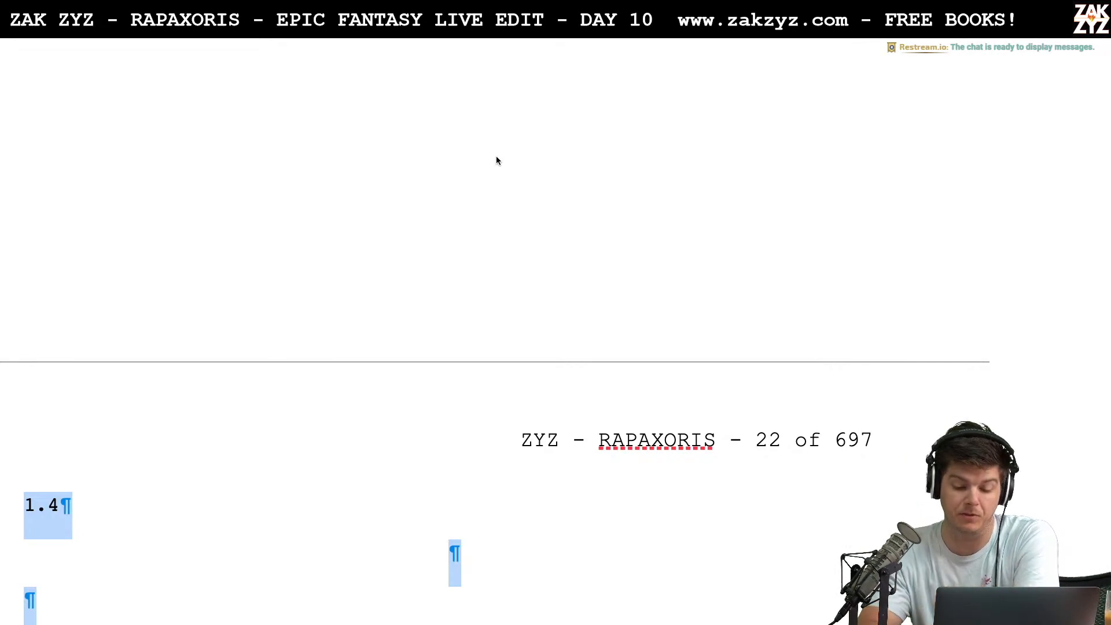
Go back from section 1.4 to the manuscript's title page and review it down to the start of section 1.1
scroll(389, 251, up, 10)
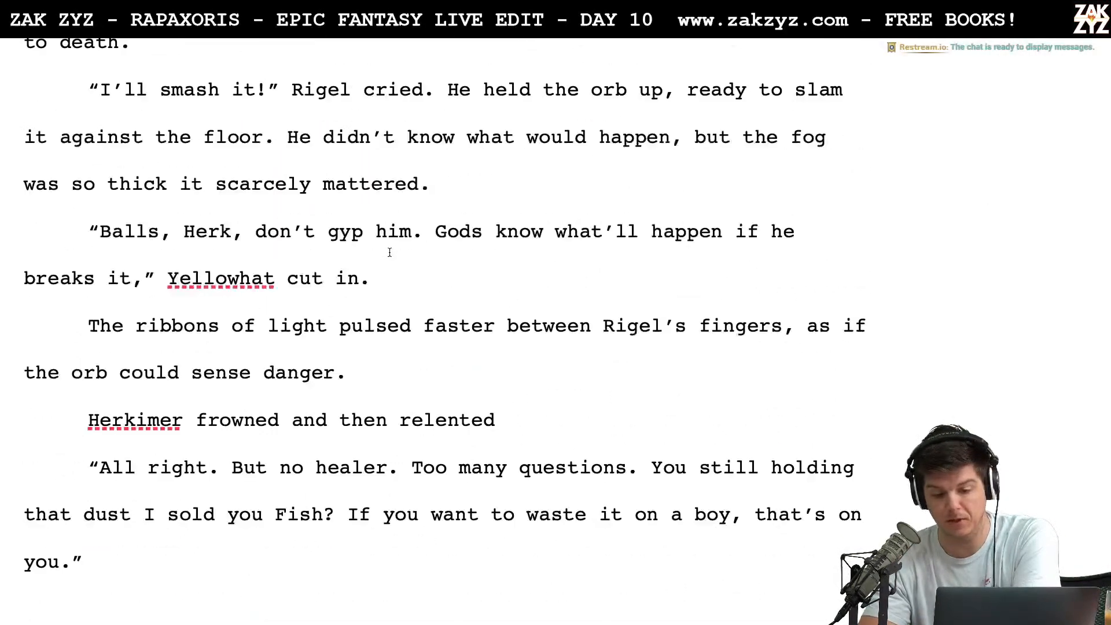
scroll(390, 252, up, 20)
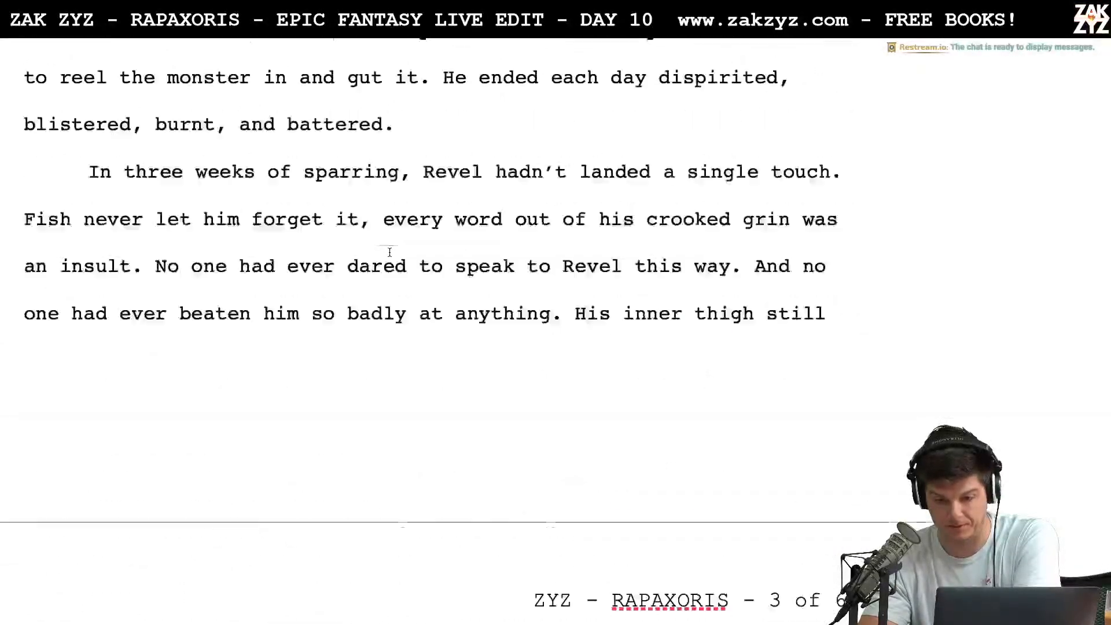
scroll(389, 251, up, 15)
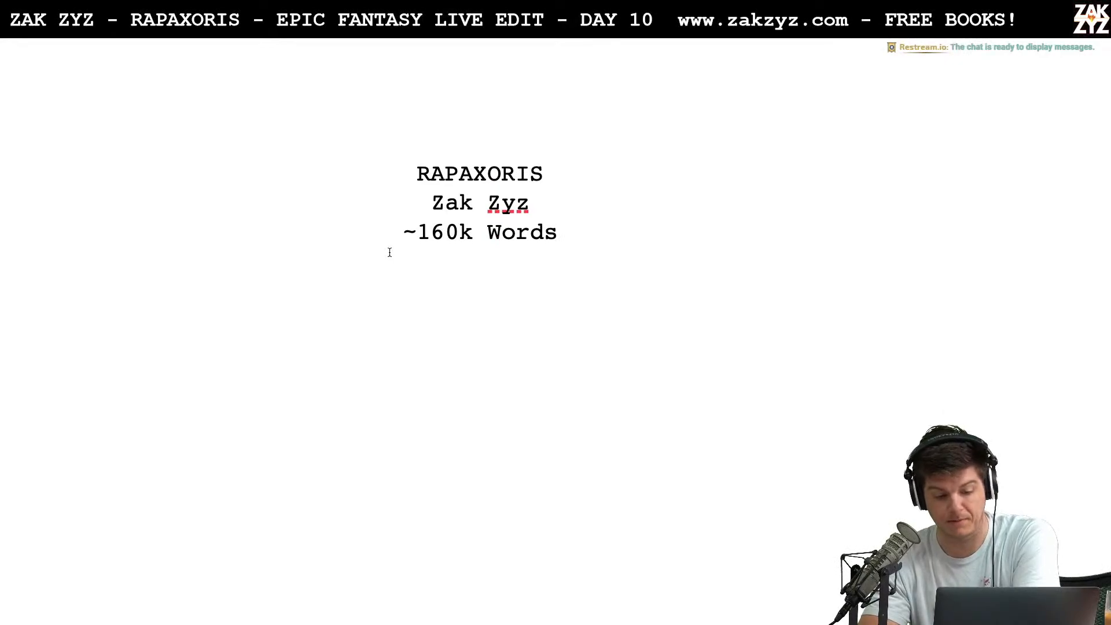
scroll(389, 252, down, 1)
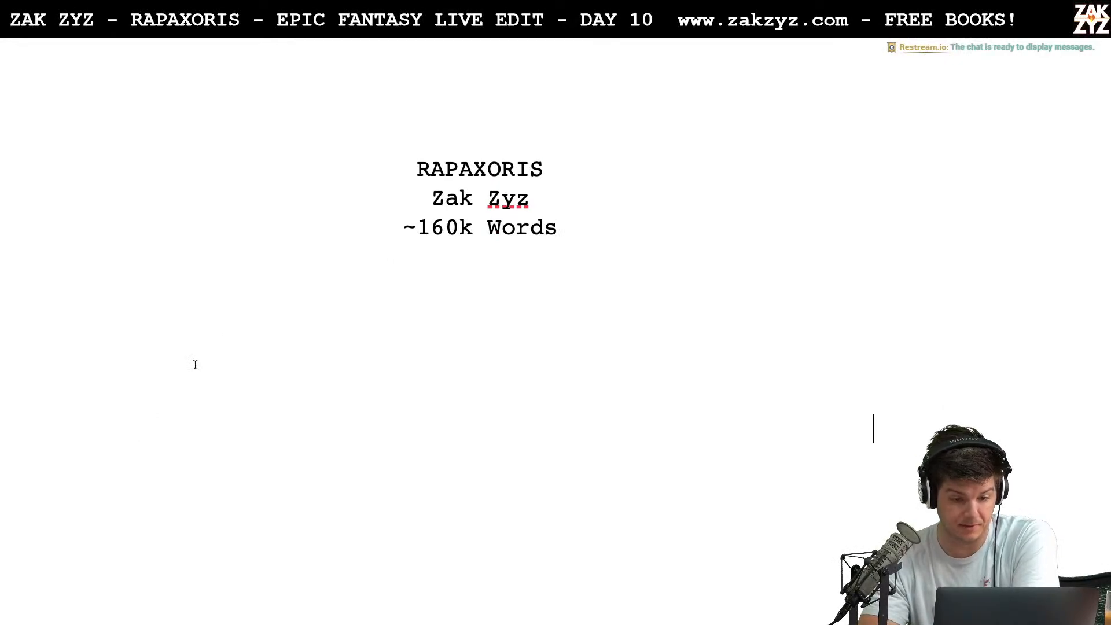
scroll(375, 303, down, 3)
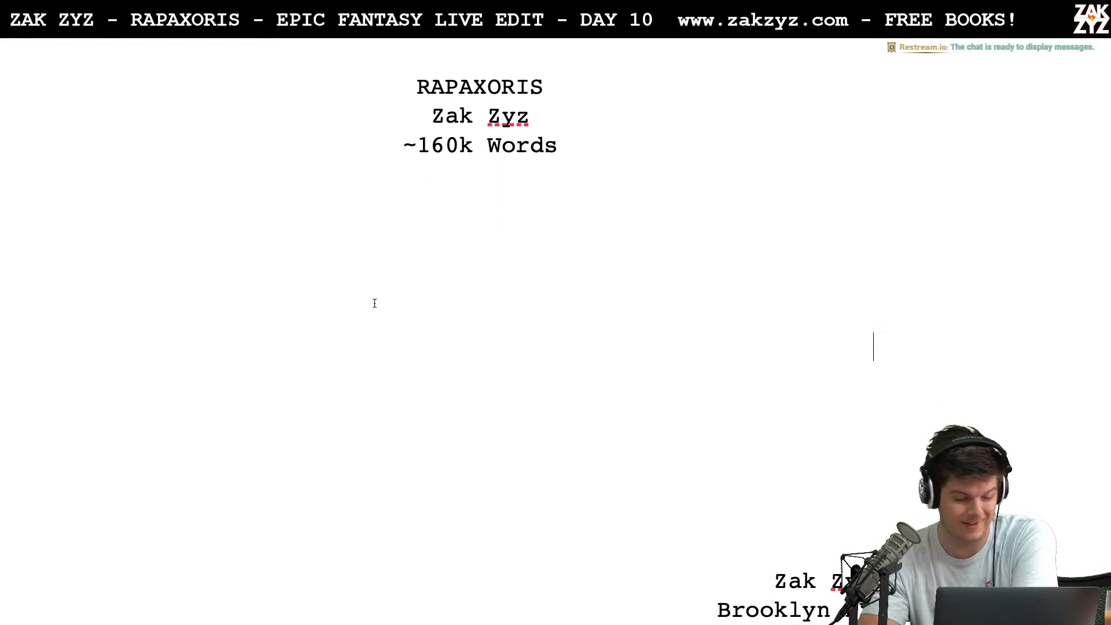
scroll(375, 303, down, 1)
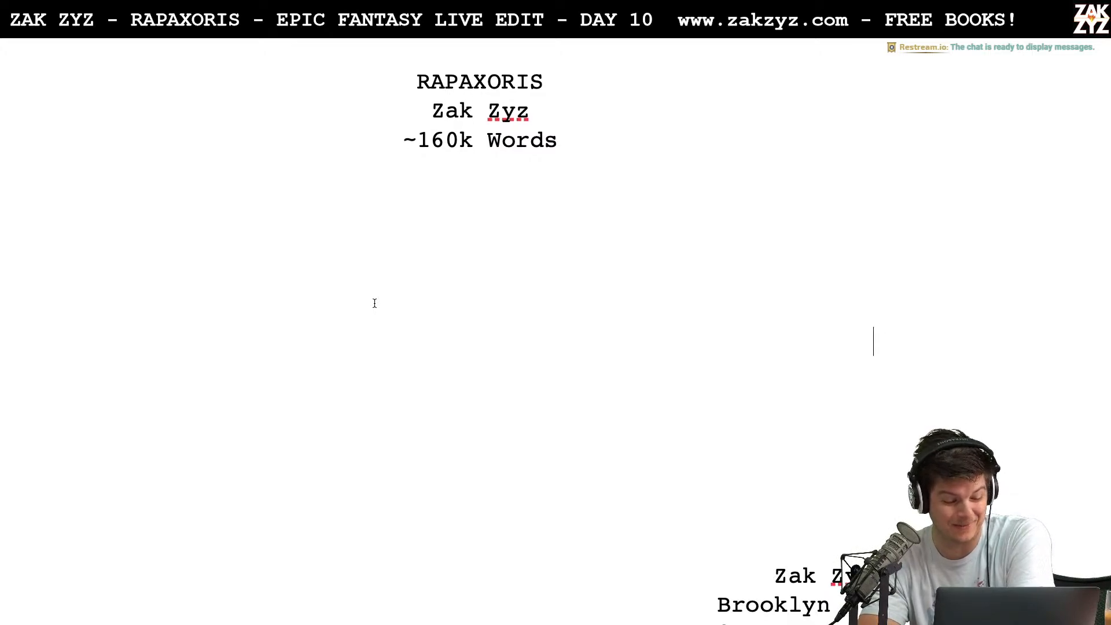
scroll(375, 304, down, 5)
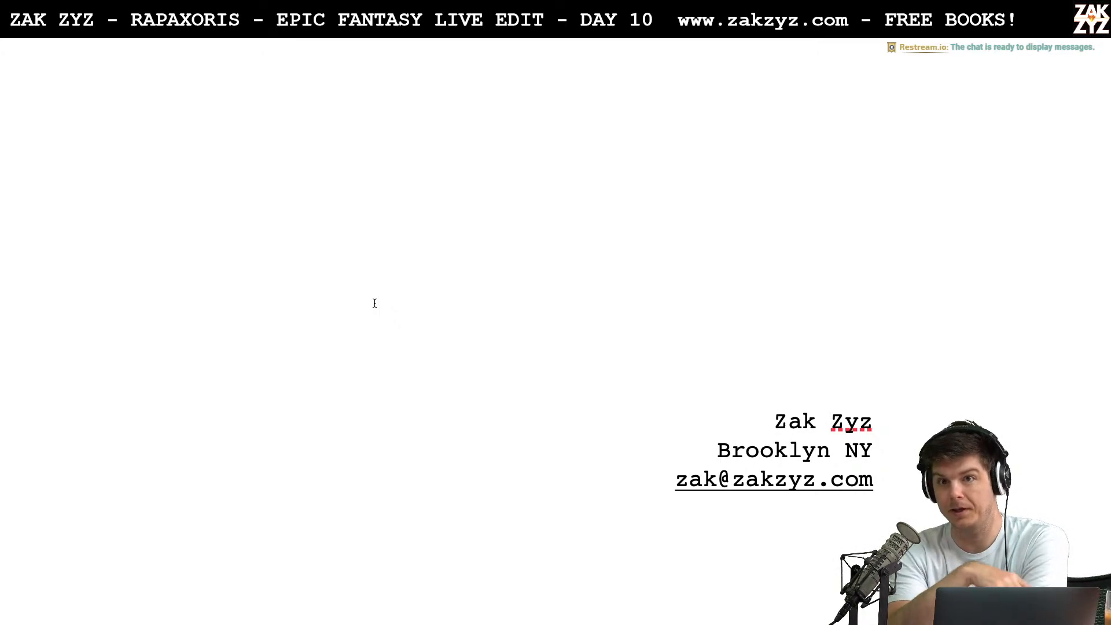
scroll(375, 303, down, 7)
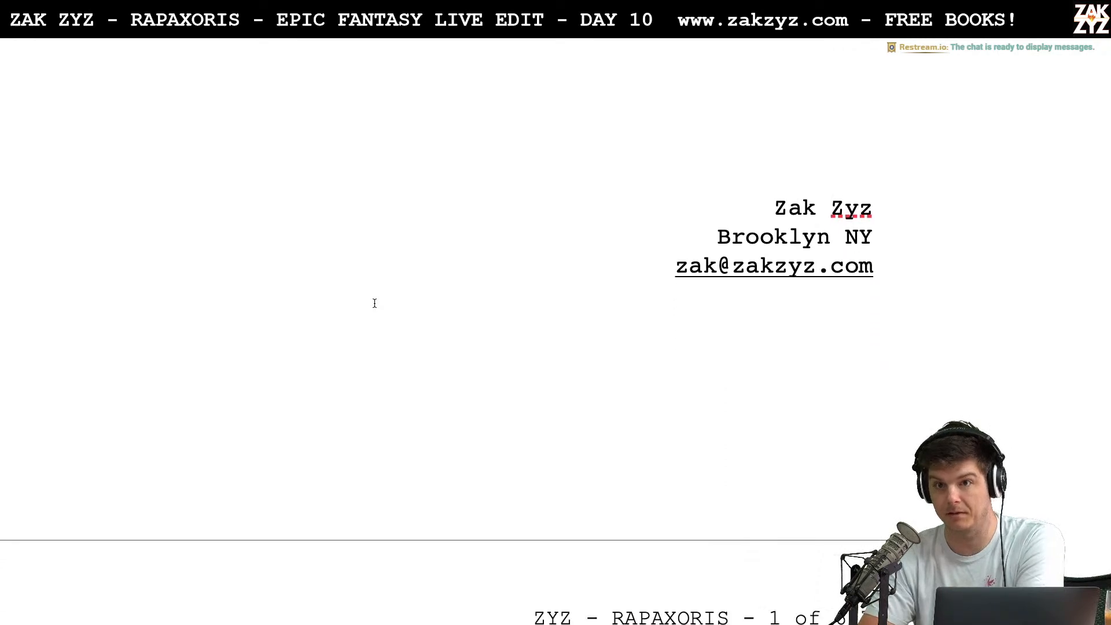
scroll(374, 303, down, 2)
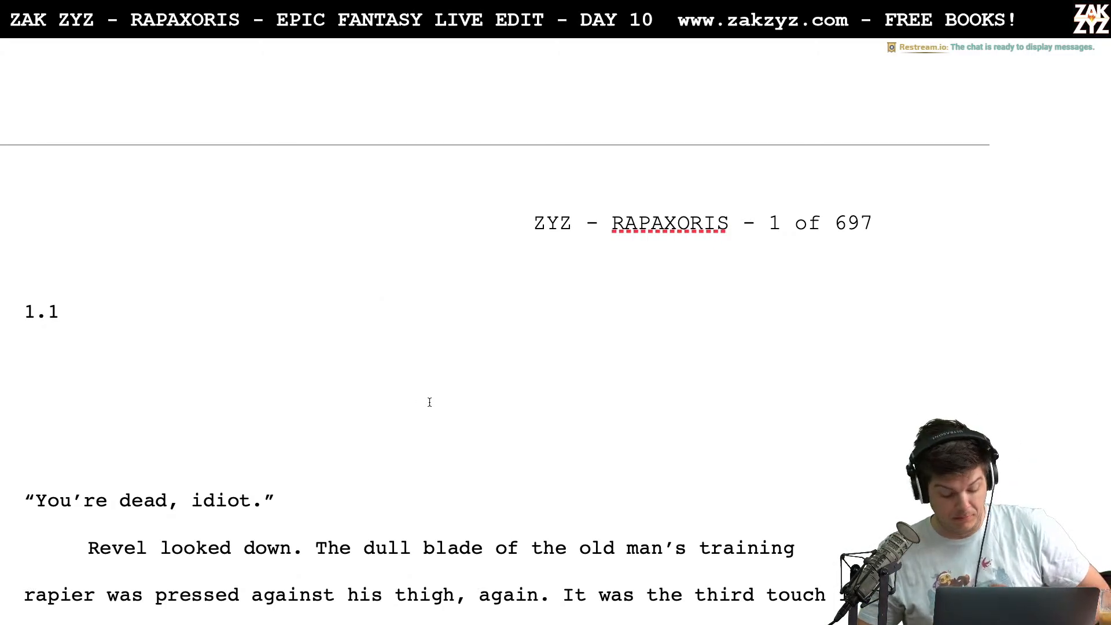
Skim the opening pages of section 1.1 and return to the very start of the manuscript
scroll(430, 402, up, 1)
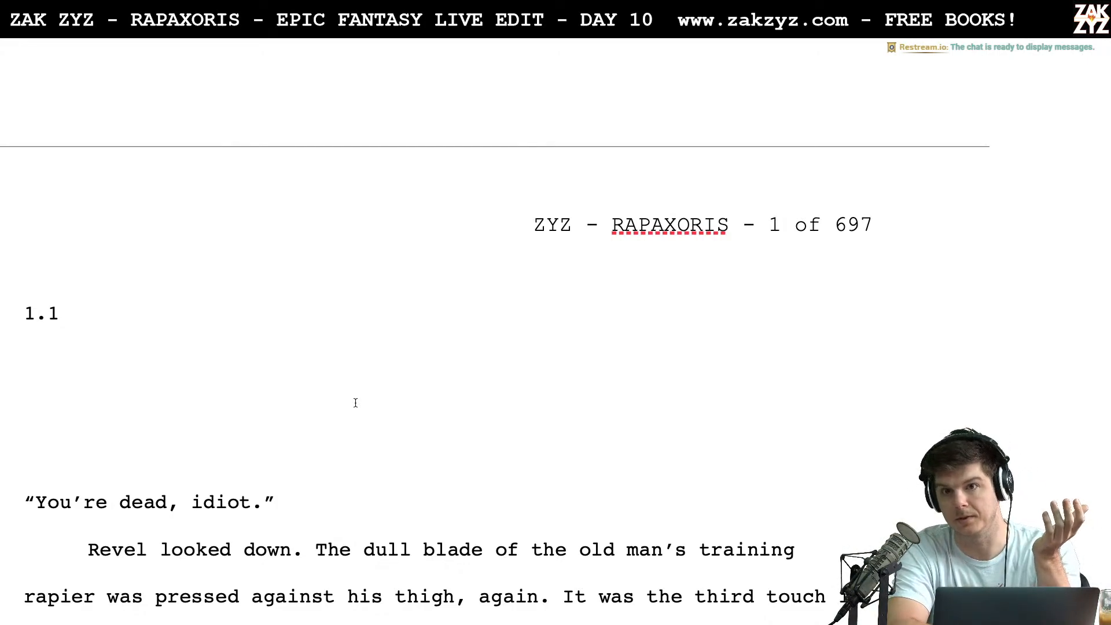
scroll(355, 403, down, 7)
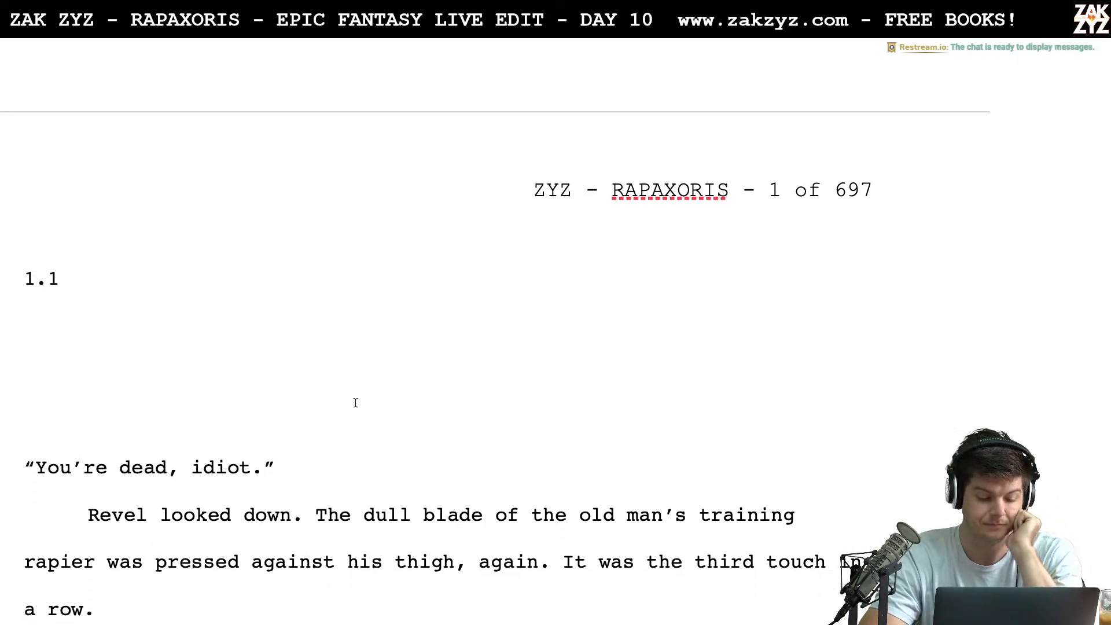
scroll(355, 402, down, 14)
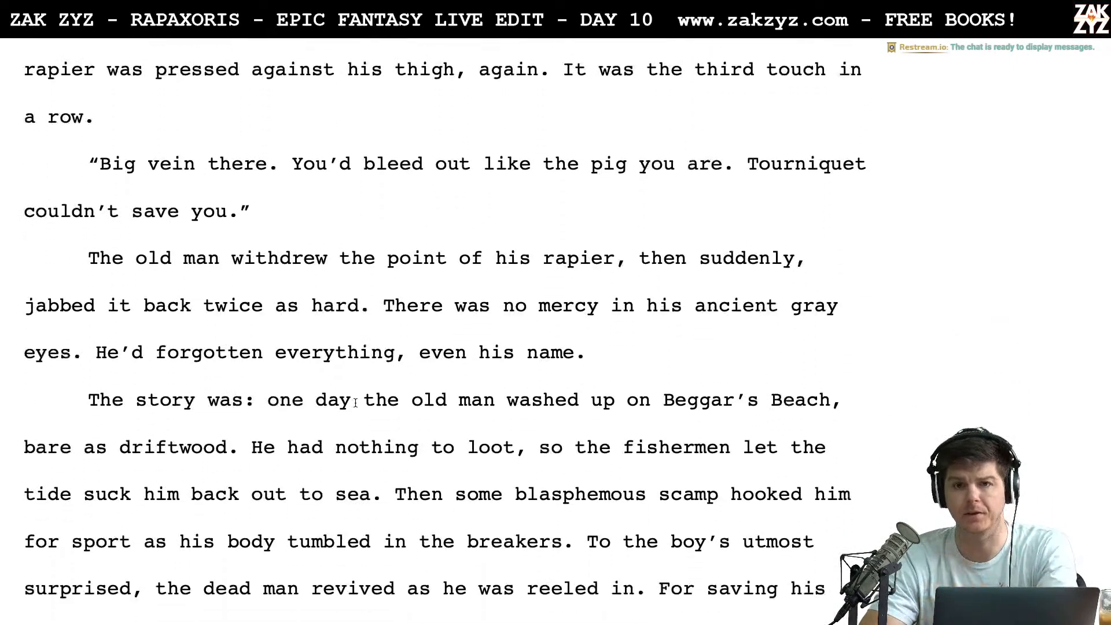
scroll(355, 402, down, 13)
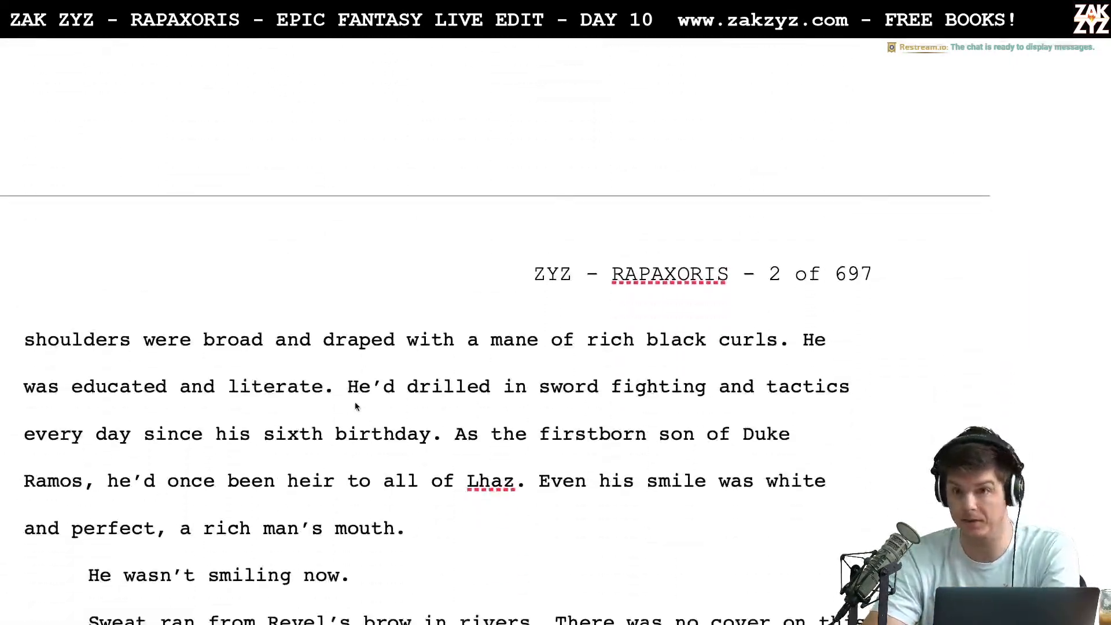
scroll(355, 402, down, 14)
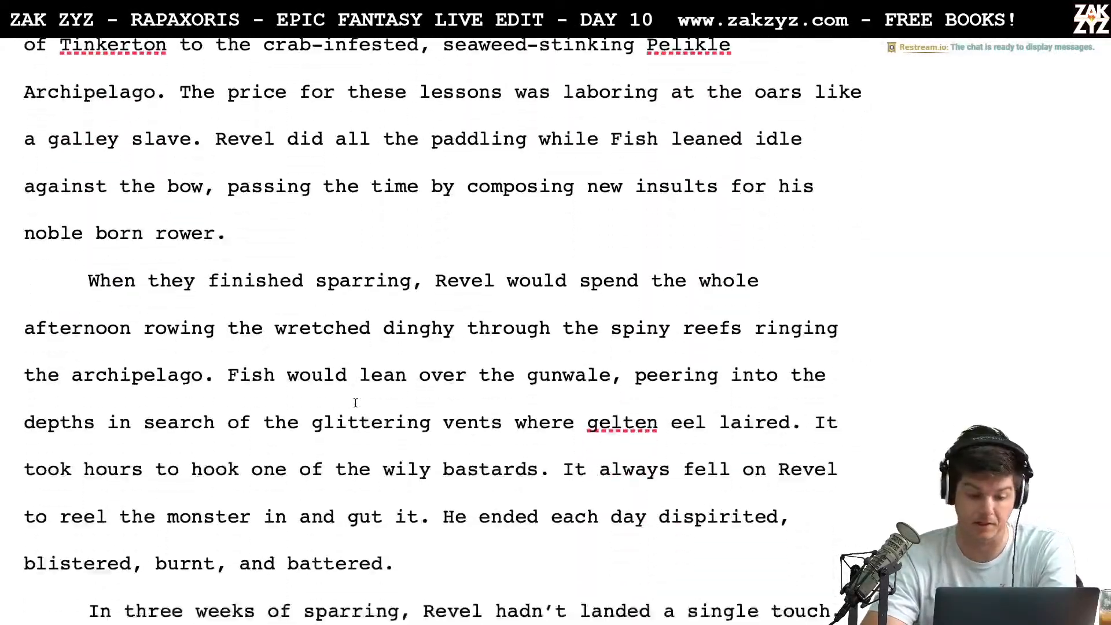
scroll(356, 403, down, 4)
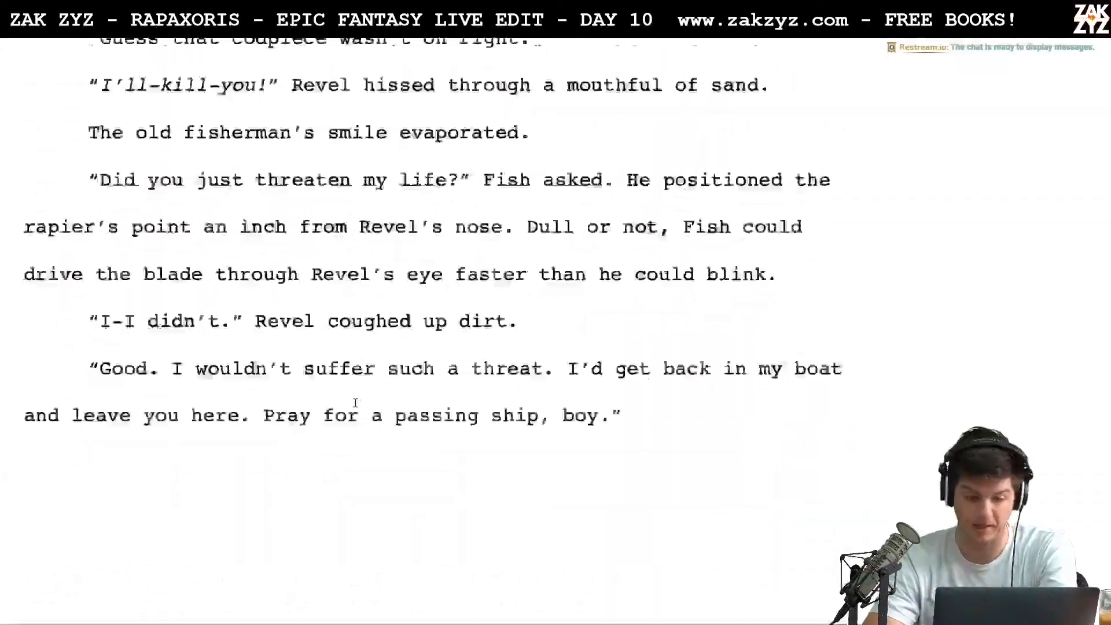
scroll(362, 435, up, 20)
scroll(363, 434, up, 20)
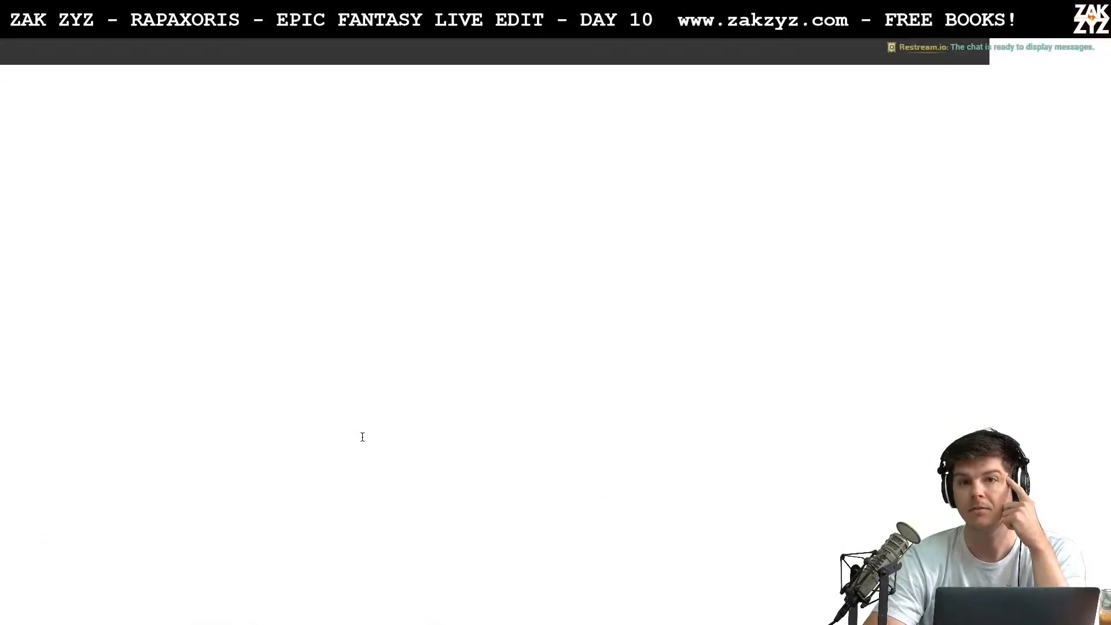
Review the title page and read page 1 of section 1.1, from the opening line to the paragraph on Revel's defeat
scroll(362, 437, down, 5)
scroll(362, 437, down, 3)
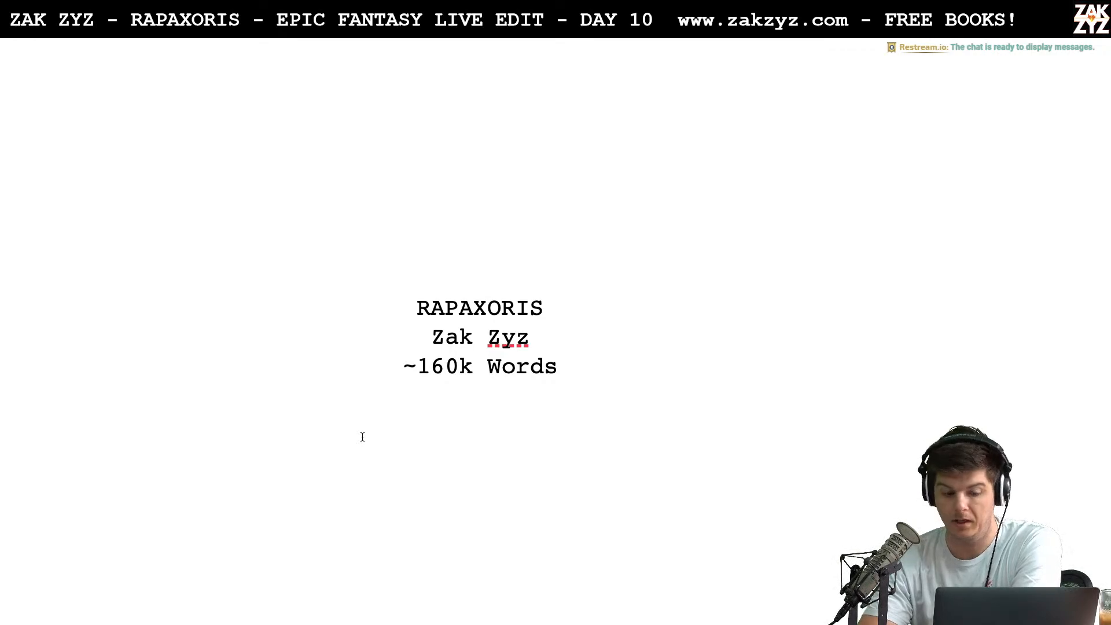
scroll(362, 437, down, 7)
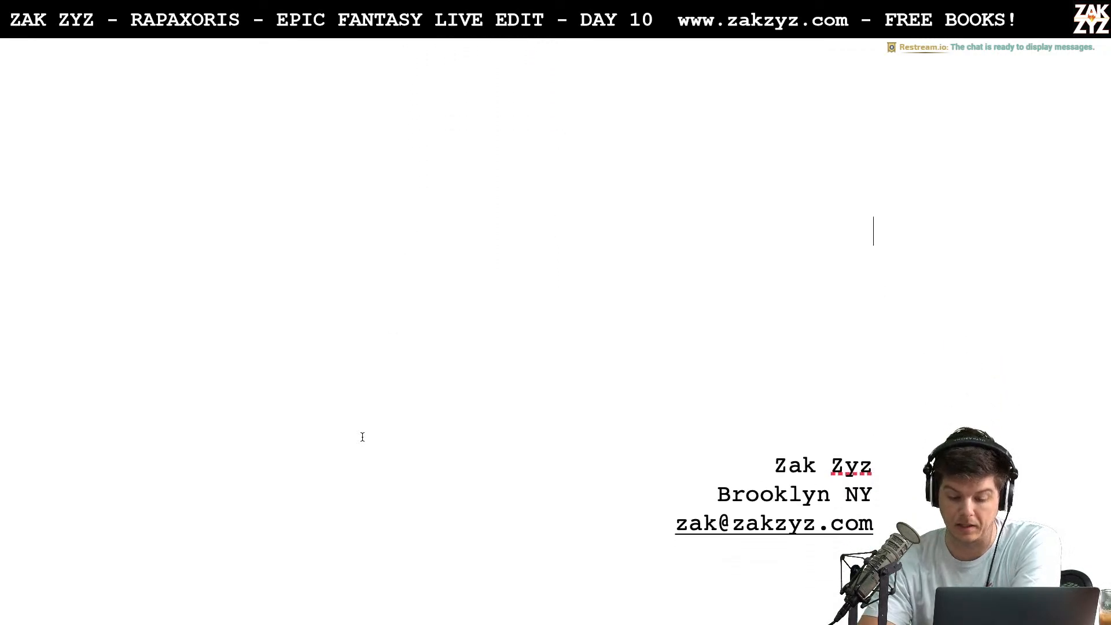
scroll(362, 437, down, 7)
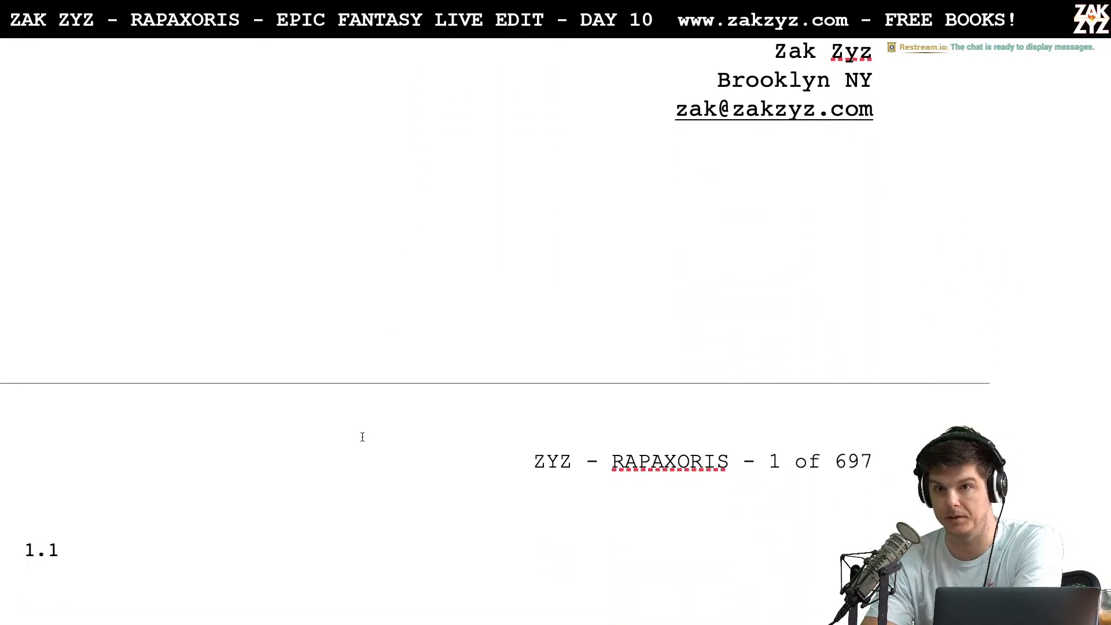
scroll(362, 437, down, 7)
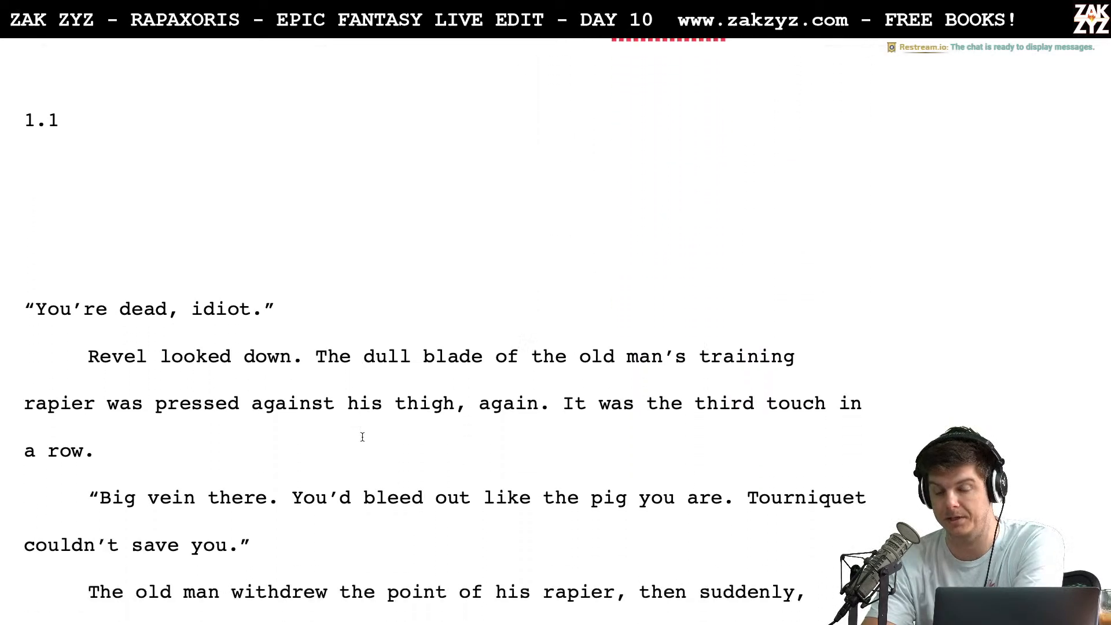
scroll(363, 437, down, 1)
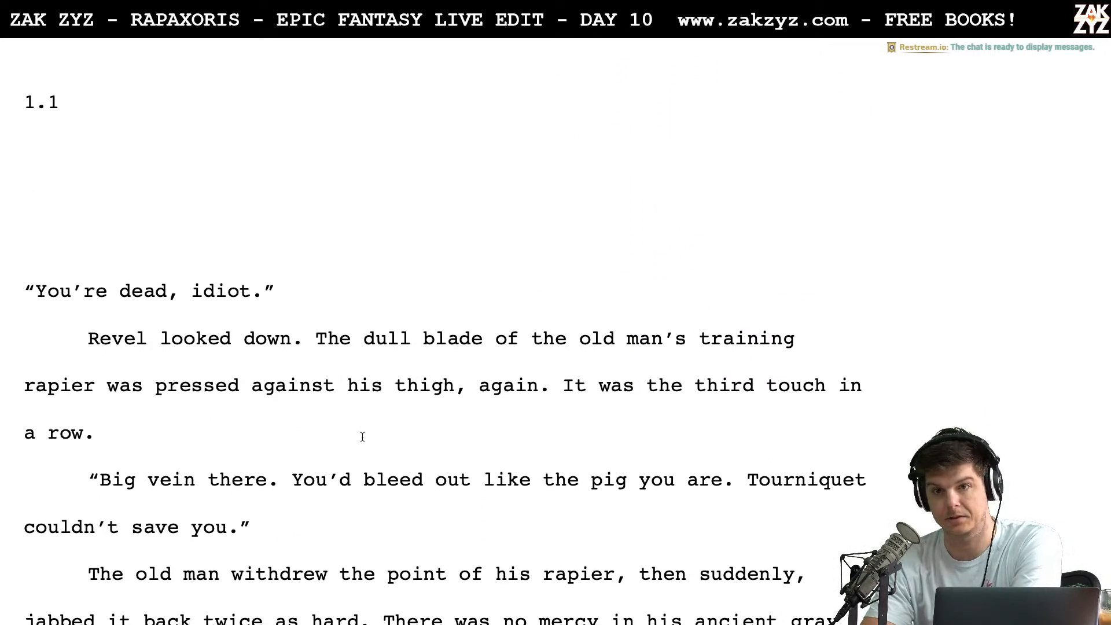
scroll(363, 443, down, 5)
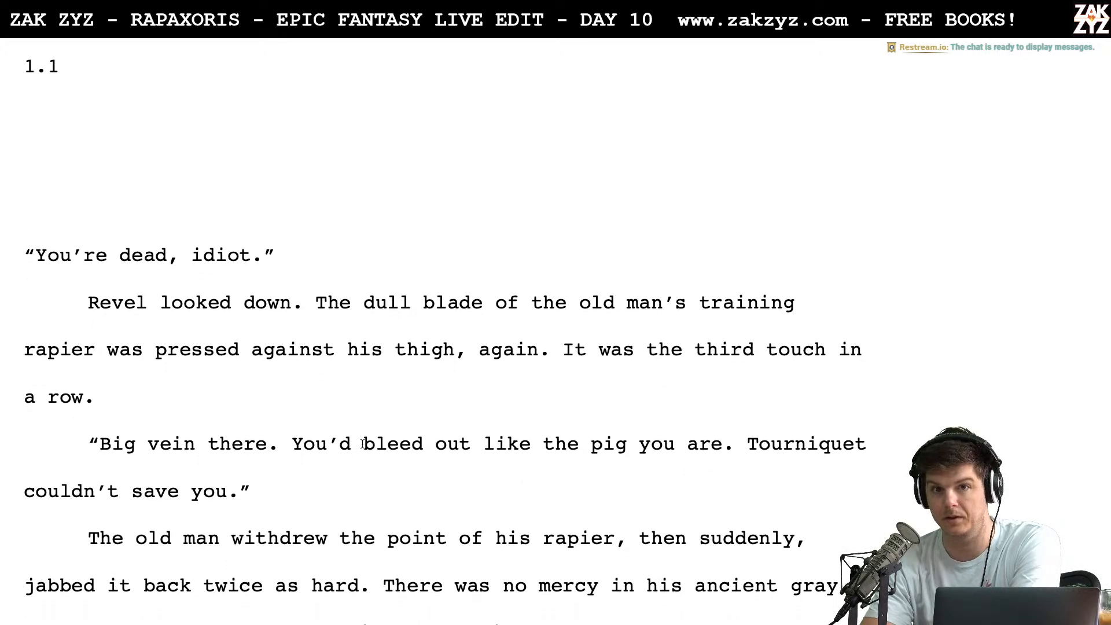
scroll(363, 444, up, 1)
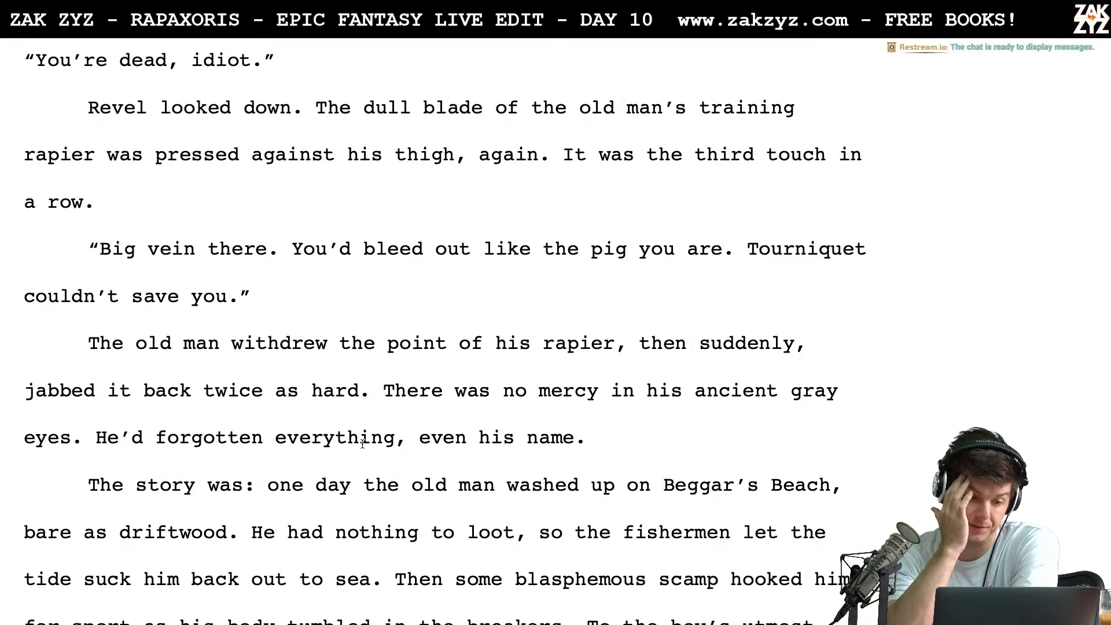
scroll(362, 444, down, 5)
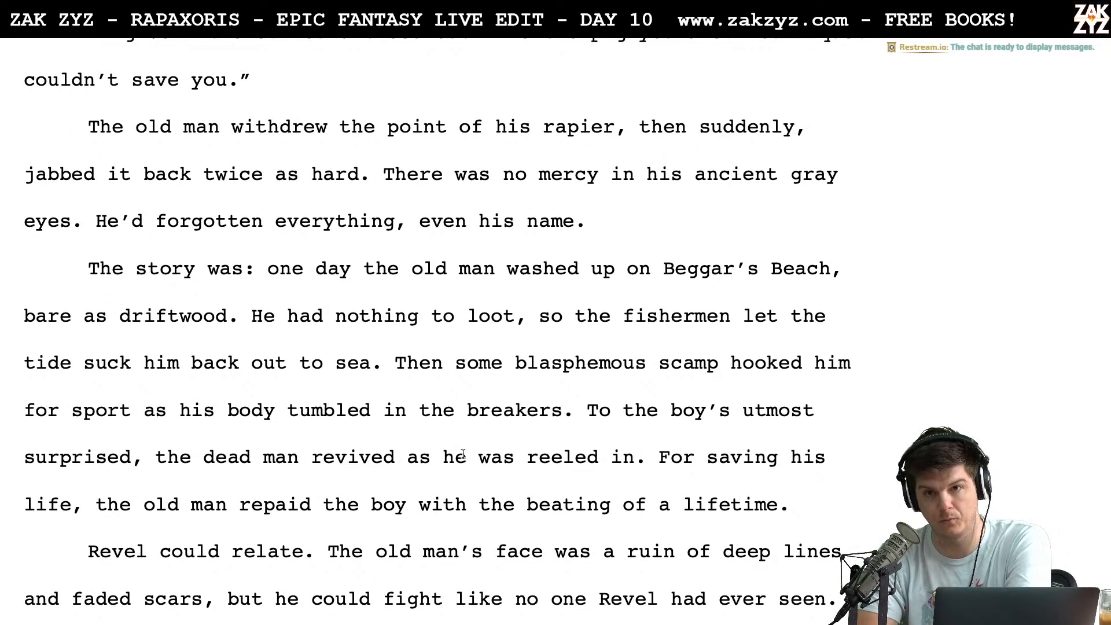
scroll(463, 453, down, 3)
scroll(463, 454, down, 2)
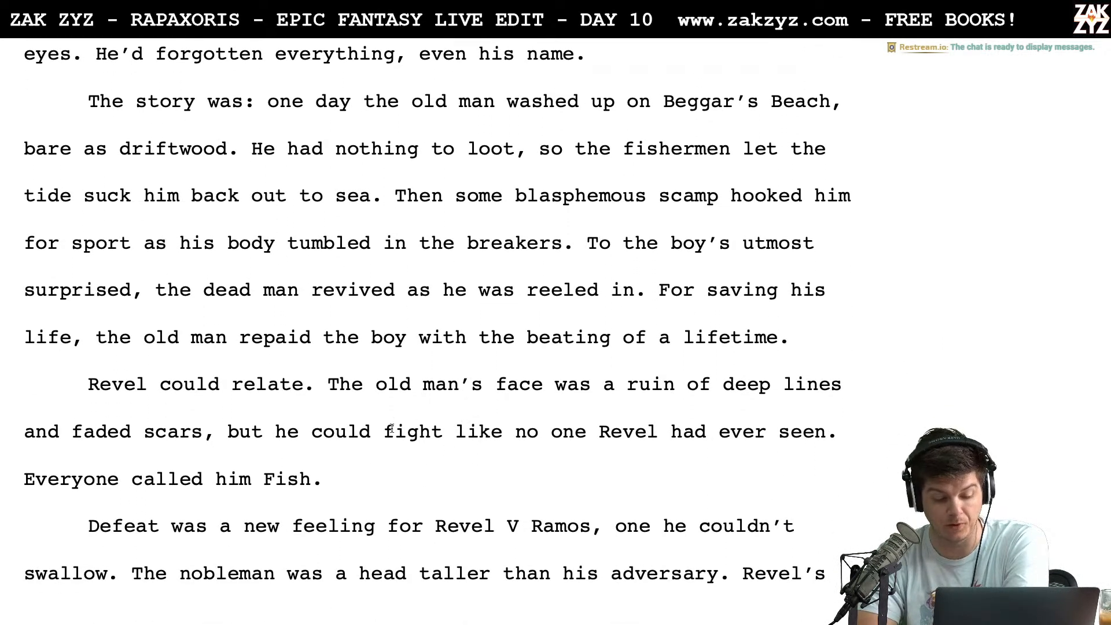
scroll(310, 383, down, 5)
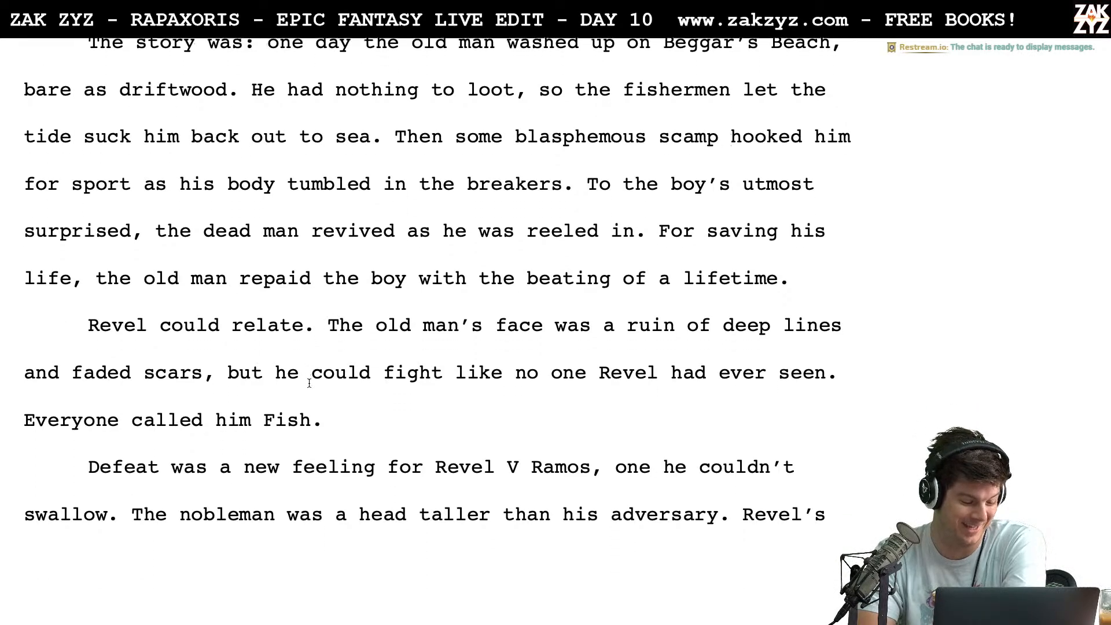
Read page 2 of section 1.1, from Revel's description through the sparring paragraph, to the top of page 3
scroll(357, 186, down, 5)
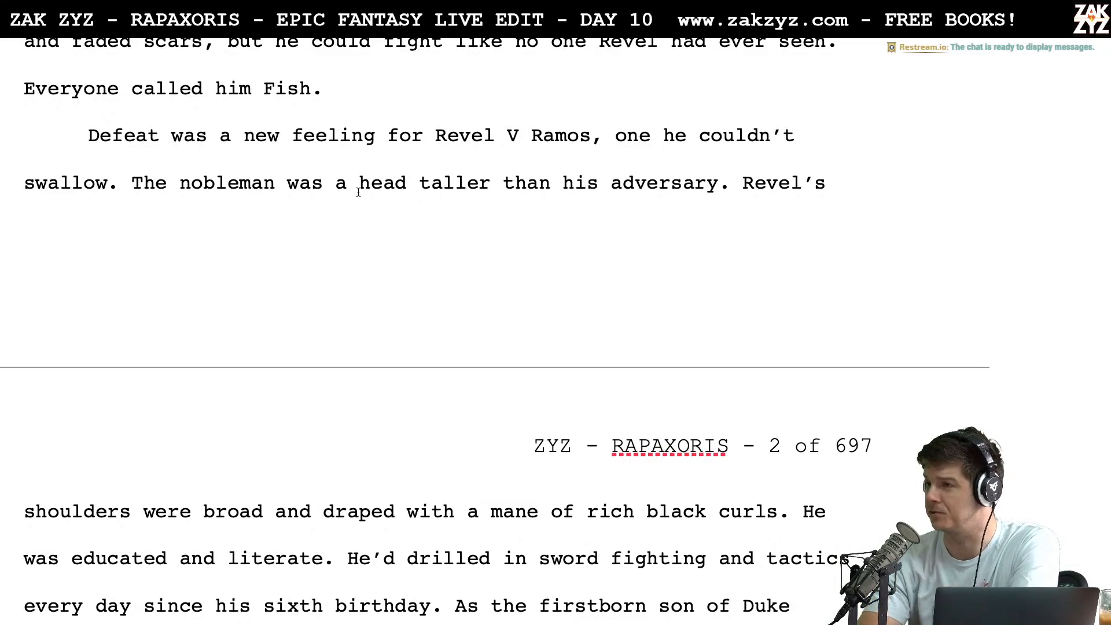
scroll(358, 192, down, 3)
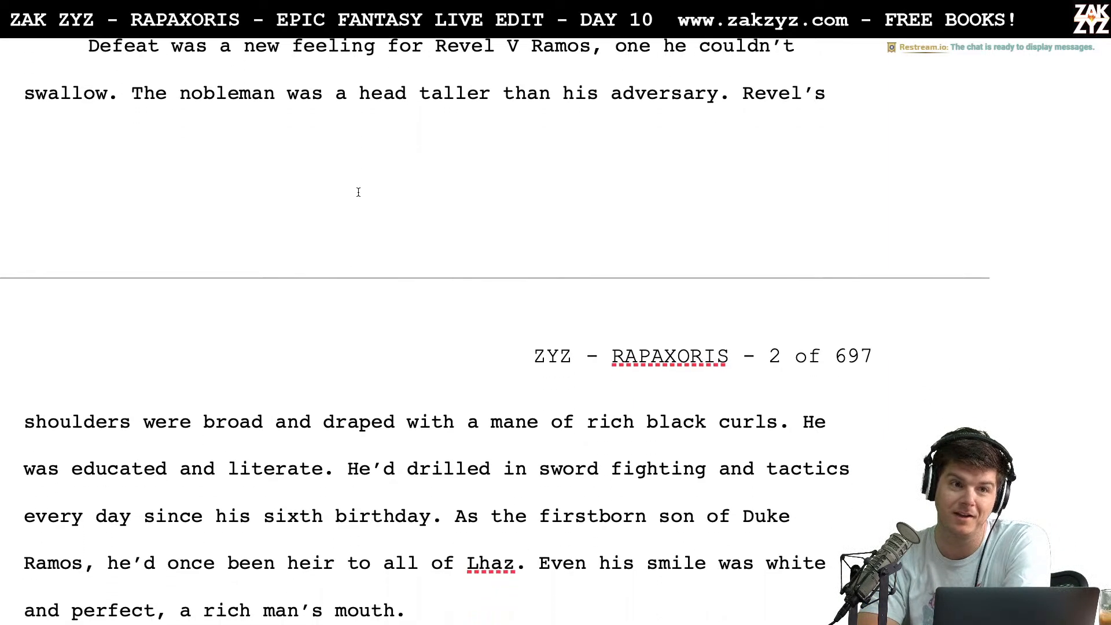
scroll(358, 195, down, 2)
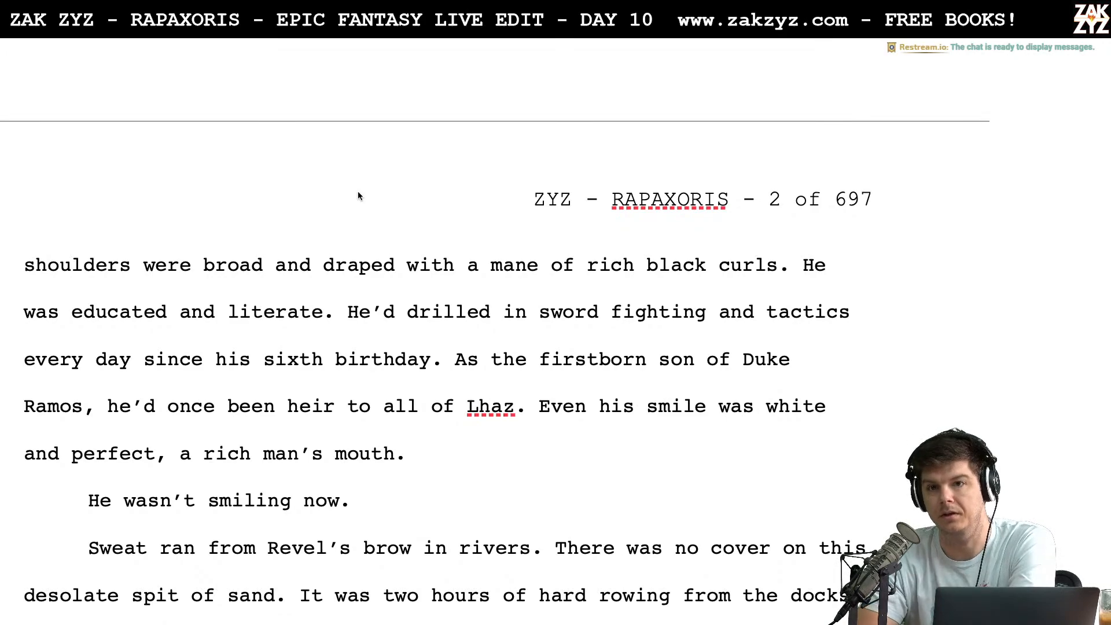
scroll(358, 196, down, 3)
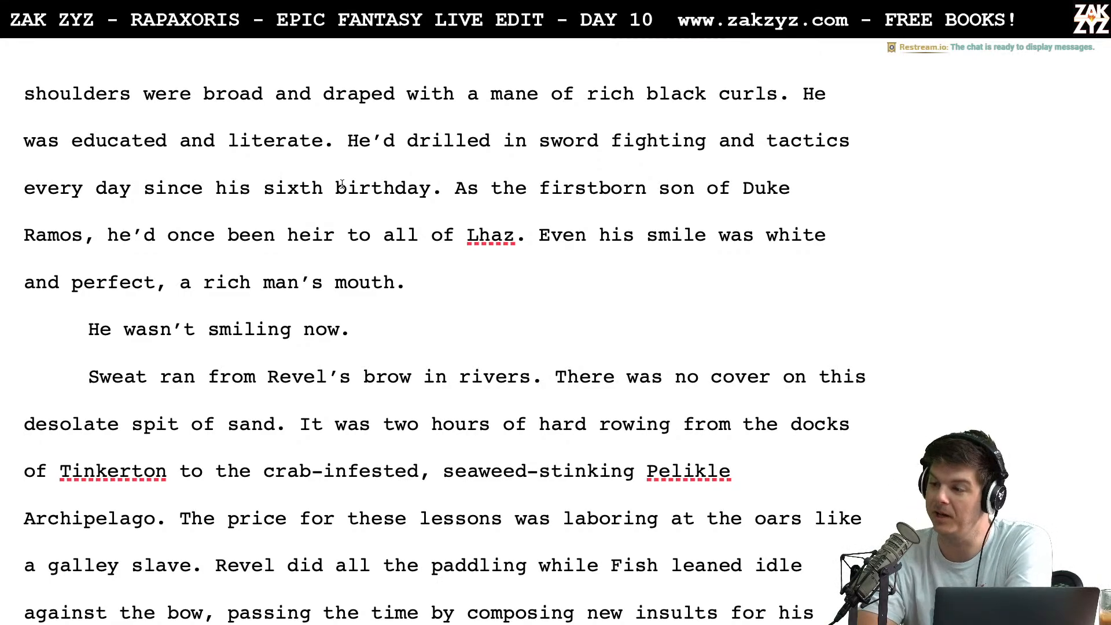
scroll(342, 184, down, 3)
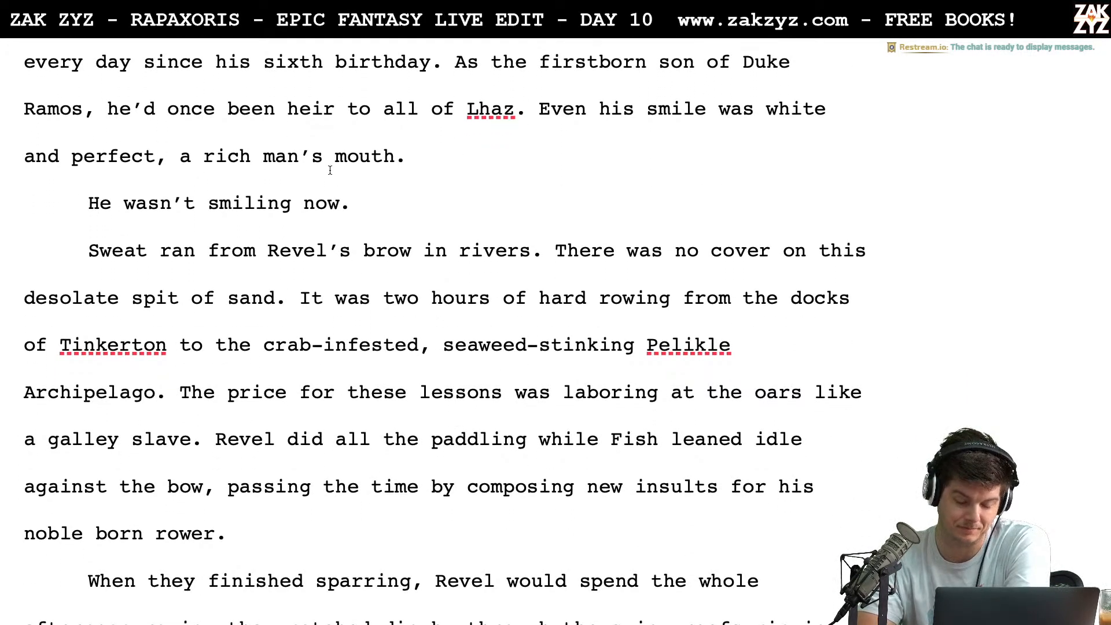
scroll(367, 189, down, 3)
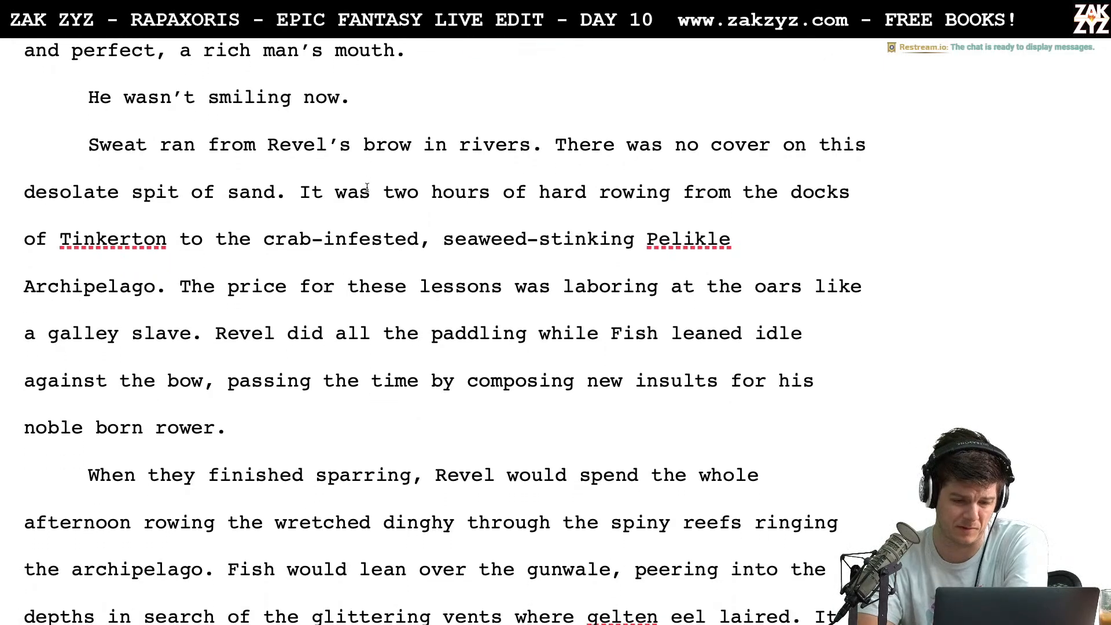
scroll(367, 188, down, 14)
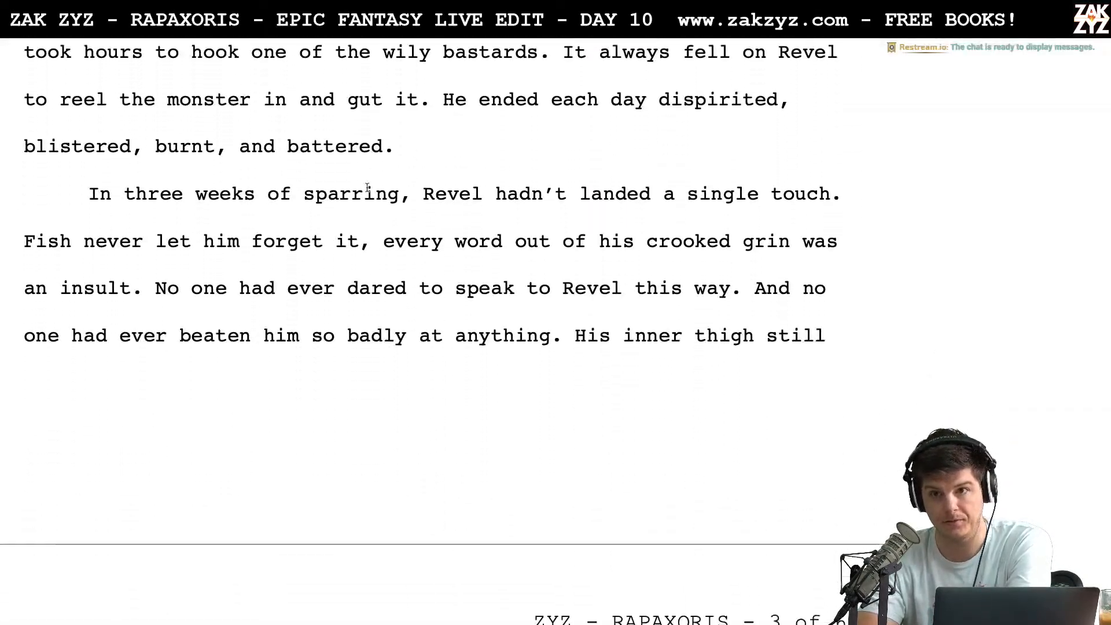
scroll(367, 188, down, 1)
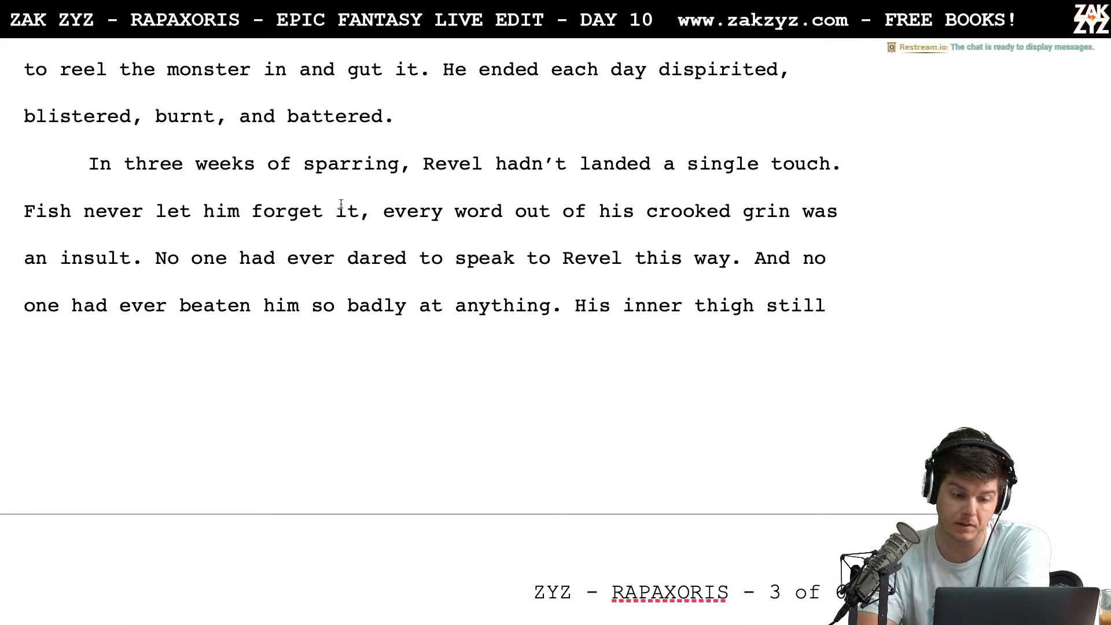
scroll(355, 200, down, 6)
scroll(355, 200, down, 2)
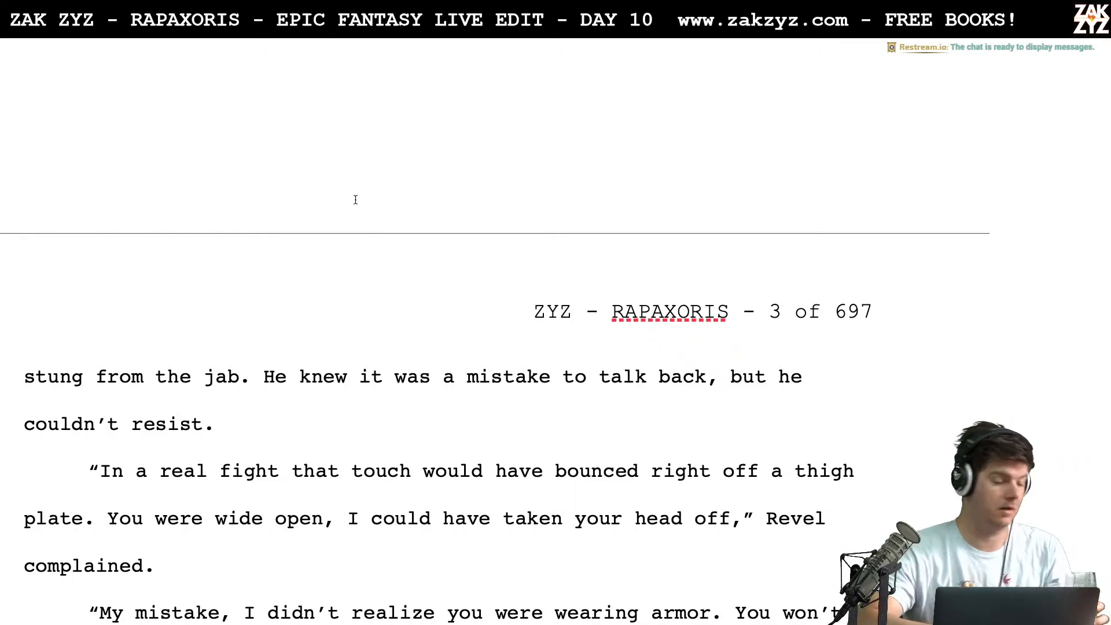
Skim the rest of section 1.1 from page 3 to the start of section 1.2 on page 5
scroll(356, 200, down, 15)
scroll(356, 200, down, 18)
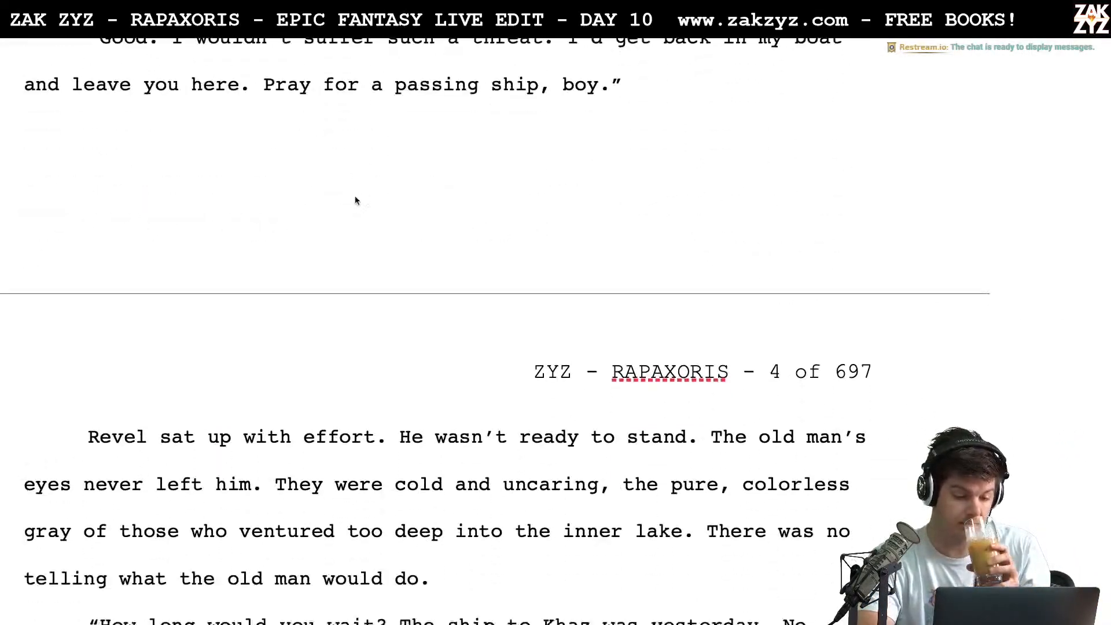
scroll(356, 200, down, 12)
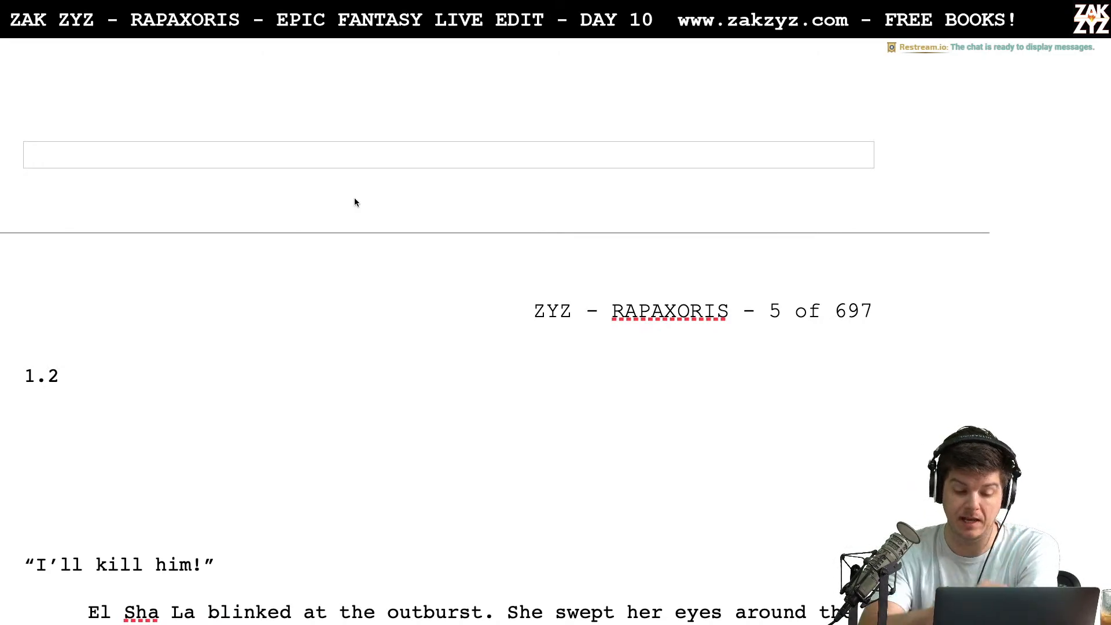
Review the bedchamber scene between El Sha La and Revel in section 1.2, from its opening line to the scene break
scroll(355, 201, down, 3)
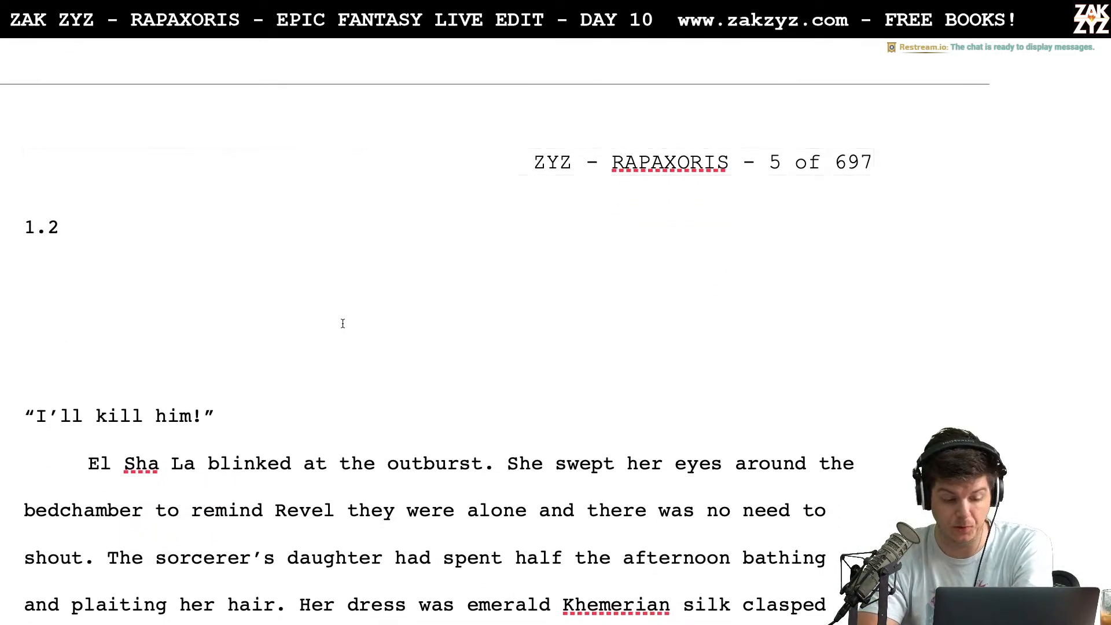
scroll(343, 324, down, 8)
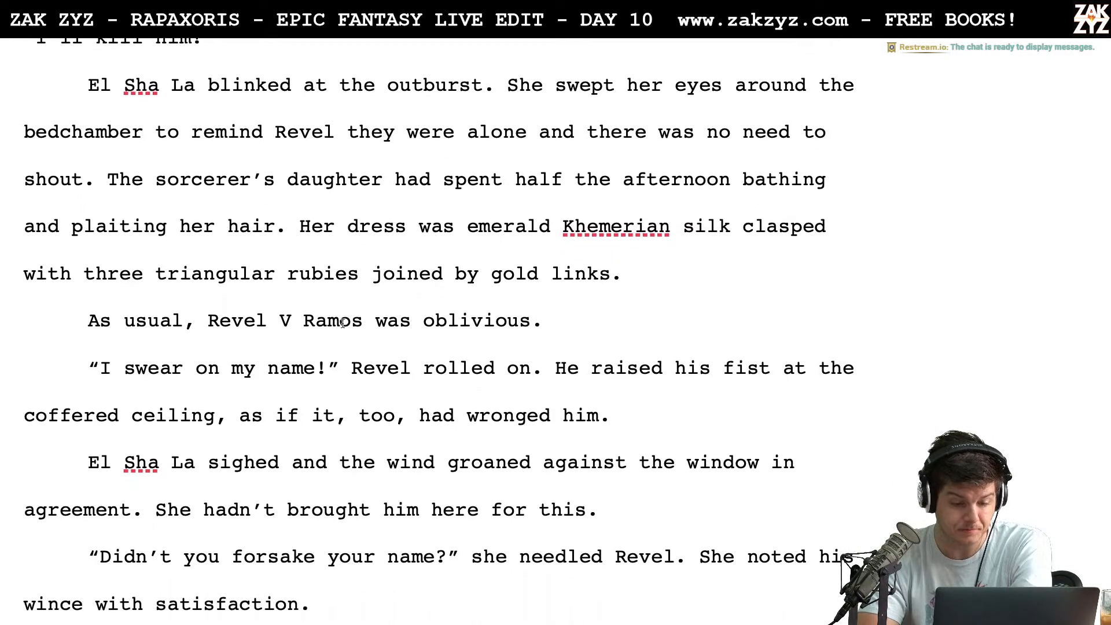
scroll(343, 324, down, 4)
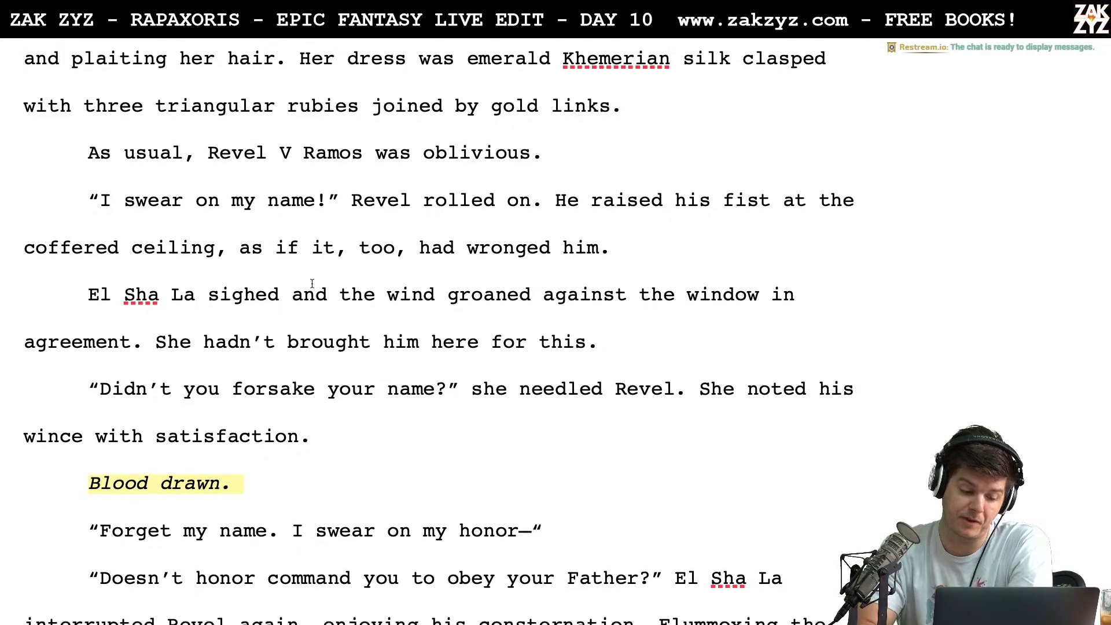
scroll(312, 283, down, 20)
scroll(312, 283, down, 20)
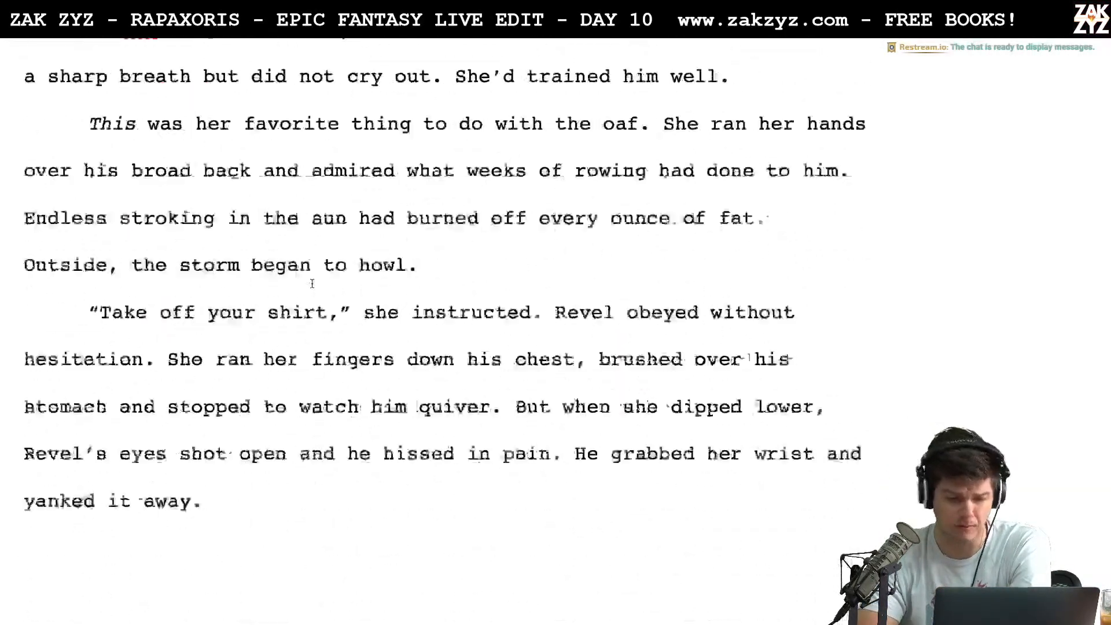
scroll(312, 283, down, 5)
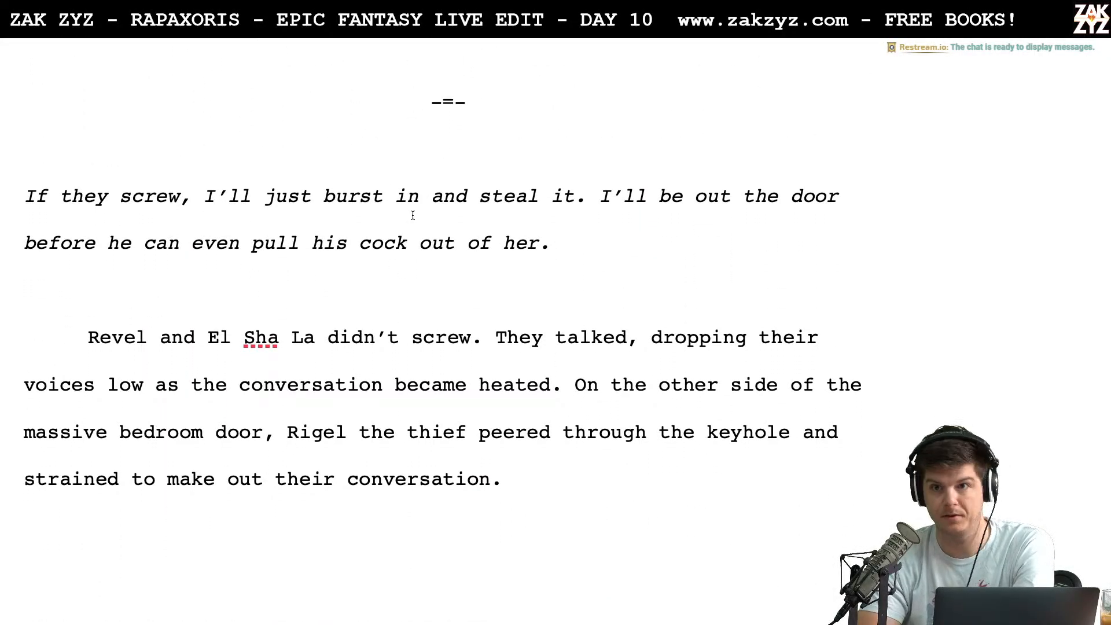
Read the passage after the scene break, where Rigel listens at the keyhole, on to the top of page 8
scroll(402, 239, down, 3)
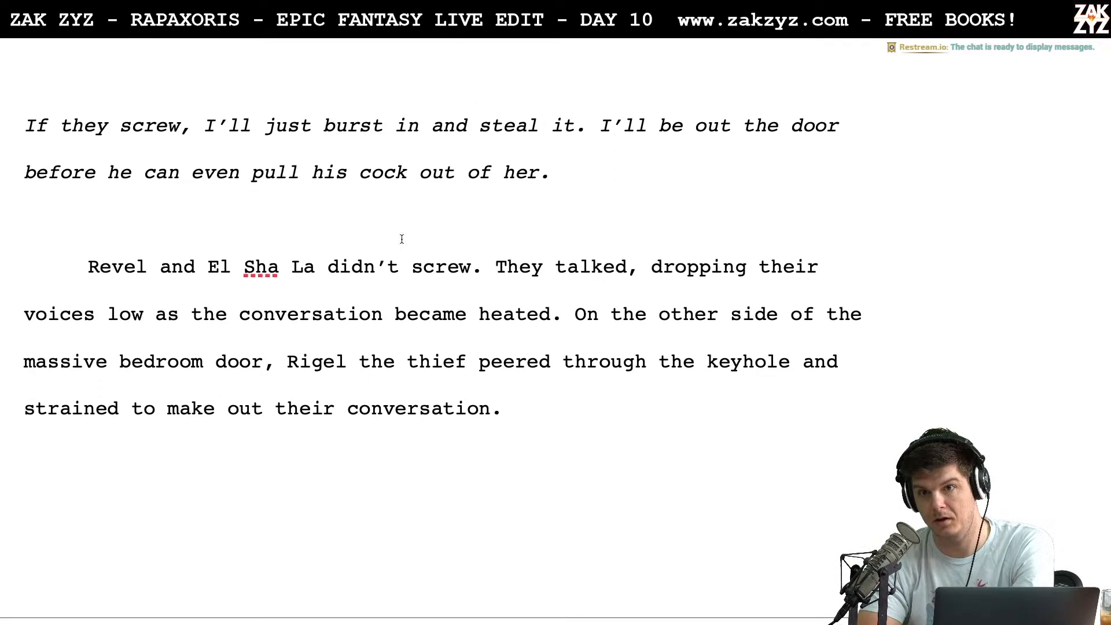
scroll(403, 239, down, 1)
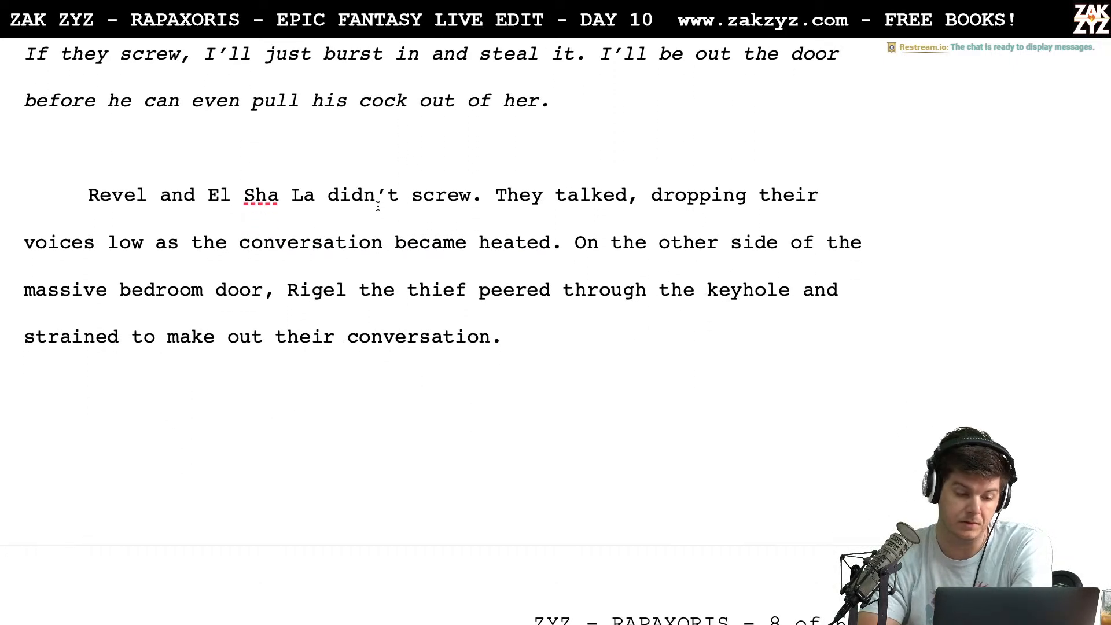
scroll(141, 212, down, 2)
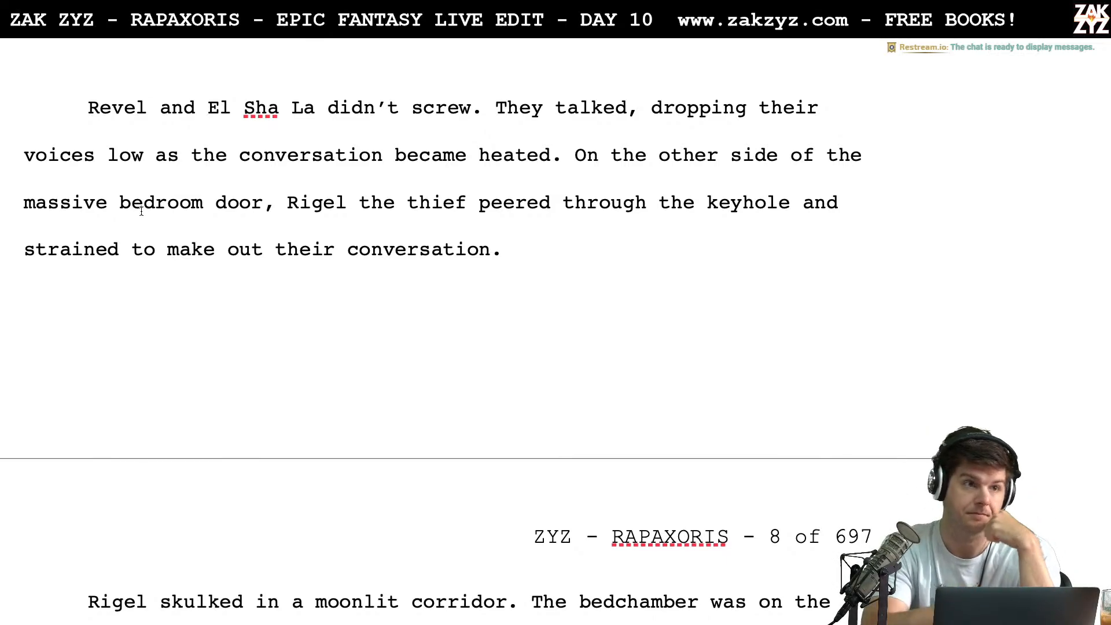
scroll(141, 212, down, 3)
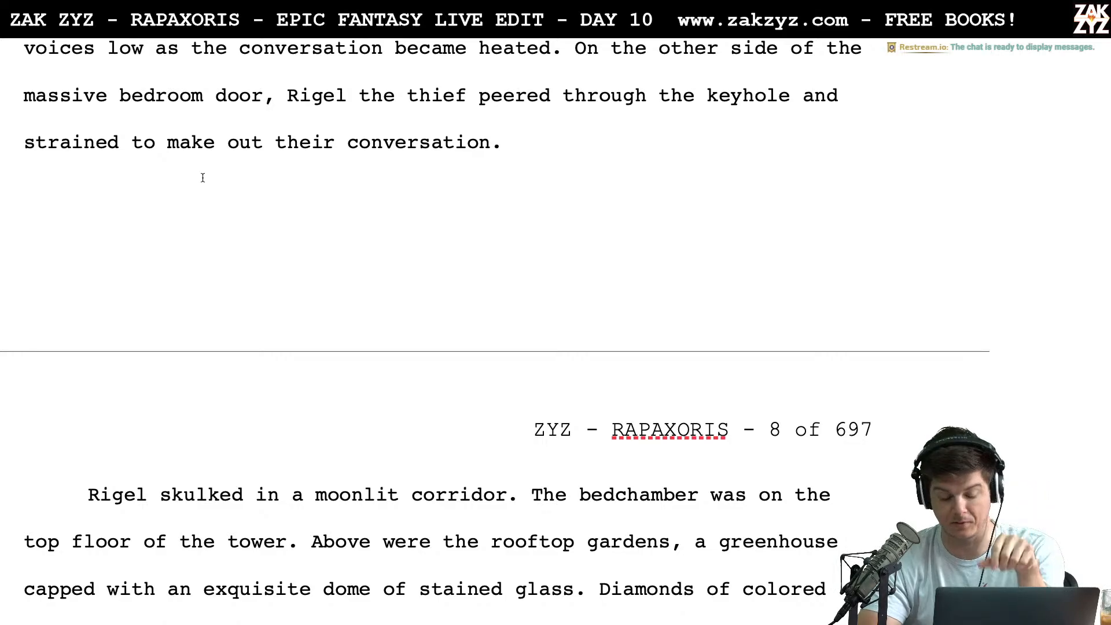
scroll(203, 177, down, 7)
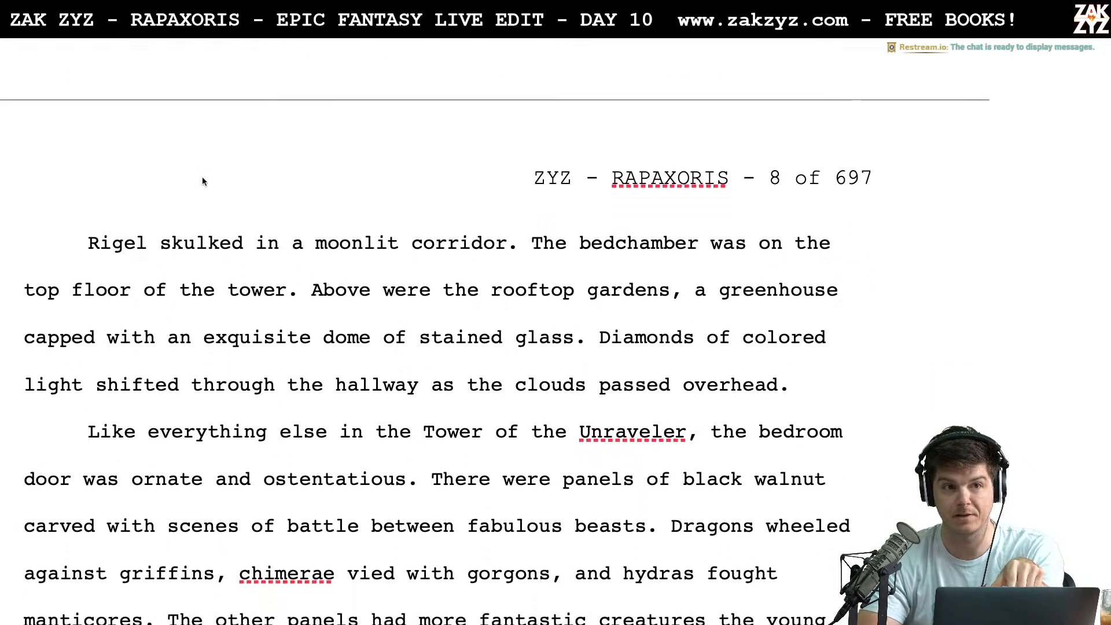
Review pages 8 and 9, from the description of the carved bedroom door to the top of page 10
scroll(202, 181, down, 7)
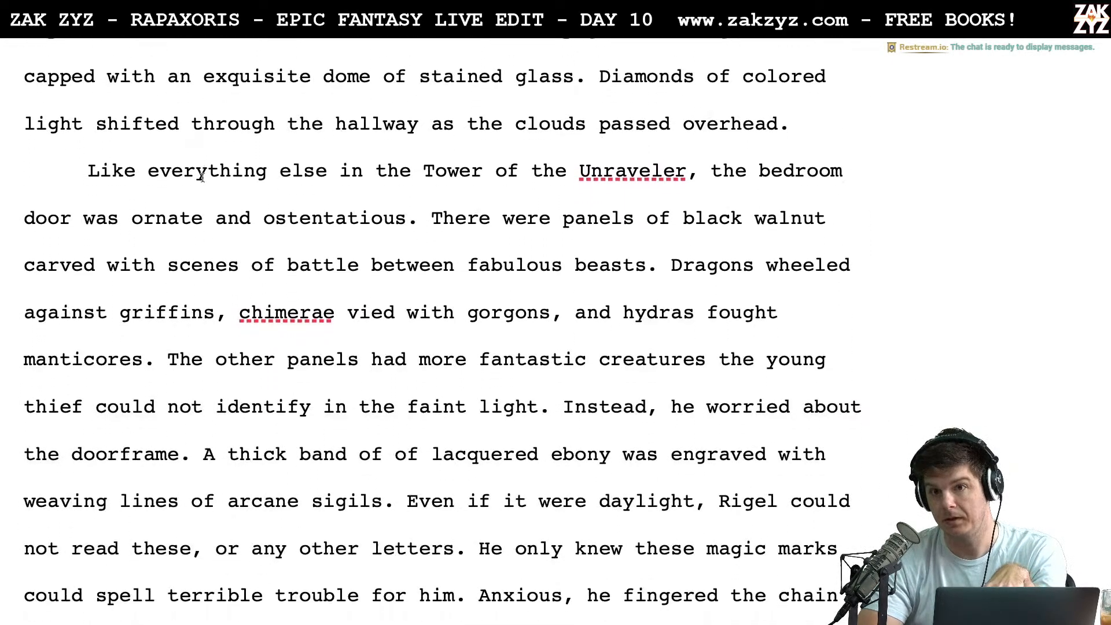
scroll(202, 178, down, 5)
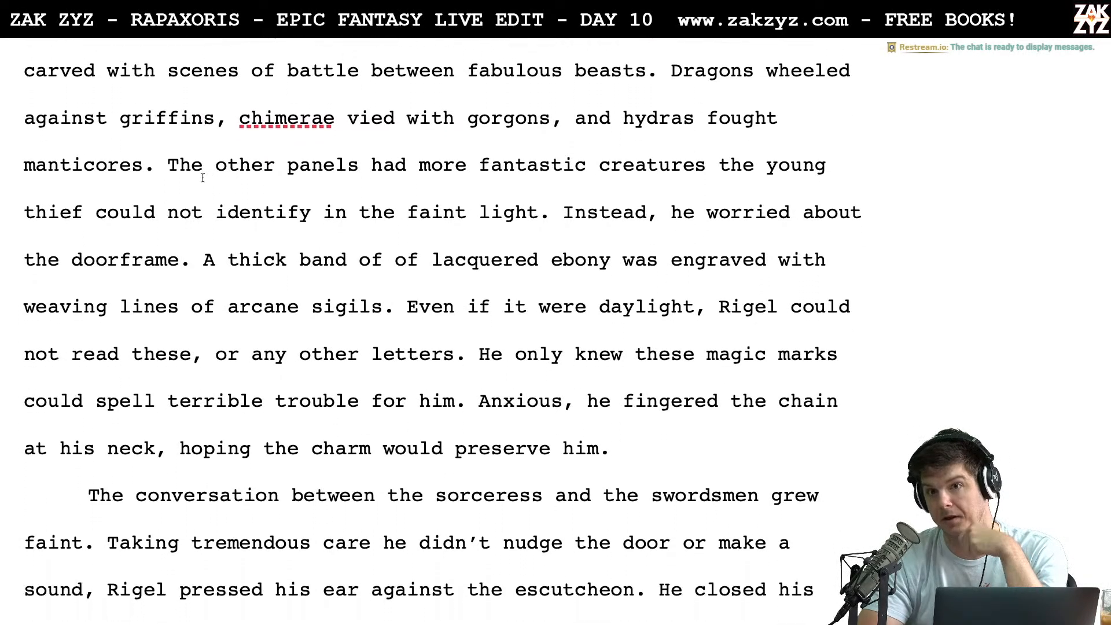
scroll(203, 177, down, 1)
scroll(203, 177, down, 20)
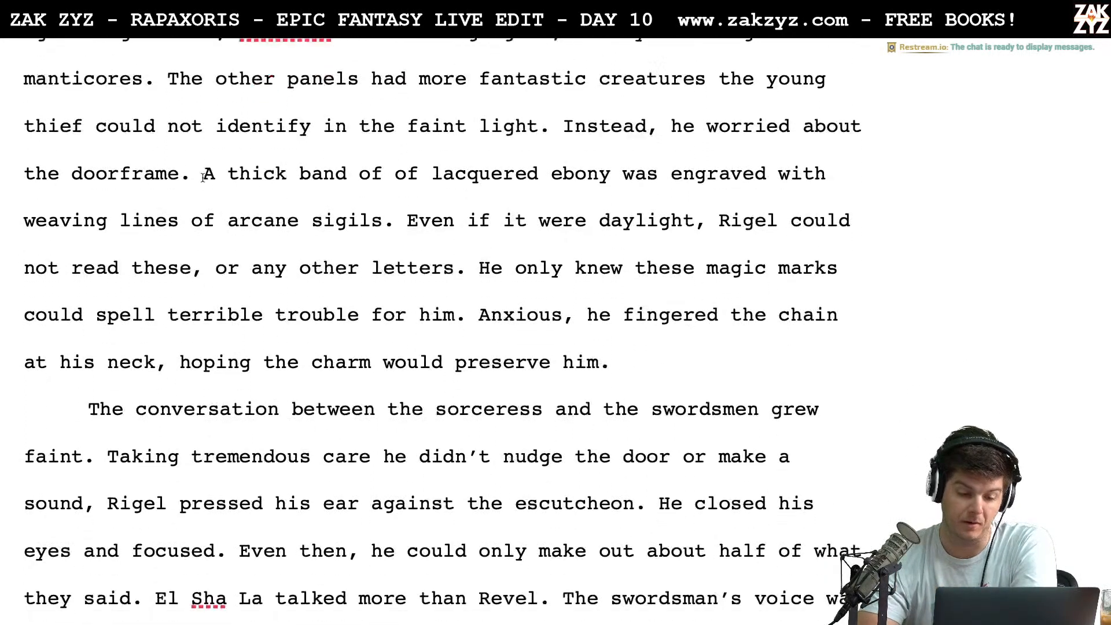
scroll(203, 178, down, 20)
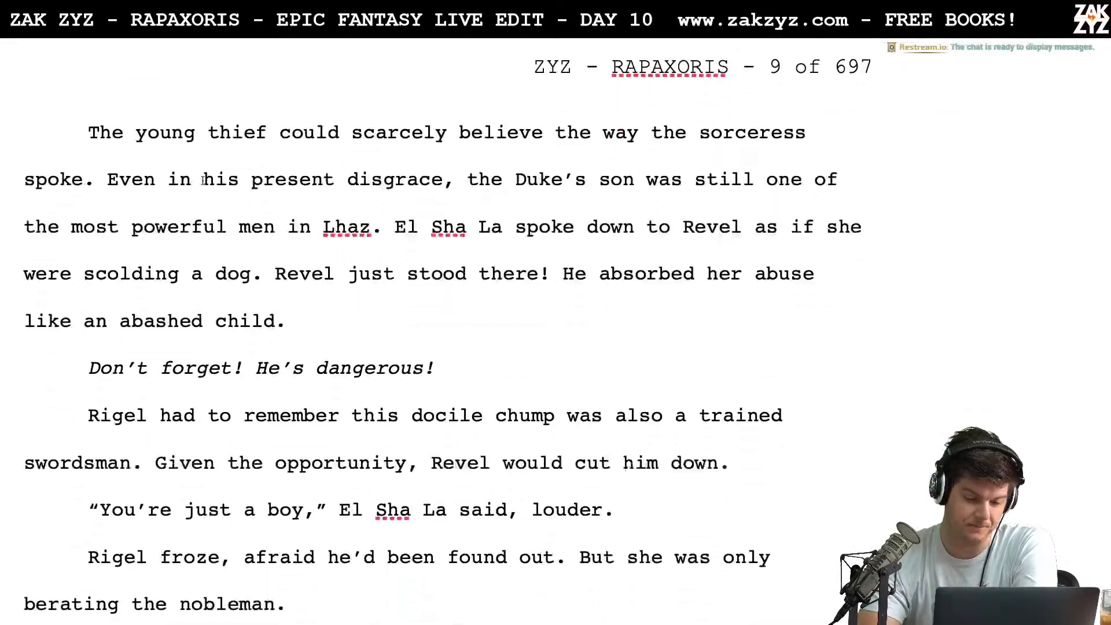
scroll(203, 177, down, 15)
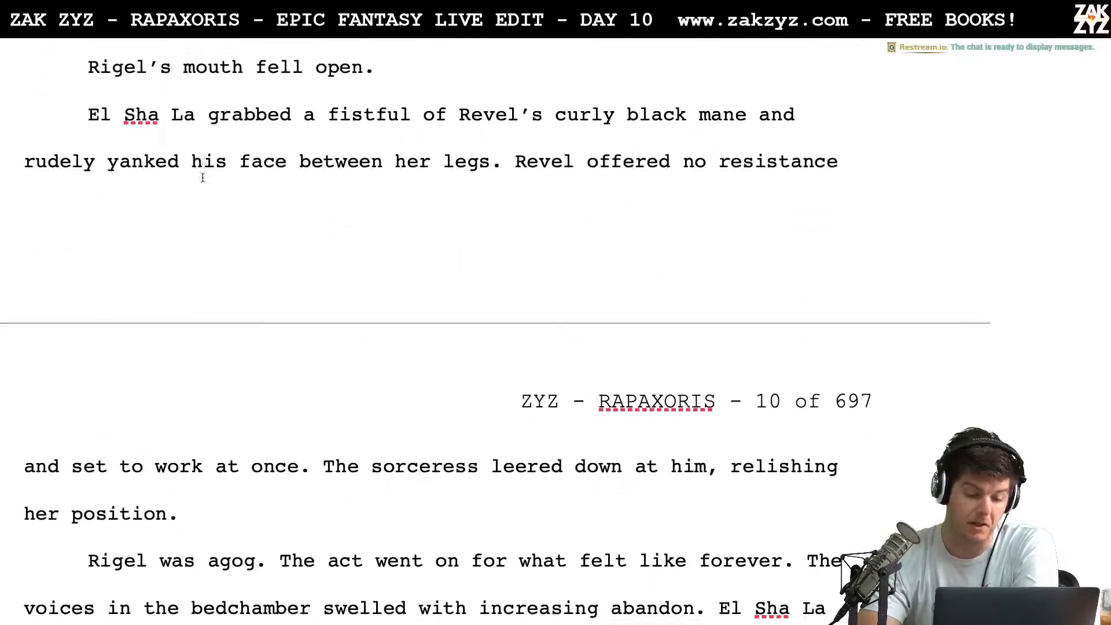
Review the orb theft and Rigel's escape on pages 10 to 12, up to the start of section 1.3
scroll(203, 182, up, 1)
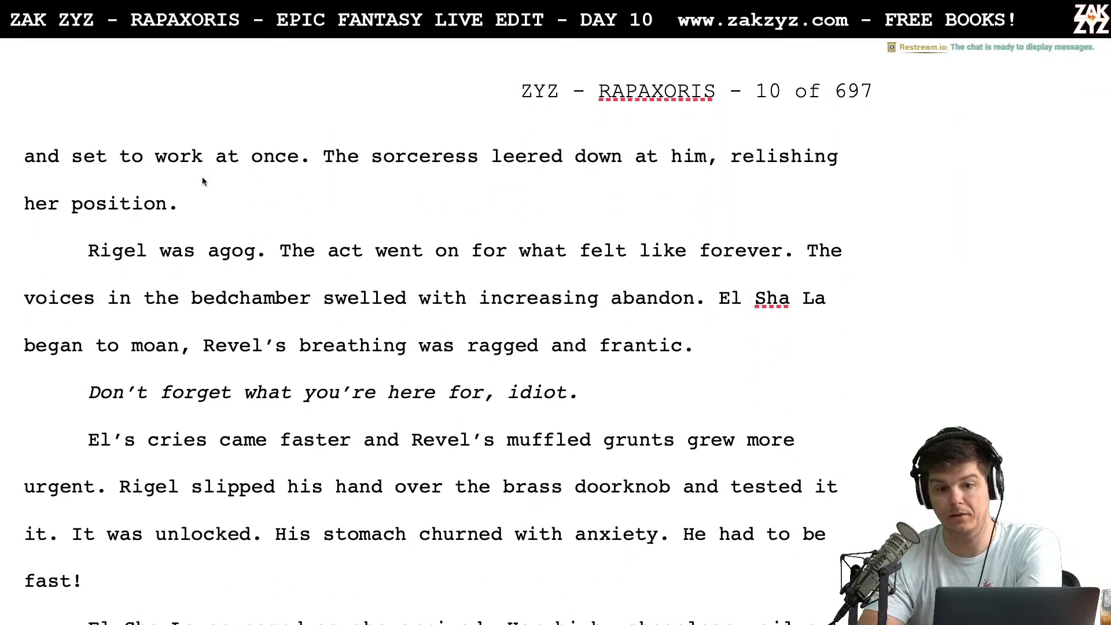
scroll(261, 299, down, 10)
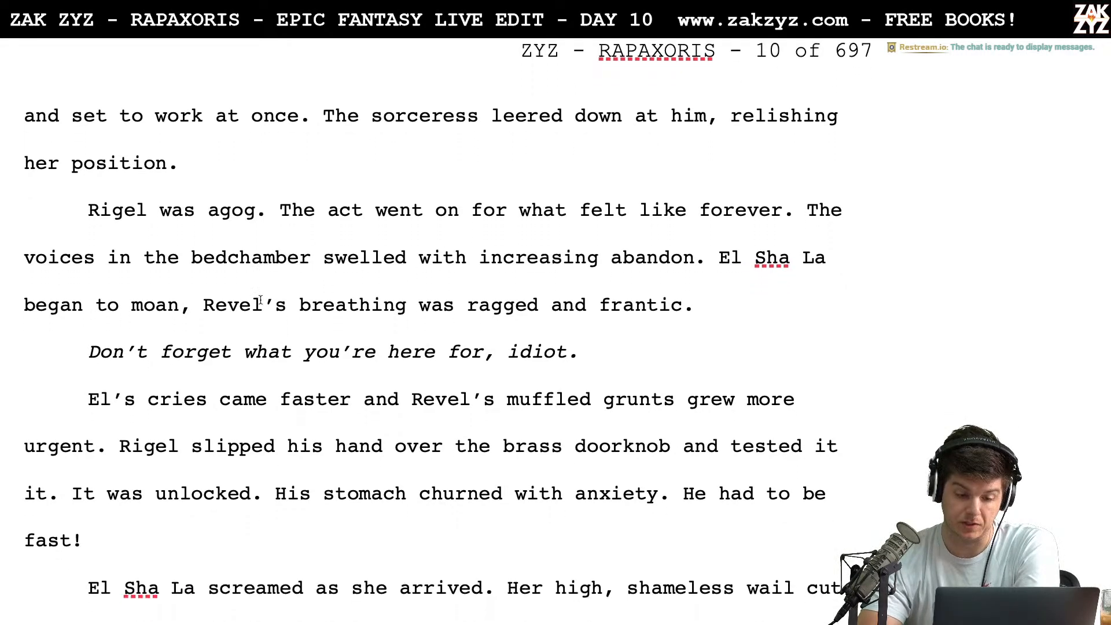
scroll(261, 299, down, 7)
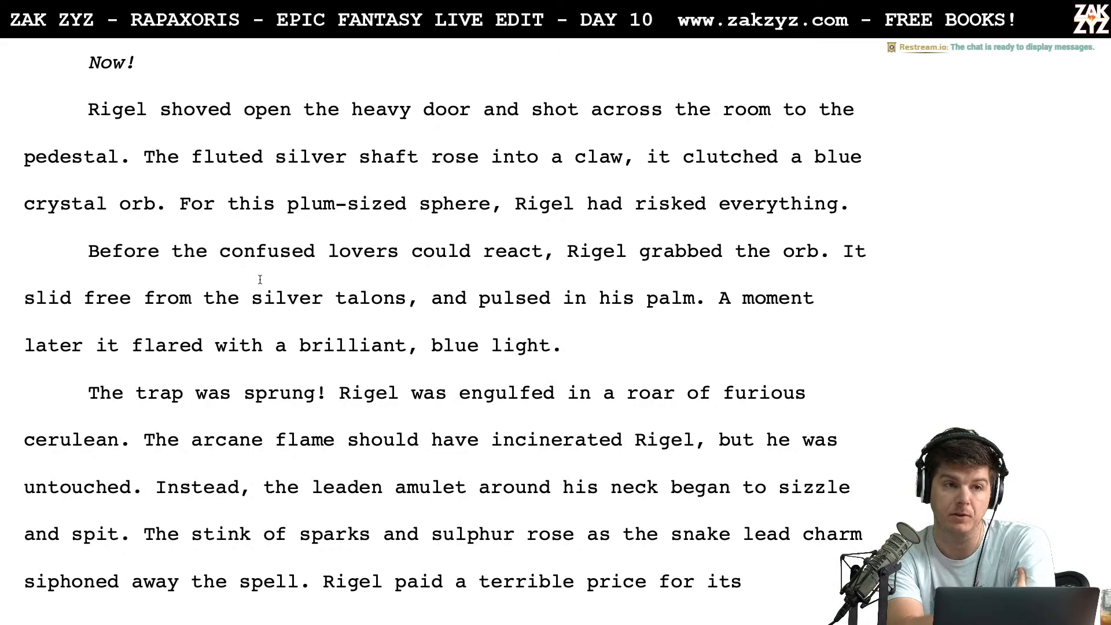
scroll(260, 280, down, 20)
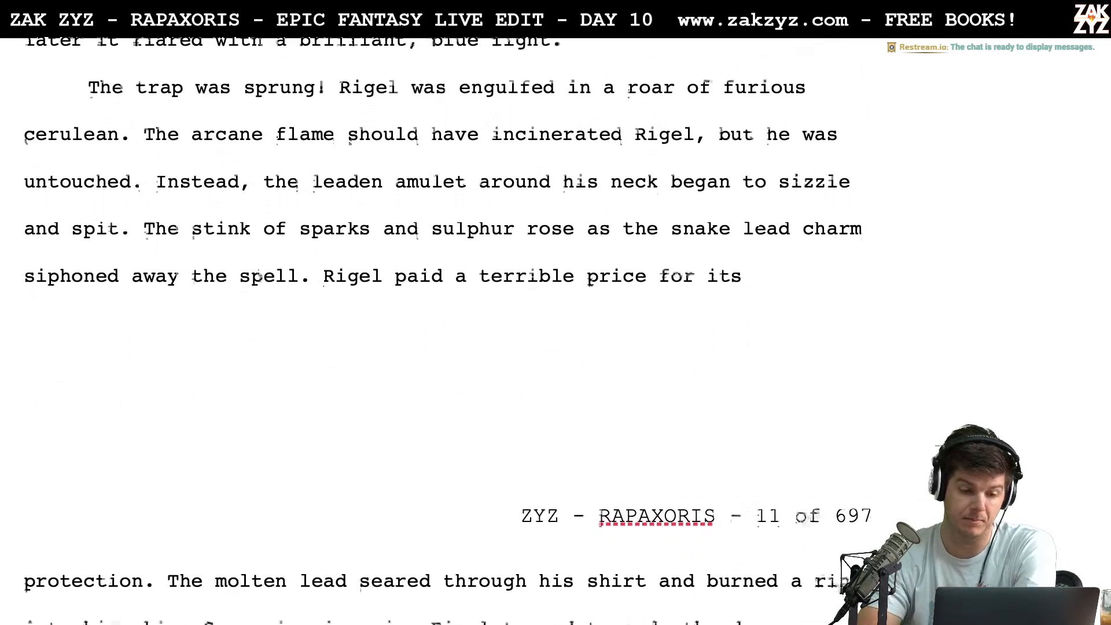
scroll(260, 280, down, 20)
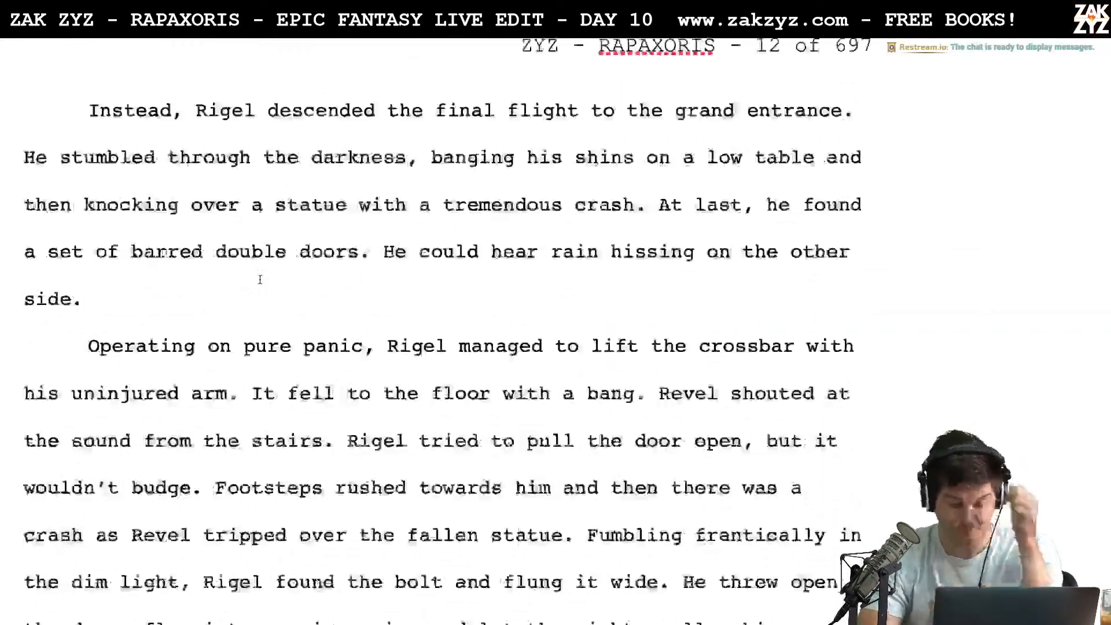
scroll(259, 279, down, 2)
scroll(260, 279, up, 3)
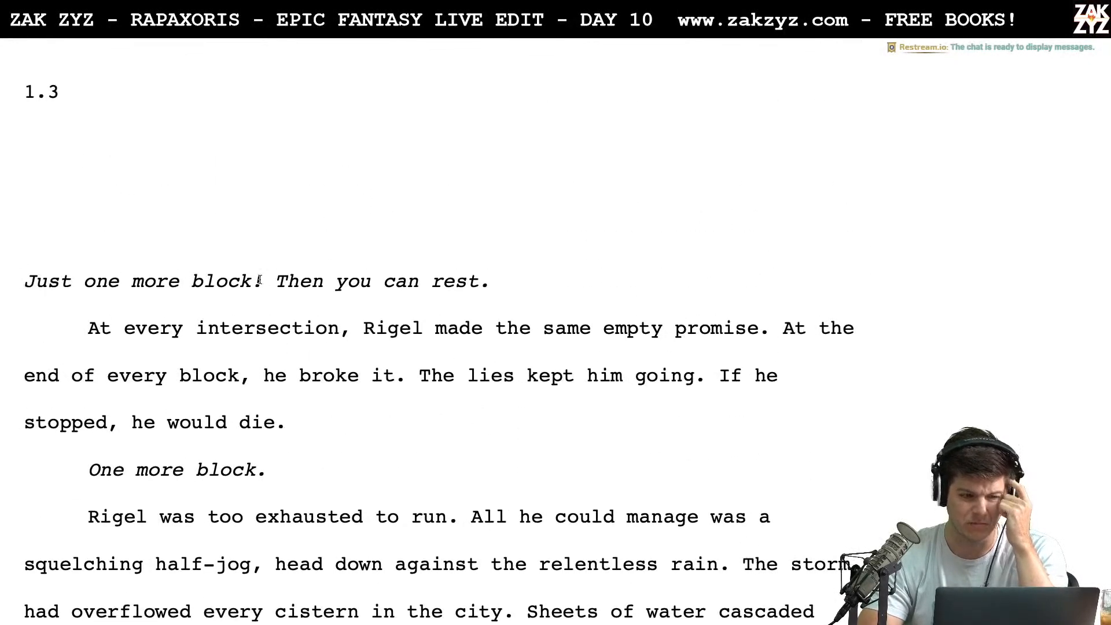
Skim section 1.3 from Rigel's flight through the storm to Fish examining him in the tavern
scroll(260, 280, down, 1)
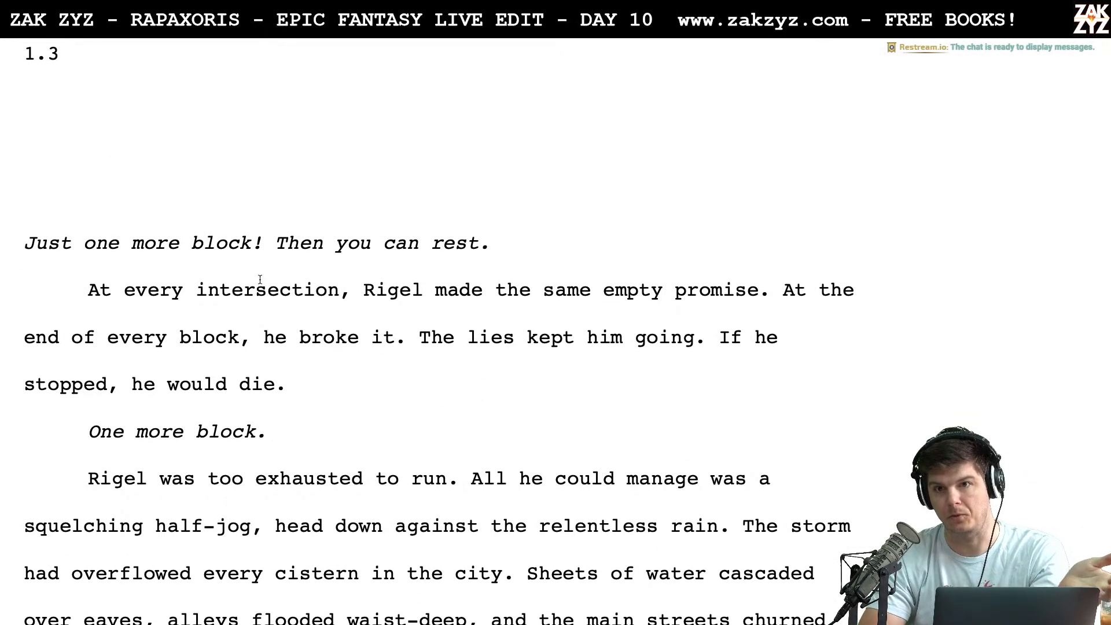
scroll(260, 279, down, 15)
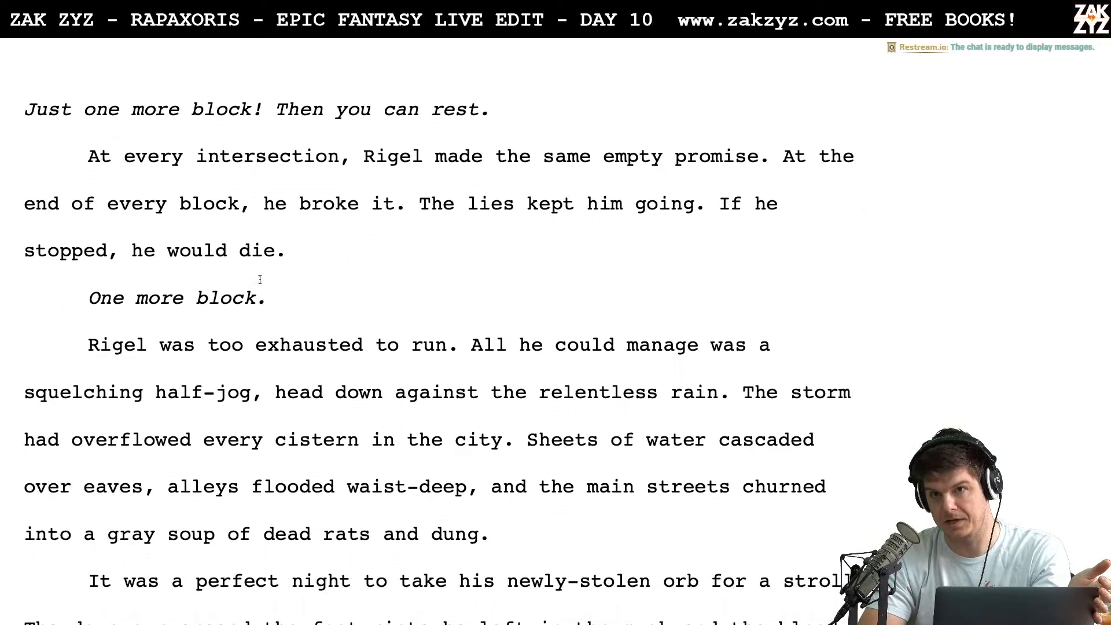
scroll(260, 282, down, 20)
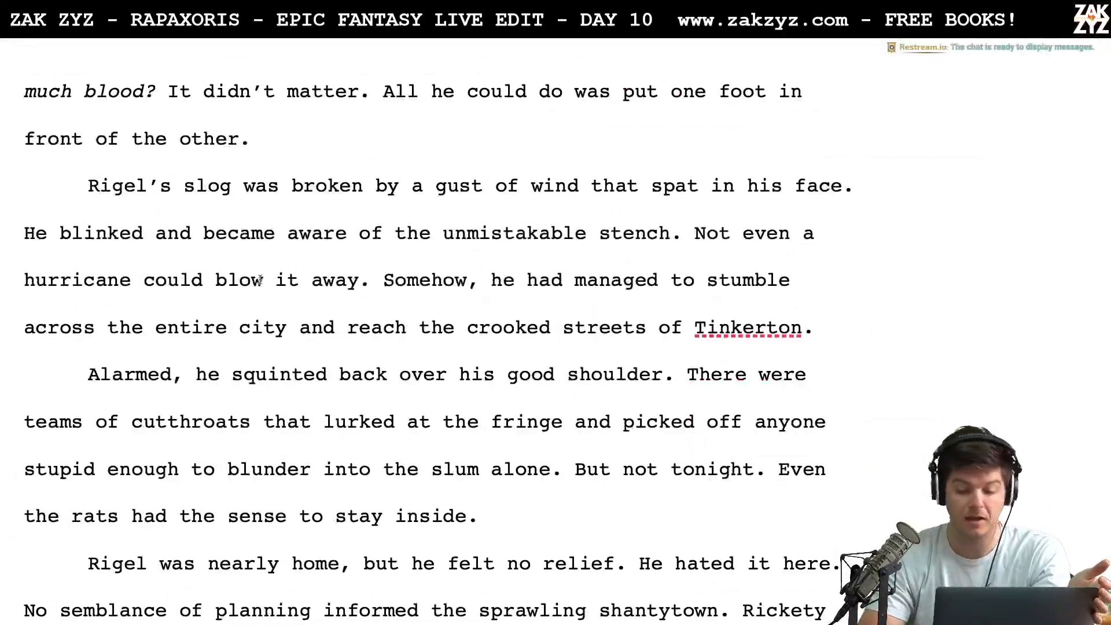
scroll(260, 282, down, 20)
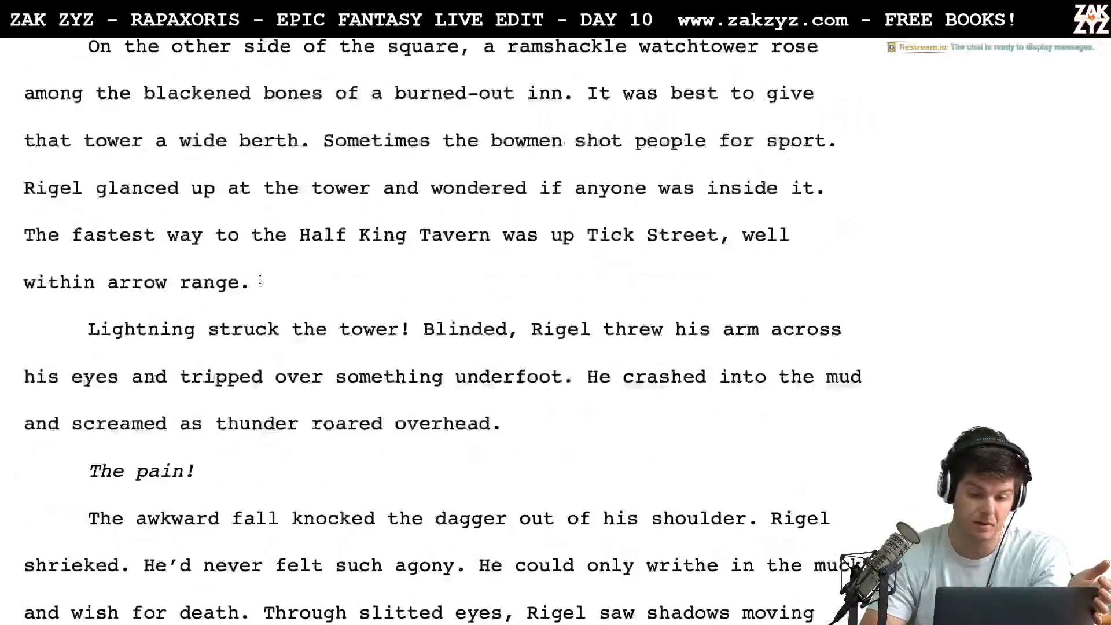
scroll(260, 279, down, 20)
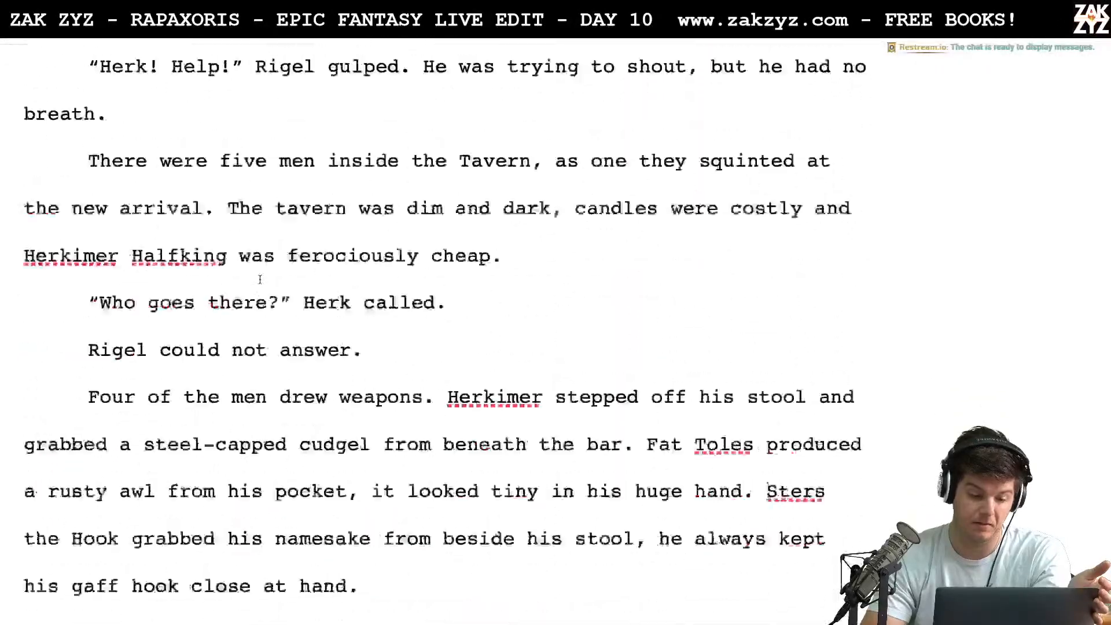
scroll(259, 280, down, 20)
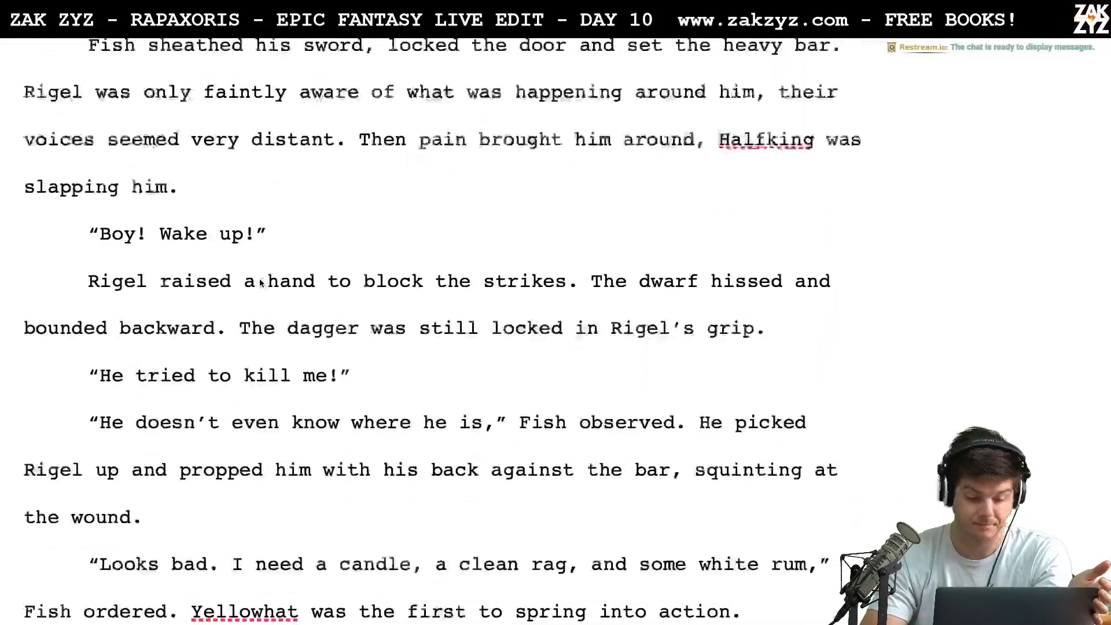
Skim the rest of section 1.3, from Halfking slapping Rigel awake to Fish dusting the wound on page 21
scroll(260, 280, down, 1)
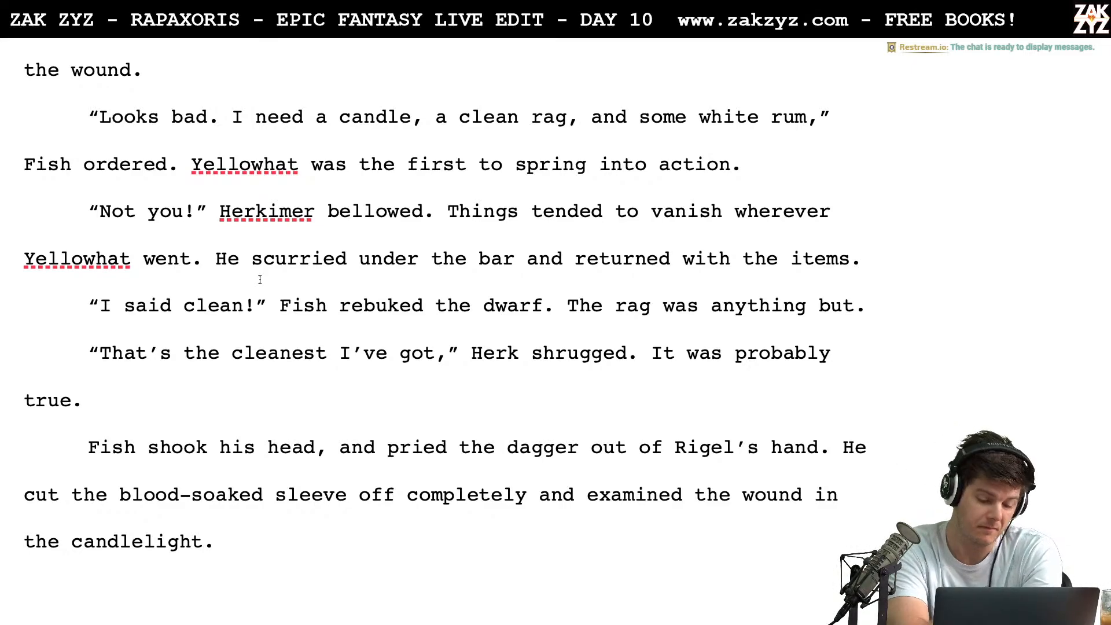
scroll(260, 280, down, 1)
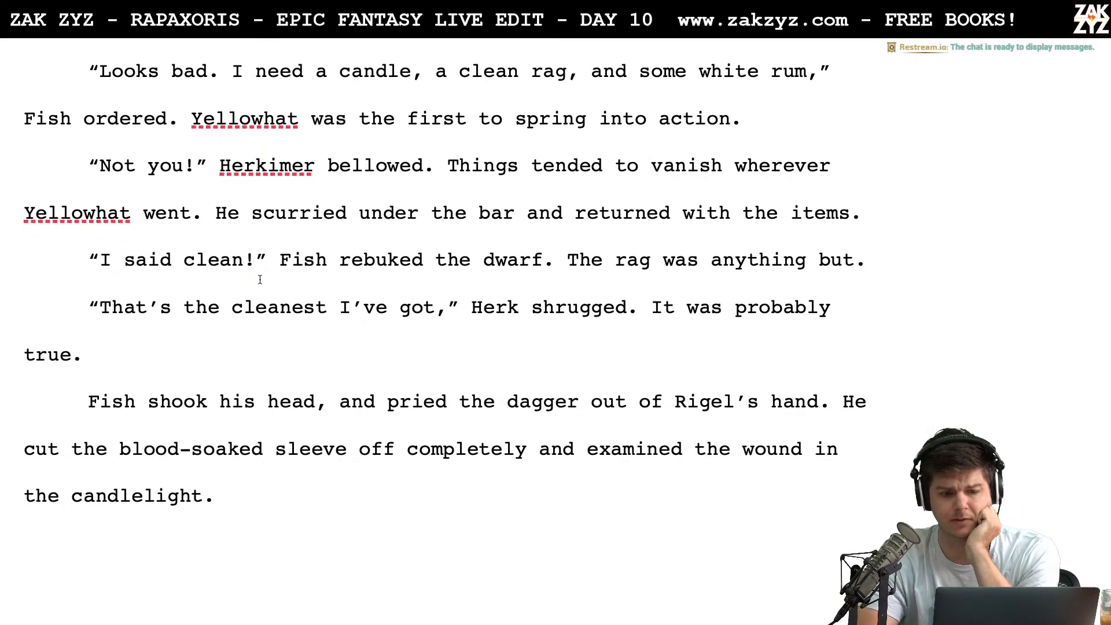
scroll(260, 280, down, 1)
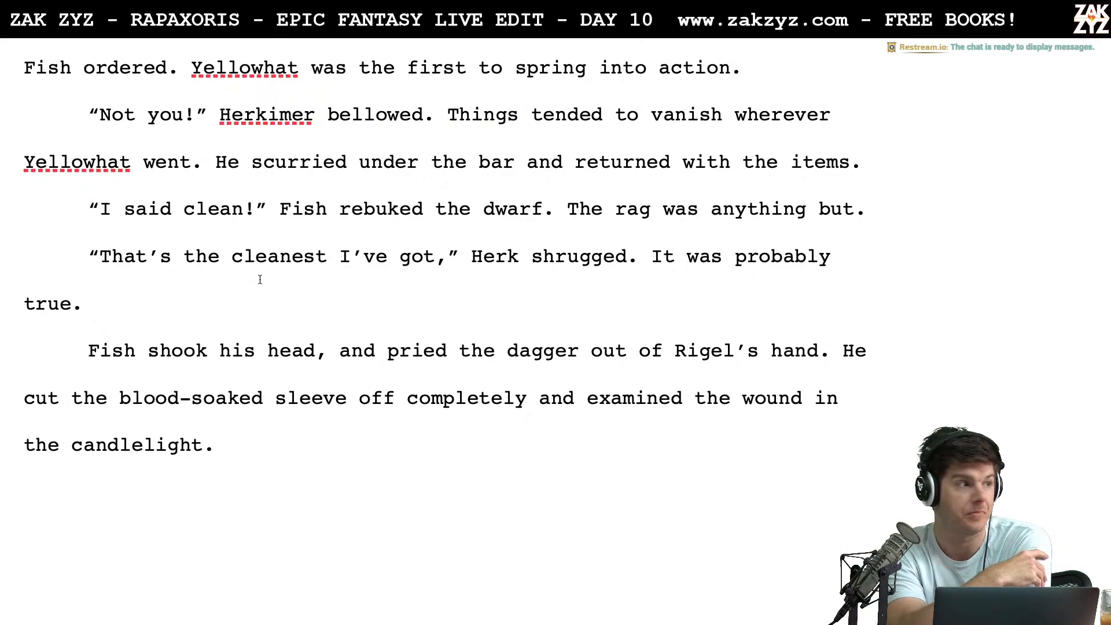
scroll(260, 280, down, 10)
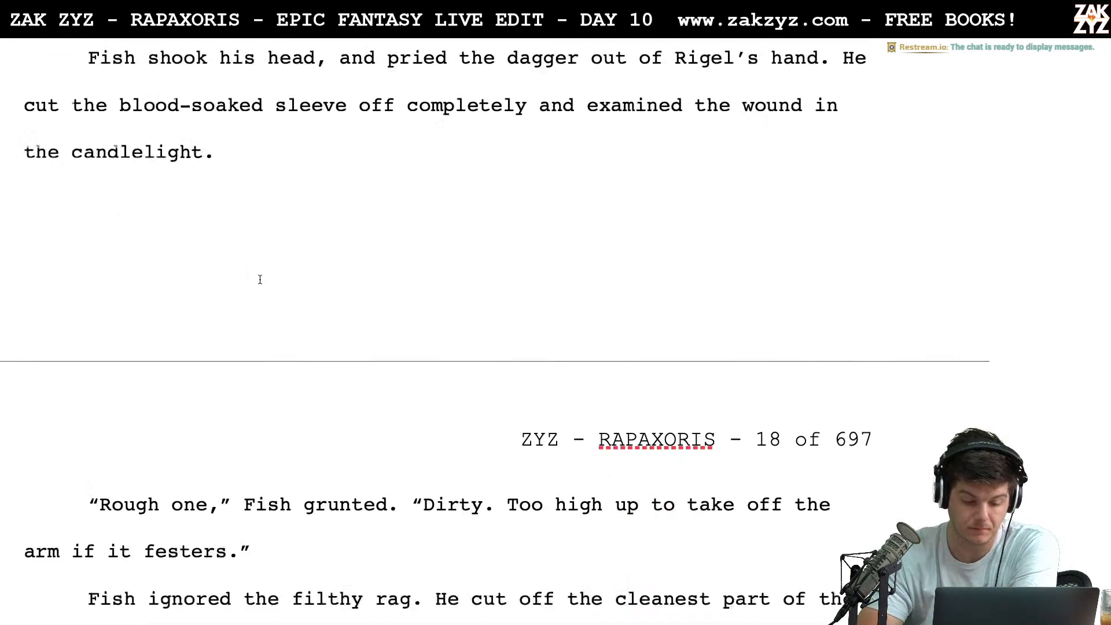
scroll(260, 280, down, 18)
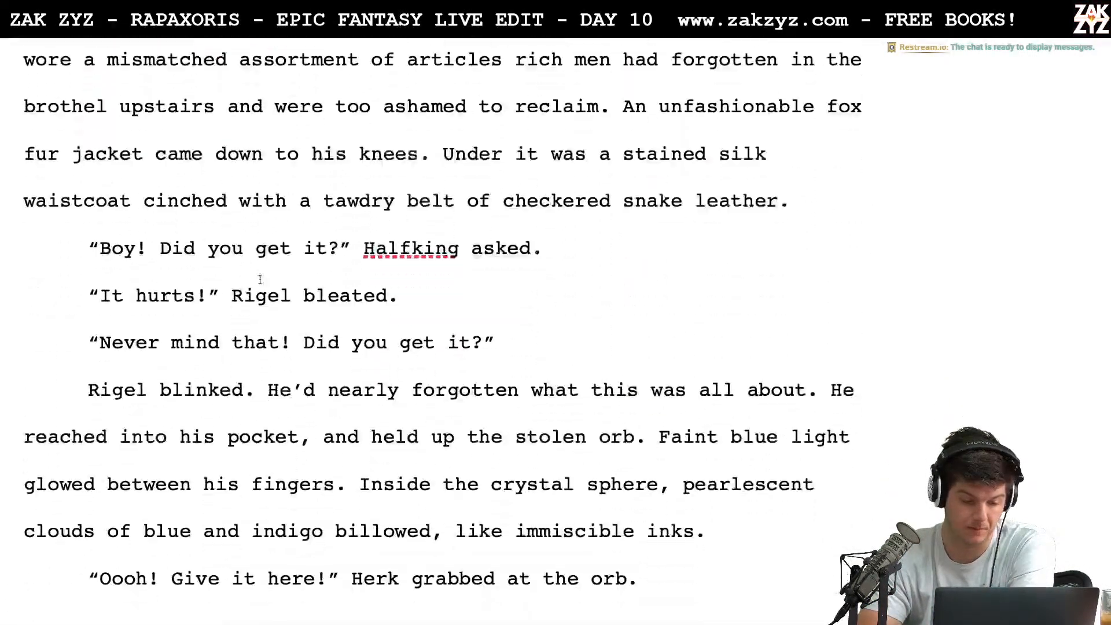
scroll(260, 279, down, 20)
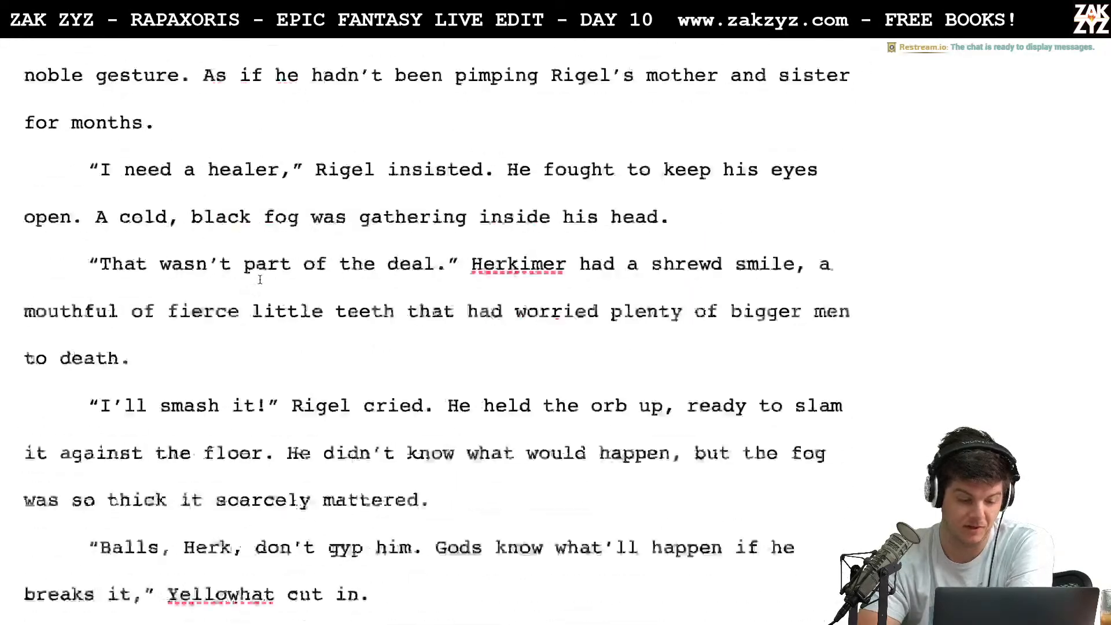
scroll(260, 279, down, 18)
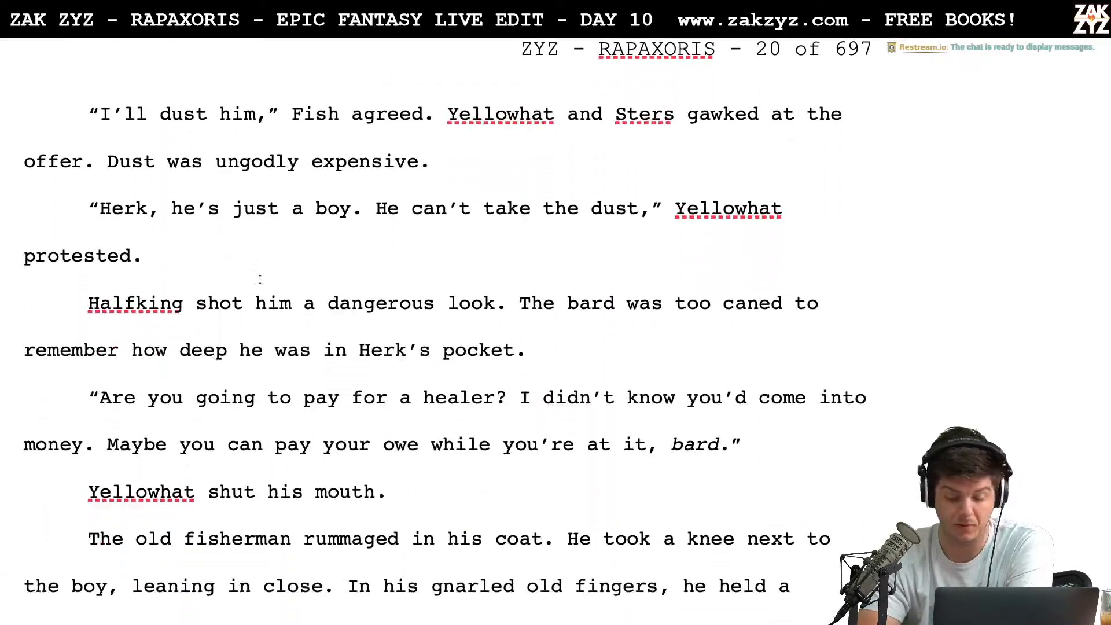
scroll(260, 280, down, 19)
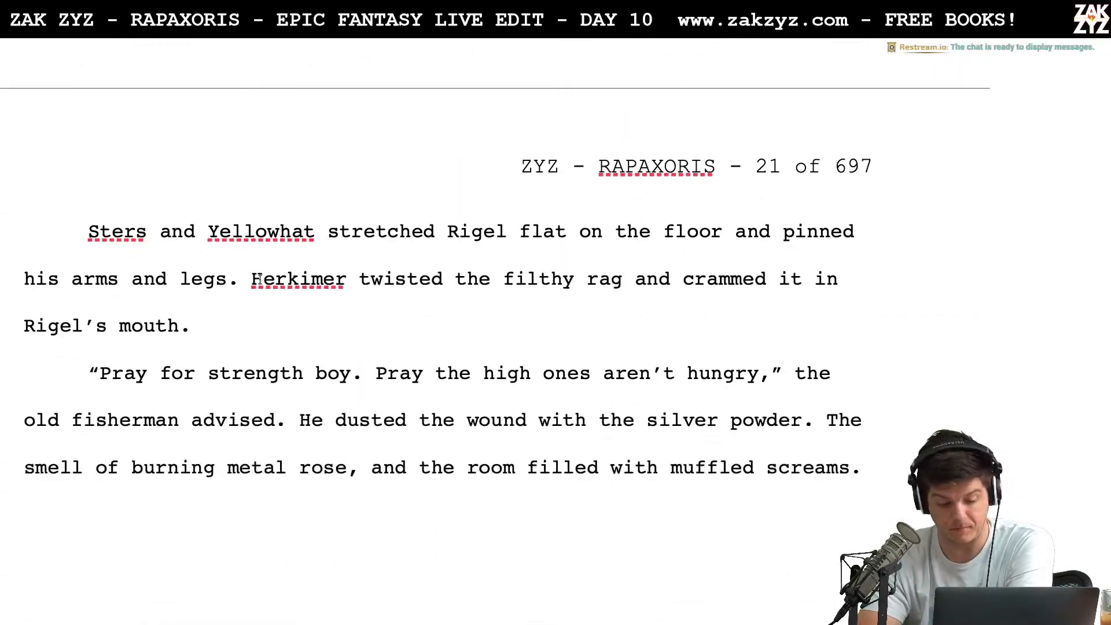
Skim section 1.4, from Revel and El Sha La searching the streets to the start of section 1.5
scroll(260, 280, down, 10)
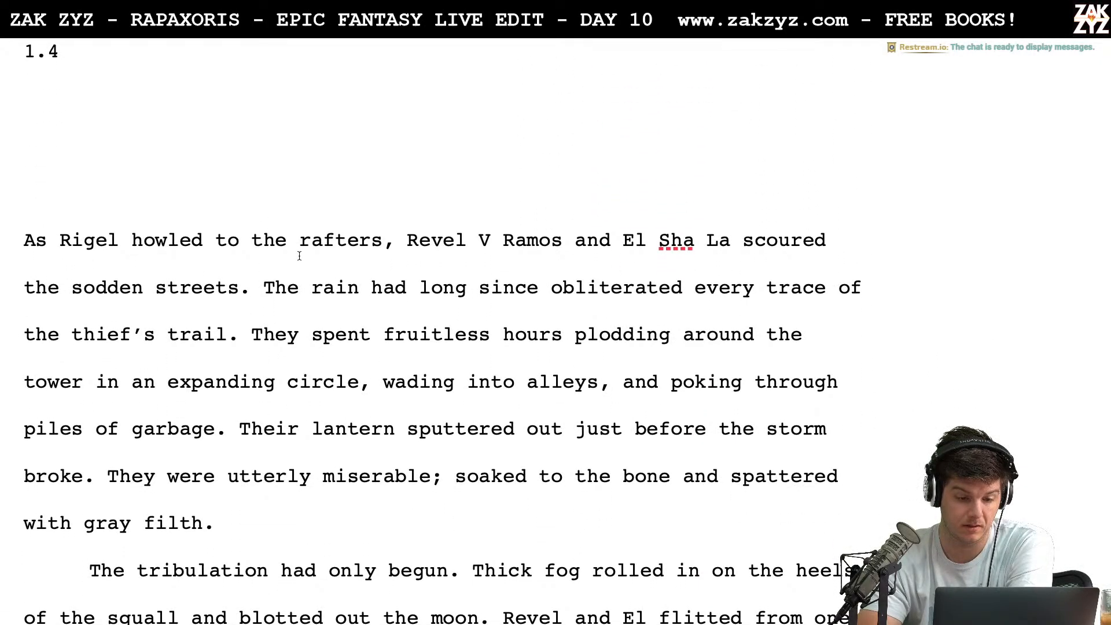
scroll(299, 256, down, 9)
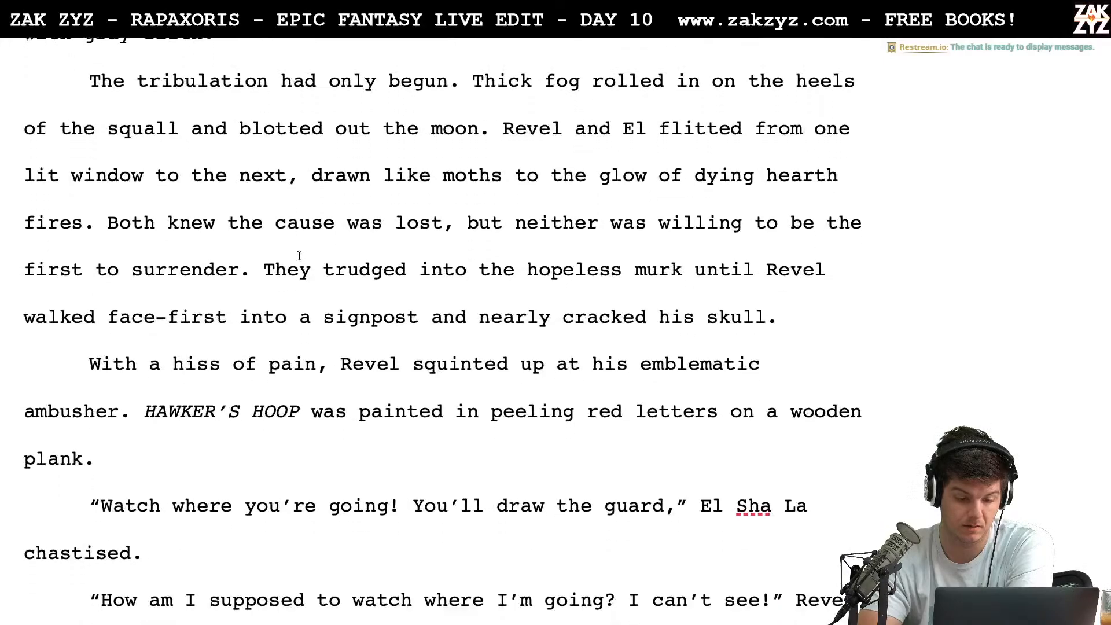
scroll(299, 256, down, 8)
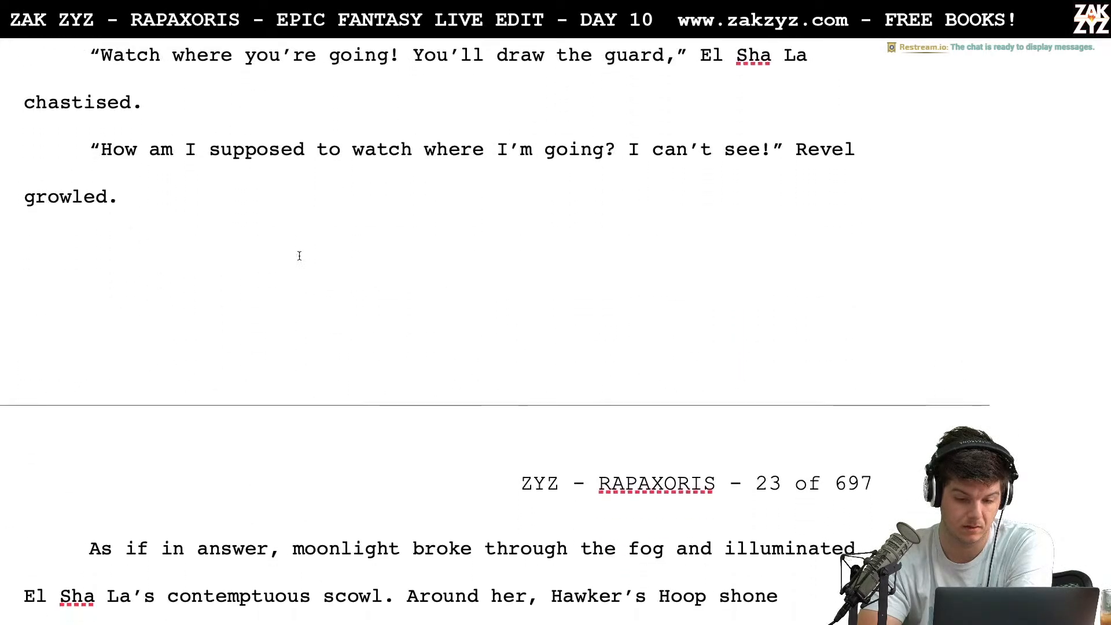
scroll(299, 256, down, 20)
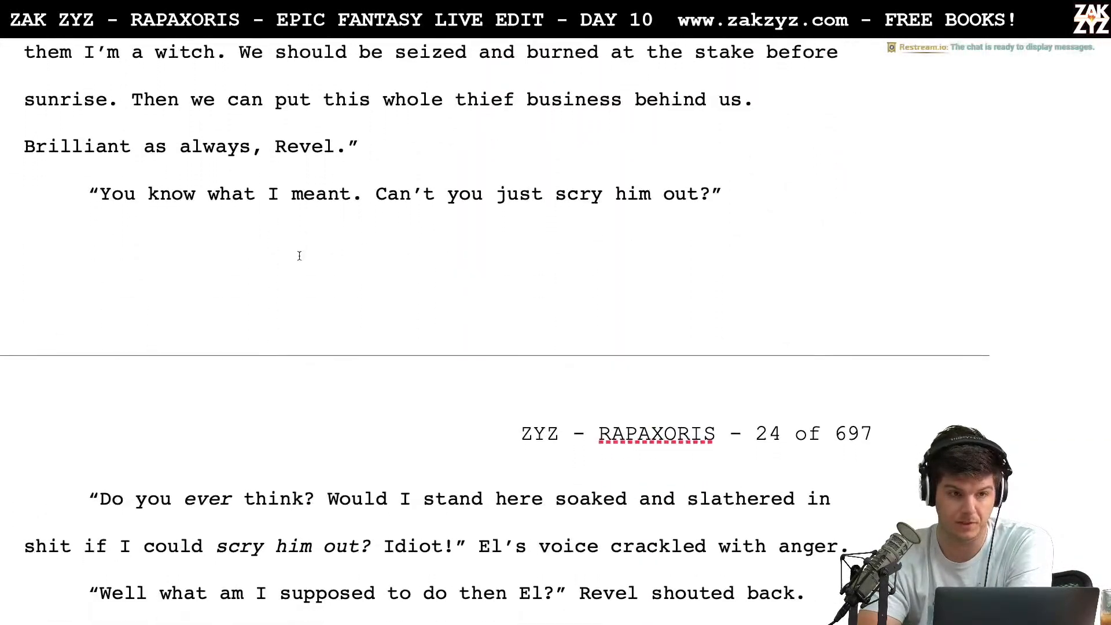
scroll(299, 256, down, 17)
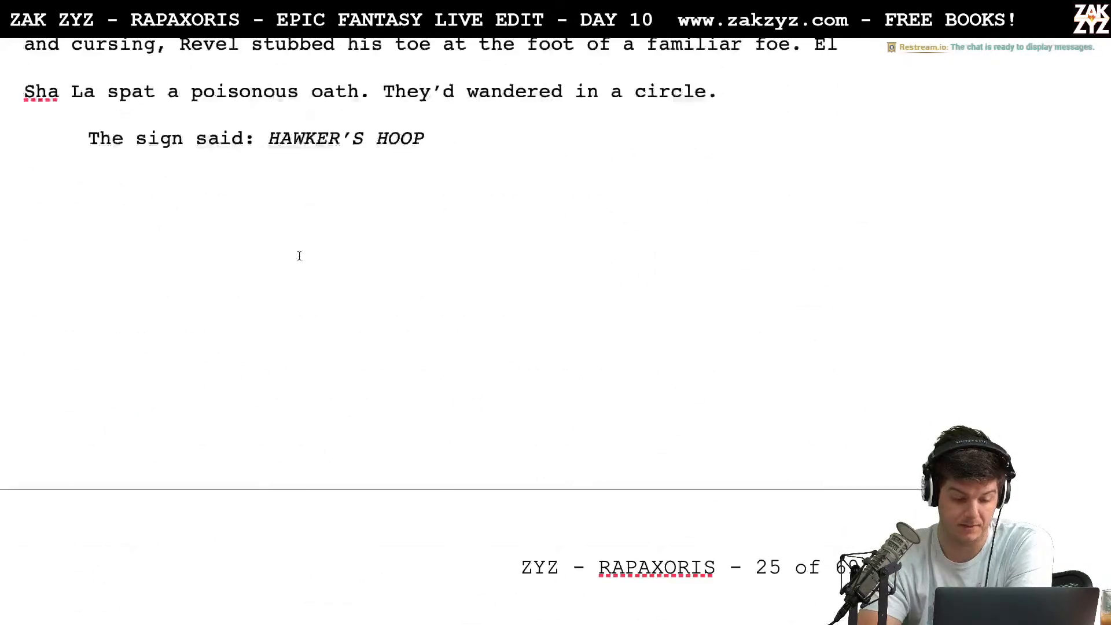
scroll(300, 256, down, 7)
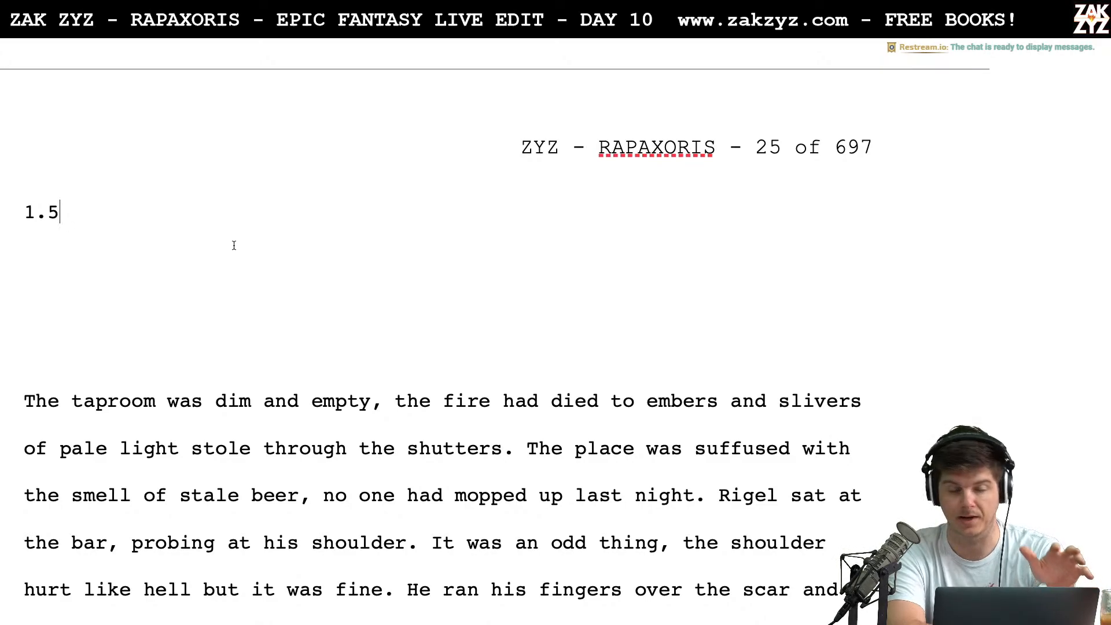
Split the opening sentence of section 1.5 after "empty" with a period and capitalize "The" before "fire"
scroll(233, 245, down, 1)
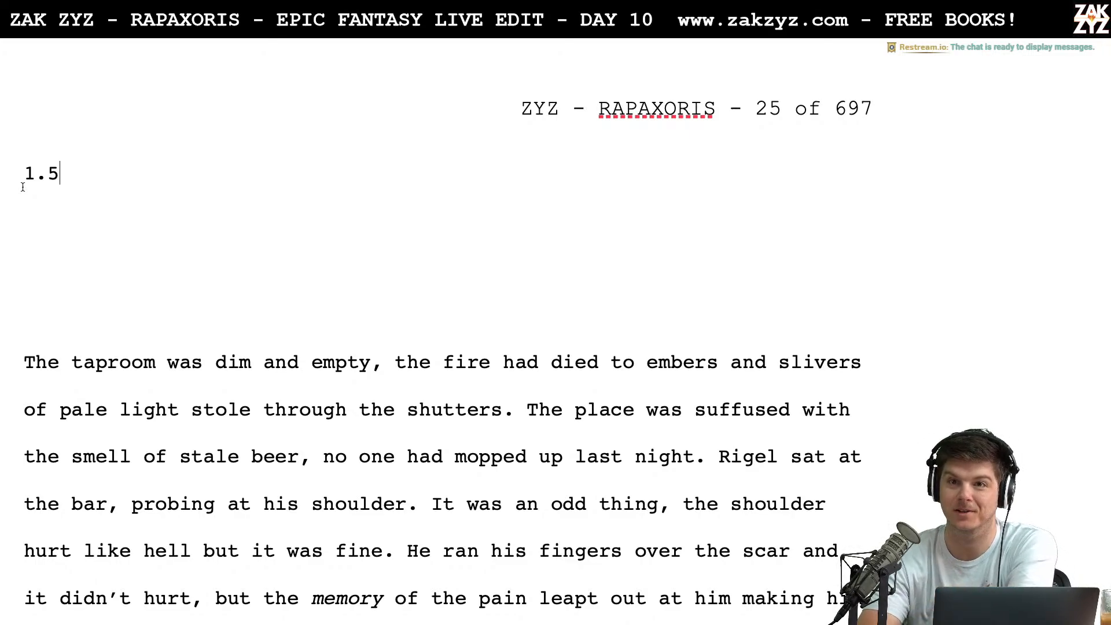
scroll(23, 187, down, 1)
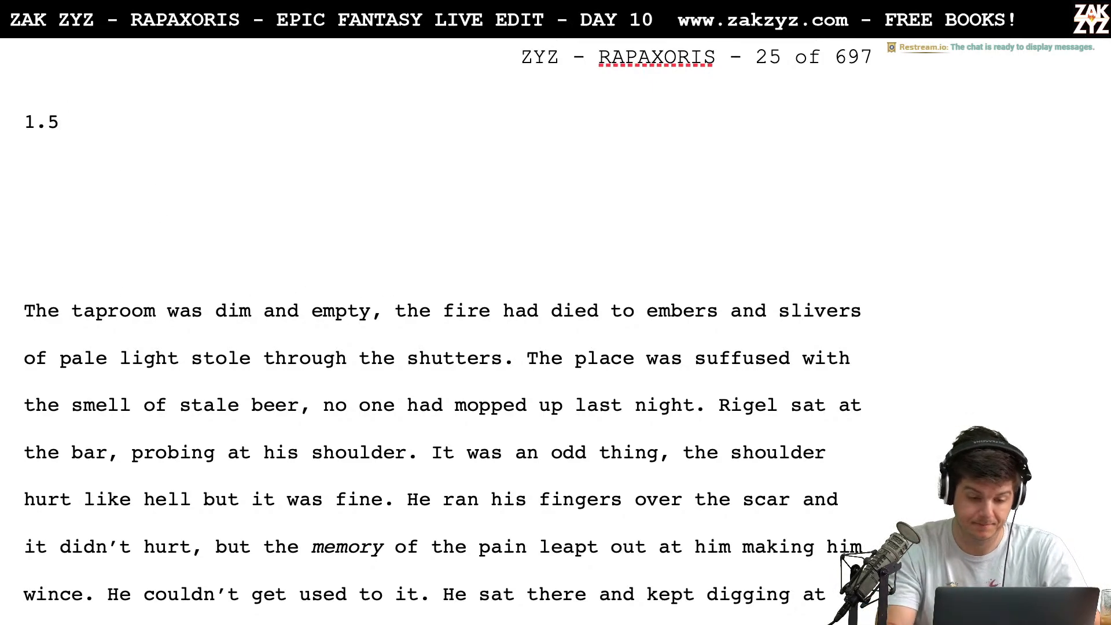
text(.)
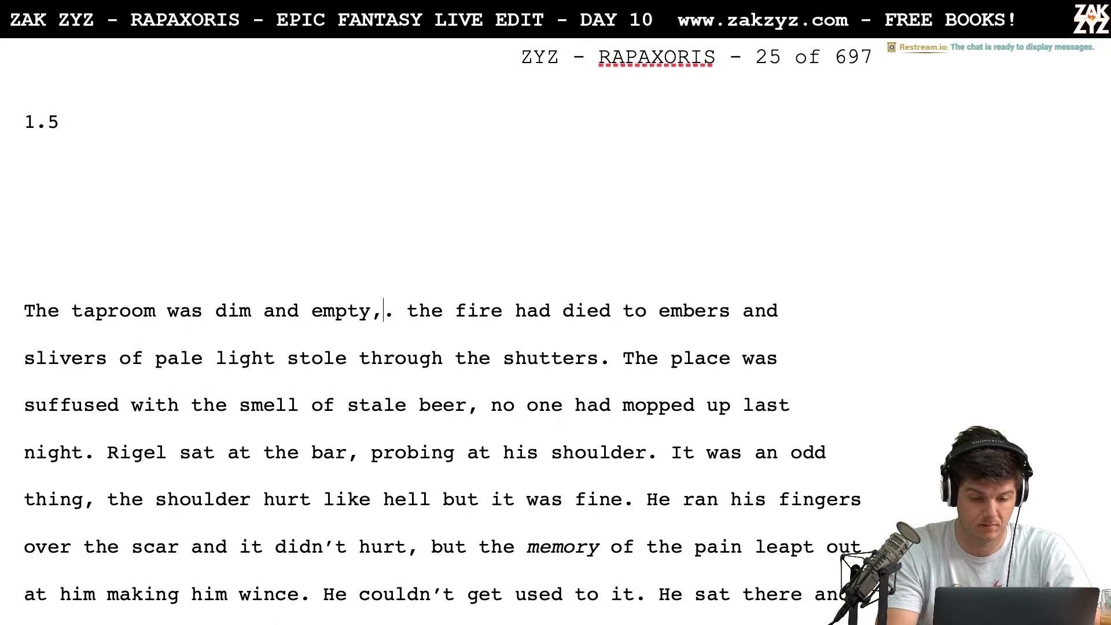
key(BackSpace)
key(BackSpace)
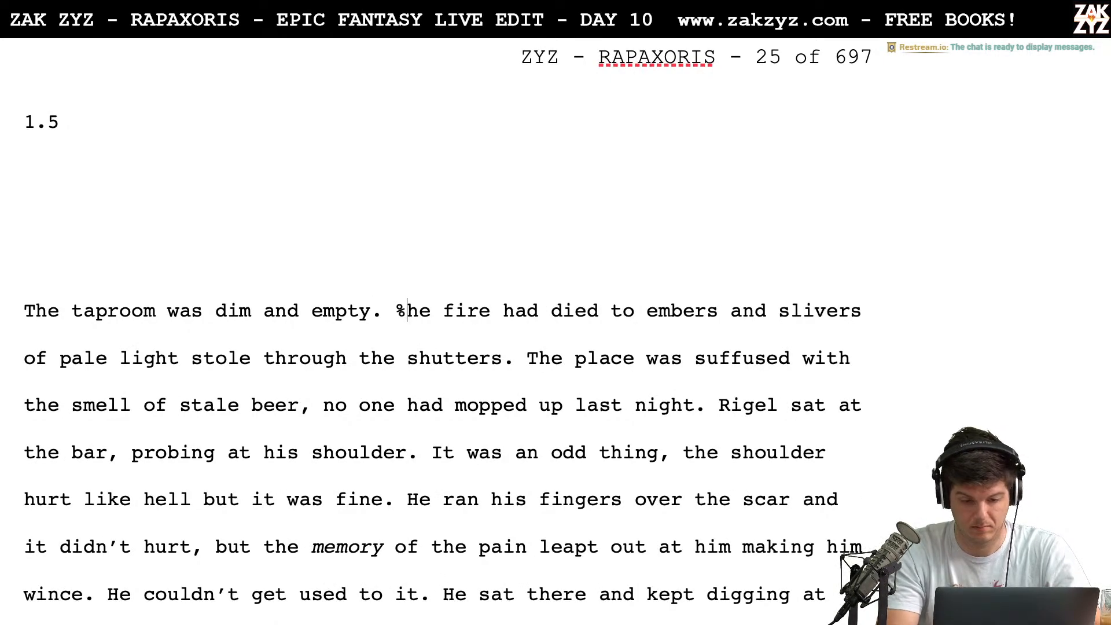
text(T)
key(Right)
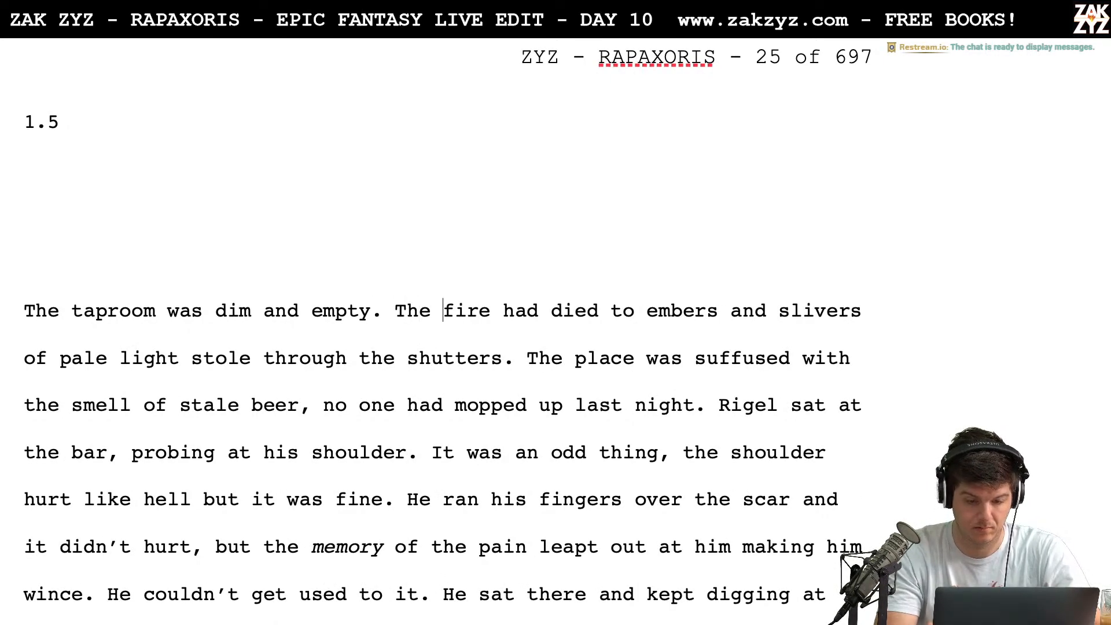
Change "had died" to "died down" in the sentence about the fire
key(BackSpace)
key(BackSpace)
key(BackSpace)
key(BackSpace)
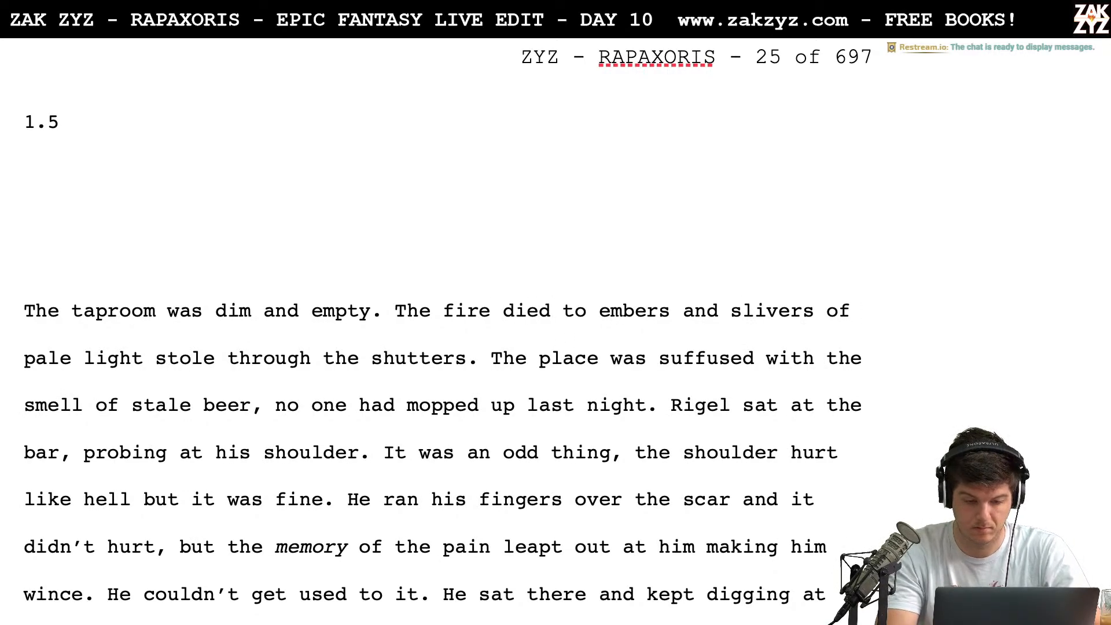
text(down)
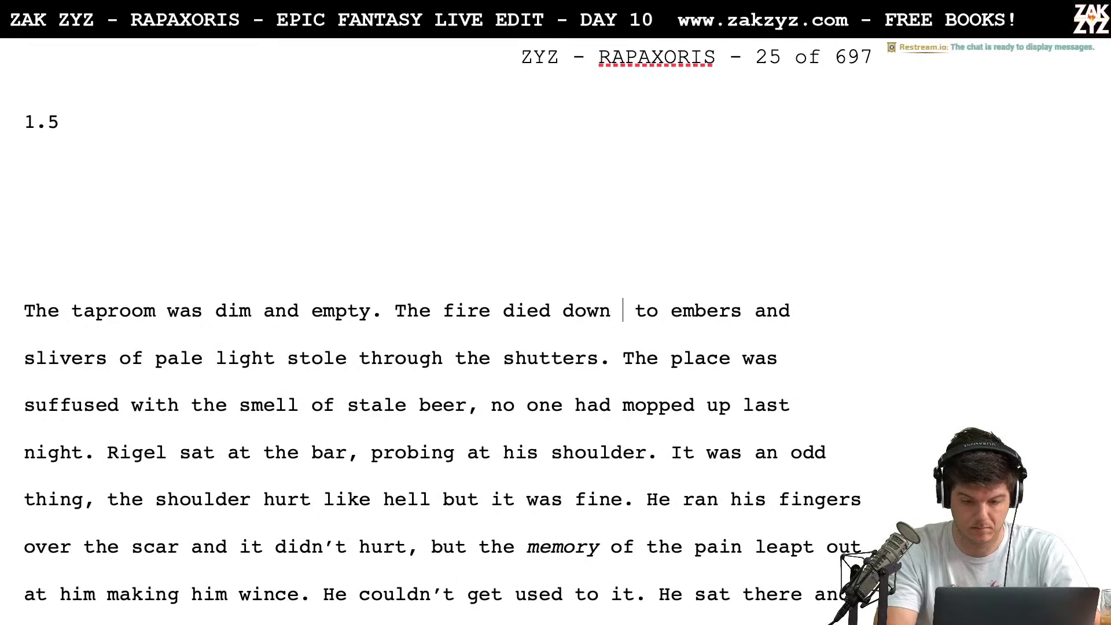
key(Right)
key(Right)
key(Right)
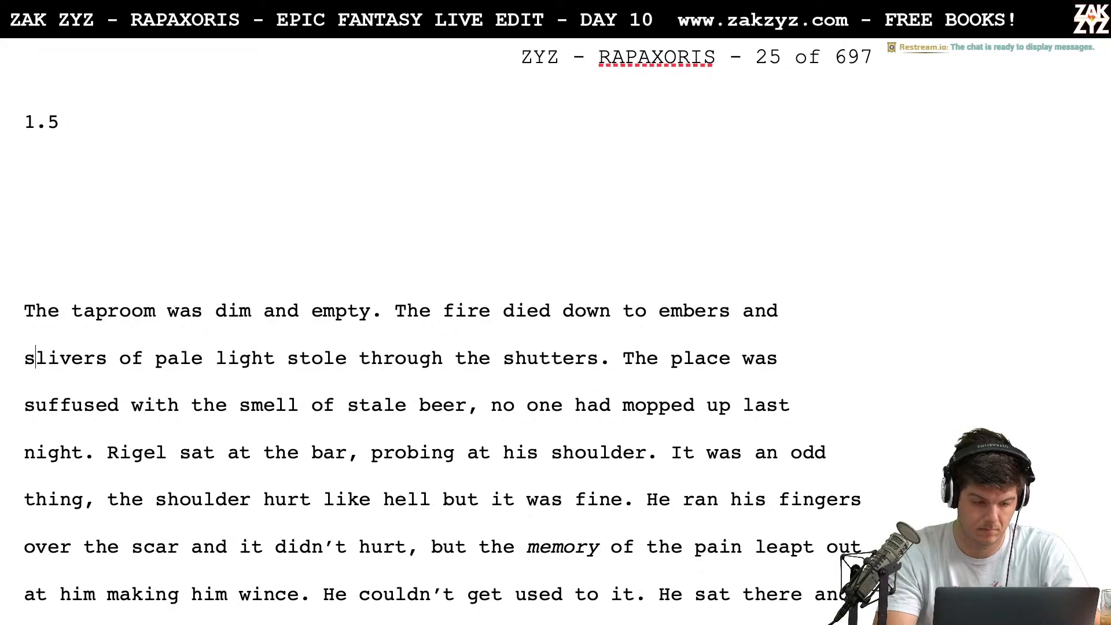
text(pql3)
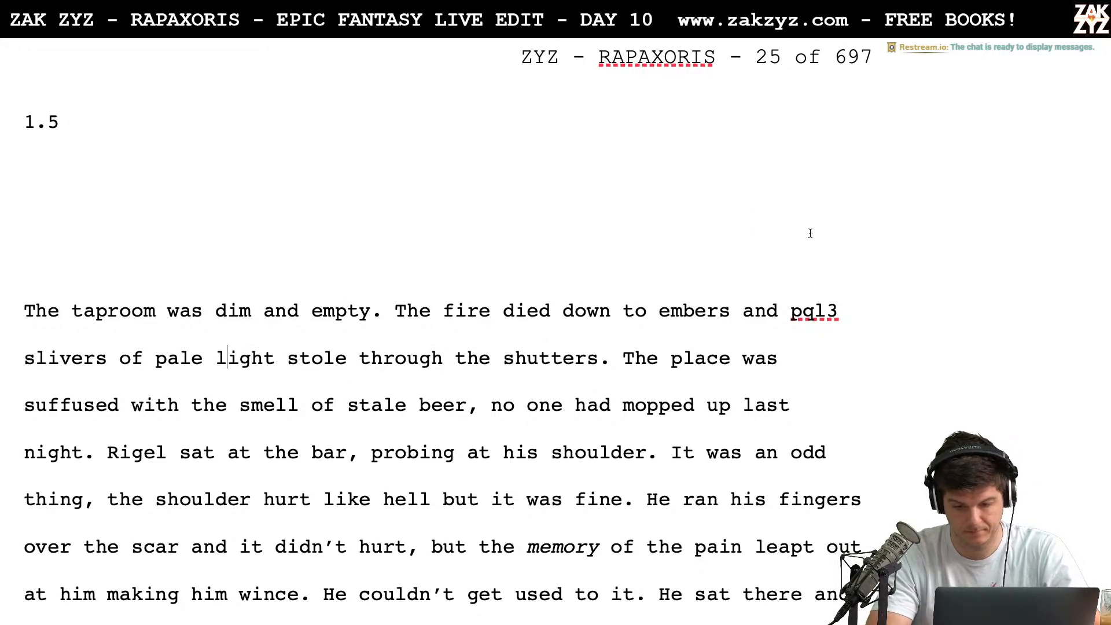
right_click(723, 312)
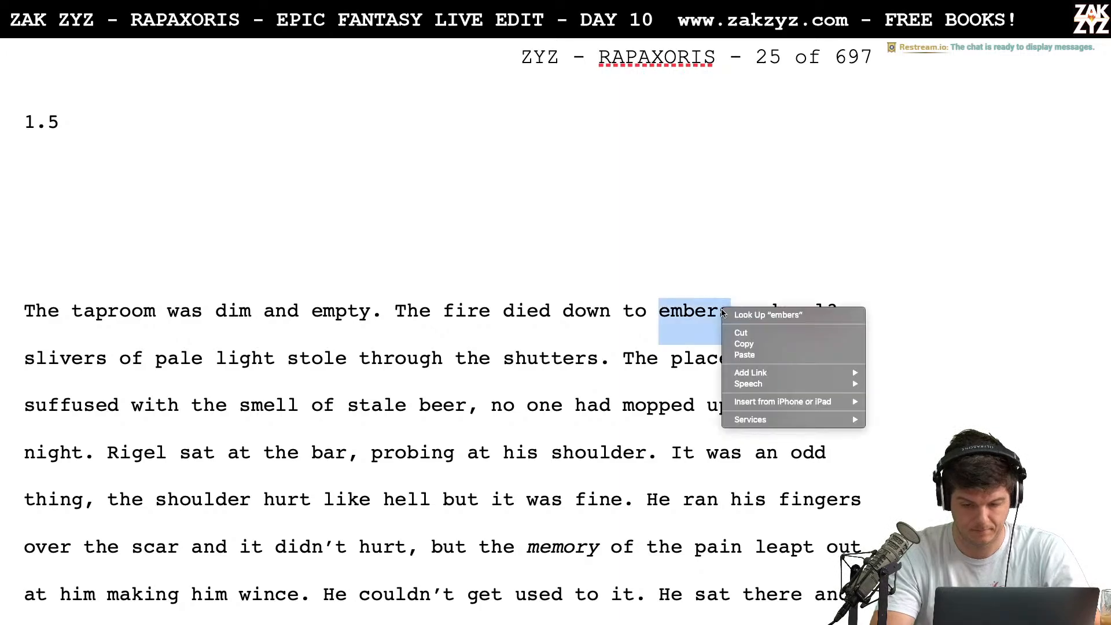
click(637, 309)
click(716, 295)
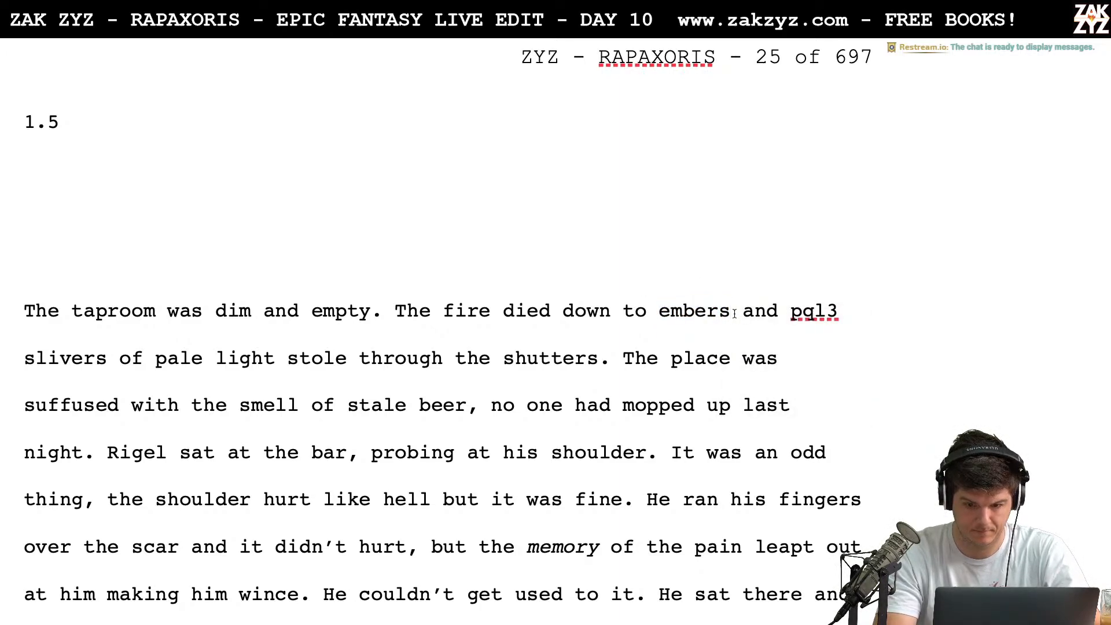
text(,)
key(BackSpace)
key(Right)
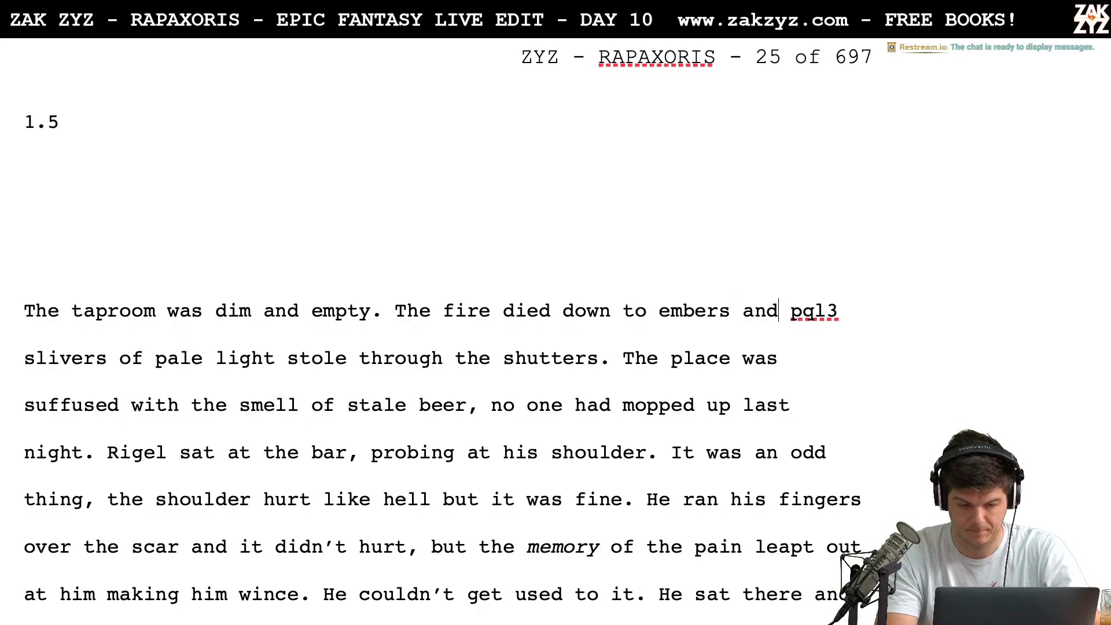
Put "pale" before "slivers" and remove it before "light" so the phrase reads "pale slivers of light"
key(Right)
key(shift+Right)
key(shift+Right)
key(shift+Right)
key(shift+Right)
key(shift+Right)
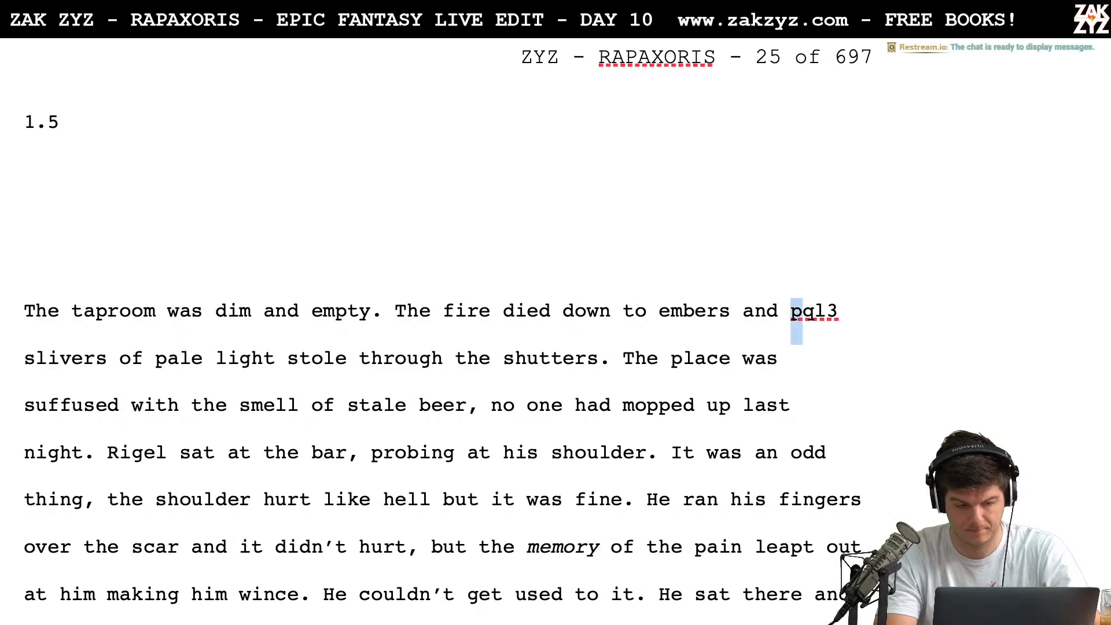
key(shift+Left)
key(shift+Left)
key(shift+Right)
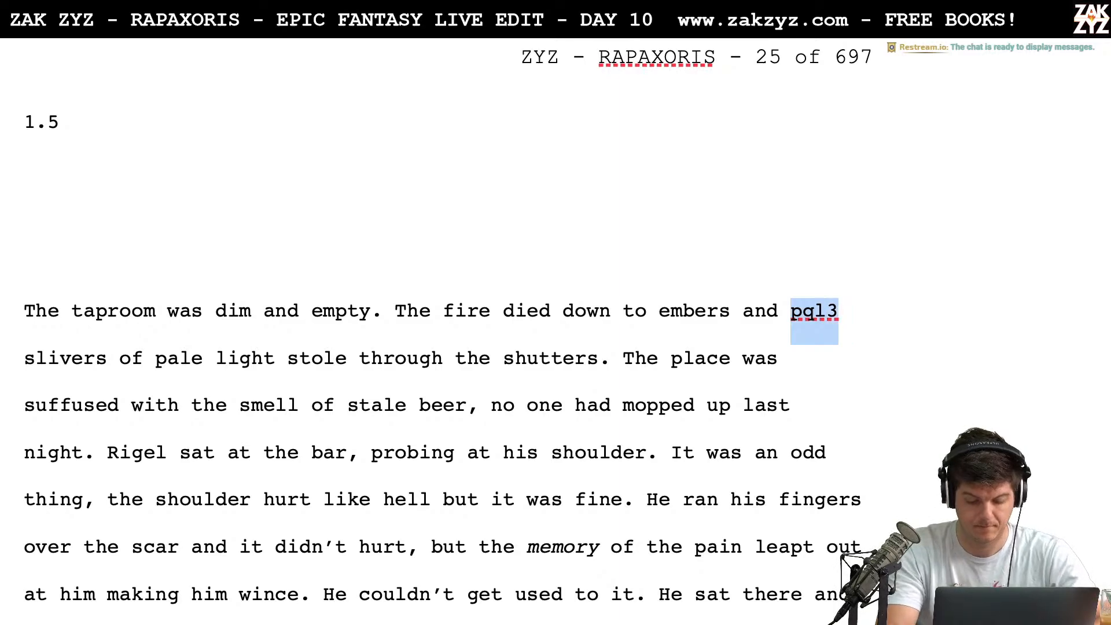
text(pale)
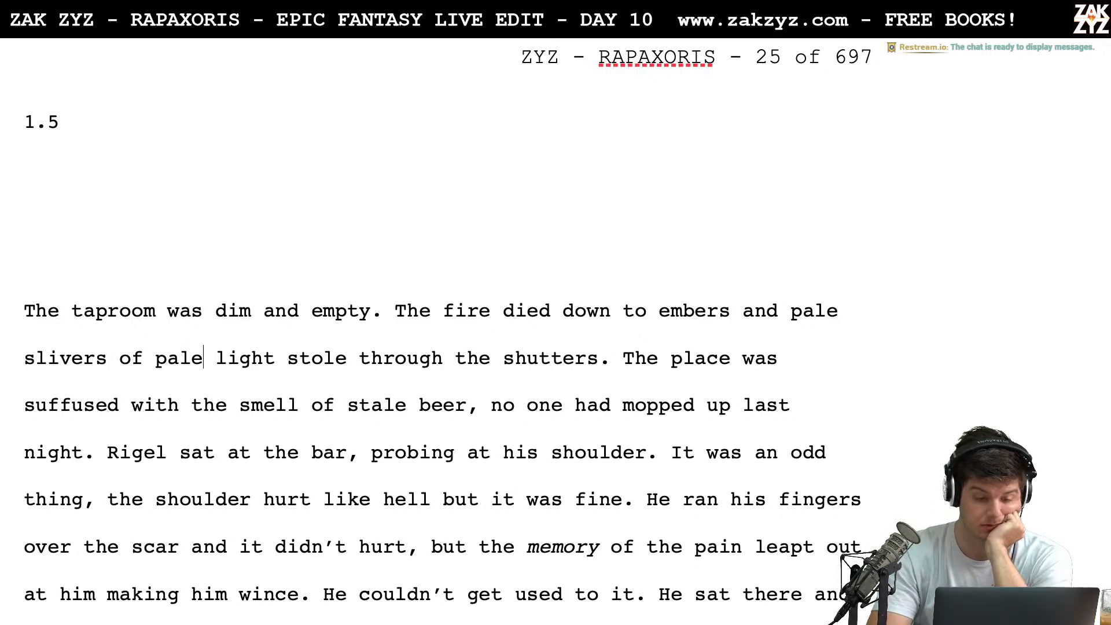
key(BackSpace)
key(BackSpace)
key(BackSpace)
key(BackSpace)
key(BackSpace)
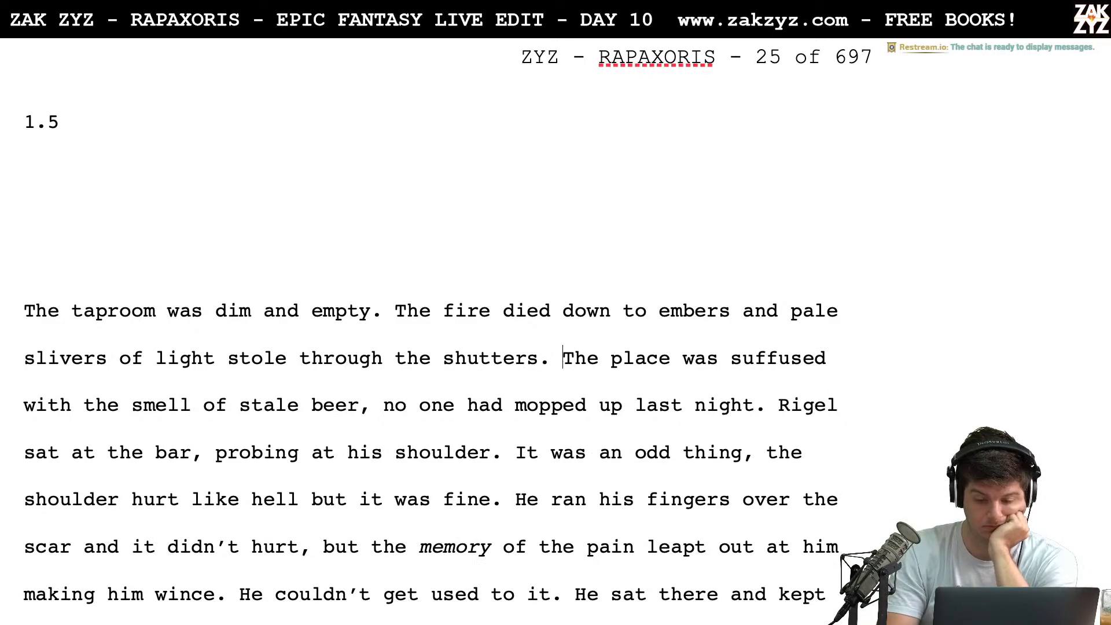
Replace "place was suffused with the smell" with "room stank" in the sentence about stale beer
key(shift+Right)
key(Right)
key(Right)
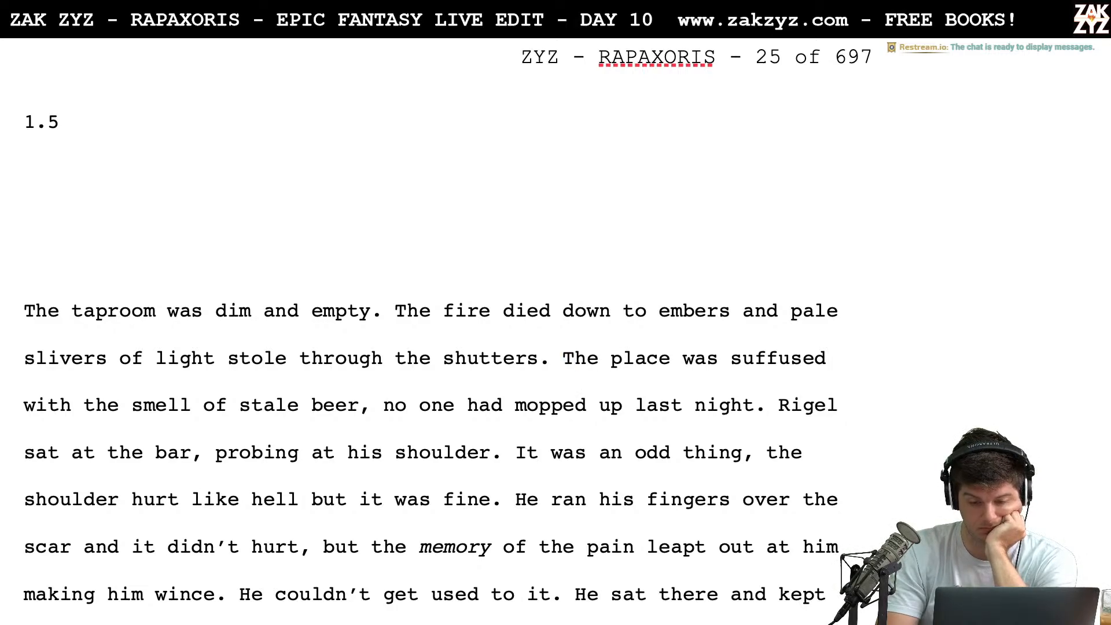
key(shift+Right)
key(shift+Right)
key(shift+Right)
key(shift+Right)
key(shift+Right)
key(shift+Right)
key(shift+Right)
key(shift+Right)
key(shift+Right)
key(shift+Right)
key(shift+Right)
key(shift+Right)
key(shift+Right)
key(shift+Right)
key(shift+Right)
key(shift+Right)
key(shift+Right)
key(shift+Right)
key(shift+Right)
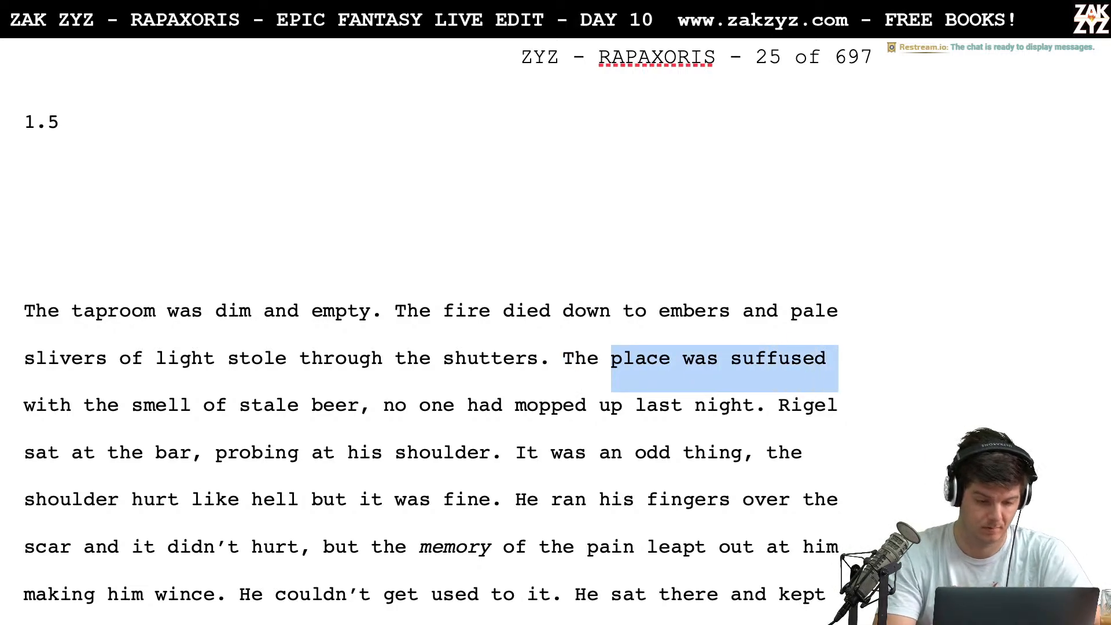
key(shift+Right)
key(shift+Right)
key(shift+Right)
key(shift+Right)
key(shift+Right)
key(shift+Right)
key(shift+Right)
key(shift+Right)
key(shift+Right)
key(shift+Right)
key(shift+Right)
key(shift+Right)
key(shift+Right)
key(shift+Right)
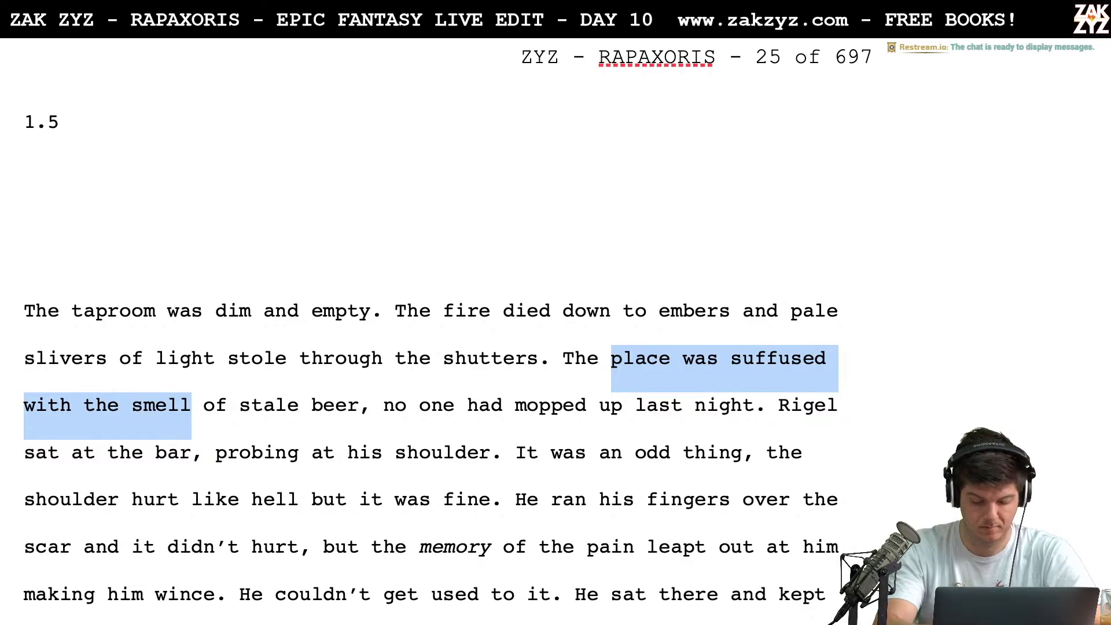
text(room stank of stal)
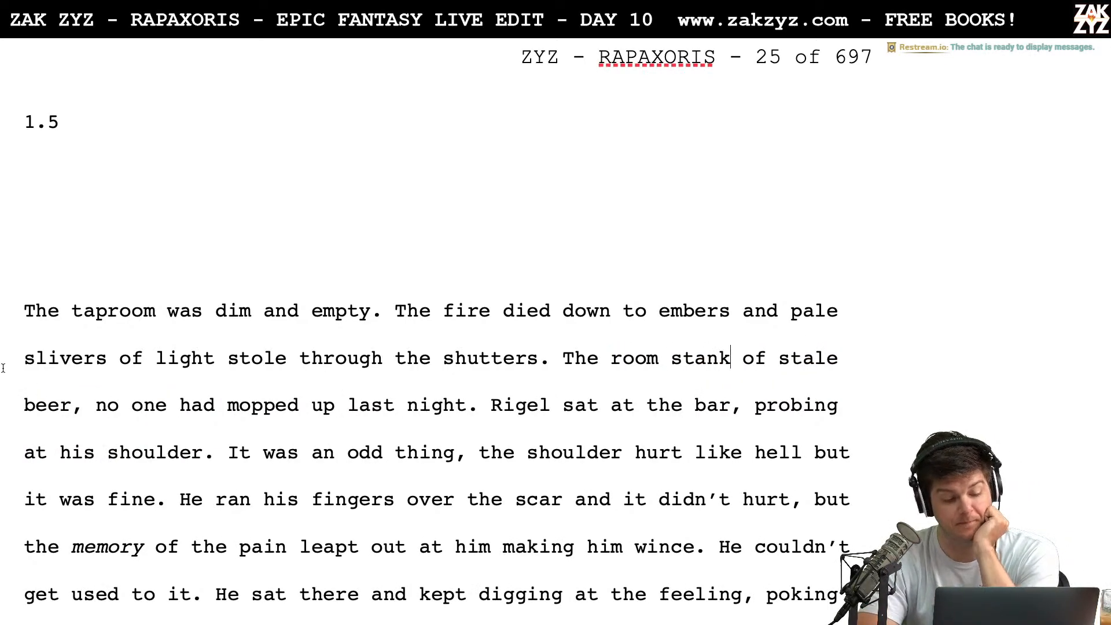
click(74, 405)
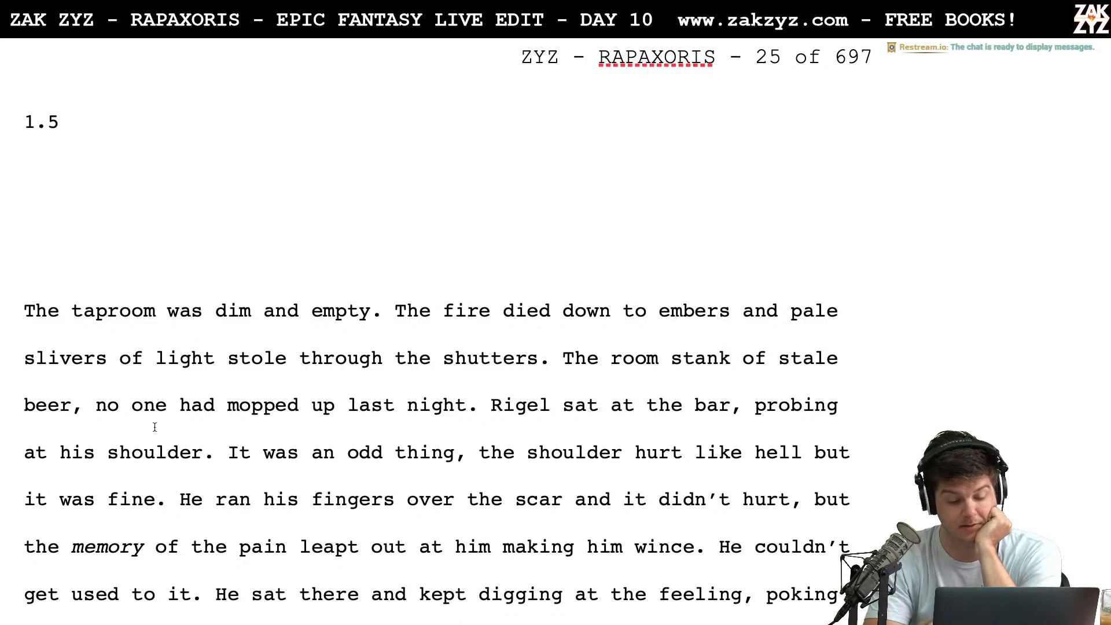
Try a semicolon and a period in place of the comma after "stale beer"
key(BackSpace)
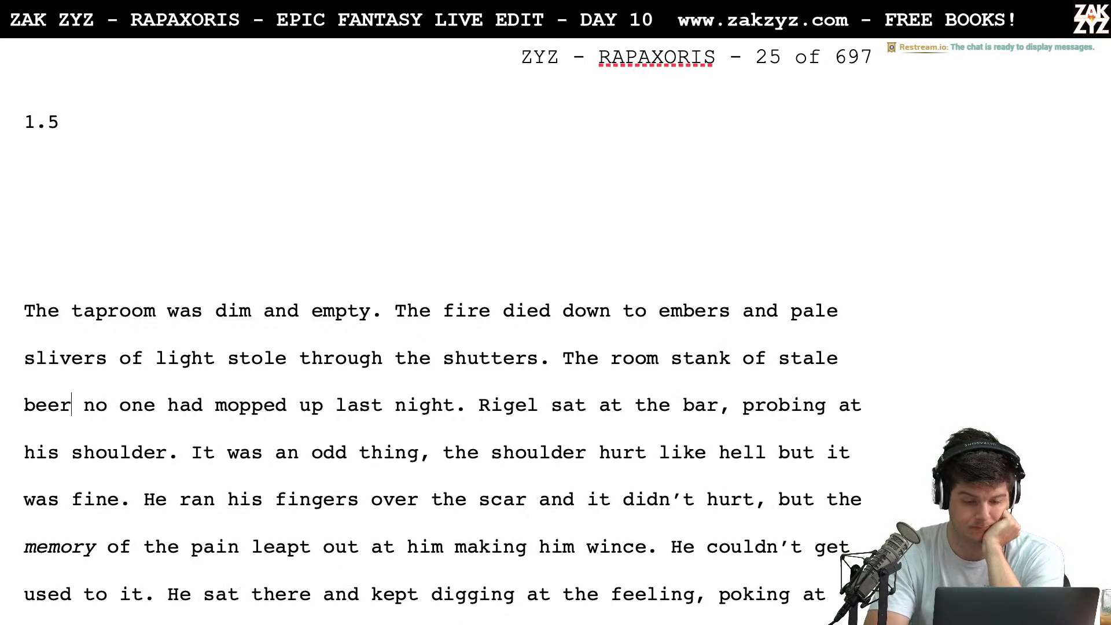
text(,)
key(BackSpace)
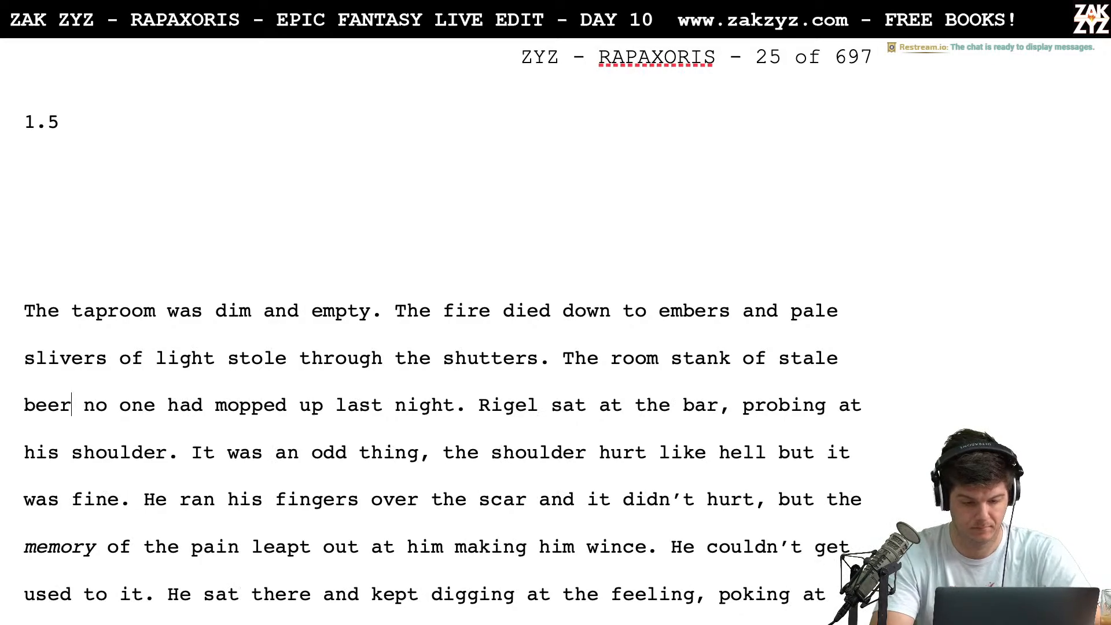
text(l)
key(BackSpace)
text(;)
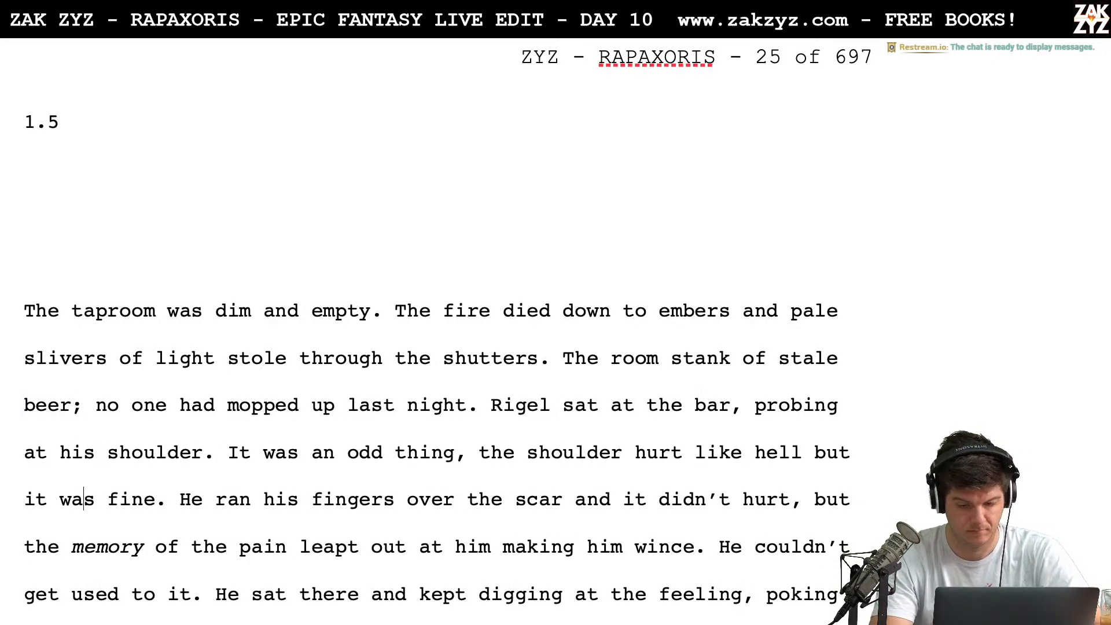
key(BackSpace)
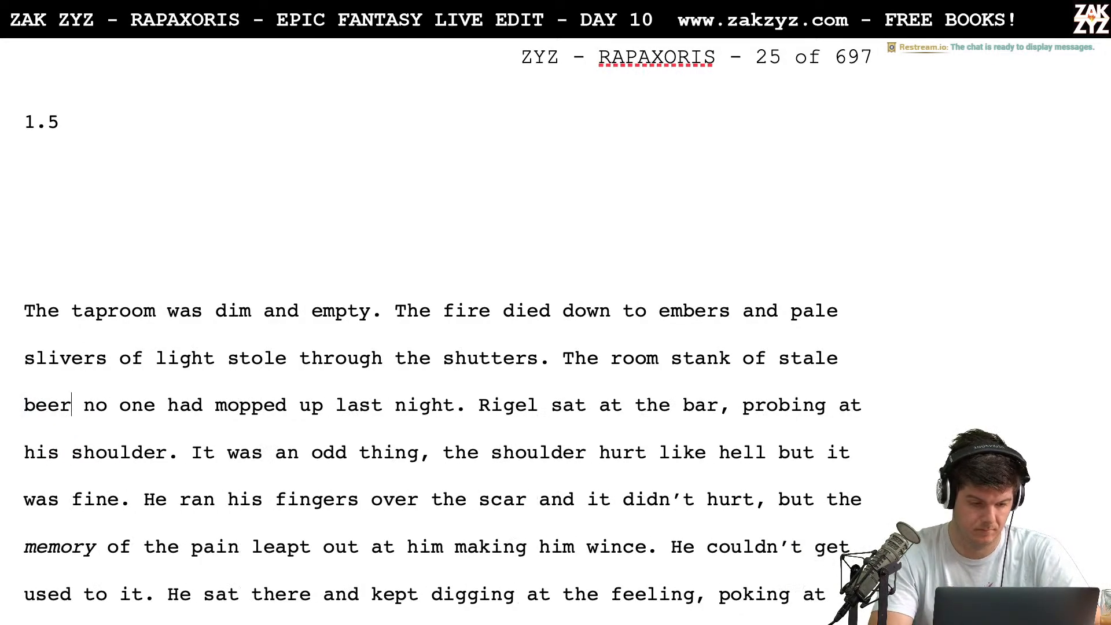
text(.)
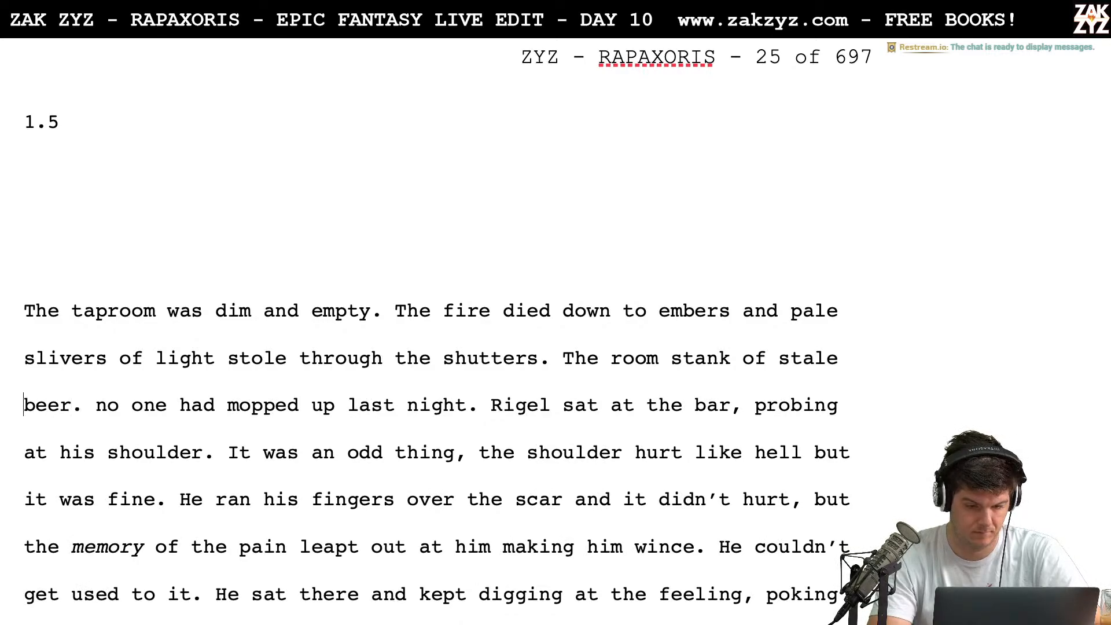
Insert "No one had mopped up last night and" before "The room stank" and lowercase "the"
key(Left)
key(Left)
key(Left)
key(Left)
key(Left)
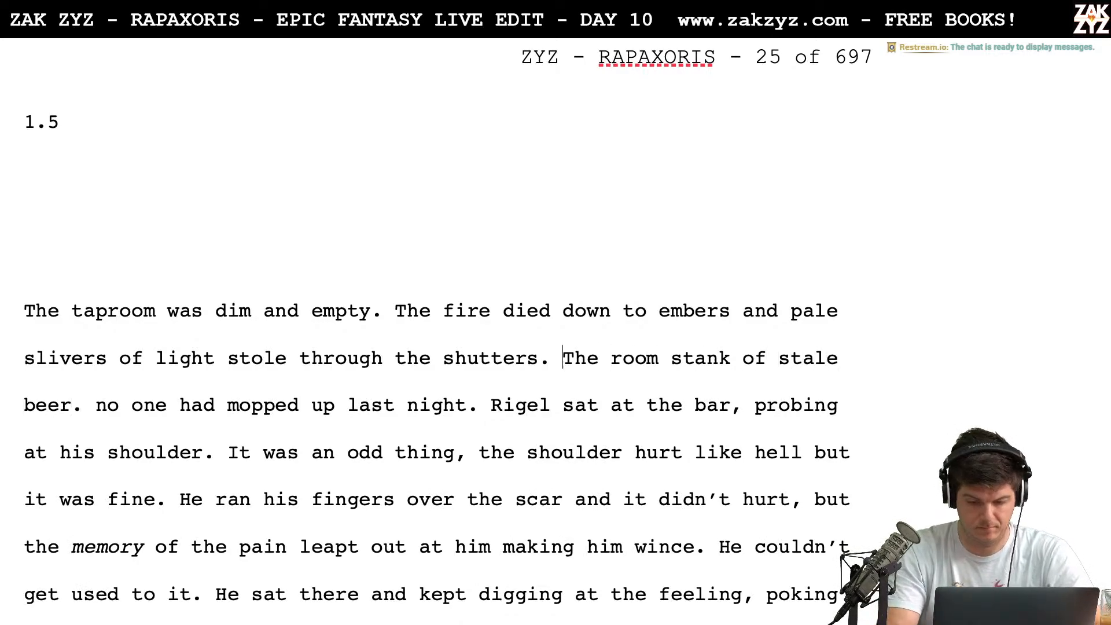
text(No one had mope)
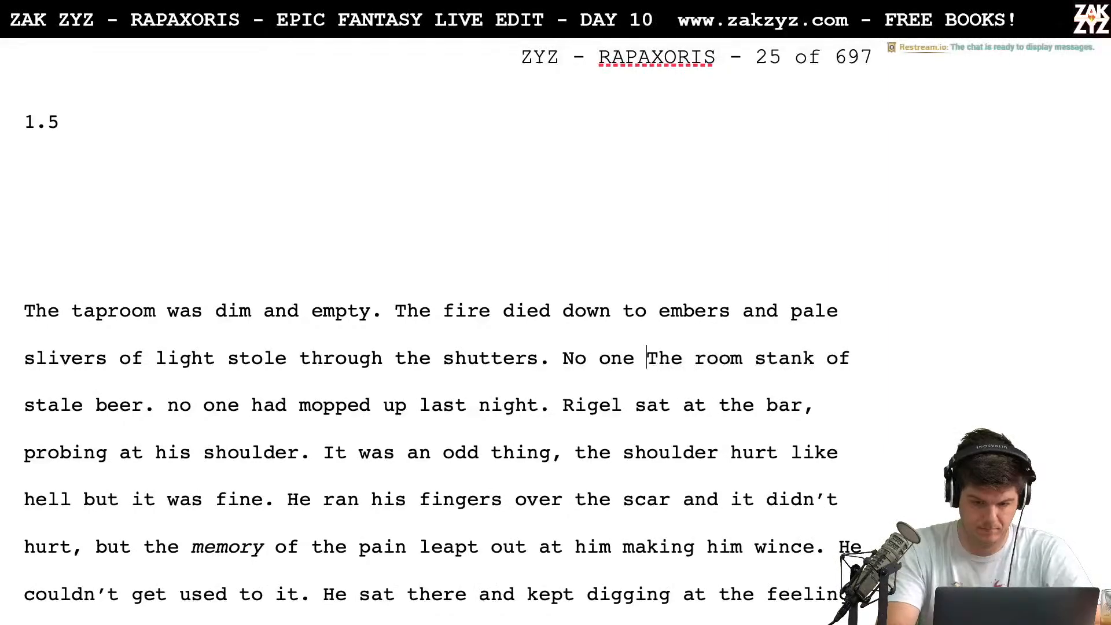
key(BackSpace)
text(ped up la)
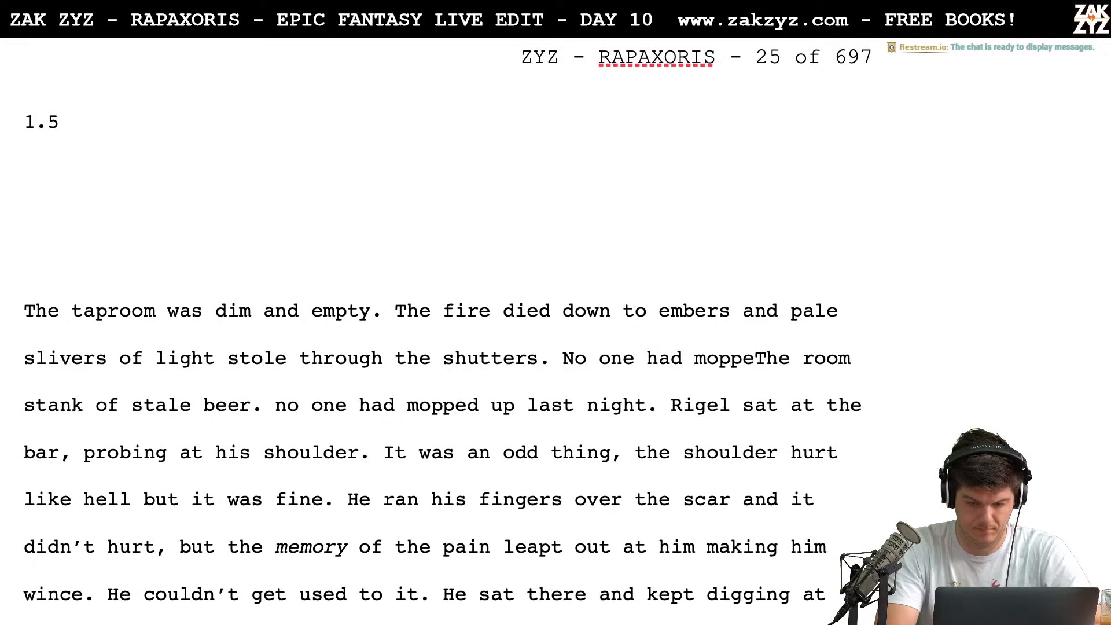
text(st night)
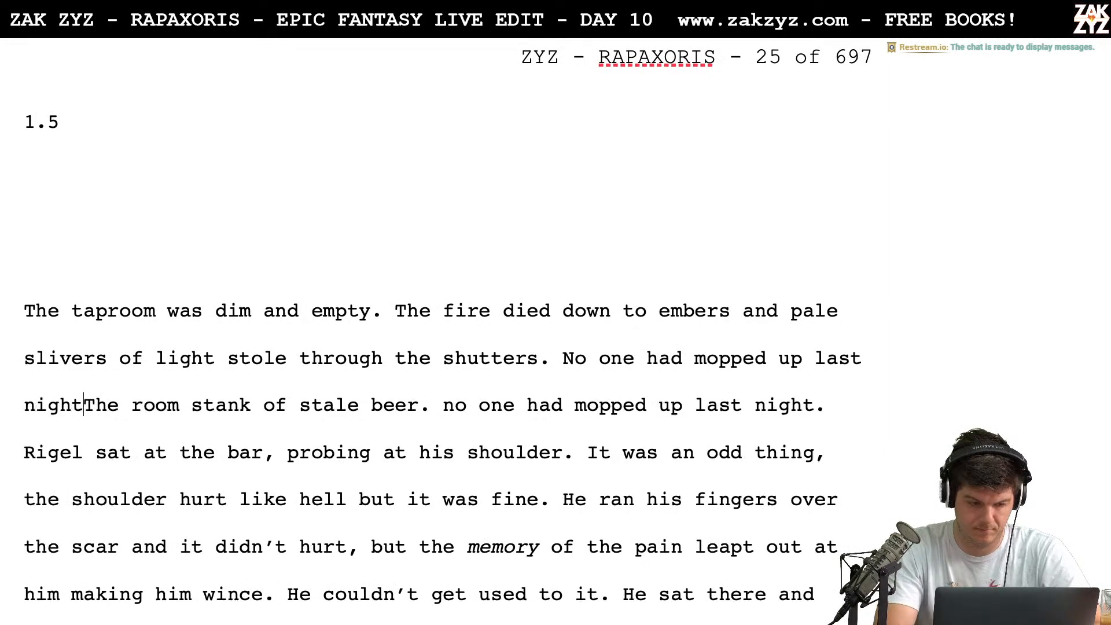
text( and)
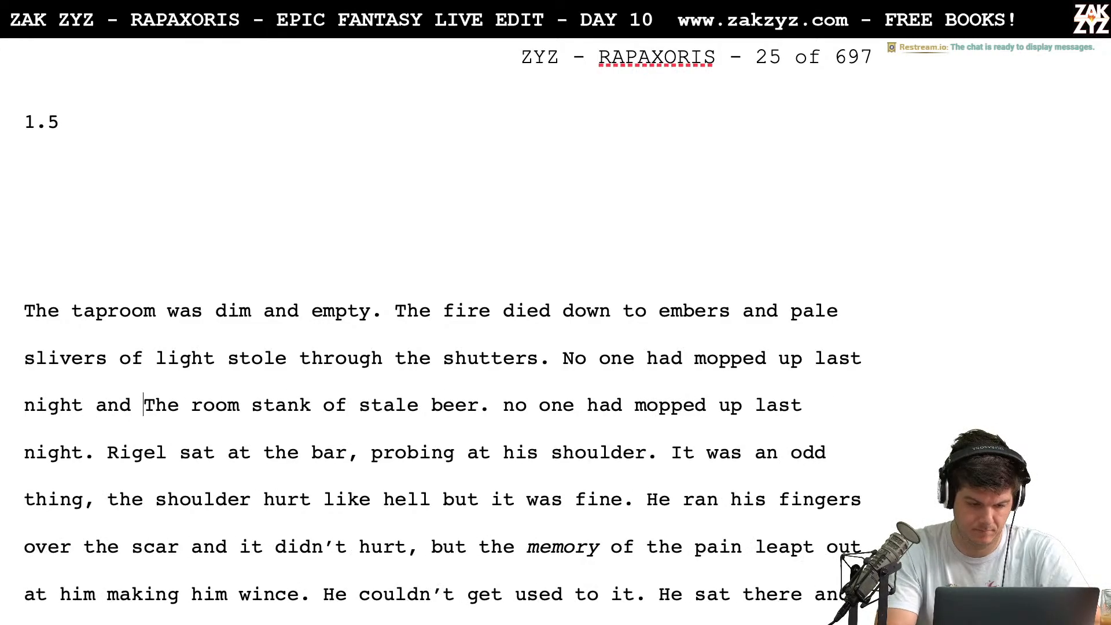
key(BackSpace)
text(t)
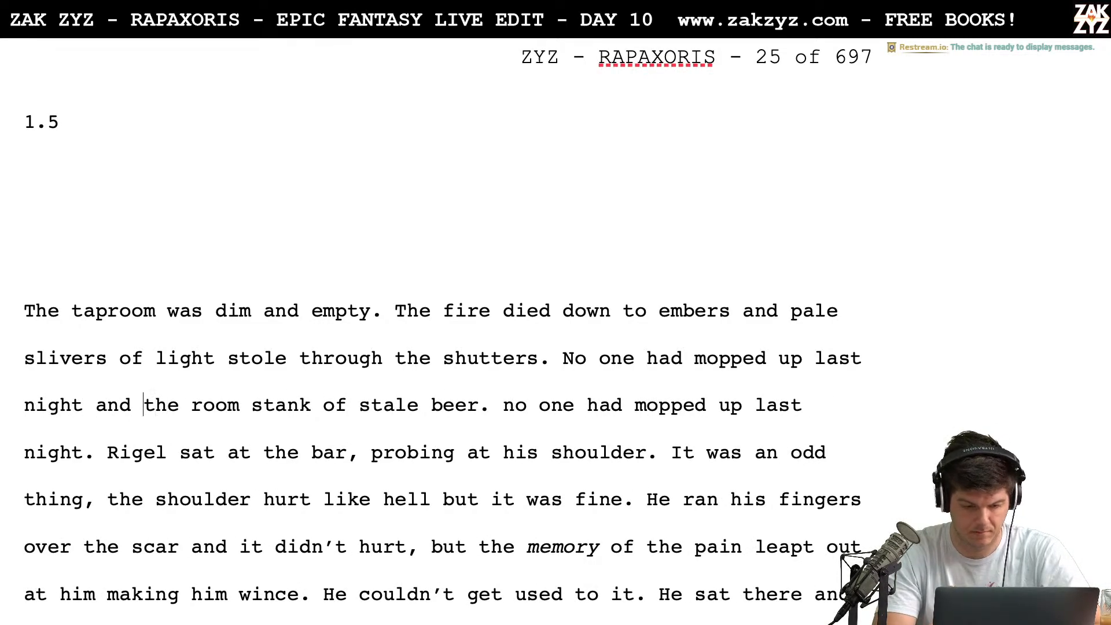
Replace "and" after "last night" with a semicolon before "the room stank"
key(BackSpace)
key(BackSpace)
key(BackSpace)
key(BackSpace)
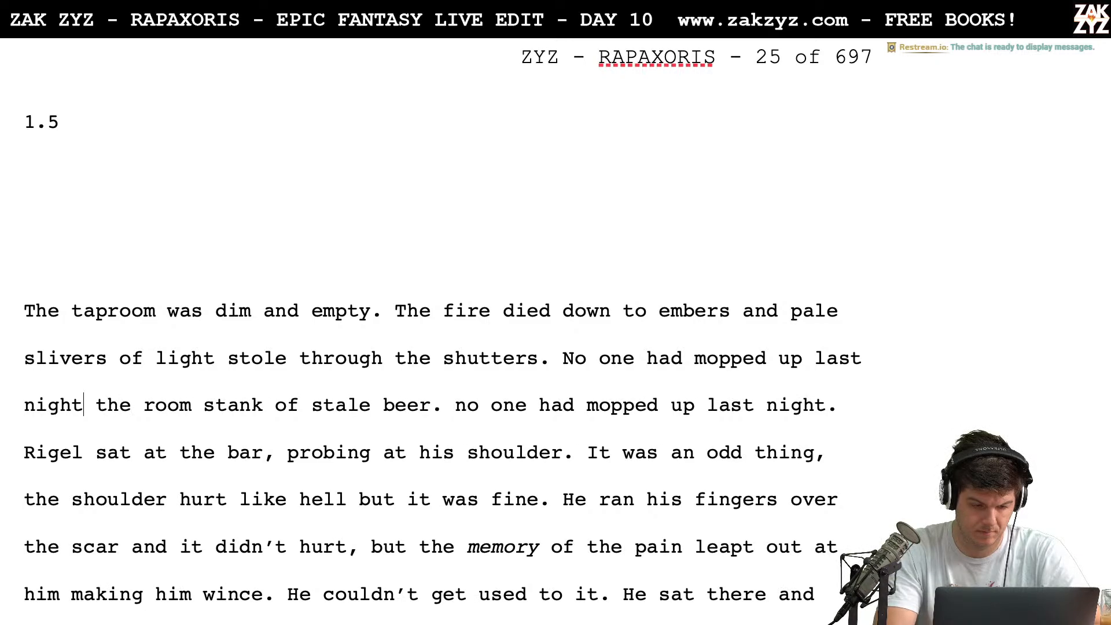
text(.)
key(BackSpace)
text(;)
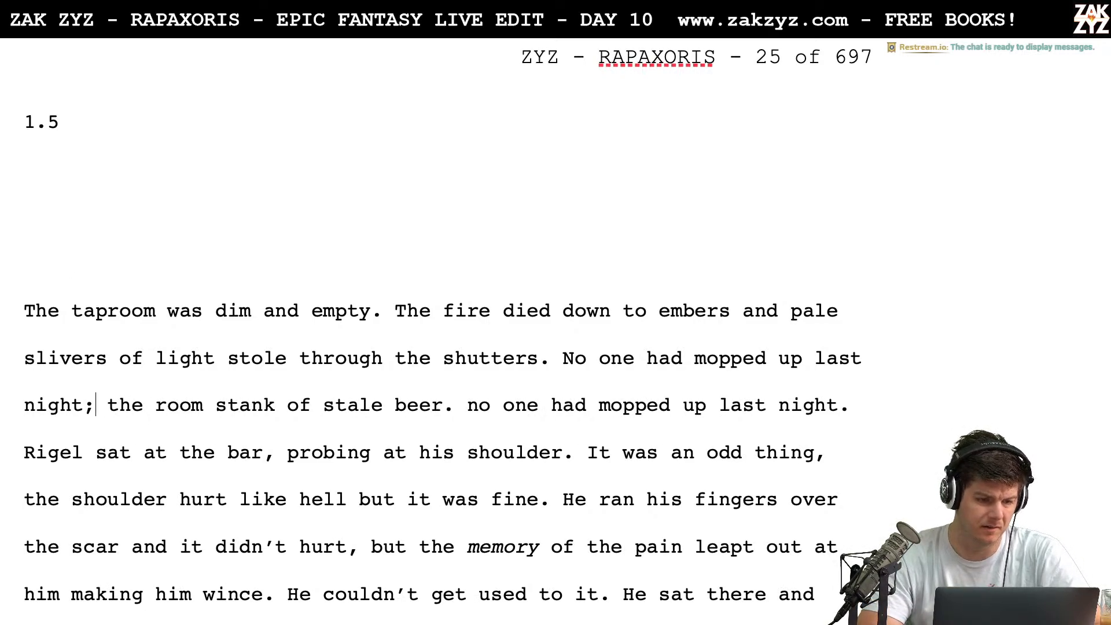
Turn on grammar checking together with the spelling check for the document
click(91, 7)
mouse_move(53, 7)
mouse_move(196, 7)
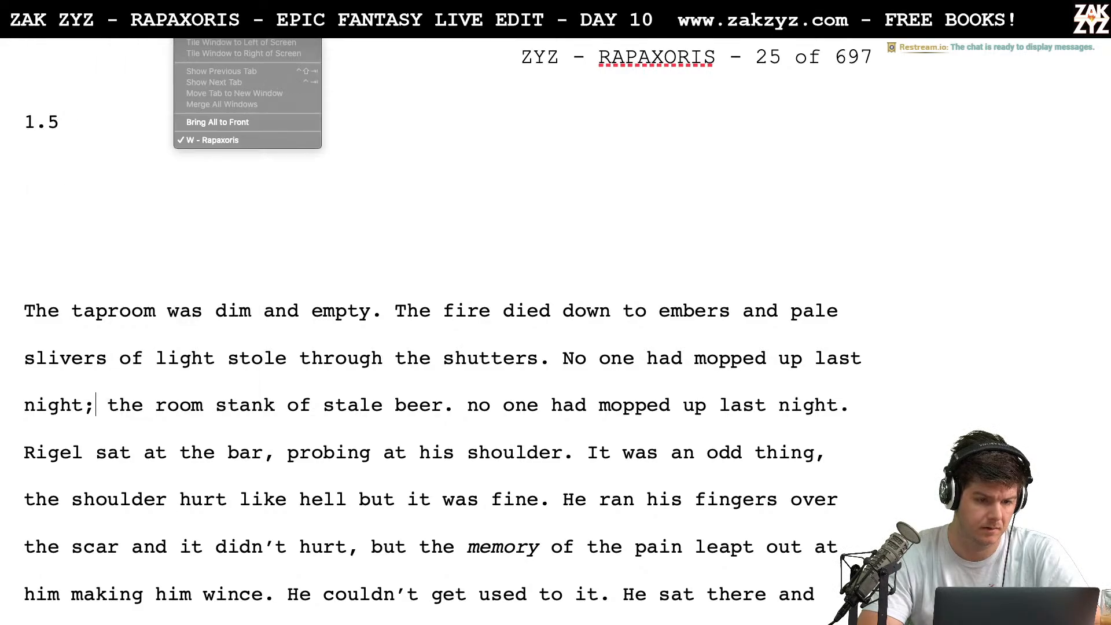
mouse_move(126, 7)
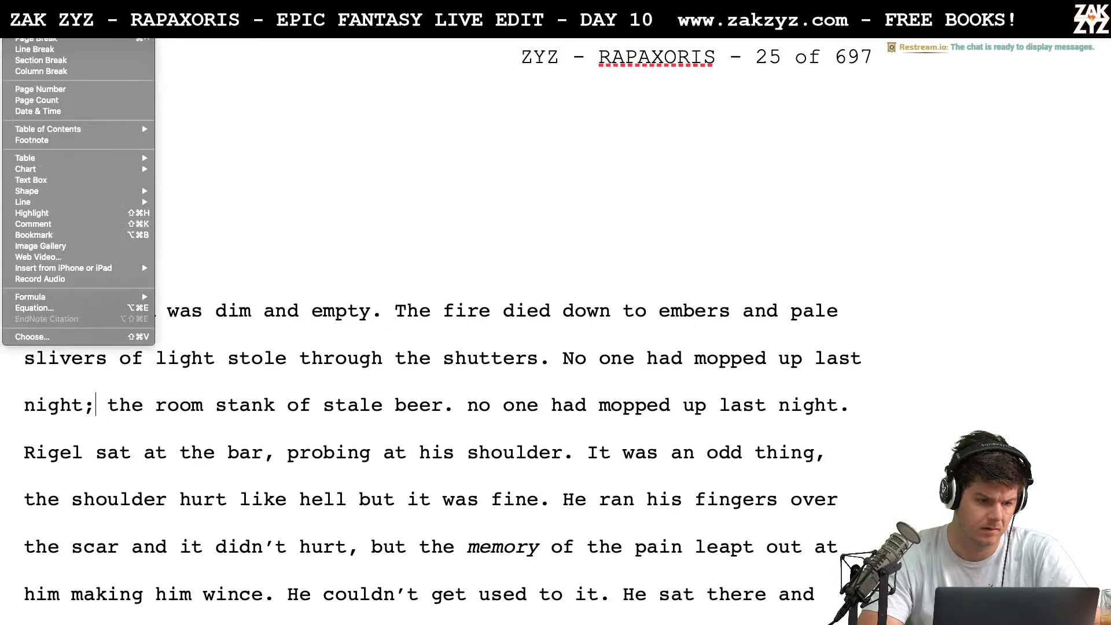
mouse_move(2, 7)
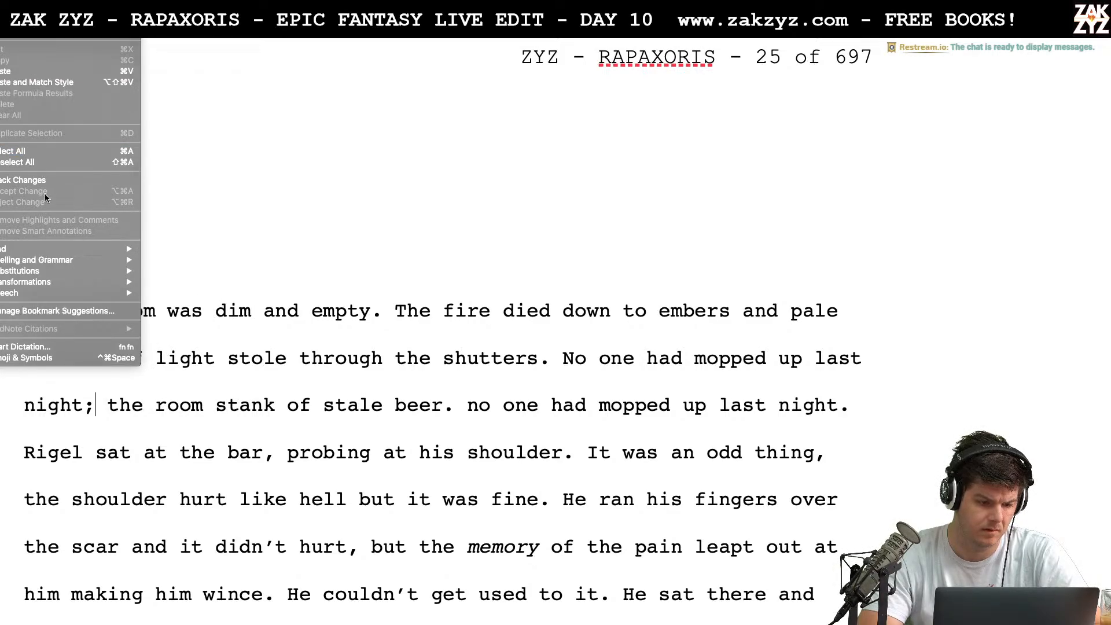
mouse_move(135, 250)
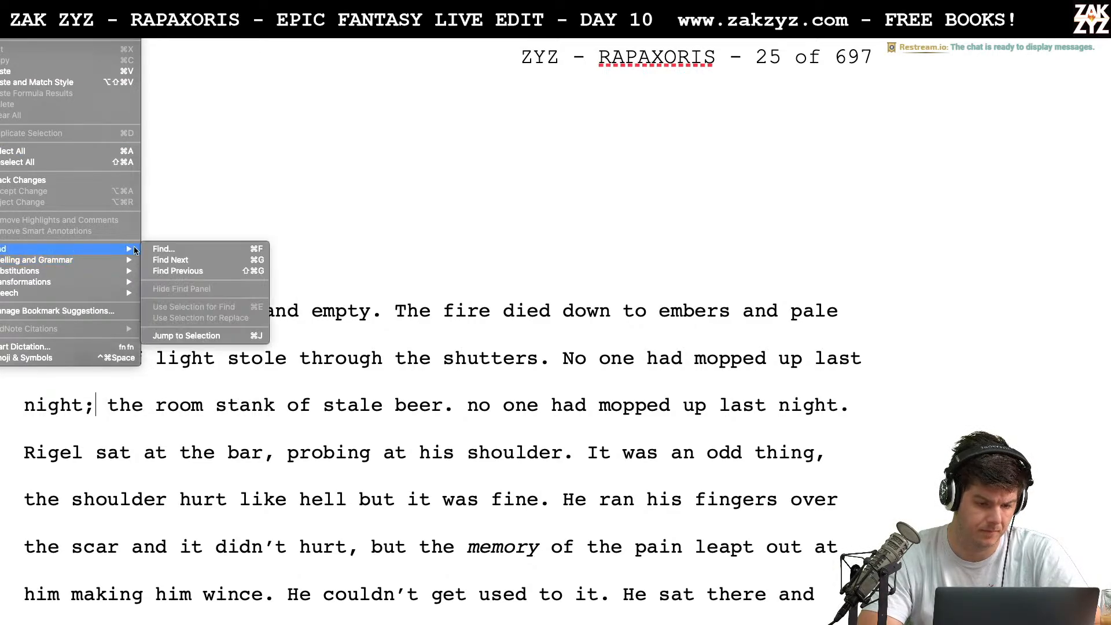
mouse_move(100, 262)
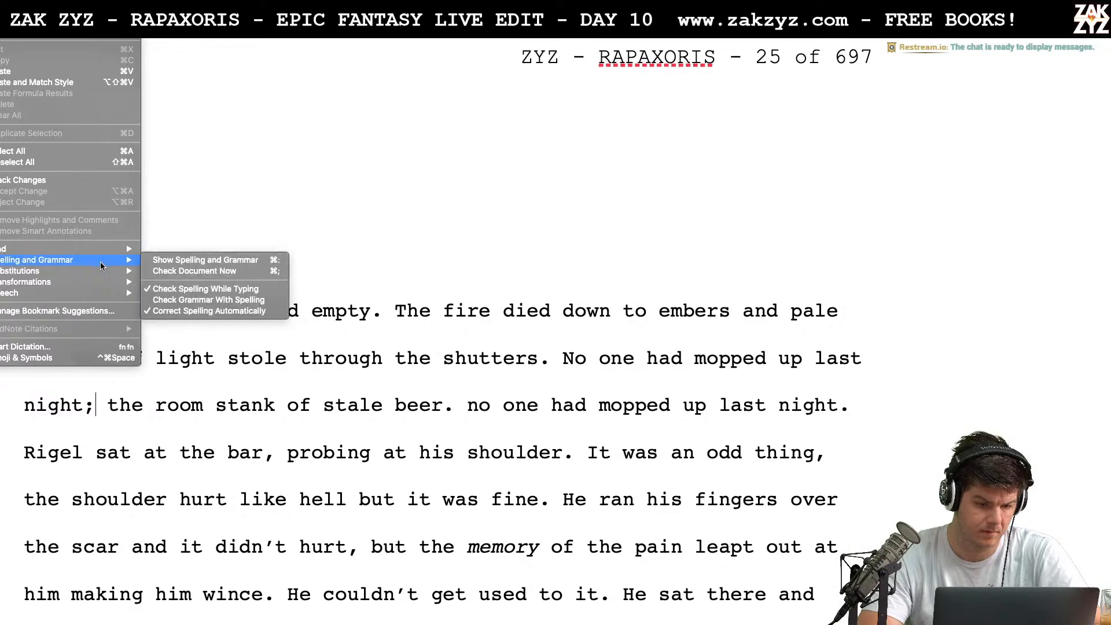
click(182, 301)
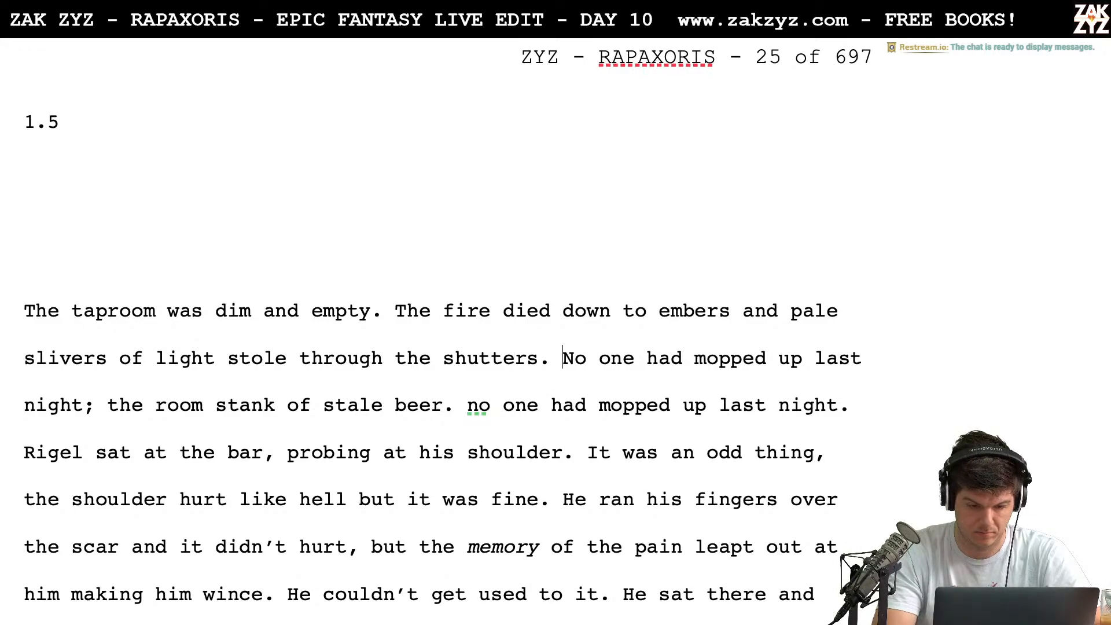
Add the sentence "The room stank of stale beer." after "shutters.", ahead of the "No one had mopped up" text
key(Return)
text(The)
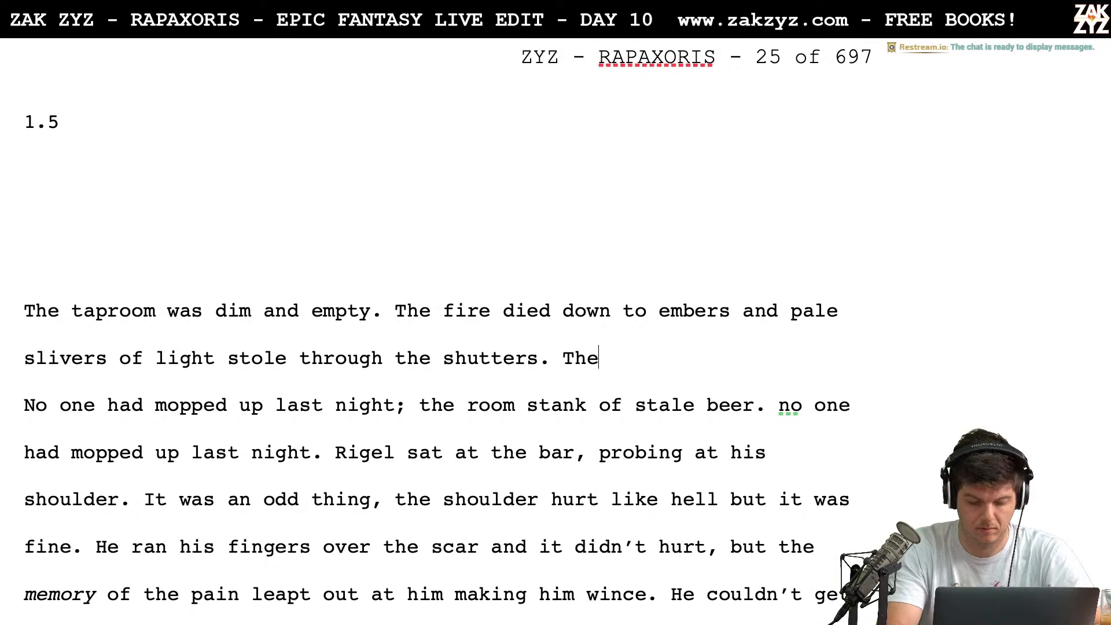
text( room stank of stale No one had m)
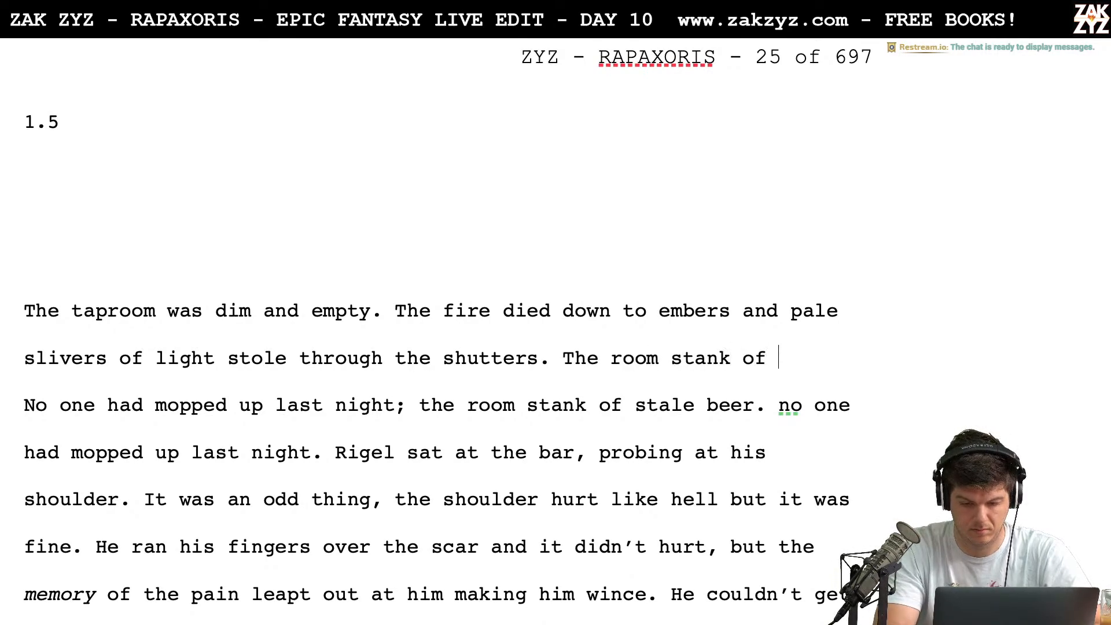
key(BackSpace)
text(tale beer,)
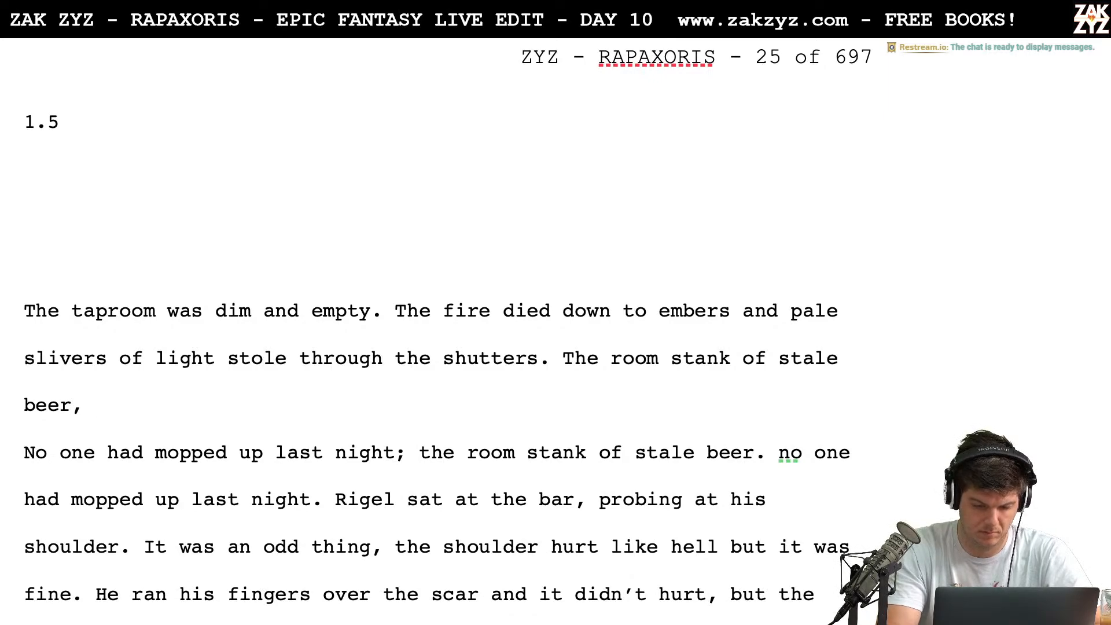
key(BackSpace)
text(/)
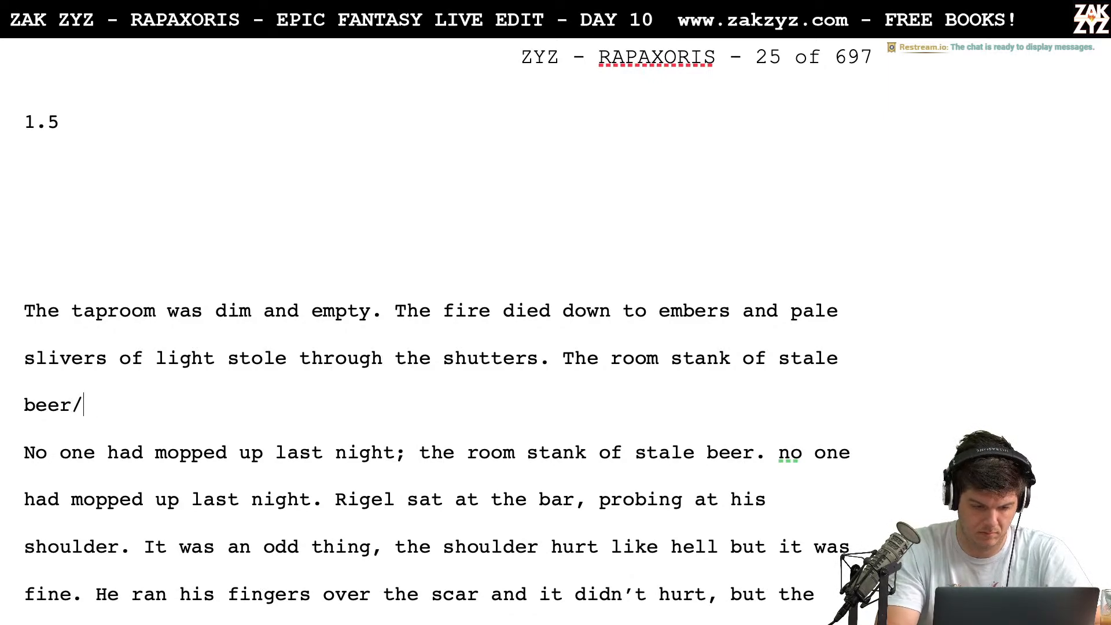
key(BackSpace)
Delete the leftover text from "No one had mopped up" to "last night." and join the Rigel sentence to the paragraph
drag(96, 405, 323, 507)
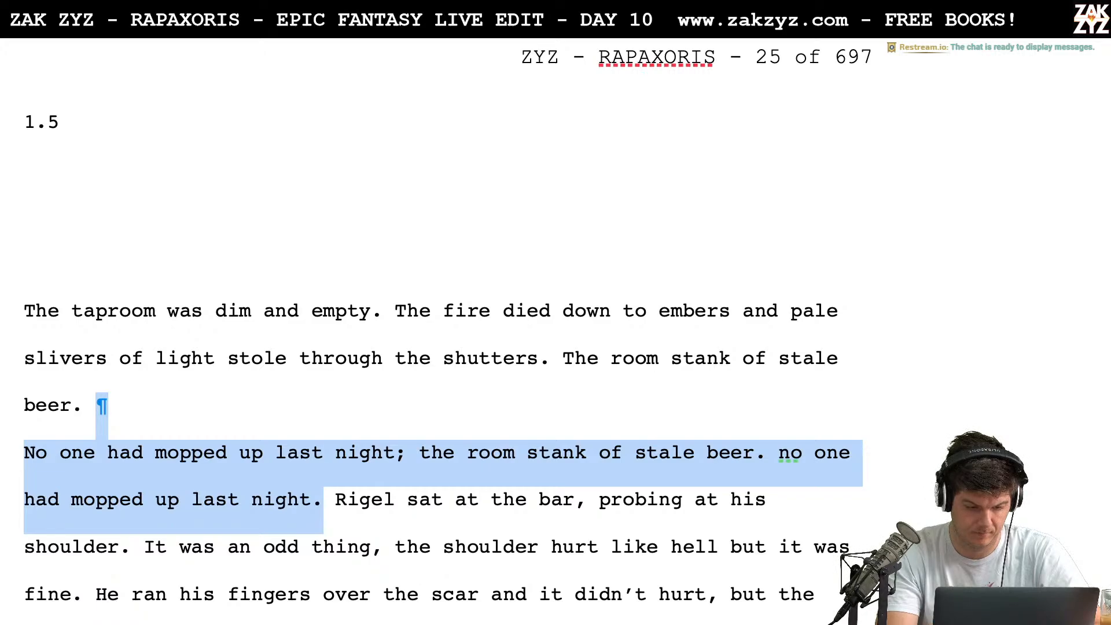
key(BackSpace)
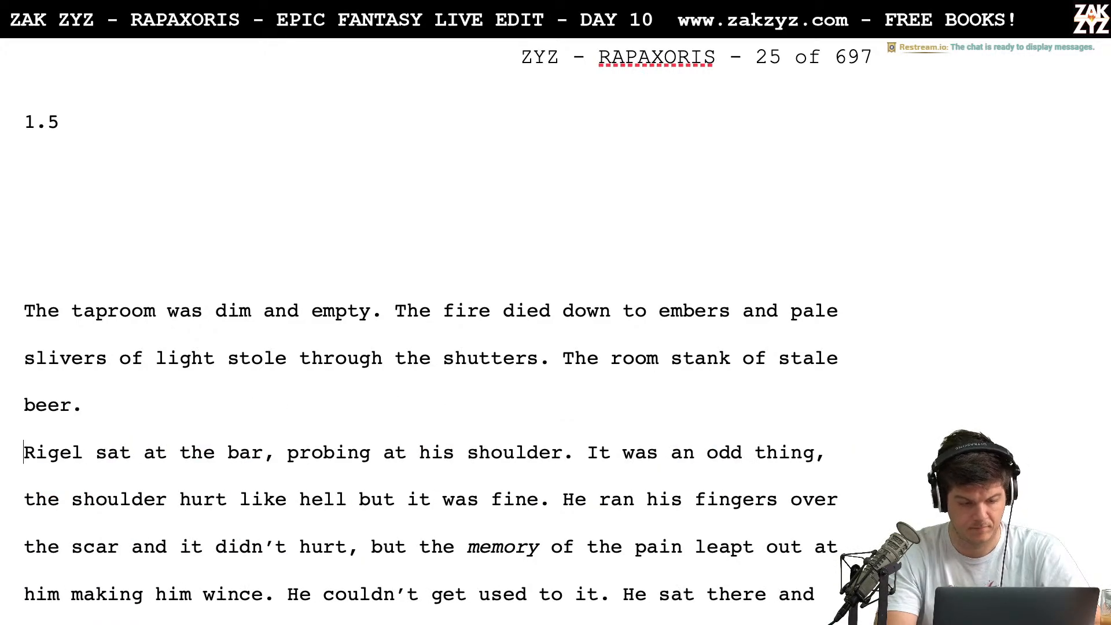
key(BackSpace)
Replace the comma after "Rigel sat at the bar" with "and poked at his injured shoulder."
scroll(448, 330, down, 2)
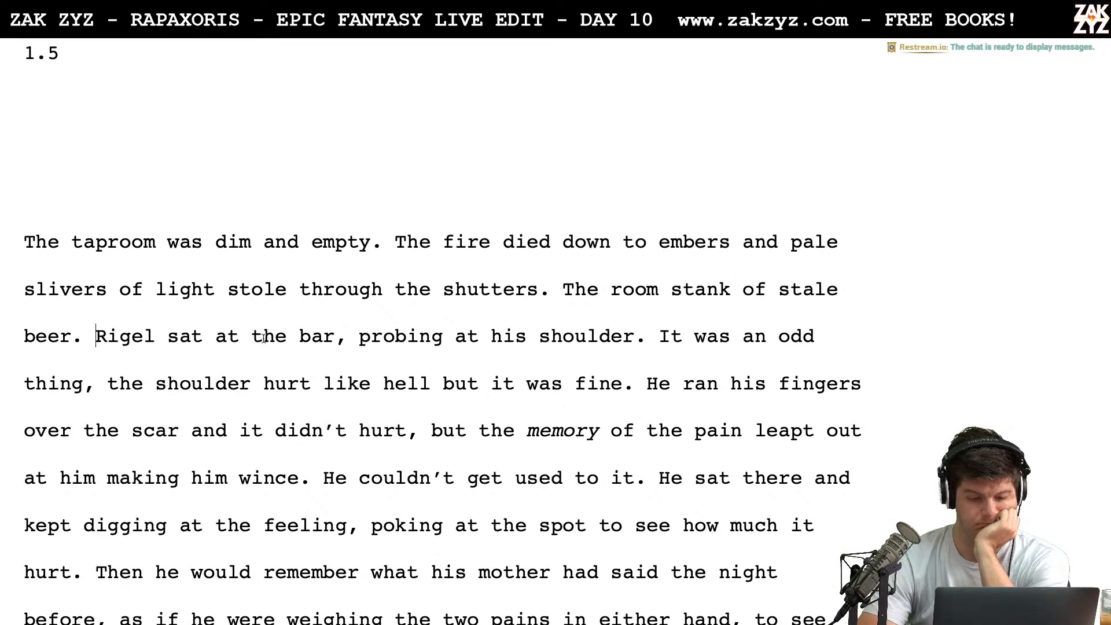
scroll(263, 338, down, 1)
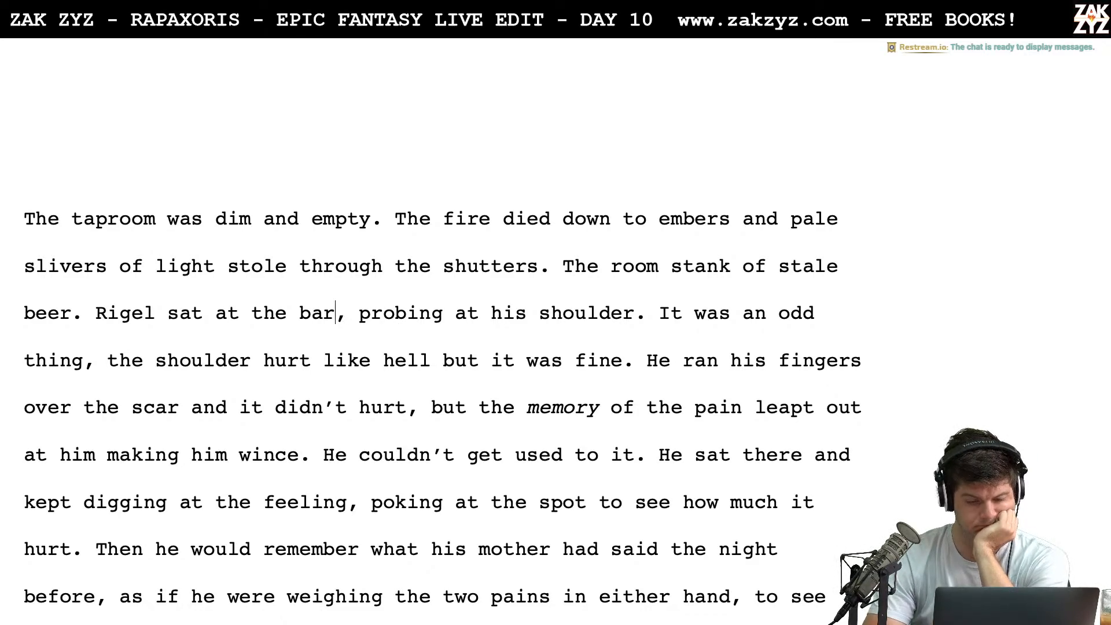
click(348, 313)
key(BackSpace)
text(and pob)
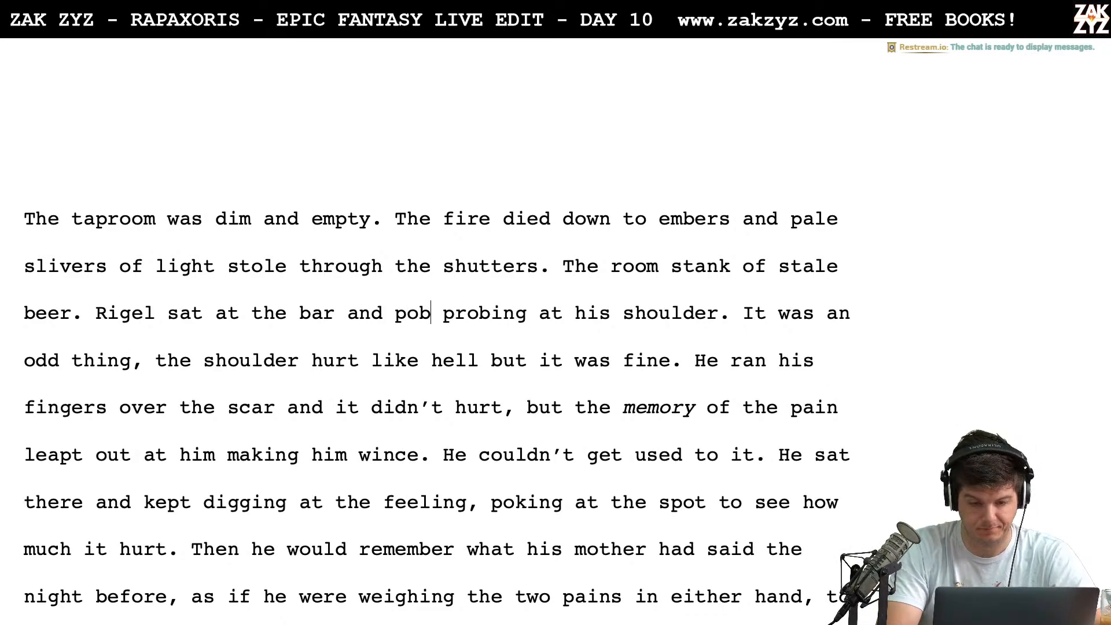
key(BackSpace)
text(sed)
key(BackSpace)
key(BackSpace)
key(BackSpace)
key(BackSpace)
key(BackSpace)
key(BackSpace)
text(poked )
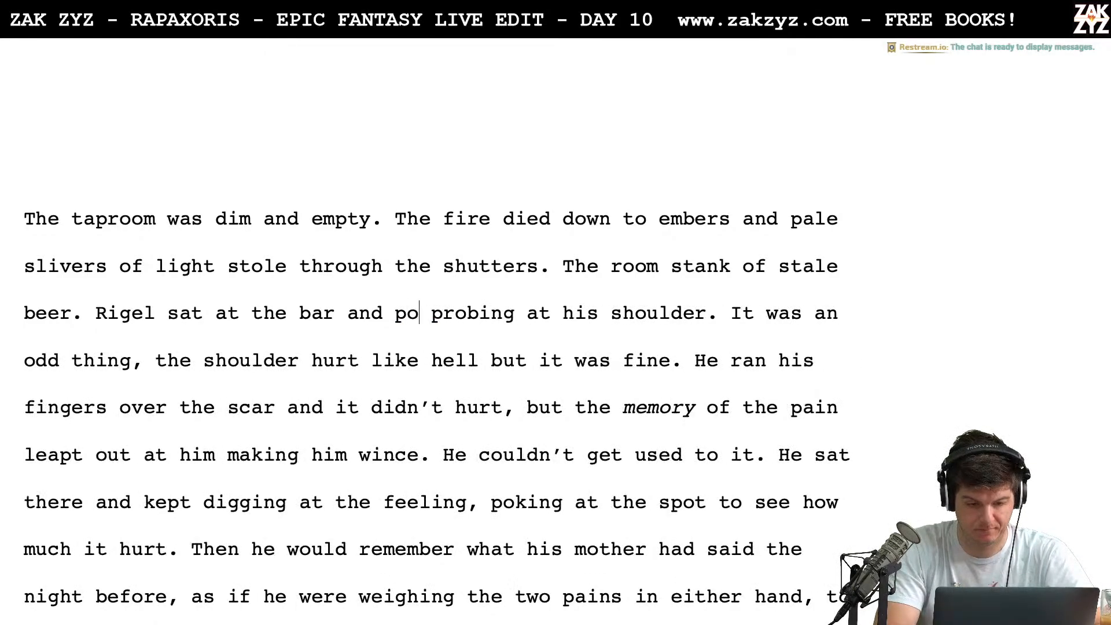
text(at his)
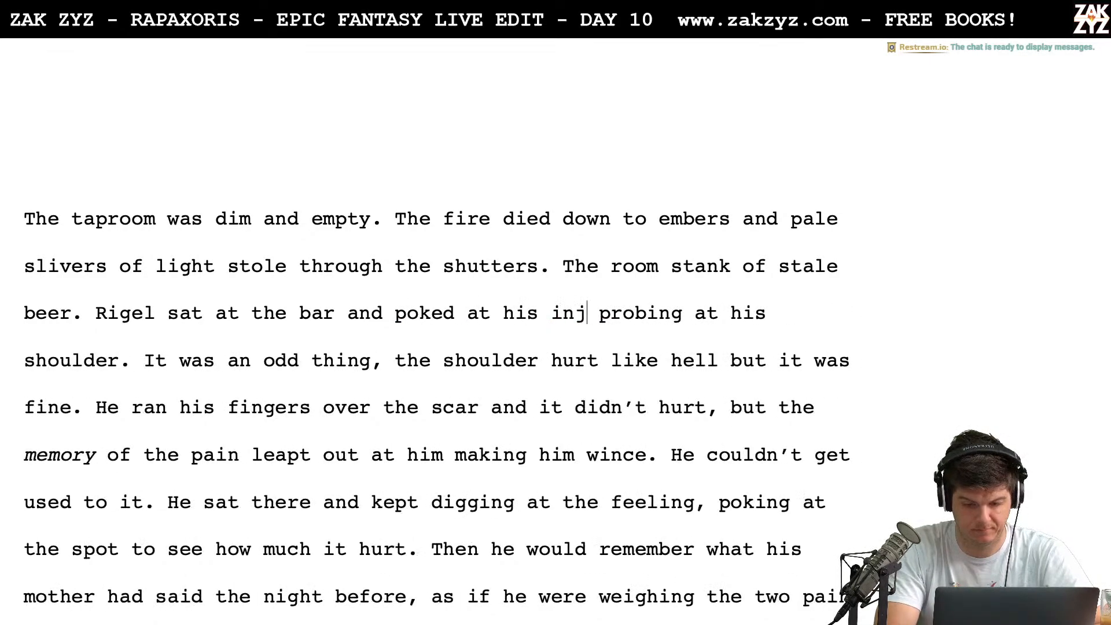
text( injured shoulder.)
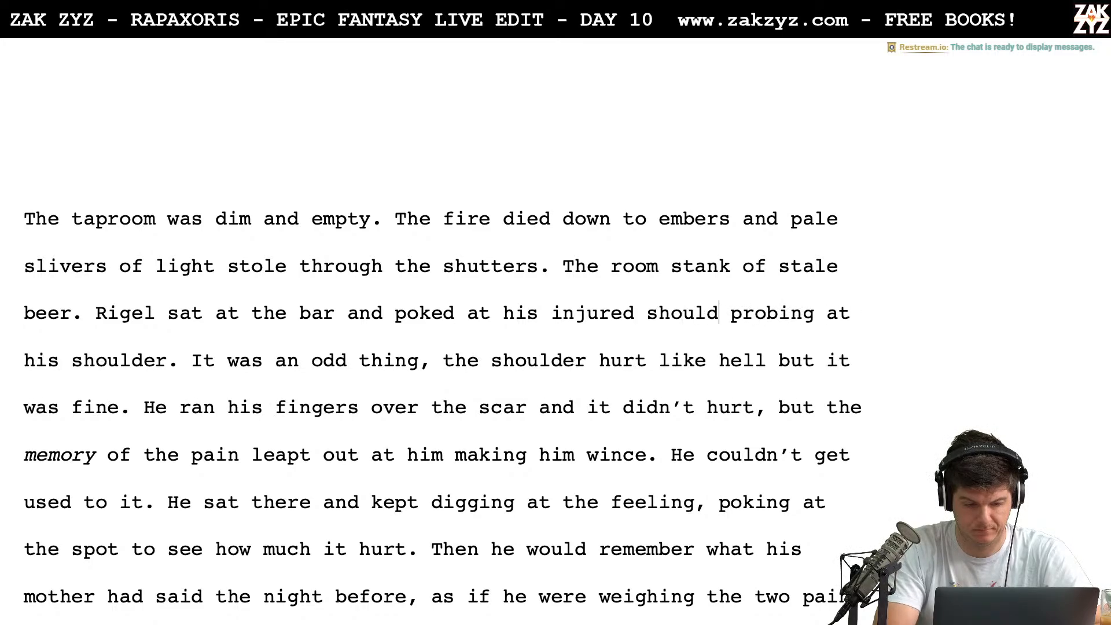
Delete the leftover phrase "probing at his shoulder." following the reworded Rigel sentence
key(shift+Right)
key(shift+Right)
key(shift+Right)
key(shift+Right)
key(shift+Right)
key(shift+Right)
key(shift+Right)
key(shift+Right)
key(shift+Right)
key(shift+Right)
key(shift+Right)
key(shift+Right)
key(shift+Right)
key(shift+Right)
key(shift+Right)
key(shift+Right)
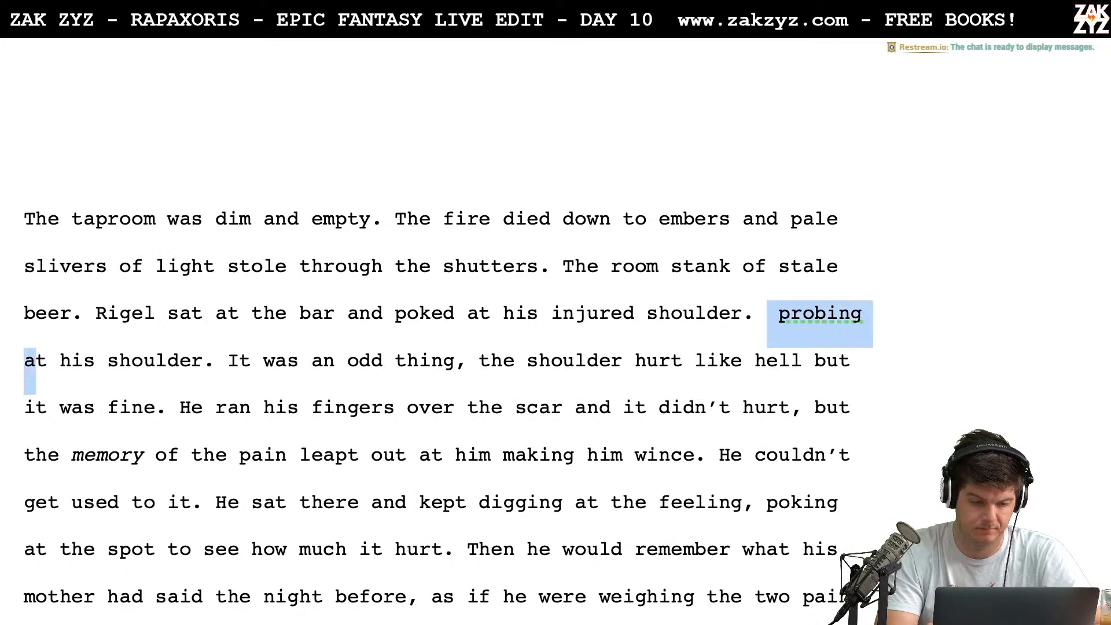
key(shift+Right)
key(shift+Right)
key(shift+Right)
key(shift+Right)
key(shift+Right)
key(shift+Right)
key(shift+Right)
key(shift+Right)
key(shift+Right)
key(shift+Right)
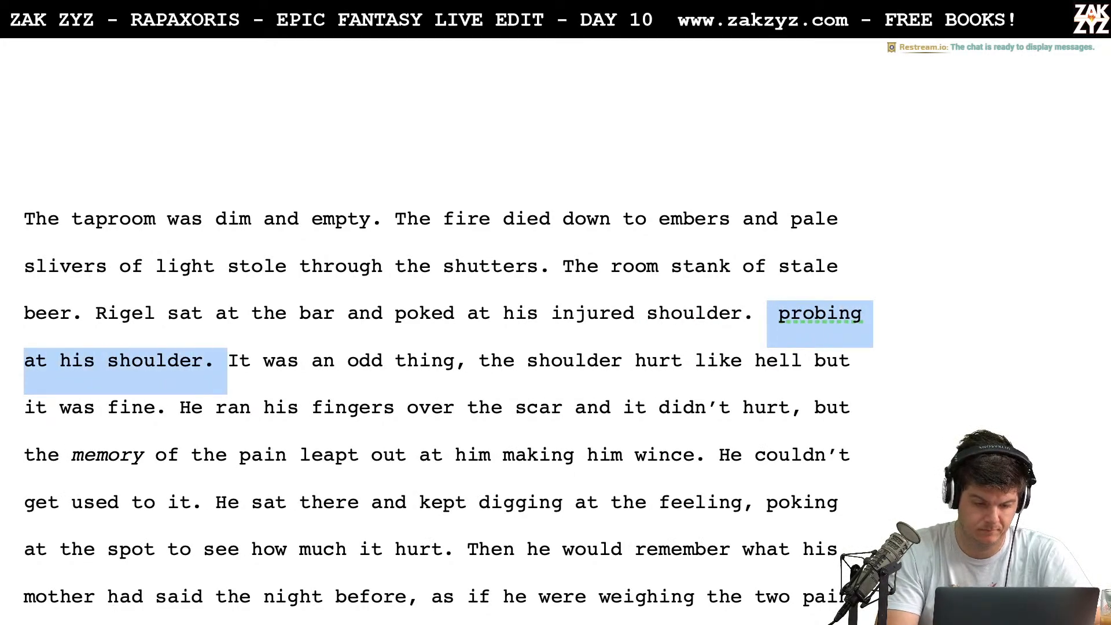
key(BackSpace)
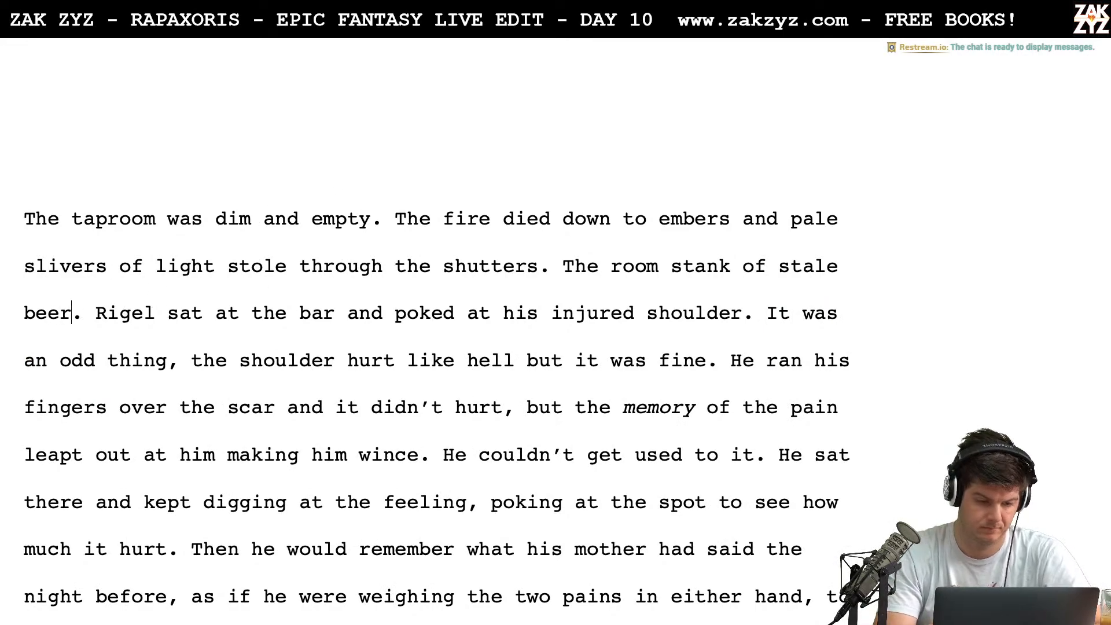
Extend the "stale beer" sentence with ", no one mopped last night", without the word "had"
text(, no one)
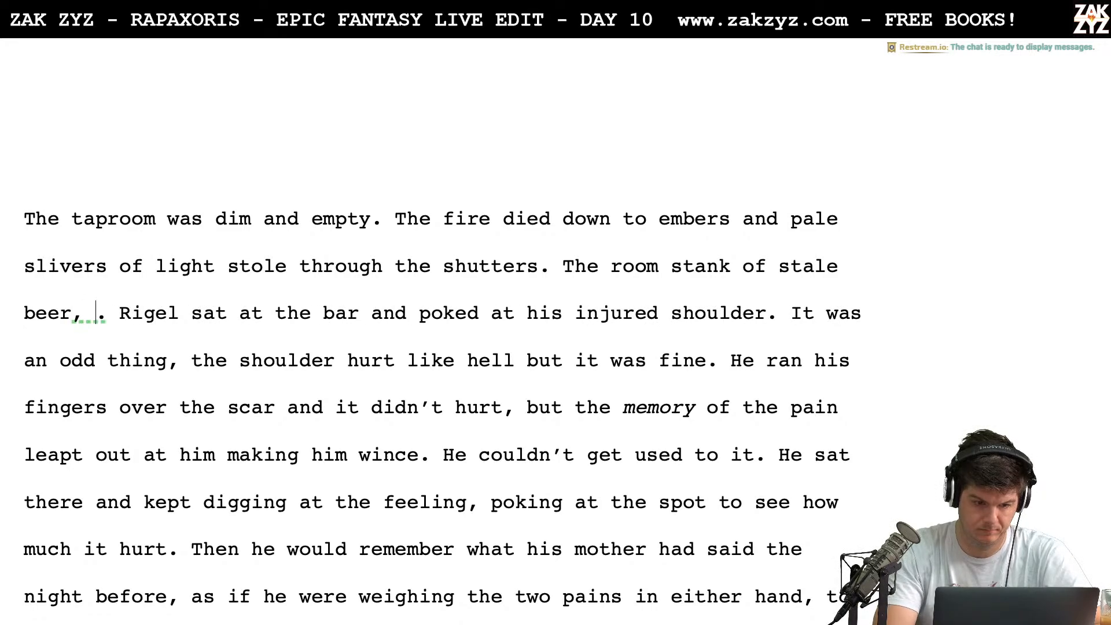
text( had mopped last)
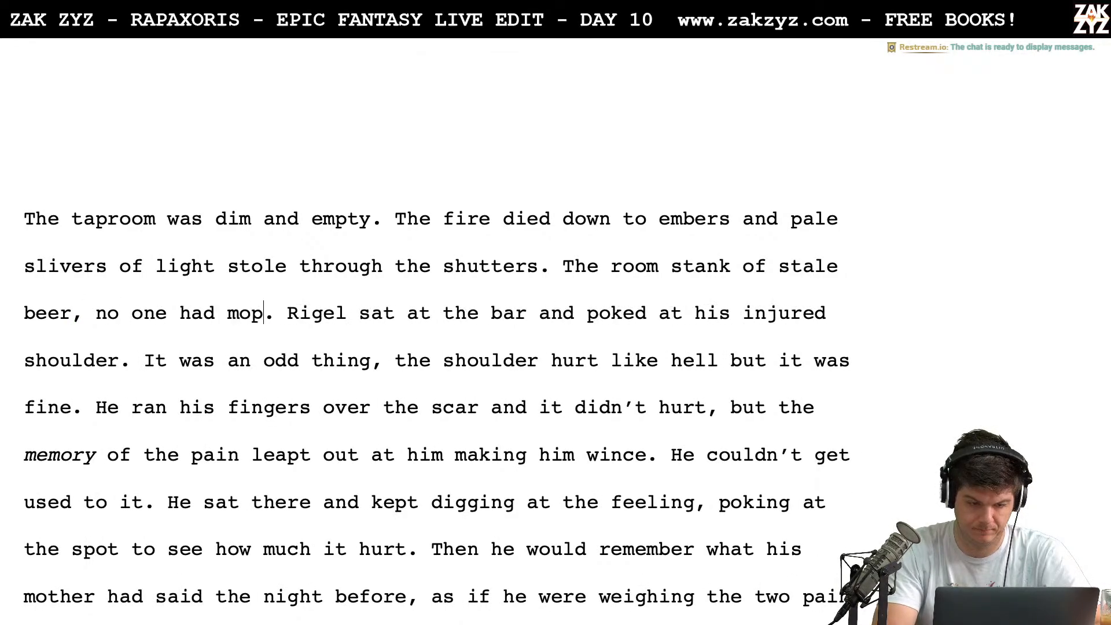
text( night)
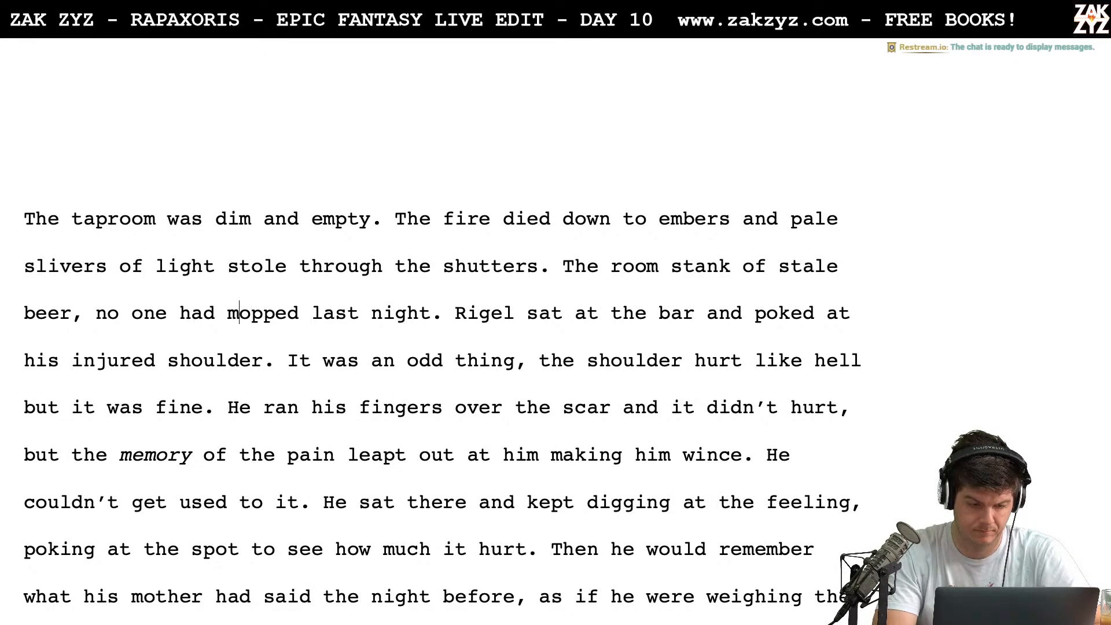
key(BackSpace)
key(BackSpace)
key(BackSpace)
key(BackSpace)
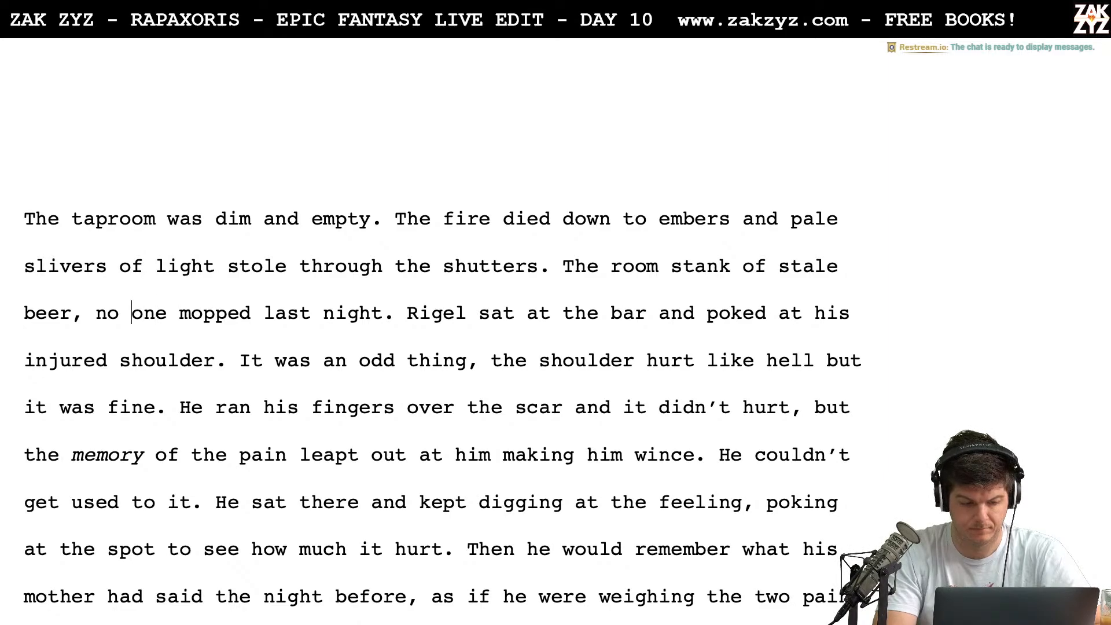
key(Right)
key(Right)
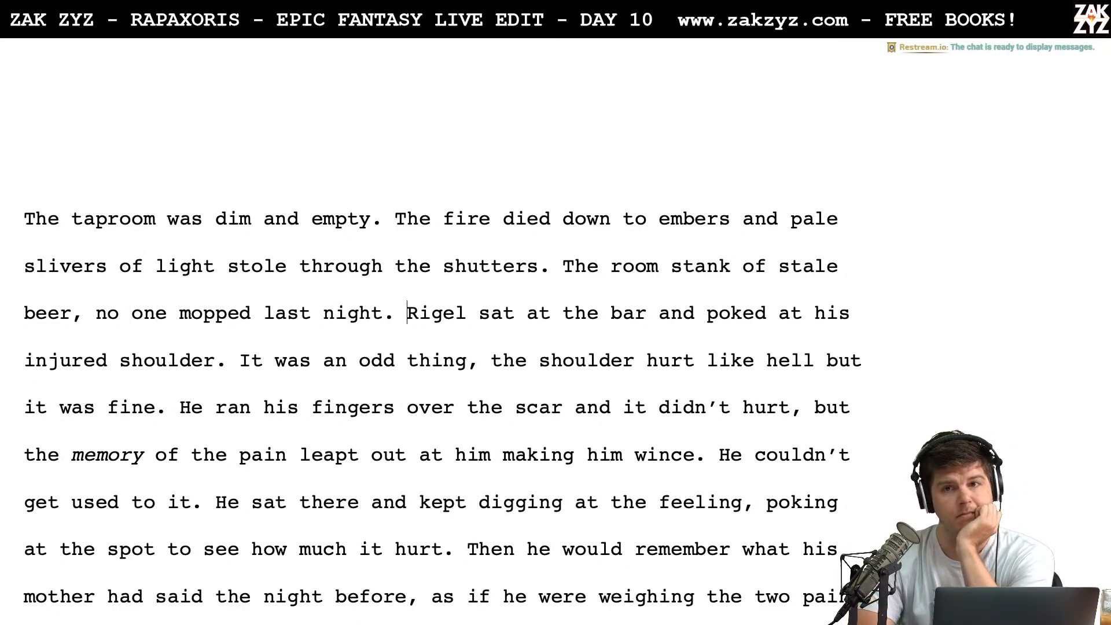
scroll(8, 363, down, 2)
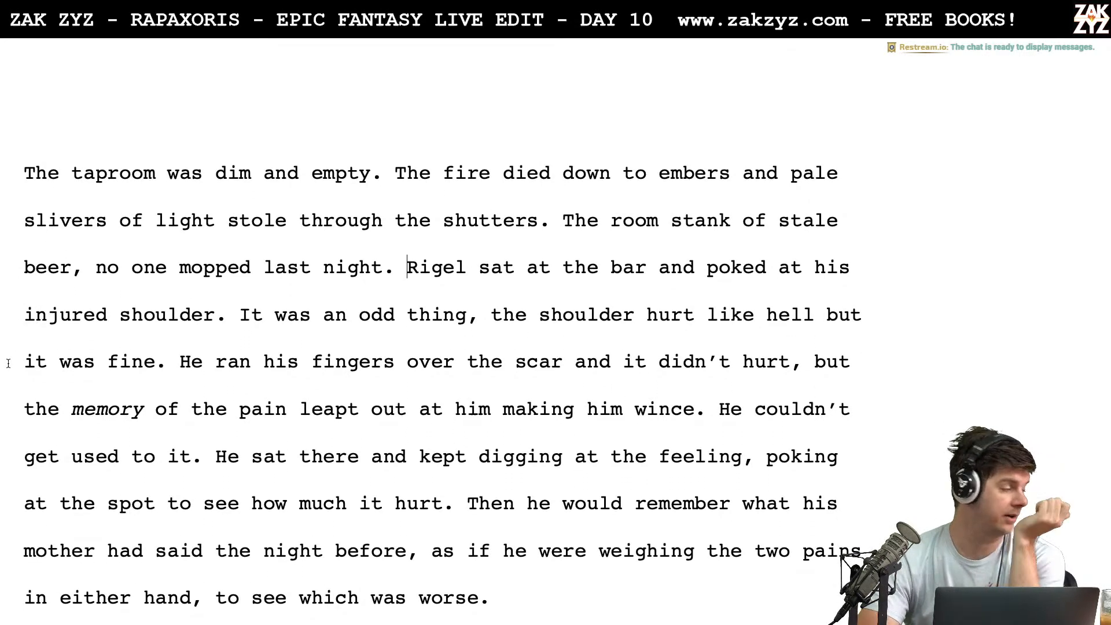
scroll(8, 363, down, 1)
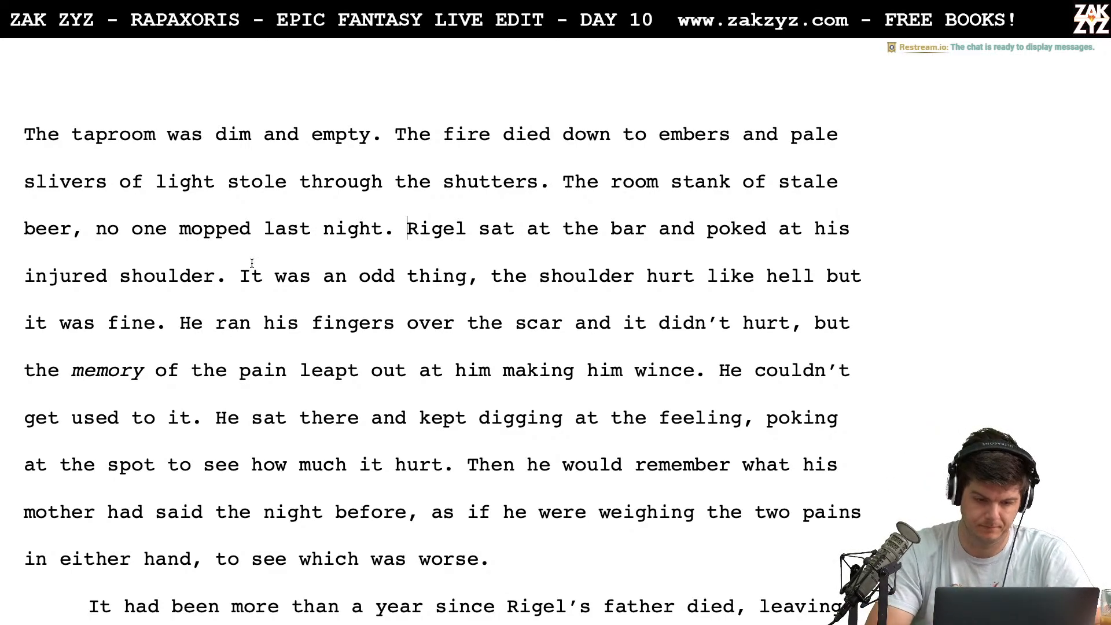
click(558, 183)
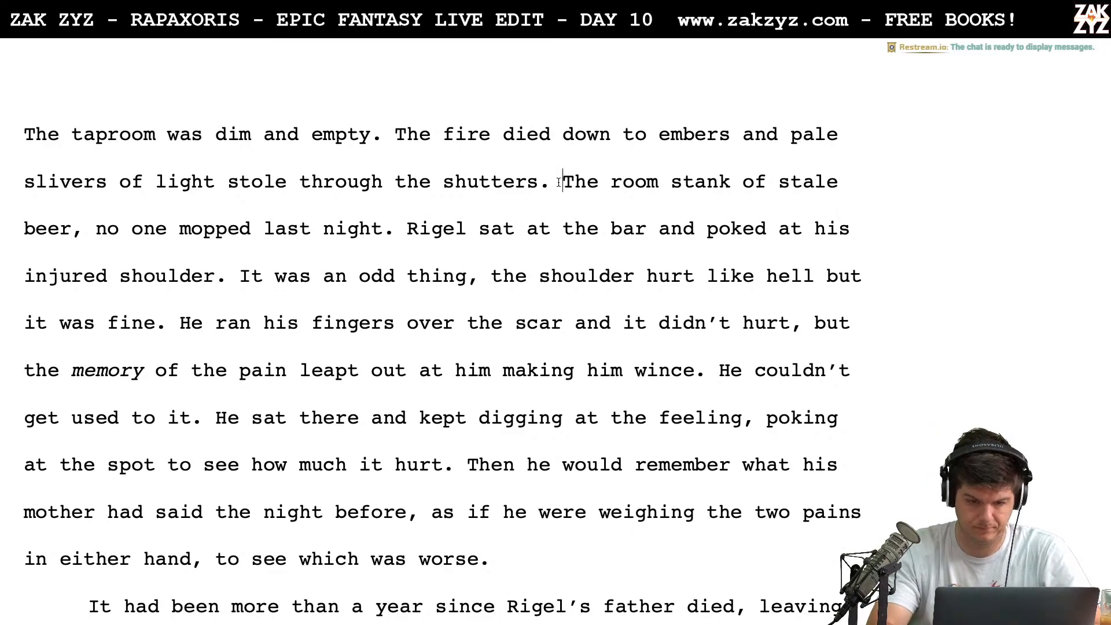
key(Left)
key(Left)
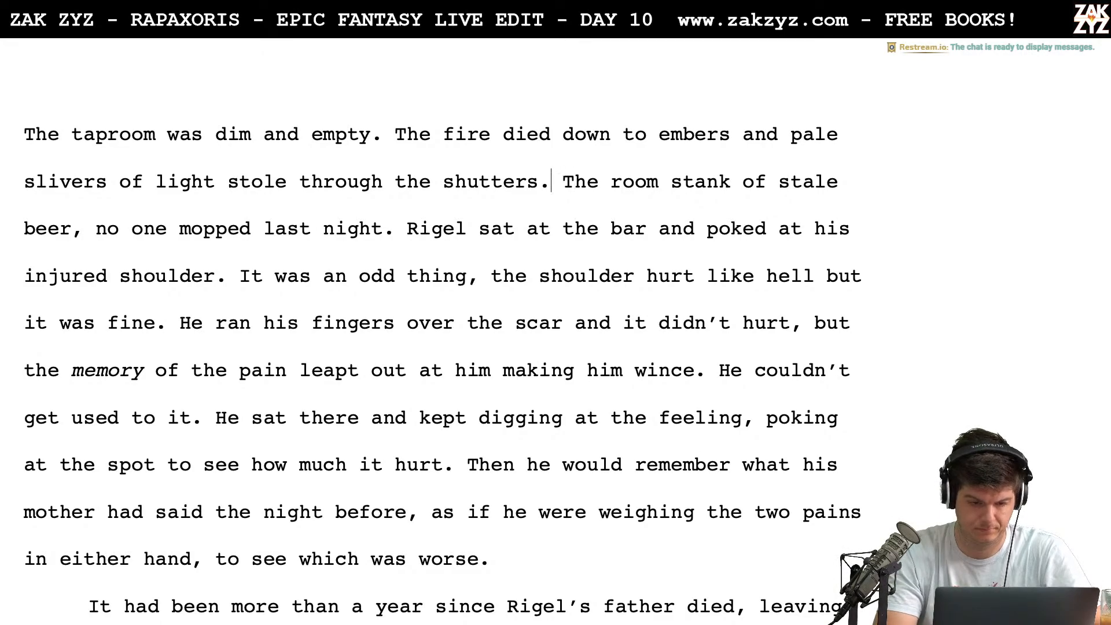
key(Down)
key(Down)
key(Up)
key(Left)
key(Left)
key(Up)
key(Left)
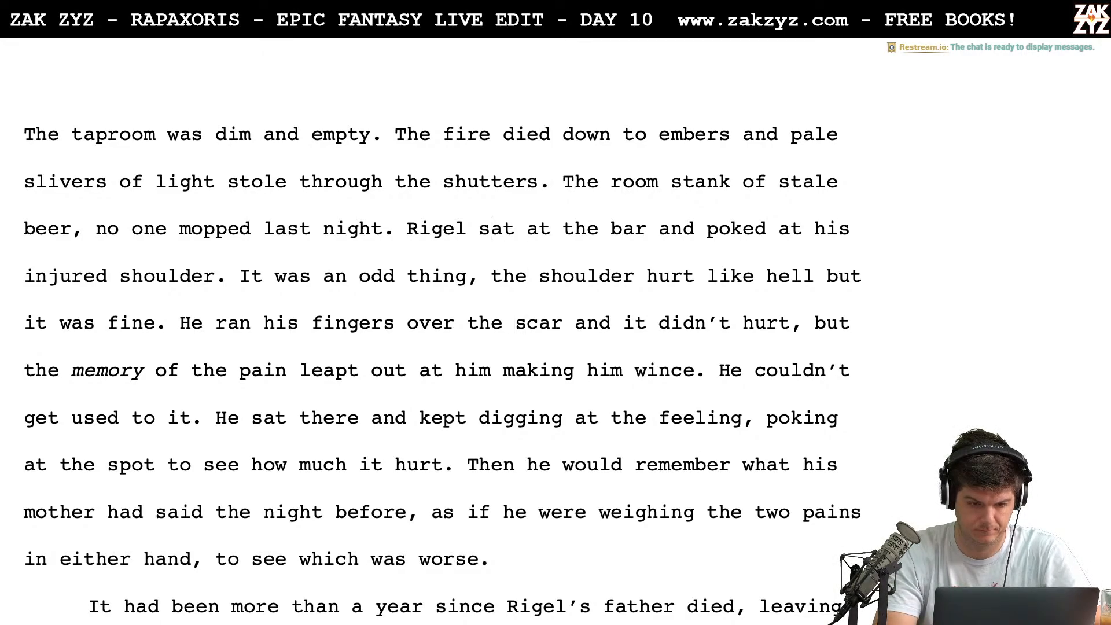
key(Left)
key(Left)
key(Left)
key(Up)
key(Up)
key(Right)
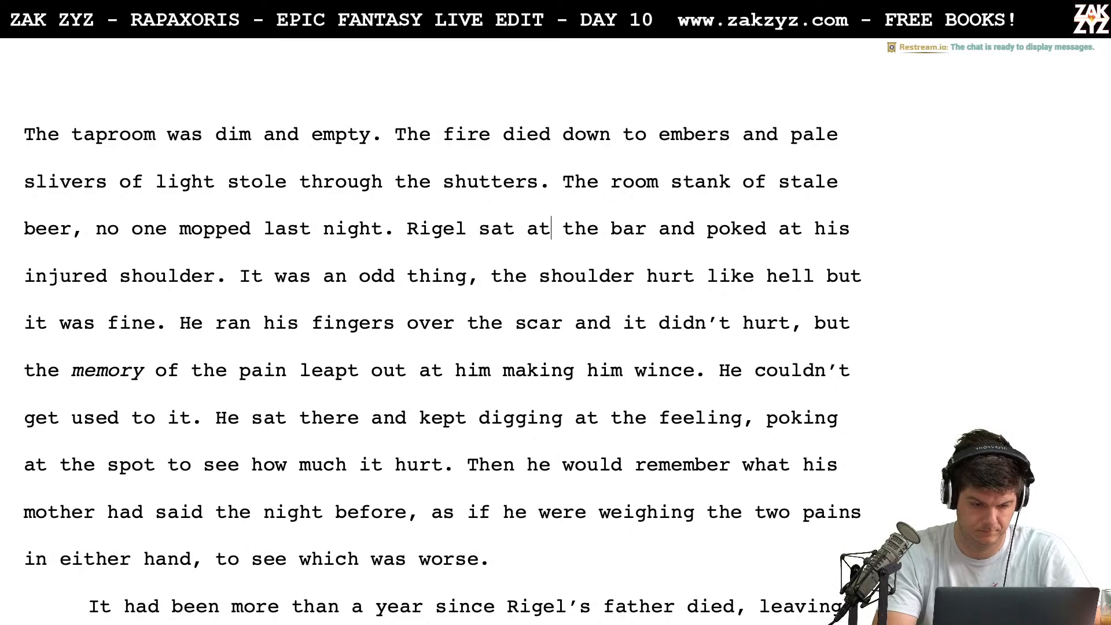
Delete ", no one mopped last night" so the sentence ends at "stale beer."
key(BackSpace)
key(BackSpace)
key(BackSpace)
key(BackSpace)
key(BackSpace)
key(BackSpace)
key(BackSpace)
key(BackSpace)
key(BackSpace)
key(BackSpace)
key(BackSpace)
key(BackSpace)
key(BackSpace)
key(BackSpace)
key(BackSpace)
key(BackSpace)
key(BackSpace)
key(BackSpace)
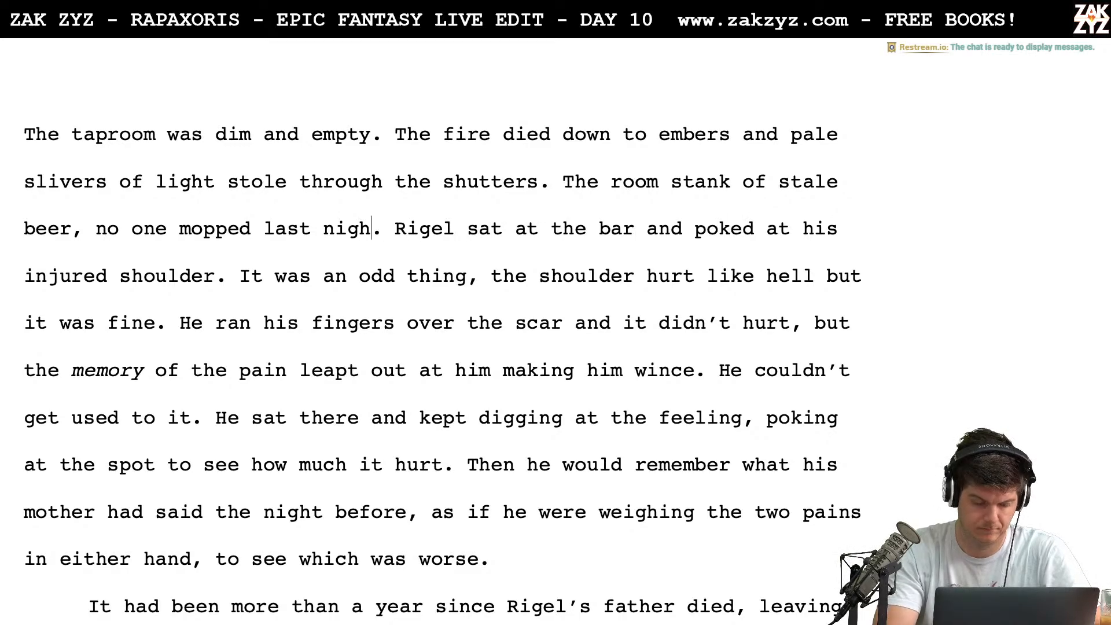
key(BackSpace)
key(BackSpace)
key(BackSpace)
key(BackSpace)
key(BackSpace)
key(BackSpace)
key(BackSpace)
key(BackSpace)
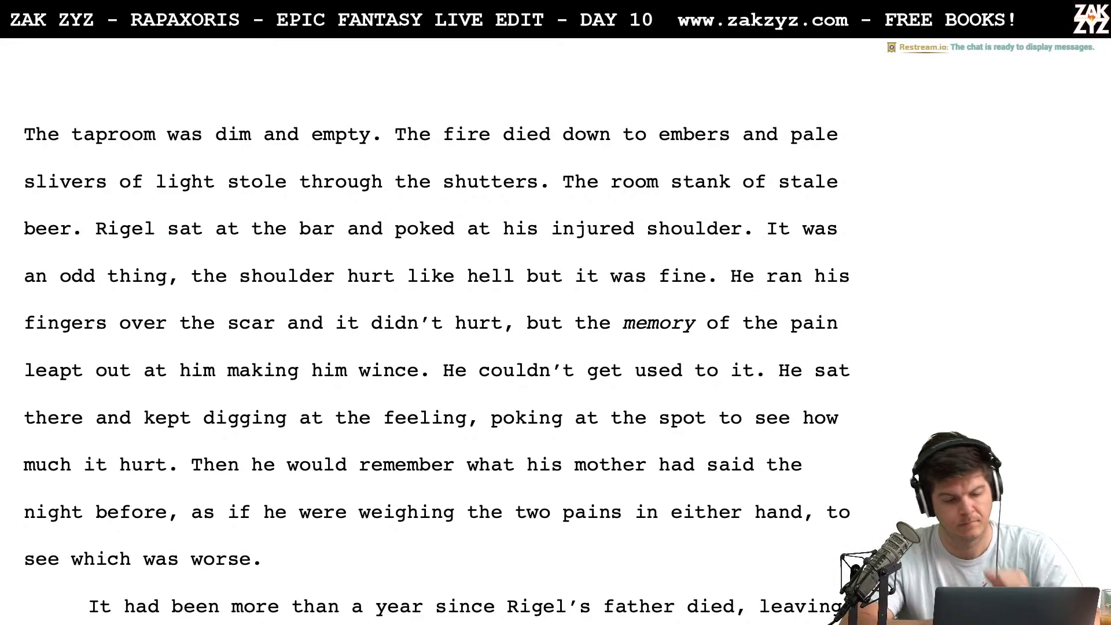
Break the paragraph before "the shoulder hurt like hell" and delete the preceding words "It was an odd thing,"
scroll(595, 44, down, 1)
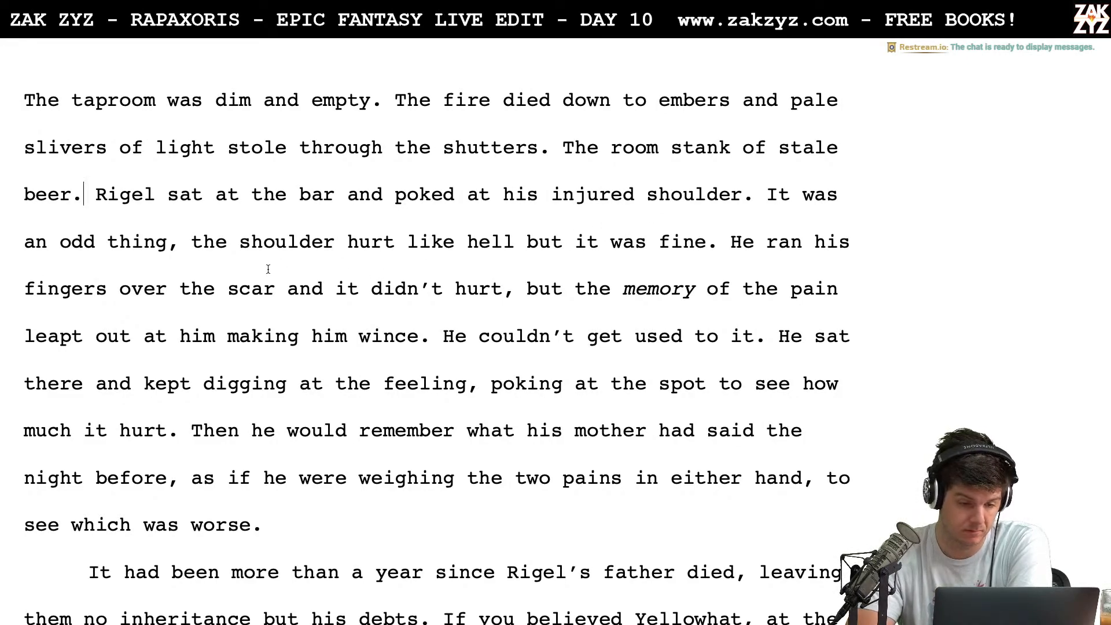
click(226, 243)
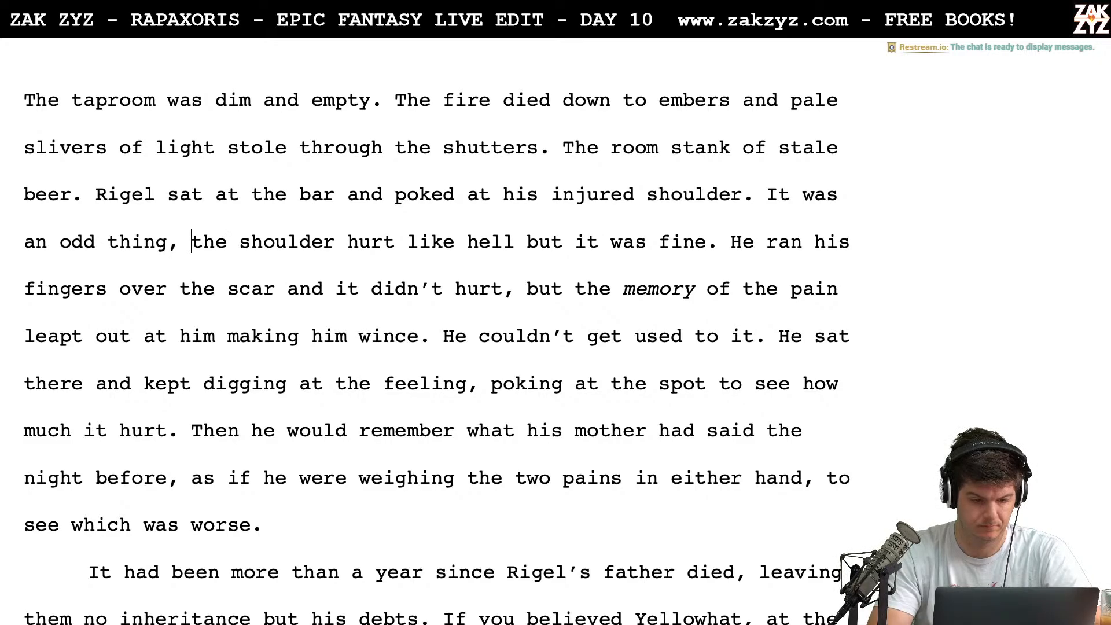
key(Return)
text(g3)
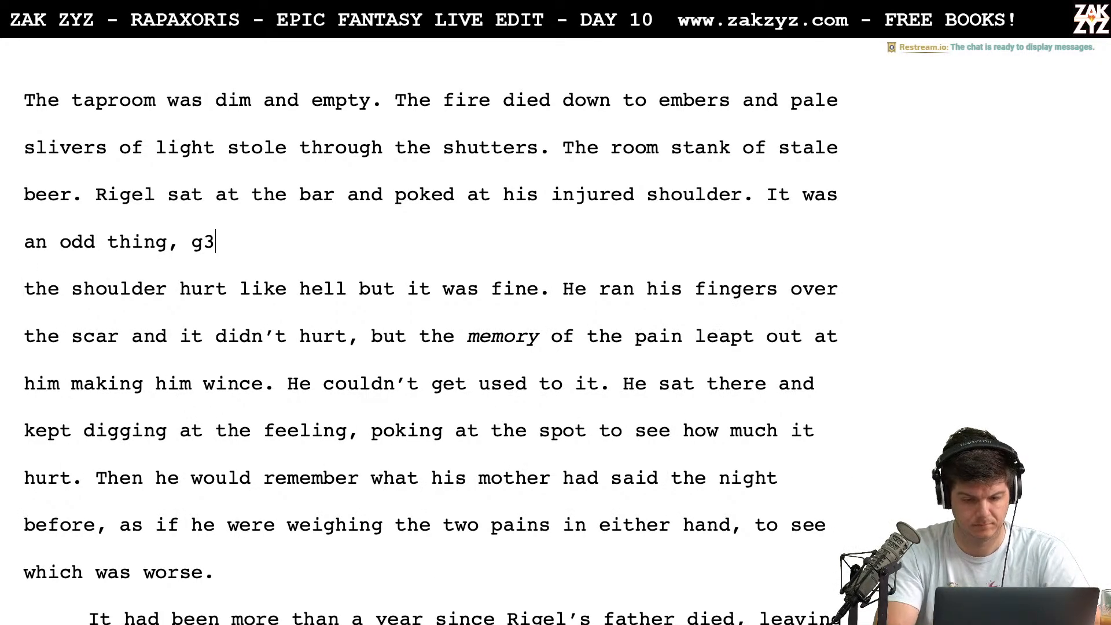
key(BackSpace)
key(BackSpace)
text(i5 h)
key(BackSpace)
key(BackSpace)
key(BackSpace)
key(BackSpace)
key(BackSpace)
key(BackSpace)
key(BackSpace)
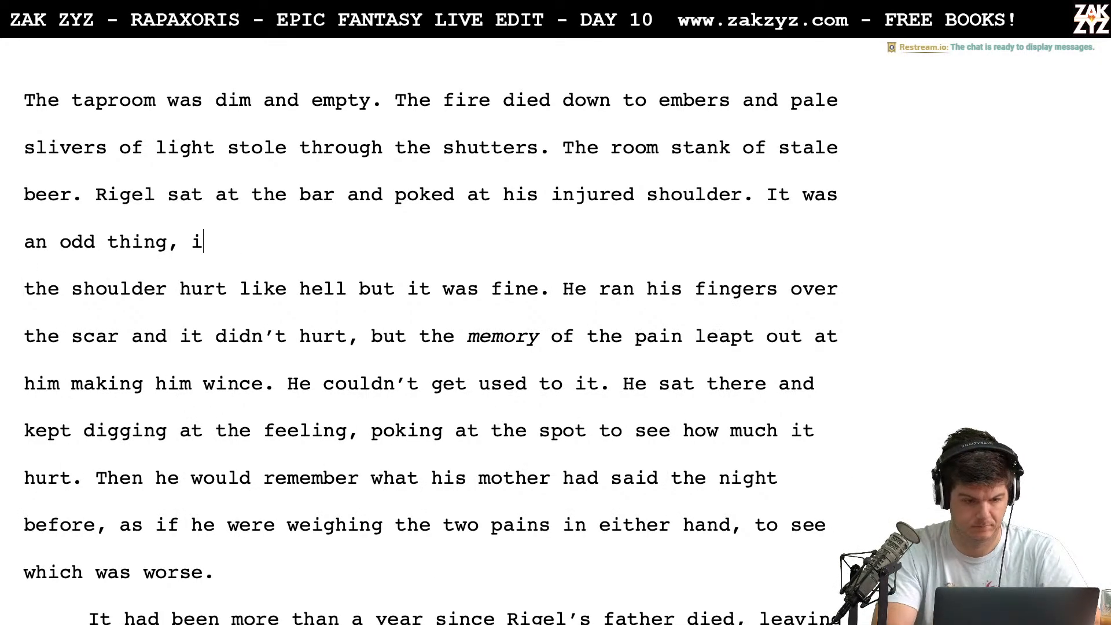
key(BackSpace)
key(BackSpace)
key(BackSpace)
key(BackSpace)
key(BackSpace)
key(BackSpace)
key(BackSpace)
key(BackSpace)
key(BackSpace)
key(BackSpace)
key(BackSpace)
key(BackSpace)
key(BackSpace)
key(BackSpace)
key(BackSpace)
key(BackSpace)
key(BackSpace)
key(BackSpace)
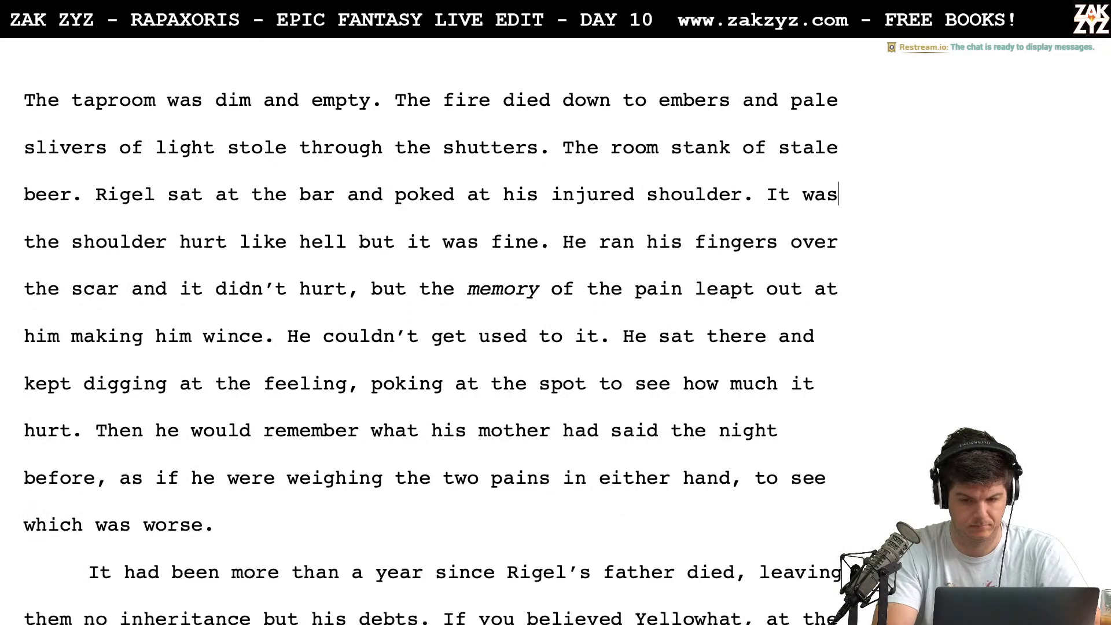
Write "It hurt like hell, but there was nothing wrong with it." after "injured shoulder."
text(I)
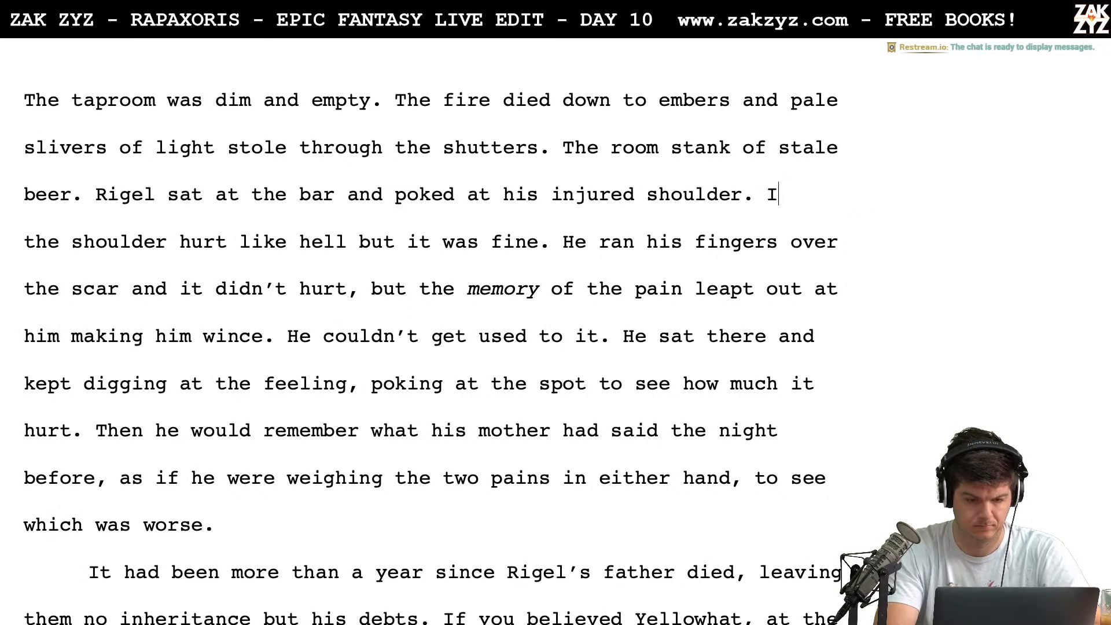
text(t hur)
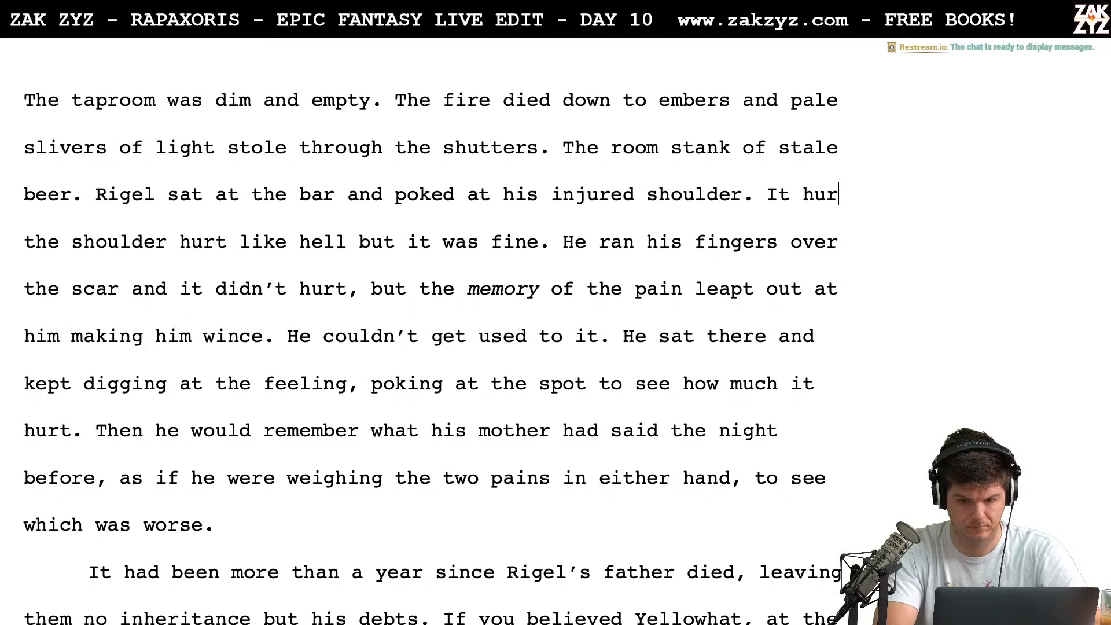
text(t like hell,)
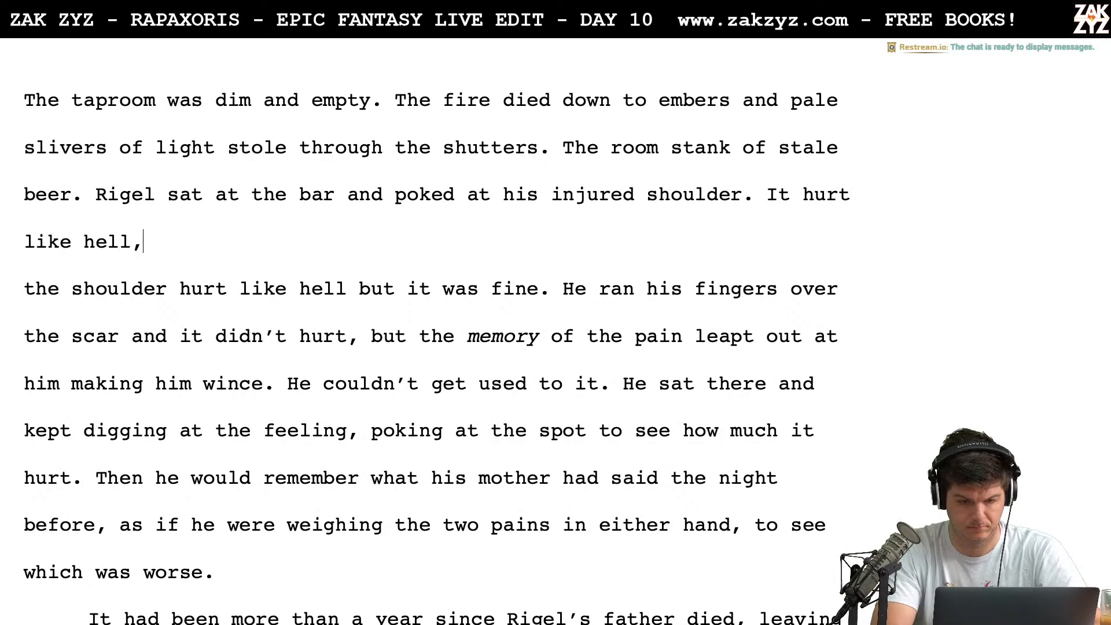
text( but there was nothing)
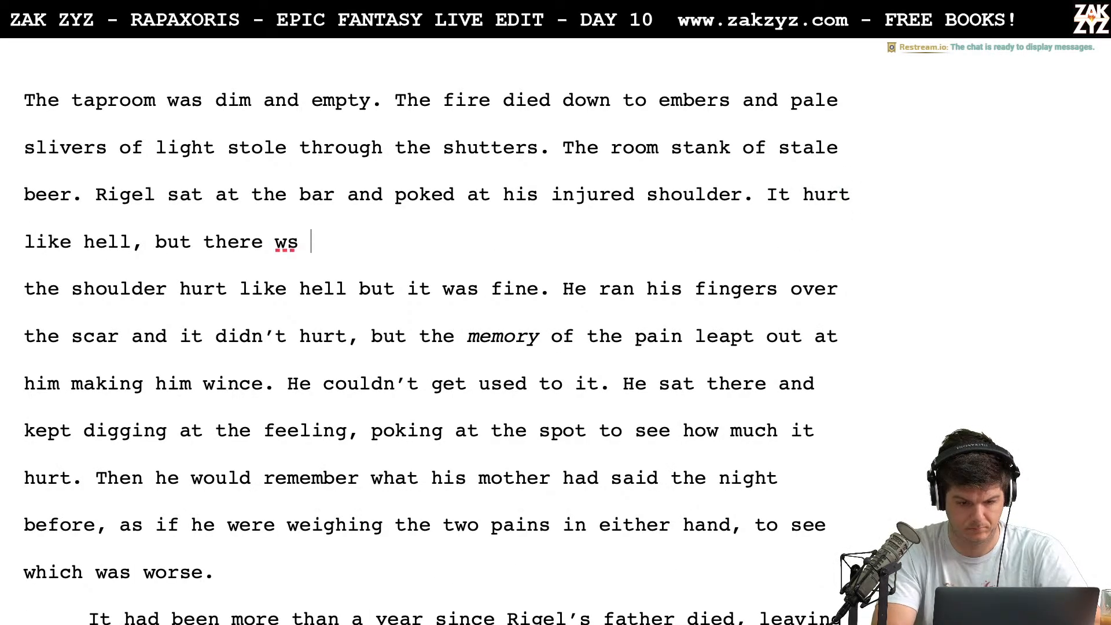
text( wrong with it.)
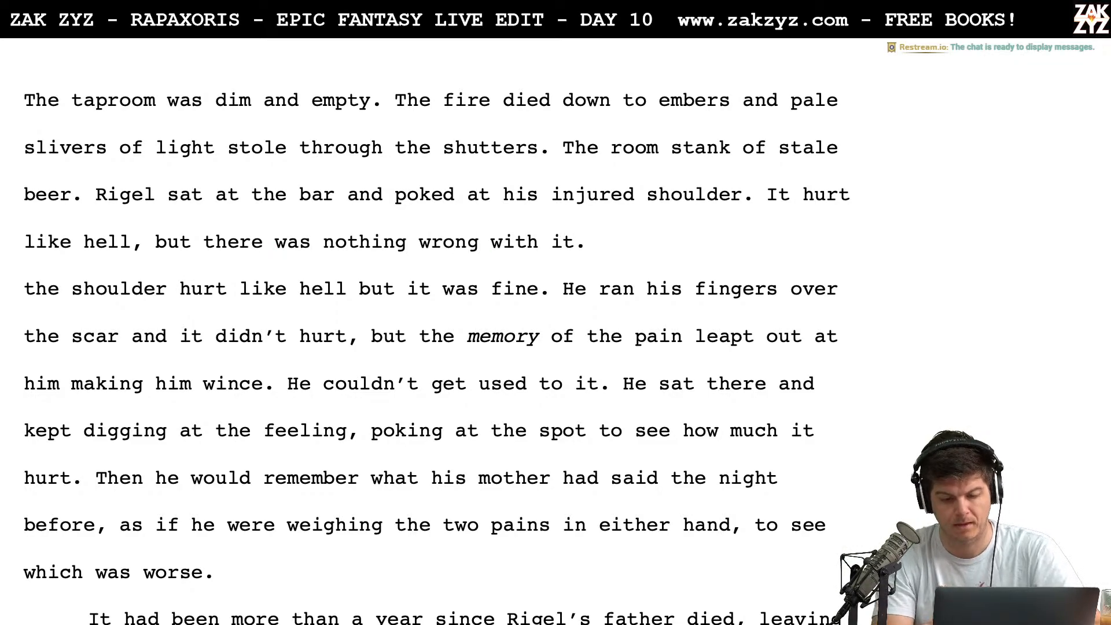
Delete the old sentence "the shoulder hurt like hell but it was fine." and leave a blank line before "He ran his fingers"
key(shift+Right)
key(shift+Right)
key(shift+Down)
key(shift+Up)
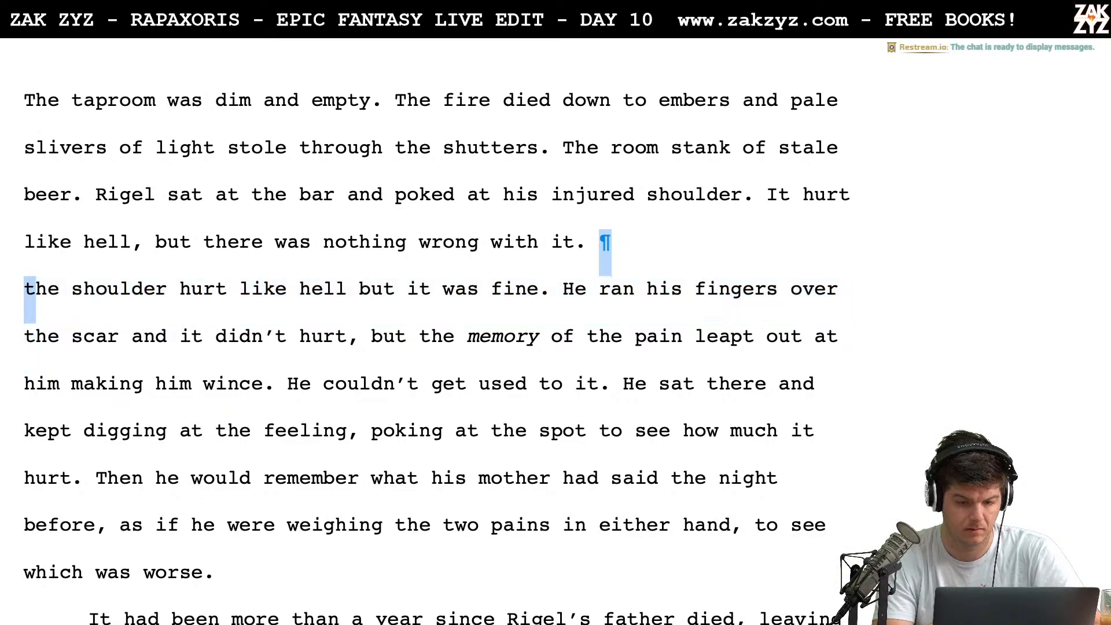
key(shift+Right)
key(shift+Right)
key(shift+Right)
key(shift+Right)
key(shift+Right)
key(shift+Right)
key(shift+Right)
key(shift+Right)
key(shift+Right)
key(shift+Right)
key(shift+Right)
key(shift+Right)
key(shift+Right)
key(shift+Right)
key(shift+Right)
key(shift+Right)
key(shift+Right)
key(shift+Right)
key(shift+Right)
key(shift+Right)
key(shift+Right)
key(shift+Right)
key(shift+Right)
key(shift+Right)
key(shift+Right)
key(shift+Right)
key(shift+Right)
key(shift+Right)
key(shift+Right)
key(shift+Right)
key(shift+Right)
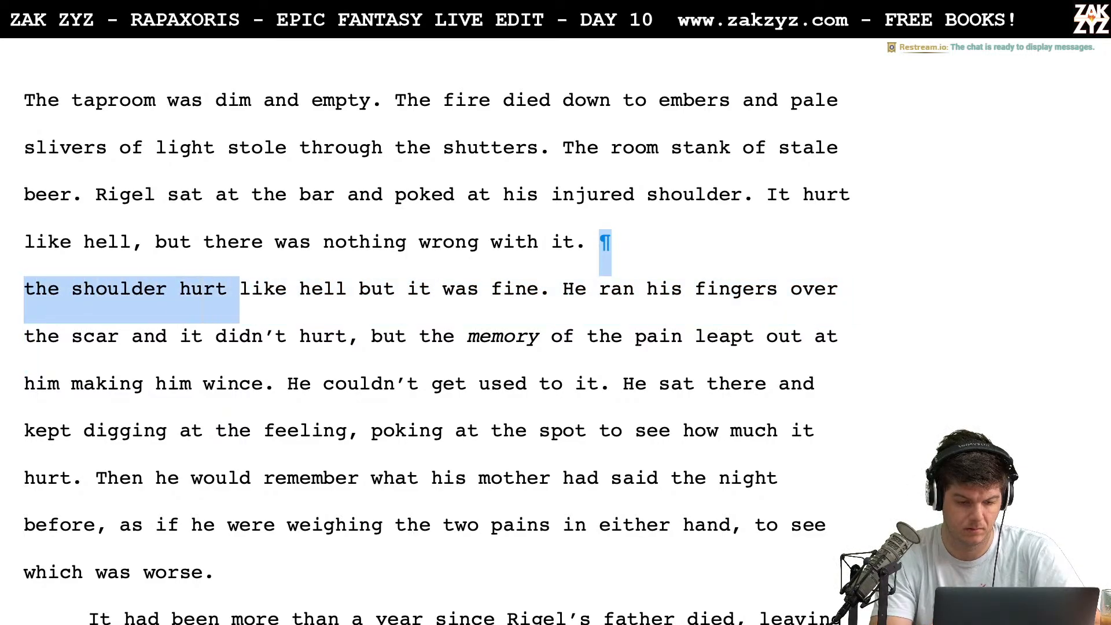
key(shift+Right)
key(shift+Right)
key(shift+Right)
key(shift+Right)
key(shift+Right)
key(shift+Right)
key(shift+Right)
key(shift+Right)
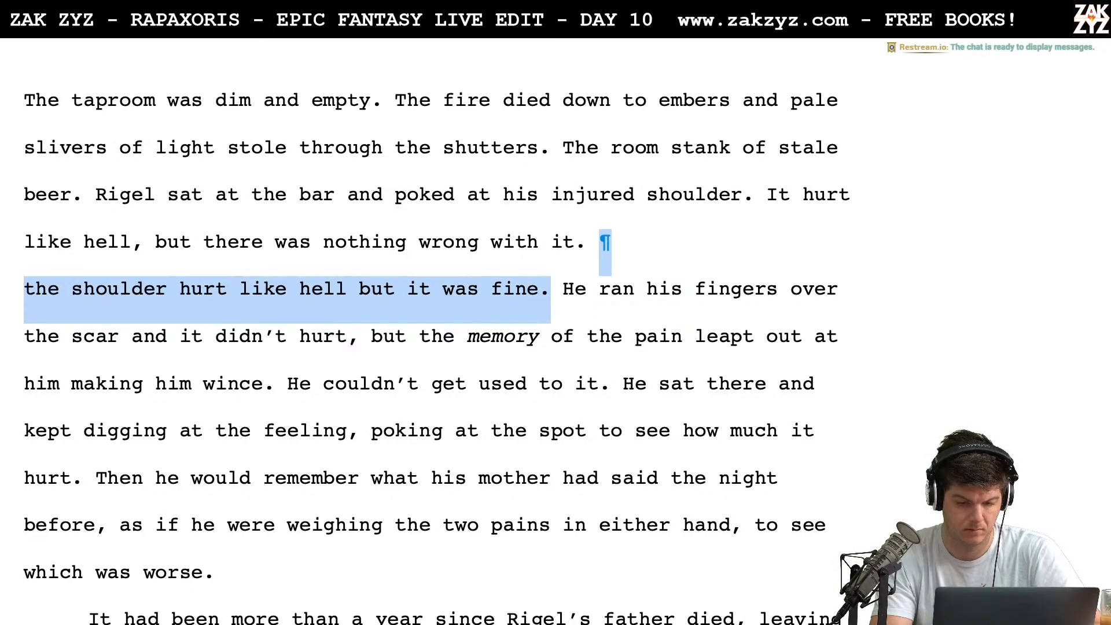
key(BackSpace)
key(Return)
key(Return)
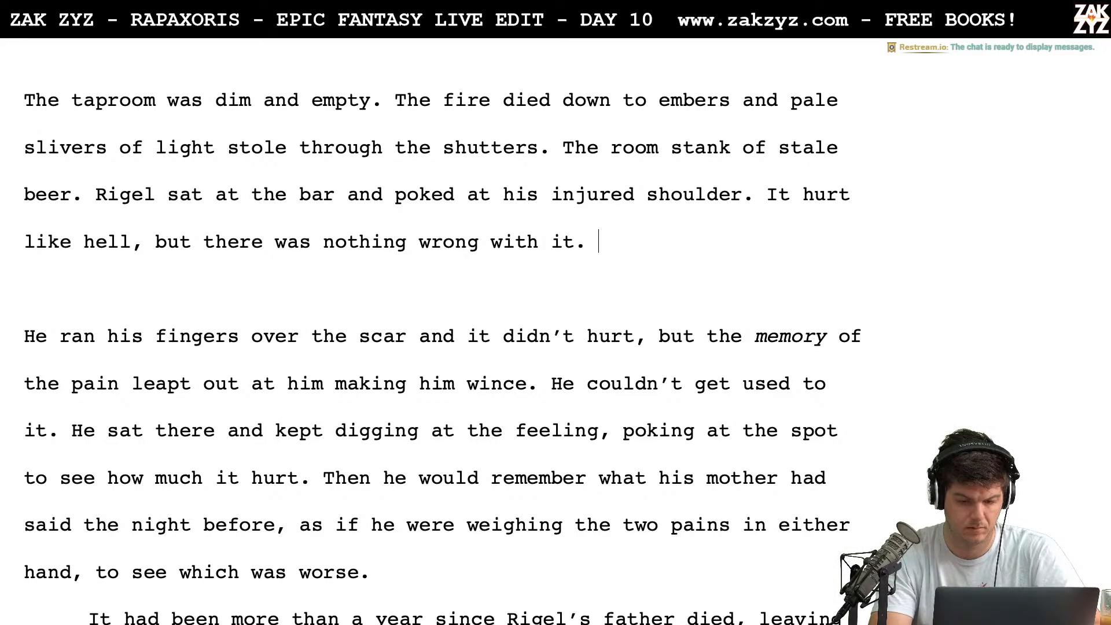
Remove the blank line and "He ran his fingers over the scar and it didn't hurt," so the sentence begins "But the memory"
key(shift+Right)
key(shift+Down)
key(shift+Down)
key(shift+Up)
key(shift+Right)
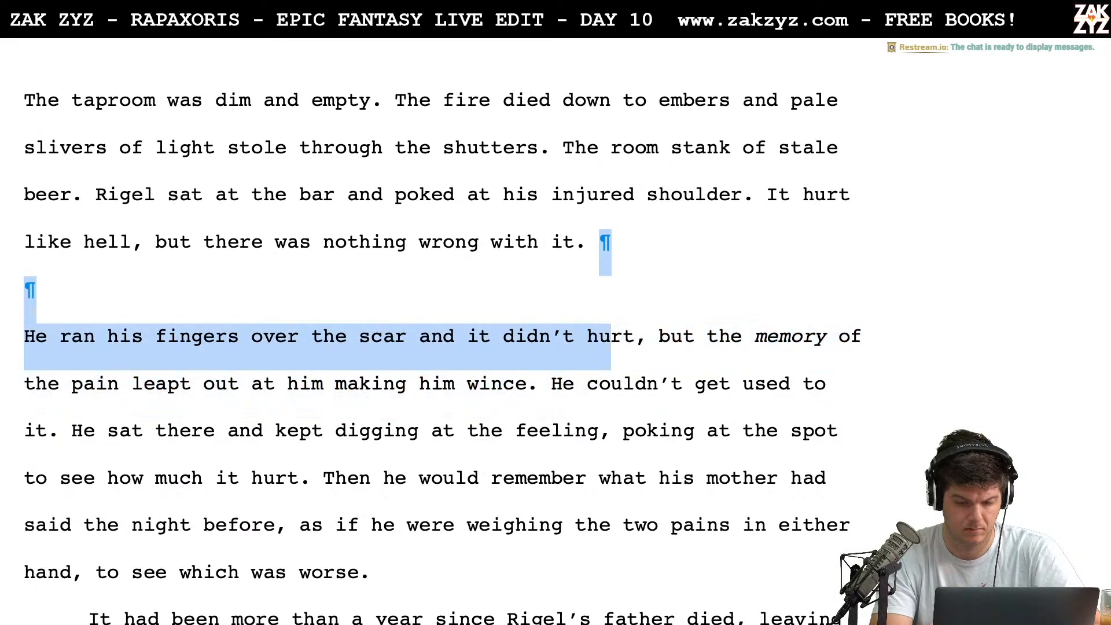
key(shift+Right)
key(shift+Right)
key(shift+Right)
key(shift+Right)
key(shift+Right)
text(B)
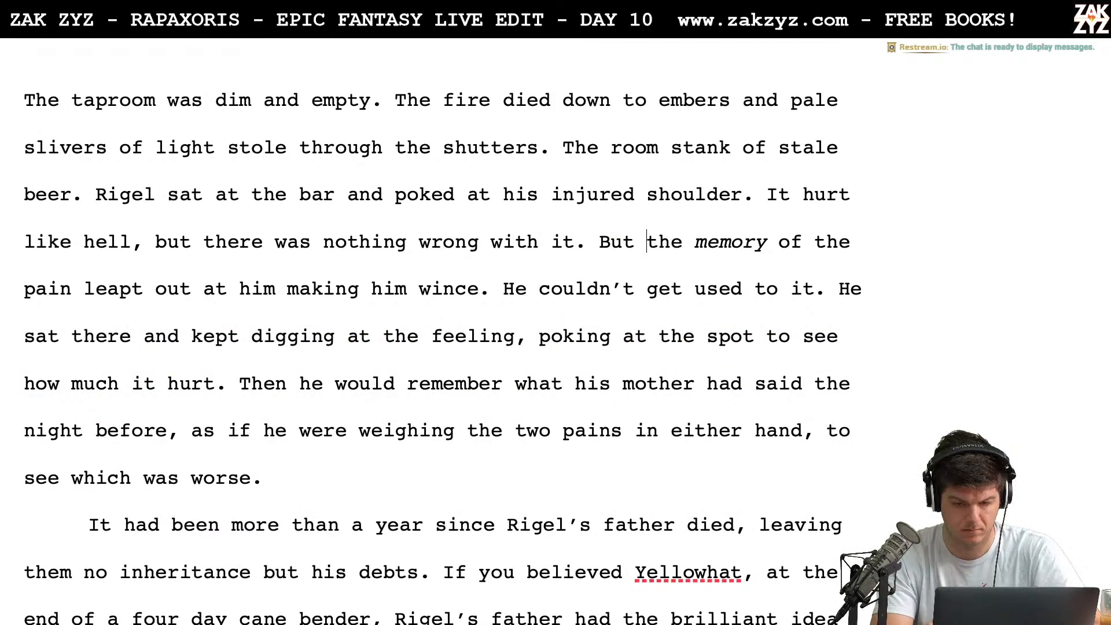
Change "But the memory of the pain" to "The memory of pain"
key(Delete)
key(BackSpace)
key(BackSpace)
key(BackSpace)
key(BackSpace)
text(T)
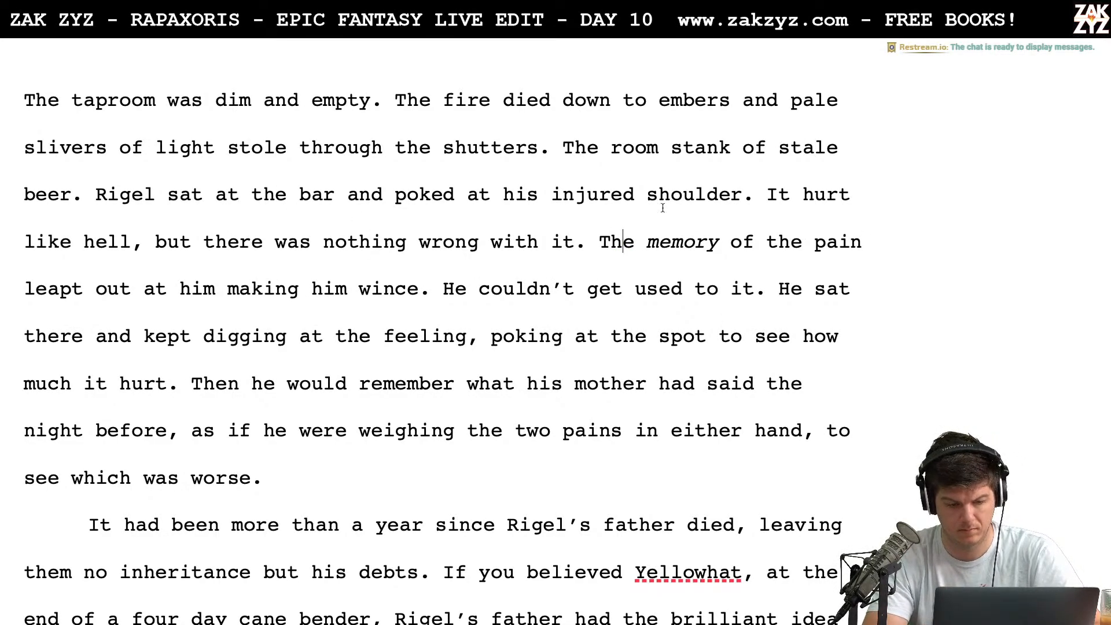
key(BackSpace)
key(BackSpace)
key(BackSpace)
key(BackSpace)
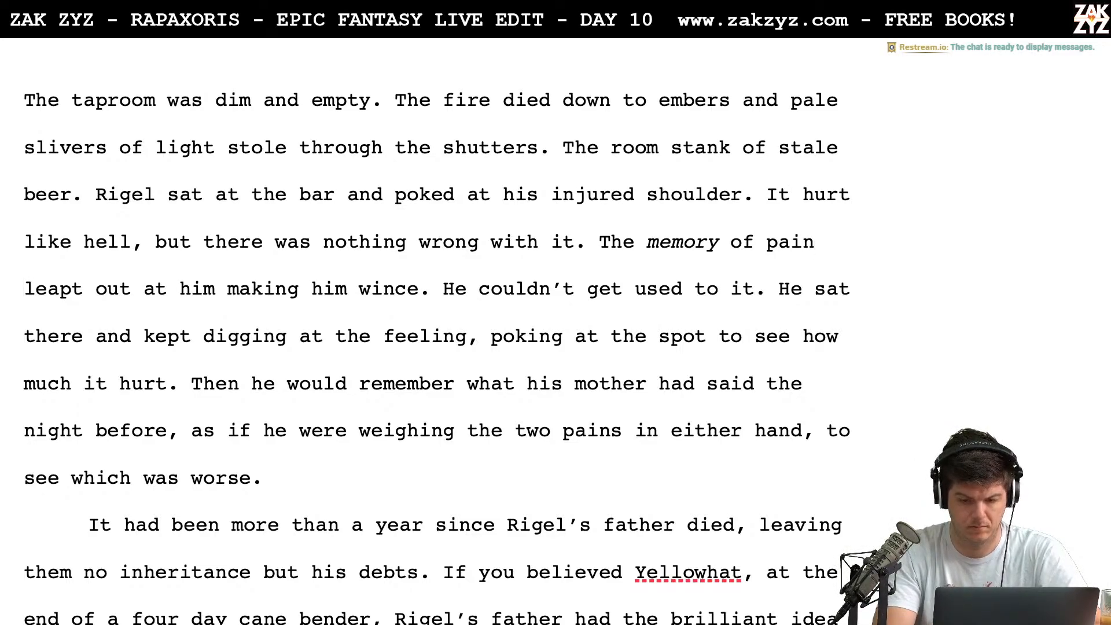
Break the paragraph before "The memory of pain leapt out" so that sentence starts on its own line
key(Left)
key(Up)
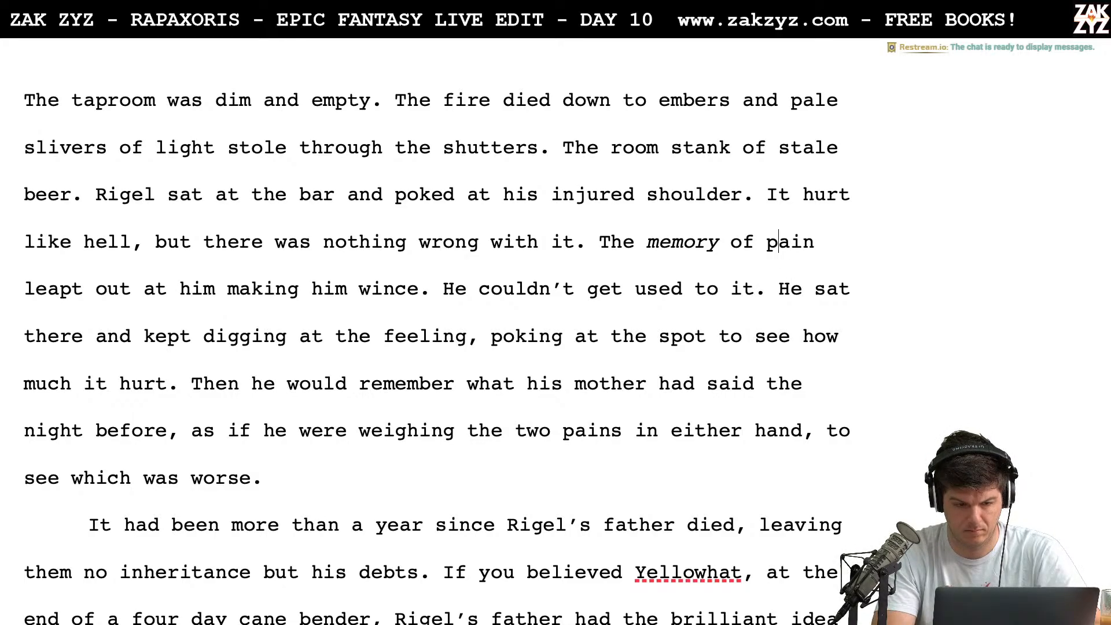
key(Return)
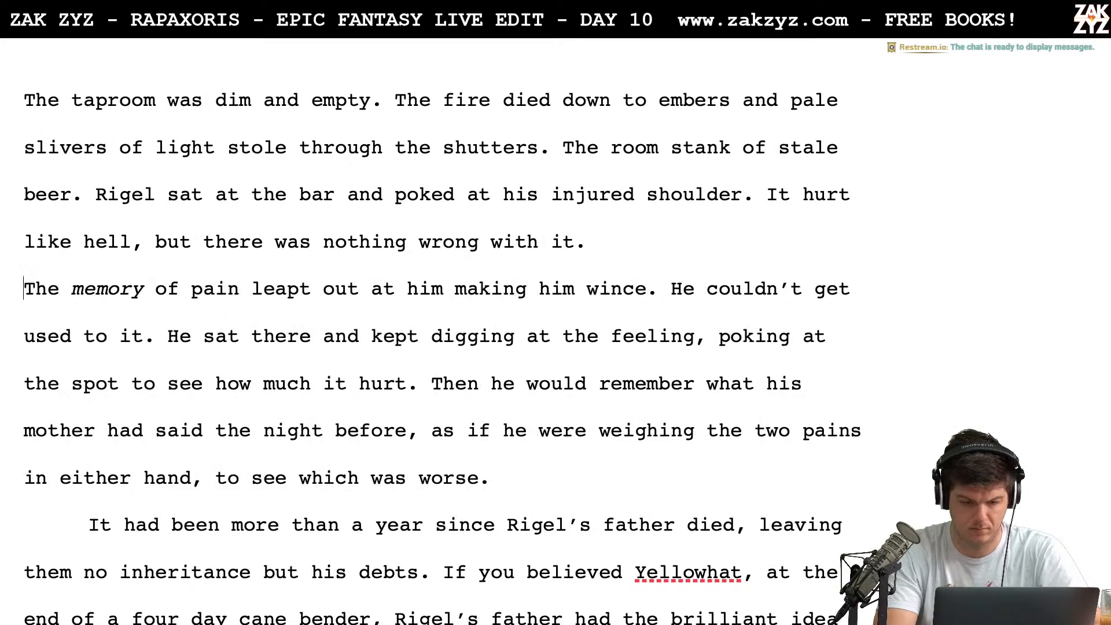
Write "Somehow the memory of pain lingered." after "there was nothing wrong with it."
text(Somehow)
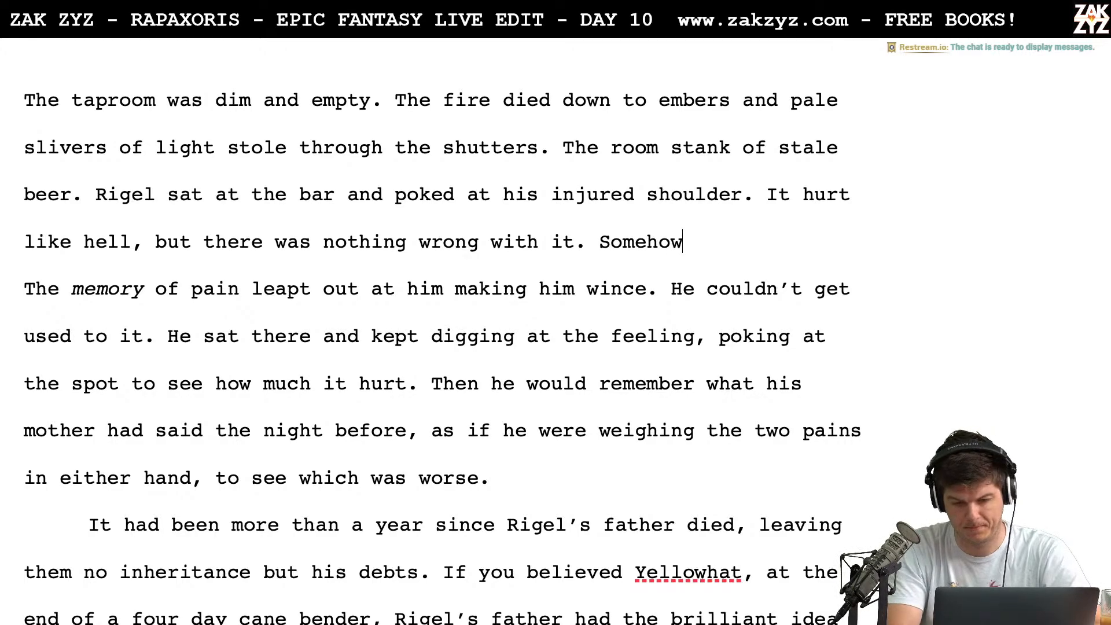
text( the memory of)
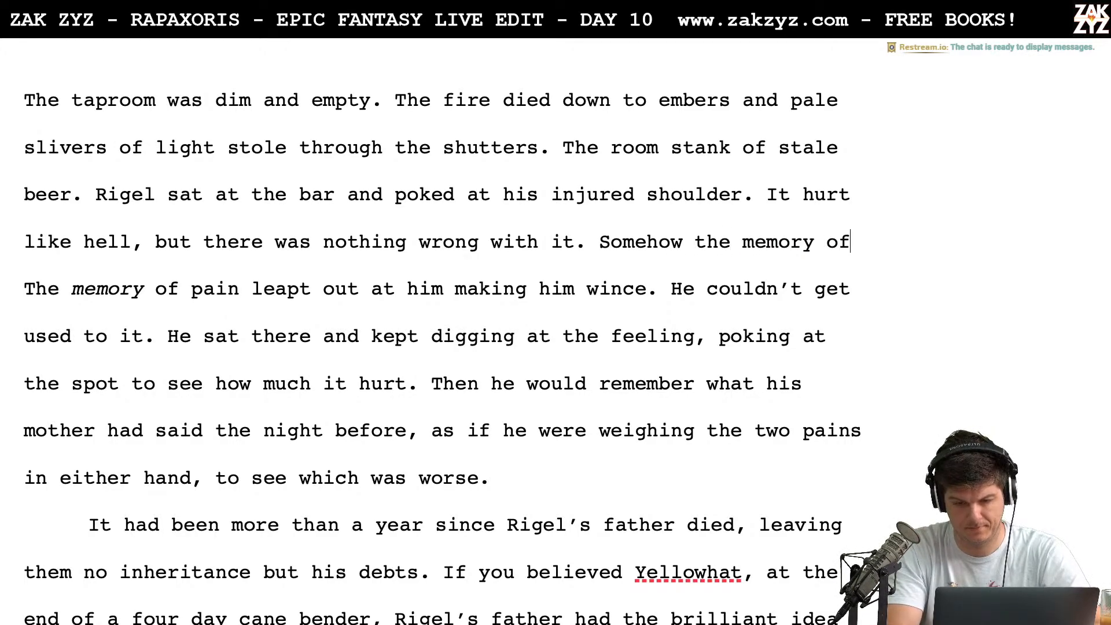
text( pain lingered.)
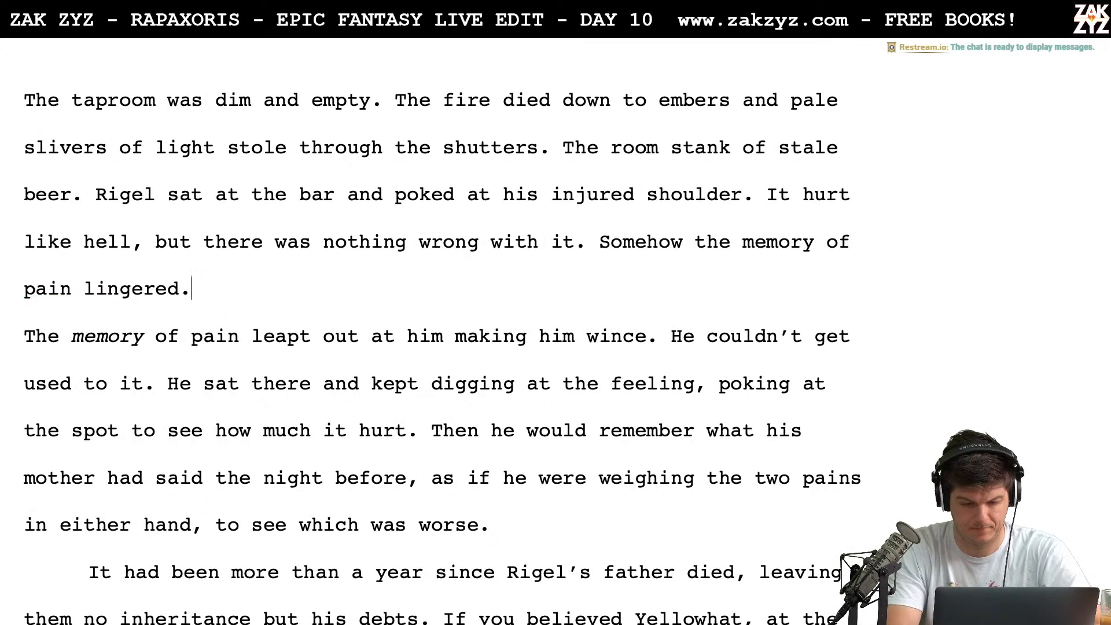
key(Left)
key(Left)
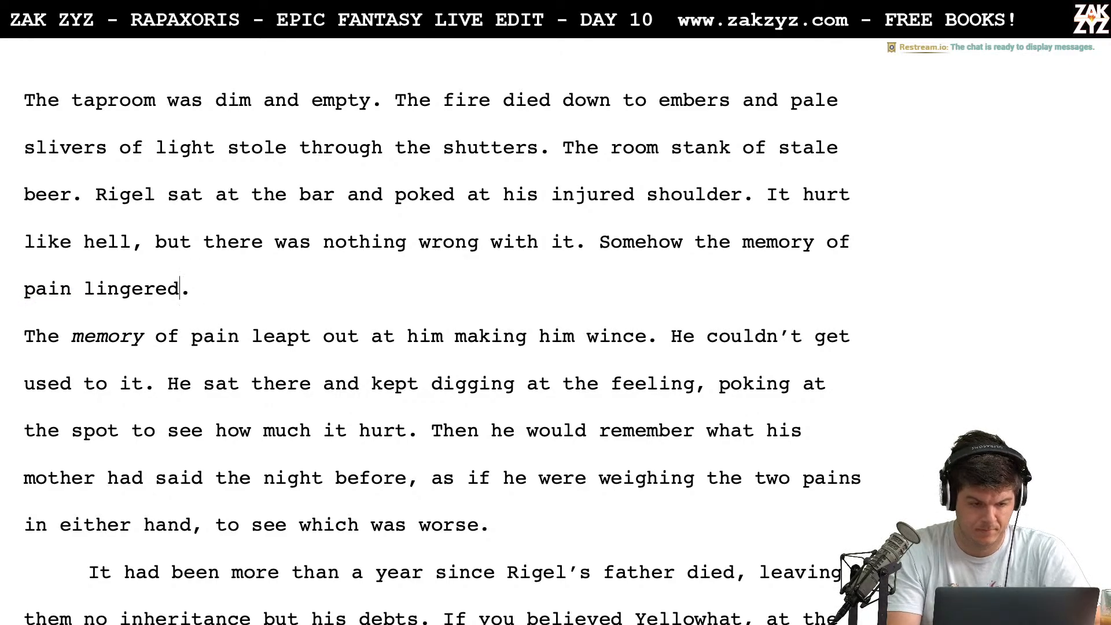
key(Right)
key(Right)
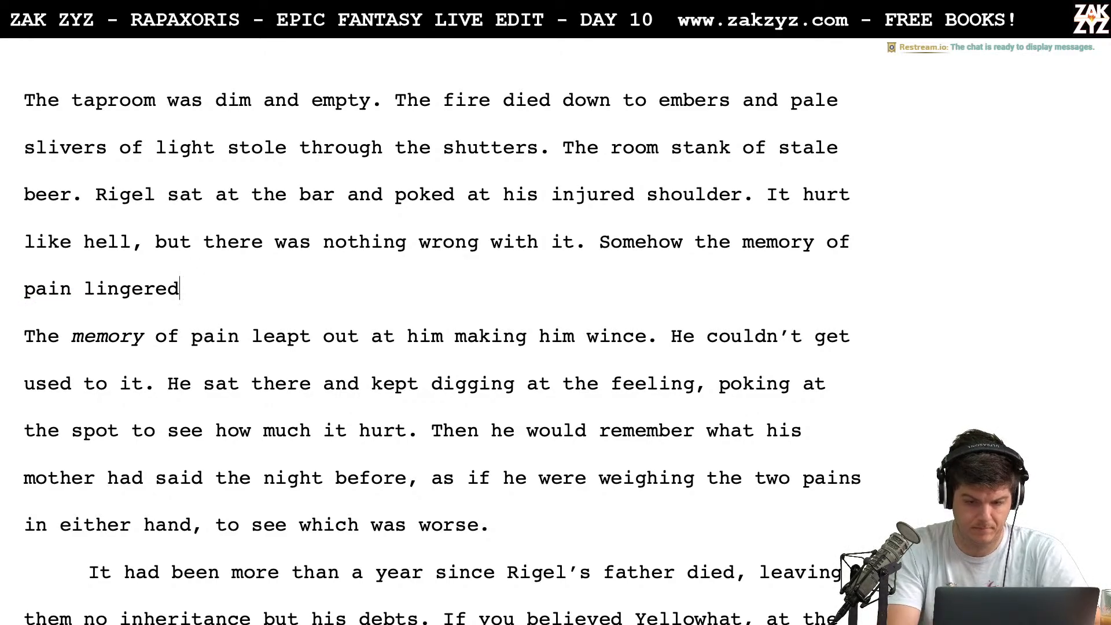
Replace "Somehow the memory of pain lingered." with "The wound was gone"
key(BackSpace)
key(BackSpace)
key(BackSpace)
key(BackSpace)
key(BackSpace)
key(BackSpace)
key(BackSpace)
key(BackSpace)
key(BackSpace)
key(BackSpace)
key(BackSpace)
key(BackSpace)
key(BackSpace)
key(BackSpace)
key(BackSpace)
key(BackSpace)
key(BackSpace)
key(BackSpace)
key(BackSpace)
key(BackSpace)
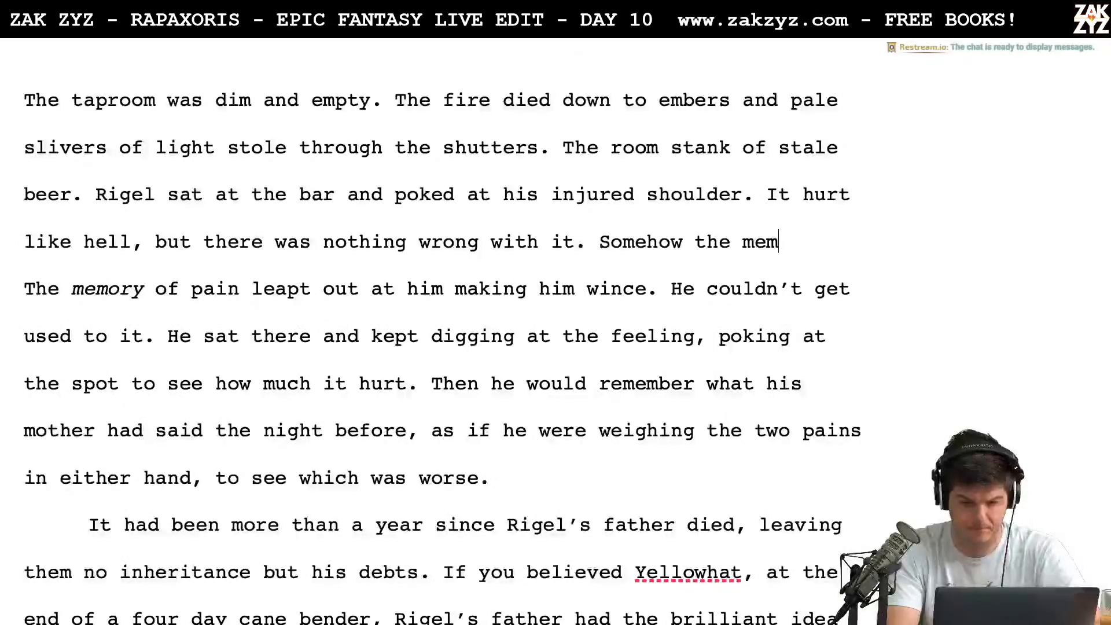
key(BackSpace)
key(BackSpace)
key(BackSpace)
key(BackSpace)
key(BackSpace)
key(BackSpace)
key(BackSpace)
key(BackSpace)
key(BackSpace)
key(BackSpace)
key(BackSpace)
key(BackSpace)
key(BackSpace)
key(BackSpace)
key(BackSpace)
text(Th)
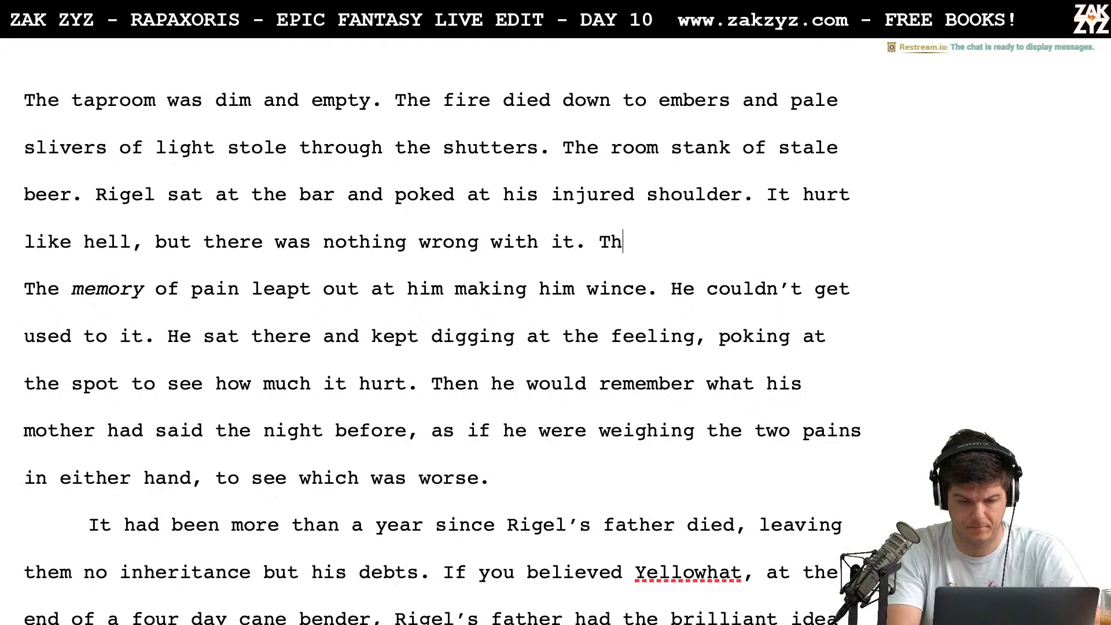
text(e wound was gone)
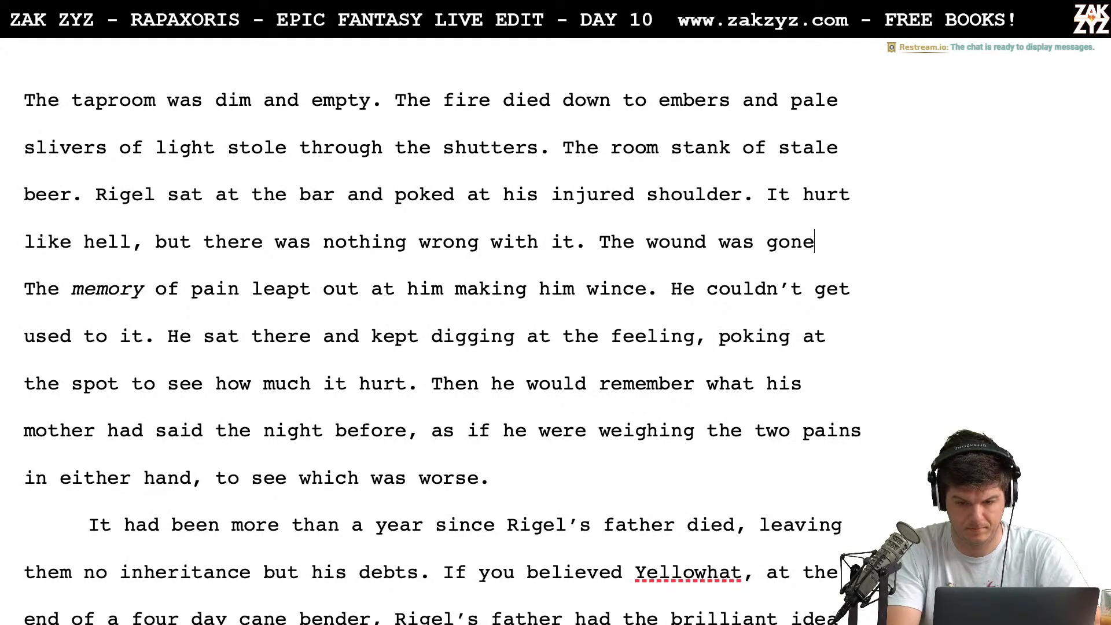
text(, leaving a si)
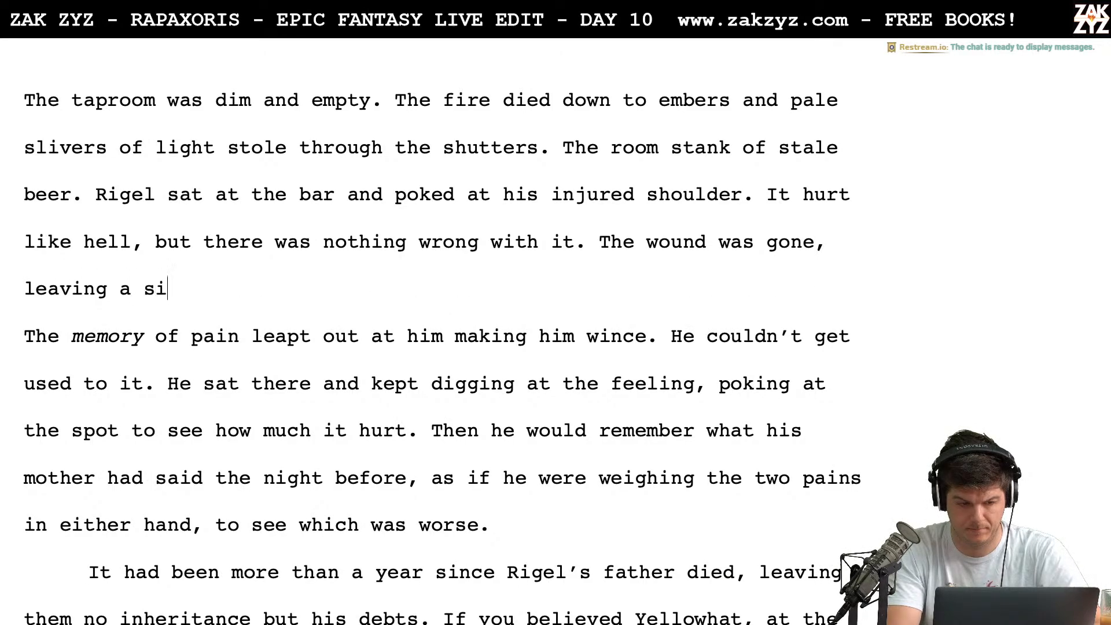
text(lvery scar, bu)
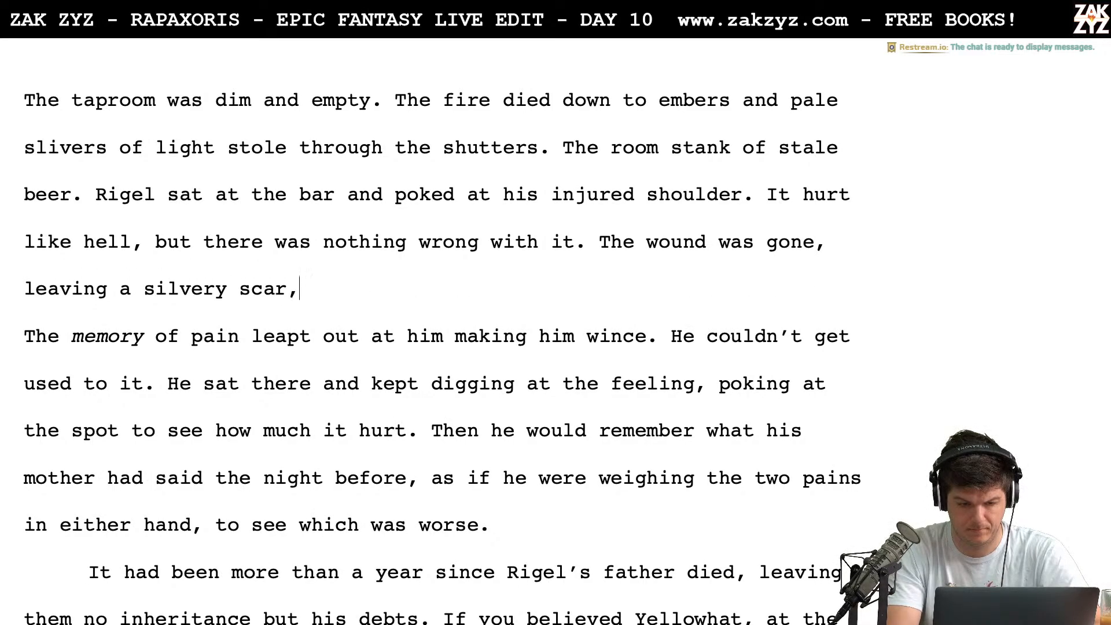
Try continuing "The wound was gone" with ", leaving a silvery scar," and remove the wording after the first comma
key(BackSpace)
key(BackSpace)
key(BackSpace)
key(BackSpace)
key(BackSpace)
key(BackSpace)
key(BackSpace)
key(BackSpace)
key(BackSpace)
key(BackSpace)
key(BackSpace)
key(BackSpace)
key(BackSpace)
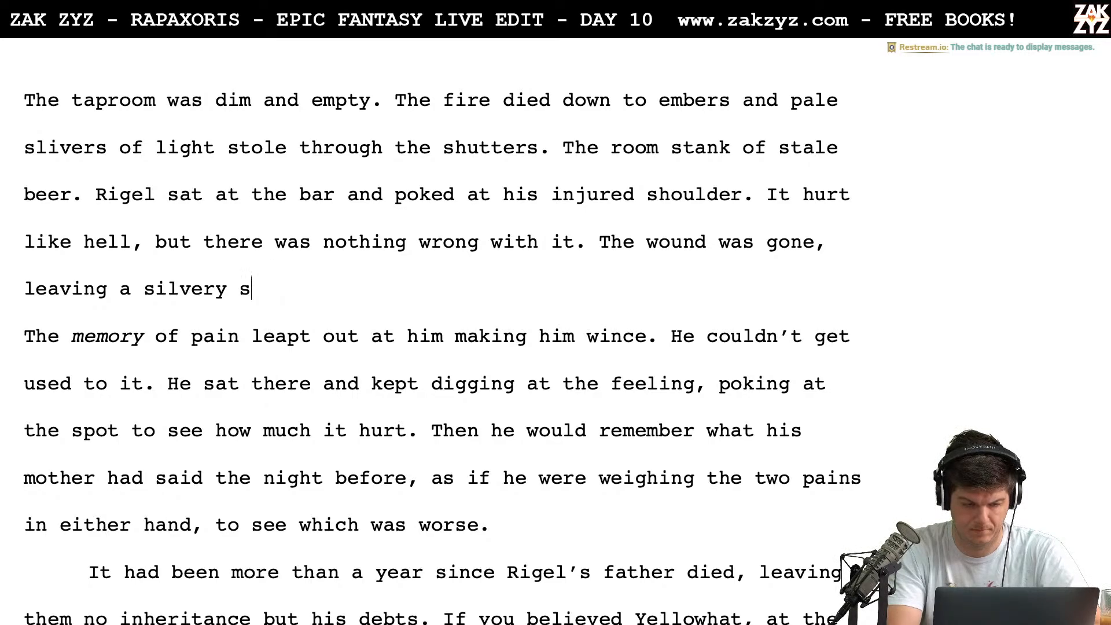
key(BackSpace)
key(BackSpace)
key(BackSpace)
key(BackSpace)
key(BackSpace)
key(BackSpace)
key(BackSpace)
key(BackSpace)
key(BackSpace)
key(BackSpace)
key(BackSpace)
key(BackSpace)
key(BackSpace)
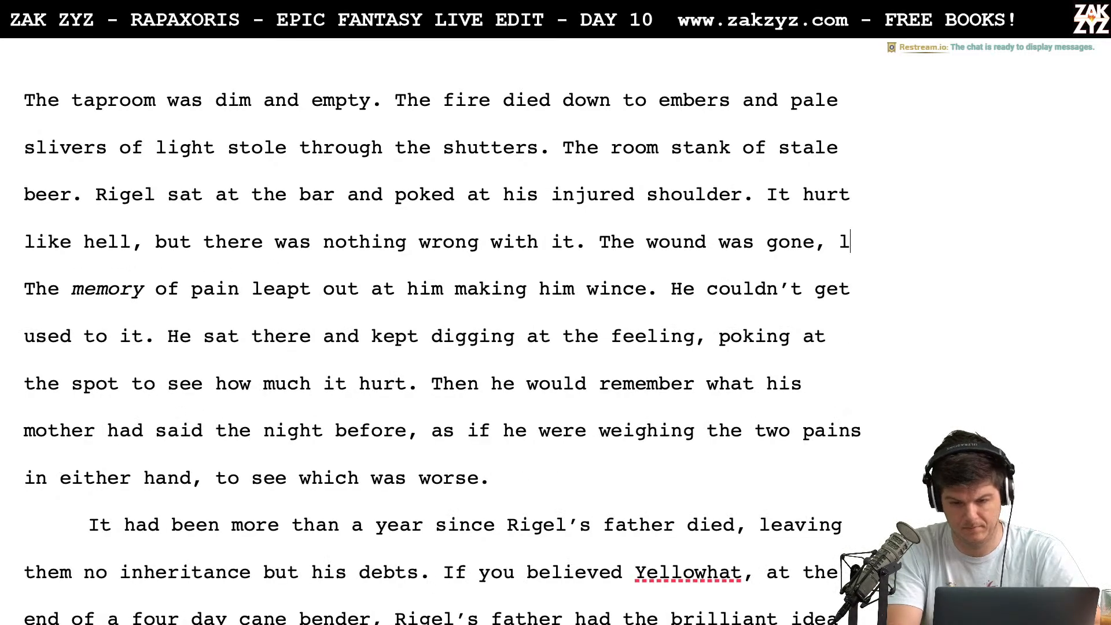
Continue "The wound was gone," with "and a silvery scar remained."
text(and a silbery)
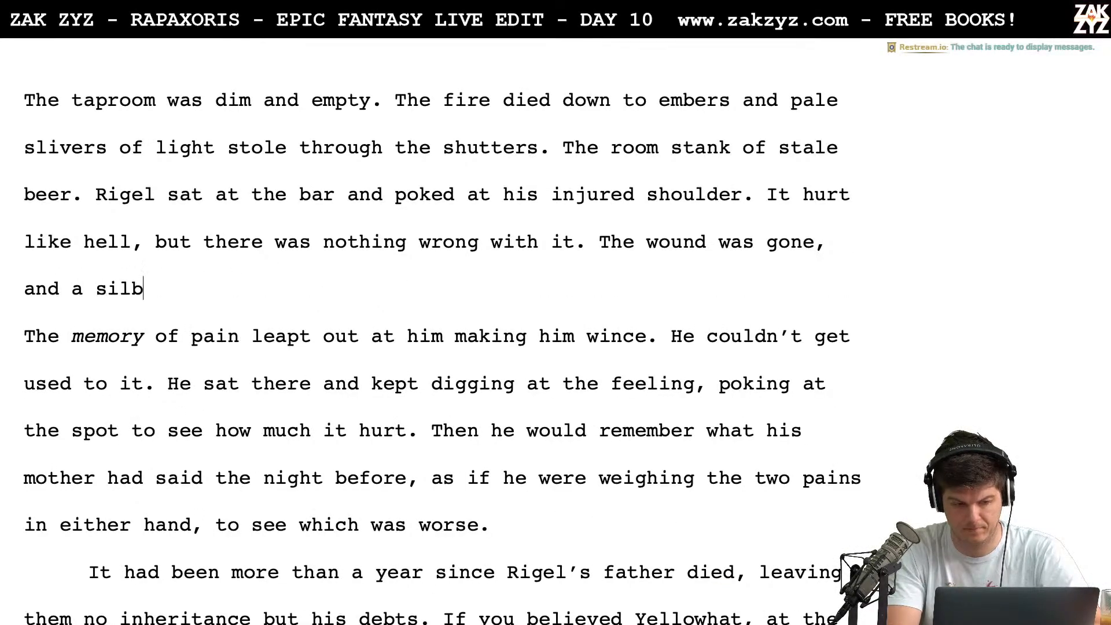
key(BackSpace)
key(BackSpace)
key(BackSpace)
key(BackSpace)
key(BackSpace)
text(lver)
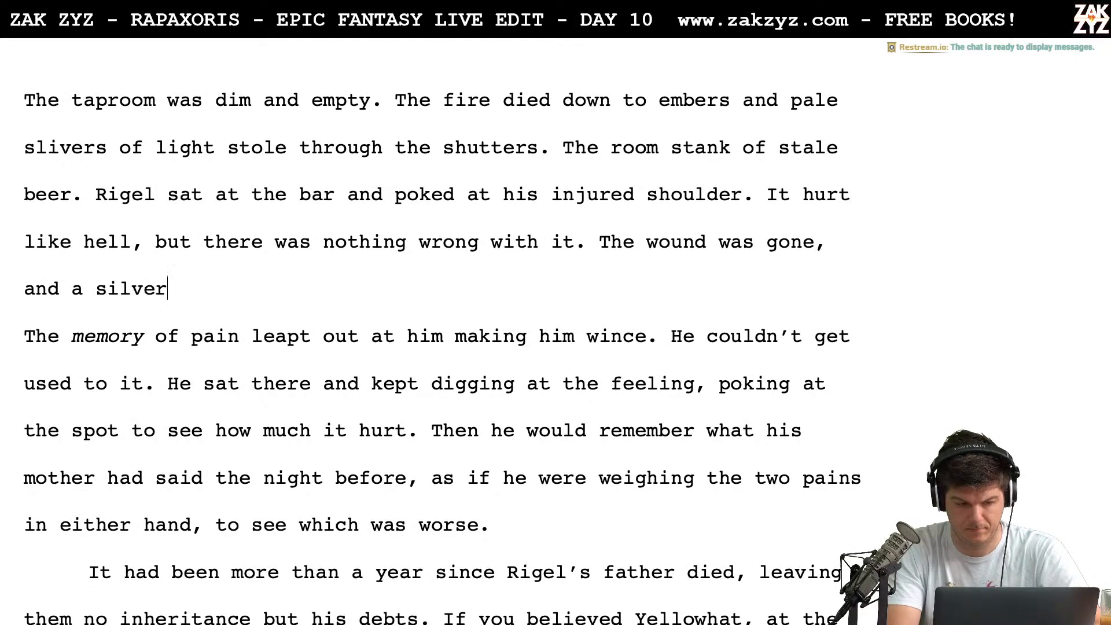
text(y scare)
key(BackSpace)
key(BackSpace)
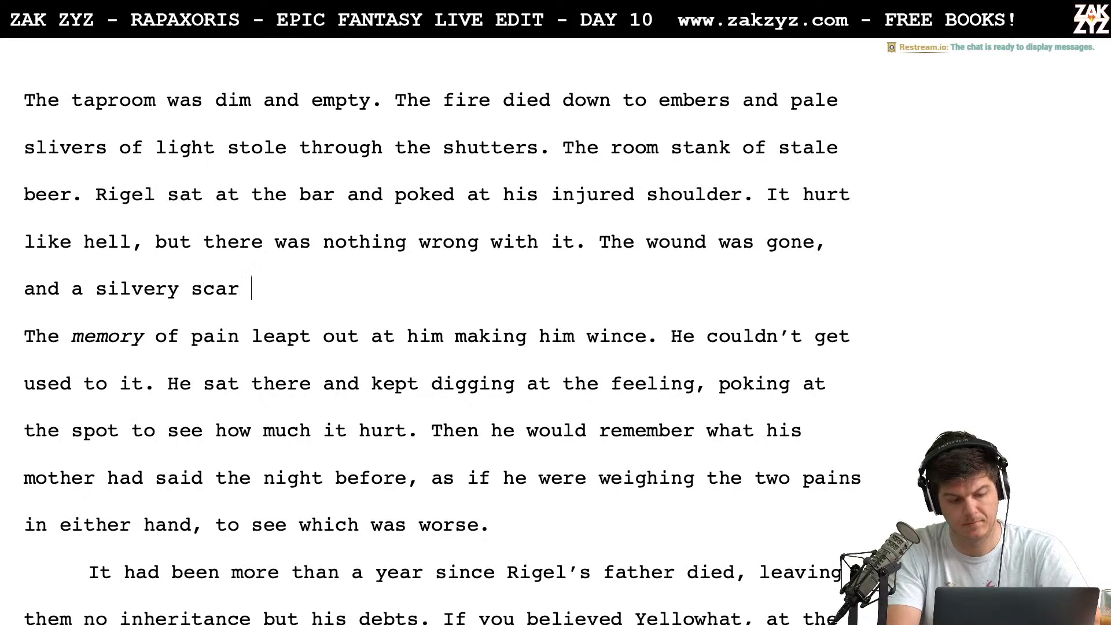
text(remained. T)
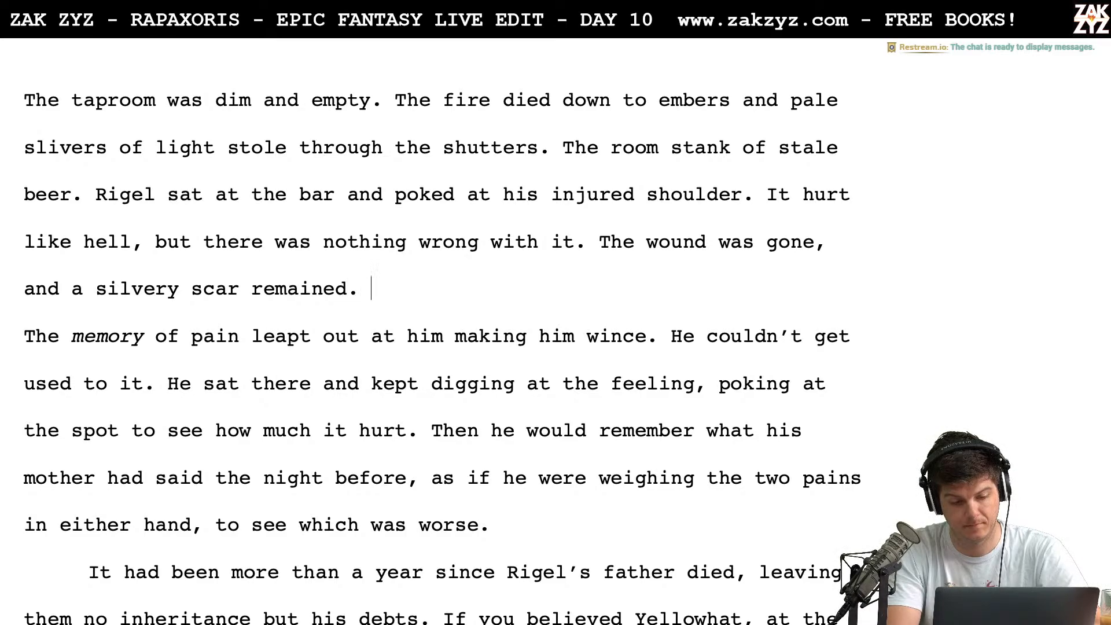
Delete ", and a silvery scar remained." back to "The wound was gone"
key(BackSpace)
key(BackSpace)
key(BackSpace)
key(BackSpace)
key(BackSpace)
key(BackSpace)
key(BackSpace)
key(BackSpace)
key(BackSpace)
key(BackSpace)
key(BackSpace)
key(BackSpace)
key(BackSpace)
key(BackSpace)
key(BackSpace)
key(BackSpace)
key(BackSpace)
key(BackSpace)
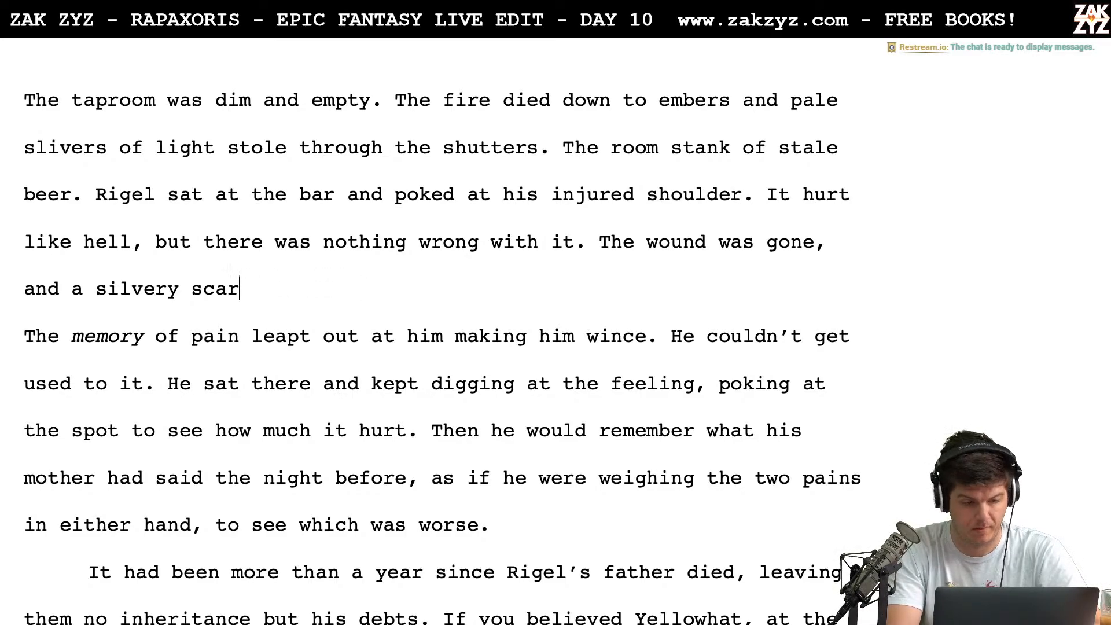
key(BackSpace)
key(BackSpace)
key(BackSpace)
key(BackSpace)
key(BackSpace)
key(BackSpace)
key(BackSpace)
key(BackSpace)
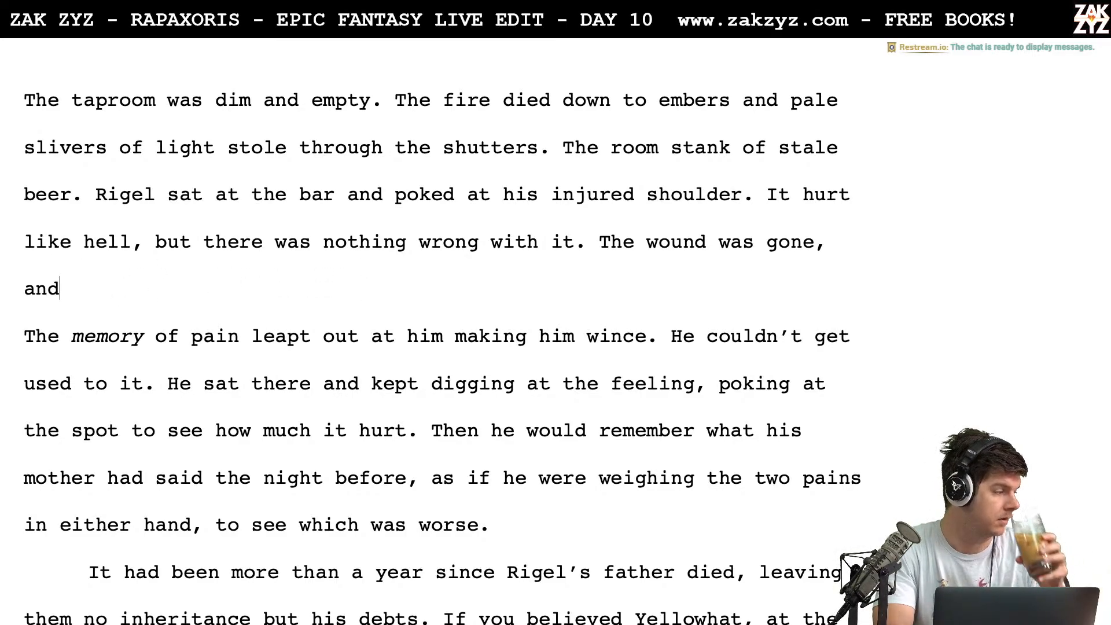
key(BackSpace)
key(BackSpace)
key(BackSpace)
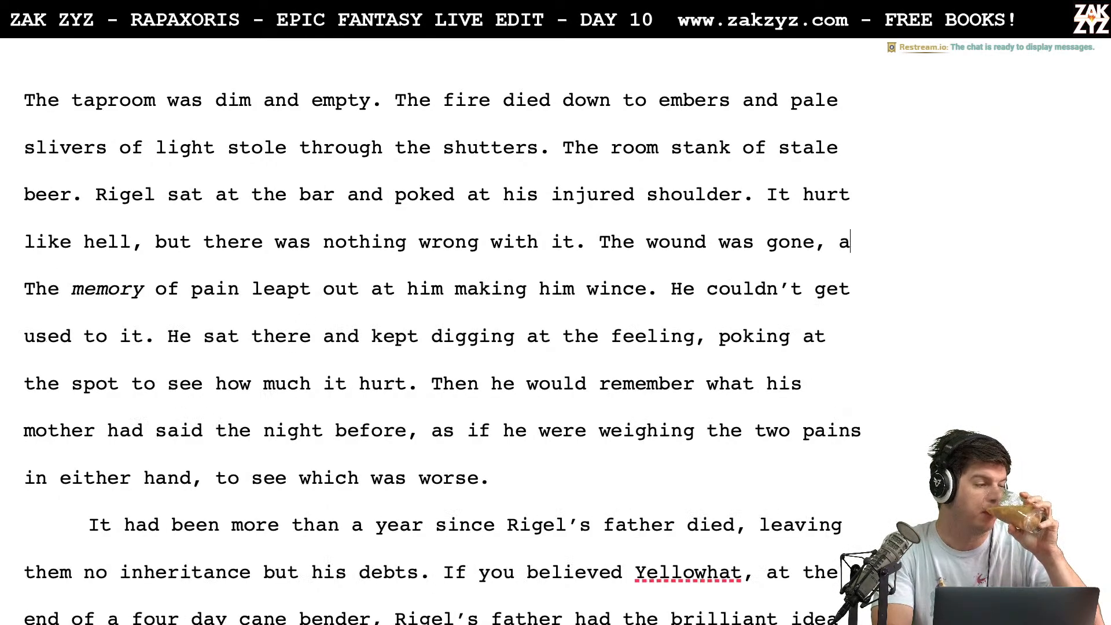
key(BackSpace)
key(BackSpace)
key(BackSpace)
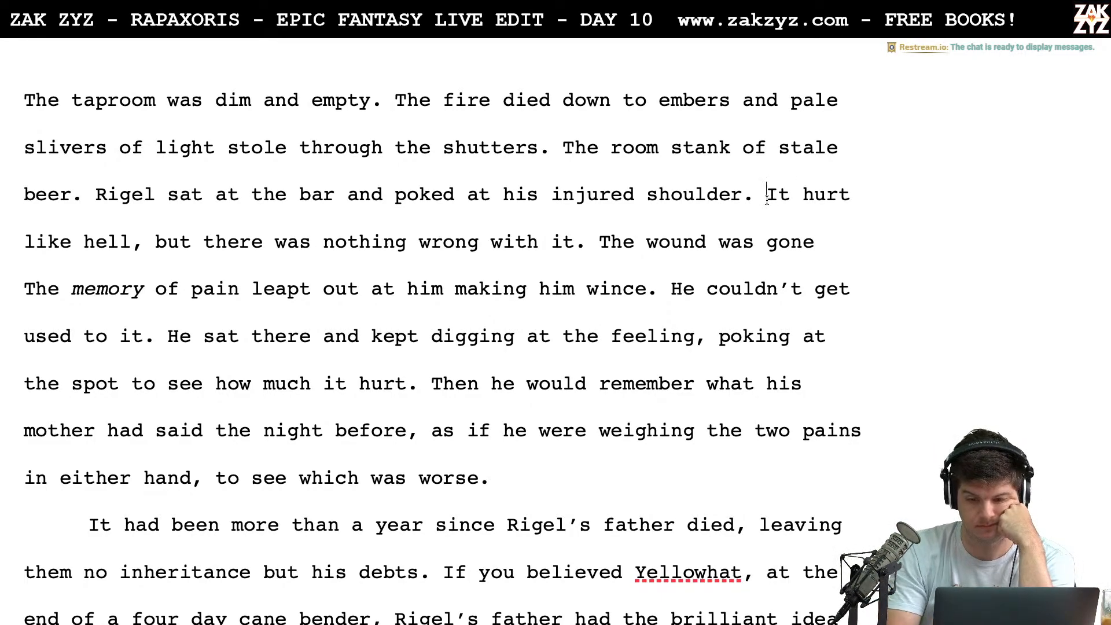
Move "It hurt like hell" down below blank lines and write "The silver scar was strange" after "injured shoulder."
key(Return)
key(Return)
key(Return)
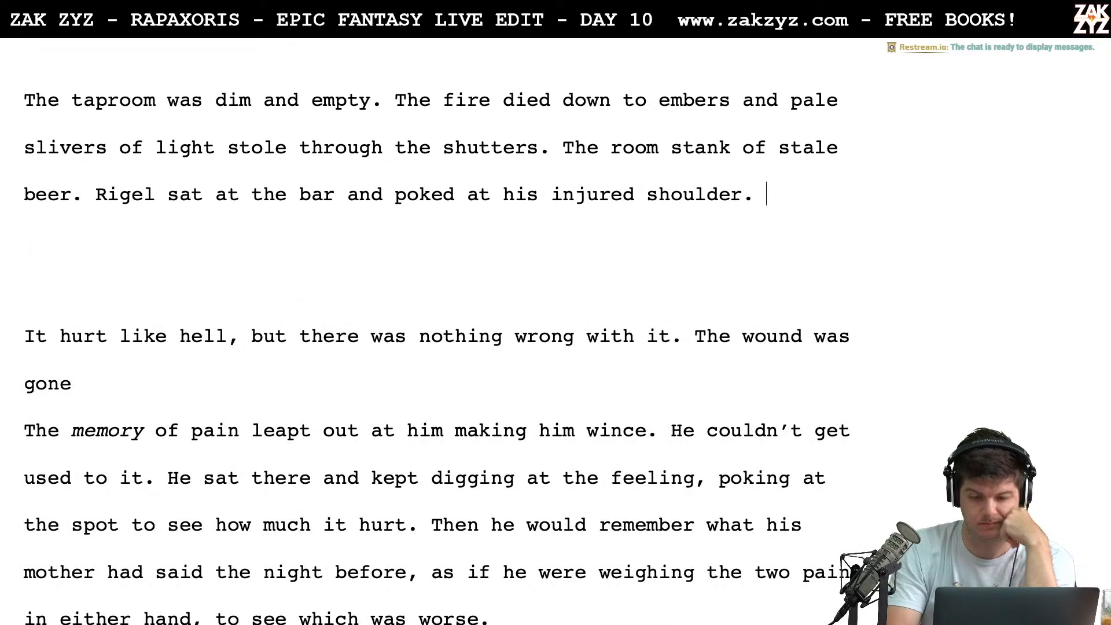
text(The silvery)
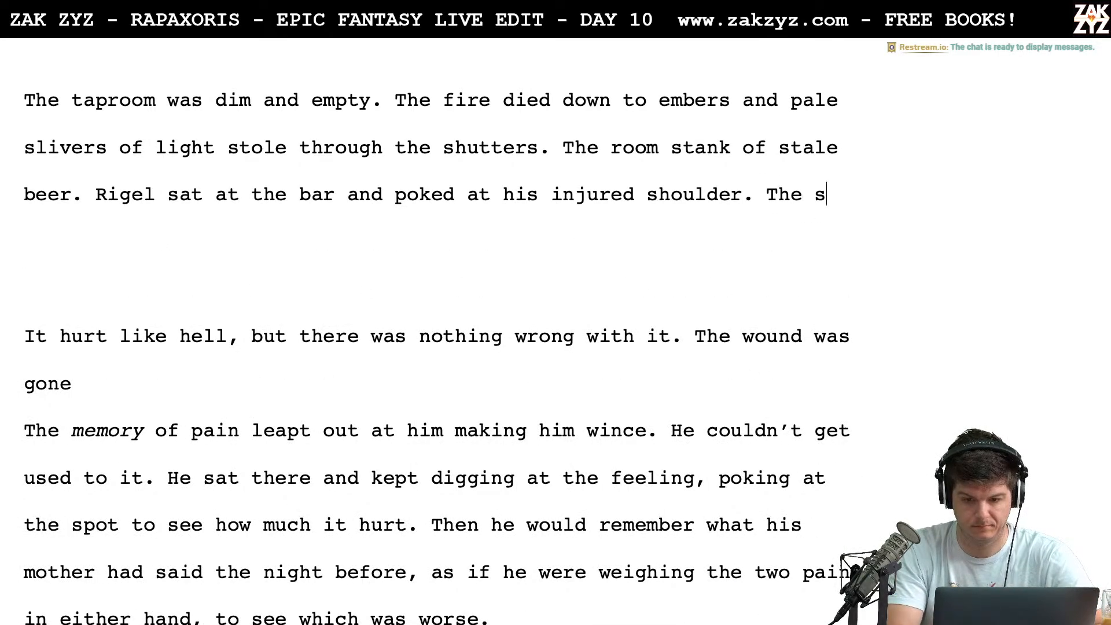
key(BackSpace)
key(BackSpace)
text(scar)
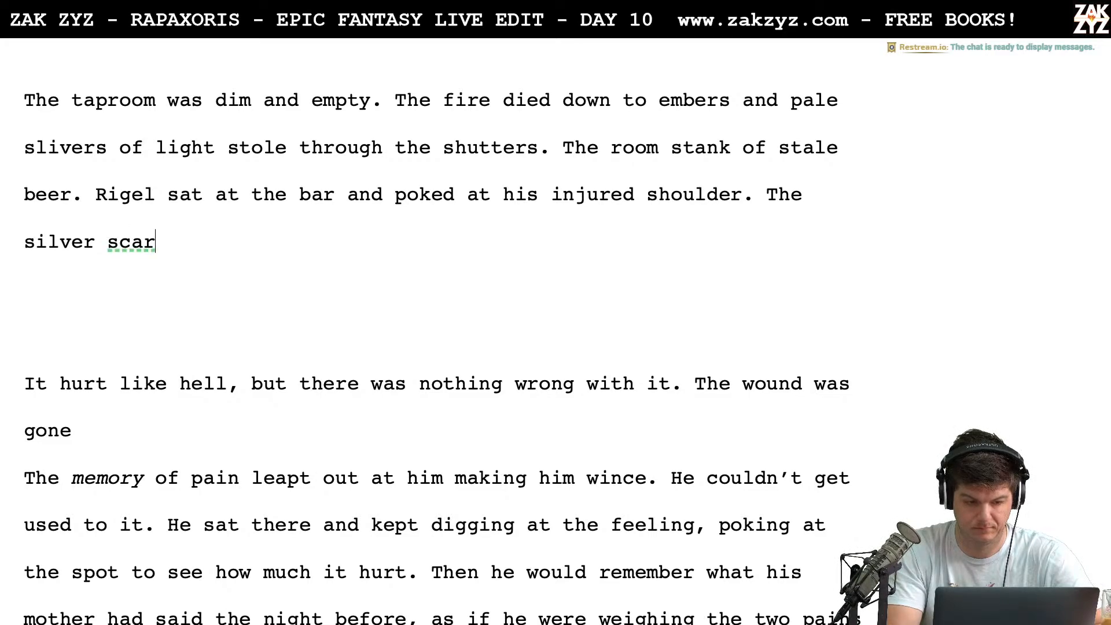
text( was strange)
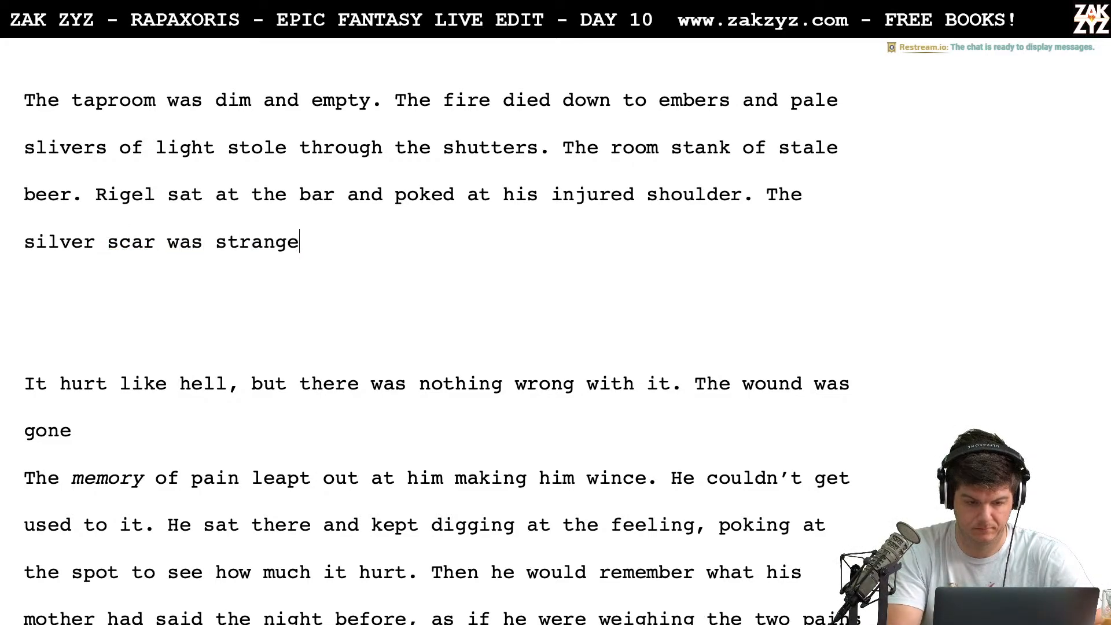
text(. There was no)
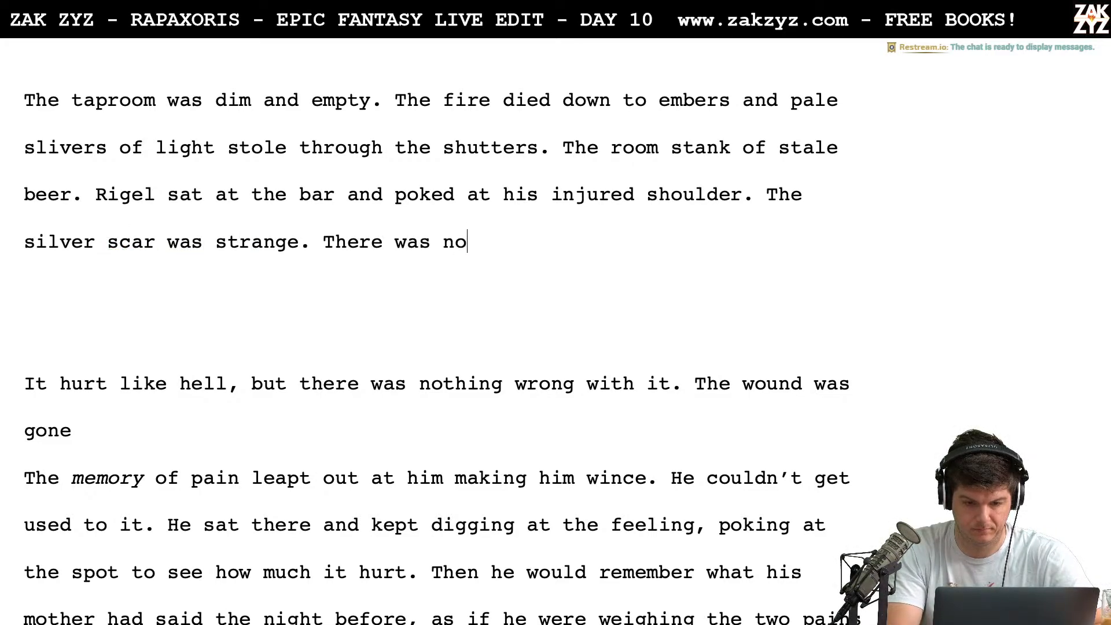
text(thing wro)
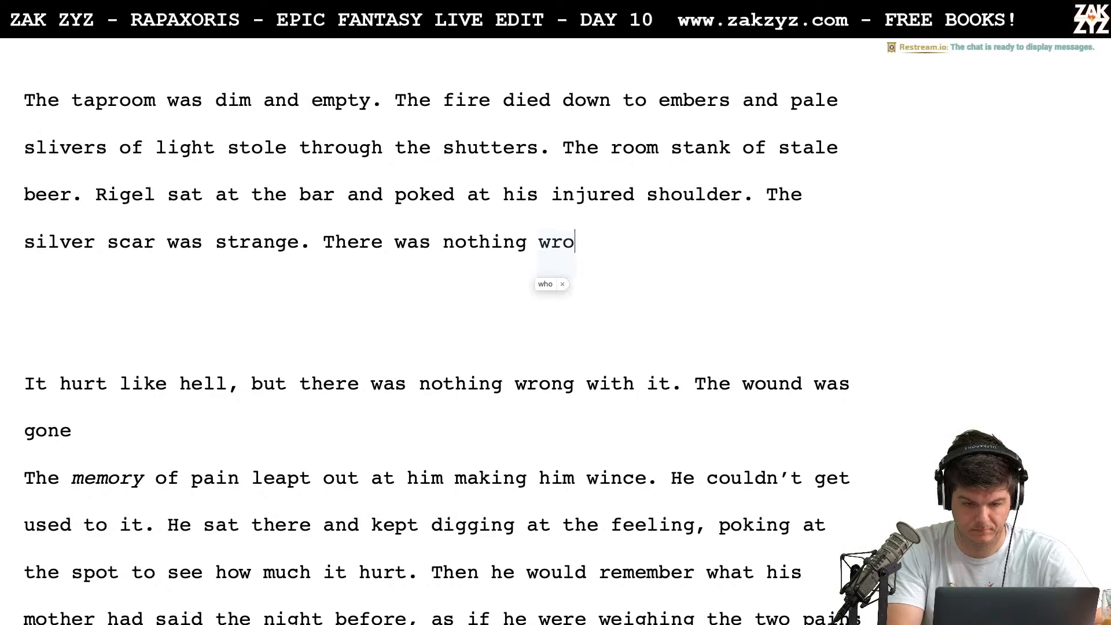
text(ng with the arm, )
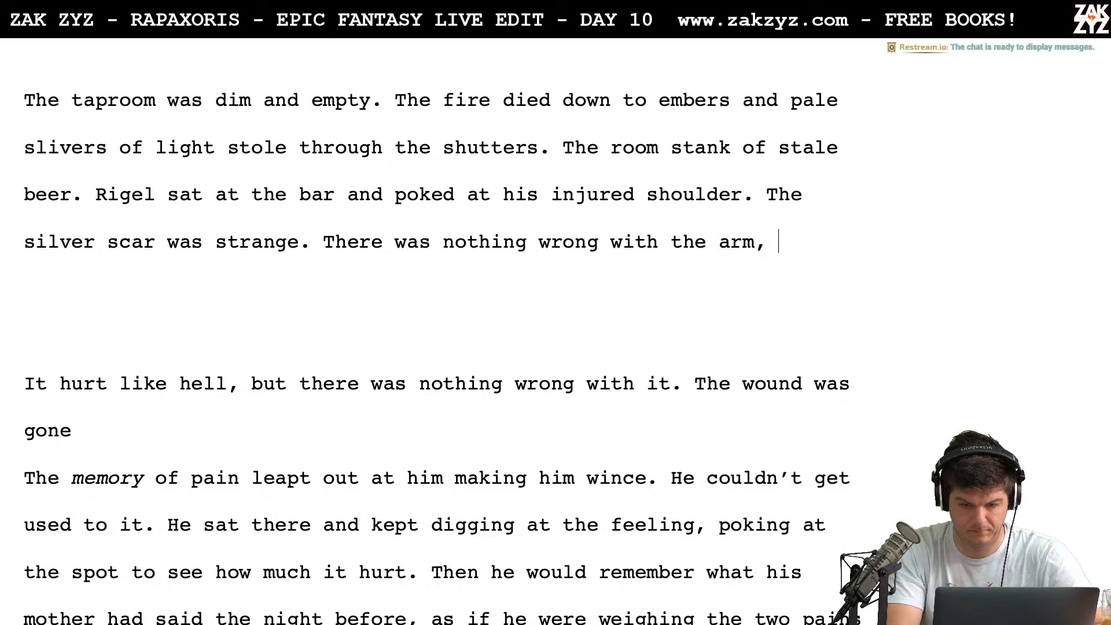
text(the wound was gone,)
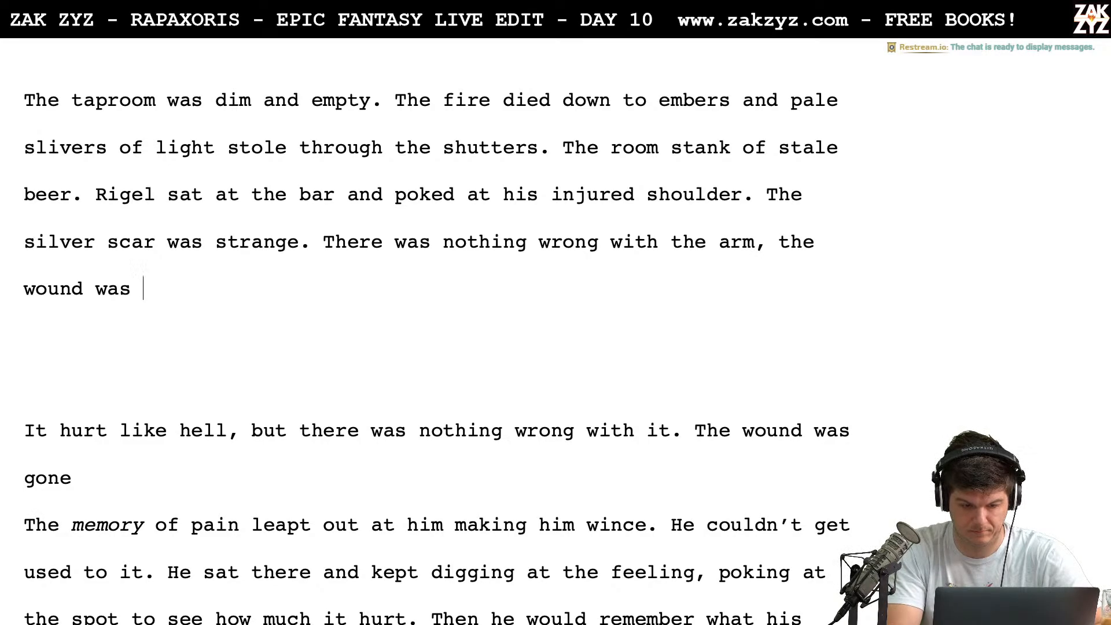
Delete the trailing "the wound was gone" back to the "t" after "There was nothing wrong with the arm,"
key(BackSpace)
key(BackSpace)
key(BackSpace)
key(BackSpace)
key(BackSpace)
key(BackSpace)
key(BackSpace)
key(BackSpace)
key(BackSpace)
key(BackSpace)
key(BackSpace)
key(BackSpace)
key(BackSpace)
key(BackSpace)
key(BackSpace)
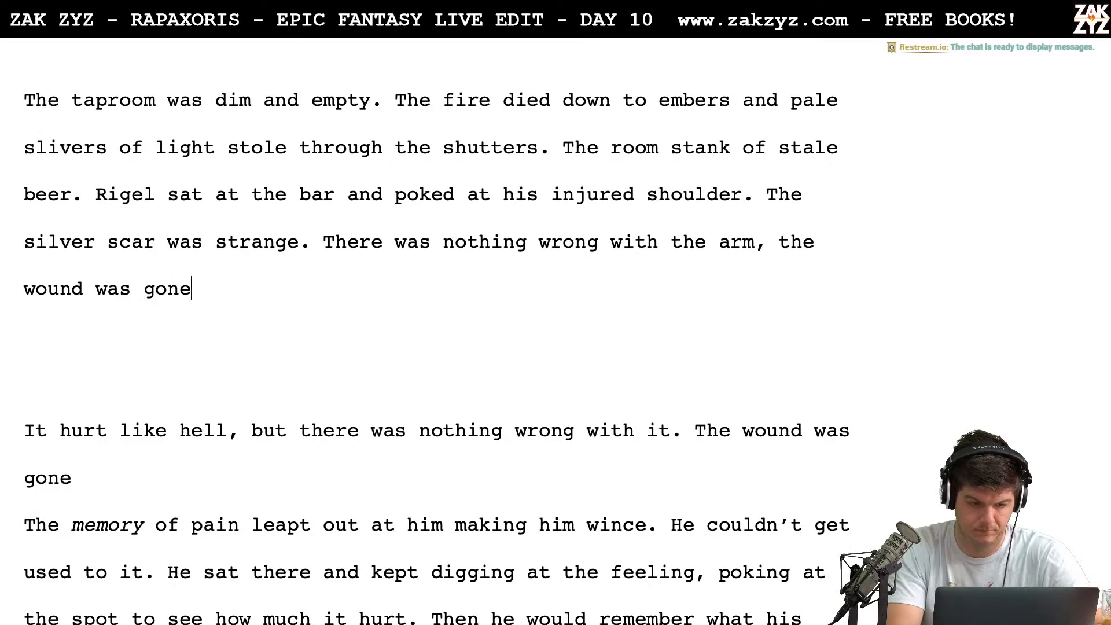
key(BackSpace)
key(BackSpace)
key(BackSpace)
key(BackSpace)
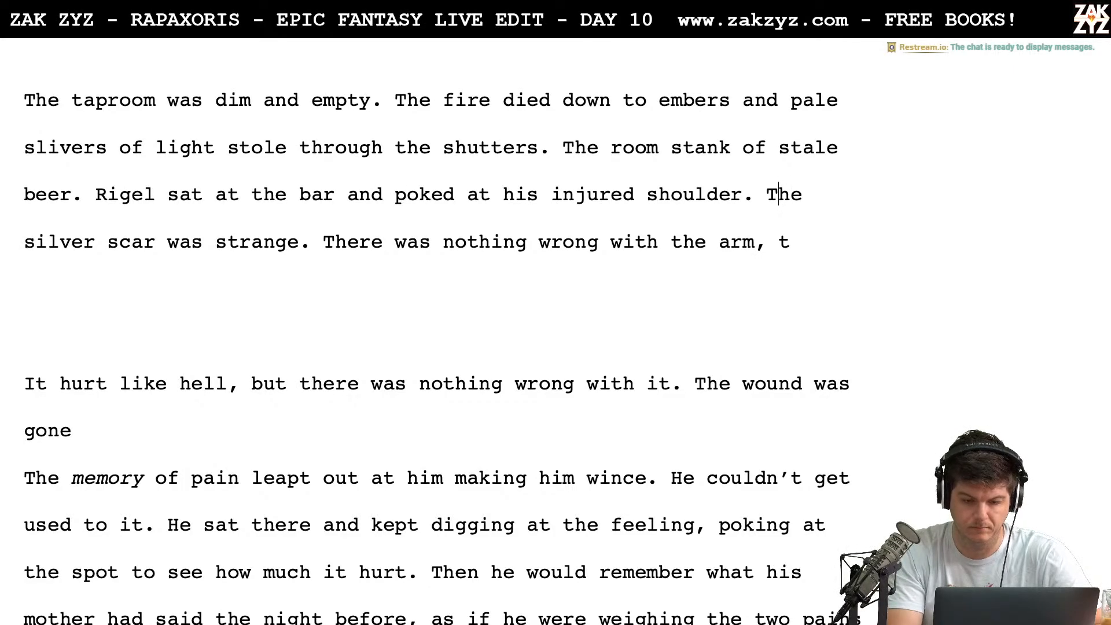
Push the silver scar sentence below a blank line and write "He'd never been dusted before, and the" after "injured shoulder."
click(769, 194)
key(Return)
key(Return)
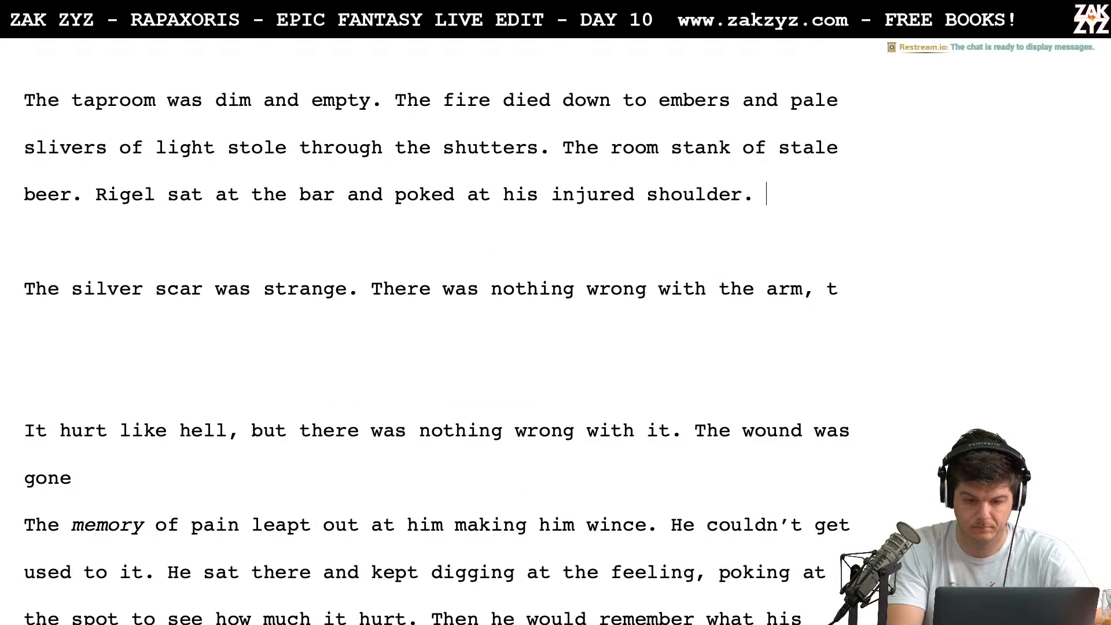
text(He'd never be)
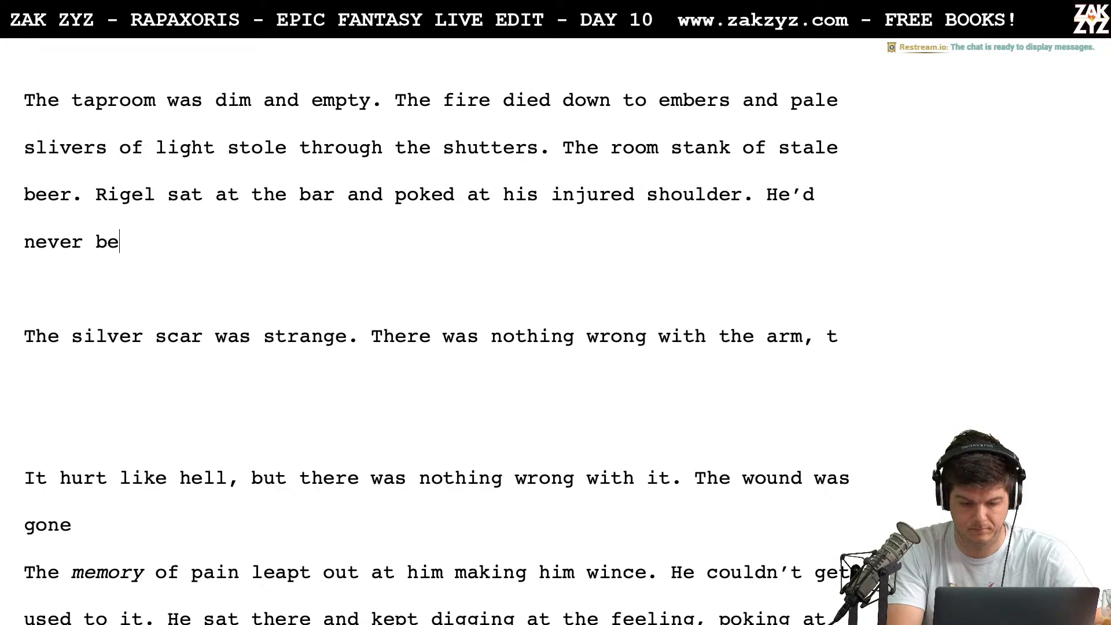
text(en dusted befor)
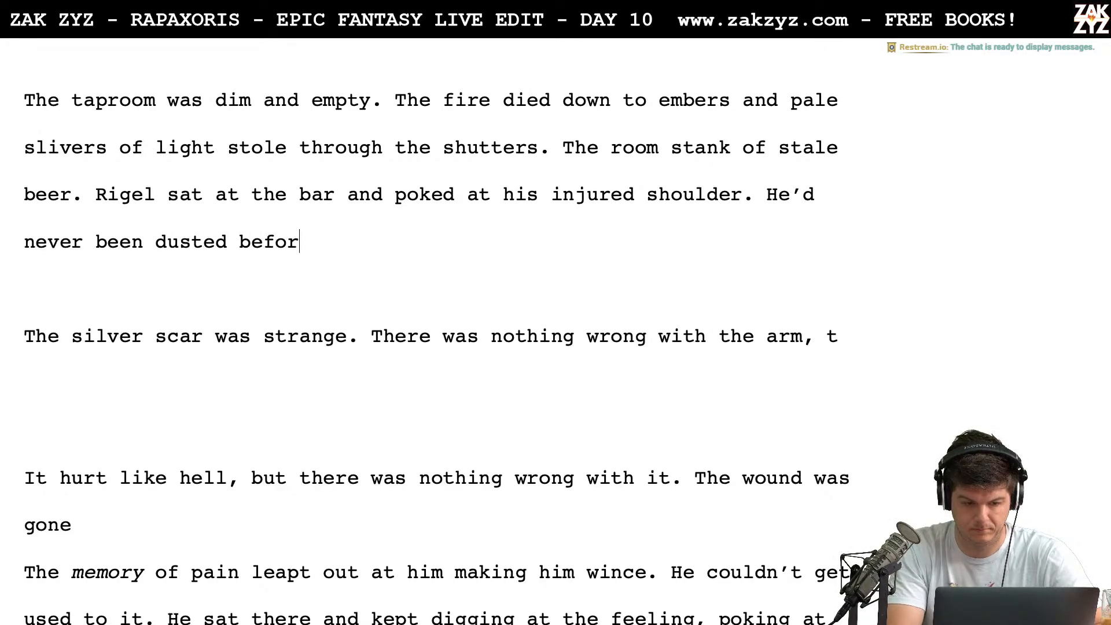
text(e, and the)
Delete the new sentence back to "He'd neve" and rewrite it as "He'd never been dusted before."
key(BackSpace)
key(BackSpace)
key(BackSpace)
key(BackSpace)
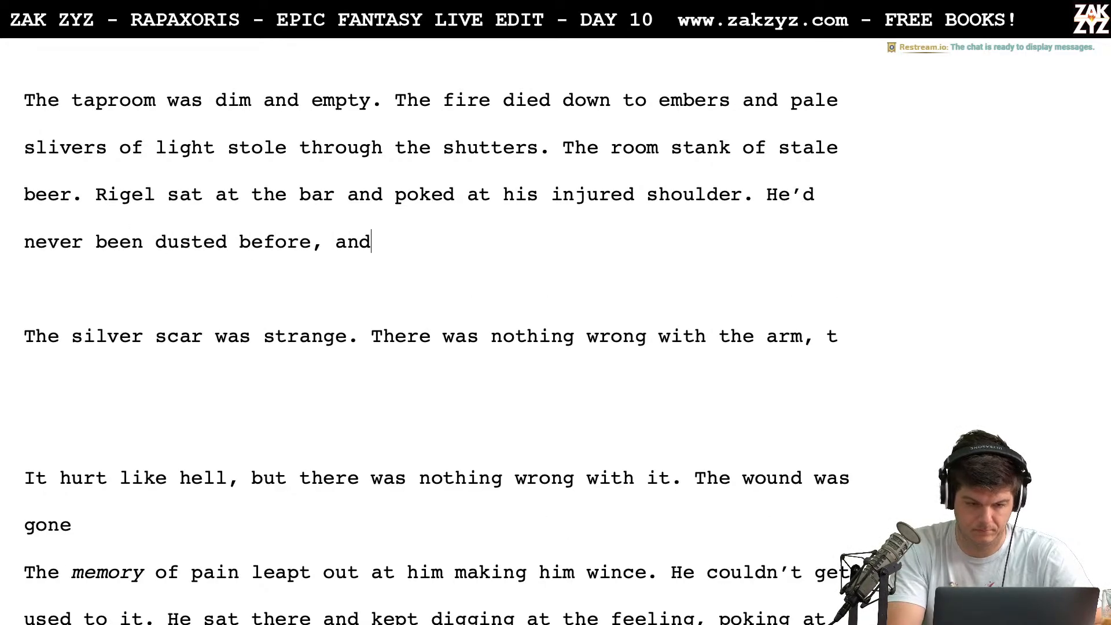
key(BackSpace)
key(BackSpace)
key(BackSpace)
key(BackSpace)
key(BackSpace)
text(,)
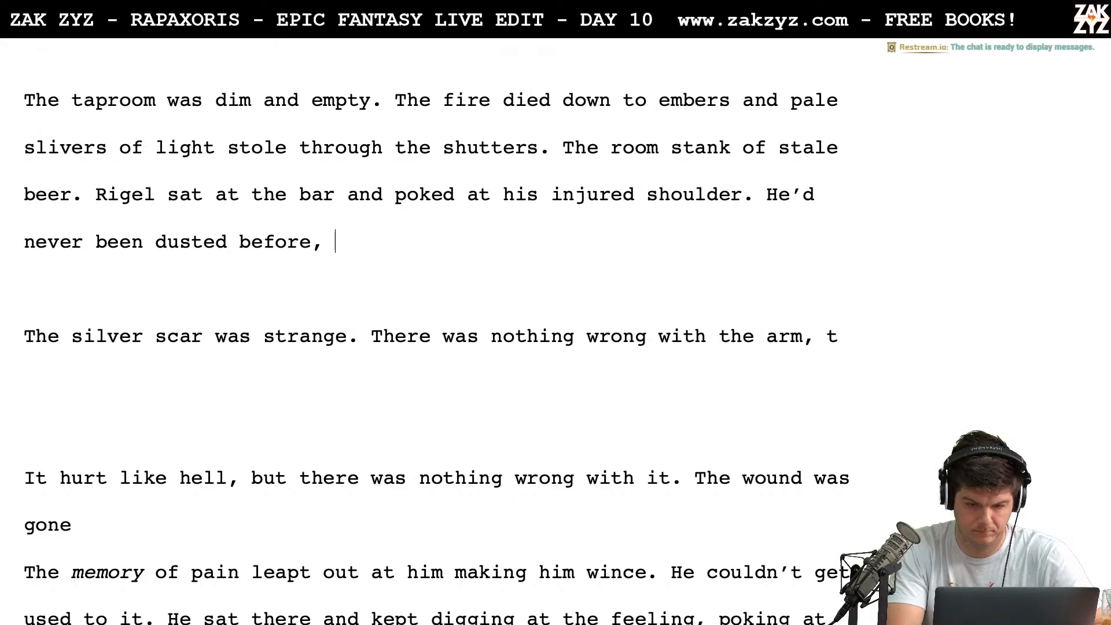
key(BackSpace)
key(BackSpace)
key(BackSpace)
key(BackSpace)
key(BackSpace)
key(BackSpace)
key(BackSpace)
key(BackSpace)
key(BackSpace)
key(BackSpace)
key(BackSpace)
key(BackSpace)
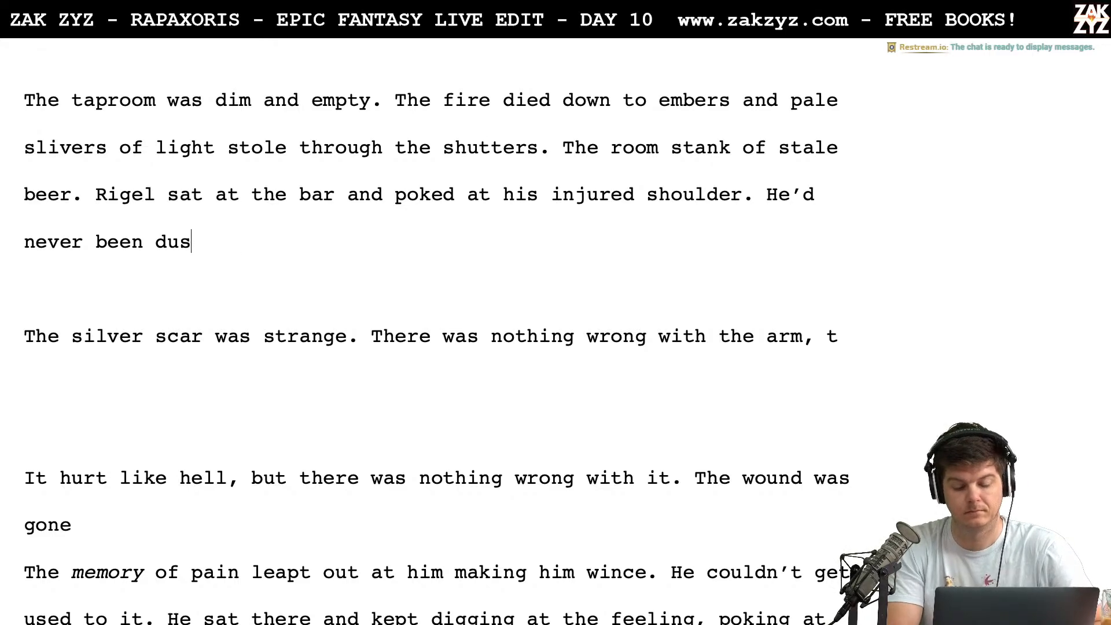
key(BackSpace)
key(BackSpace)
key(BackSpace)
key(BackSpace)
key(BackSpace)
key(BackSpace)
key(BackSpace)
key(BackSpace)
key(BackSpace)
key(BackSpace)
key(BackSpace)
text(e)
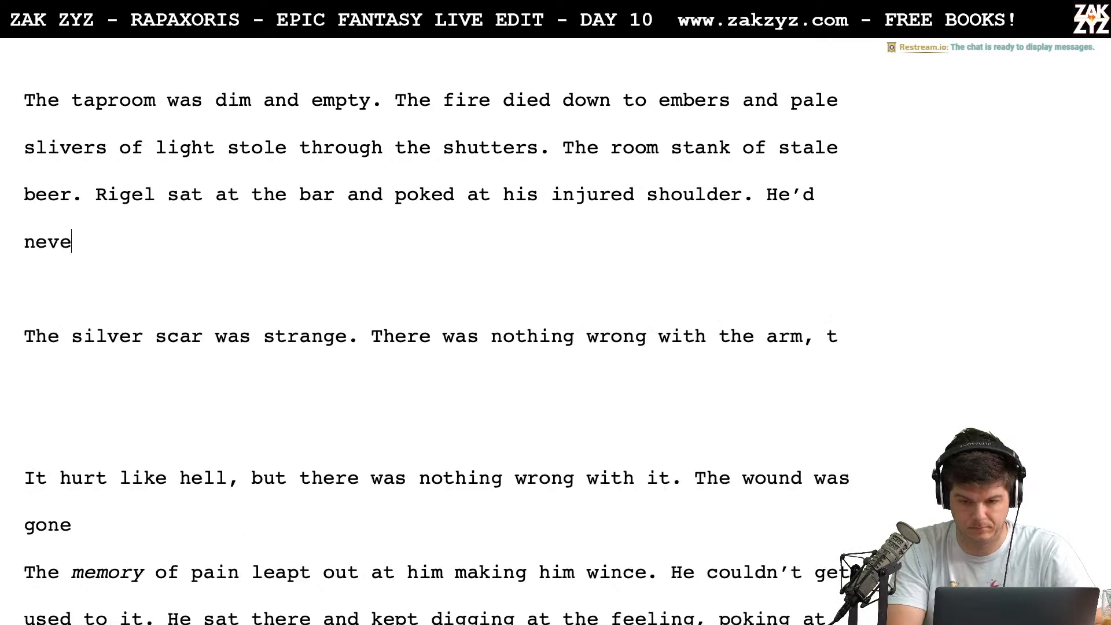
text(r been duste)
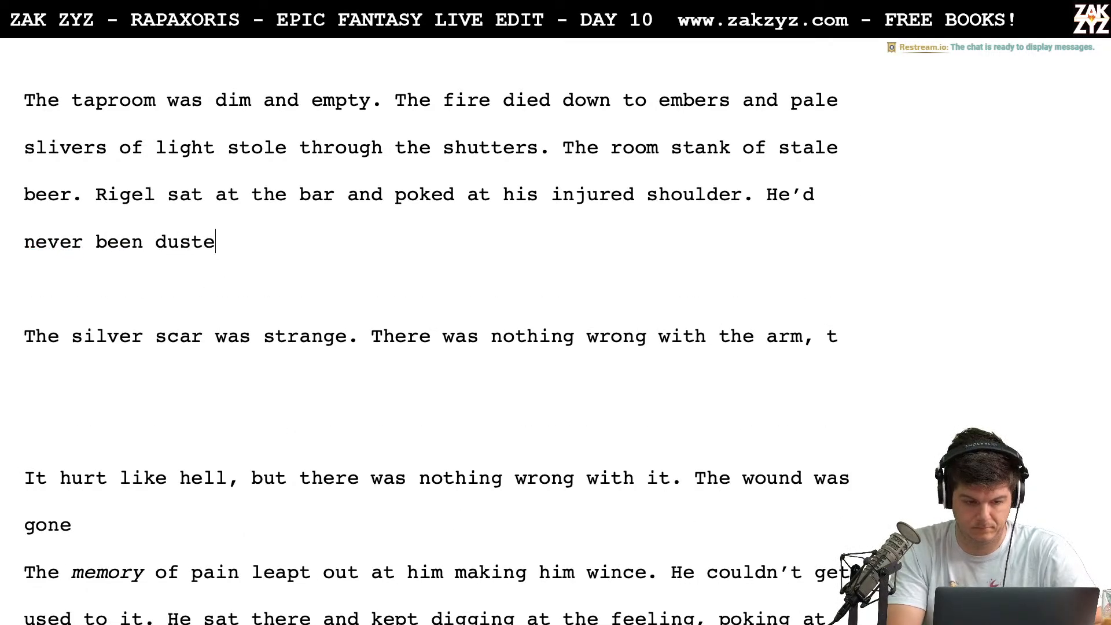
text(d before. TH)
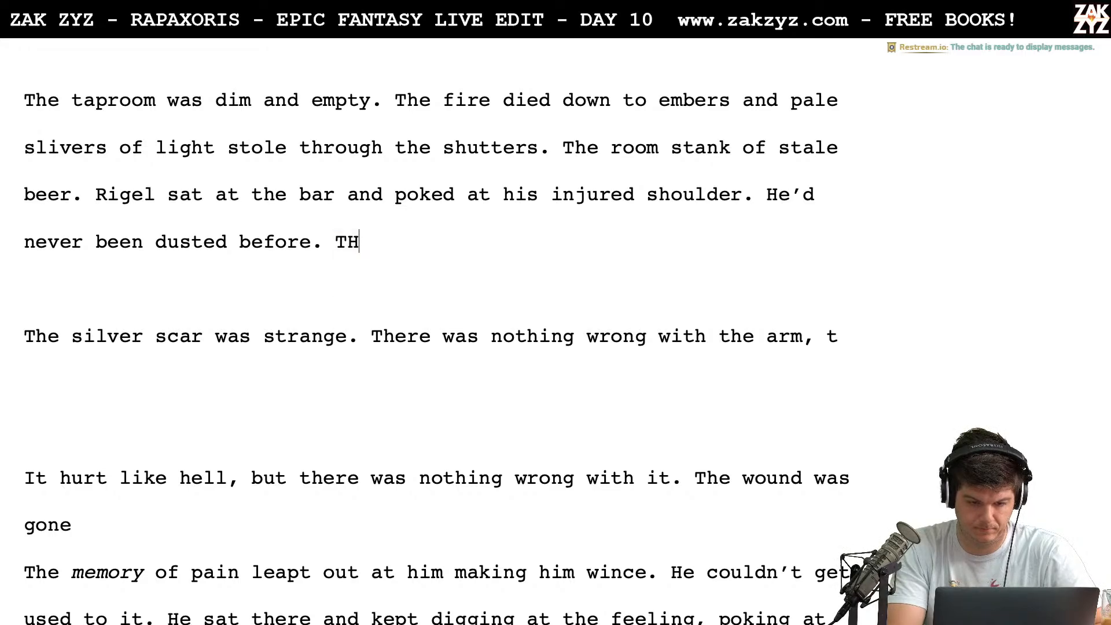
Continue the paragraph with "The wound was gone, left behind was a strange, silvery scar and the memory of pain."
key(BackSpace)
text(he )
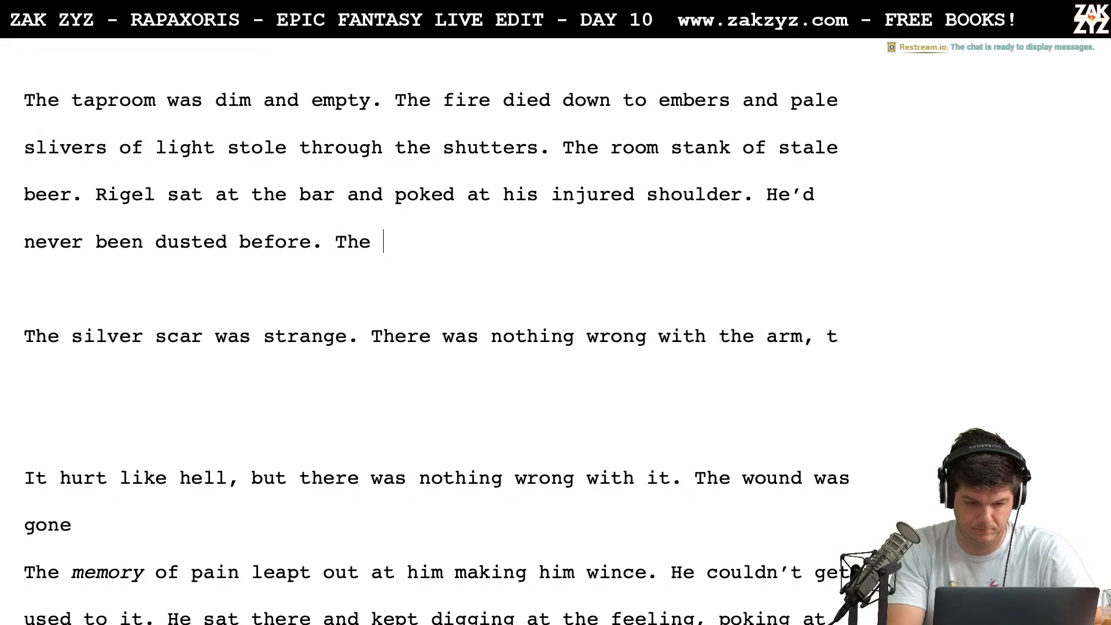
text(wound was gone, )
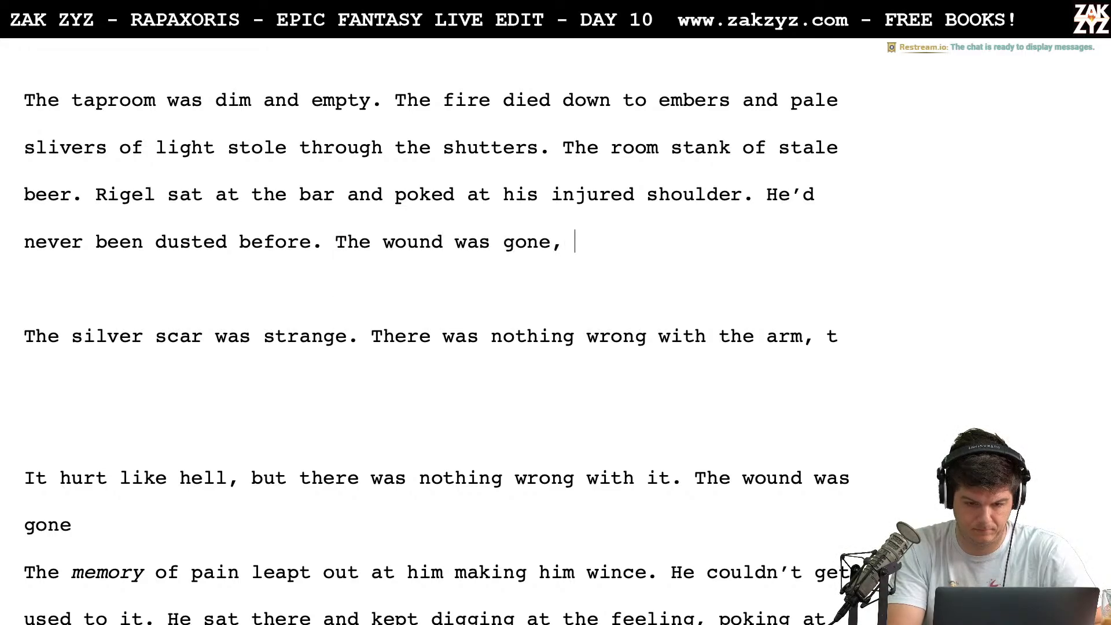
text(lef)
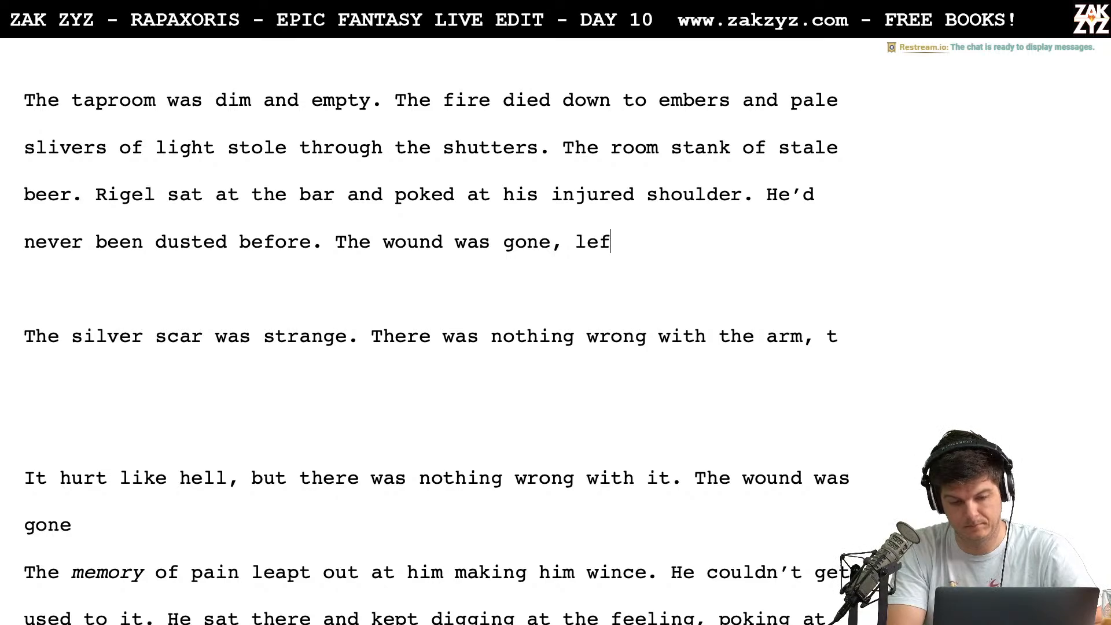
text(t behind was a str)
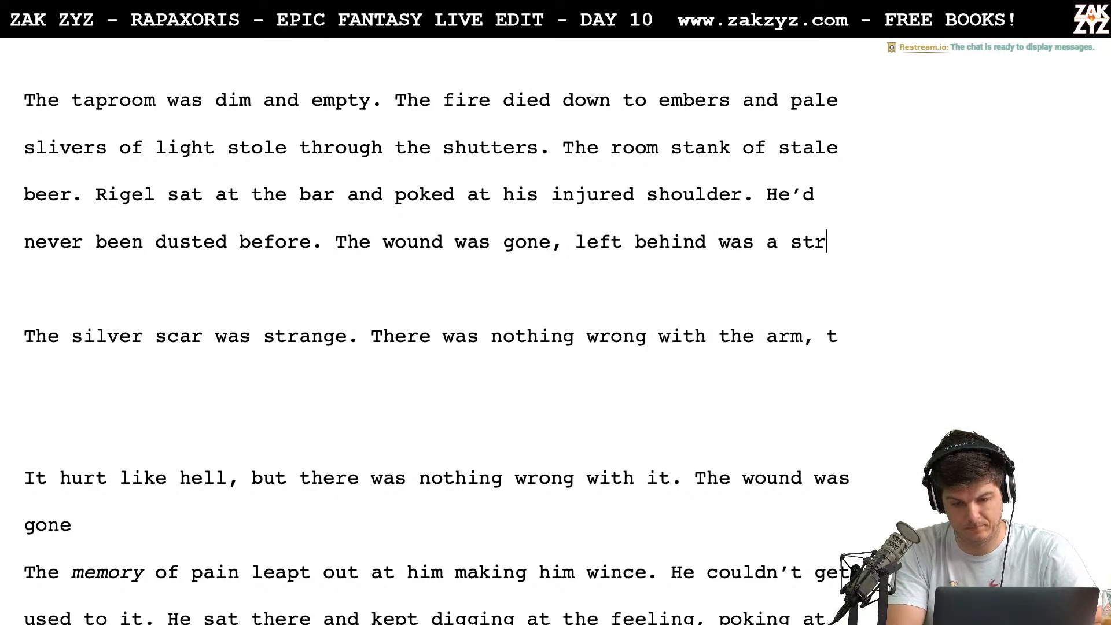
text(ange, silvery s)
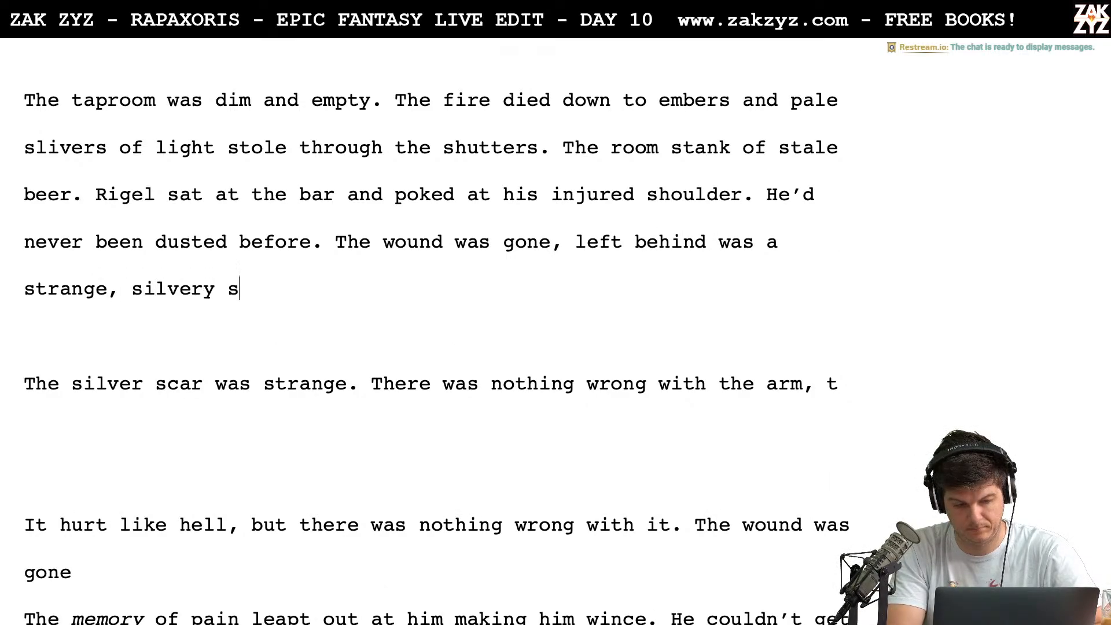
text(car and the)
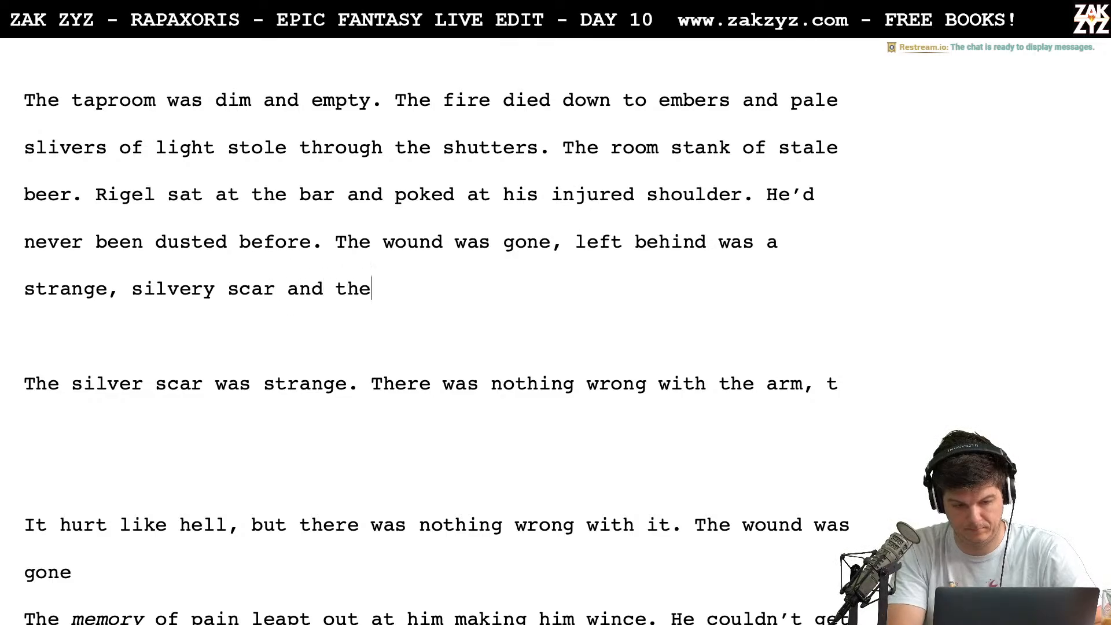
text( memory of pain.)
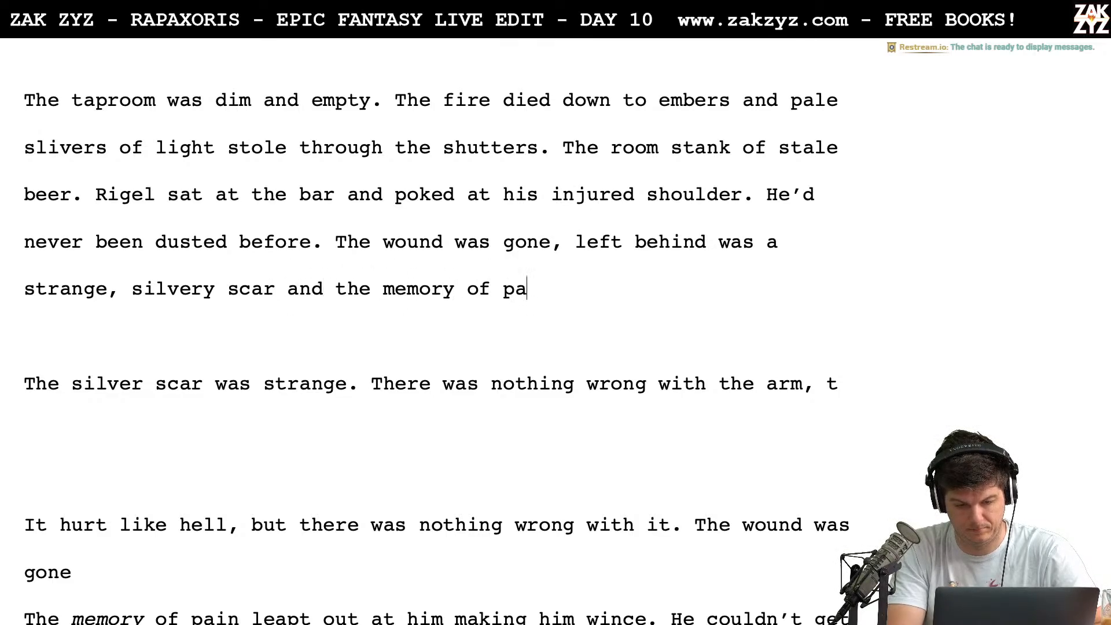
Delete the old text from "The silver scar was strange" through "making him wince." and leave a blank line before "He couldn't get used to it."
key(shift+Down)
key(shift+Down)
key(shift+Down)
key(shift+Down)
key(shift+Down)
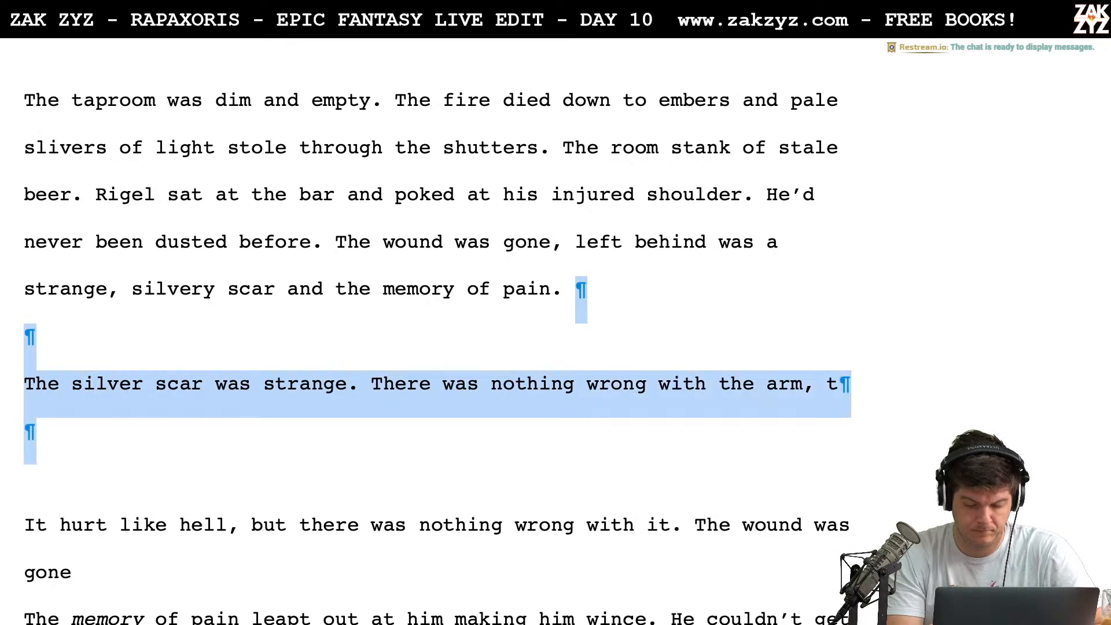
key(shift+Right)
key(shift+Right)
key(shift+Right)
key(shift+Right)
key(shift+Right)
key(shift+Right)
key(shift+Right)
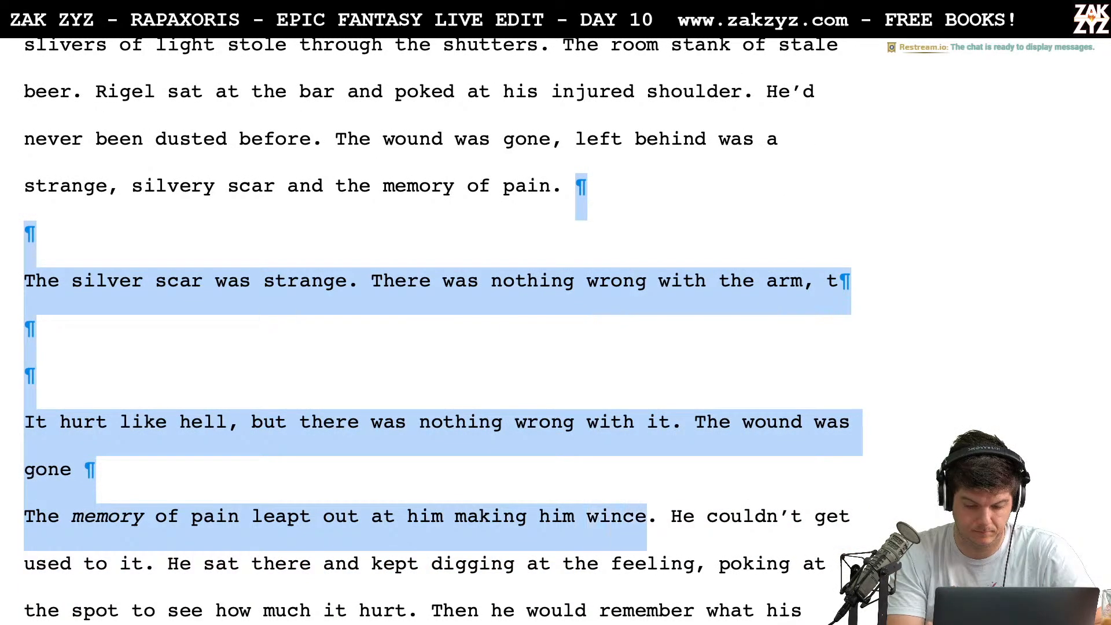
key(BackSpace)
key(Return)
key(Return)
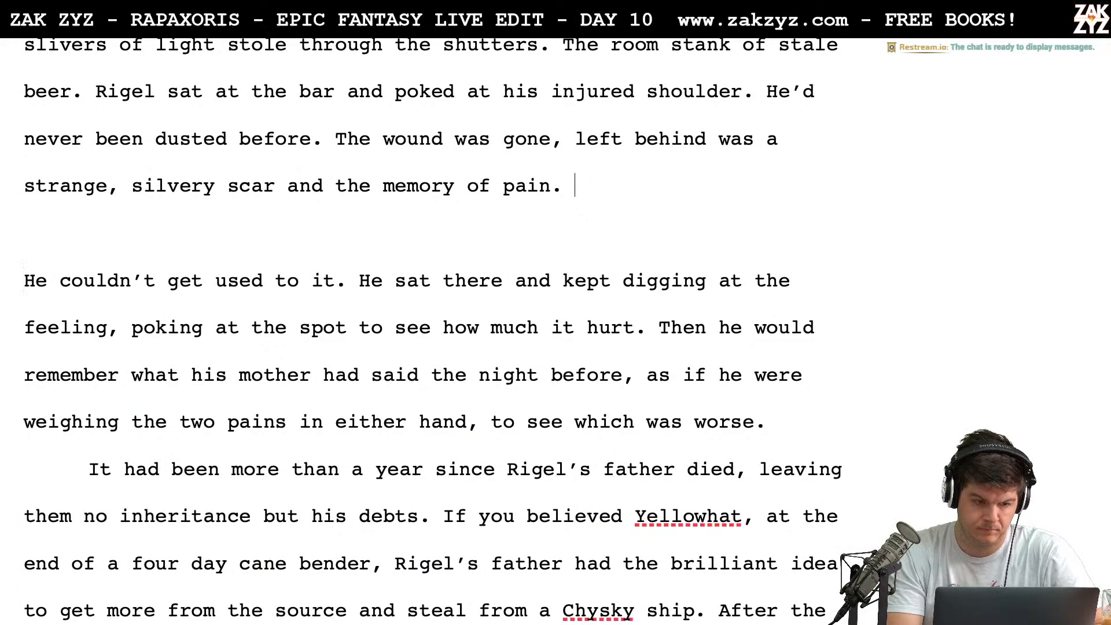
Separate the sentence starting "The wound was gone" from "He'd never been dusted before." with a blank line
click(336, 139)
key(Return)
key(Return)
key(Left)
key(Left)
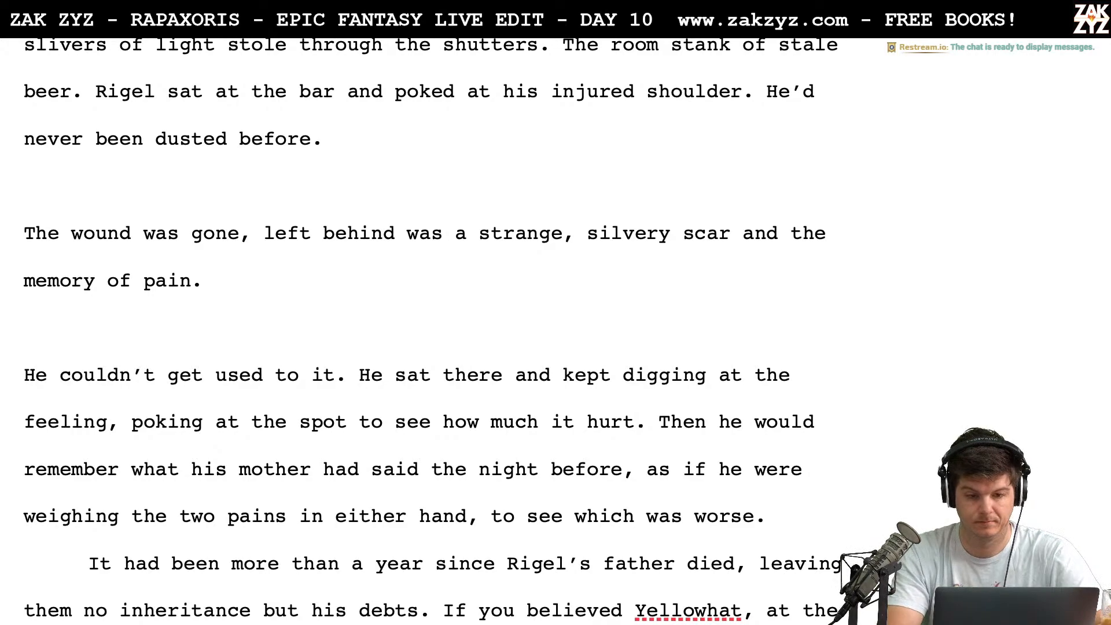
key(ctrl+Home)
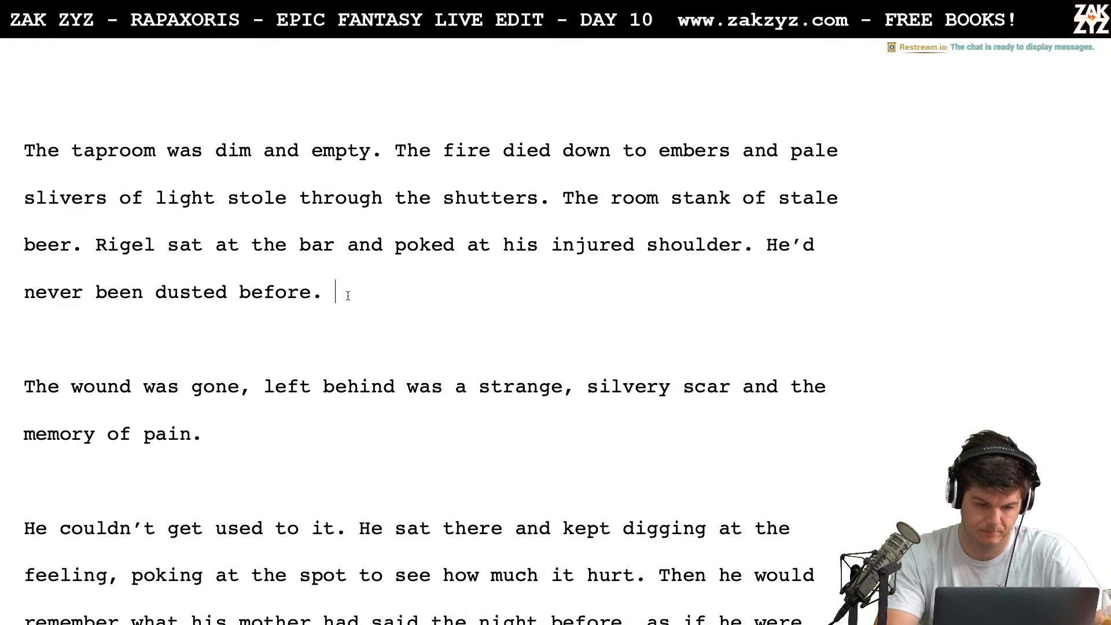
Write "The wound was closed," after "He'd never been dusted before."
text(The wound w)
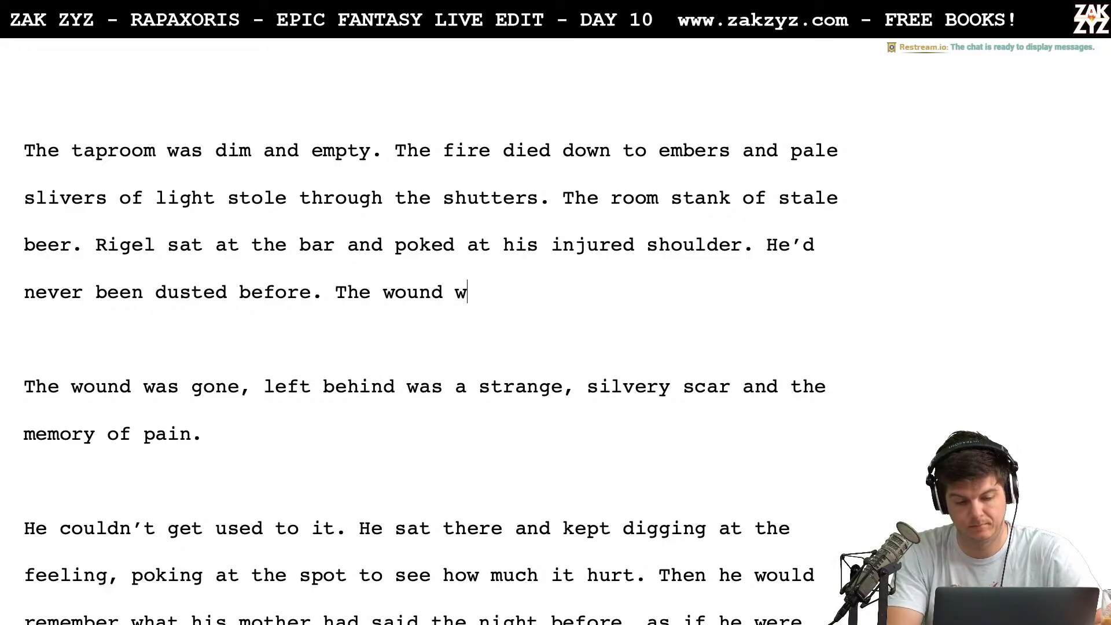
key(BackSpace)
text(w)
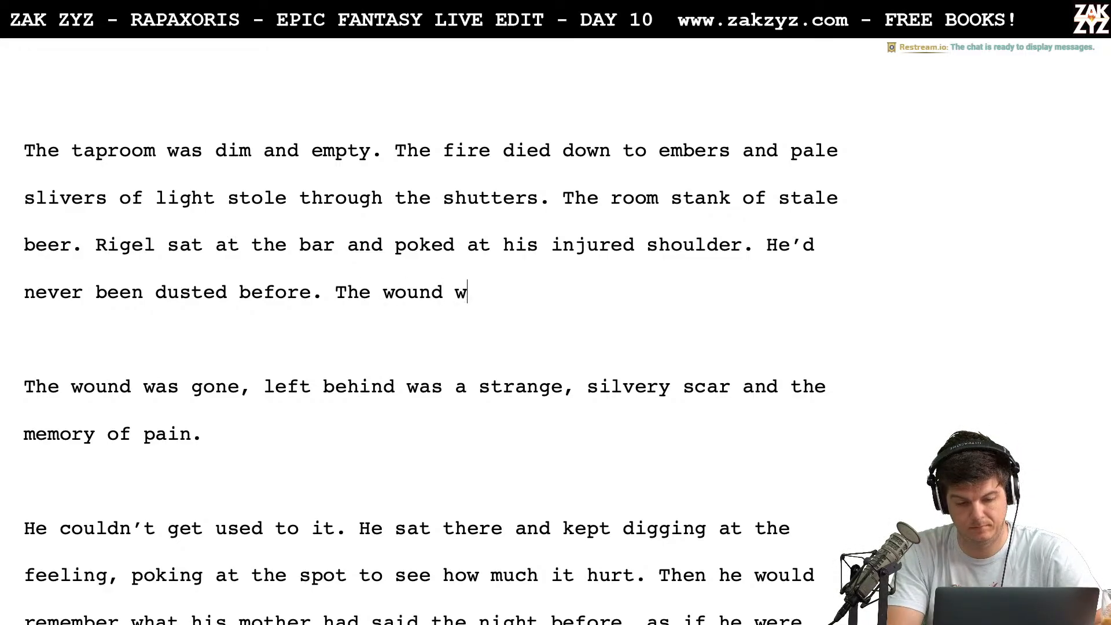
text(as closed, b)
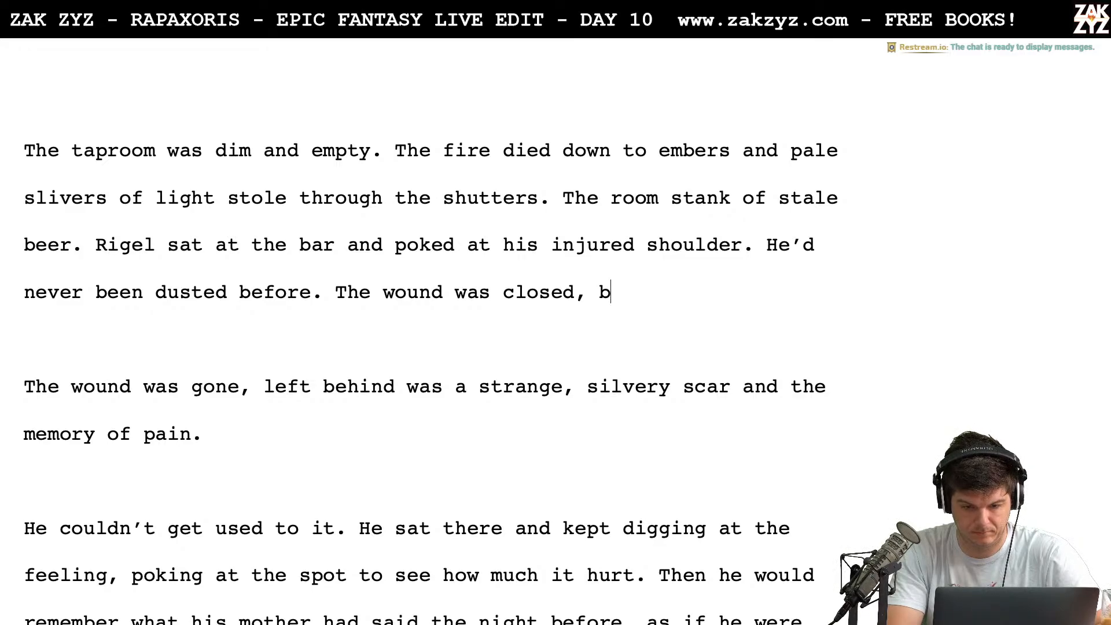
key(BackSpace)
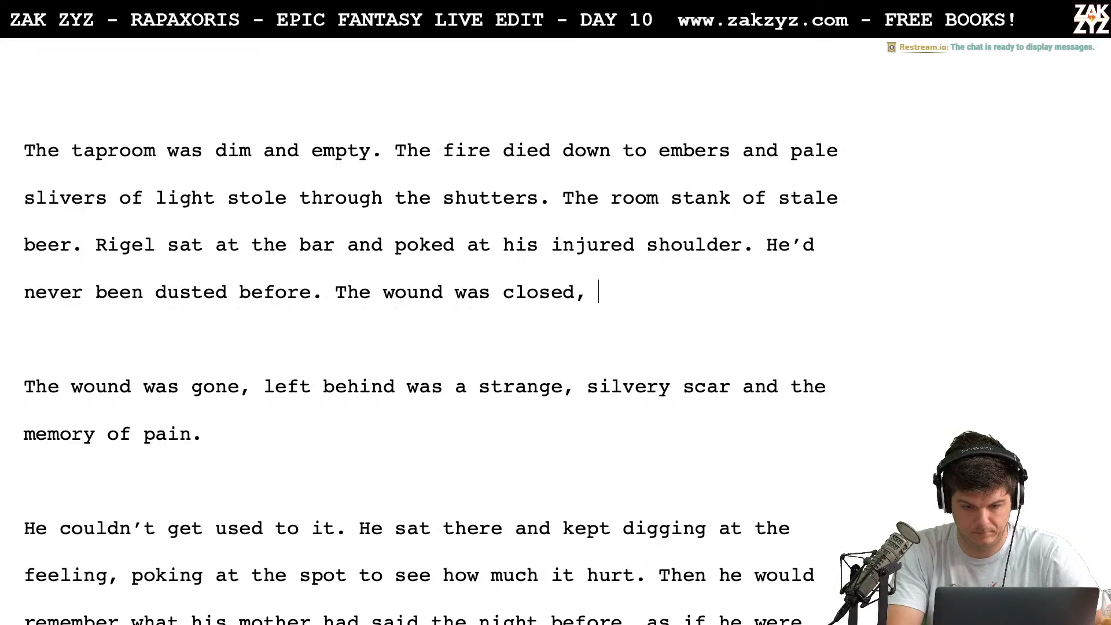
Try "there" as a continuation, then delete everything back to "He'd never been dusted before."
text(there)
key(BackSpace)
key(BackSpace)
key(BackSpace)
key(BackSpace)
key(BackSpace)
key(BackSpace)
key(BackSpace)
key(BackSpace)
key(BackSpace)
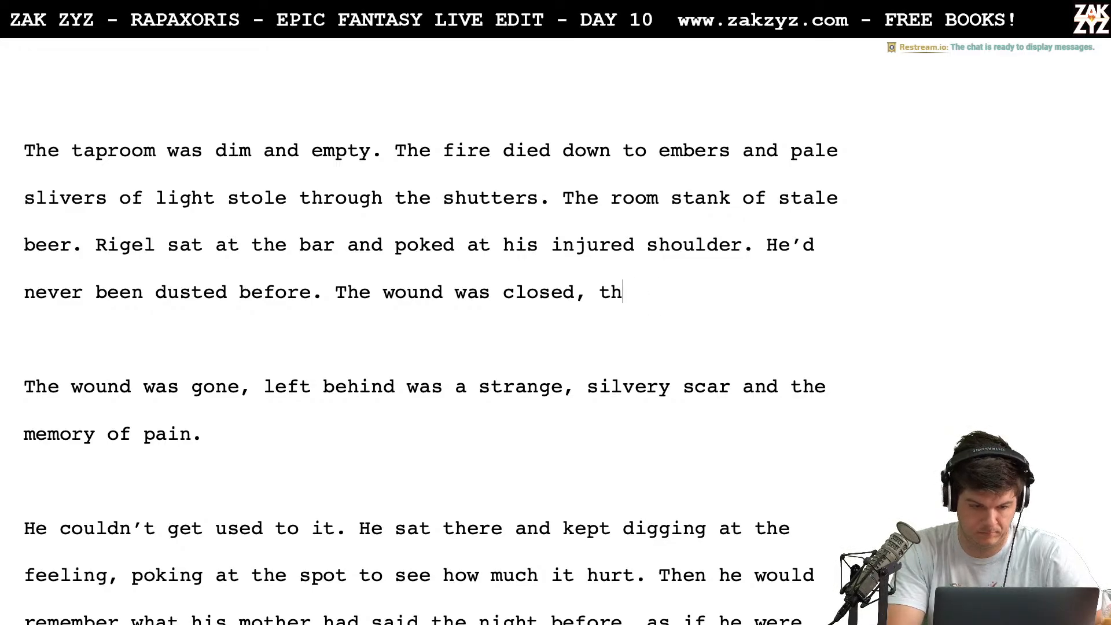
key(BackSpace)
key(BackSpace)
key(BackSpace)
key(BackSpace)
key(BackSpace)
key(BackSpace)
key(BackSpace)
key(BackSpace)
key(BackSpace)
key(BackSpace)
key(BackSpace)
key(BackSpace)
key(BackSpace)
key(BackSpace)
key(BackSpace)
key(BackSpace)
key(BackSpace)
key(BackSpace)
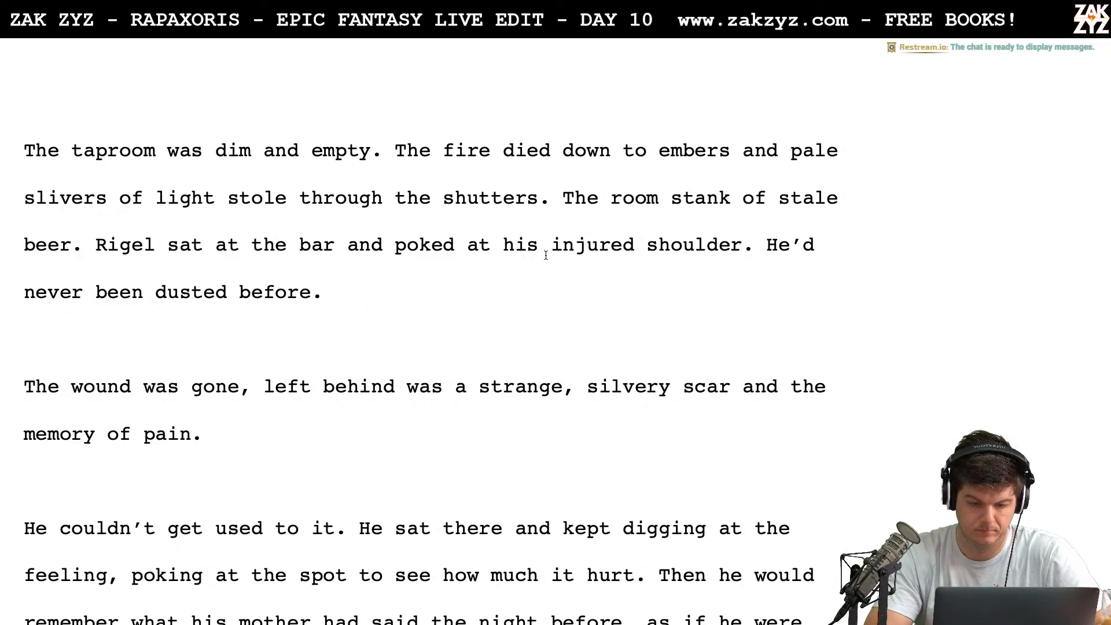
Delete the word "injured" before "shoulder" in the sentence about Rigel at the bar
key(shift+Right)
key(shift+Right)
key(shift+Right)
key(shift+Right)
key(shift+Right)
key(shift+Right)
key(shift+Right)
key(shift+Right)
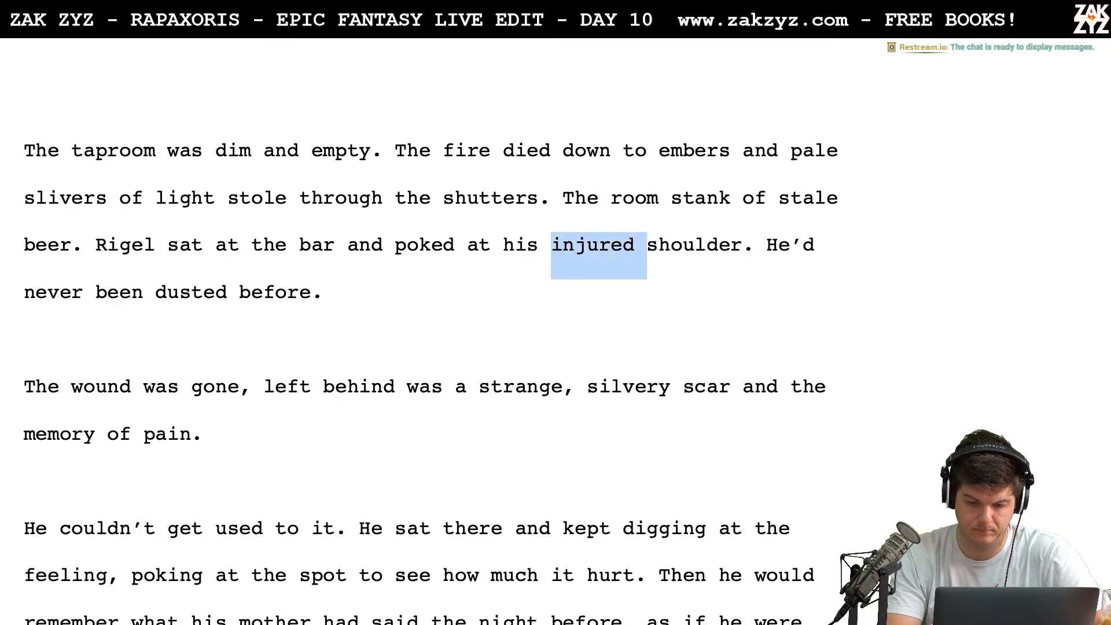
key(shift+Left)
key(BackSpace)
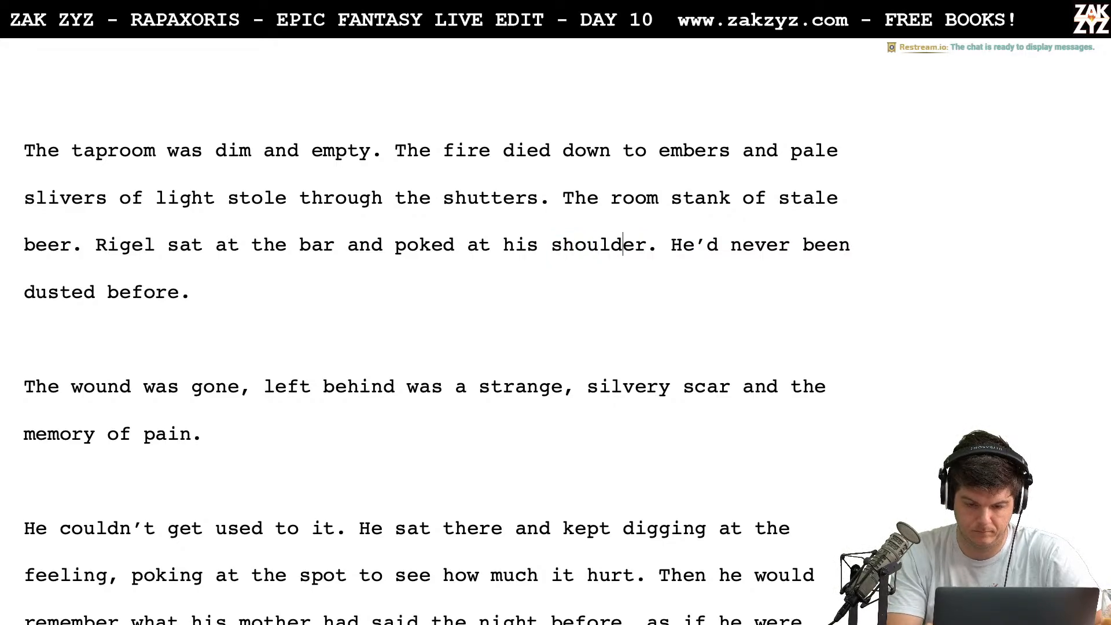
Push "He'd never been dusted before." below a blank line and write "The dust had closed the wound, and" after "his shoulder."
key(Return)
key(Return)
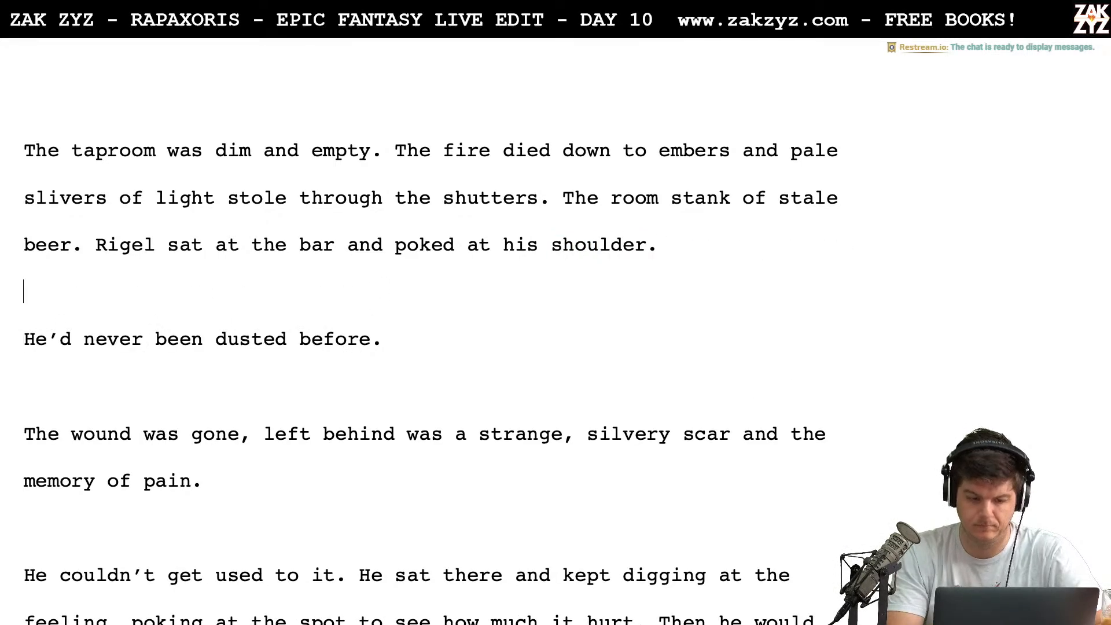
key(Left)
text(The dust )
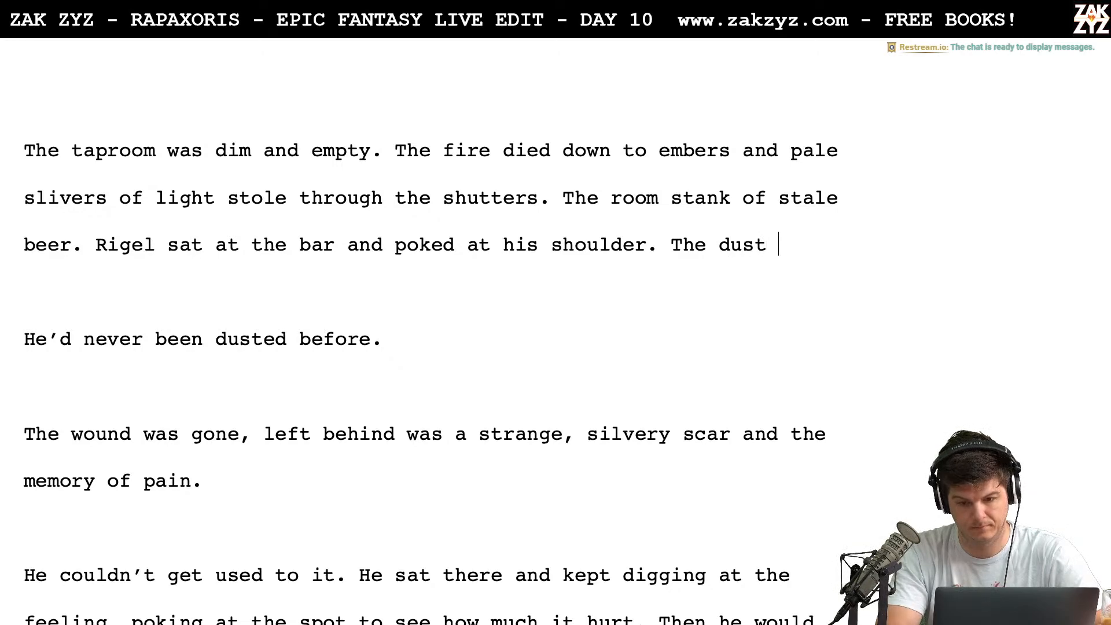
text(had closed the)
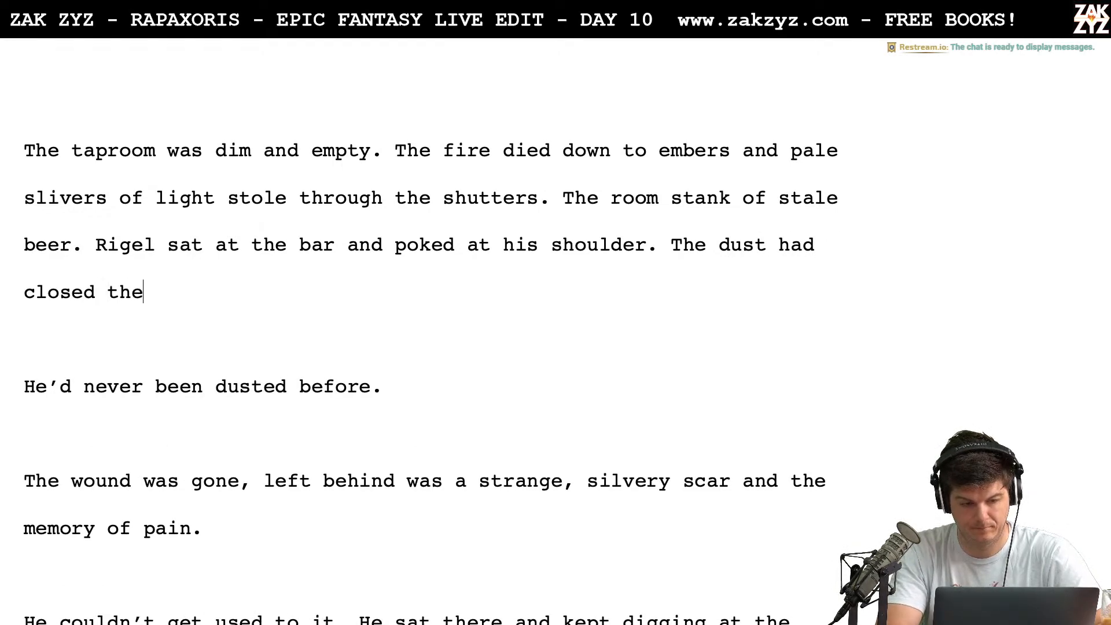
text( wound, and)
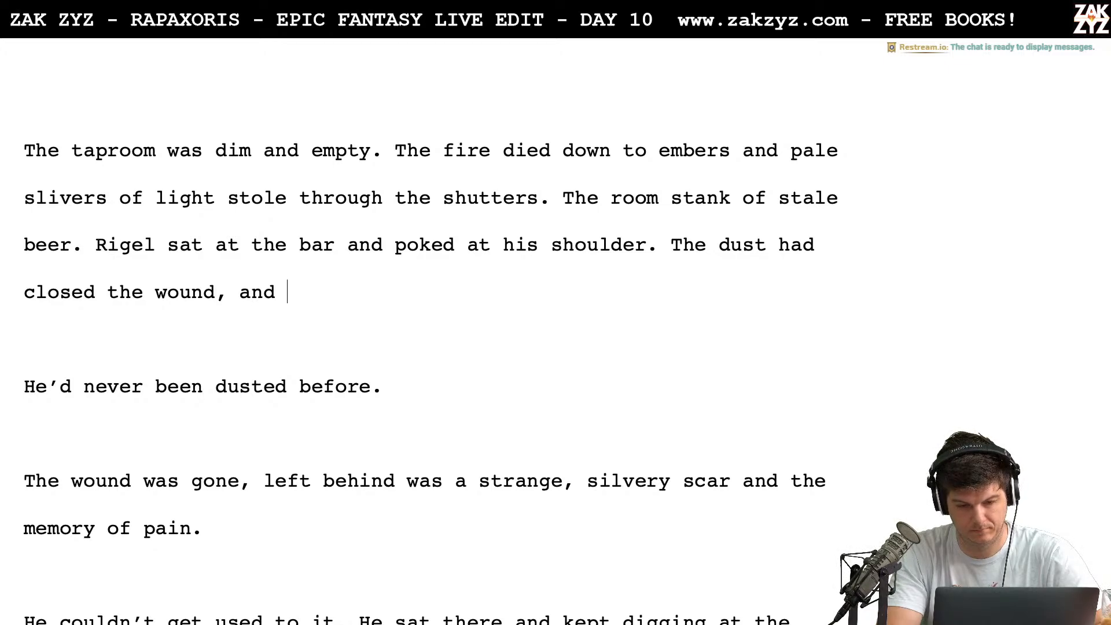
Replace "dust had closed the wound, and" with "wound was closed" after "The" in the opening paragraph's last sentence
key(BackSpace)
key(BackSpace)
key(BackSpace)
key(BackSpace)
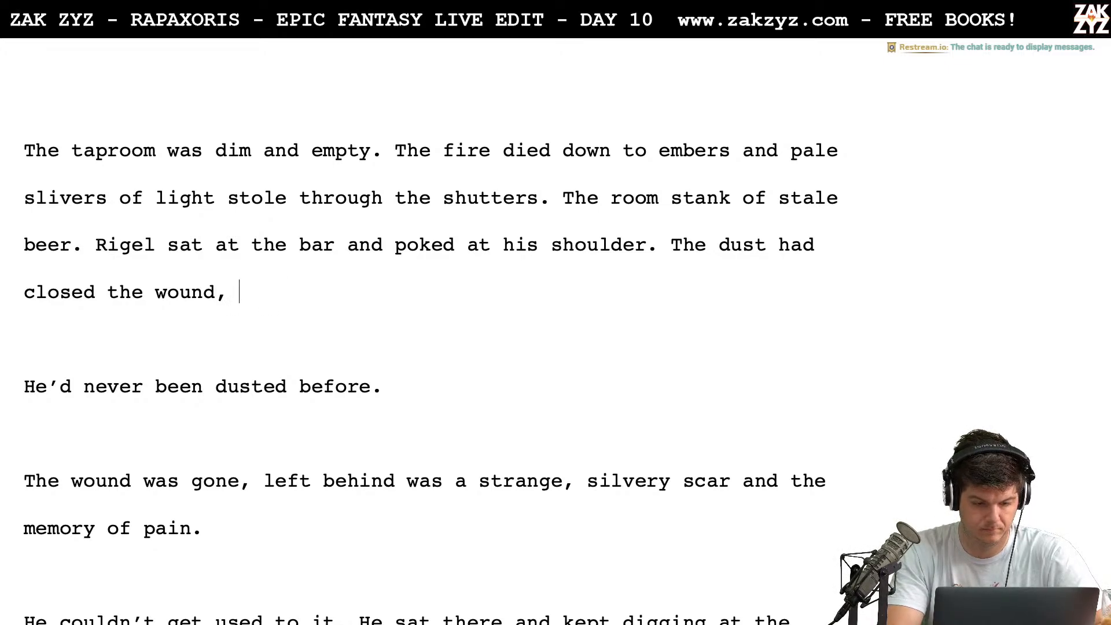
key(BackSpace)
key(BackSpace)
key(BackSpace)
key(BackSpace)
key(BackSpace)
key(BackSpace)
key(BackSpace)
key(BackSpace)
key(BackSpace)
key(BackSpace)
key(BackSpace)
key(BackSpace)
key(BackSpace)
key(BackSpace)
key(BackSpace)
key(BackSpace)
key(BackSpace)
key(BackSpace)
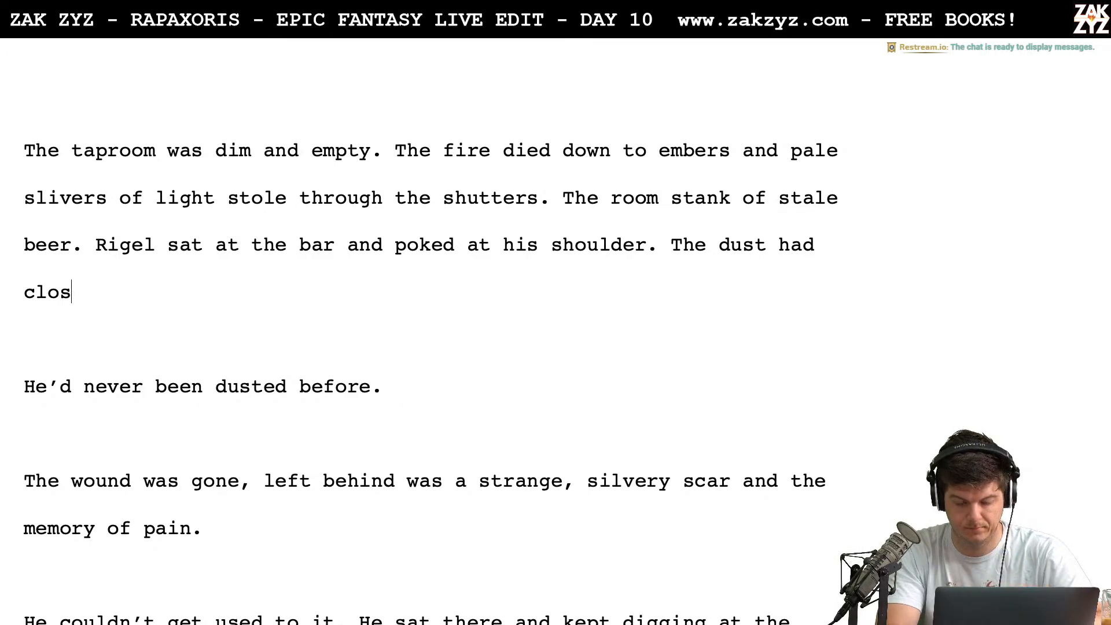
key(BackSpace)
key(BackSpace)
key(BackSpace)
key(BackSpace)
key(BackSpace)
key(BackSpace)
key(BackSpace)
key(BackSpace)
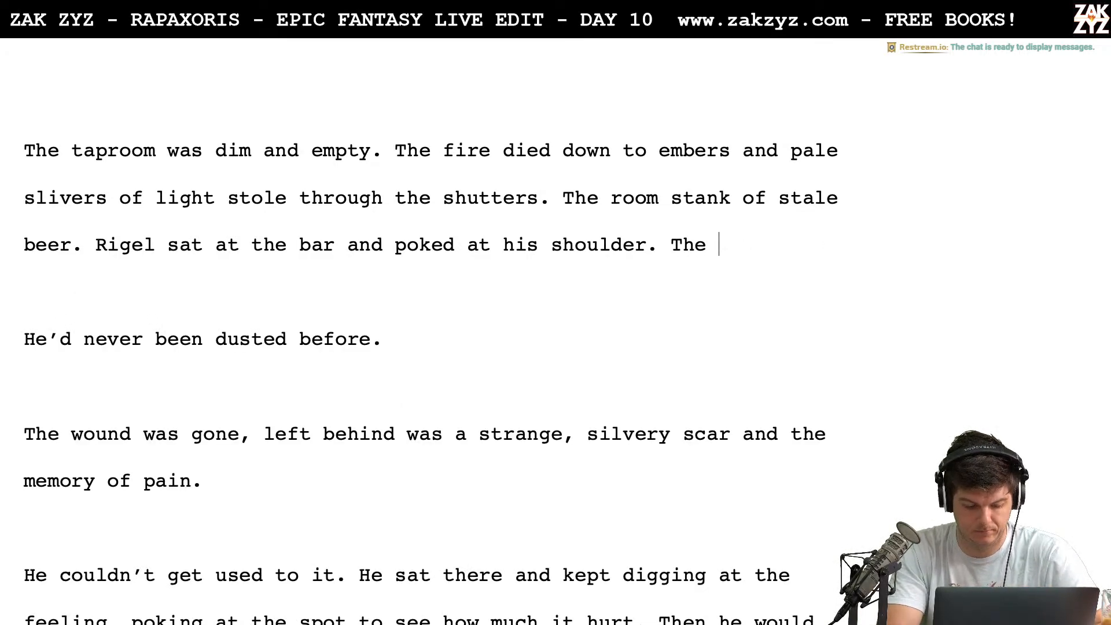
text(wound was clo)
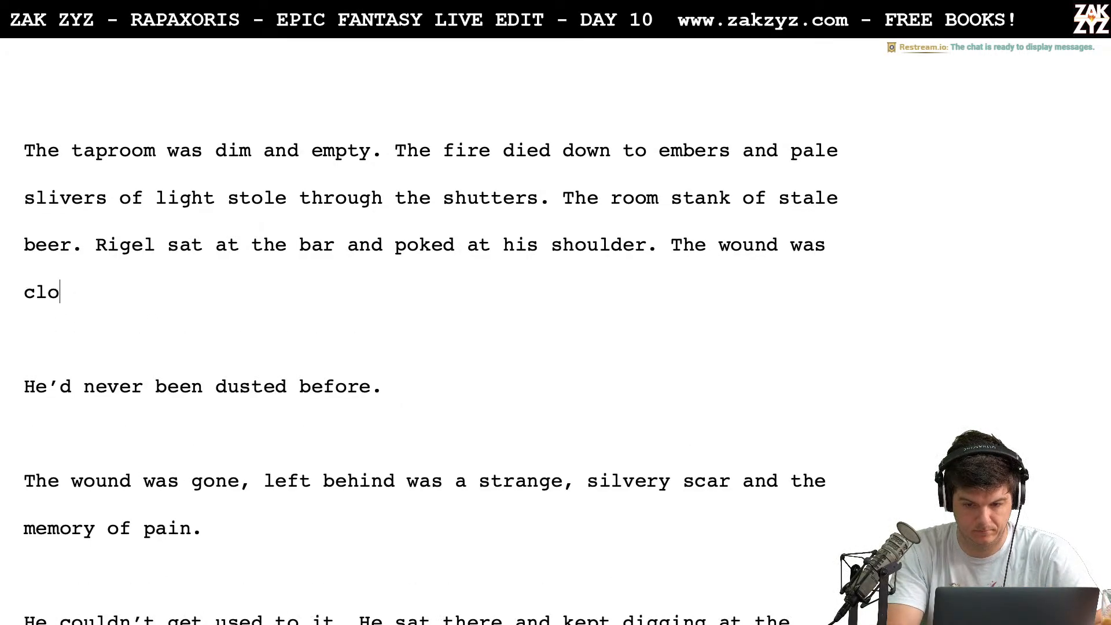
text(sed,)
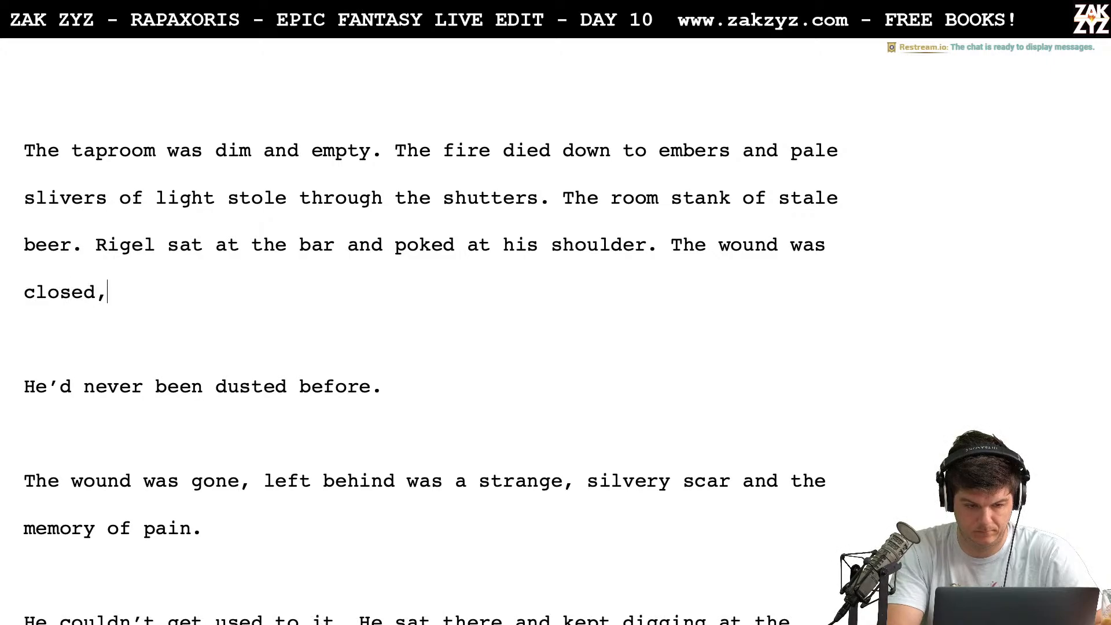
text( there was a s)
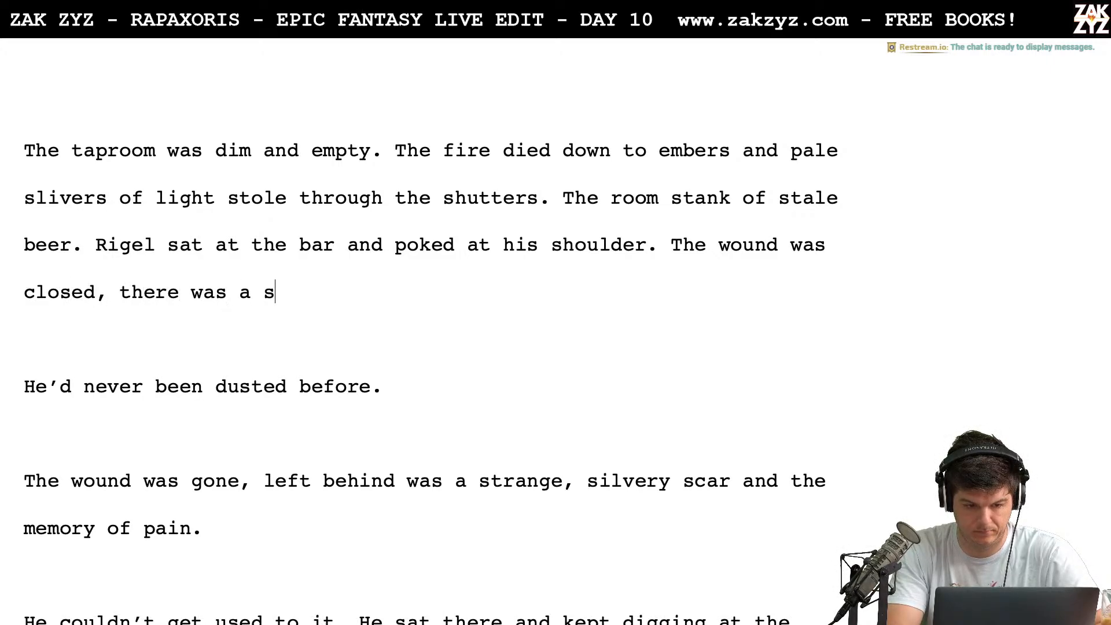
text(trange s)
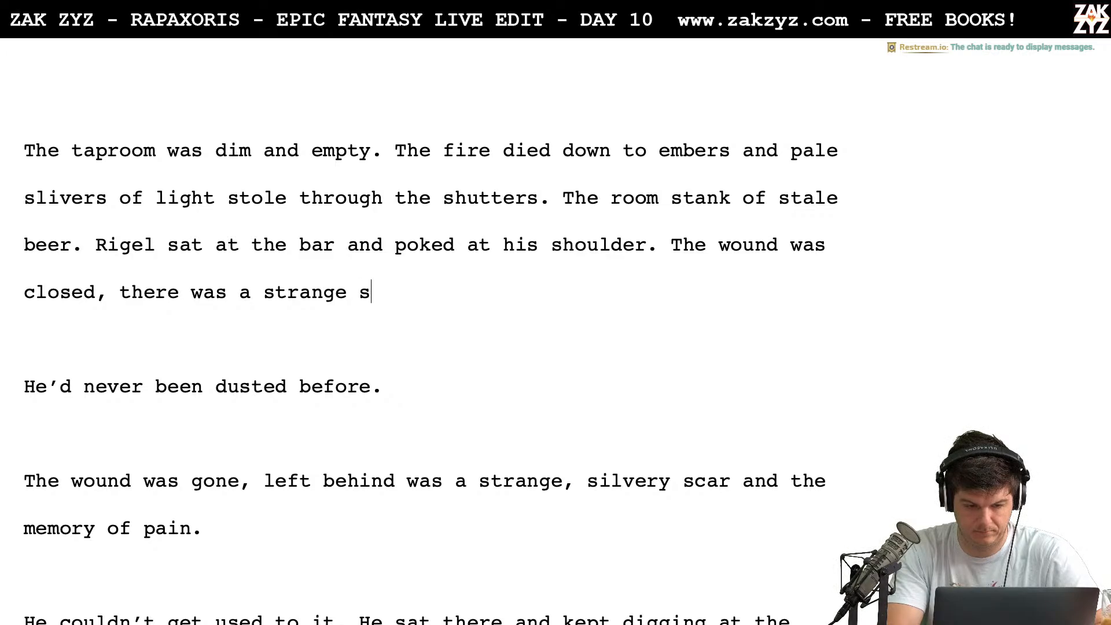
Try continuing the sentence with ", there was a strange" and delete the attempt back to "The wound was closed"
key(BackSpace)
key(BackSpace)
key(BackSpace)
key(BackSpace)
key(BackSpace)
key(BackSpace)
key(BackSpace)
key(BackSpace)
key(BackSpace)
key(BackSpace)
key(BackSpace)
key(BackSpace)
key(BackSpace)
key(BackSpace)
key(BackSpace)
key(BackSpace)
key(BackSpace)
key(BackSpace)
key(BackSpace)
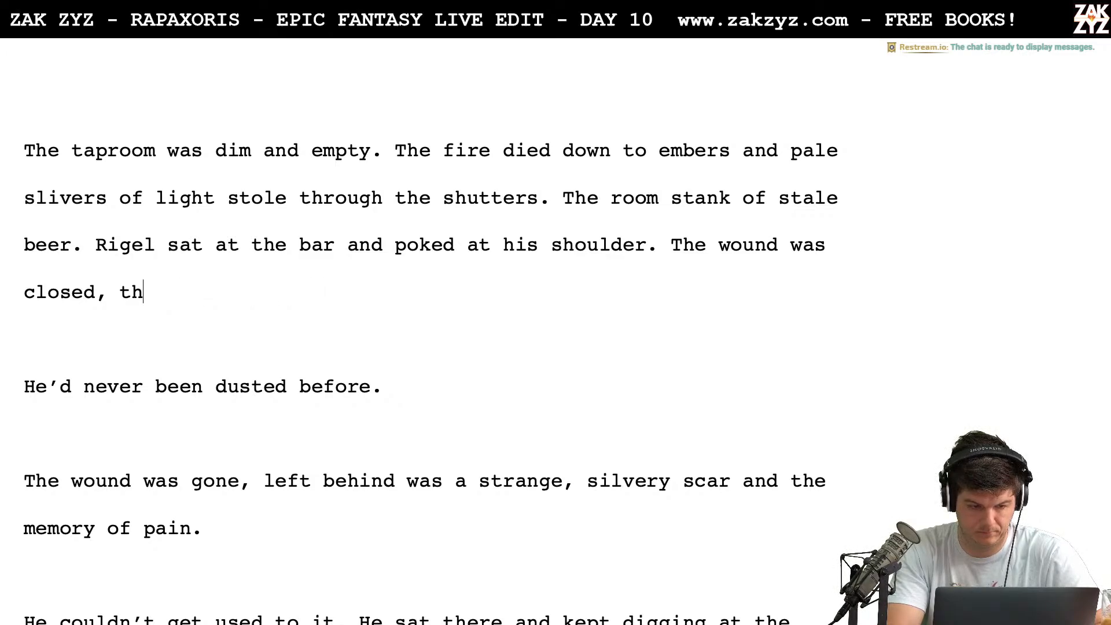
key(BackSpace)
key(BackSpace)
key(BackSpace)
key(BackSpace)
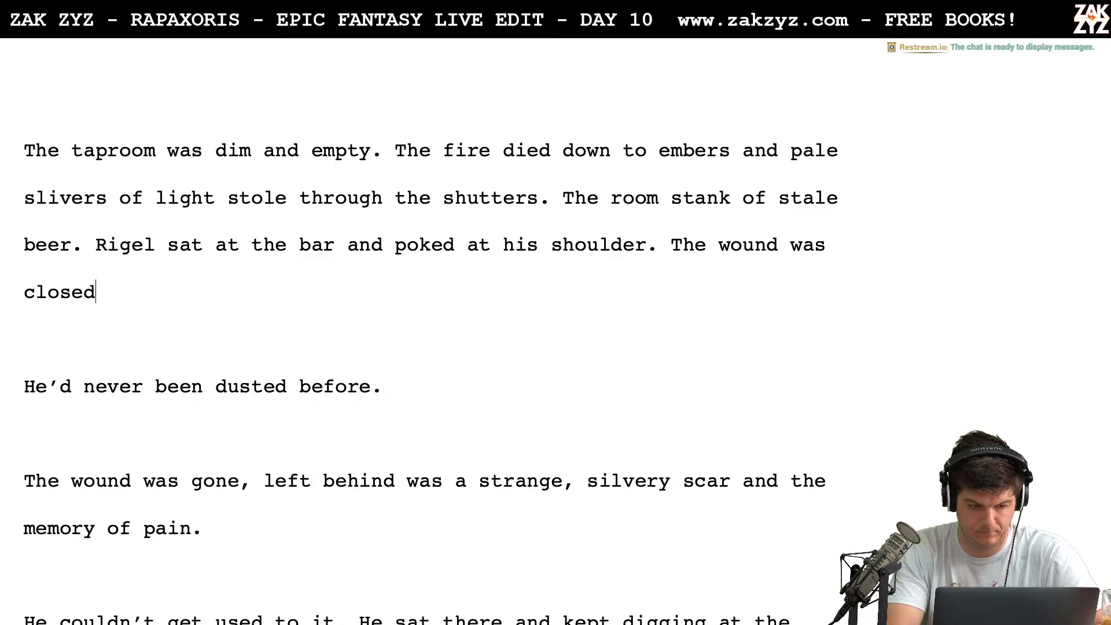
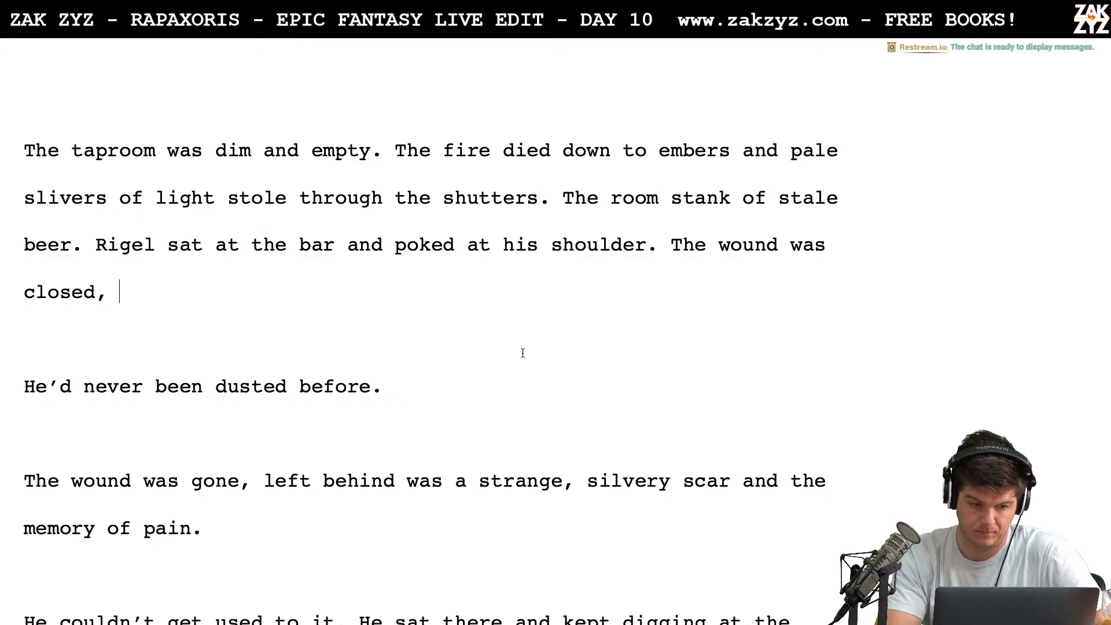
Replace "wound was closed," with "silver dust sealed the wound and left behind a strange" in the opening paragraph's last sentence
key(BackSpace)
key(BackSpace)
key(BackSpace)
key(BackSpace)
key(BackSpace)
key(BackSpace)
key(BackSpace)
key(BackSpace)
key(BackSpace)
key(BackSpace)
key(BackSpace)
key(BackSpace)
key(BackSpace)
key(BackSpace)
key(BackSpace)
key(BackSpace)
key(BackSpace)
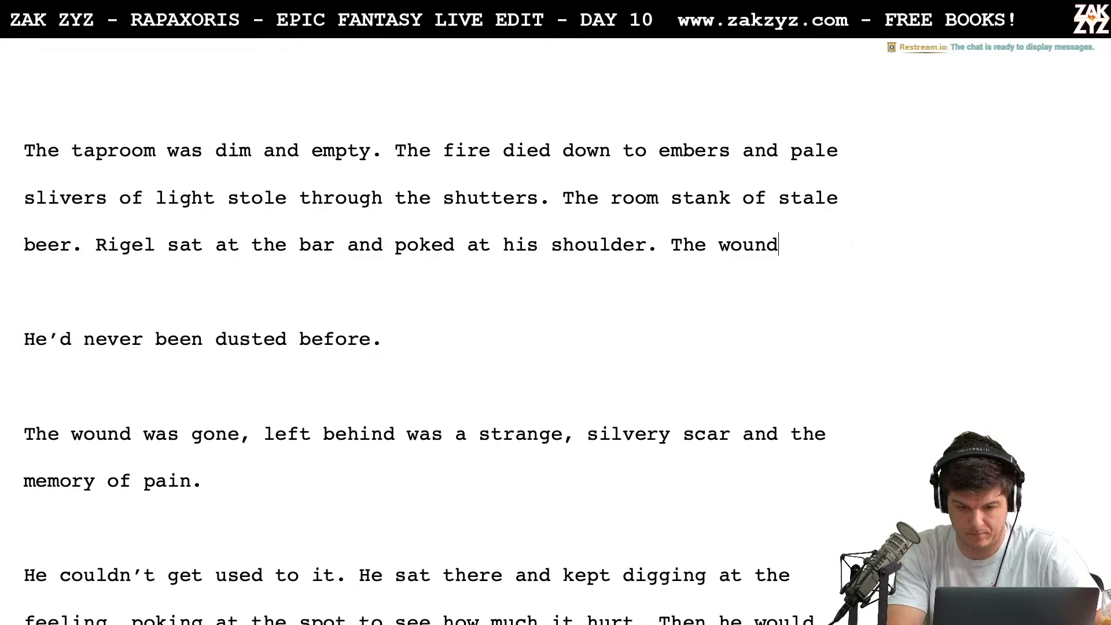
key(BackSpace)
text(silver du)
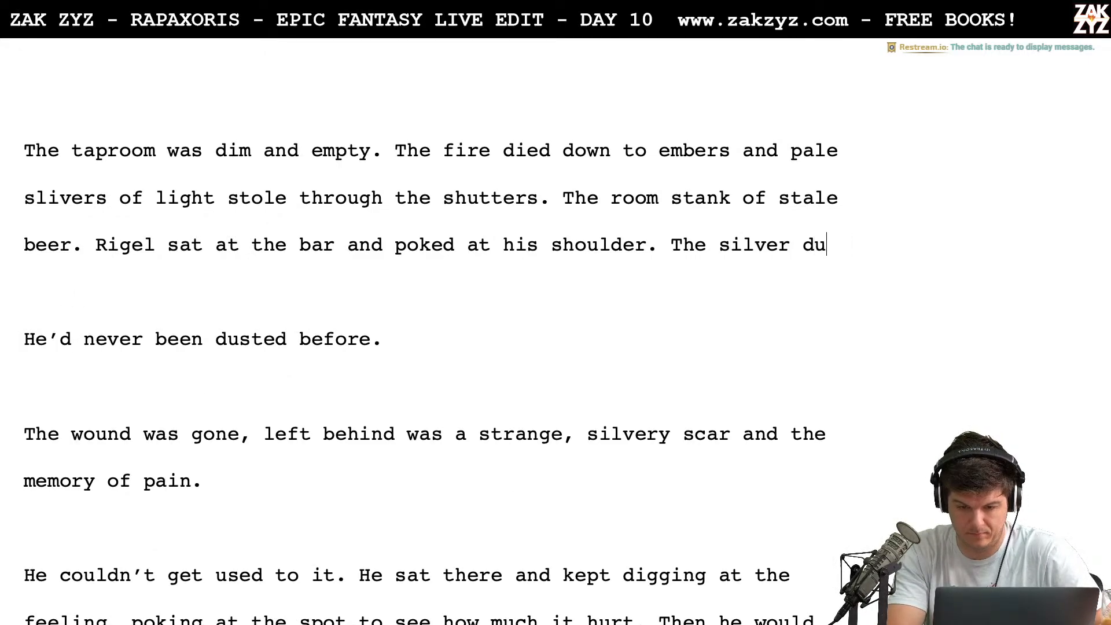
text(st had)
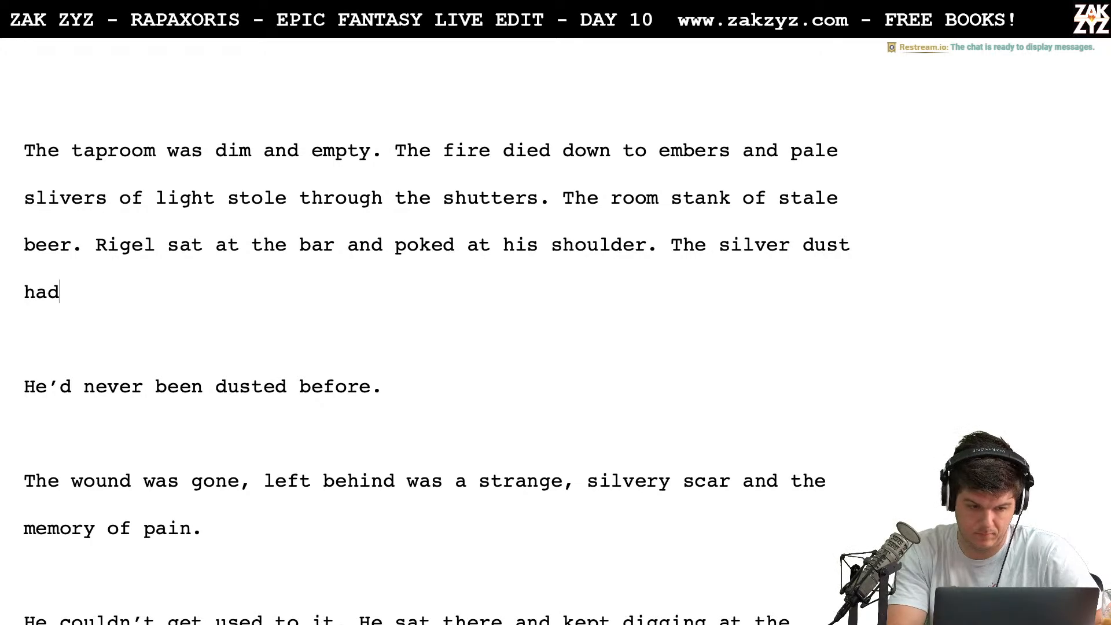
key(BackSpace)
key(BackSpace)
key(BackSpace)
text(sealed )
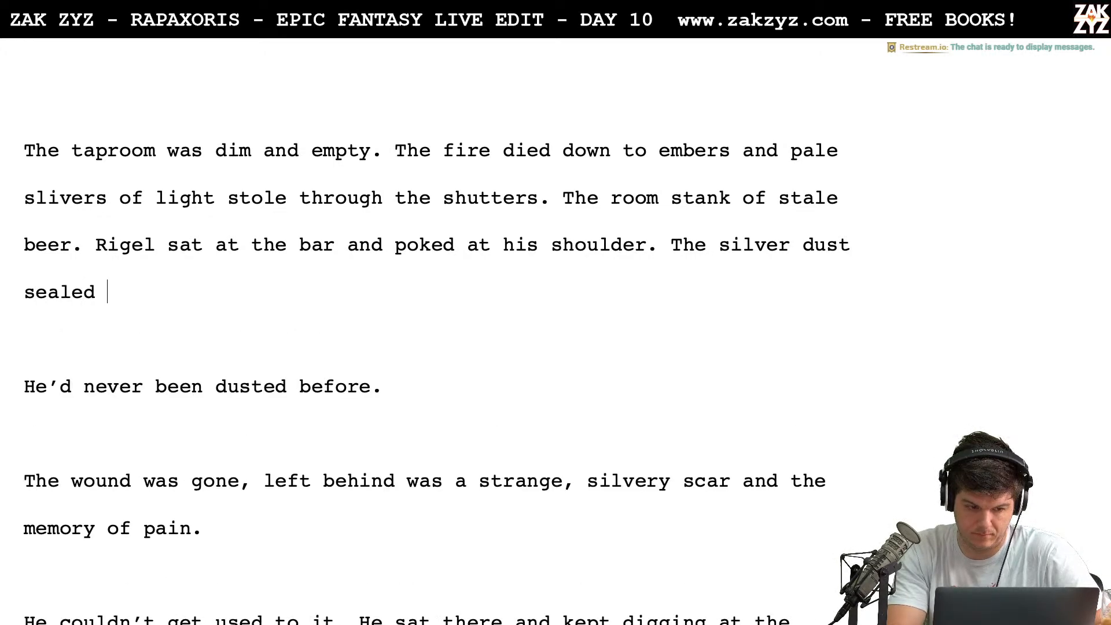
text(the wound and left b)
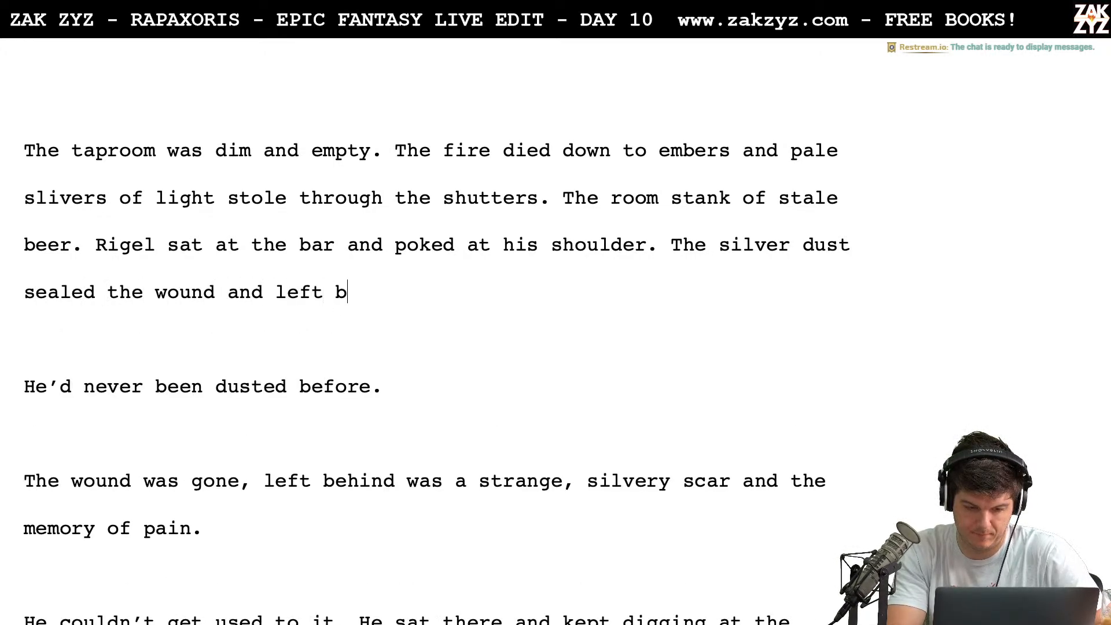
text(ehind a strange)
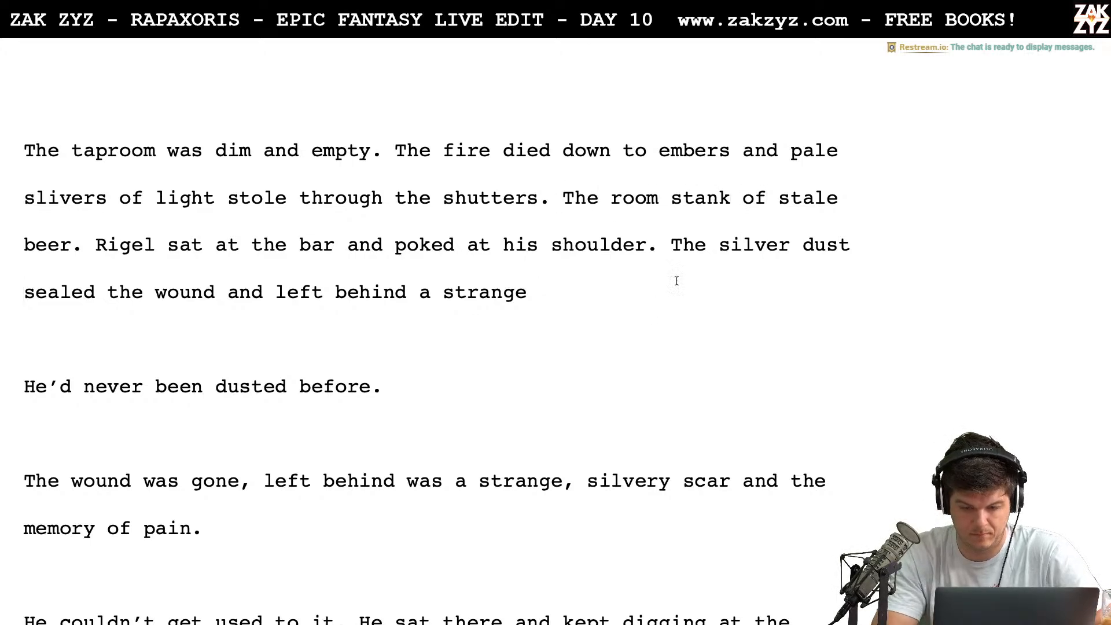
Delete "silver" before "dust" and finish the sentence with "silver scar." after "a strange"
key(BackSpace)
key(BackSpace)
key(BackSpace)
key(BackSpace)
key(BackSpace)
key(BackSpace)
key(BackSpace)
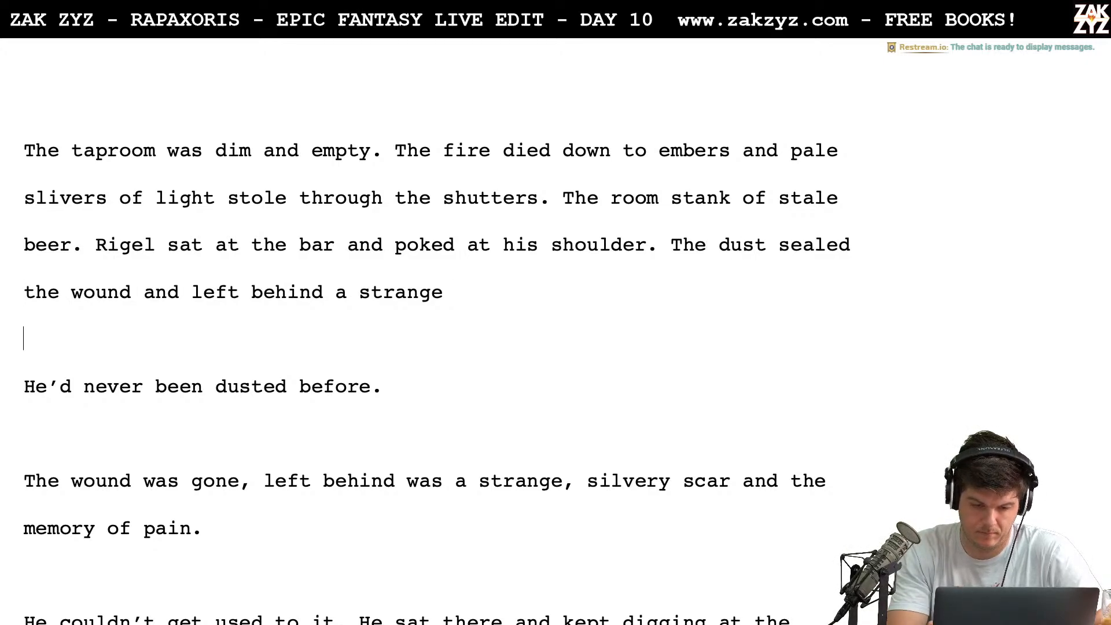
text(silver sa)
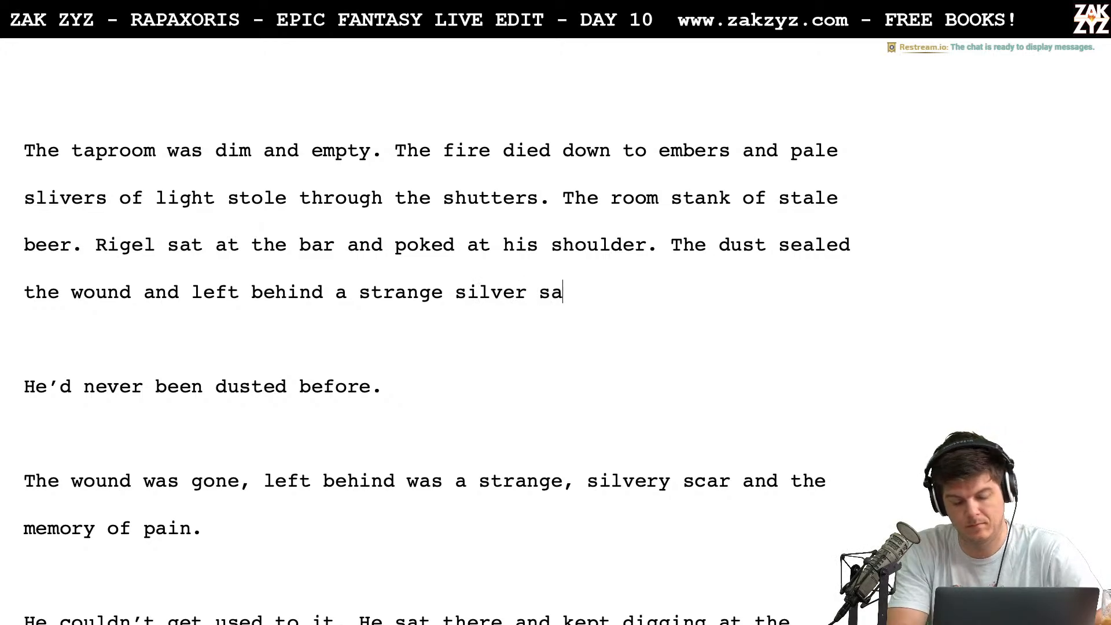
key(BackSpace)
text(car.)
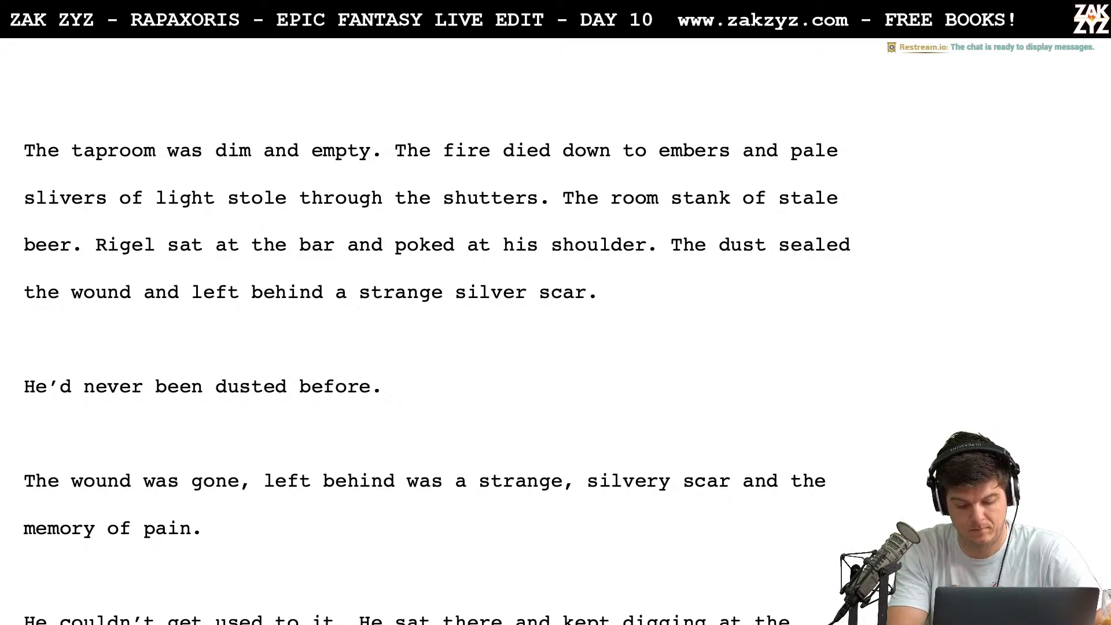
text( It)
key(BackSpace)
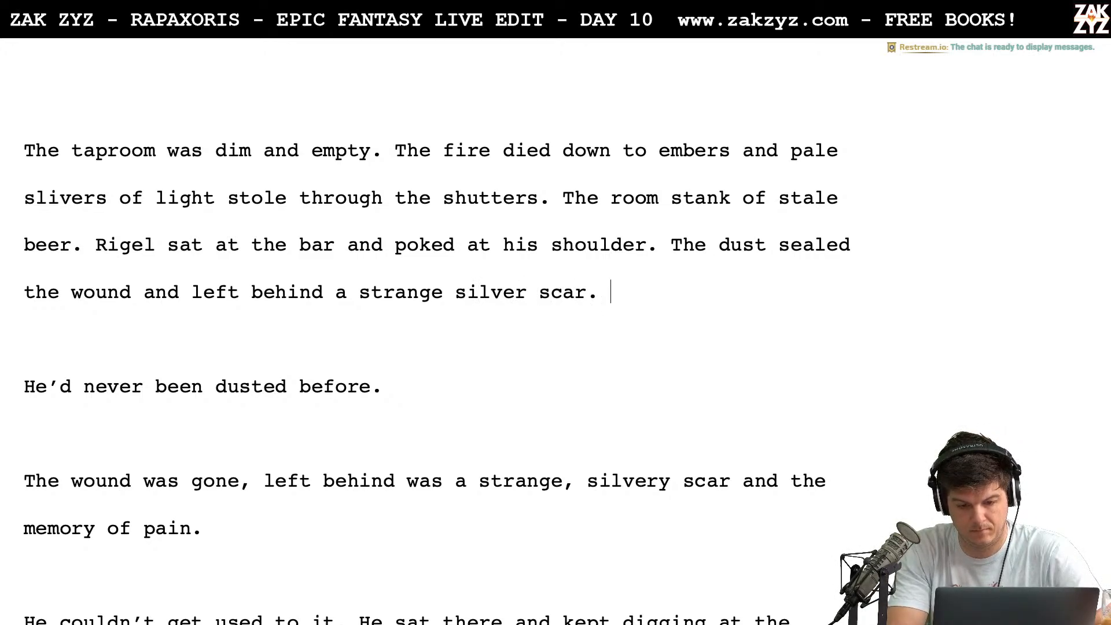
text(I)
key(BackSpace)
text(It w)
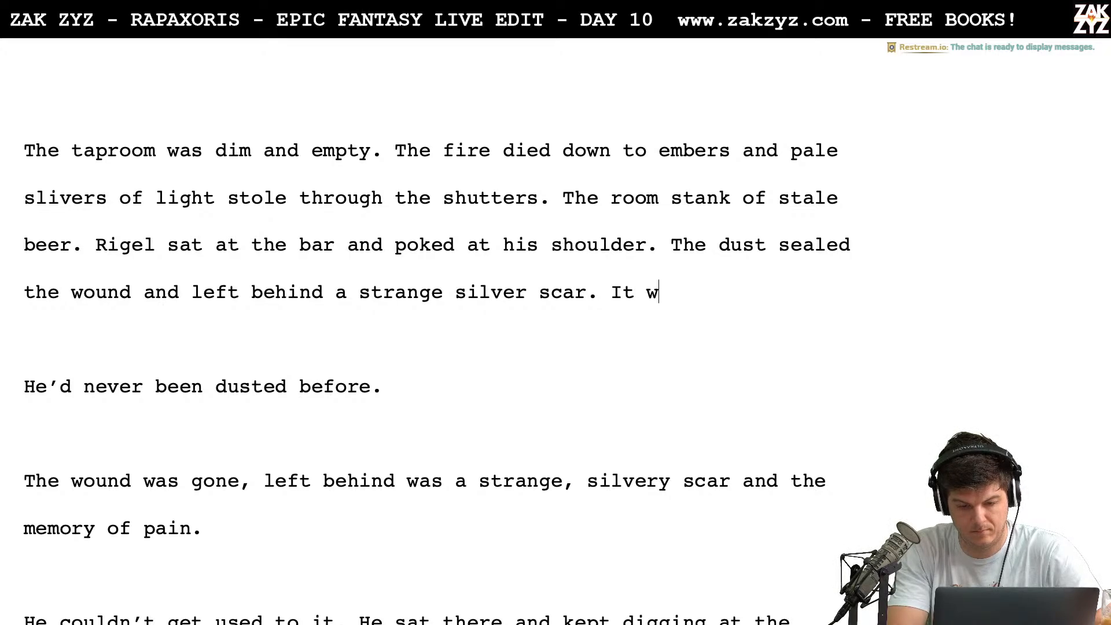
key(BackSpace)
key(BackSpace)
key(BackSpace)
key(BackSpace)
Draft "Everything was healed, but somehow the memory of the pain lingere" after "silver scar." and push it onto its own line
text(Every)
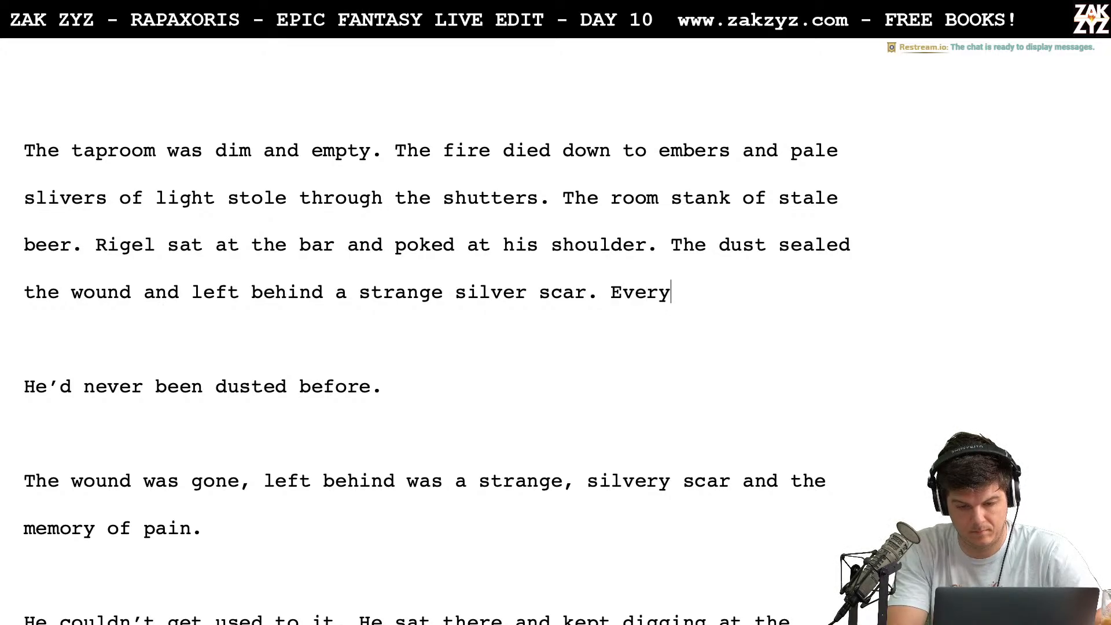
text(thing was healed, b)
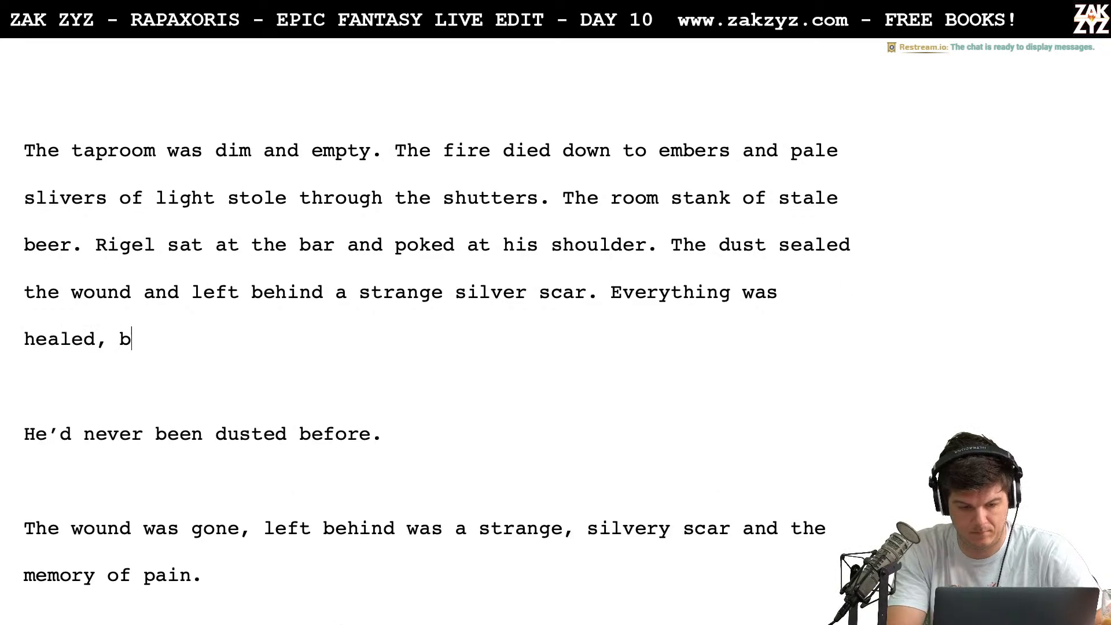
text(ut somehow the me)
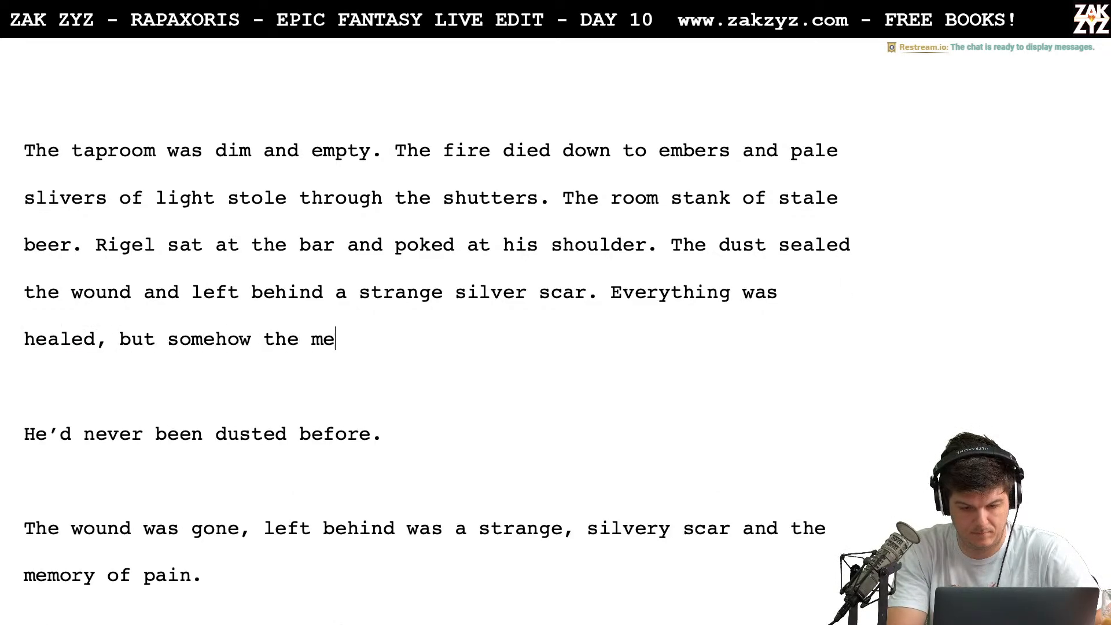
text(mory of the apin)
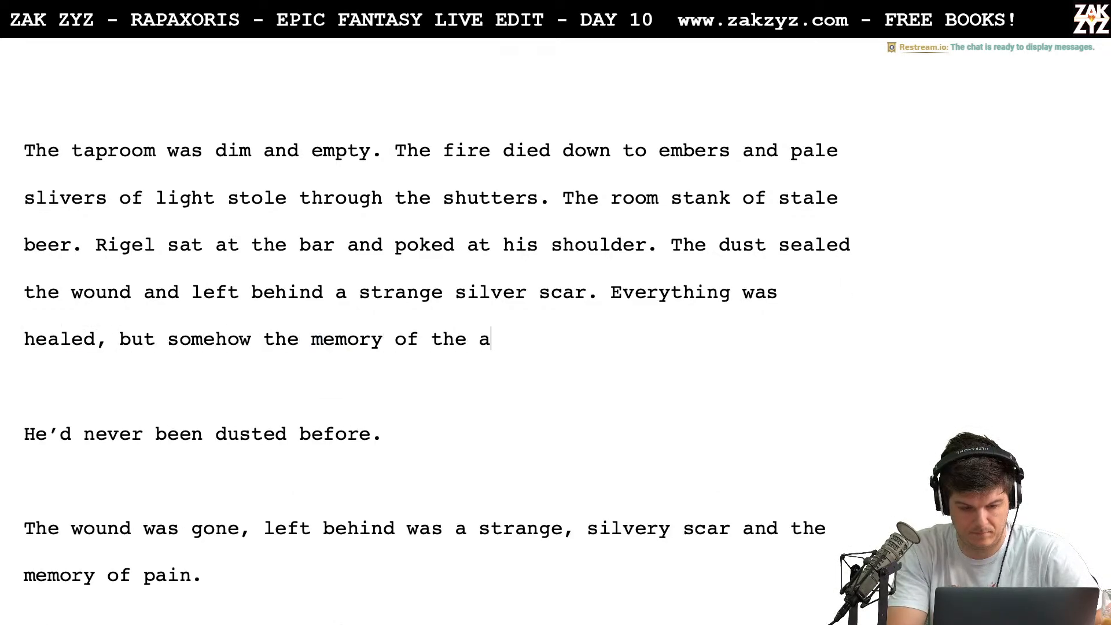
key(BackSpace)
key(BackSpace)
key(BackSpace)
key(BackSpace)
text(pain lingere)
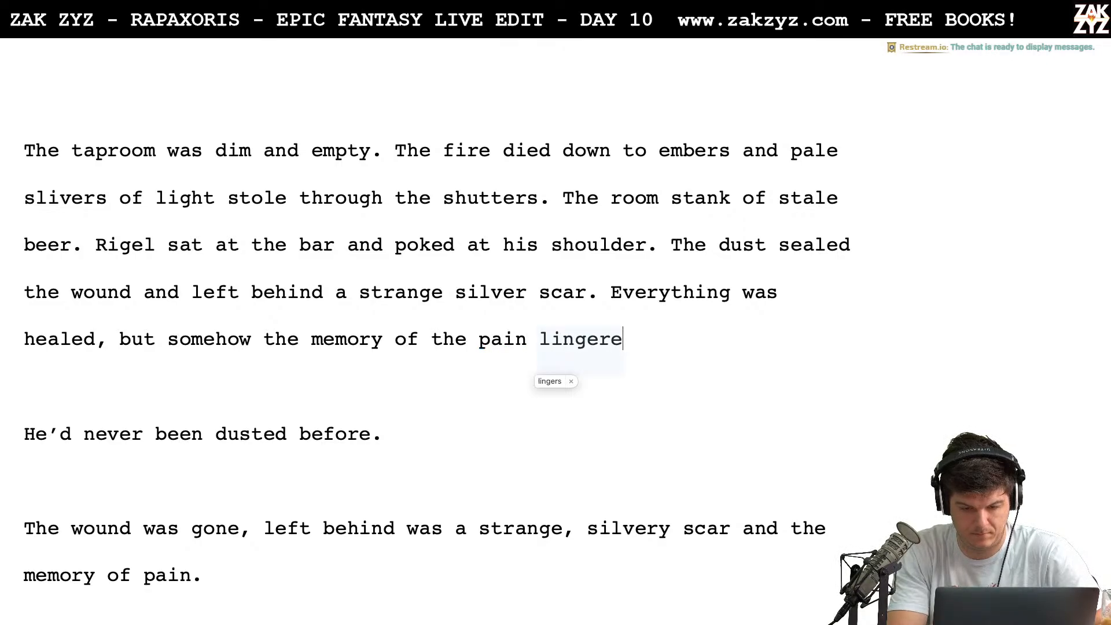
key(Up)
key(Return)
key(Left)
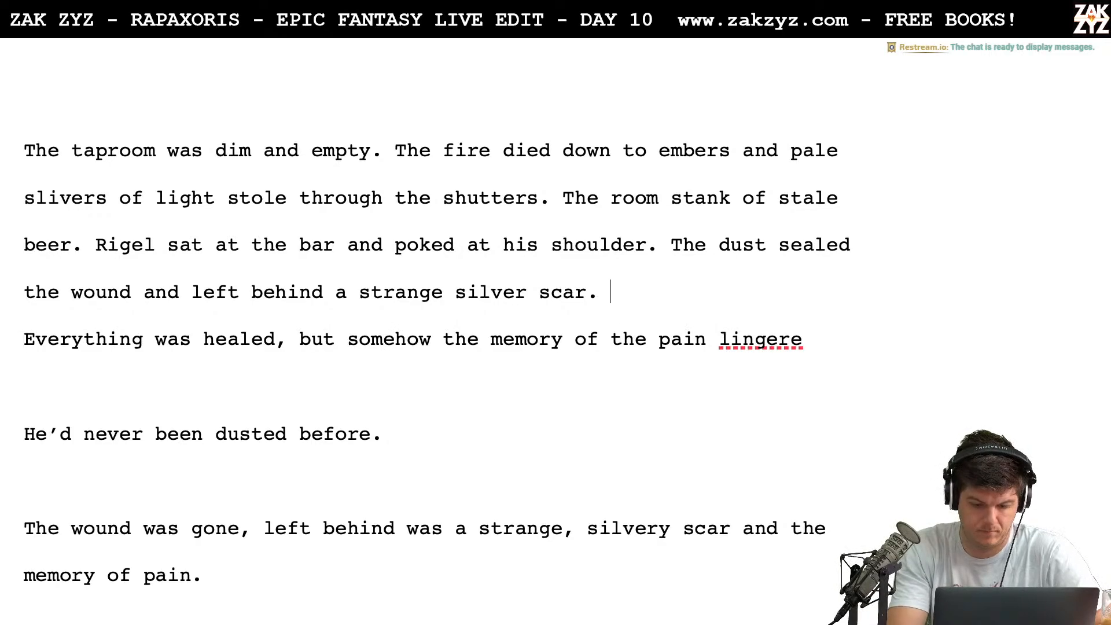
text(It)
key(BackSpace)
key(BackSpace)
key(BackSpace)
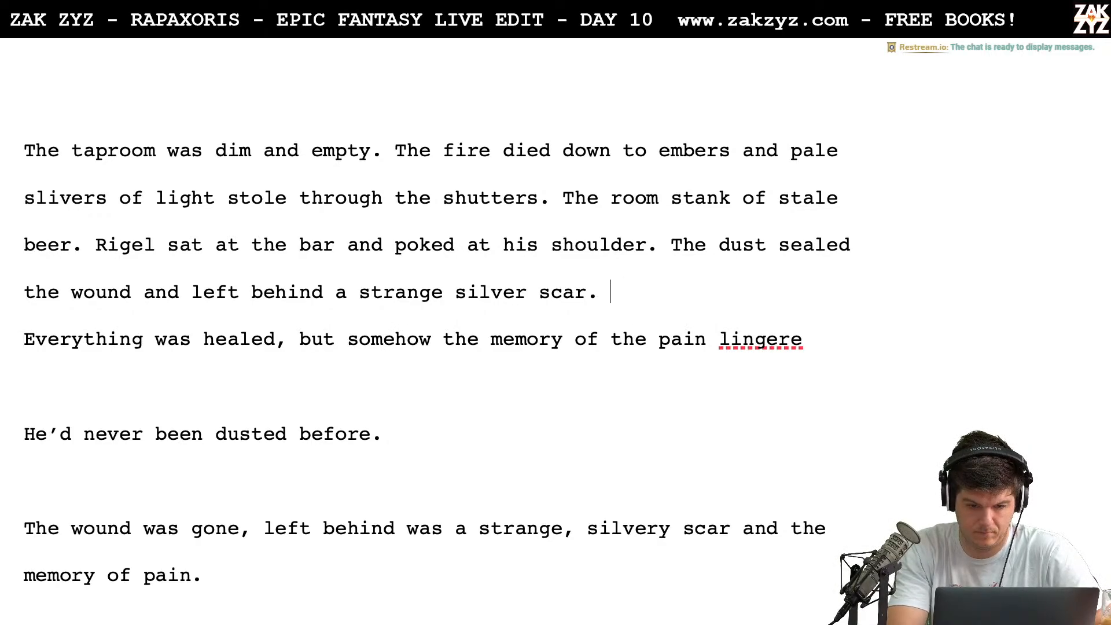
text(I)
key(BackSpace)
After "silver scar." write "The shoulder was strong again, he could move it in any direction. Somehow the memory of the pain lingered,"
text(The shou)
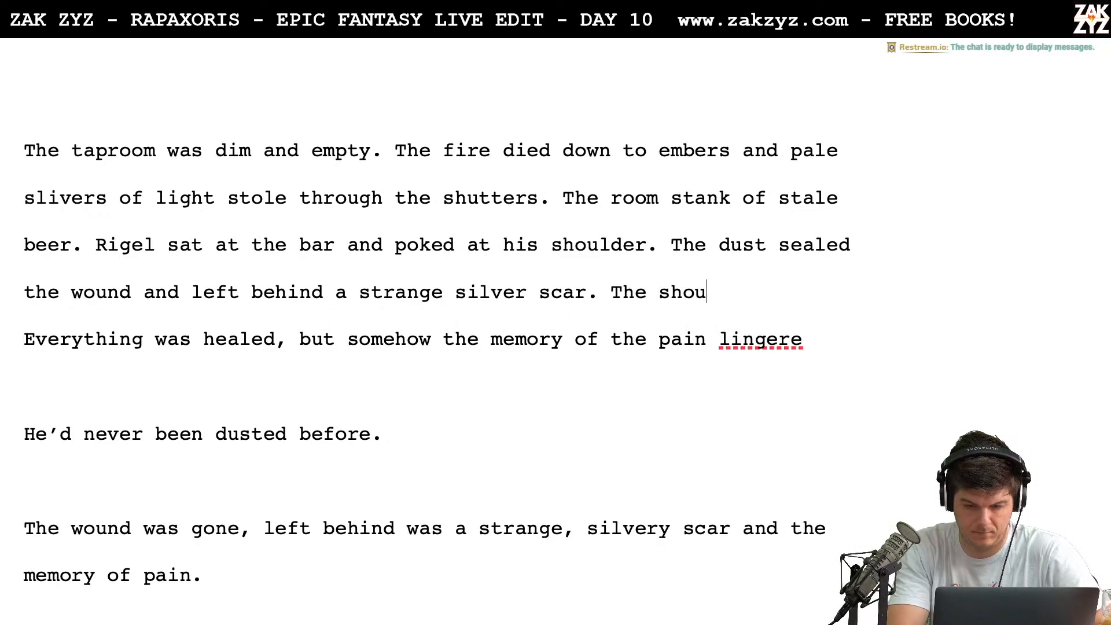
text(lder was stro)
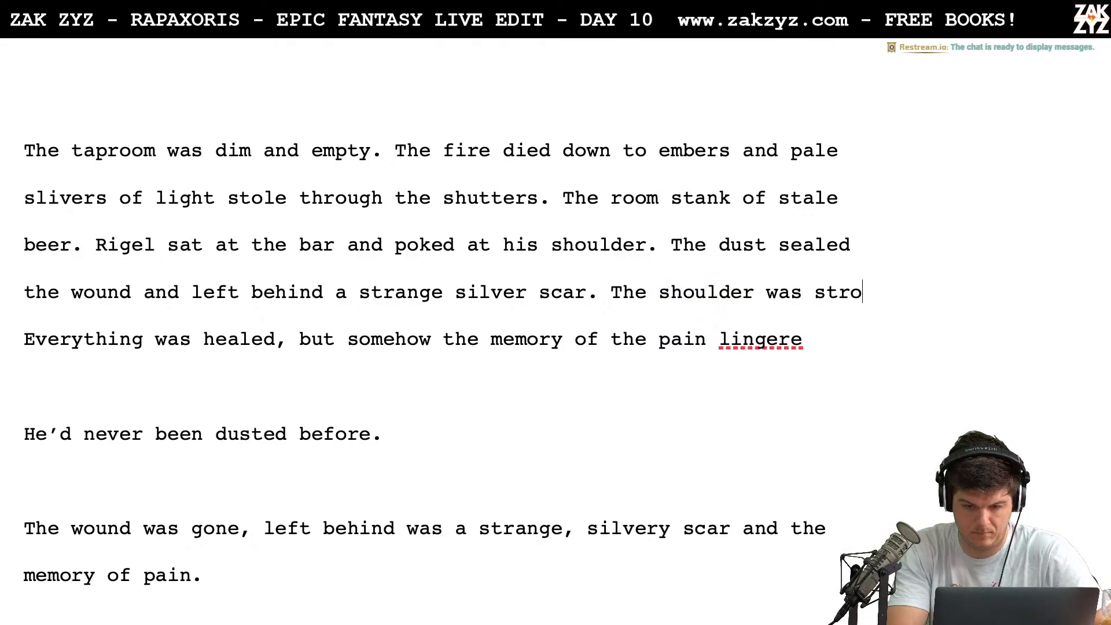
text(ng again, he cou)
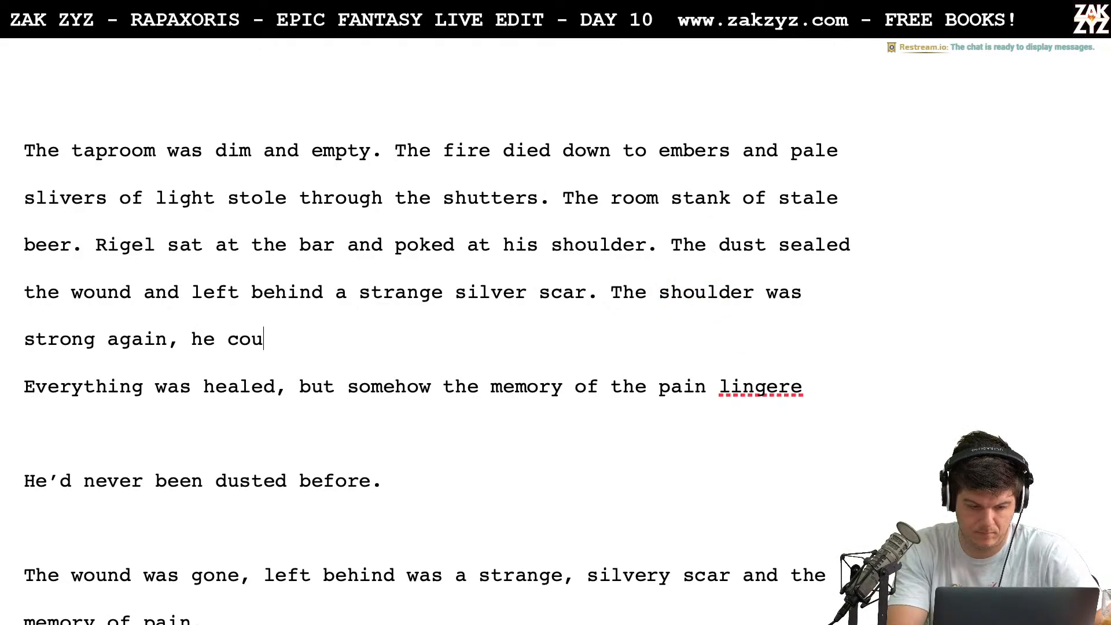
text(ld move it in an)
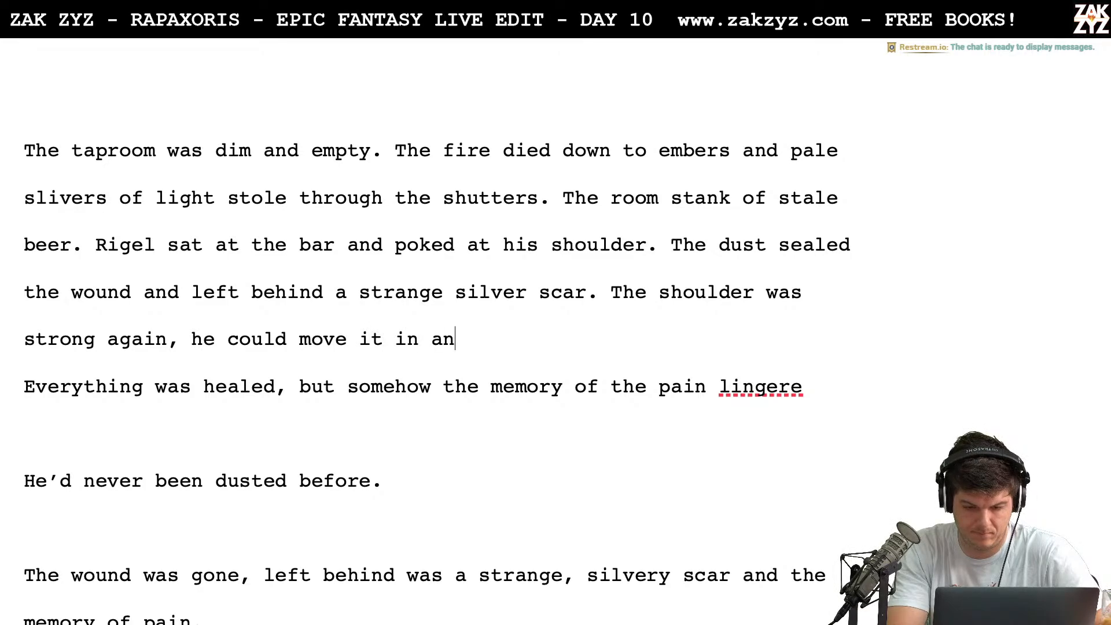
text(y direction. )
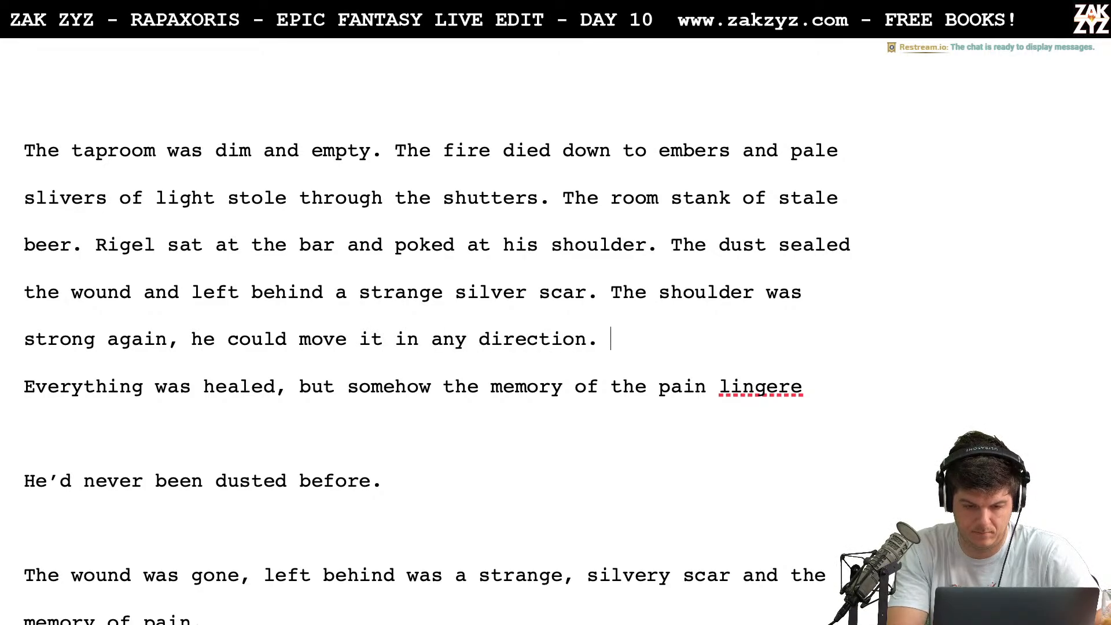
text(Somehow the m)
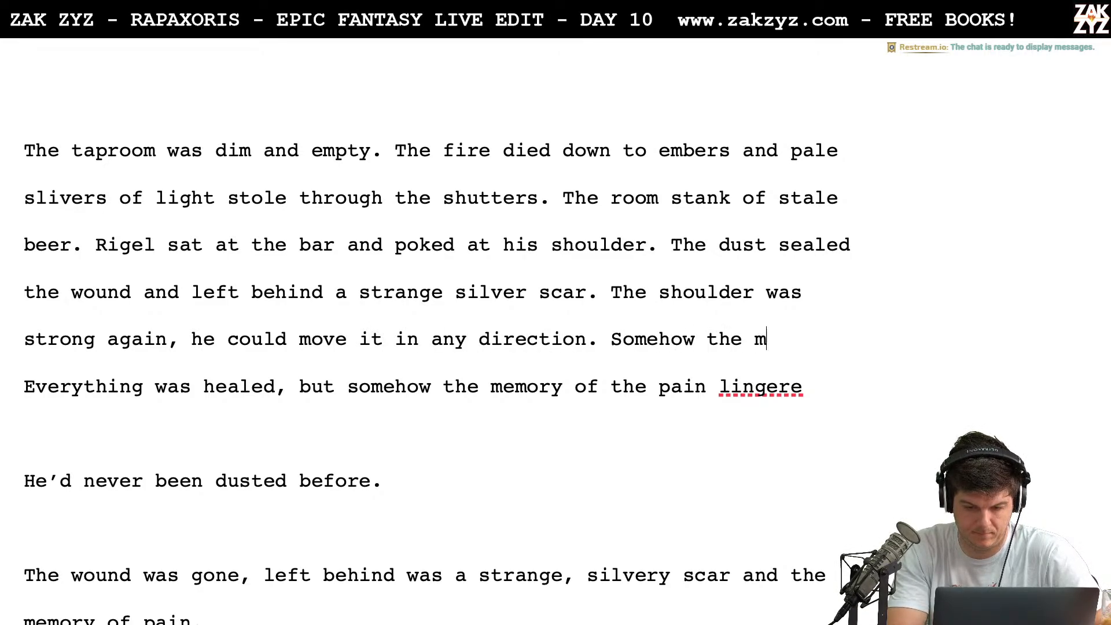
text(emory of the pain ling)
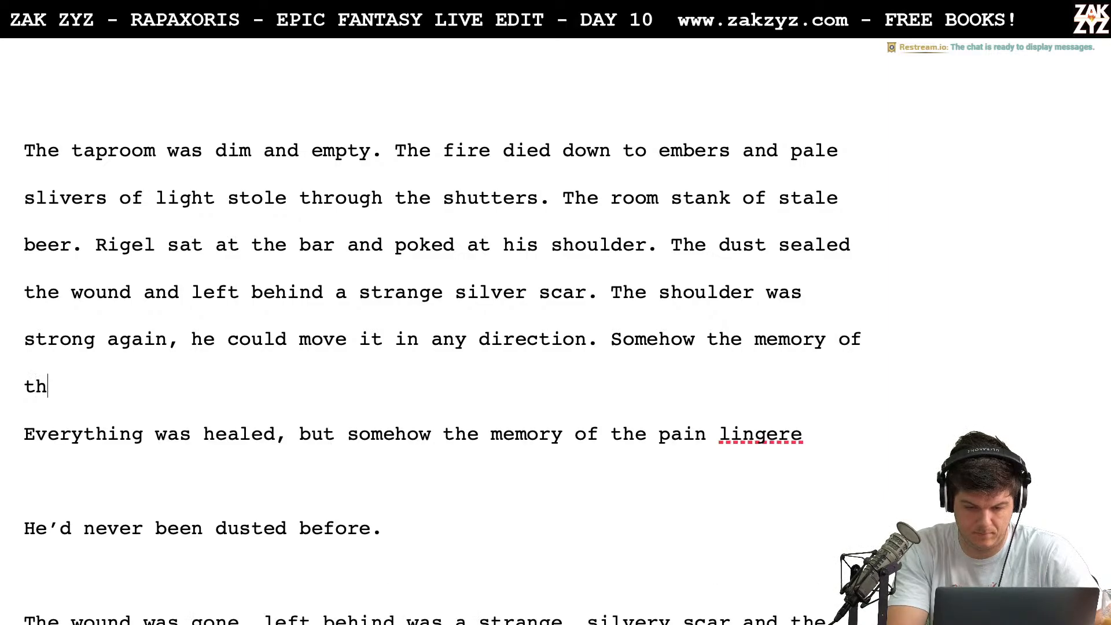
text(ered,)
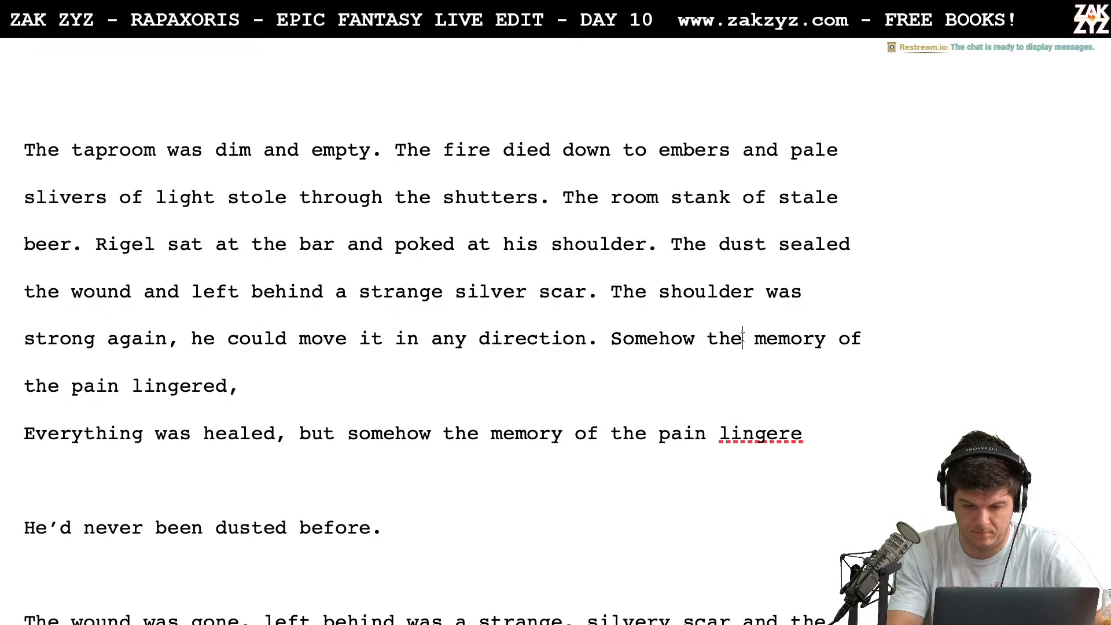
Italicize the word "memory" in "Somehow the memory of the pain lingered,"
drag(755, 338, 826, 340)
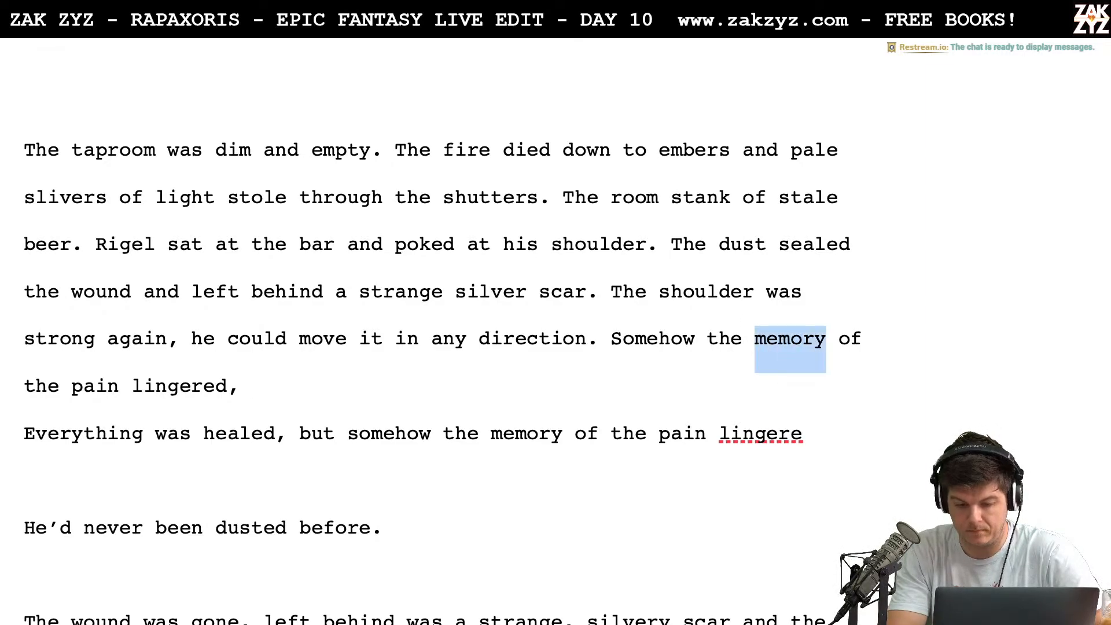
key(ctrl+i)
Try continuing with "embedded" after "lingered,", then remove it and end the sentence with a period
click(251, 386)
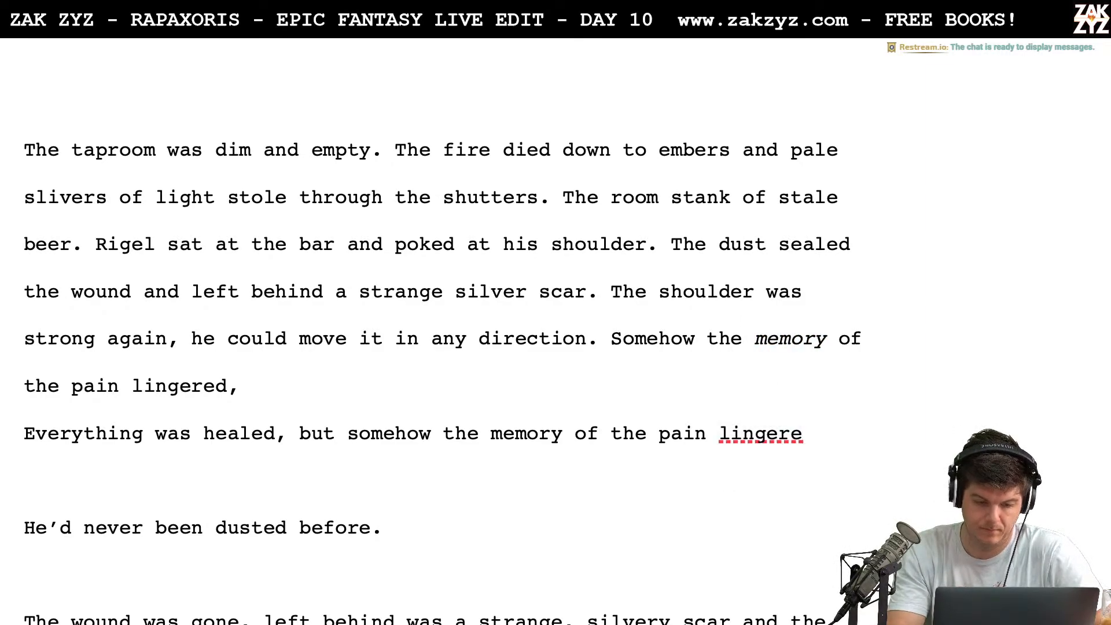
text(embedded)
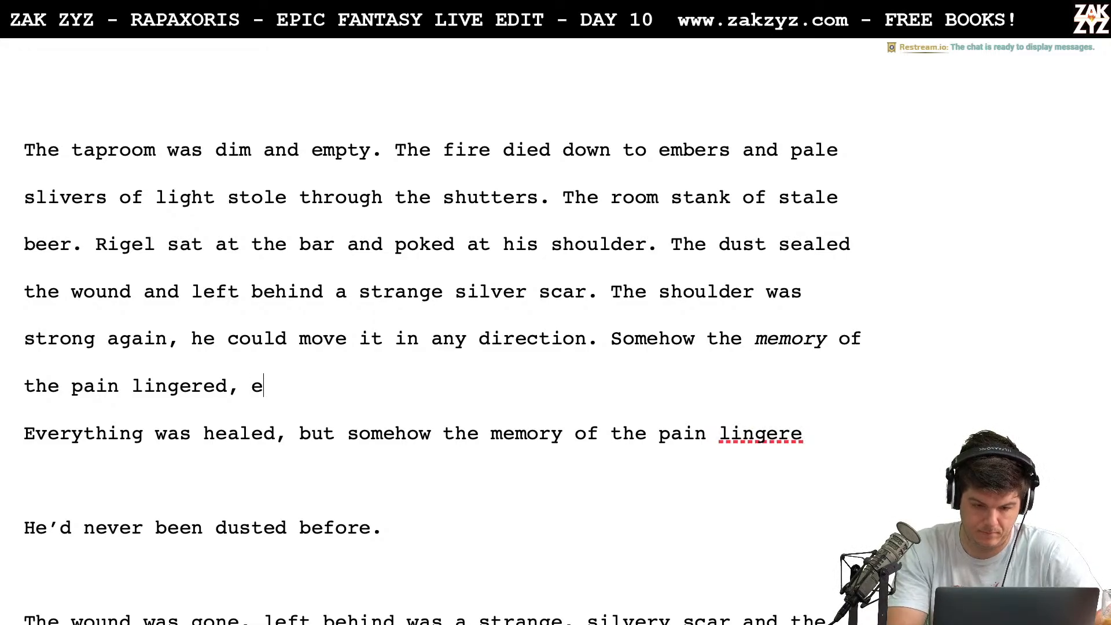
key(BackSpace)
key(BackSpace)
key(BackSpace)
key(BackSpace)
key(BackSpace)
key(BackSpace)
key(BackSpace)
key(BackSpace)
key(BackSpace)
key(BackSpace)
key(BackSpace)
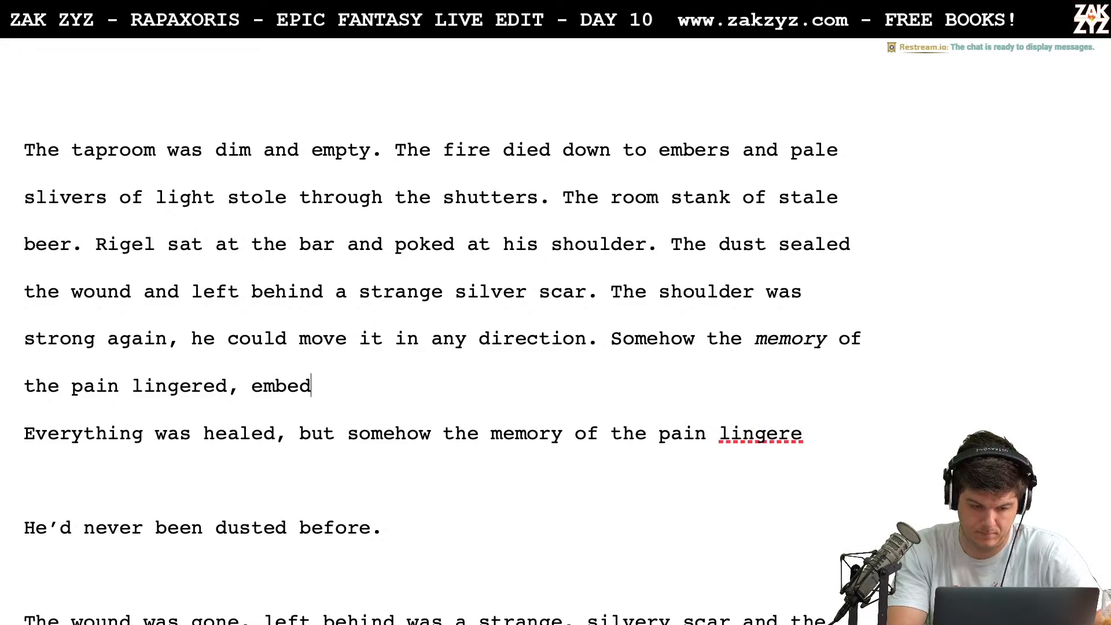
Delete the leftover draft text from "Everything was healed" through "He couldn't get used to it.", joining "He sat there" to "lingered."
key(shift+Down)
key(shift+Down)
key(shift+Down)
key(shift+Down)
key(shift+Down)
key(shift+Down)
key(shift+Down)
key(shift+Down)
key(shift+Down)
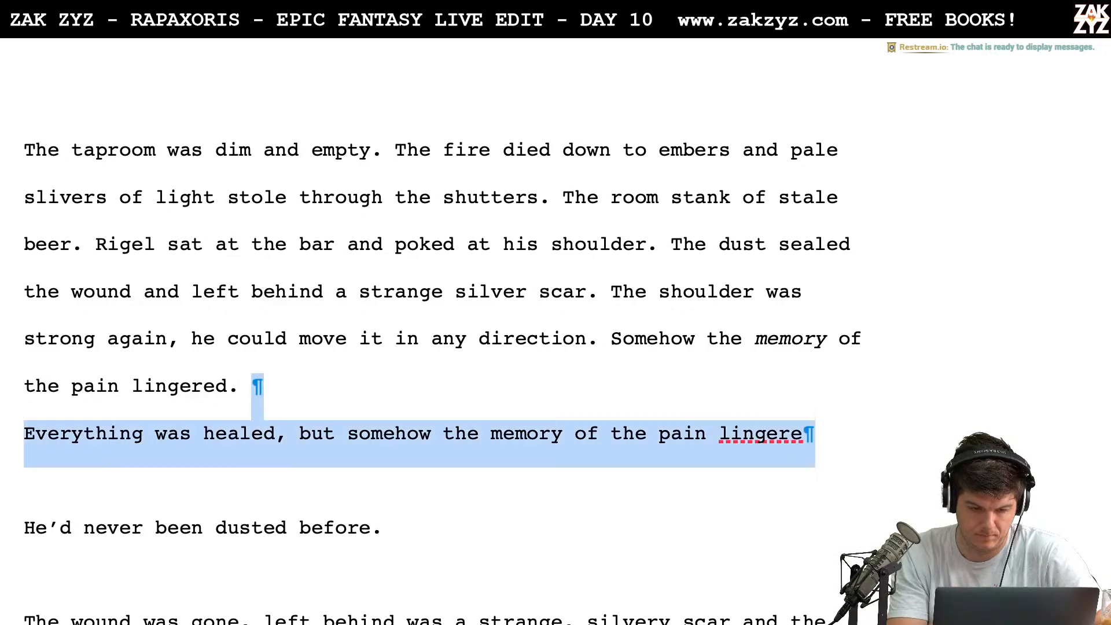
key(shift+Down)
key(shift+Down)
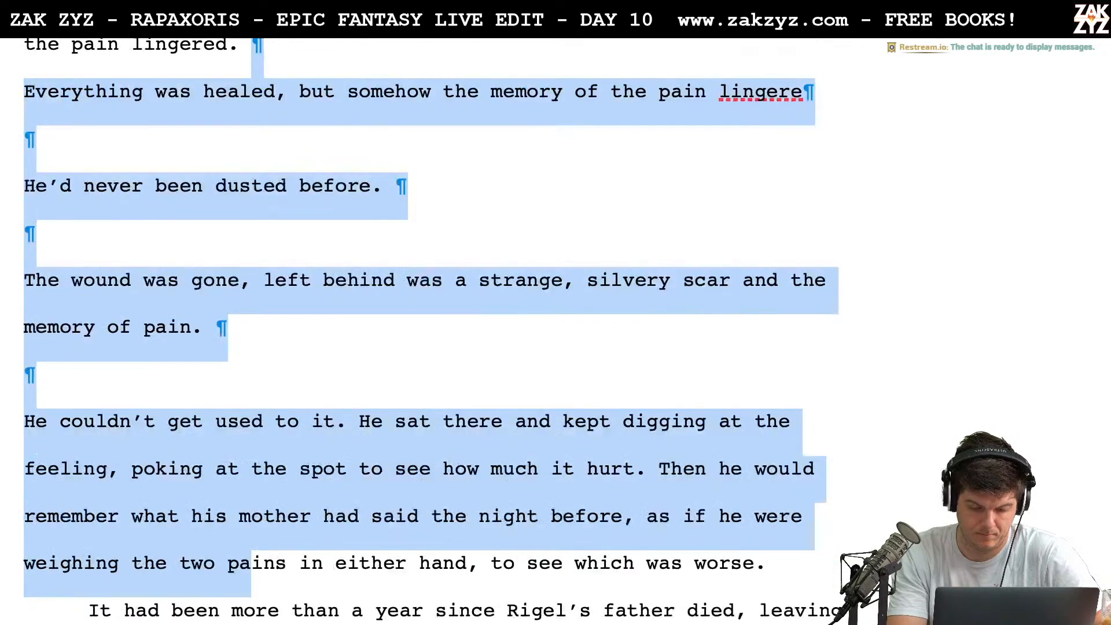
key(shift+Up)
key(shift+Up)
key(shift+Right)
key(shift+Up)
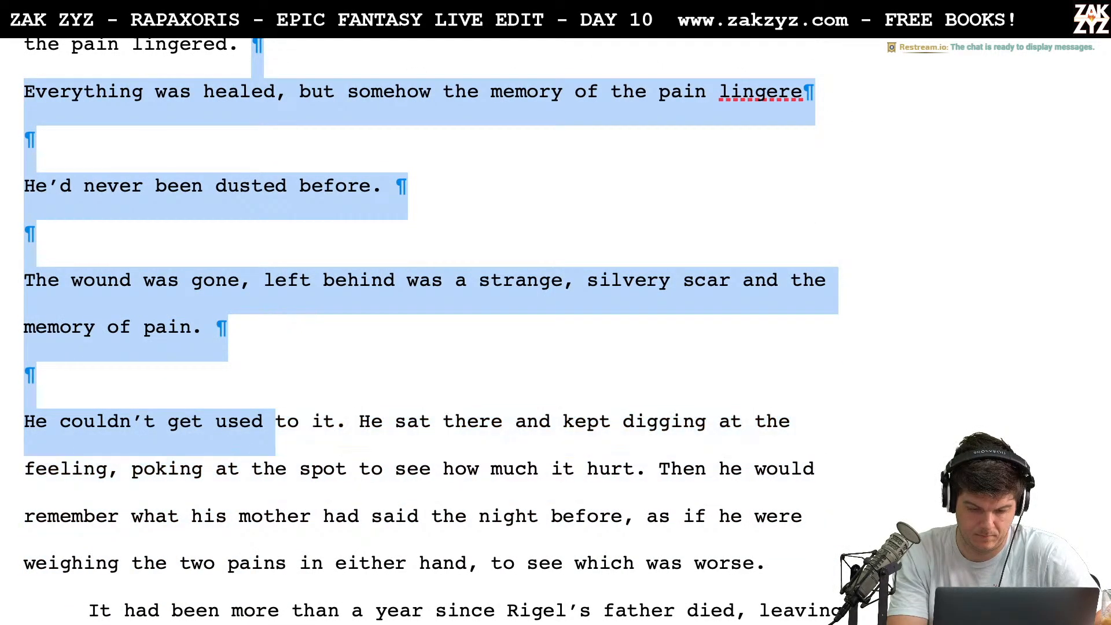
key(shift+Right)
key(shift+Right)
key(shift+Right)
key(shift+Right)
key(shift+Right)
key(shift+Right)
key(BackSpace)
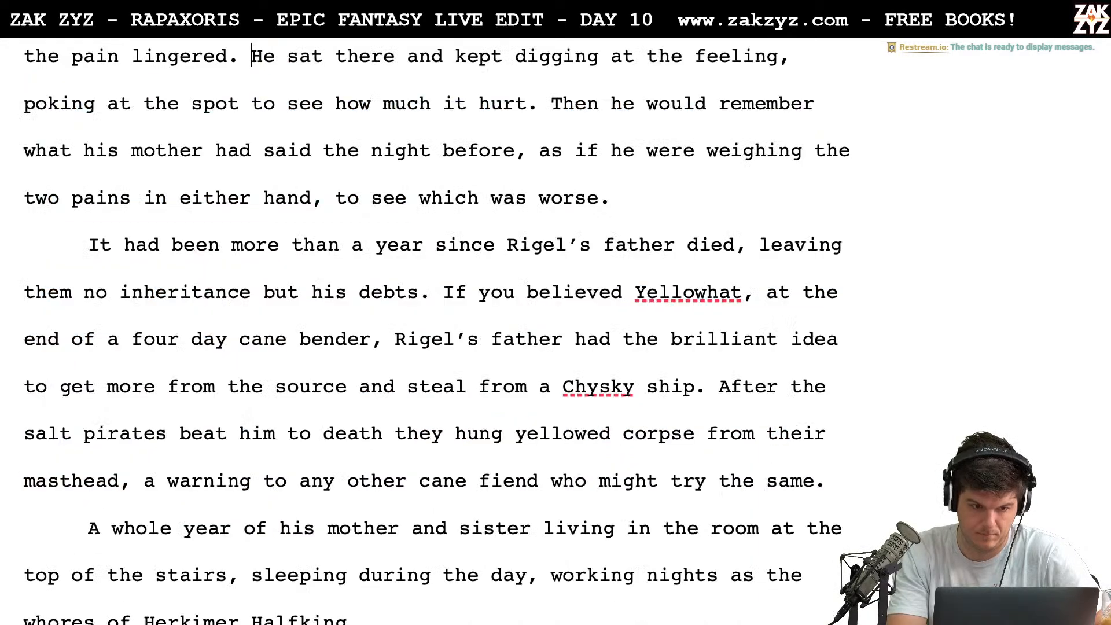
key(Up)
key(Up)
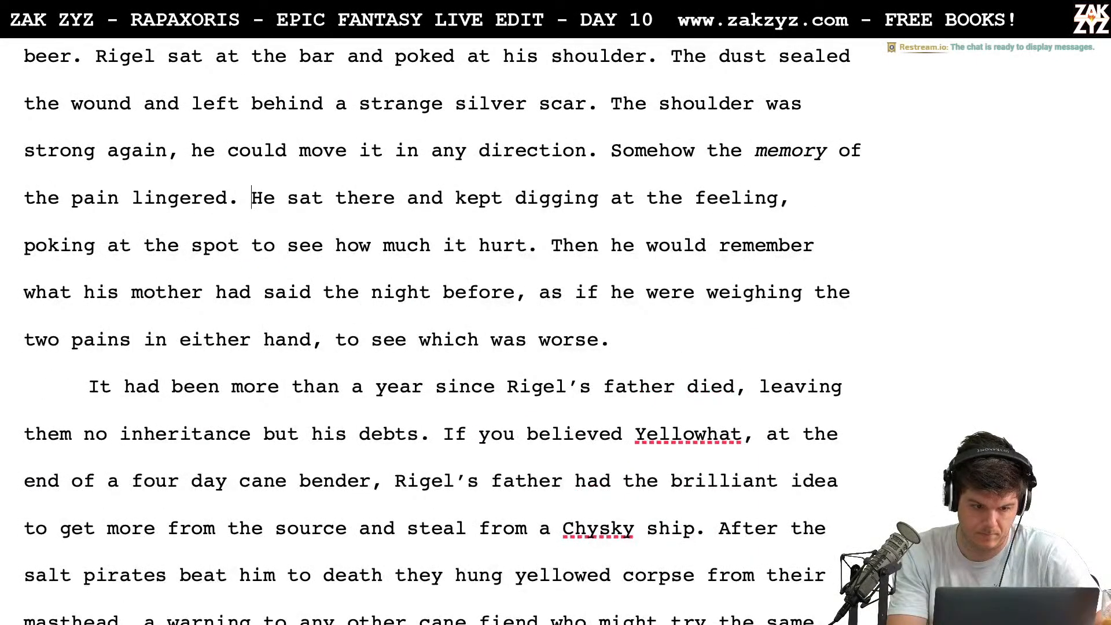
Insert the sentence "Rigel couldn't get used to it." between "lingered." and "He sat there"
text(,)
key(BackSpace)
key(BackSpace)
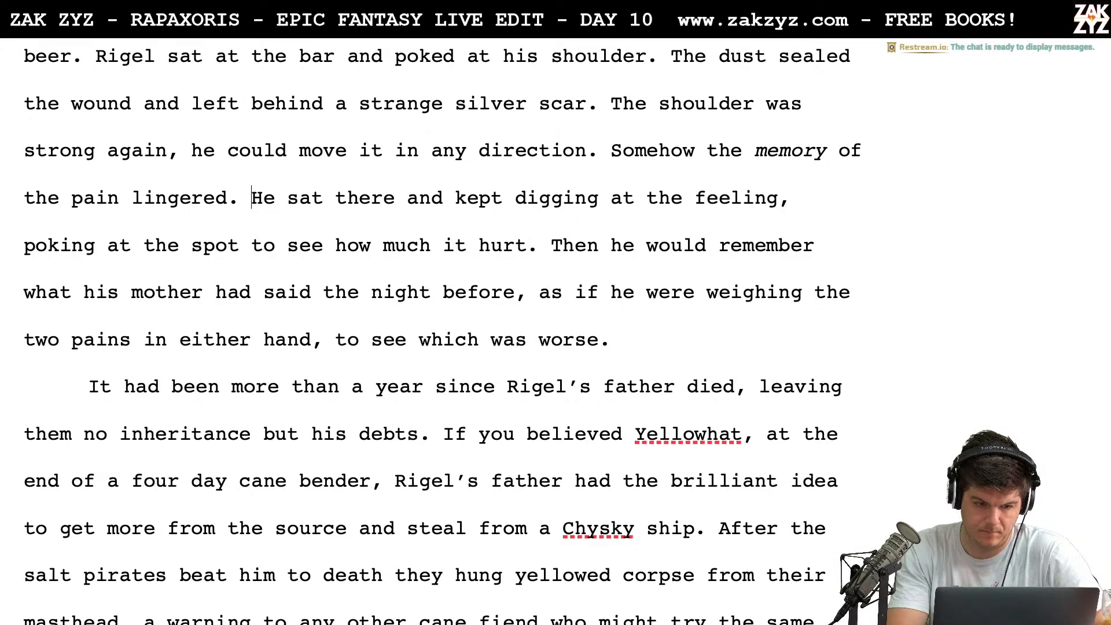
text(Rigel could)
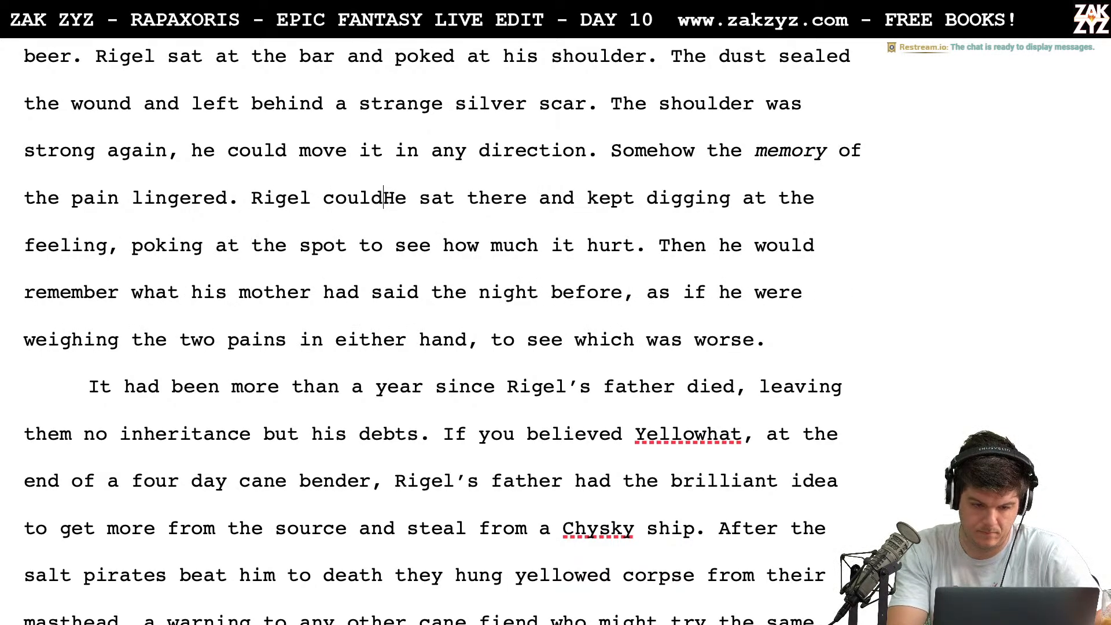
text(n't get used t)
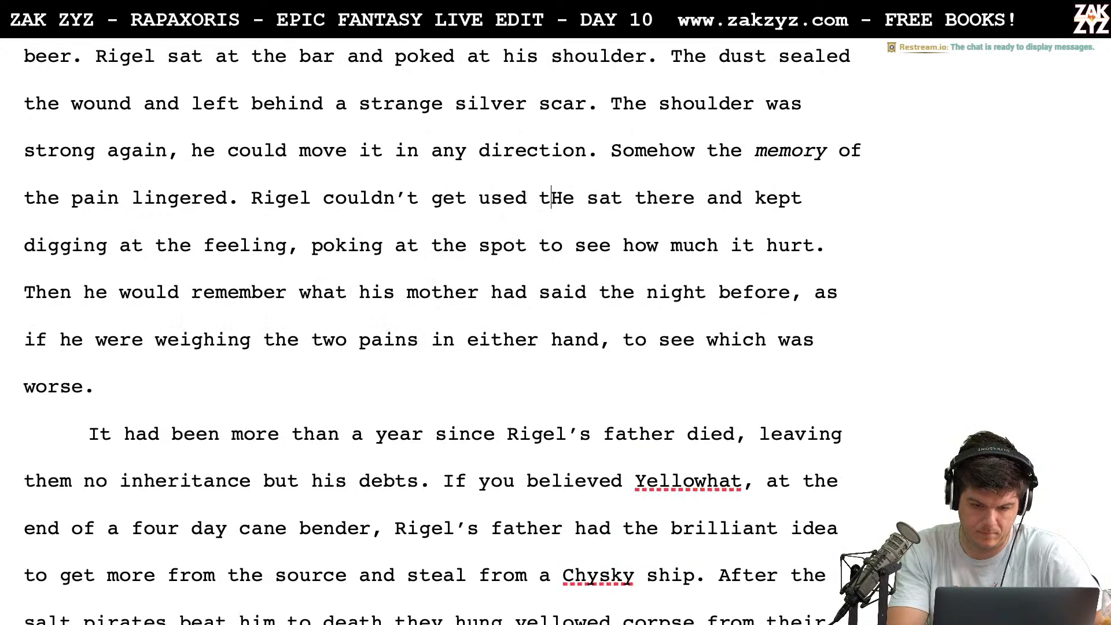
text(o it.)
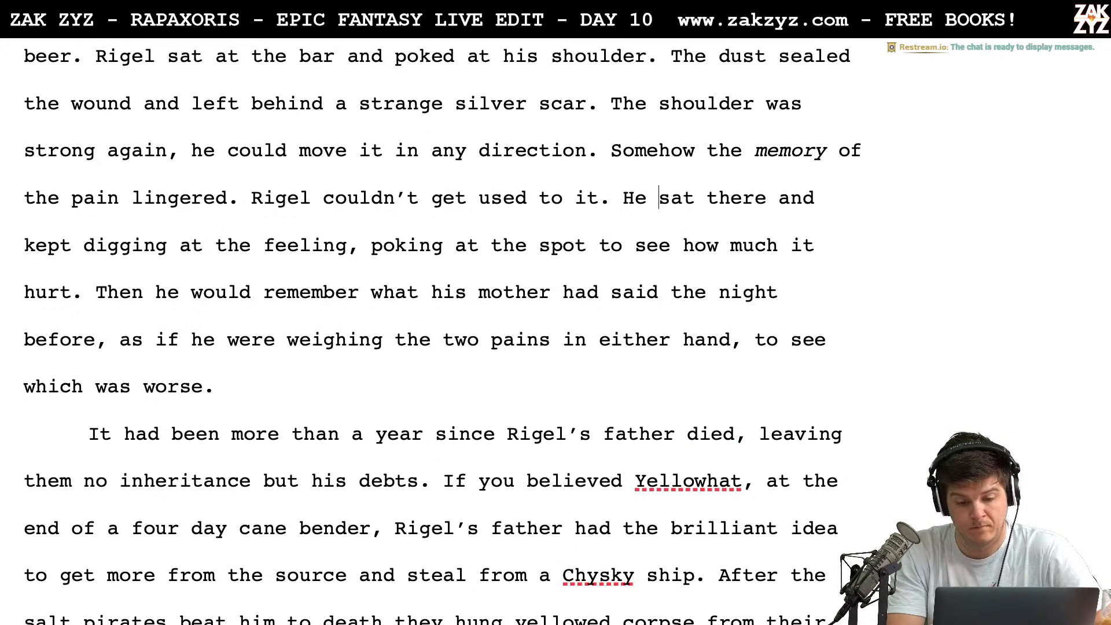
Break the paragraph after "He sat" and replace "sat" with "dug at the feeling, poking at the spot"
key(Return)
key(Return)
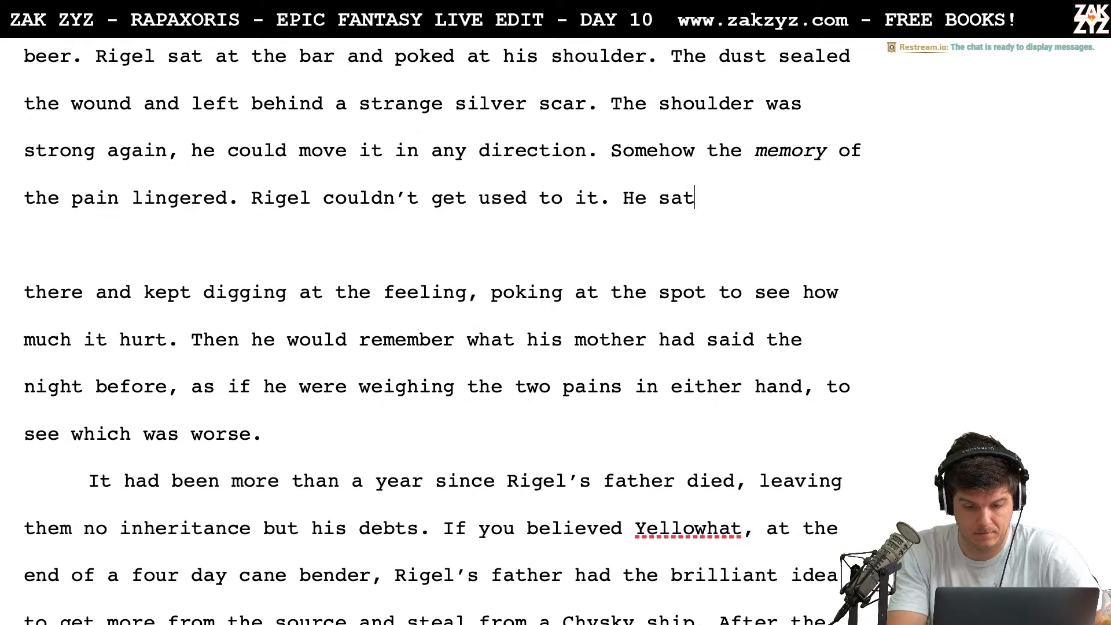
key(BackSpace)
key(BackSpace)
key(BackSpace)
text(dug at the fee)
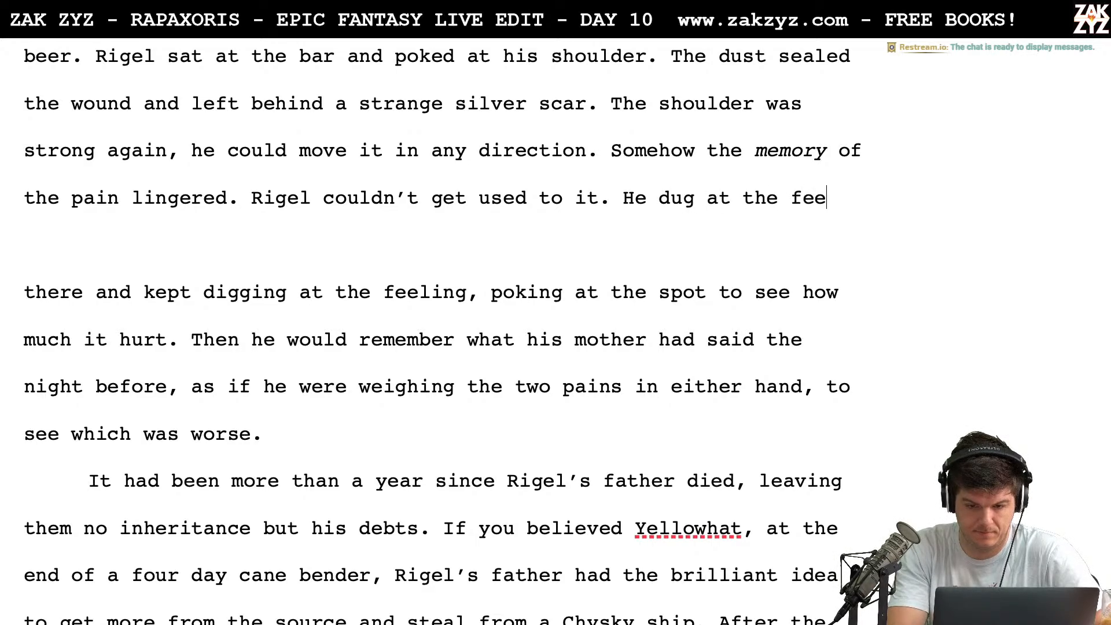
text(ling, poking a)
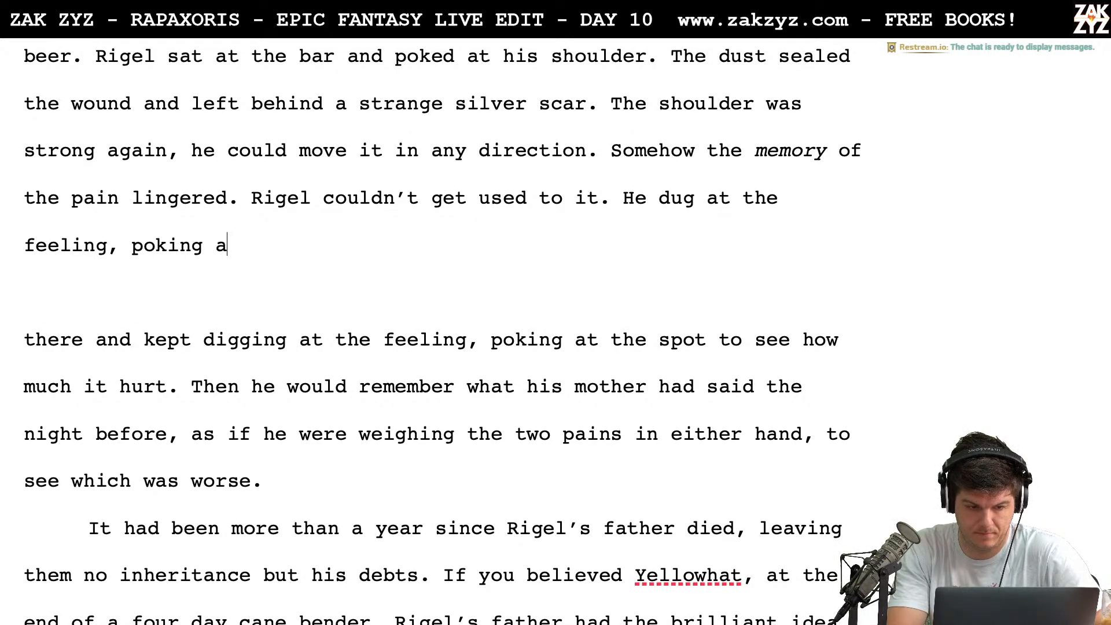
text(t the spot)
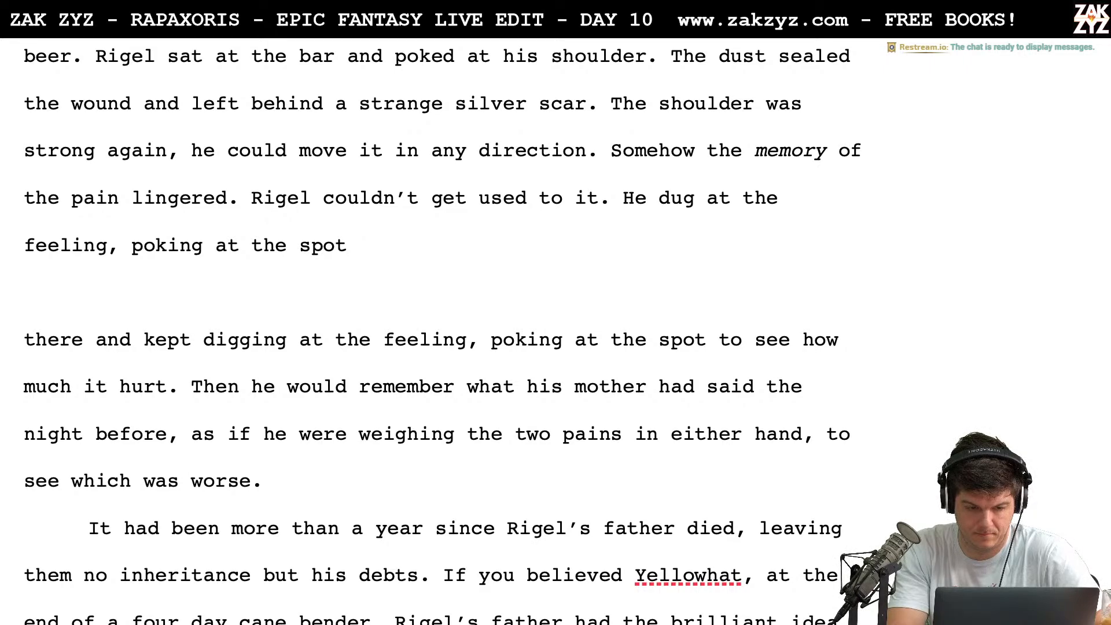
Replace "poking at the spot" with "trying to get" after "He dug at the feeling,"
key(BackSpace)
key(BackSpace)
key(BackSpace)
key(BackSpace)
key(BackSpace)
key(BackSpace)
key(BackSpace)
key(BackSpace)
key(BackSpace)
key(BackSpace)
key(BackSpace)
key(BackSpace)
key(BackSpace)
key(BackSpace)
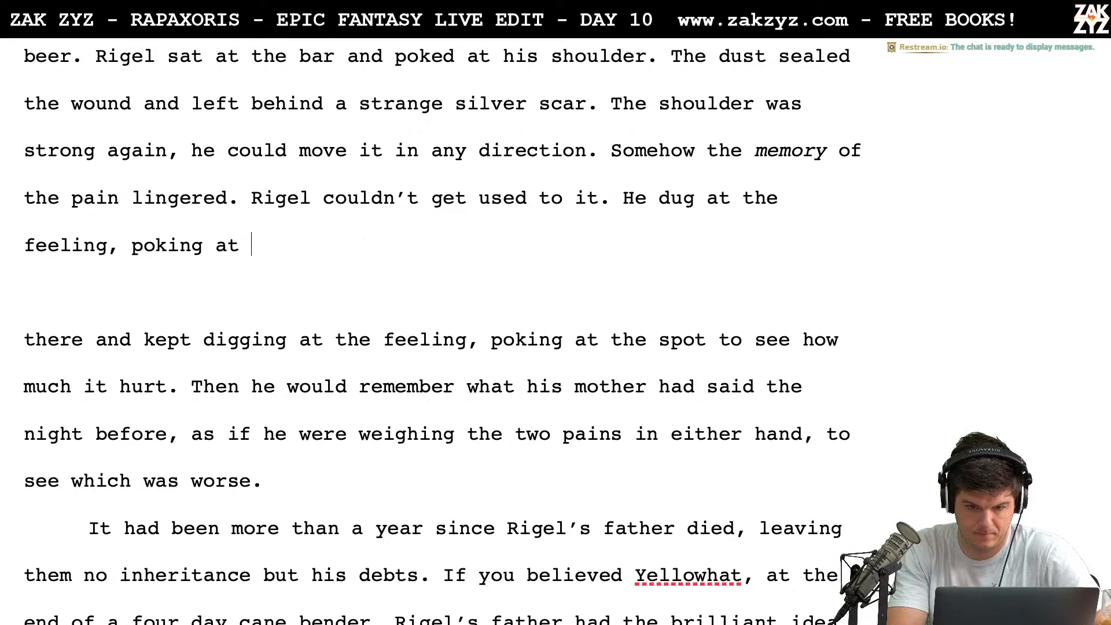
key(BackSpace)
key(BackSpace)
key(BackSpace)
key(BackSpace)
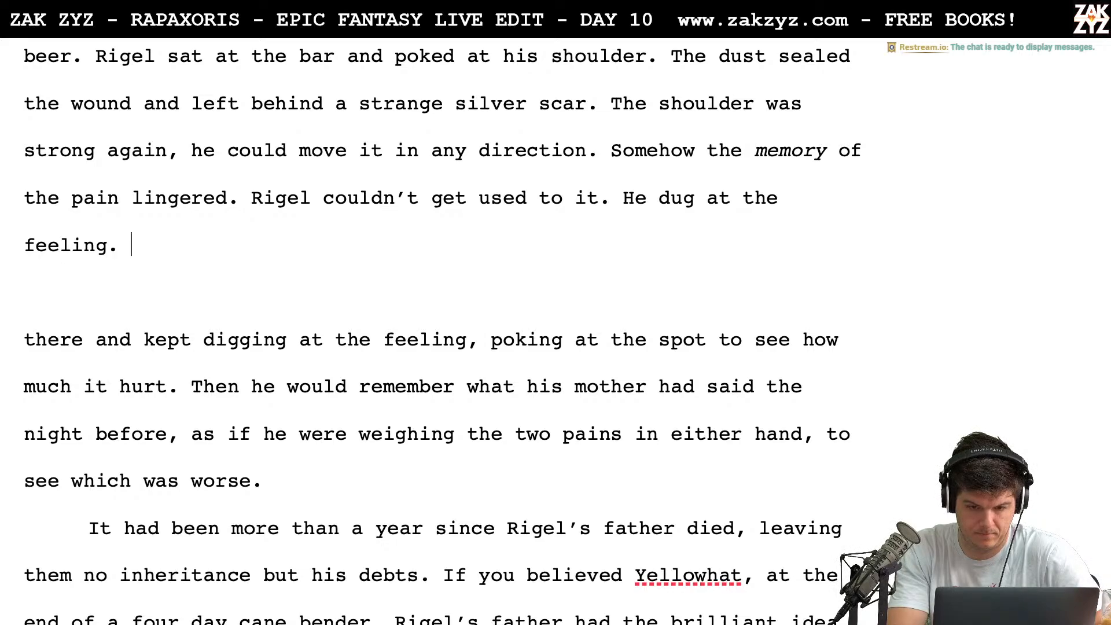
key(BackSpace)
key(BackSpace)
key(BackSpace)
text(g, t)
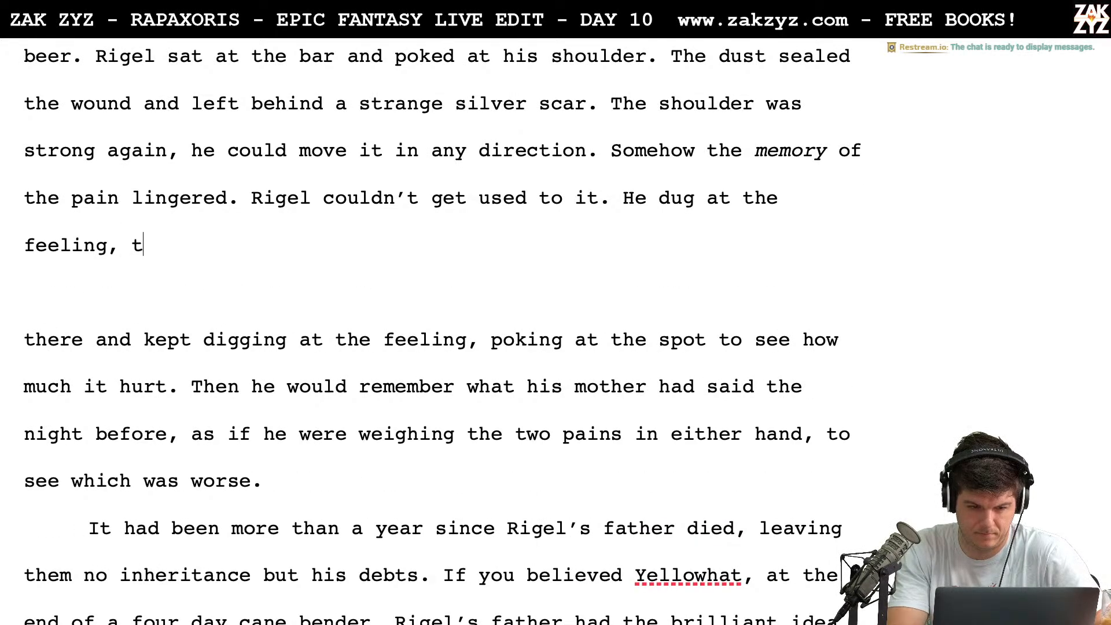
text(rying to get)
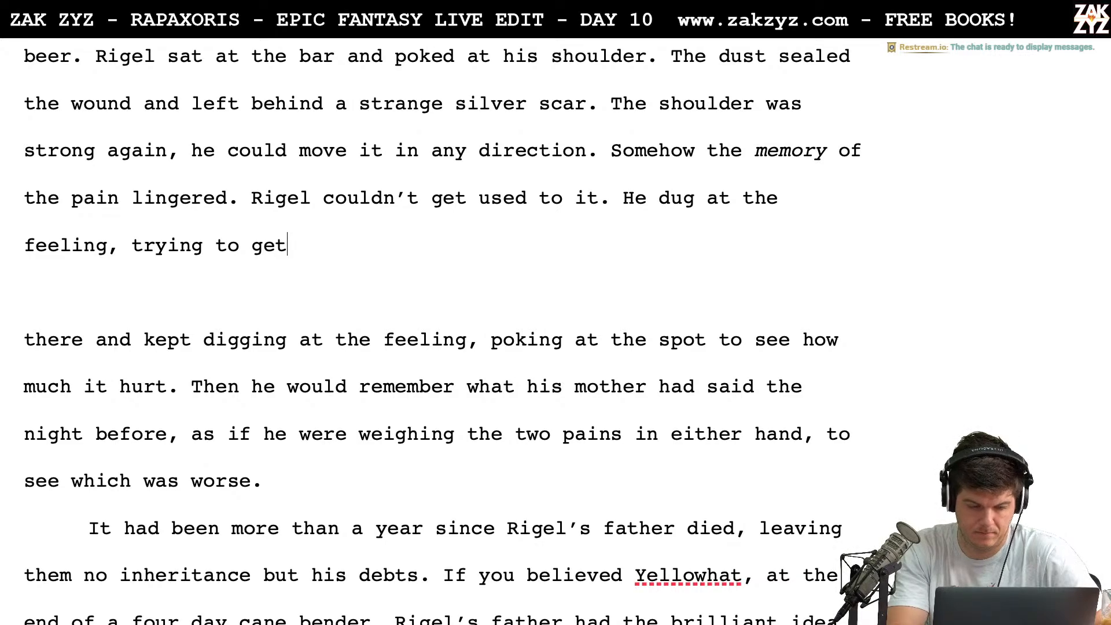
After "lingered." write "No matter how he dug at the feeling or prodded the scar, he could not get used to it.", separated from the old draft below
key(Up)
key(Up)
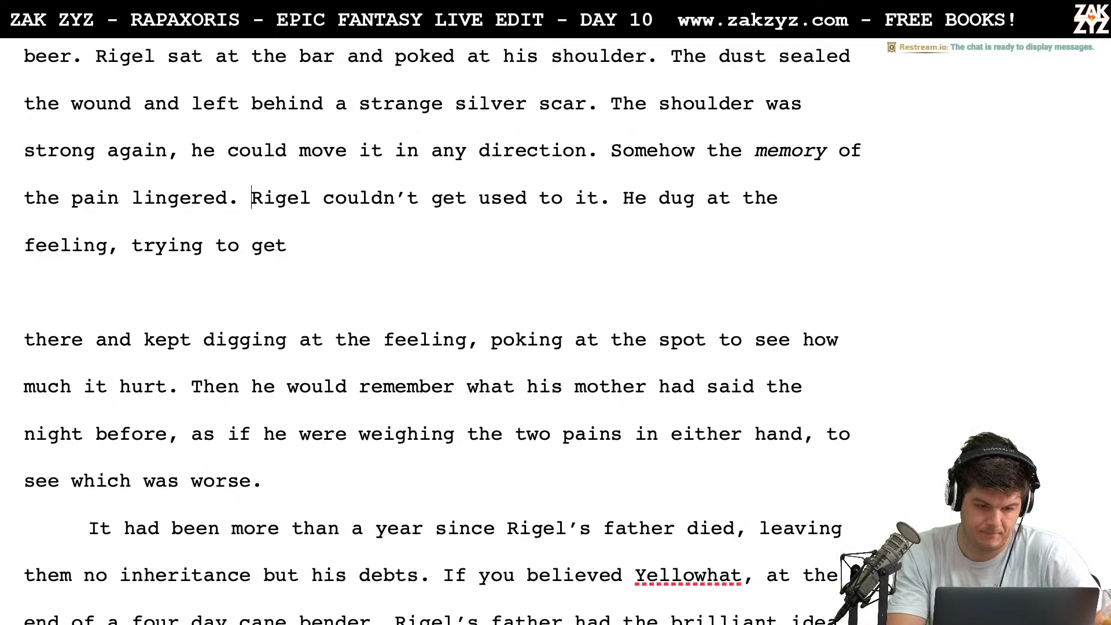
key(Return)
key(Return)
text(N)
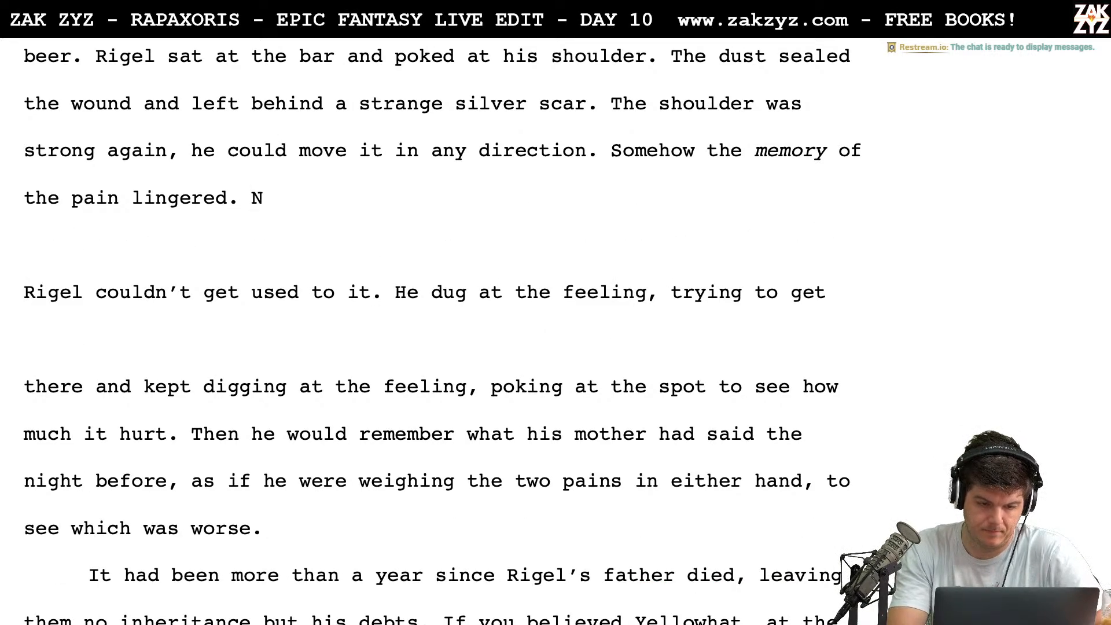
text(o matter how he d)
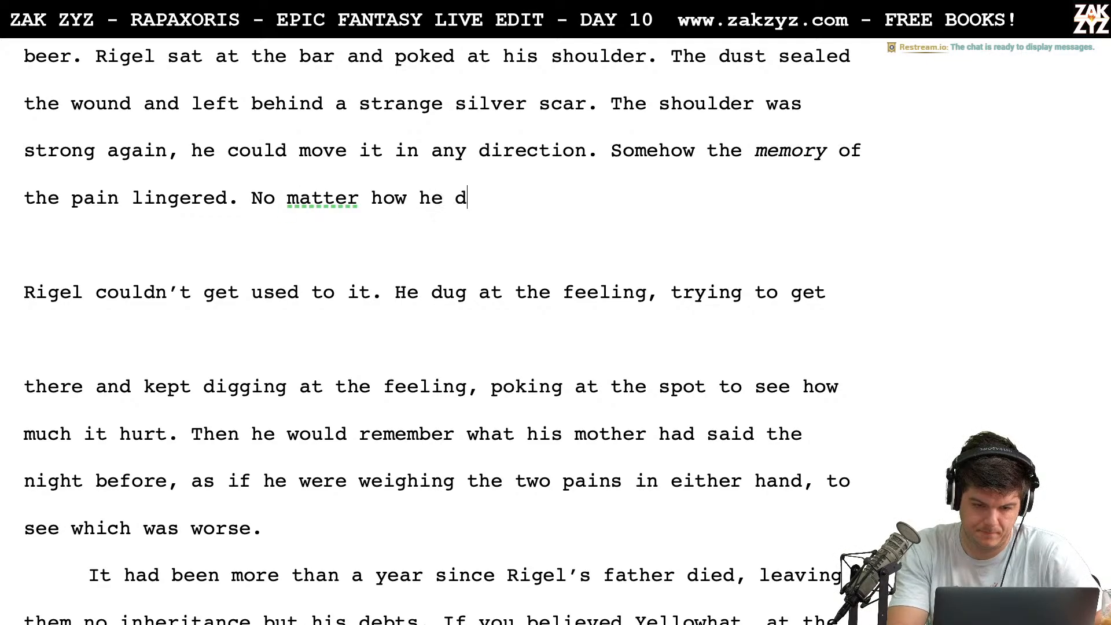
text(ug at the ff)
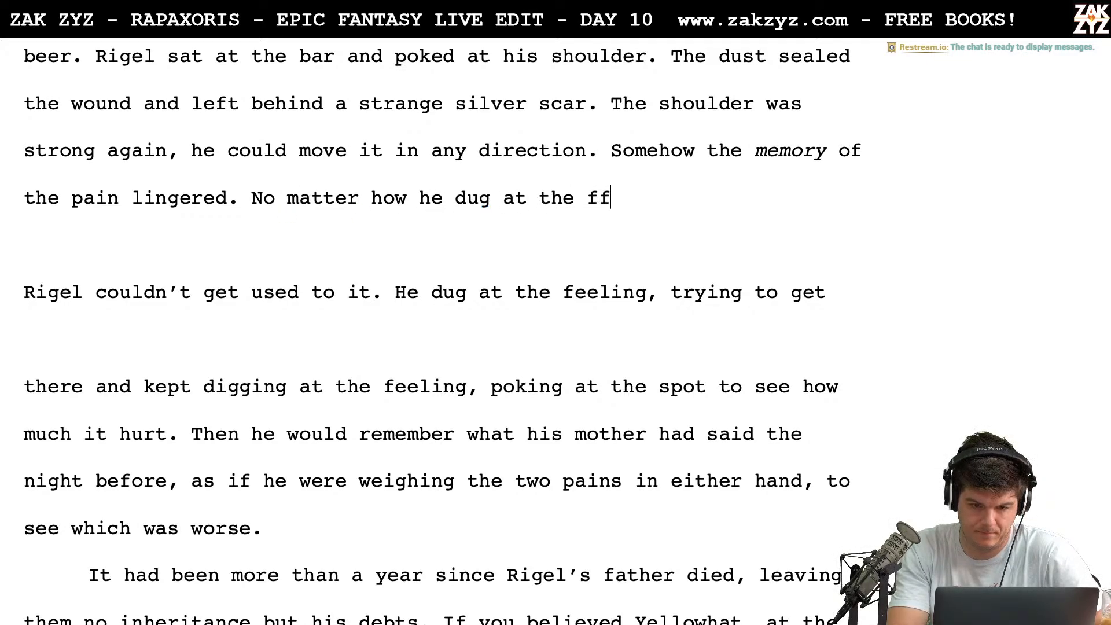
text(eling or)
text(p)
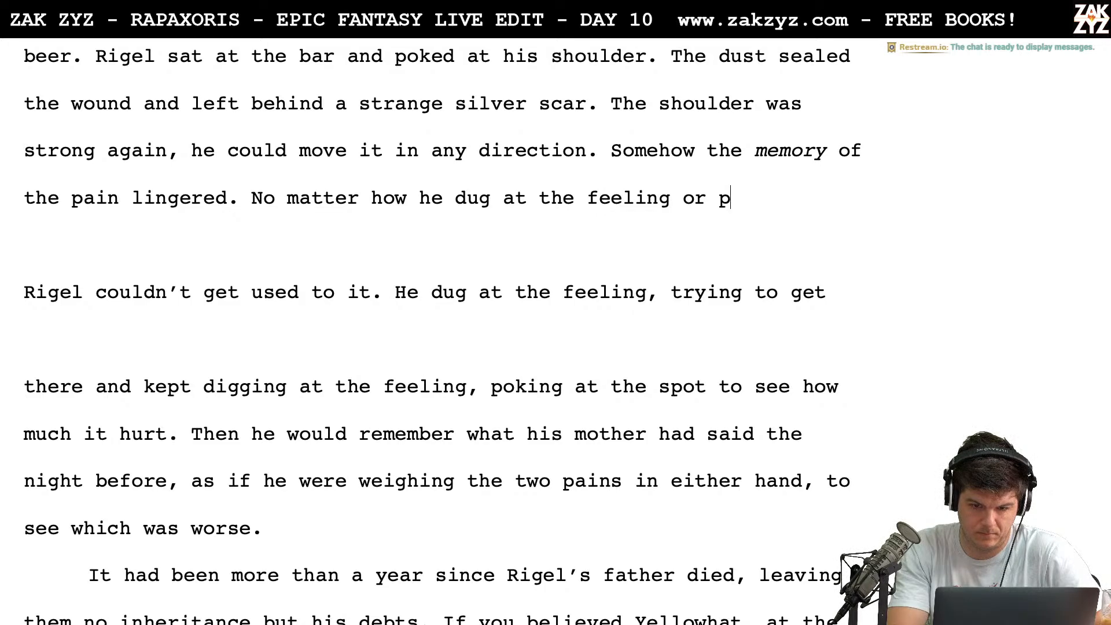
text(rodded the)
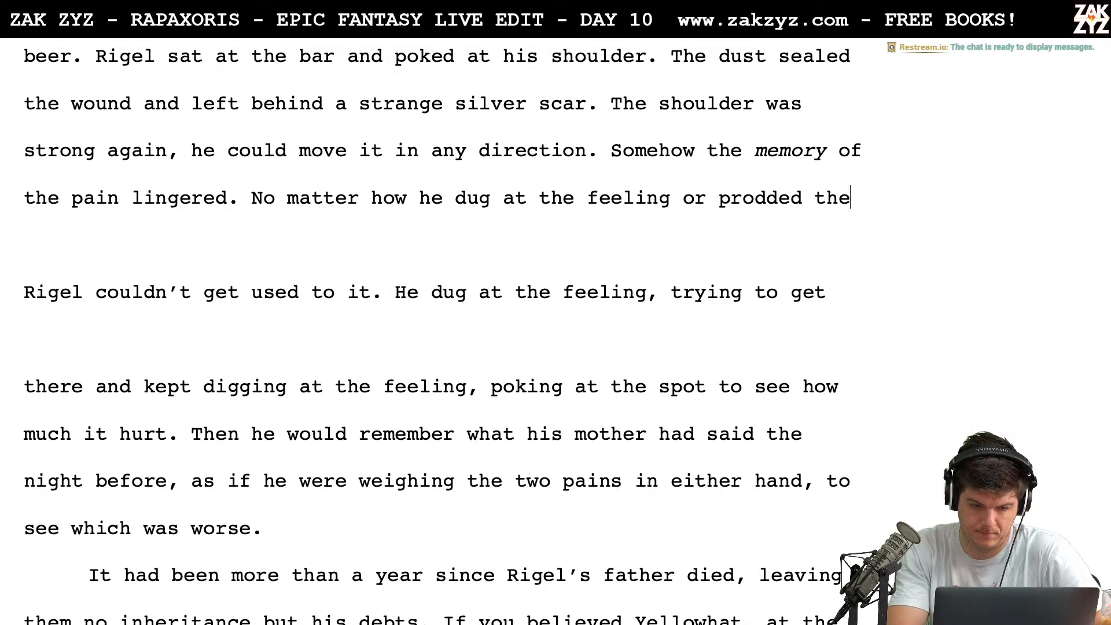
text( scar, he could n)
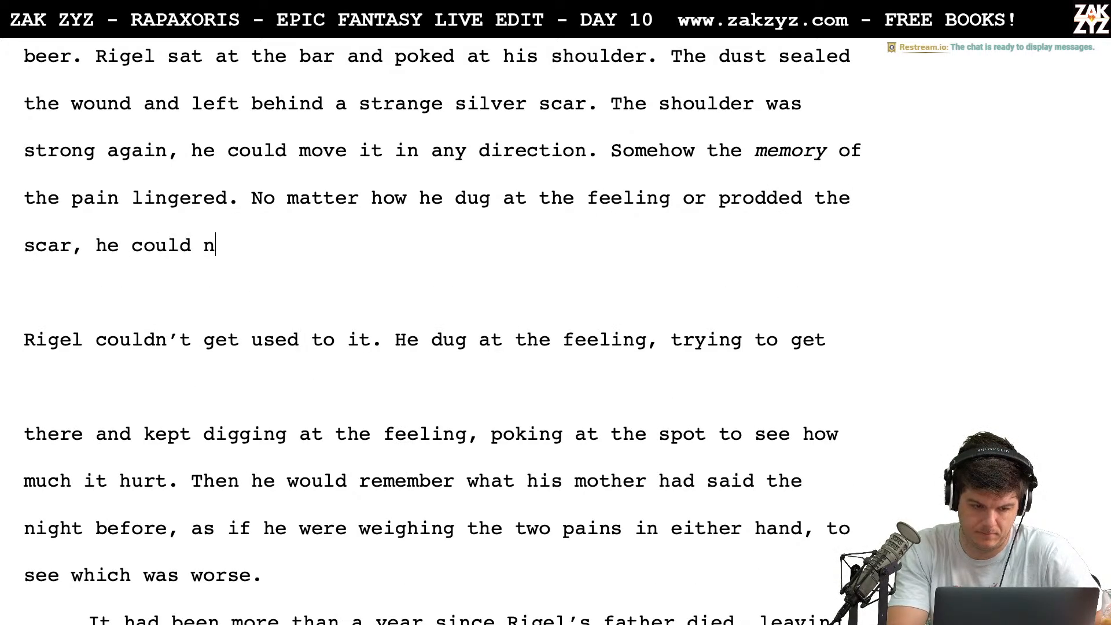
text(ot get used to it.)
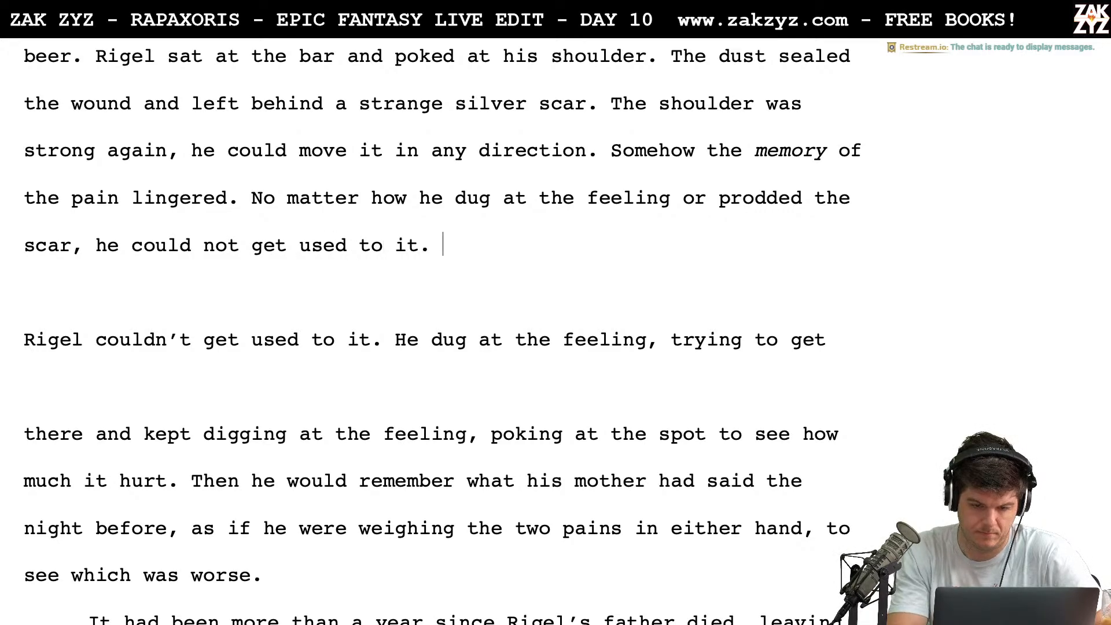
Replace "he" with "Rigel" before "could not get used to it."
key(Up)
key(Left)
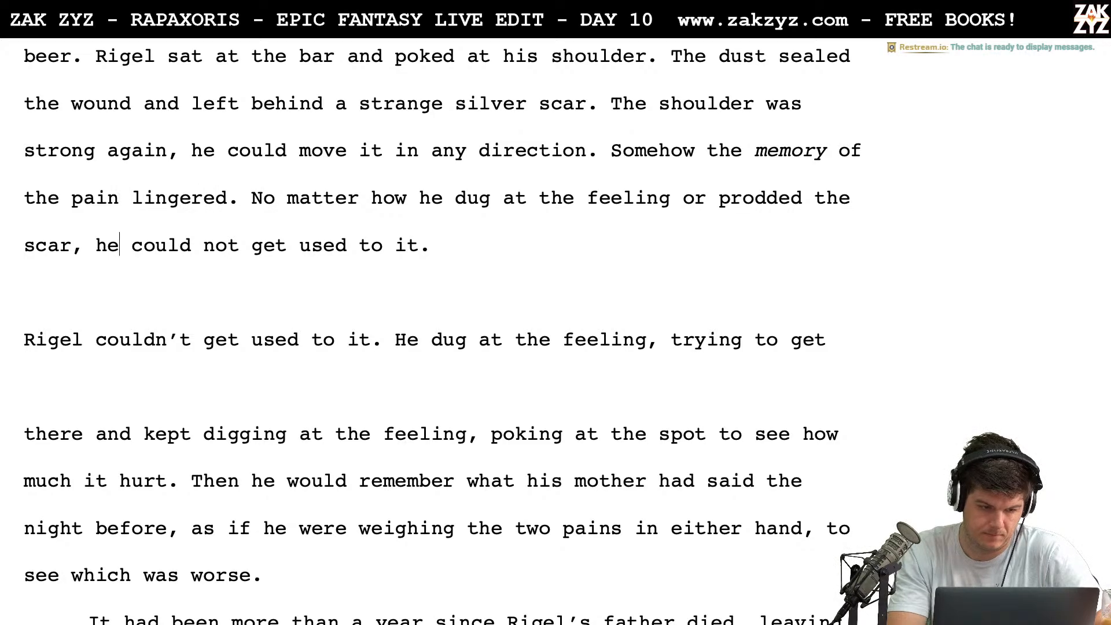
key(BackSpace)
key(BackSpace)
text(Rigel)
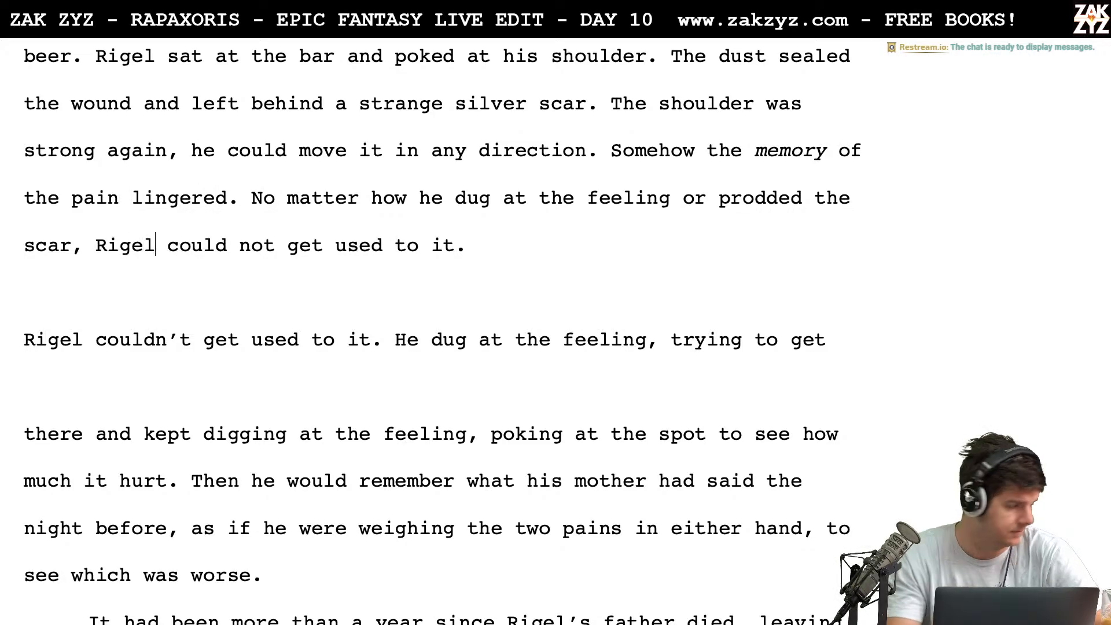
Add "queer" before "feeling" and "silver" before "scar" in the "No matter how he dug" sentence
scroll(439, 336, down, 3)
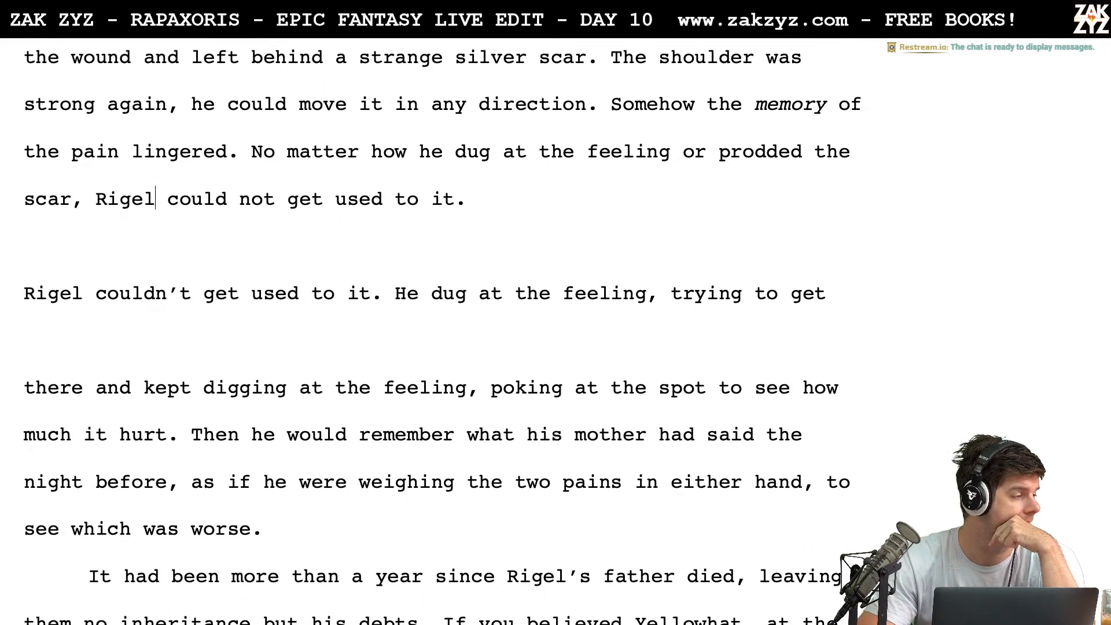
scroll(440, 336, up, 5)
scroll(440, 336, up, 2)
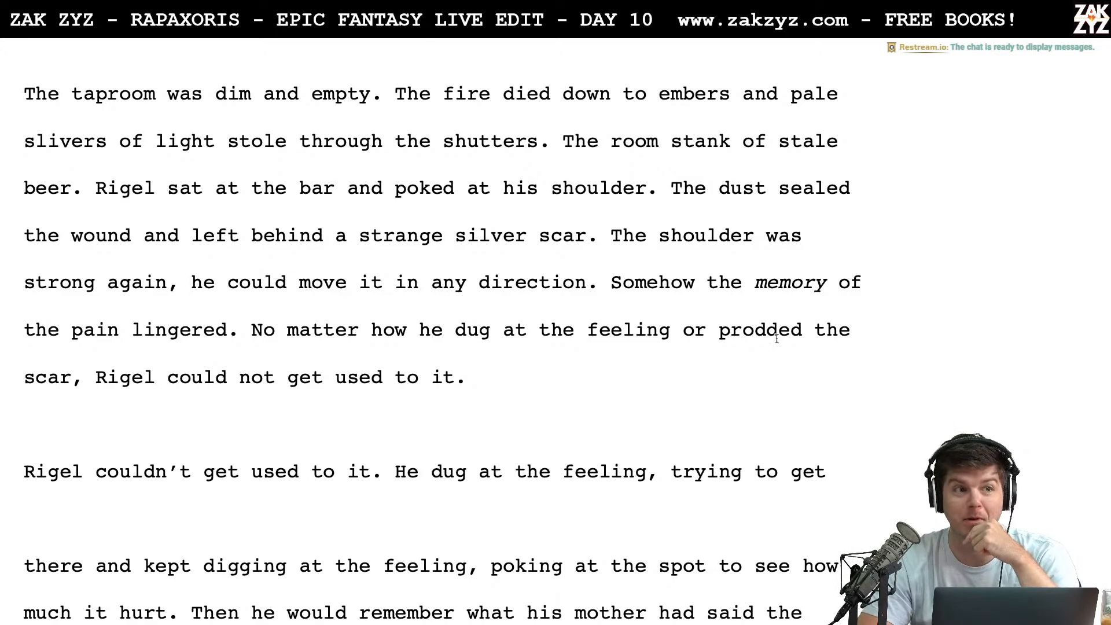
scroll(583, 332, down, 1)
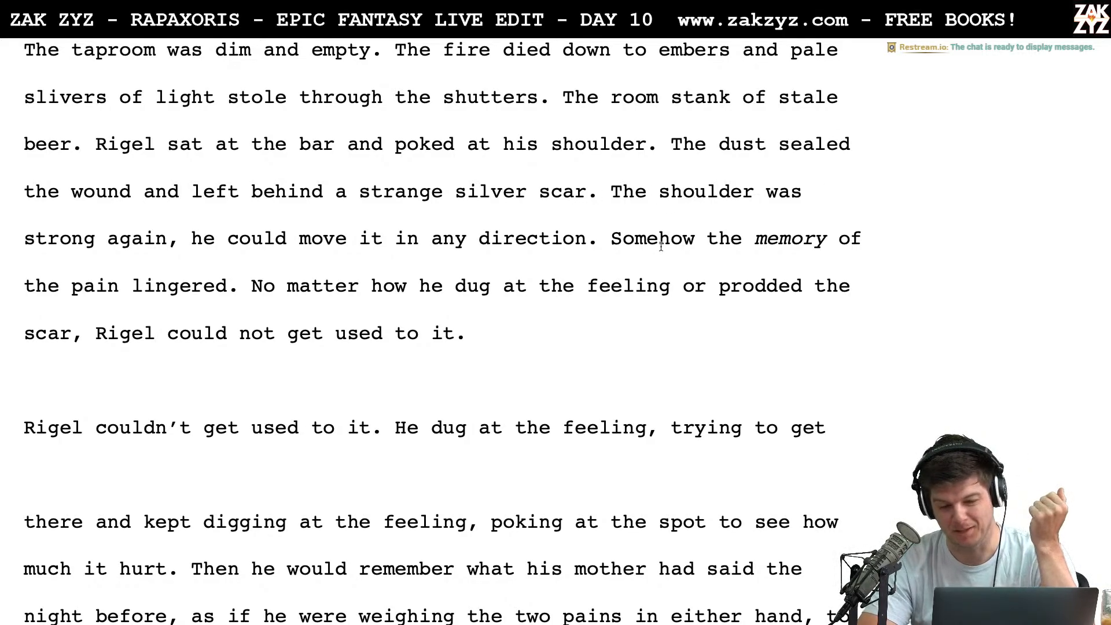
click(486, 331)
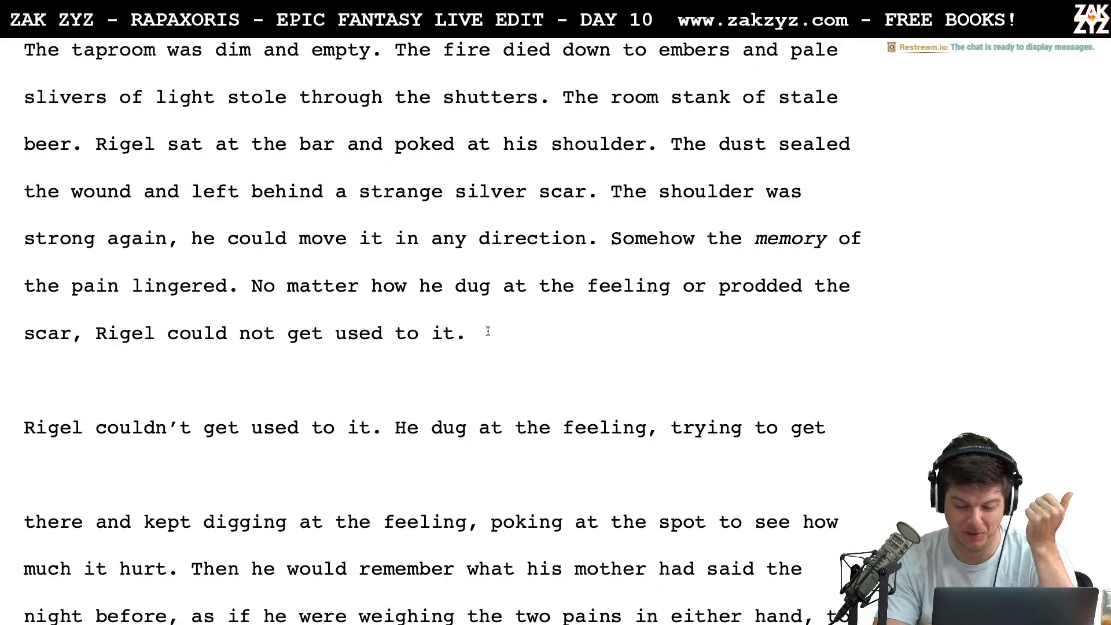
key(Left)
key(Left)
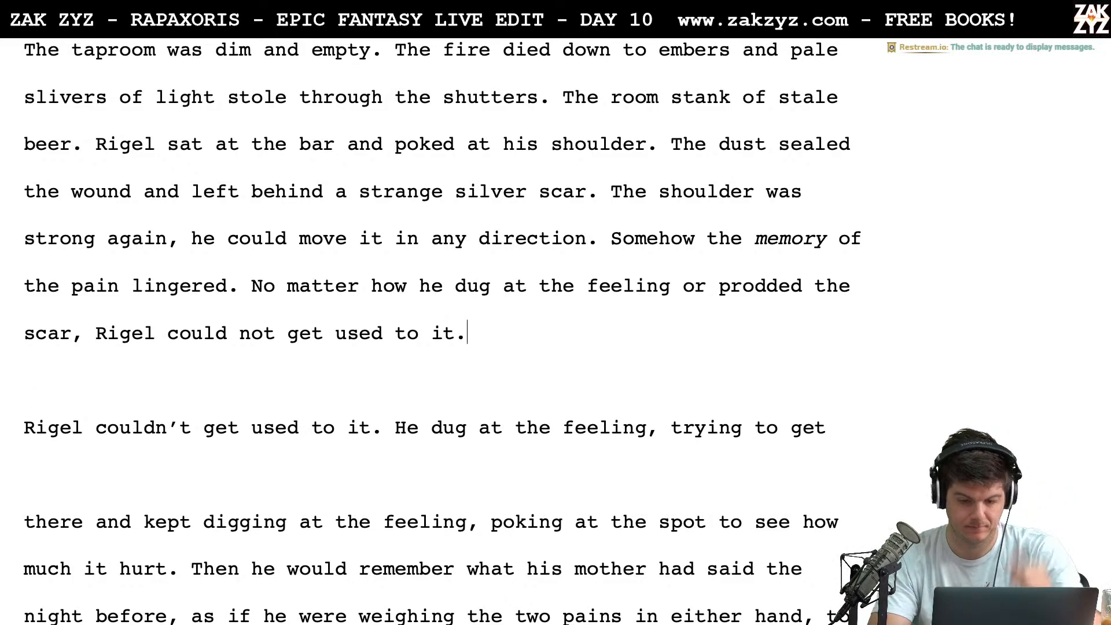
key(Up)
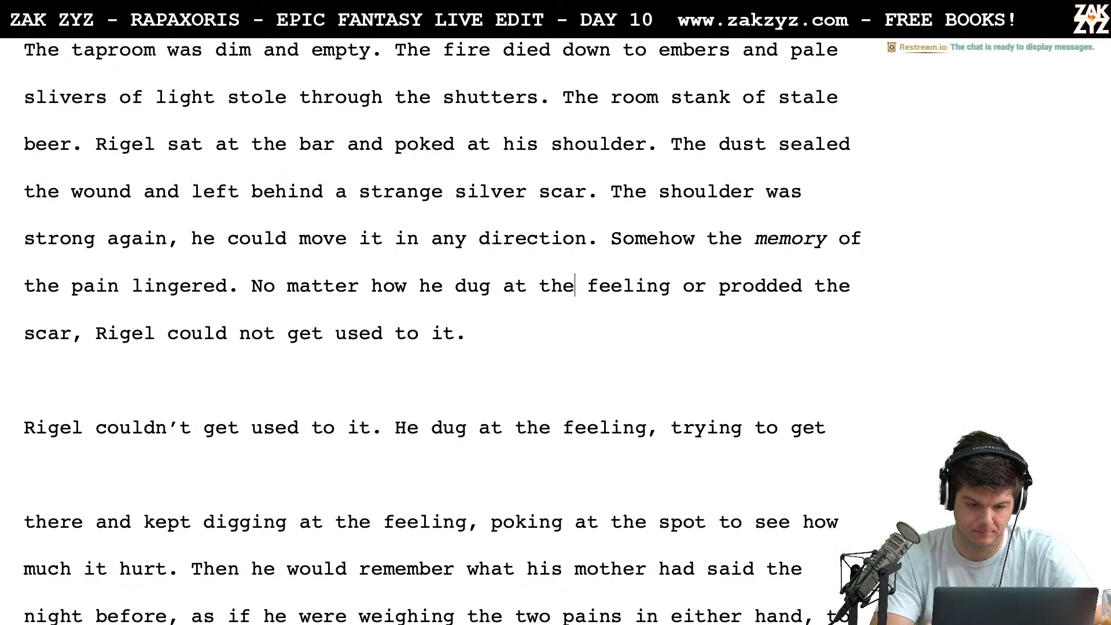
text(queer )
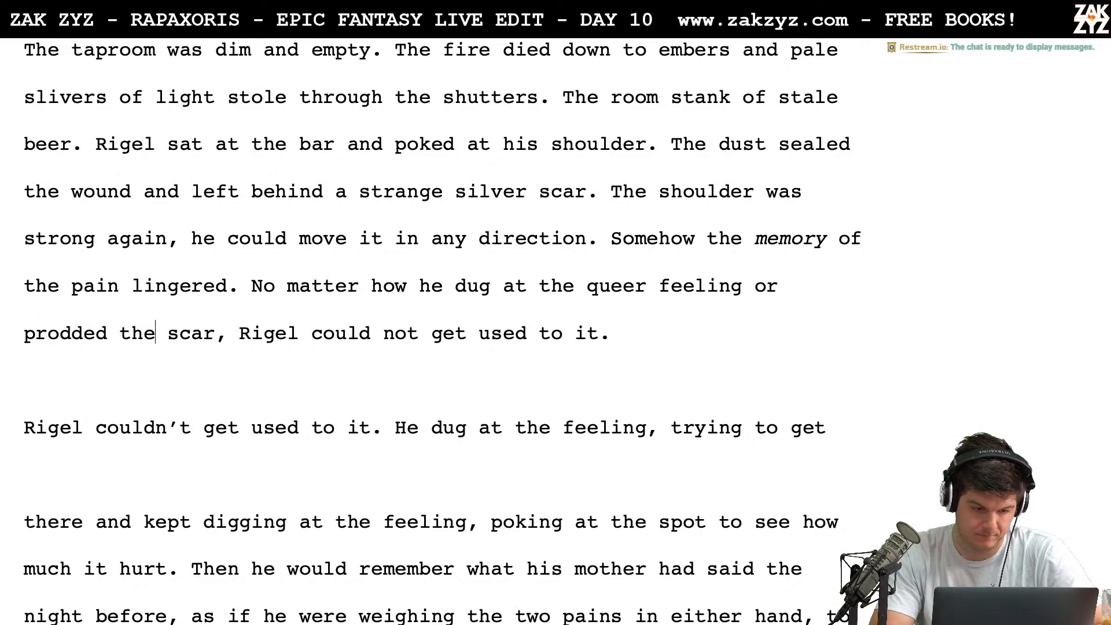
text( silver)
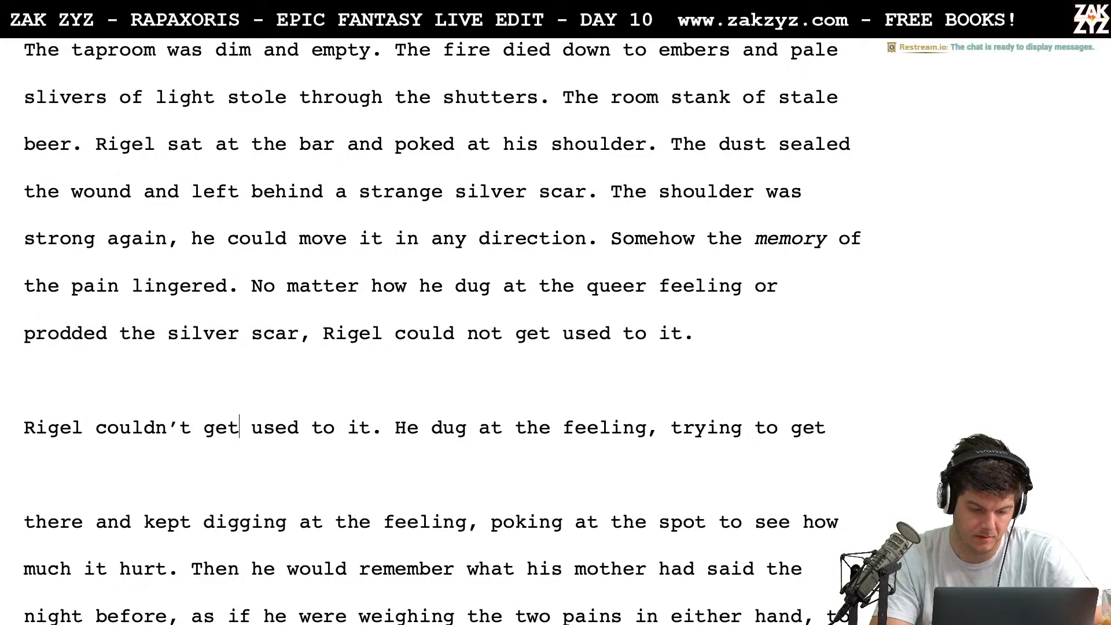
Delete the leftover draft from the blank line above "Rigel couldn't get used to it." through "much it hurt.", leaving "Then he would remember" to start its own paragraph
key(shift+Down)
key(shift+Down)
key(shift+Down)
key(shift+Down)
key(shift+Down)
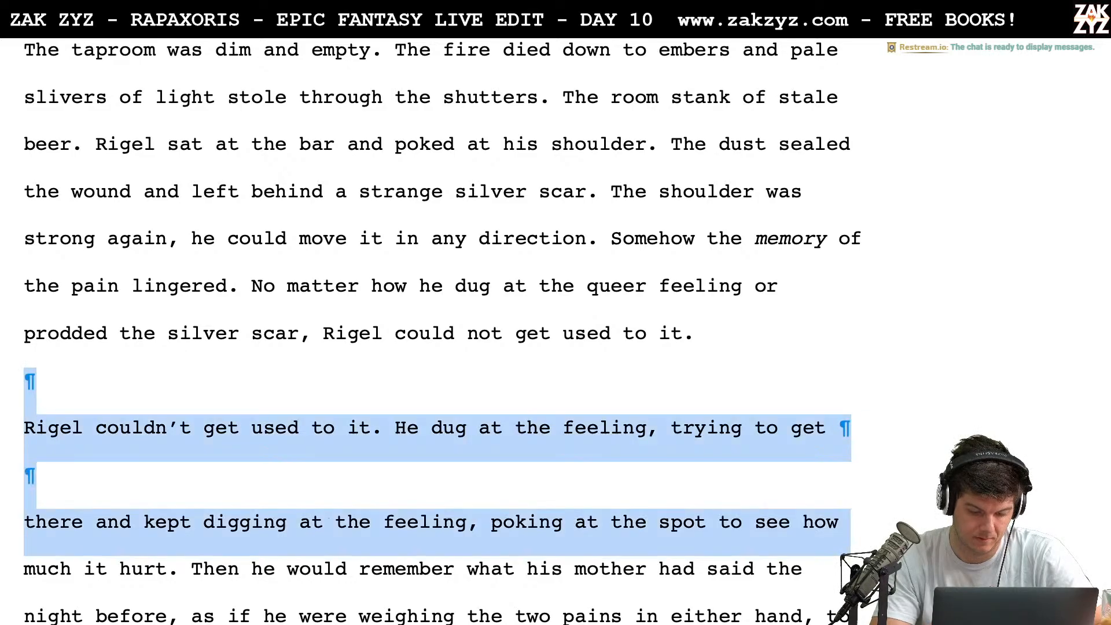
key(shift+Right)
key(shift+Right)
key(shift+Right)
key(shift+Right)
key(shift+Right)
key(shift+Right)
key(shift+Right)
key(shift+Right)
key(shift+Right)
key(shift+Right)
key(shift+Right)
key(shift+Right)
key(shift+Right)
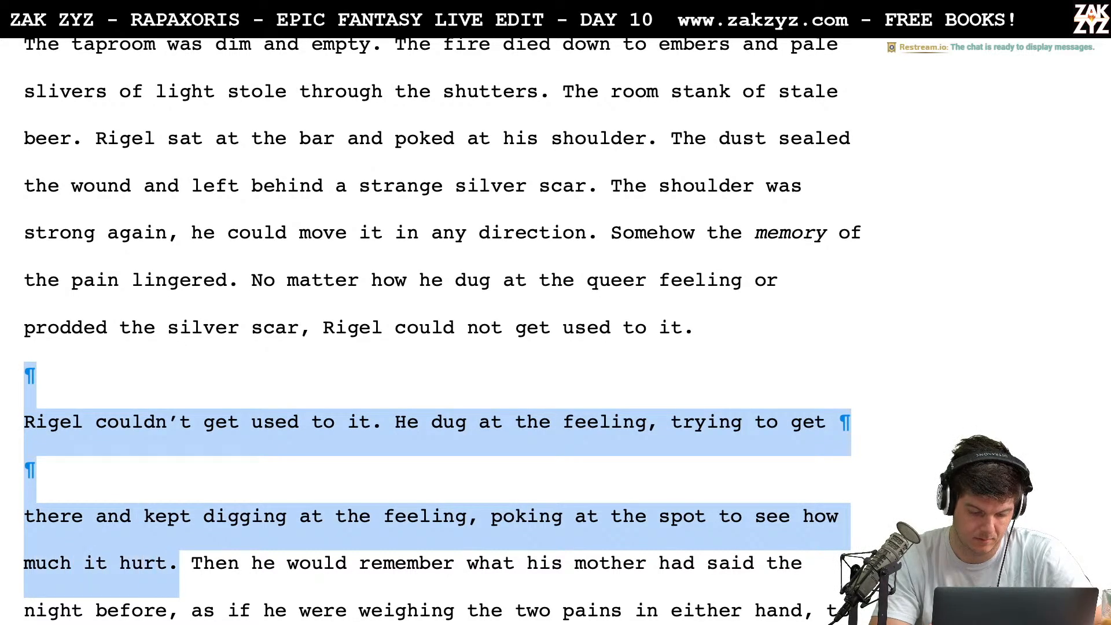
key(BackSpace)
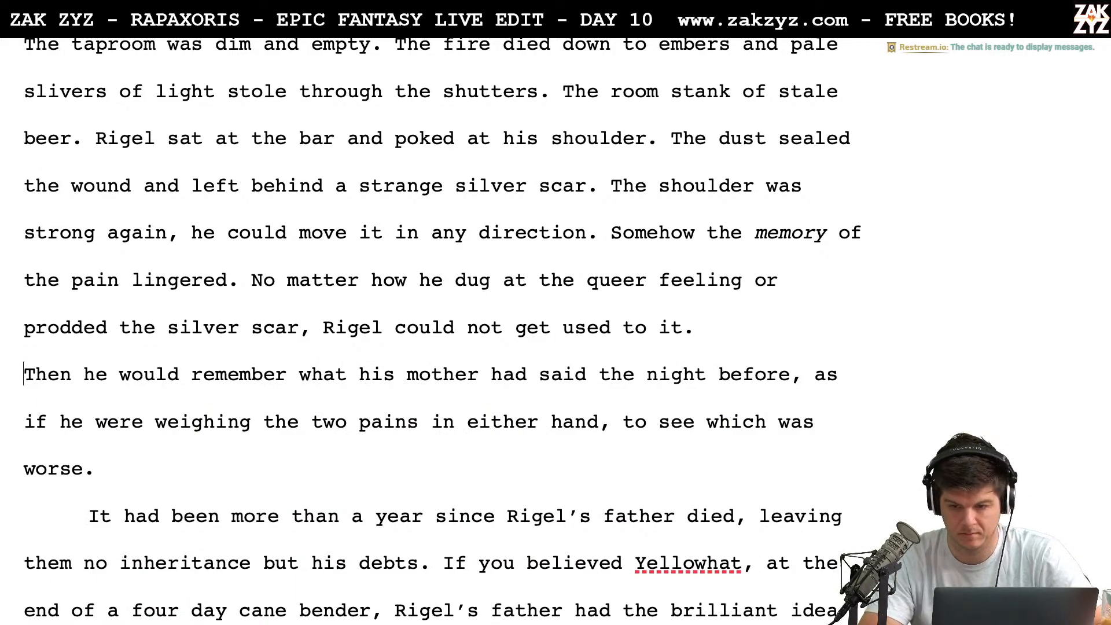
Set the first-line indent of the "Then he would remember" paragraph to 0.5 in
key(alt+super+i)
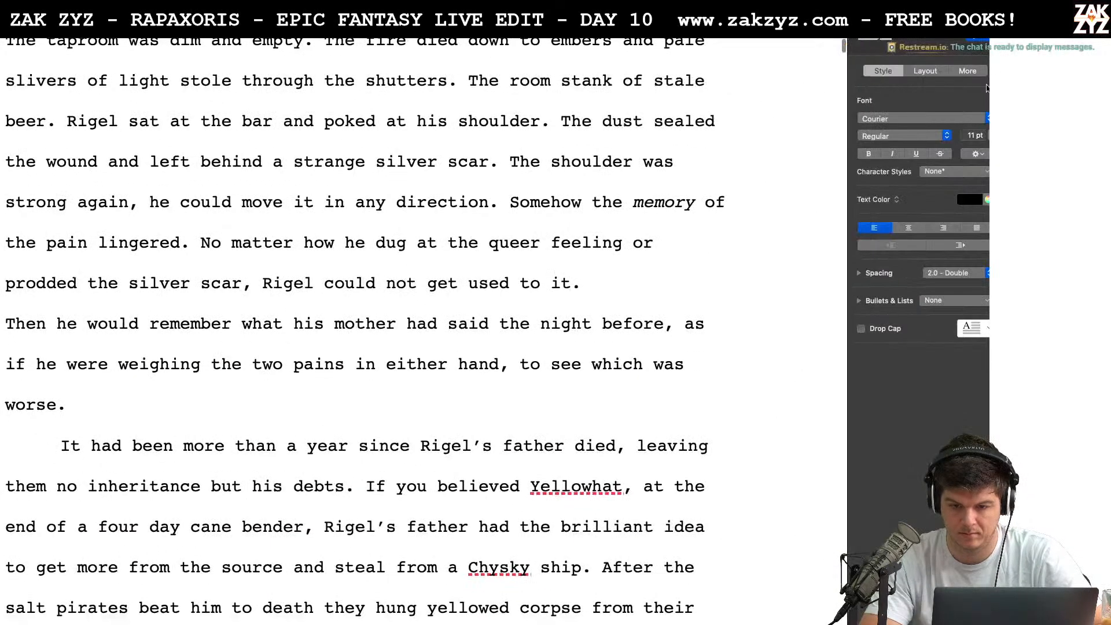
click(926, 70)
click(896, 143)
click(895, 143)
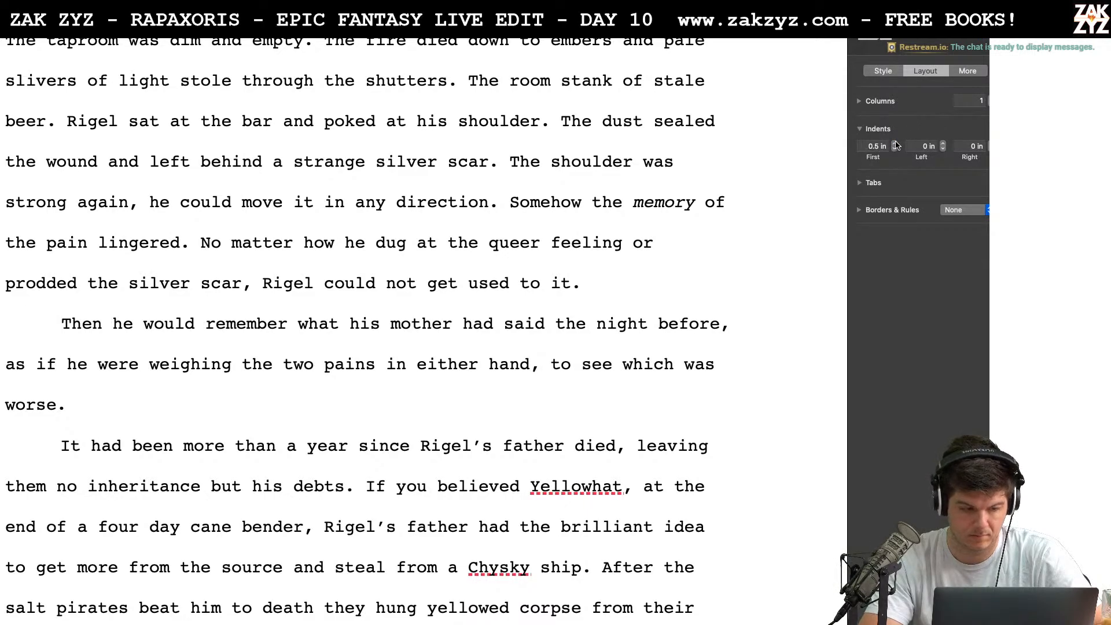
Hide the formatting sidebar
key(alt+super+i)
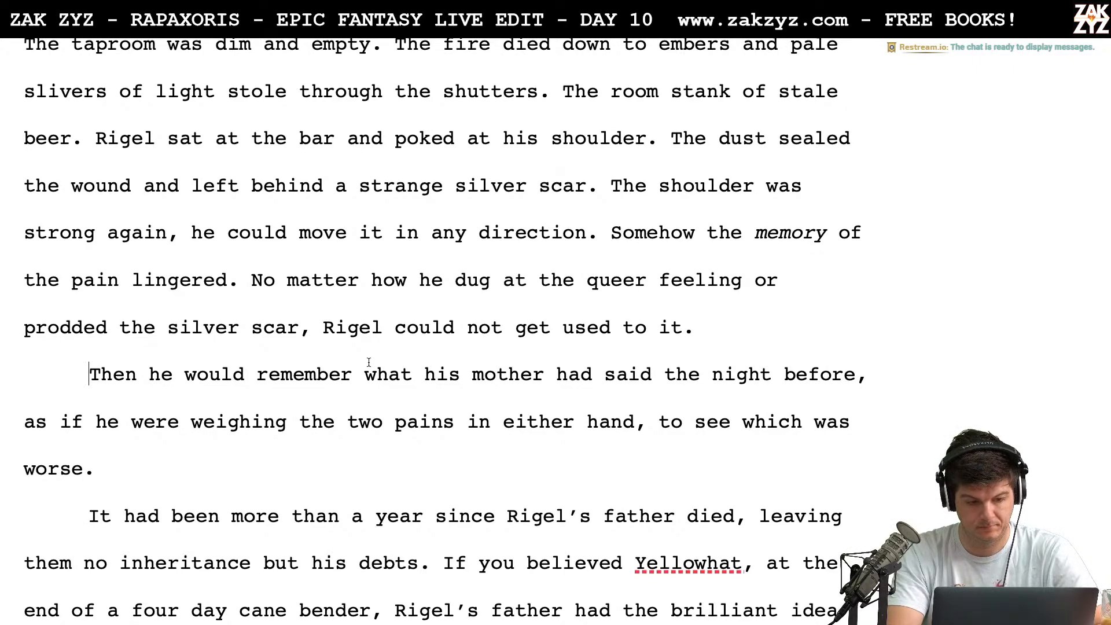
text(As he)
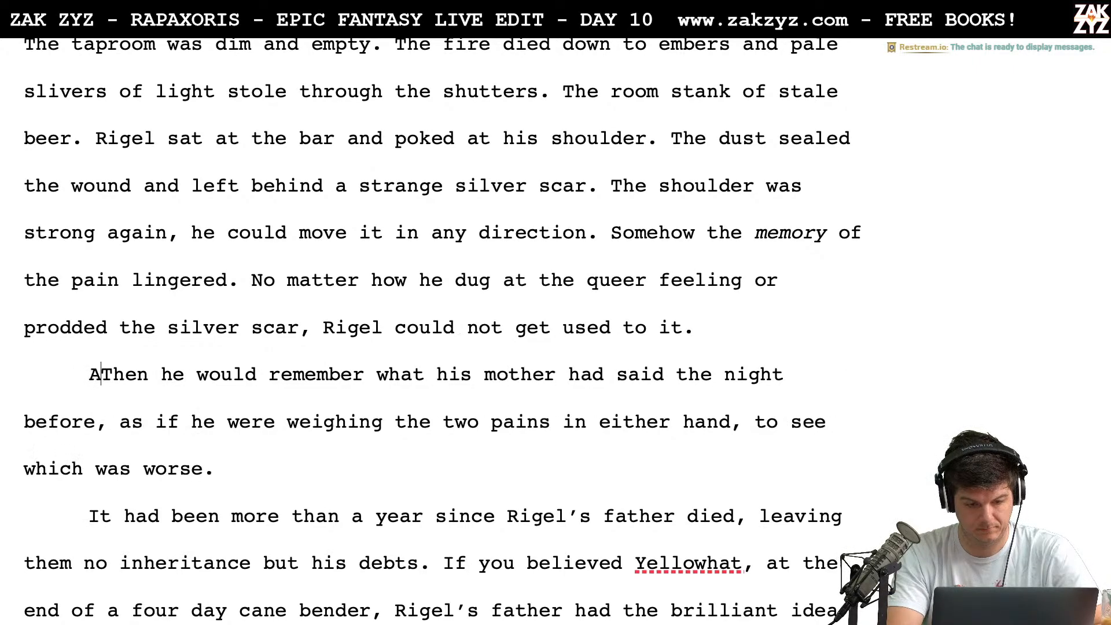
key(BackSpace)
key(BackSpace)
key(BackSpace)
key(BackSpace)
key(BackSpace)
key(BackSpace)
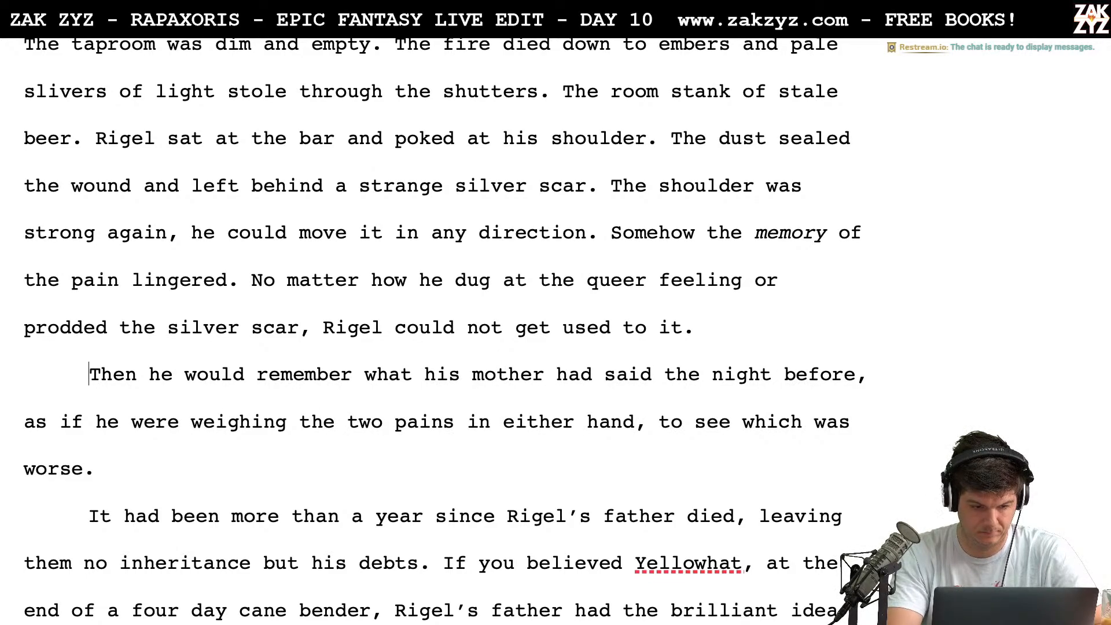
text(A)
key(BackSpace)
text(The word)
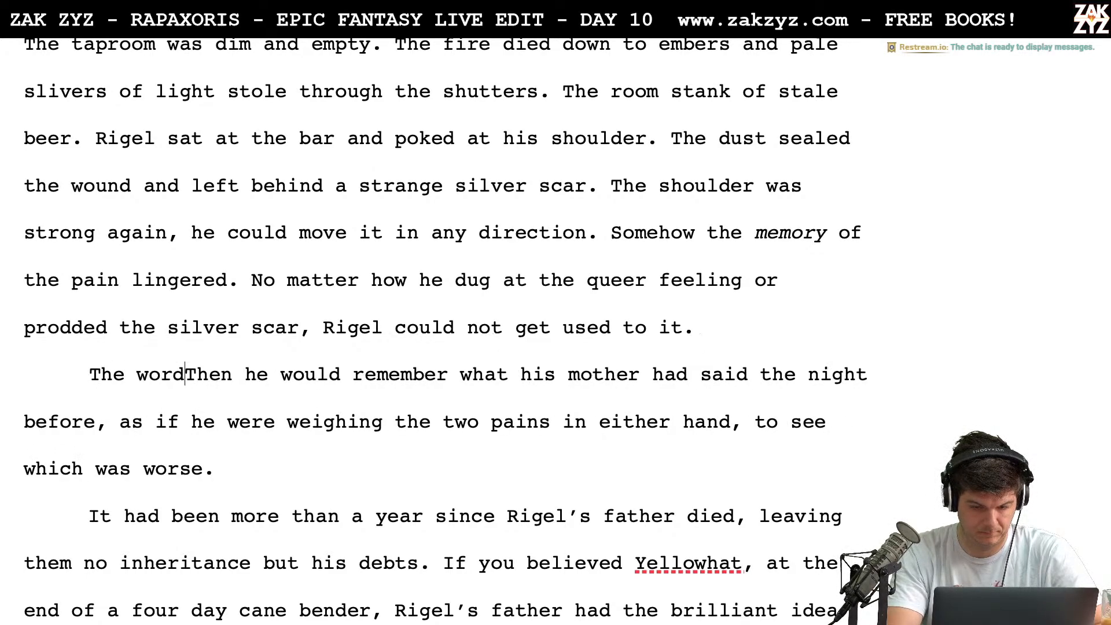
text(s)
key(BackSpace)
key(BackSpace)
key(BackSpace)
key(BackSpace)
key(BackSpace)
key(BackSpace)
key(BackSpace)
key(BackSpace)
key(BackSpace)
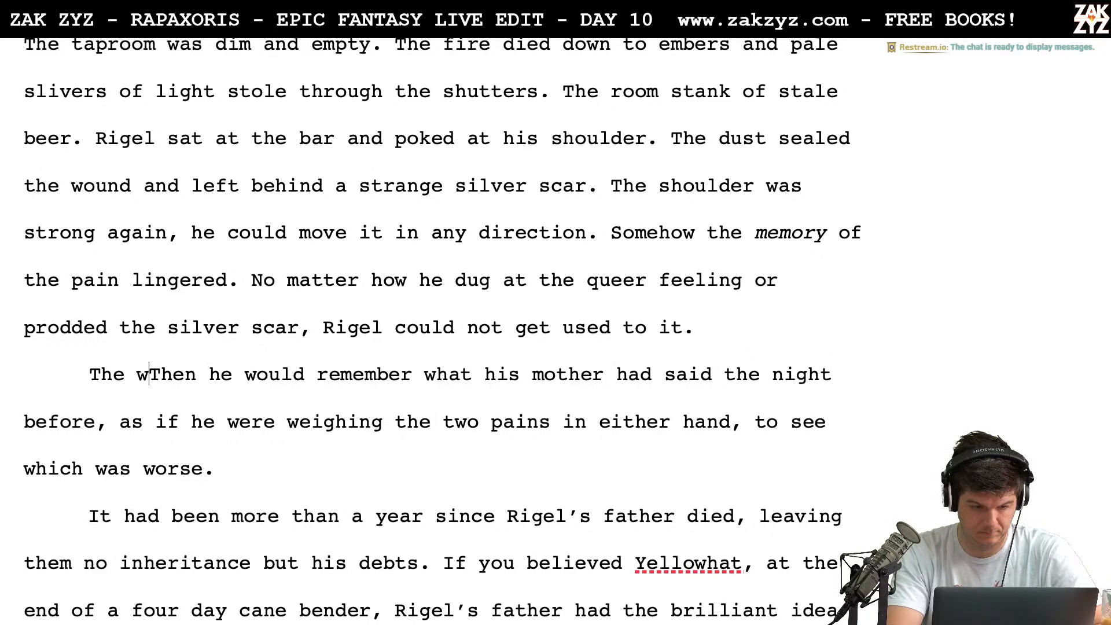
text(The)
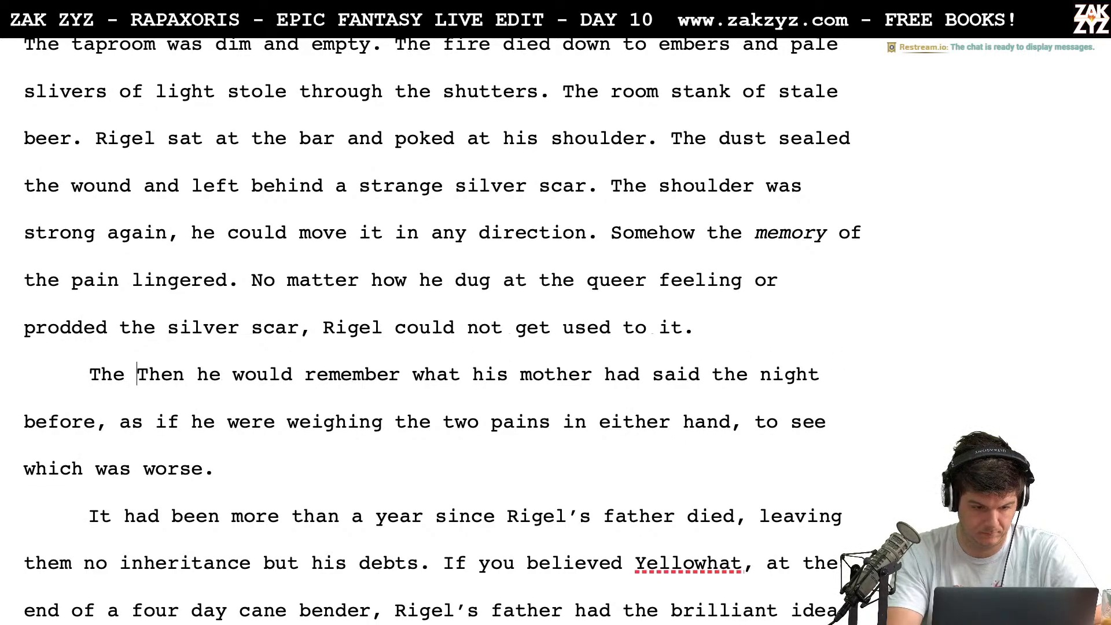
key(BackSpace)
key(BackSpace)
key(BackSpace)
key(BackSpace)
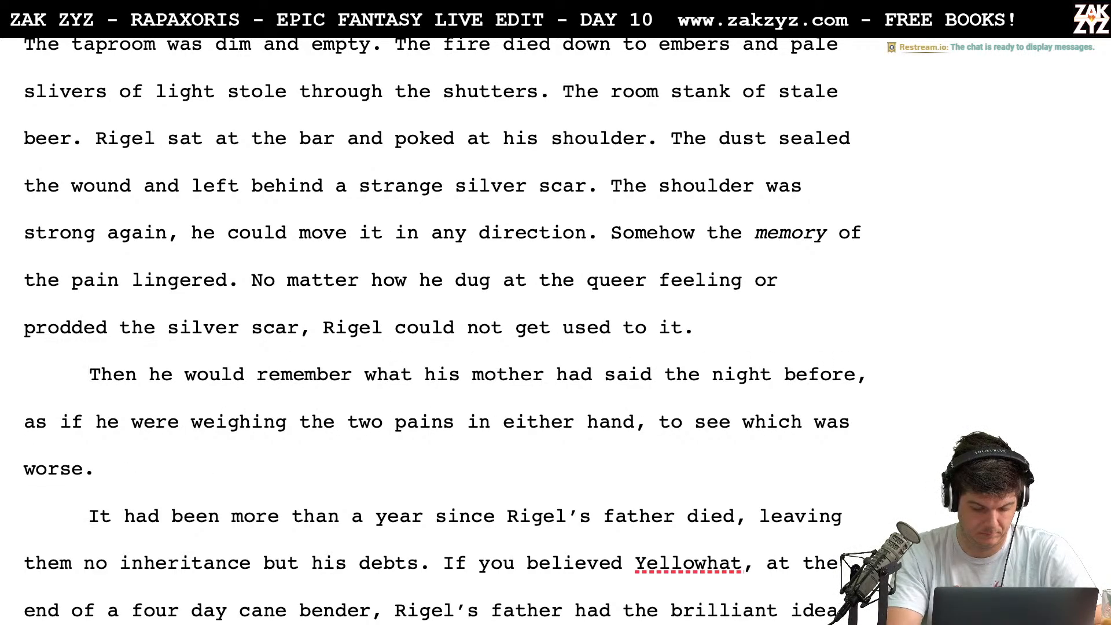
Insert "It kept his mind off the real pain." at the start of the "Then he would remember" paragraph
text(It ek)
key(BackSpace)
key(BackSpace)
text(kept his )
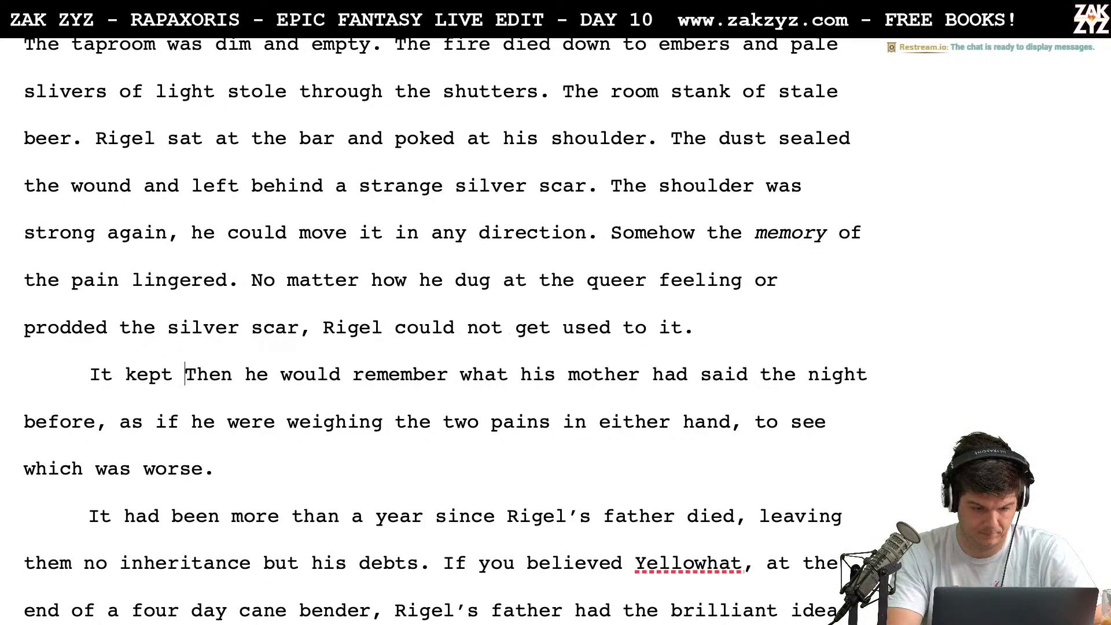
text(mind off the real)
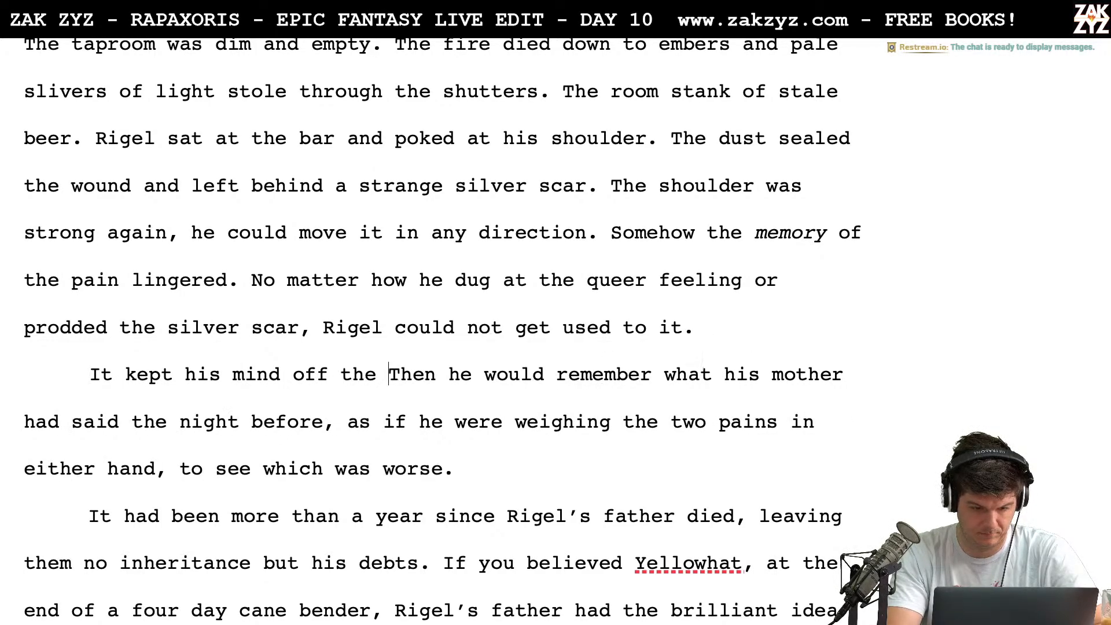
text( pain.)
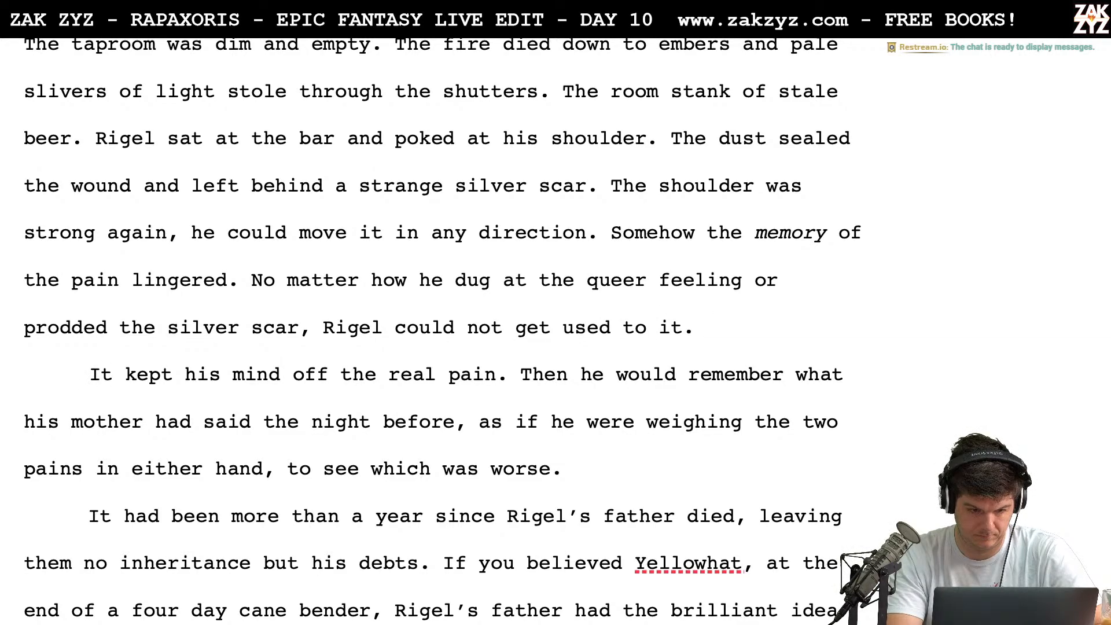
Open a blank paragraph above "It kept his mind off the real pain.", leaving the preceding paragraph ending at "used to it."
key(Return)
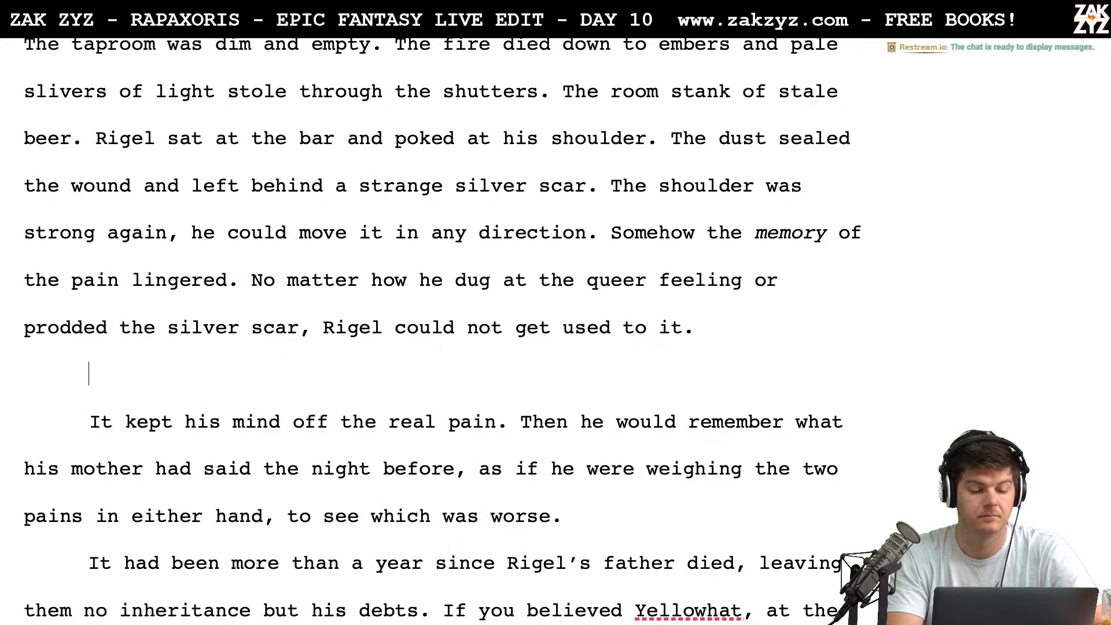
key(BackSpace)
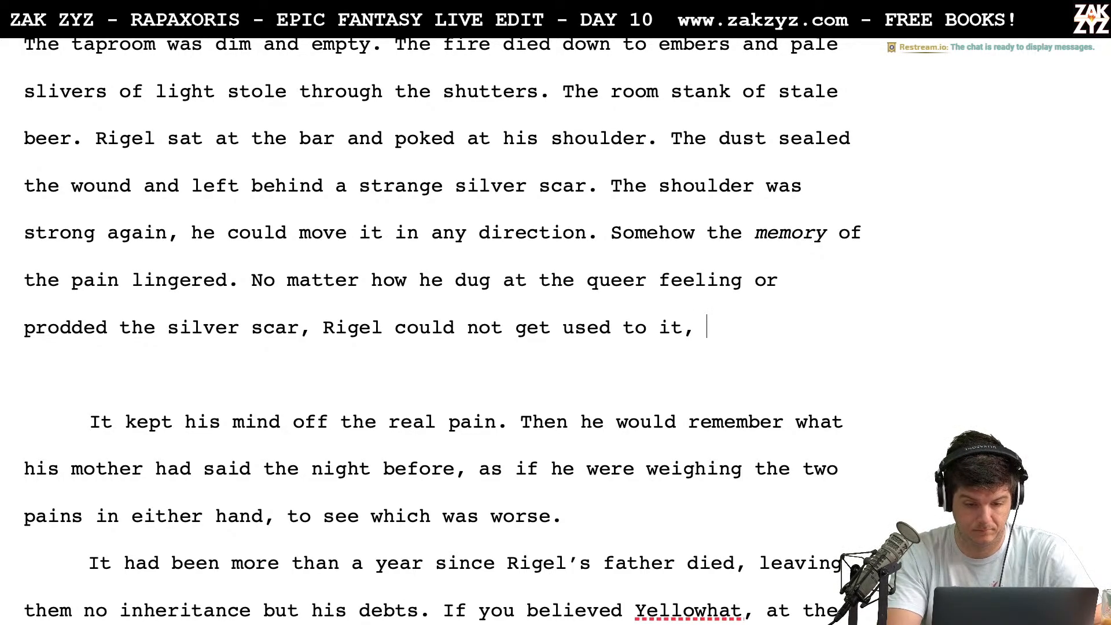
text(He pet)
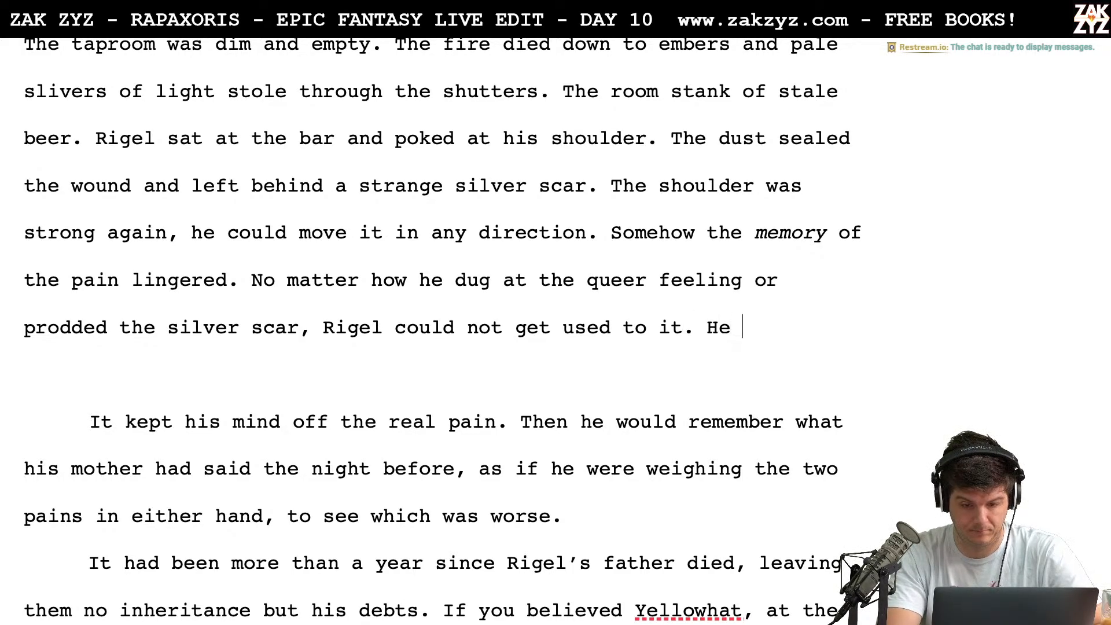
key(BackSpace)
key(BackSpace)
key(BackSpace)
key(BackSpace)
key(BackSpace)
key(BackSpace)
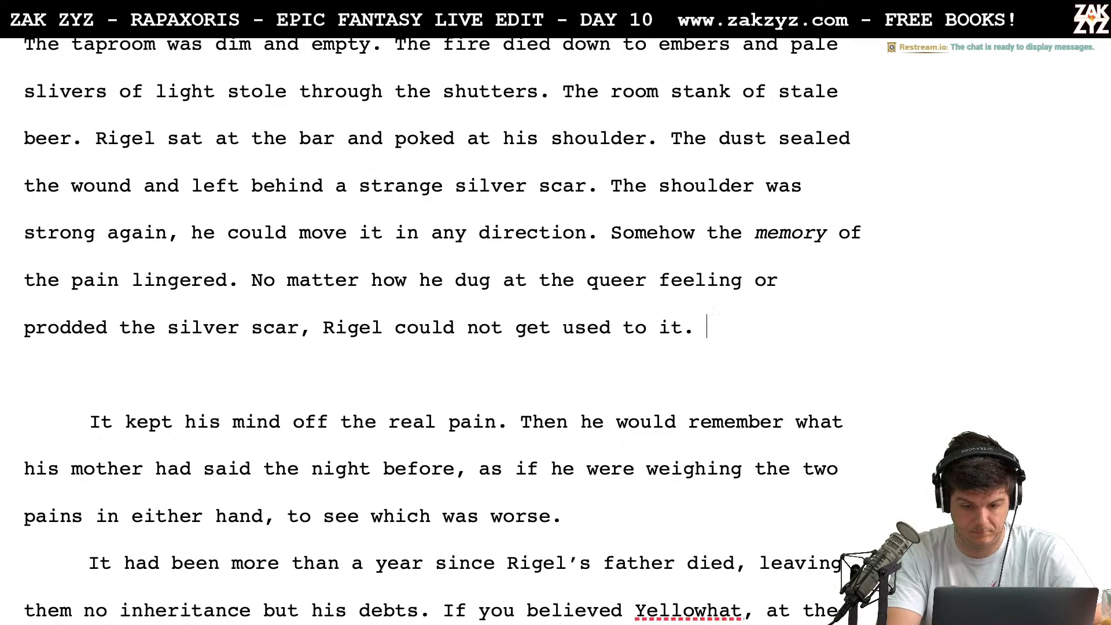
Try adding "It kept his mind off the real pain." after "could not get used to it." and delete the addition
text(It kept his)
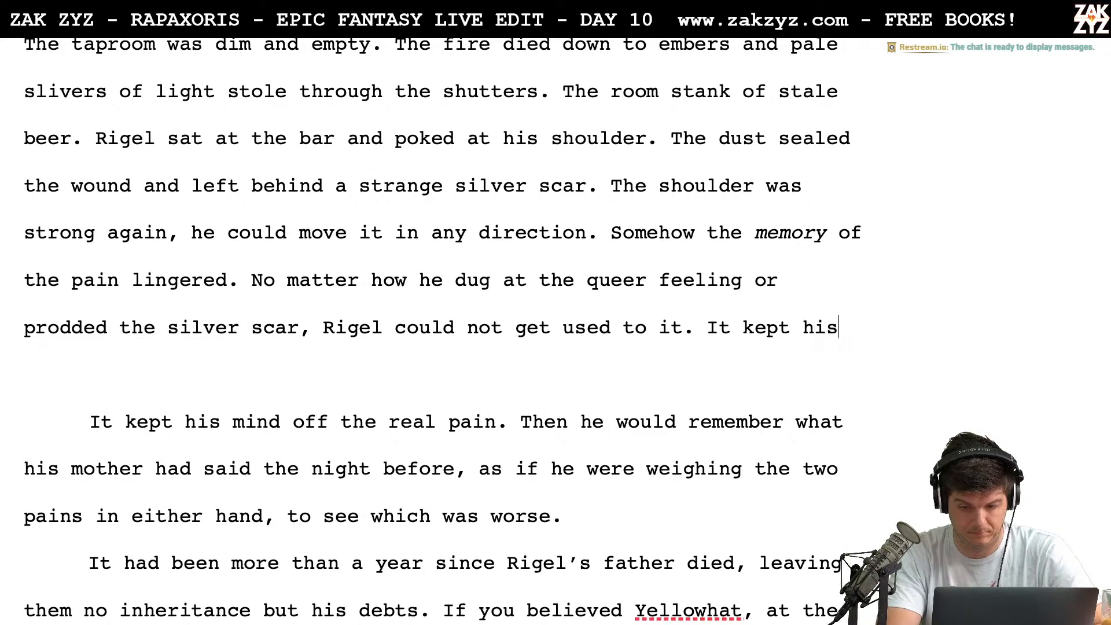
text( mind off the real pain.)
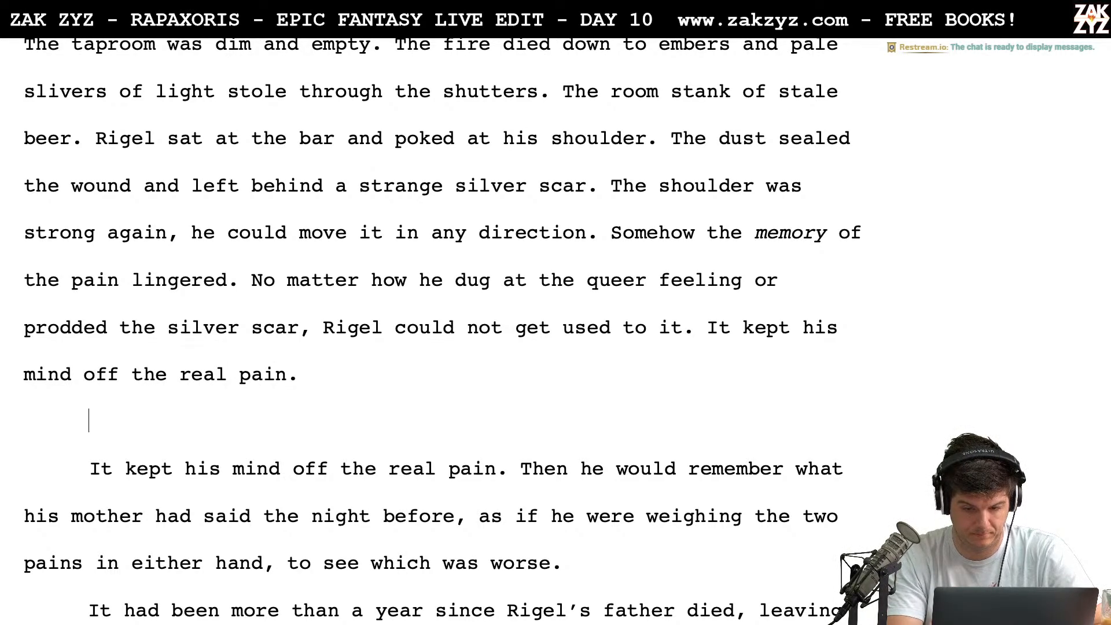
key(shift+Down)
key(shift+Down)
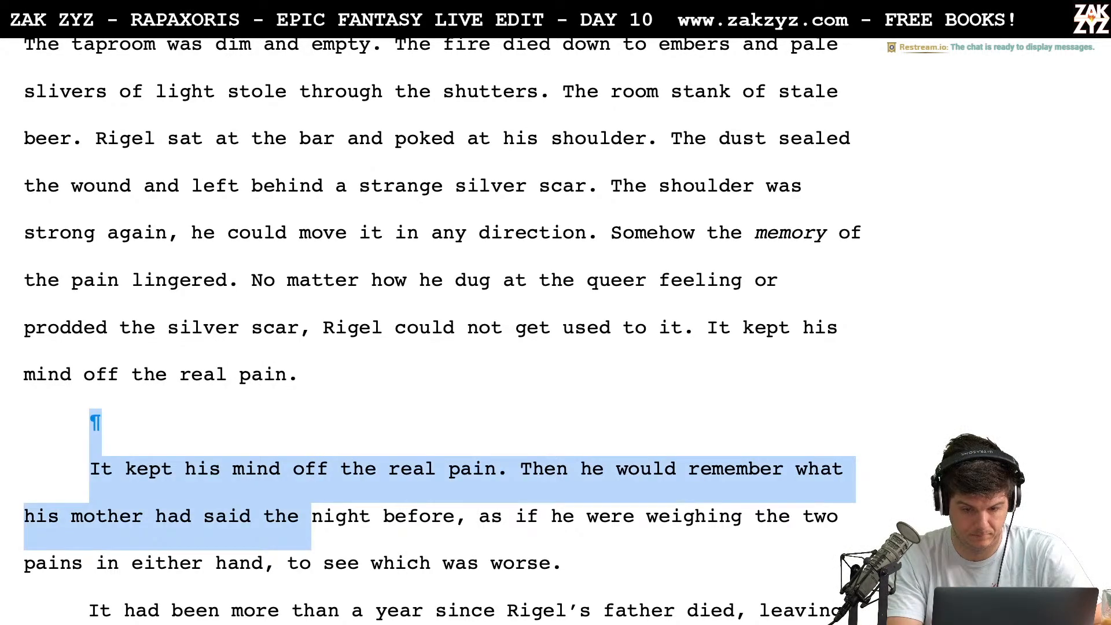
click(710, 322)
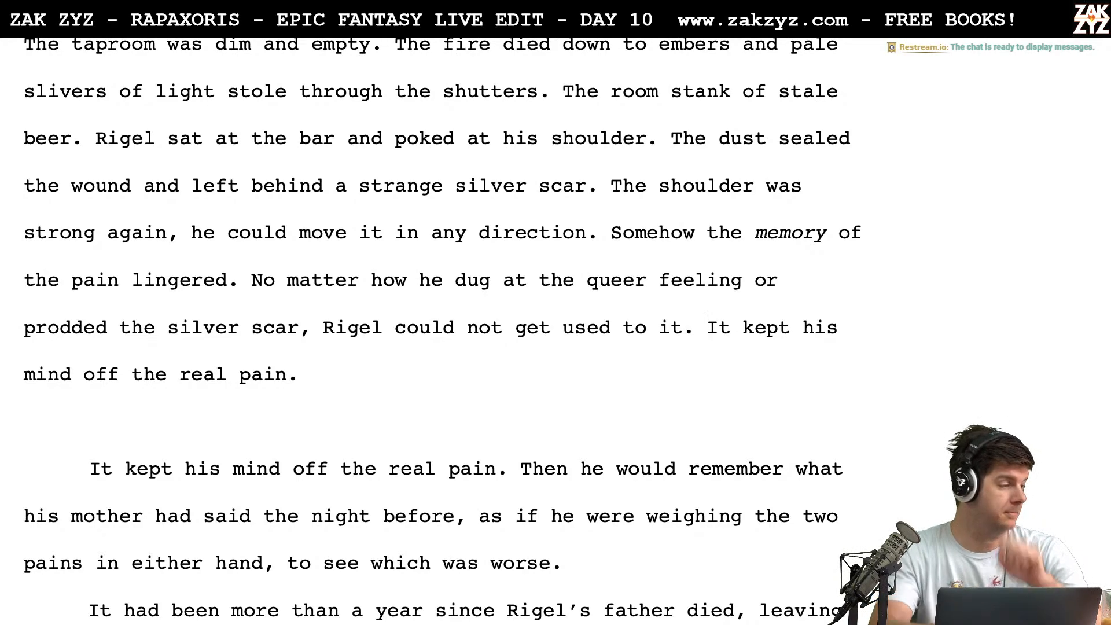
scroll(439, 330, up, 1)
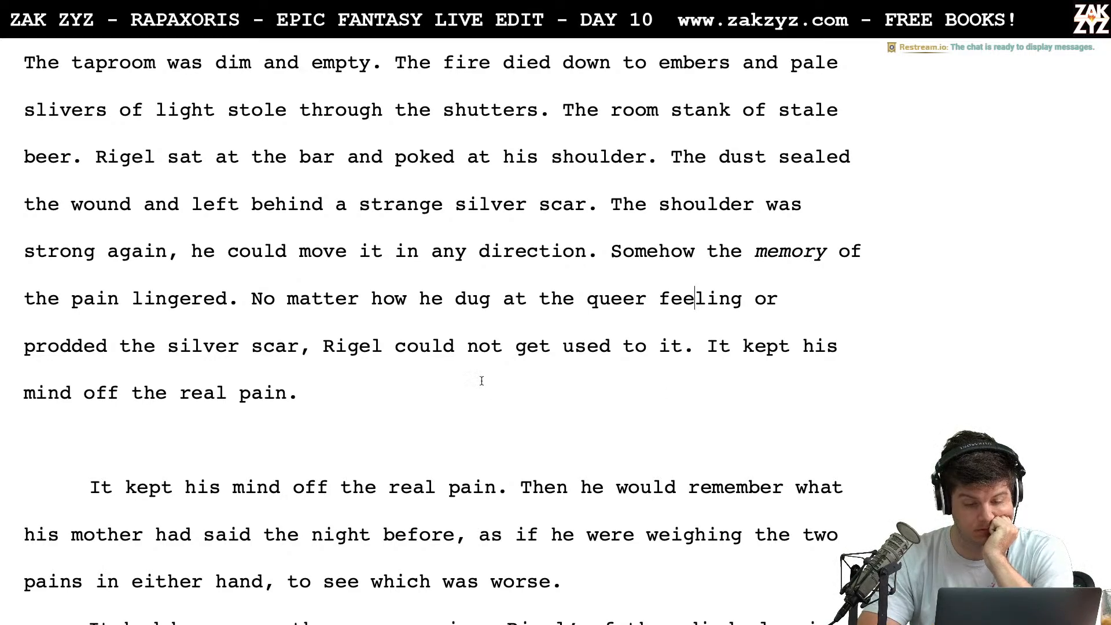
key(Left)
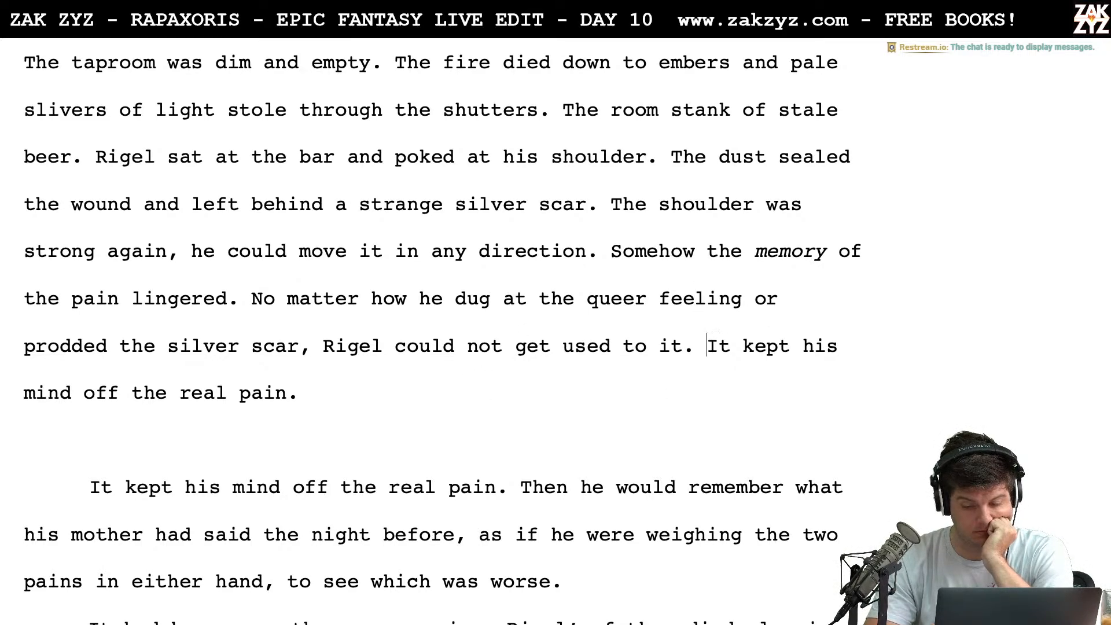
key(shift+Down)
key(BackSpace)
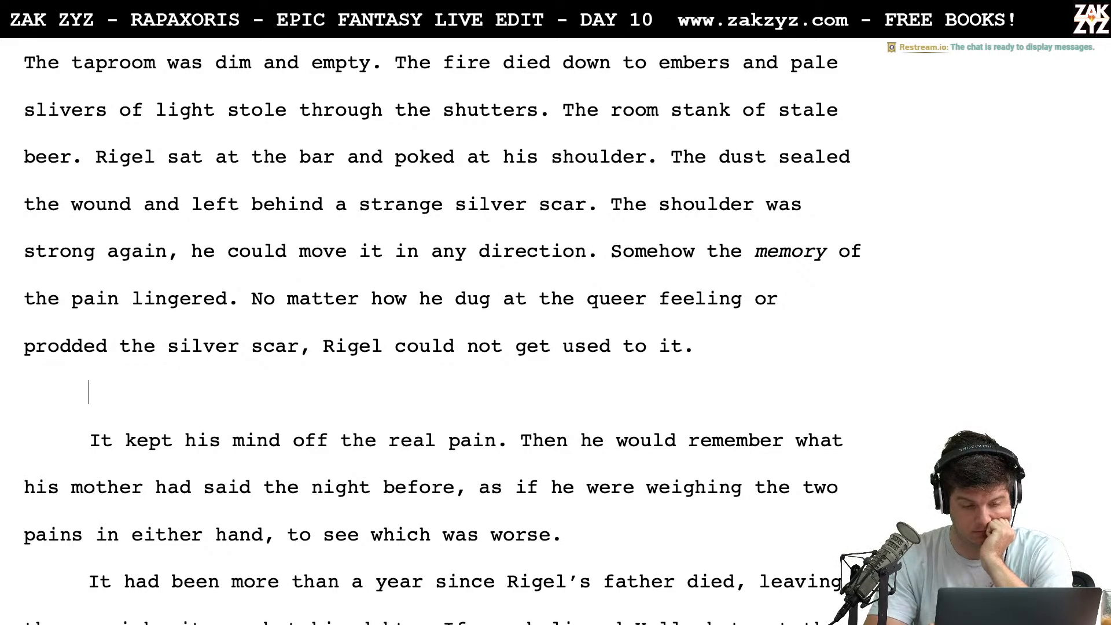
text(Finall)
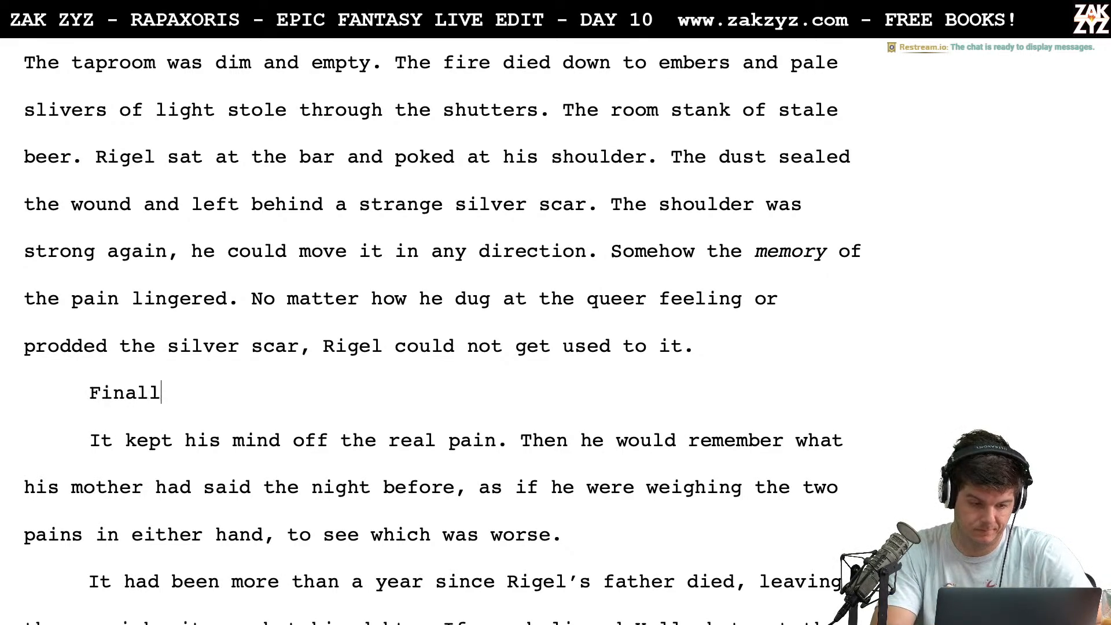
text(y he realized he)
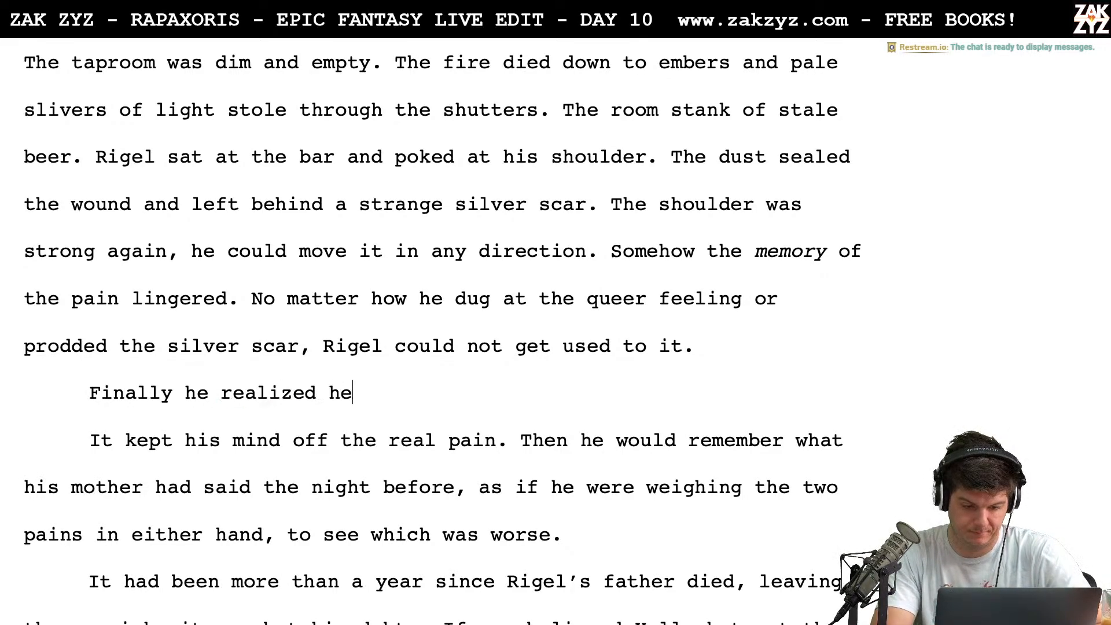
key(BackSpace)
key(BackSpace)
key(BackSpace)
key(BackSpace)
key(BackSpace)
key(BackSpace)
key(BackSpace)
key(BackSpace)
key(BackSpace)
key(BackSpace)
key(BackSpace)
key(BackSpace)
key(BackSpace)
key(BackSpace)
key(BackSpace)
key(BackSpace)
key(BackSpace)
key(BackSpace)
key(BackSpace)
key(BackSpace)
key(BackSpace)
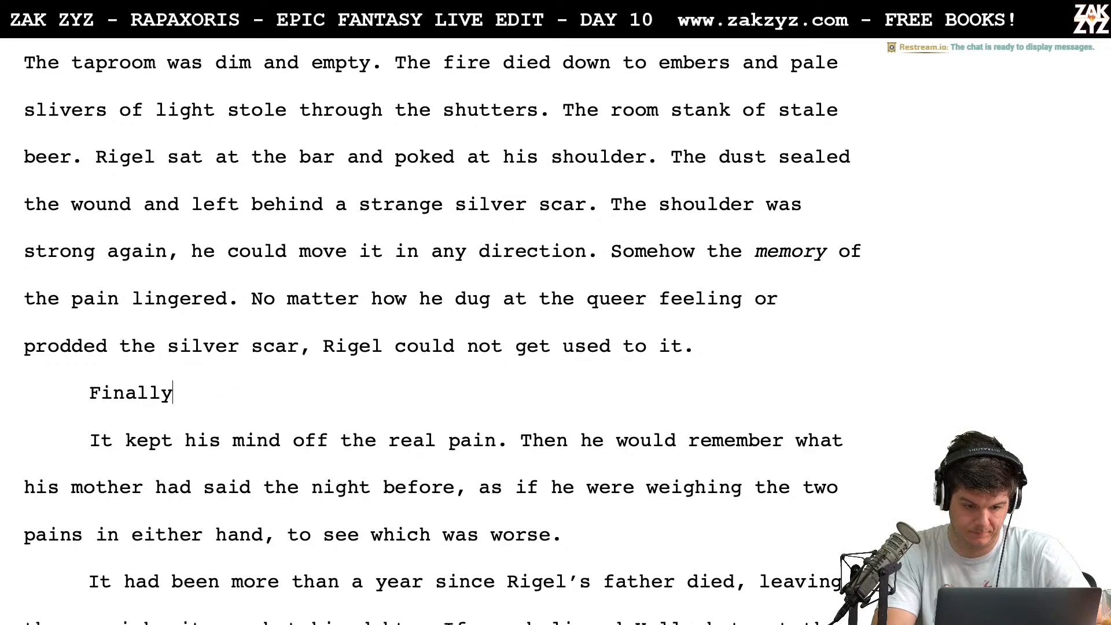
key(BackSpace)
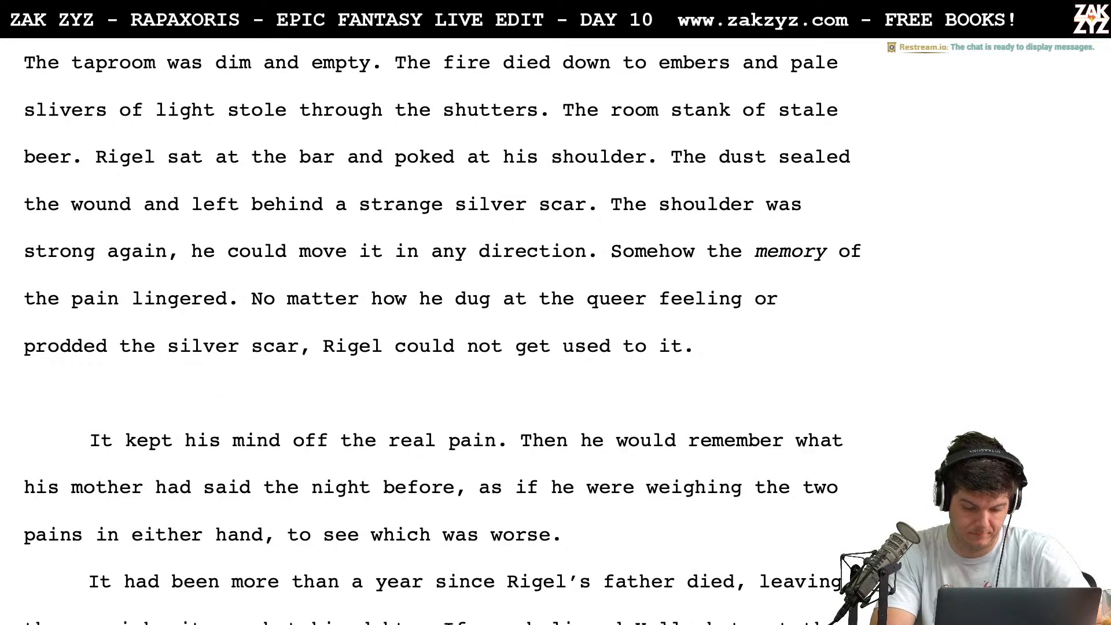
text(It distrac)
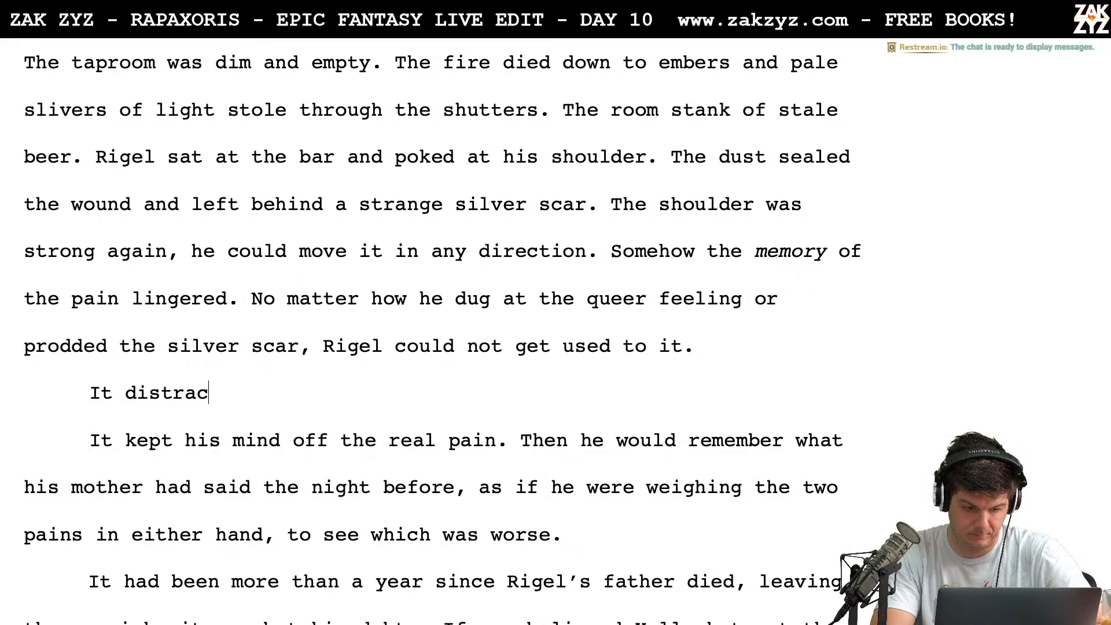
text(t)
key(BackSpace)
key(BackSpace)
key(BackSpace)
key(BackSpace)
key(BackSpace)
key(BackSpace)
key(BackSpace)
key(BackSpace)
key(BackSpace)
key(BackSpace)
key(BackSpace)
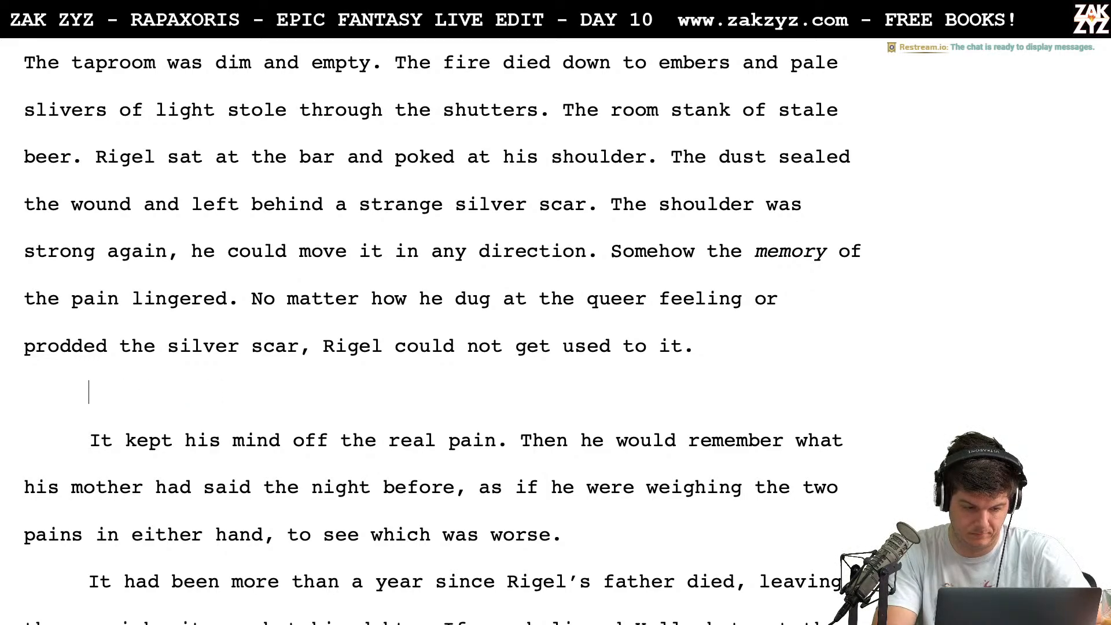
Write "The scar distracted him from the real pain." in the blank paragraph above "It kept his mind off the real pain."
text(The scar di)
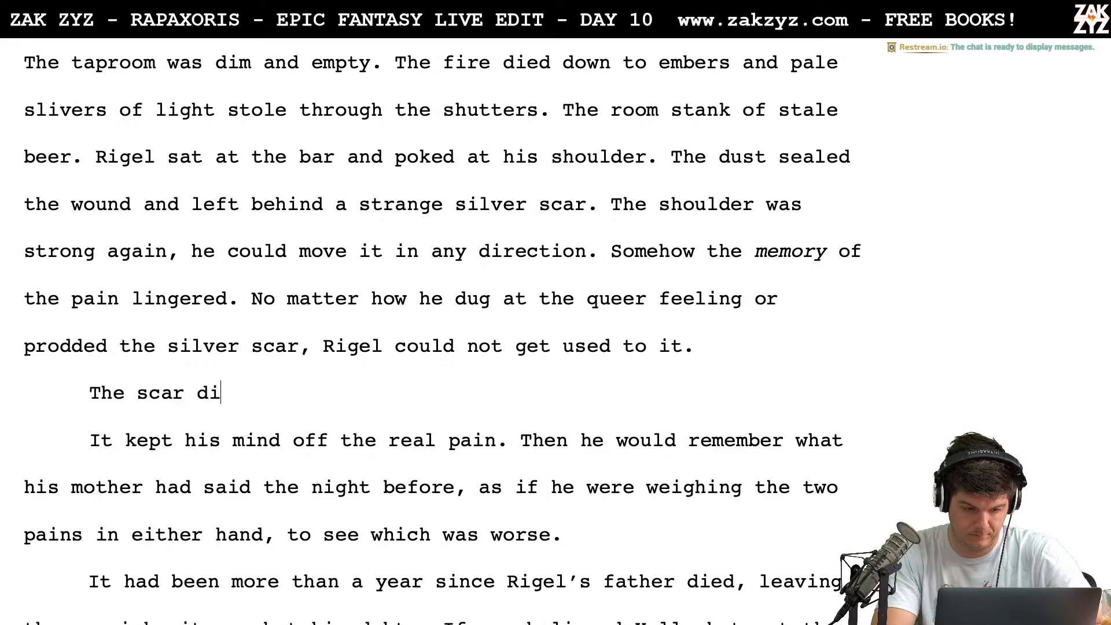
text(stracted him f)
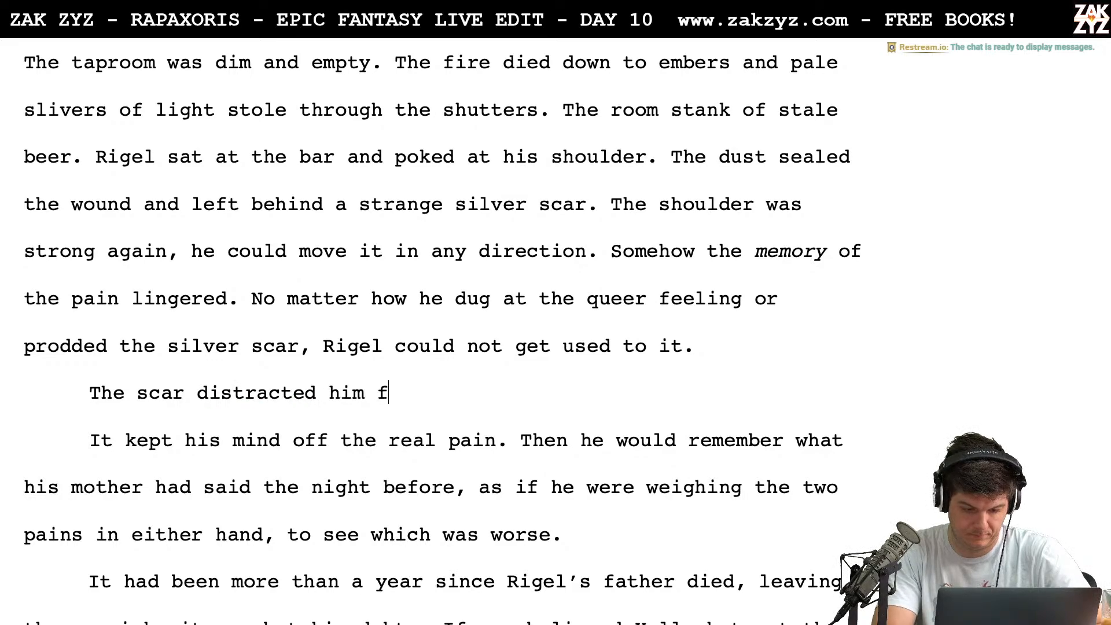
text(rom the real pain. )
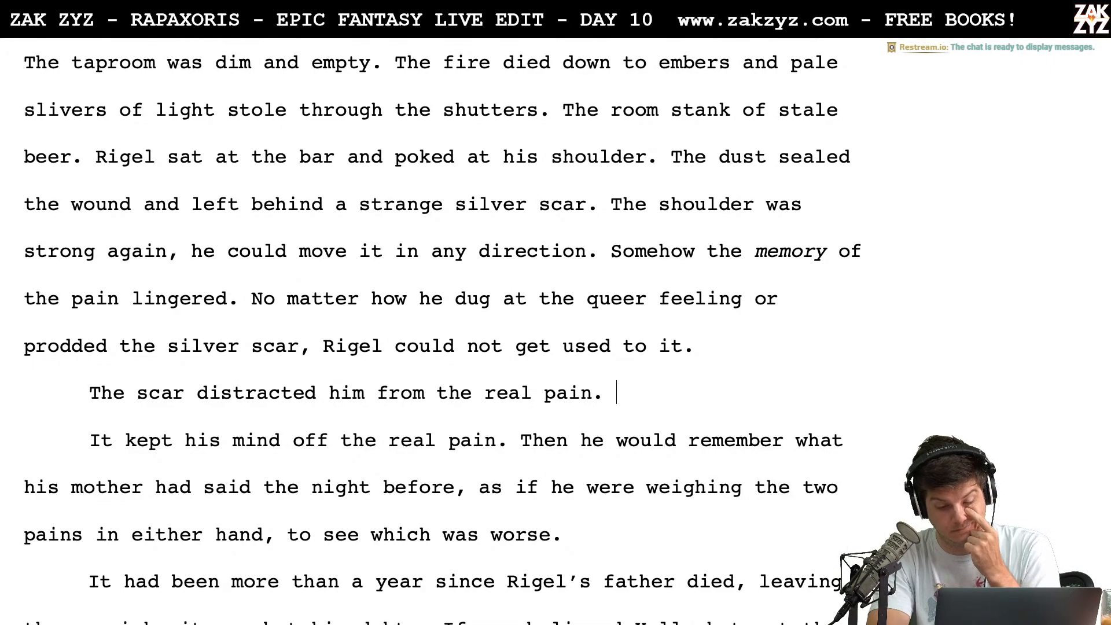
text(Last ni)
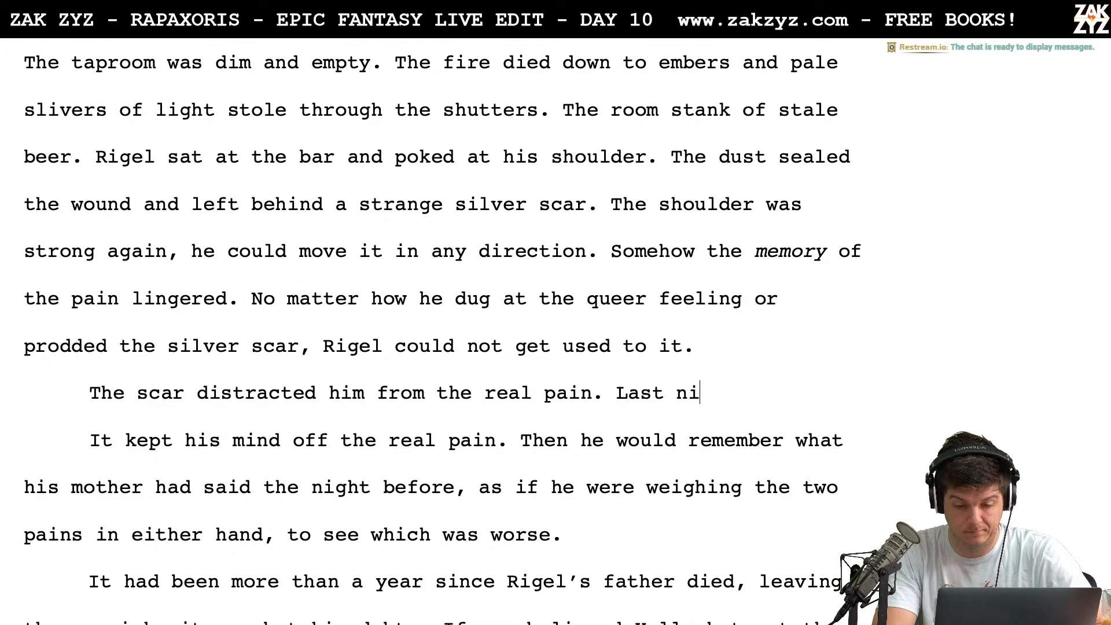
text(ght he went to his mother )
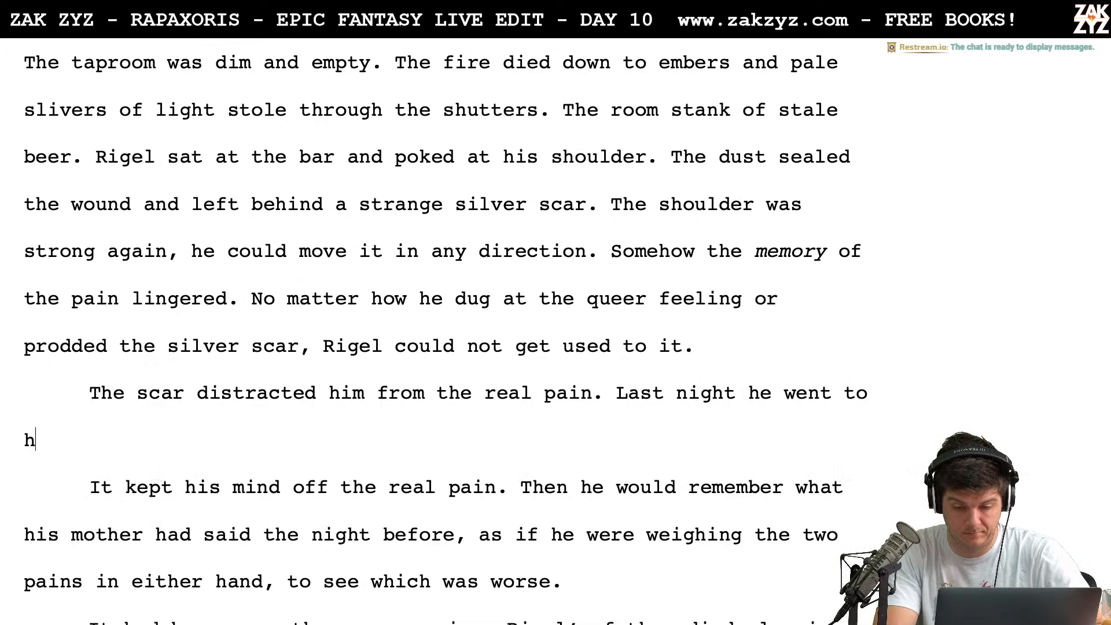
text(and told)
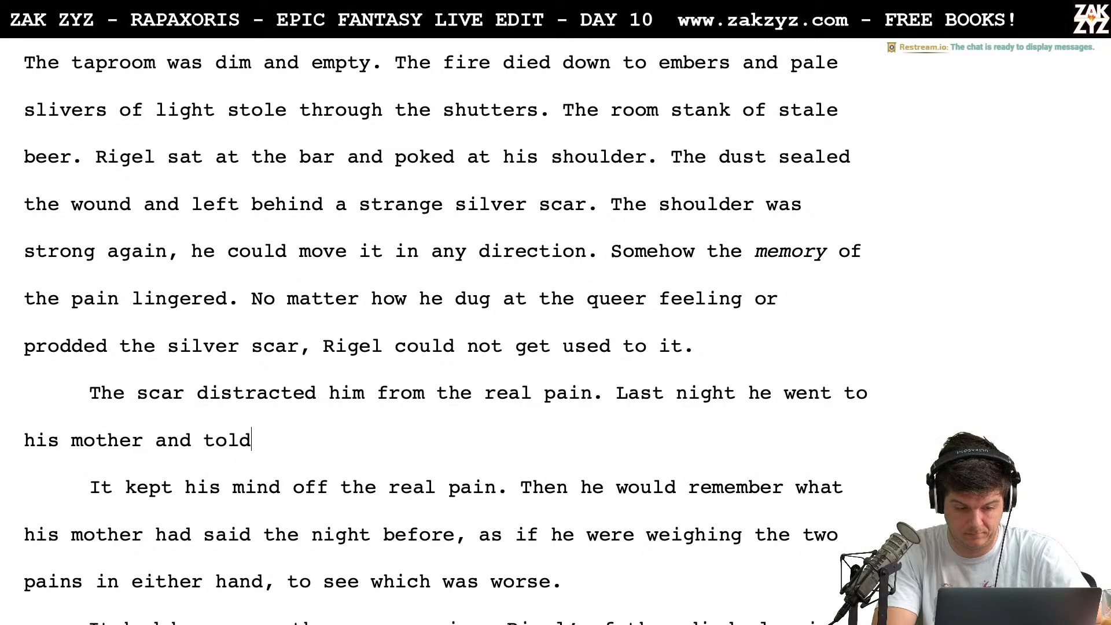
Try following "The scar distracted him from the real pain." with "Last night he went to his mother and told" and delete everything after "Last night"
key(BackSpace)
key(BackSpace)
key(BackSpace)
key(BackSpace)
key(BackSpace)
key(BackSpace)
key(BackSpace)
key(BackSpace)
key(BackSpace)
key(BackSpace)
key(BackSpace)
key(BackSpace)
key(BackSpace)
key(BackSpace)
key(BackSpace)
key(BackSpace)
key(BackSpace)
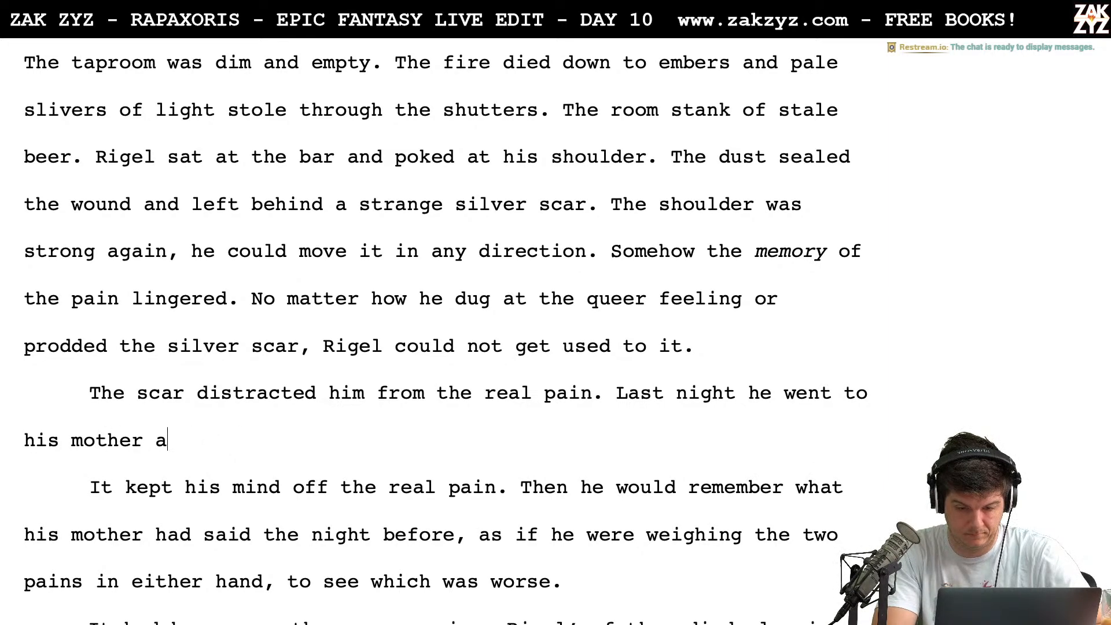
key(BackSpace)
key(BackSpace)
key(BackSpace)
key(BackSpace)
key(BackSpace)
key(BackSpace)
key(BackSpace)
key(BackSpace)
key(BackSpace)
key(BackSpace)
key(BackSpace)
key(BackSpace)
key(BackSpace)
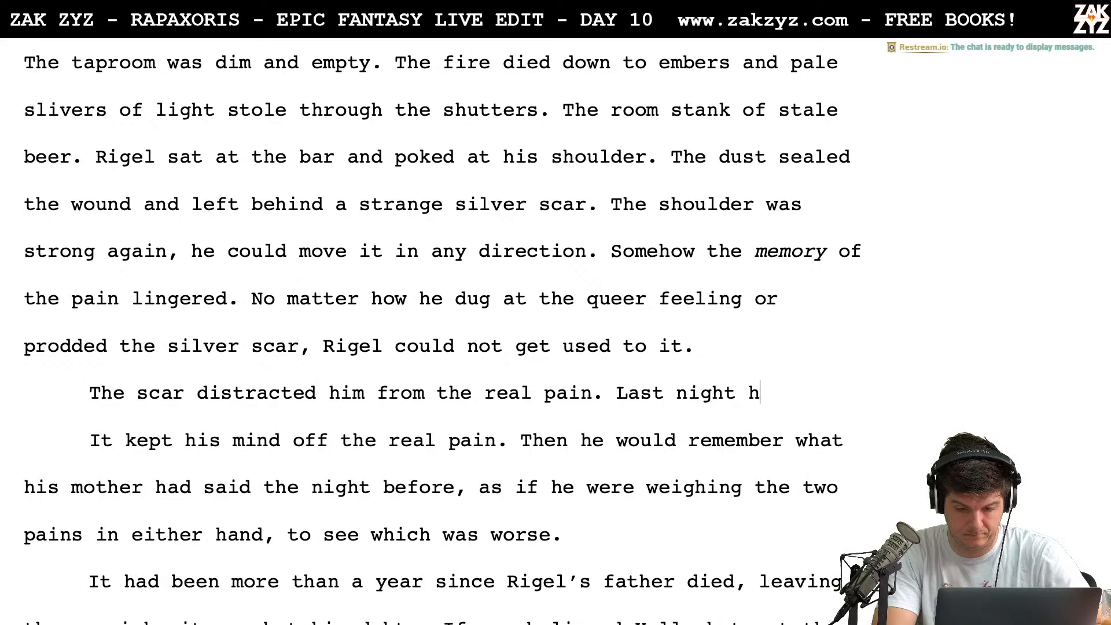
Complete the unfinished sentence as "Last night, he spoke with his mother."
text(, he)
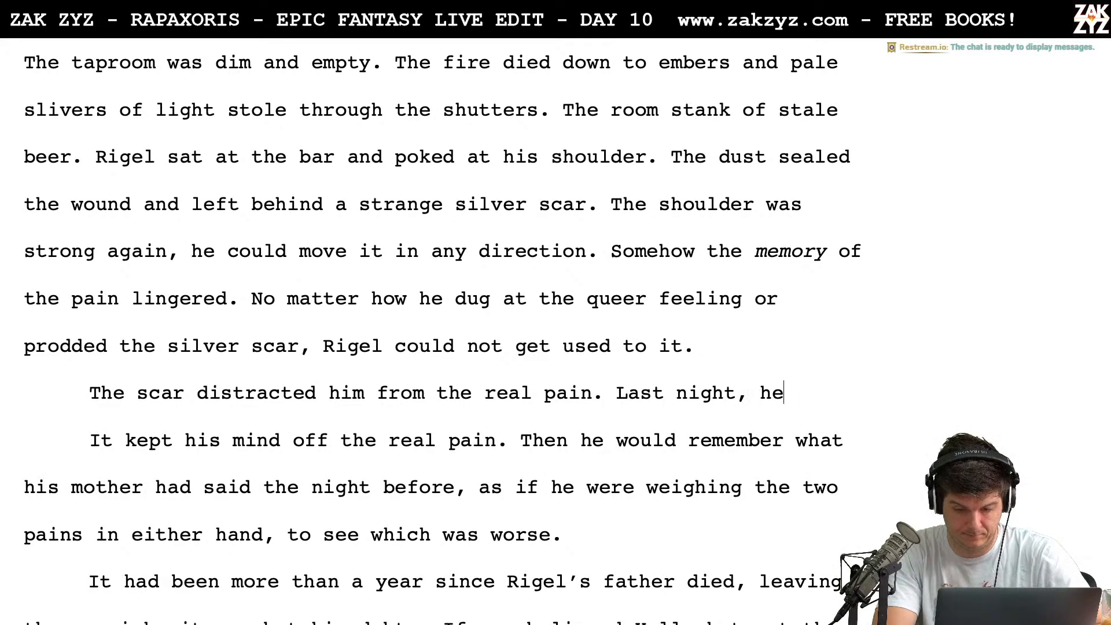
text( spoek with i)
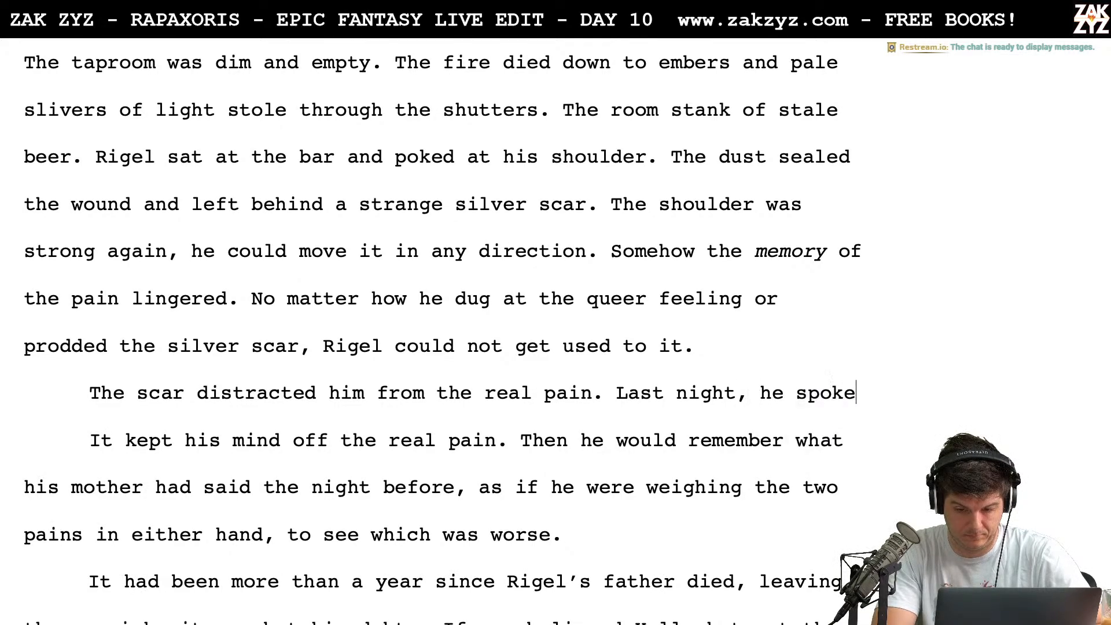
key(BackSpace)
text(his )
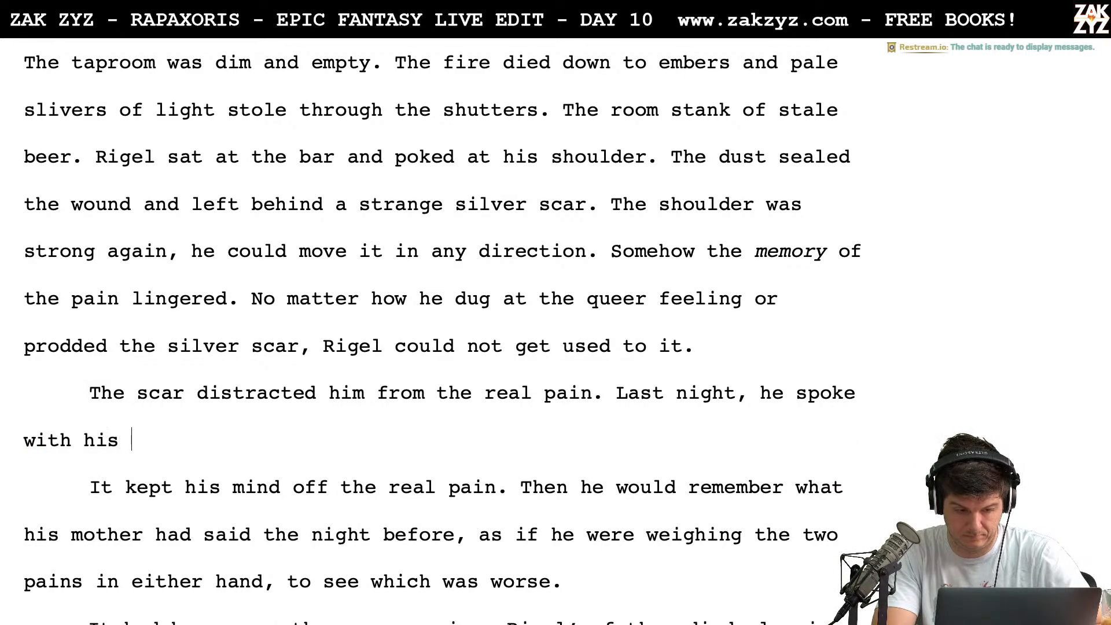
text(mother.)
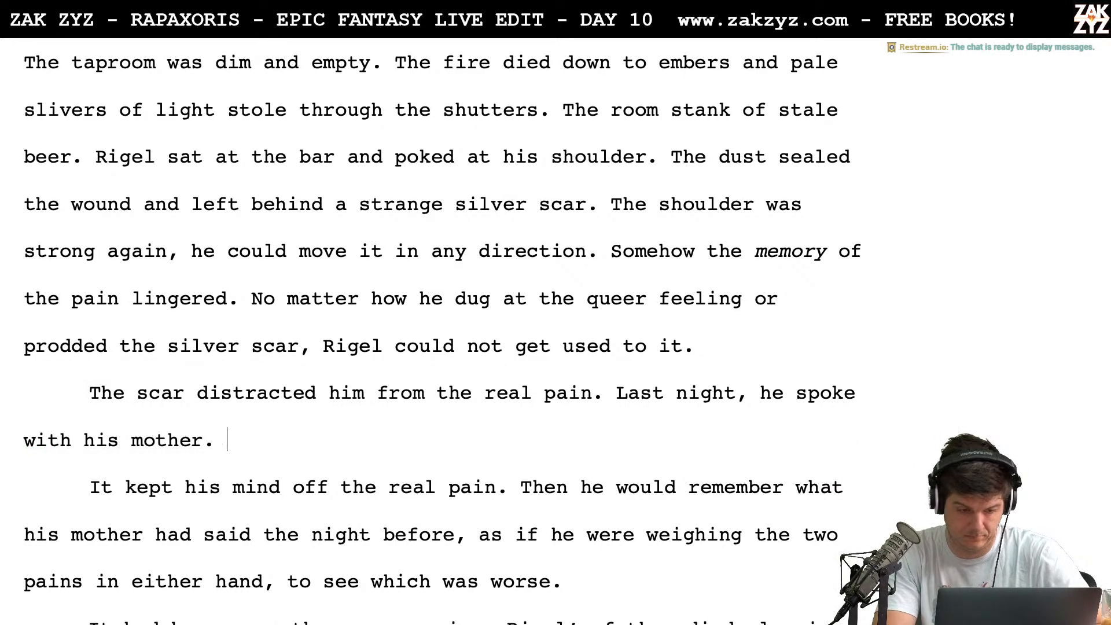
Open blank paragraphs below "with his mother." and above "The scar distracted him from the real pain."
key(Return)
key(Up)
key(Up)
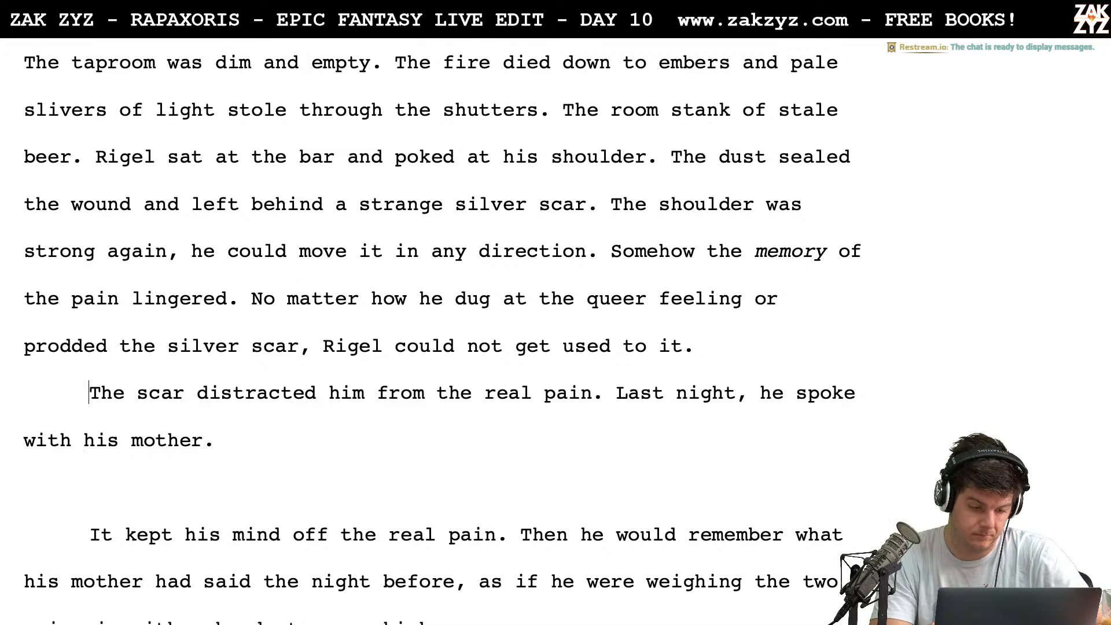
key(Return)
key(Return)
key(Up)
key(Up)
Write "It was just a scratch, really. The real pain came after." in the blank paragraph following "could not get used to it."
text(I)
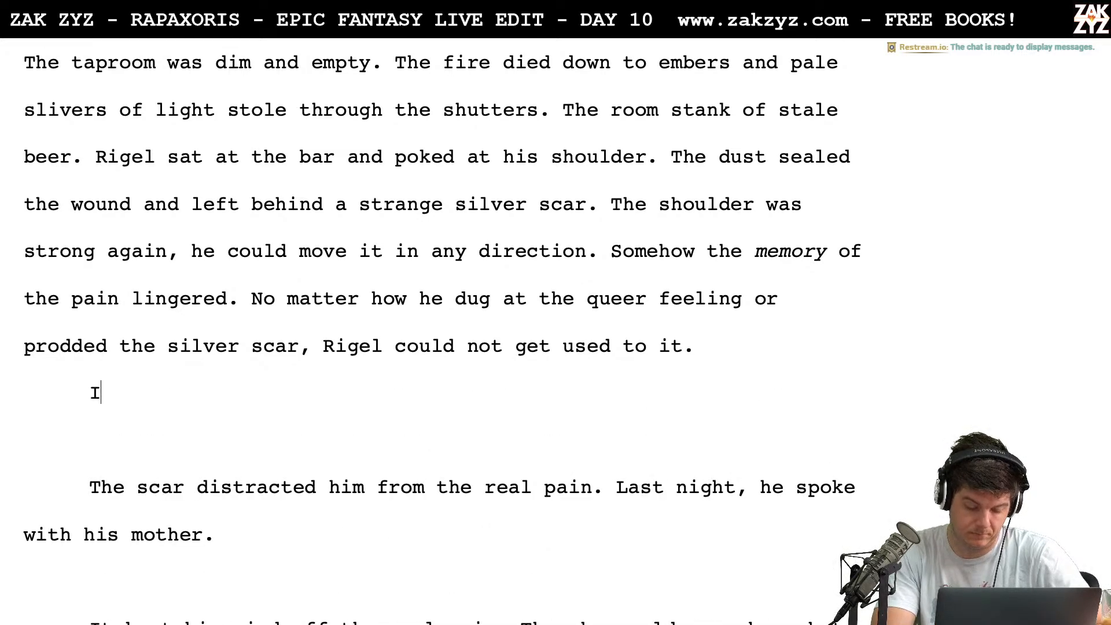
text(t was just a bod)
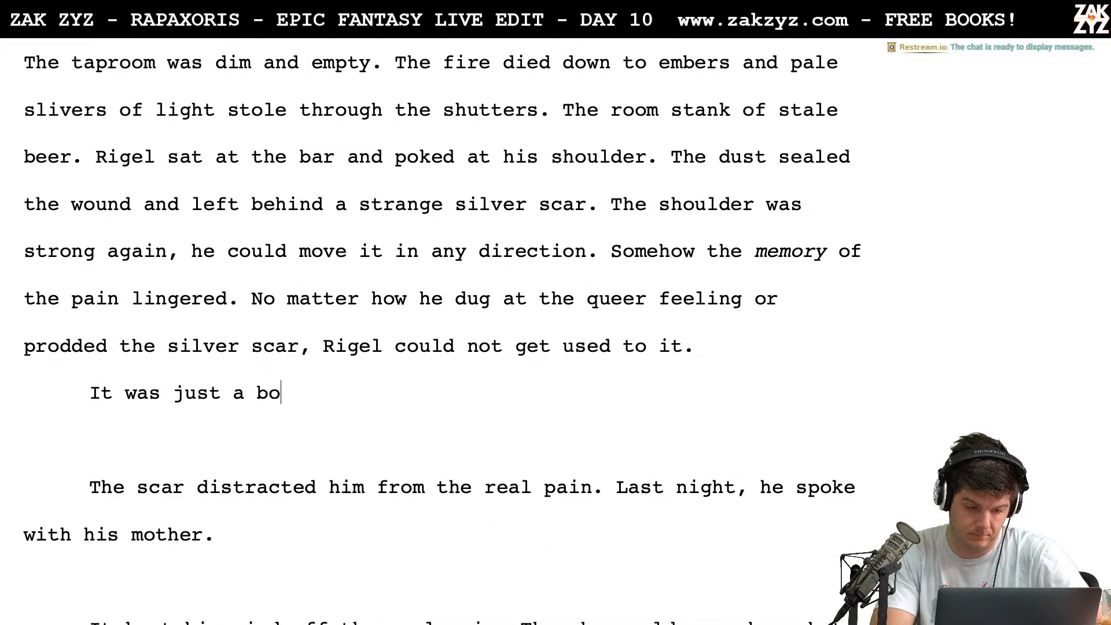
key(BackSpace)
key(BackSpace)
key(BackSpace)
text(scraxt)
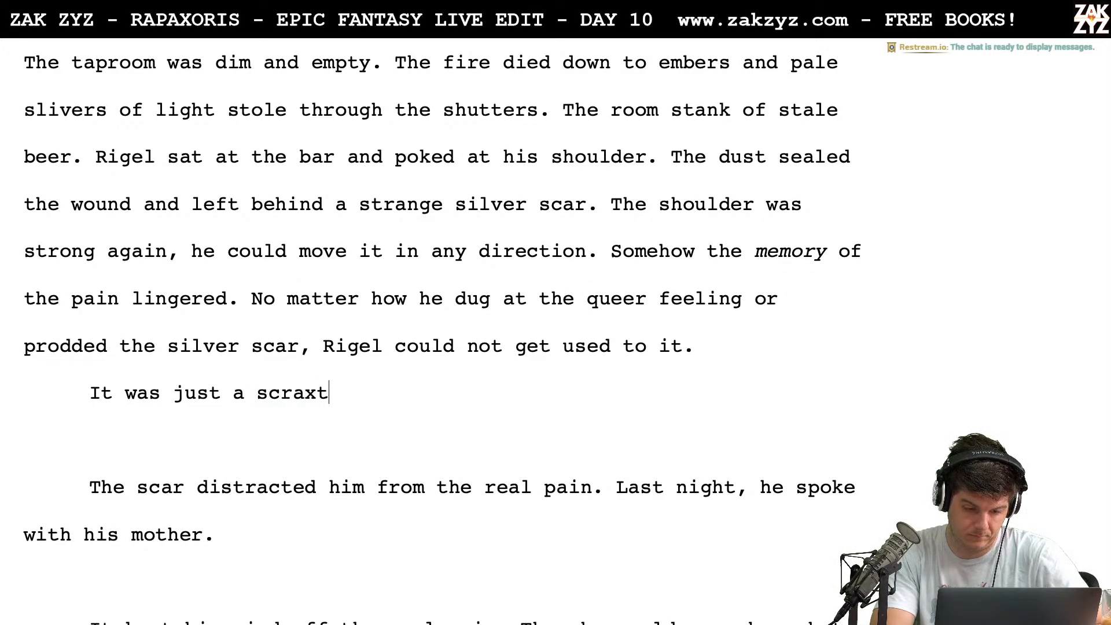
key(BackSpace)
key(BackSpace)
text(tch, really. The real)
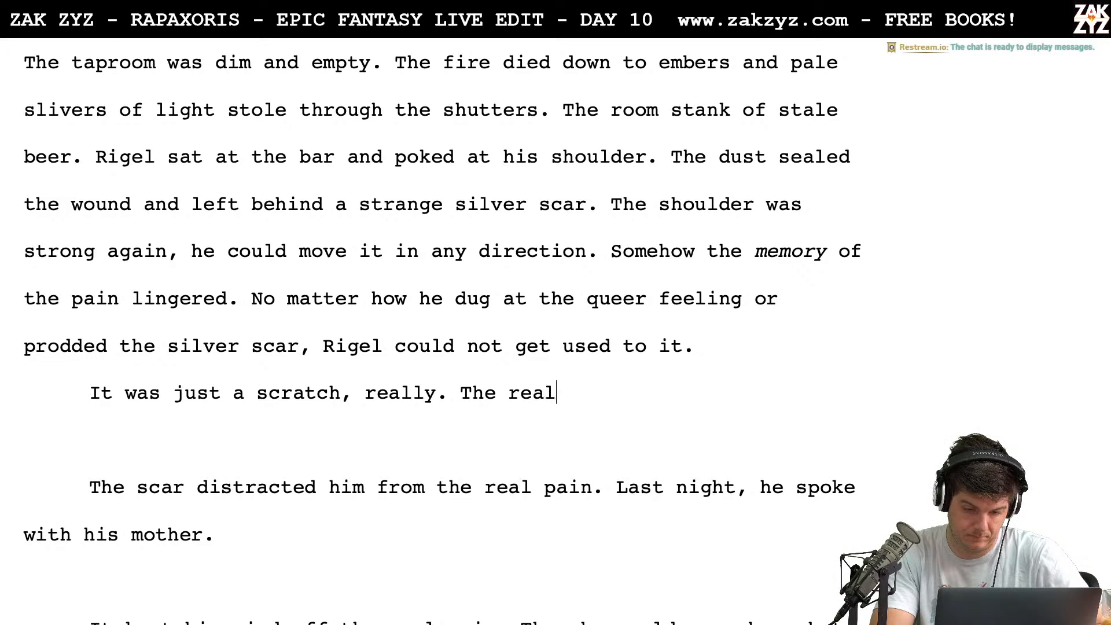
text( pain came after.)
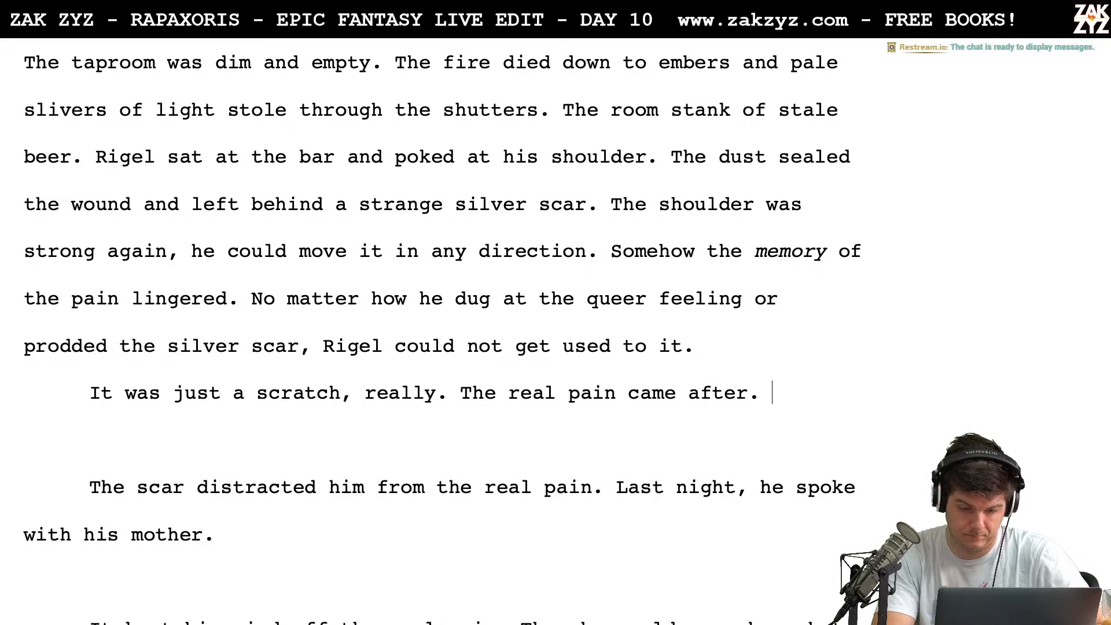
Delete all text and blank paragraphs between "The real pain came after." and the paragraph starting "It had been more than a year"
key(shift+Up)
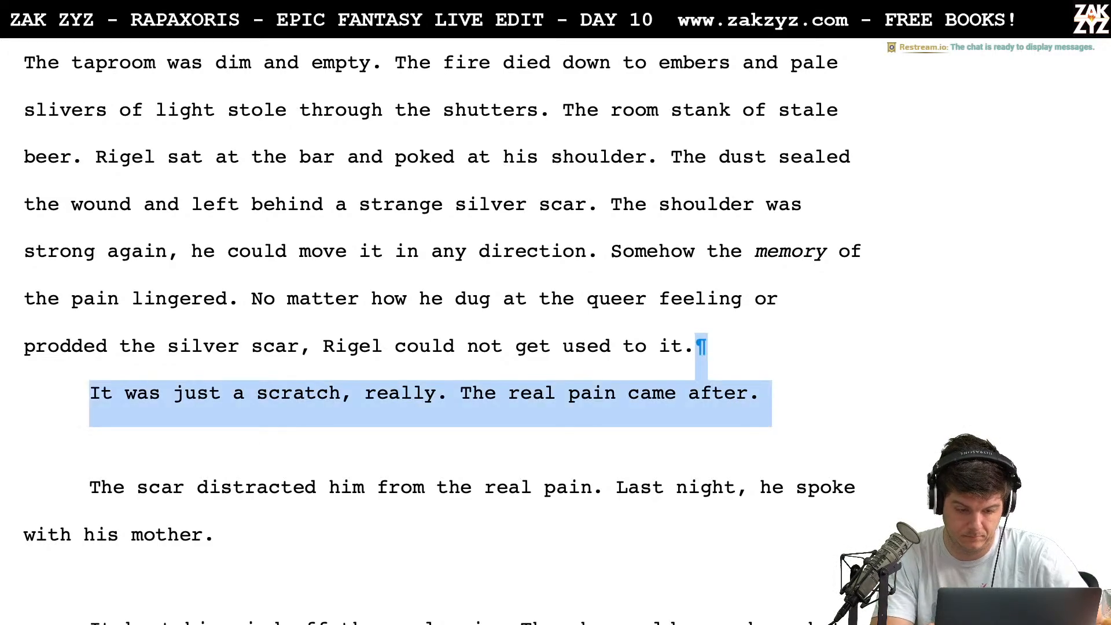
key(shift+Down)
key(shift+Down)
key(shift+Down)
key(shift+Down)
key(shift+Down)
key(shift+Down)
key(shift+Down)
key(shift+Up)
key(shift+Up)
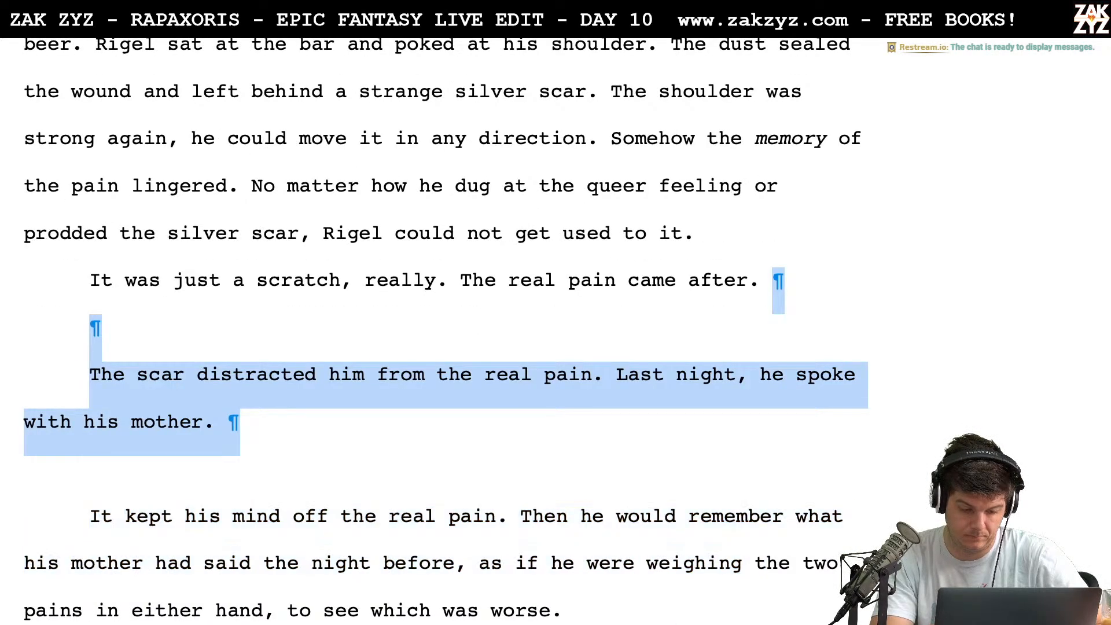
key(shift+Down)
key(shift+Right)
key(shift+Right)
key(shift+Right)
key(shift+Right)
key(shift+Right)
key(shift+Right)
key(shift+Right)
key(shift+Right)
key(shift+Right)
key(shift+Right)
key(shift+Right)
key(shift+Right)
key(shift+Right)
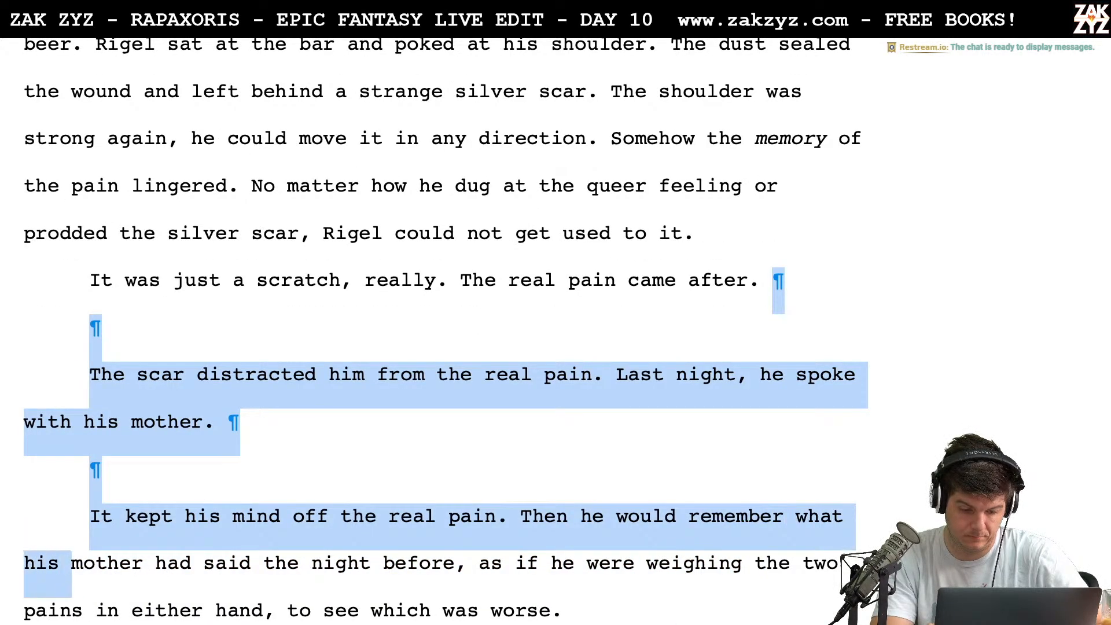
key(shift+Down)
key(shift+Down)
key(shift+Down)
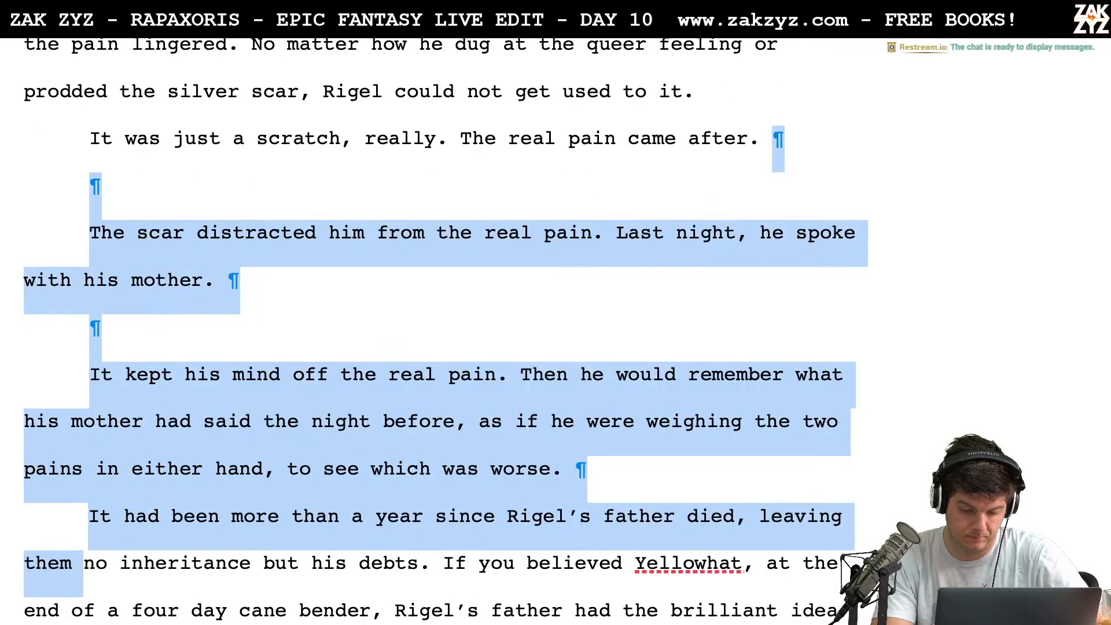
key(shift+Up)
key(shift+Left)
key(shift+Left)
key(BackSpace)
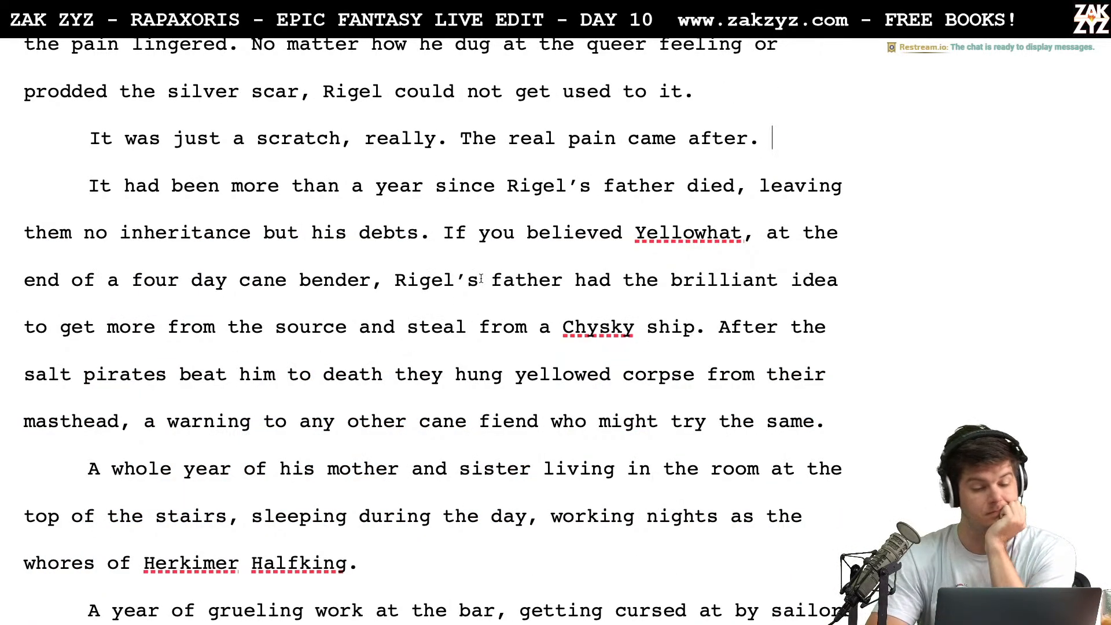
Start a new paragraph above "It had been more than a year" and write "A year ago, Rigel’s father died"
key(Right)
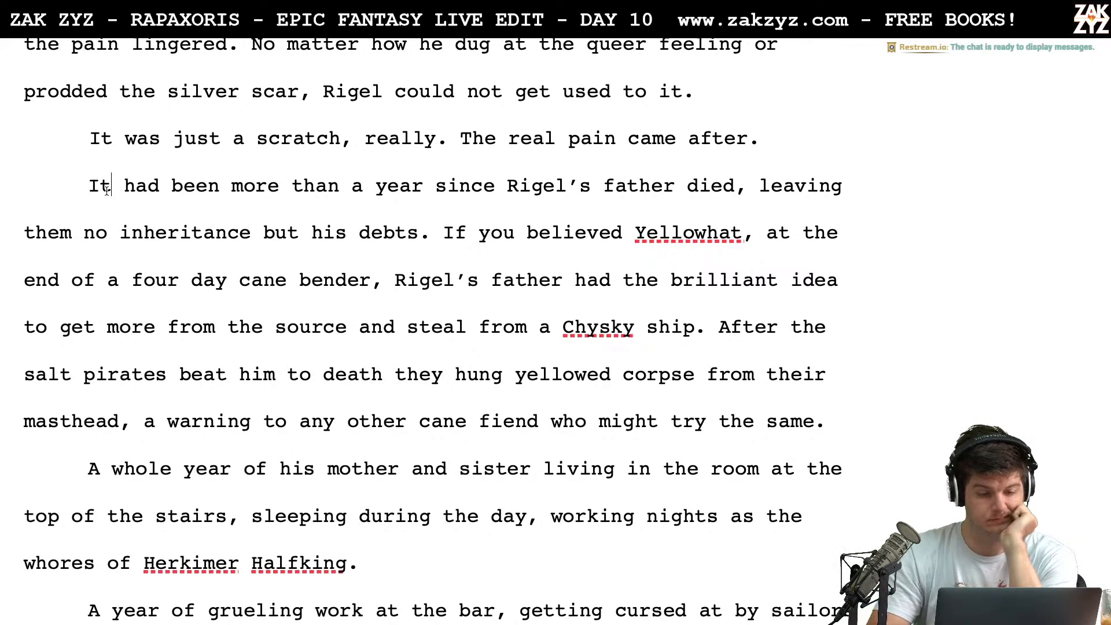
key(Return)
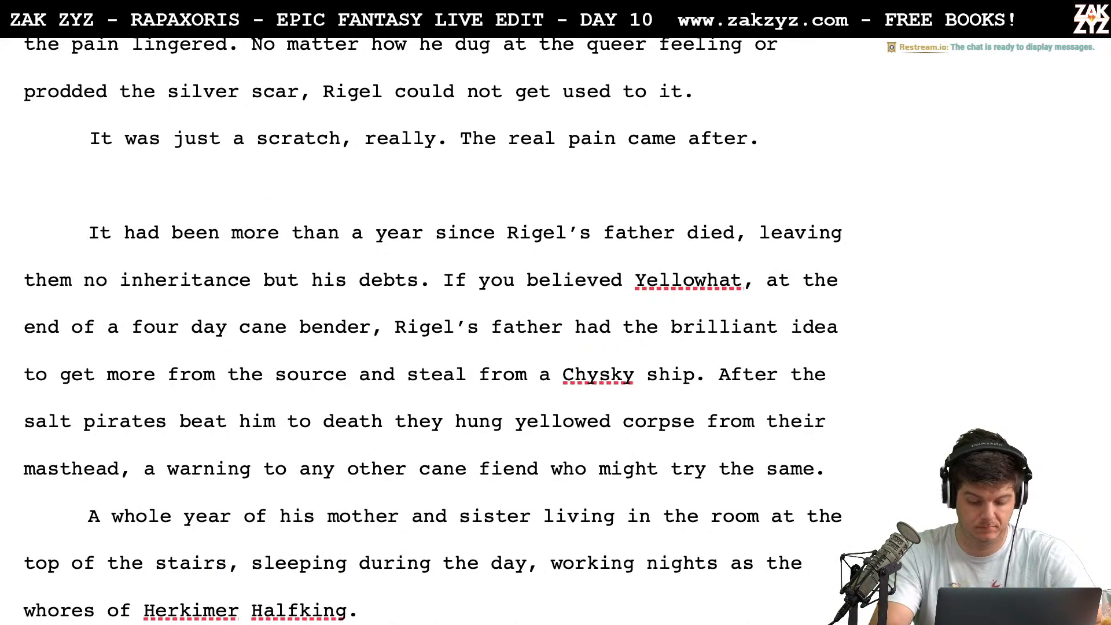
text(N)
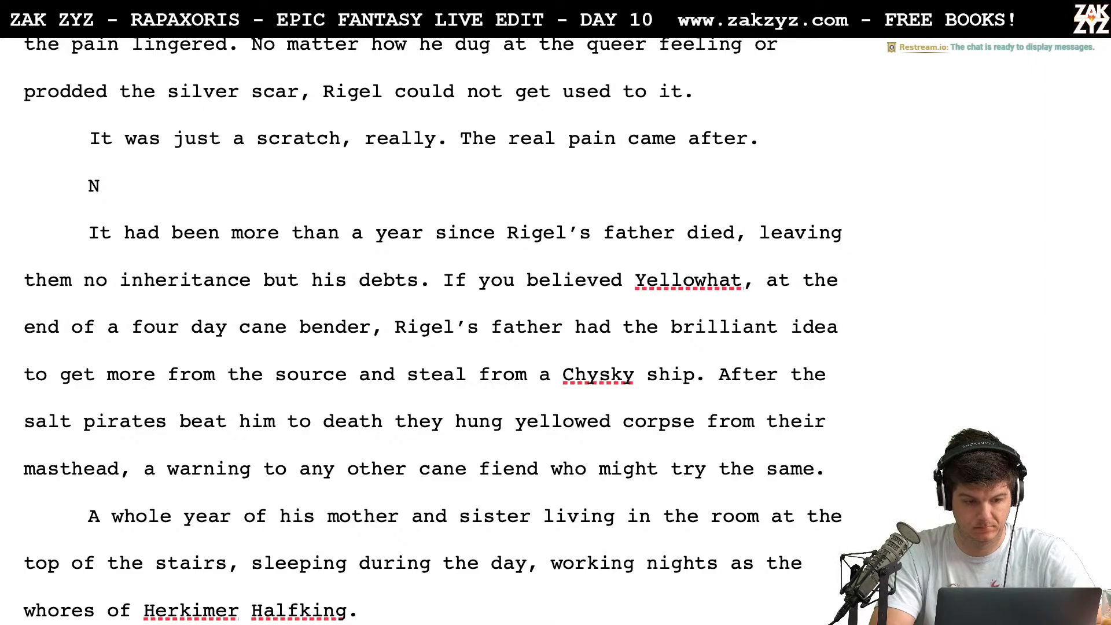
key(BackSpace)
text(A year ago, r)
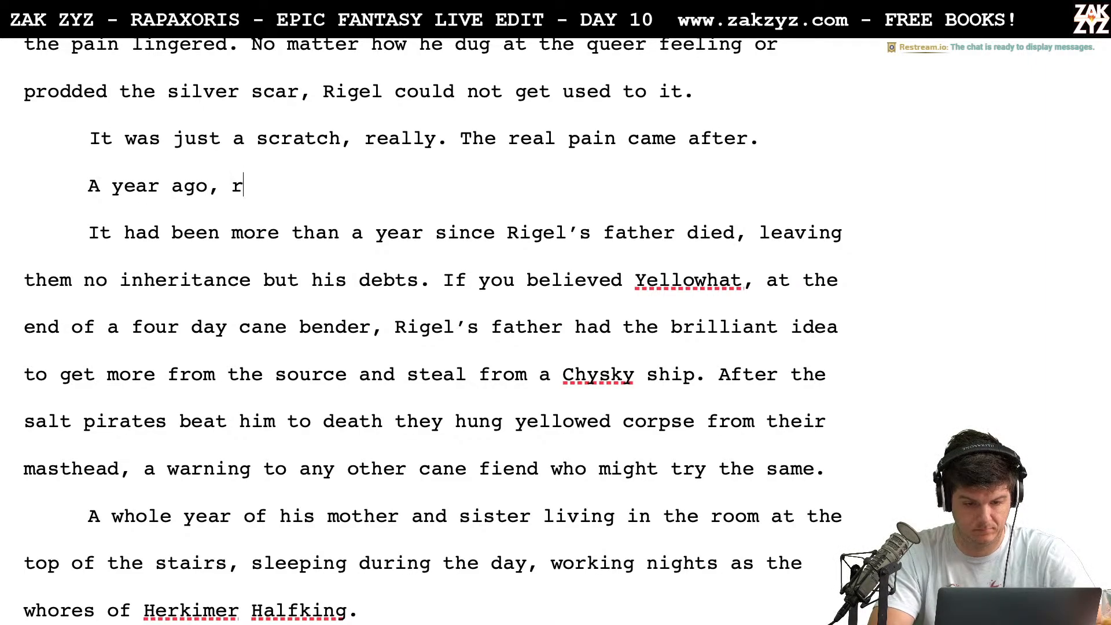
key(BackSpace)
text(Rigels)
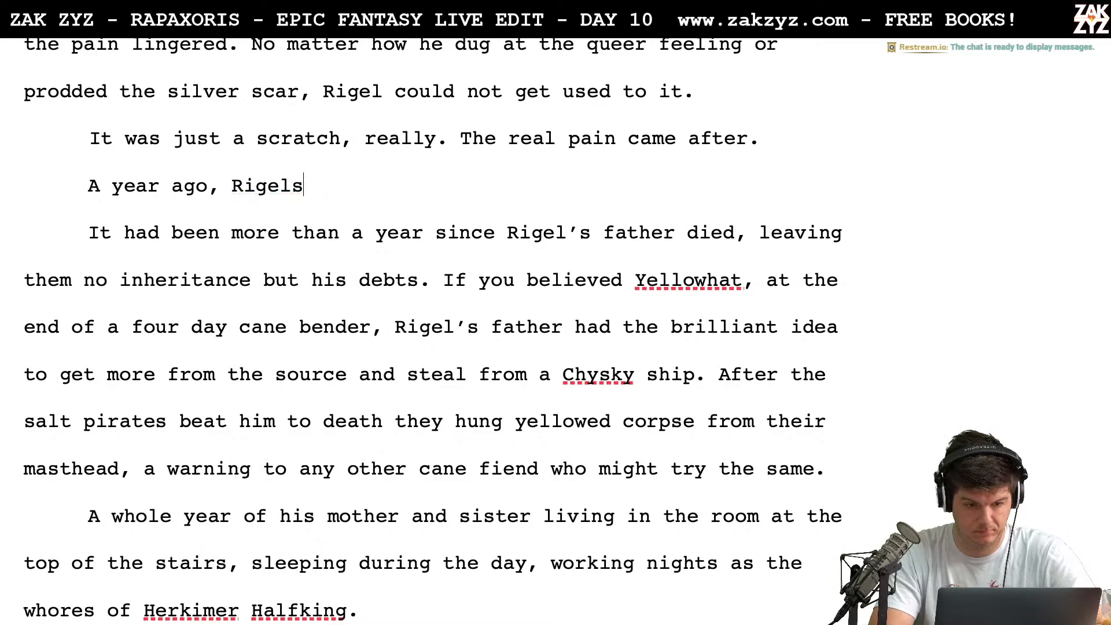
key(BackSpace)
text('s father had di)
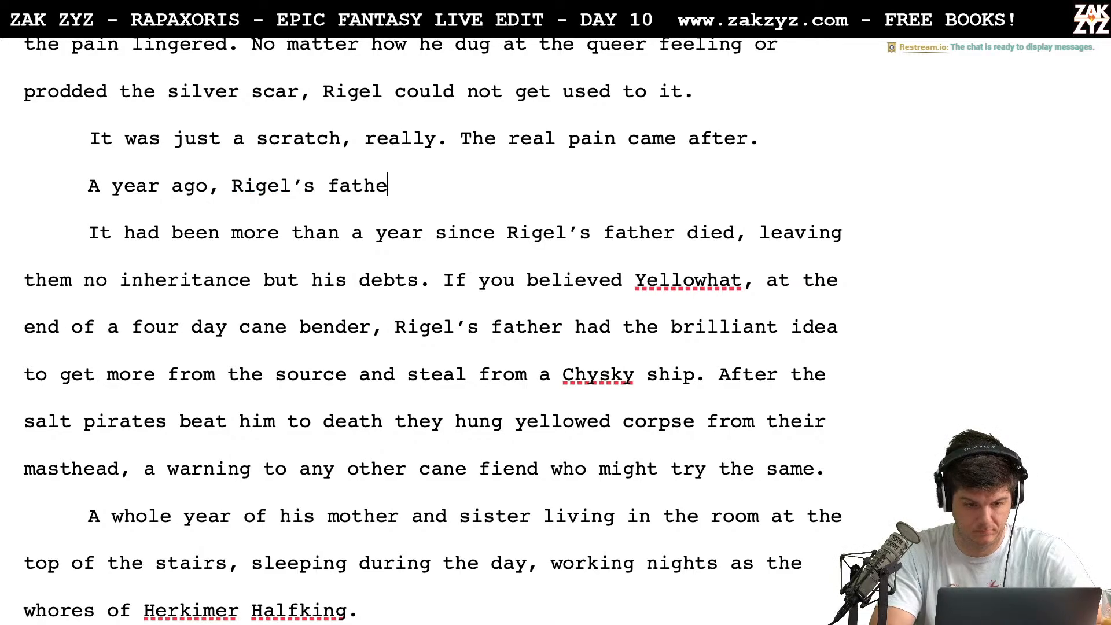
key(BackSpace)
key(BackSpace)
key(BackSpace)
key(BackSpace)
key(BackSpace)
key(BackSpace)
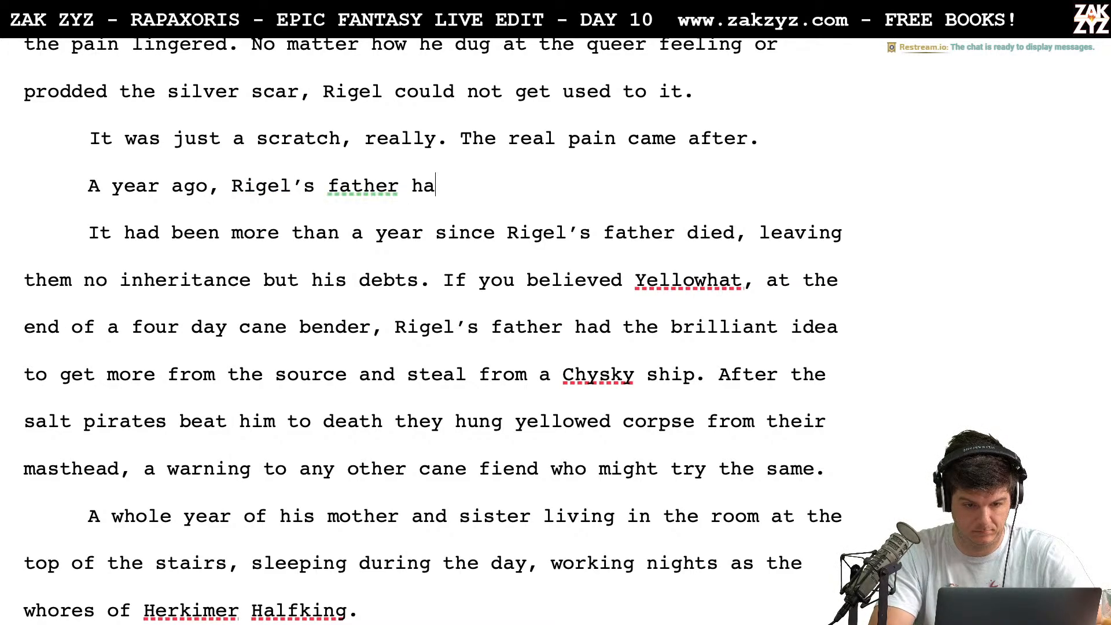
text(died)
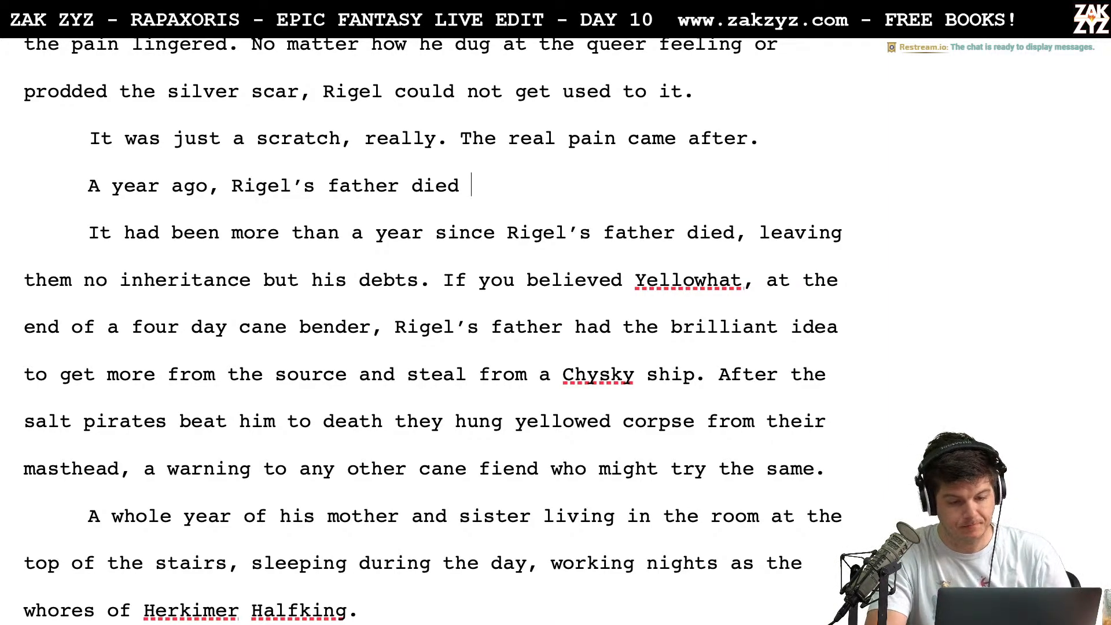
Try continuing "A year ago, Rigel’s father died" with ", a sudden heart", remove the continuation, and end the sentence with a period
key(BackSpace)
text(, )
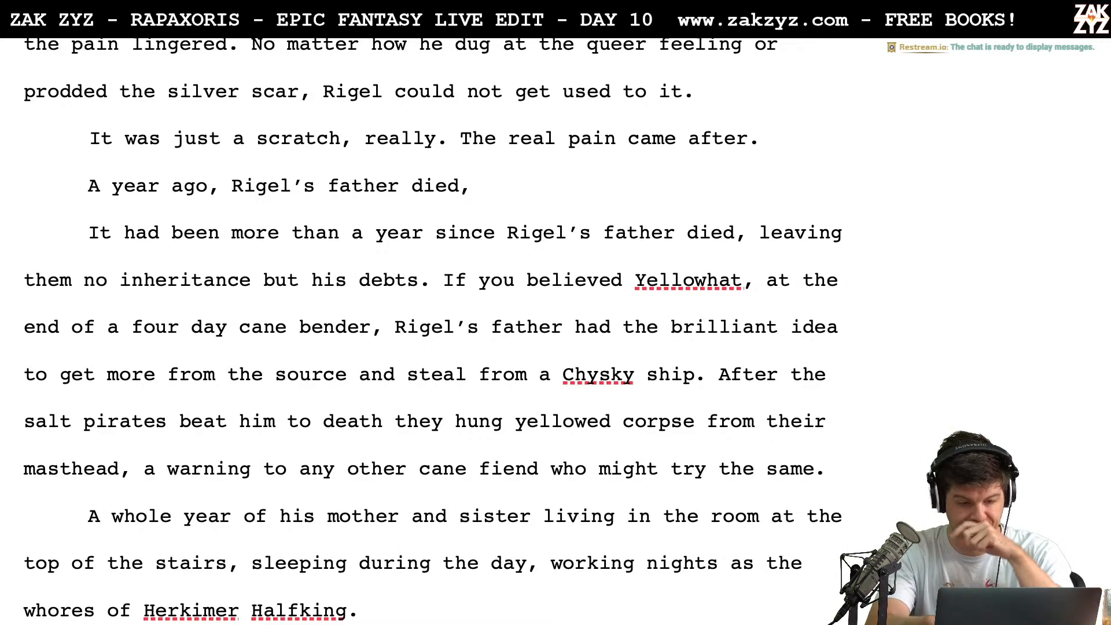
text(a su)
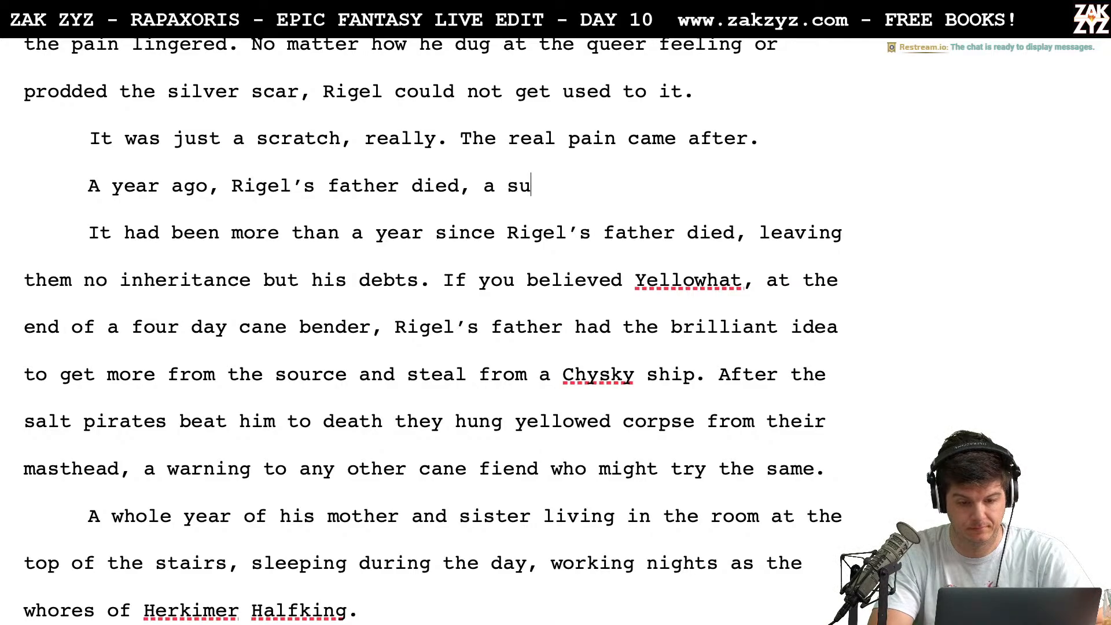
text(dden heart)
key(BackSpace)
key(BackSpace)
key(BackSpace)
key(BackSpace)
key(BackSpace)
key(BackSpace)
key(BackSpace)
key(BackSpace)
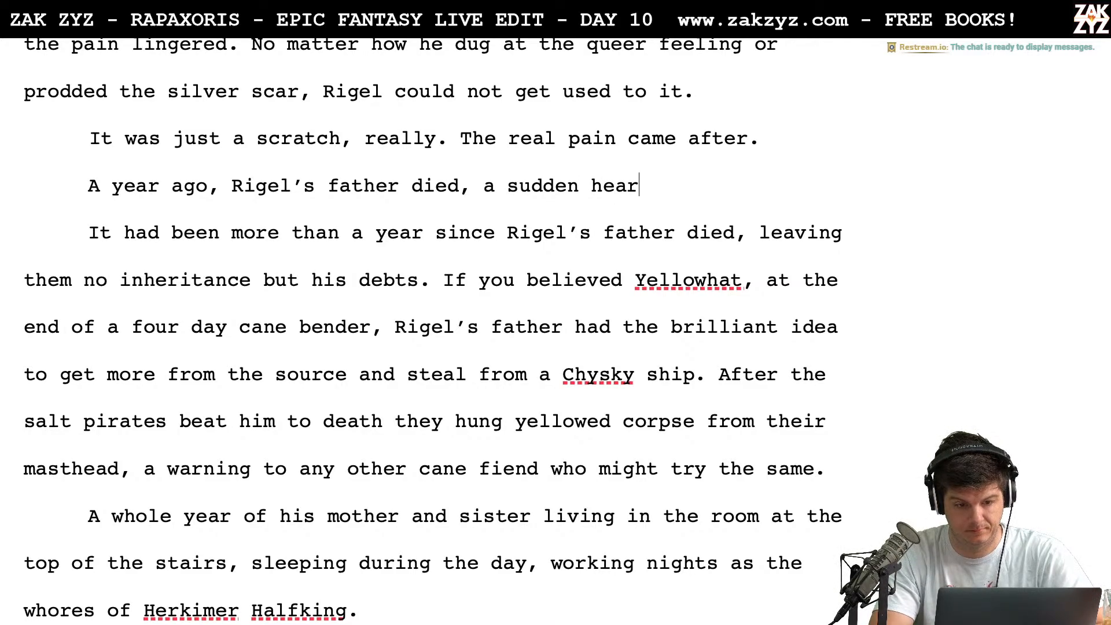
key(BackSpace)
key(BackSpace)
key(BackSpace)
key(BackSpace)
key(BackSpace)
key(BackSpace)
key(BackSpace)
key(BackSpace)
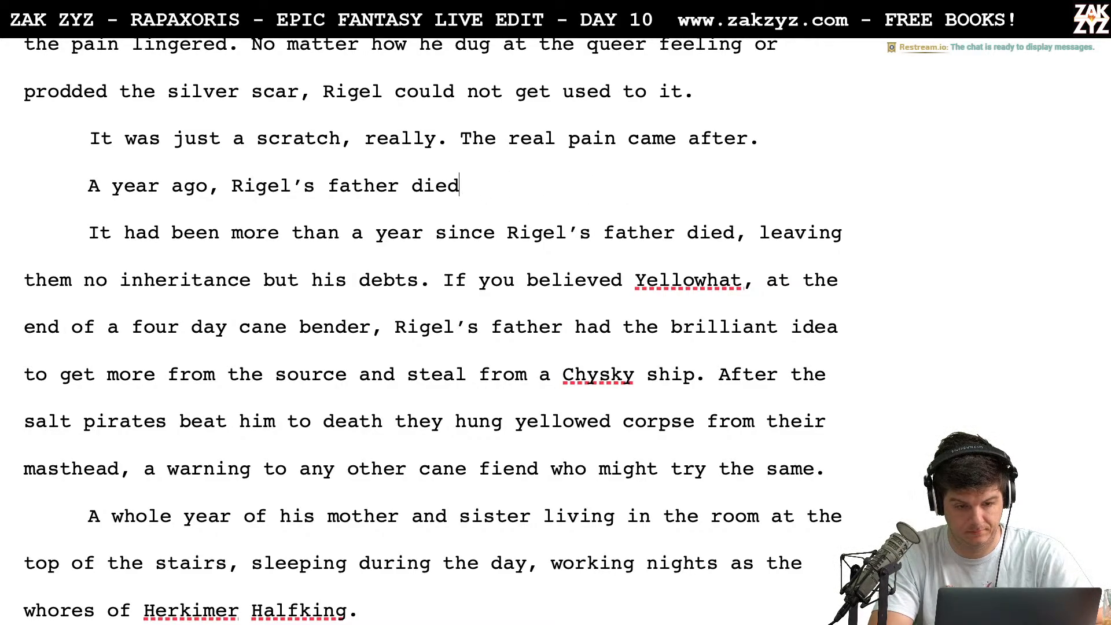
key(BackSpace)
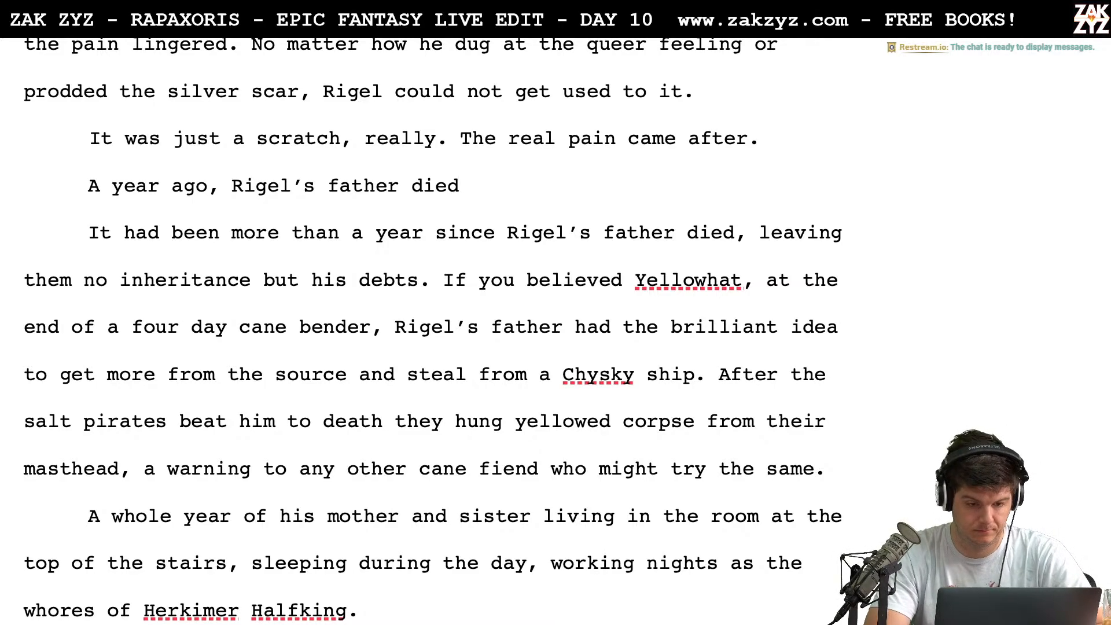
key(BackSpace)
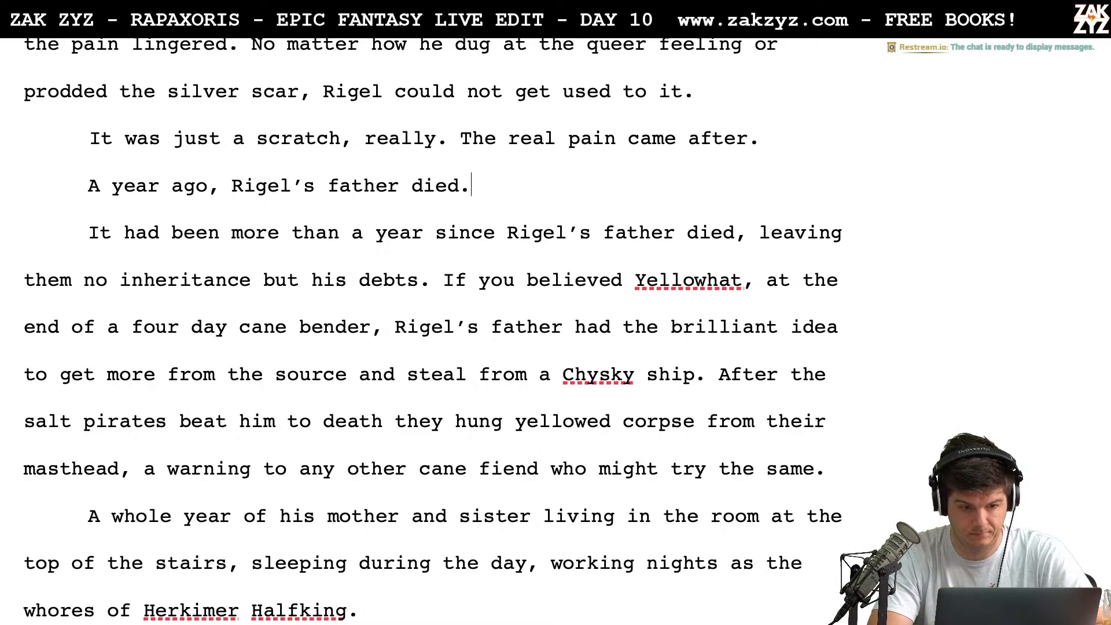
Change the ending of the "A year ago" sentence so that it reads "Rigel’s father fell off a roof and died."
key(BackSpace)
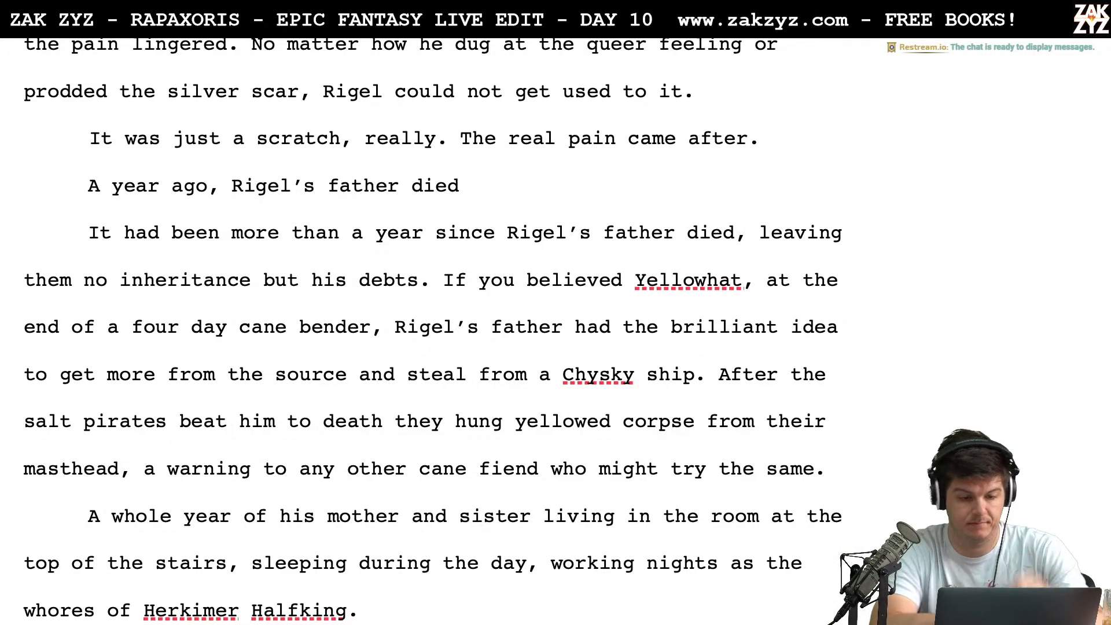
key(BackSpace)
key(BackSpace)
key(BackSpace)
key(BackSpace)
key(BackSpace)
text(fell)
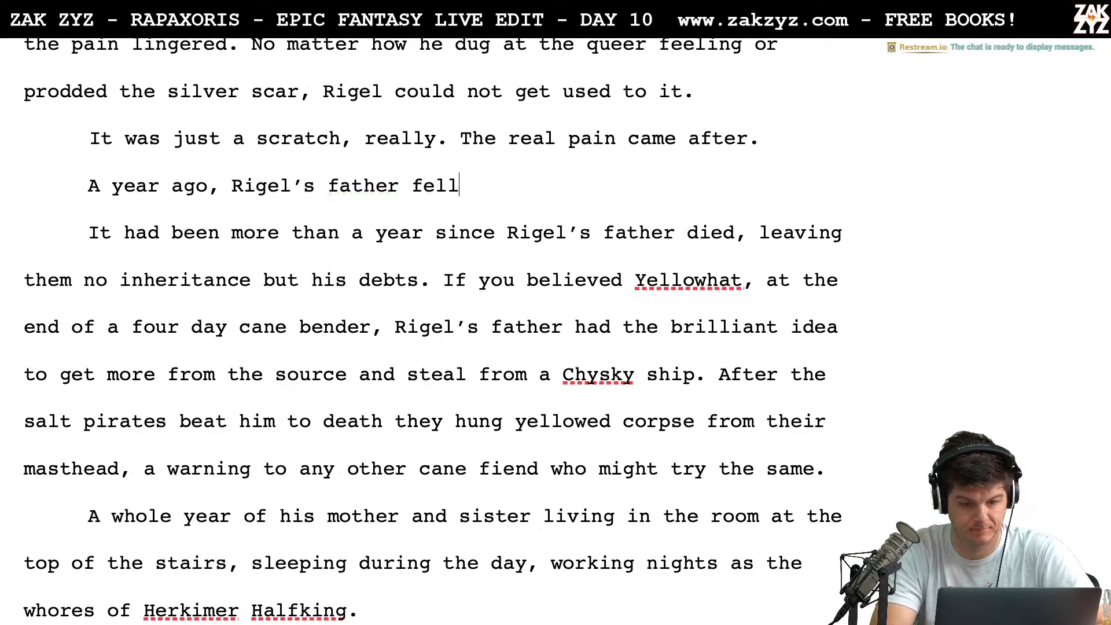
text( off a roof and dide)
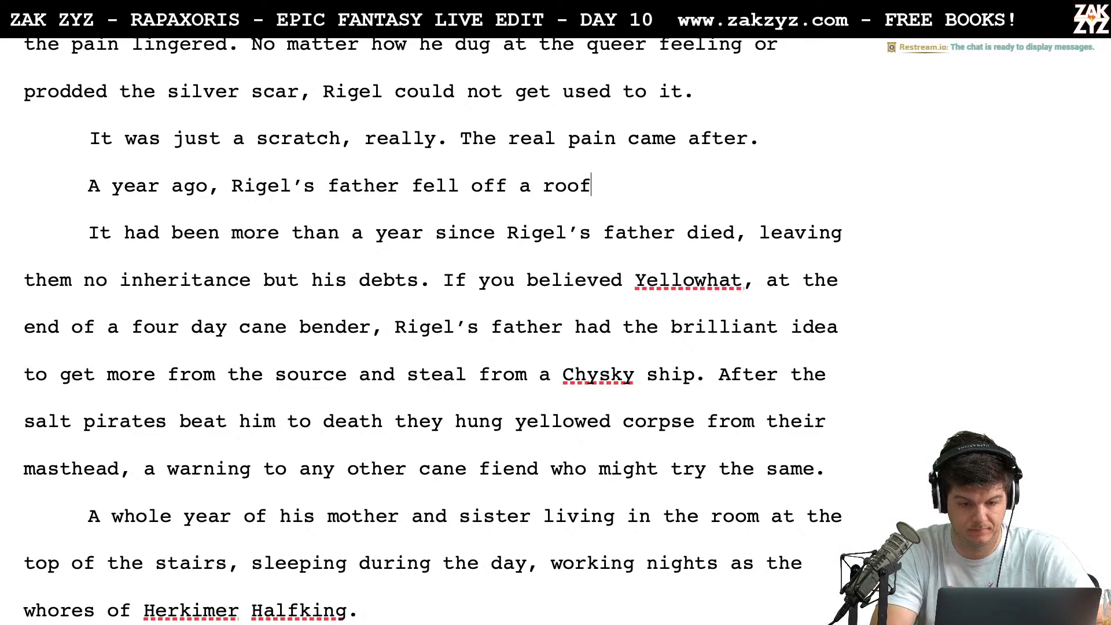
key(BackSpace)
key(BackSpace)
text(ed.)
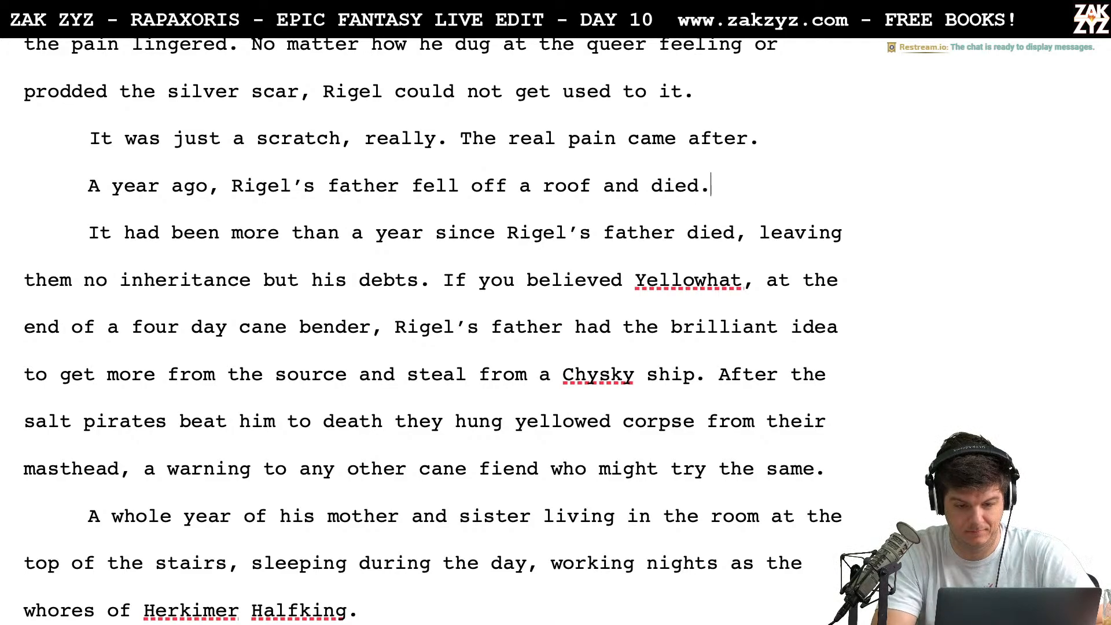
key(Right)
key(Right)
key(Right)
key(Right)
key(Right)
key(Right)
key(Right)
key(Right)
key(Right)
key(Right)
key(Right)
key(Right)
key(Right)
key(Right)
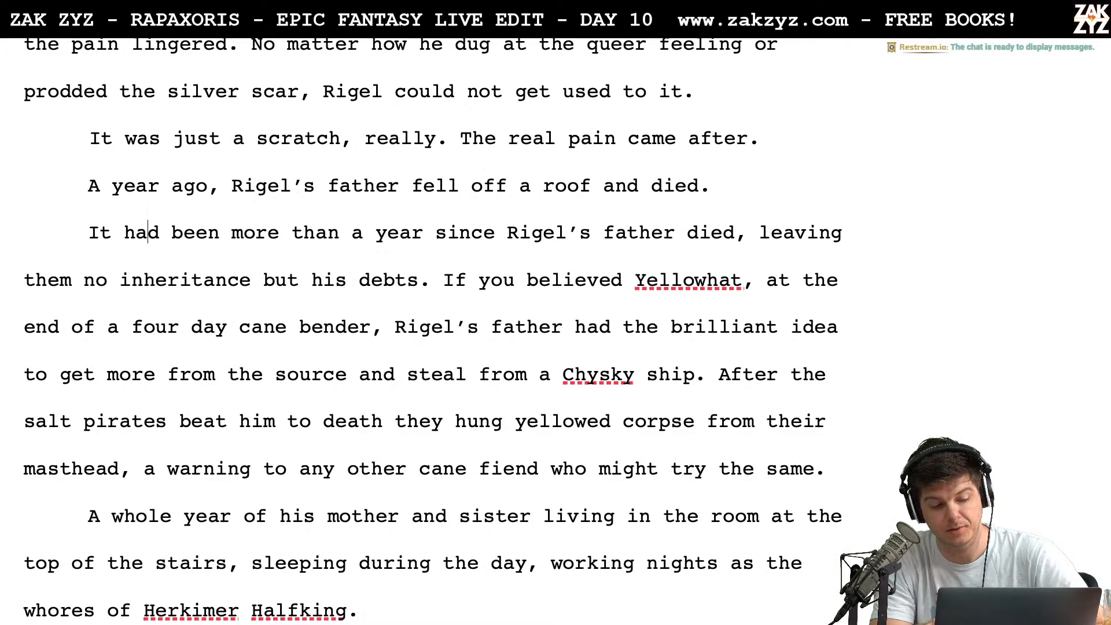
key(Left)
key(Left)
key(Left)
key(Left)
key(Left)
key(Left)
key(Left)
key(Up)
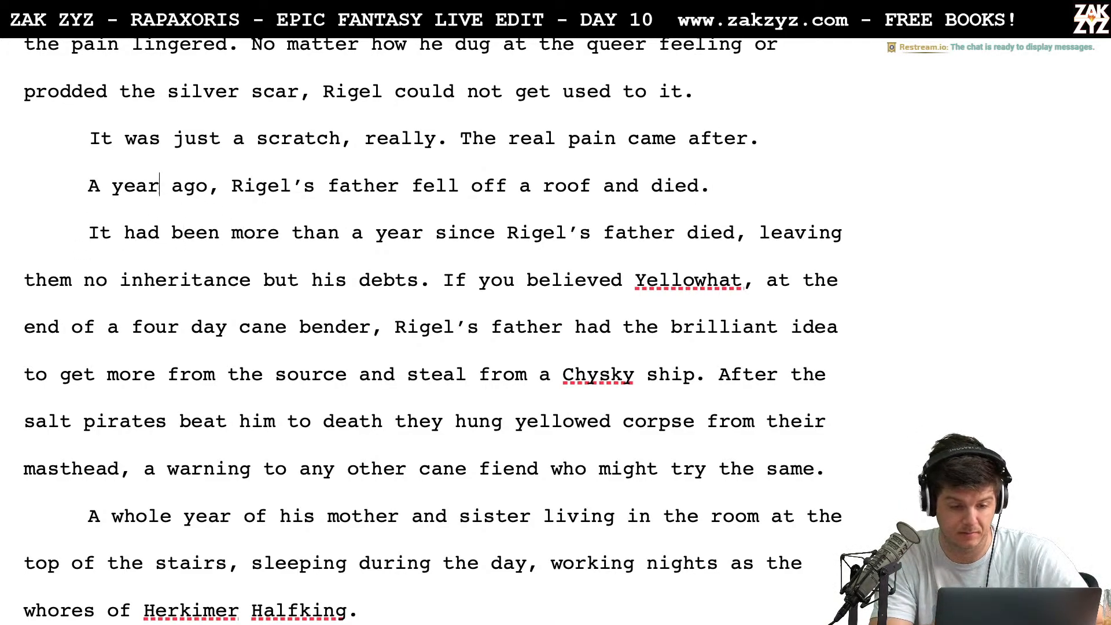
key(Left)
key(Left)
key(Down)
key(Left)
key(Left)
key(Left)
key(Left)
key(Left)
key(Left)
key(Left)
key(Left)
key(Left)
key(Left)
key(Left)
key(Left)
key(Left)
key(Left)
key(Left)
key(Left)
key(Left)
key(Left)
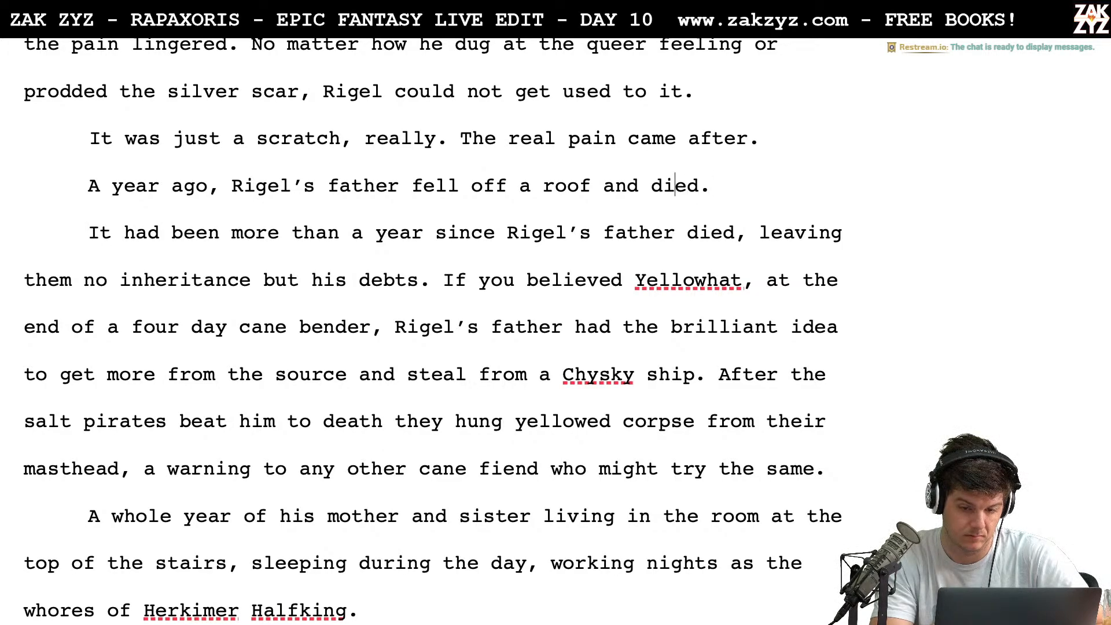
key(Right)
key(Right)
key(Right)
key(Right)
key(Right)
key(Right)
key(Right)
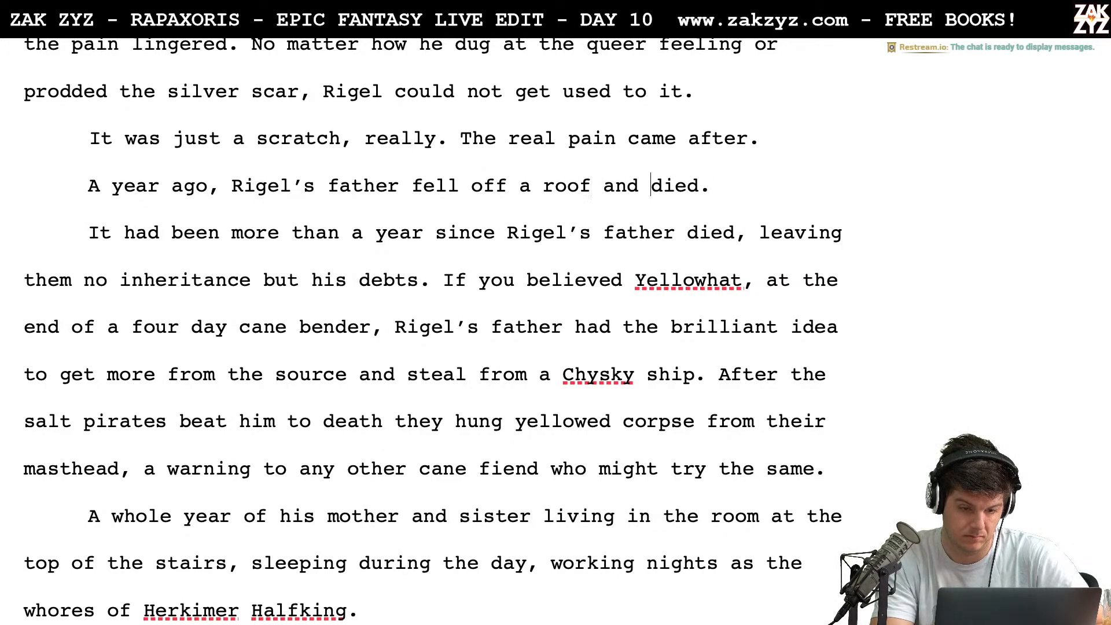
Try inserting "during a burg" between "fell off a roof" and "and died", and remove the insertion
key(Left)
key(Left)
key(Left)
key(Left)
key(Left)
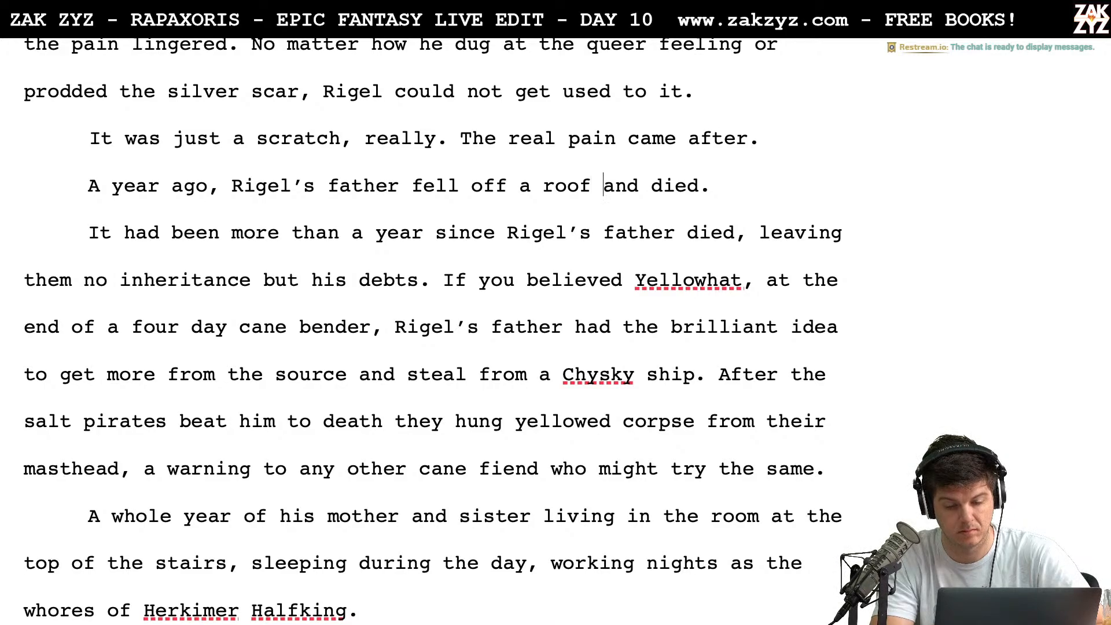
text(during a bu)
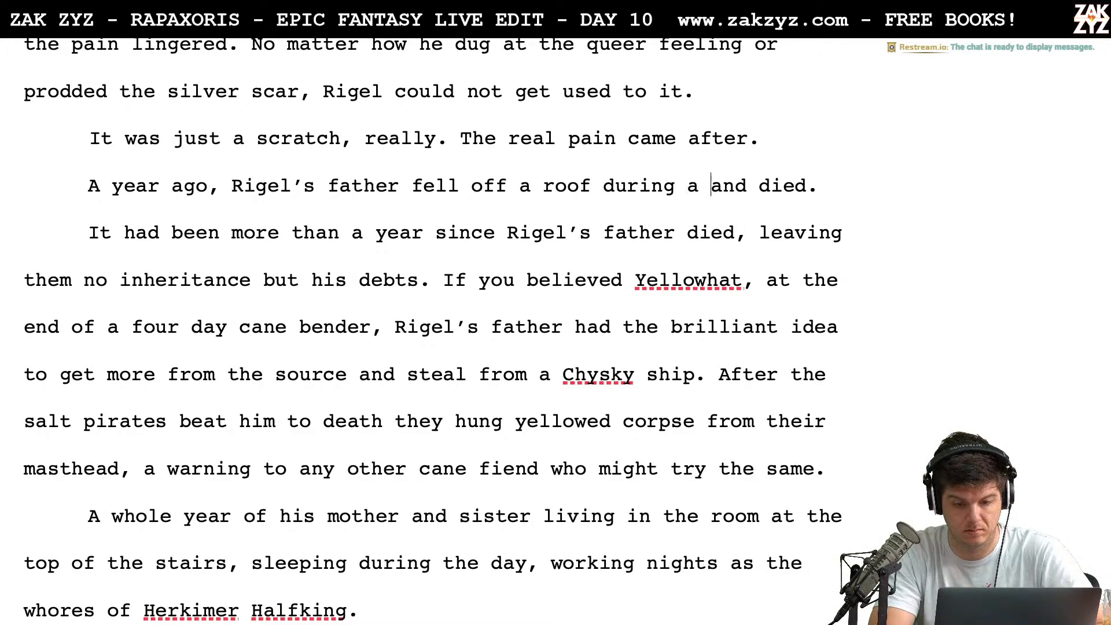
text(rg)
key(BackSpace)
key(BackSpace)
key(BackSpace)
key(BackSpace)
key(BackSpace)
key(BackSpace)
key(BackSpace)
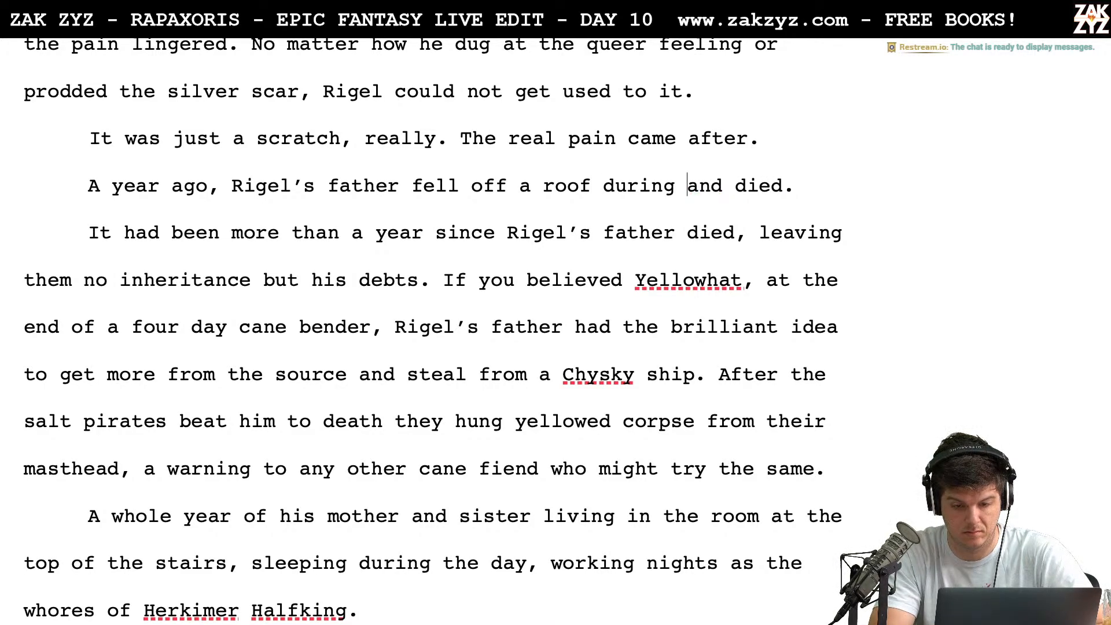
key(BackSpace)
key(BackSpace)
key(BackSpace)
key(BackSpace)
key(BackSpace)
key(BackSpace)
key(BackSpace)
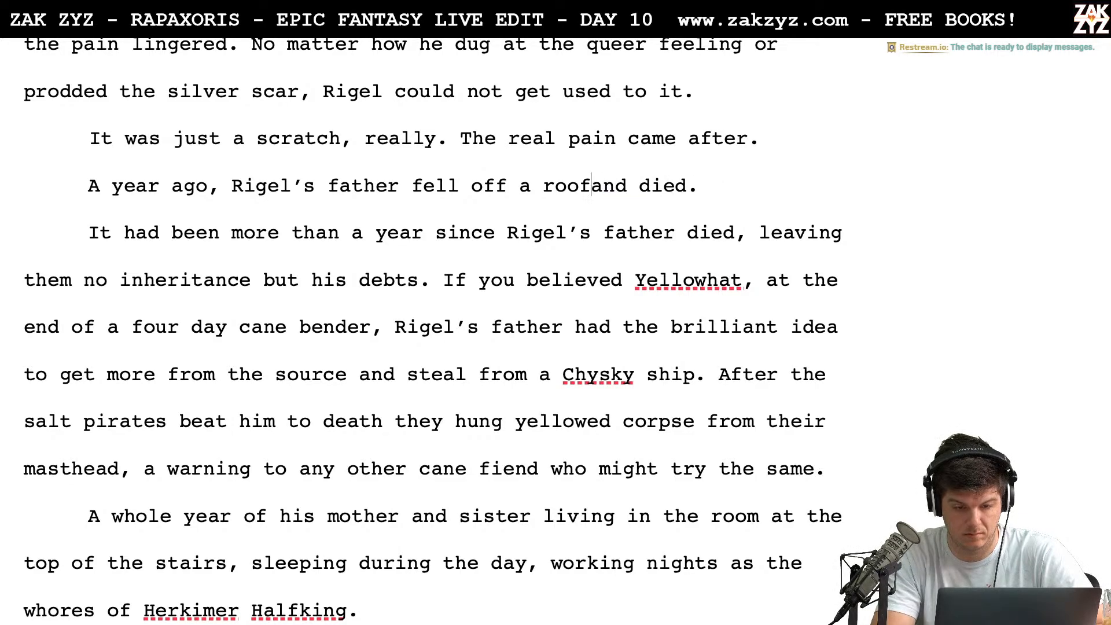
Try continuing the paragraph after "fell off a roof and died." with "He’d been trying", and remove the continuation
key(Left)
key(Up)
key(Left)
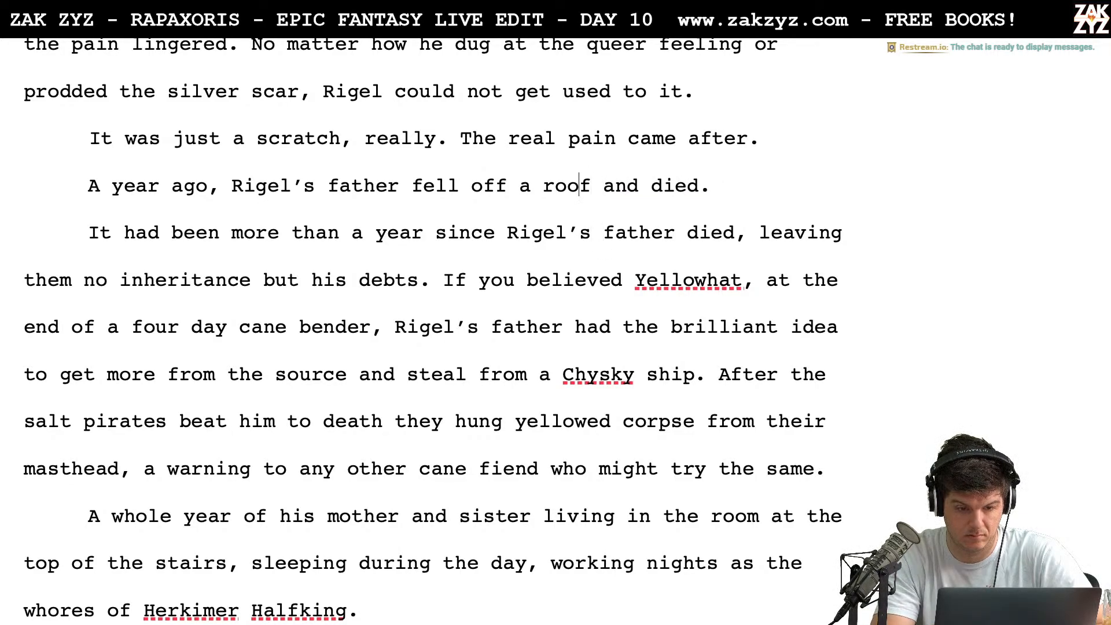
key(Left)
key(Left)
key(Left)
key(Right)
key(Right)
key(Right)
key(Right)
key(Right)
key(Right)
key(Right)
key(Right)
key(Right)
key(Right)
key(Right)
key(Right)
key(Right)
key(Right)
key(Right)
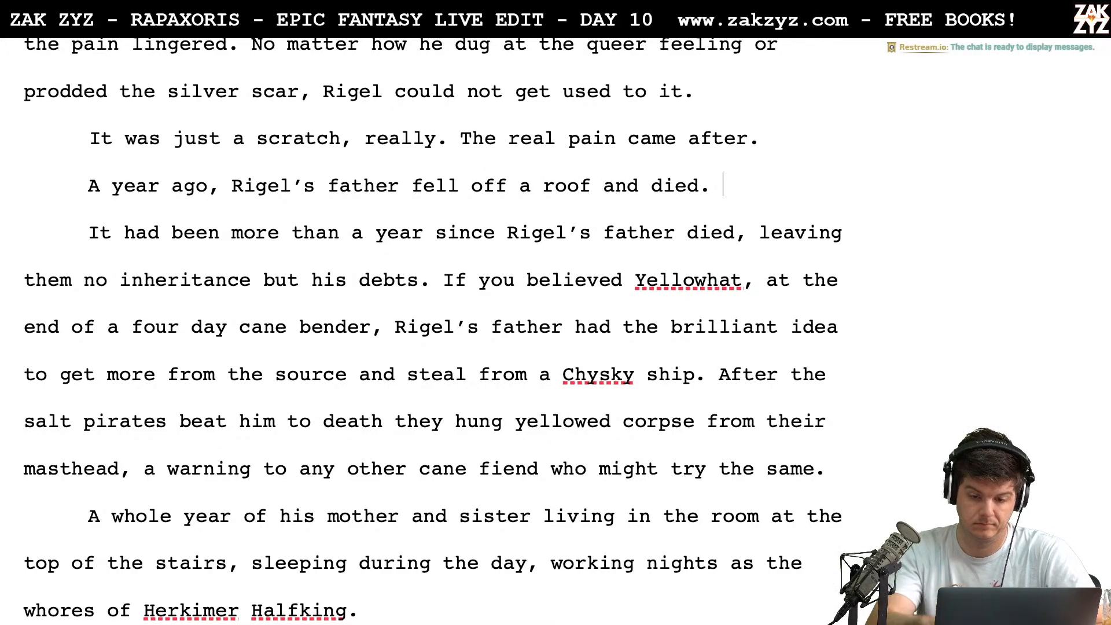
text(He’d )
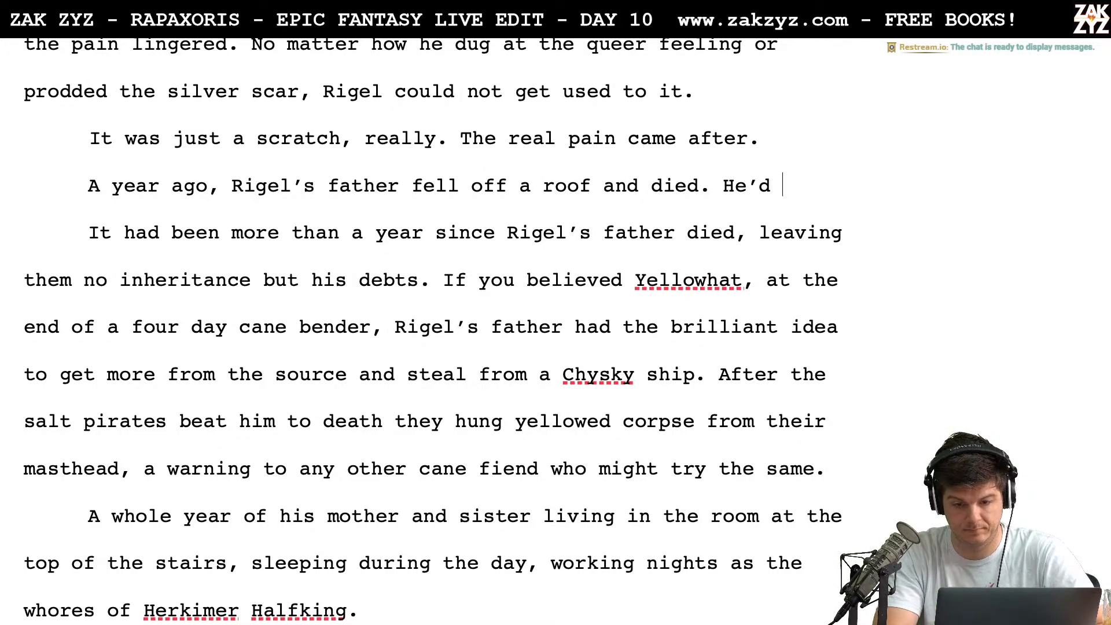
text(been triyng)
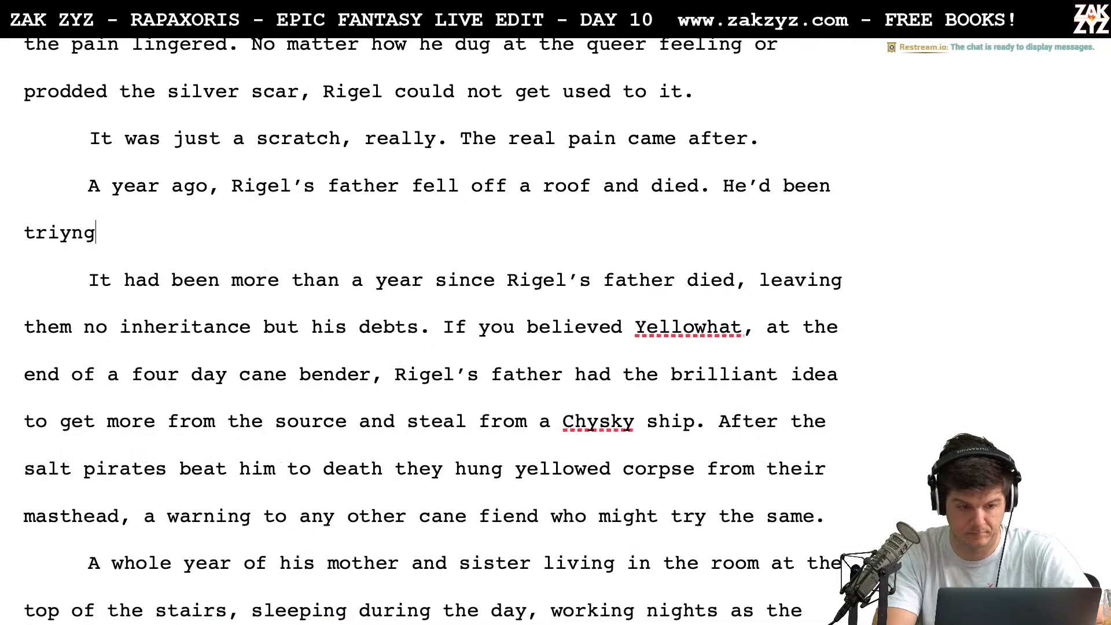
key(BackSpace)
key(BackSpace)
key(BackSpace)
key(BackSpace)
key(BackSpace)
key(BackSpace)
key(BackSpace)
key(BackSpace)
key(BackSpace)
key(BackSpace)
key(BackSpace)
key(BackSpace)
key(BackSpace)
key(BackSpace)
key(BackSpace)
key(BackSpace)
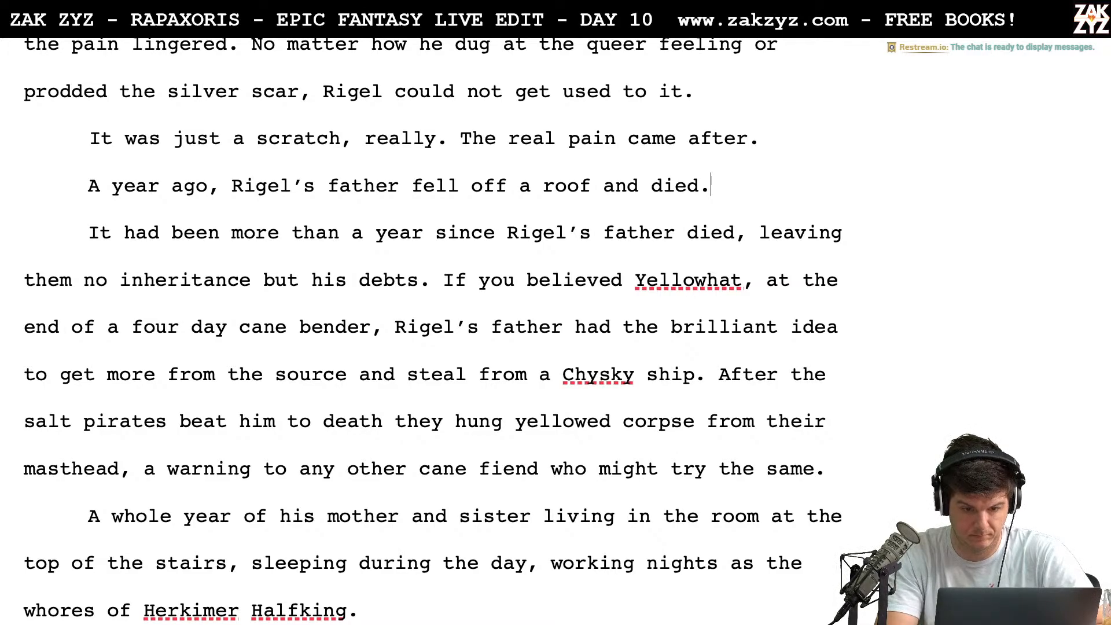
Insert "during a burglary" between "fell off a roof" and "and died"
key(Left)
key(Left)
key(Left)
key(Left)
key(Left)
key(Left)
key(Left)
key(Left)
key(Left)
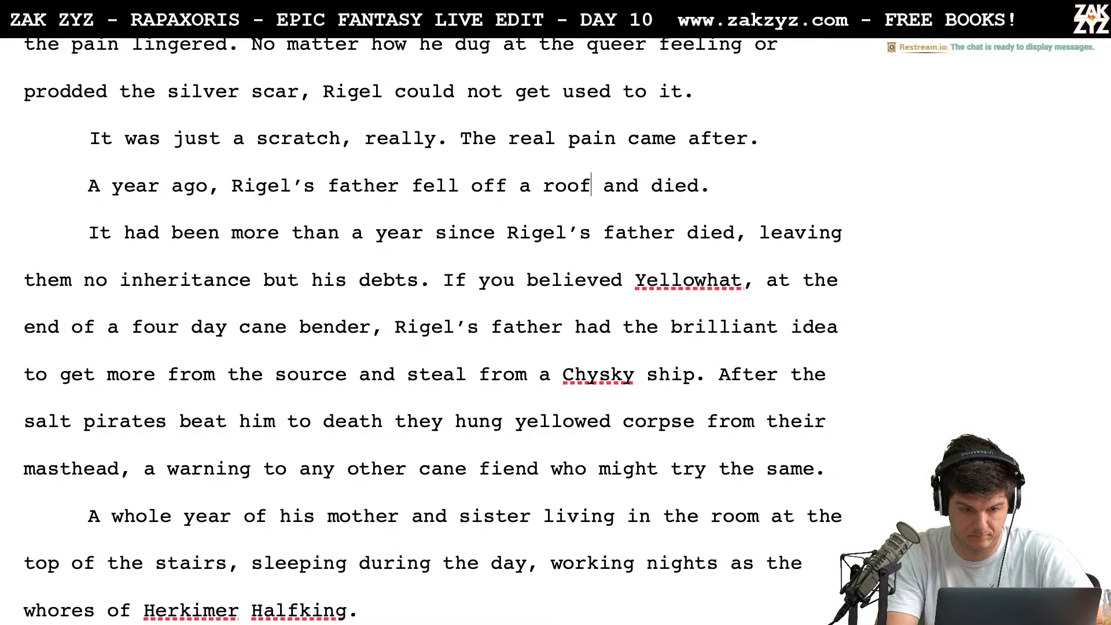
key(Left)
key(Left)
key(Left)
key(Left)
key(Right)
key(Right)
key(Right)
key(Right)
key(Right)
text(during a burglar)
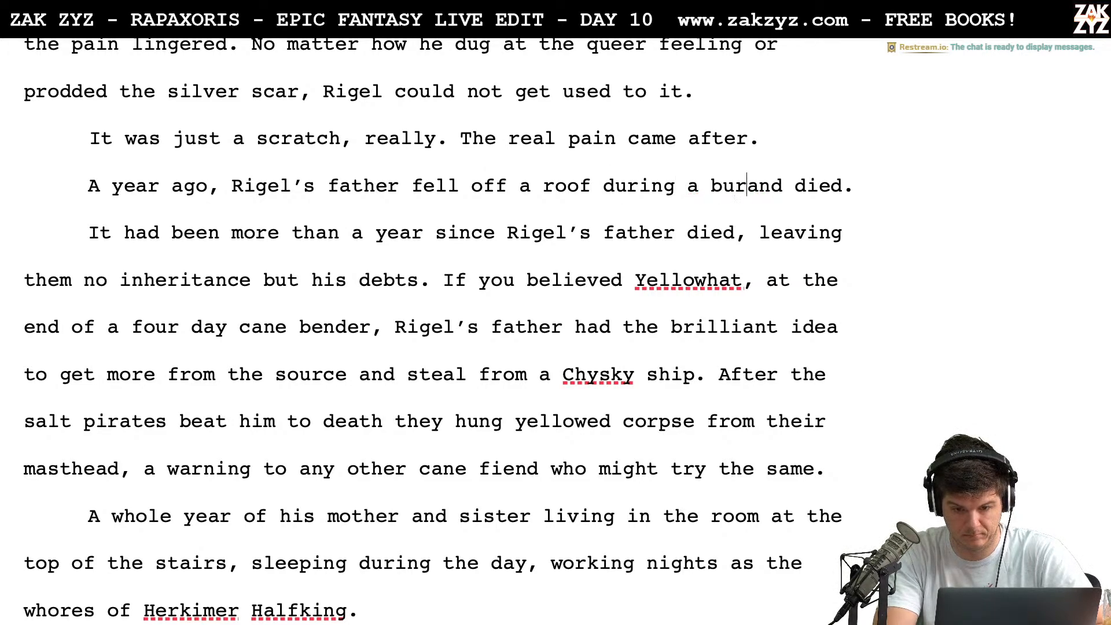
text(y)
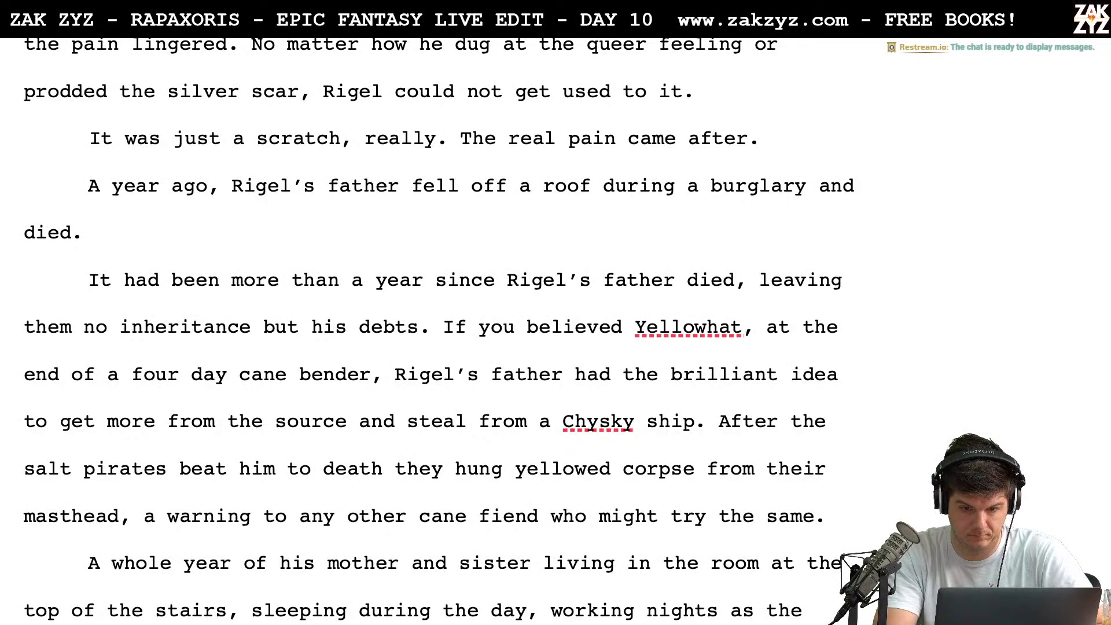
End the sentence with a period after "burglary" and delete the leftover "and died."
key(BackSpace)
text(.)
key(shift+Down)
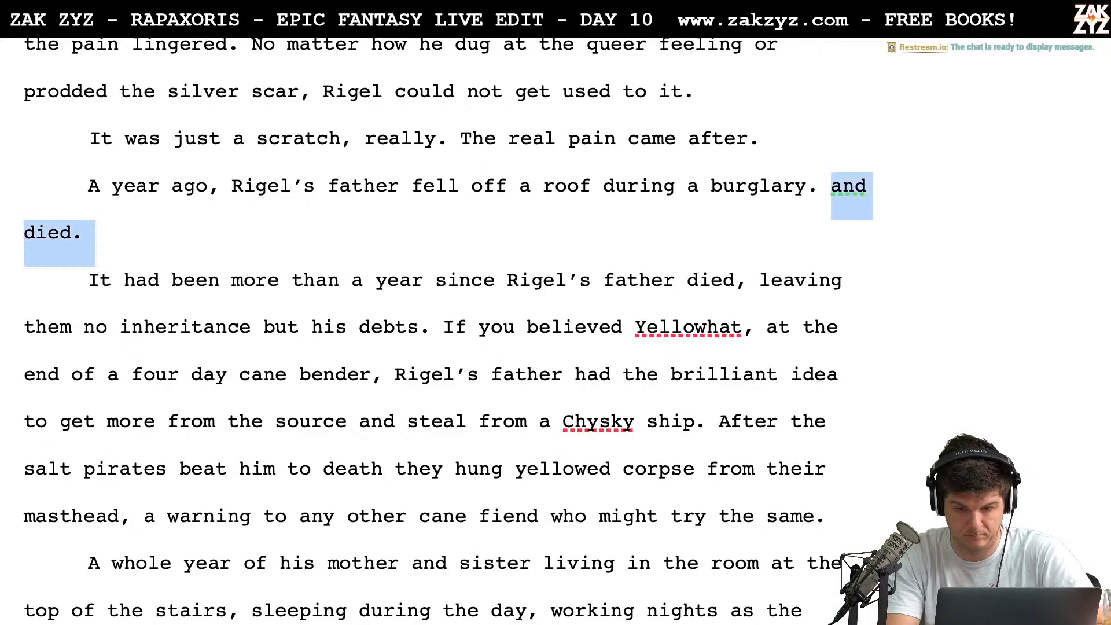
key(BackSpace)
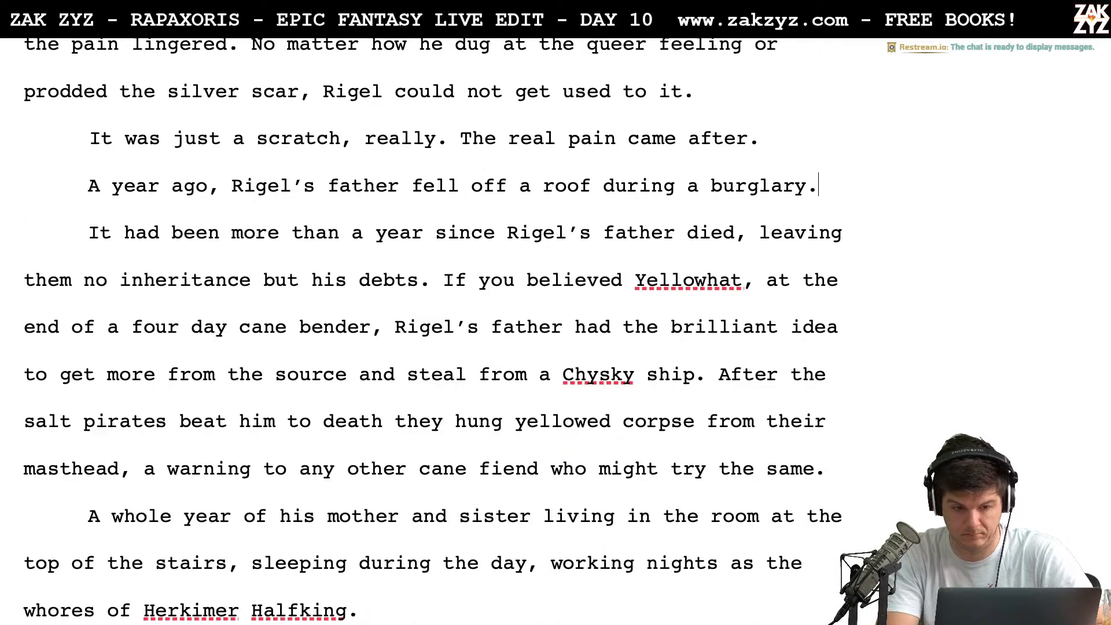
Split off "fell off a roof during a burglary." below a blank paragraph and continue "Rigel’s father" with "slipped off a roof while trying to burgle"
click(416, 187)
key(Return)
key(Return)
key(Left)
key(Left)
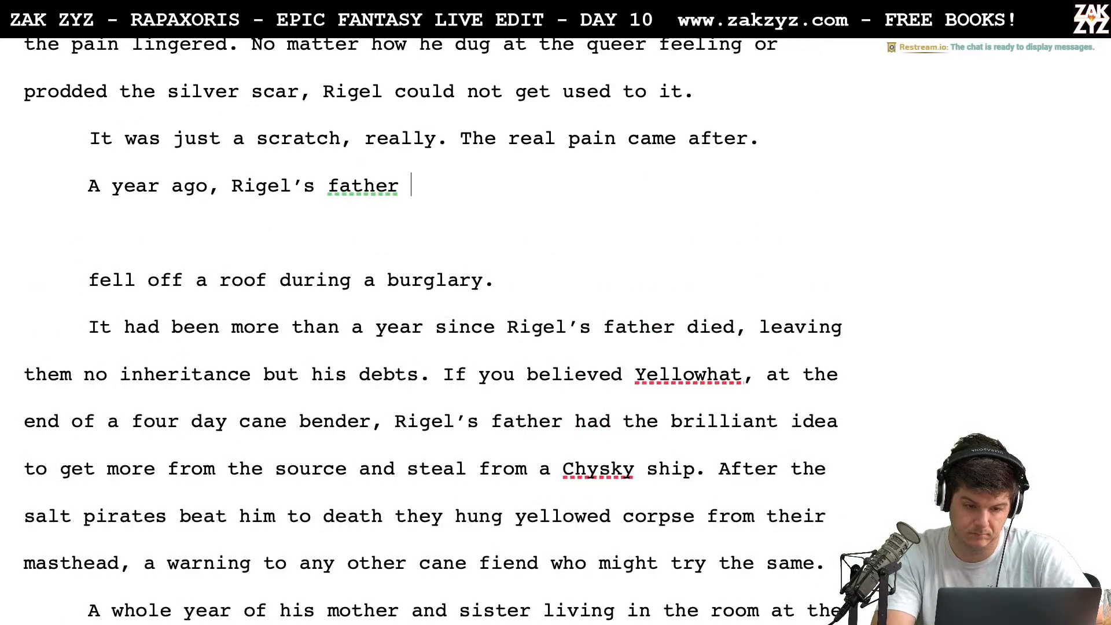
text(slipped off a )
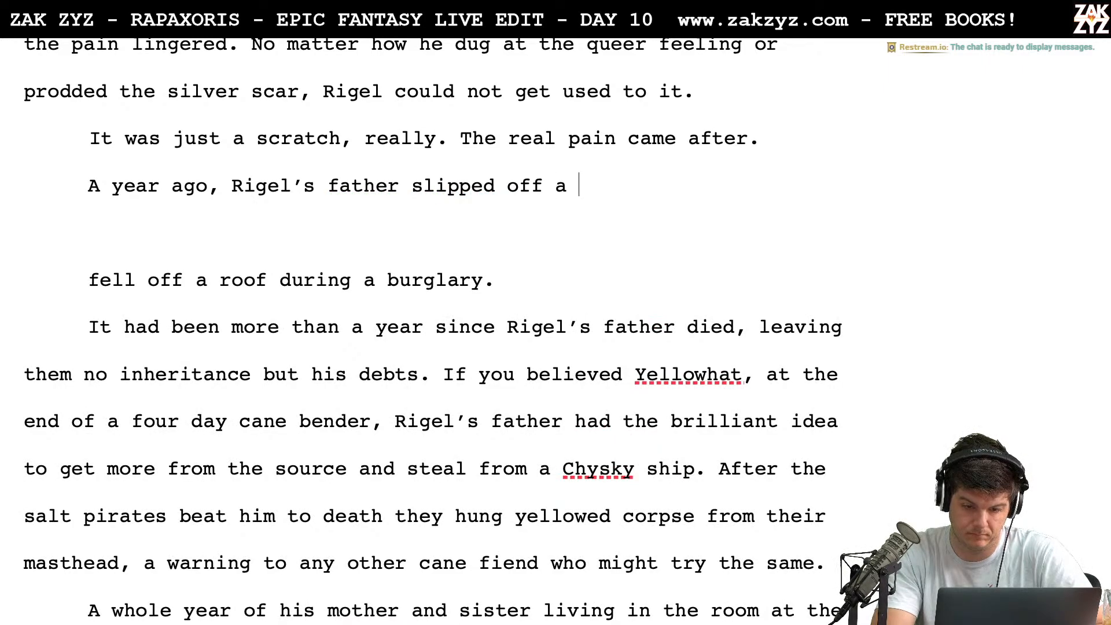
text(roof while triy)
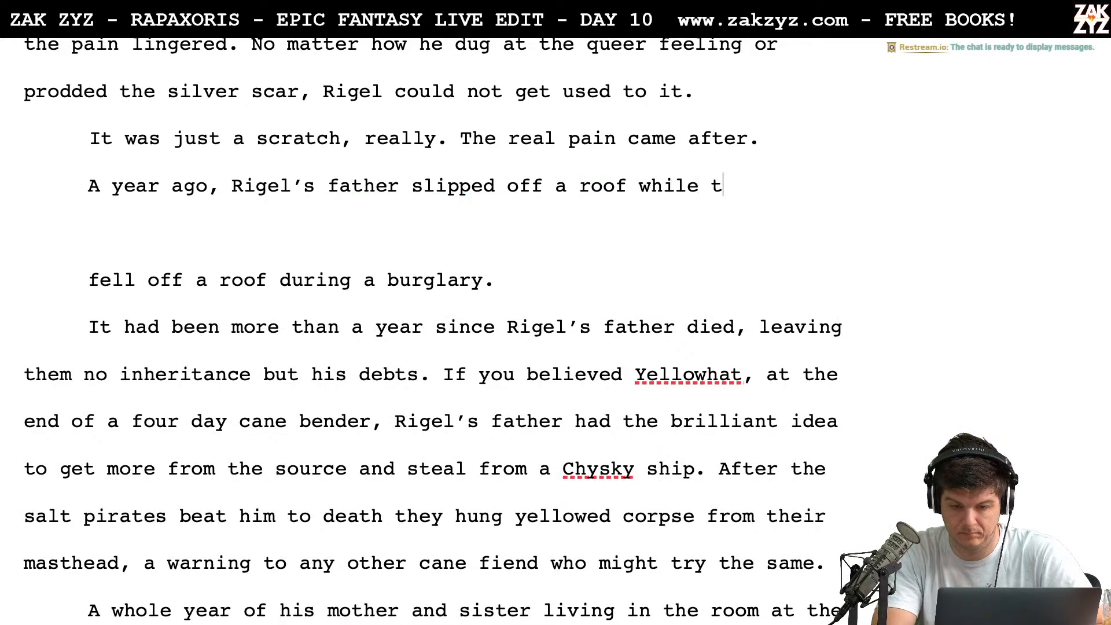
key(BackSpace)
key(BackSpace)
text(ying to burgle)
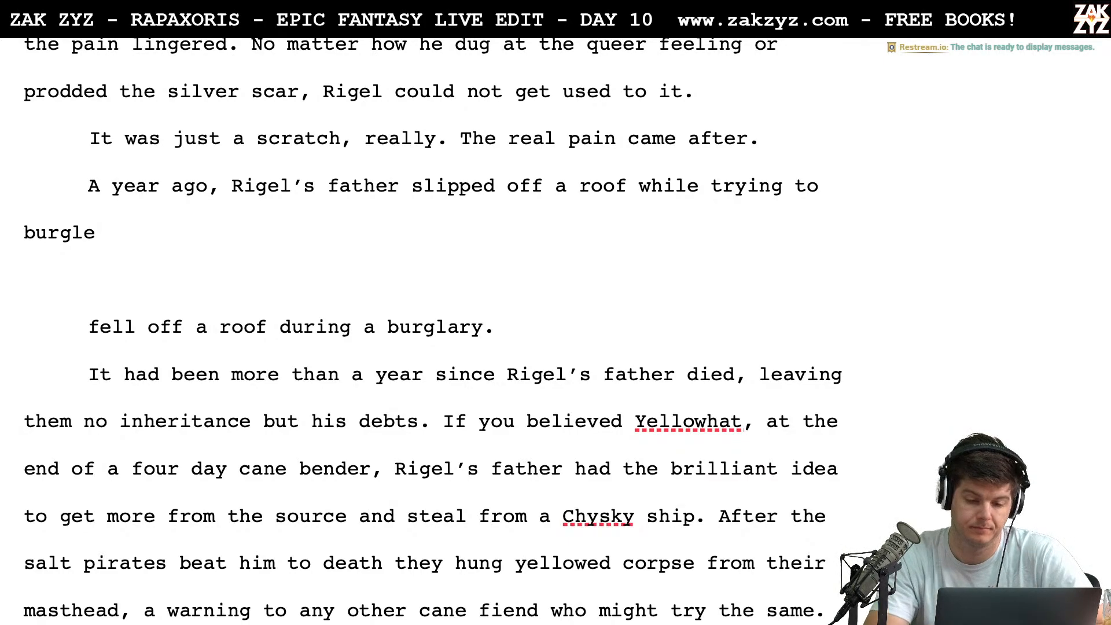
Split "while trying to burgle" off below a blank paragraph, leaving "slipped off a roof" open for a new continuation
click(629, 188)
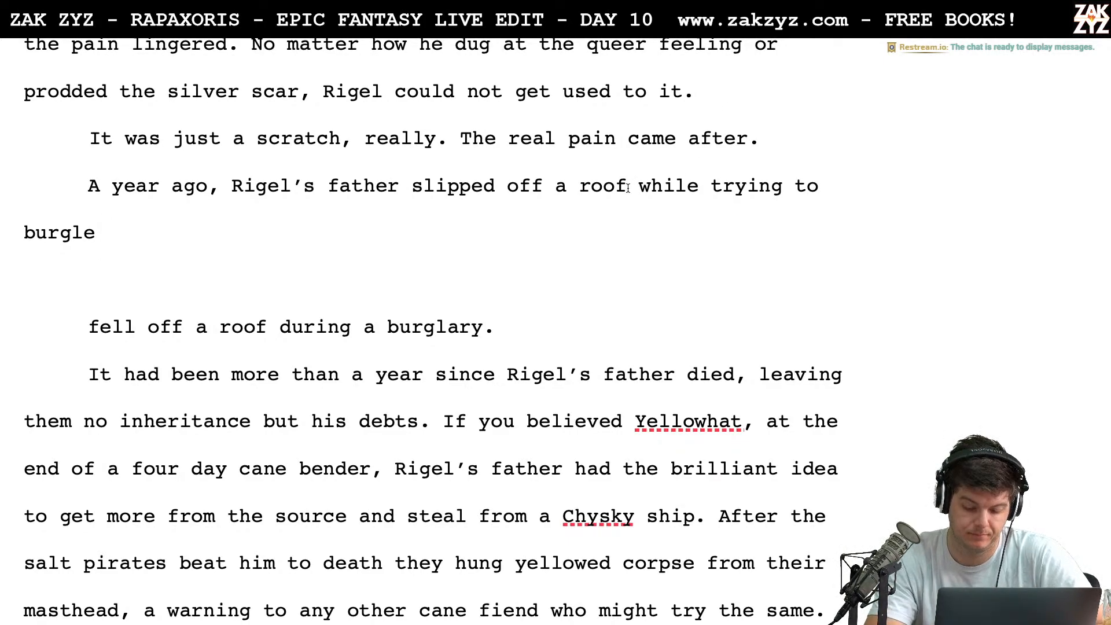
text(.)
key(Return)
key(Return)
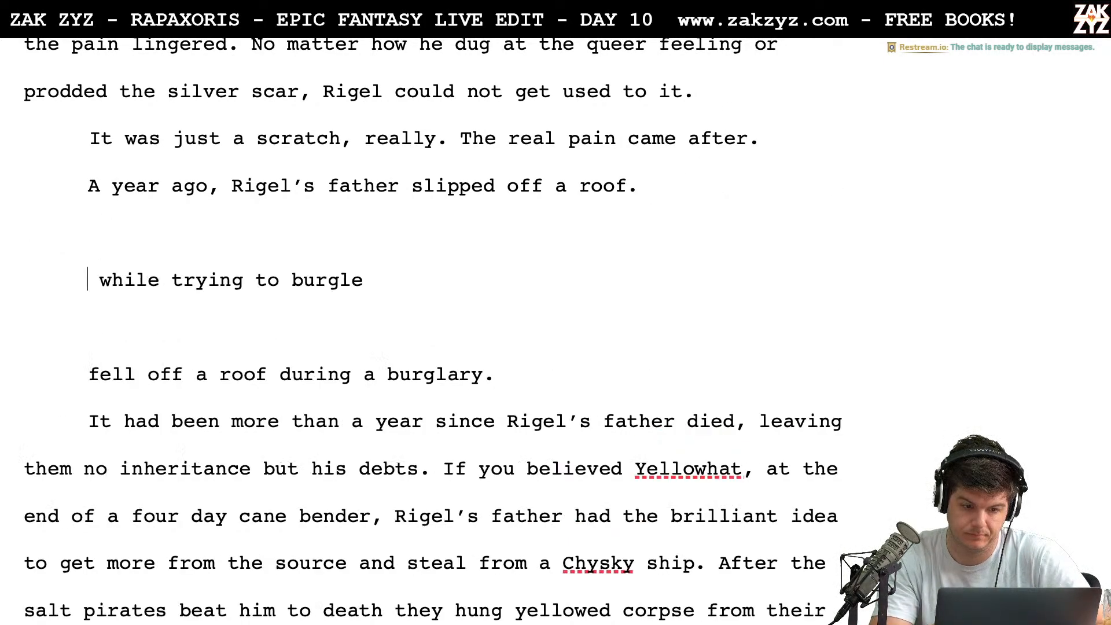
key(Left)
key(Left)
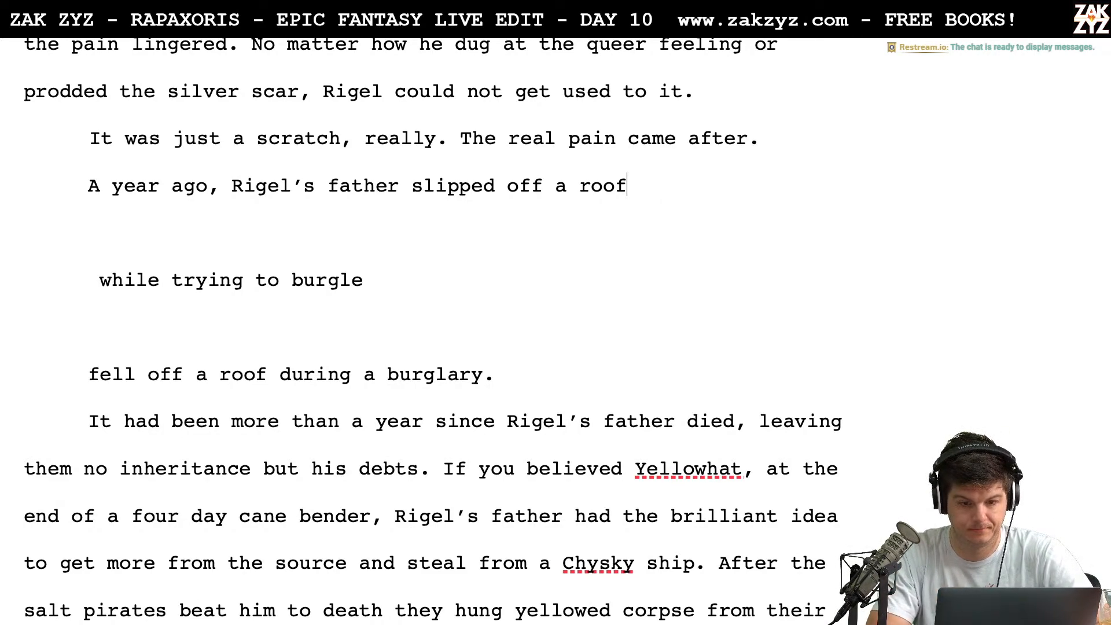
Try continuing "slipped off a roof" with "while trying to break", and remove the continuation
text(while t)
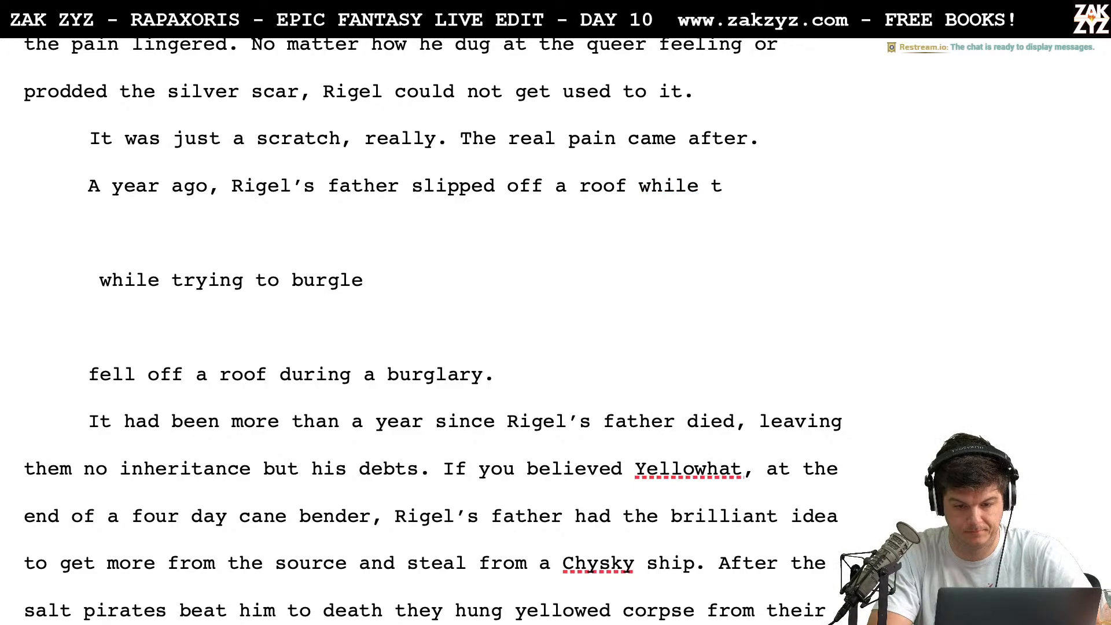
text(rying to br)
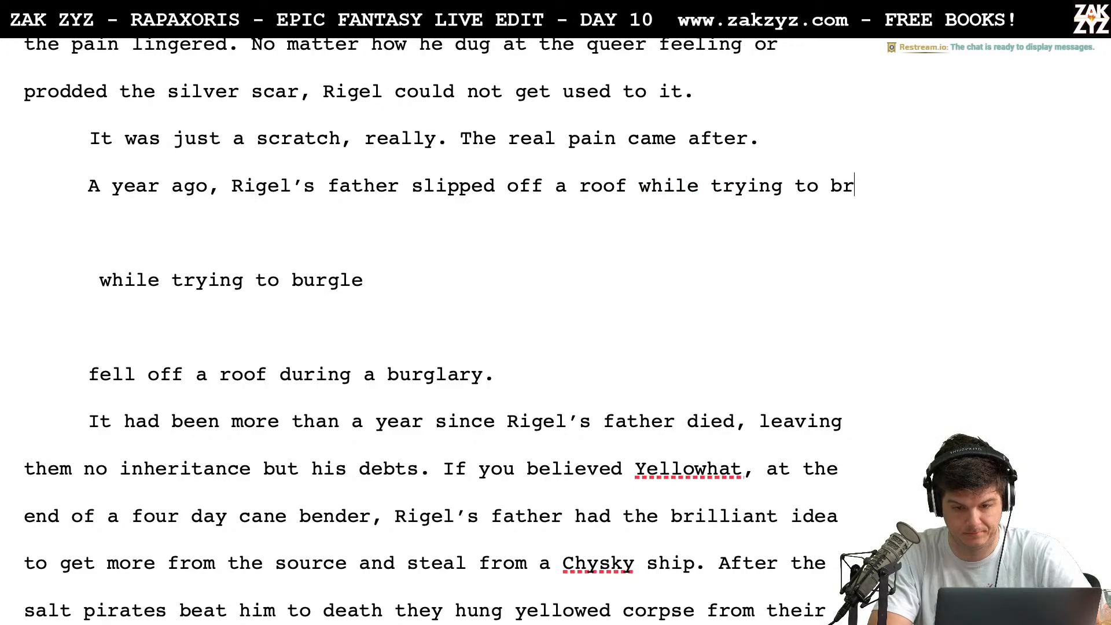
text(eak)
key(BackSpace)
key(BackSpace)
key(BackSpace)
key(BackSpace)
key(BackSpace)
key(BackSpace)
key(BackSpace)
key(BackSpace)
key(BackSpace)
key(BackSpace)
key(BackSpace)
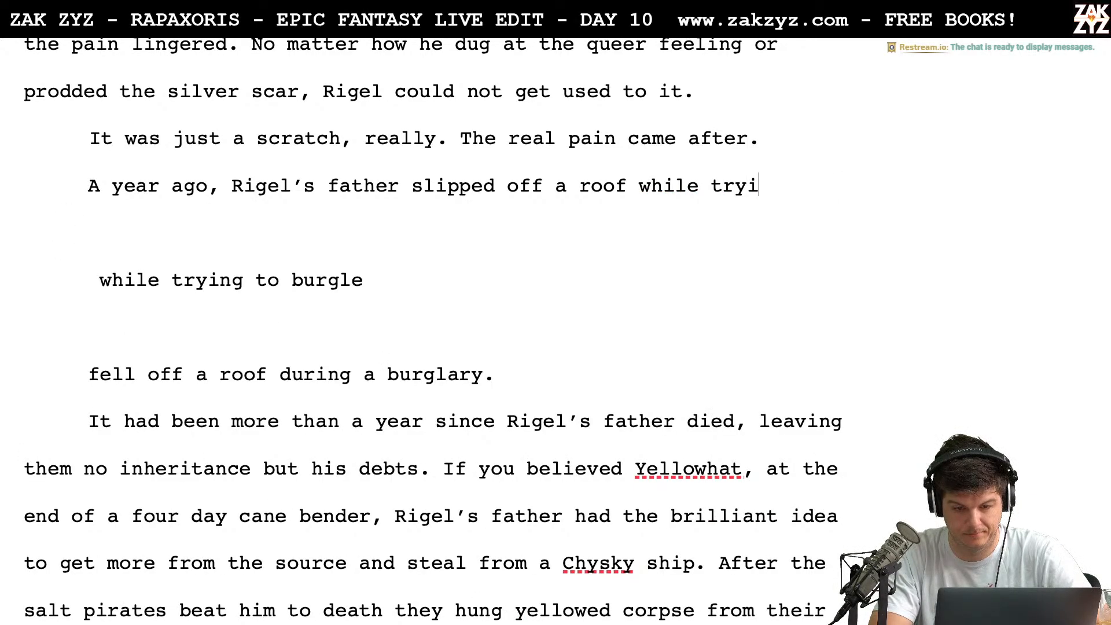
key(BackSpace)
key(BackSpace)
key(BackSpace)
key(BackSpace)
key(BackSpace)
key(BackSpace)
key(BackSpace)
key(BackSpace)
key(BackSpace)
key(BackSpace)
key(BackSpace)
Continue "slipped off a roof" with "and fell four stories. He left behind nothing but his debts."
text(and )
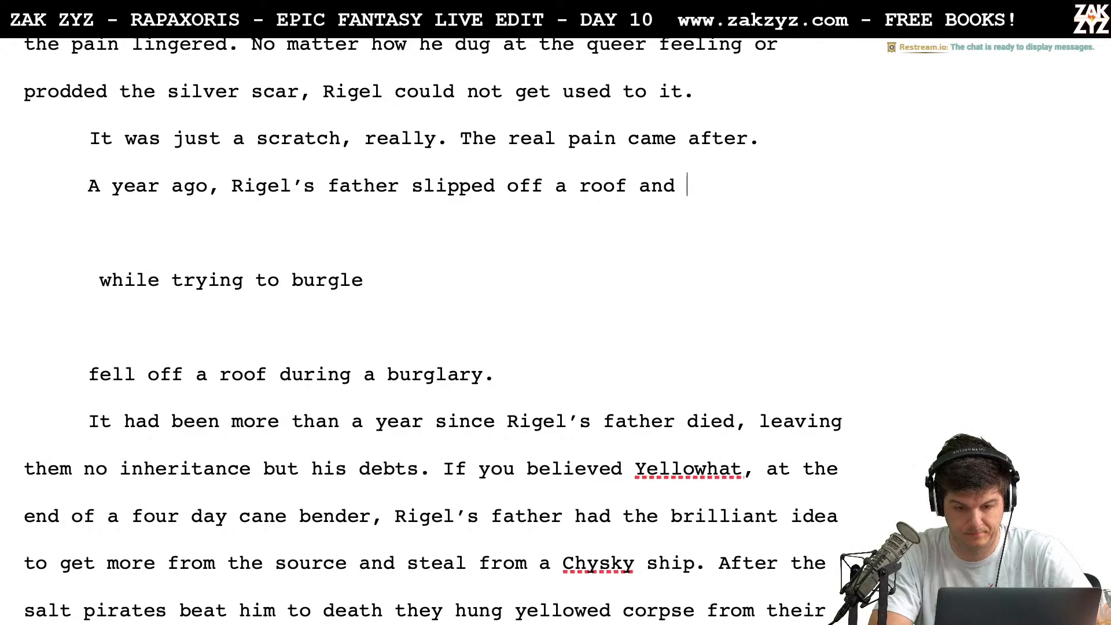
text(fell four stor)
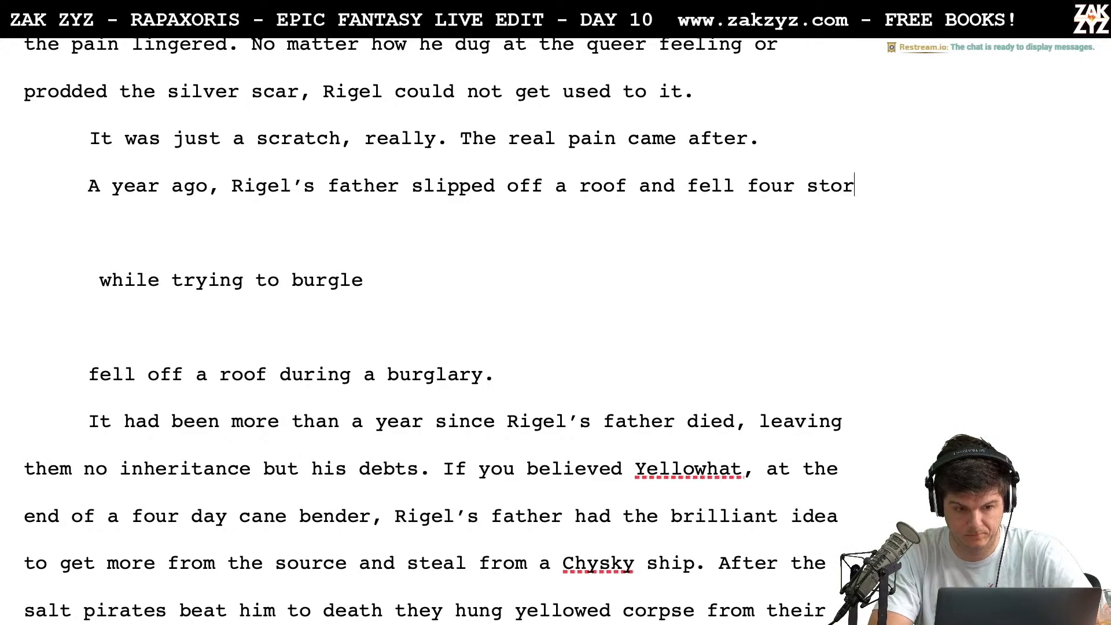
text(ies )
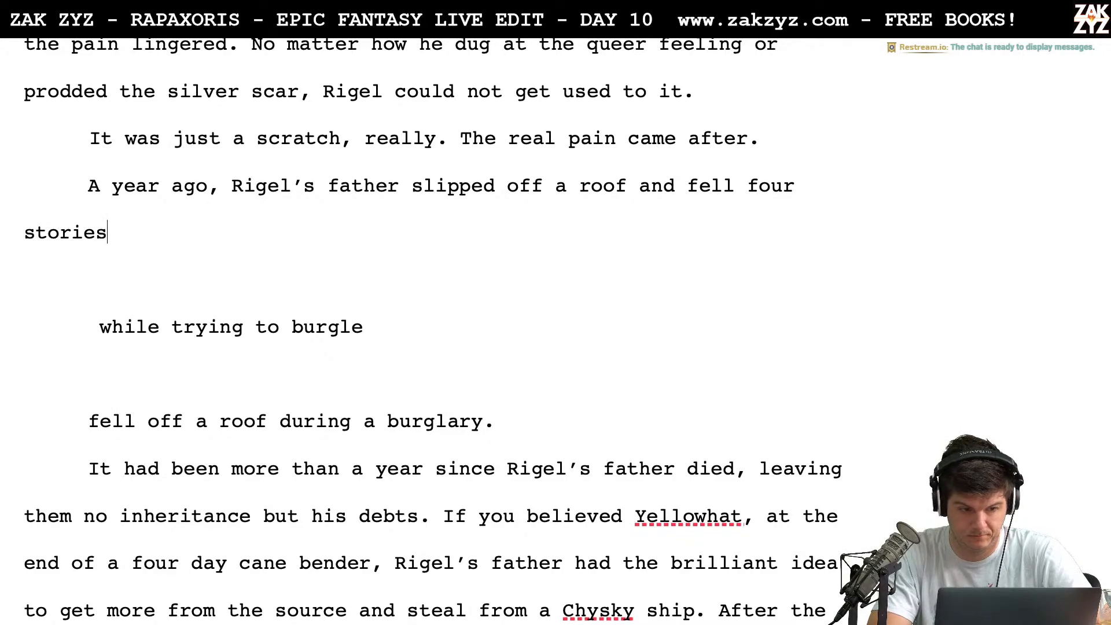
text(. He lef)
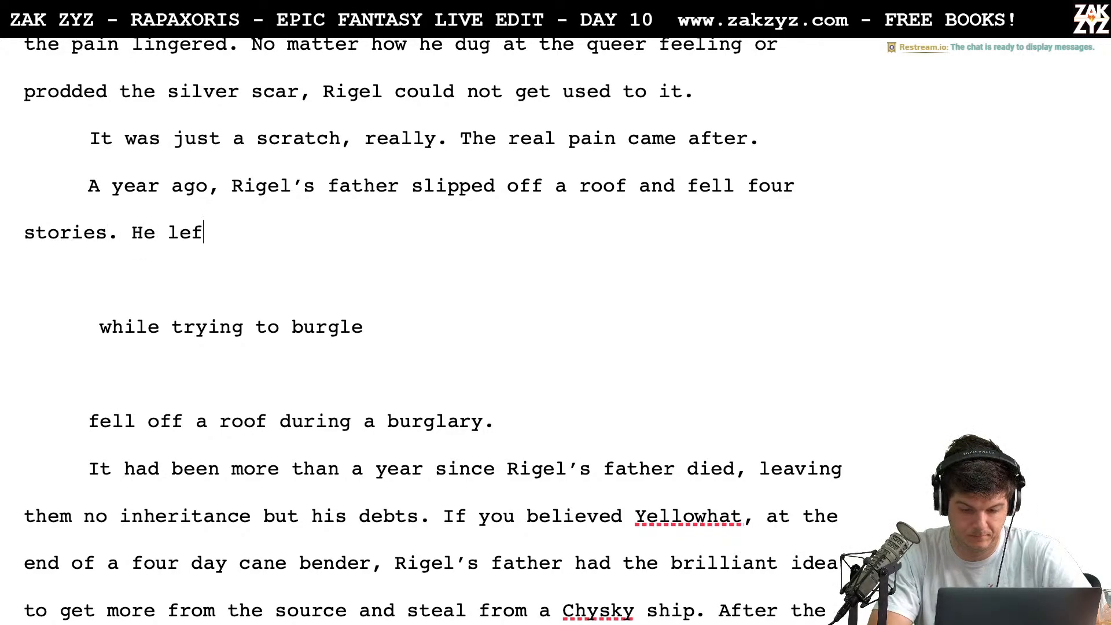
text(t behind nothin)
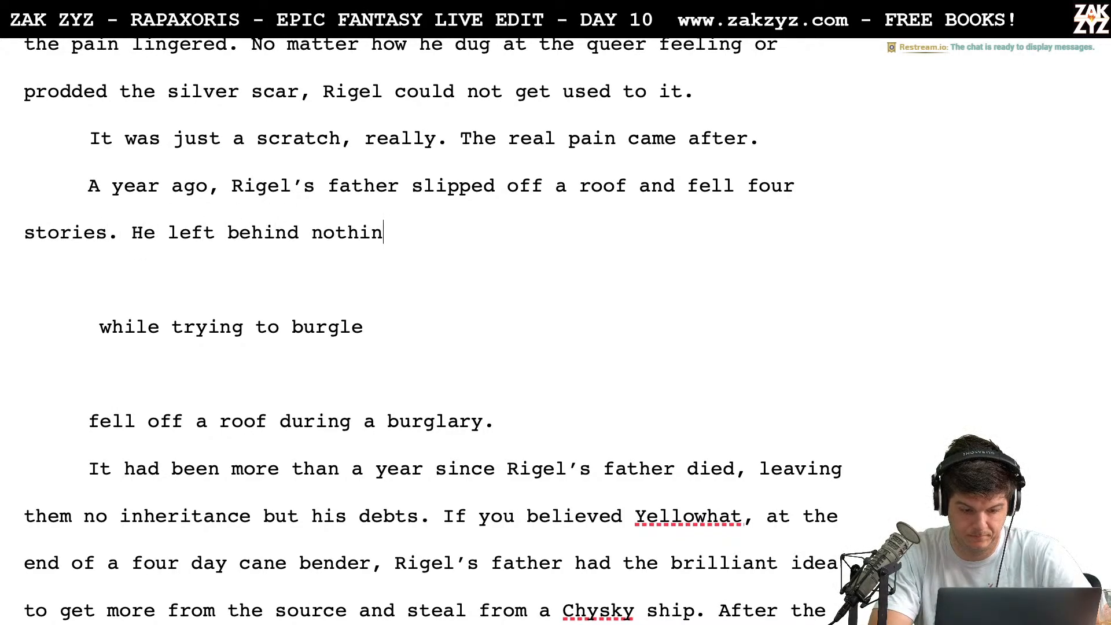
text(g but his debts.)
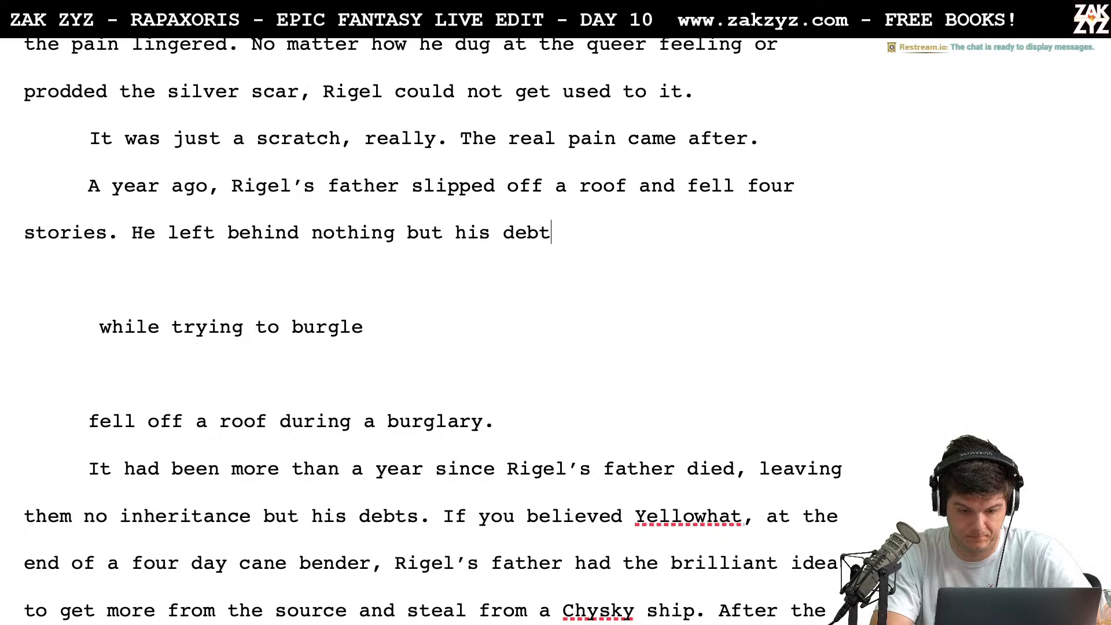
Review the leftover fragments and surrounding paragraphs about Rigel’s scar, his father’s death and the year that followed
key(Down)
key(Down)
key(Down)
key(Down)
key(Down)
key(Down)
key(Down)
key(Down)
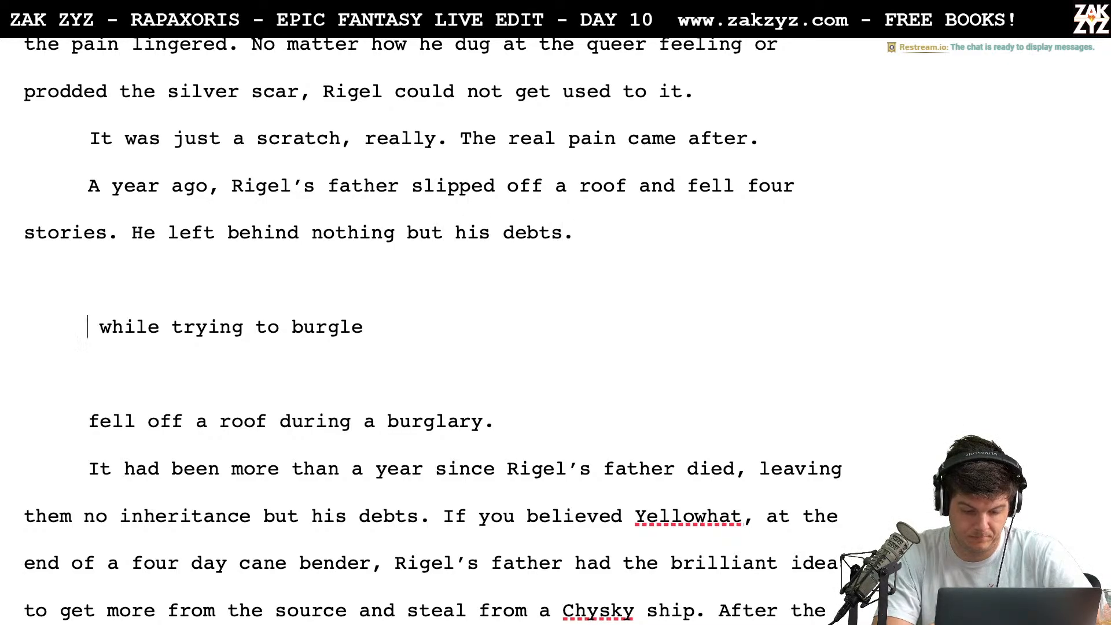
key(Down)
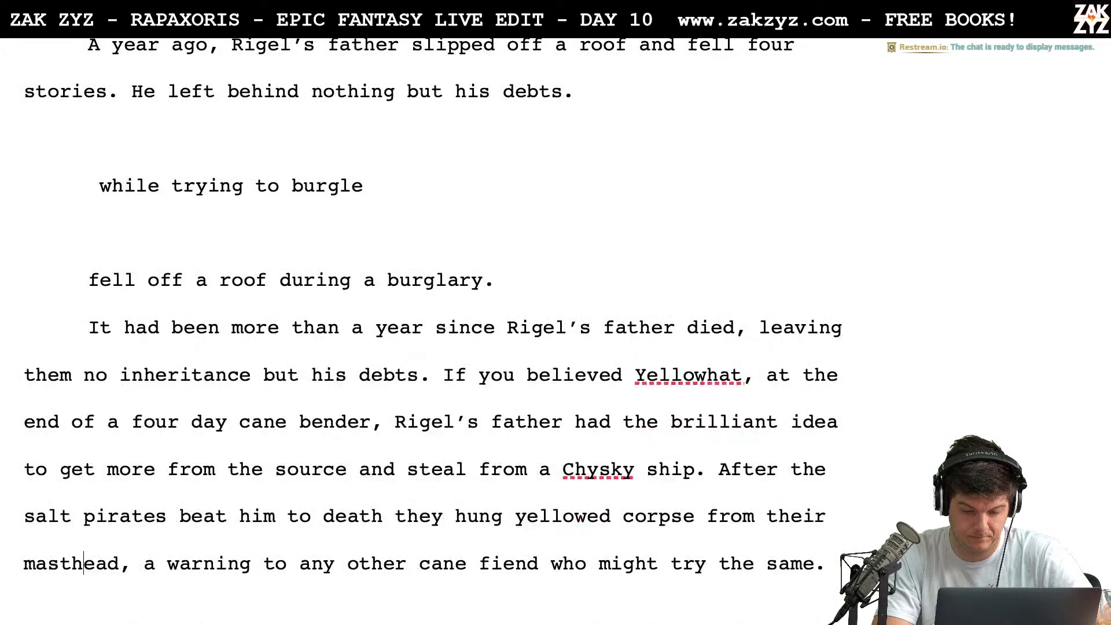
key(Up)
key(Up)
key(Up)
key(Up)
key(Up)
key(Up)
key(Up)
key(Up)
key(Up)
key(Up)
key(Down)
key(Down)
scroll(444, 331, down, 7)
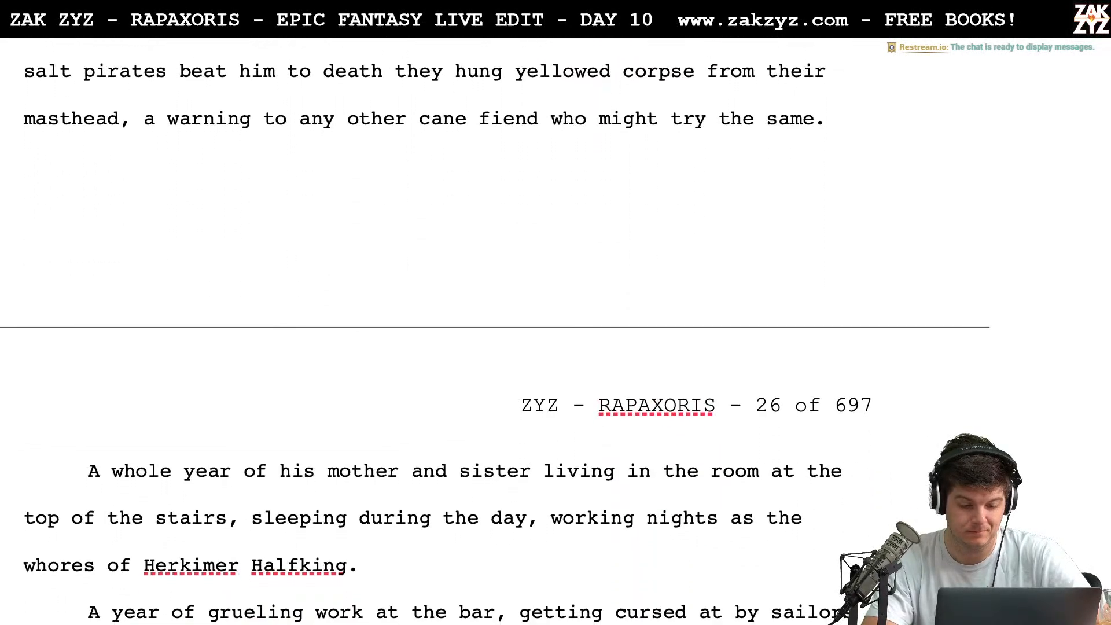
scroll(445, 331, up, 15)
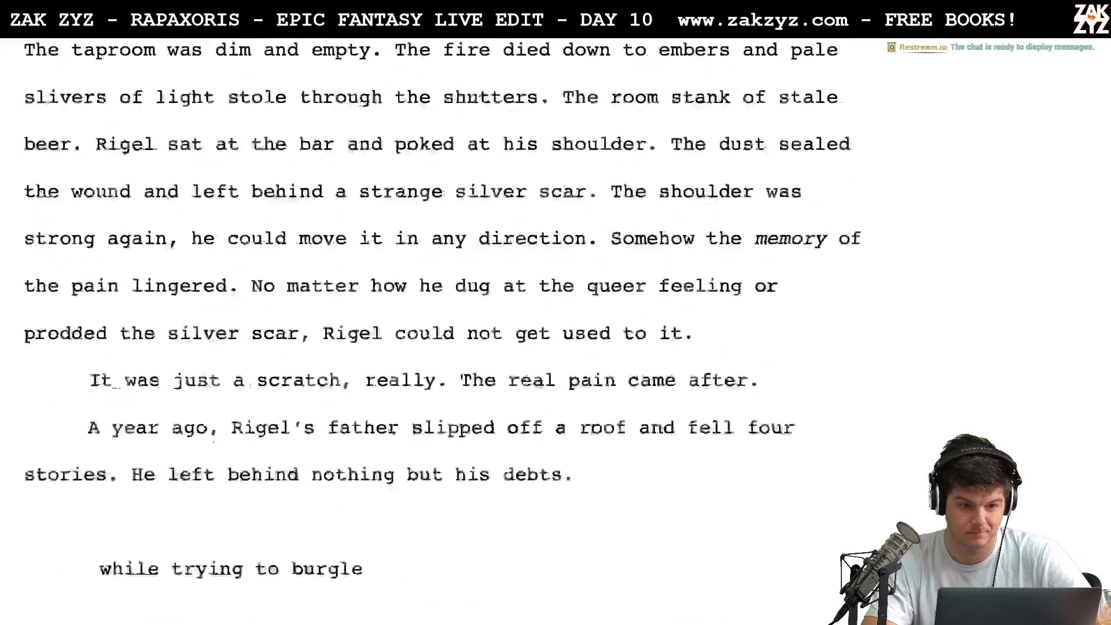
scroll(444, 331, down, 4)
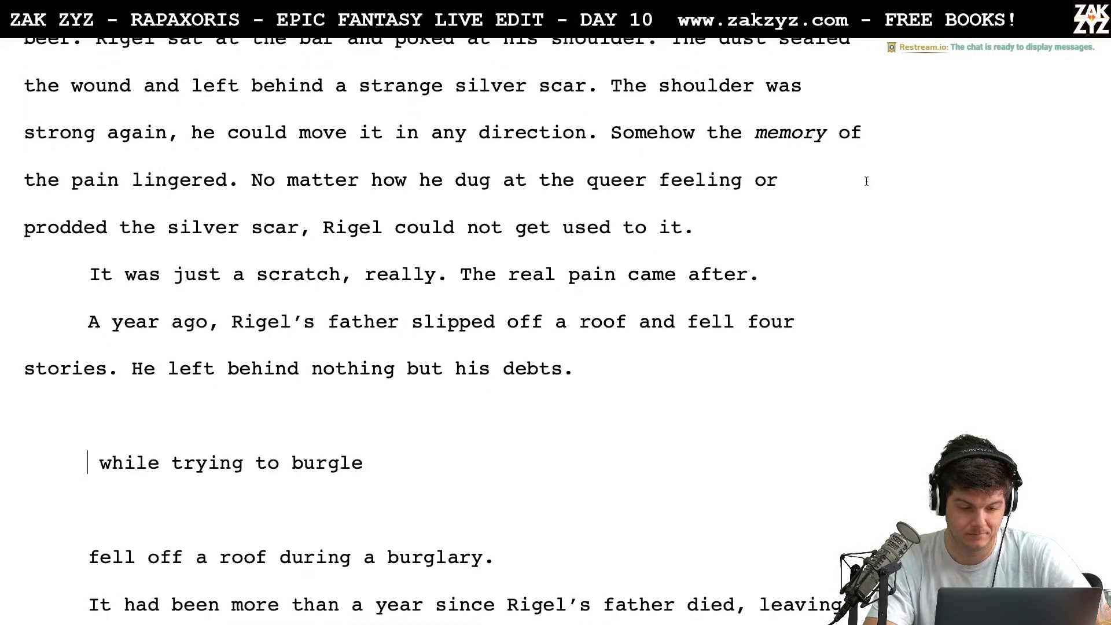
click(594, 370)
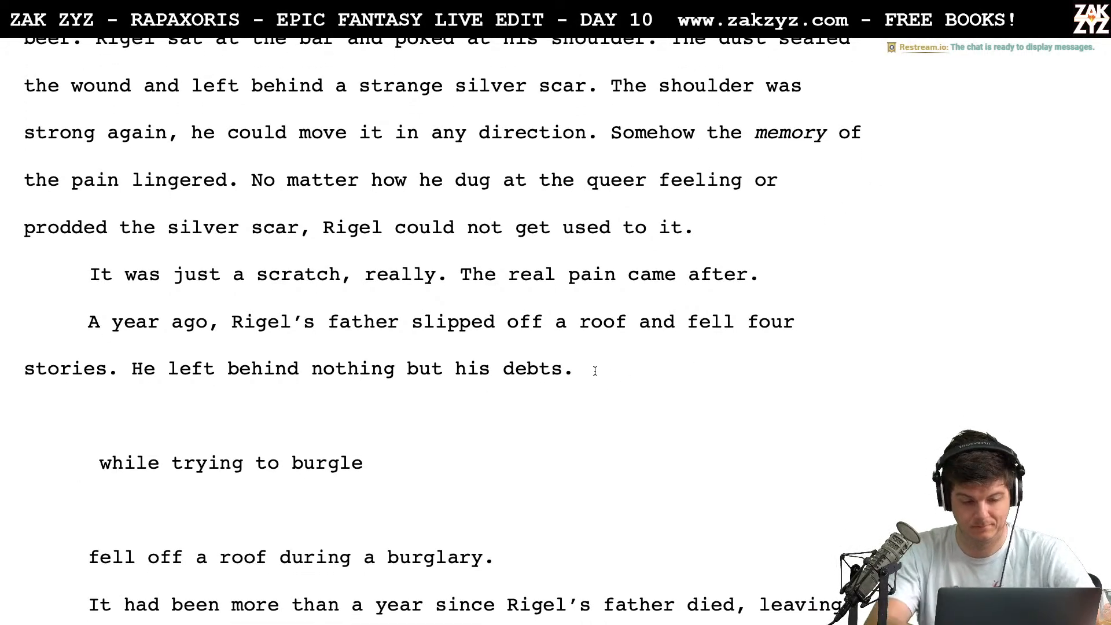
key(shift+Down)
key(shift+Down)
key(shift+Down)
key(shift+Down)
key(shift+Down)
key(shift+Down)
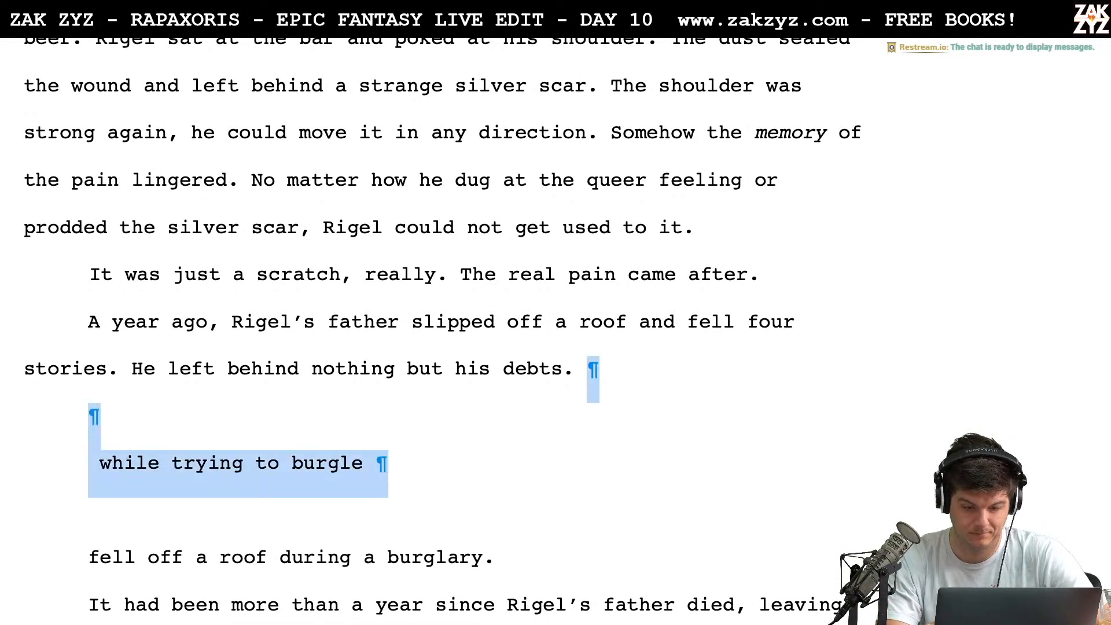
key(shift+Up)
key(shift+Up)
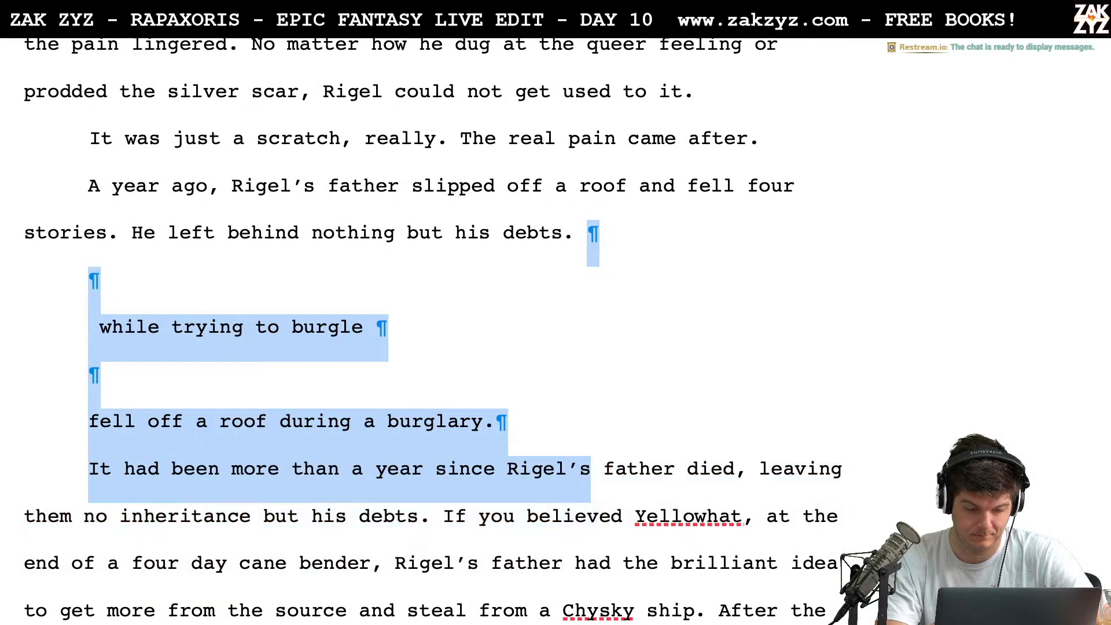
key(Left)
key(Down)
key(Up)
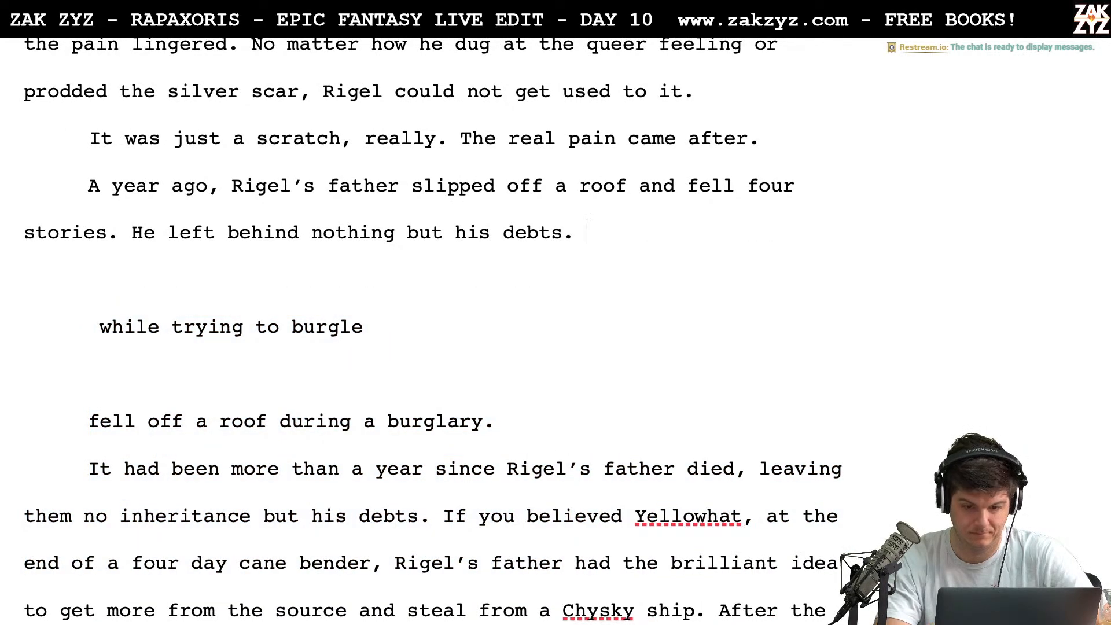
Try following "nothing but his debts." with "Yellowhat claimed he’d been", and remove the new sentence
text(Yellowhat)
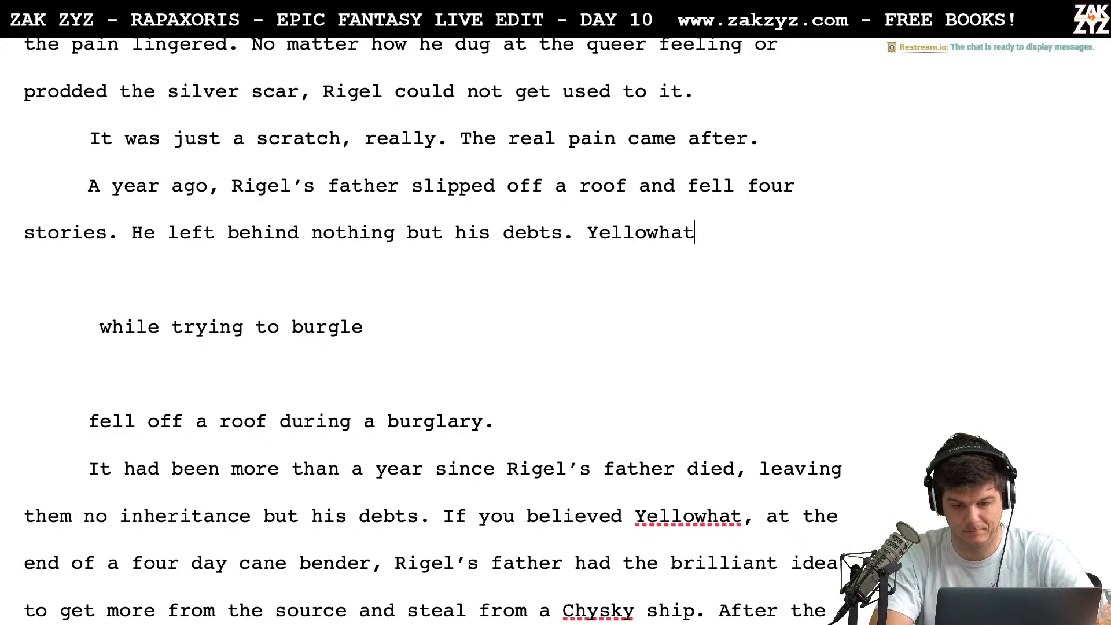
text( claimed he'd be)
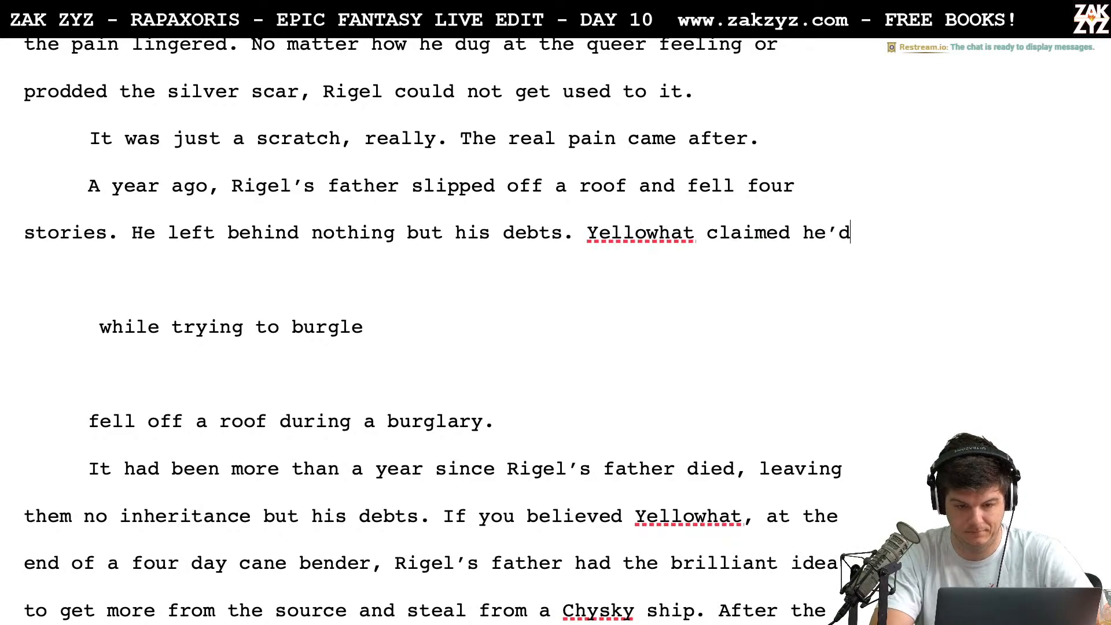
text(en)
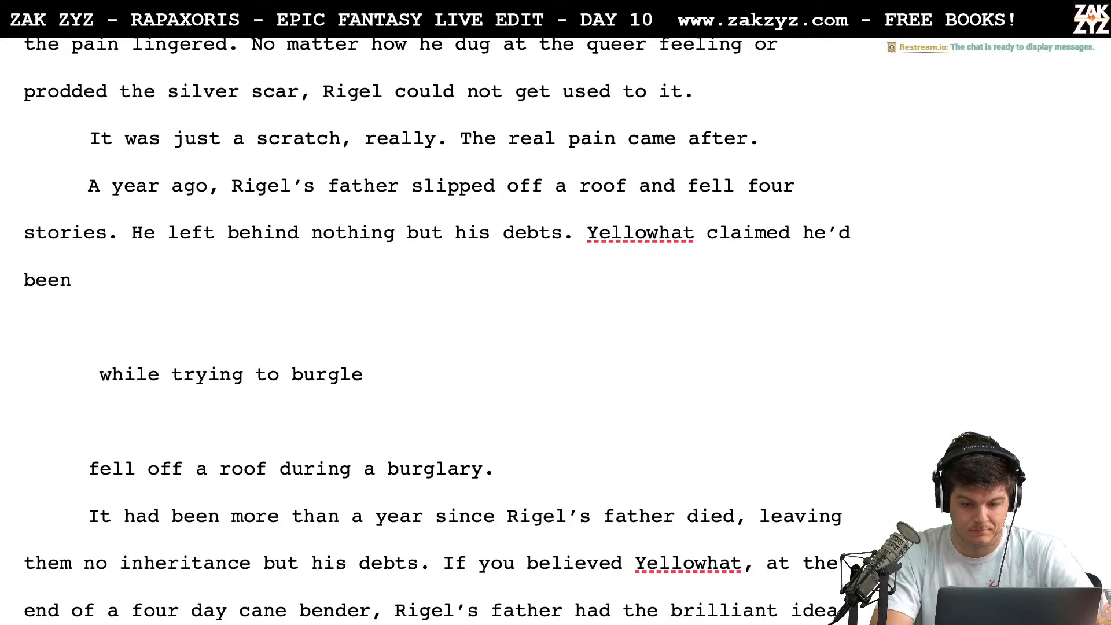
key(BackSpace)
key(BackSpace)
key(BackSpace)
key(BackSpace)
key(BackSpace)
key(BackSpace)
key(BackSpace)
key(BackSpace)
key(BackSpace)
key(BackSpace)
key(BackSpace)
key(BackSpace)
key(BackSpace)
key(BackSpace)
key(BackSpace)
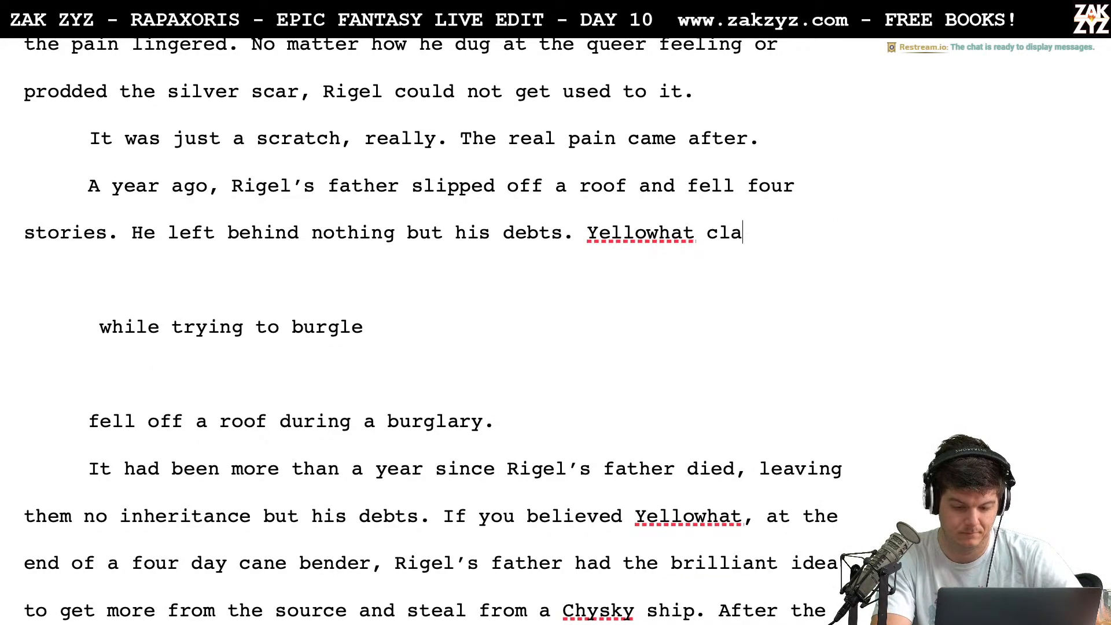
key(BackSpace)
key(BackSpace)
key(BackSpace)
key(BackSpace)
key(BackSpace)
key(BackSpace)
key(BackSpace)
key(BackSpace)
key(BackSpace)
key(BackSpace)
key(BackSpace)
key(BackSpace)
key(BackSpace)
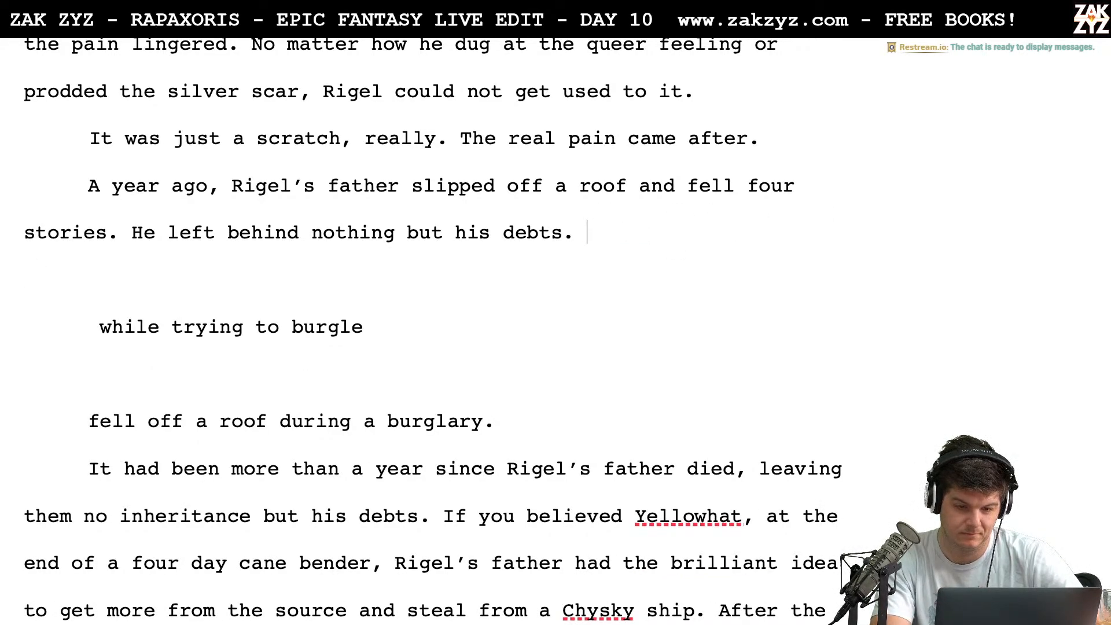
text(n)
key(BackSpace)
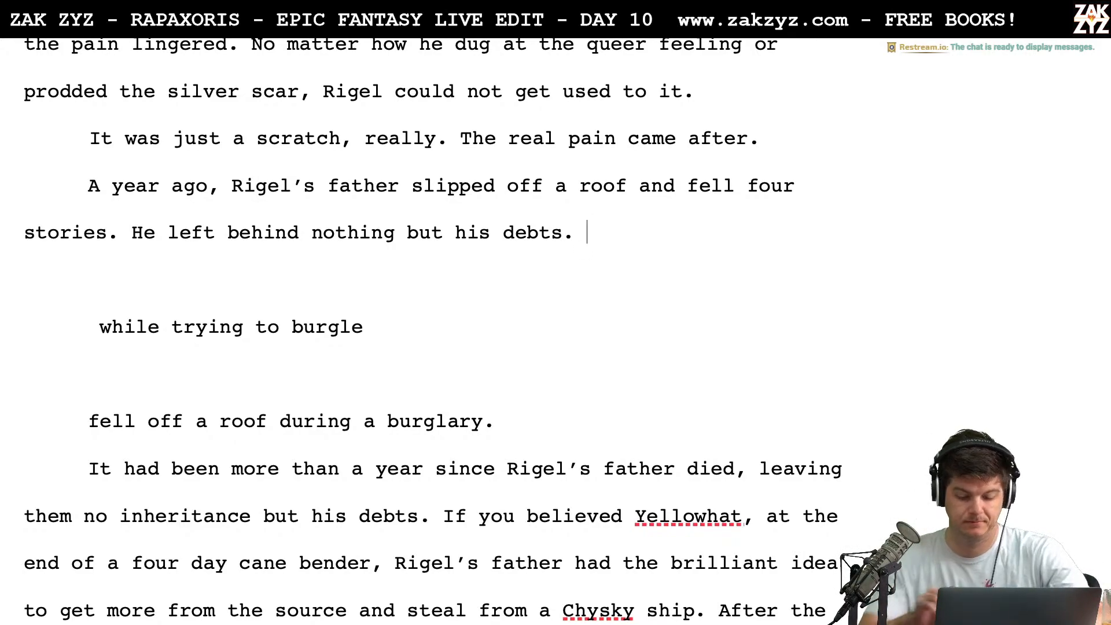
text(The)
key(BackSpace)
key(BackSpace)
key(BackSpace)
key(BackSpace)
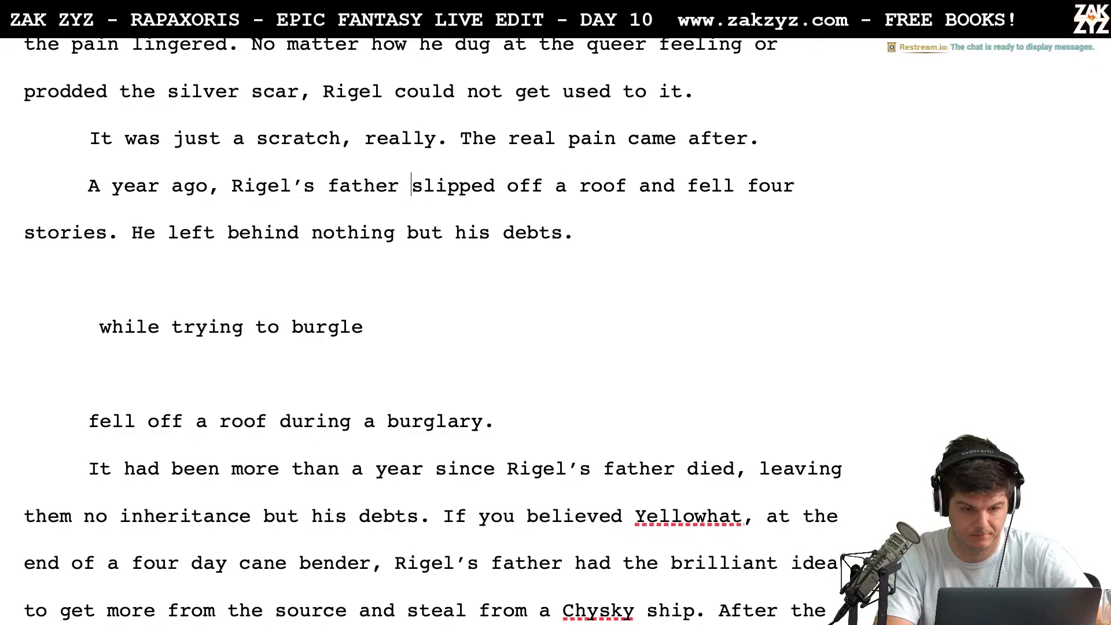
Split the text from "slipped off a roof" onward below a blank paragraph and continue "Rigel’s father" with "tried to rob a Chysky dice game"
key(Return)
key(Return)
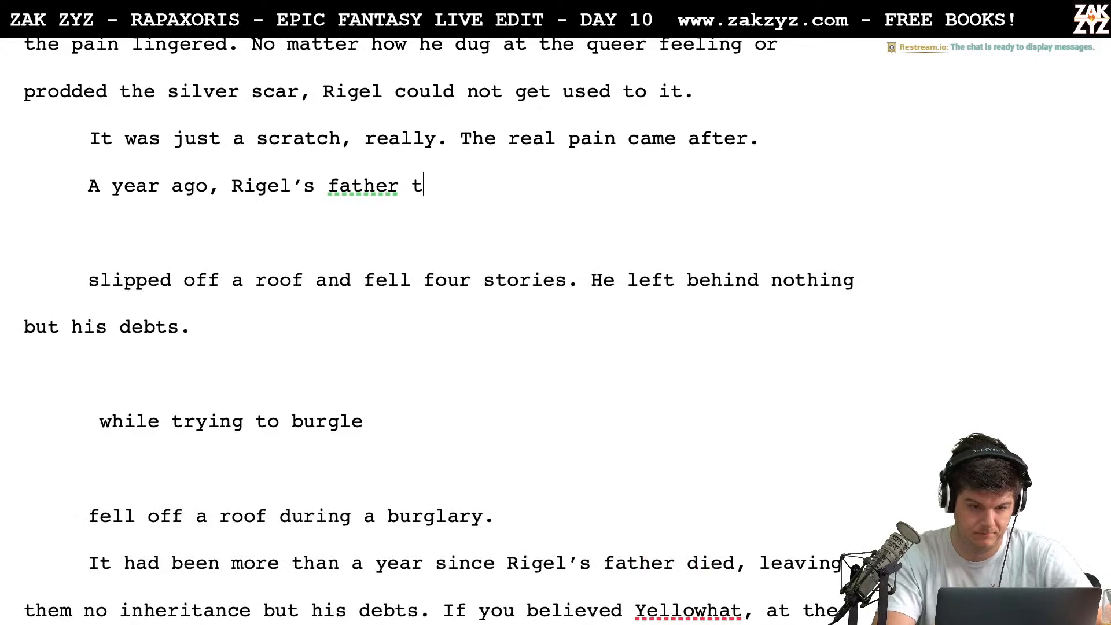
text(ried to rob)
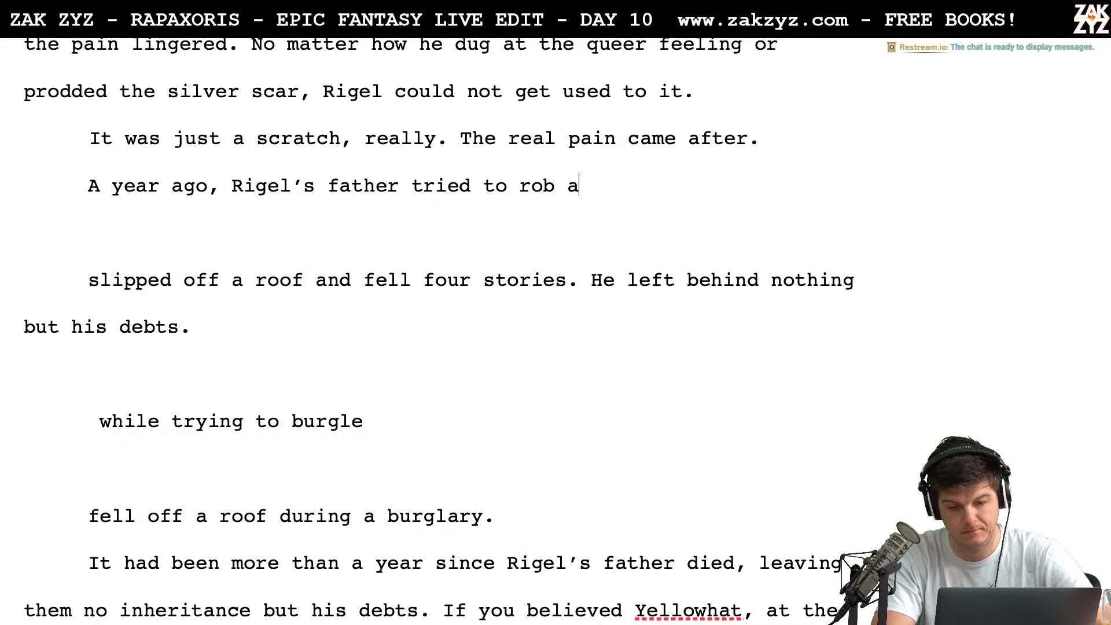
text(a )
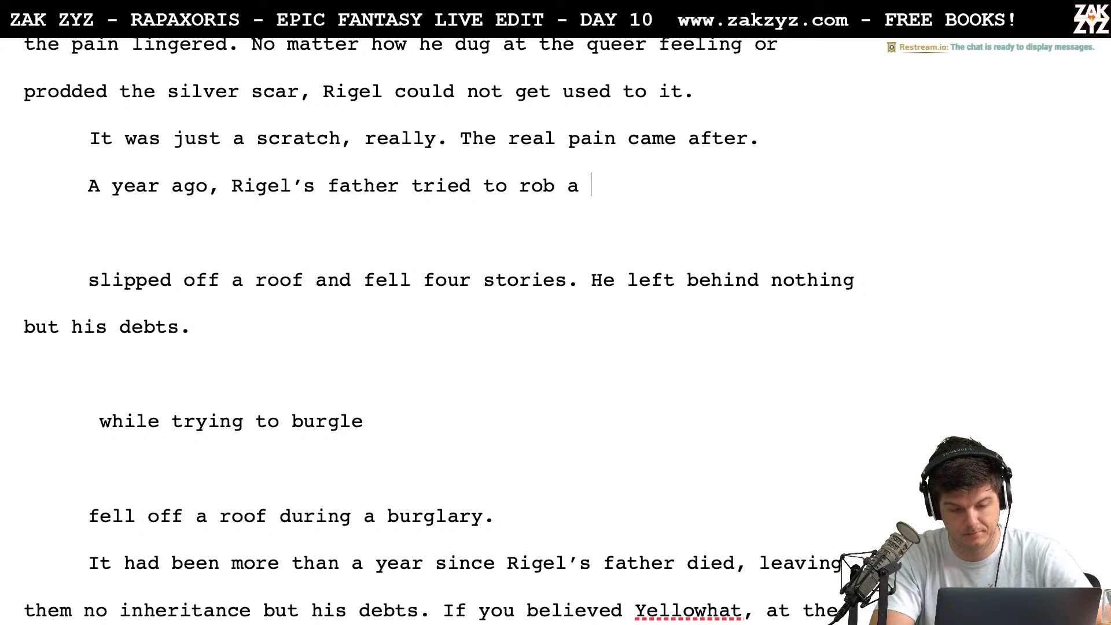
text(Chysky )
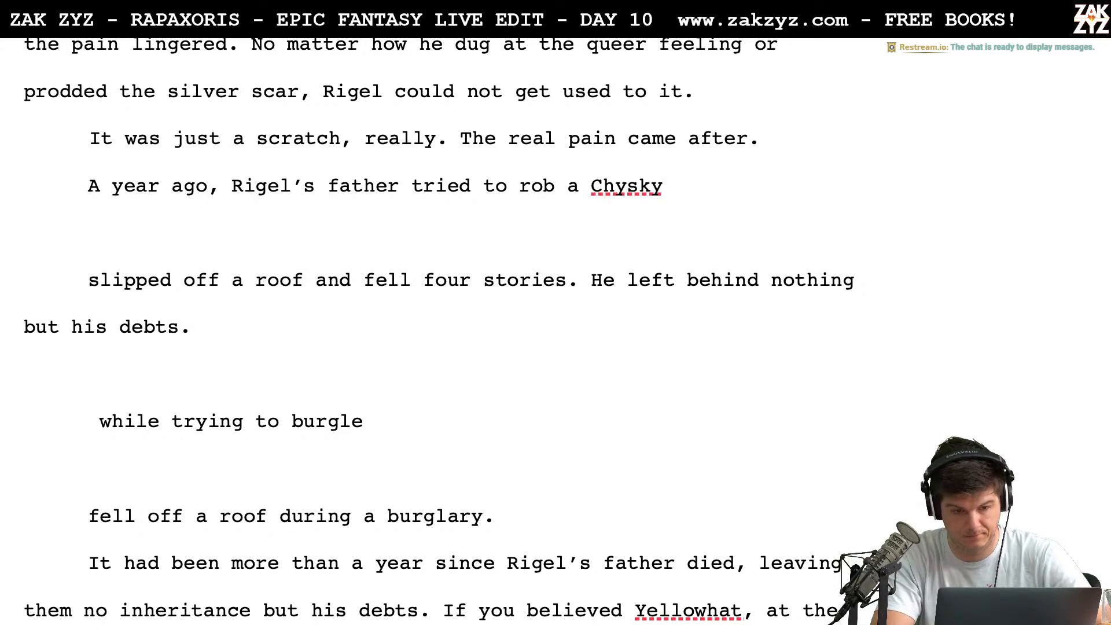
text(dice game)
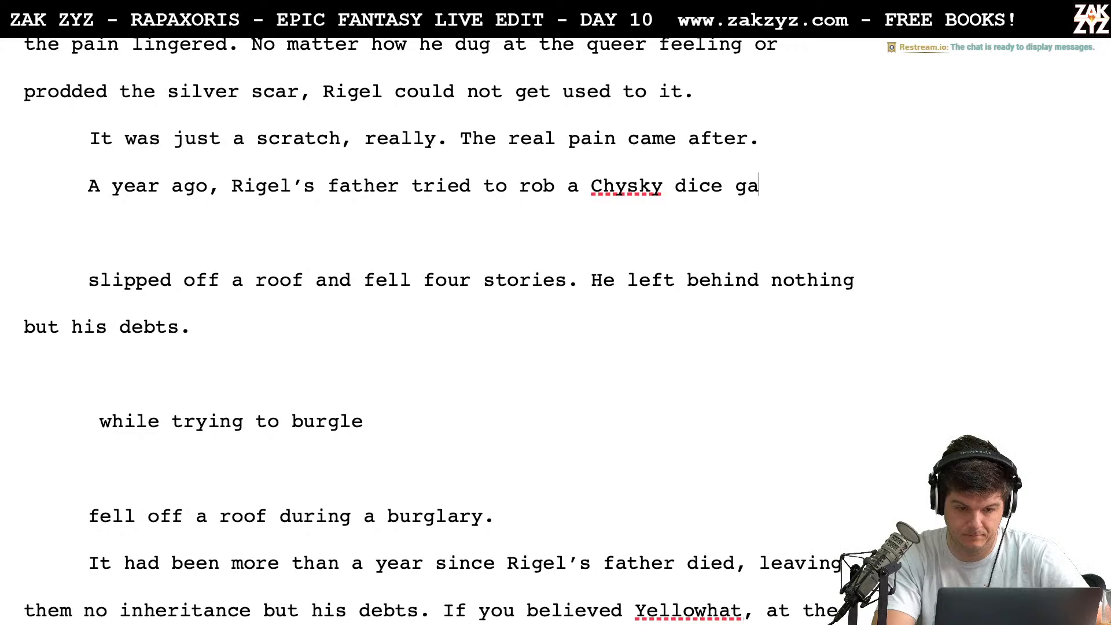
Replace "tried to rob a Chysky dice game" after "Rigel’s father" with "was caned out of his mind,"
key(BackSpace)
key(BackSpace)
key(BackSpace)
key(BackSpace)
key(BackSpace)
key(BackSpace)
key(BackSpace)
key(BackSpace)
key(BackSpace)
key(BackSpace)
key(BackSpace)
key(BackSpace)
key(BackSpace)
key(BackSpace)
key(BackSpace)
key(BackSpace)
key(BackSpace)
key(BackSpace)
key(BackSpace)
key(BackSpace)
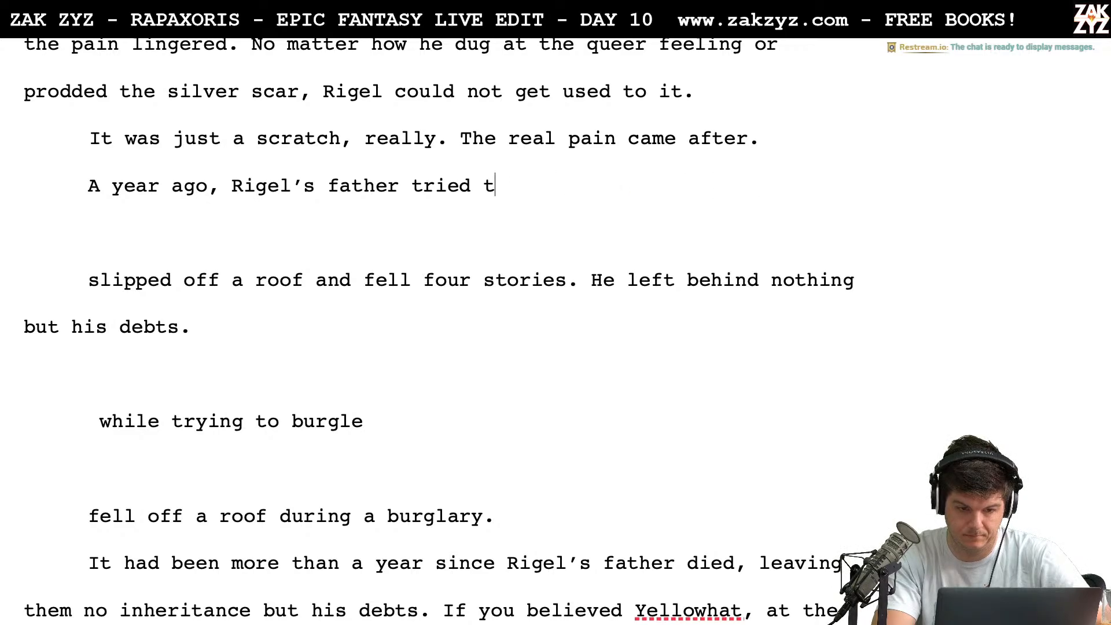
key(BackSpace)
key(BackSpace)
key(BackSpace)
key(BackSpace)
key(BackSpace)
text(was c)
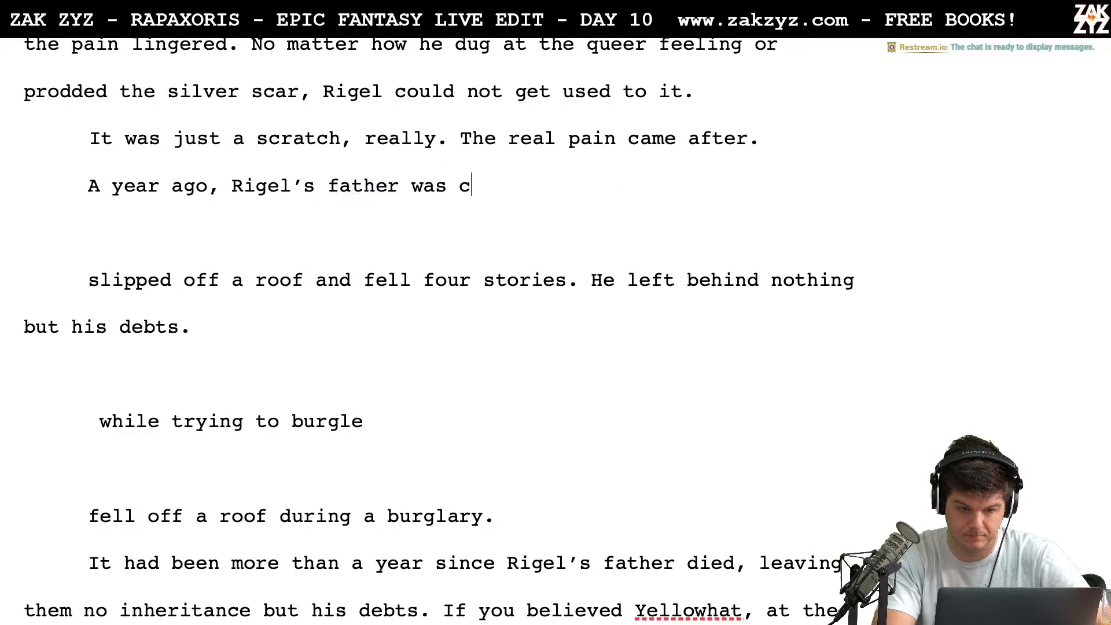
text(aned out of his )
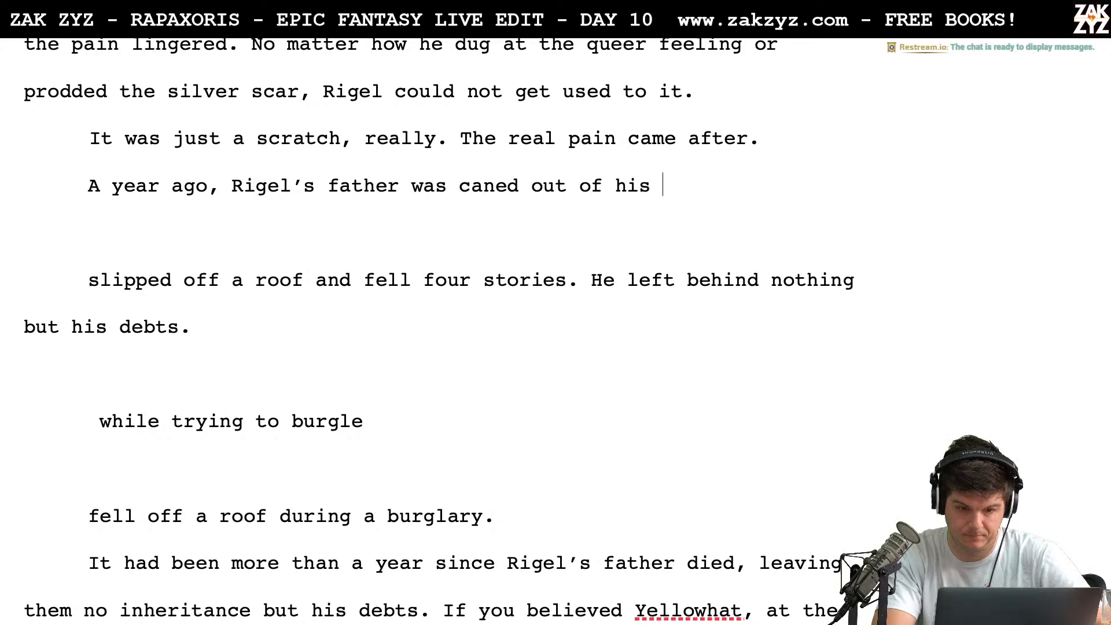
text(mind, and had )
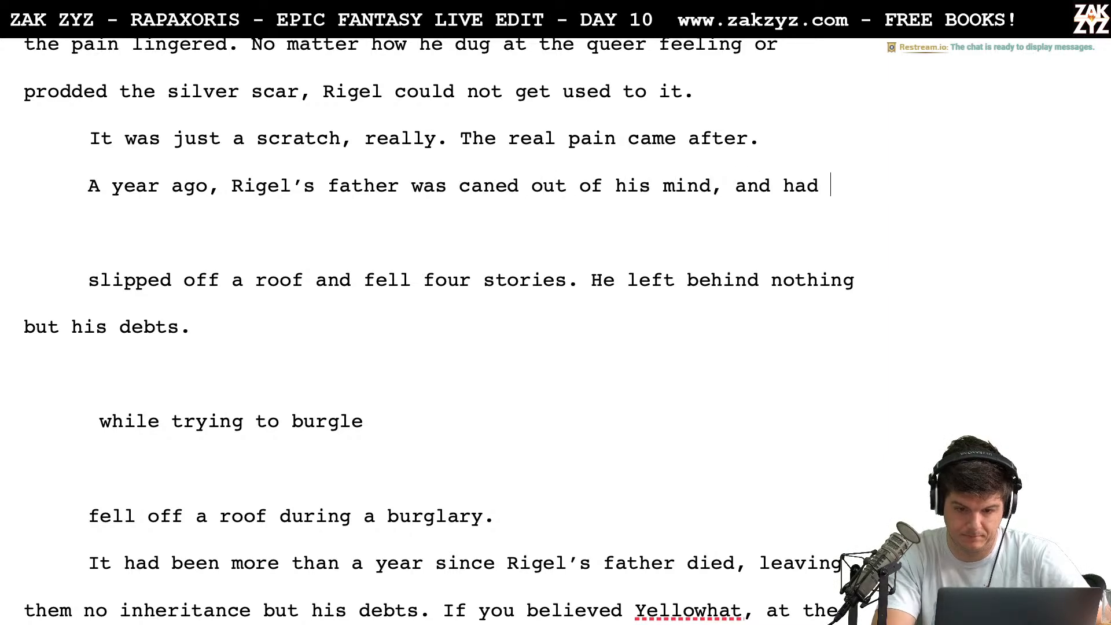
text(the brilliant )
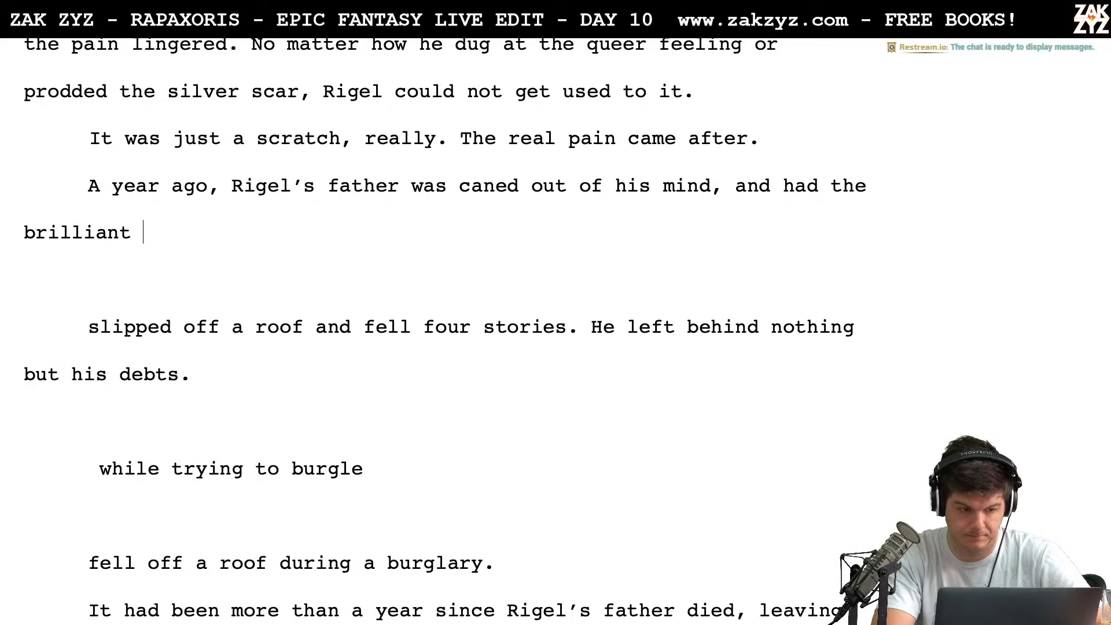
text(idea to rob a ch)
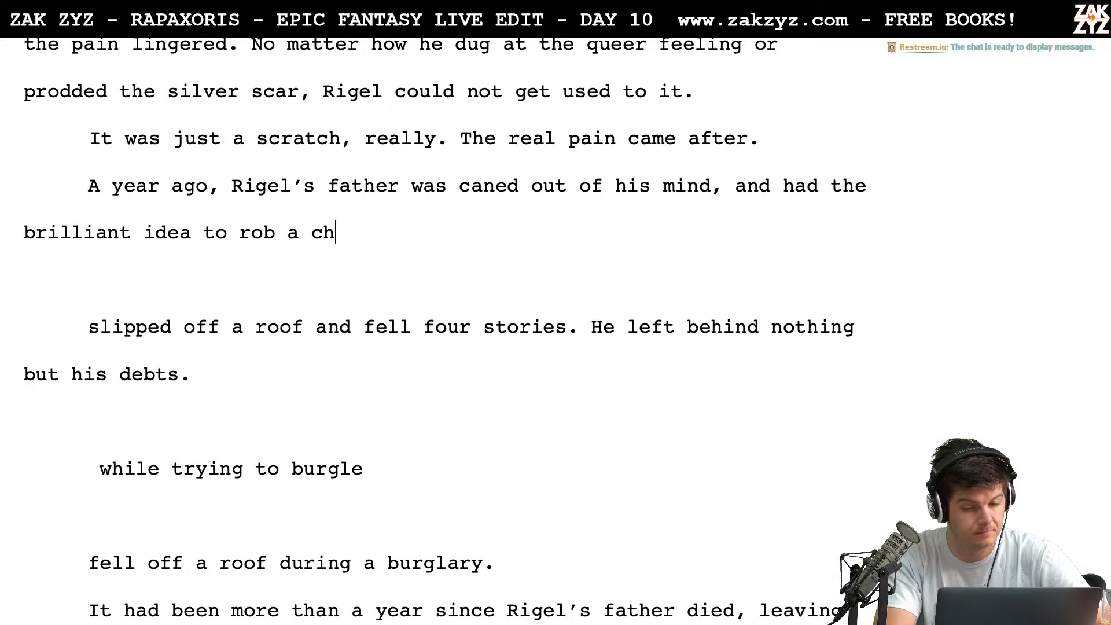
text(y)
Try continuing the sentence about Rigel’s father with "and had the brilliant idea to rob a Chysky dice game"
key(BackSpace)
key(BackSpace)
key(BackSpace)
text(Chysky)
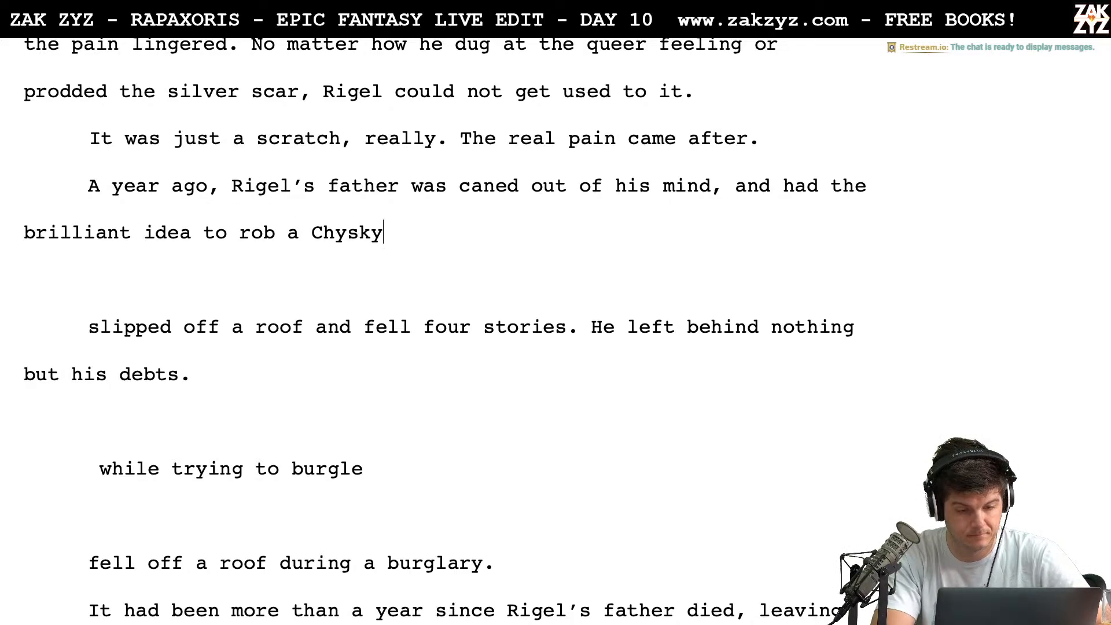
text( dice game)
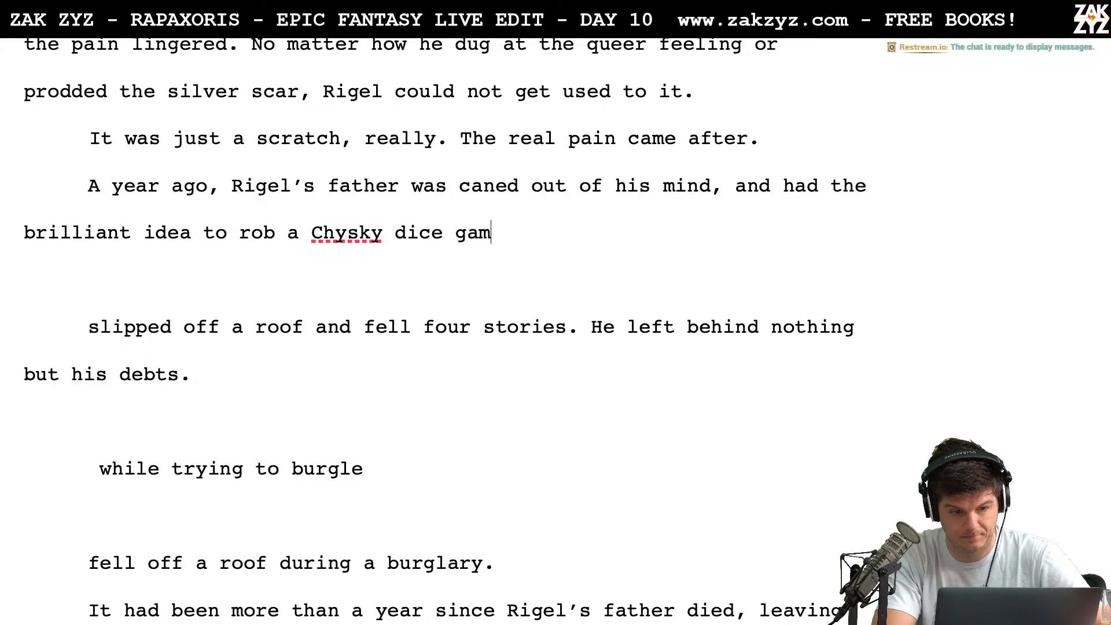
Remove "and had the brilliant idea to rob a Chysky dice game" from the sentence about Rigel’s father
key(BackSpace)
key(BackSpace)
key(BackSpace)
key(BackSpace)
key(BackSpace)
key(BackSpace)
key(BackSpace)
key(BackSpace)
key(BackSpace)
key(BackSpace)
key(BackSpace)
key(BackSpace)
key(BackSpace)
key(BackSpace)
key(BackSpace)
key(BackSpace)
key(BackSpace)
key(BackSpace)
key(BackSpace)
key(BackSpace)
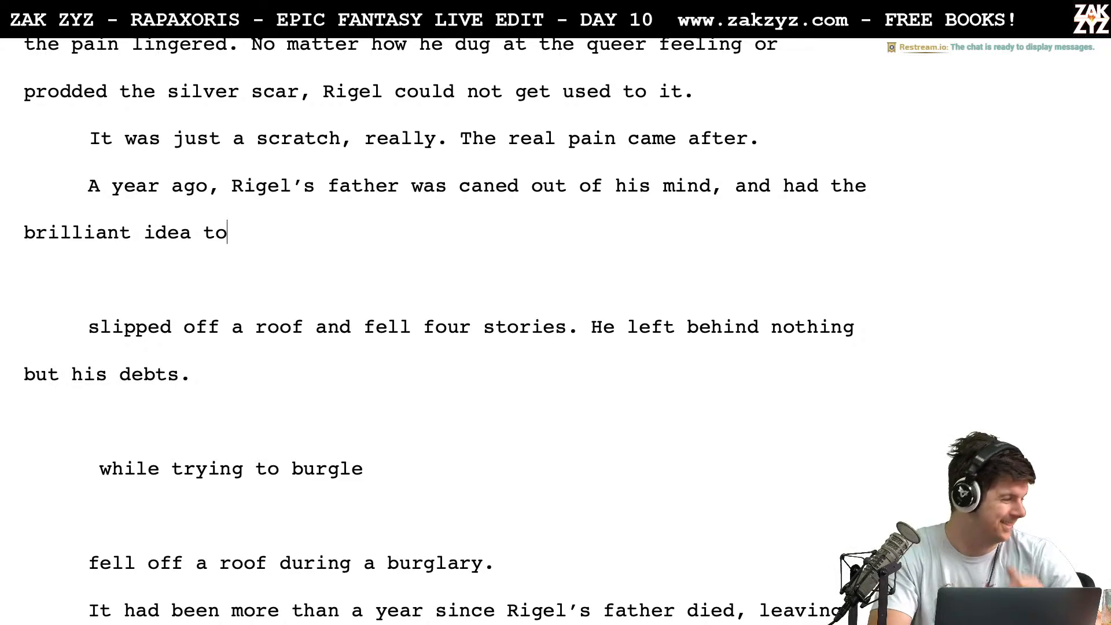
key(BackSpace)
key(BackSpace)
key(BackSpace)
key(BackSpace)
key(BackSpace)
key(BackSpace)
key(BackSpace)
key(BackSpace)
key(BackSpace)
key(BackSpace)
key(BackSpace)
key(BackSpace)
key(BackSpace)
key(BackSpace)
key(BackSpace)
key(BackSpace)
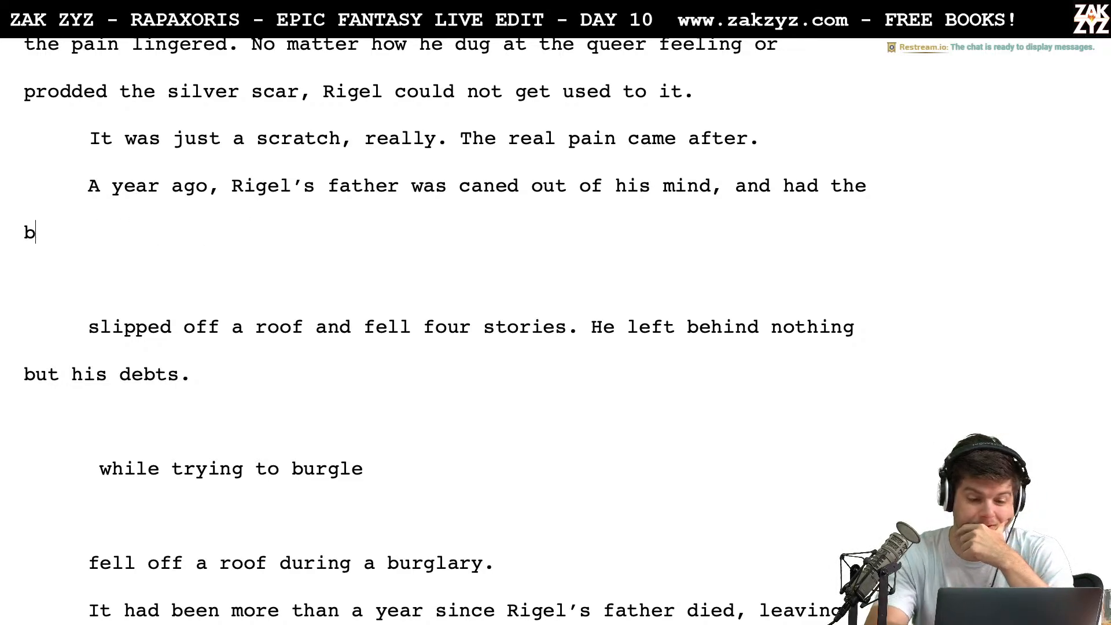
key(BackSpace)
key(BackSpace)
key(BackSpace)
key(BackSpace)
key(BackSpace)
key(BackSpace)
key(BackSpace)
key(BackSpace)
key(BackSpace)
key(BackSpace)
key(BackSpace)
key(BackSpace)
key(BackSpace)
key(BackSpace)
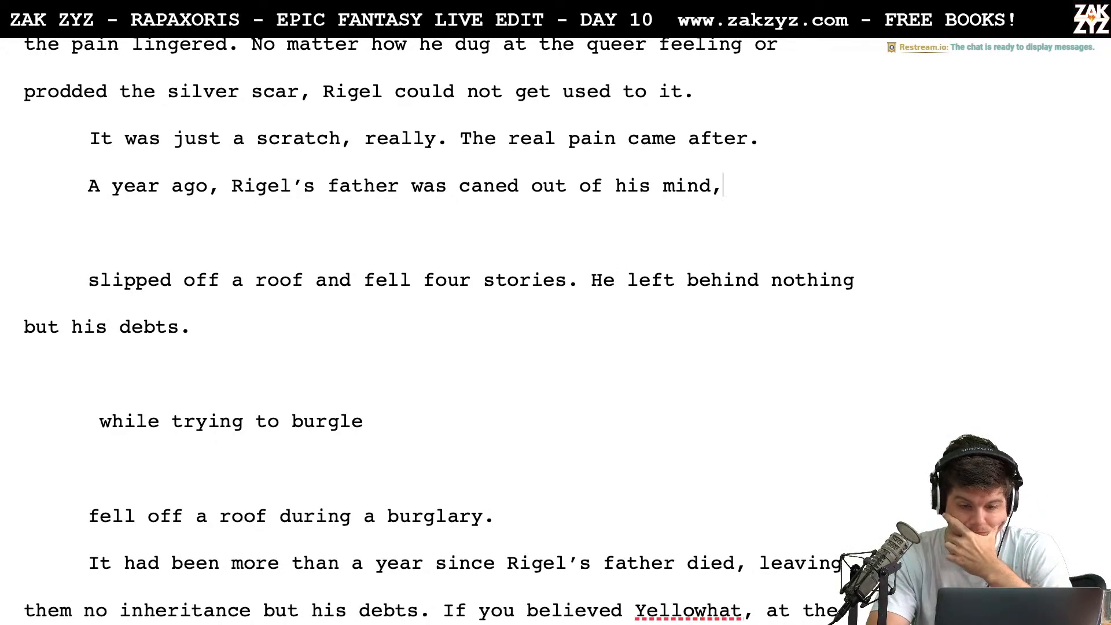
Delete "was caned out of his mind," so the sentence stops after "A year ago, Rigel’s father"
key(BackSpace)
key(BackSpace)
key(BackSpace)
key(BackSpace)
key(BackSpace)
key(BackSpace)
key(BackSpace)
key(BackSpace)
key(BackSpace)
key(BackSpace)
key(BackSpace)
key(BackSpace)
key(BackSpace)
key(BackSpace)
key(BackSpace)
key(BackSpace)
key(BackSpace)
key(BackSpace)
key(BackSpace)
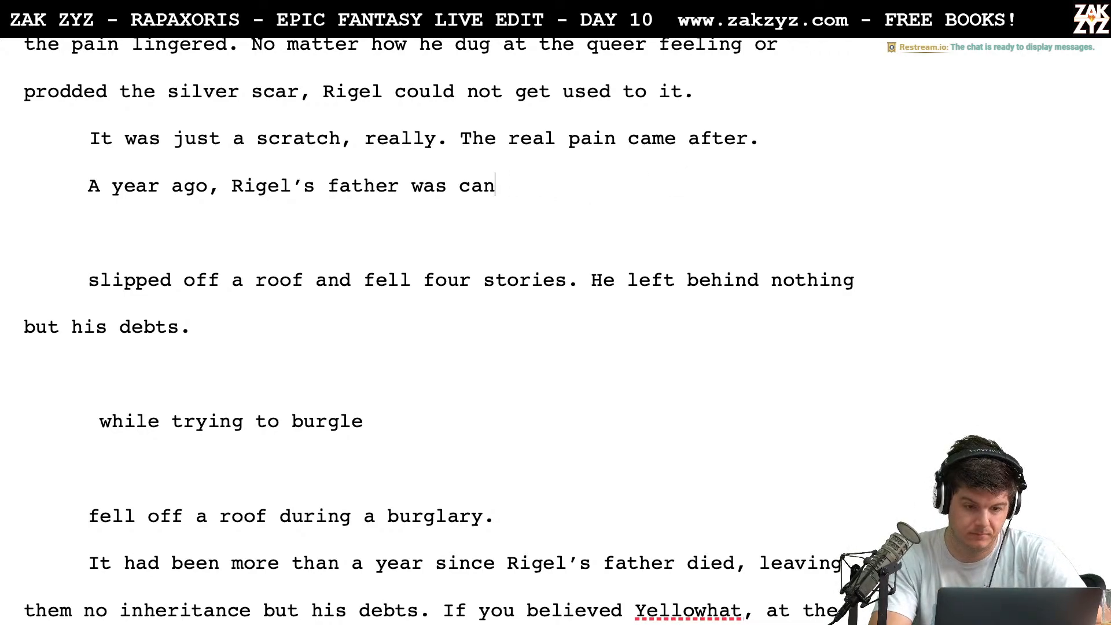
key(BackSpace)
key(BackSpace)
key(BackSpace)
key(BackSpace)
key(BackSpace)
key(BackSpace)
text(di)
key(BackSpace)
key(BackSpace)
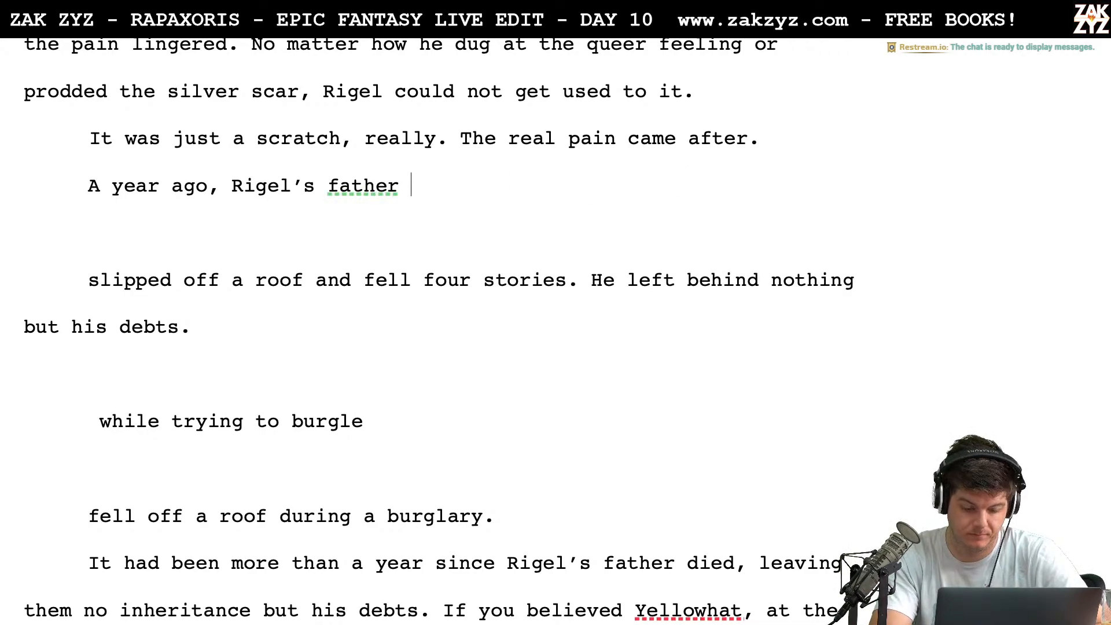
Continue "A year ago, Rigel’s father" with "tried to sneak into a Chysky"
text(tried to snek)
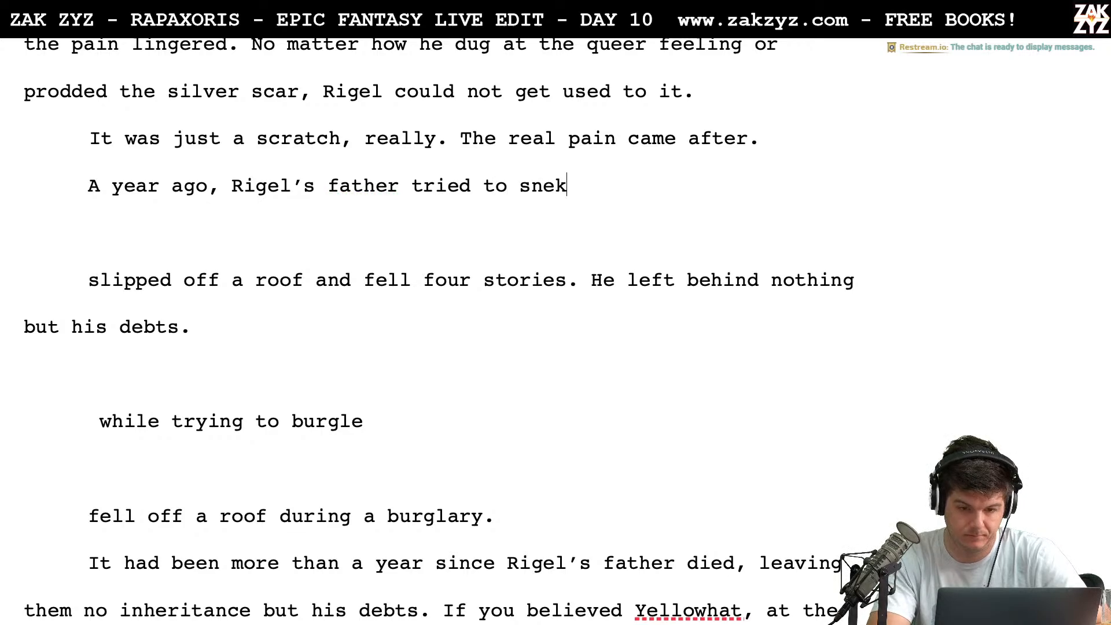
key(BackSpace)
text(ak into)
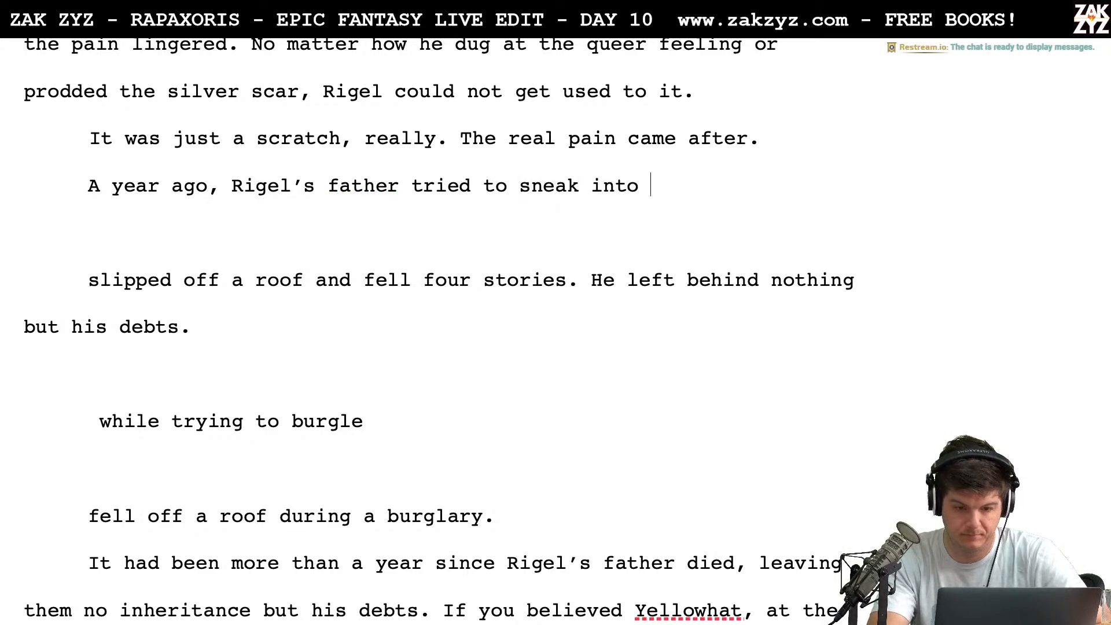
text( a Chy)
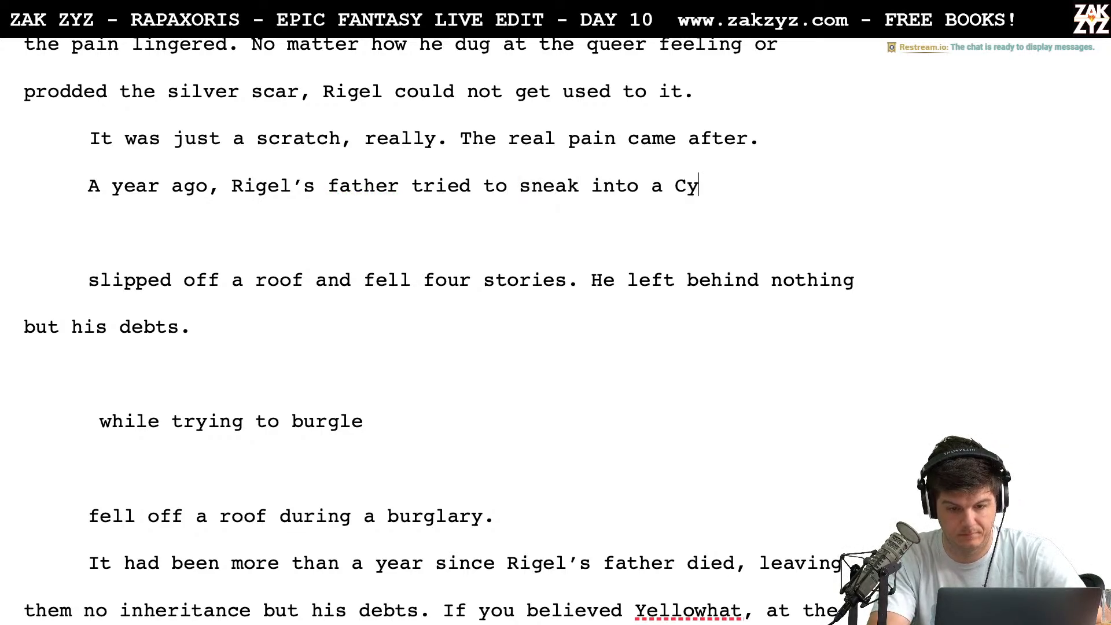
key(BackSpace)
text(hysky)
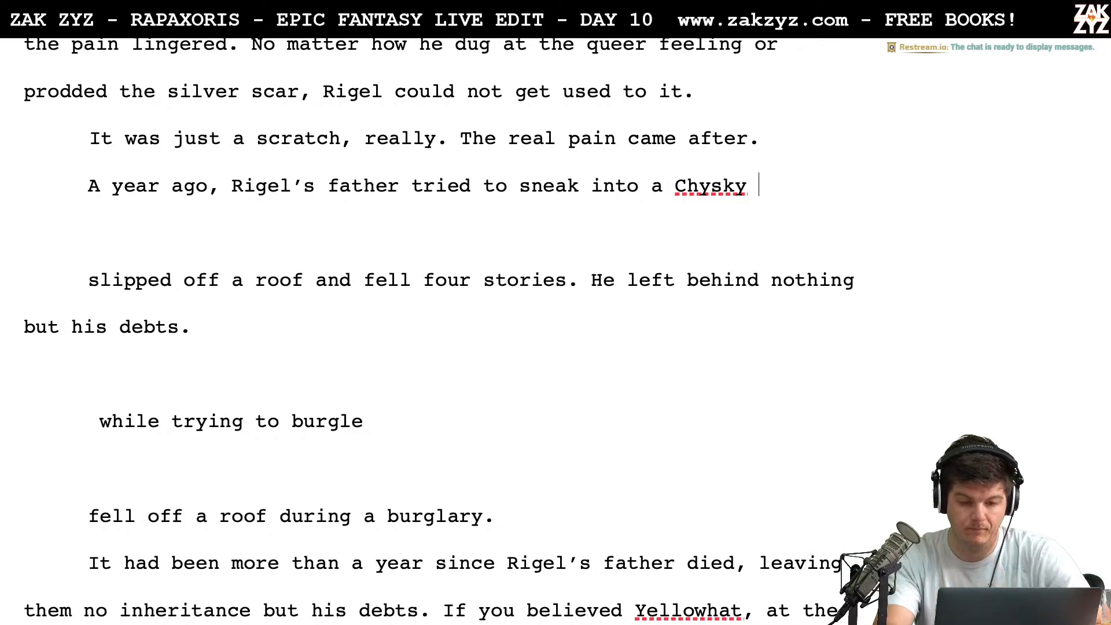
key(BackSpace)
key(BackSpace)
key(BackSpace)
key(BackSpace)
key(BackSpace)
key(BackSpace)
key(BackSpace)
key(BackSpace)
key(BackSpace)
key(BackSpace)
key(BackSpace)
key(BackSpace)
key(BackSpace)
key(BackSpace)
key(BackSpace)
key(BackSpace)
key(BackSpace)
key(BackSpace)
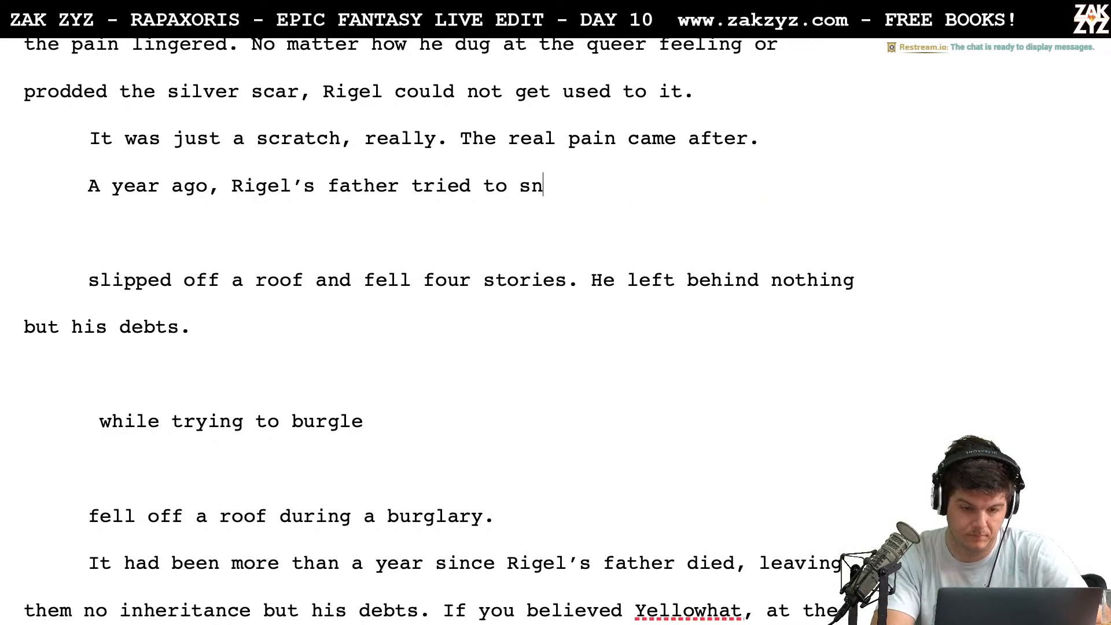
text(eak into a C)
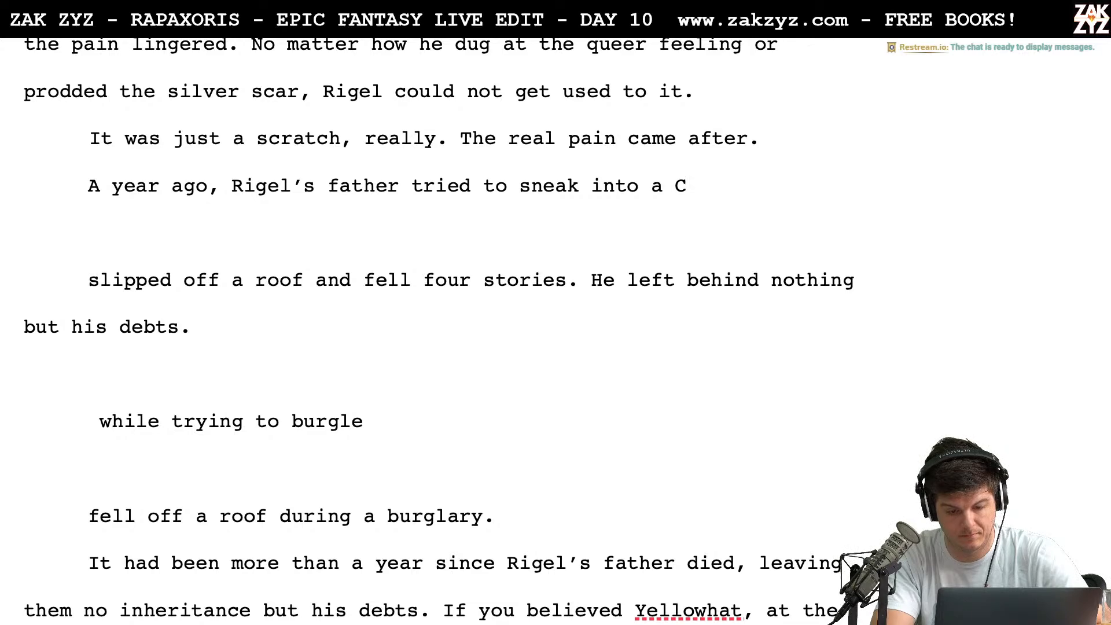
text(hysky)
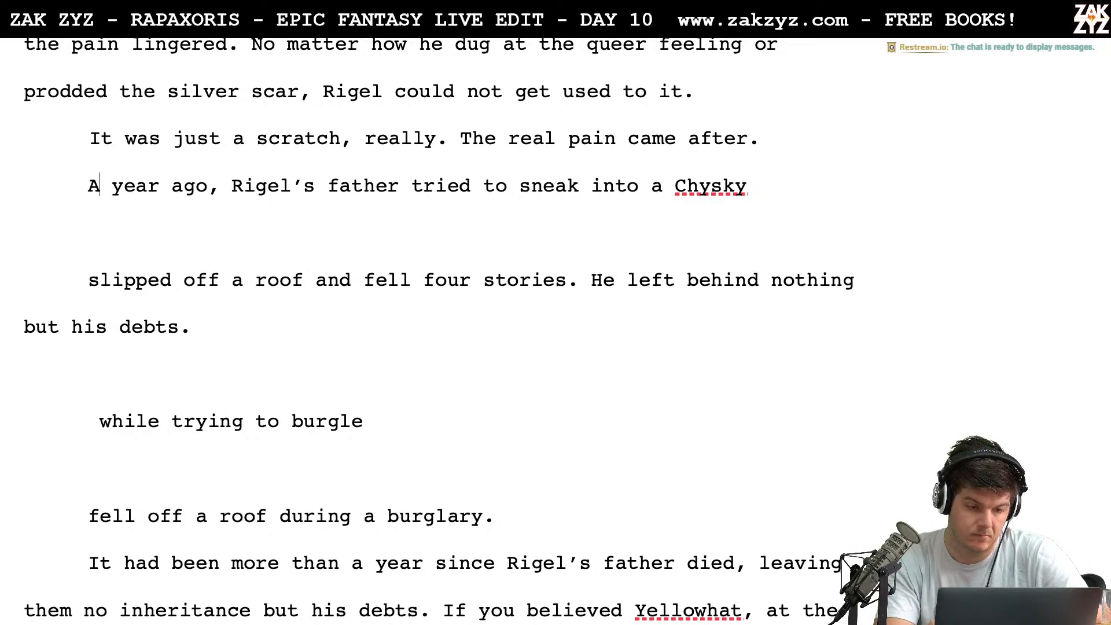
Open an empty paragraph above "A year ago, Rigel’s father tried to sneak into a Chysky", keeping a blank line between them
key(Return)
key(Return)
key(Up)
key(Up)
Try opening the empty paragraph with "One year ago, there had been a storm just like this one."
text(O)
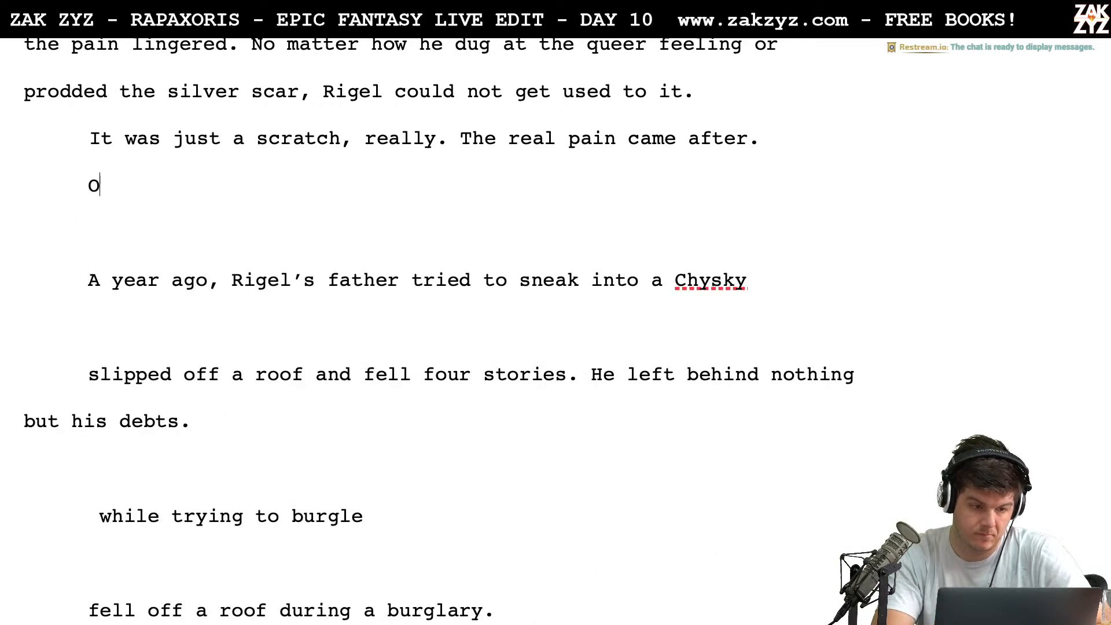
text(ne year ago,)
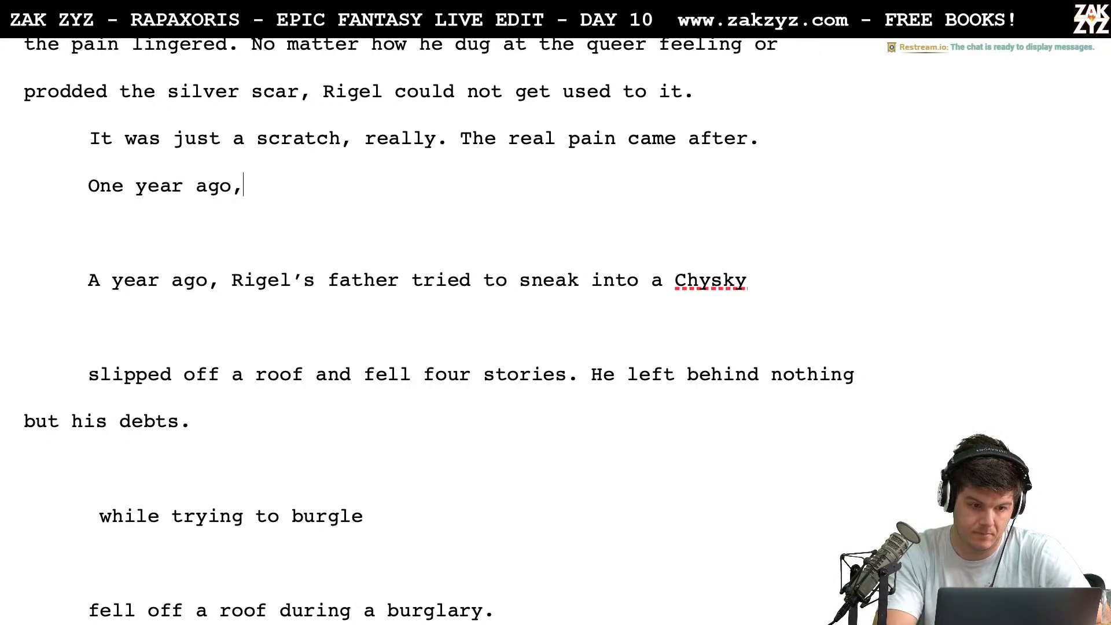
text( there had bee)
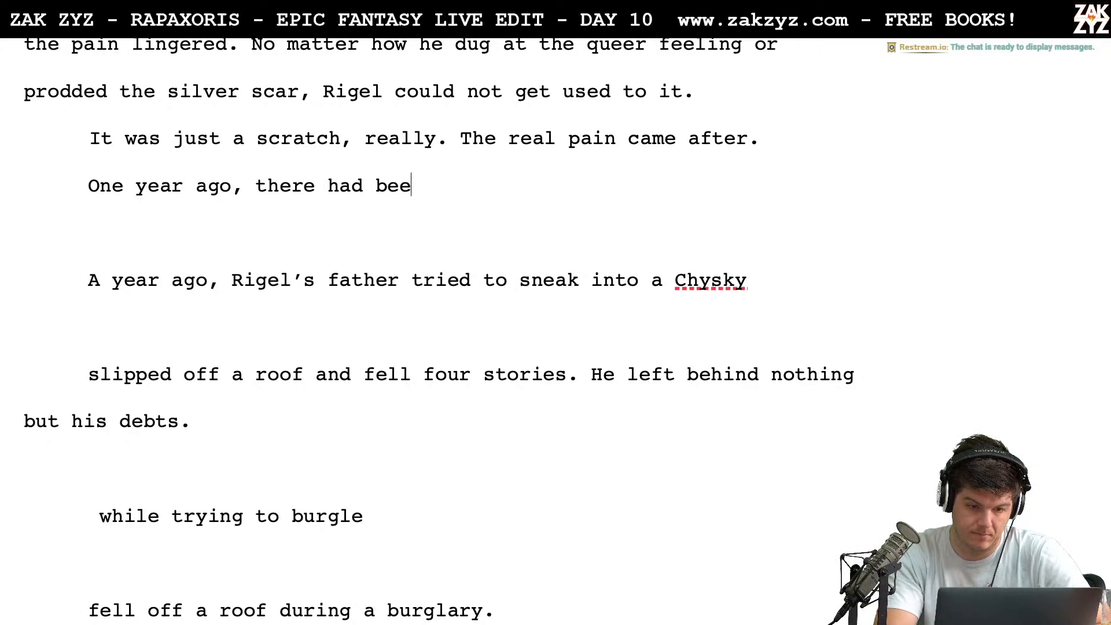
text(n a storm just l)
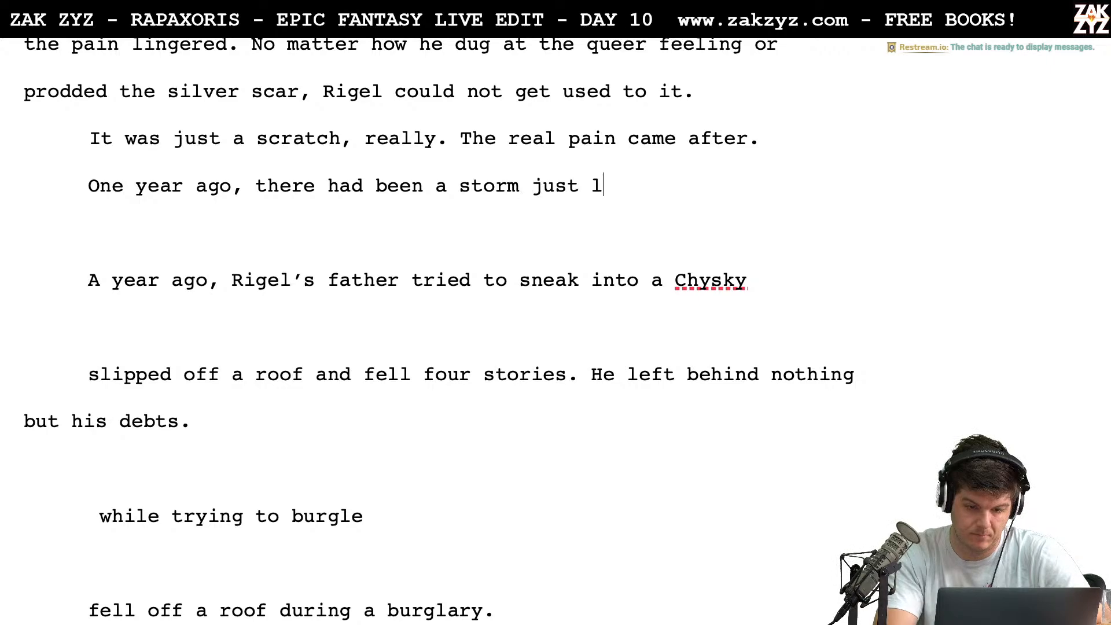
text(ike this one.)
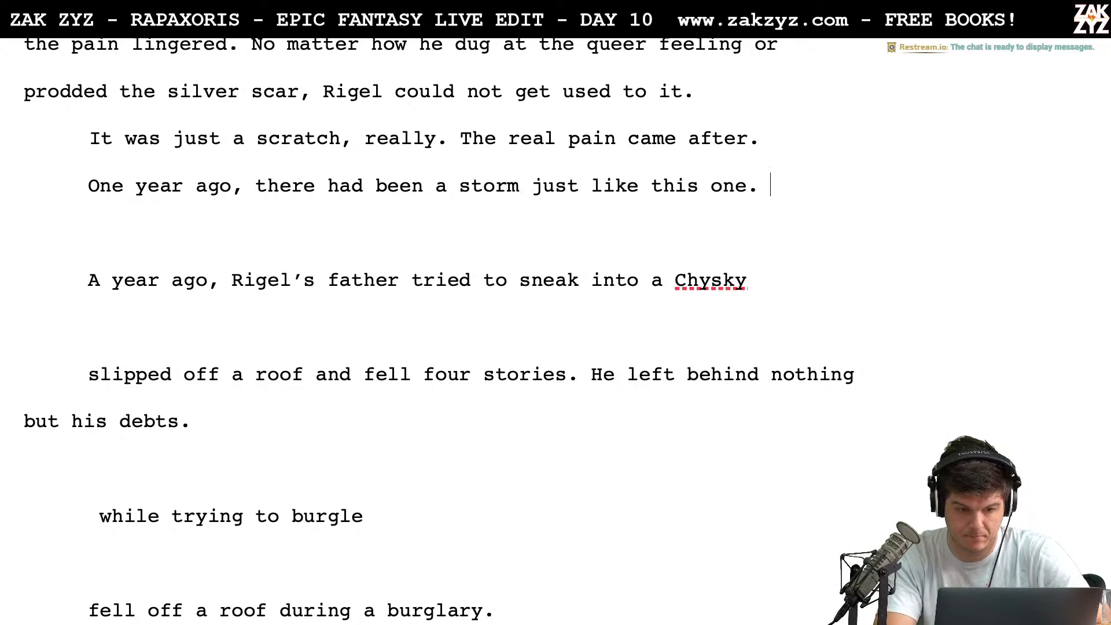
Clear the storm sentence from the new paragraph, leaving it empty
key(BackSpace)
key(BackSpace)
key(BackSpace)
key(BackSpace)
key(BackSpace)
key(BackSpace)
key(BackSpace)
key(BackSpace)
key(BackSpace)
key(BackSpace)
key(BackSpace)
key(BackSpace)
key(BackSpace)
key(BackSpace)
key(BackSpace)
key(BackSpace)
key(BackSpace)
key(BackSpace)
key(BackSpace)
key(BackSpace)
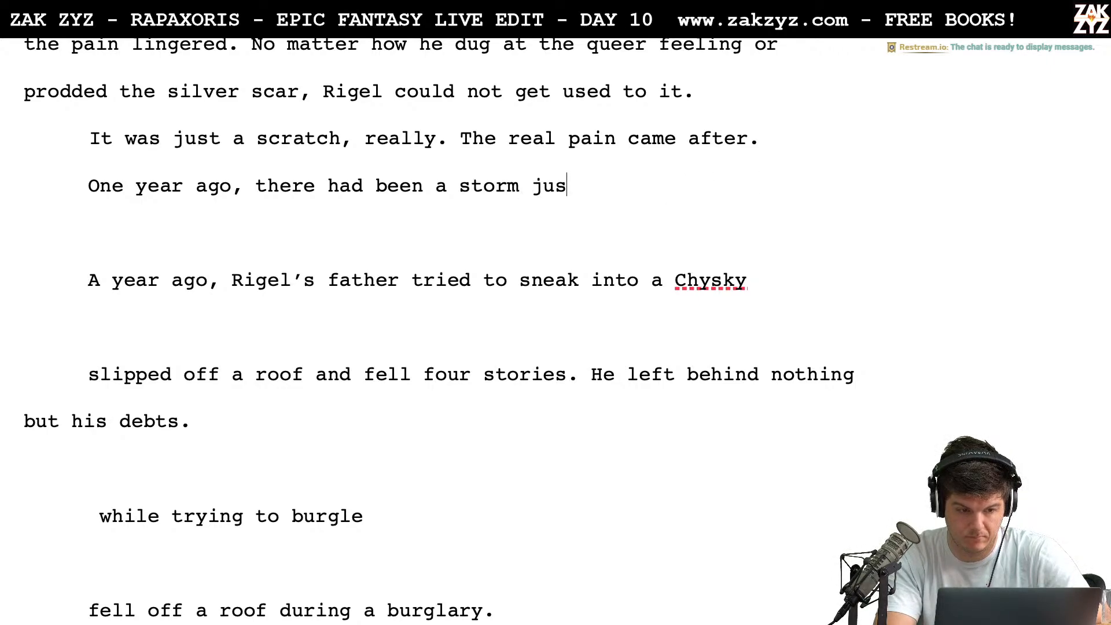
key(BackSpace)
key(BackSpace)
key(BackSpace)
key(BackSpace)
key(BackSpace)
key(BackSpace)
key(BackSpace)
key(BackSpace)
key(BackSpace)
key(BackSpace)
key(BackSpace)
key(BackSpace)
key(BackSpace)
key(BackSpace)
key(BackSpace)
key(BackSpace)
key(BackSpace)
key(BackSpace)
key(BackSpace)
key(BackSpace)
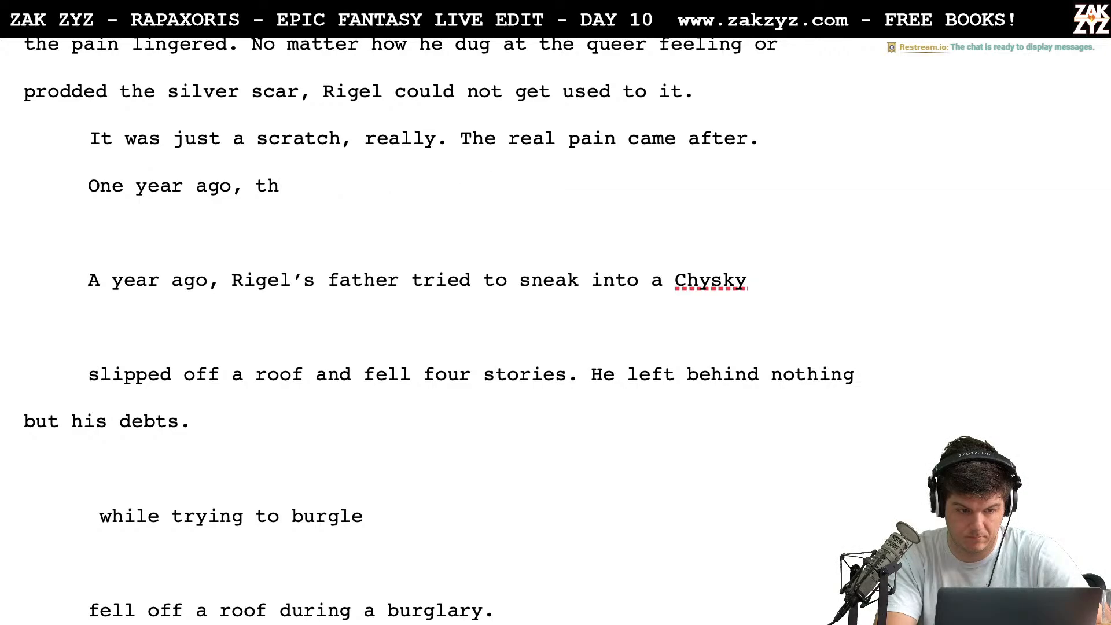
key(BackSpace)
key(BackSpace)
key(BackSpace)
key(BackSpace)
key(BackSpace)
key(BackSpace)
key(BackSpace)
key(BackSpace)
key(BackSpace)
key(BackSpace)
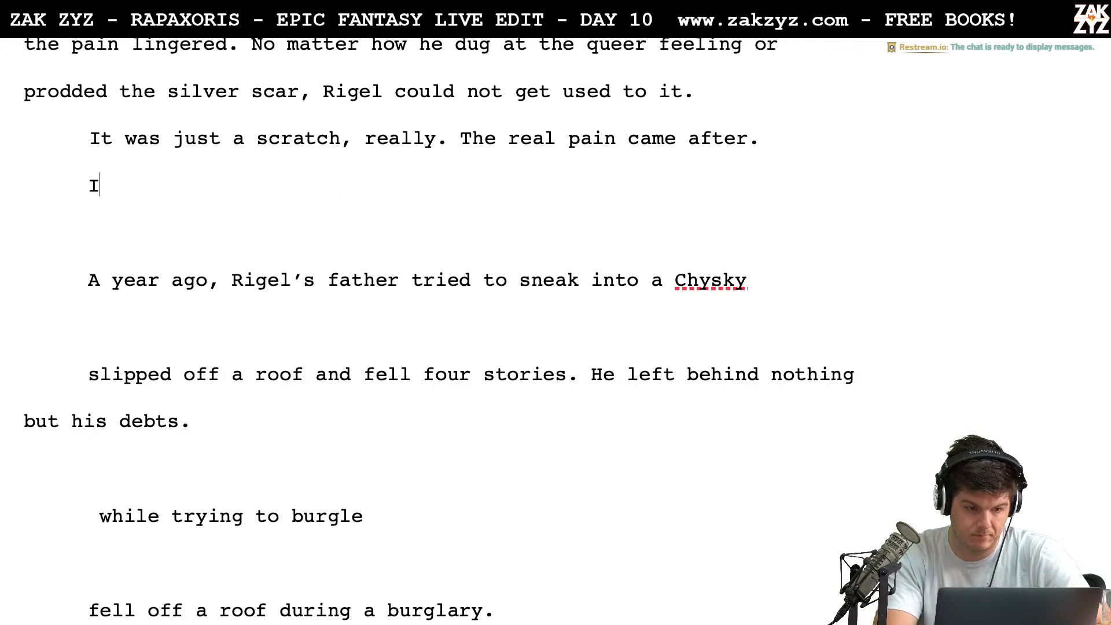
text(It)
key(BackSpace)
key(BackSpace)
Begin the new paragraph with "One year ago, Rigel’s father tried to"
text(One year)
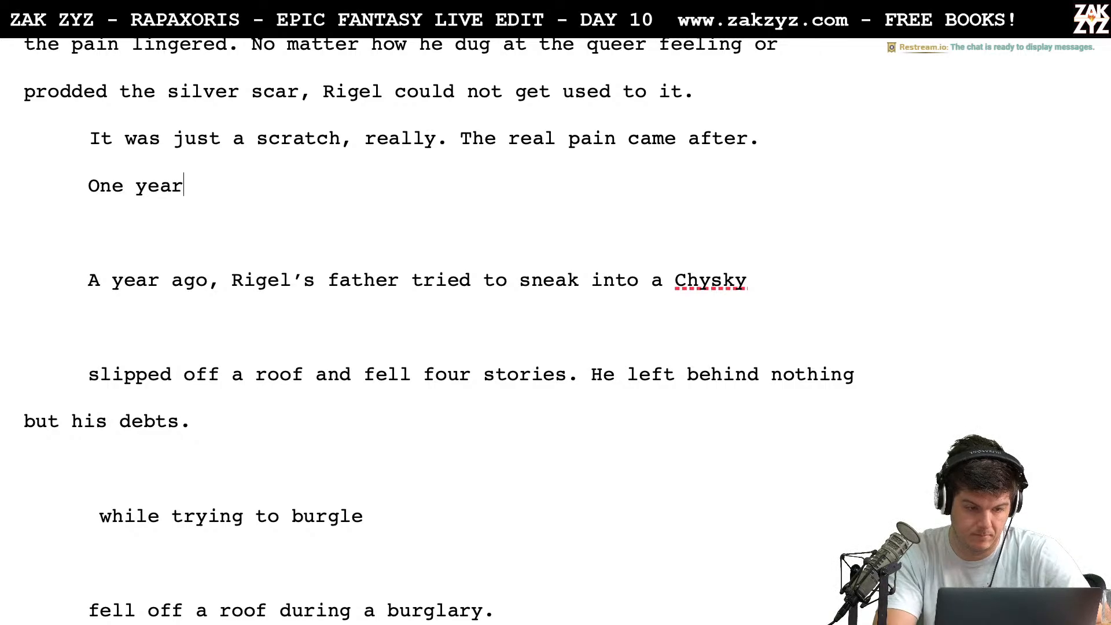
text( ago, Rigle’)
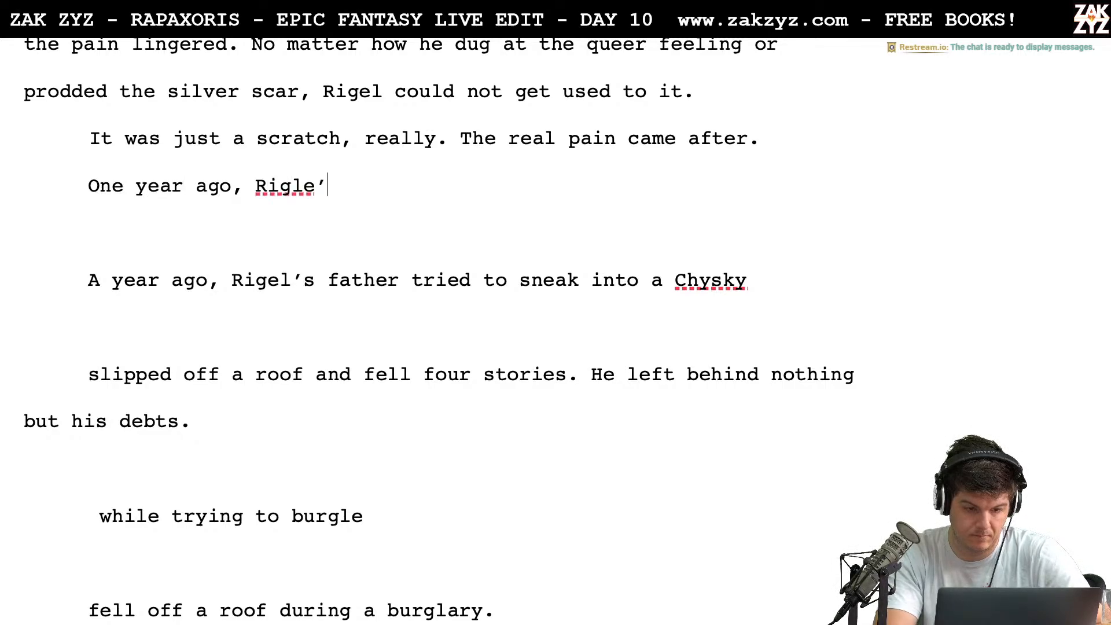
key(BackSpace)
key(BackSpace)
text(els)
key(BackSpace)
text(’s f)
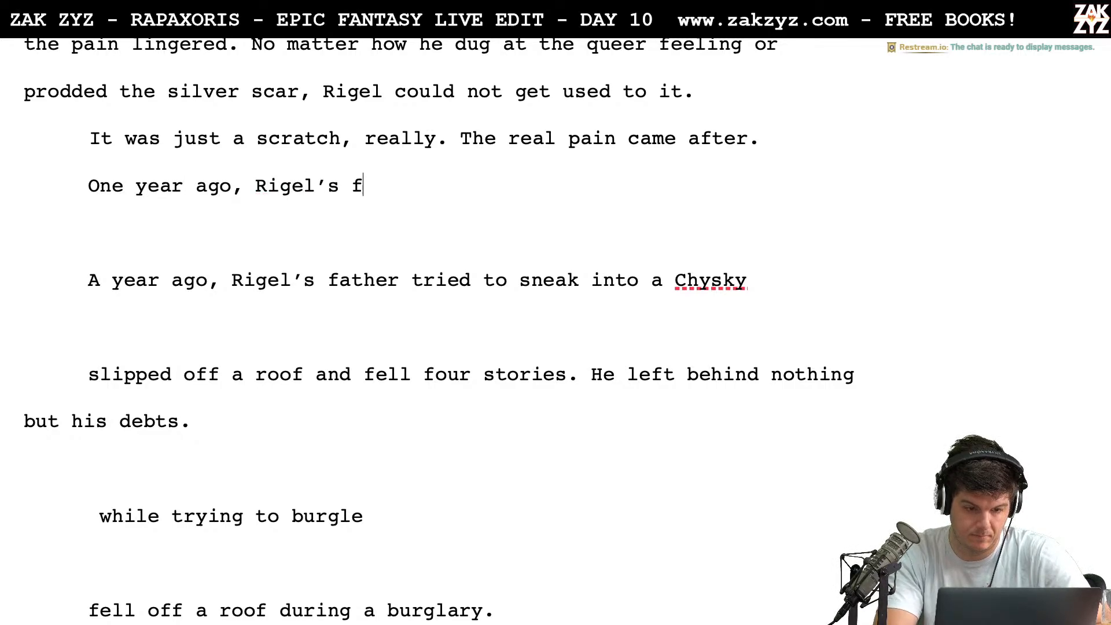
text(ather tried to)
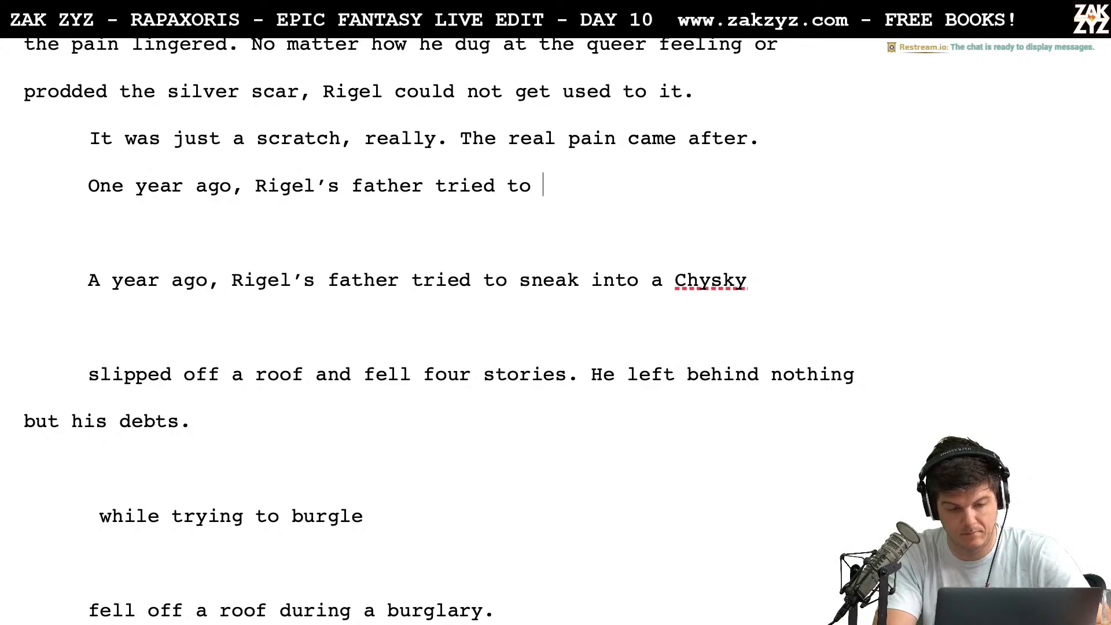
text( sna)
Try continuing the "One year ago" sentence with "sneak into a Chysky strong box and"
key(BackSpace)
key(BackSpace)
key(BackSpace)
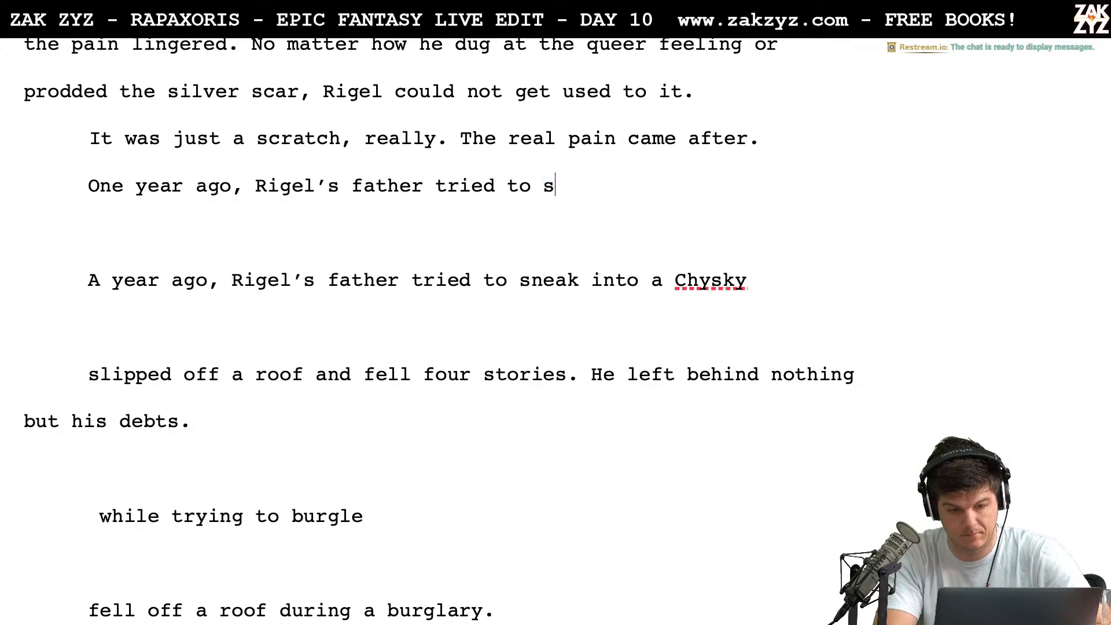
text(sneak int)
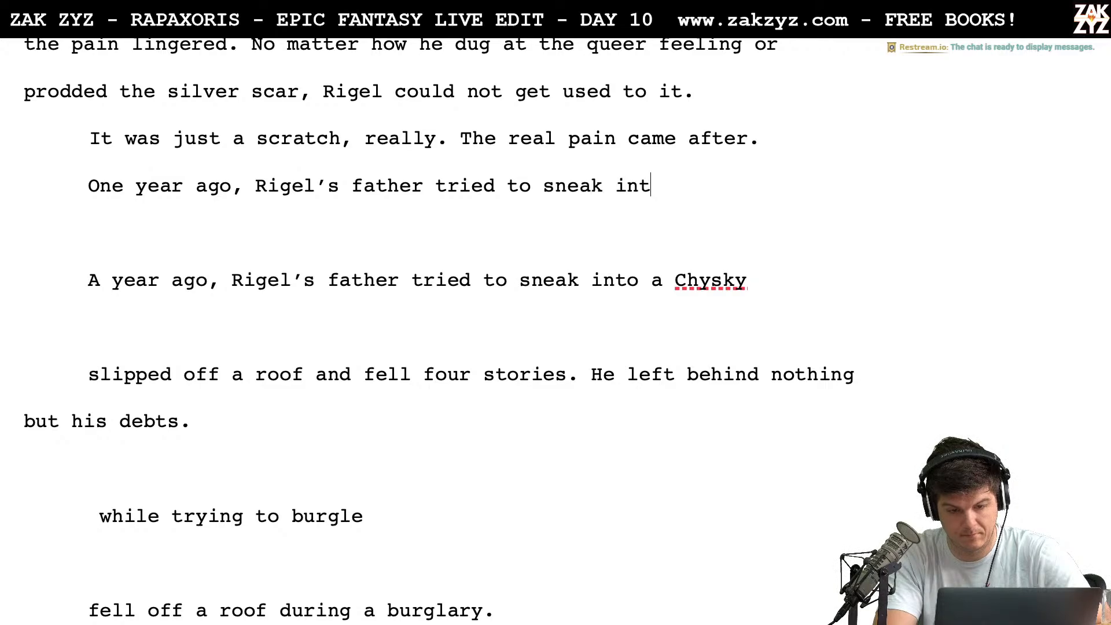
text(o a c)
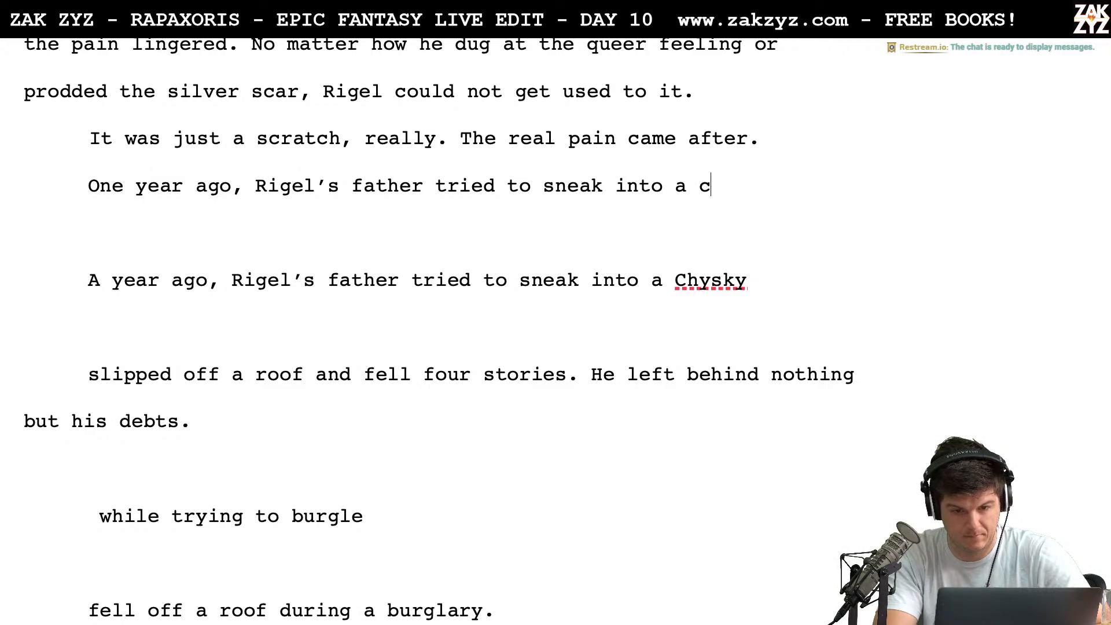
text(h)
key(BackSpace)
key(BackSpace)
text(Chysk)
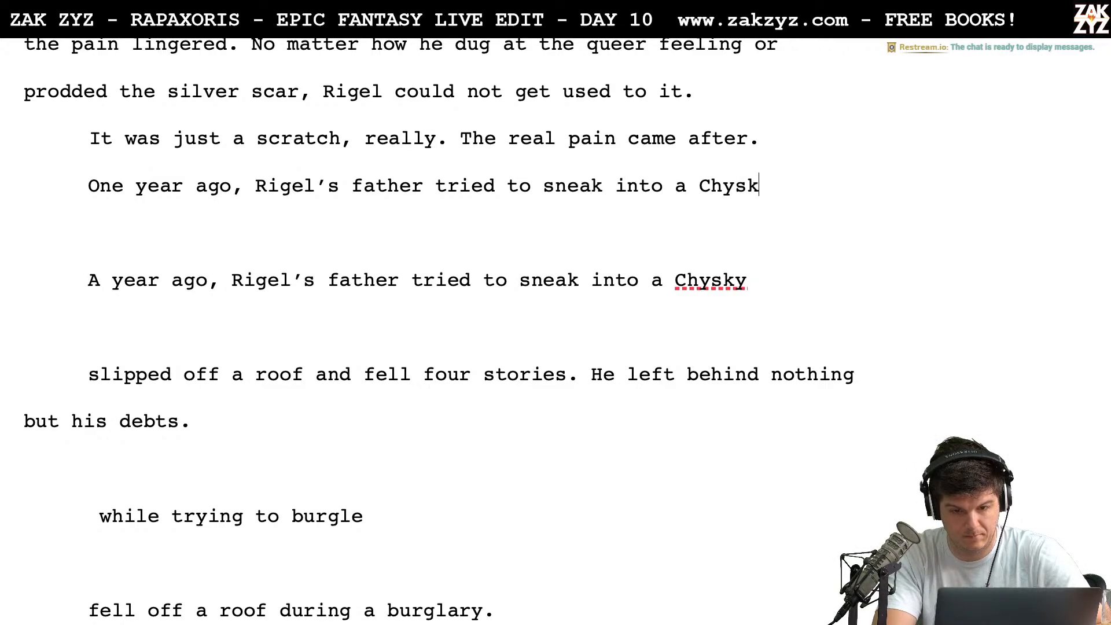
text(y strong box)
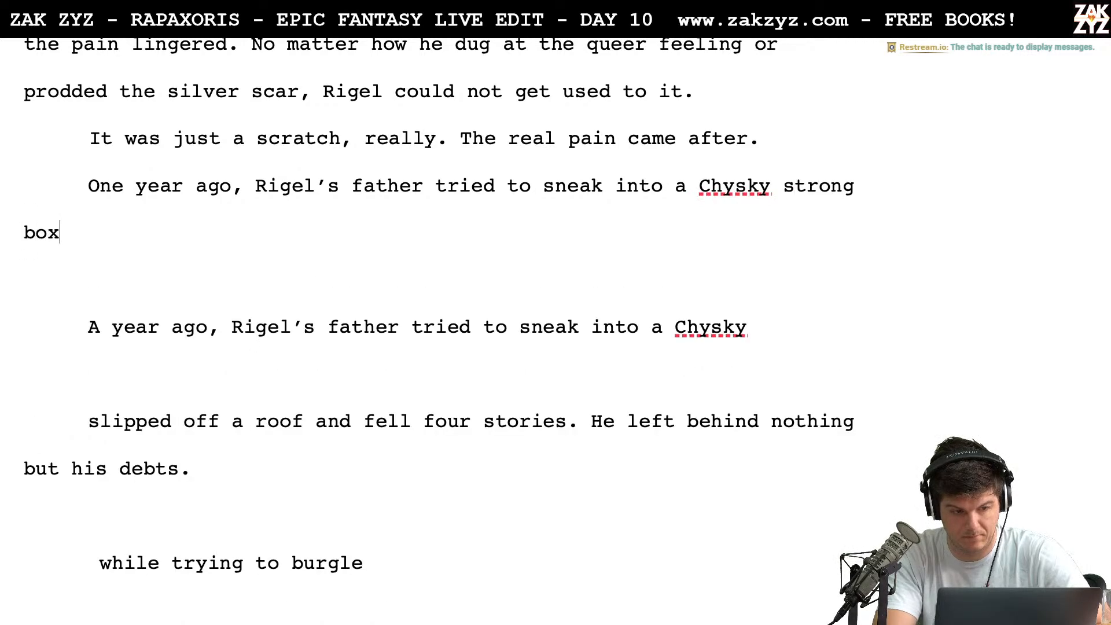
text( and fel)
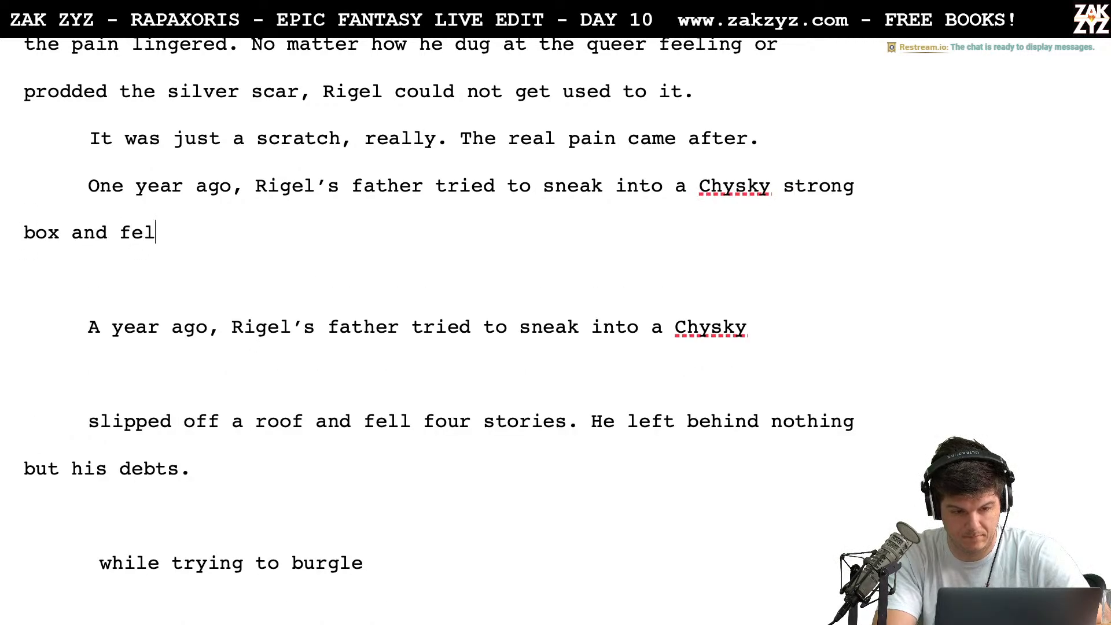
Replace everything after "One year ago, Rigel’s father" with "slipped off a roof and fell four stories"
key(BackSpace)
key(BackSpace)
key(BackSpace)
key(BackSpace)
key(BackSpace)
key(BackSpace)
key(BackSpace)
key(BackSpace)
key(BackSpace)
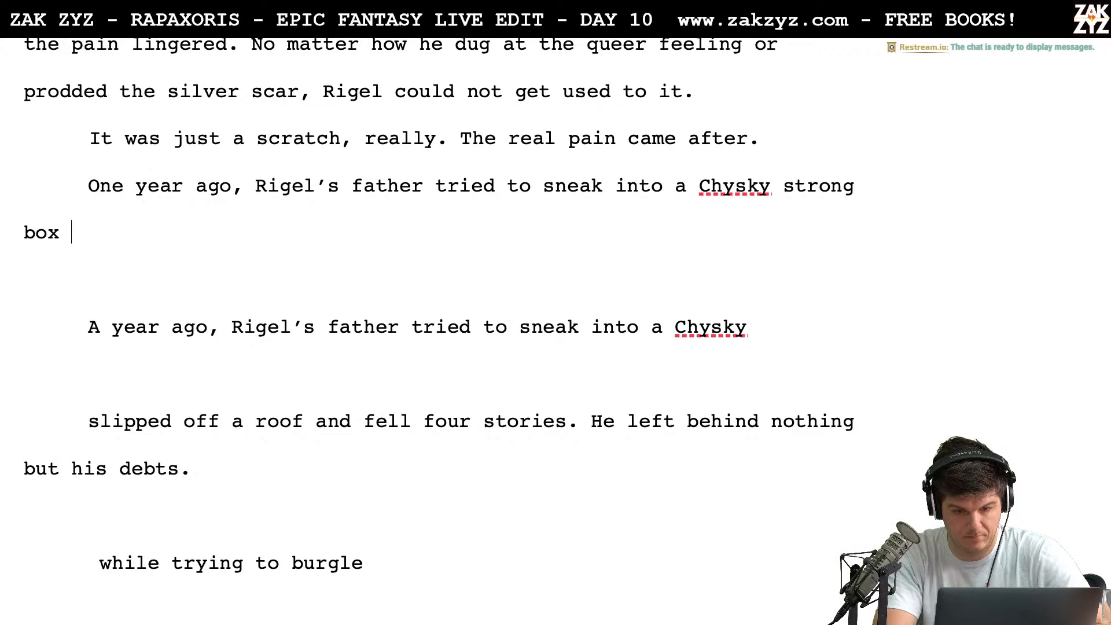
key(BackSpace)
key(BackSpace)
key(BackSpace)
key(BackSpace)
key(BackSpace)
key(BackSpace)
key(BackSpace)
key(BackSpace)
key(BackSpace)
key(BackSpace)
key(BackSpace)
key(BackSpace)
key(BackSpace)
key(BackSpace)
key(BackSpace)
key(BackSpace)
key(BackSpace)
key(BackSpace)
key(BackSpace)
key(BackSpace)
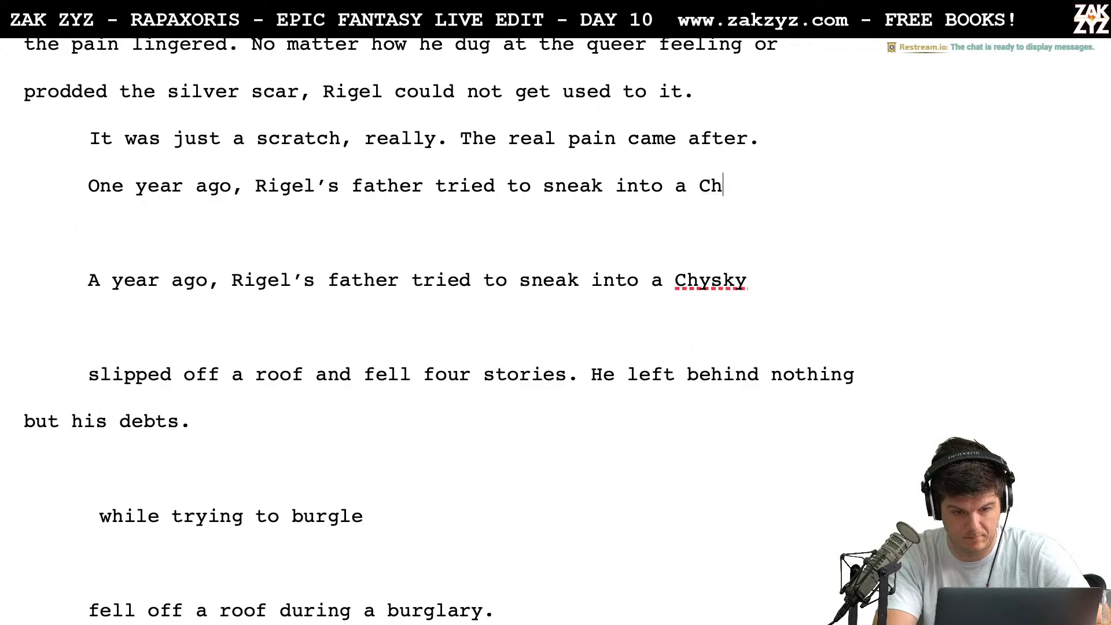
key(BackSpace)
key(BackSpace)
key(BackSpace)
key(BackSpace)
key(BackSpace)
key(BackSpace)
key(BackSpace)
key(BackSpace)
key(BackSpace)
key(BackSpace)
key(BackSpace)
key(BackSpace)
key(BackSpace)
key(BackSpace)
key(BackSpace)
key(BackSpace)
key(BackSpace)
key(BackSpace)
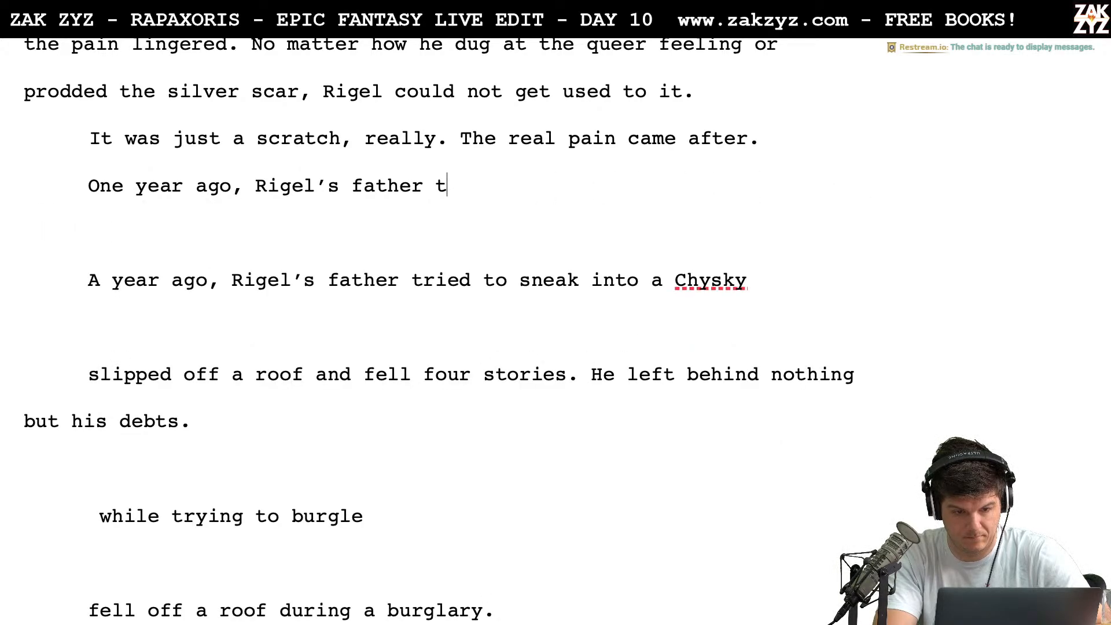
text(slipped off )
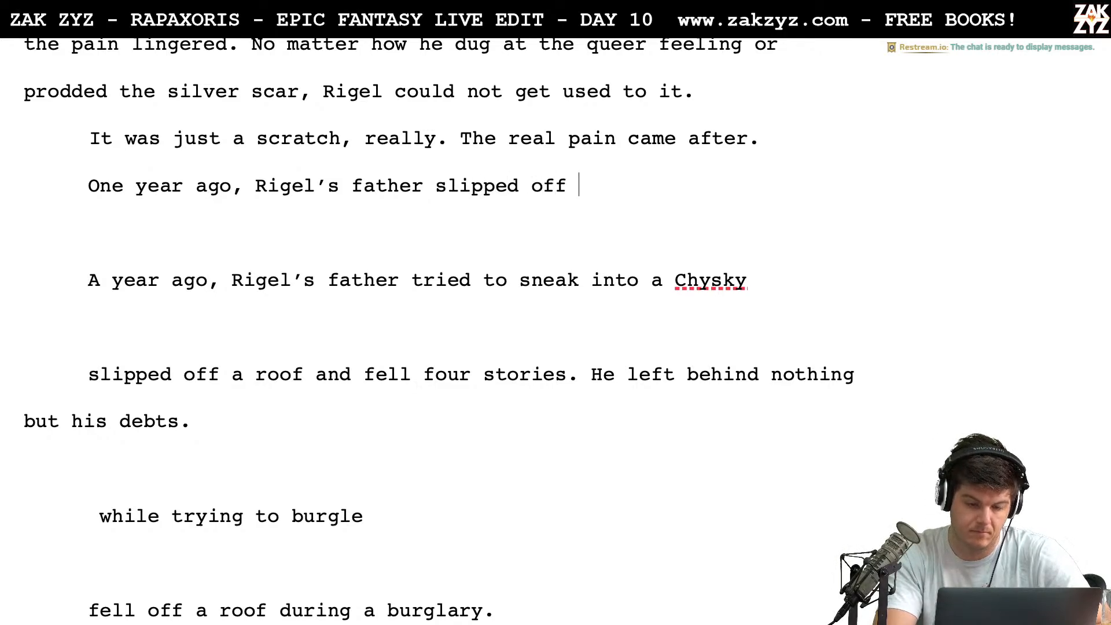
text(a roof and fel)
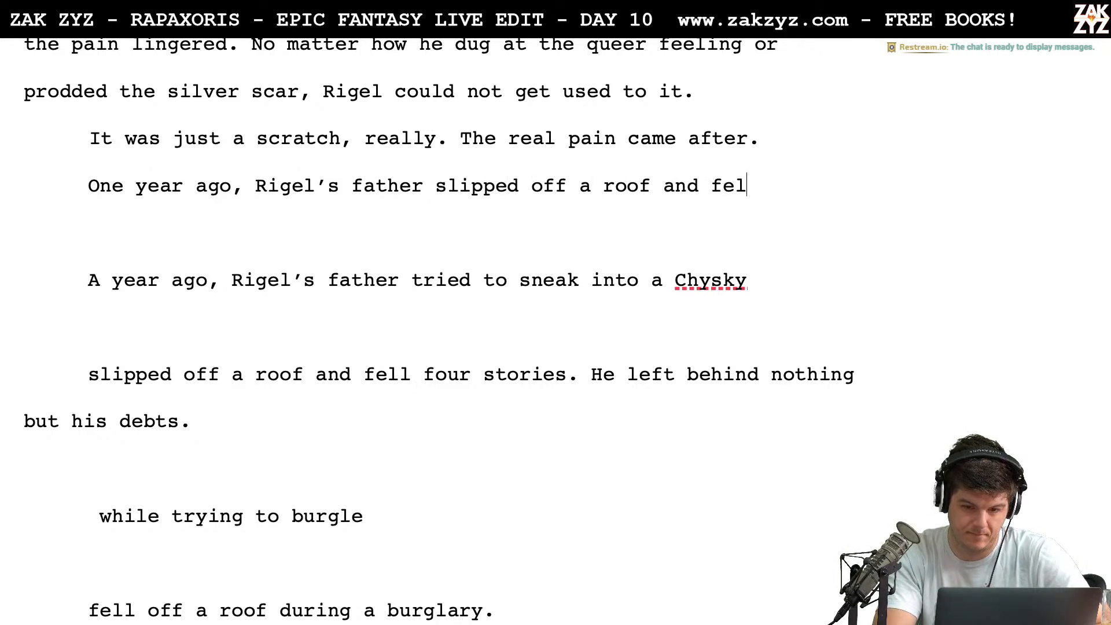
text(l four stories)
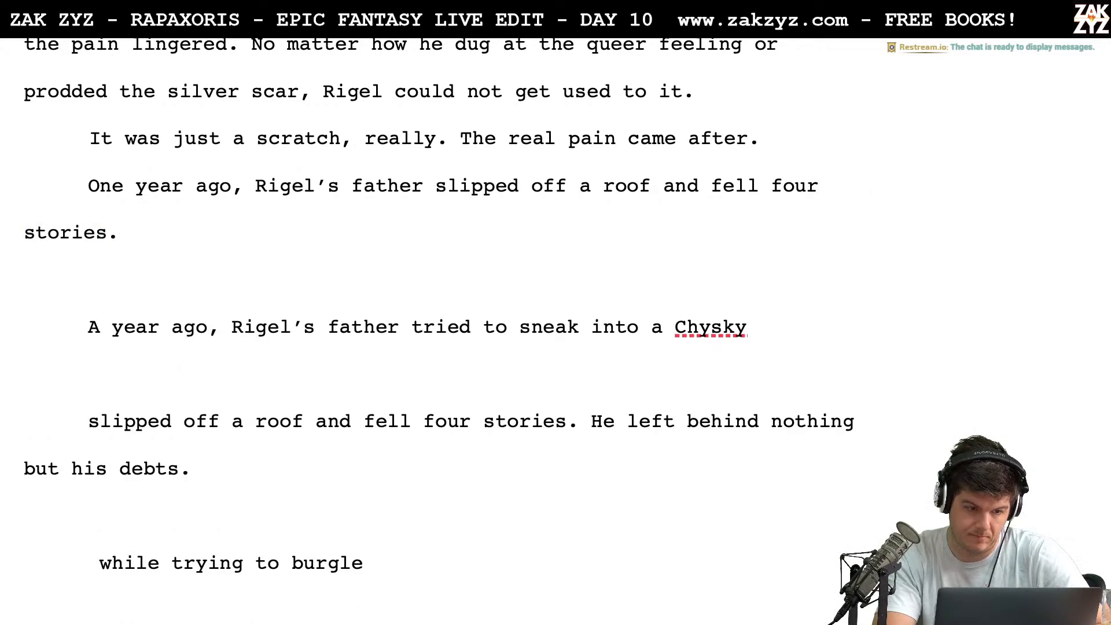
text(. There)
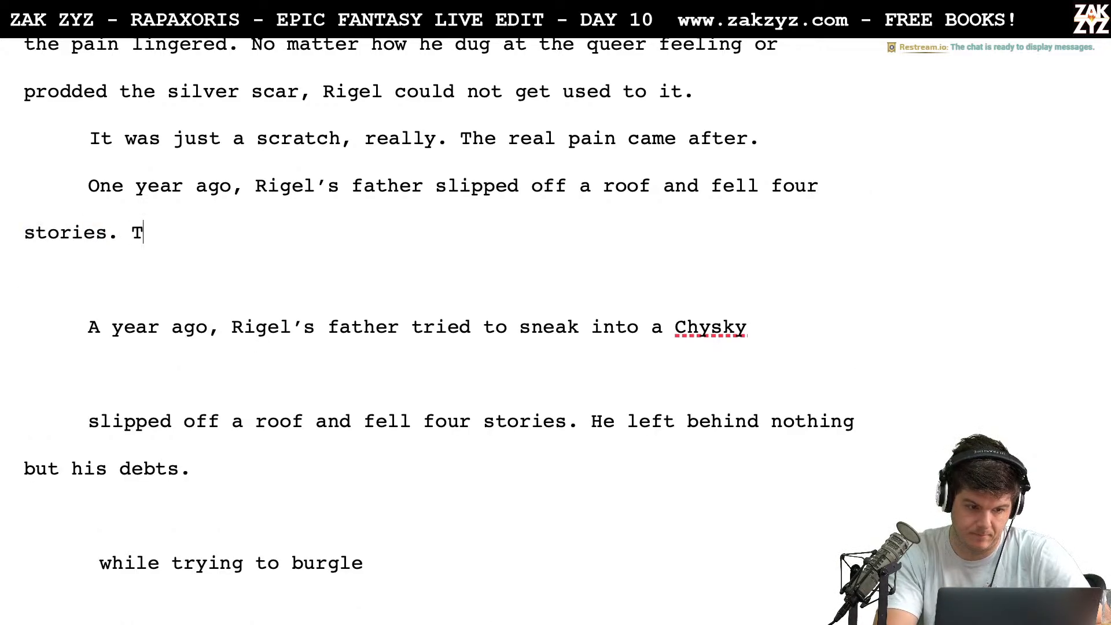
Try starting the paragraph's second sentence with "There was"
key(BackSpace)
key(BackSpace)
key(BackSpace)
key(BackSpace)
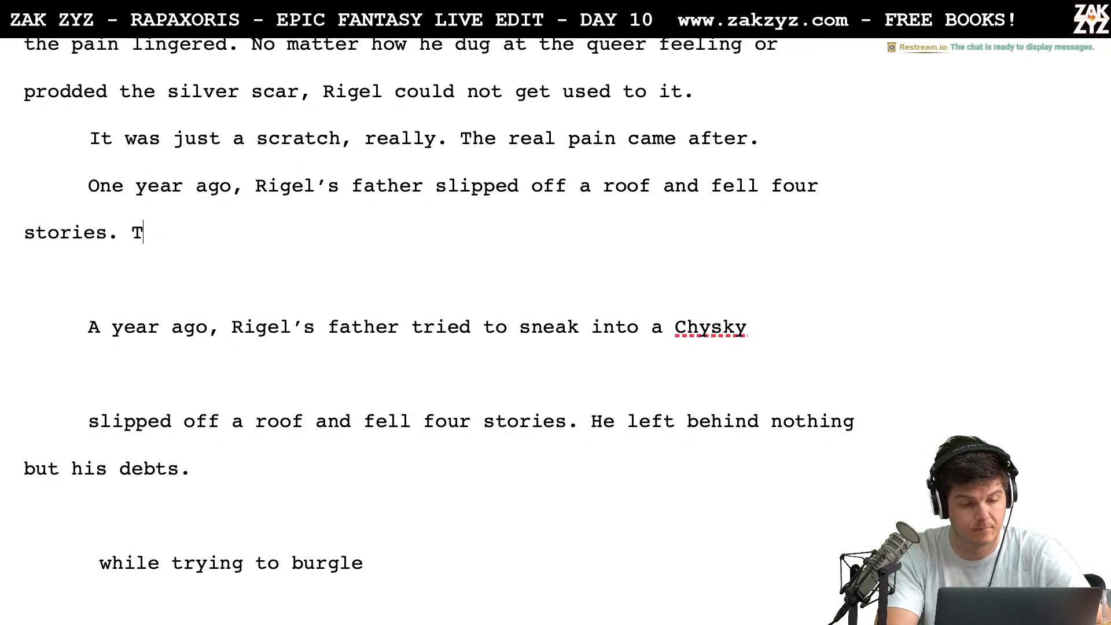
text(here)
key(BackSpace)
key(BackSpace)
key(BackSpace)
key(BackSpace)
key(BackSpace)
key(BackSpace)
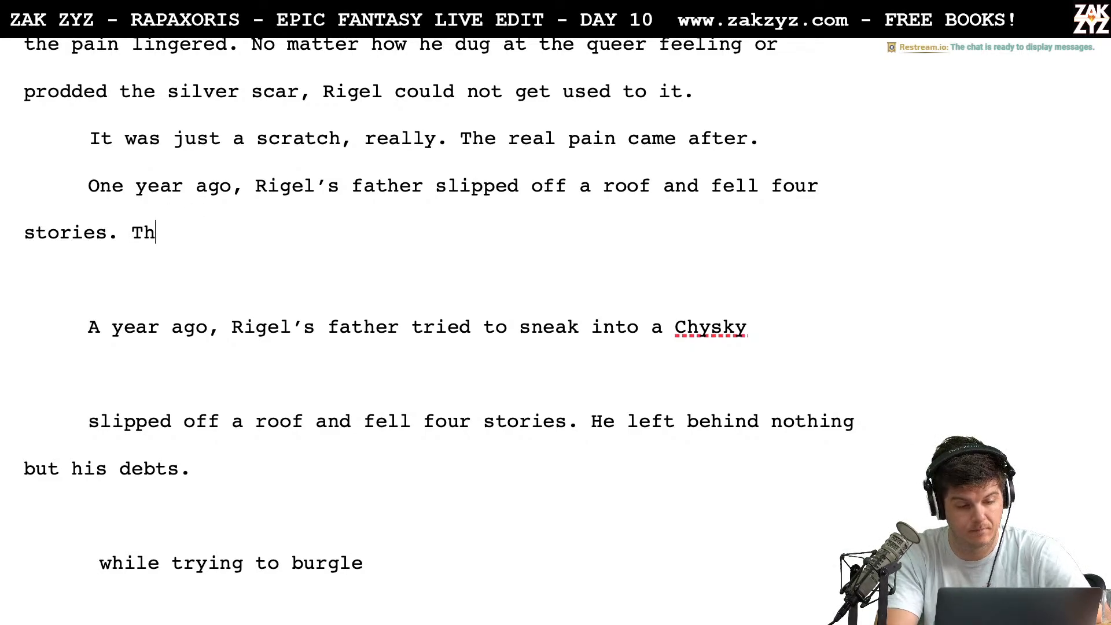
text(There wa sa)
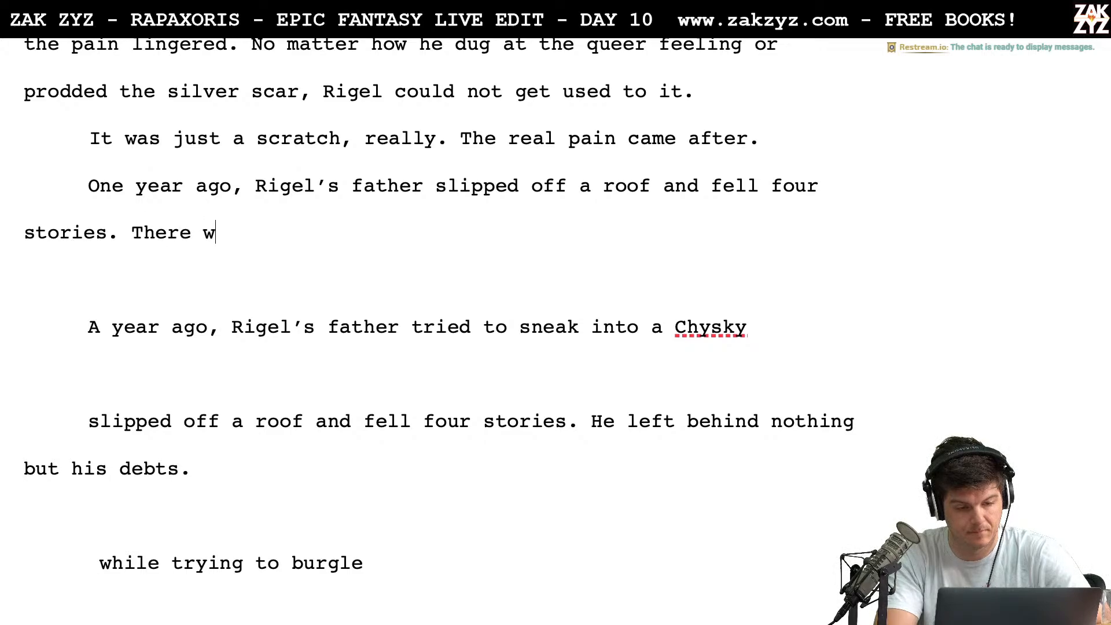
key(BackSpace)
key(BackSpace)
key(BackSpace)
key(BackSpace)
key(BackSpace)
key(BackSpace)
key(BackSpace)
key(BackSpace)
key(BackSpace)
key(BackSpace)
key(BackSpace)
key(BackSpace)
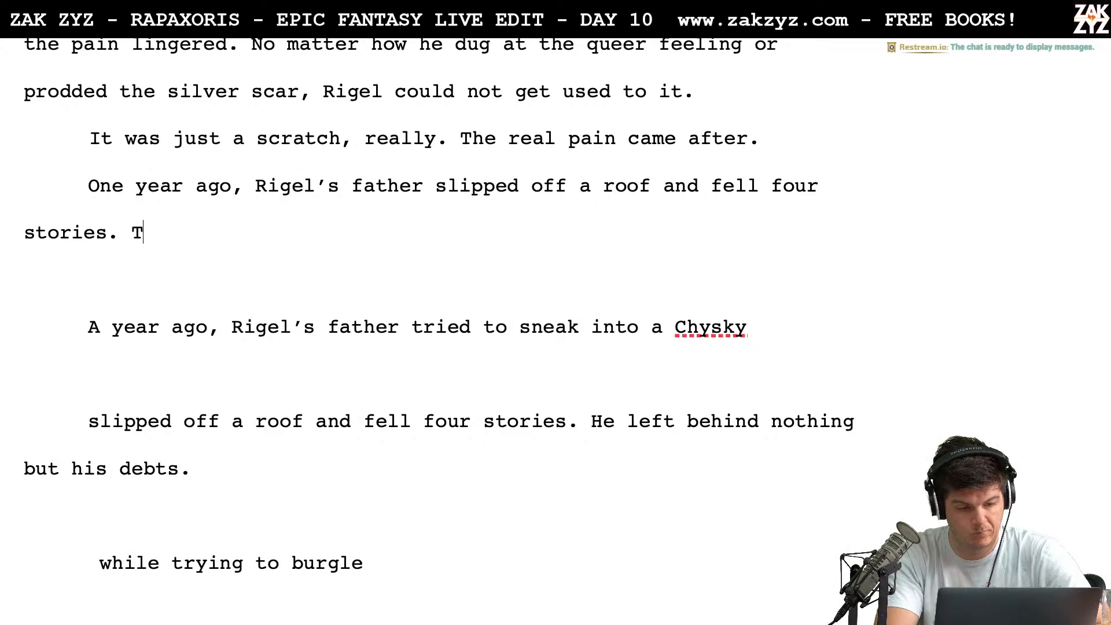
Try continuing after "four stories." with "Yellowhat said he’d been trying to get into a Chysky vault,"
text(Yellowha)
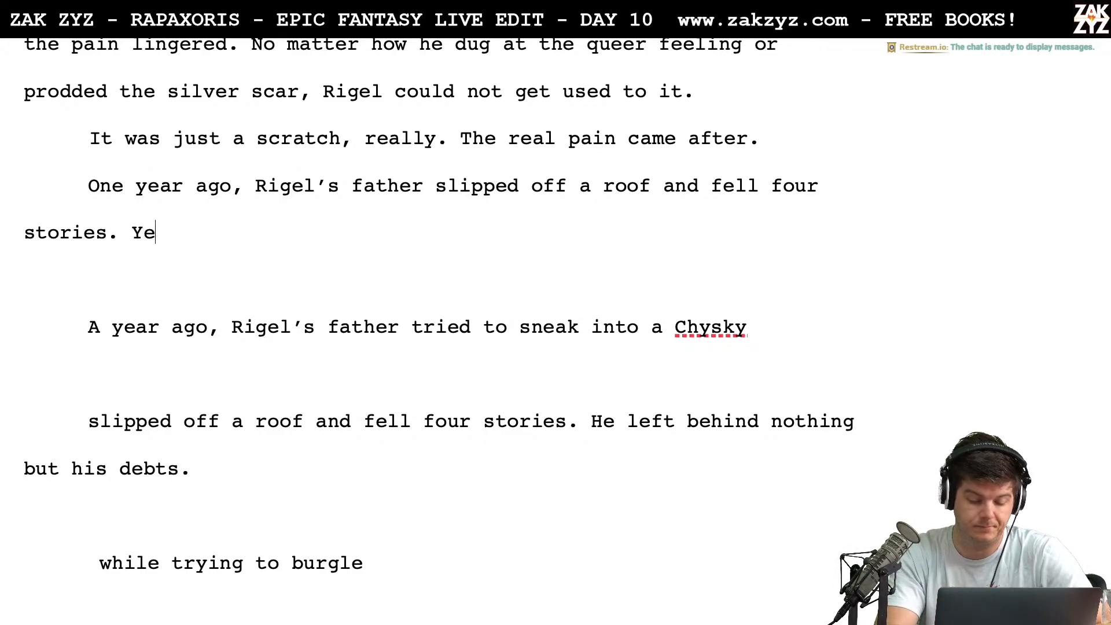
key(BackSpace)
key(BackSpace)
key(BackSpace)
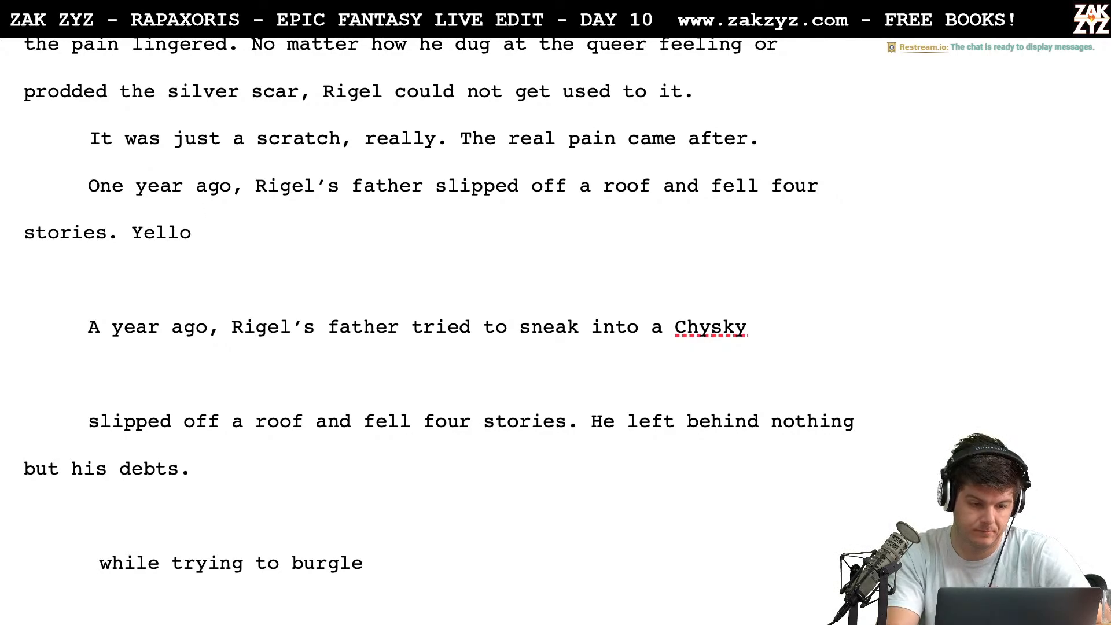
text(what said)
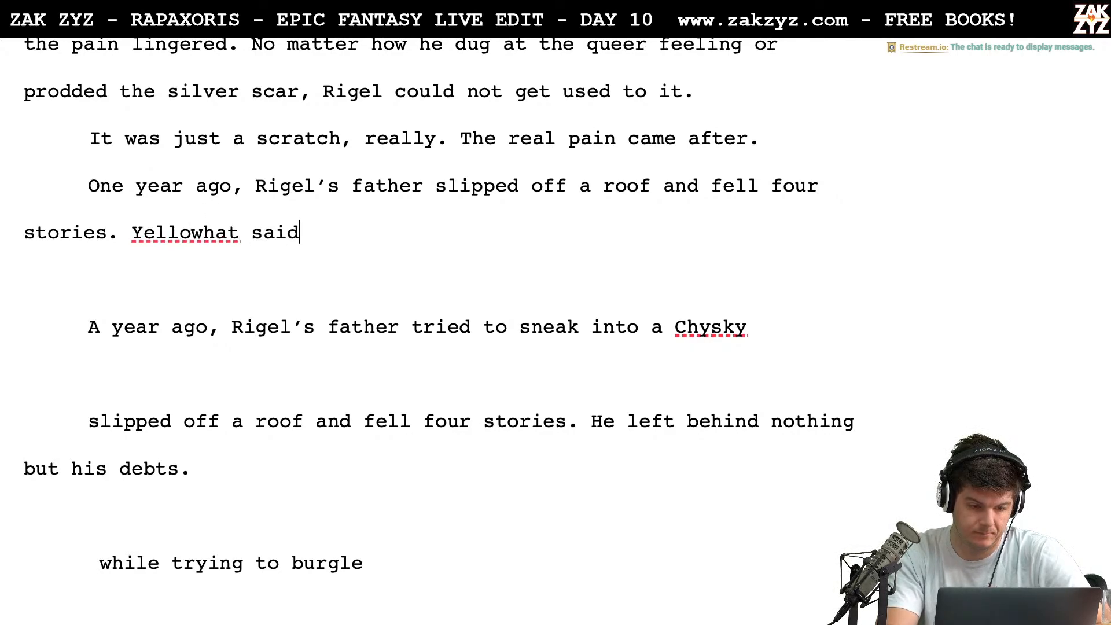
text( he'd been trying)
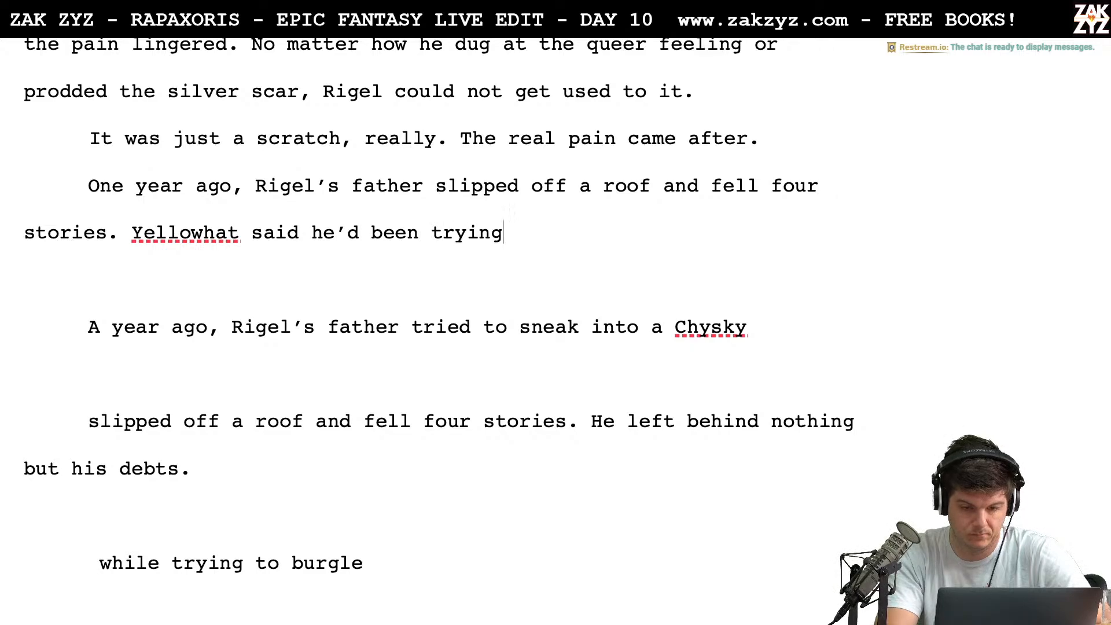
text( to get into a)
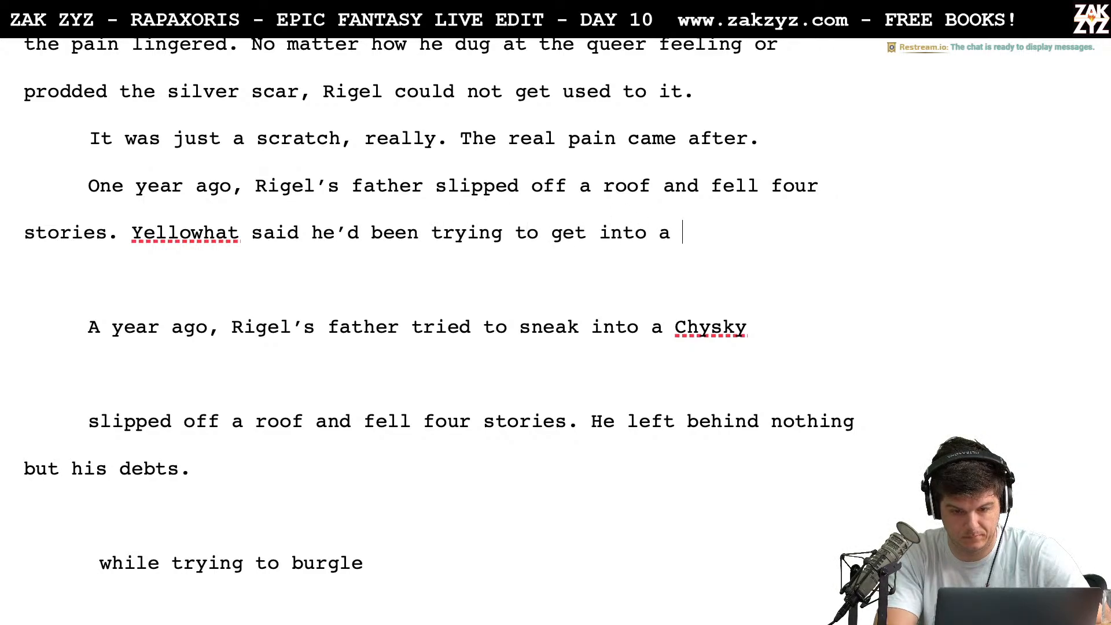
text( Chysky )
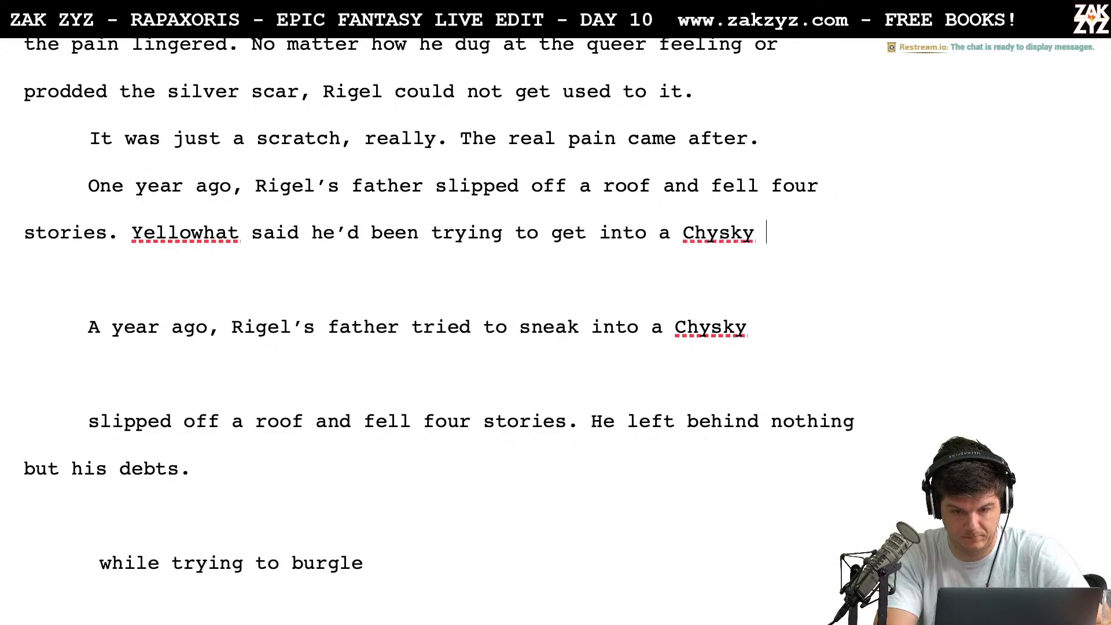
text(vault,)
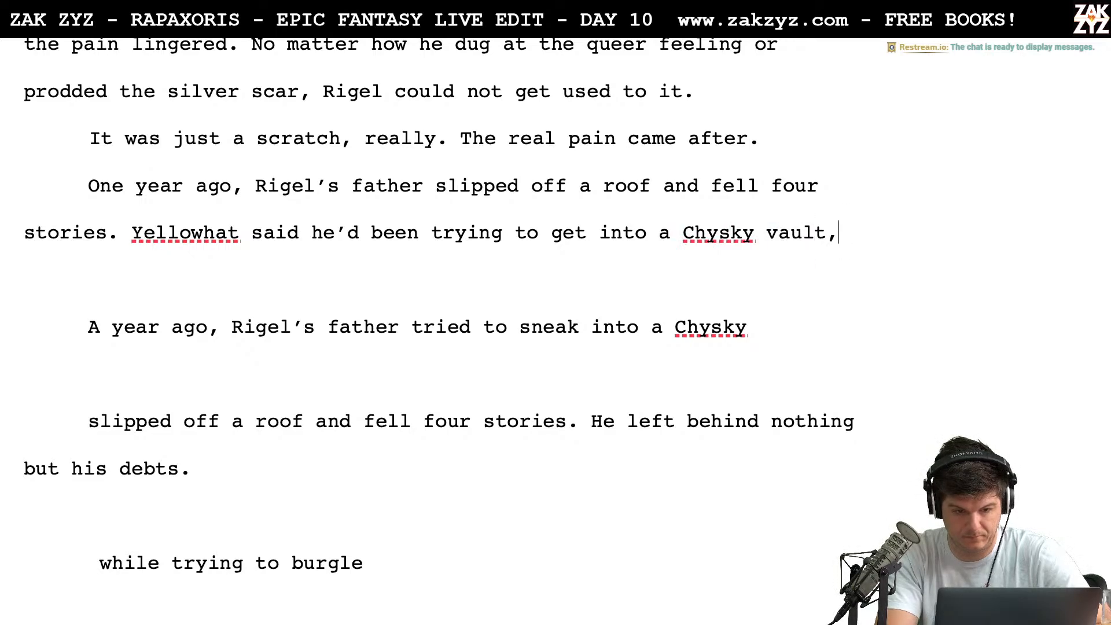
Try replacing the Yellowhat sentence with "The story was, he was caned out of his mind, and trying"
key(BackSpace)
key(BackSpace)
key(BackSpace)
key(BackSpace)
key(BackSpace)
key(BackSpace)
key(BackSpace)
key(BackSpace)
key(BackSpace)
key(BackSpace)
key(BackSpace)
key(BackSpace)
key(BackSpace)
key(BackSpace)
key(BackSpace)
key(BackSpace)
key(BackSpace)
key(BackSpace)
key(BackSpace)
key(BackSpace)
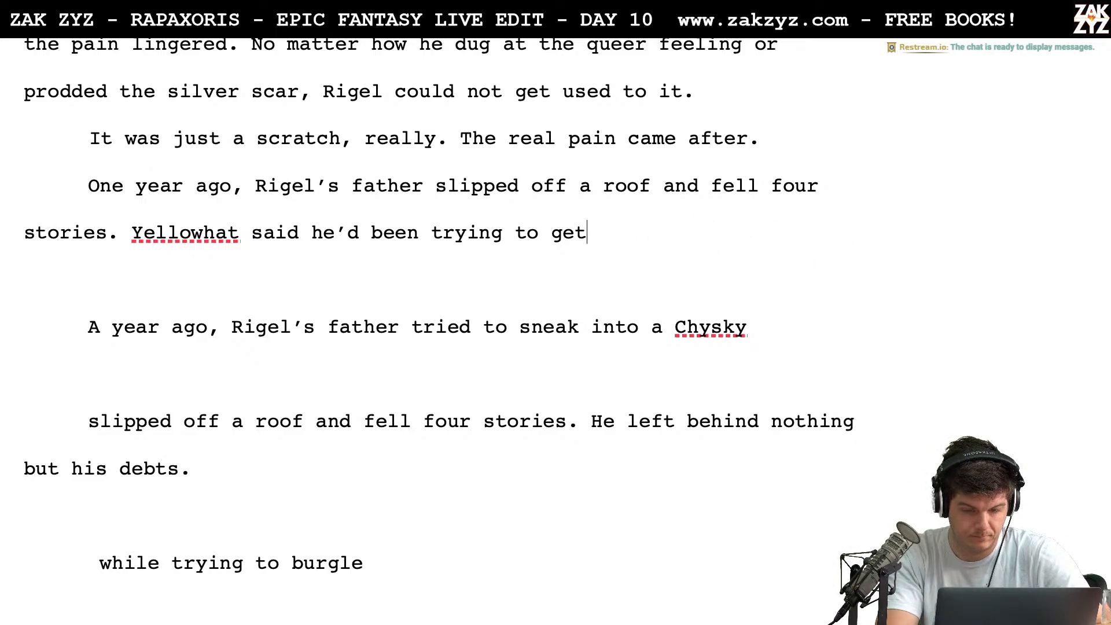
key(BackSpace)
key(BackSpace)
key(BackSpace)
key(BackSpace)
key(BackSpace)
key(BackSpace)
key(BackSpace)
key(BackSpace)
key(BackSpace)
key(BackSpace)
key(BackSpace)
key(BackSpace)
key(BackSpace)
key(BackSpace)
key(BackSpace)
key(BackSpace)
key(BackSpace)
key(BackSpace)
key(BackSpace)
key(BackSpace)
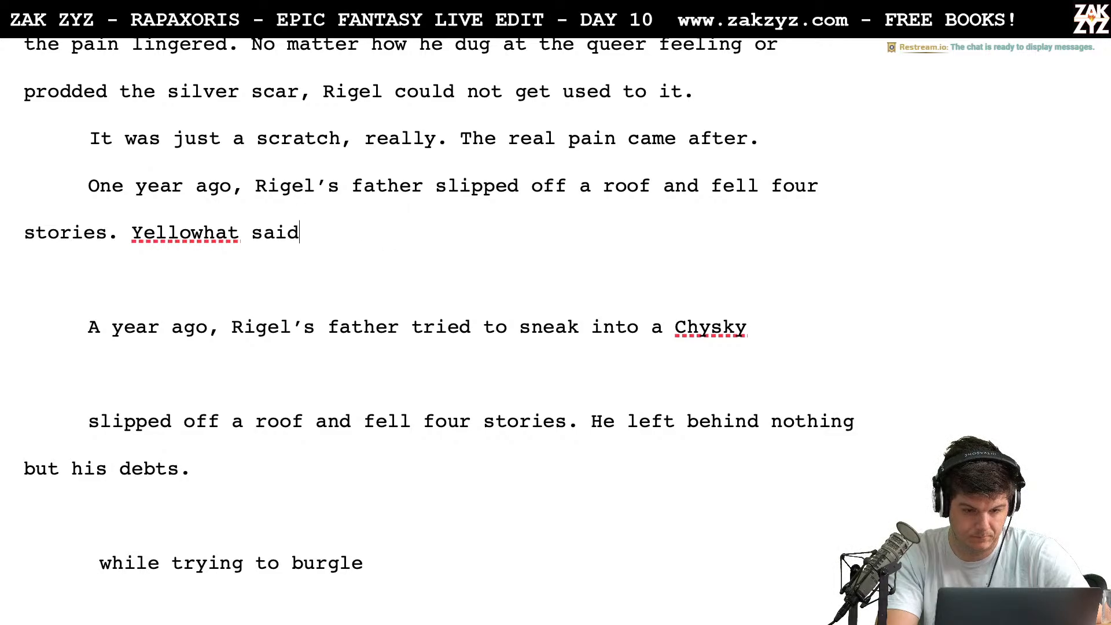
key(BackSpace)
key(BackSpace)
key(BackSpace)
key(BackSpace)
key(BackSpace)
key(BackSpace)
key(BackSpace)
key(BackSpace)
key(BackSpace)
key(BackSpace)
key(BackSpace)
key(BackSpace)
key(BackSpace)
key(BackSpace)
text(The s)
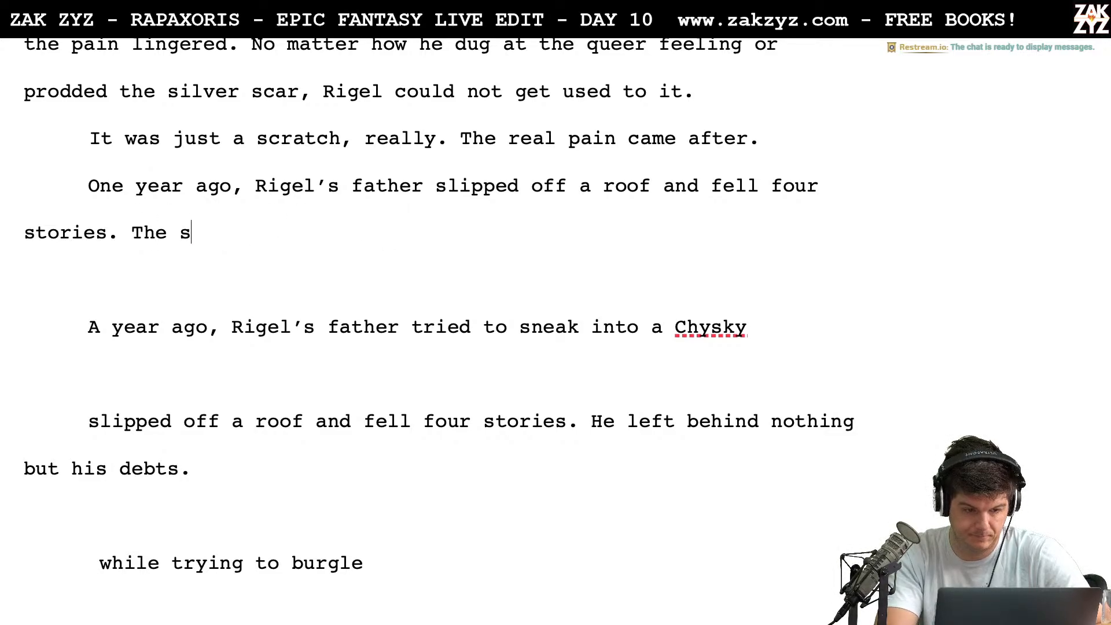
text(tory was, he was caned)
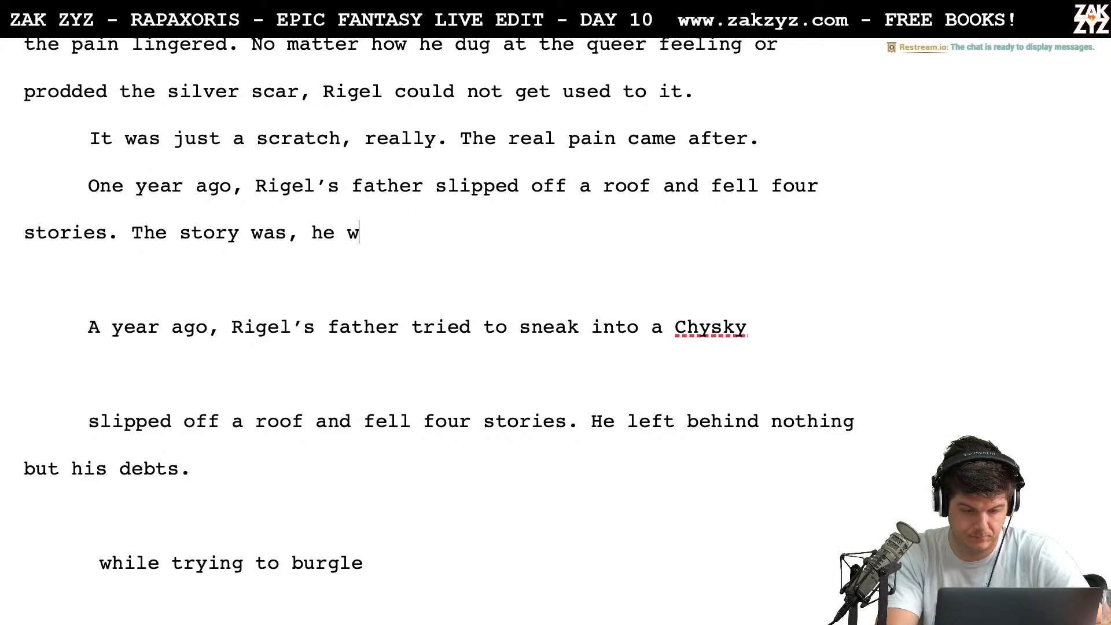
key(BackSpace)
key(BackSpace)
text(ned out)
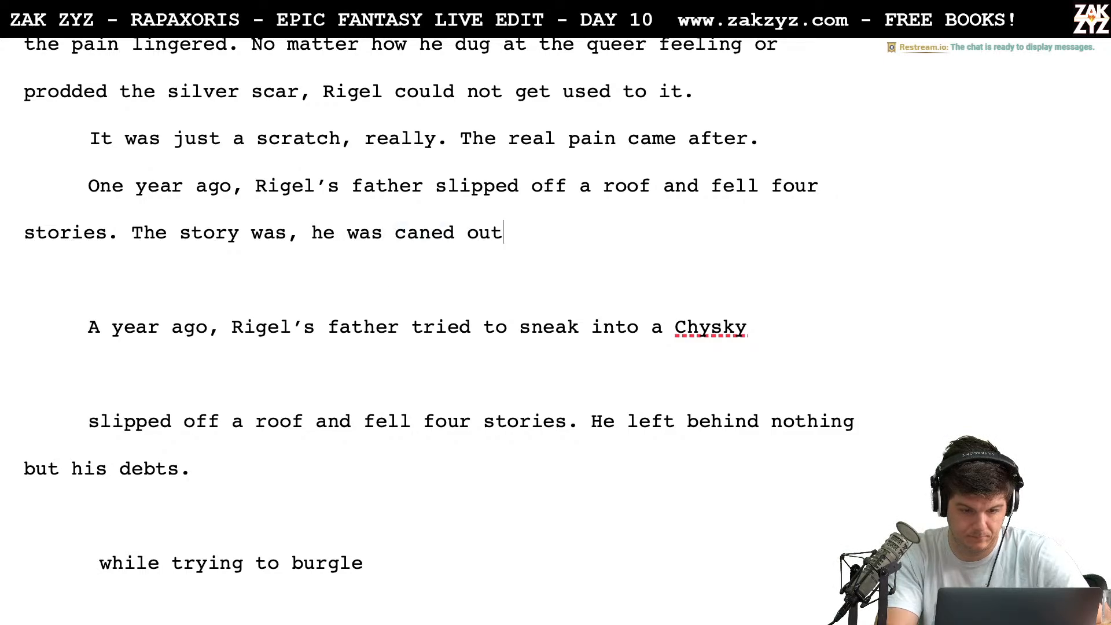
text( of his mind, and trying)
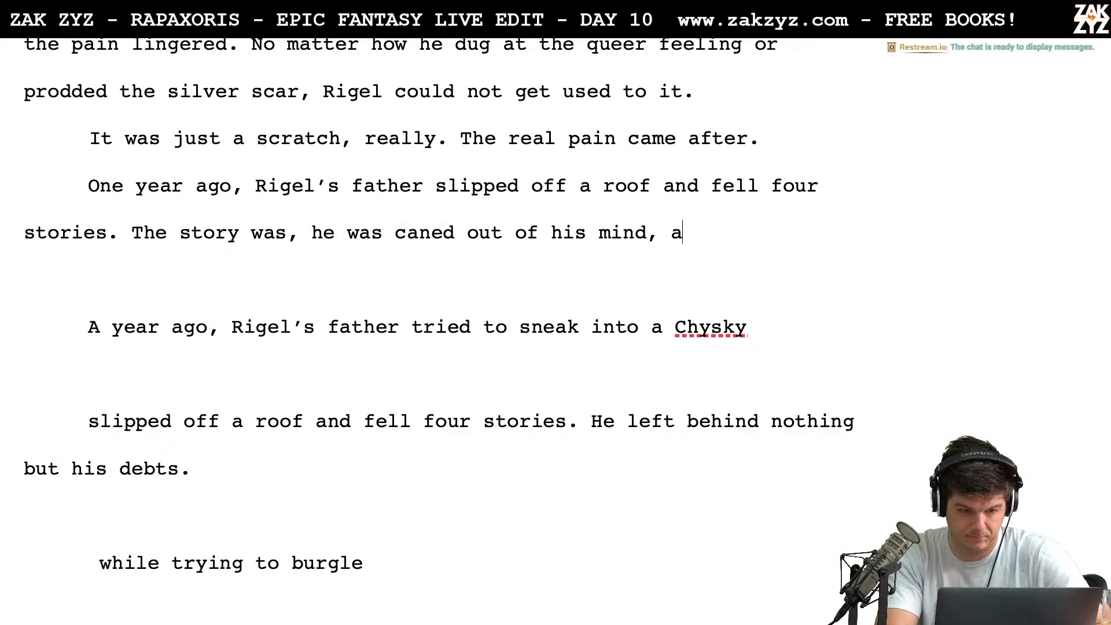
Replace the unfinished sentence after "four stories." with "He was caned out of his mind, trying to break into a Chysky vault."
key(BackSpace)
key(BackSpace)
key(BackSpace)
key(BackSpace)
key(BackSpace)
key(BackSpace)
key(BackSpace)
key(BackSpace)
key(BackSpace)
key(BackSpace)
key(BackSpace)
key(BackSpace)
key(BackSpace)
key(BackSpace)
key(BackSpace)
key(BackSpace)
key(BackSpace)
key(BackSpace)
key(BackSpace)
key(BackSpace)
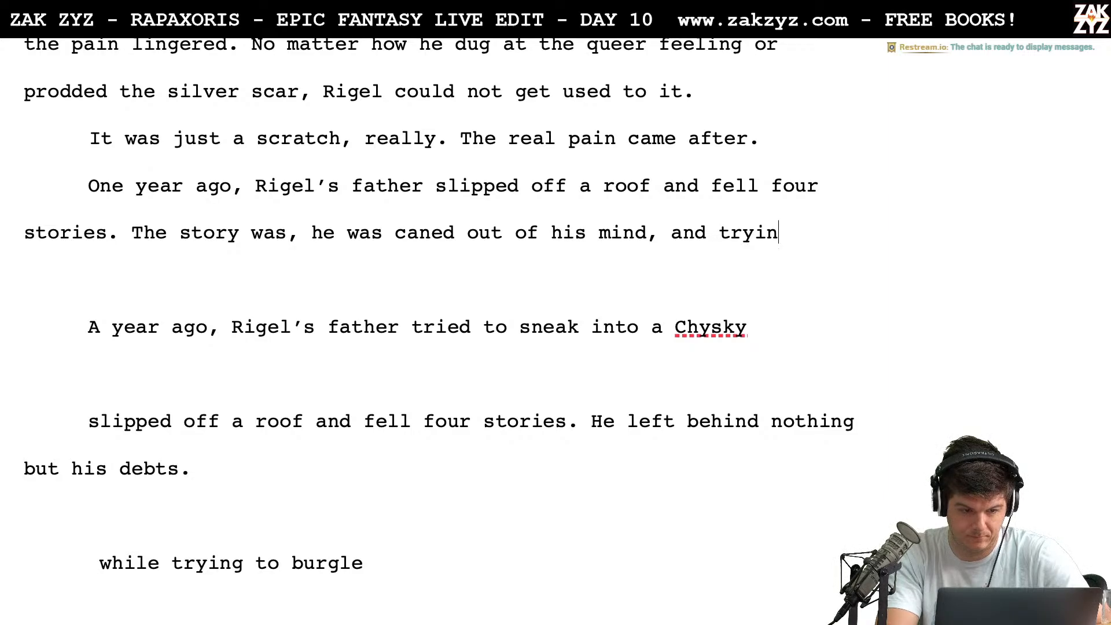
key(BackSpace)
key(BackSpace)
key(BackSpace)
key(BackSpace)
key(BackSpace)
key(BackSpace)
key(BackSpace)
key(BackSpace)
key(BackSpace)
key(BackSpace)
key(BackSpace)
key(BackSpace)
key(BackSpace)
key(BackSpace)
key(BackSpace)
key(BackSpace)
key(BackSpace)
key(BackSpace)
key(BackSpace)
key(BackSpace)
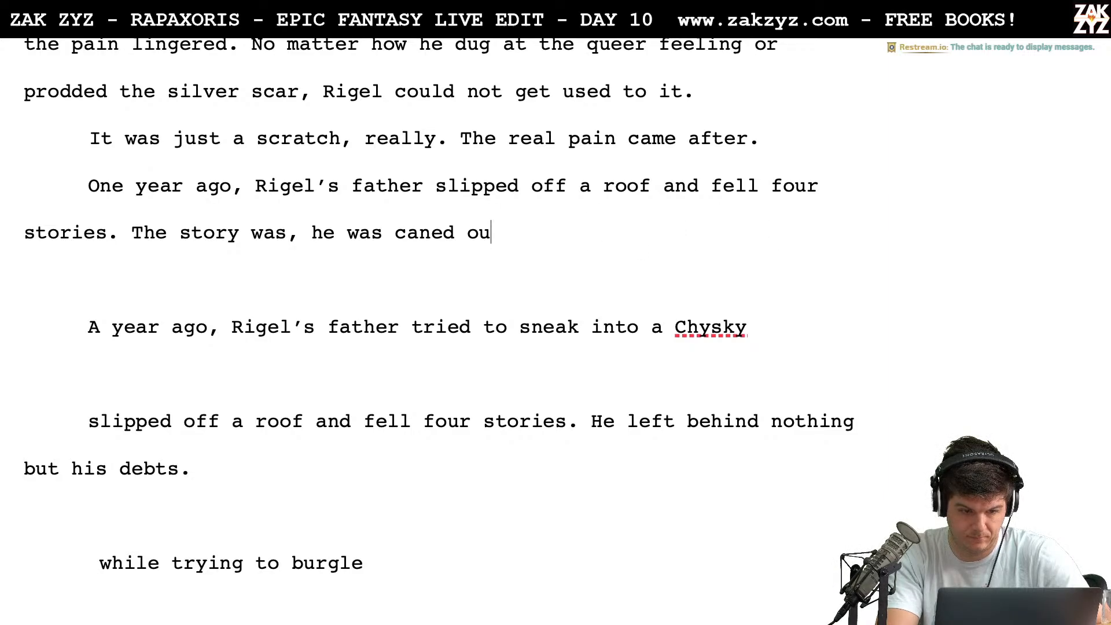
key(BackSpace)
key(BackSpace)
key(BackSpace)
key(BackSpace)
key(BackSpace)
key(BackSpace)
key(BackSpace)
key(BackSpace)
key(BackSpace)
key(BackSpace)
key(BackSpace)
key(BackSpace)
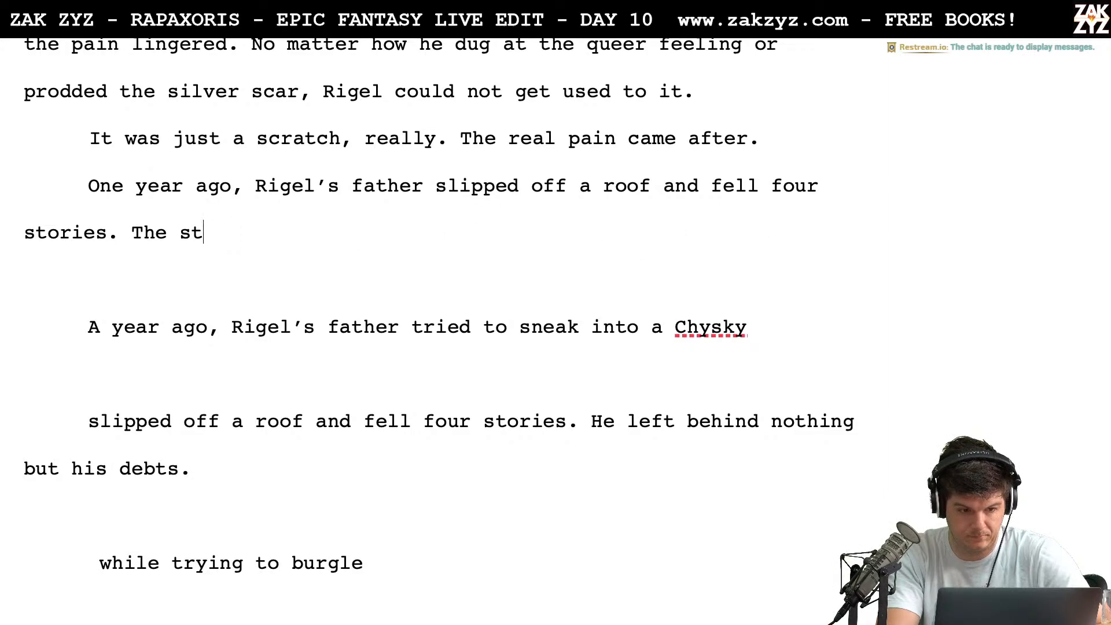
text(He was ca)
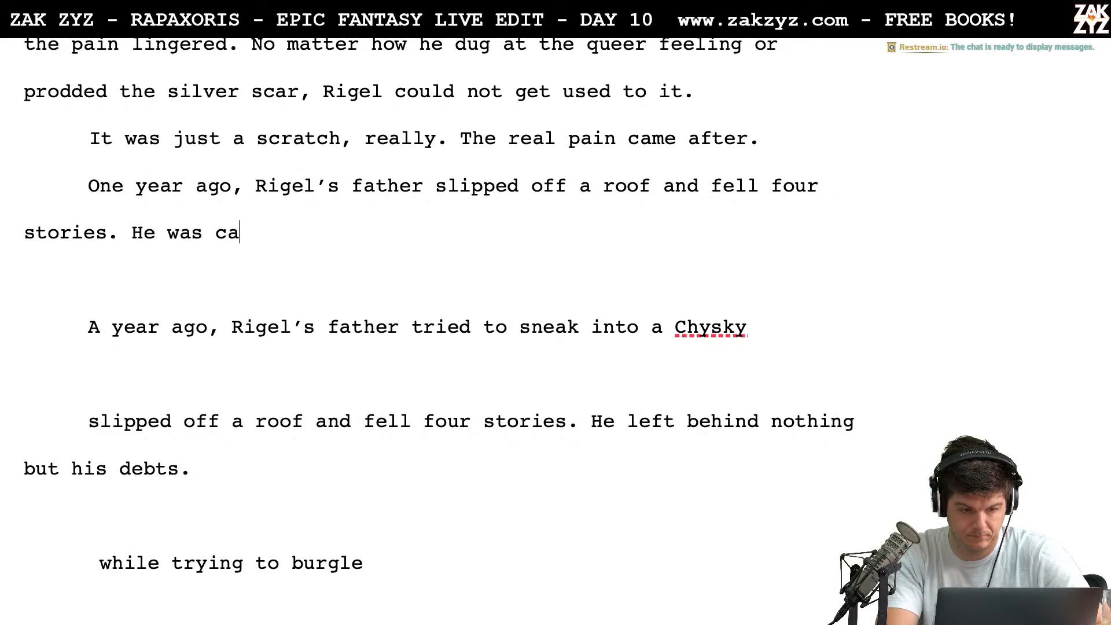
text(ned out of his min)
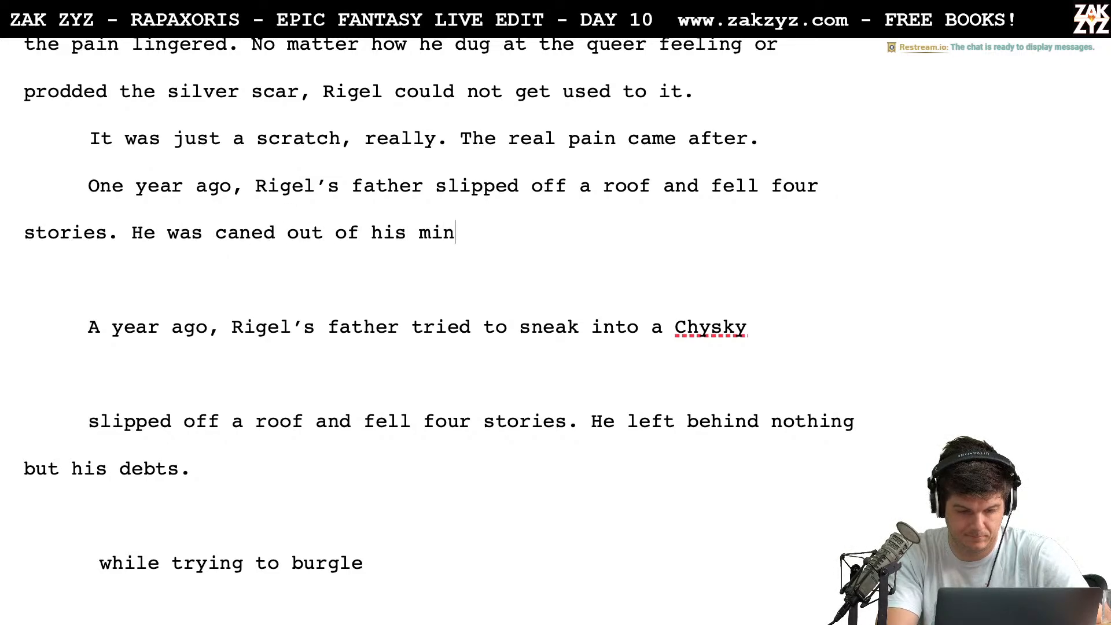
text(d, trying to break into)
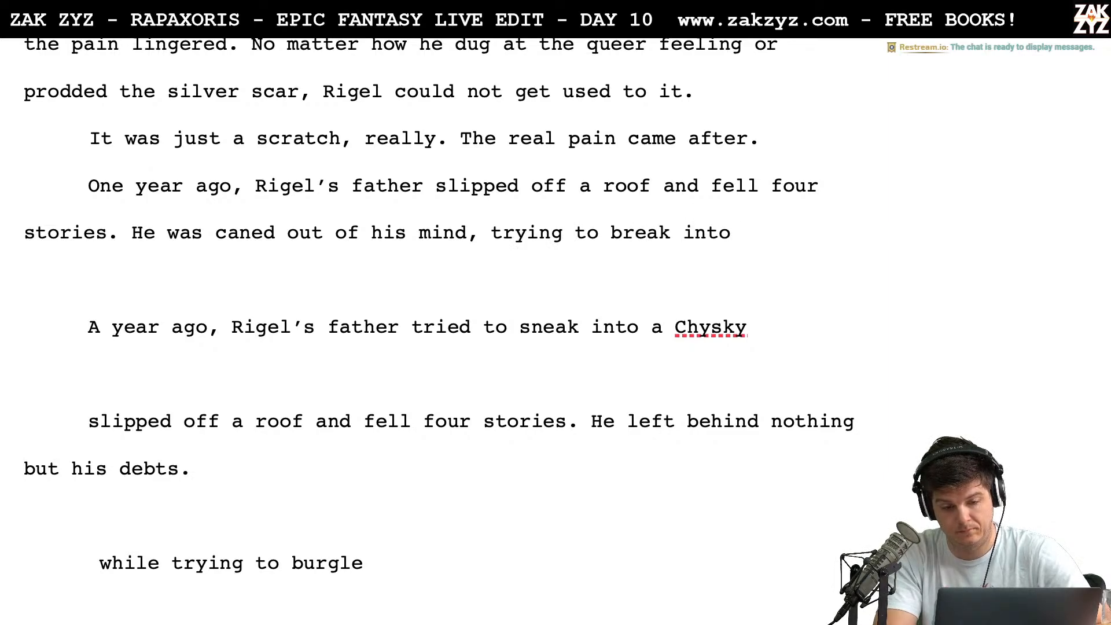
text( a C)
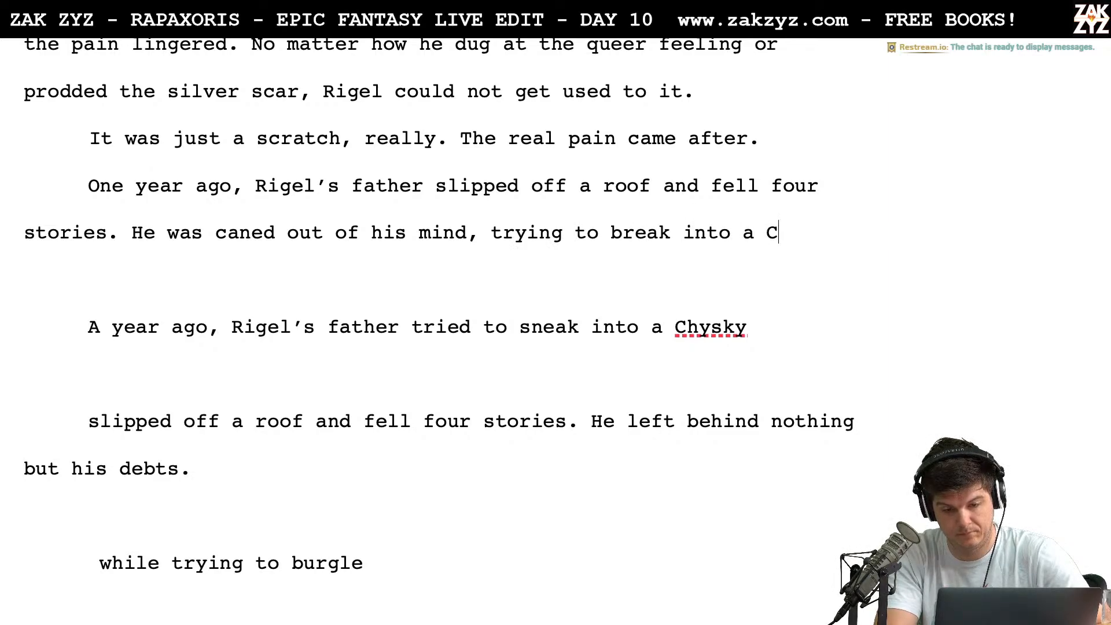
text(hysky vault. )
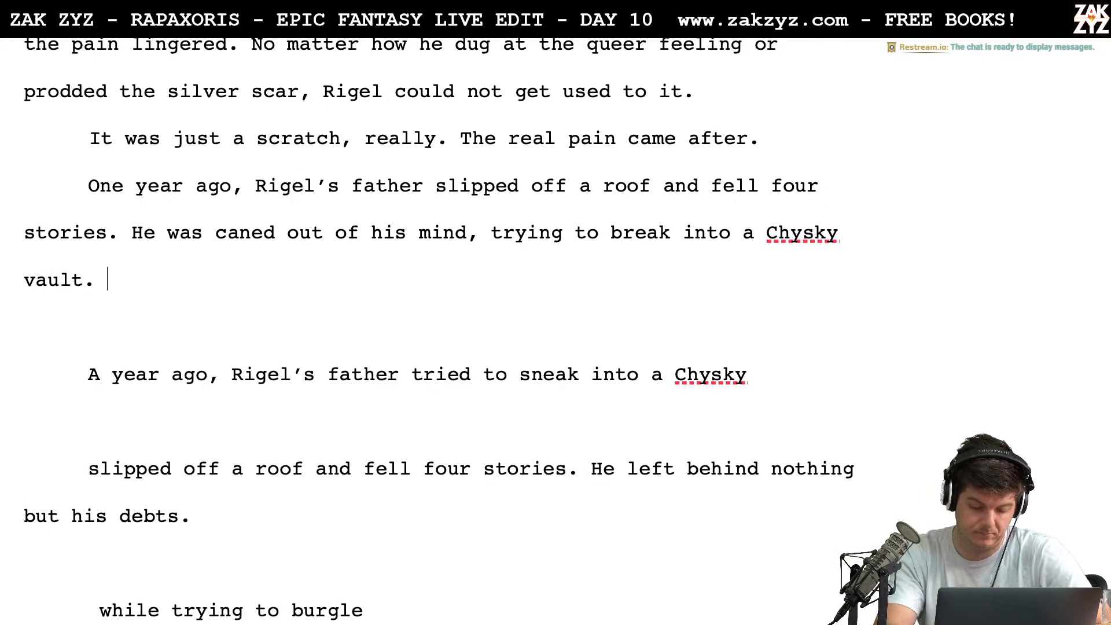
text(He)
Try continuing after "Chysky vault." with "He left behind nothing but debts"
key(BackSpace)
text(f)
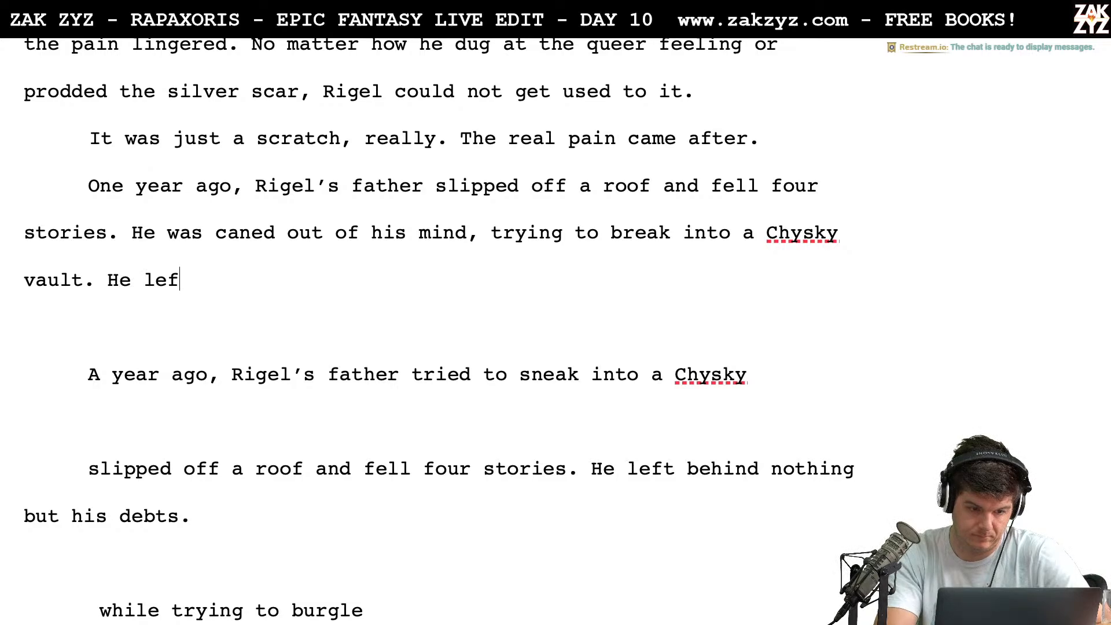
text(t behind nothi)
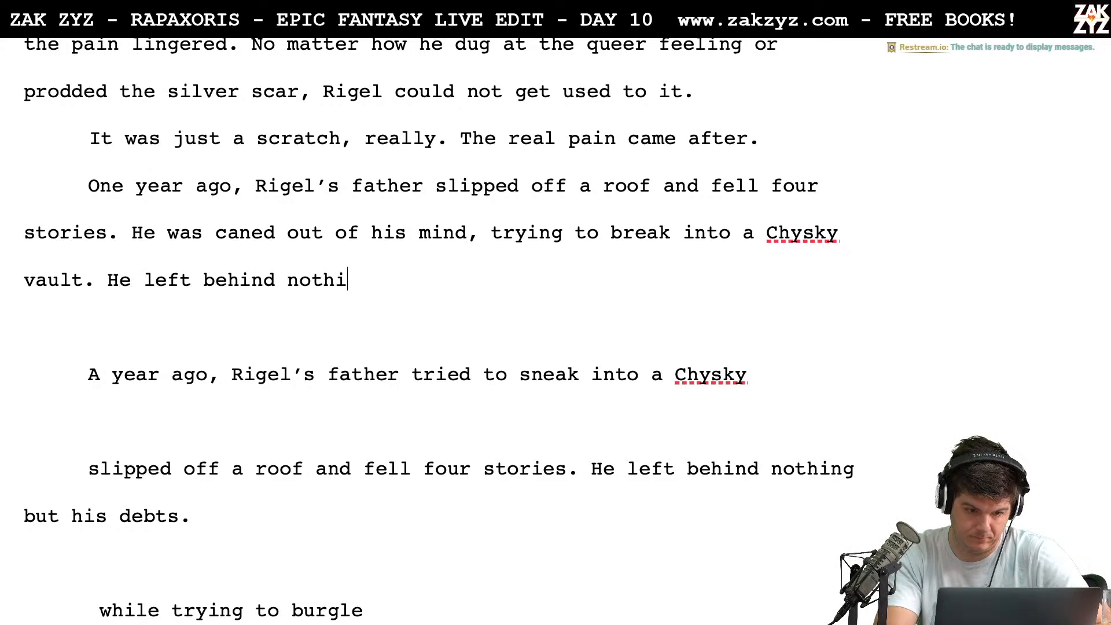
text(ng but detb)
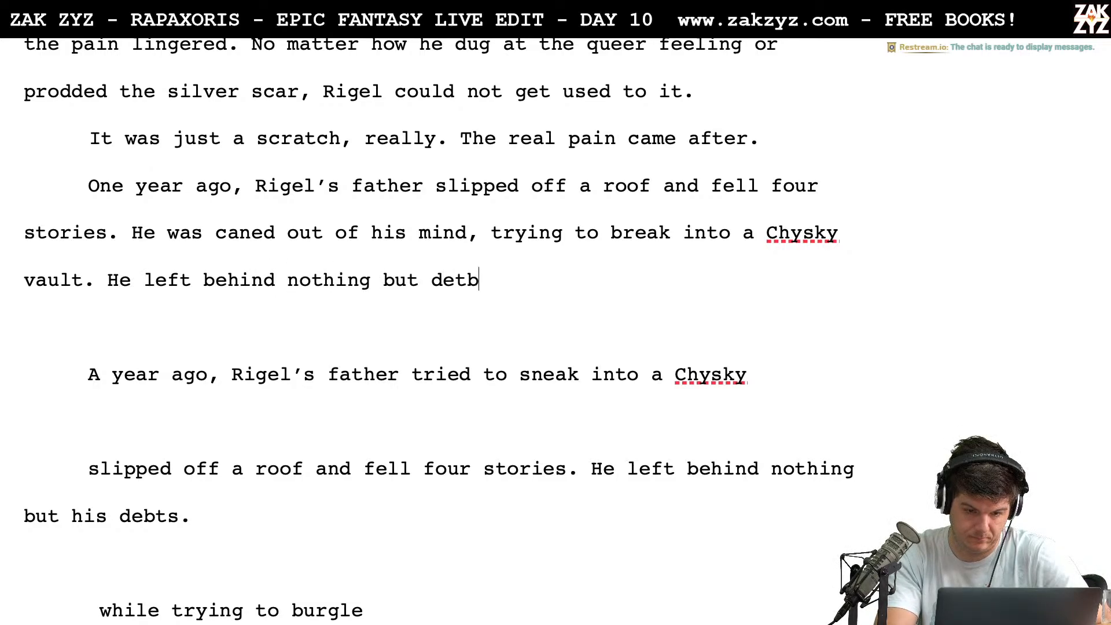
key(BackSpace)
key(BackSpace)
text(bt.s)
key(BackSpace)
key(BackSpace)
key(BackSpace)
key(BackSpace)
key(BackSpace)
key(BackSpace)
key(BackSpace)
key(BackSpace)
key(BackSpace)
key(BackSpace)
key(BackSpace)
key(BackSpace)
key(BackSpace)
key(BackSpace)
key(BackSpace)
key(BackSpace)
key(BackSpace)
key(BackSpace)
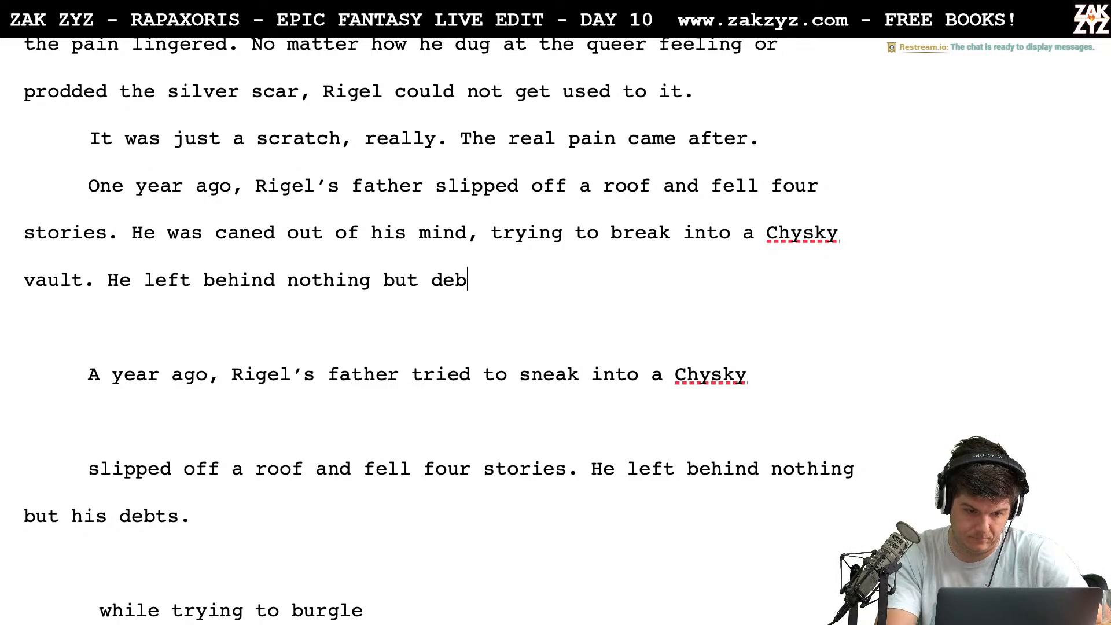
key(BackSpace)
key(BackSpace)
key(BackSpace)
key(BackSpace)
key(BackSpace)
key(BackSpace)
key(BackSpace)
key(BackSpace)
key(BackSpace)
key(BackSpace)
key(BackSpace)
key(BackSpace)
key(BackSpace)
key(BackSpace)
key(BackSpace)
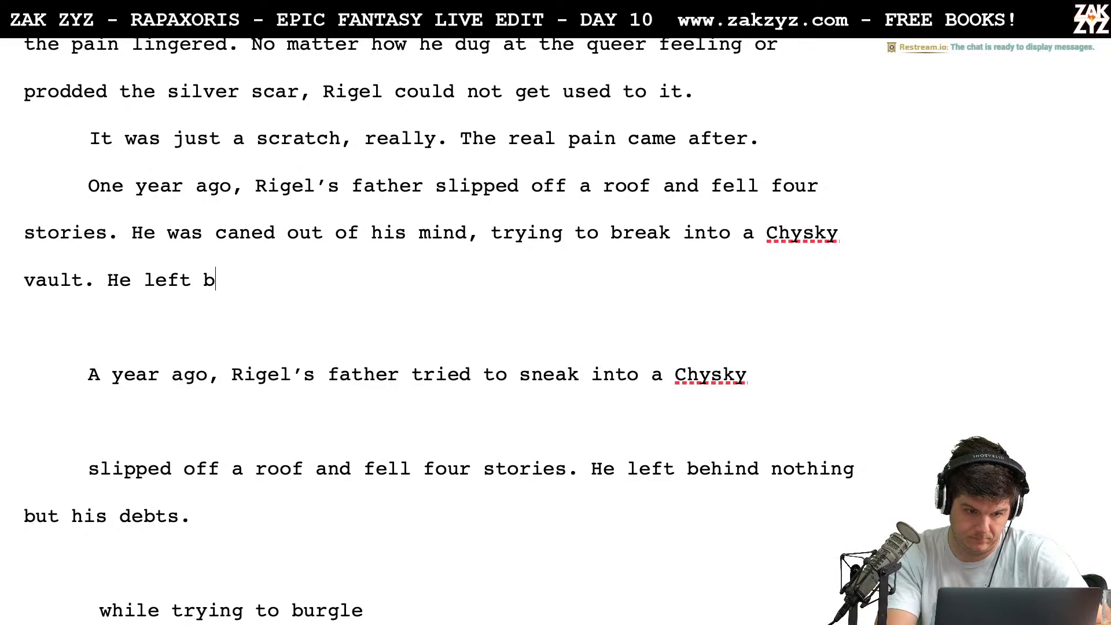
Try starting the sentence after "Chysky vault." with "There was" and with "Rig"
text(There was)
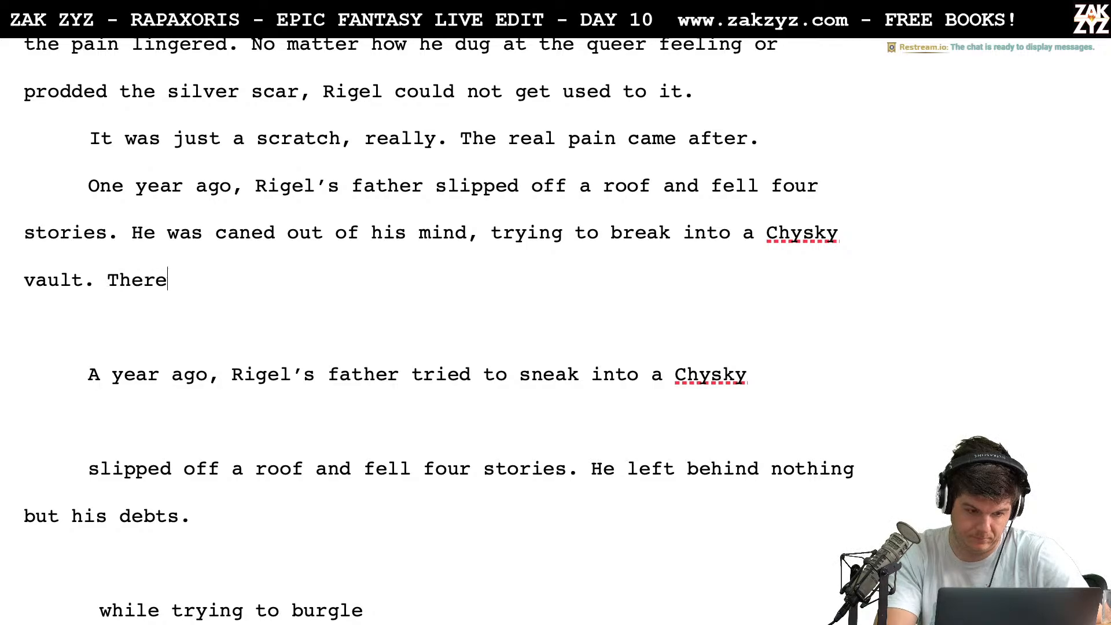
key(BackSpace)
key(BackSpace)
key(BackSpace)
key(BackSpace)
key(BackSpace)
key(BackSpace)
key(BackSpace)
key(BackSpace)
key(BackSpace)
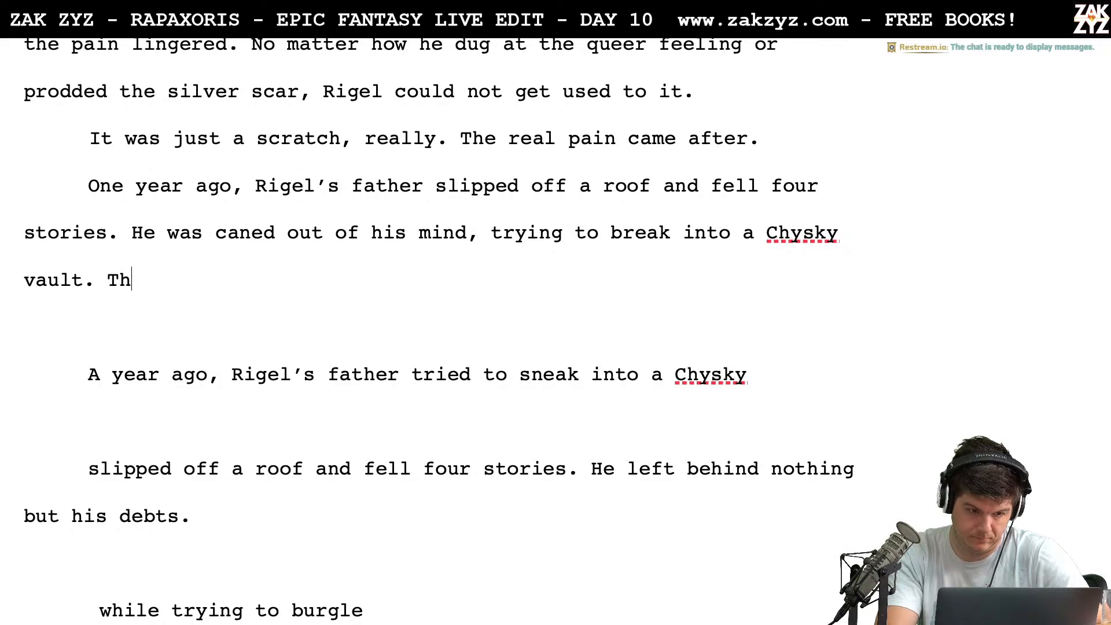
text(Rig)
Try continuing after "Chysky vault." with "He left behind a rich inheritance of debts to more"
key(BackSpace)
key(BackSpace)
key(BackSpace)
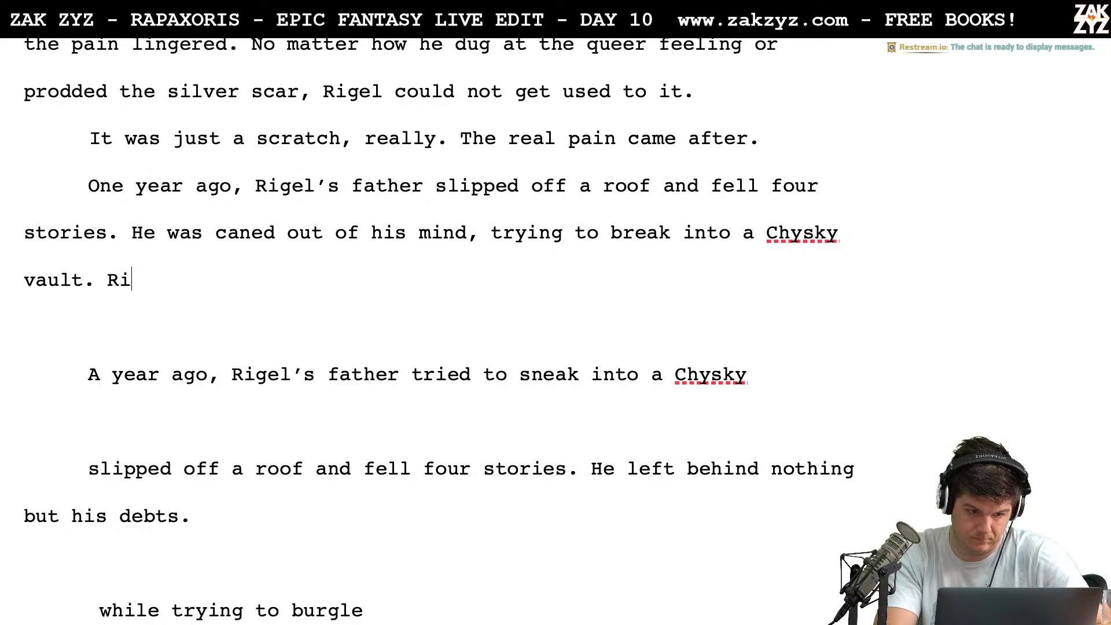
text(HE)
key(BackSpace)
key(BackSpace)
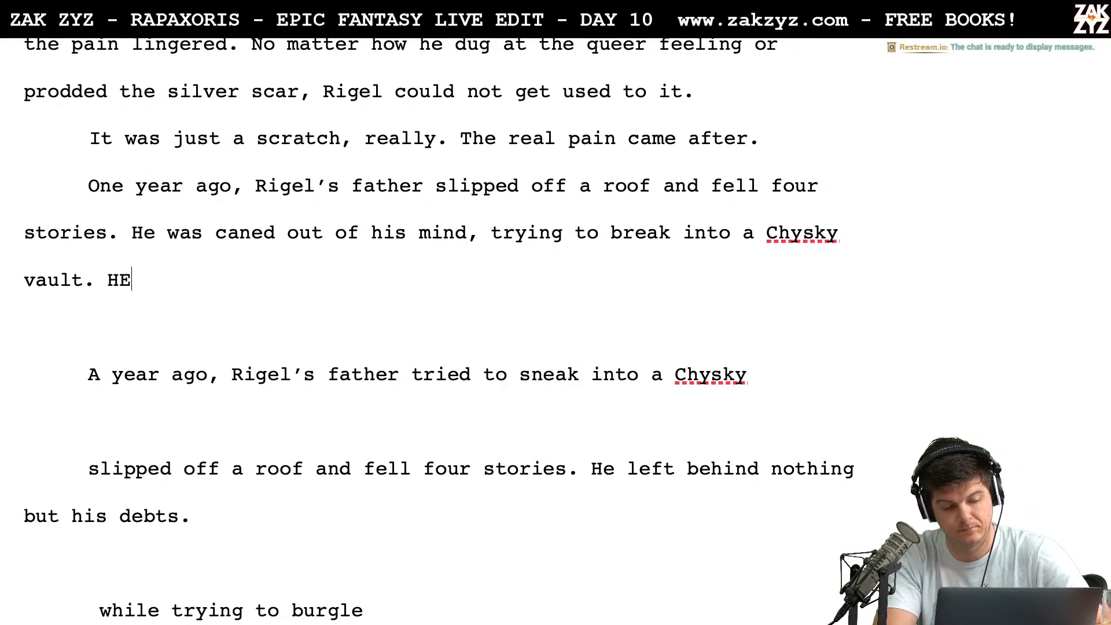
text(e left beh)
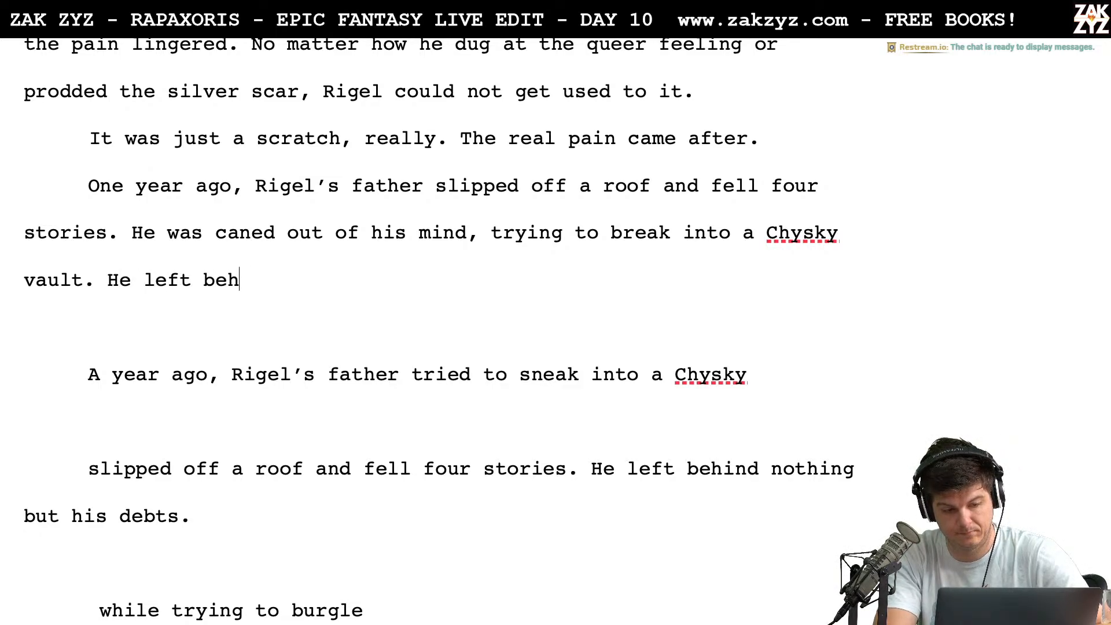
text(ind a rich)
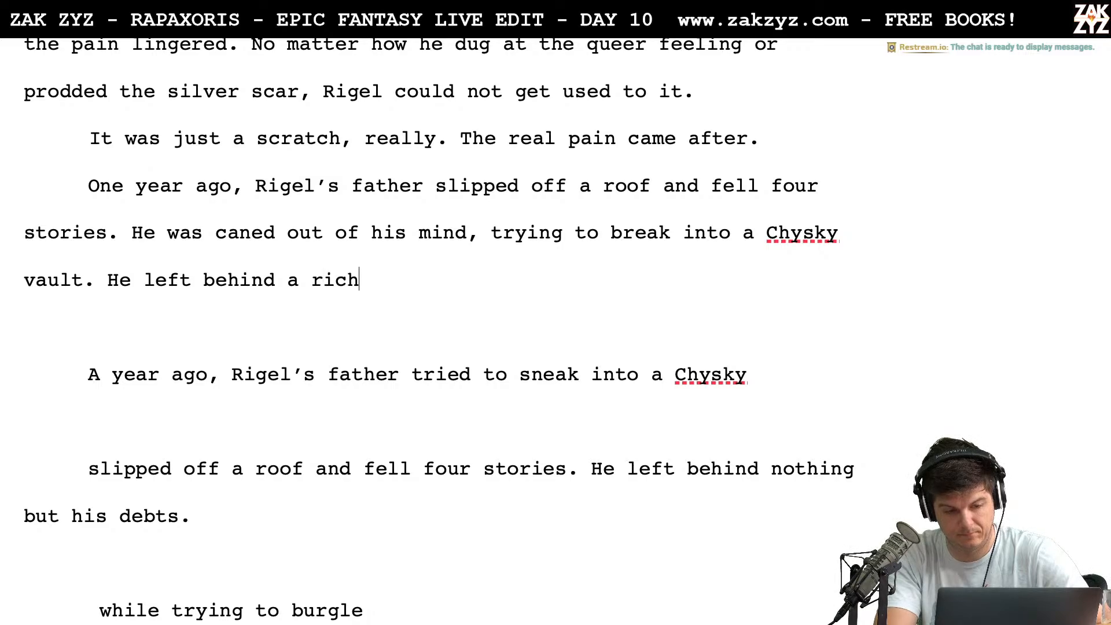
text( inheritance )
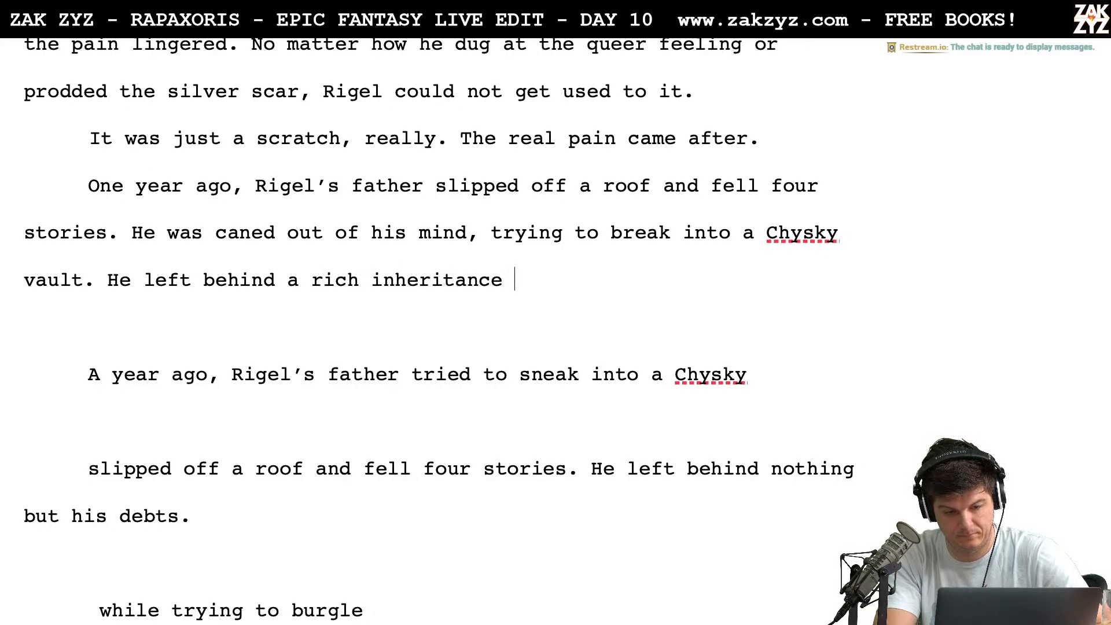
text(of debts to d ao)
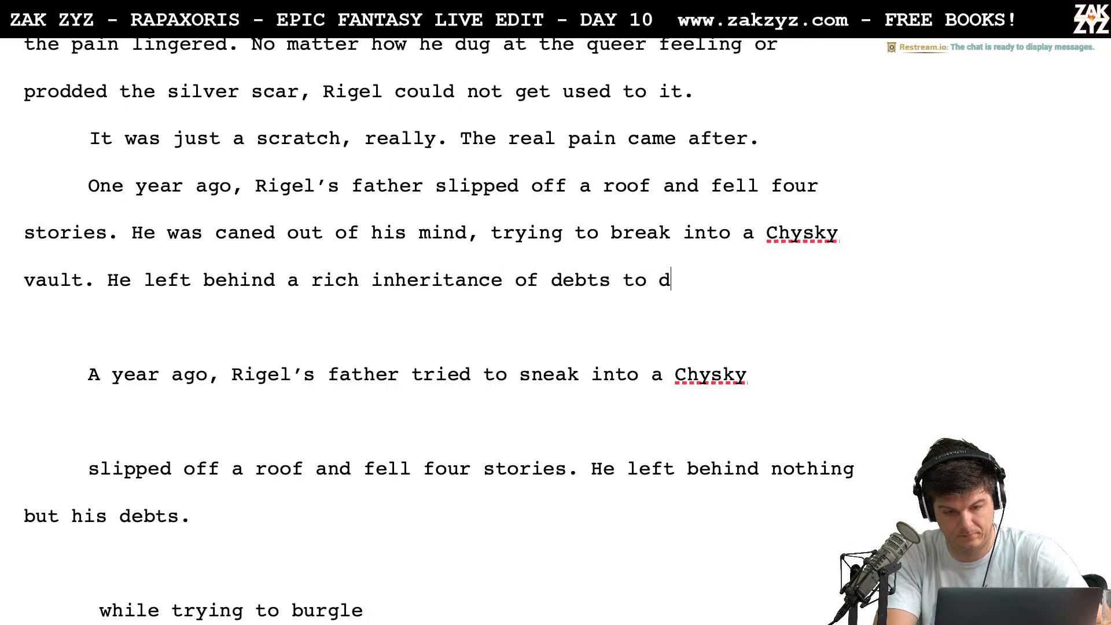
key(BackSpace)
key(BackSpace)
key(BackSpace)
Delete the unfinished inheritance sentence after "Chysky vault."
key(BackSpace)
text(more)
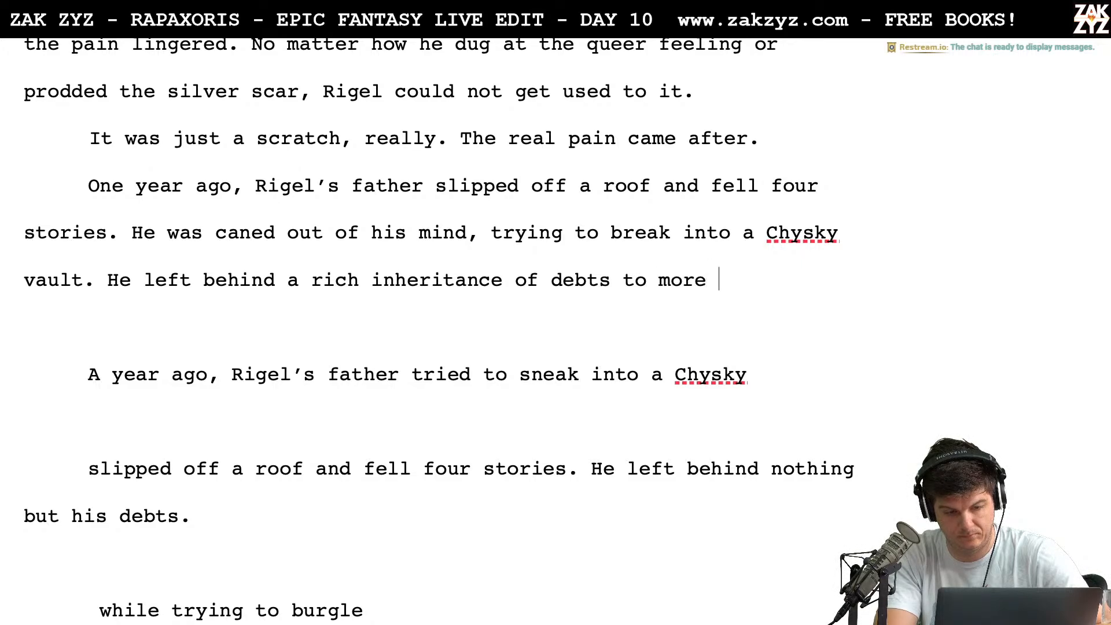
key(BackSpace)
key(BackSpace)
key(BackSpace)
key(BackSpace)
key(BackSpace)
key(BackSpace)
key(BackSpace)
key(BackSpace)
key(BackSpace)
key(BackSpace)
key(BackSpace)
key(BackSpace)
key(BackSpace)
key(BackSpace)
key(BackSpace)
key(BackSpace)
key(BackSpace)
key(BackSpace)
key(BackSpace)
key(BackSpace)
key(BackSpace)
key(BackSpace)
key(BackSpace)
key(BackSpace)
key(BackSpace)
key(BackSpace)
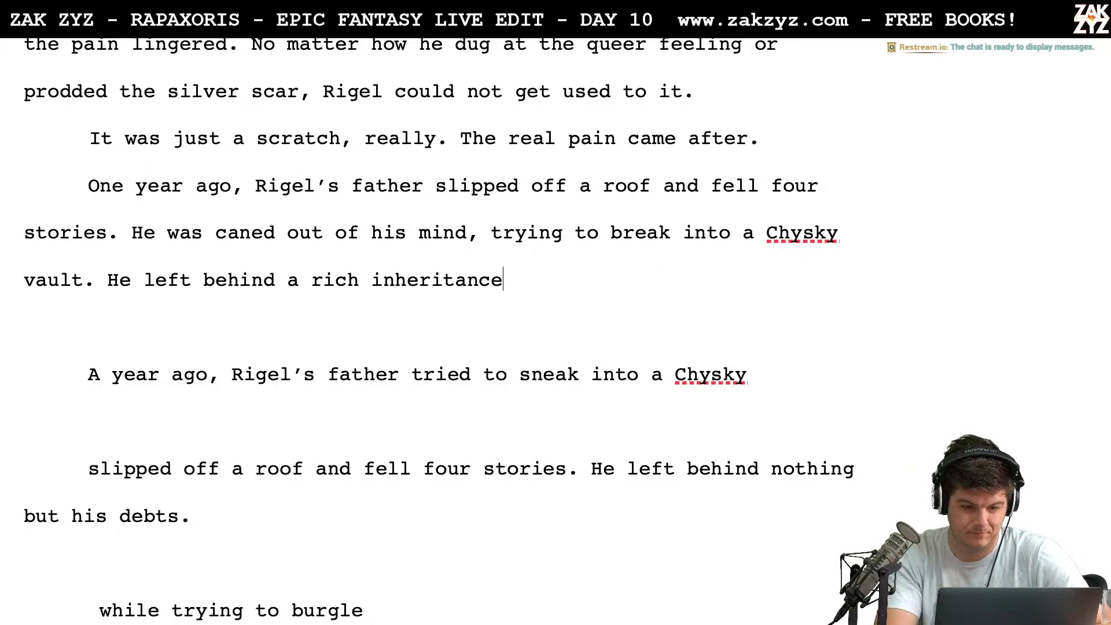
key(BackSpace)
key(BackSpace)
key(BackSpace)
key(BackSpace)
key(BackSpace)
key(BackSpace)
key(BackSpace)
key(BackSpace)
key(BackSpace)
key(BackSpace)
key(BackSpace)
key(BackSpace)
key(BackSpace)
key(BackSpace)
key(BackSpace)
key(BackSpace)
key(BackSpace)
key(BackSpace)
key(BackSpace)
key(BackSpace)
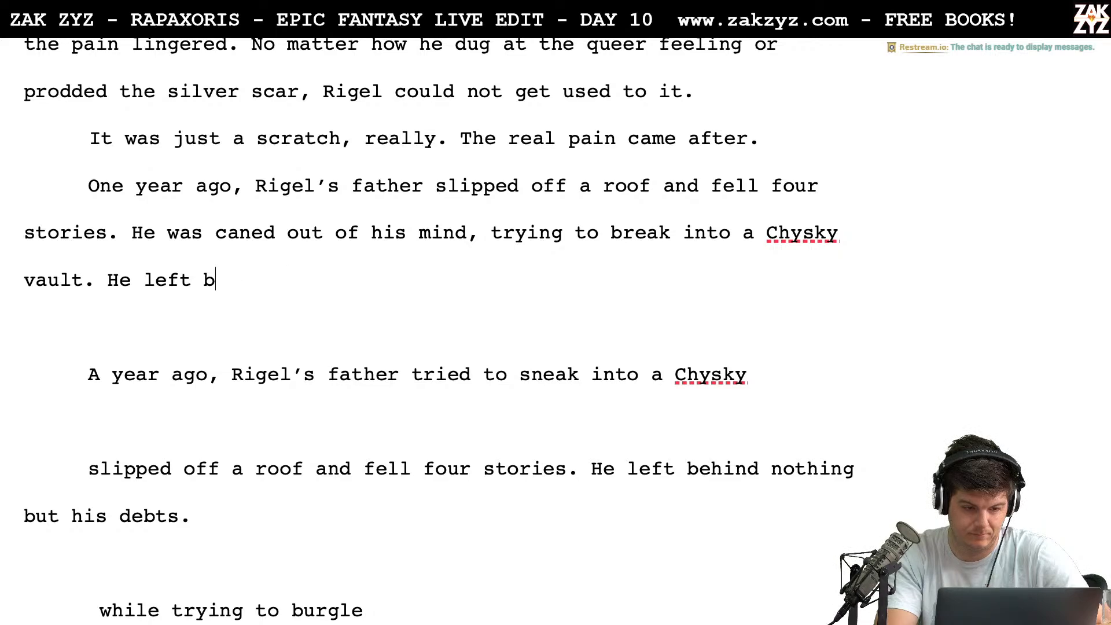
Move the "He was caned out of his mind" sentence into its own paragraph, leaving a blank paragraph after "four stories."
key(Up)
key(Up)
key(Up)
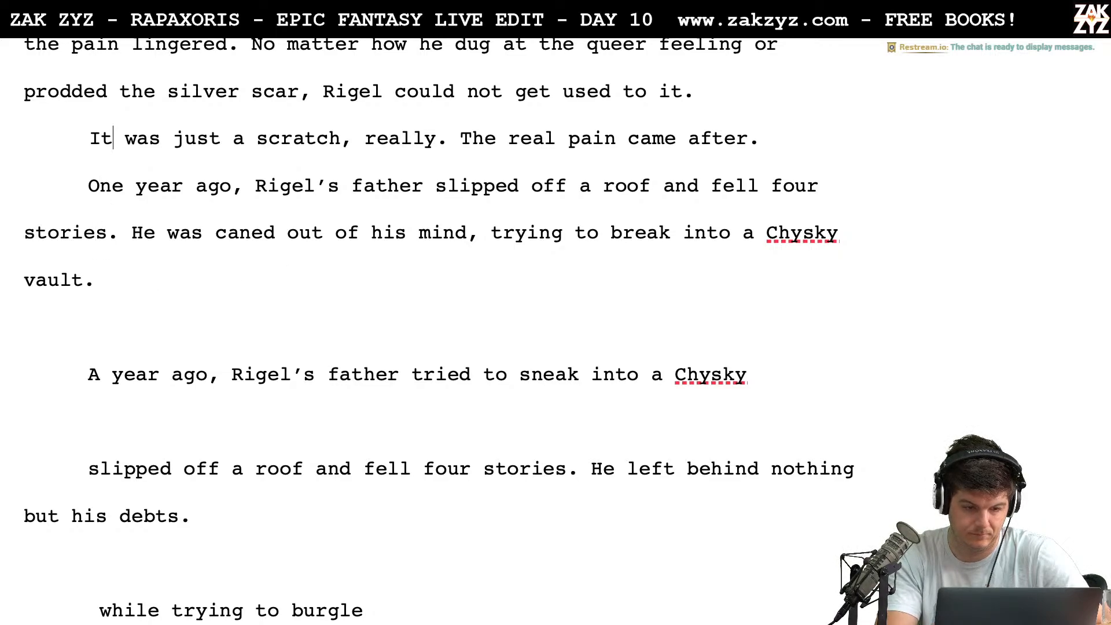
key(Right)
key(Down)
key(Left)
key(Left)
key(Left)
key(Right)
key(Right)
key(Return)
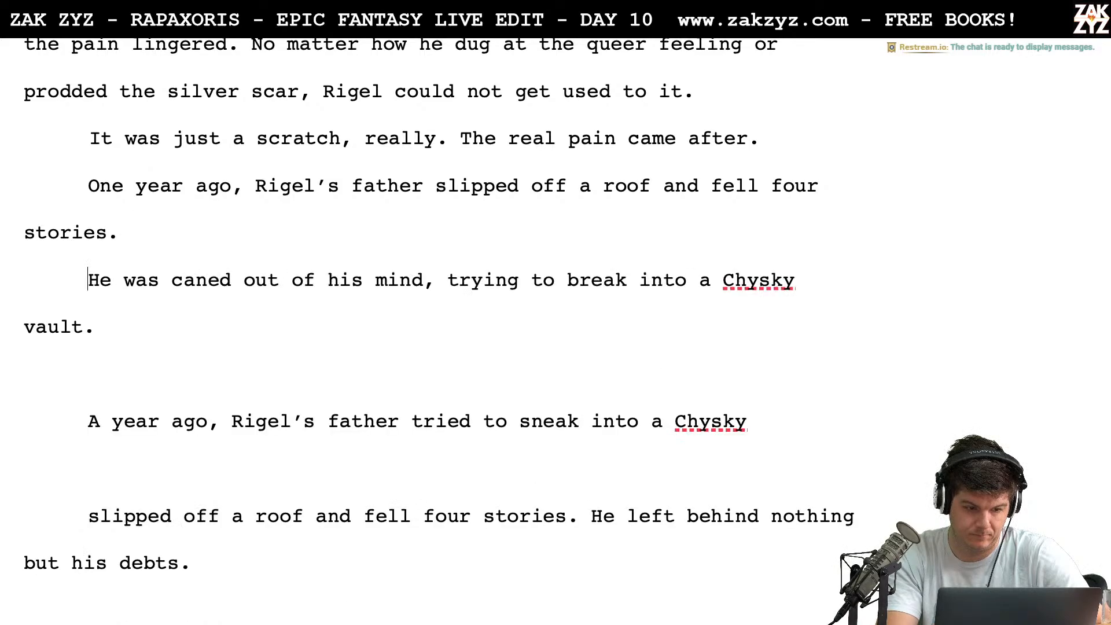
key(Return)
key(Left)
key(Left)
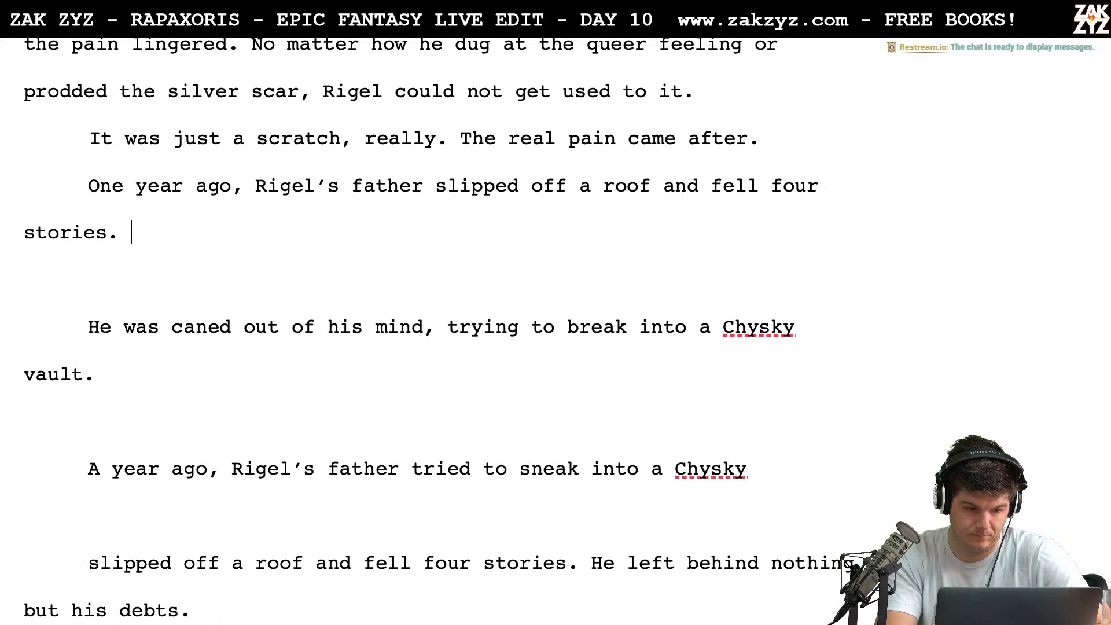
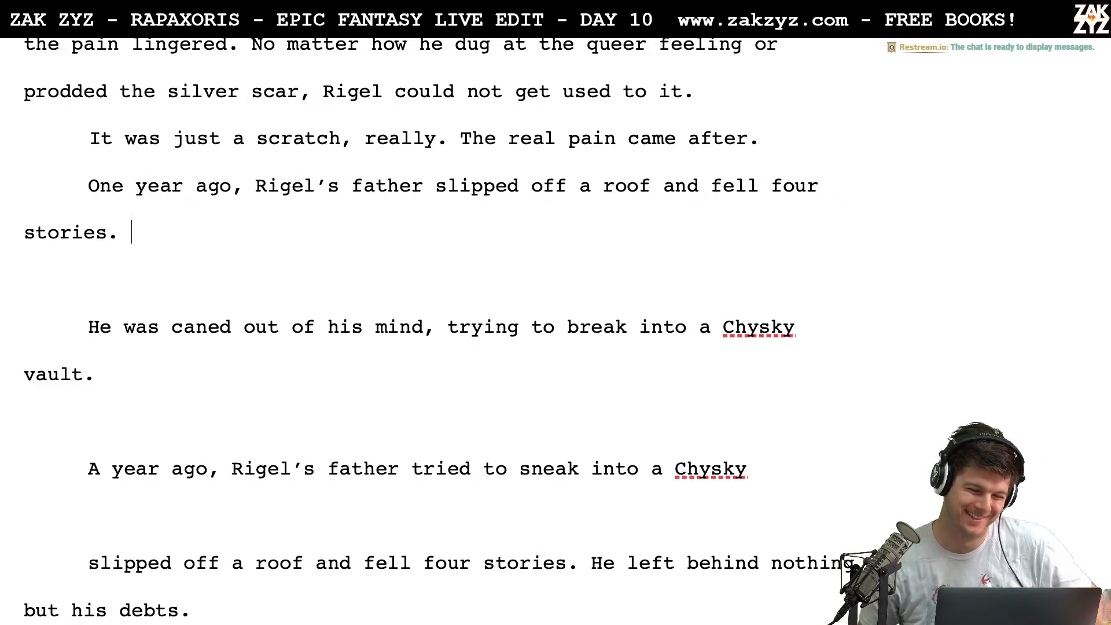
Split "Rigel's father slipped off a roof" from "One year ago," with a blank paragraph between, and continue the opening phrase with "there"
scroll(595, 369, down, 1)
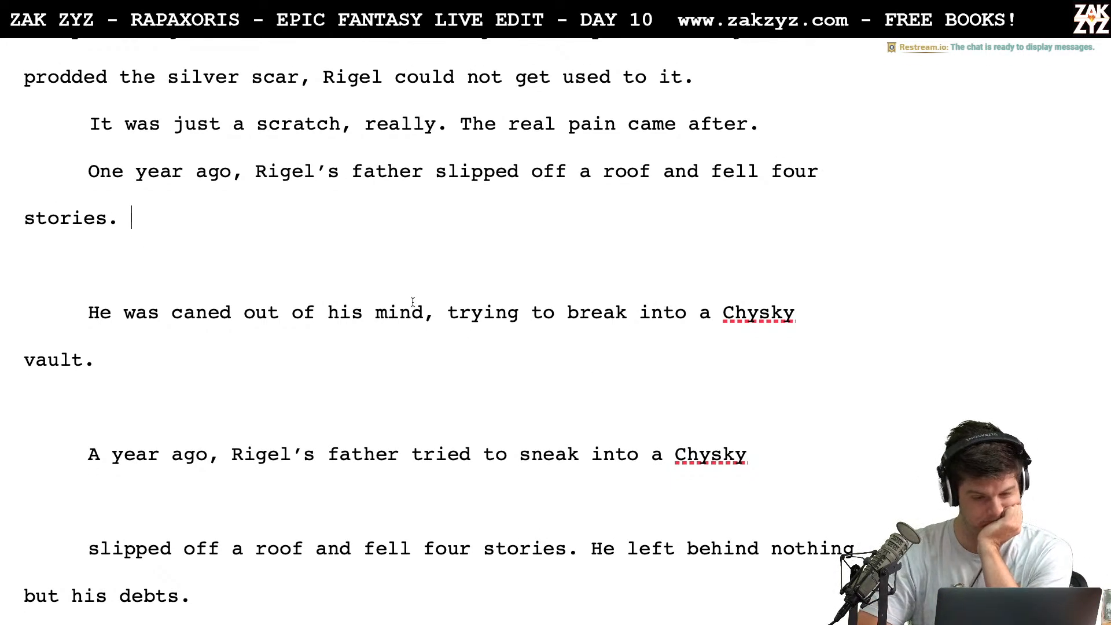
click(249, 179)
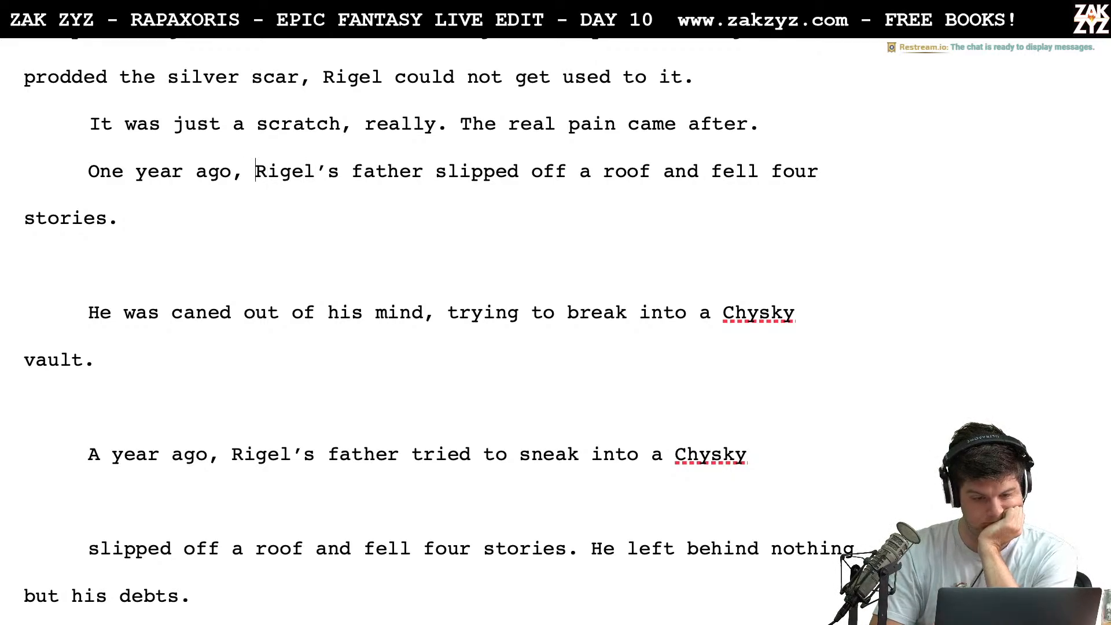
key(Return)
key(Return)
key(Up)
text(theer)
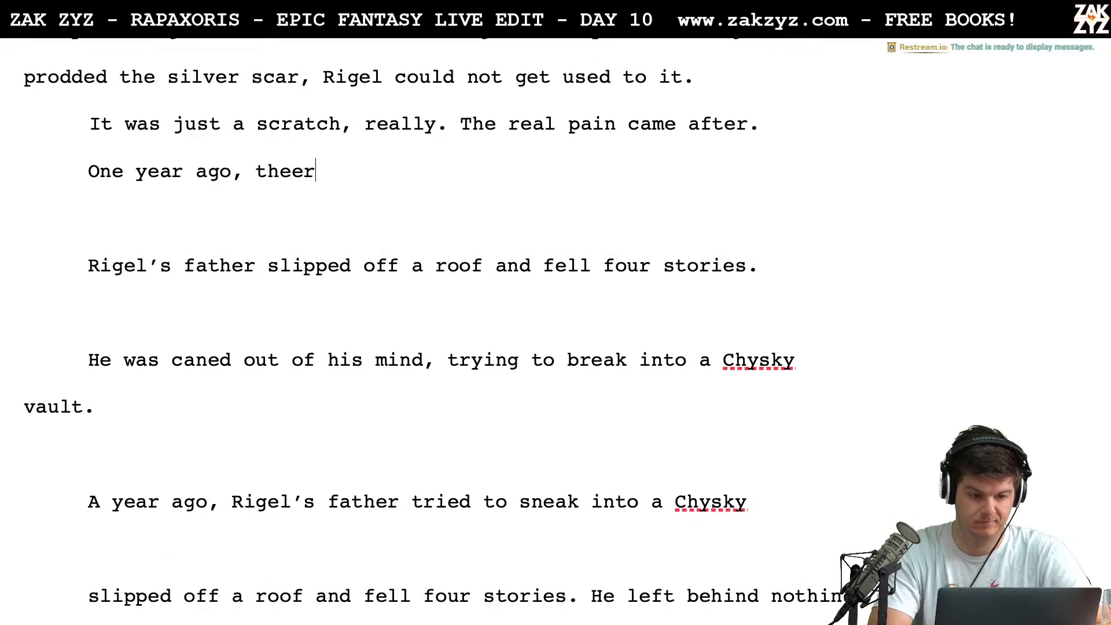
key(BackSpace)
key(BackSpace)
text(re)
key(BackSpace)
text(e)
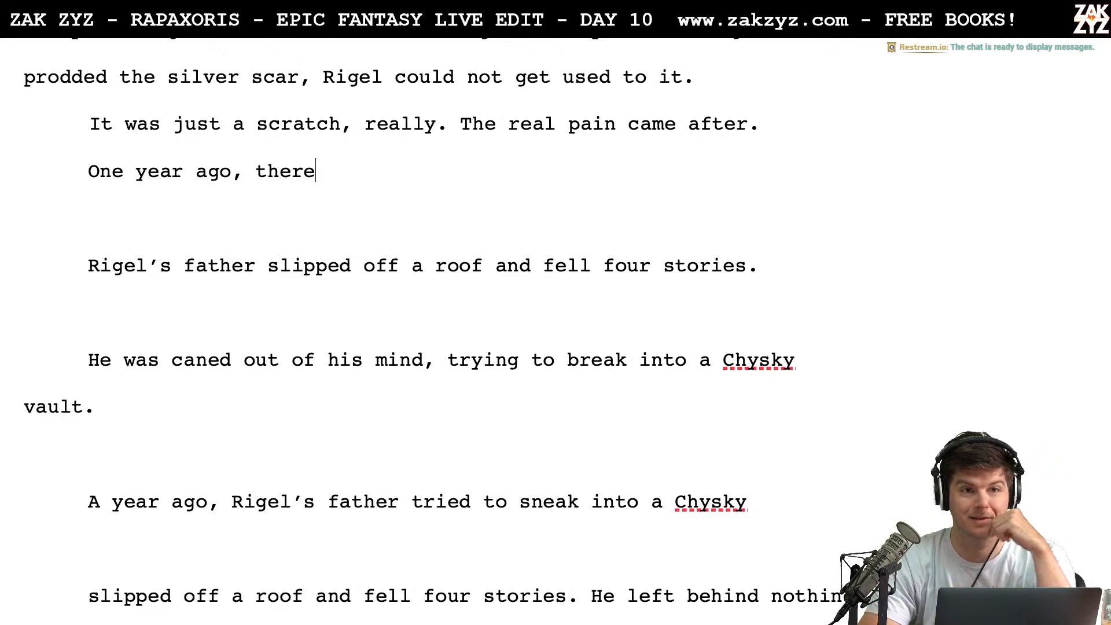
Add a paragraph above "One year ago, there" reading "One year ago, there was another"
scroll(319, 150, up, 1)
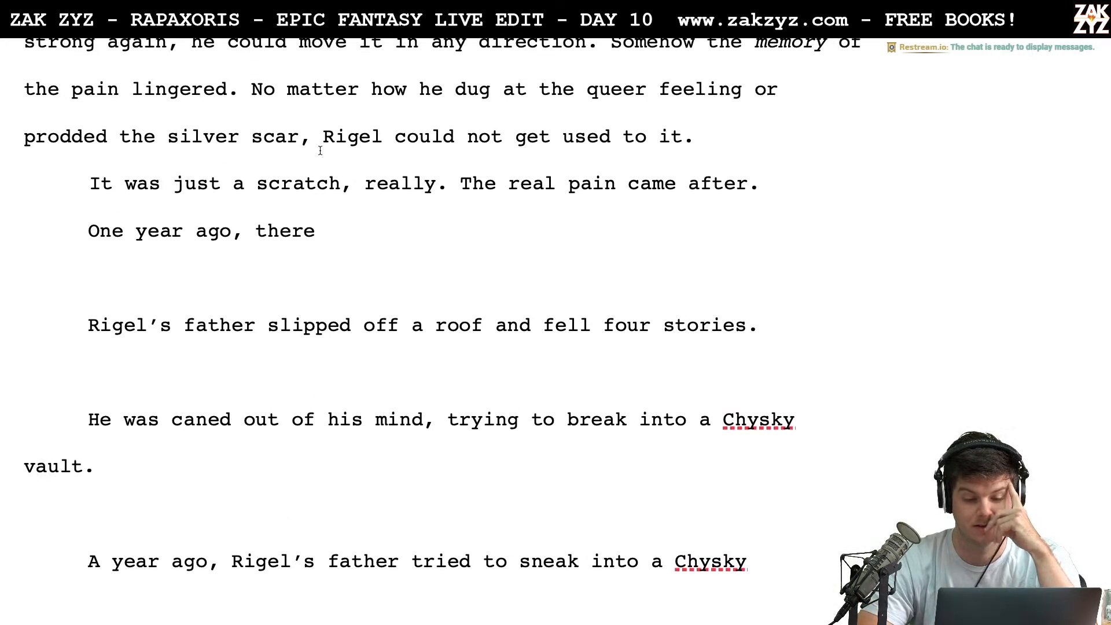
key(Left)
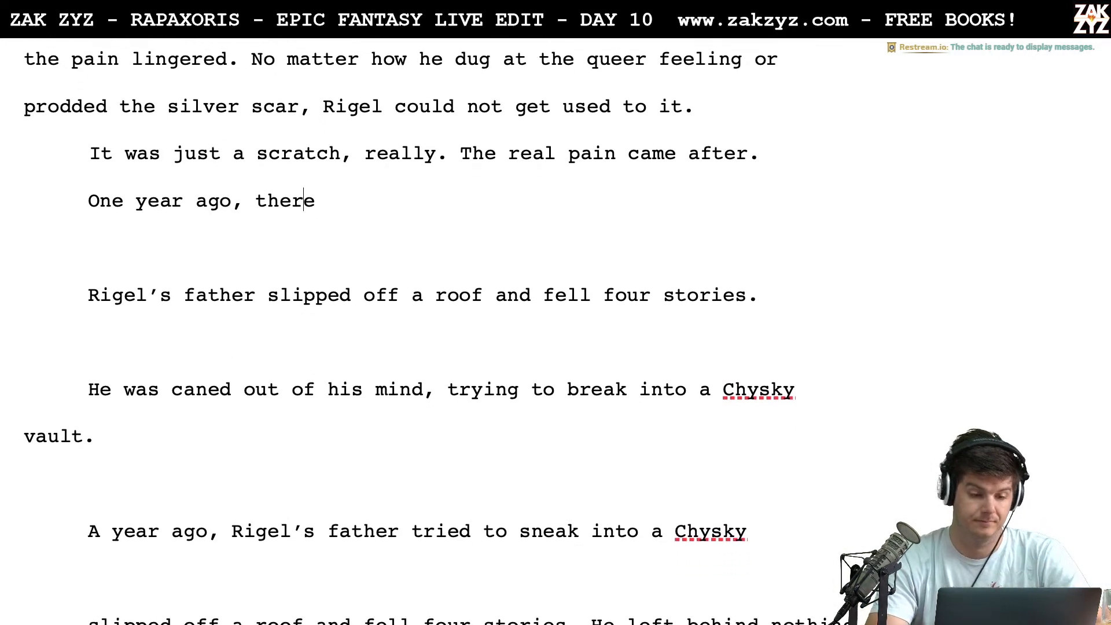
key(Left)
key(Left)
key(Left)
key(Left)
key(Left)
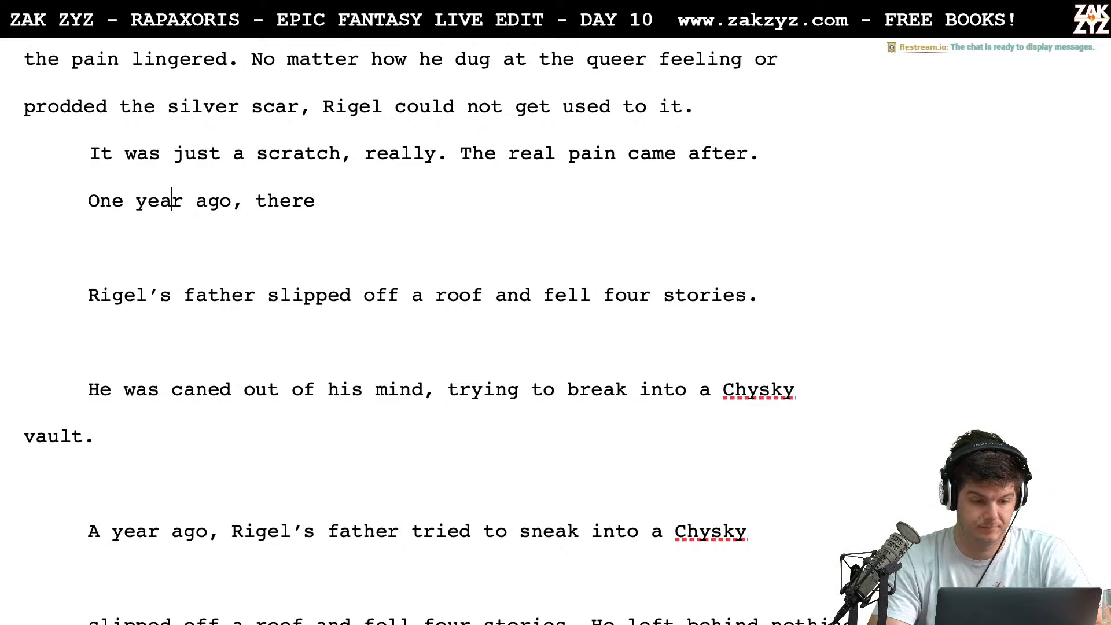
key(Left)
key(Return)
text(O)
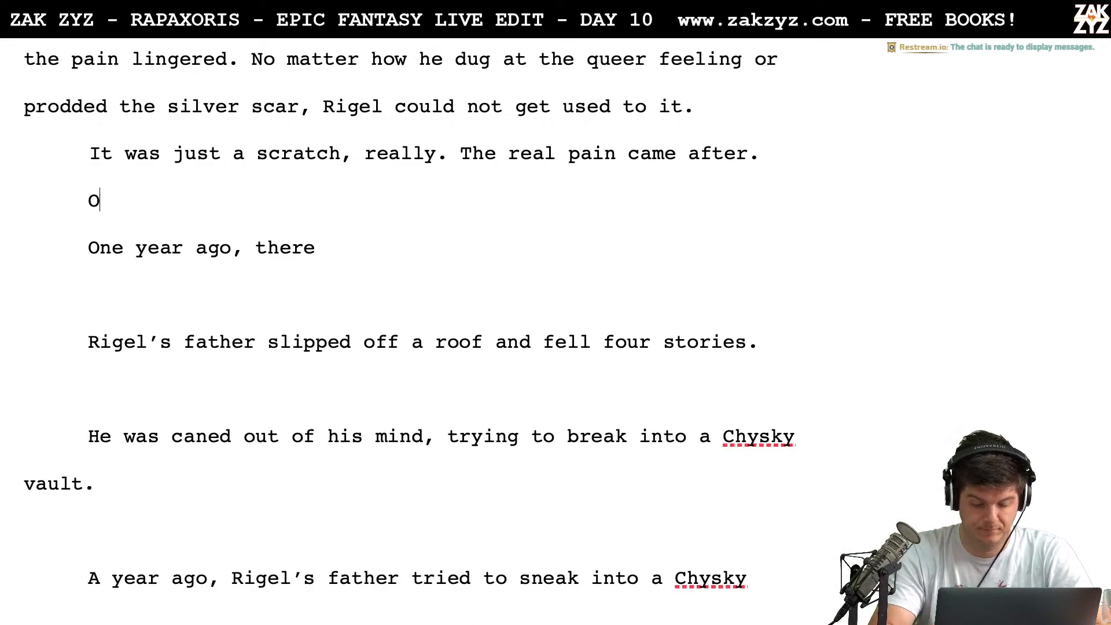
text(ne year ago, there was another)
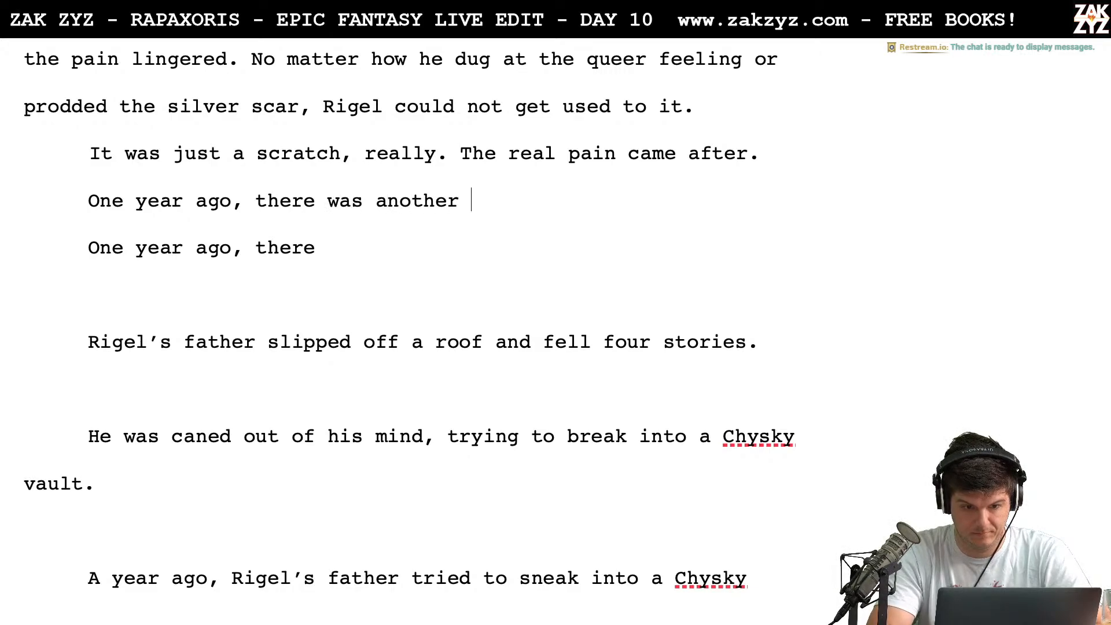
Replace the unfinished "there was another" paragraph with the sentence "It was one year ago."
key(BackSpace)
key(BackSpace)
key(BackSpace)
key(BackSpace)
key(BackSpace)
key(BackSpace)
key(BackSpace)
key(BackSpace)
key(BackSpace)
key(BackSpace)
key(BackSpace)
key(BackSpace)
key(BackSpace)
key(BackSpace)
key(BackSpace)
key(BackSpace)
key(BackSpace)
key(BackSpace)
key(BackSpace)
key(BackSpace)
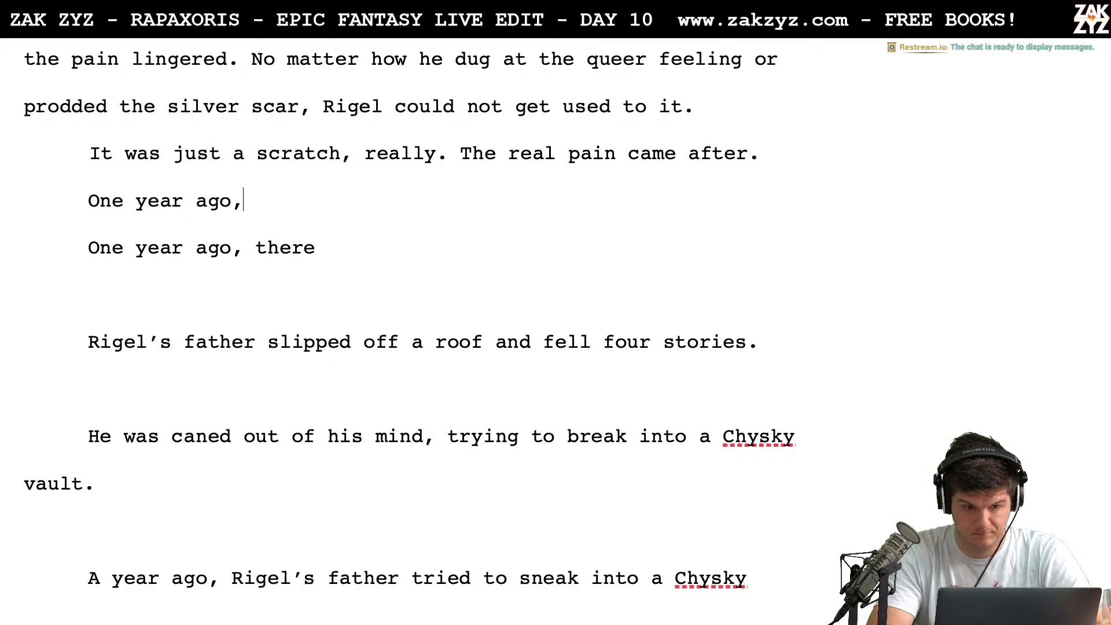
key(BackSpace)
key(BackSpace)
key(BackSpace)
key(BackSpace)
key(BackSpace)
key(BackSpace)
key(BackSpace)
key(BackSpace)
text(It )
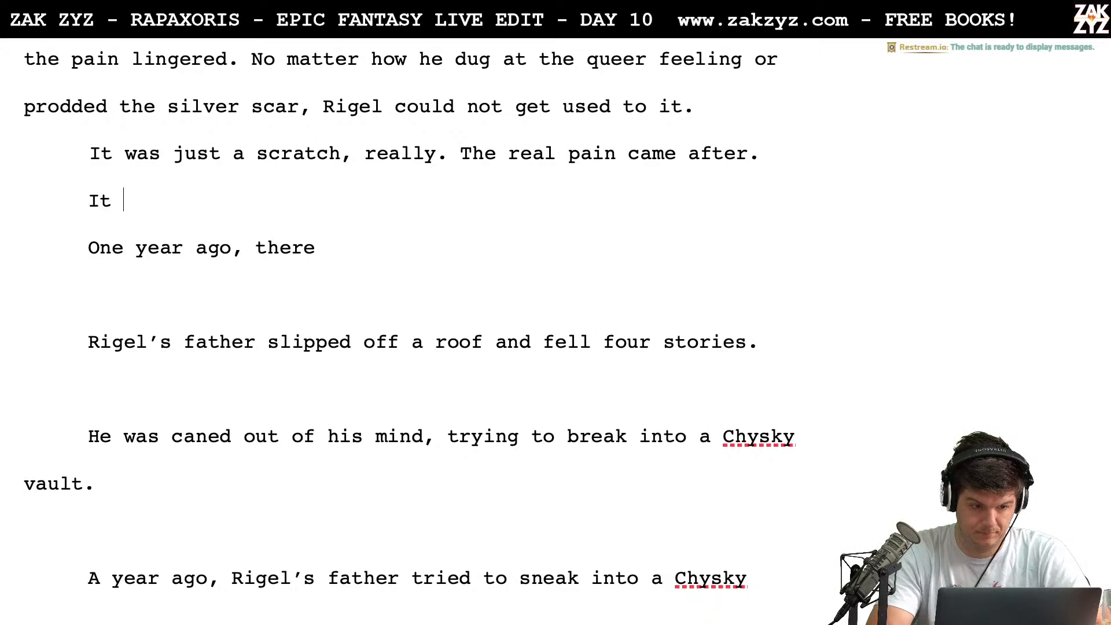
text(was one year )
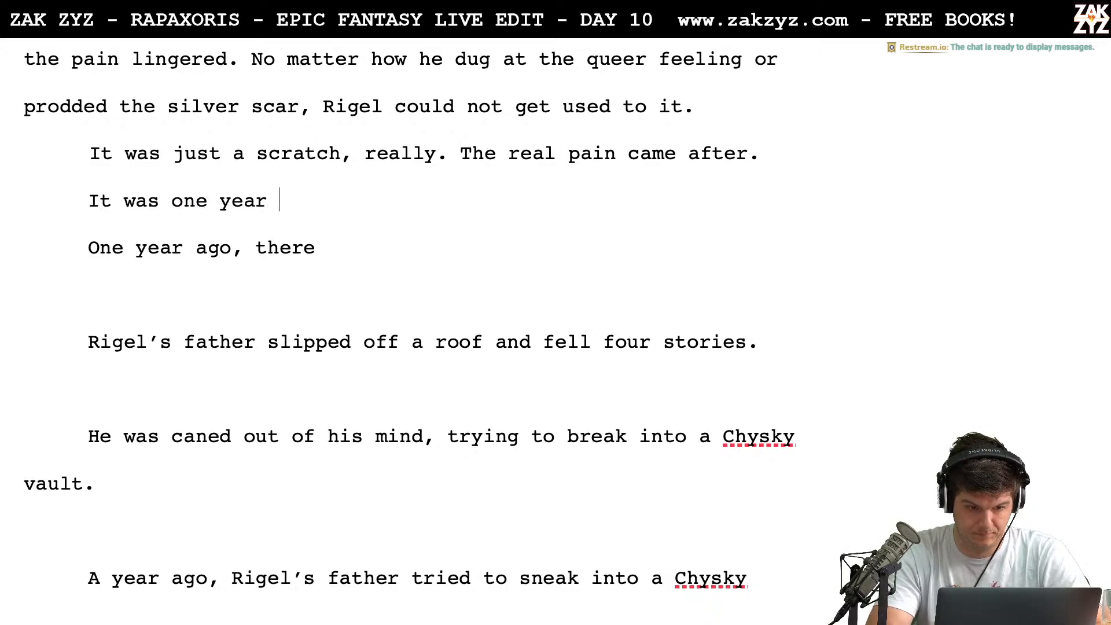
text(ago. )
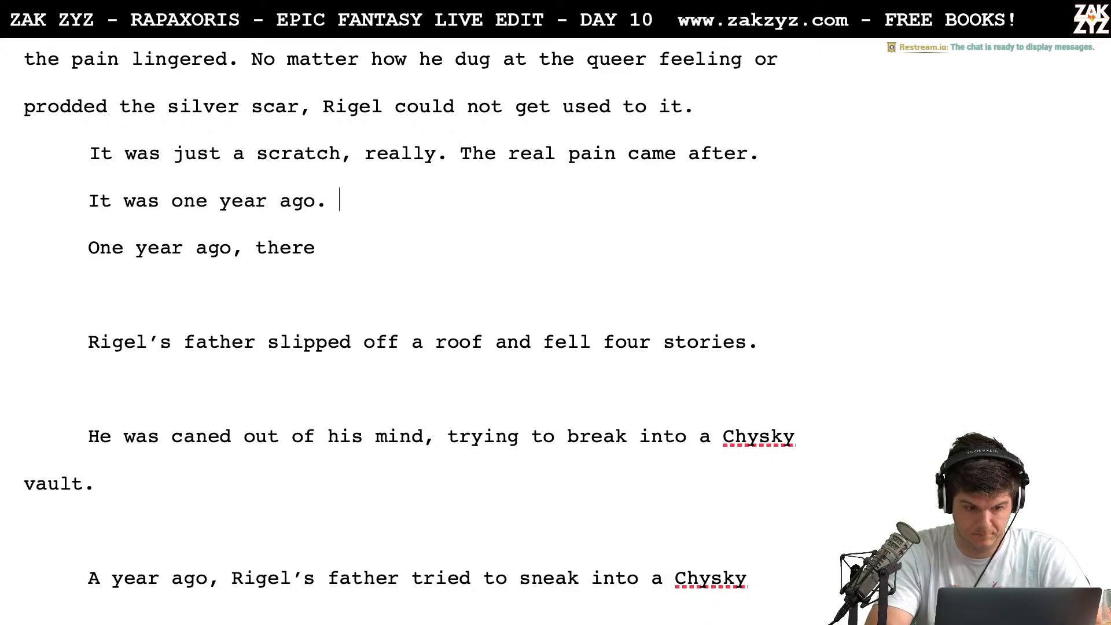
text(A storm)
Try starting the sentence after "It was one year ago." with "A storm"
key(BackSpace)
key(BackSpace)
key(BackSpace)
key(BackSpace)
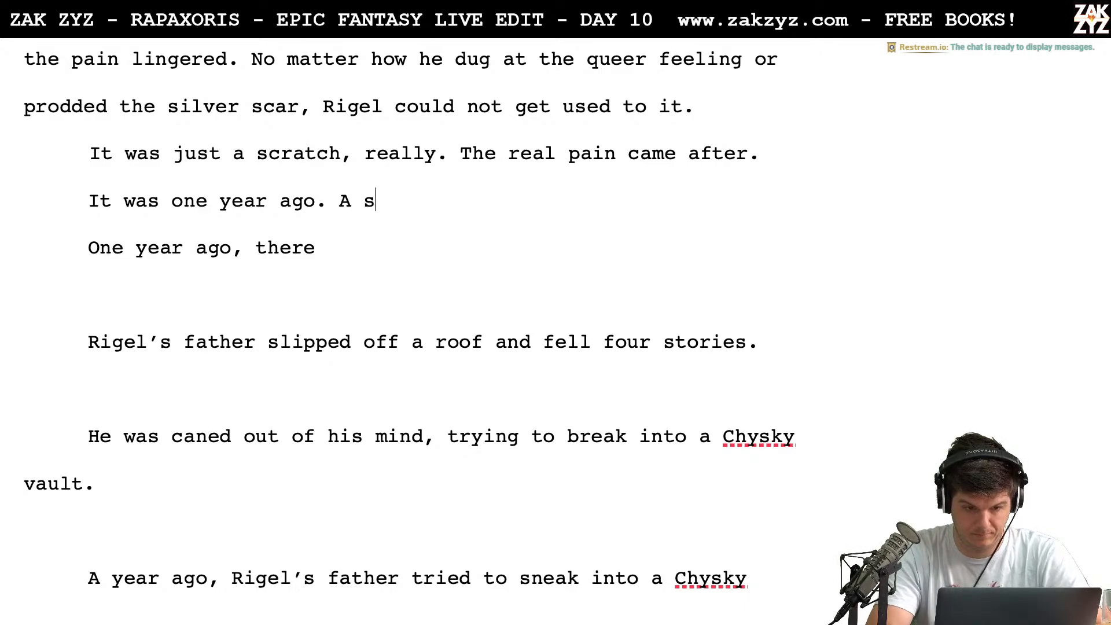
key(BackSpace)
key(BackSpace)
key(BackSpace)
Add the sentence "There was storm that night too." after "It was one year ago."
text(There was a s)
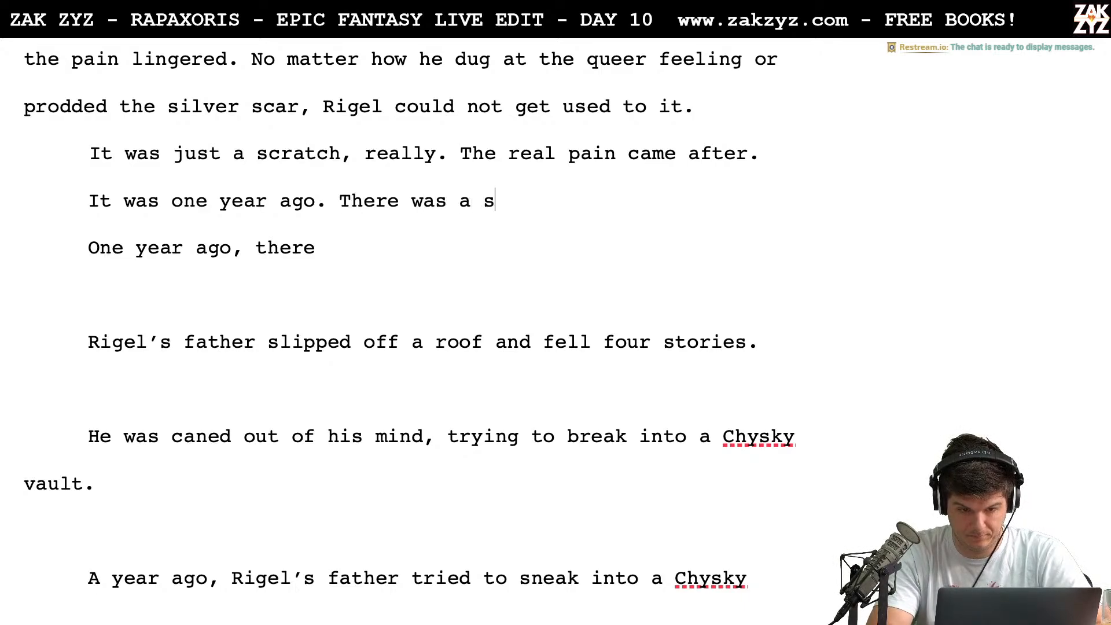
key(BackSpace)
key(BackSpace)
key(BackSpace)
text(storm t)
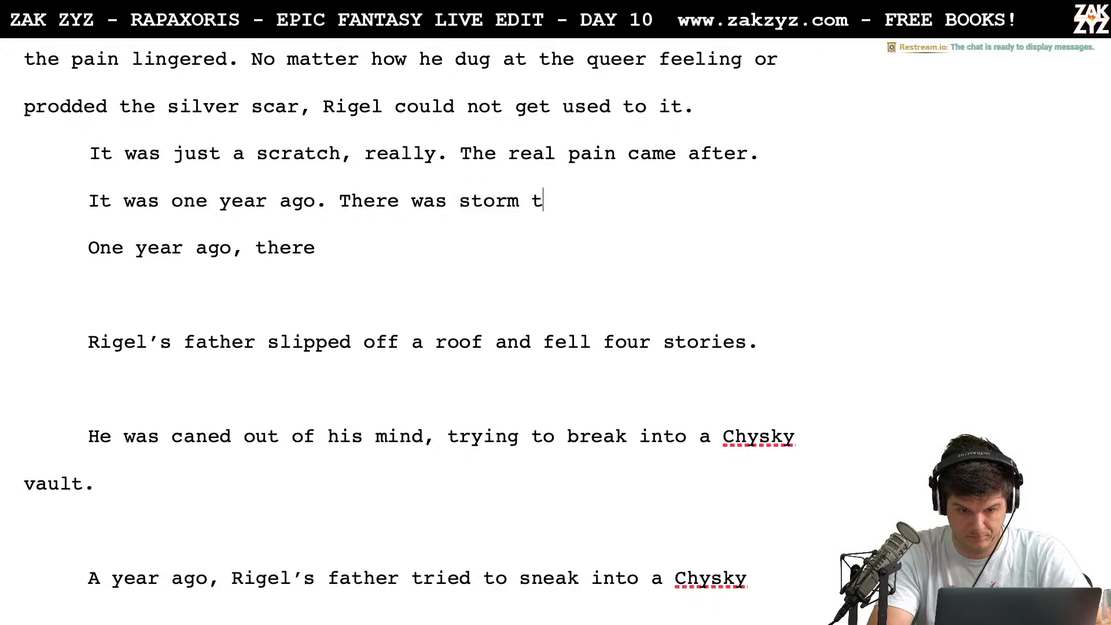
text(hat night too.)
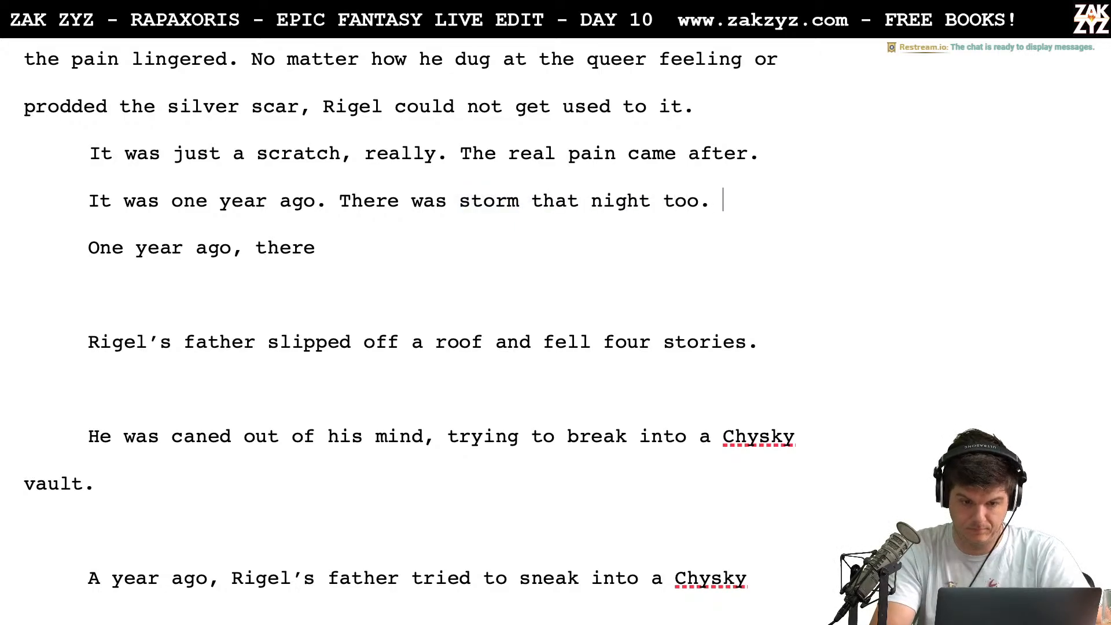
text( Rigel's father )
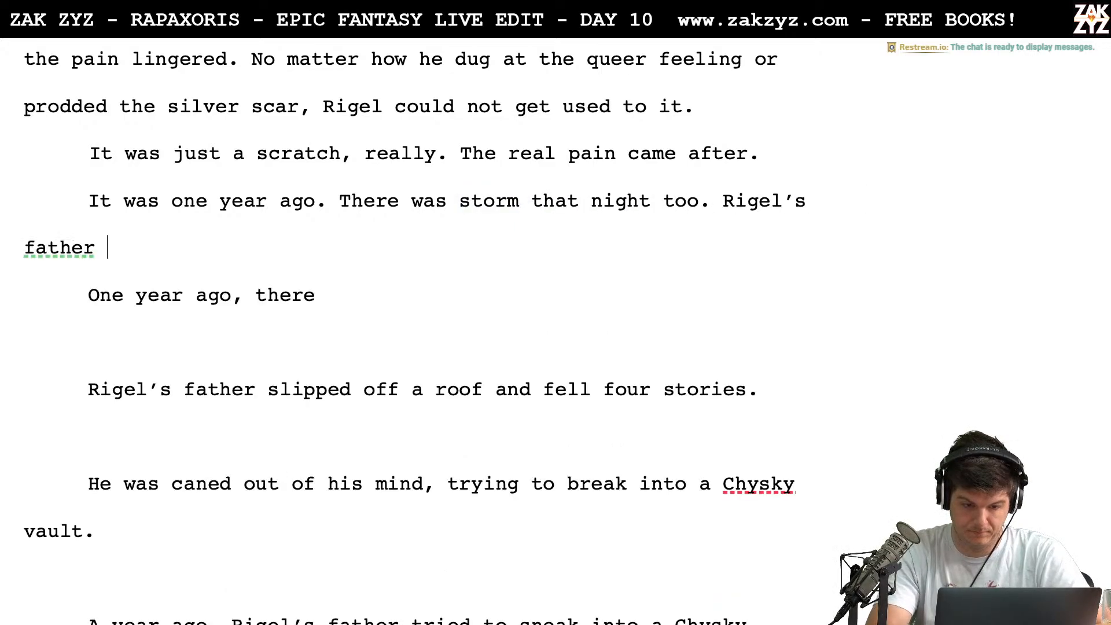
text(slipped off t)
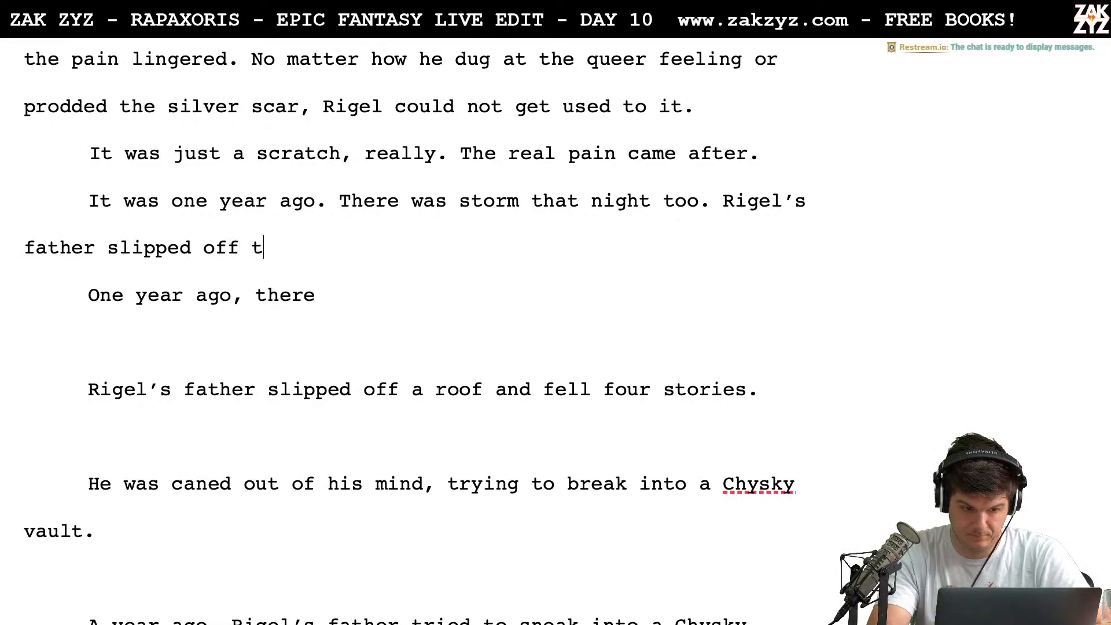
text(he roof)
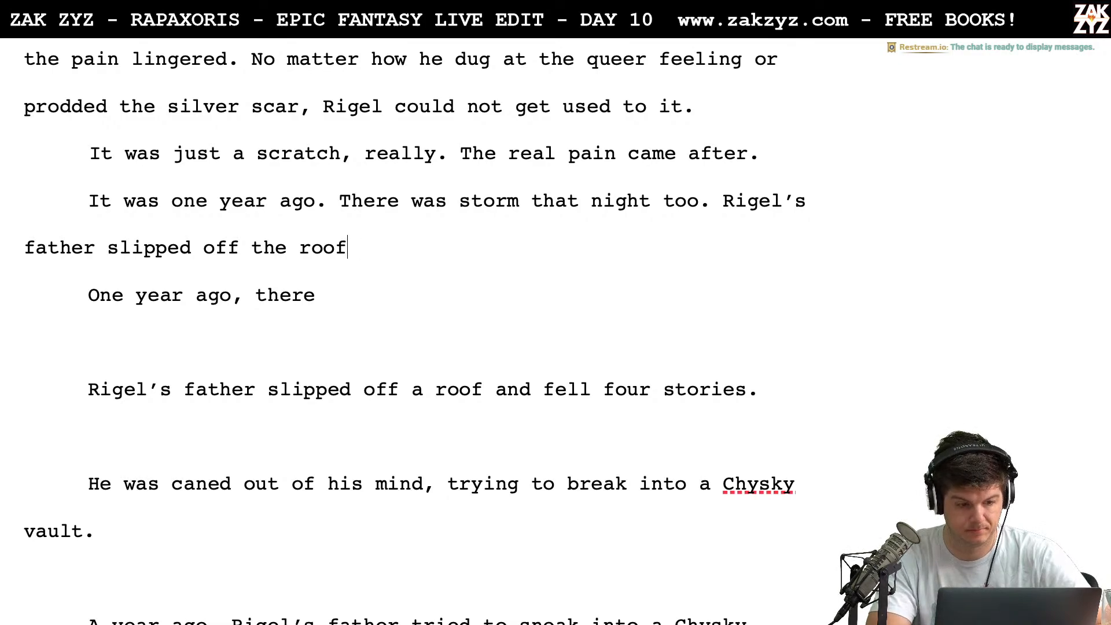
Continue after "that night too." with the unfinished sentence "Rigel's father slipped off"
key(BackSpace)
key(BackSpace)
key(BackSpace)
key(BackSpace)
key(BackSpace)
key(BackSpace)
key(BackSpace)
key(BackSpace)
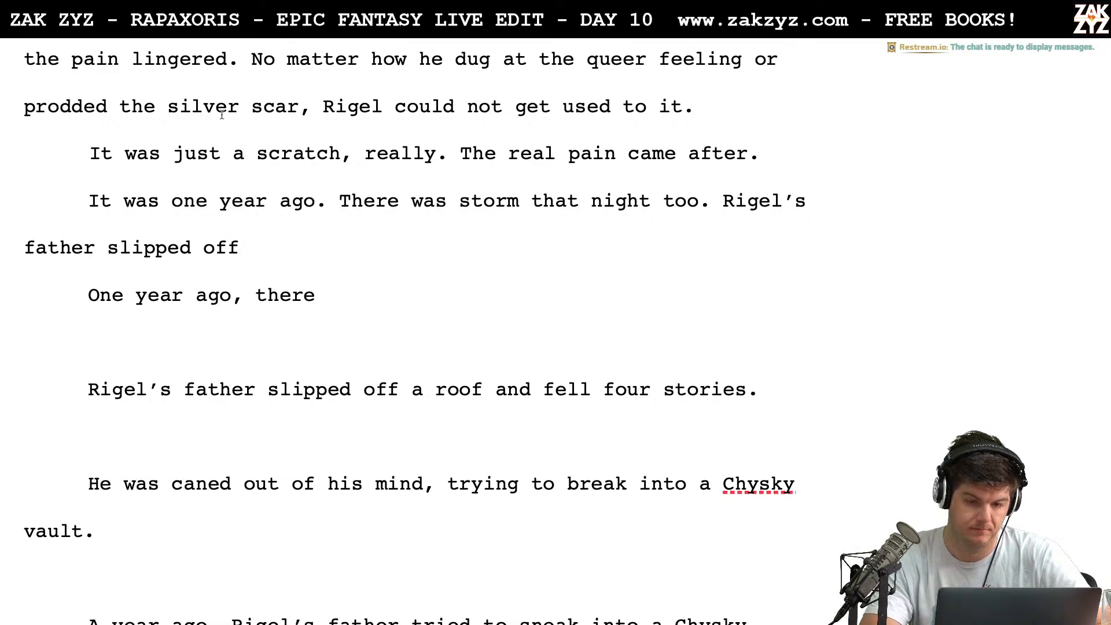
Insert two paragraphs above "It was one year ago." and begin the first one with "One year ago,"
click(88, 189)
key(Return)
key(Return)
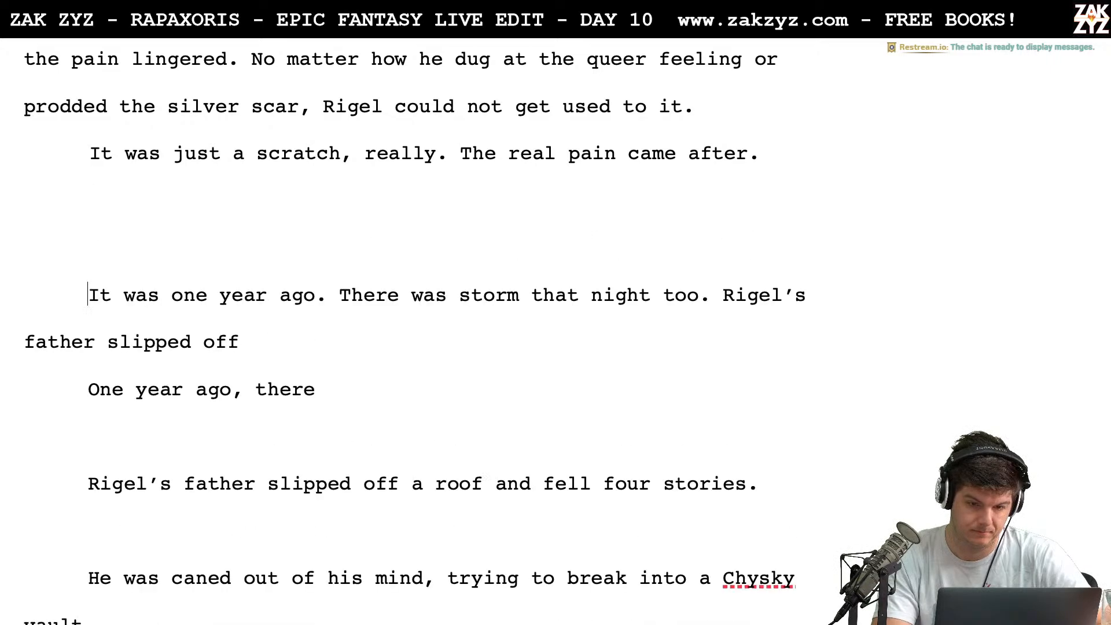
key(Up)
key(Up)
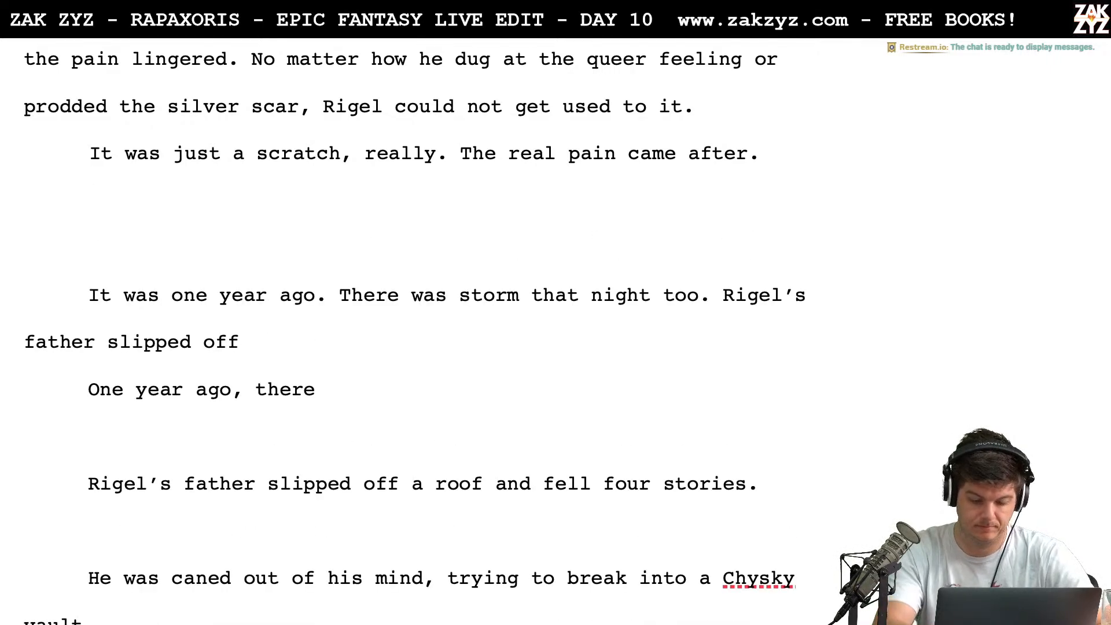
text(One g)
key(BackSpace)
text(ye)
key(BackSpace)
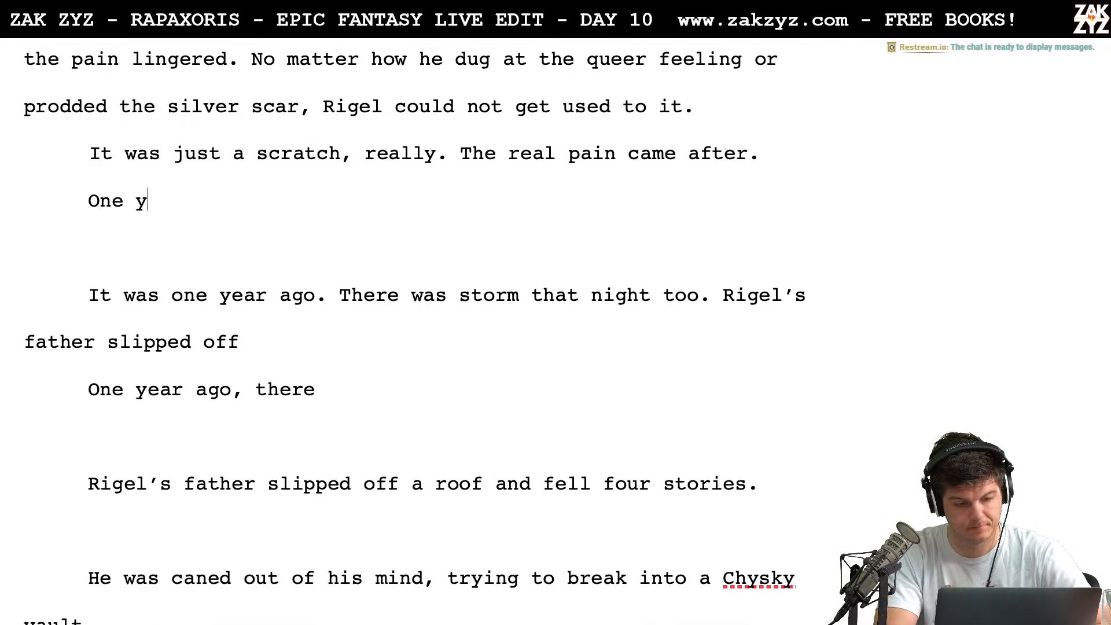
text(ear ago,)
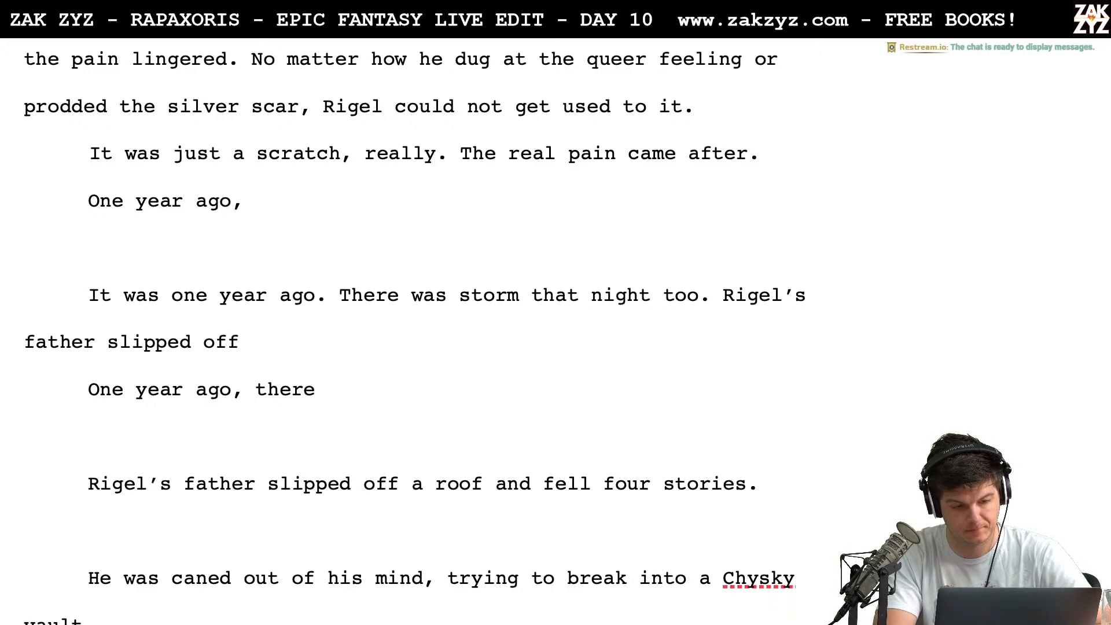
text( slip)
Try continuing the new "One year ago," paragraph with "slip" and with a lowercase "rigel"
key(BackSpace)
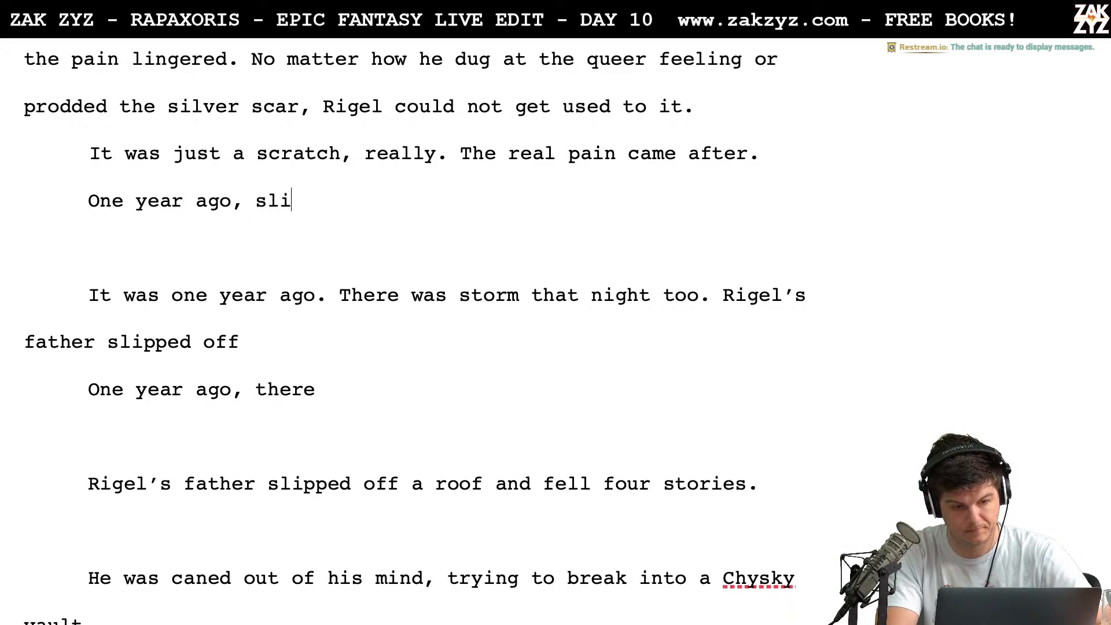
key(BackSpace)
key(BackSpace)
key(BackSpace)
text(rigel')
key(BackSpace)
key(BackSpace)
key(BackSpace)
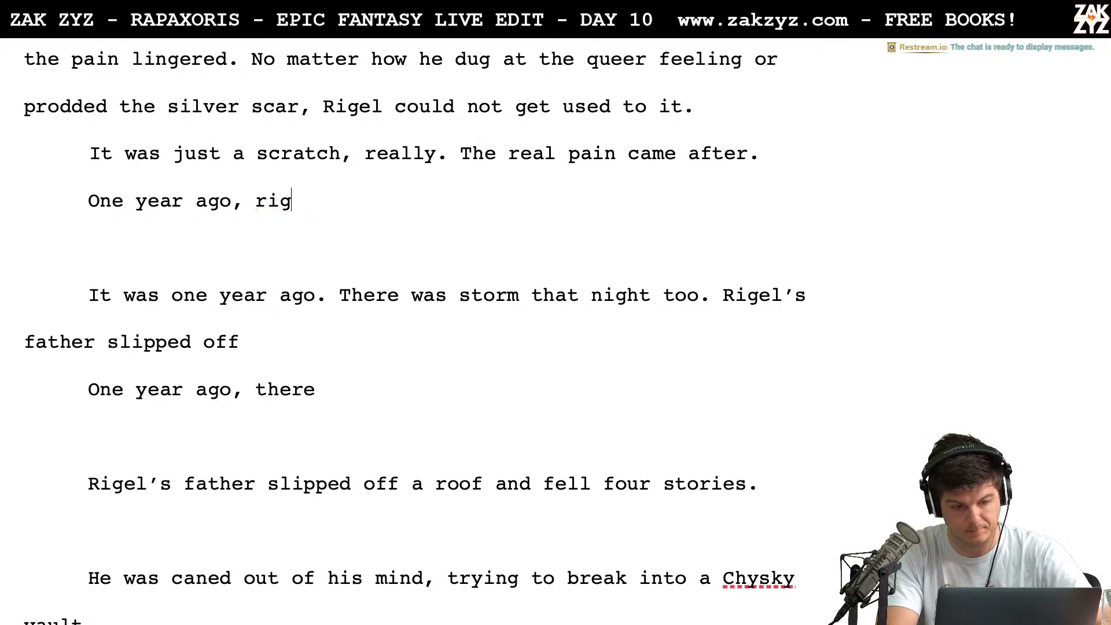
key(BackSpace)
key(BackSpace)
key(BackSpace)
Complete the new "One year ago," sentence with "Rigel's father slipped off a roof and fell four stories."
text(Rigel's fath)
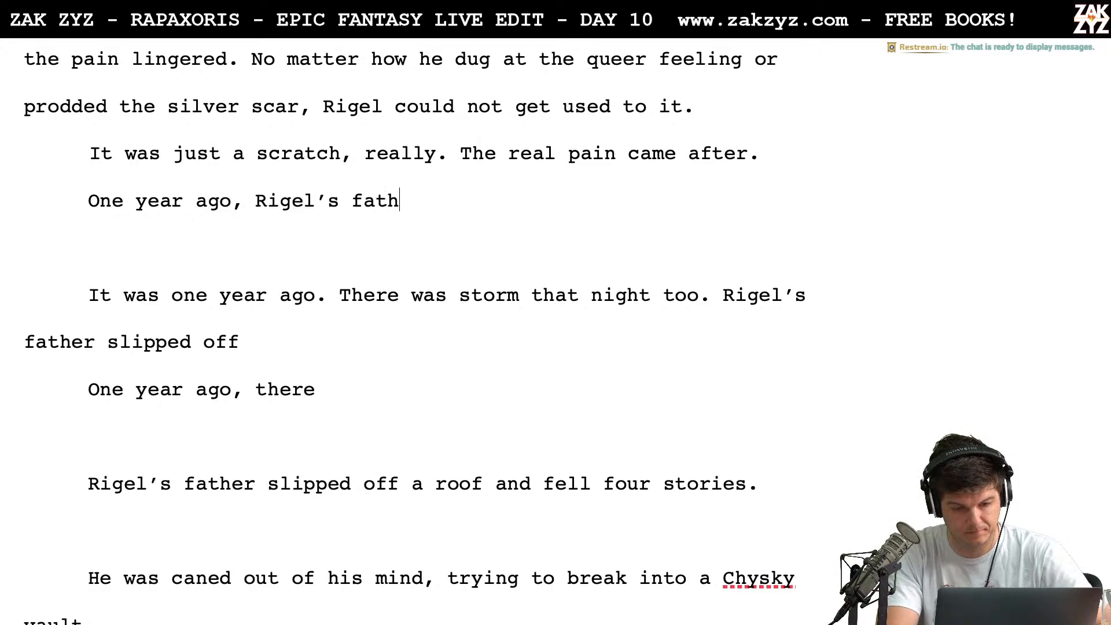
text(er slipped off t)
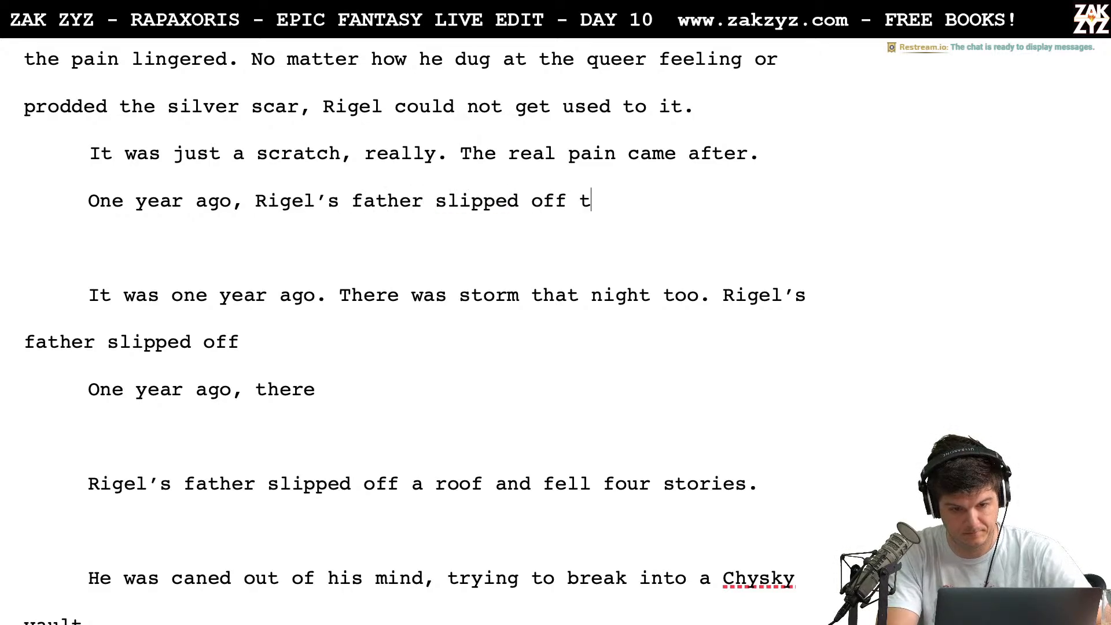
text(he roof of)
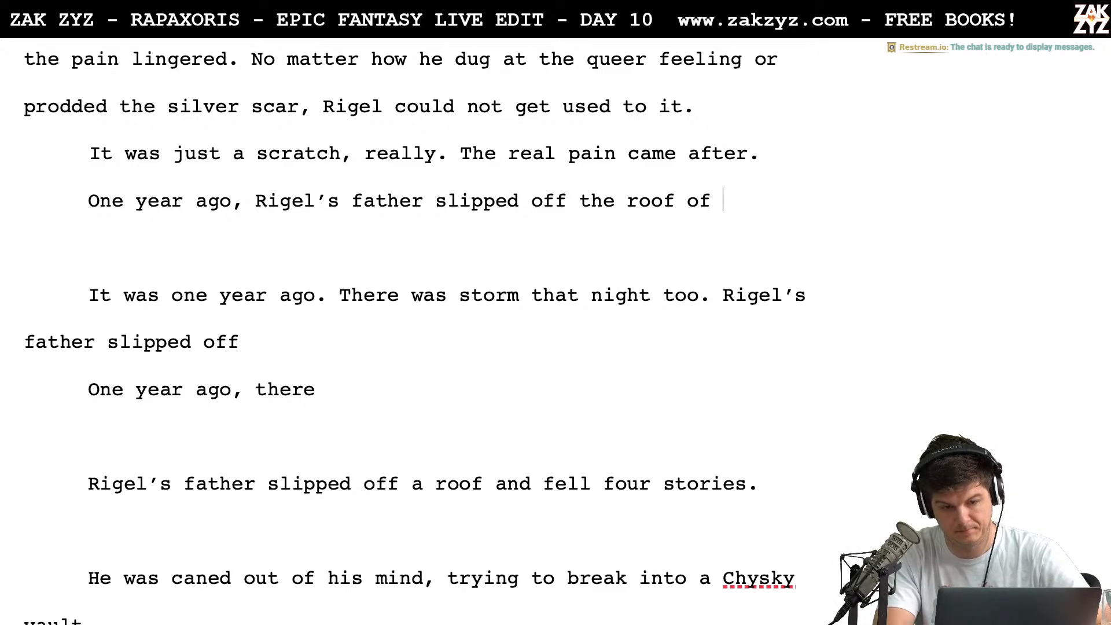
key(BackSpace)
key(BackSpace)
key(BackSpace)
key(BackSpace)
key(BackSpace)
key(BackSpace)
key(BackSpace)
key(BackSpace)
key(BackSpace)
key(BackSpace)
key(BackSpace)
key(BackSpace)
key(BackSpace)
key(BackSpace)
key(BackSpace)
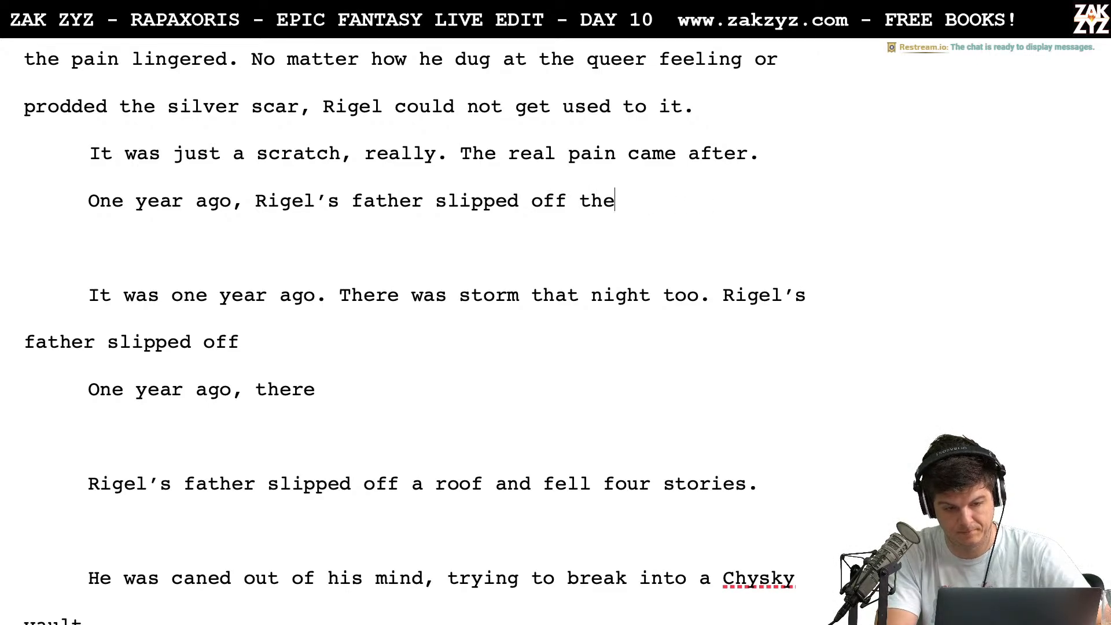
key(BackSpace)
text(a)
key(BackSpace)
text(off a roof )
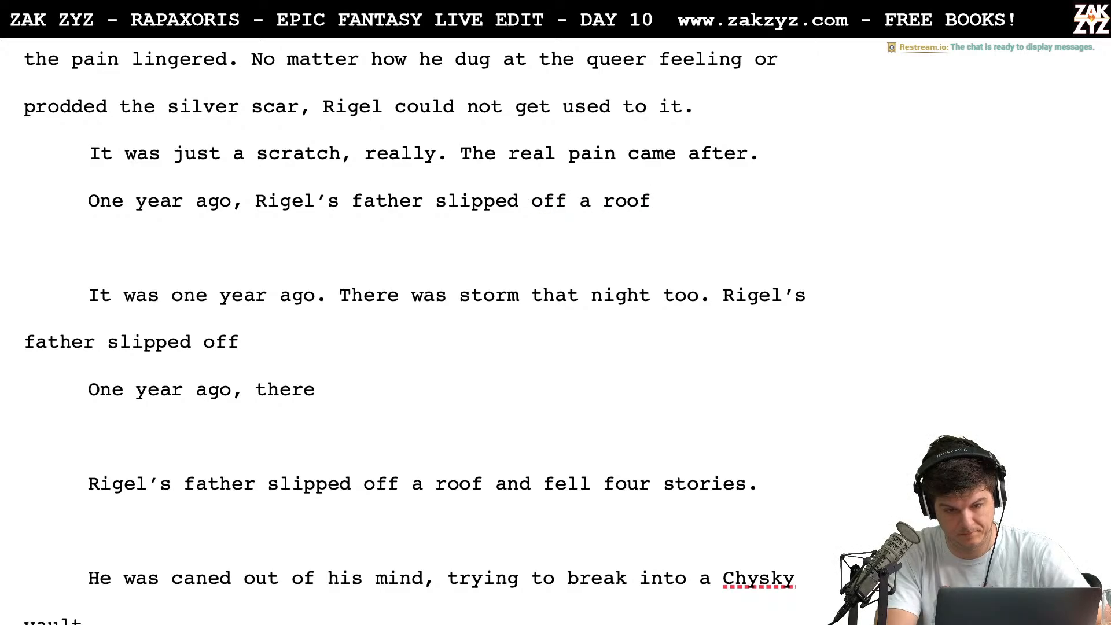
text(and fell four )
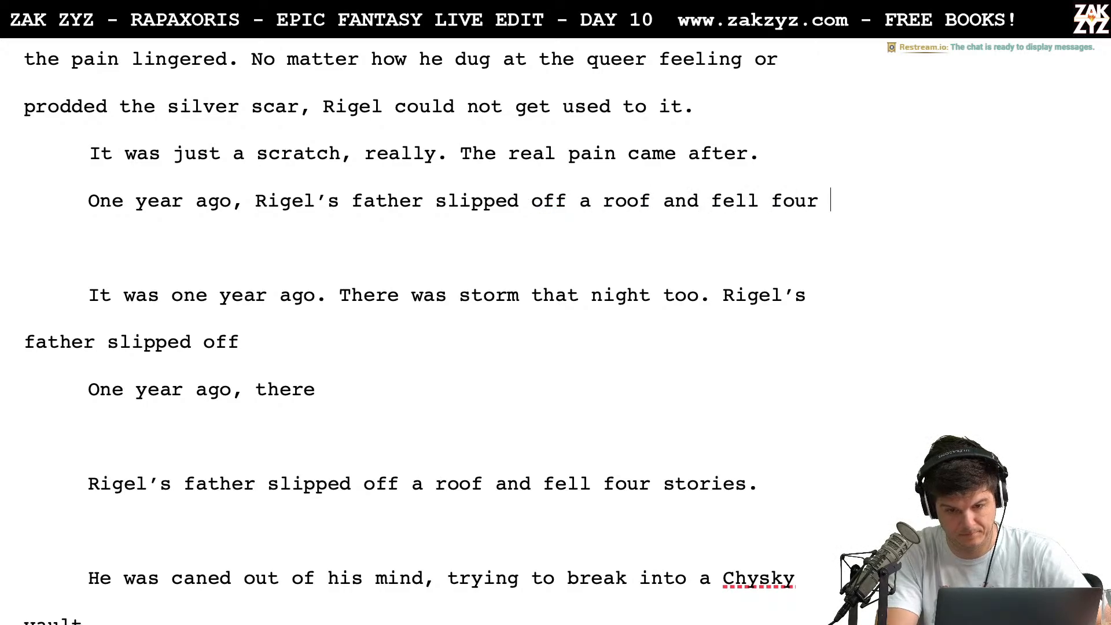
text(stories.)
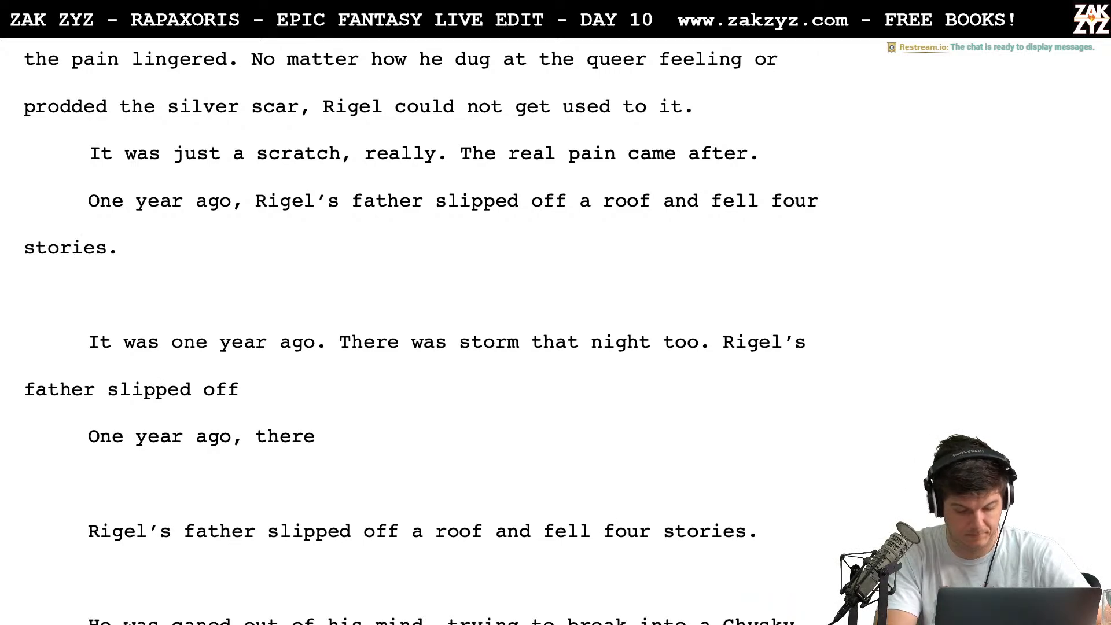
text( THe)
Add "There was a storm that night too," after "fell four stories." in the "One year ago, Rigel's father" paragraph
key(BackSpace)
key(BackSpace)
text(here was a storm)
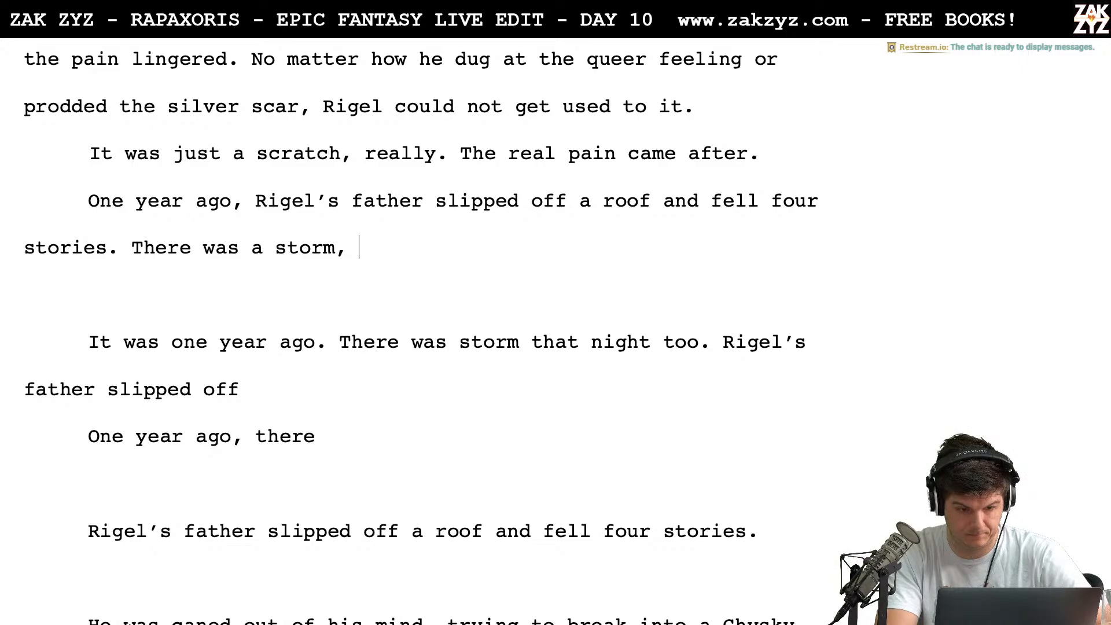
text( that night too, )
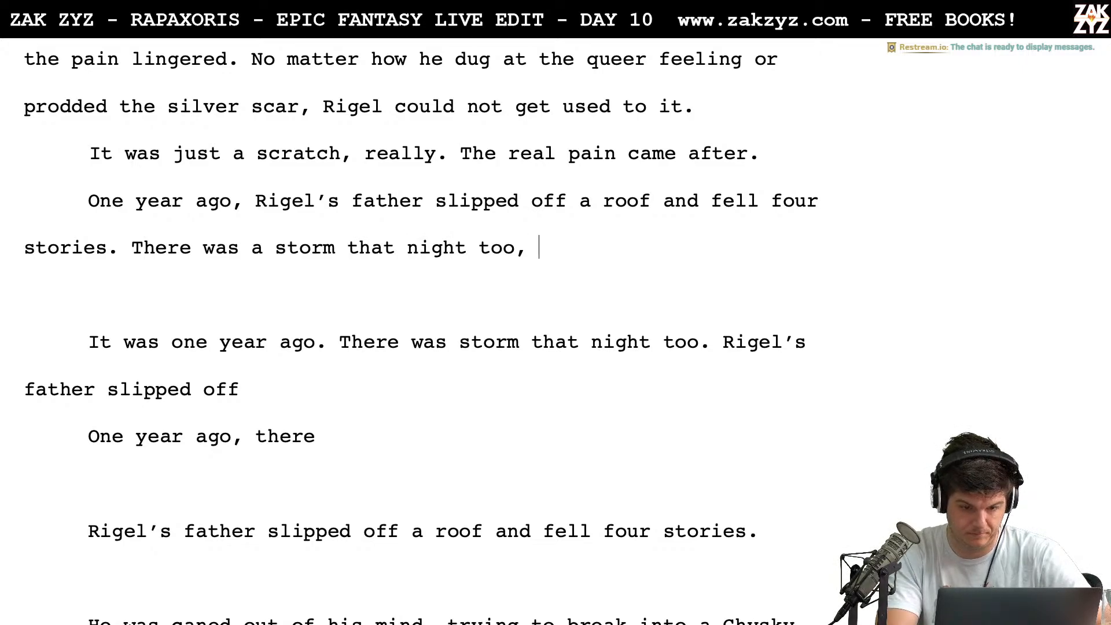
text(he wa)
Continue the storm sentence with "he was caned out of his mind"
key(BackSpace)
text(was can)
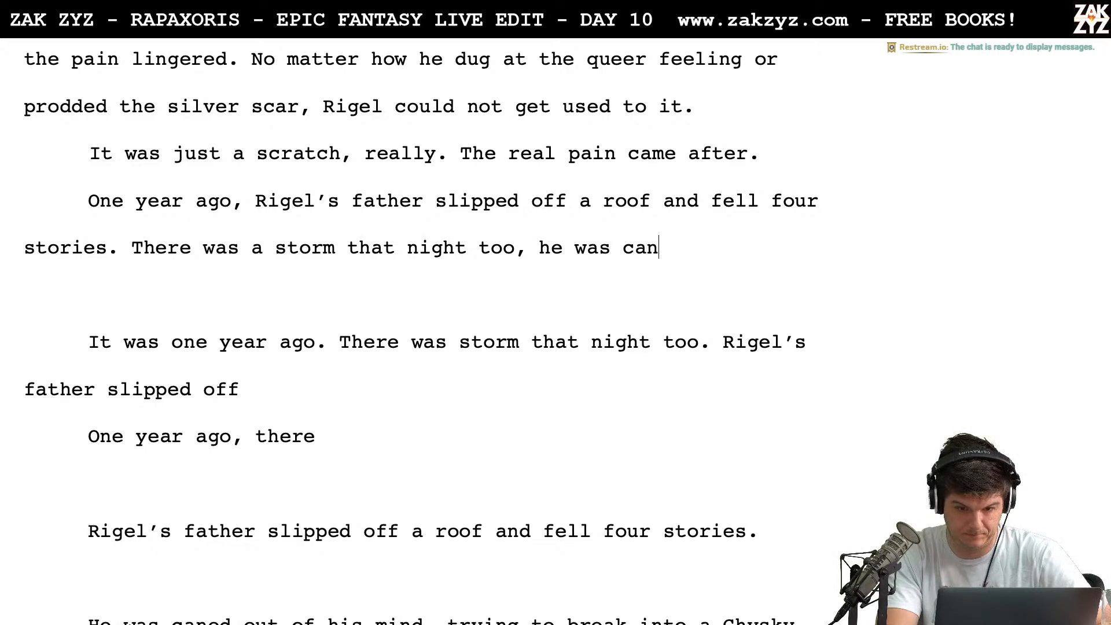
text(ed out of his mind)
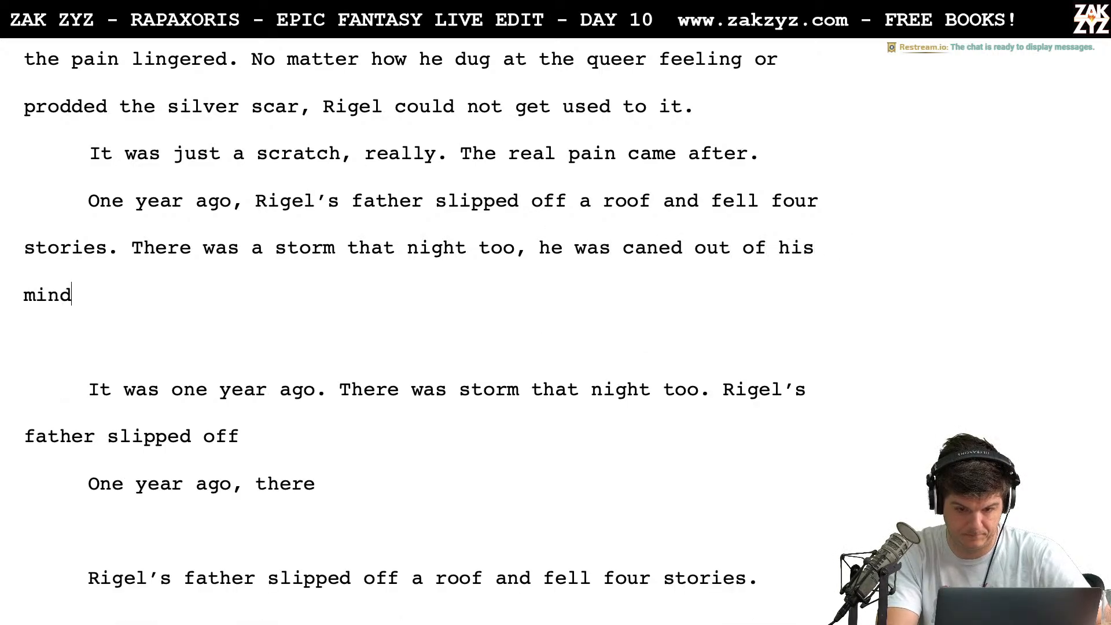
text( and tr)
Try extending the sentence after "mind" with "and trying to break into a Chysky vault."
text(to br)
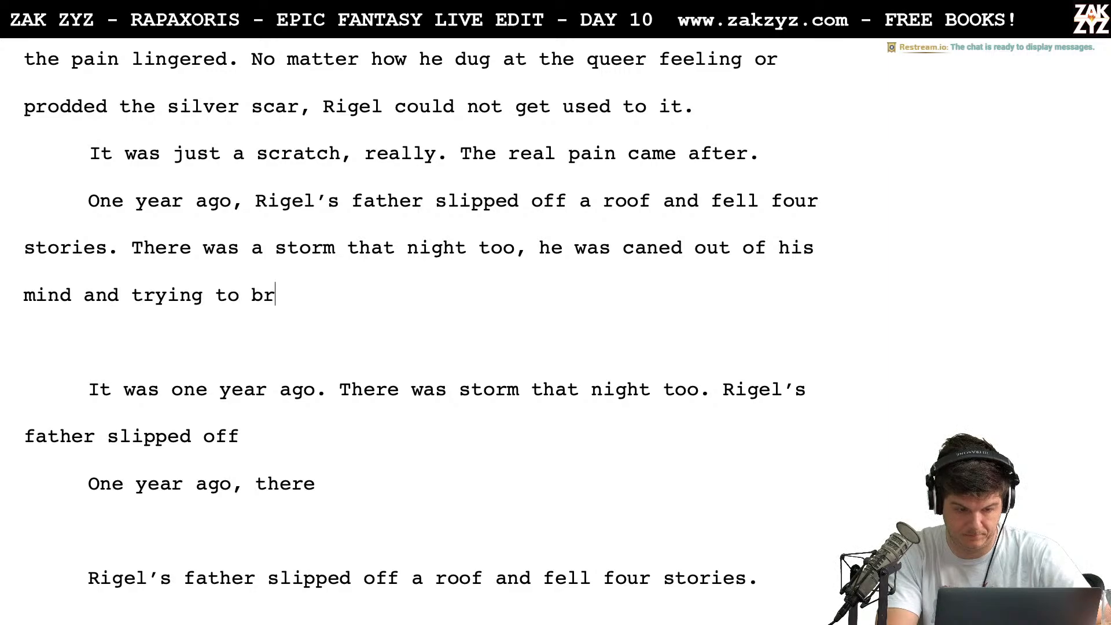
text(eak into a Chysky vau)
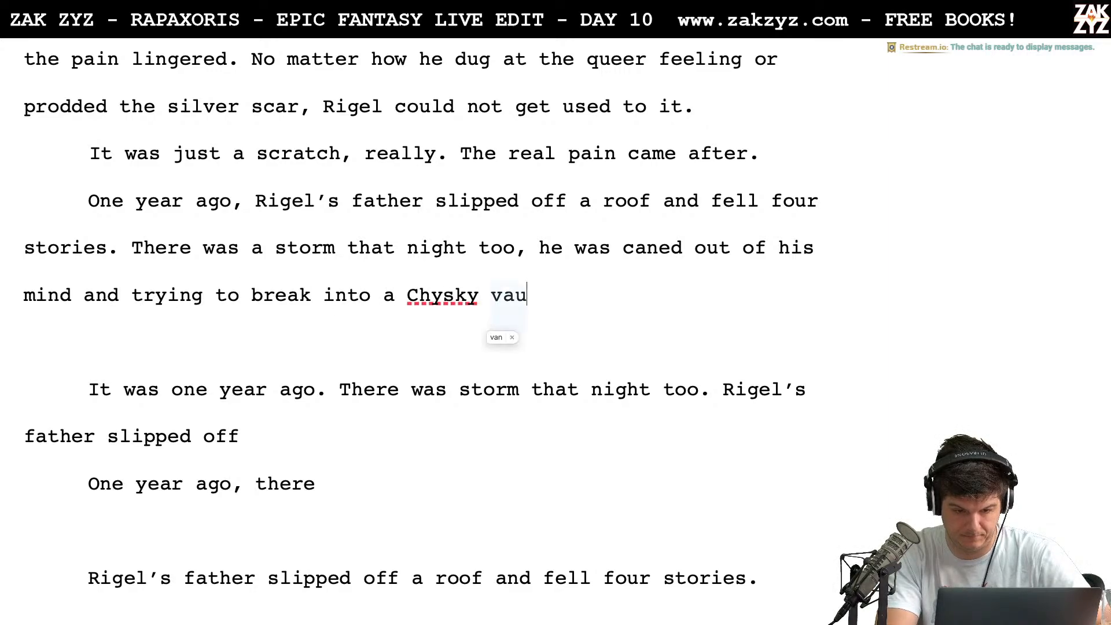
text(lt.)
key(BackSpace)
key(BackSpace)
key(BackSpace)
key(BackSpace)
key(BackSpace)
key(BackSpace)
key(BackSpace)
key(BackSpace)
key(BackSpace)
key(BackSpace)
key(BackSpace)
key(BackSpace)
key(BackSpace)
key(BackSpace)
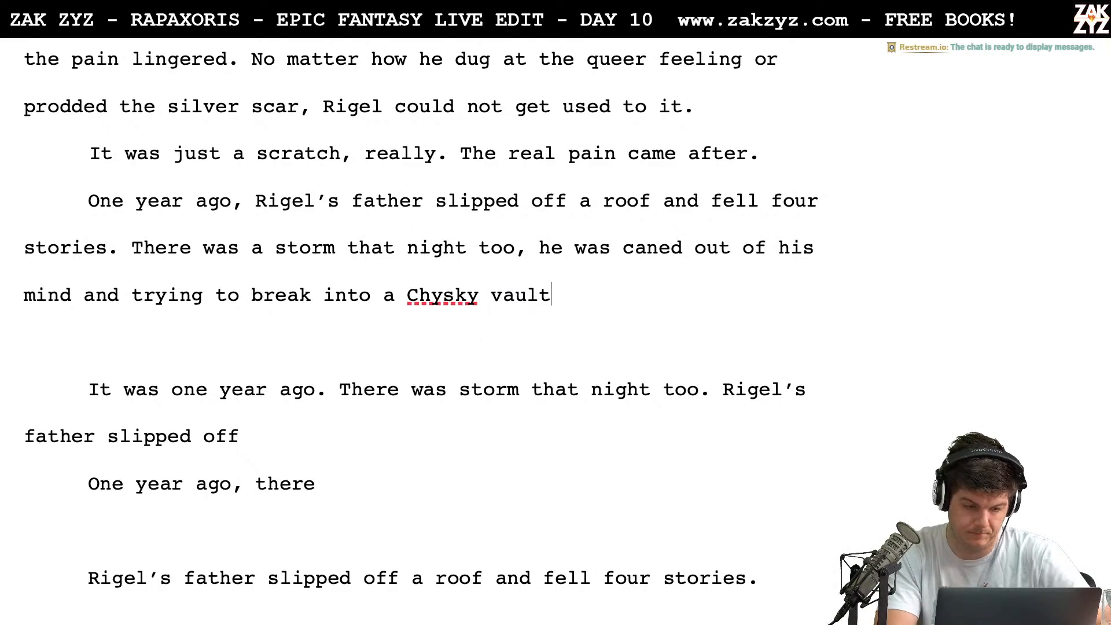
key(BackSpace)
key(BackSpace)
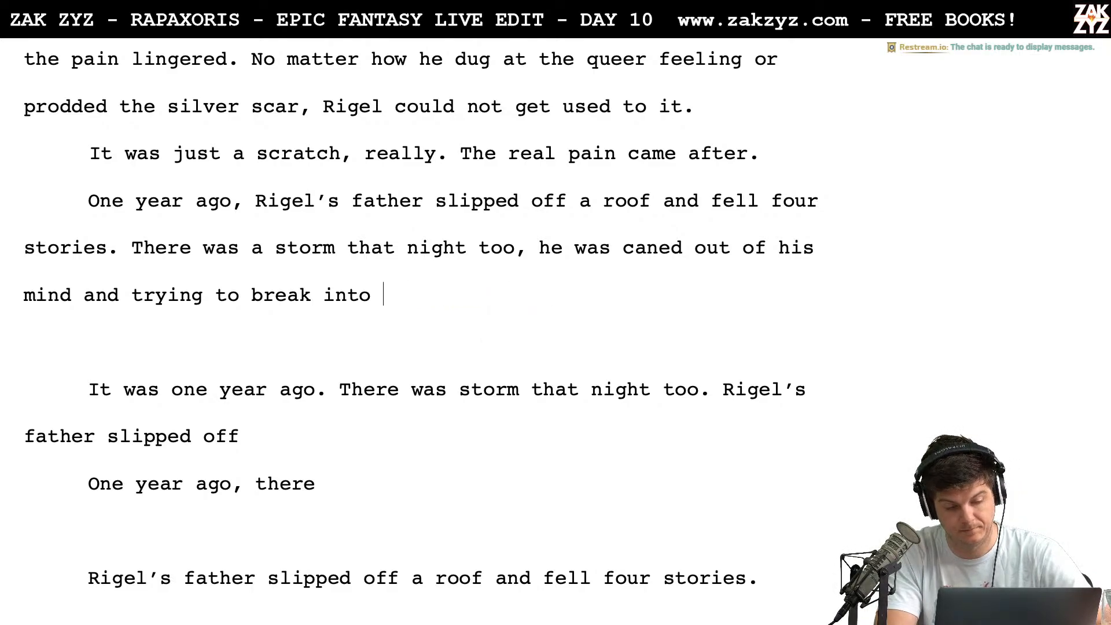
key(BackSpace)
key(BackSpace)
key(BackSpace)
key(BackSpace)
key(BackSpace)
key(BackSpace)
key(BackSpace)
key(BackSpace)
key(BackSpace)
key(BackSpace)
key(BackSpace)
key(BackSpace)
key(BackSpace)
key(BackSpace)
key(BackSpace)
key(BackSpace)
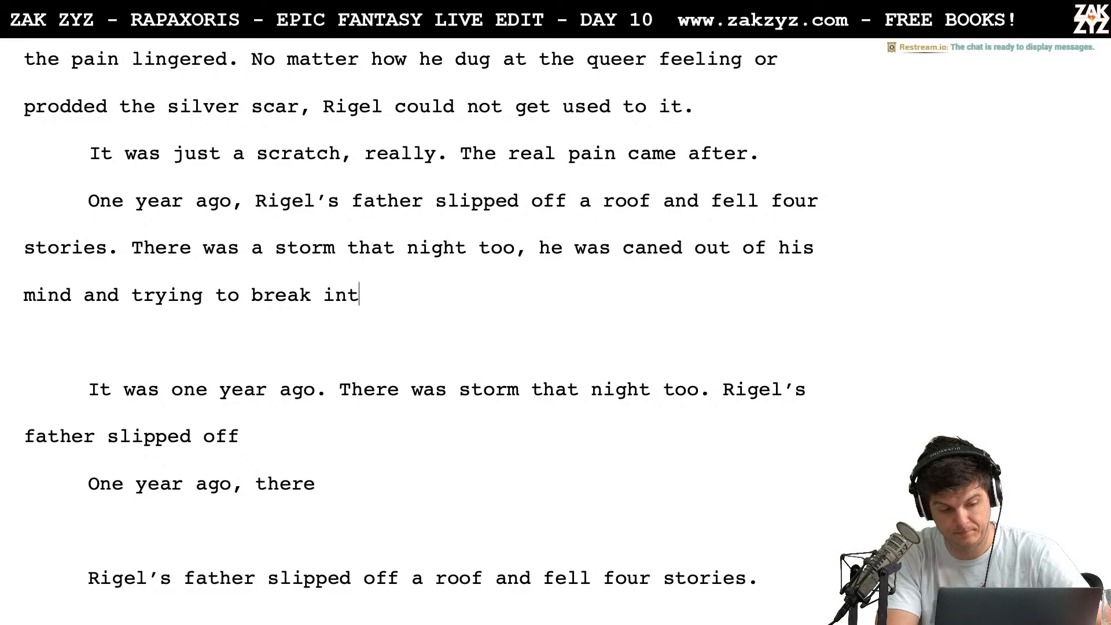
key(BackSpace)
key(BackSpace)
key(BackSpace)
key(BackSpace)
key(BackSpace)
key(BackSpace)
key(BackSpace)
key(BackSpace)
key(BackSpace)
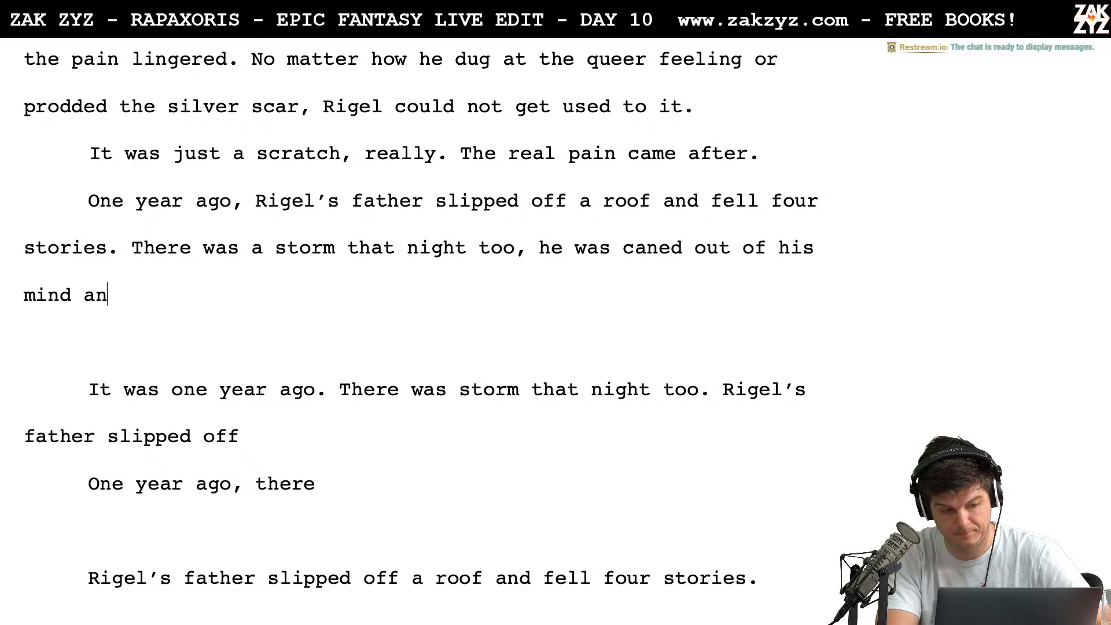
Try continuing after "mind" with ", probably trying to break in."
text(, )
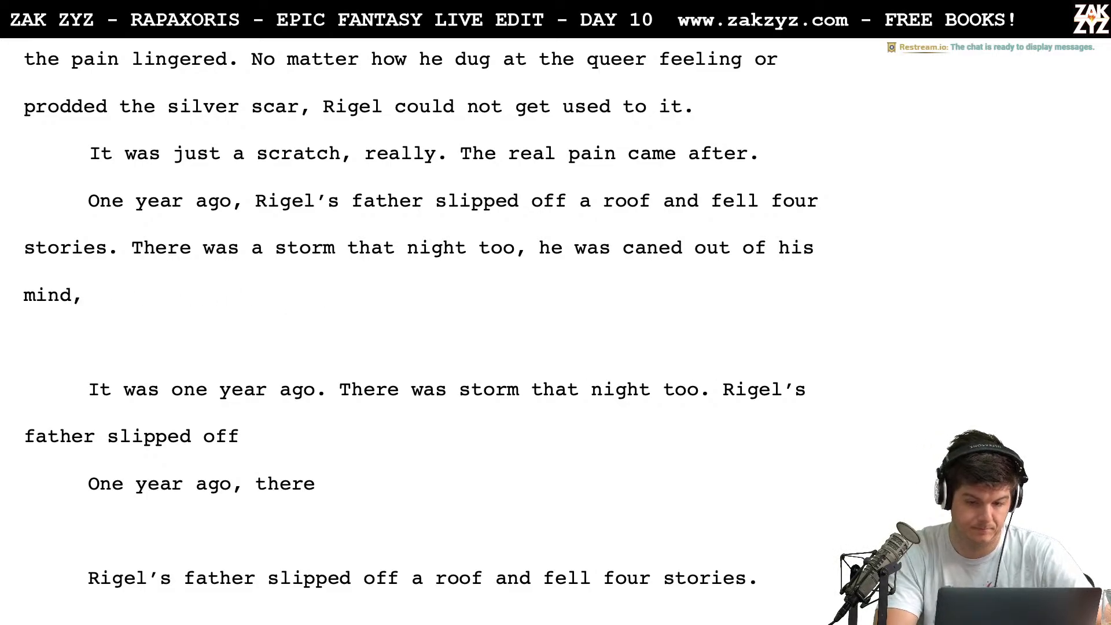
text(probably y)
key(BackSpace)
key(BackSpace)
text(t)
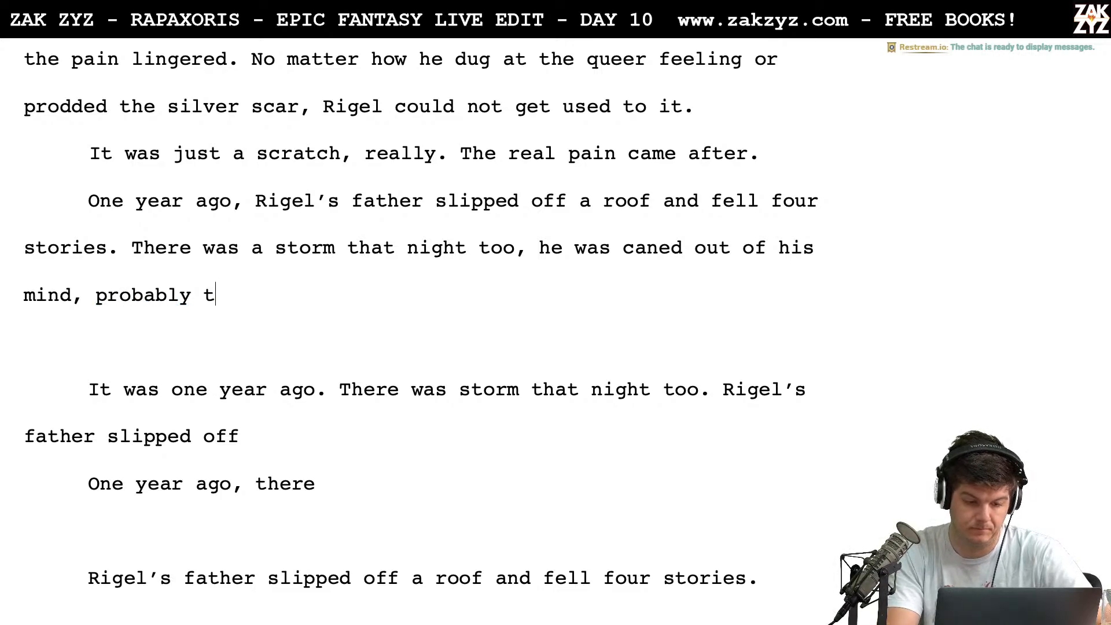
text(rying to break in.)
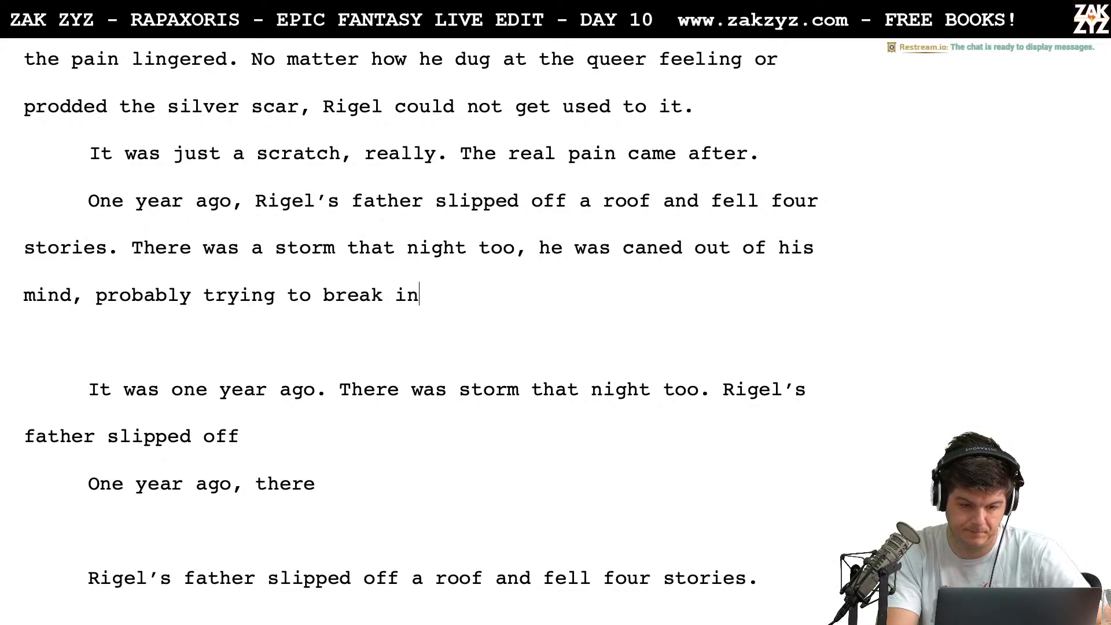
key(BackSpace)
key(BackSpace)
key(BackSpace)
key(BackSpace)
key(BackSpace)
key(BackSpace)
key(BackSpace)
key(BackSpace)
key(BackSpace)
key(BackSpace)
key(BackSpace)
key(BackSpace)
key(BackSpace)
key(BackSpace)
key(BackSpace)
key(BackSpace)
key(BackSpace)
key(BackSpace)
key(BackSpace)
key(BackSpace)
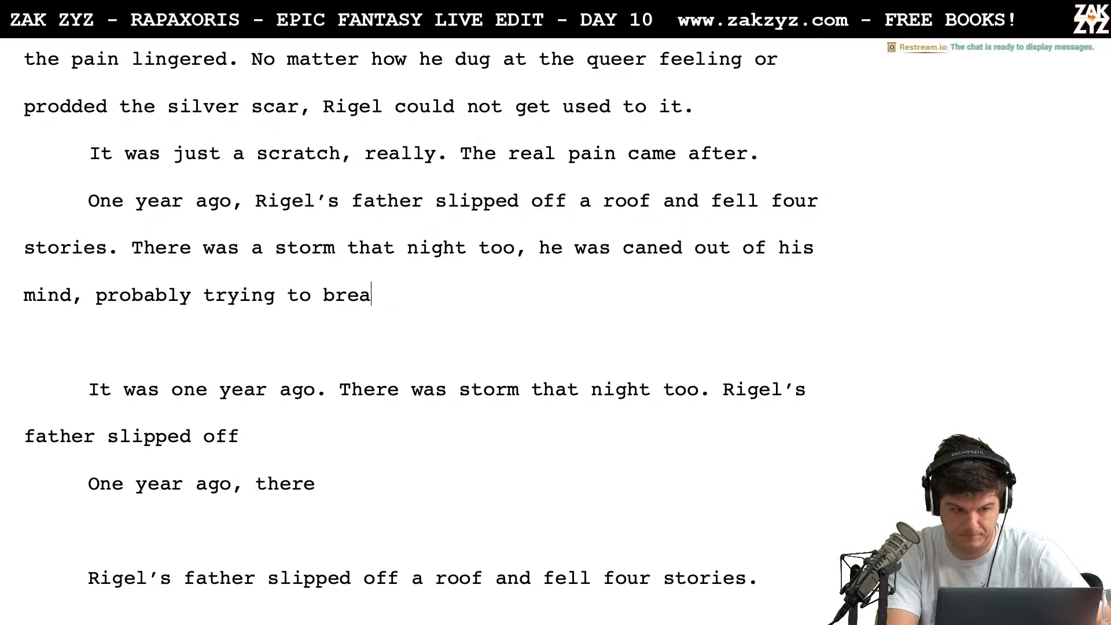
key(BackSpace)
key(BackSpace)
key(BackSpace)
key(BackSpace)
key(BackSpace)
key(BackSpace)
key(BackSpace)
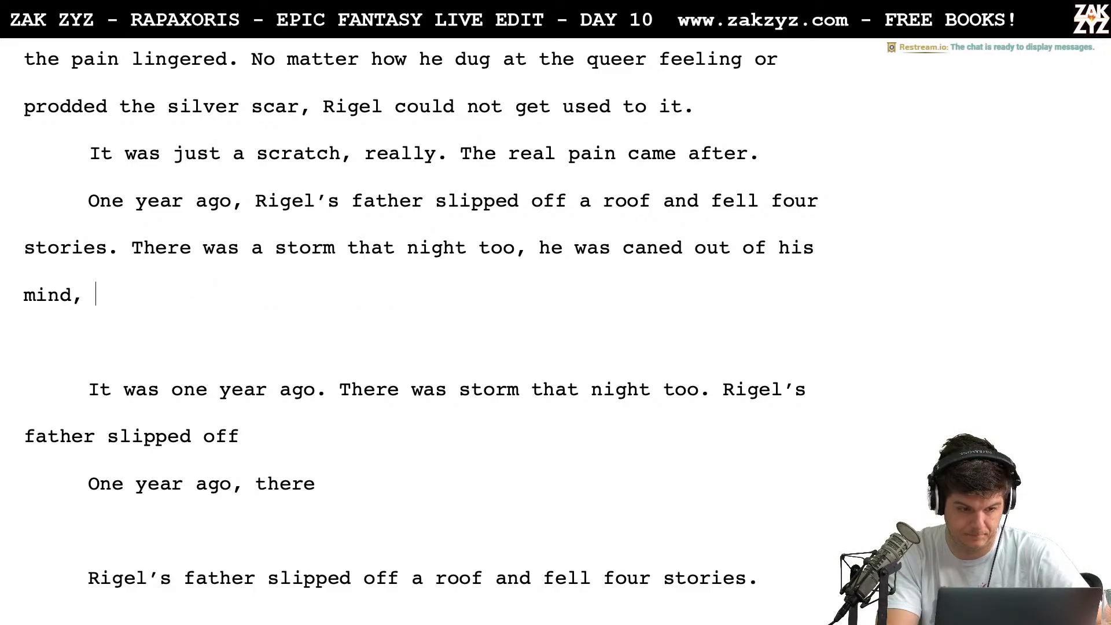
End the sentence after "mind" with a period and split "he was caned out of his mind." into its own paragraph below an empty one
text(.)
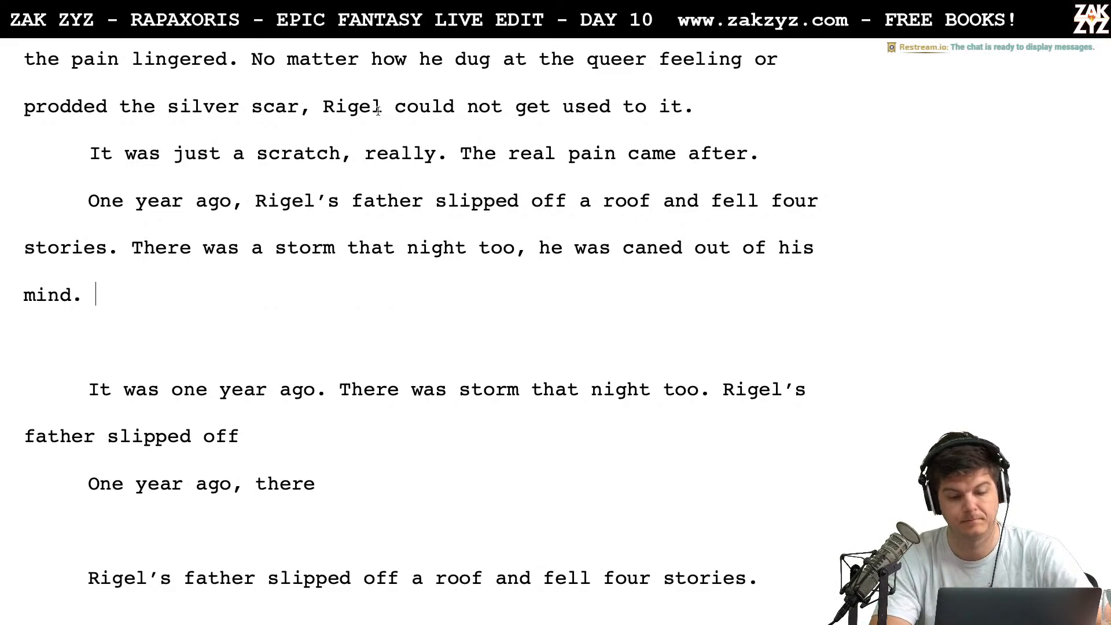
click(528, 250)
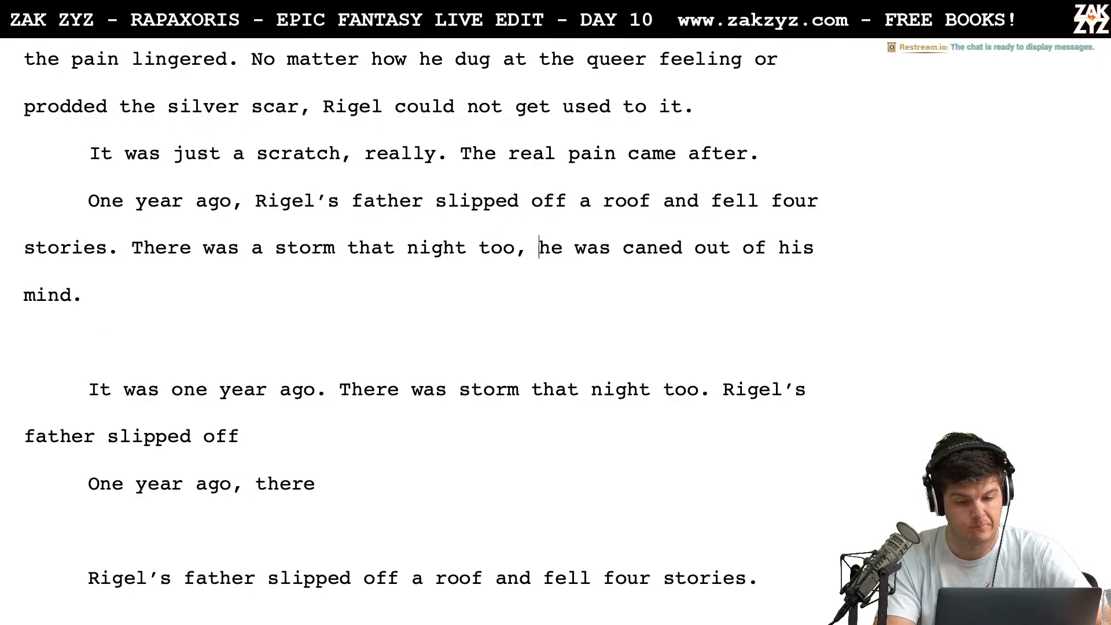
key(Return)
key(Return)
key(Left)
key(Left)
Continue after "that night too," with "he must have been", trying "trying to break in" as its ending and deleting that ending
text(he mu)
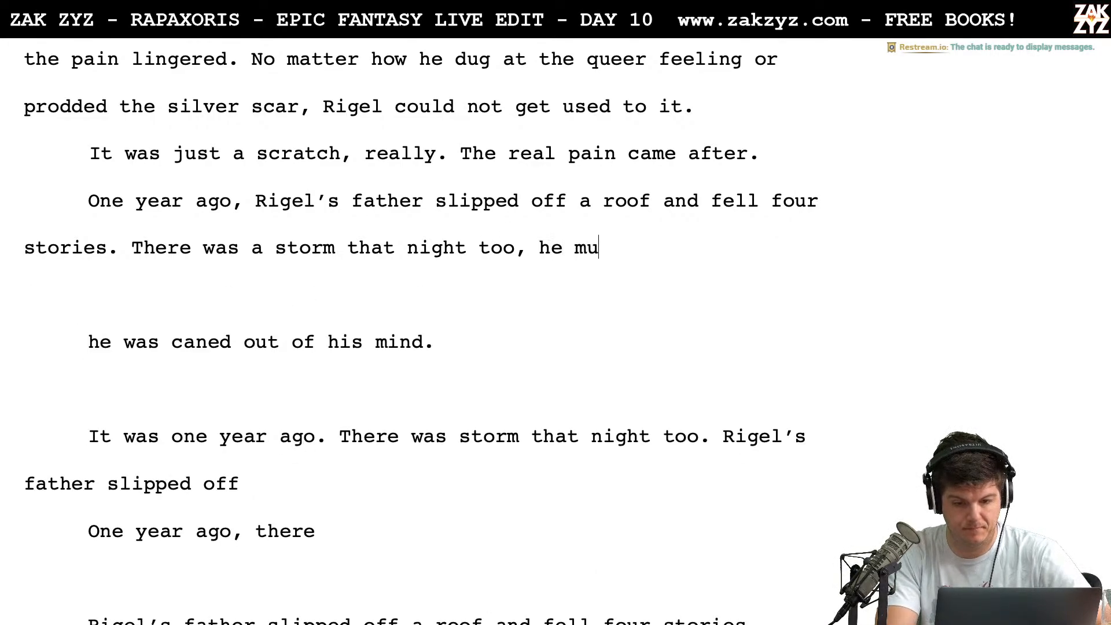
text(st have been tryi)
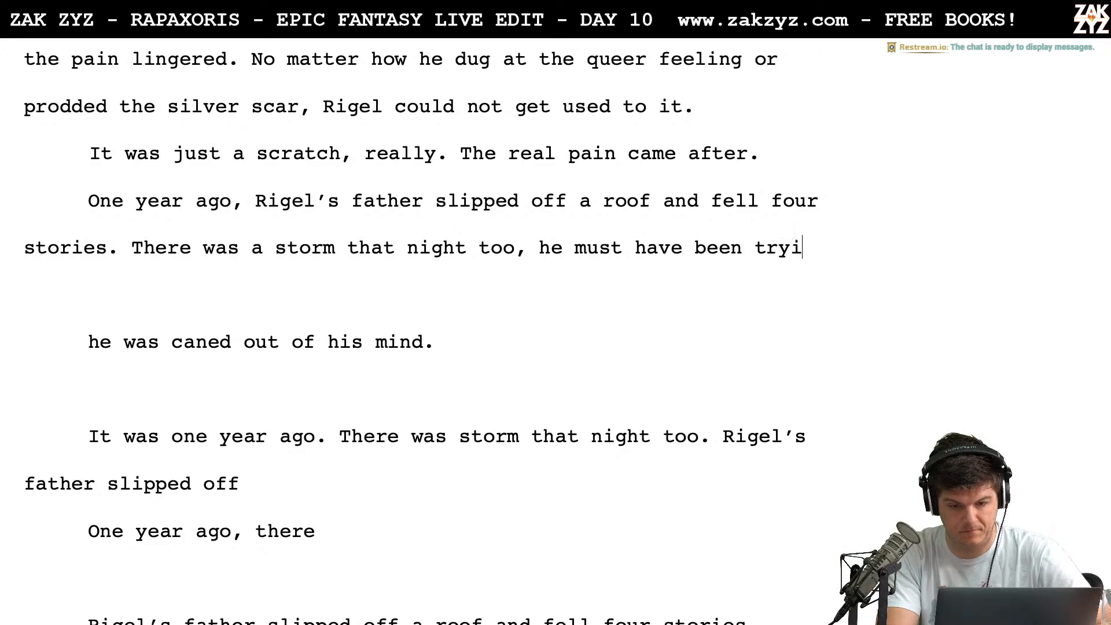
text(ng to break in)
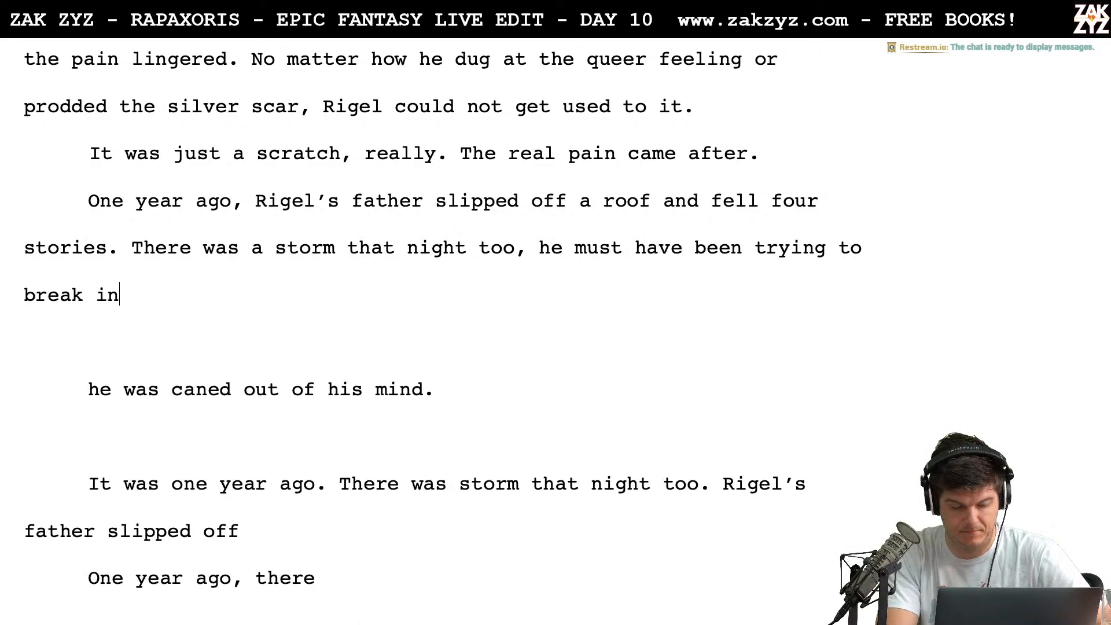
key(BackSpace)
key(BackSpace)
key(BackSpace)
key(BackSpace)
key(BackSpace)
key(BackSpace)
key(BackSpace)
key(BackSpace)
key(BackSpace)
key(BackSpace)
key(BackSpace)
key(BackSpace)
key(BackSpace)
key(BackSpace)
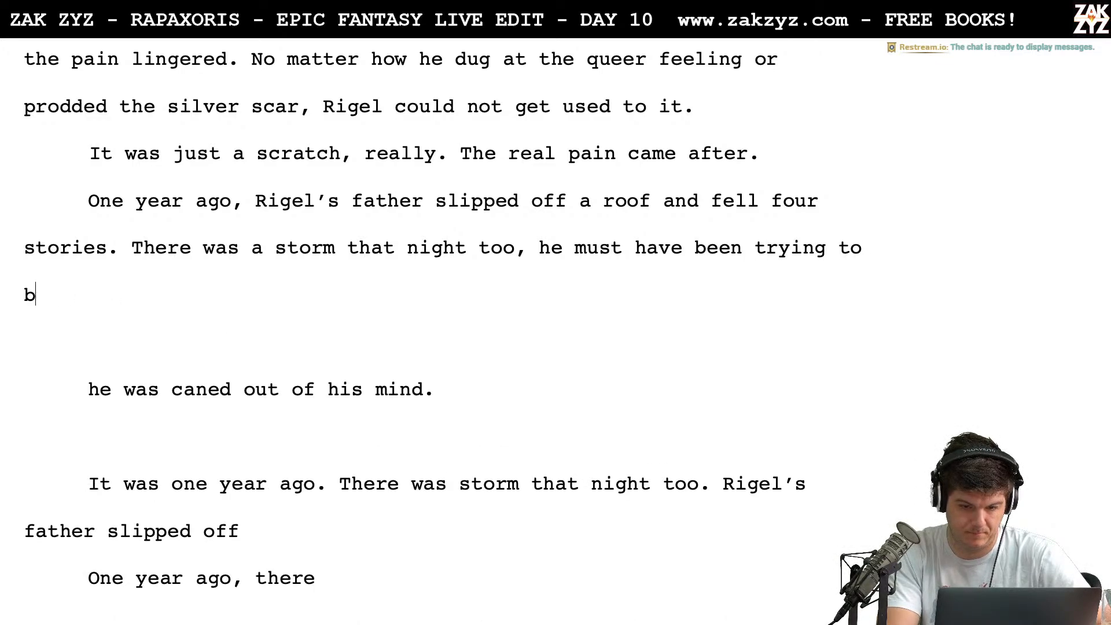
key(BackSpace)
key(BackSpace)
key(BackSpace)
key(BackSpace)
Complete the sentence after "he must have been" with "caned out of his mind and trying to break in."
text(caned )
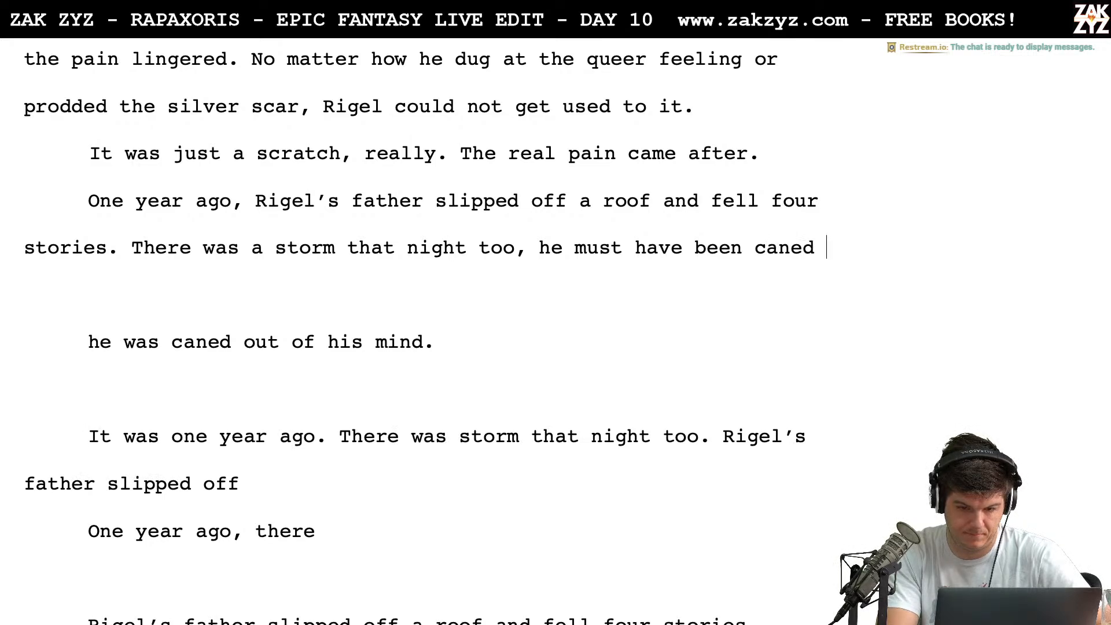
text(out of his mind)
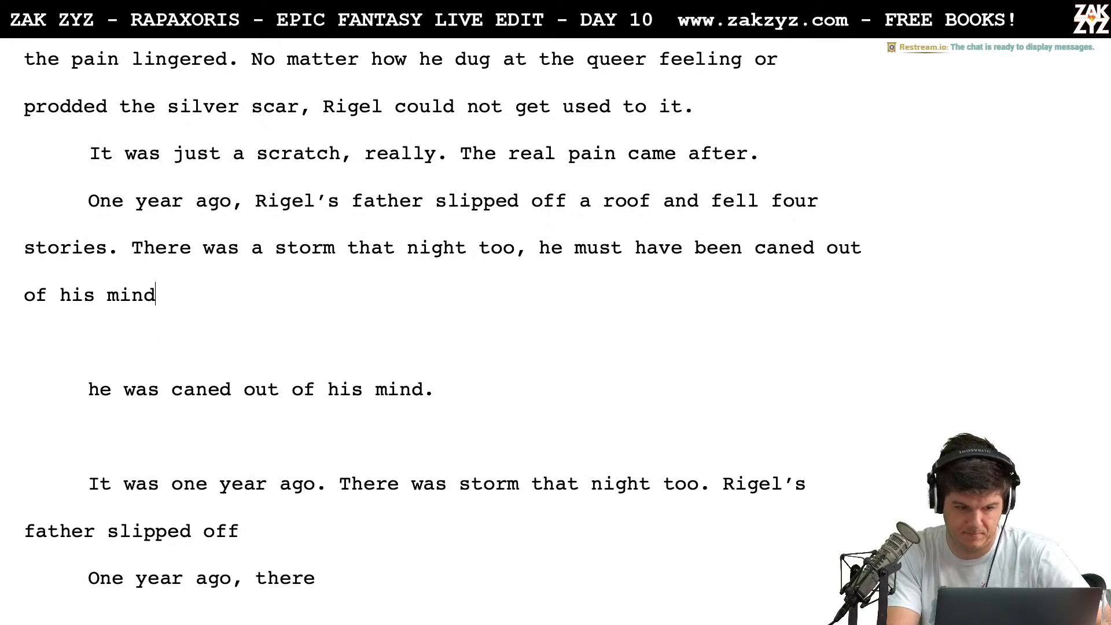
text( and trying to b)
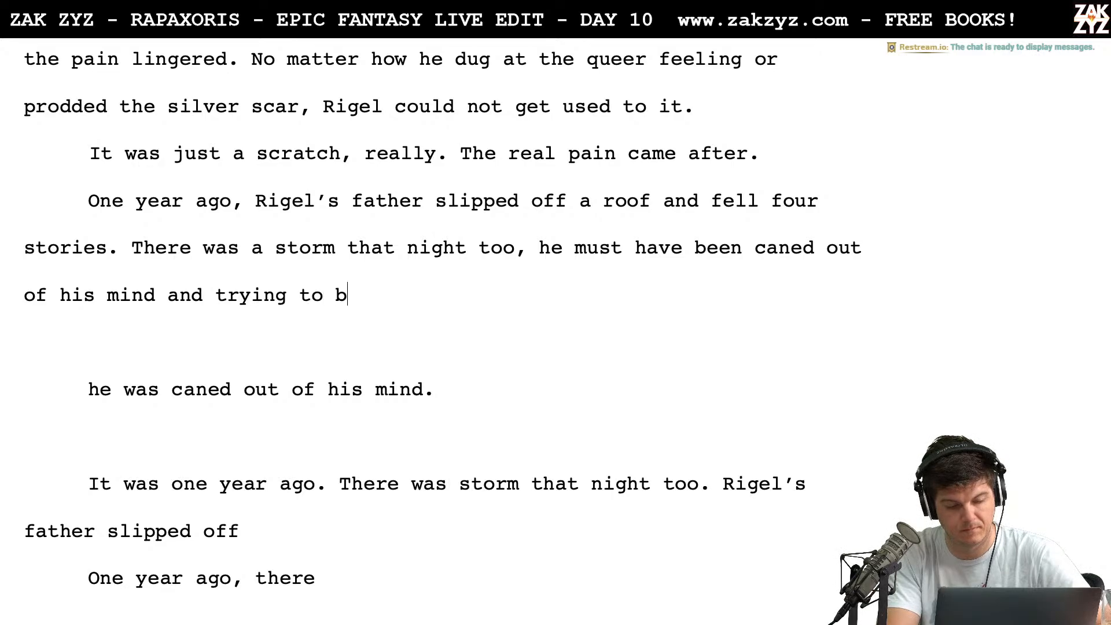
text(reak in.)
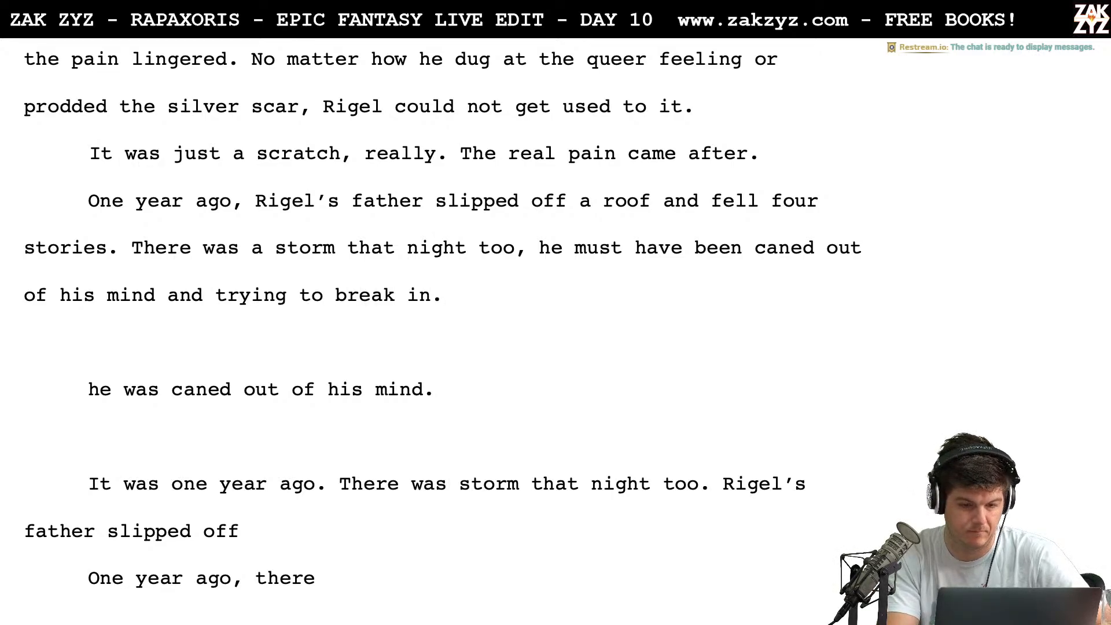
Break the paragraph before the period following "stories" and extend the first line with "into the courtyard of the"
click(112, 247)
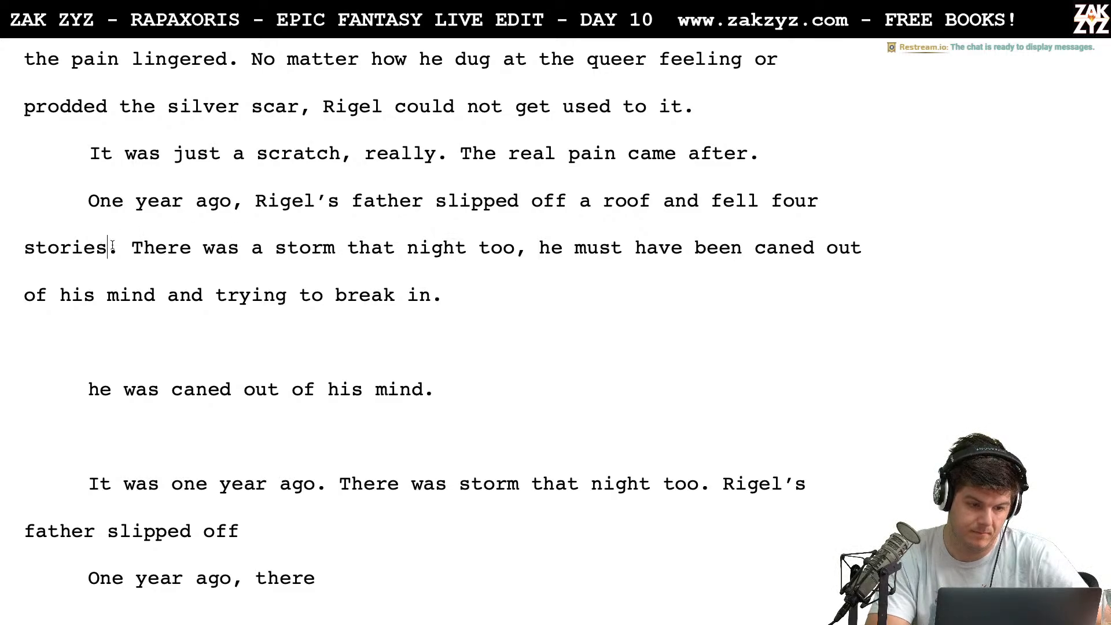
key(Return)
key(Left)
text(into)
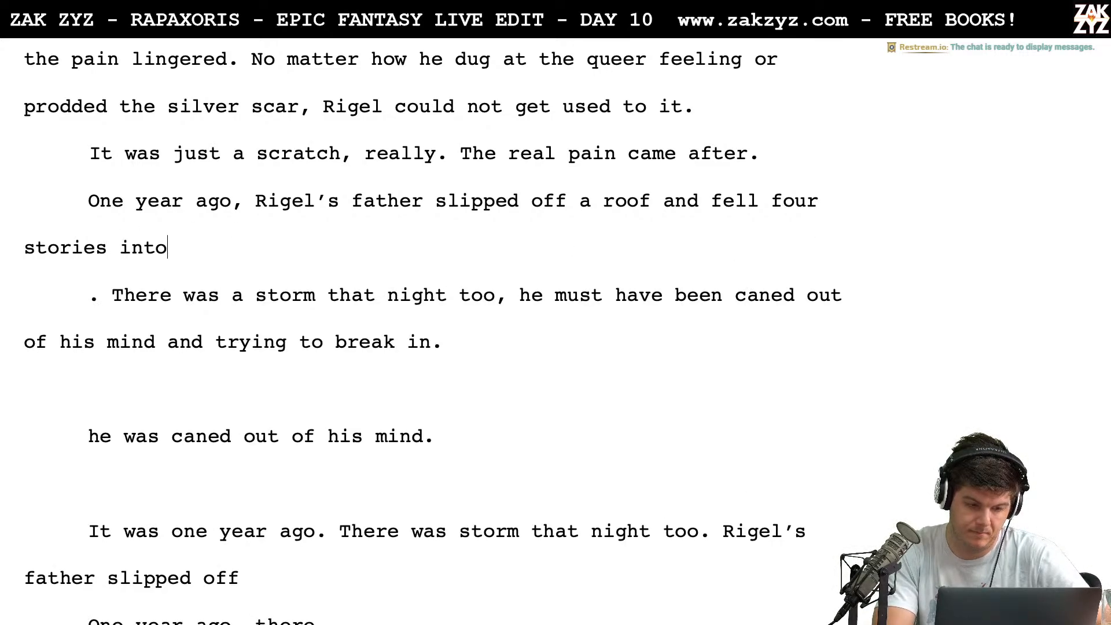
text( the courtya)
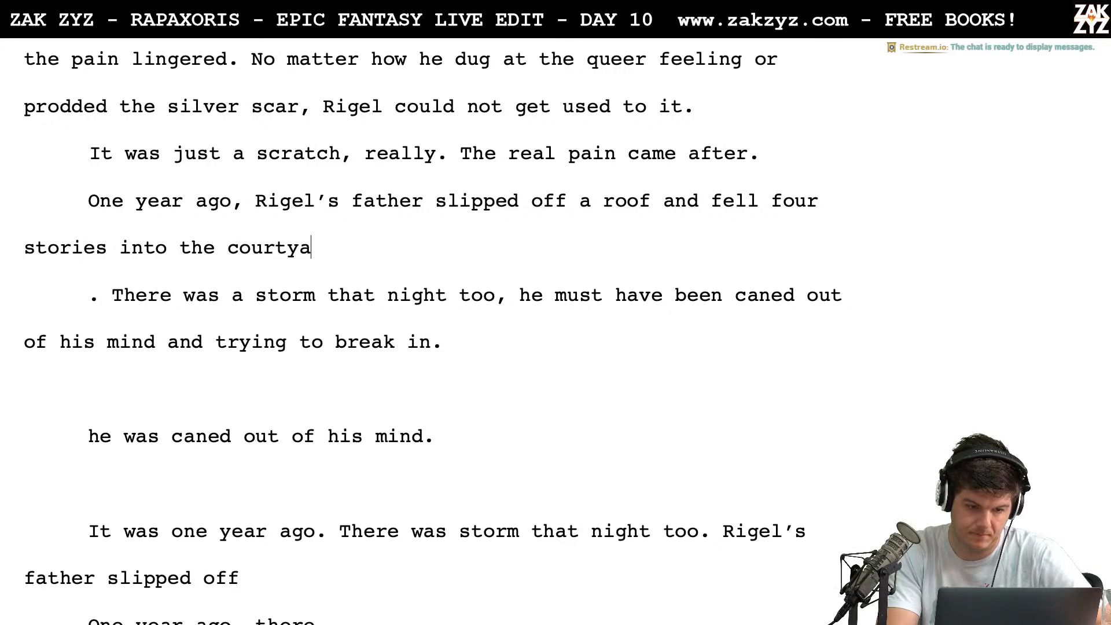
text(rd of the)
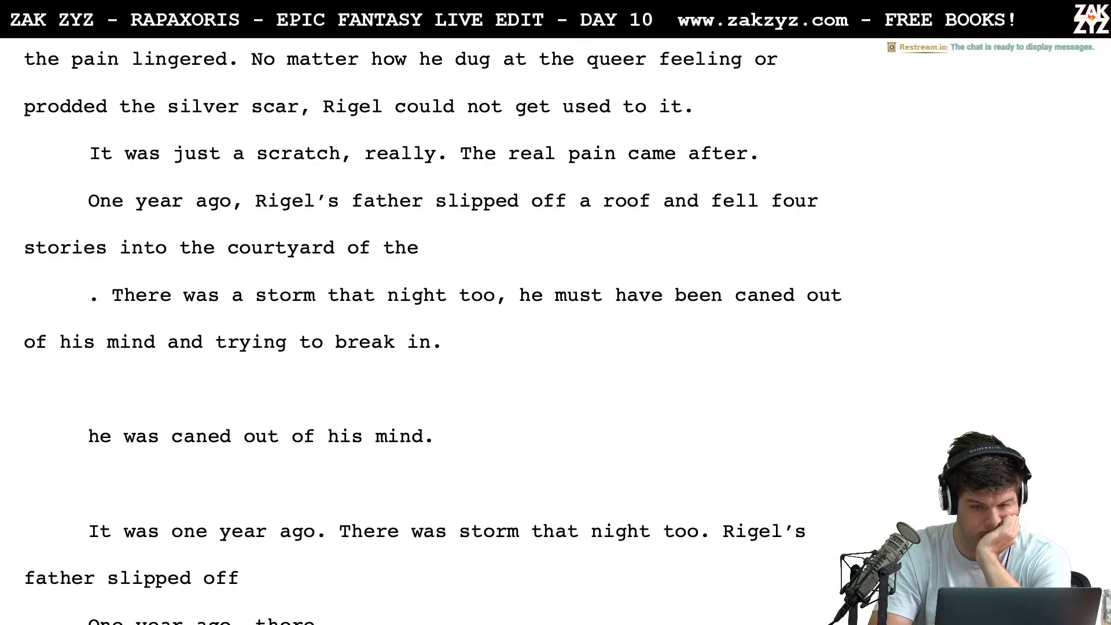
key(Left)
key(Down)
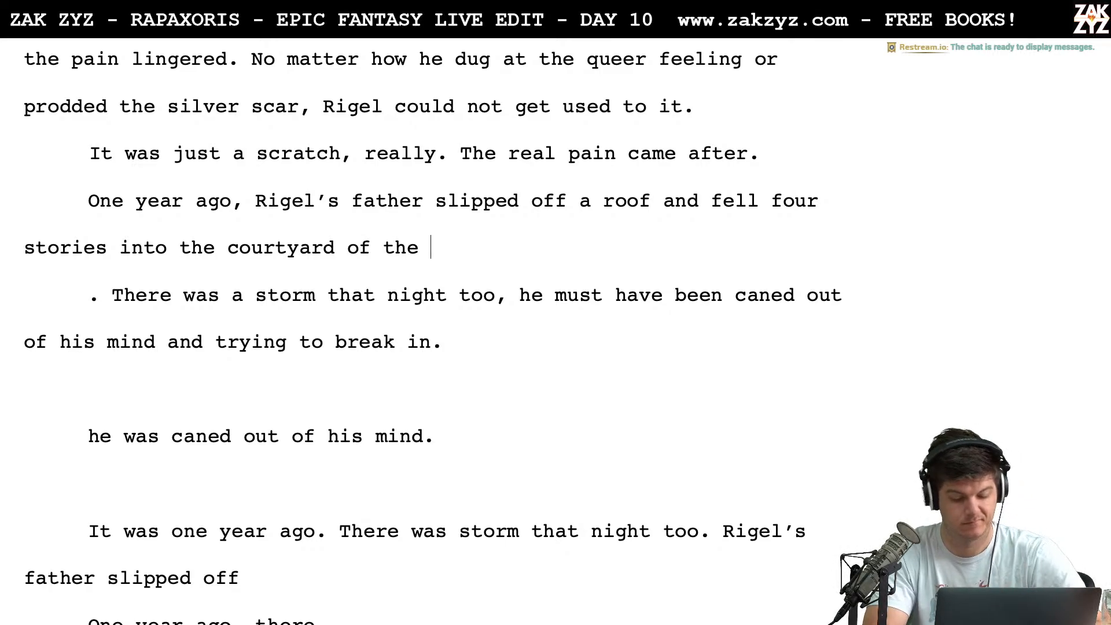
Try "Scattered Arms" as the name following "the courtyard of the"
text(Scattere)
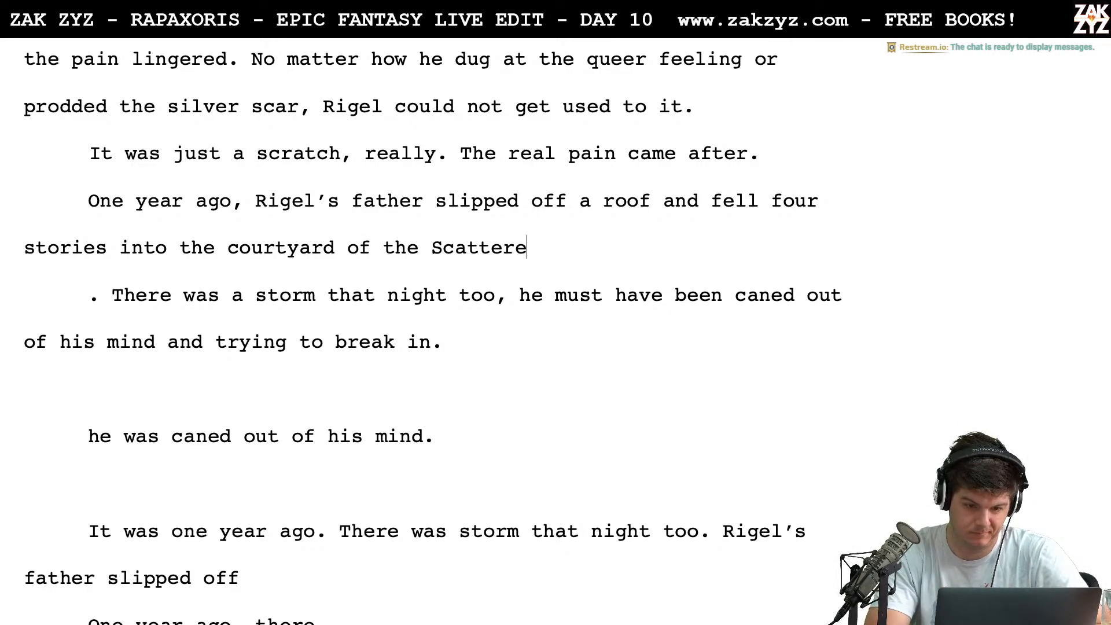
text(d Arms)
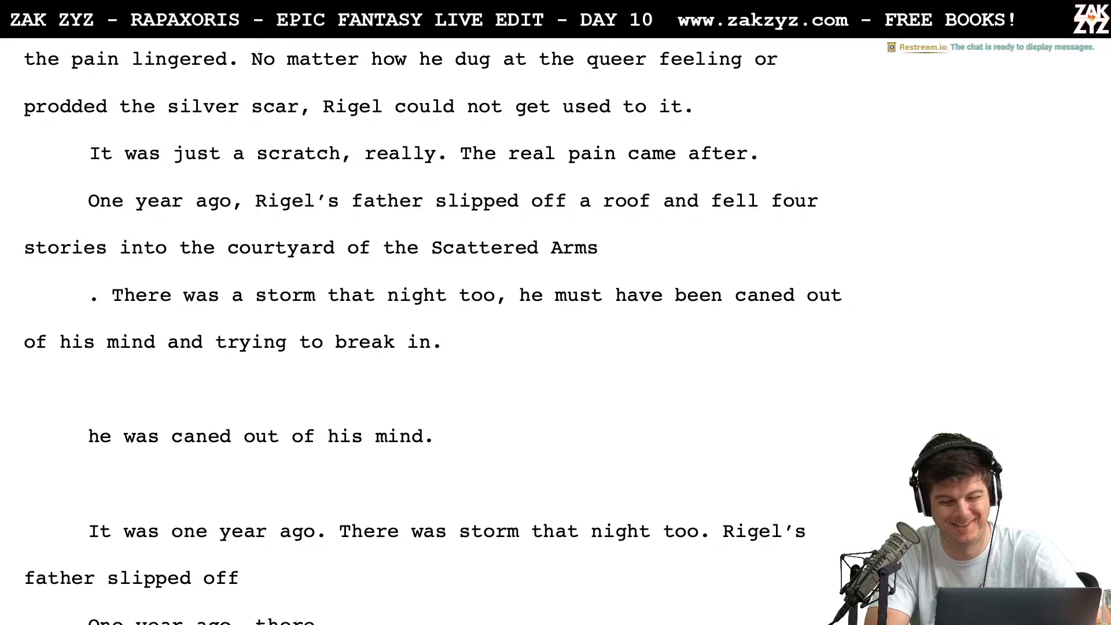
key(BackSpace)
key(BackSpace)
key(BackSpace)
key(BackSpace)
key(BackSpace)
key(BackSpace)
key(BackSpace)
key(BackSpace)
key(BackSpace)
key(BackSpace)
key(BackSpace)
key(BackSpace)
key(BackSpace)
key(BackSpace)
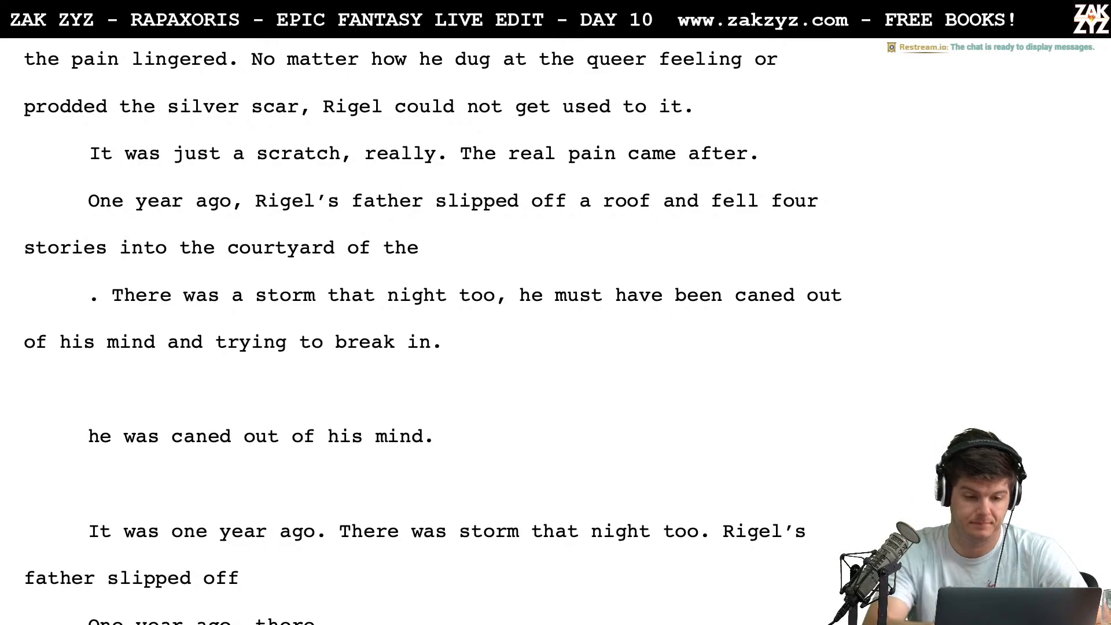
Complete the sentence after "the courtyard of the" with "Seven Arms Inn."
text(Seven Arms)
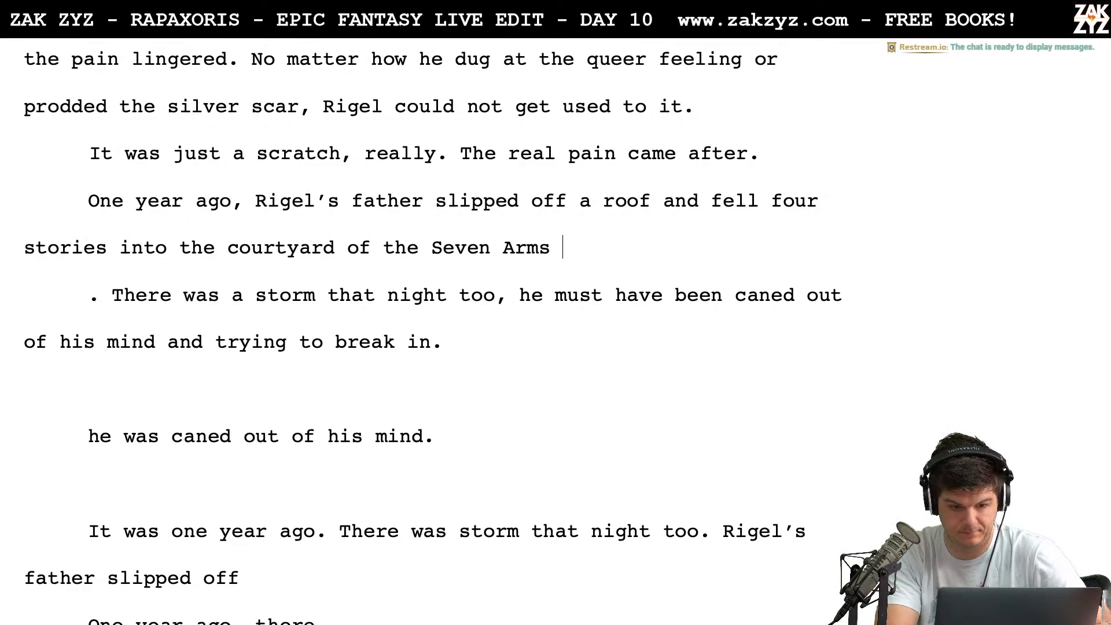
text(Inn.)
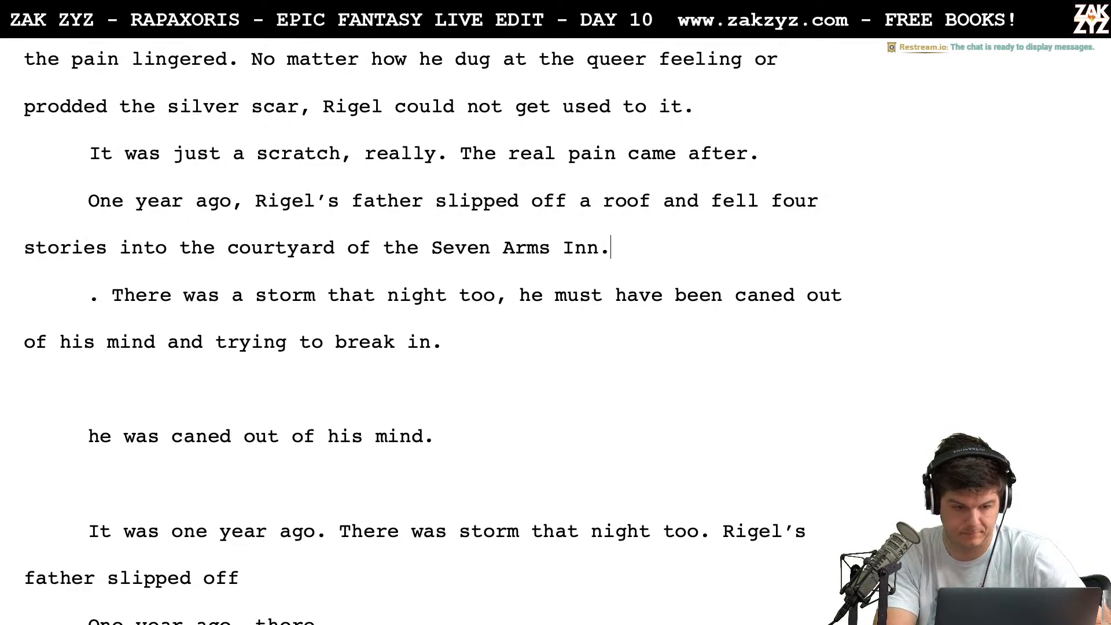
Add a blank line before the stray ". There was a storm" paragraph and break the father's sentence after "slipped off", leaving a blank line between
key(Return)
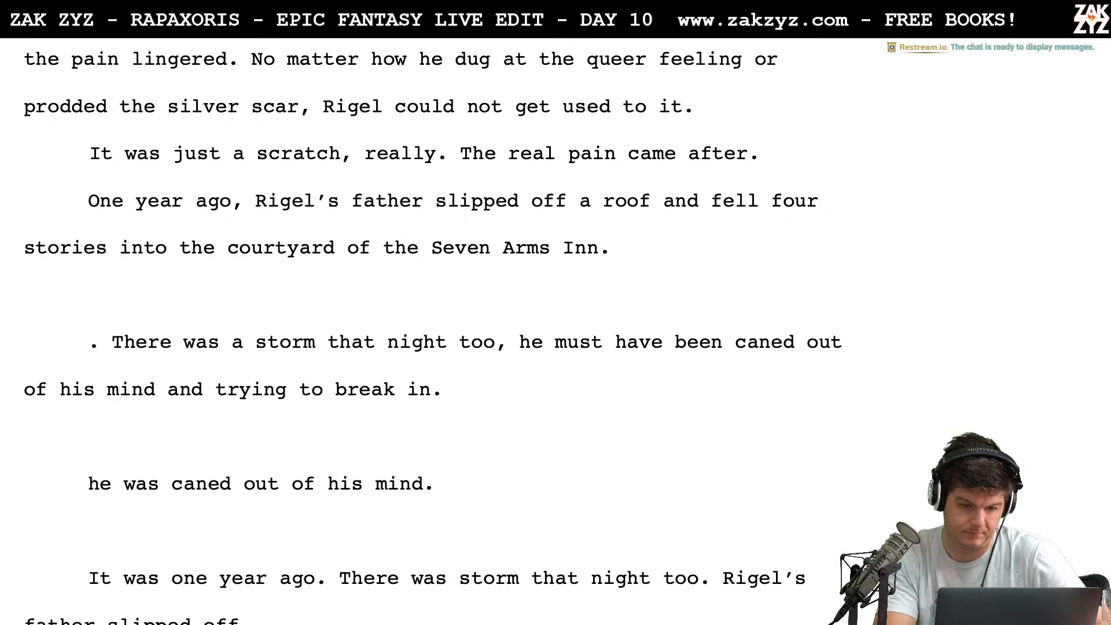
click(592, 202)
key(Left)
key(Return)
key(Return)
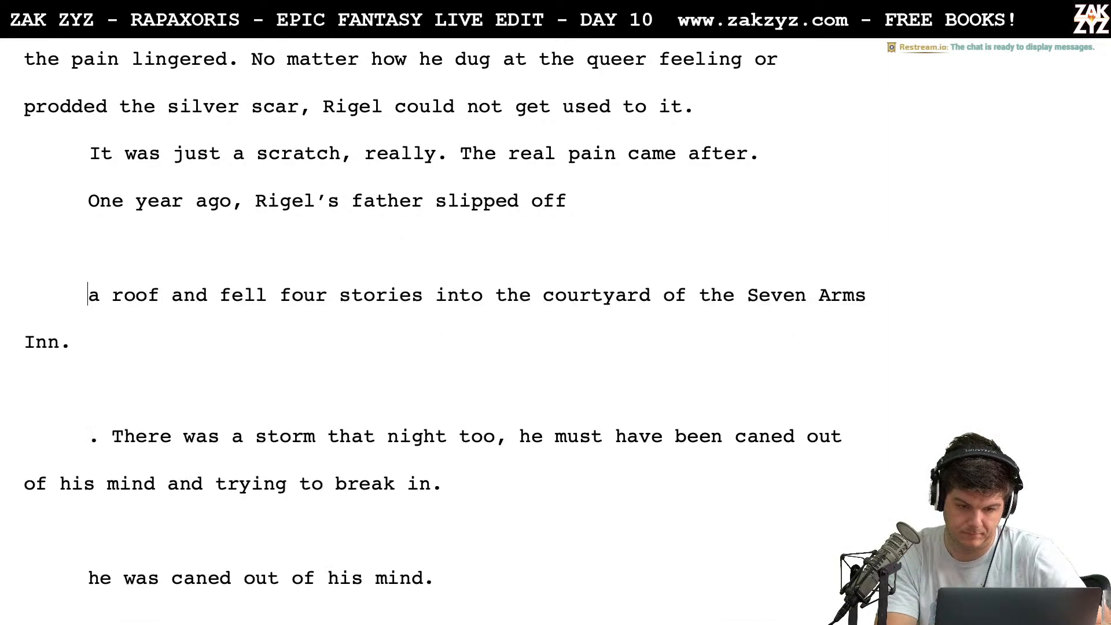
Continue the sentence after "Rigel's father slipped off" with "the roof of the Seven Arms Inn."
key(Left)
key(Left)
text(the roof )
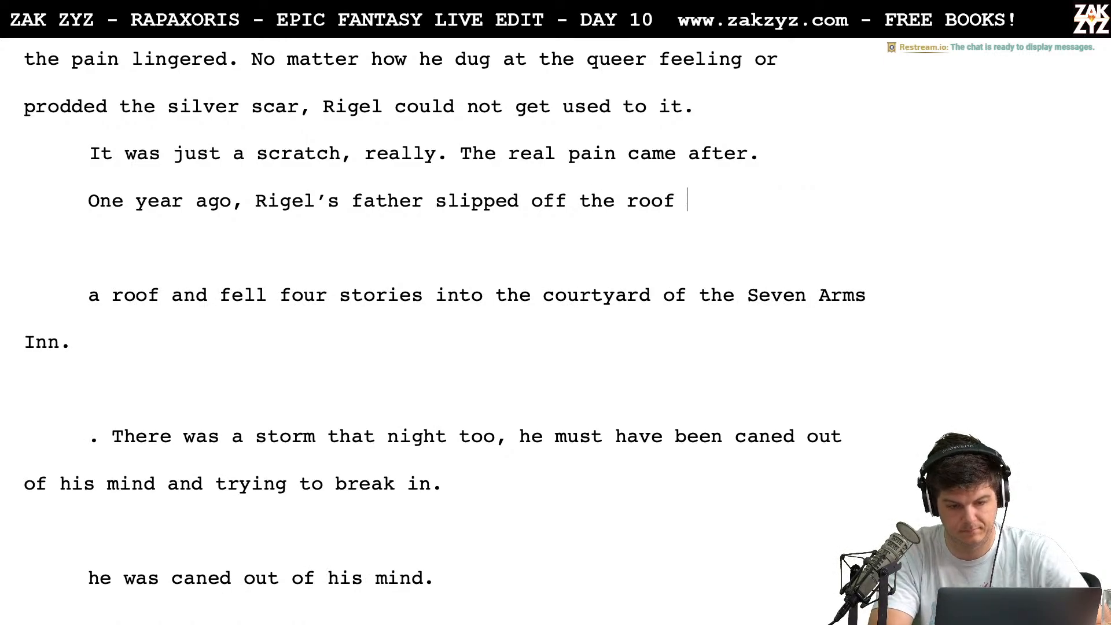
text(of the Seven)
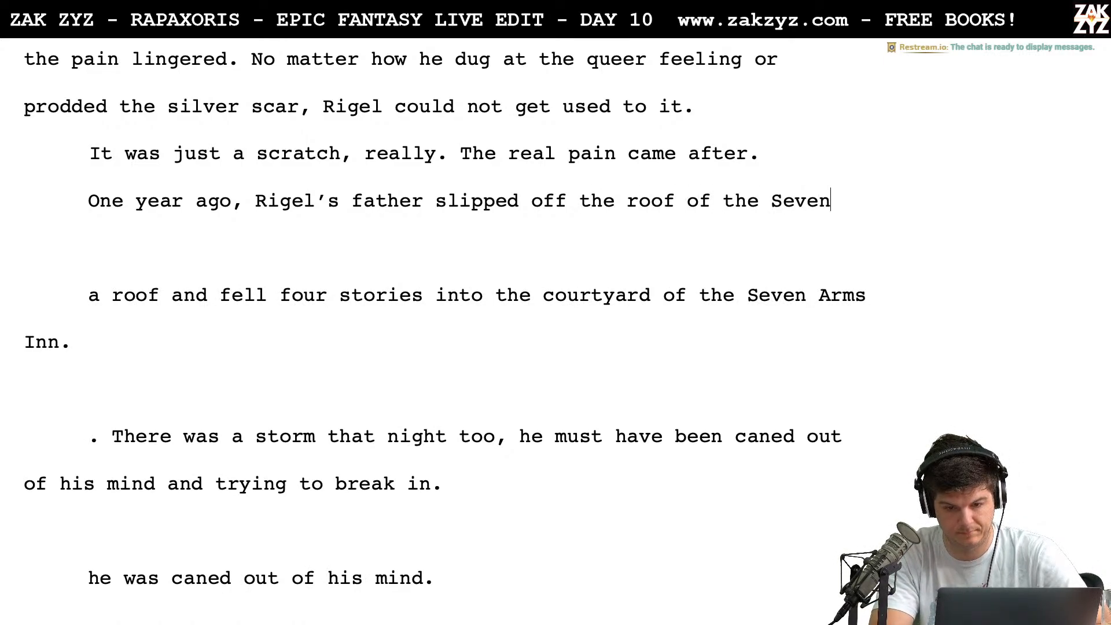
text( Arms Inn)
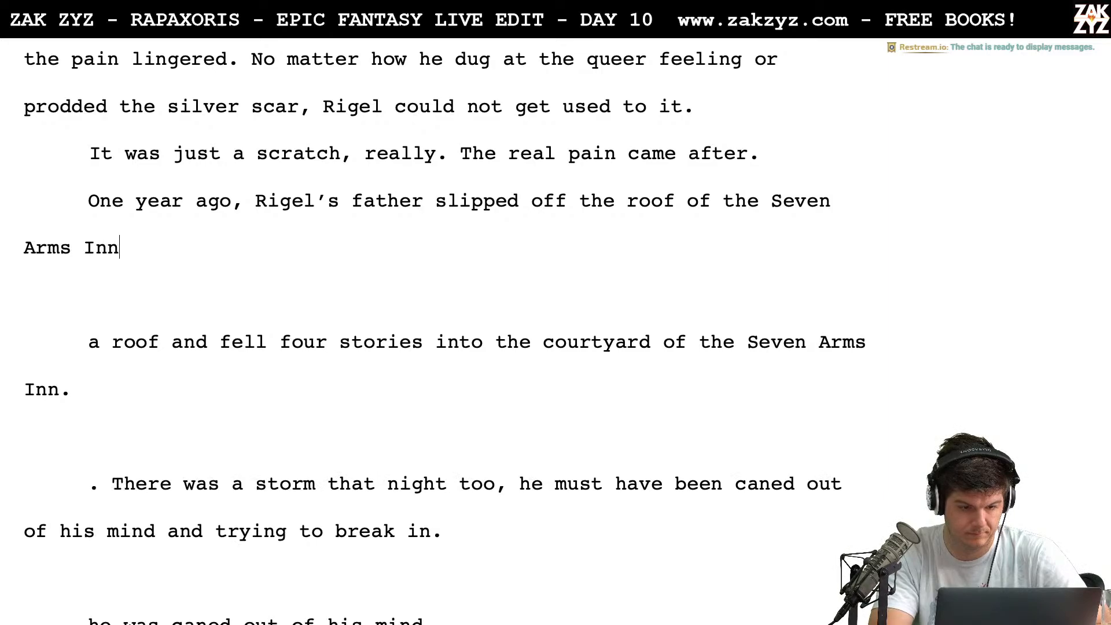
text(. He)
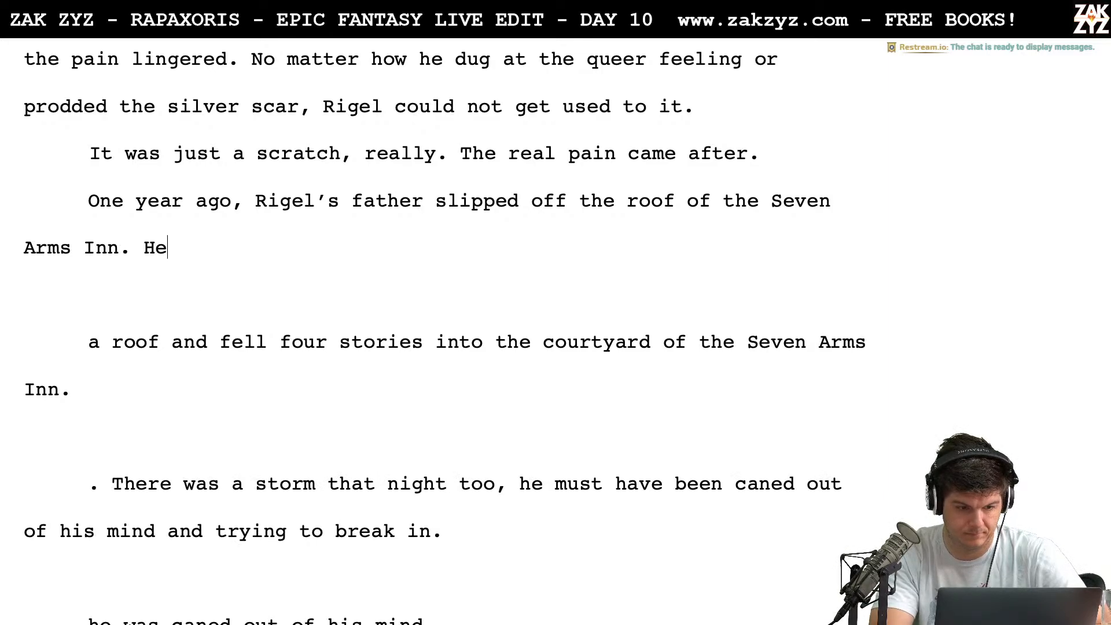
key(BackSpace)
key(BackSpace)
key(BackSpace)
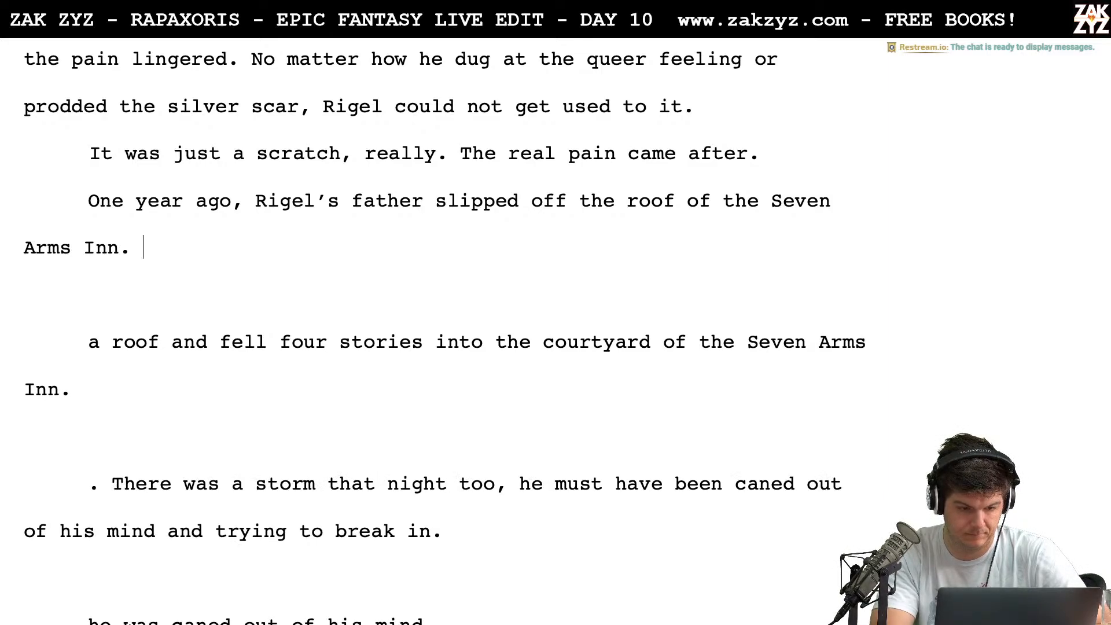
Follow "Seven Arms Inn." with "There was a storm that night too, he must have been caned out of his"
text(There was a stor)
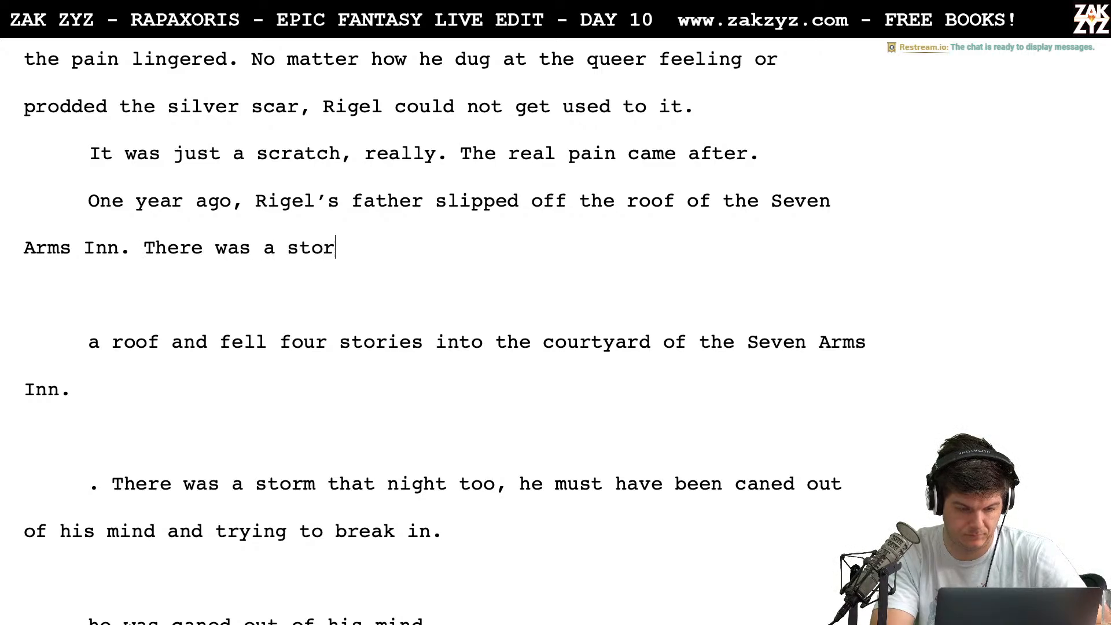
text(m that night too, )
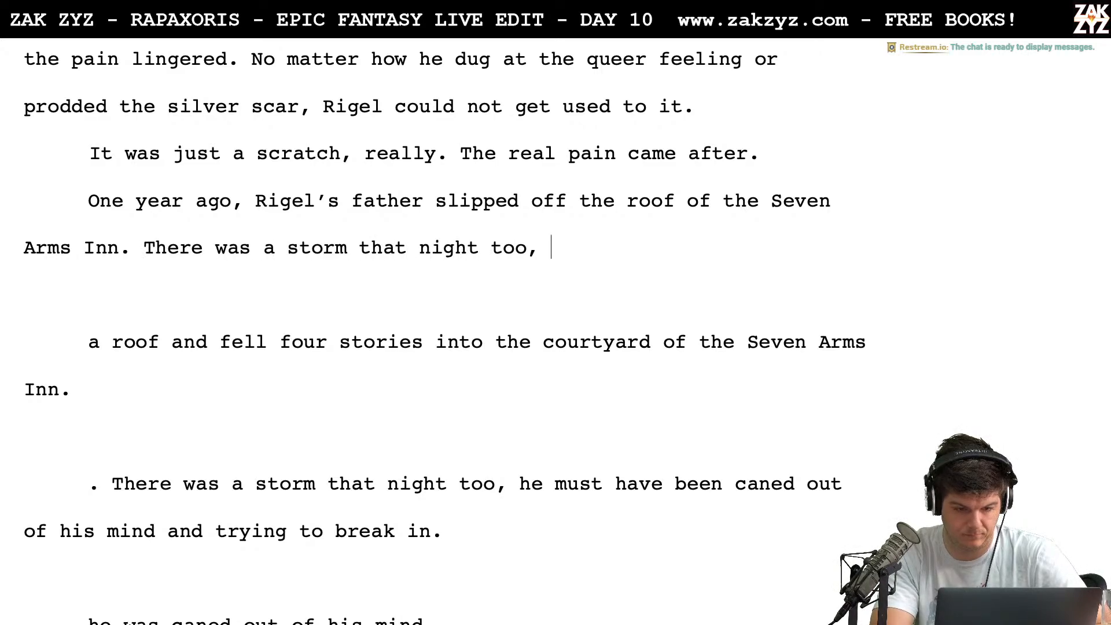
text(he must have b)
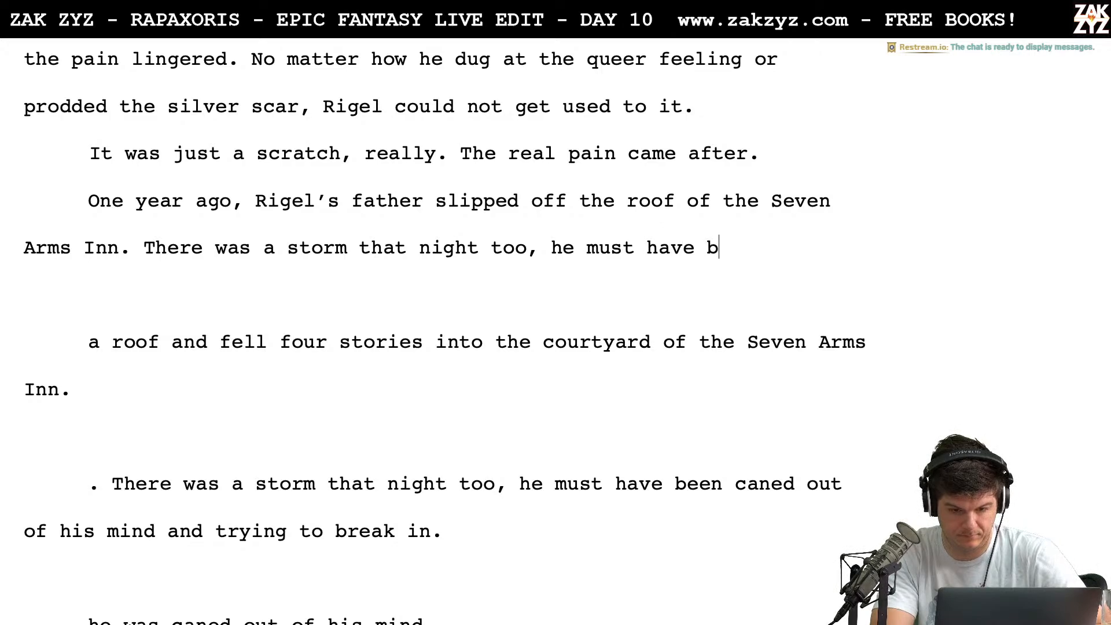
text(een came)
key(BackSpace)
key(BackSpace)
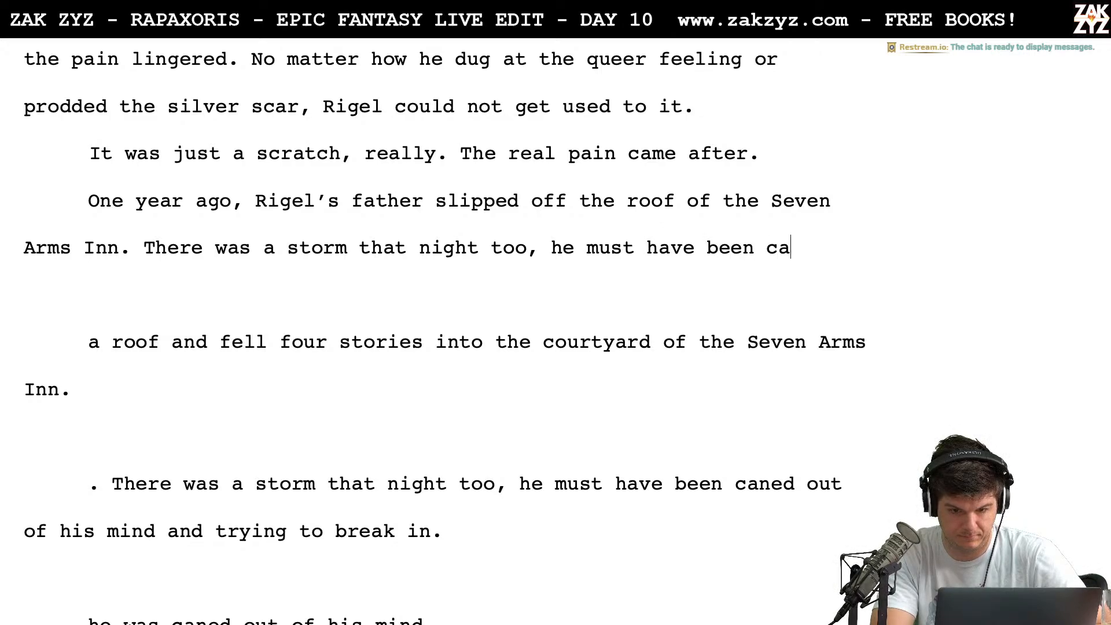
text(ned out of his )
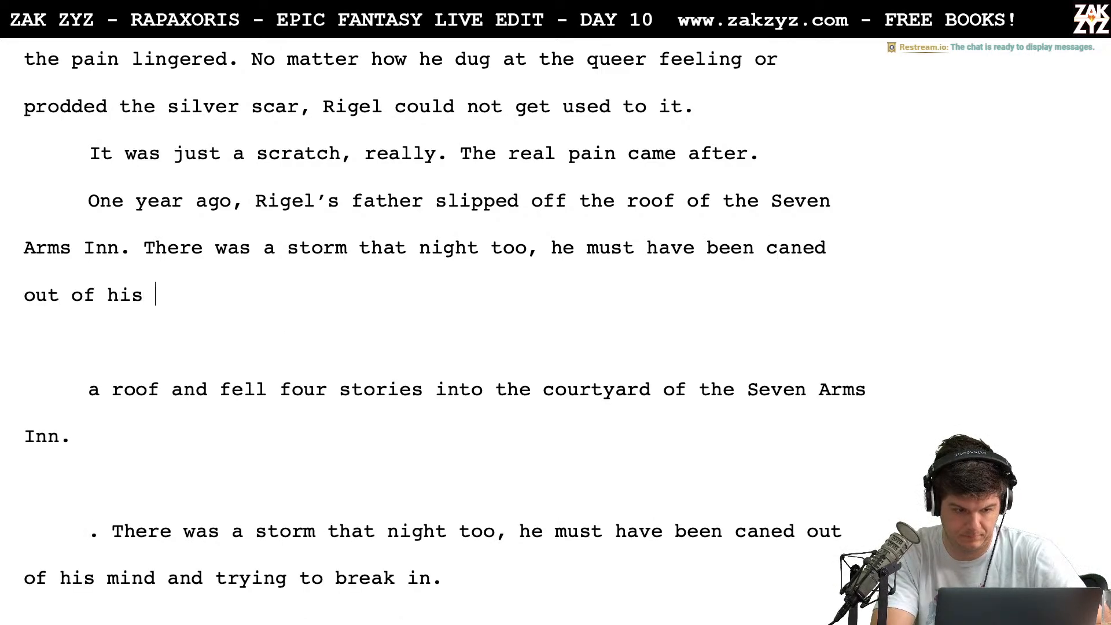
text(mind. He fel)
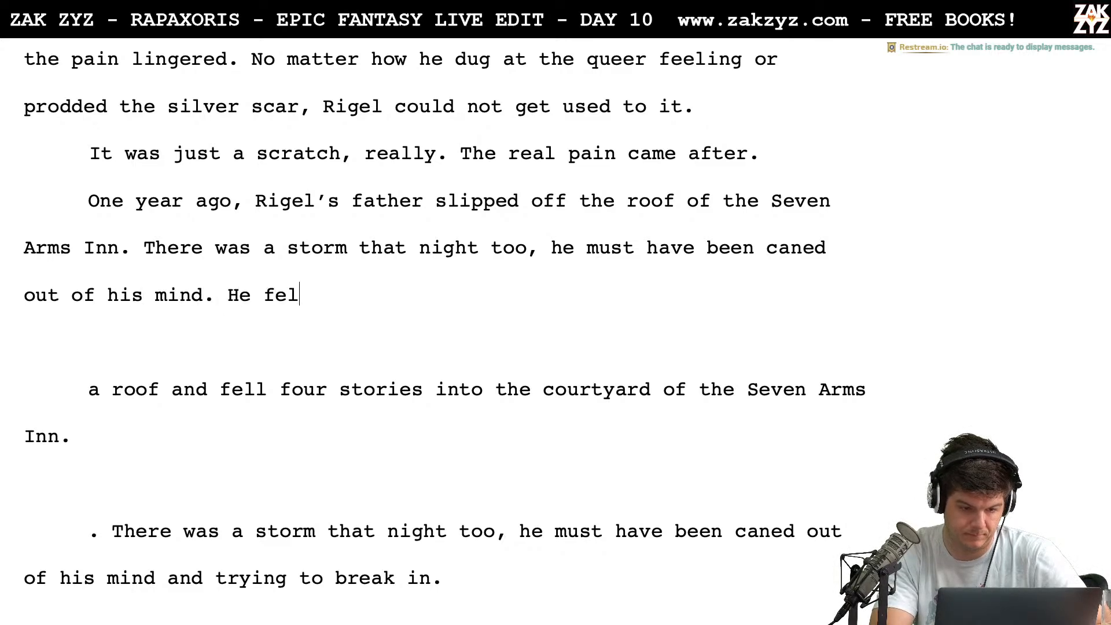
text(l four stories a)
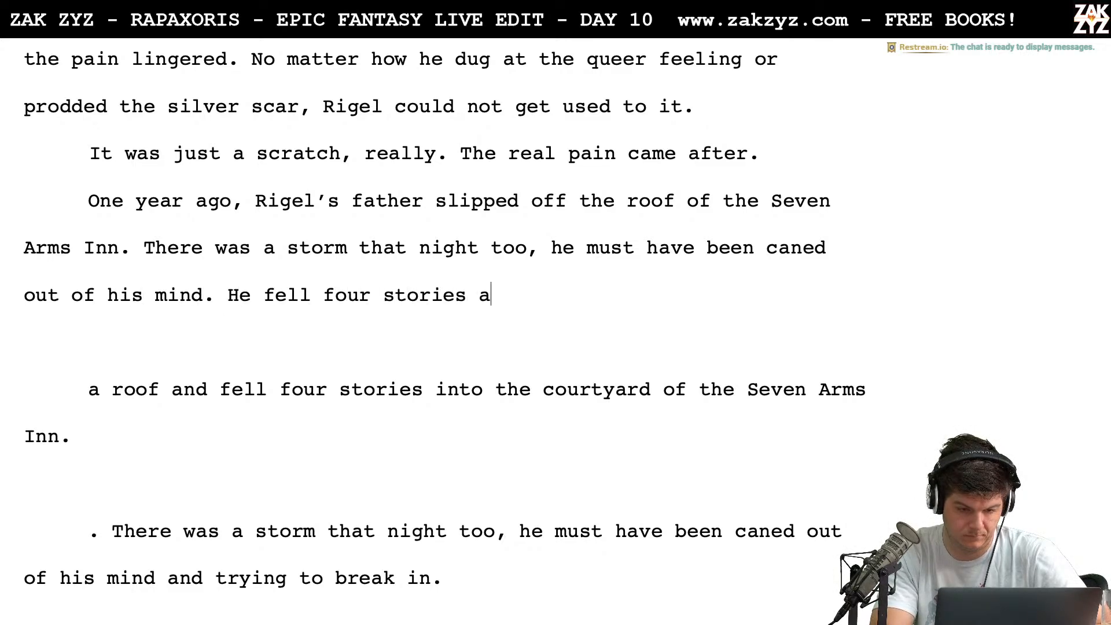
text(nd dieed)
Finish the paragraph after "caned out of his" with "mind. He fell four stories and died instantly, leaving his family nothing but debts."
key(BackSpace)
key(BackSpace)
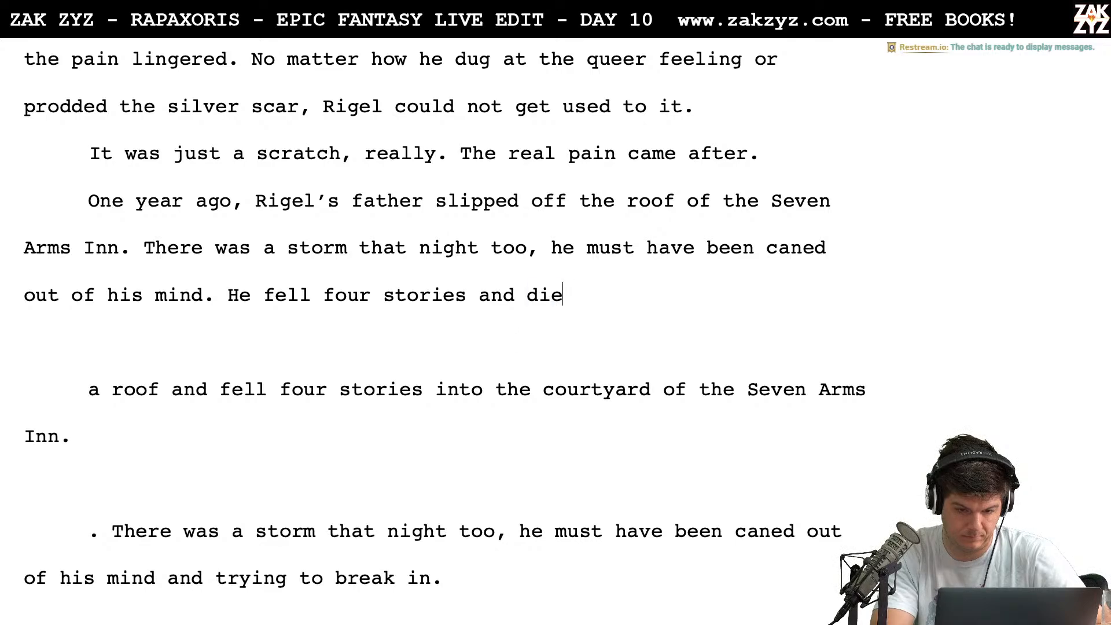
text(d instantly)
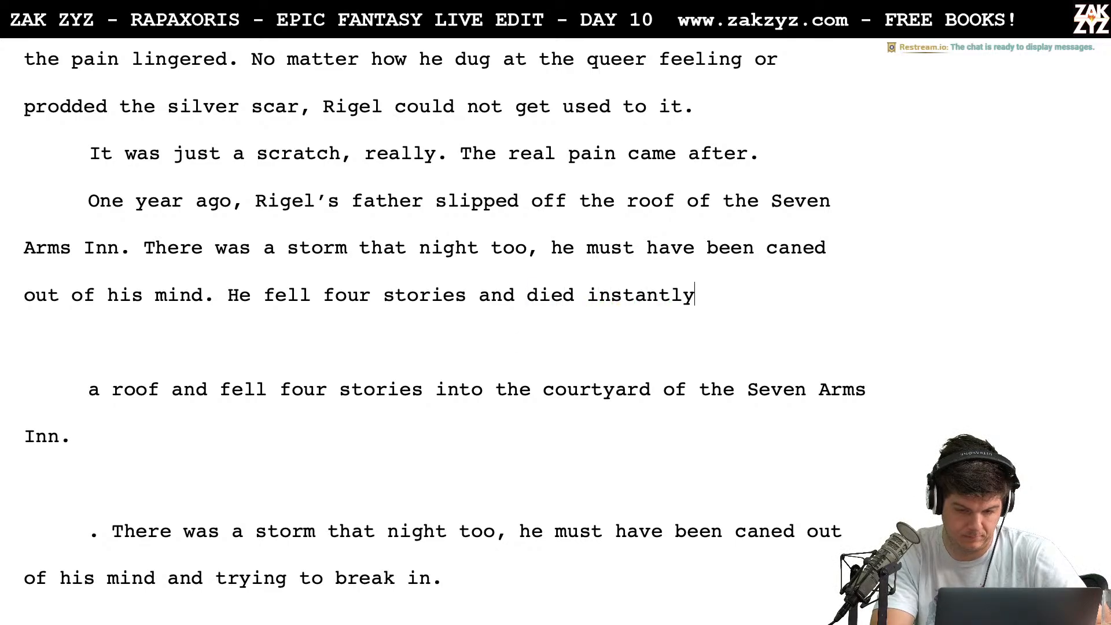
text(, leavi)
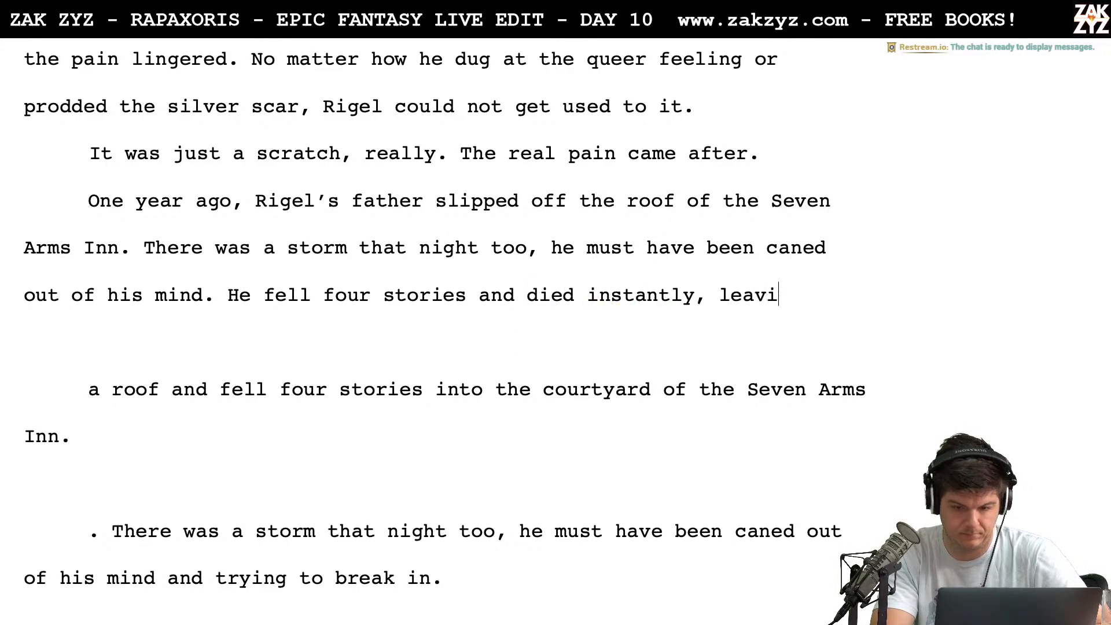
text(ng his family a)
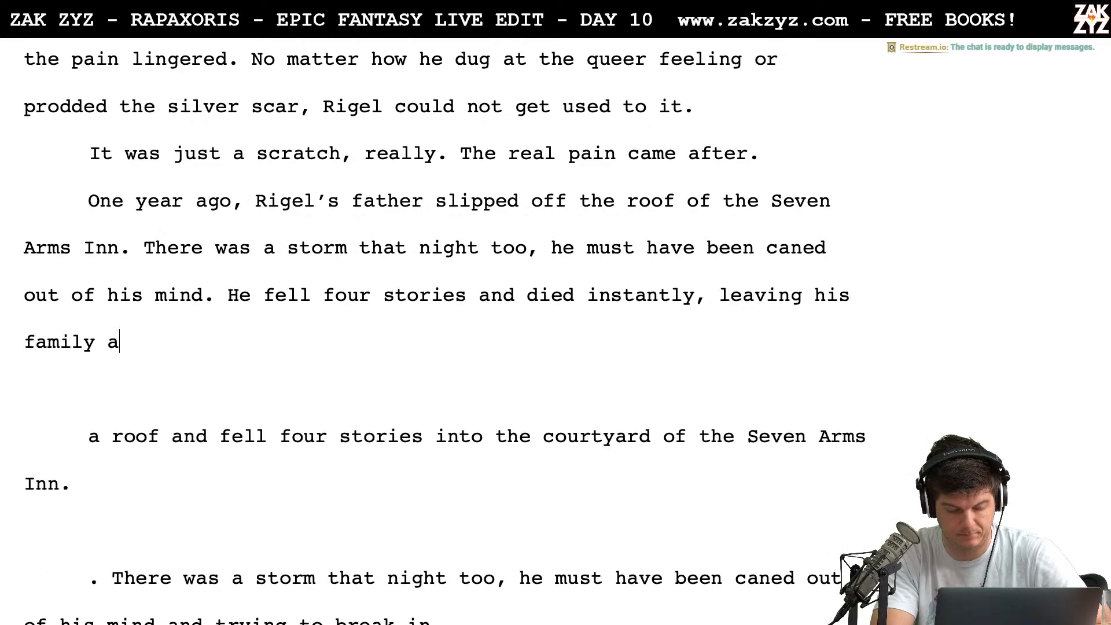
key(BackSpace)
text(nothing b)
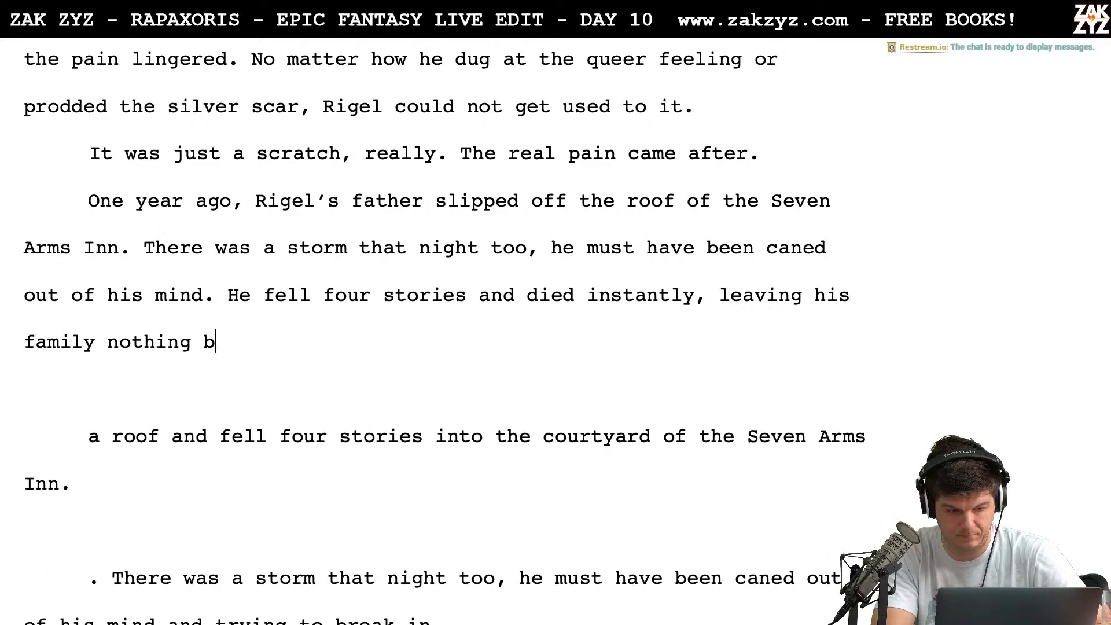
text(ut debts.)
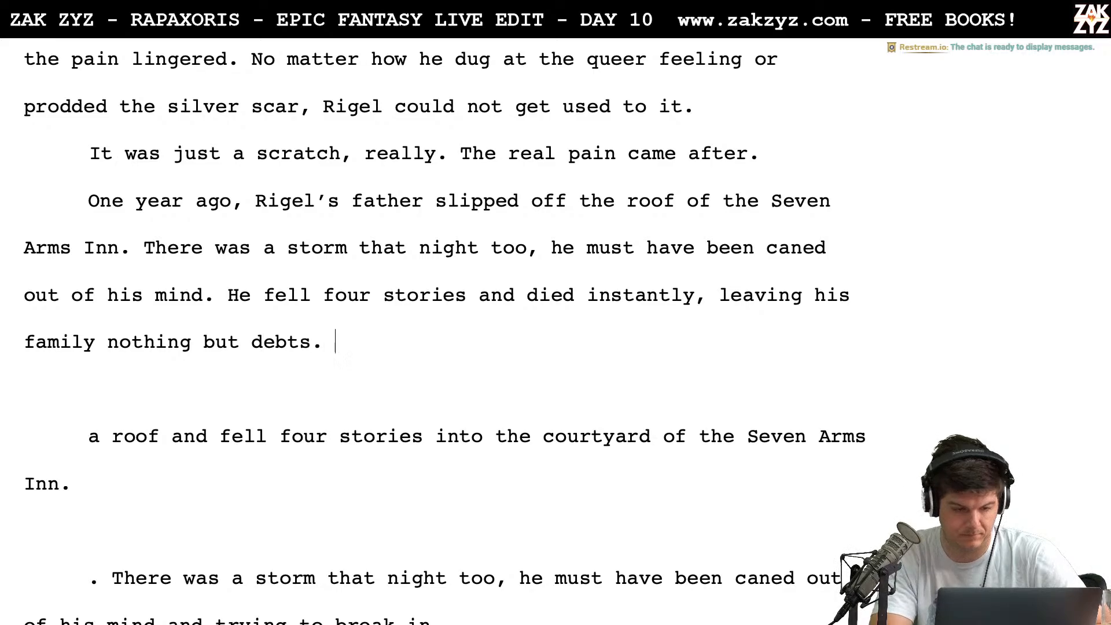
Delete all the leftover drafts of the father's death between "nothing but debts." and the paragraph beginning "A whole year of his mother"
key(shift+Right)
key(shift+Down)
key(shift+Down)
key(shift+Down)
key(shift+Down)
key(shift+Down)
key(shift+Down)
key(shift+Down)
key(shift+Down)
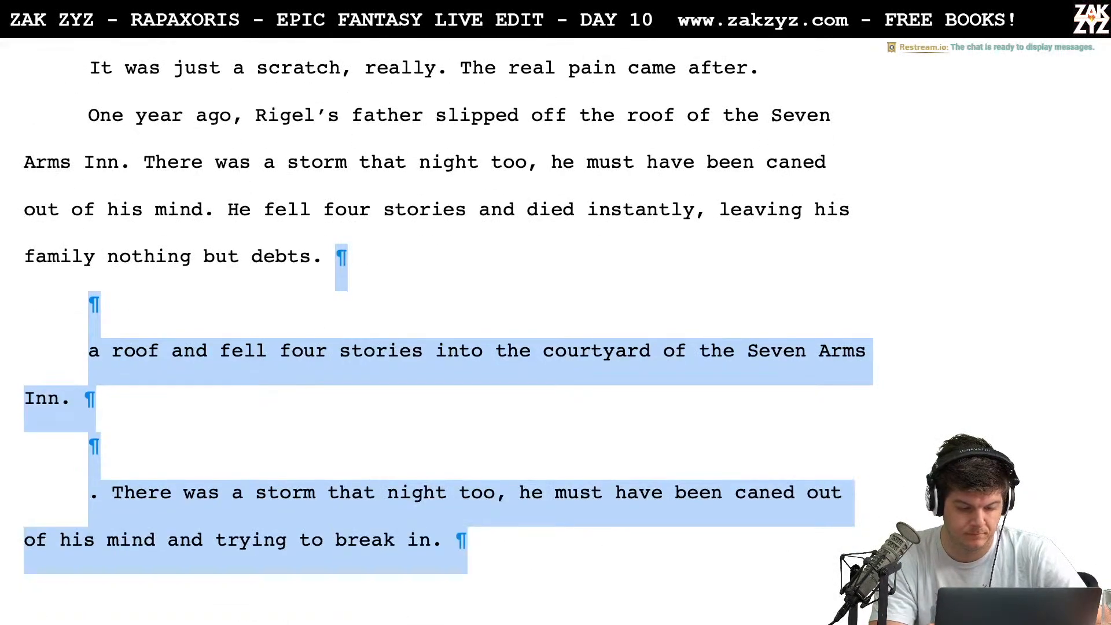
key(shift+Down)
key(shift+Down)
key(shift+Down)
key(shift+Down)
key(shift+Down)
key(shift+Down)
key(shift+Down)
key(shift+Down)
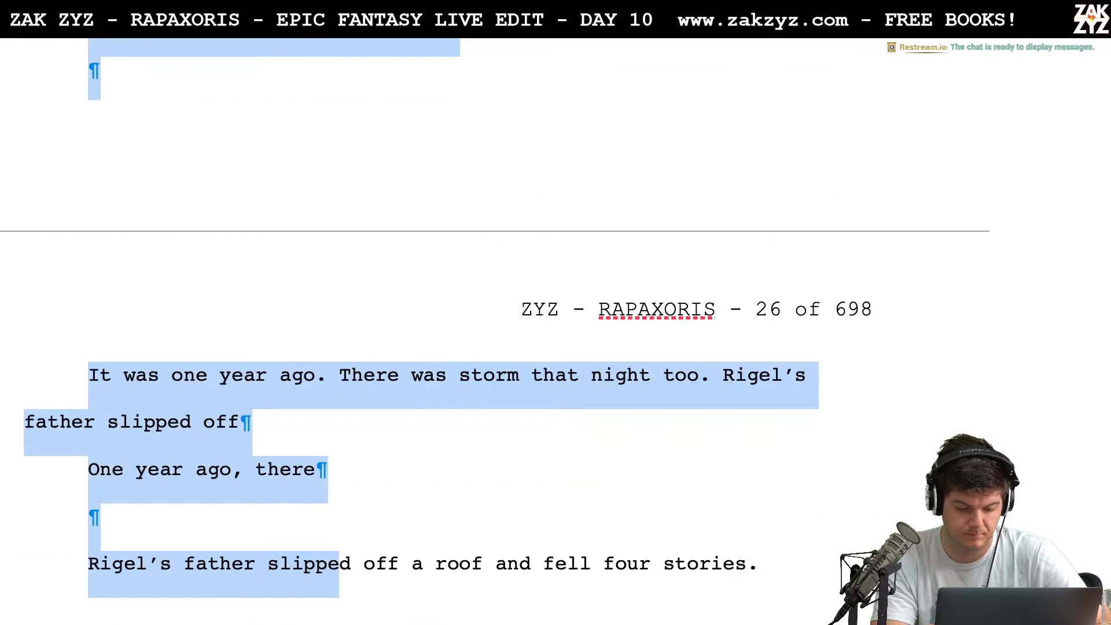
key(shift+Down)
key(shift+Down)
key(shift+Down)
key(shift+Down)
key(shift+Down)
key(shift+Down)
key(shift+Down)
key(shift+Down)
key(shift+Down)
key(shift+Down)
key(shift+Down)
key(shift+Down)
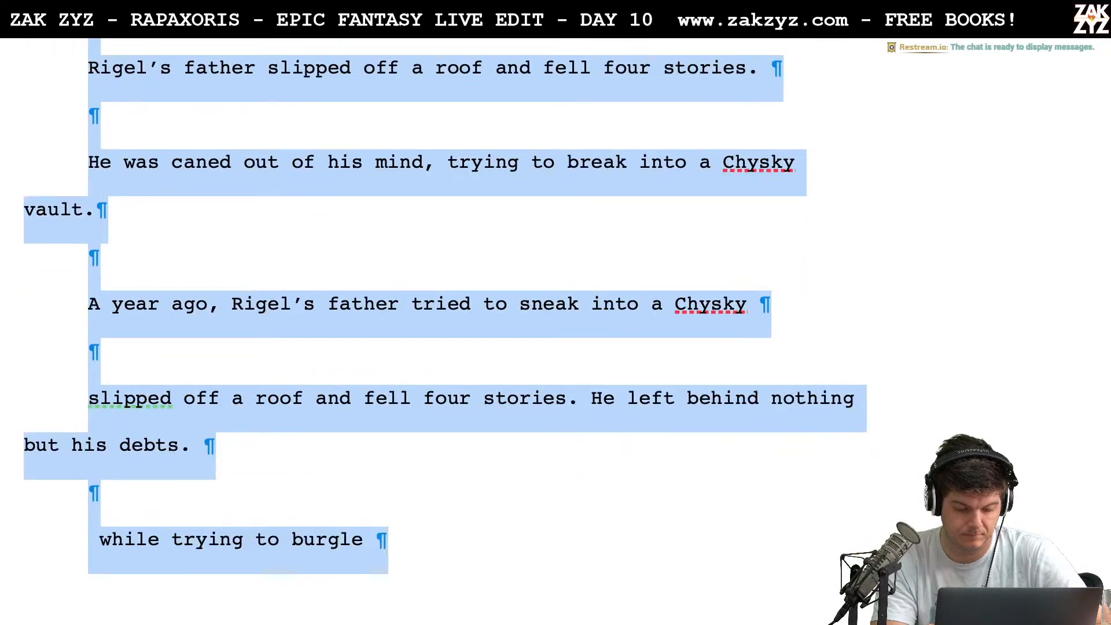
key(shift+Down)
key(shift+Down)
key(shift+Down)
key(shift+Down)
key(shift+Down)
key(shift+Down)
key(shift+Down)
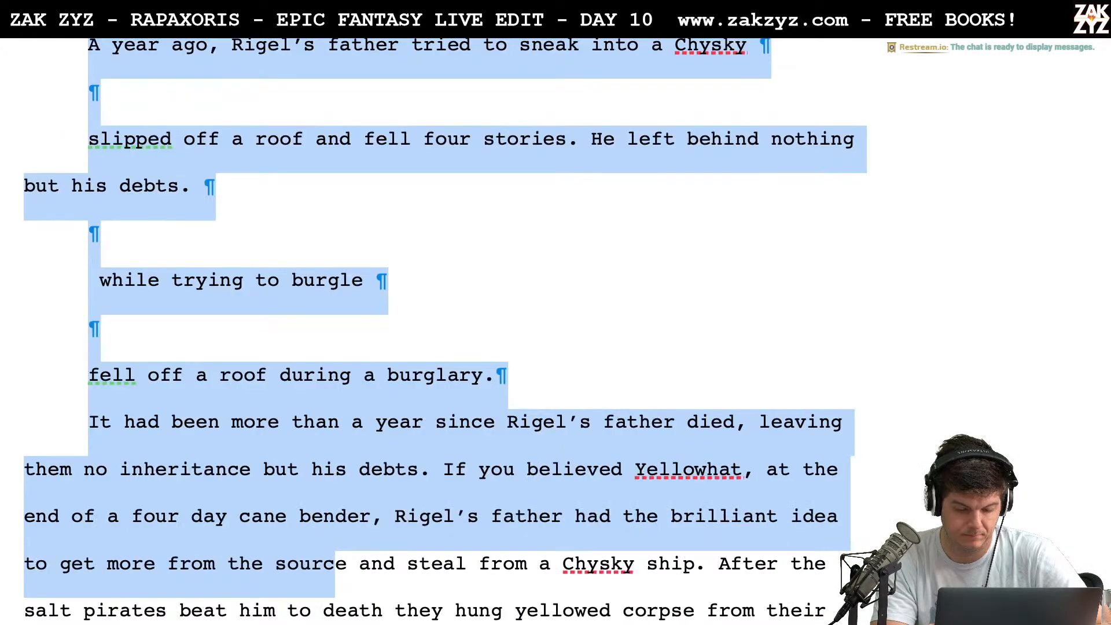
key(shift+Up)
key(shift+Up)
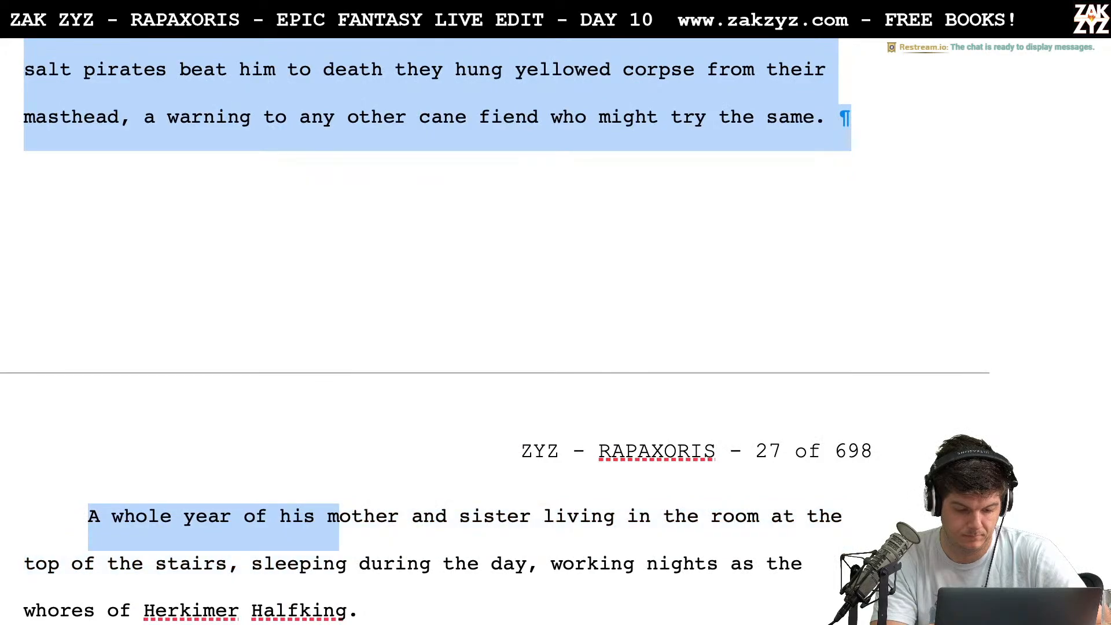
key(shift+Right)
key(shift+Right)
key(shift+Right)
key(shift+Right)
key(shift+Right)
key(shift+Right)
key(shift+Right)
key(shift+Right)
key(shift+Right)
key(shift+Right)
key(shift+Right)
key(shift+Right)
key(shift+Right)
key(shift+Right)
key(shift+Right)
key(shift+Right)
key(shift+Right)
key(shift+Right)
key(shift+Right)
key(shift+Right)
key(shift+Right)
key(shift+Right)
key(shift+Right)
key(shift+Right)
key(shift+Right)
key(shift+Right)
key(shift+Right)
key(shift+Right)
key(shift+Right)
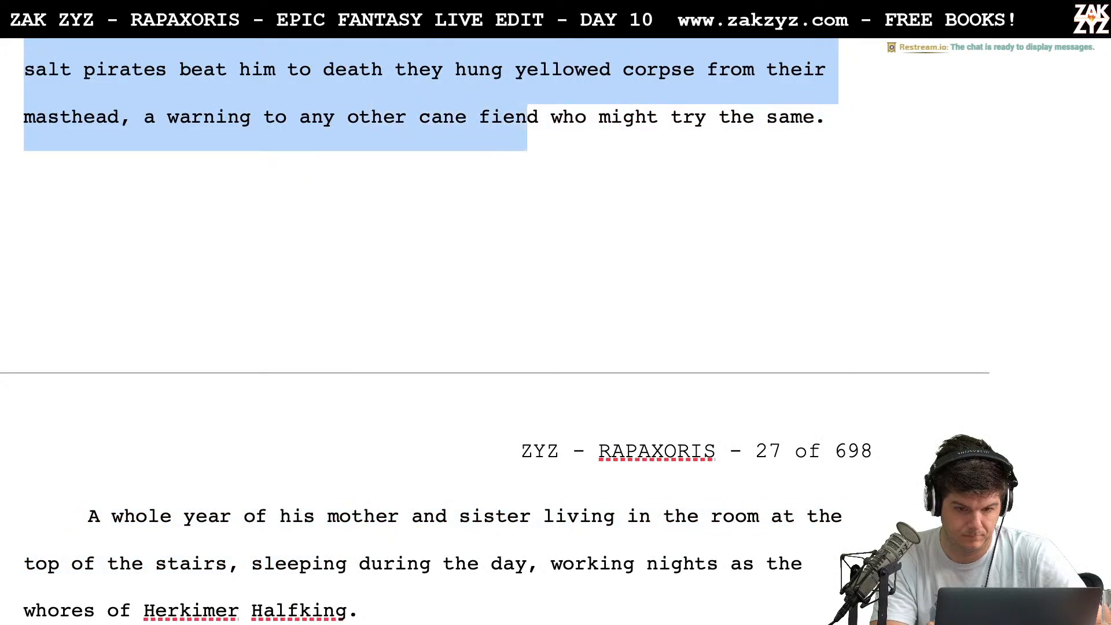
key(shift+Right)
key(shift+Right)
key(shift+Right)
key(shift+Right)
key(shift+Right)
key(shift+Right)
key(shift+Right)
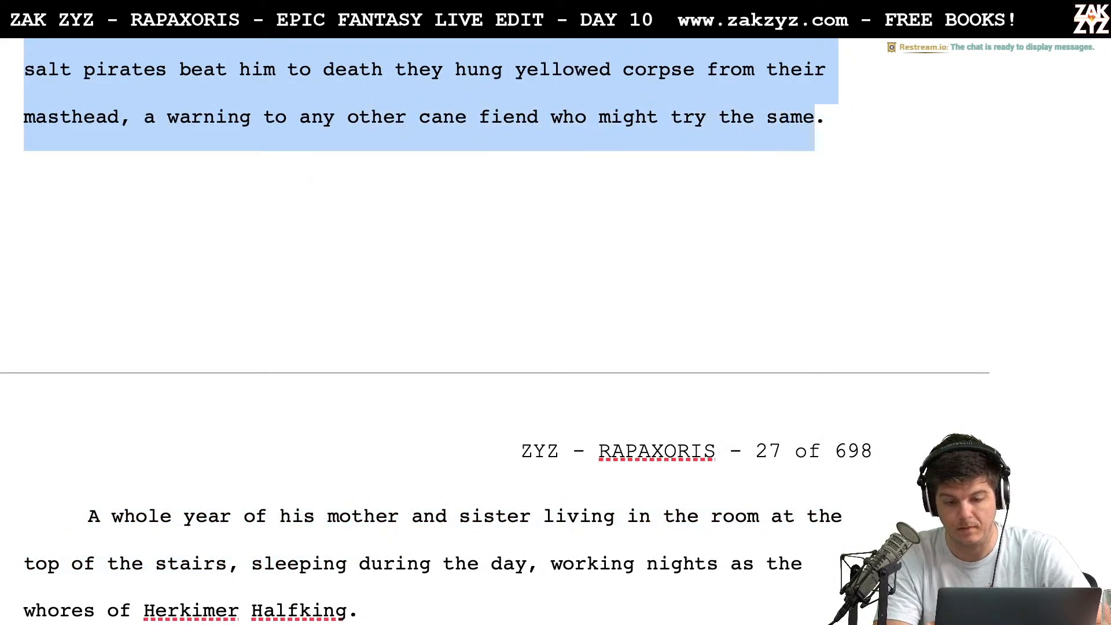
key(Delete)
scroll(301, 345, up, 2)
scroll(504, 134, up, 2)
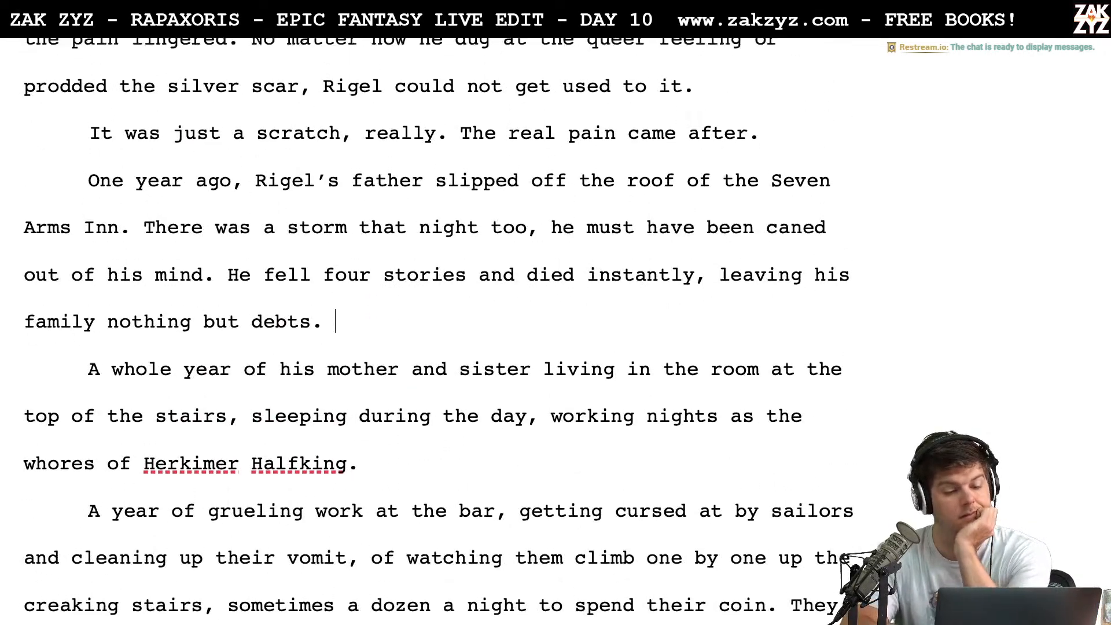
Remove the word "whole" from "A whole year of his mother and sister" at the start of the next paragraph
scroll(505, 135, down, 1)
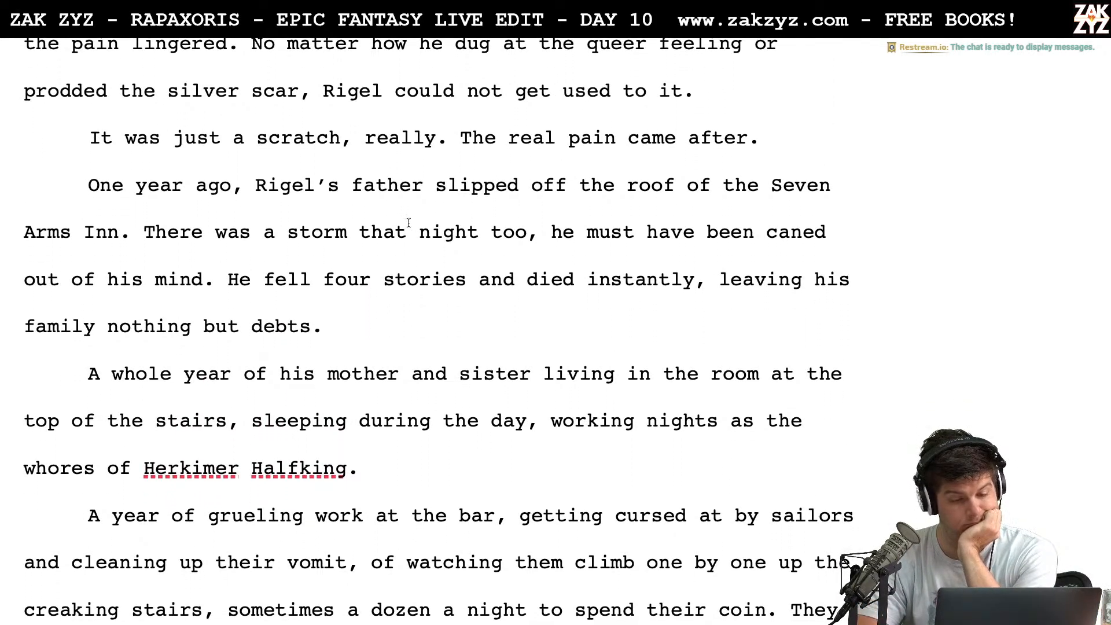
click(197, 183)
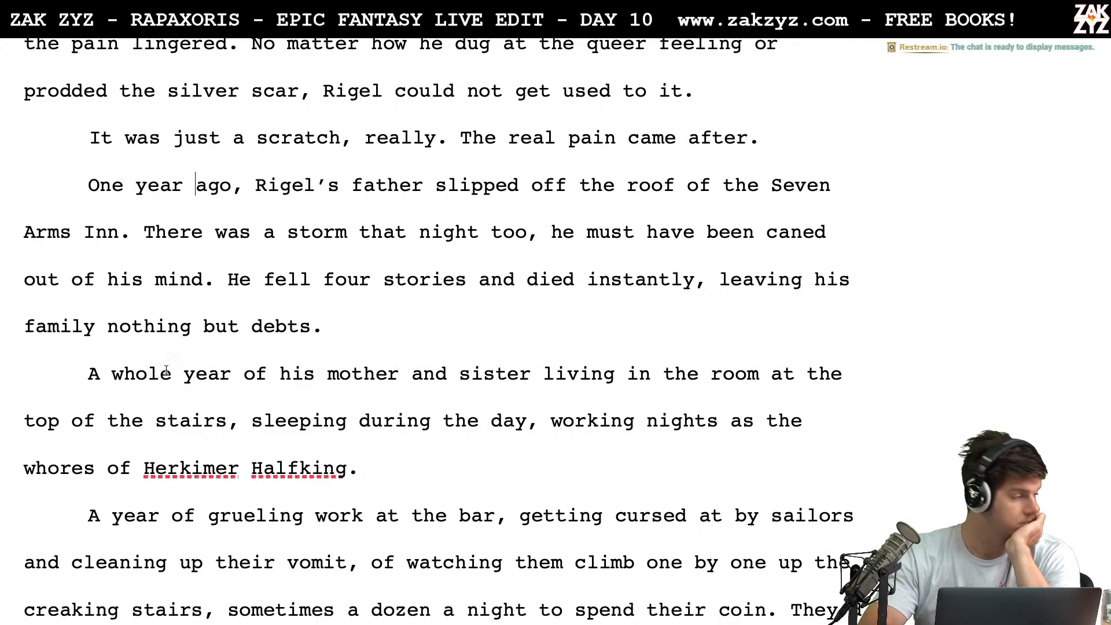
scroll(225, 377, down, 1)
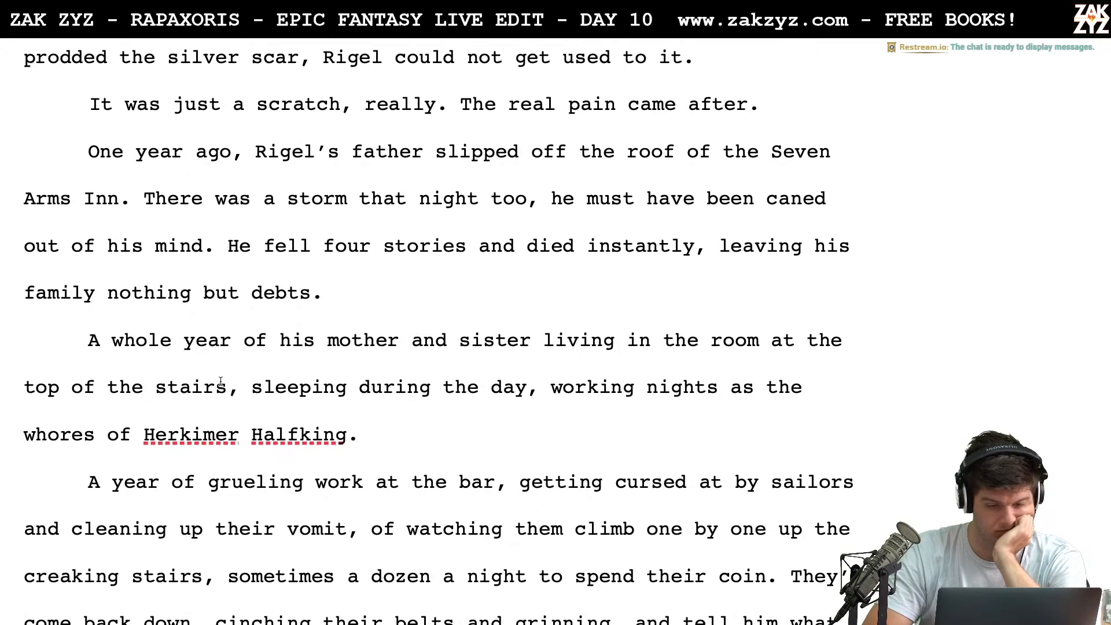
scroll(291, 368, down, 1)
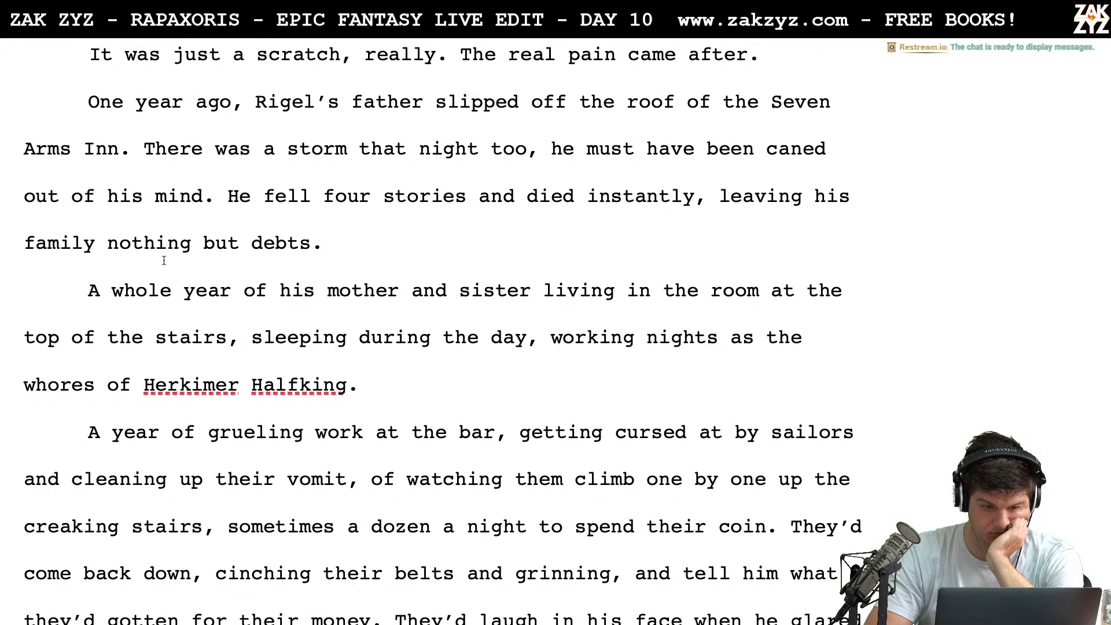
click(85, 291)
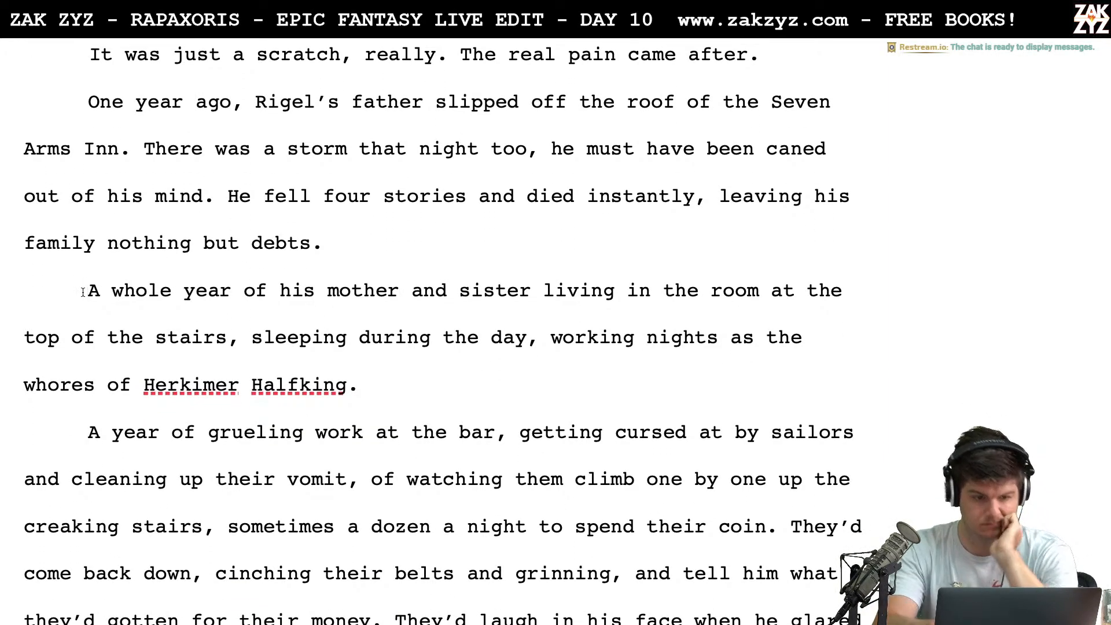
key(Right)
key(Right)
key(Right)
key(Right)
key(Right)
key(Right)
key(Right)
key(Right)
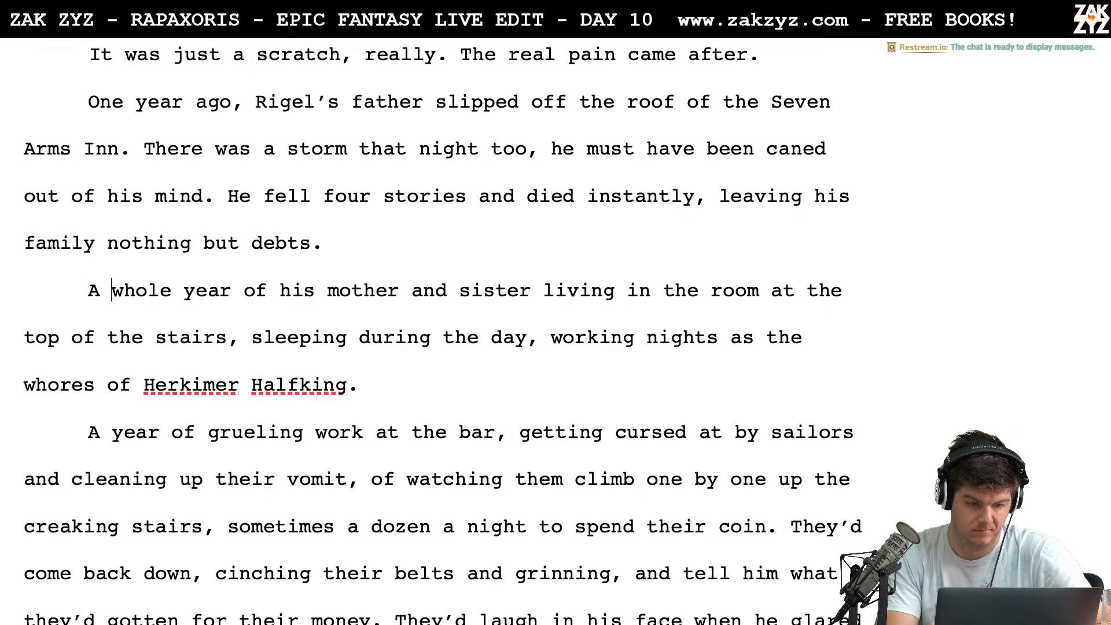
key(BackSpace)
key(BackSpace)
key(BackSpace)
key(BackSpace)
key(BackSpace)
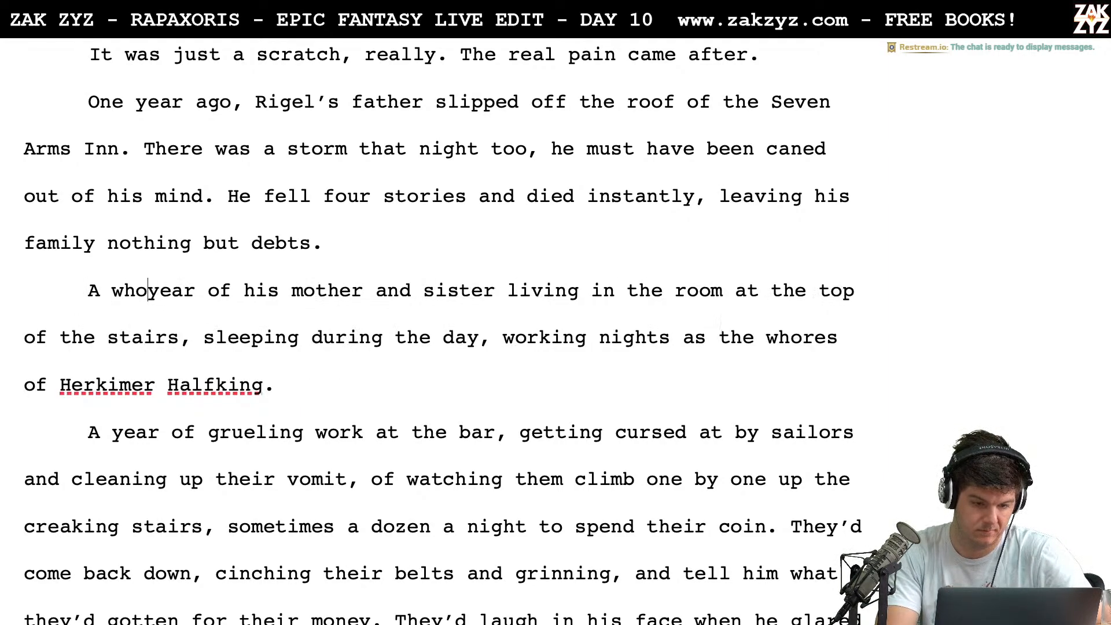
key(BackSpace)
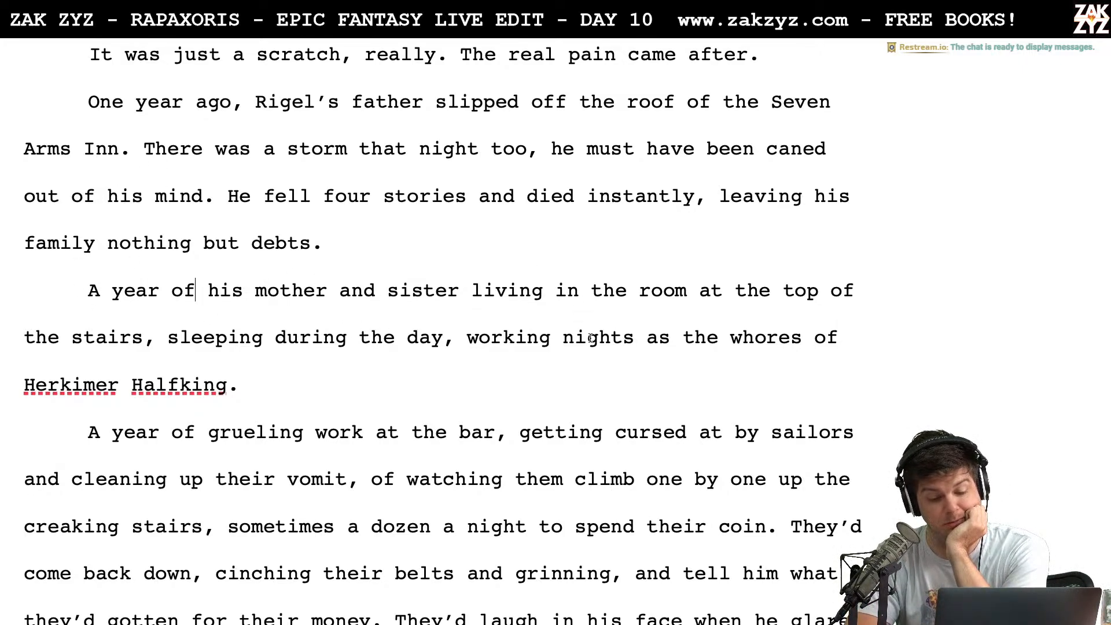
scroll(301, 363, down, 1)
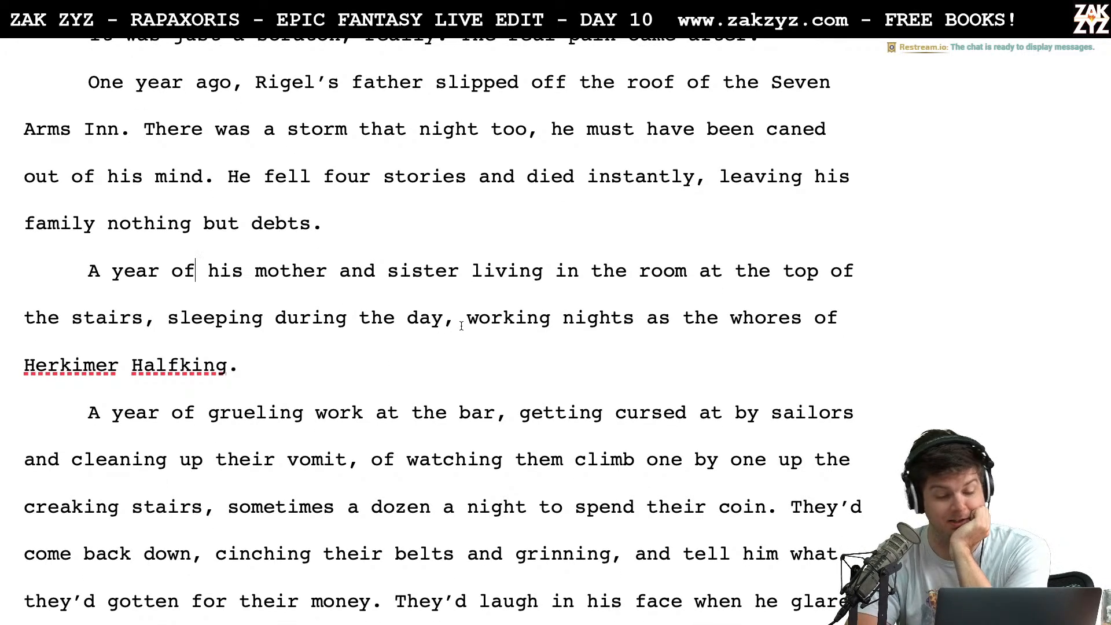
text(an)
key(BackSpace)
key(BackSpace)
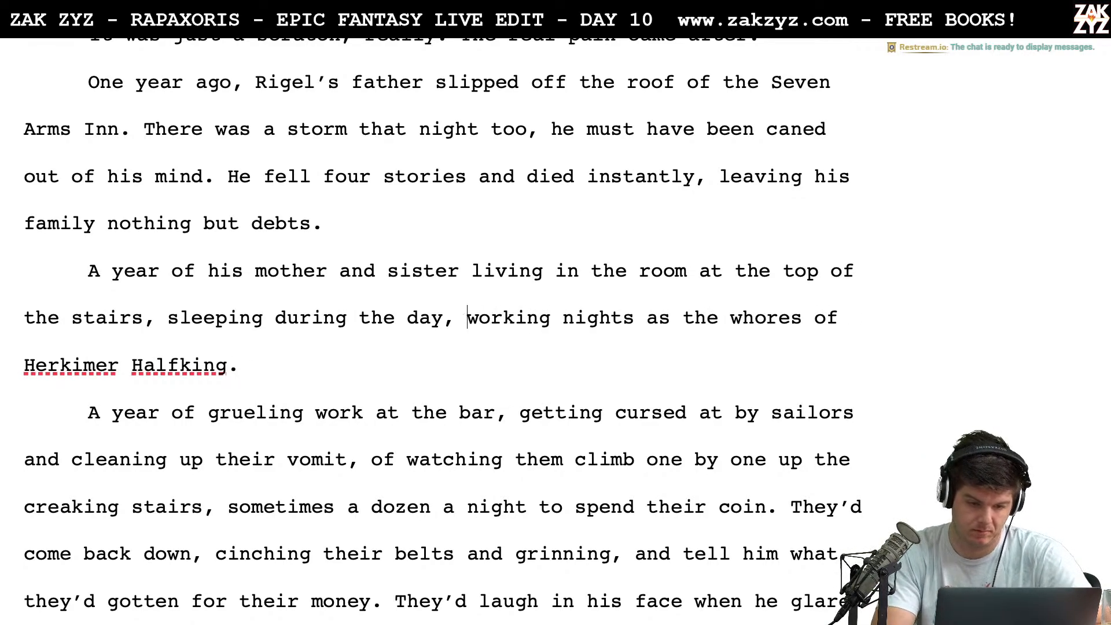
Replace the comma after "the room at the top of the stairs" with a period and "They slept all day"
click(156, 318)
key(BackSpace)
text(. They slept)
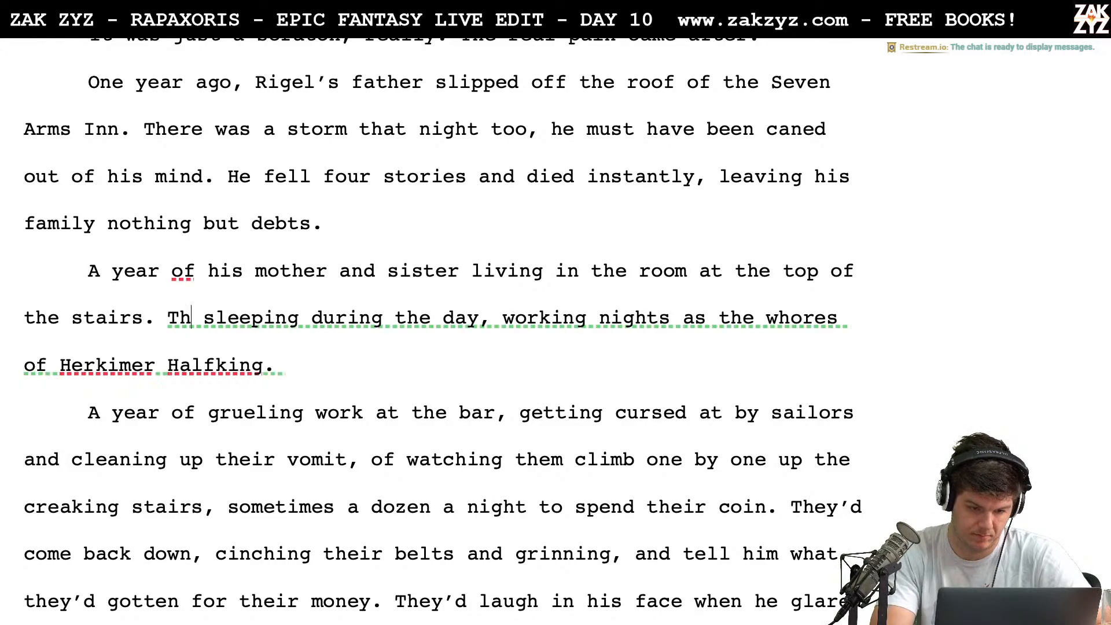
text( all day)
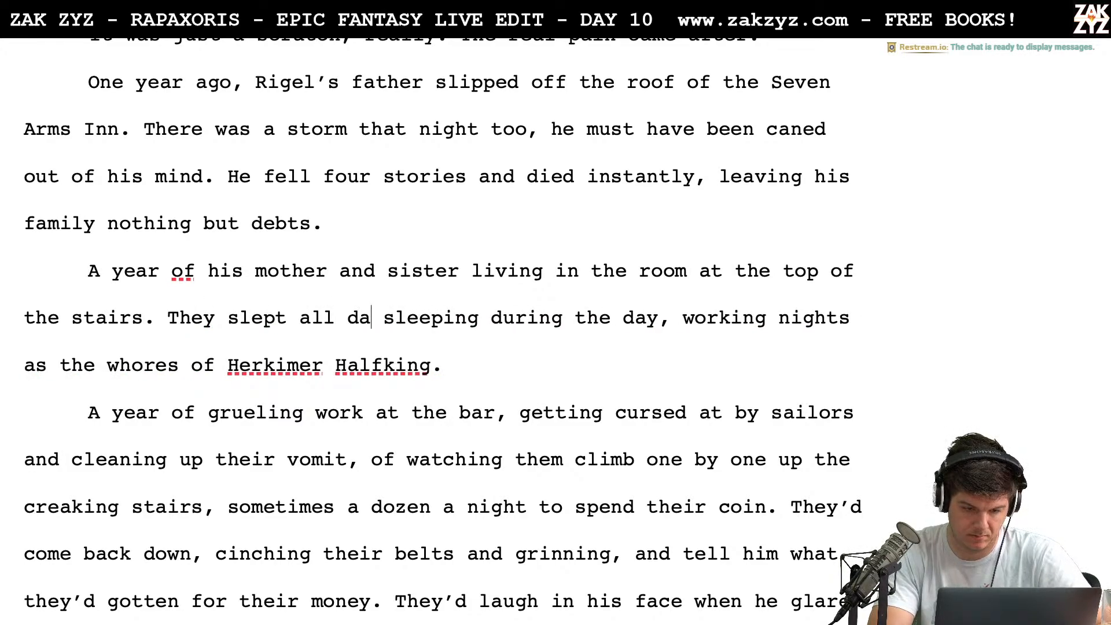
key(BackSpace)
Insert "entire" before "year" in the sentence about Rigel's mother and sister
key(Up)
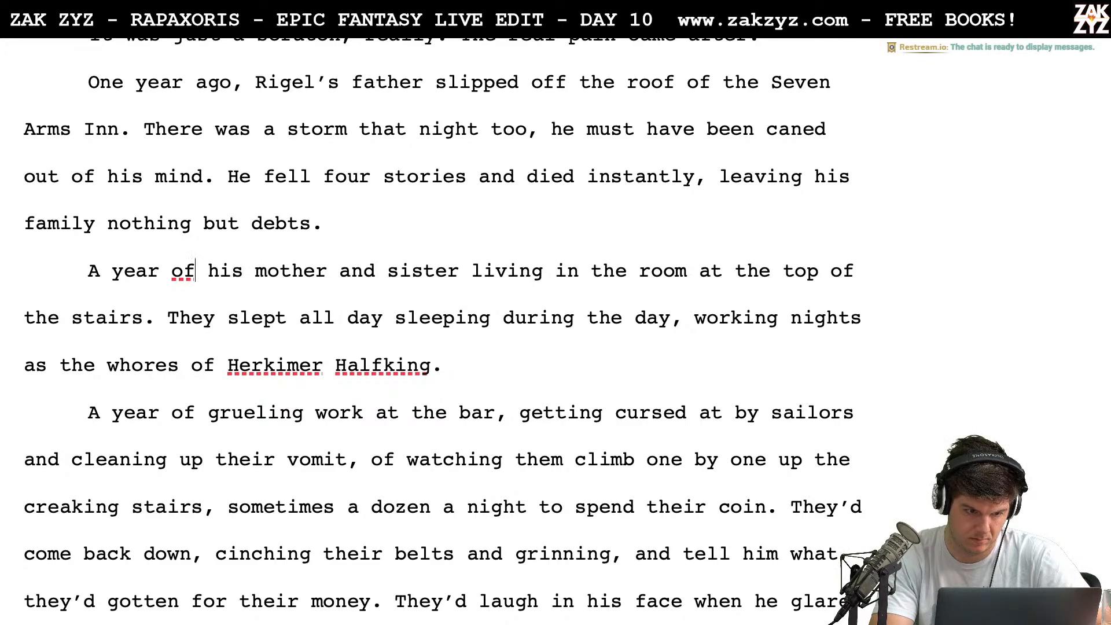
key(Left)
text(entire)
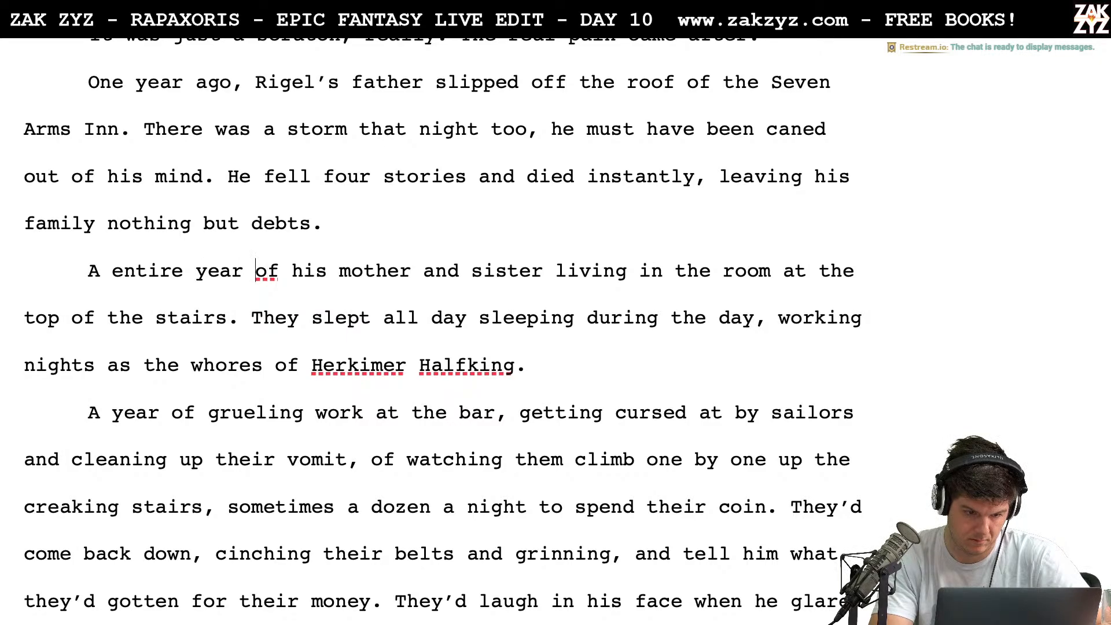
key(Right)
key(Right)
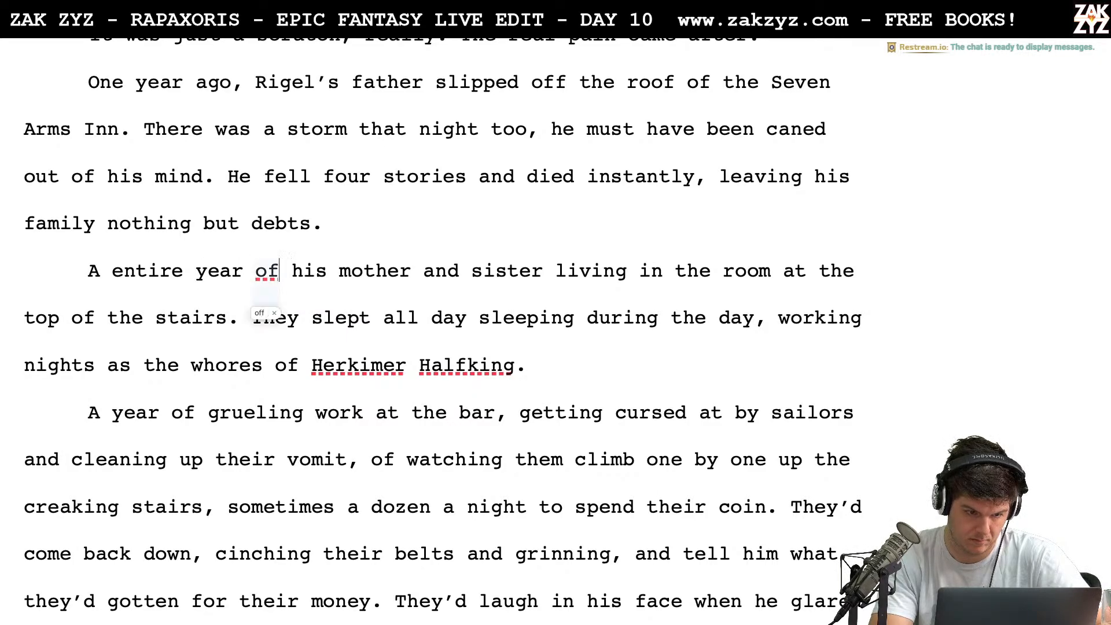
Start the paragraph with "A year. A year of his mother and sister" ahead of the existing "A entire year" sentence
key(Left)
key(Left)
key(Left)
key(Left)
key(Left)
key(Left)
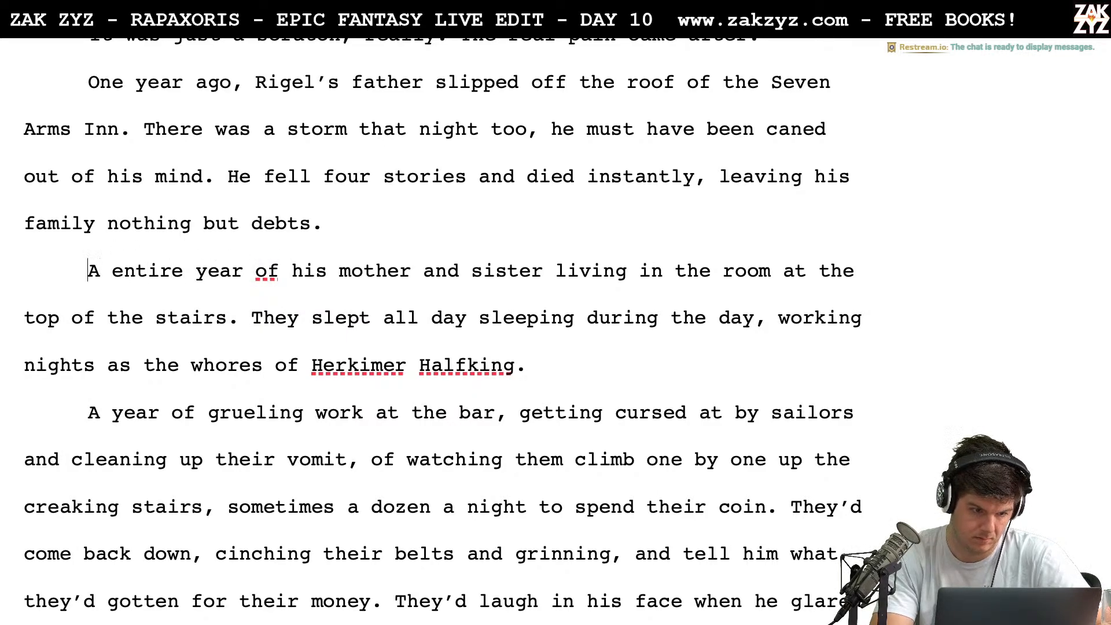
key(Right)
key(Right)
key(Left)
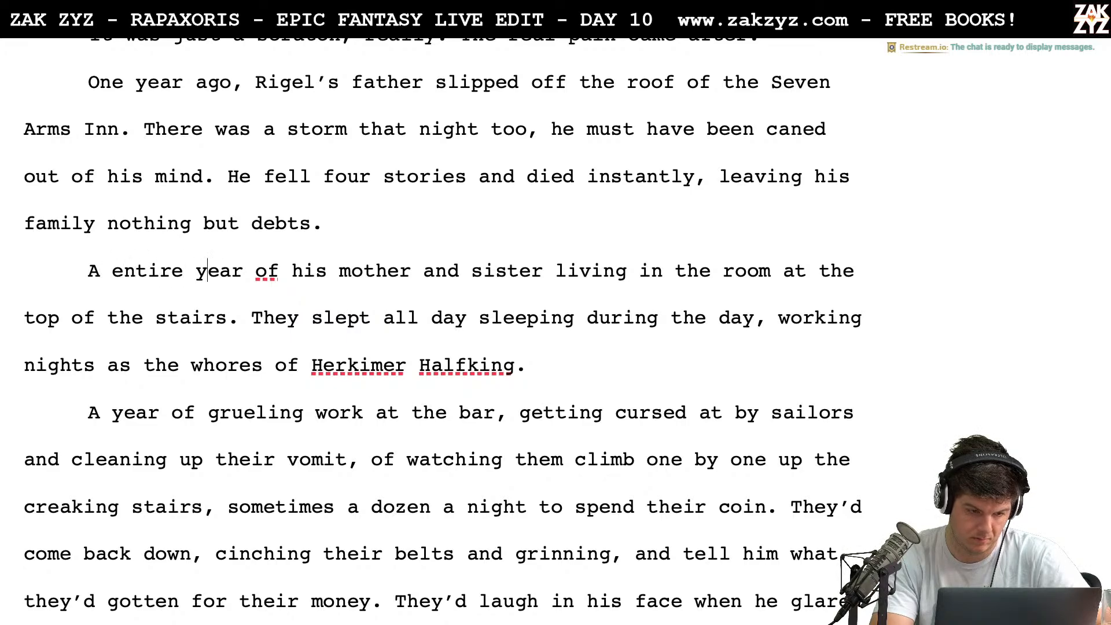
text(A year. )
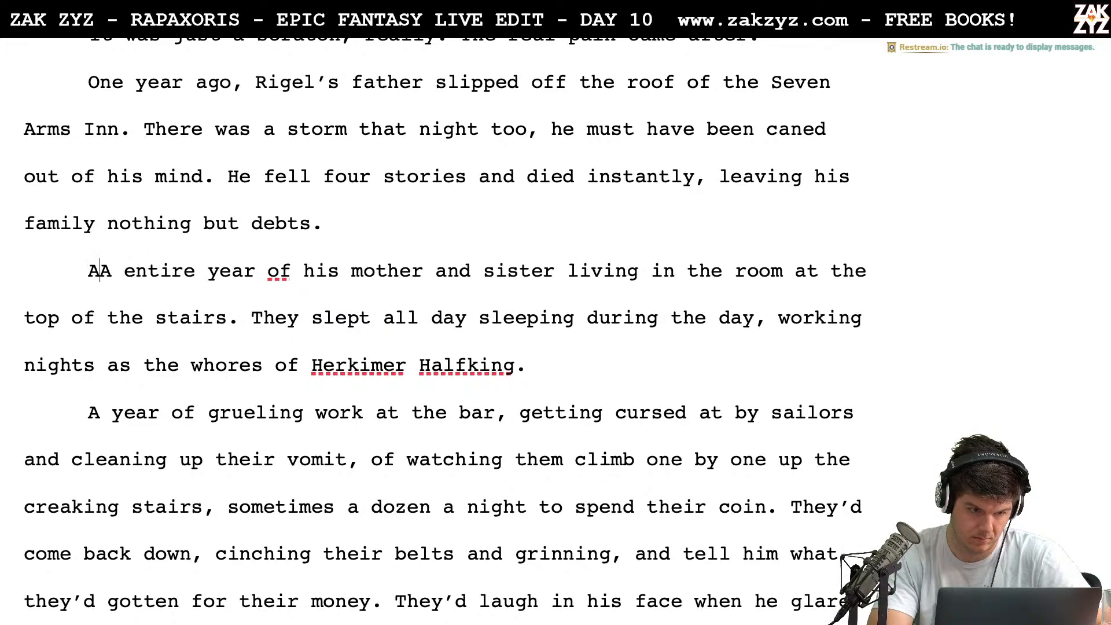
text(A year of his m)
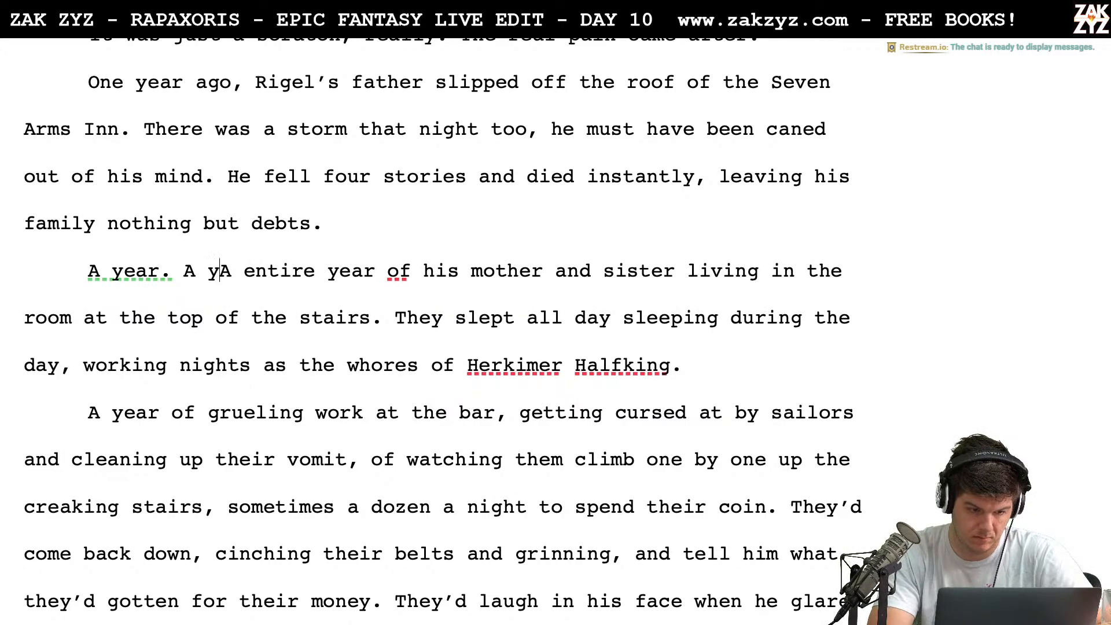
text(other and sister A entire year of his mother and sister )
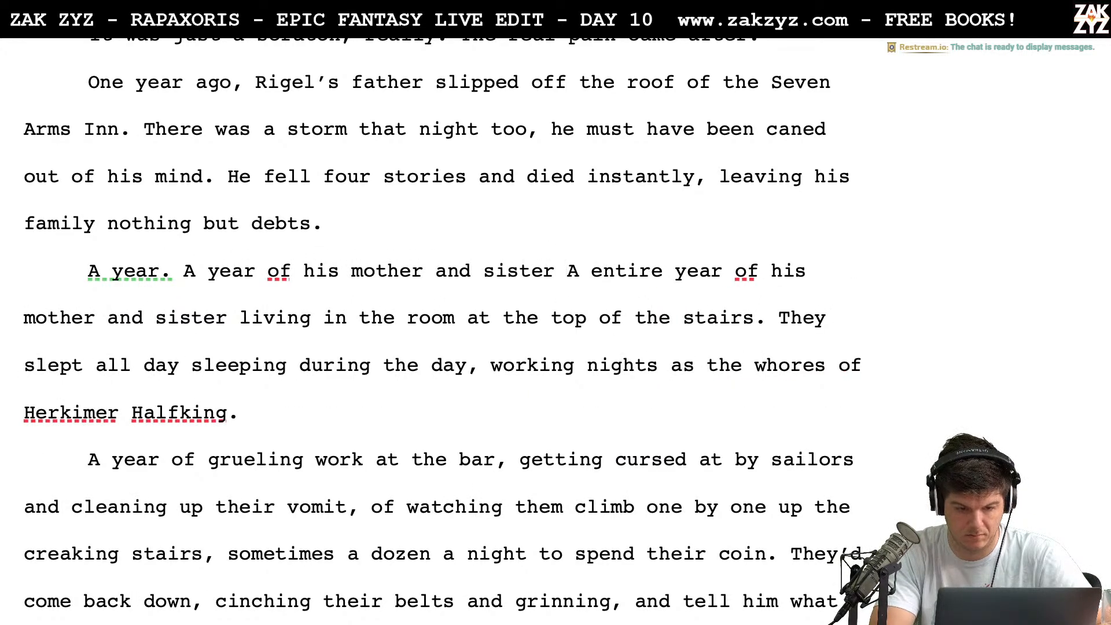
text(livi)
Complete the new sentence after "his mother and sister" with "living in the room at the top of the stairs."
key(BackSpace)
key(BackSpace)
key(BackSpace)
key(BackSpace)
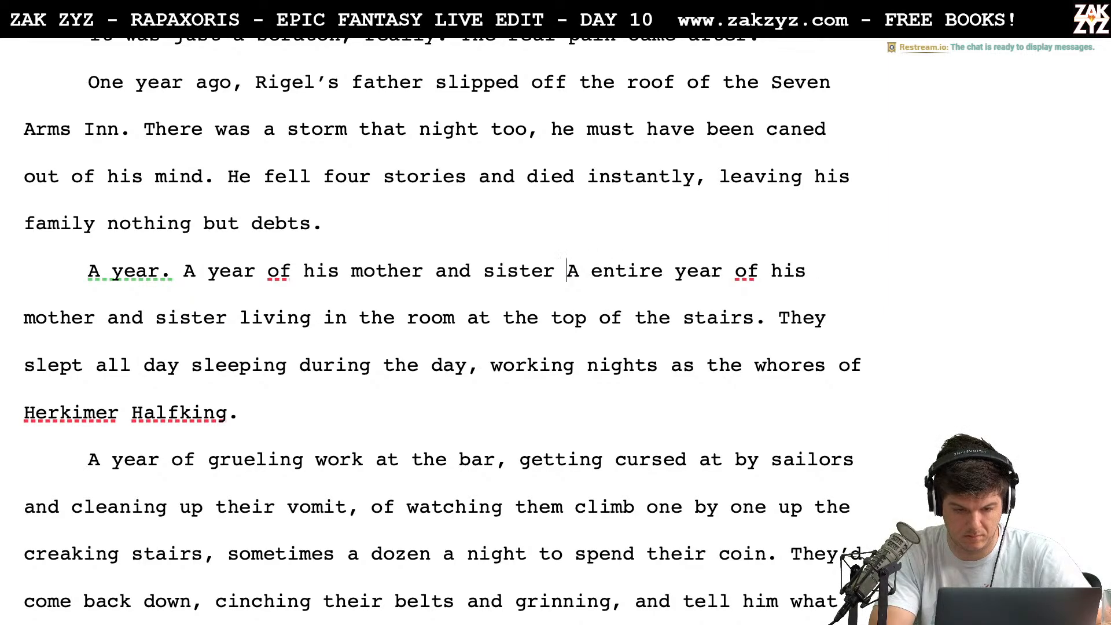
text(living in the)
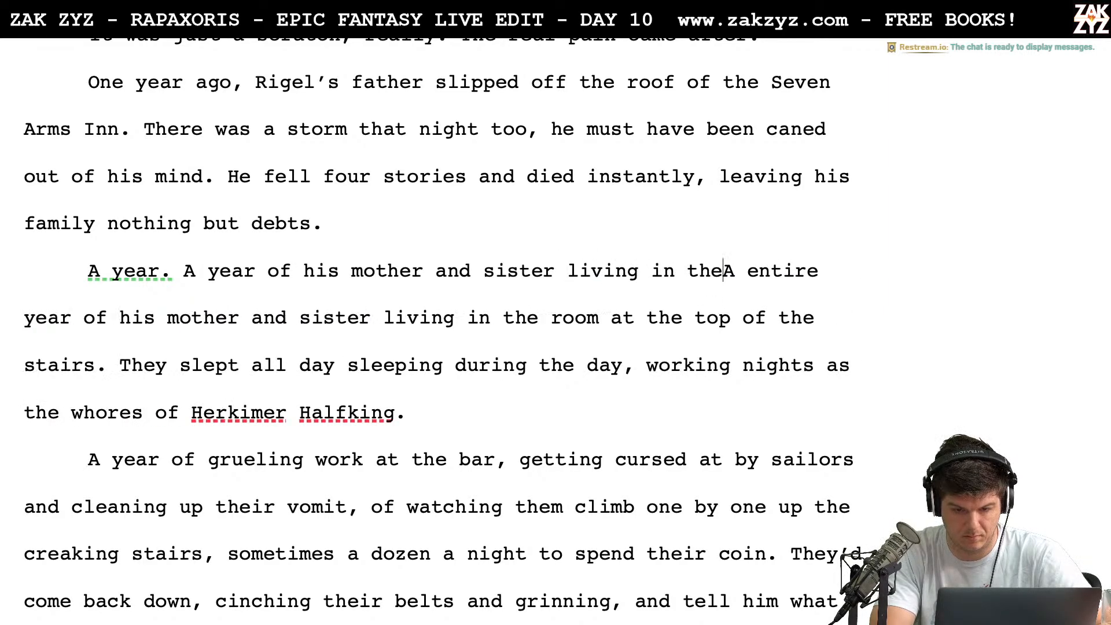
text( room at the t)
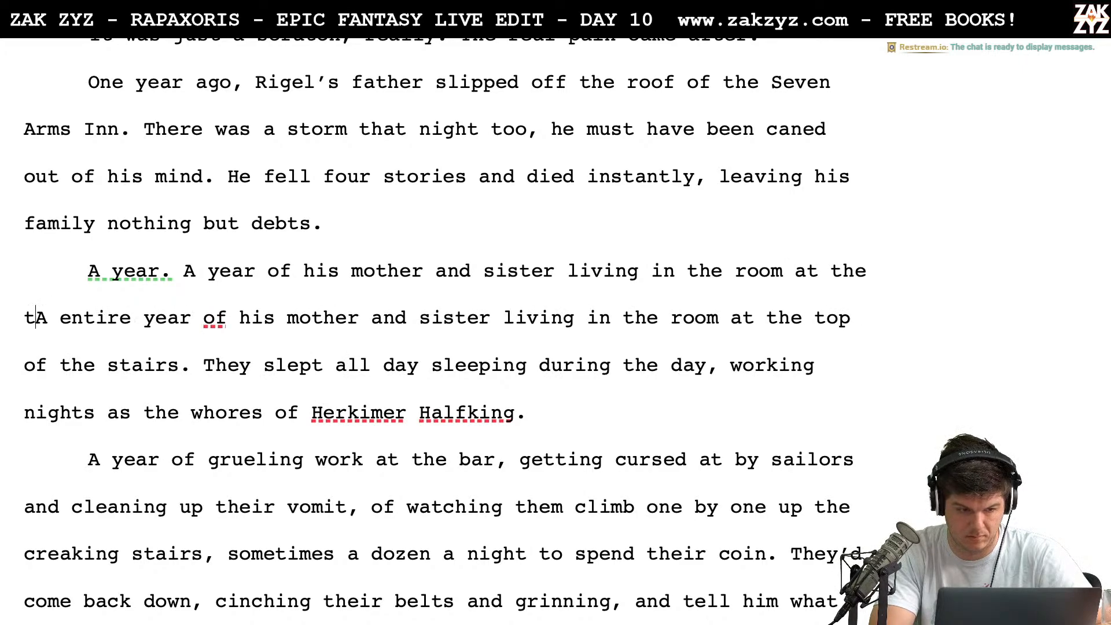
text(op )
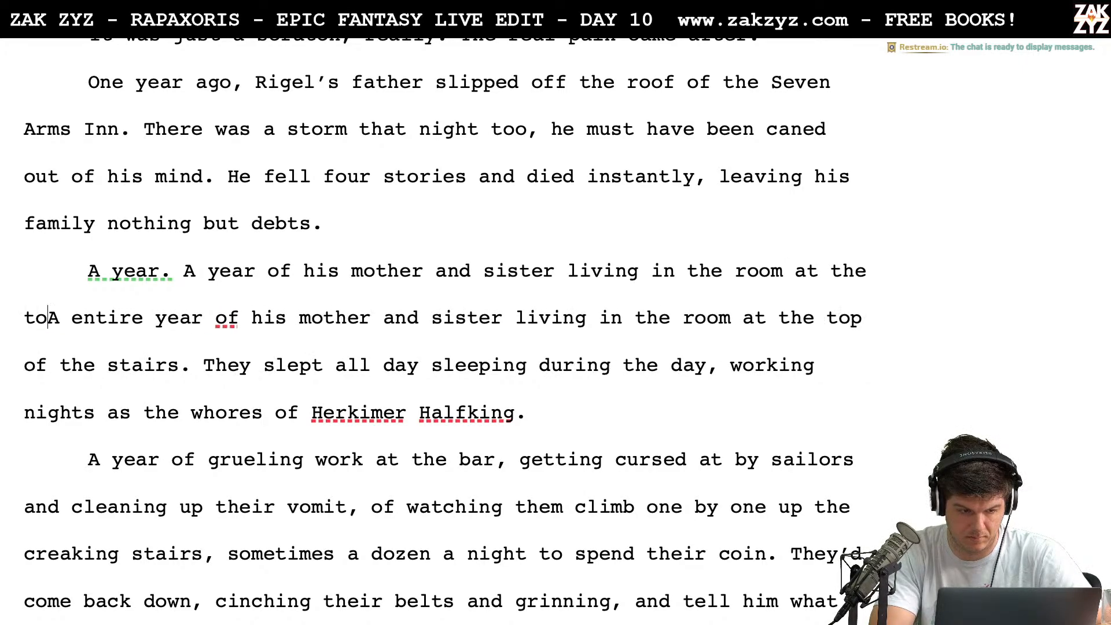
text(of the stairs.)
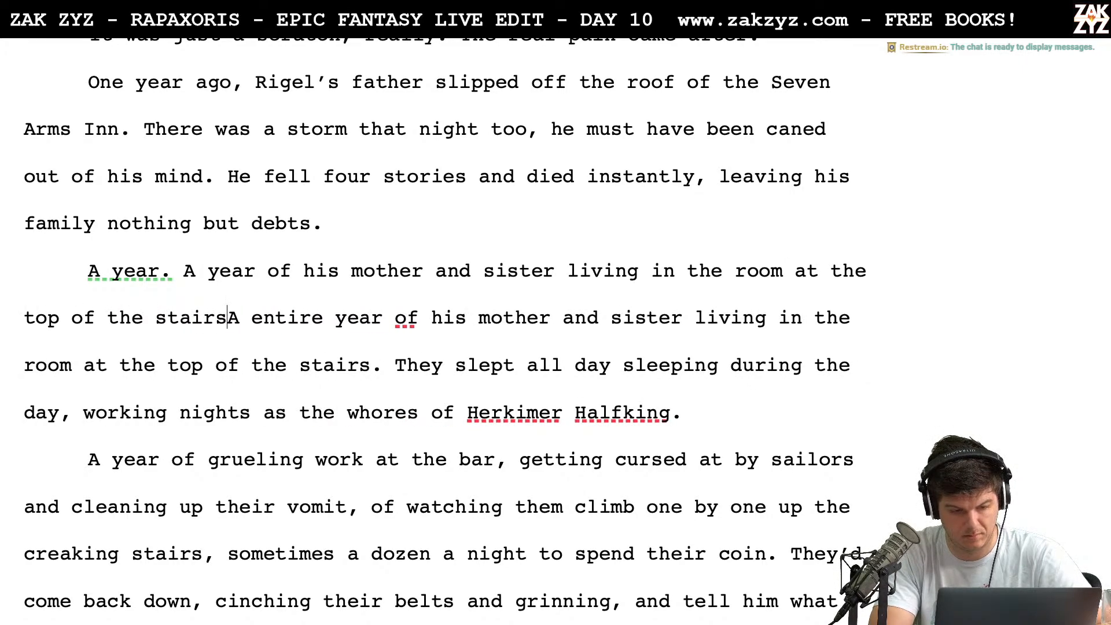
Delete the duplicate sentence beginning "A entire year of his mother and sister", up to "They slept all day"
key(shift+Down)
key(shift+Right)
key(shift+Right)
key(shift+Right)
key(shift+Right)
key(shift+Right)
key(shift+Right)
key(shift+Right)
key(shift+Right)
key(shift+Right)
key(shift+Right)
key(shift+Right)
key(shift+Right)
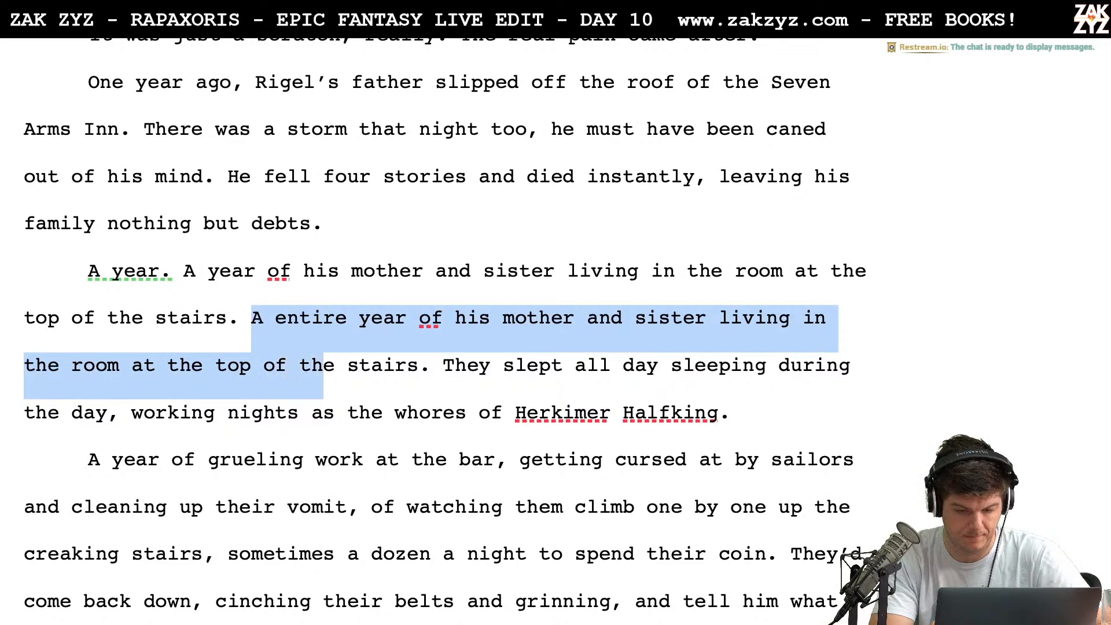
key(shift+Right)
key(shift+Right)
key(shift+Right)
key(shift+Right)
key(BackSpace)
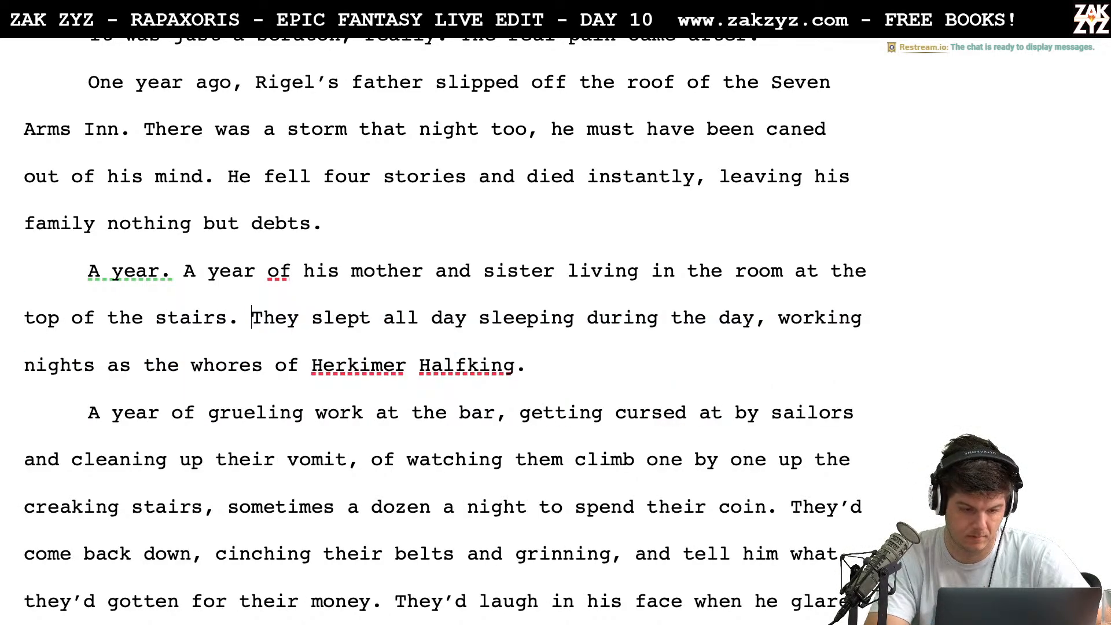
click(472, 318)
text(, and)
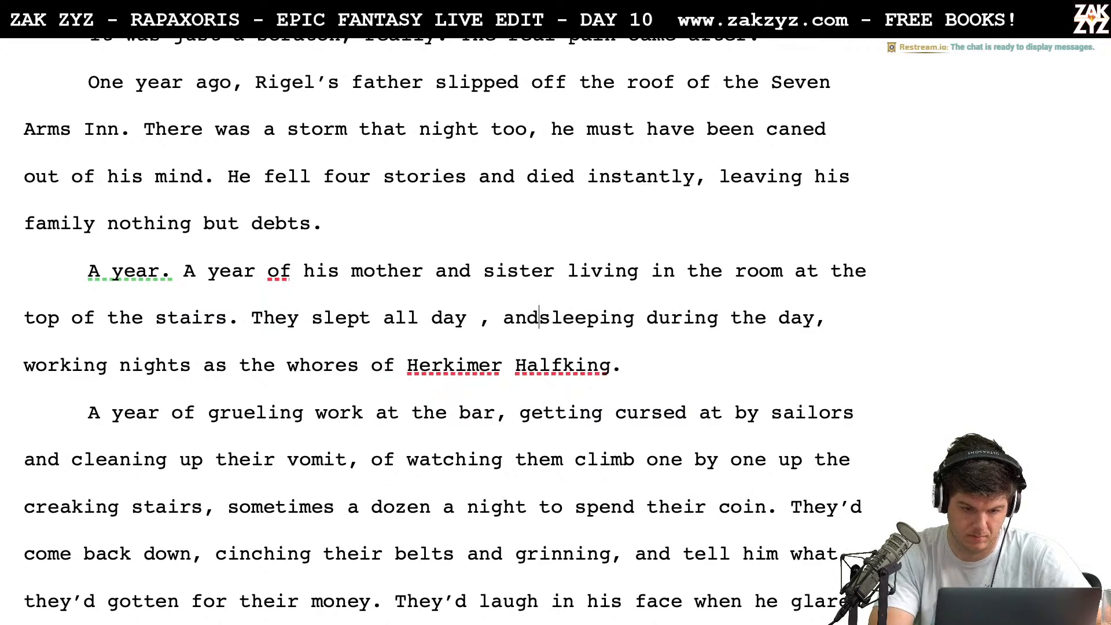
key(BackSpace)
key(BackSpace)
key(BackSpace)
key(BackSpace)
key(BackSpace)
key(BackSpace)
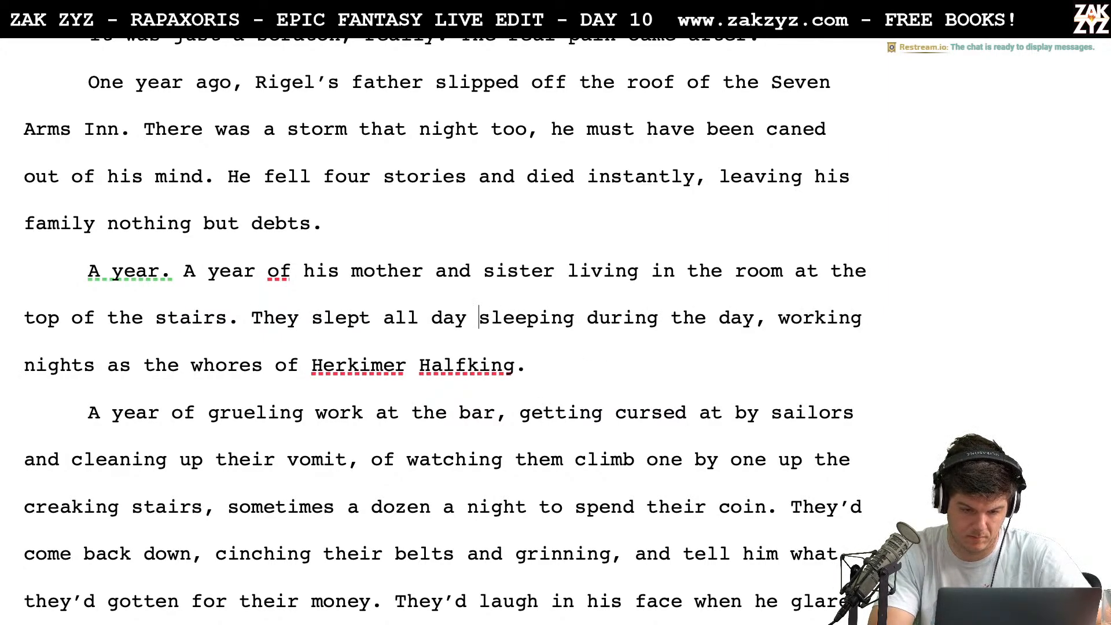
Continue the sentence after "They slept all day" with "and worked all night last"
text(and worked )
text(all night a)
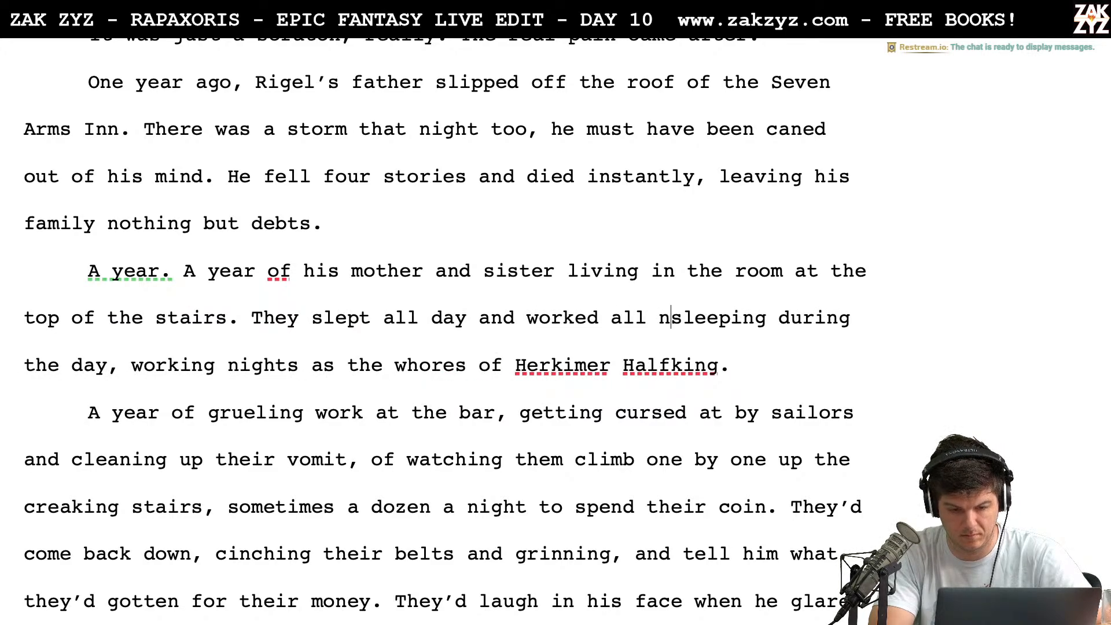
key(BackSpace)
text(last)
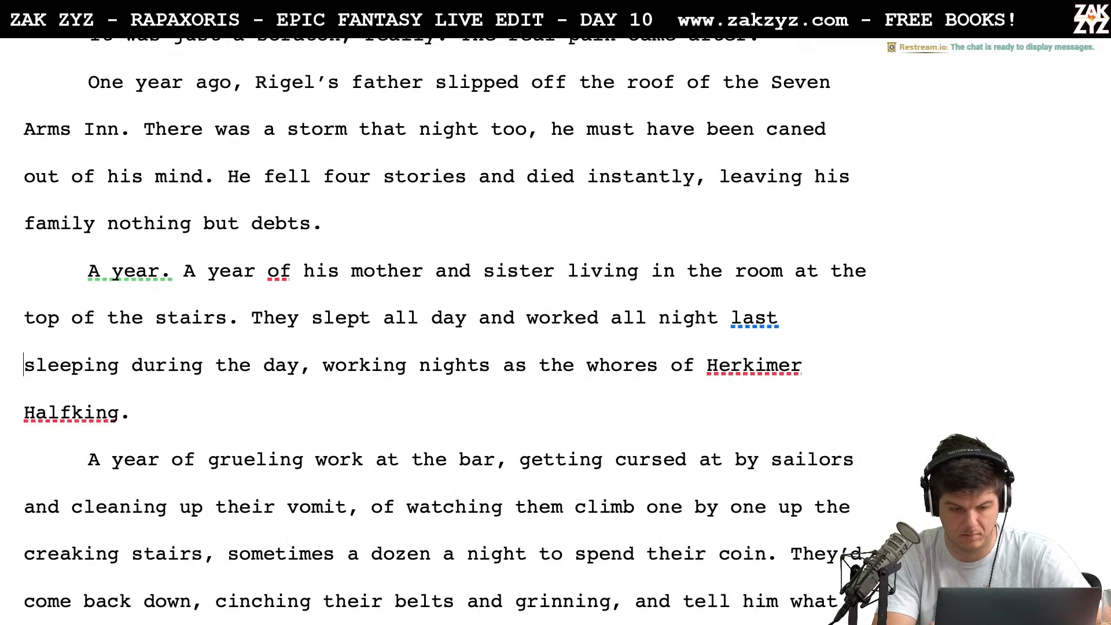
Delete the leftover phrase "sleeping during the day, working nights" before "as the whores of Herkimer Halfking"
key(shift+Right)
key(shift+Right)
key(shift+Right)
key(shift+Right)
key(shift+Right)
key(shift+Right)
key(shift+Right)
key(shift+Right)
key(shift+Right)
key(shift+Right)
key(shift+Right)
key(shift+Right)
key(shift+Right)
key(shift+Right)
key(shift+Right)
key(shift+Right)
key(shift+Right)
key(shift+Right)
key(shift+Right)
key(shift+Right)
key(shift+Right)
key(shift+Right)
key(shift+Right)
key(shift+Right)
key(shift+Right)
key(shift+Right)
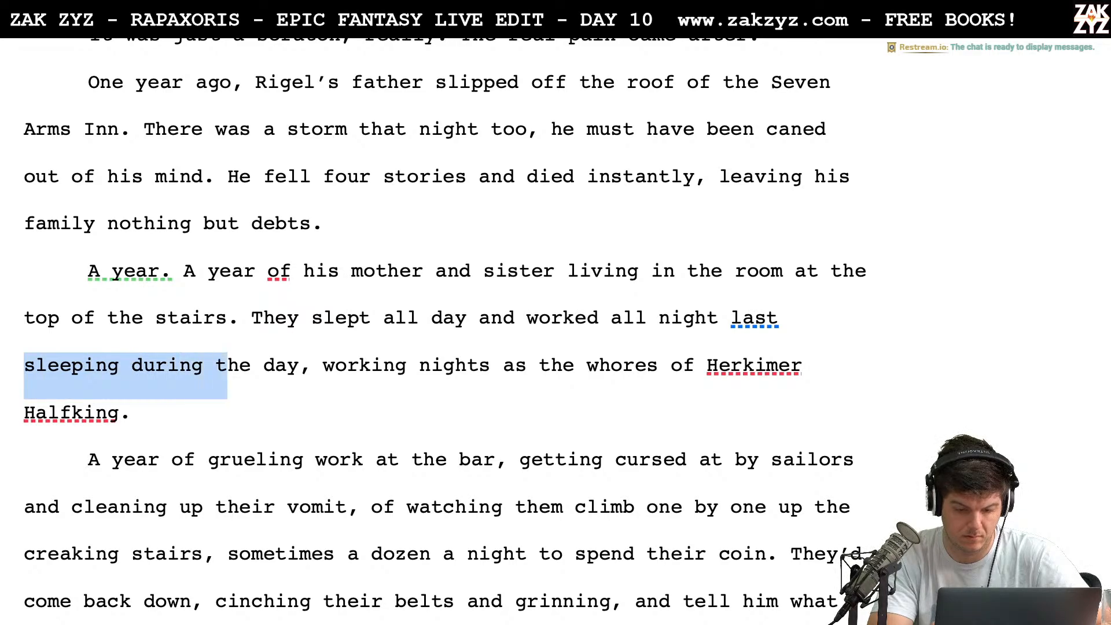
key(shift+Right)
key(shift+Right)
key(shift+Right)
key(shift+Right)
key(shift+Right)
key(shift+Right)
key(shift+Right)
key(shift+Right)
key(shift+Right)
key(shift+Right)
key(shift+Right)
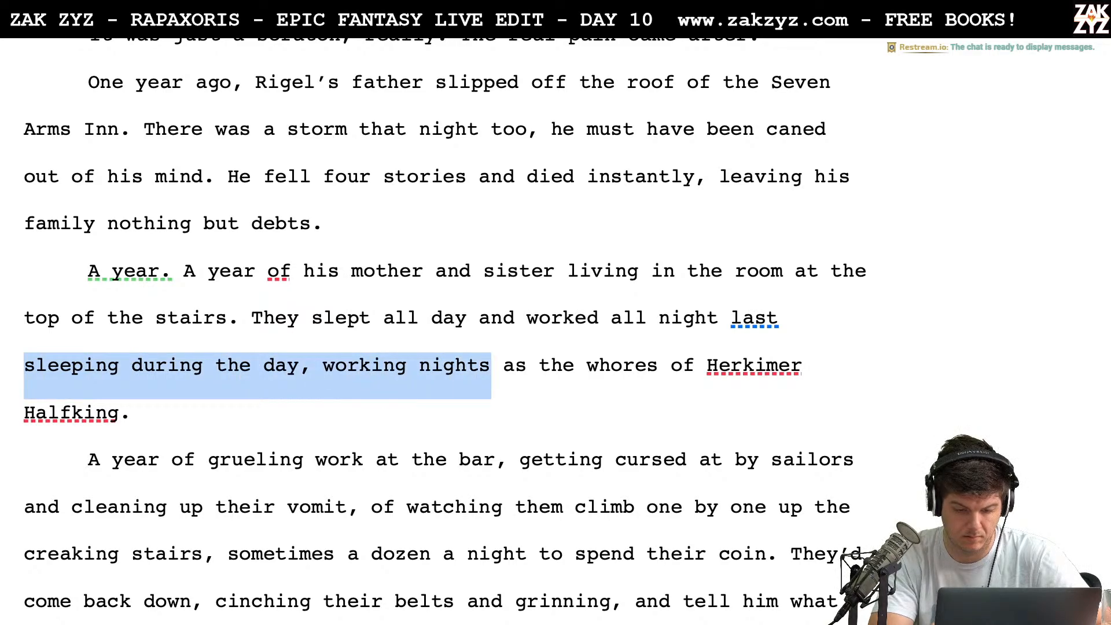
key(BackSpace)
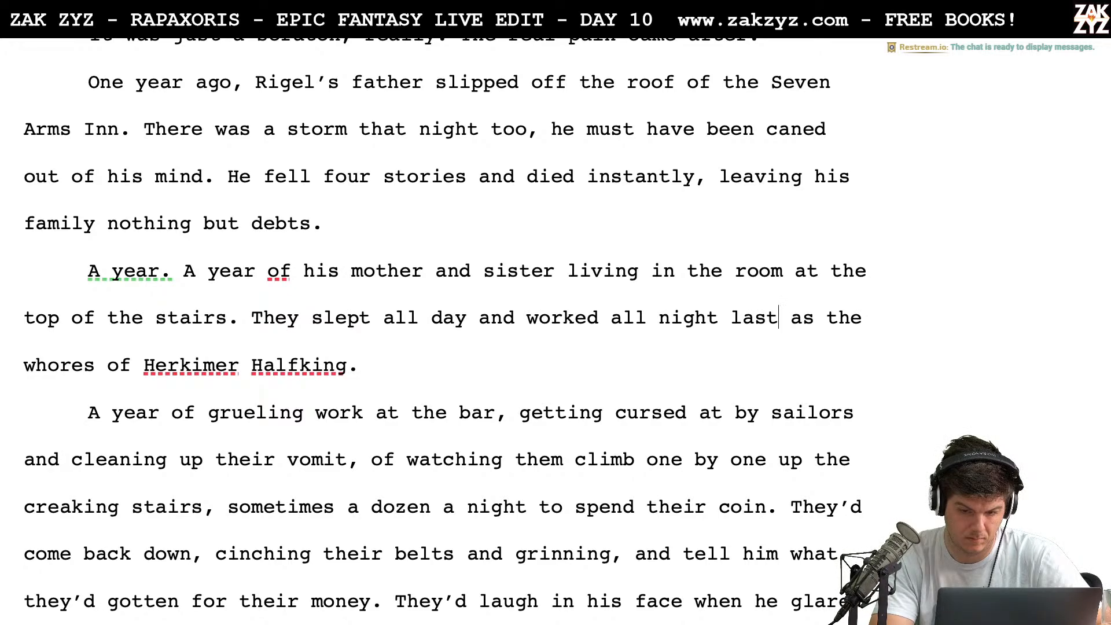
Remove the word "last" after "worked all night"
key(BackSpace)
key(BackSpace)
key(BackSpace)
key(BackSpace)
key(BackSpace)
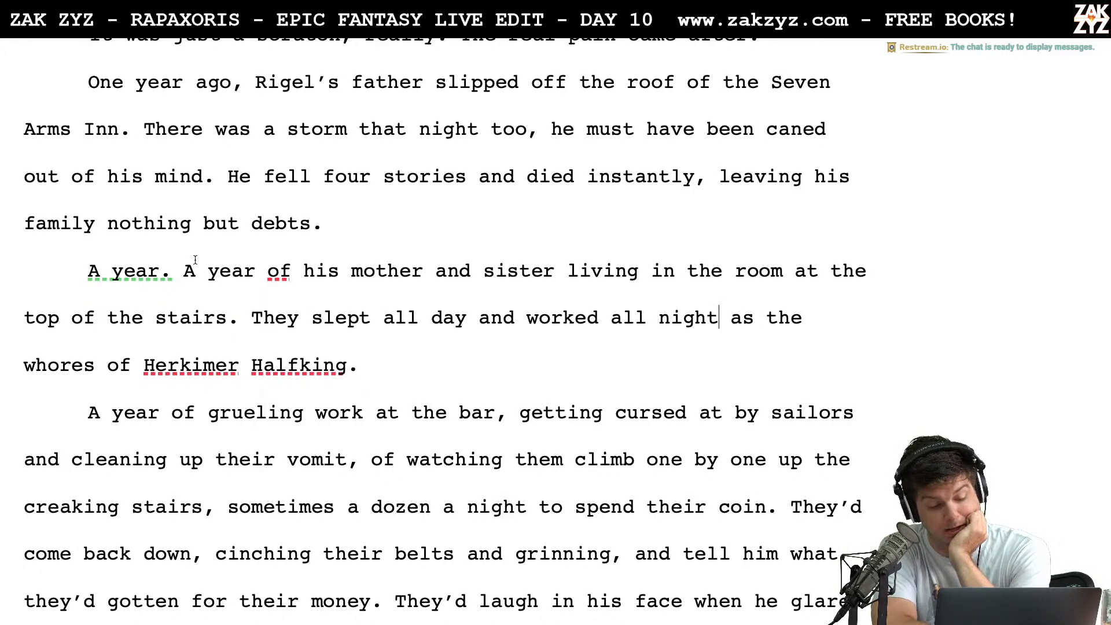
End the sentence after "A year of grueling work at the bar" with a period and start a new one with "Rigel"
scroll(195, 260, down, 2)
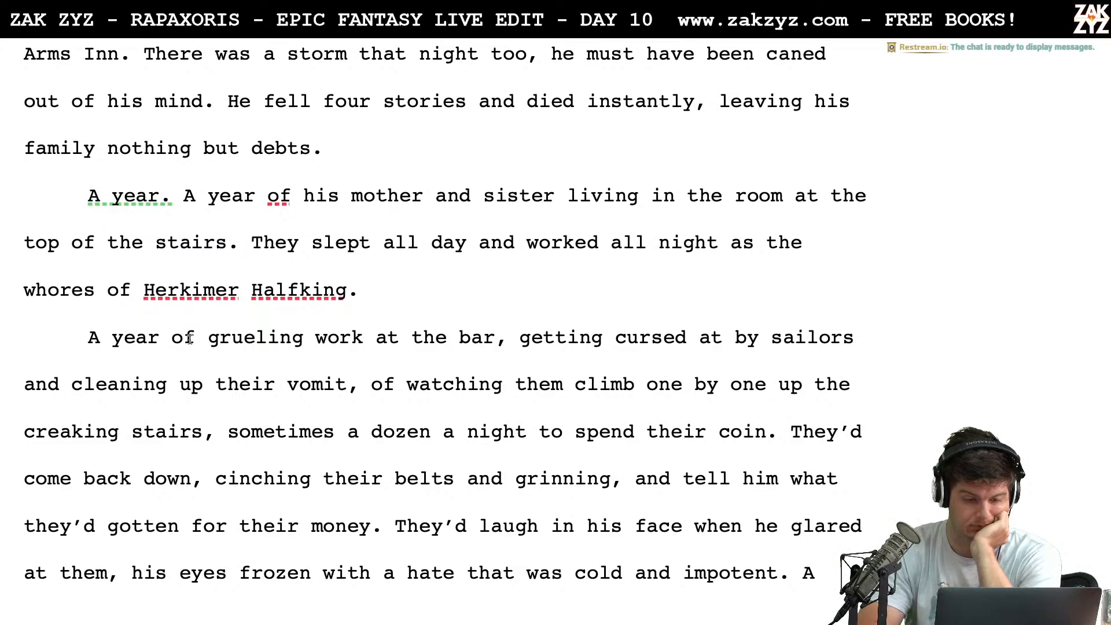
click(208, 338)
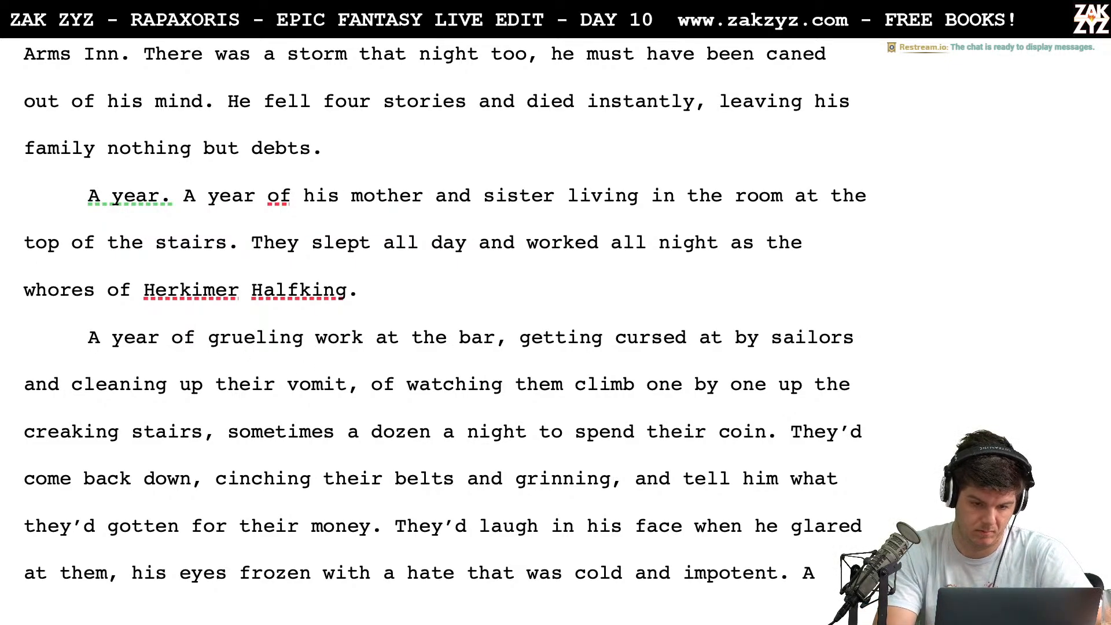
key(Right)
key(Right)
key(Right)
key(Right)
key(Right)
key(Right)
key(Right)
key(Right)
key(Right)
key(Right)
key(Right)
key(Right)
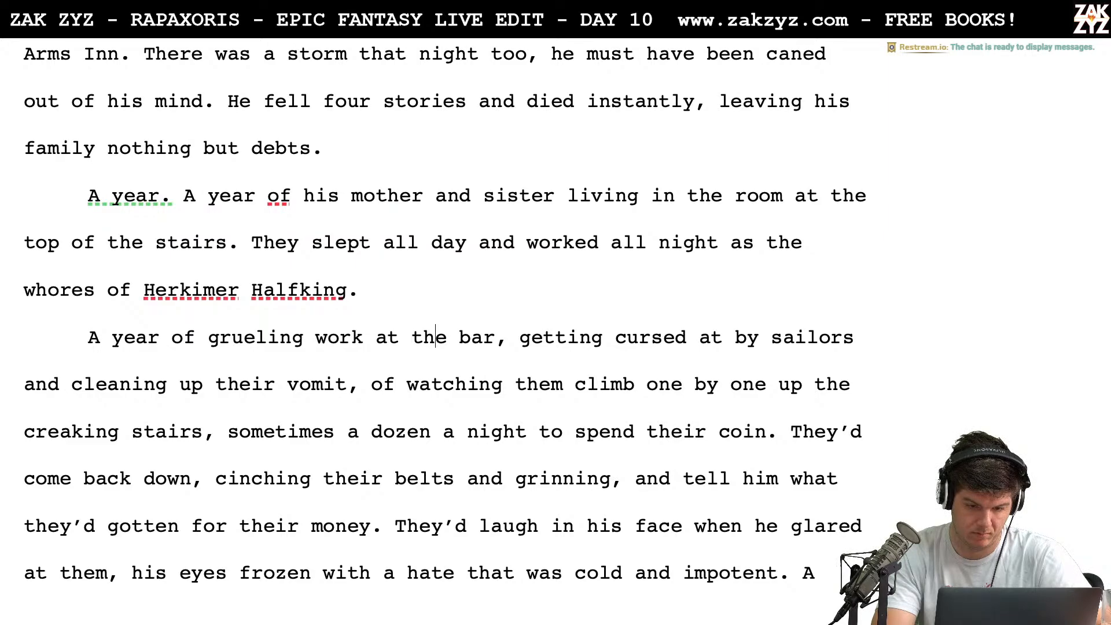
key(BackSpace)
text(. Rigel )
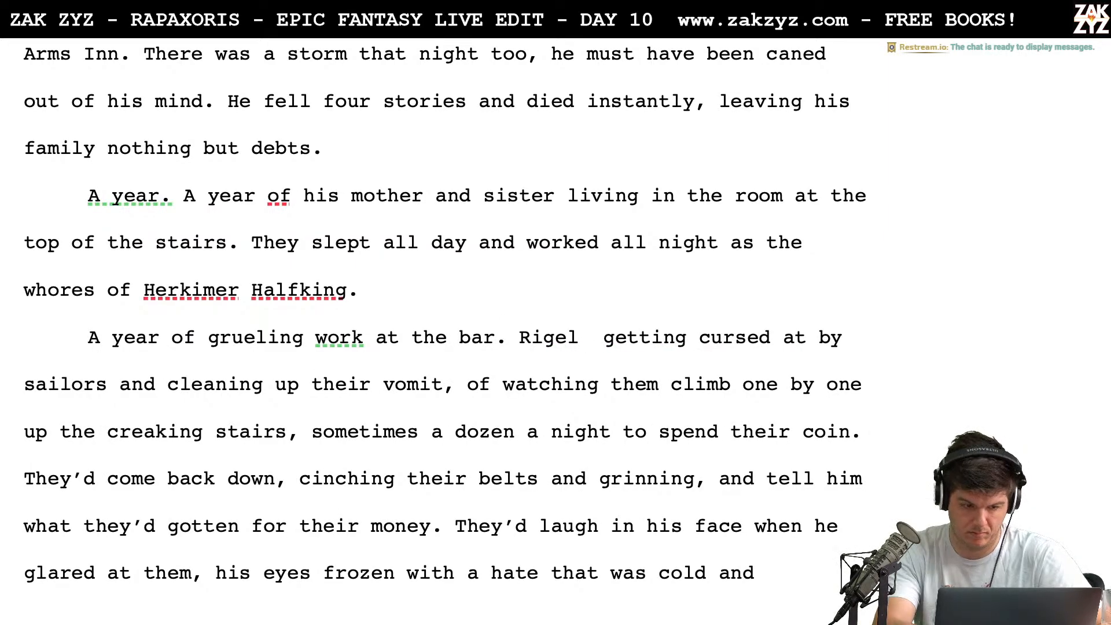
text(was cu getting cursed at)
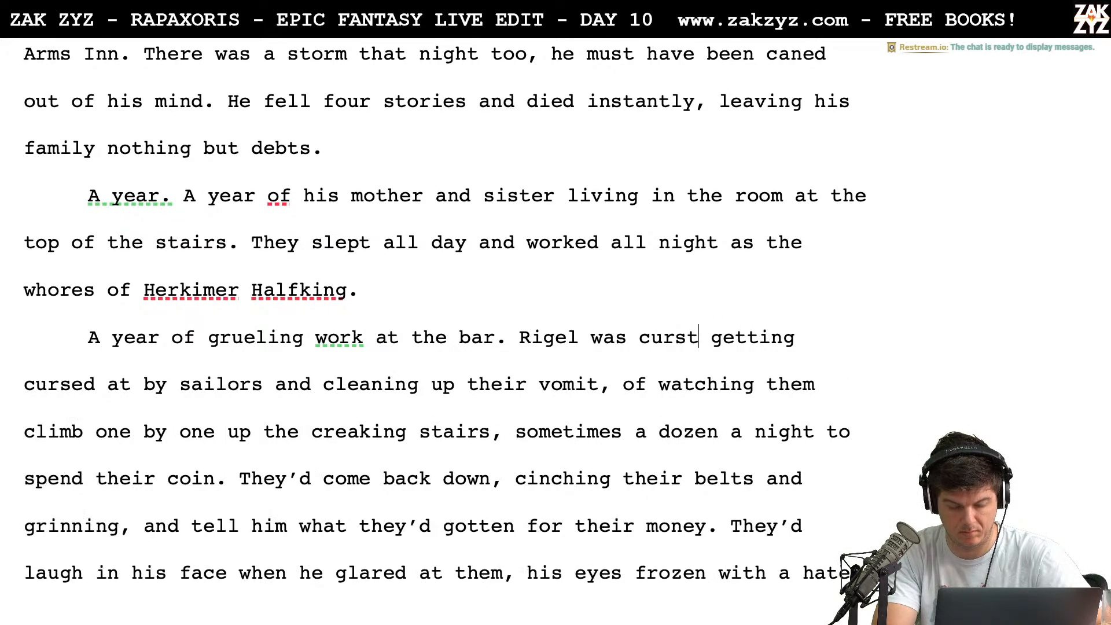
key(BackSpace)
key(BackSpace)
key(BackSpace)
key(BackSpace)
key(BackSpace)
key(BackSpace)
key(BackSpace)
key(BackSpace)
key(BackSpace)
key(BackSpace)
key(BackSpace)
key(BackSpace)
key(BackSpace)
key(BackSpace)
key(BackSpace)
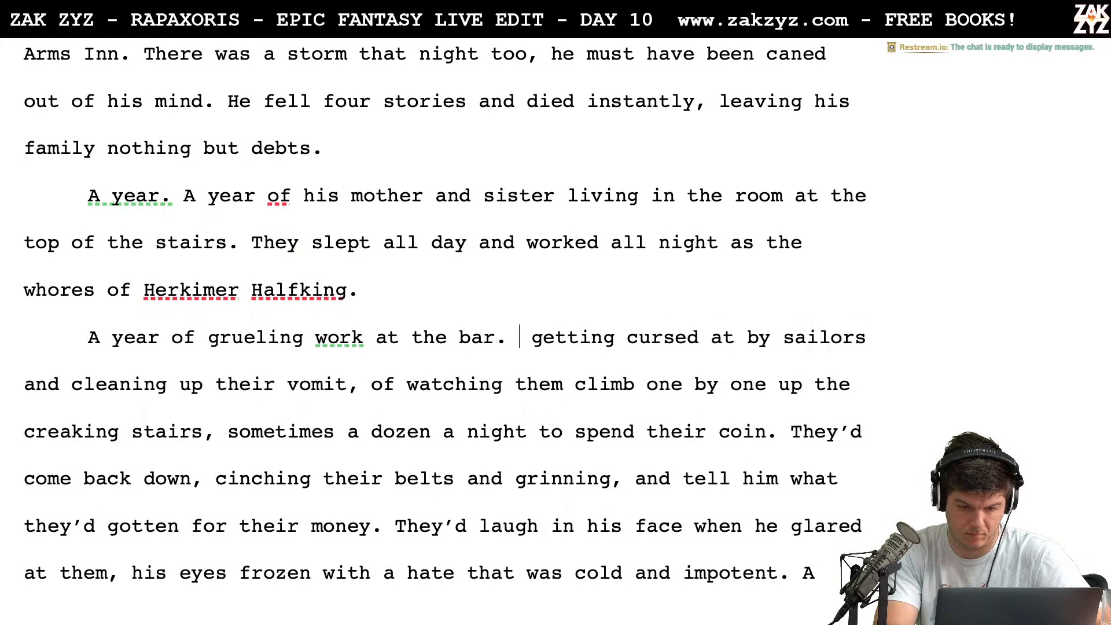
Begin the new sentence after "work at the bar." with "Sailors cursed at Rigel and"
text(Sailors curst)
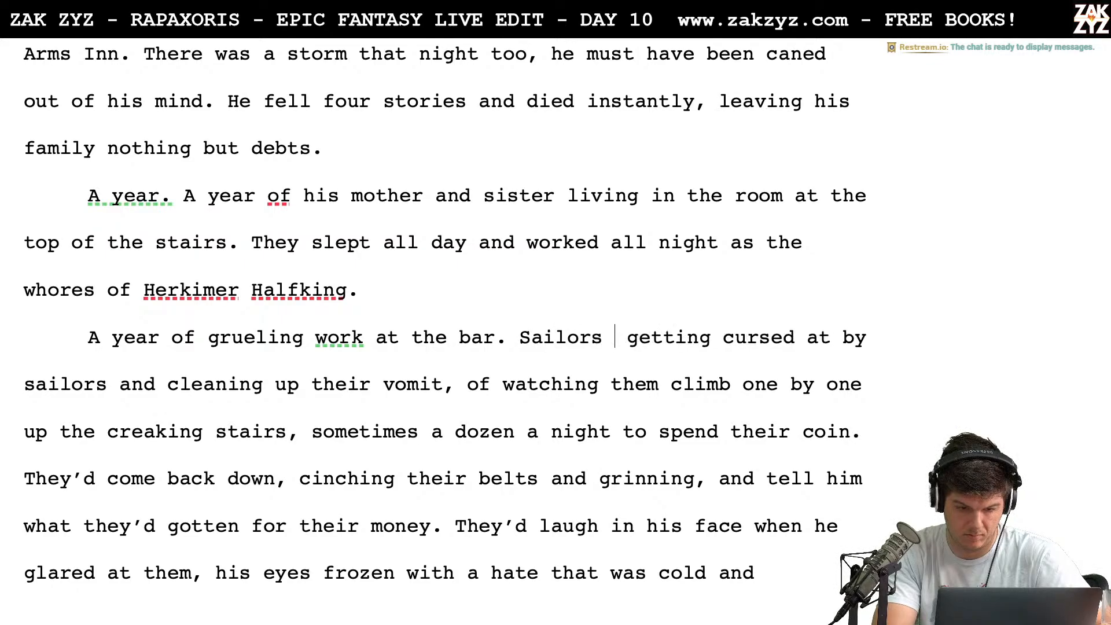
key(BackSpace)
text(ed at Rigel)
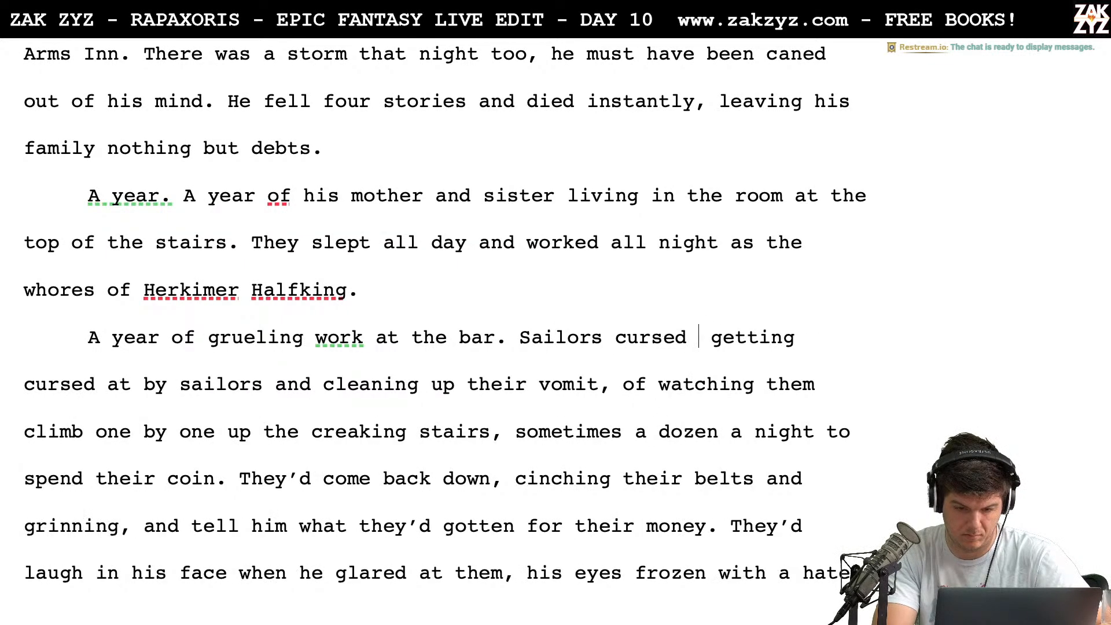
text( and)
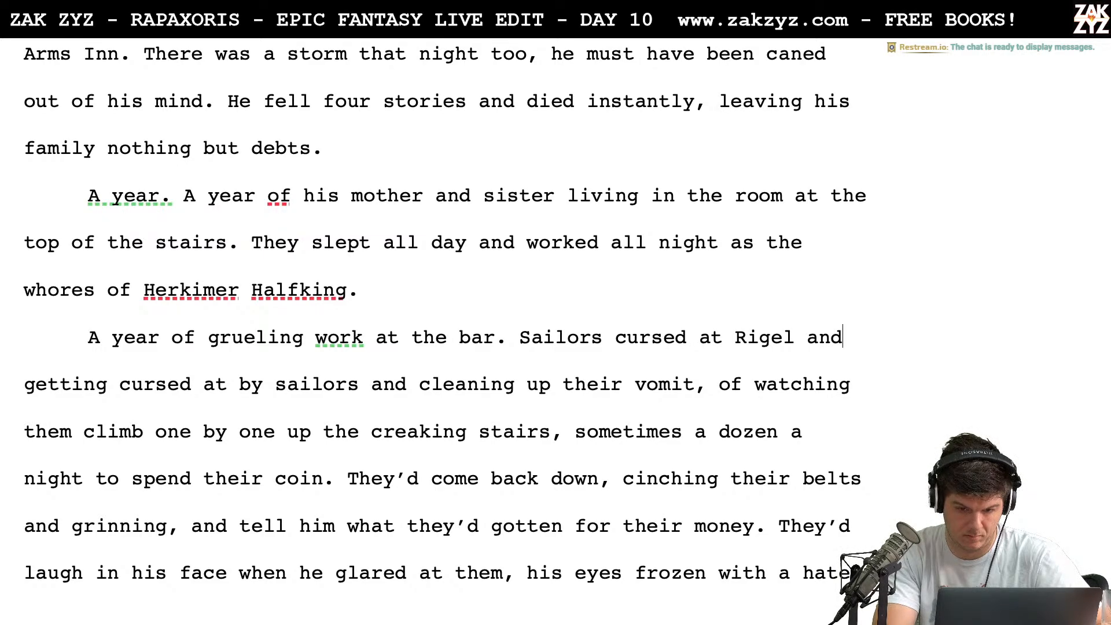
Delete "at Rigel and" after "Sailors cursed"
key(BackSpace)
key(BackSpace)
key(BackSpace)
key(BackSpace)
key(BackSpace)
key(BackSpace)
key(BackSpace)
key(BackSpace)
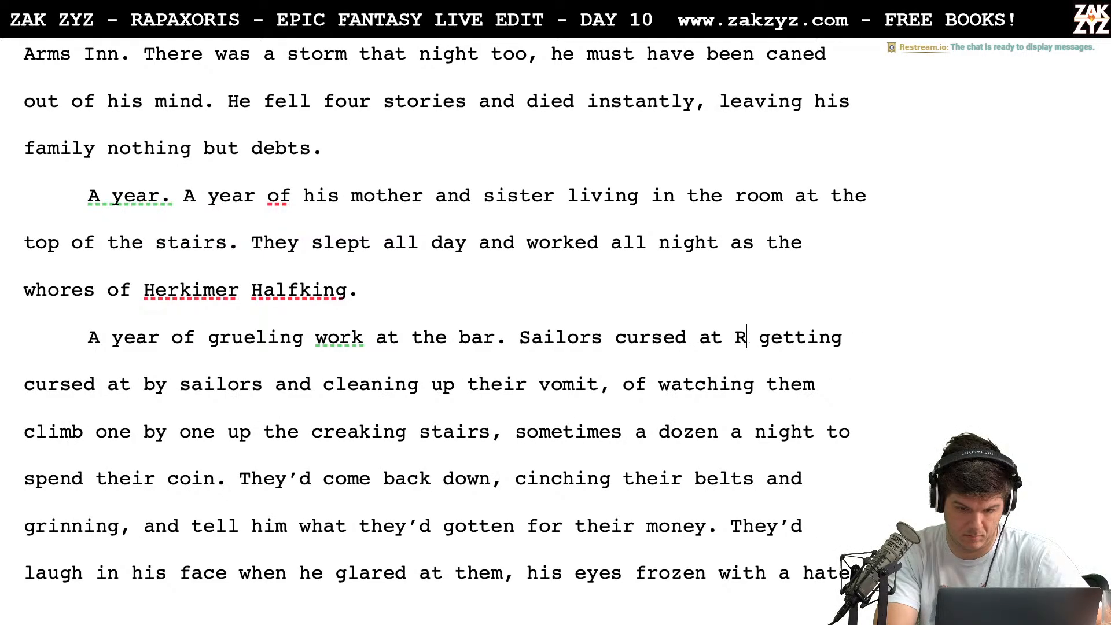
key(BackSpace)
key(BackSpace)
key(BackSpace)
key(BackSpace)
key(BackSpace)
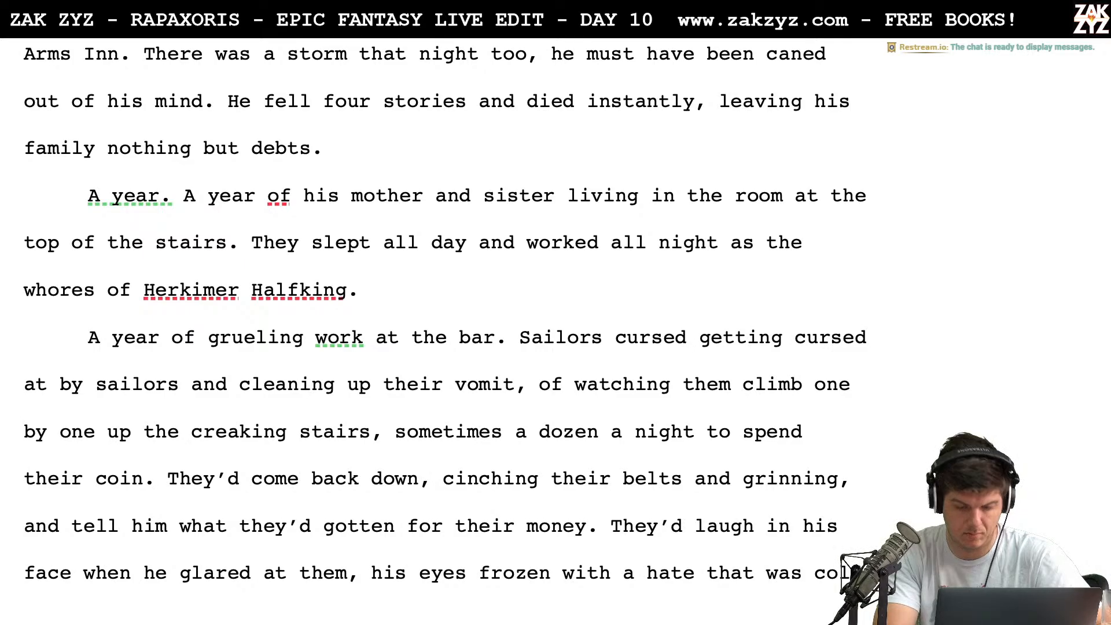
Insert "and thieves" after "Sailors" in the new sentence
key(Left)
key(Left)
key(Left)
key(Left)
key(Left)
key(Left)
key(Left)
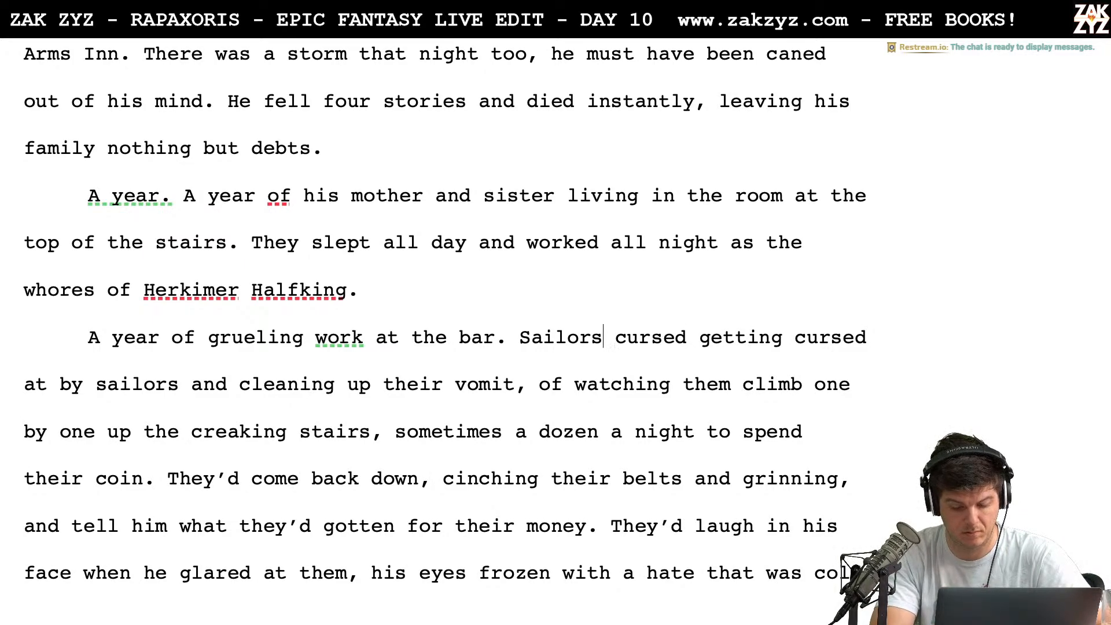
text(and thei)
key(BackSpace)
key(BackSpace)
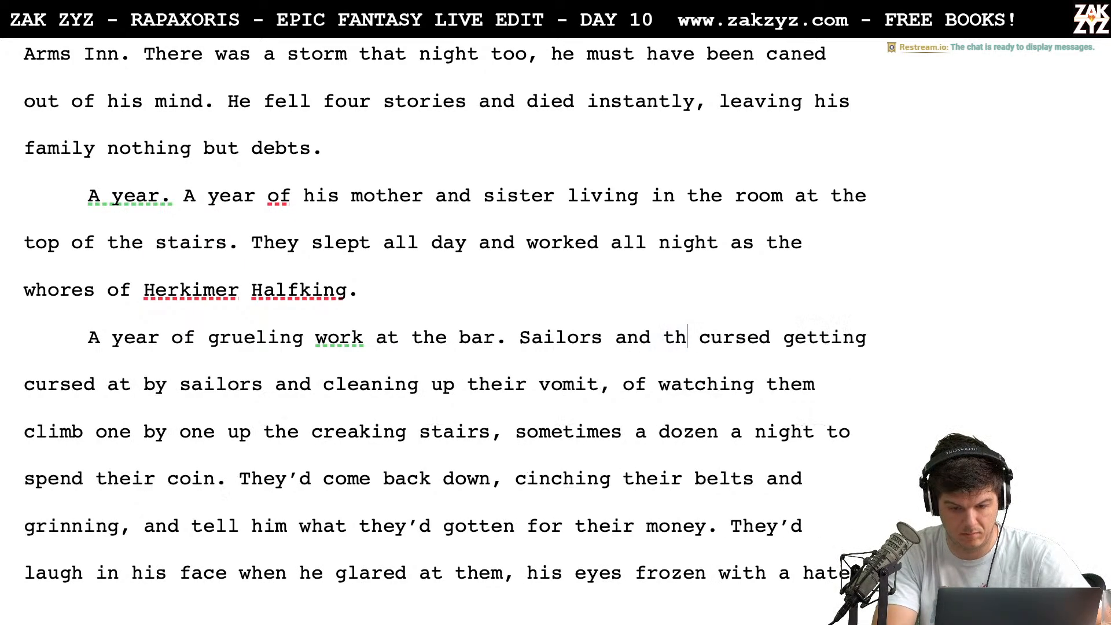
text(ieves curste)
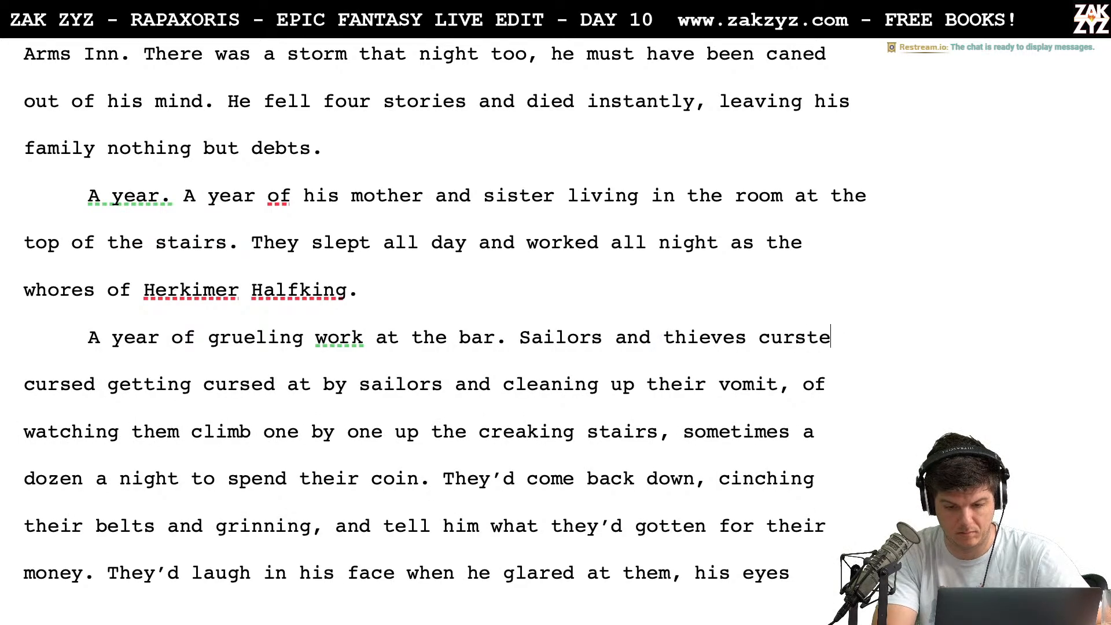
Continue the sentence after "Sailors and thieves" with "cursed at rigel and"
key(BackSpace)
key(BackSpace)
text(e d)
key(BackSpace)
key(BackSpace)
text(d at r)
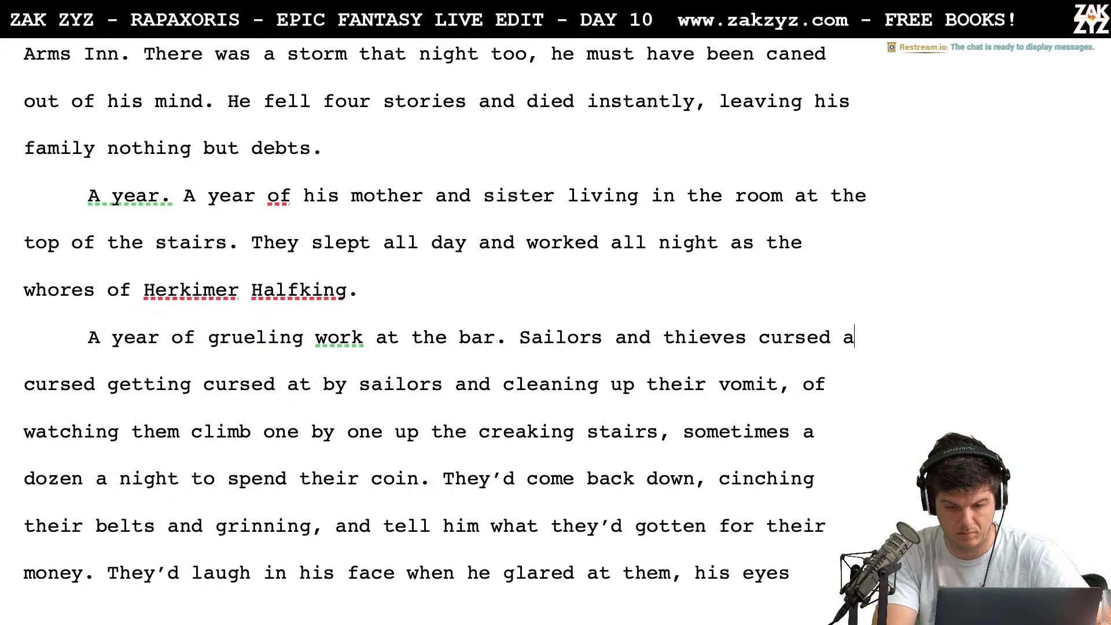
text(igel and)
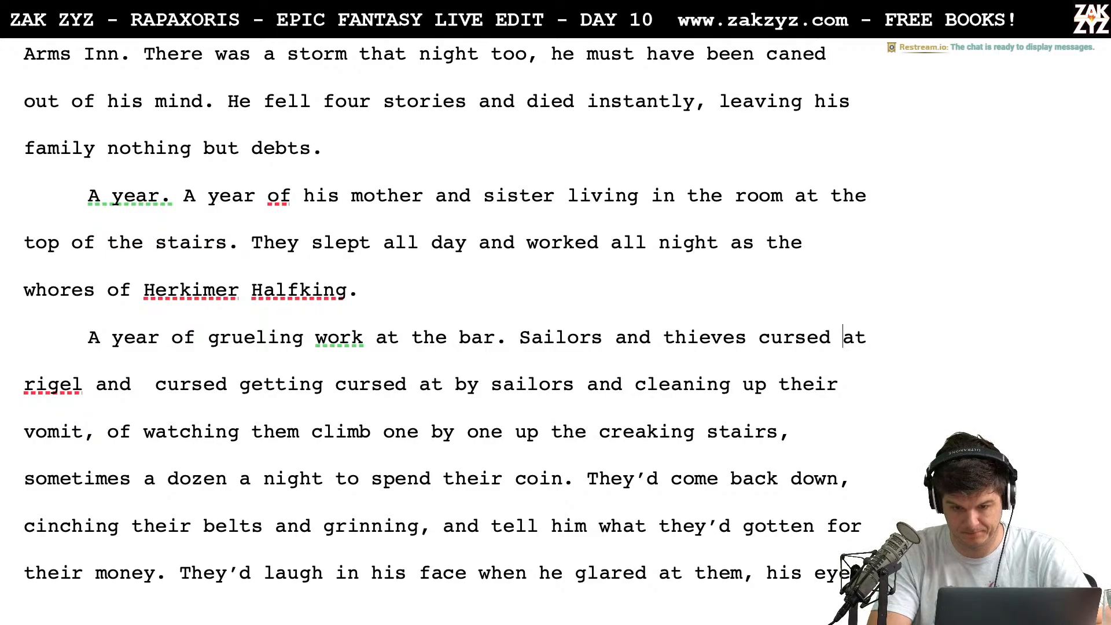
Split the text from "at rigel and" into its own paragraph and continue "Sailors and thieves cursed" with "him and hurled things at"
key(Return)
key(Left)
text(him and h)
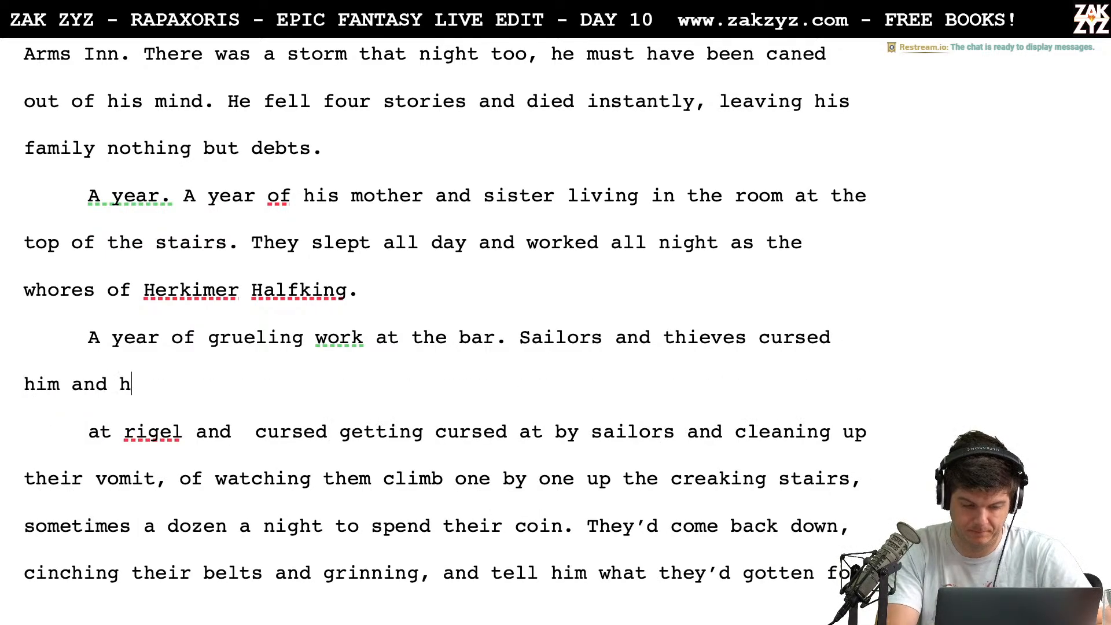
text(urled things at )
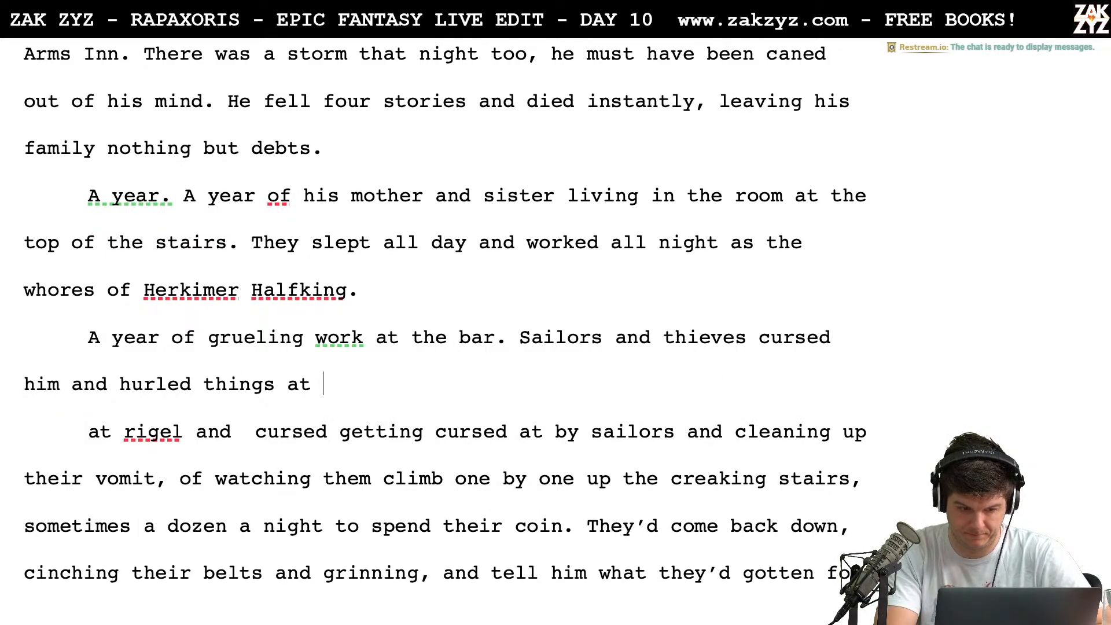
text(t)
Reword the sentence's ending so it reads "Sailors and thieves cursed and hurled things at him."
key(BackSpace)
key(BackSpace)
key(BackSpace)
key(BackSpace)
key(BackSpace)
key(BackSpace)
key(BackSpace)
key(BackSpace)
key(BackSpace)
key(BackSpace)
key(BackSpace)
key(BackSpace)
key(BackSpace)
key(BackSpace)
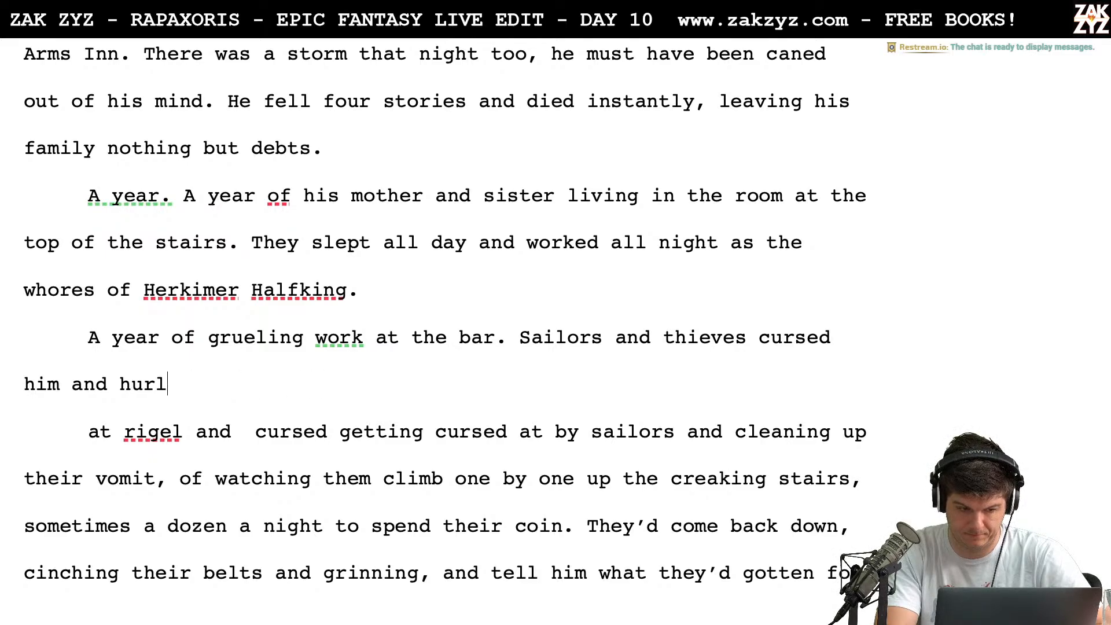
key(BackSpace)
key(BackSpace)
key(BackSpace)
key(BackSpace)
key(BackSpace)
key(BackSpace)
key(BackSpace)
key(BackSpace)
key(BackSpace)
key(BackSpace)
key(BackSpace)
key(BackSpace)
text(and )
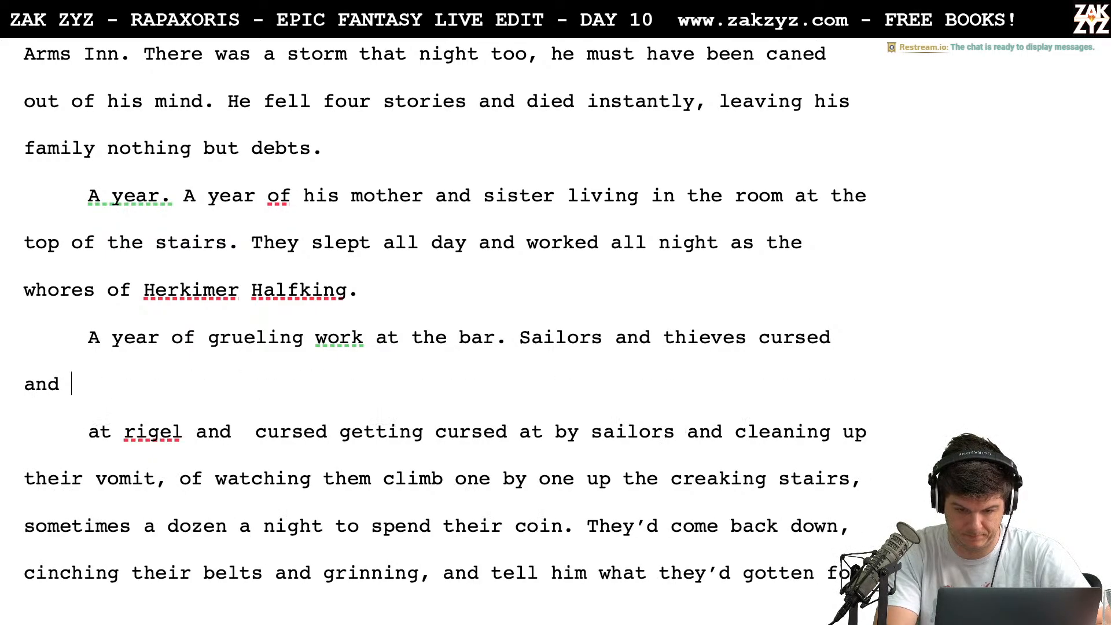
text(hurled things at him. )
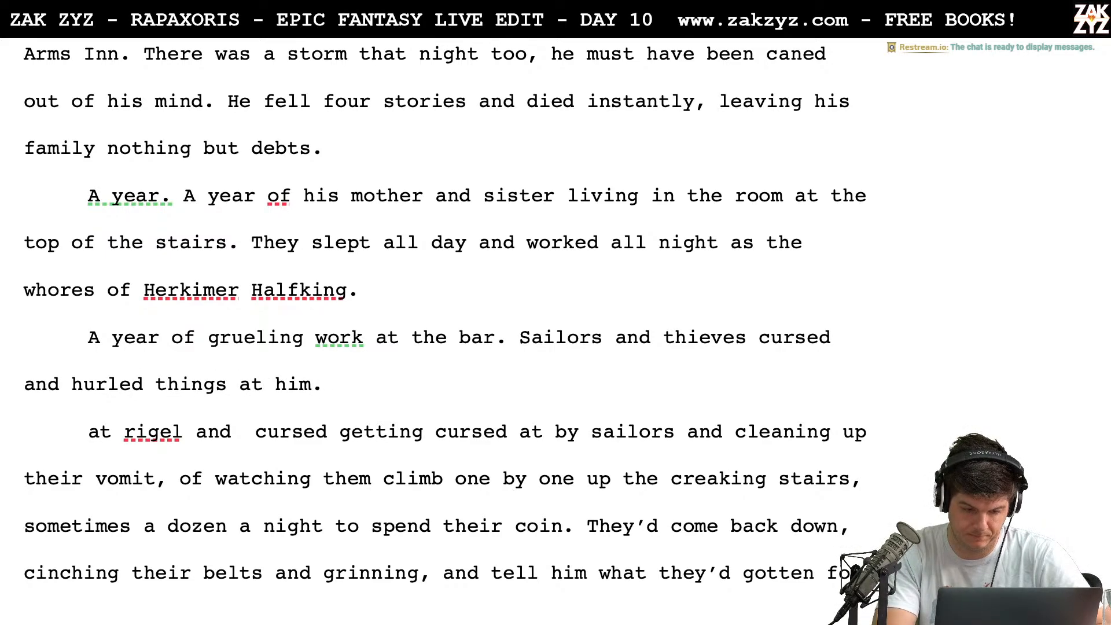
text(he )
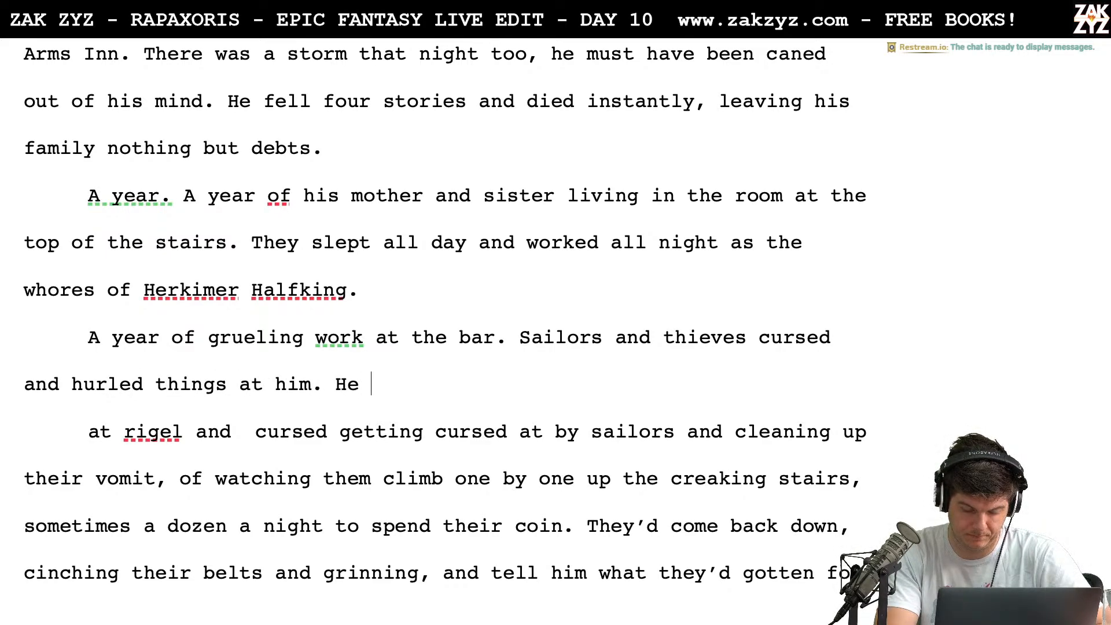
text(had to )
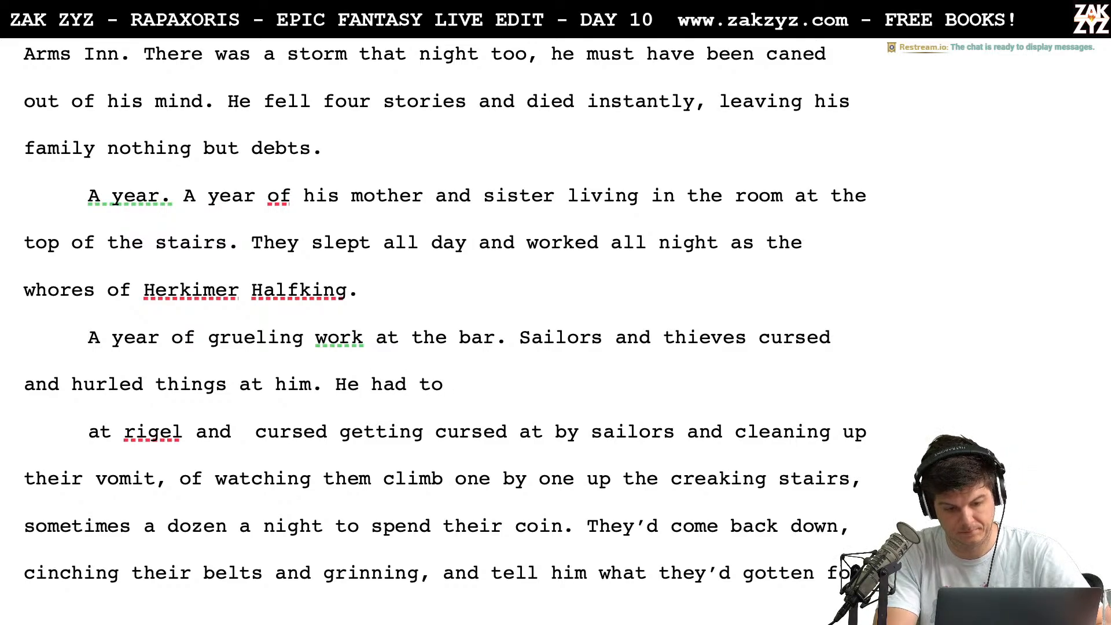
text(hold his tongu)
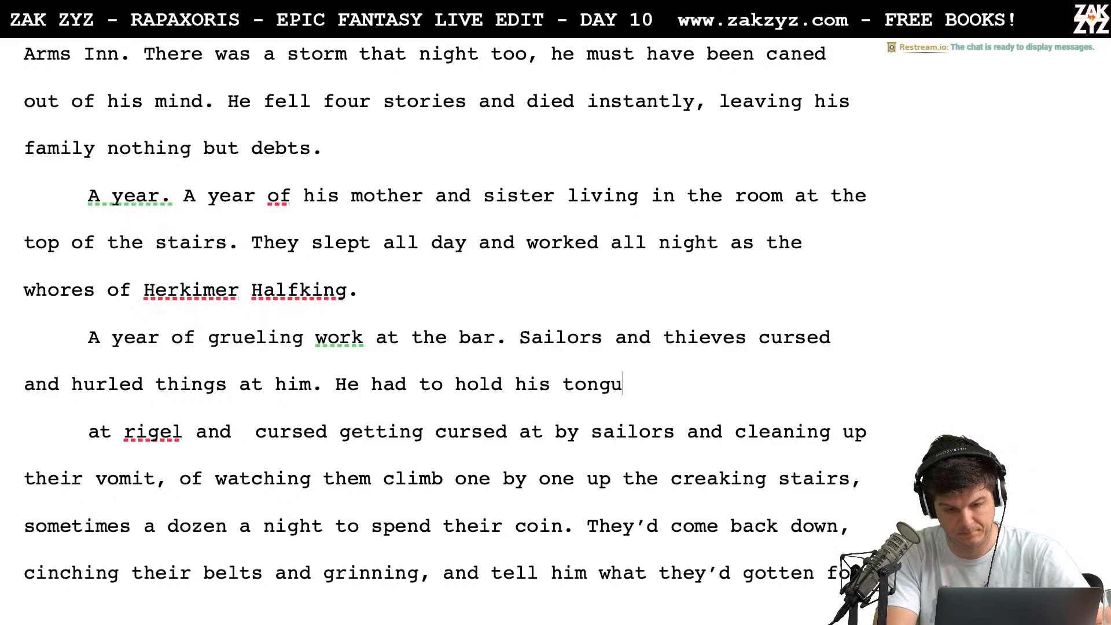
text(e and mop up )
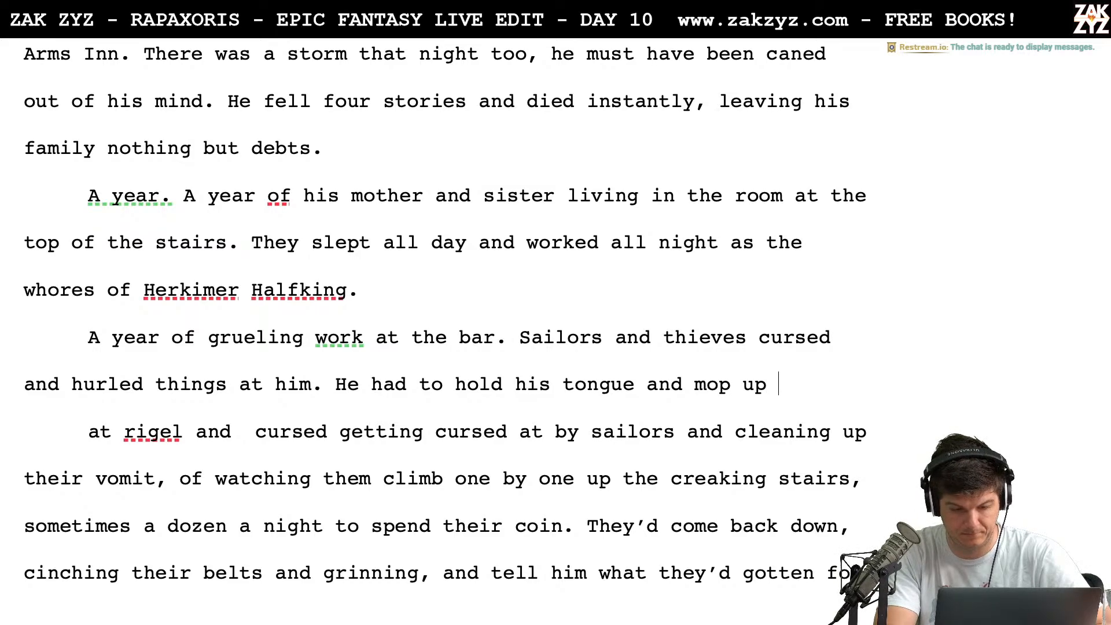
text(their vomit.)
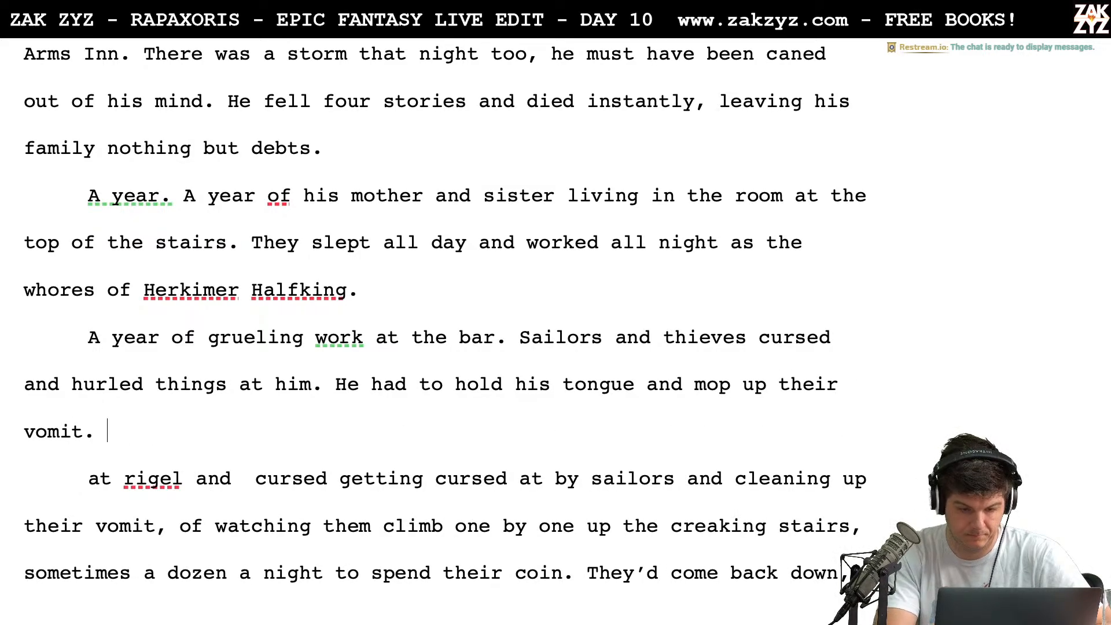
text( As they)
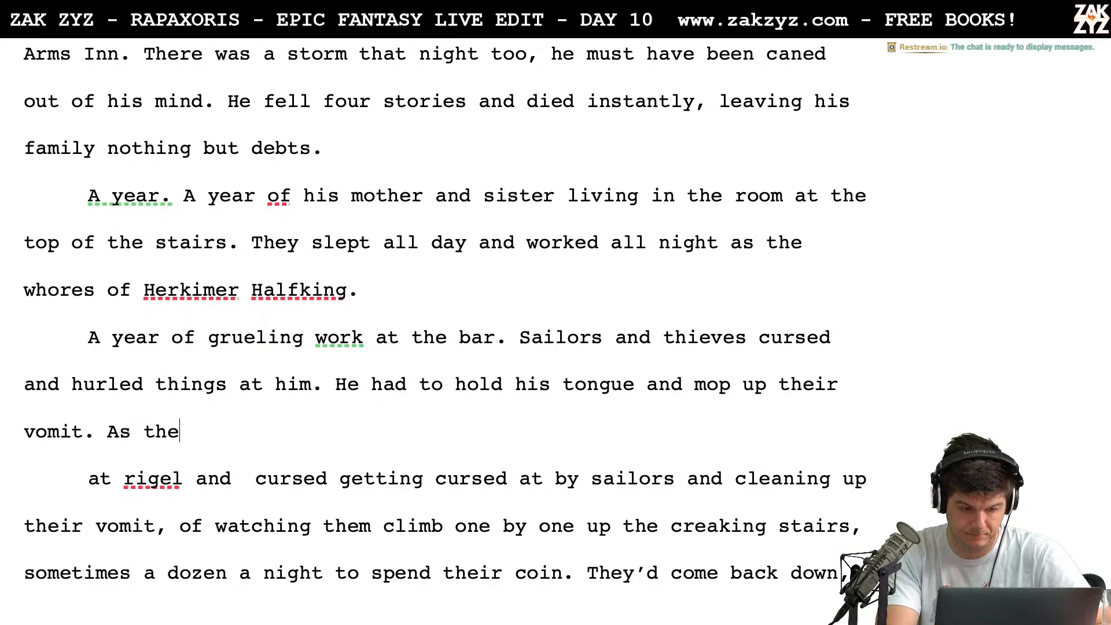
Add the sentence "As the night burned on, they would climb the creaking stairs, sometimes a dozen a night." after "mop up their vomit."
key(BackSpace)
text(night bu)
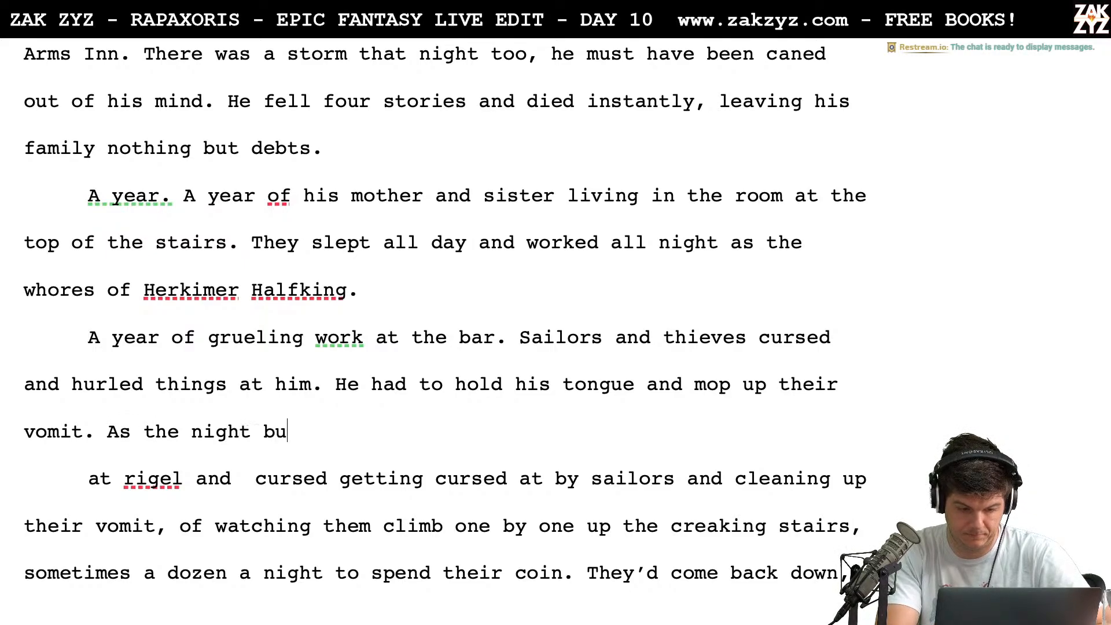
text(rned on, they wo)
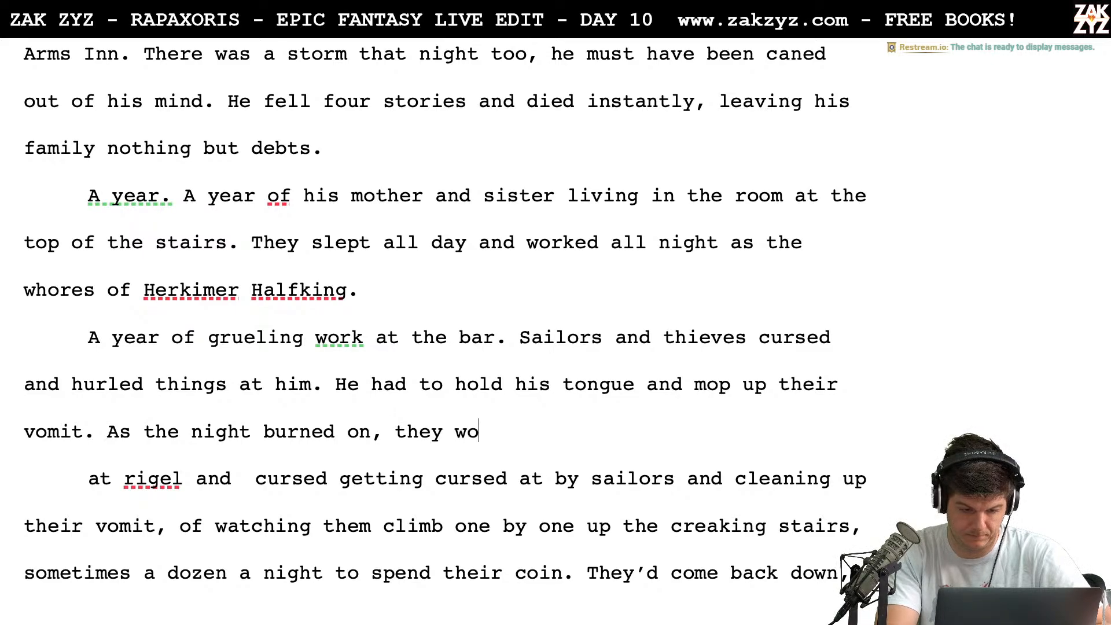
text(uld climb the c)
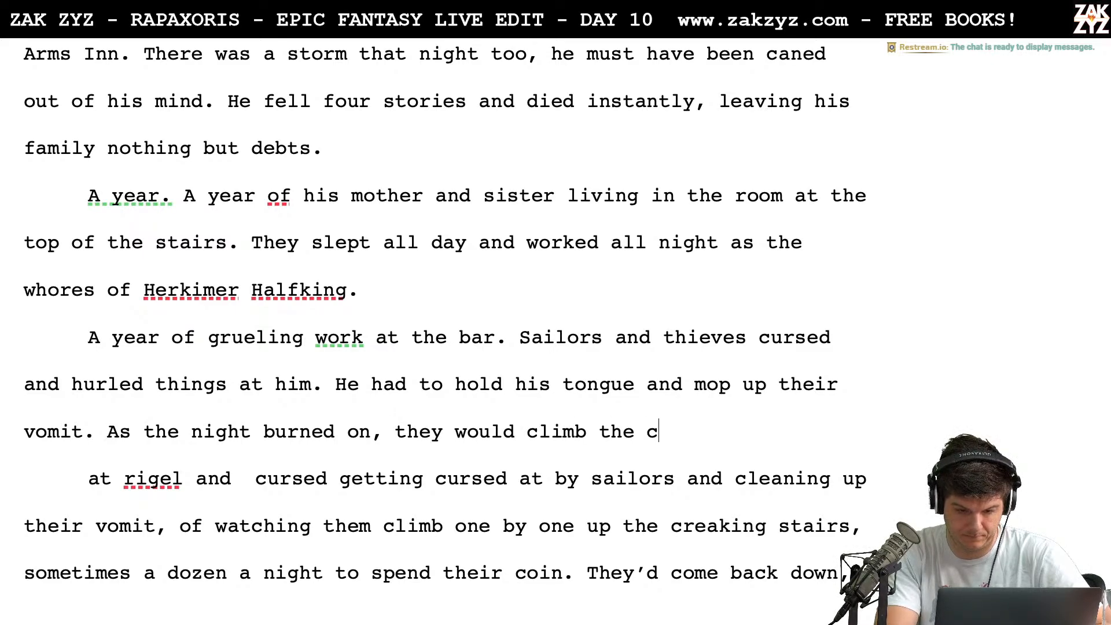
text(reaking stairs.)
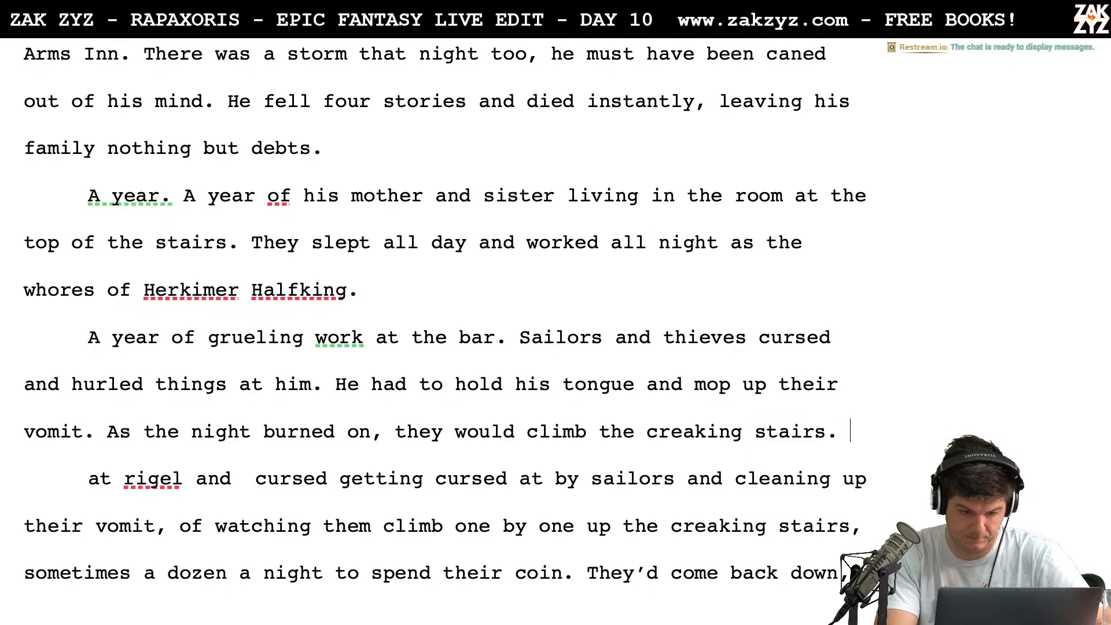
key(BackSpace)
key(BackSpace)
text(, someti)
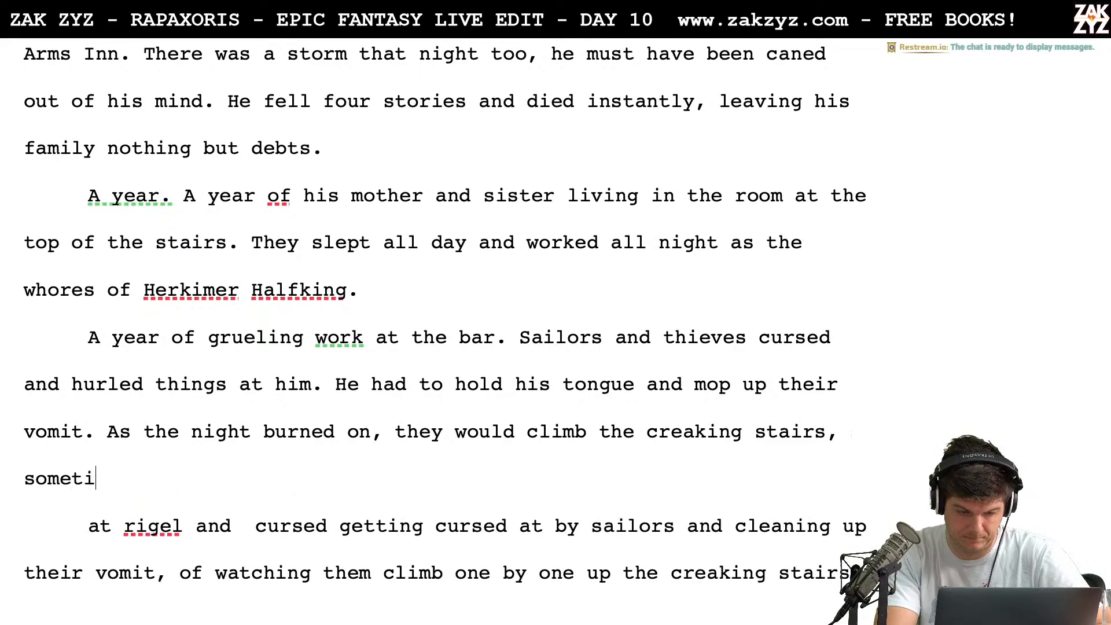
text(mes a dozen a night.)
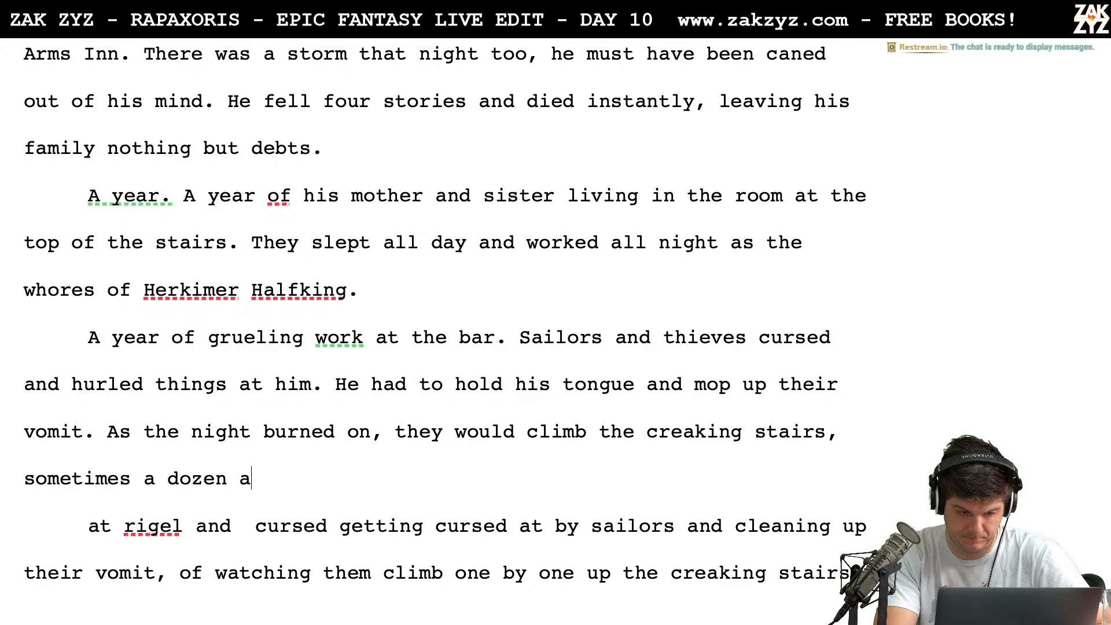
Delete the leftover old text from "at rigel and" through "to spend their coin." after "sometimes a dozen a night."
key(shift+Down)
key(shift+Down)
key(shift+Down)
key(shift+Down)
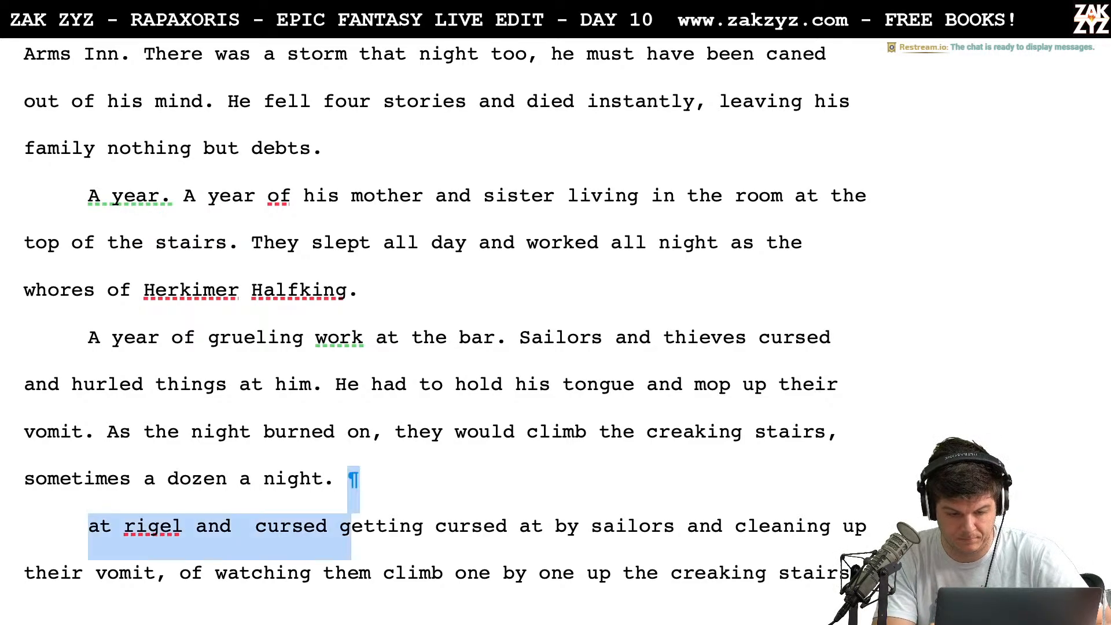
key(shift+Up)
key(shift+Right)
key(shift+Right)
key(shift+Right)
key(shift+Right)
key(shift+Right)
key(shift+Right)
key(shift+Right)
key(shift+Right)
key(shift+Right)
key(shift+Right)
key(shift+Right)
key(shift+Right)
key(shift+Right)
key(shift+Right)
key(shift+Right)
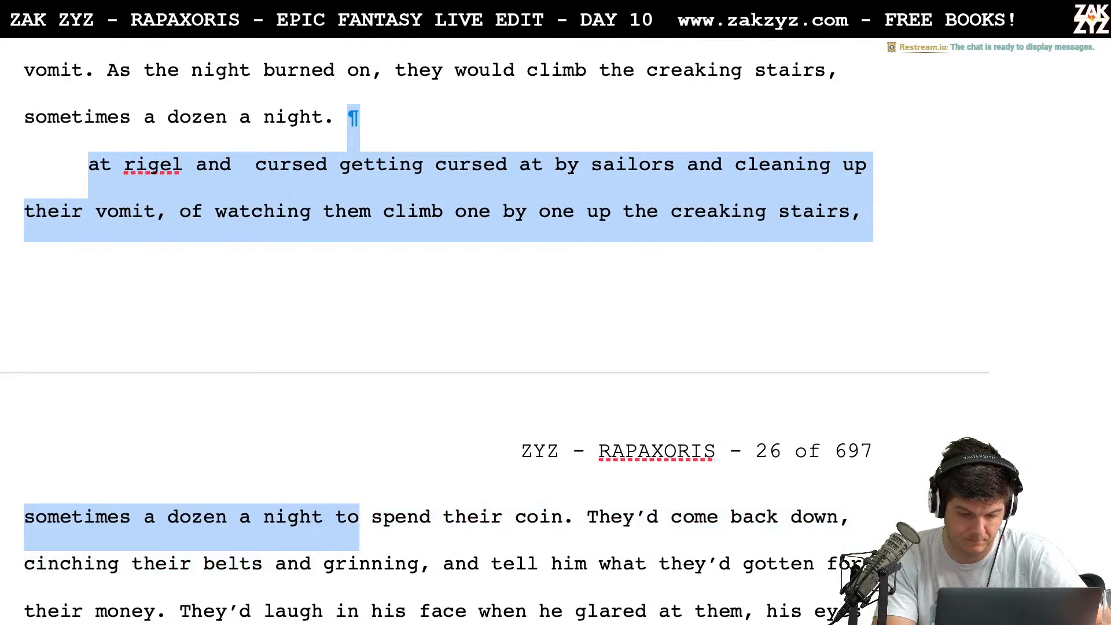
key(shift+Right)
key(shift+Right)
key(shift+Right)
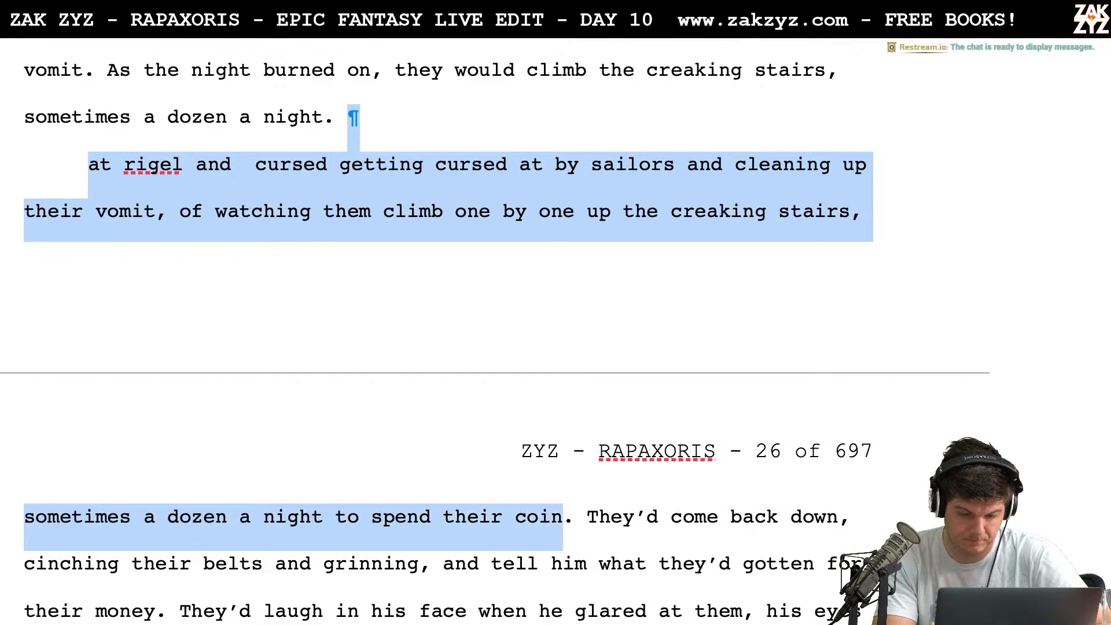
key(shift+Right)
key(BackSpace)
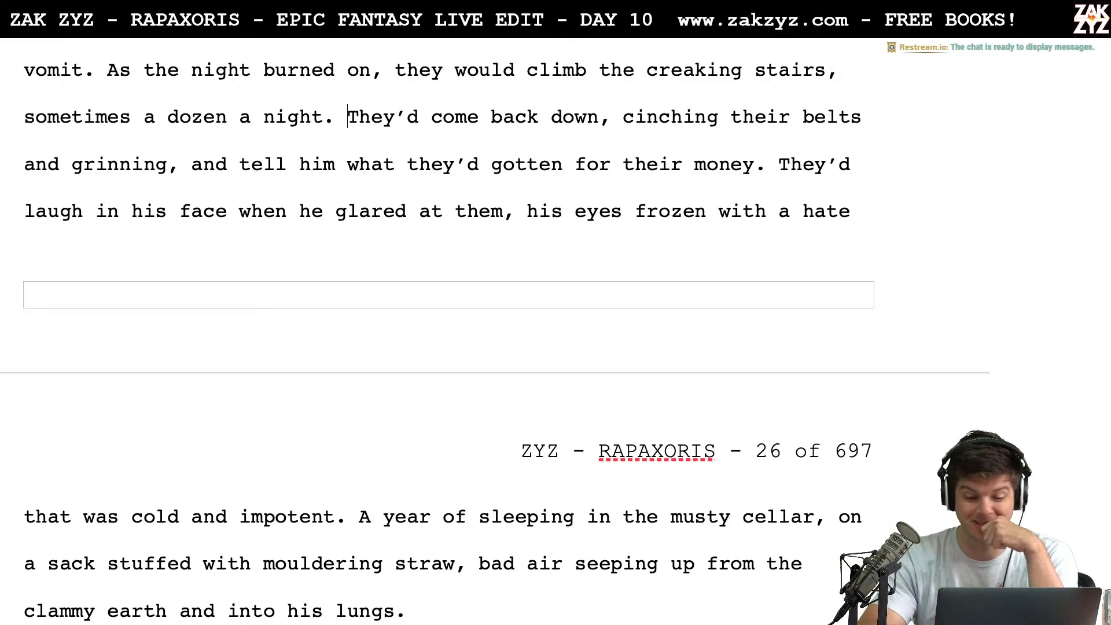
Move the text starting "They'd come back down" into its own paragraph, leaving an empty paragraph above it
scroll(495, 330, down, 2)
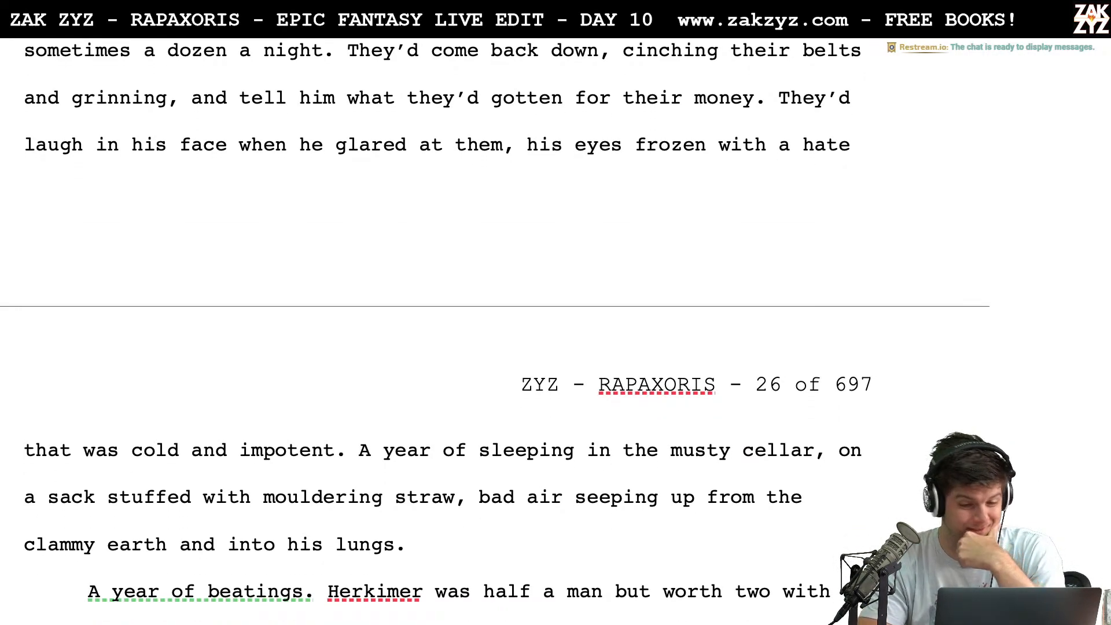
scroll(348, 51, up, 5)
key(Return)
key(Return)
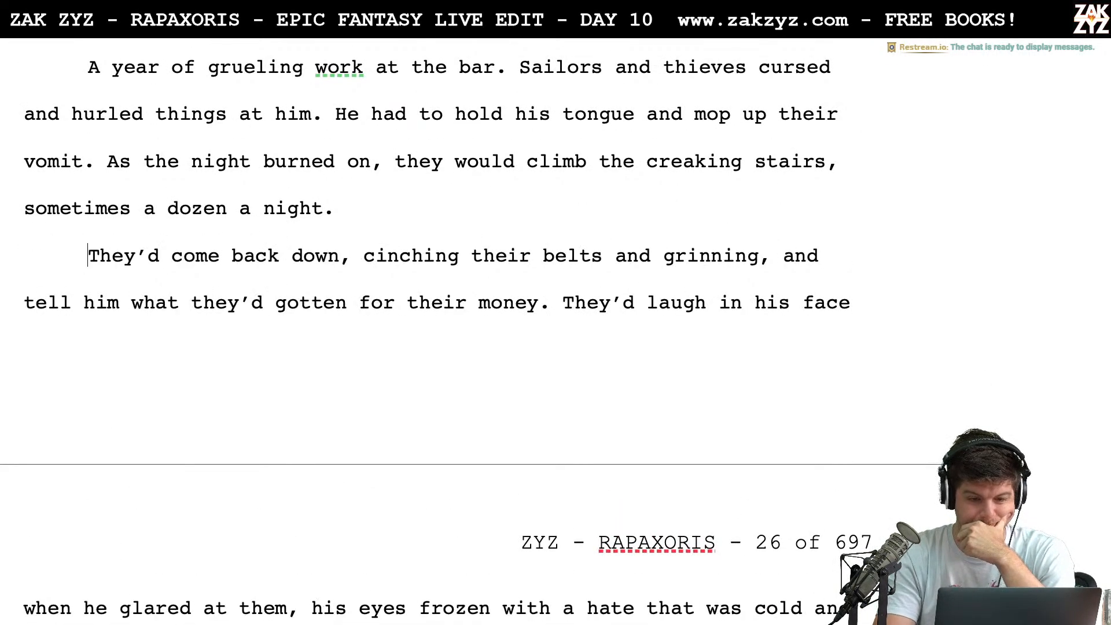
key(Up)
key(Down)
key(Down)
key(Up)
key(Up)
key(Up)
key(Up)
key(Up)
key(Up)
key(Up)
key(Up)
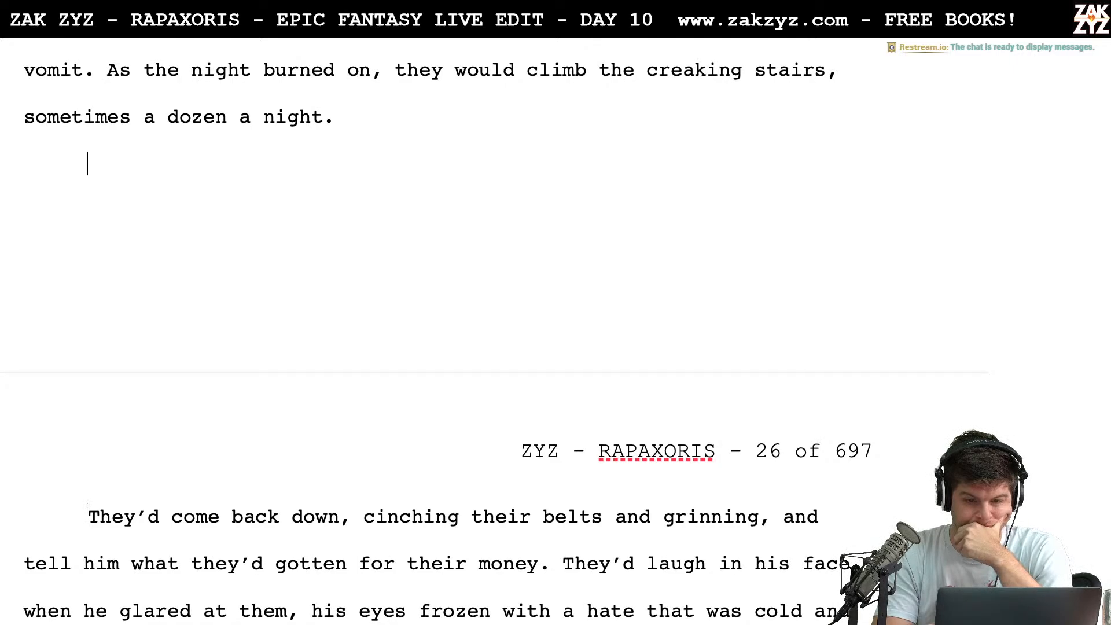
key(Down)
key(Down)
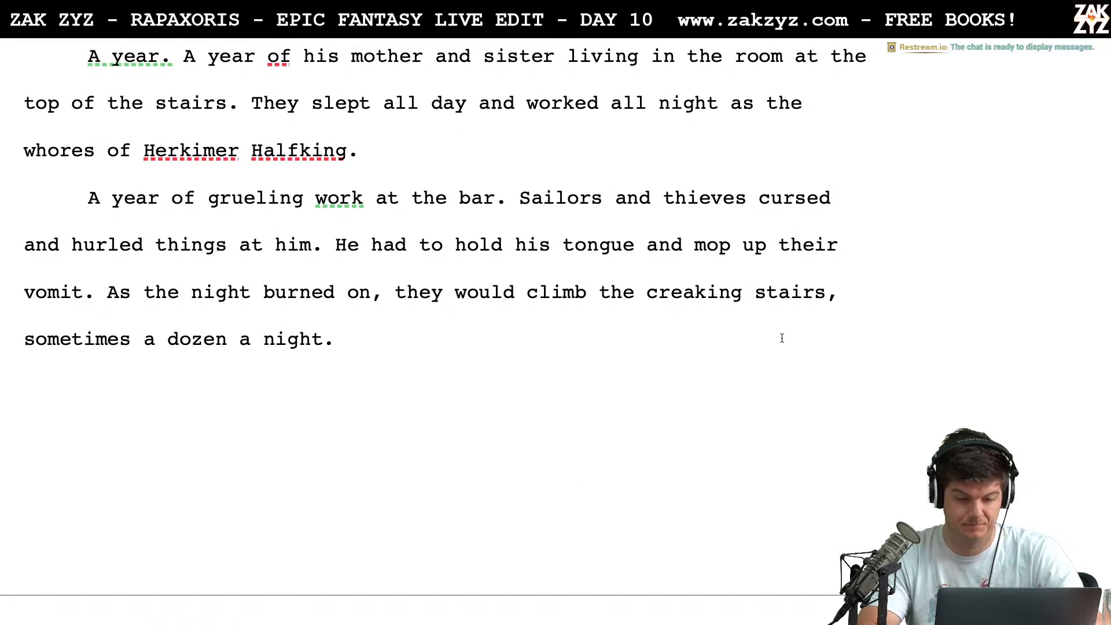
Change "they would climb" to "the drunks would climb" and insert "Rigel" after "Sailors and thieves cursed"
click(454, 292)
key(BackSpace)
key(BackSpace)
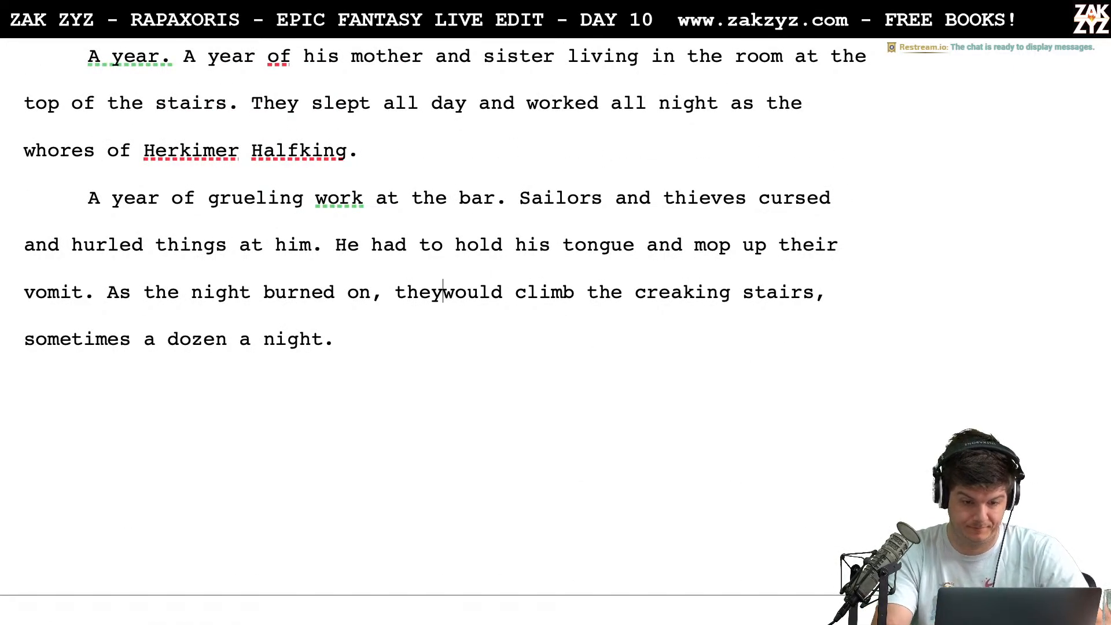
text(drunks)
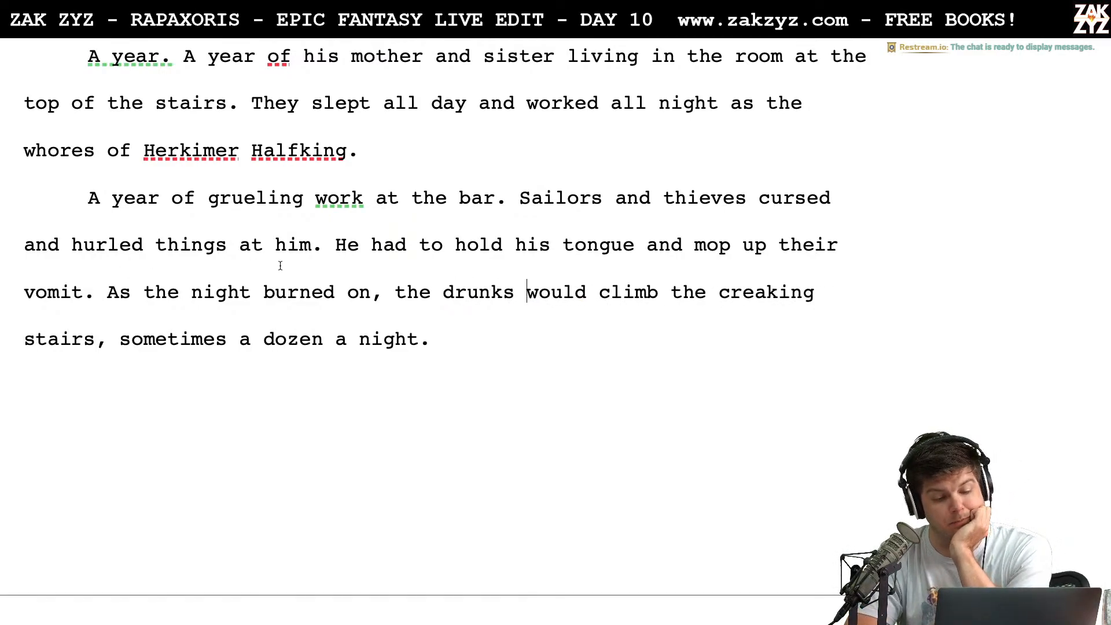
scroll(428, 241, down, 1)
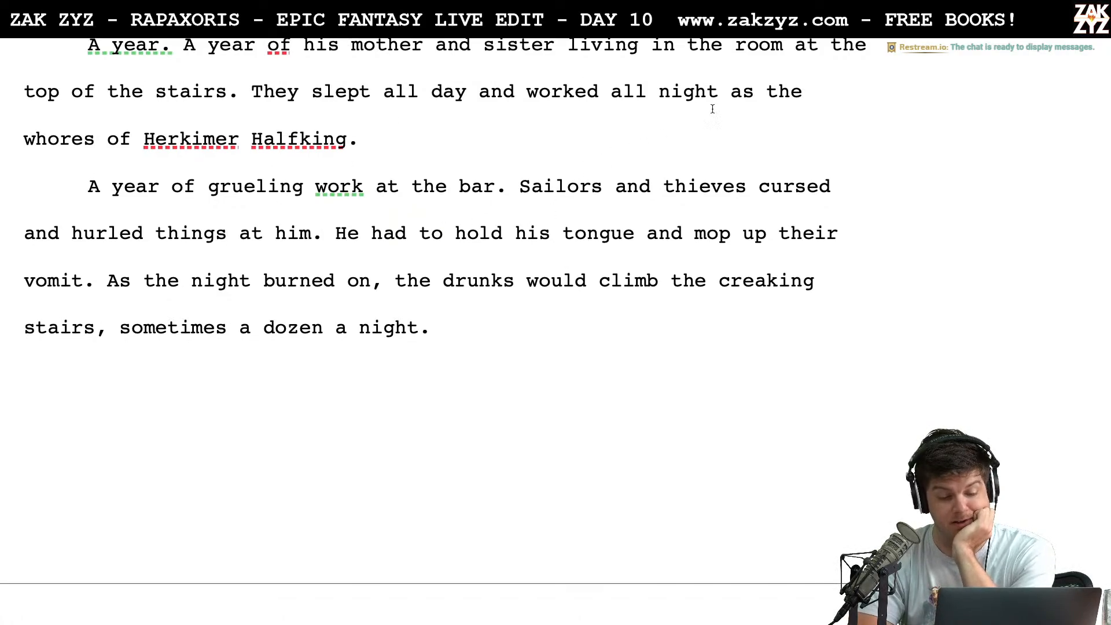
click(856, 184)
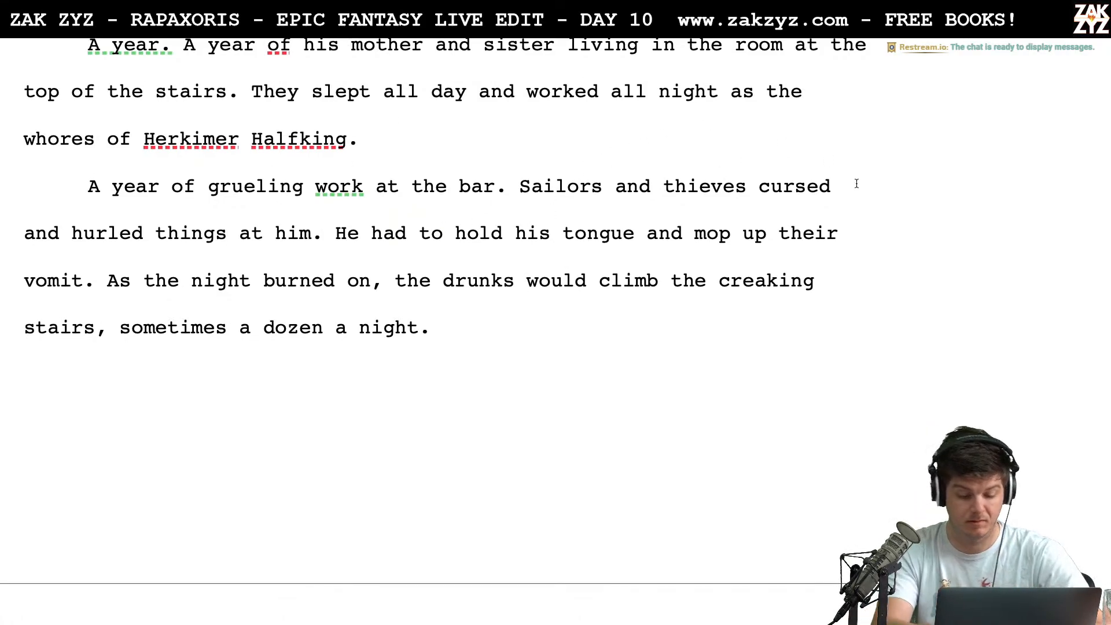
text(Rigel)
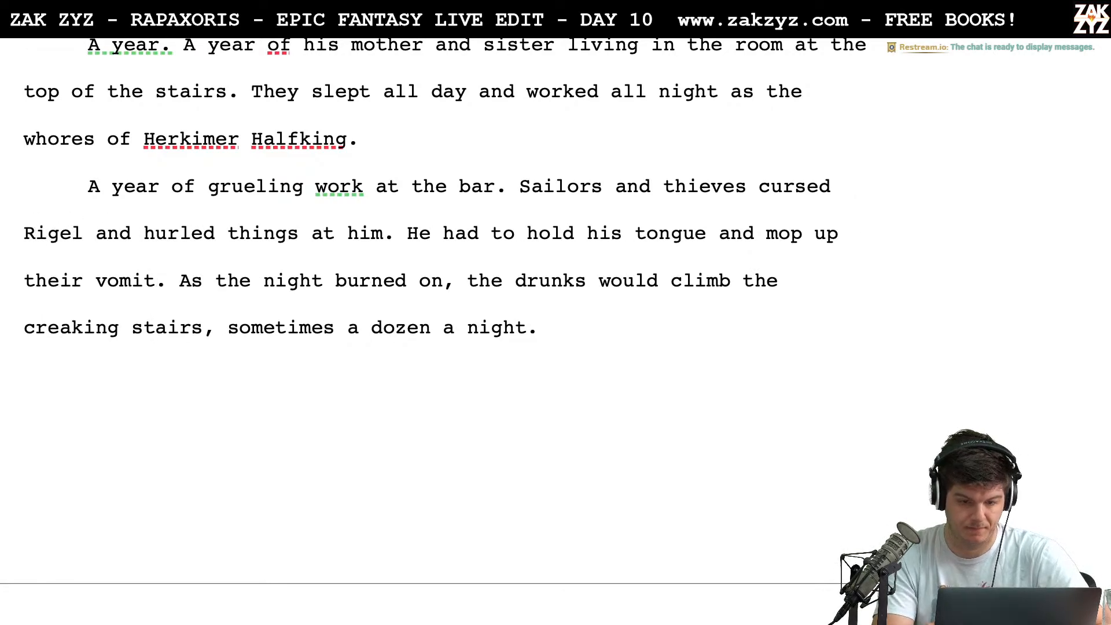
Reread the bar work paragraph from "Rigel and hurled things at him" to "sometimes a dozen a night."
key(Right)
key(Right)
key(Right)
key(Right)
key(Right)
key(Right)
key(Right)
key(Right)
key(Right)
key(Right)
key(Right)
key(Right)
key(Right)
key(Down)
key(Left)
key(Left)
key(Left)
key(Left)
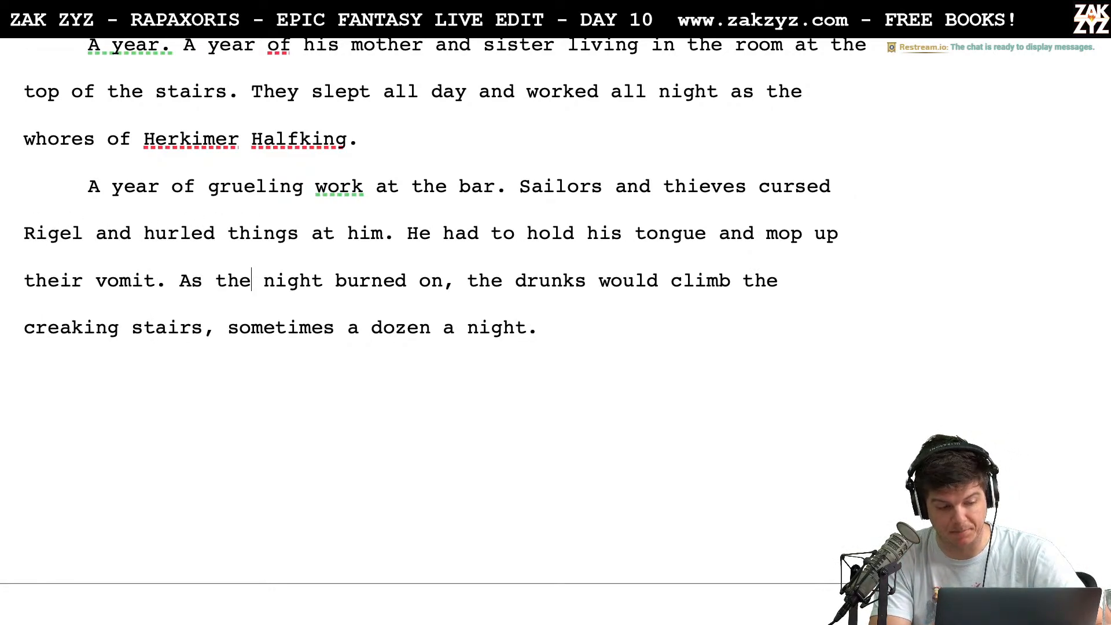
key(Left)
key(Left)
key(Left)
key(Left)
key(Left)
key(Left)
key(Right)
key(Right)
key(Right)
key(Right)
key(Right)
key(Right)
key(Right)
key(Right)
key(Right)
key(Right)
key(Right)
key(Right)
key(Right)
key(Right)
key(Right)
key(Right)
key(Right)
key(Right)
key(Right)
key(Right)
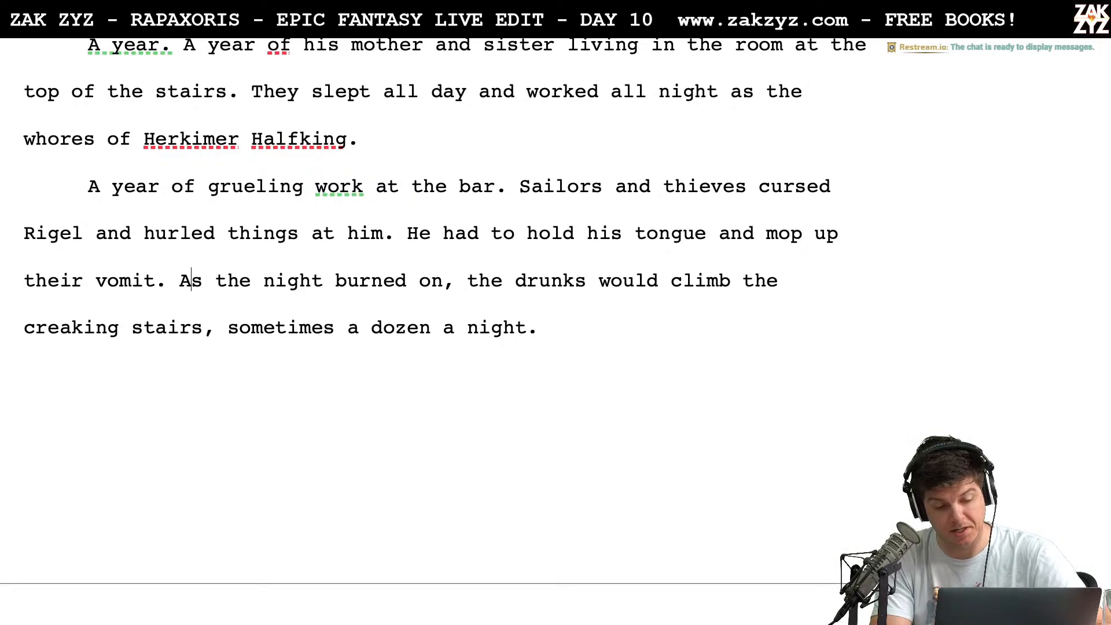
key(Down)
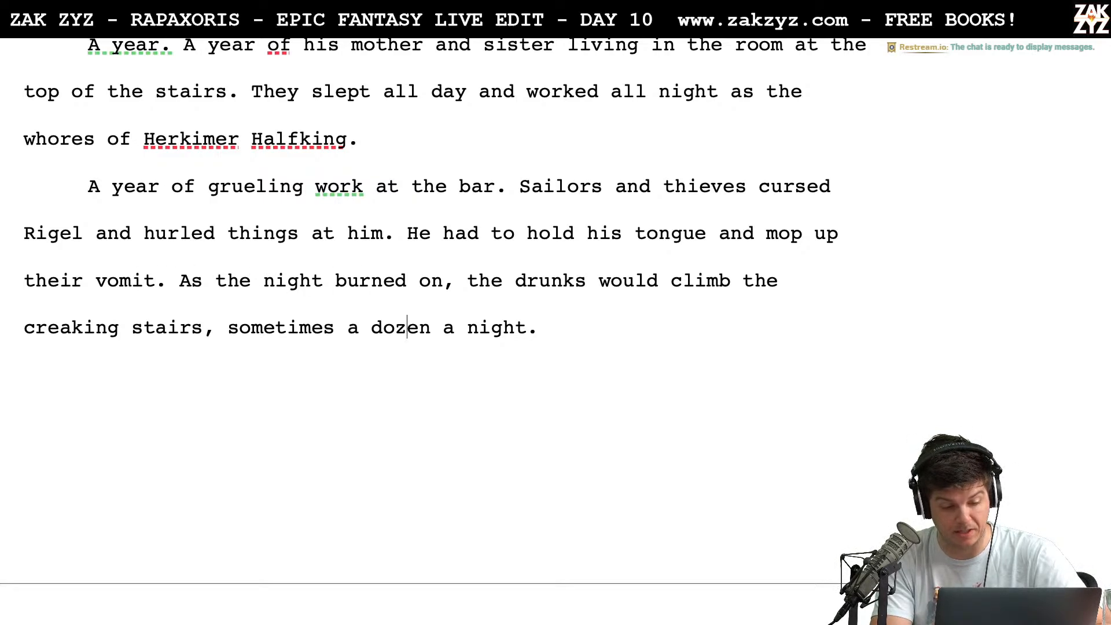
key(Down)
key(Down)
key(Left)
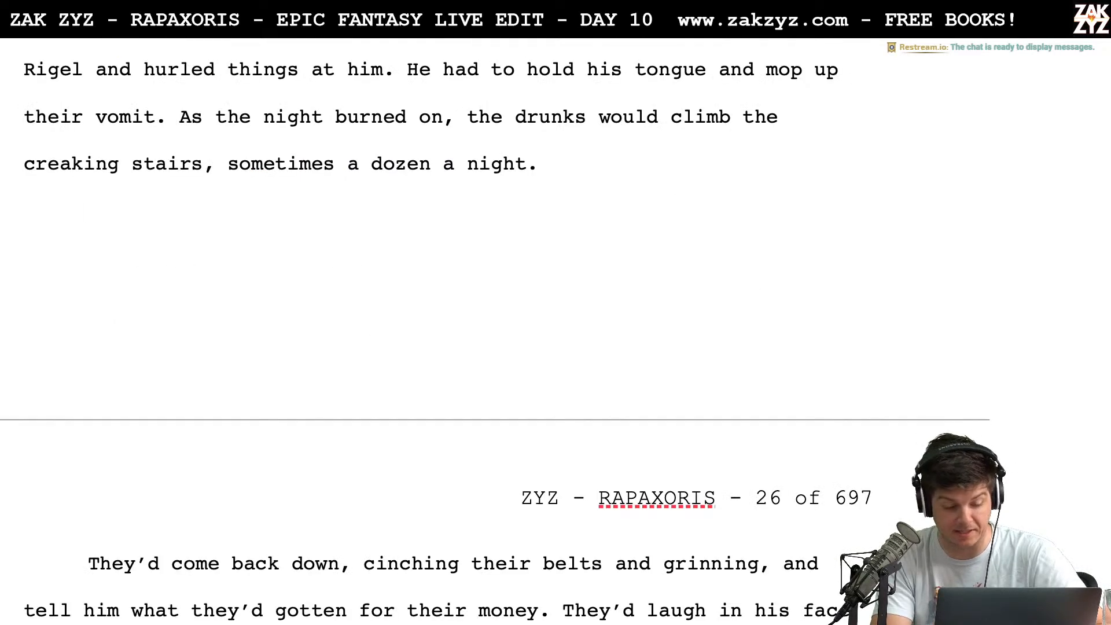
Add "When they swaggered back down, they'd laugh and tell him what they'd bought for his money." after "sometimes a dozen a night."
click(695, 168)
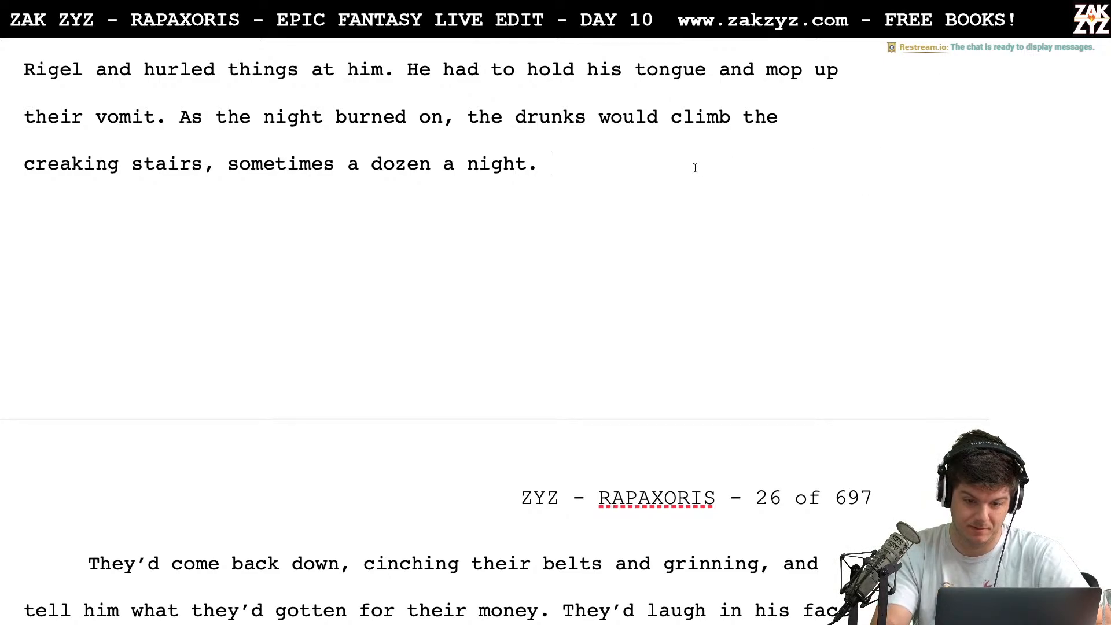
text(When they'd)
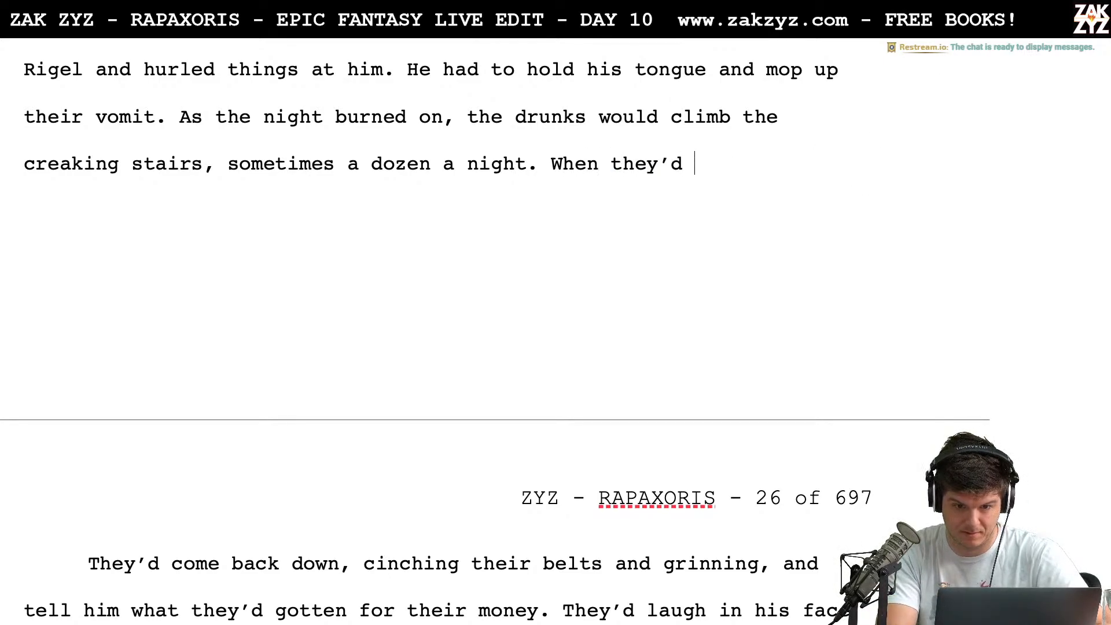
key(BackSpace)
key(BackSpace)
key(BackSpace)
key(BackSpace)
key(BackSpace)
key(BackSpace)
key(BackSpace)
key(BackSpace)
key(BackSpace)
key(BackSpace)
key(BackSpace)
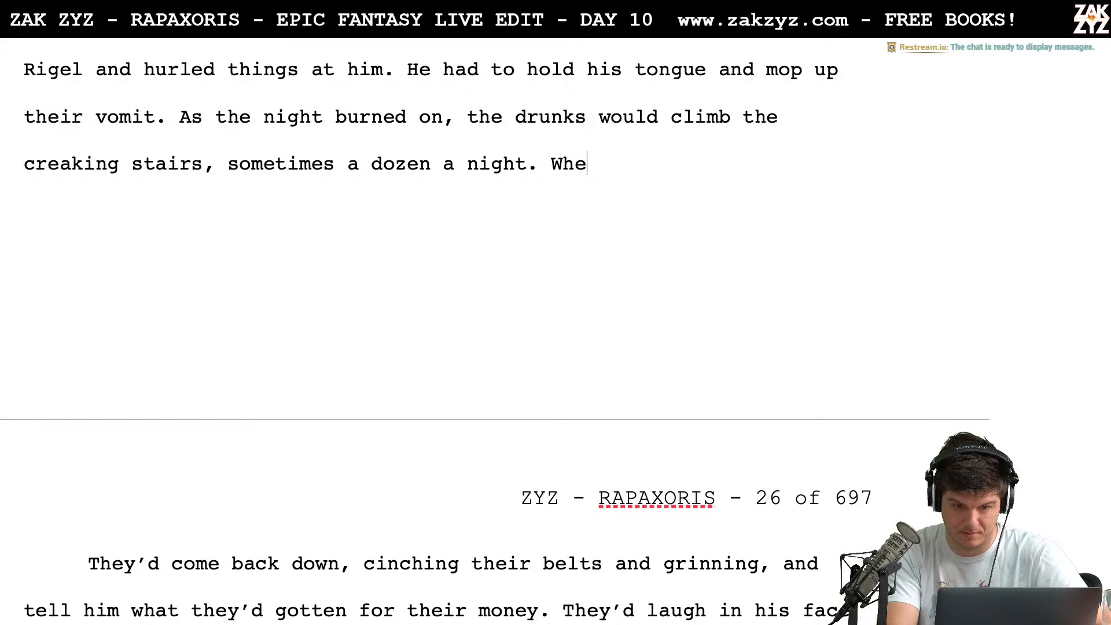
text(When they )
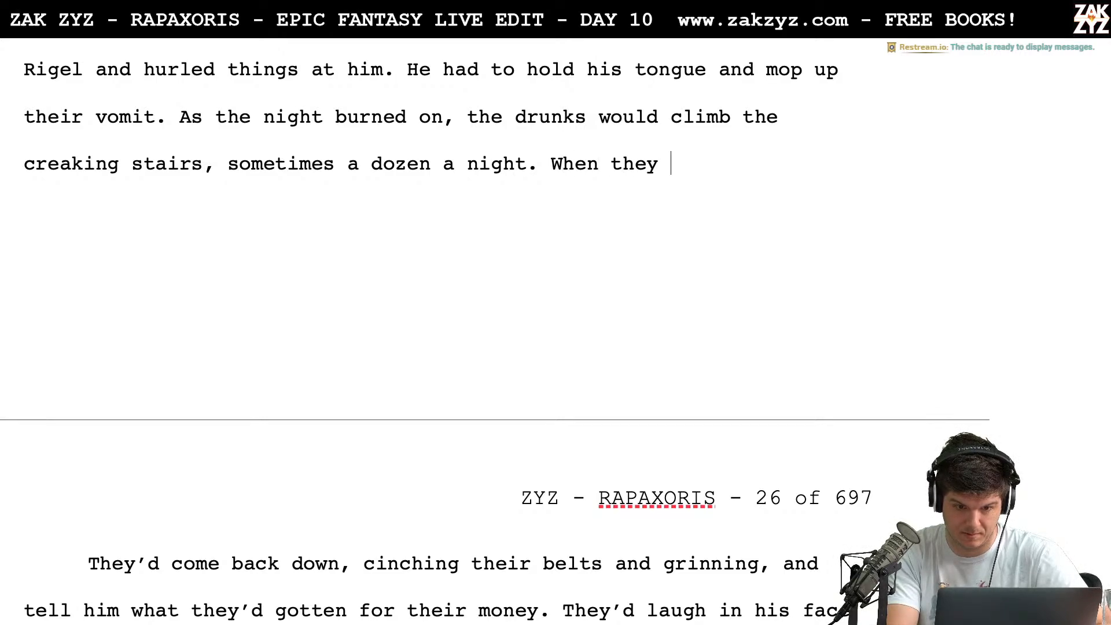
text(swaggered ba)
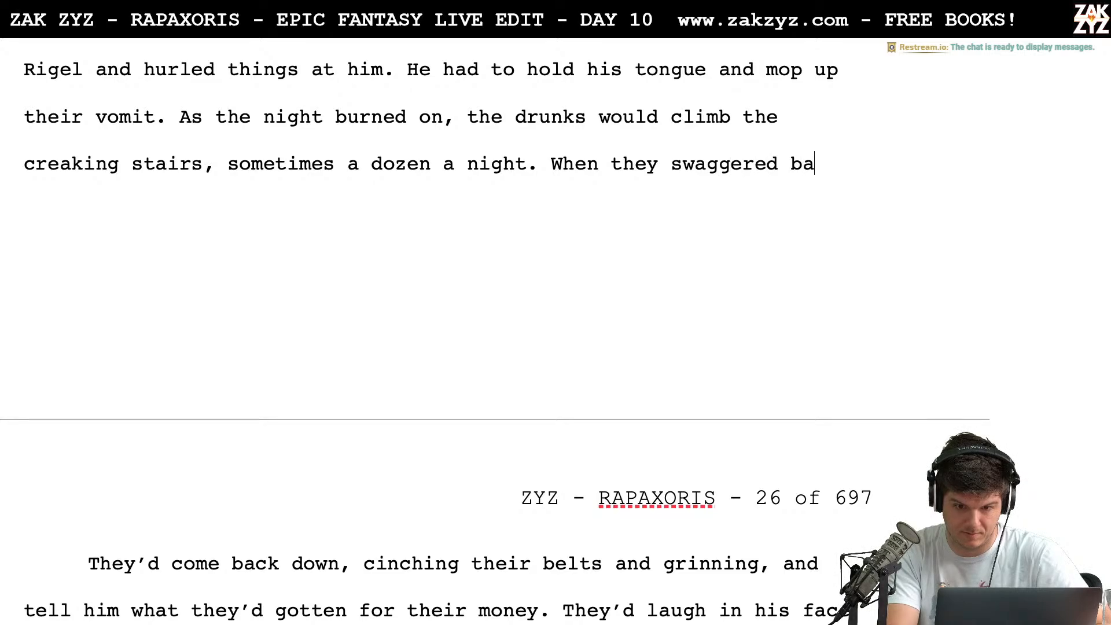
text(ck down, they'd )
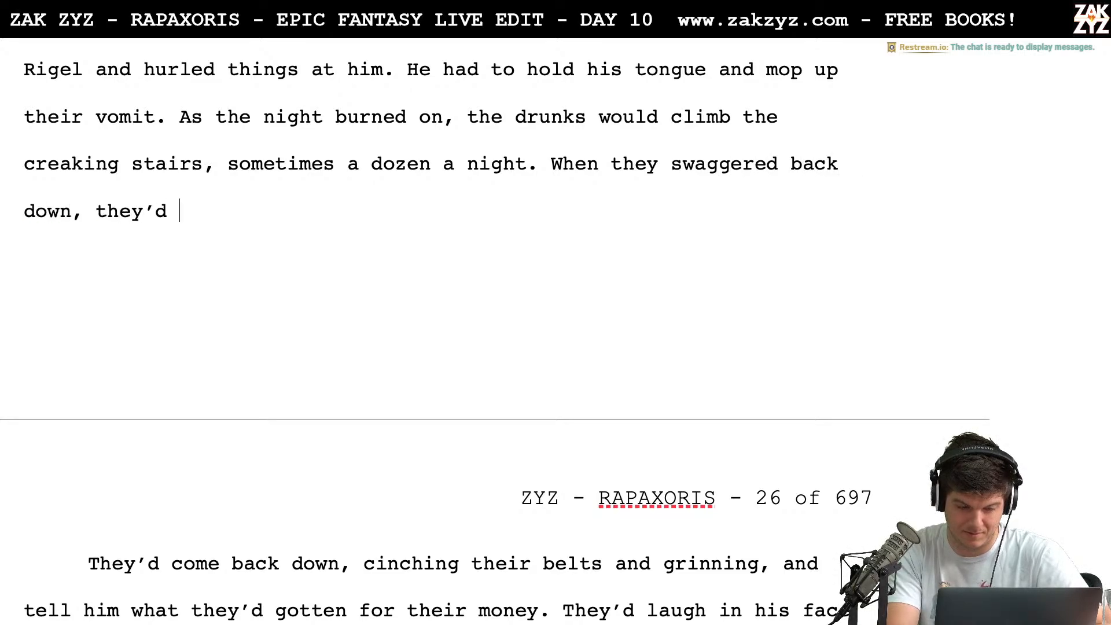
text(laugh and t)
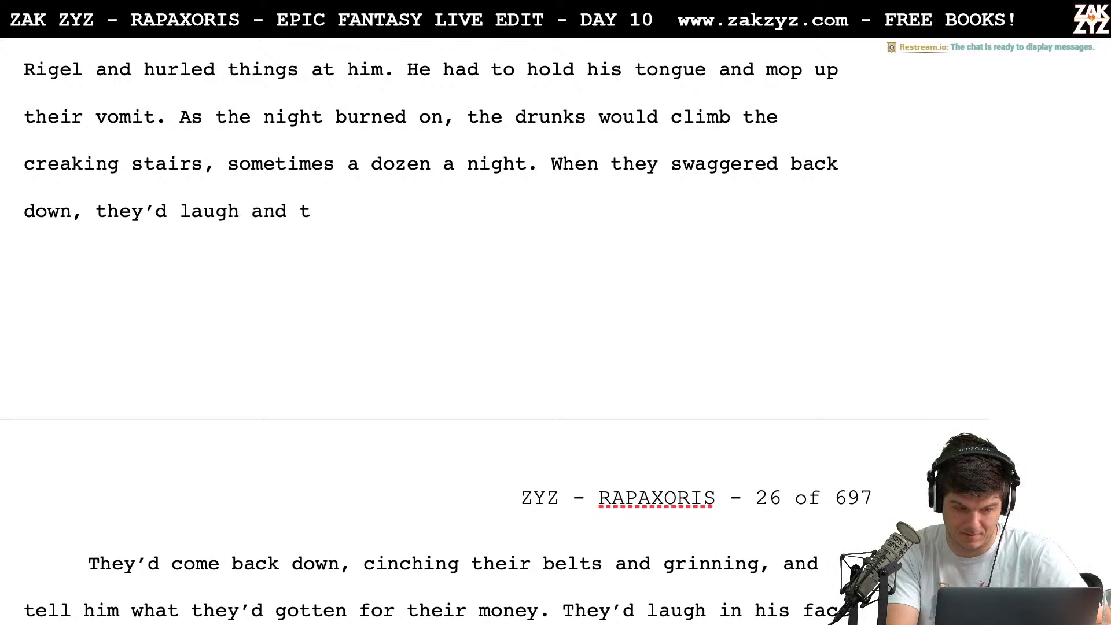
text(ell him what they'd bought for)
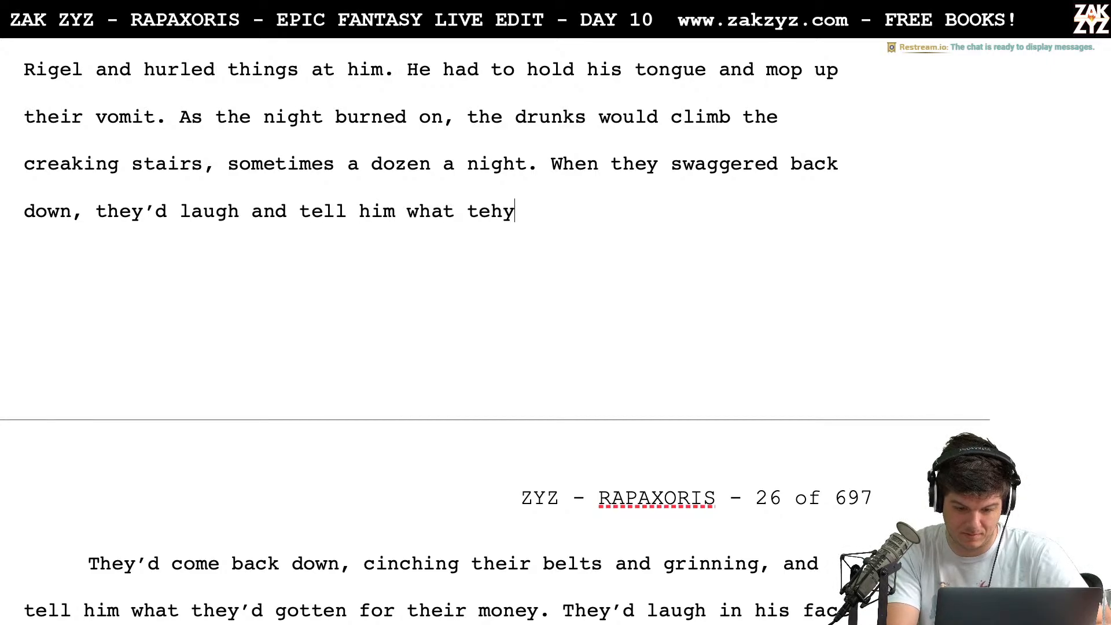
text( his money.)
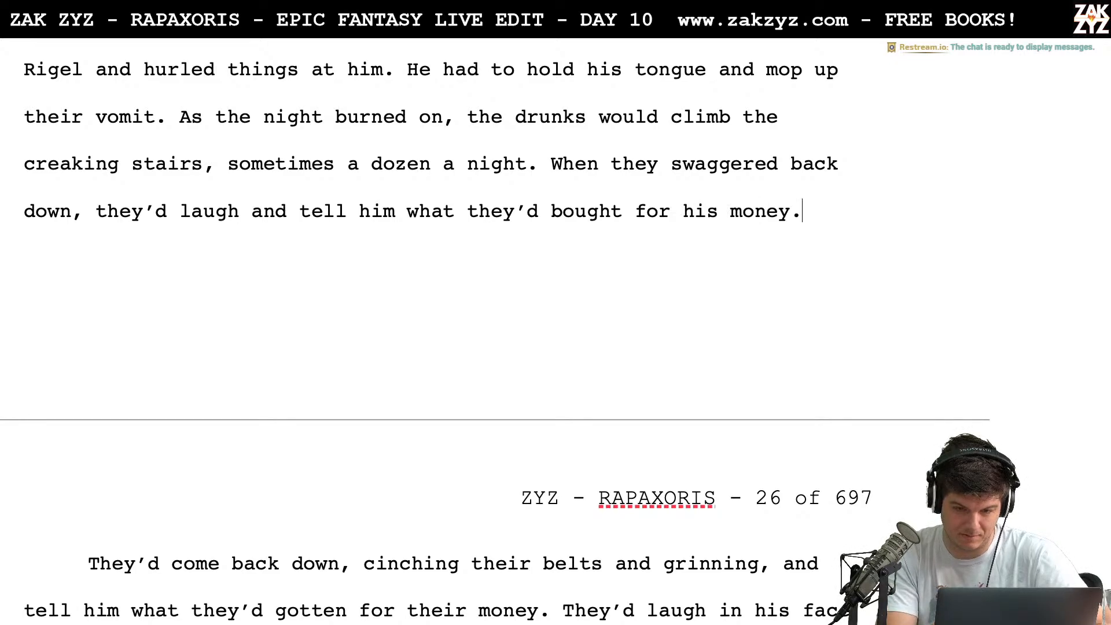
Compare the new sentence about the swaggering drunks with the old "They'd come back down" paragraph below it
key(Left)
key(Left)
key(Left)
key(Left)
key(Left)
key(Down)
key(Down)
key(Down)
key(Down)
key(Up)
key(Up)
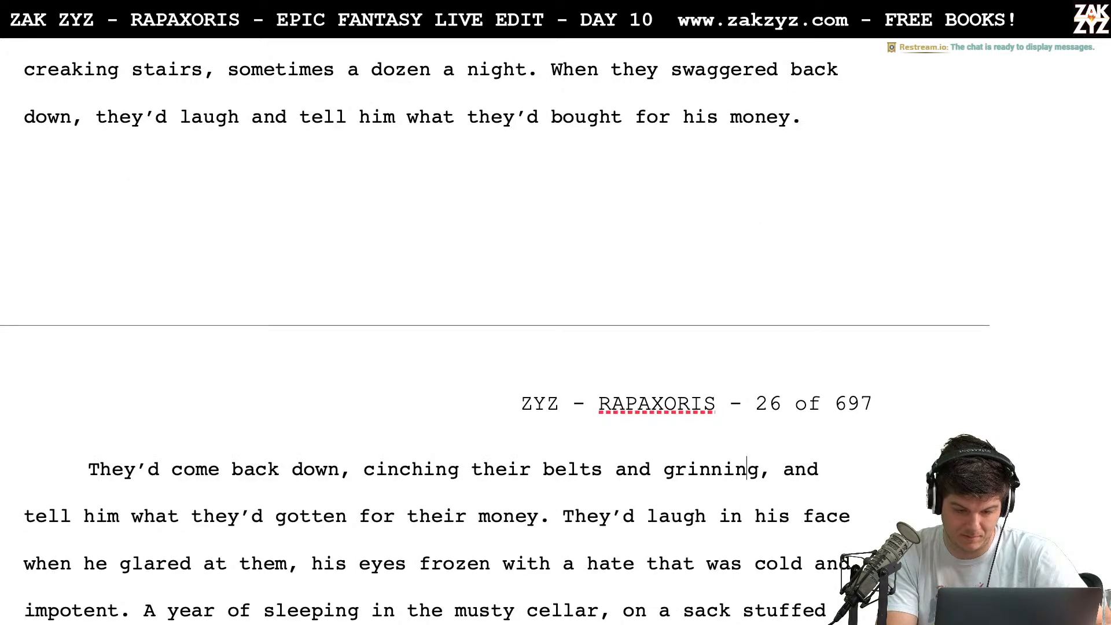
key(Up)
key(Up)
key(Up)
key(Left)
key(Right)
key(Right)
key(Right)
key(Right)
key(Right)
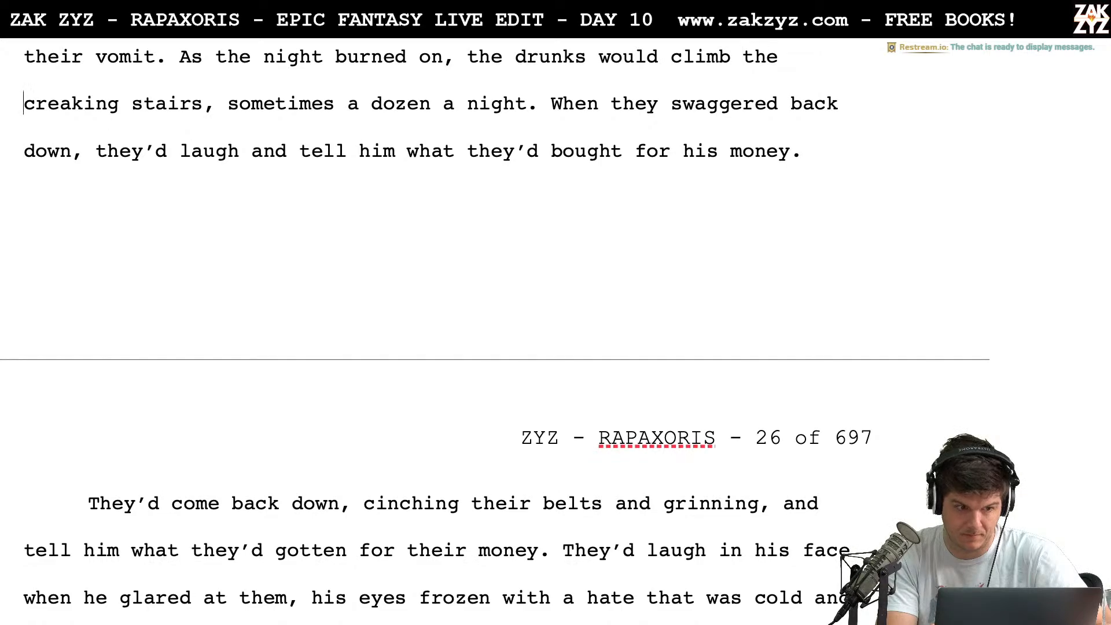
Split "'d laugh and tell him" into a separate paragraph and continue "When they swaggered back down, they" with "liked to tell"
key(Right)
key(Right)
key(Right)
key(Right)
key(Right)
key(Right)
key(Right)
key(Right)
key(Right)
key(Right)
key(Right)
key(Down)
key(Left)
key(Right)
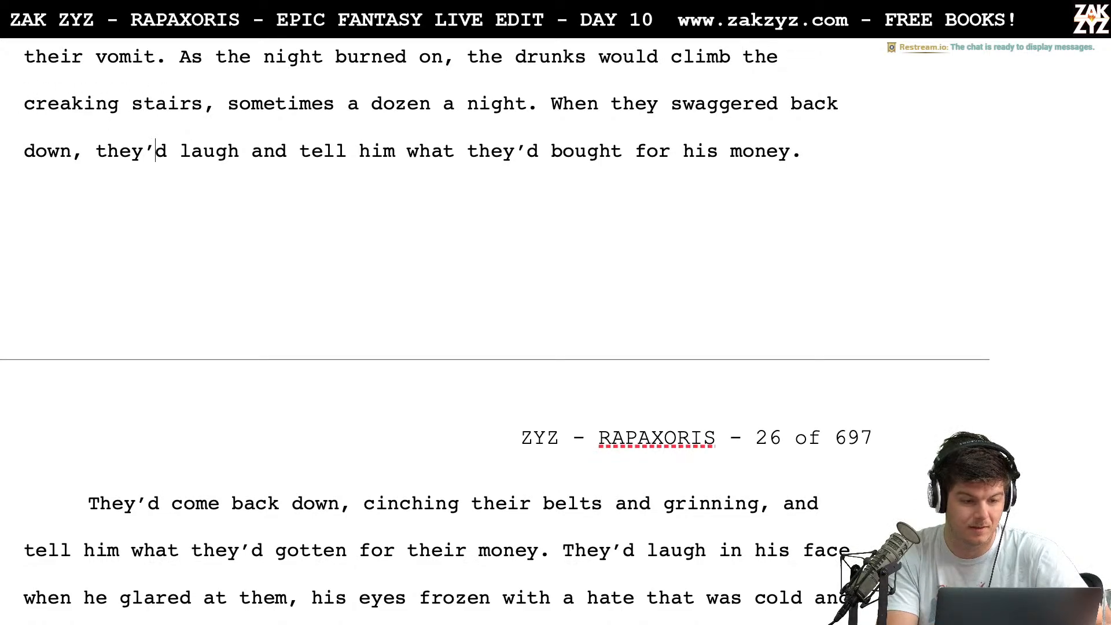
key(Left)
key(Return)
key(Left)
text(like)
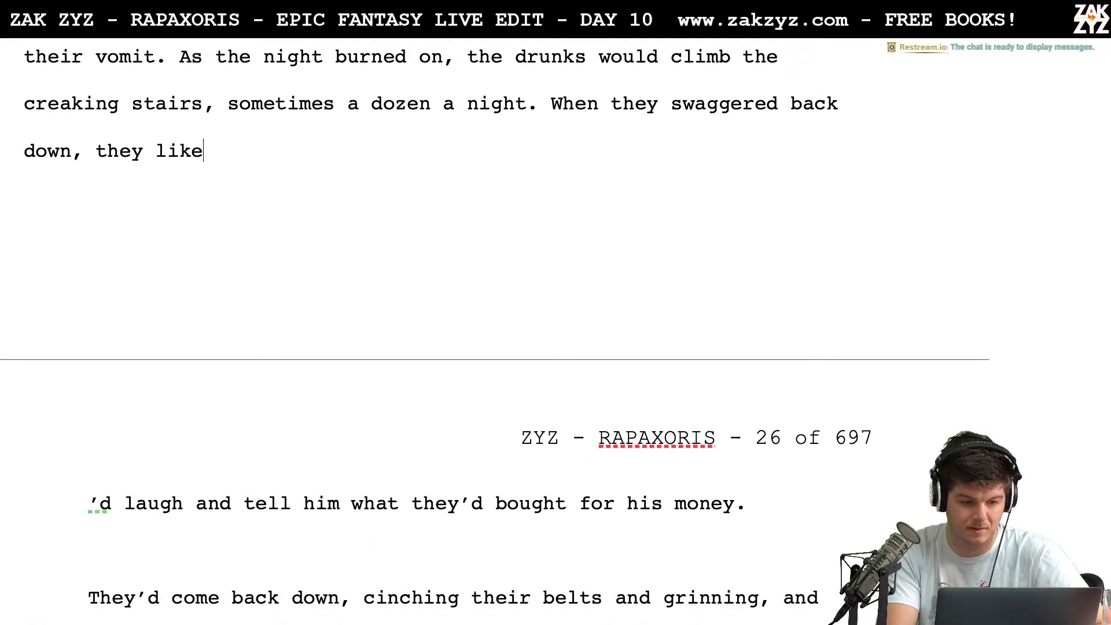
text(d to tell )
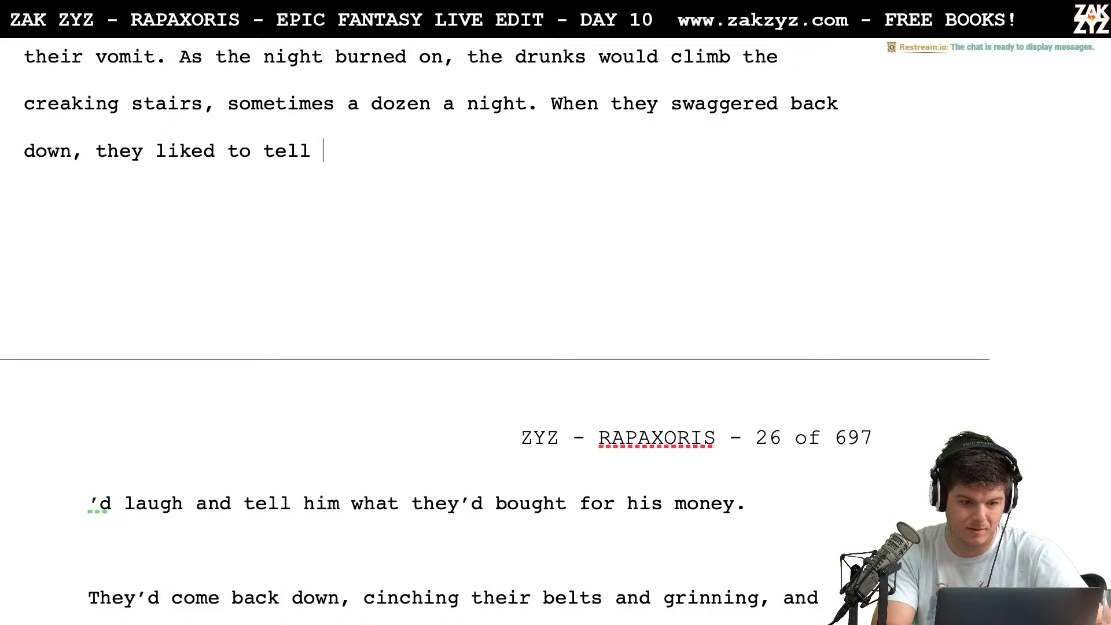
text(him what they'e d)
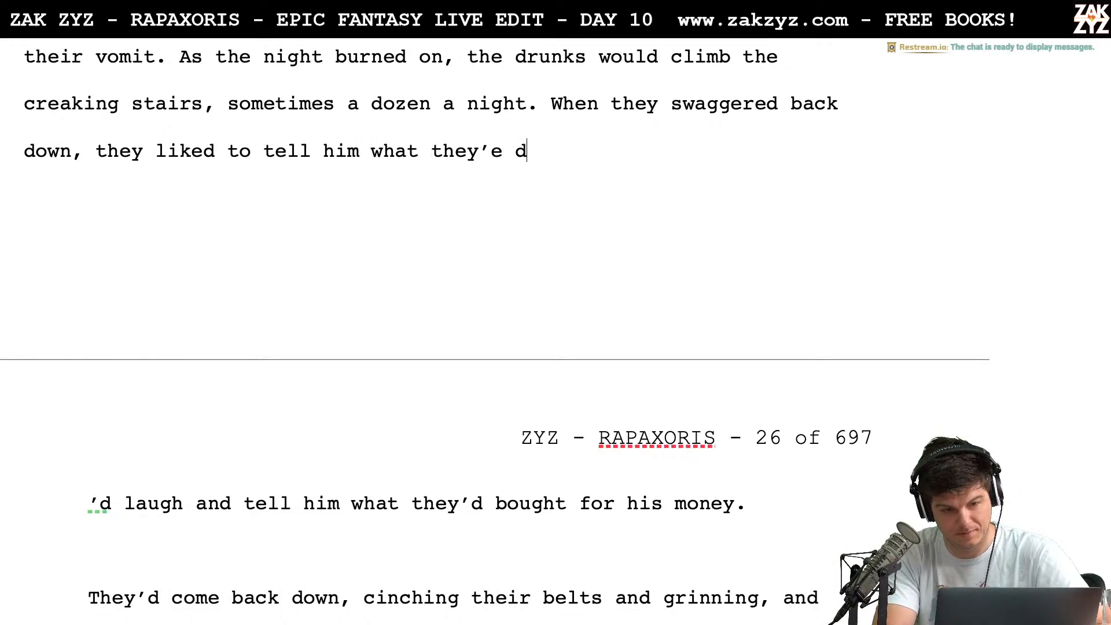
Continue "When they swaggered back down, they liked to tell" with "him what they'd bought"
key(BackSpace)
key(BackSpace)
key(BackSpace)
text(d bought)
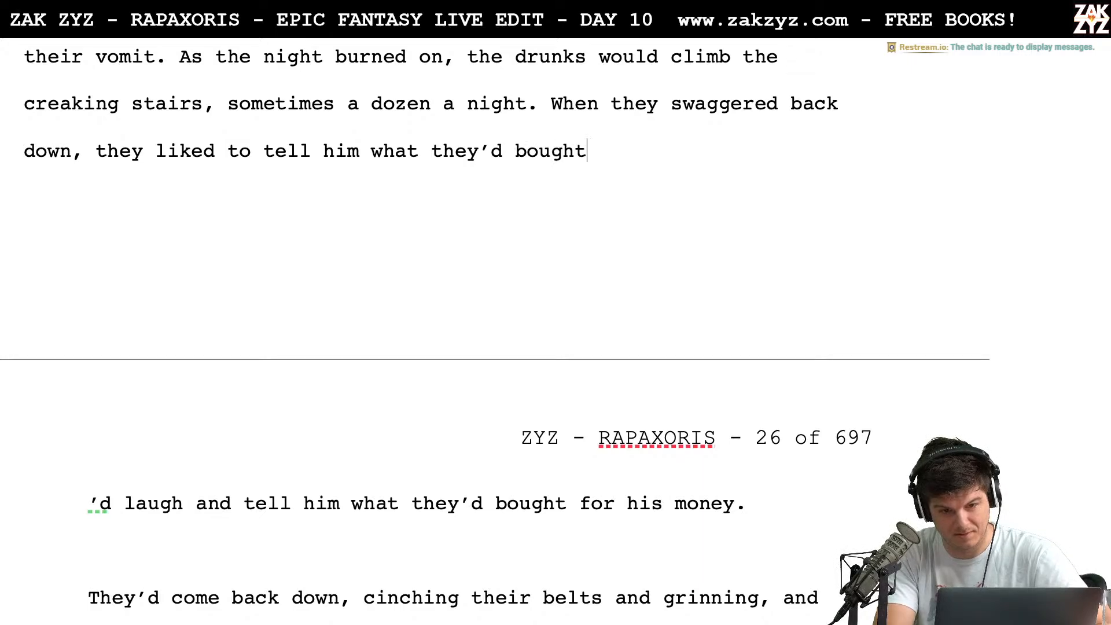
text( with)
Replace "bought" with "got for their money." to complete the sentence about the swaggering drunks
key(BackSpace)
key(BackSpace)
key(BackSpace)
key(BackSpace)
key(BackSpace)
key(BackSpace)
key(BackSpace)
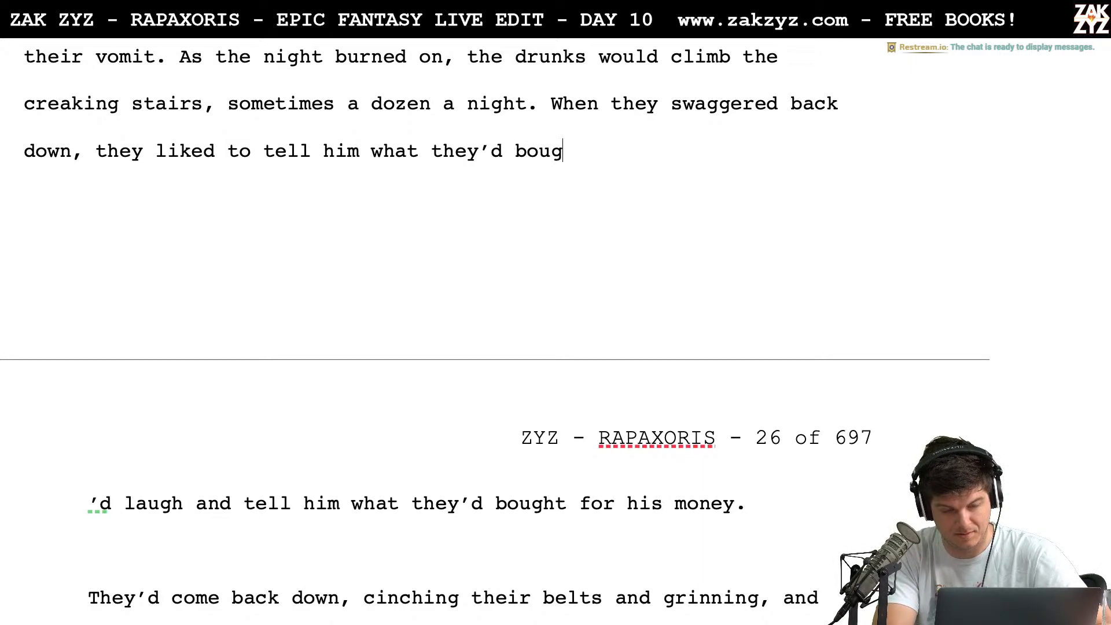
key(BackSpace)
key(BackSpace)
key(BackSpace)
key(BackSpace)
text(boug)
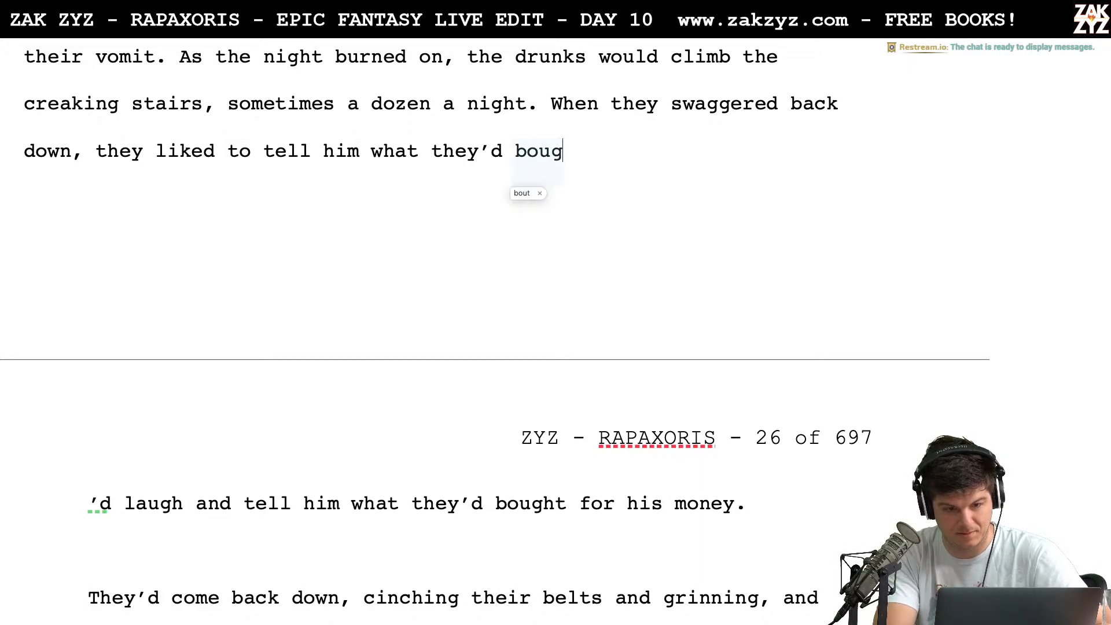
key(BackSpace)
key(BackSpace)
key(BackSpace)
key(BackSpace)
text(got for)
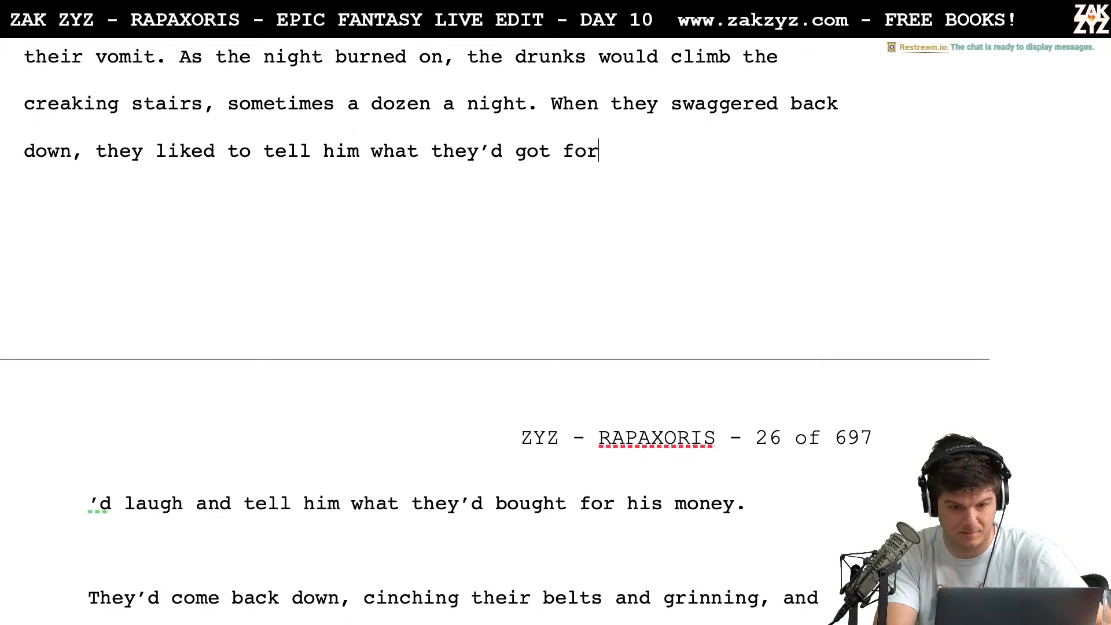
text( their money.)
Delete everything from the leftover "'d laugh and tell him" paragraph through "gotten for their money.", joining "They'd laugh in his face" to the new sentence
key(shift+Right)
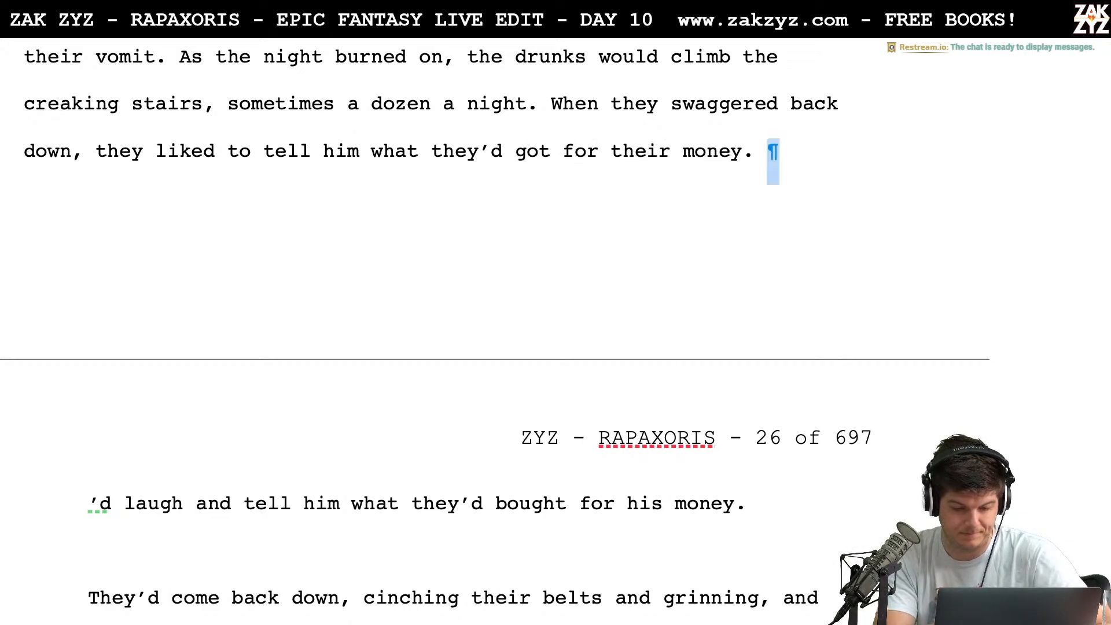
key(shift+Down)
key(shift+Down)
key(shift+Down)
key(shift+Down)
key(shift+Down)
key(shift+Up)
key(shift+Left)
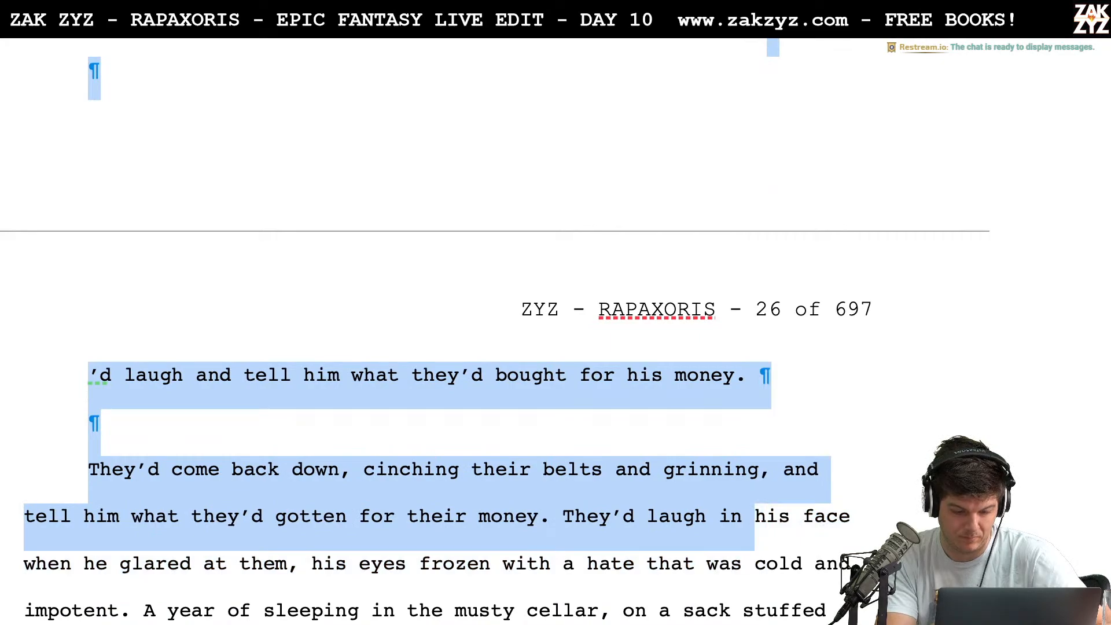
key(shift+Left)
key(shift+Left)
key(shift+Left)
key(shift+Left)
key(shift+Left)
key(shift+Left)
key(shift+Left)
key(shift+Left)
key(shift+Left)
key(shift+Left)
key(shift+Left)
key(shift+Left)
key(shift+Left)
key(shift+Left)
key(shift+Left)
key(shift+Left)
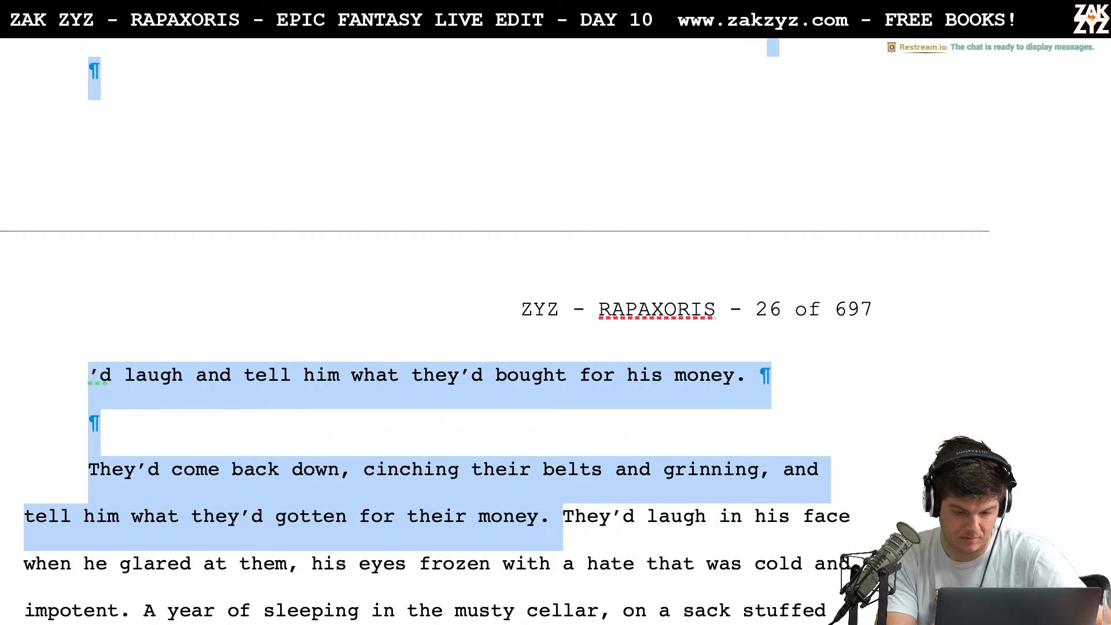
key(BackSpace)
scroll(440, 289, up, 3)
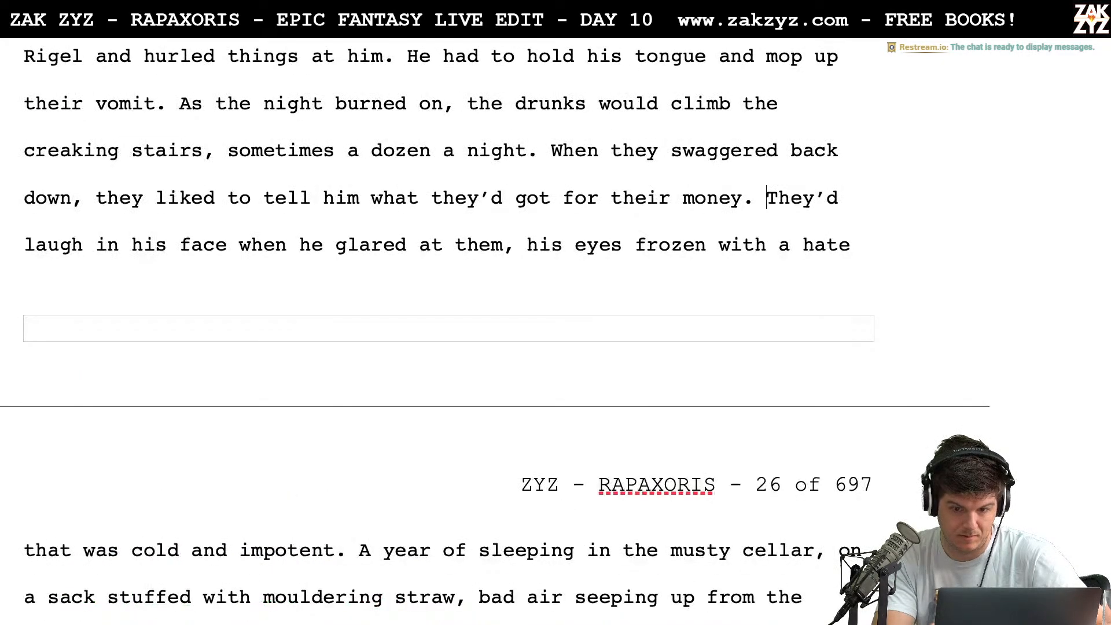
Replace "his" in "They'd laugh in his face" with "Rigel's face,"
key(Right)
key(Right)
key(Right)
key(Right)
key(Right)
key(Right)
key(Right)
key(Right)
key(Right)
key(Right)
key(Right)
key(Right)
key(Right)
key(Right)
key(Right)
key(Right)
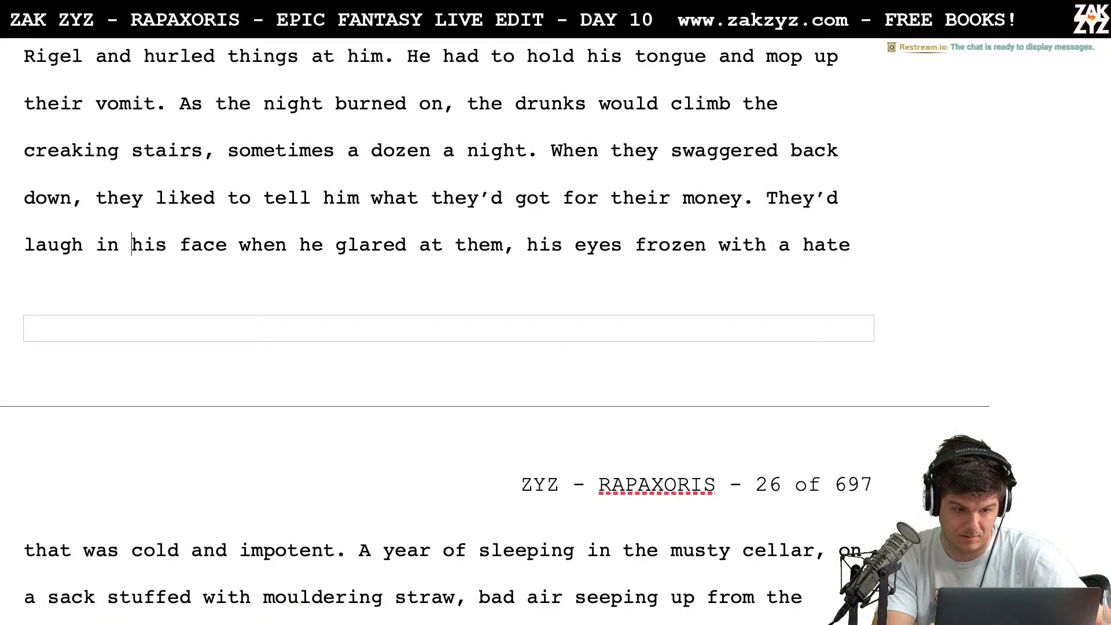
key(Right)
key(Right)
key(Right)
key(Right)
key(Right)
key(Right)
key(Left)
key(Left)
key(Left)
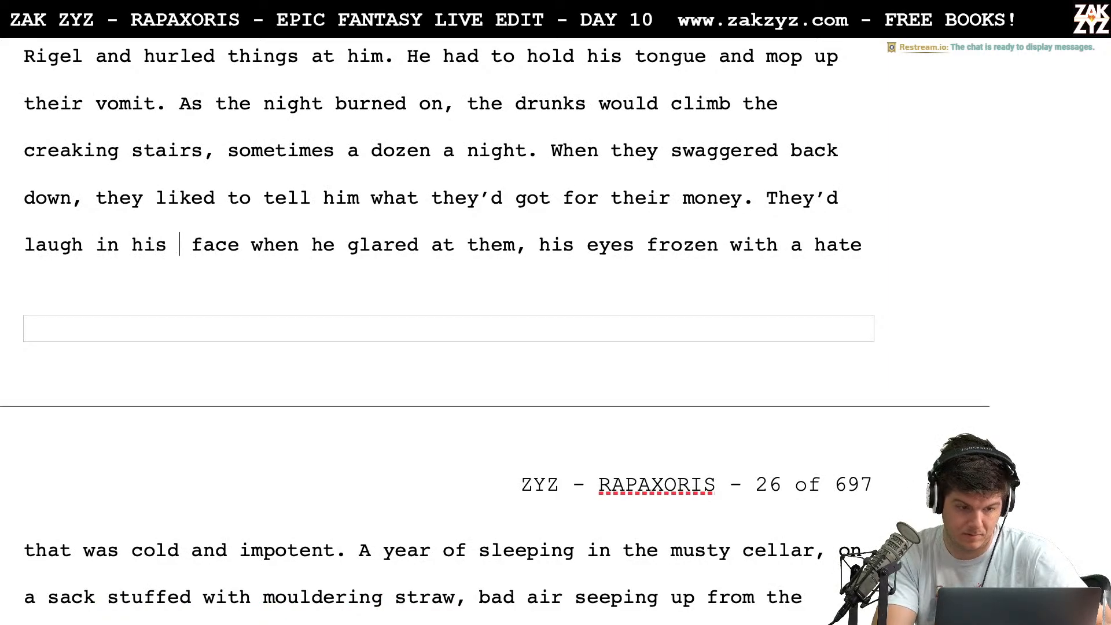
key(BackSpace)
key(BackSpace)
key(BackSpace)
key(BackSpace)
text(Rigels)
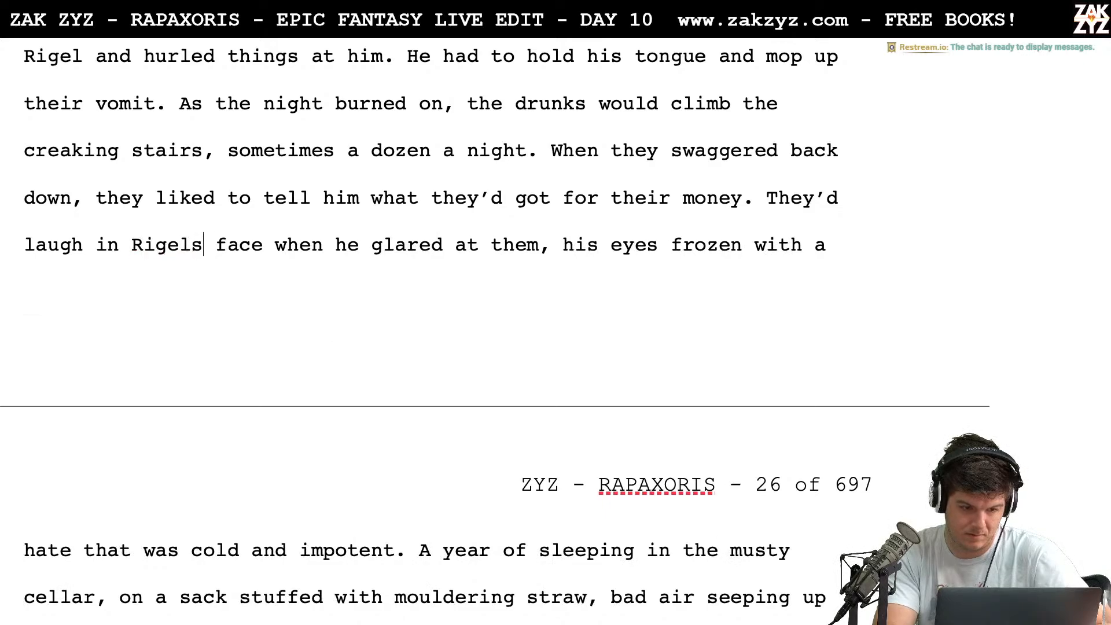
key(BackSpace)
text('s face,)
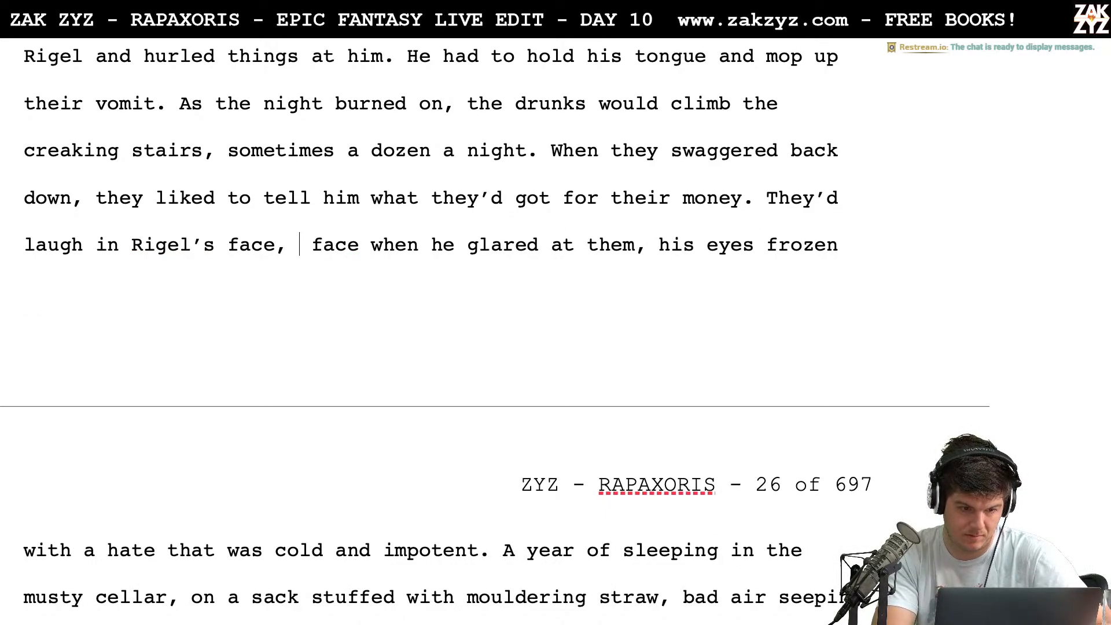
Remove the comma after "Rigel's face" and continue the sentence with "when he glared back,"
key(BackSpace)
key(BackSpace)
text(when he gla)
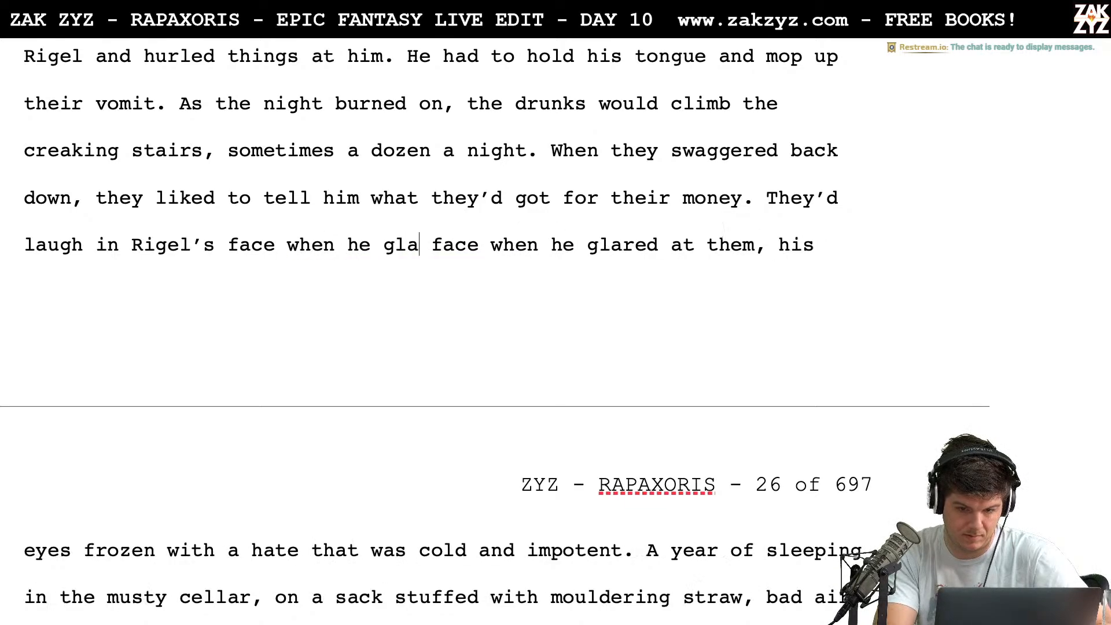
text(red back.)
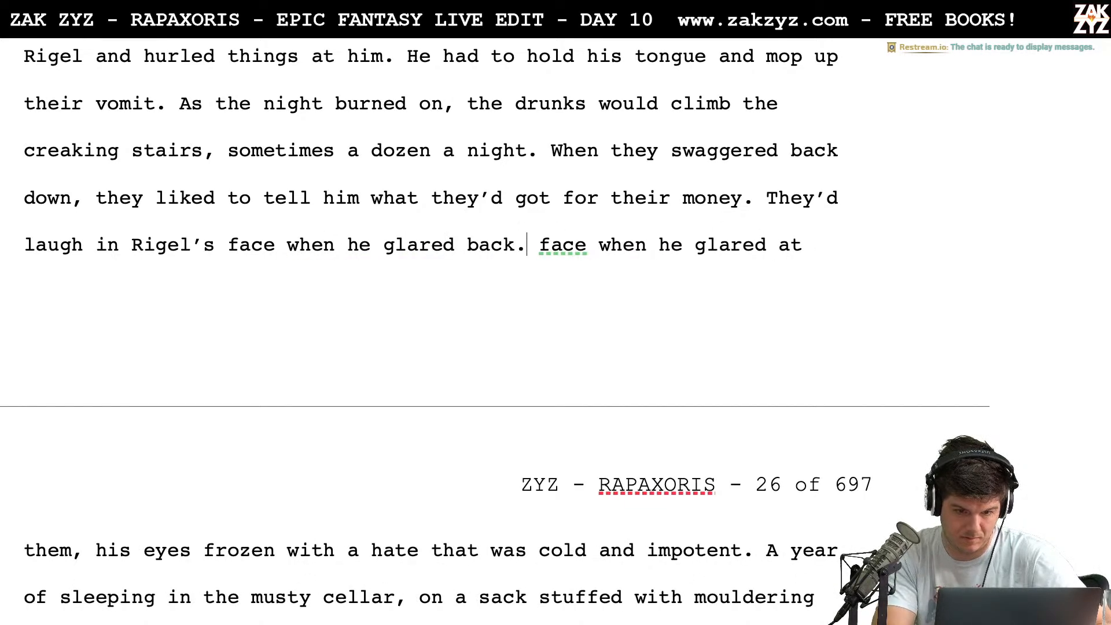
key(BackSpace)
text(,)
Delete the redundant "face when he glared at them, his" before "eyes frozen with a hate"
key(shift+Right)
key(shift+Right)
key(shift+Right)
key(shift+Right)
key(shift+Right)
key(shift+Right)
key(shift+Right)
key(shift+Right)
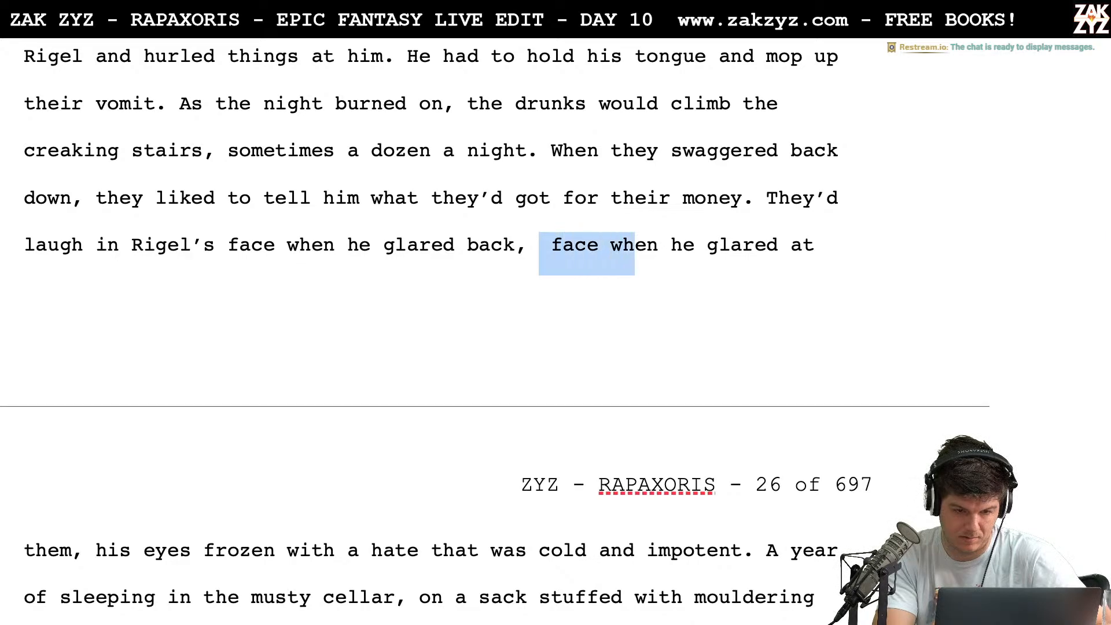
key(shift+Right)
key(shift+Right)
key(shift+Right)
key(shift+Right)
key(shift+Right)
key(shift+Right)
key(shift+Right)
key(shift+Right)
key(shift+Right)
key(shift+Right)
key(shift+Right)
key(shift+Right)
key(shift+Right)
key(shift+Right)
key(shift+Right)
key(shift+Right)
key(shift+Right)
key(shift+Right)
key(shift+Right)
key(shift+Right)
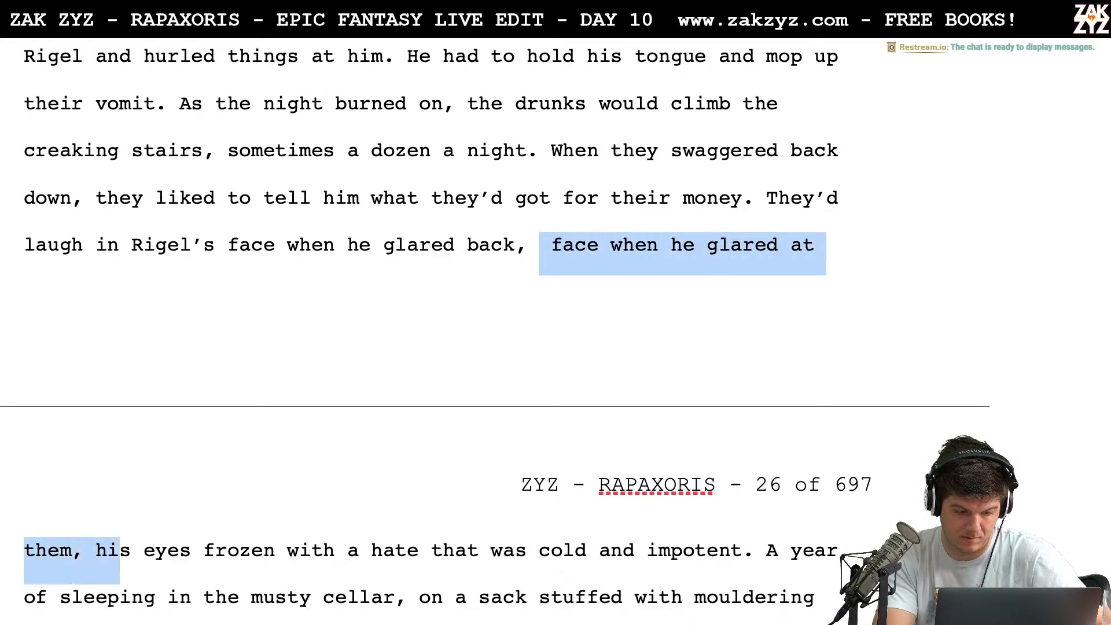
key(shift+Right)
key(BackSpace)
scroll(495, 332, down, 2)
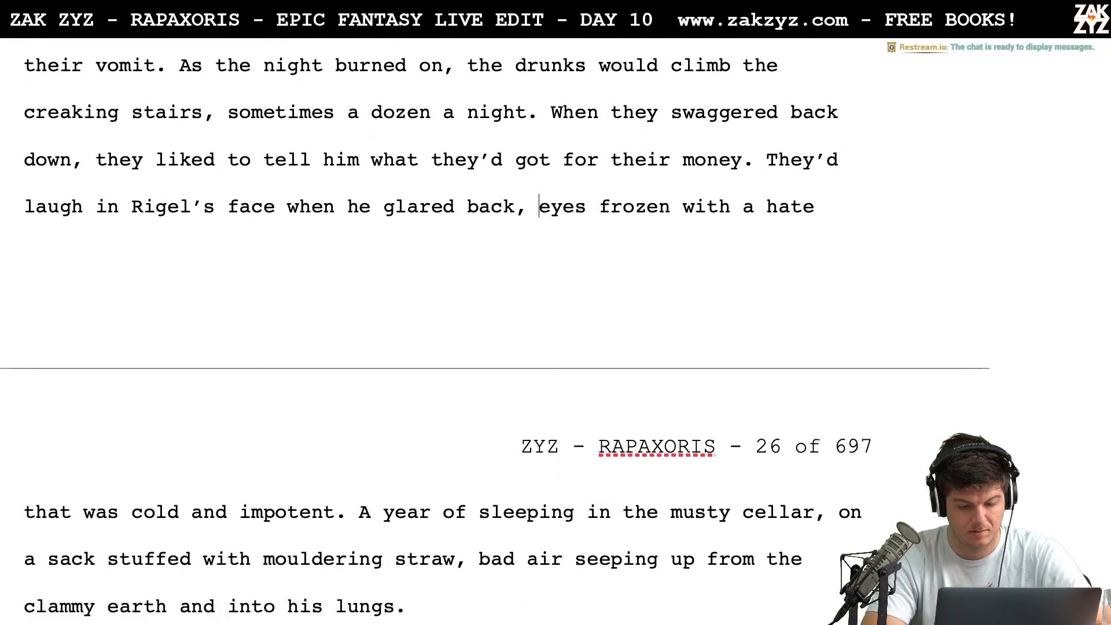
Add "if he didn't" after "hurled things" and split "at him. He had to hold his tongue" into a separate paragraph
scroll(495, 321, up, 3)
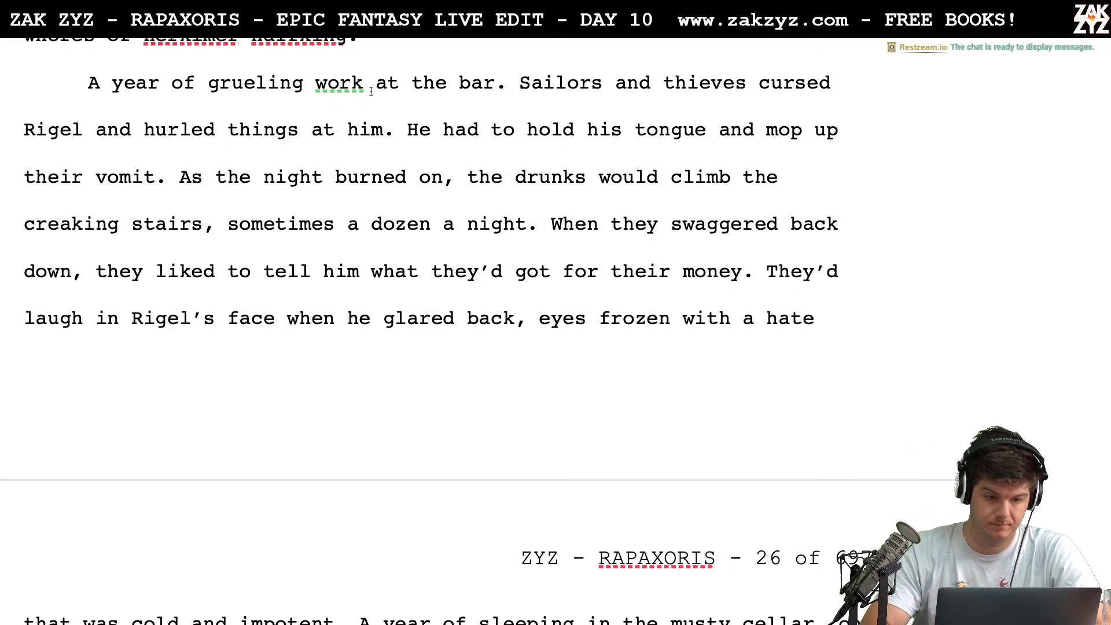
click(212, 128)
key(Right)
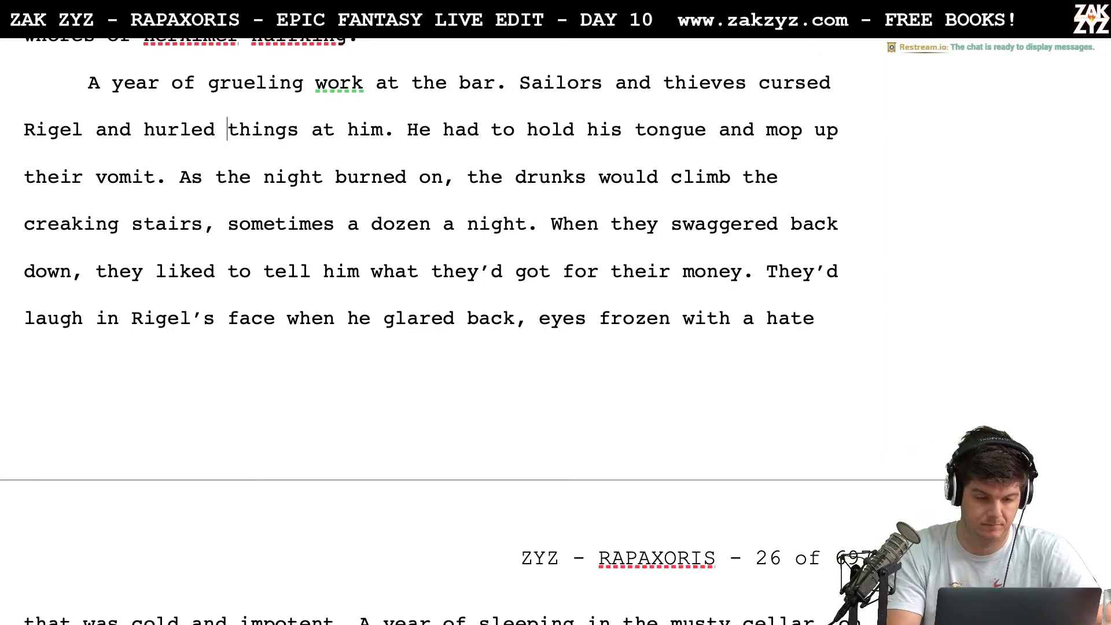
key(Left)
key(Right)
key(Right)
key(Right)
key(Right)
key(Right)
key(Right)
key(Right)
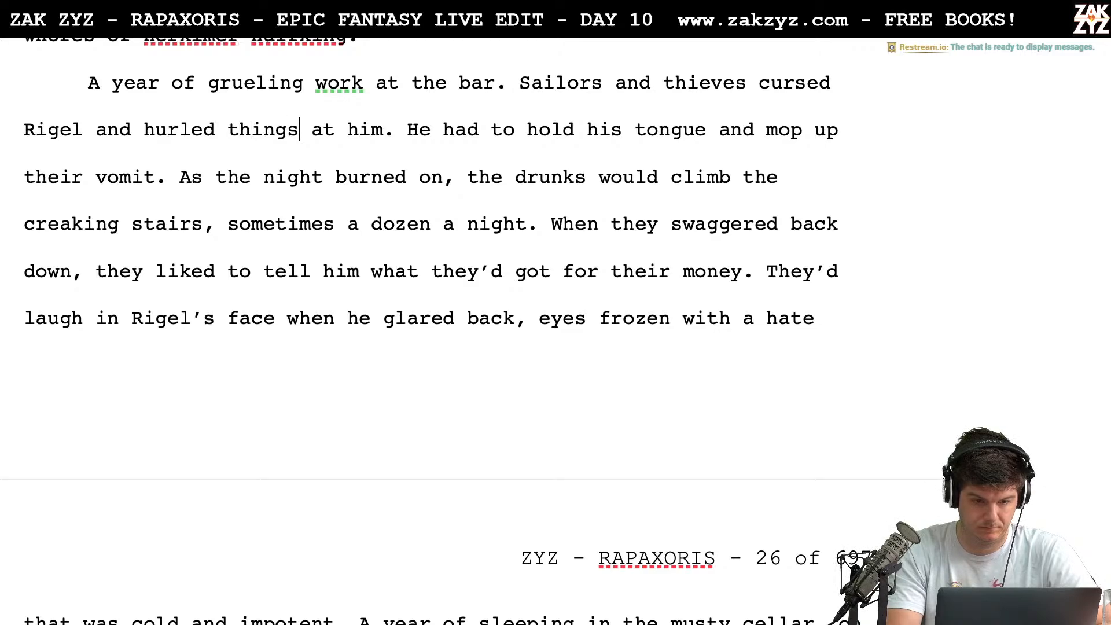
text(if he )
text(didn't)
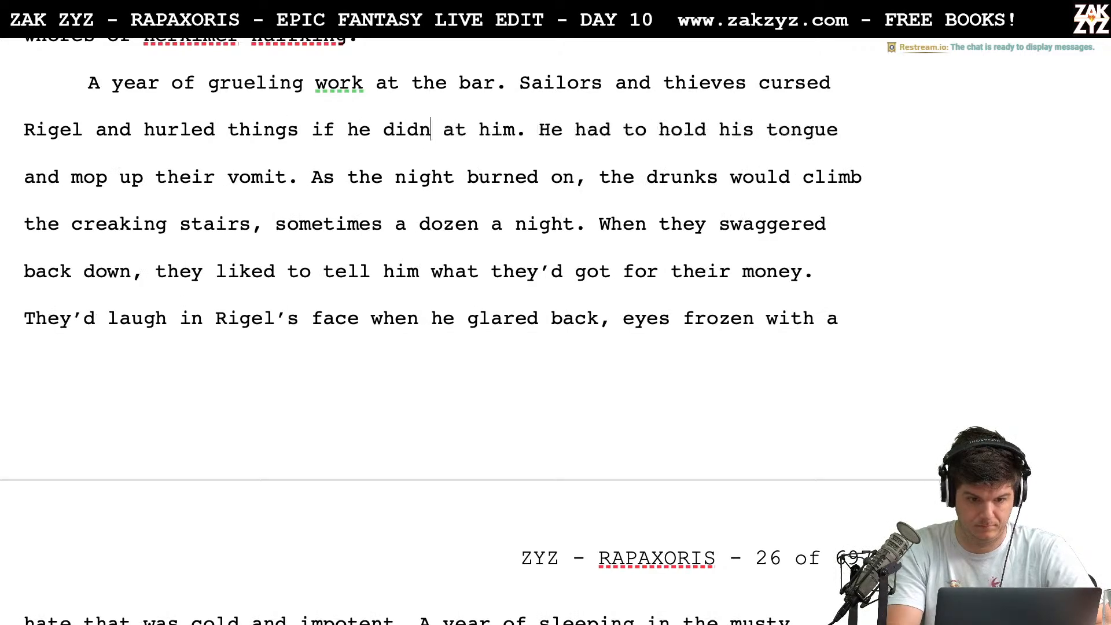
key(Return)
key(Return)
Replace "didn't" with "ever slowed down." after "Rigel and hurled things if he"
key(Up)
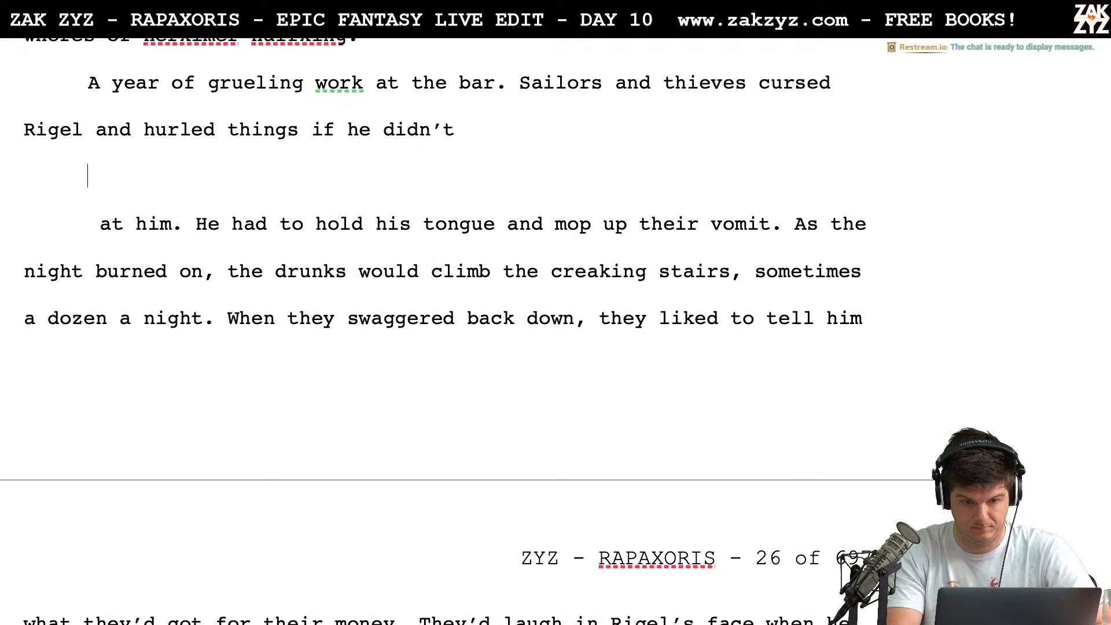
key(Left)
key(BackSpace)
key(BackSpace)
key(BackSpace)
key(BackSpace)
key(BackSpace)
key(BackSpace)
key(BackSpace)
key(BackSpace)
key(BackSpace)
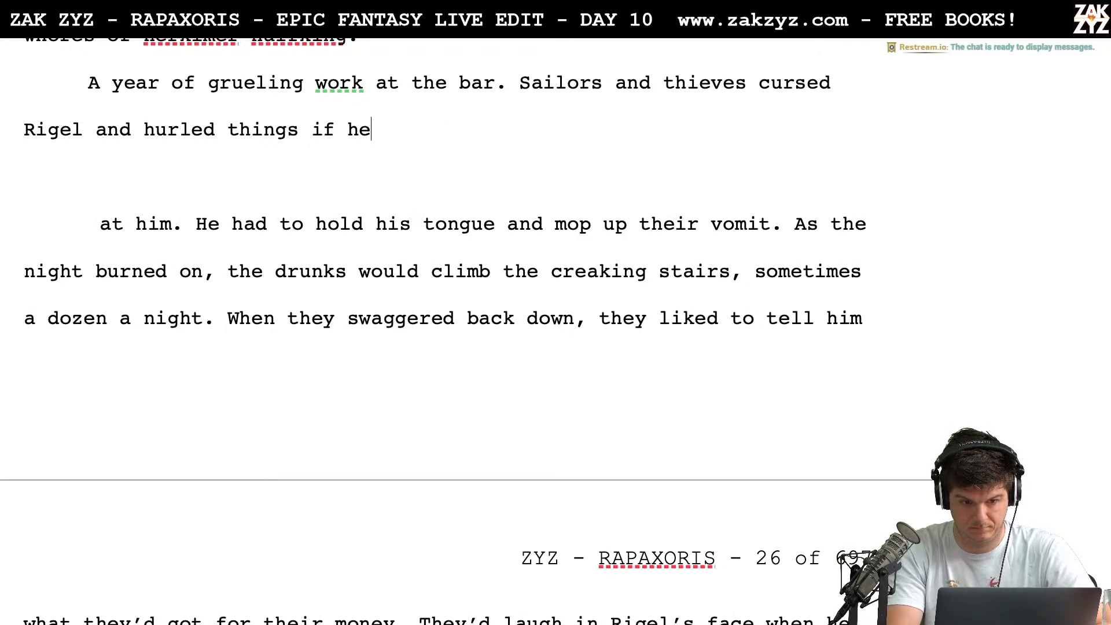
text(he ever )
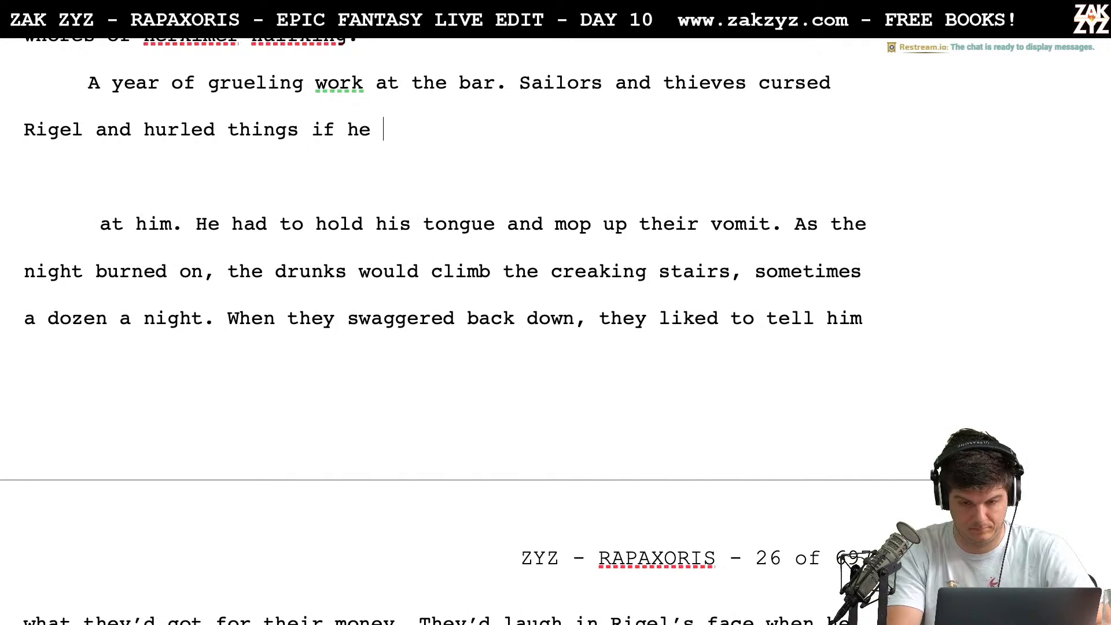
text(slowed )
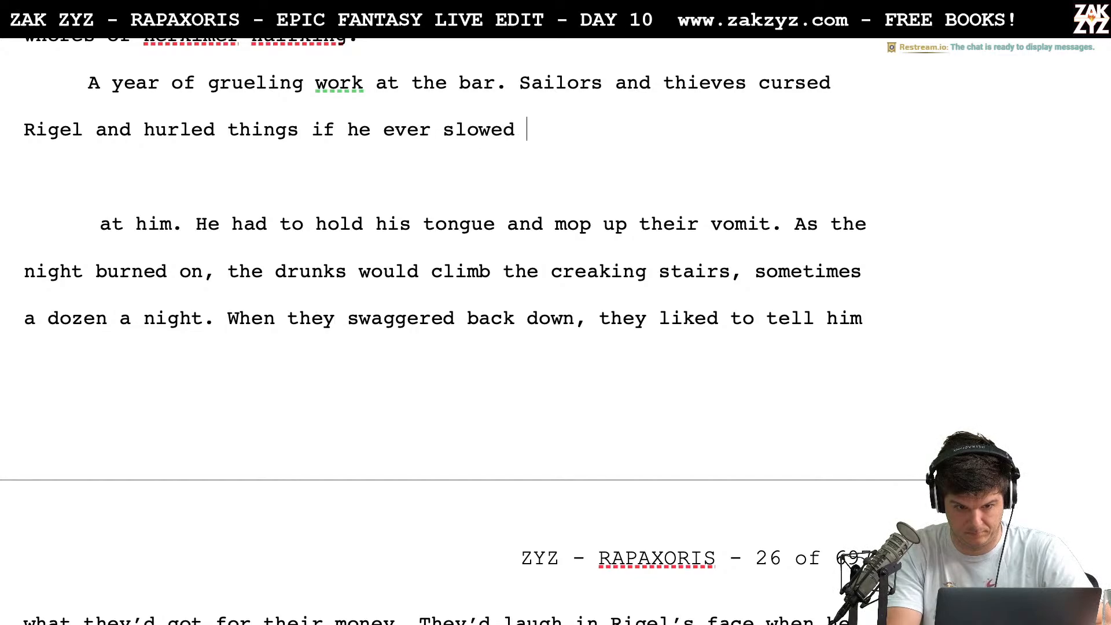
text(down.)
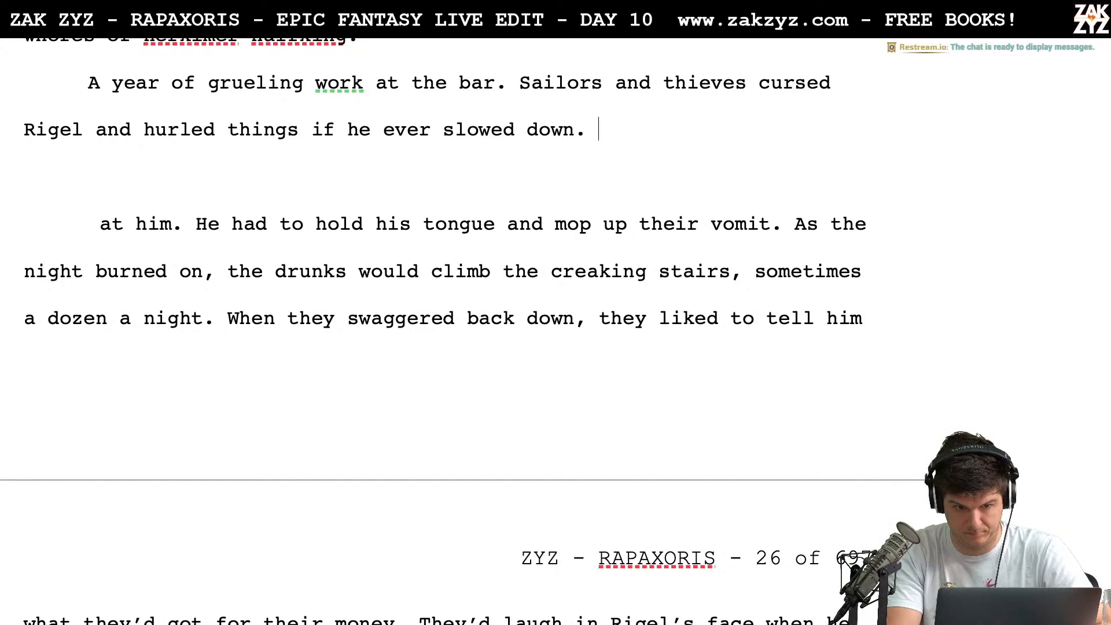
Replace "if he ever slowed down." after "hurled things" with "to"
key(BackSpace)
key(BackSpace)
key(BackSpace)
key(BackSpace)
key(BackSpace)
key(BackSpace)
key(BackSpace)
key(BackSpace)
key(BackSpace)
key(BackSpace)
key(BackSpace)
key(BackSpace)
key(BackSpace)
key(BackSpace)
key(BackSpace)
key(BackSpace)
key(BackSpace)
key(BackSpace)
key(BackSpace)
key(BackSpace)
key(BackSpace)
key(BackSpace)
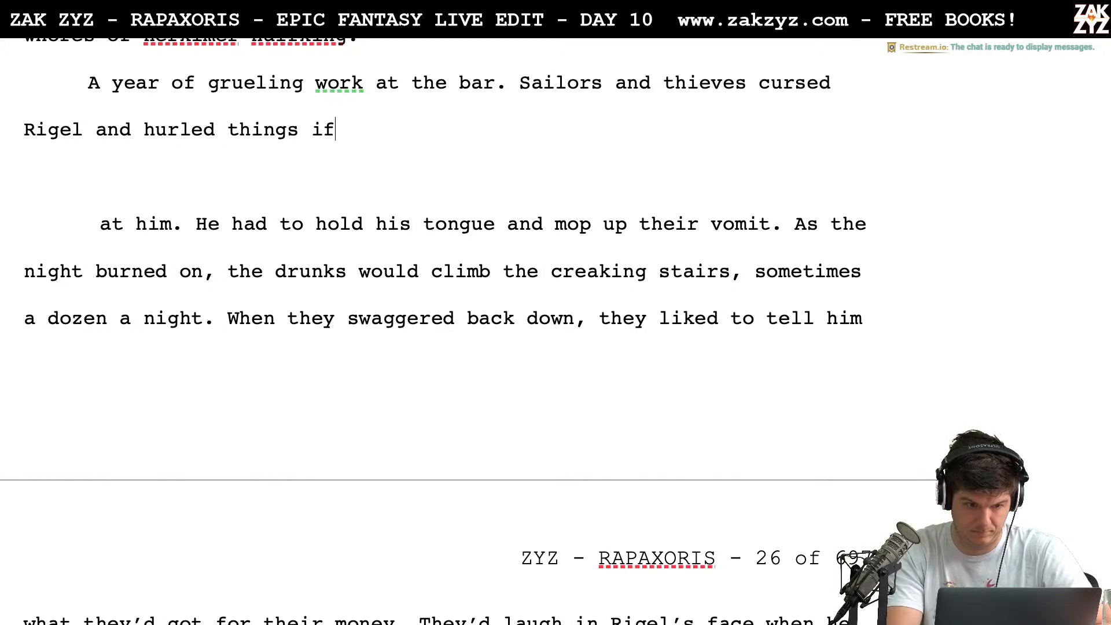
key(BackSpace)
key(BackSpace)
text(to apwws)
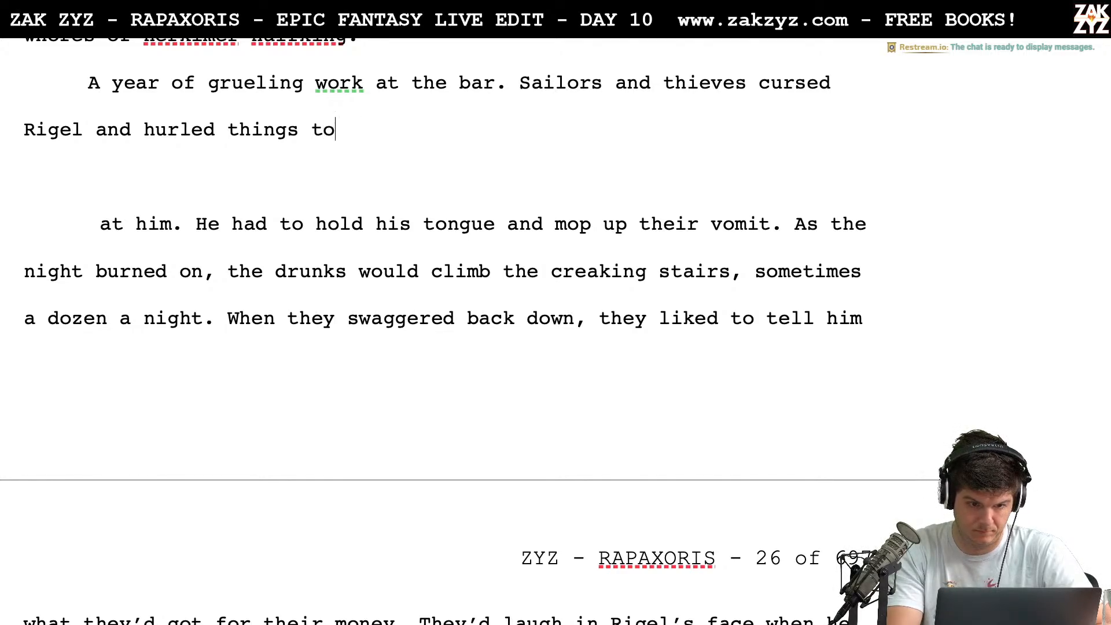
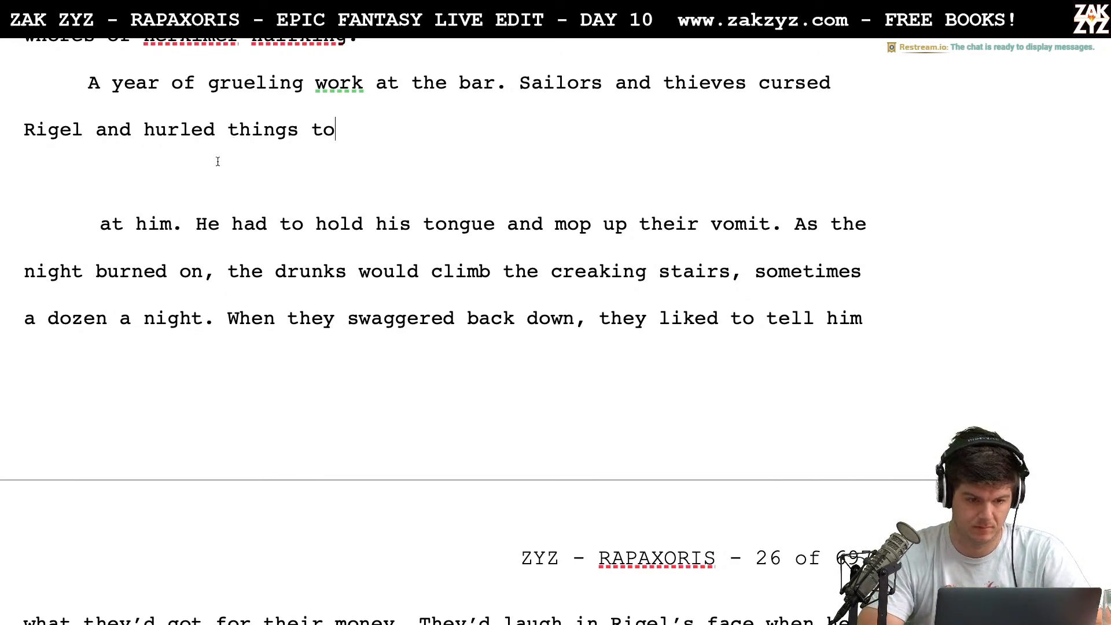
Try continuing the sentence after "hurled things to" with "hurry his"
text(a)
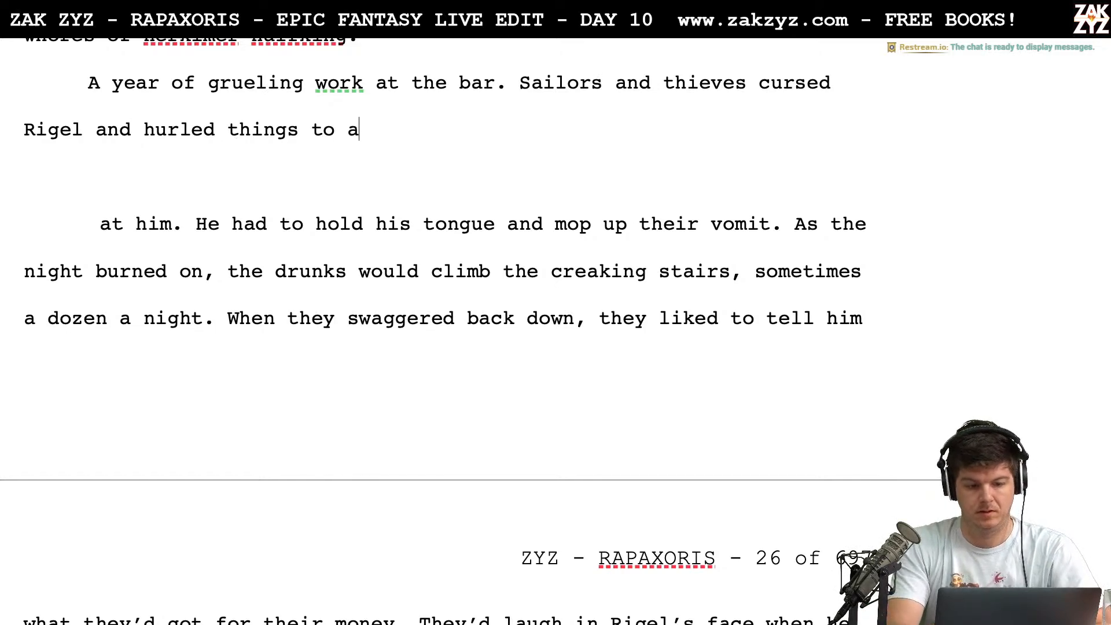
text(pwws)
key(BackSpace)
key(BackSpace)
key(BackSpace)
key(BackSpace)
key(BackSpace)
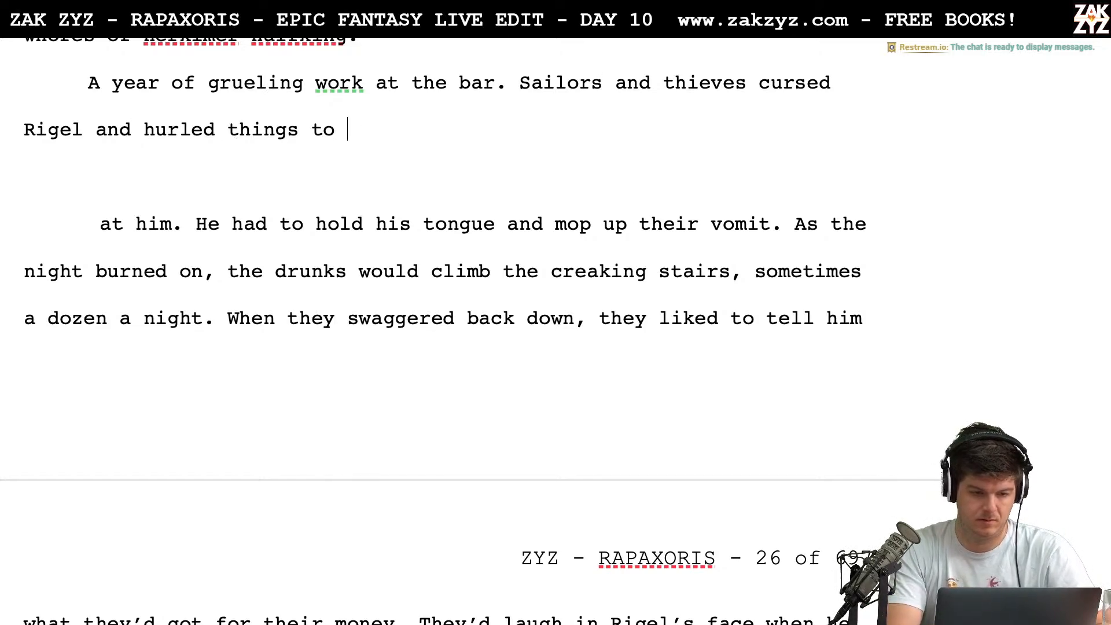
text(hurry his)
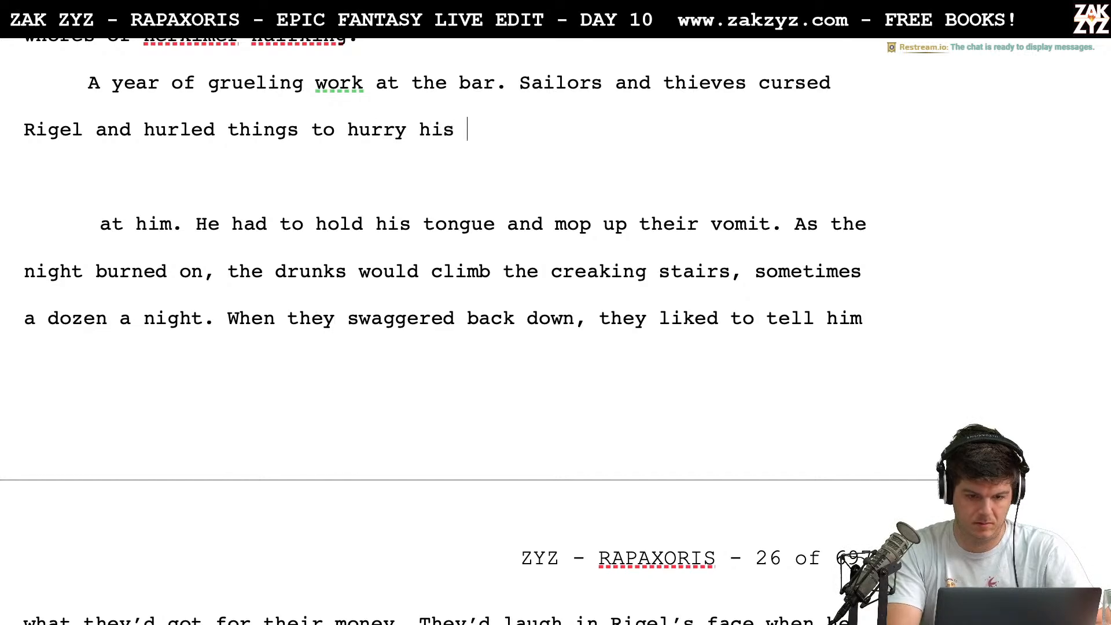
Replace "hurled things to hurry his" after "cursed Rigel and" with "threw things if he didn't"
key(BackSpace)
key(BackSpace)
key(BackSpace)
key(BackSpace)
key(BackSpace)
key(BackSpace)
key(BackSpace)
key(BackSpace)
key(BackSpace)
key(BackSpace)
key(BackSpace)
key(BackSpace)
key(BackSpace)
key(BackSpace)
key(BackSpace)
key(BackSpace)
key(BackSpace)
key(BackSpace)
key(BackSpace)
key(BackSpace)
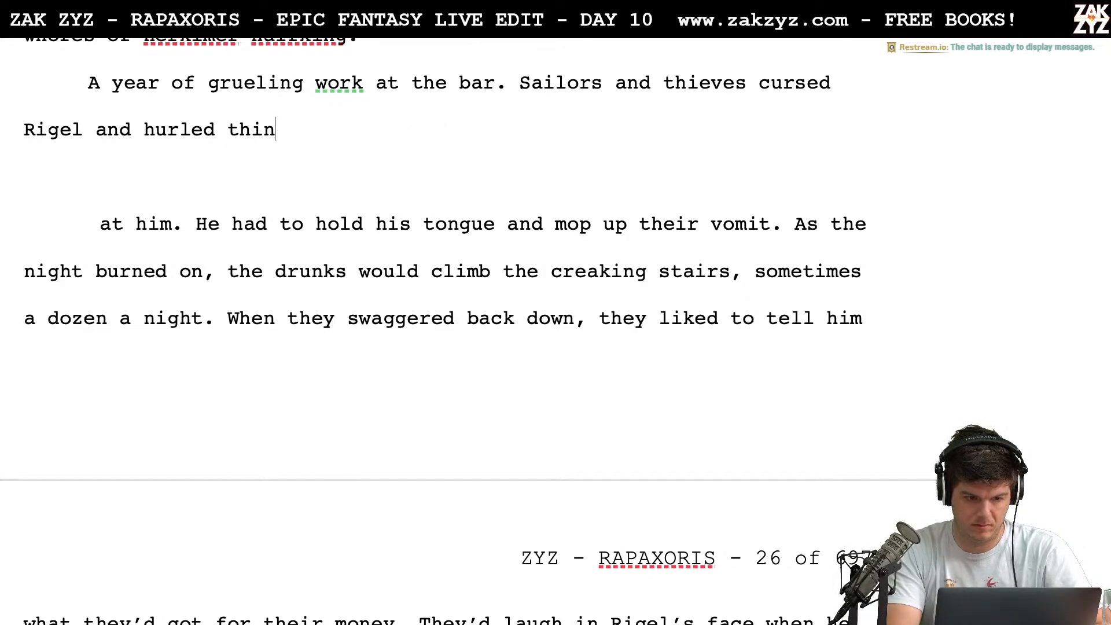
key(BackSpace)
key(BackSpace)
key(BackSpace)
key(BackSpace)
key(BackSpace)
key(BackSpace)
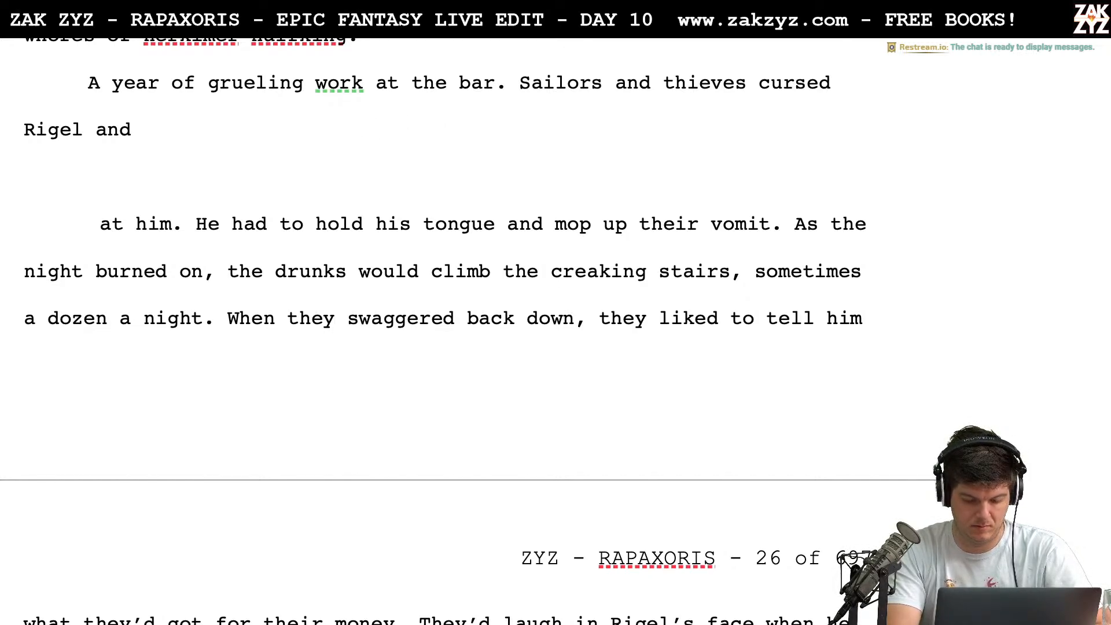
text(threw things is)
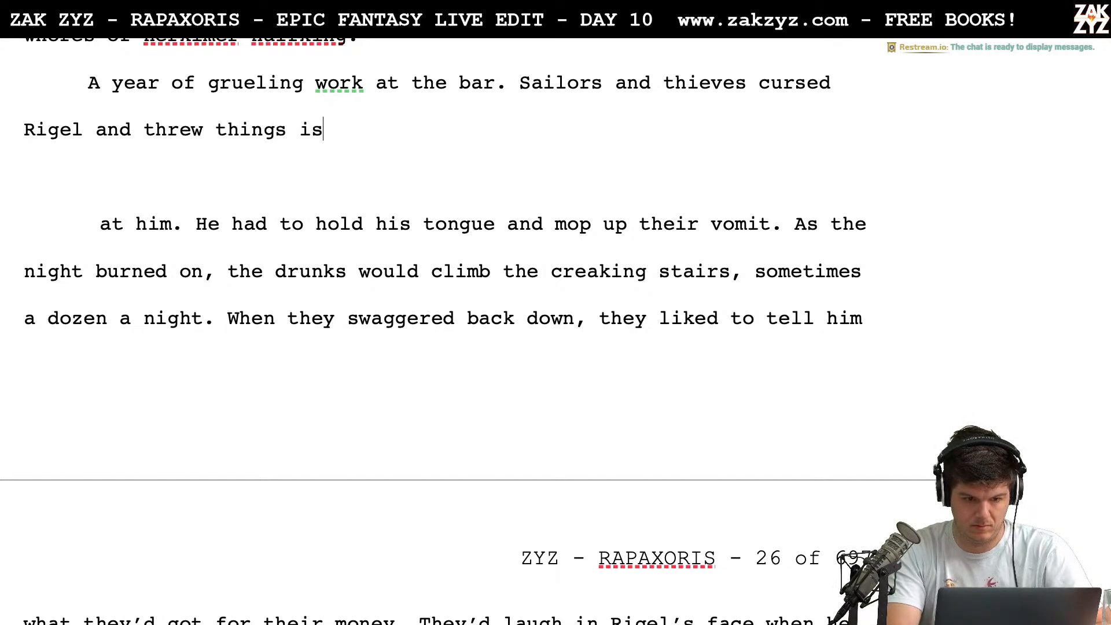
key(BackSpace)
text(f he didn't )
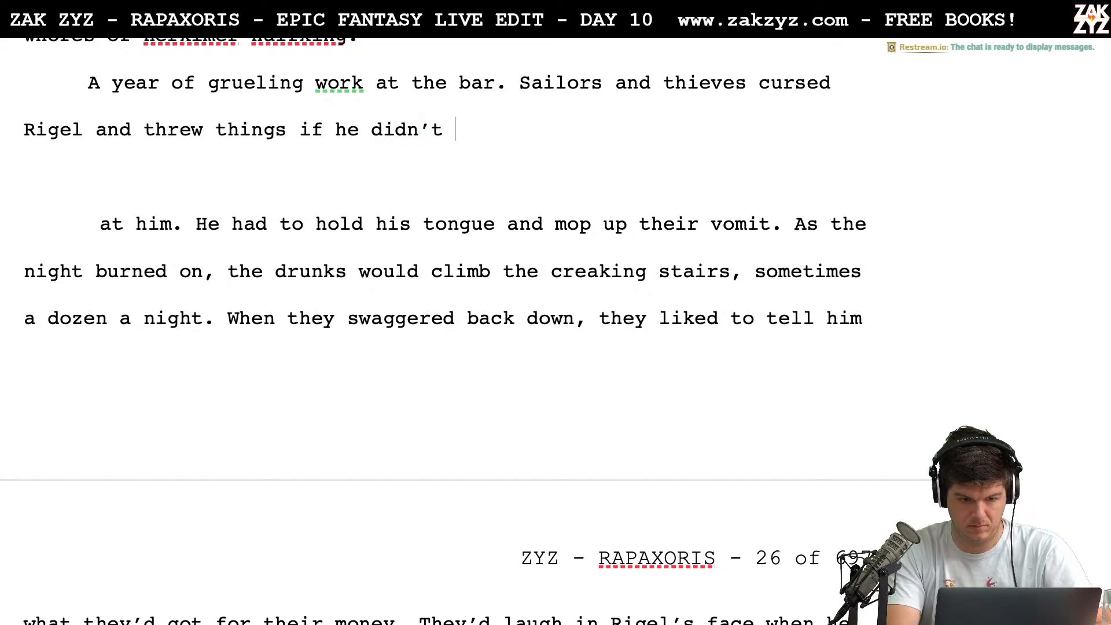
text(bring their dri)
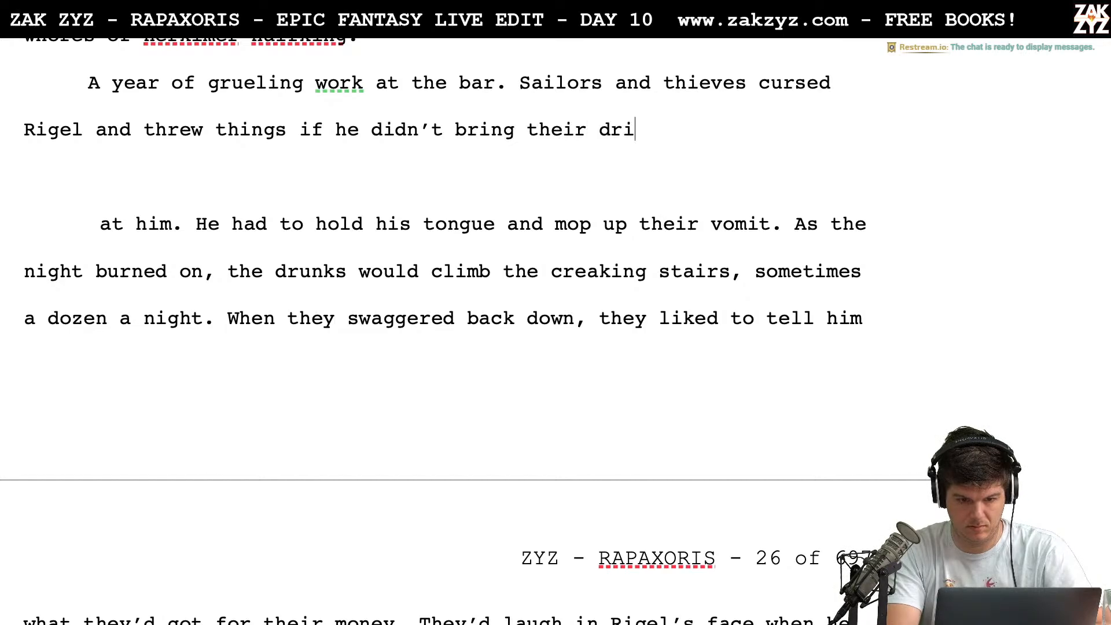
text(nks t)
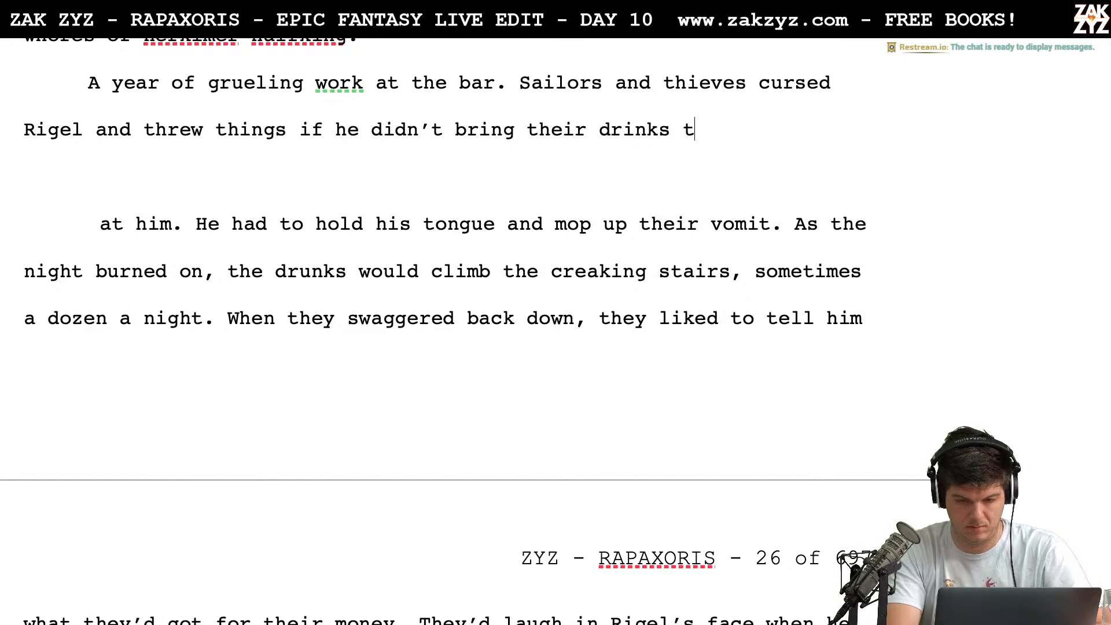
Complete the sentence after "if he didn't" with "bring their drinks fast enough."
key(BackSpace)
text(fast enough)
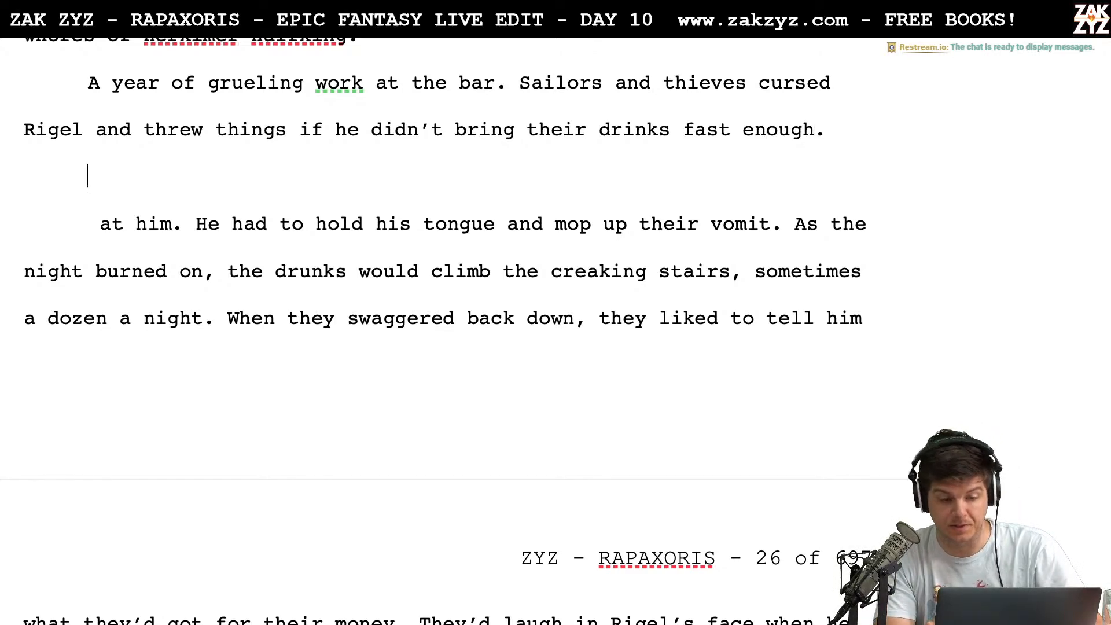
Delete the blank paragraph and leftover "at him.", joining "He had to hold his tongue" onto the preceding paragraph
key(shift+Right)
key(shift+Down)
key(shift+Right)
key(shift+Up)
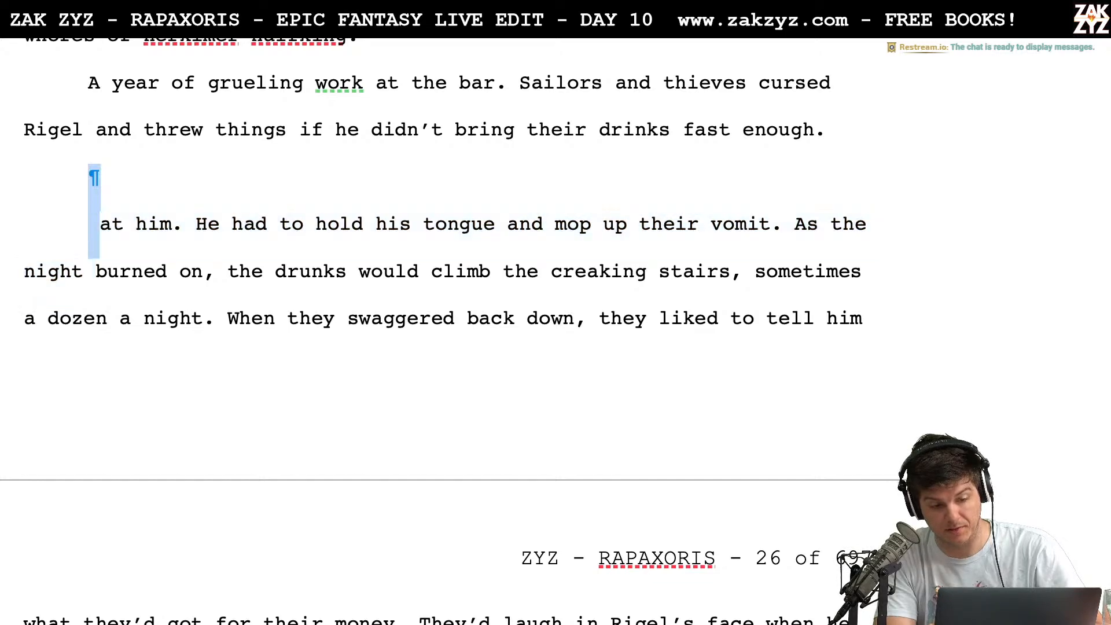
key(shift+Right)
key(shift+Right)
key(shift+Right)
key(shift+Right)
key(shift+Right)
key(shift+Right)
key(shift+Right)
key(shift+Right)
key(BackSpace)
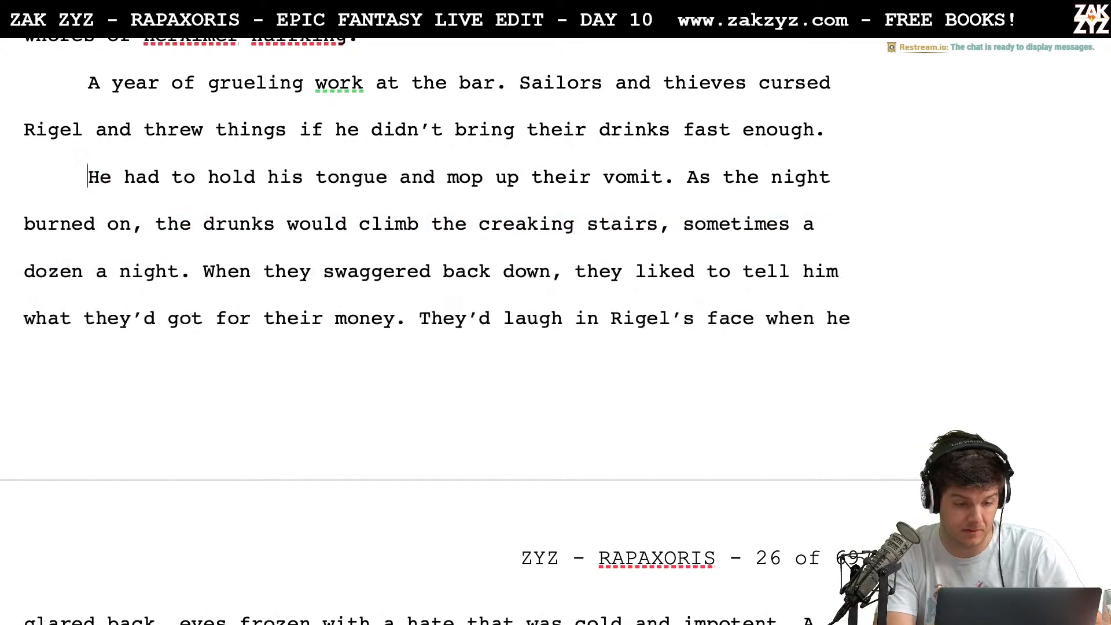
key(BackSpace)
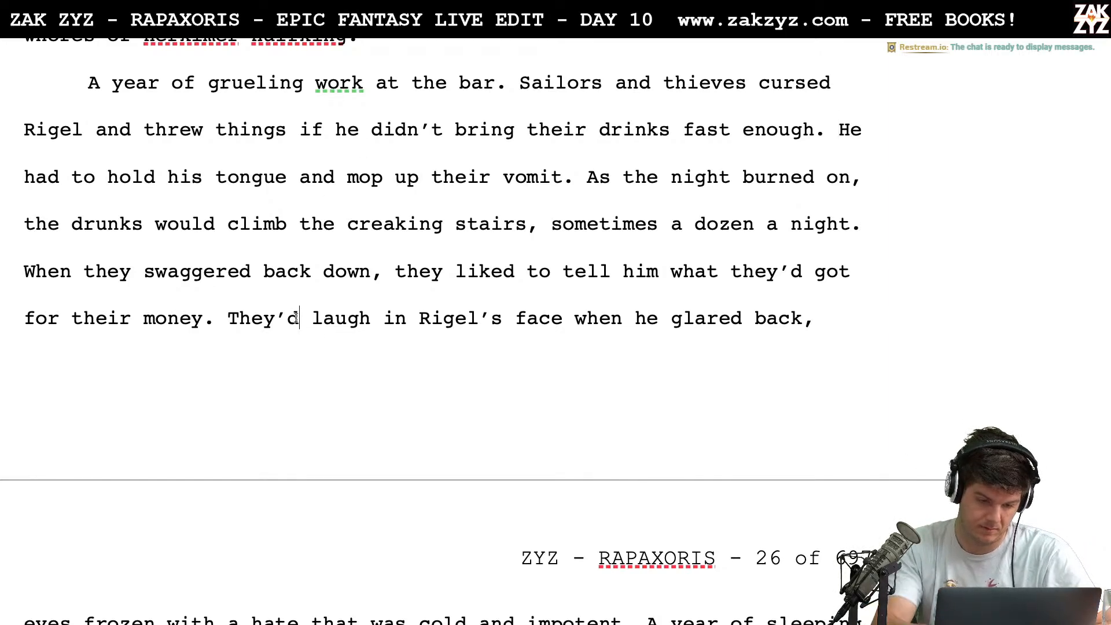
Change "They'd laugh in Rigel's face" to "They laughed in Rigel's face"
key(BackSpace)
key(BackSpace)
key(Right)
key(Right)
key(Right)
key(Right)
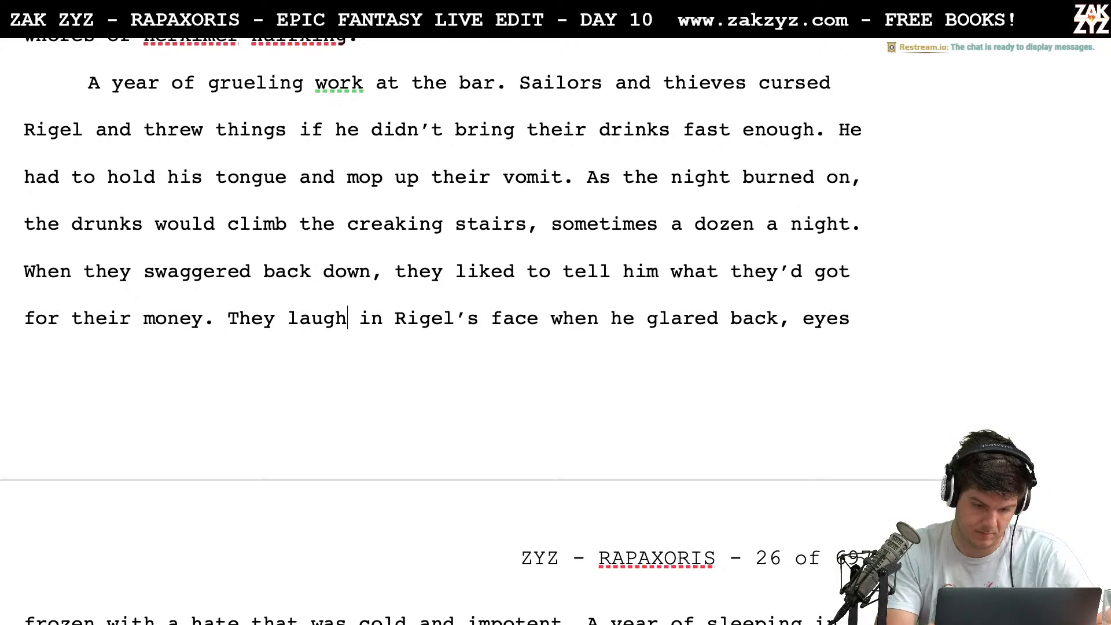
text(ed)
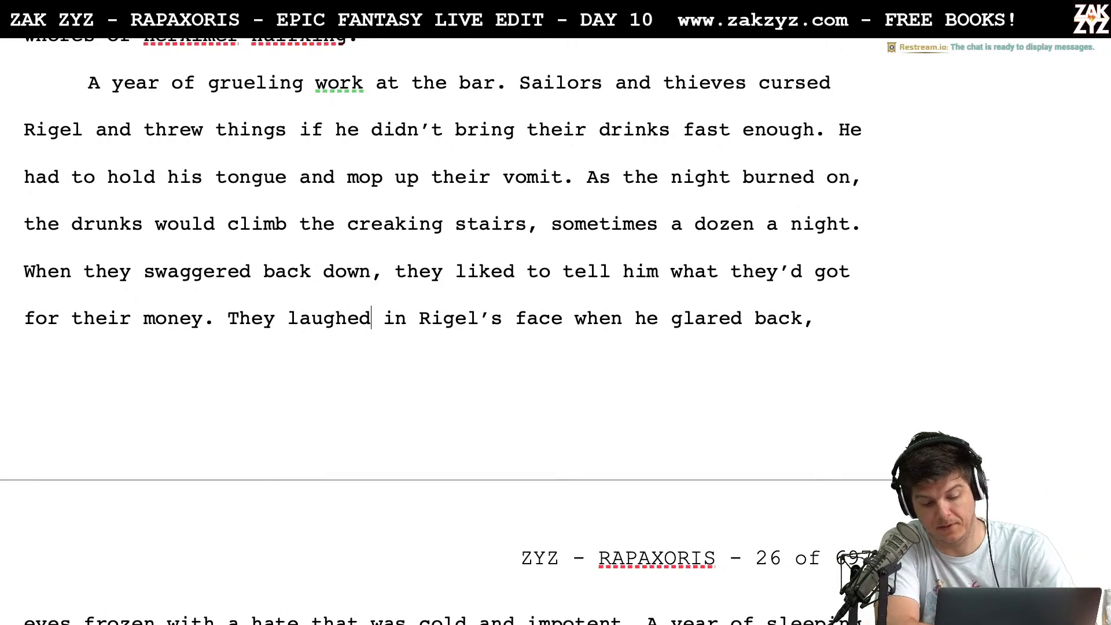
Insert "his eyes frozen with impotent hate." after "when he glared back,"
key(Down)
key(Down)
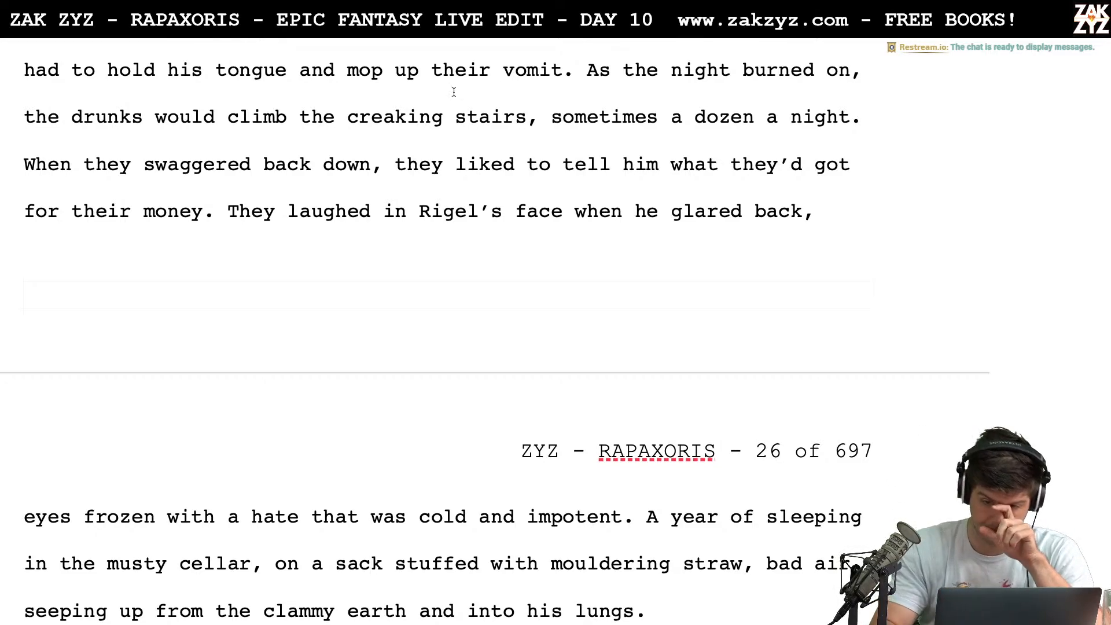
click(805, 231)
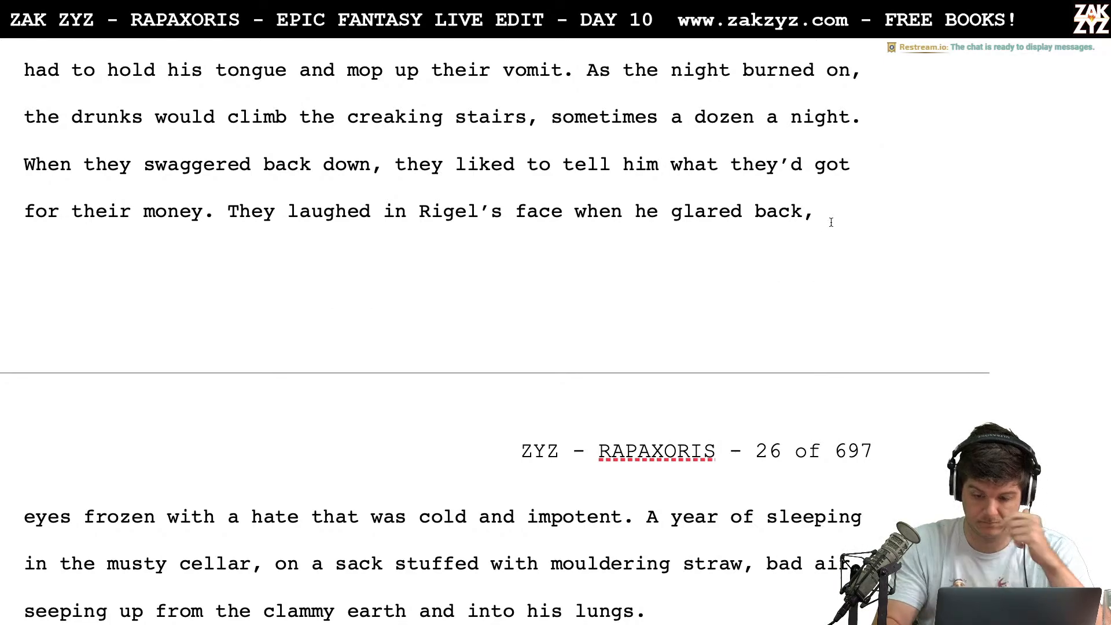
text(hi)
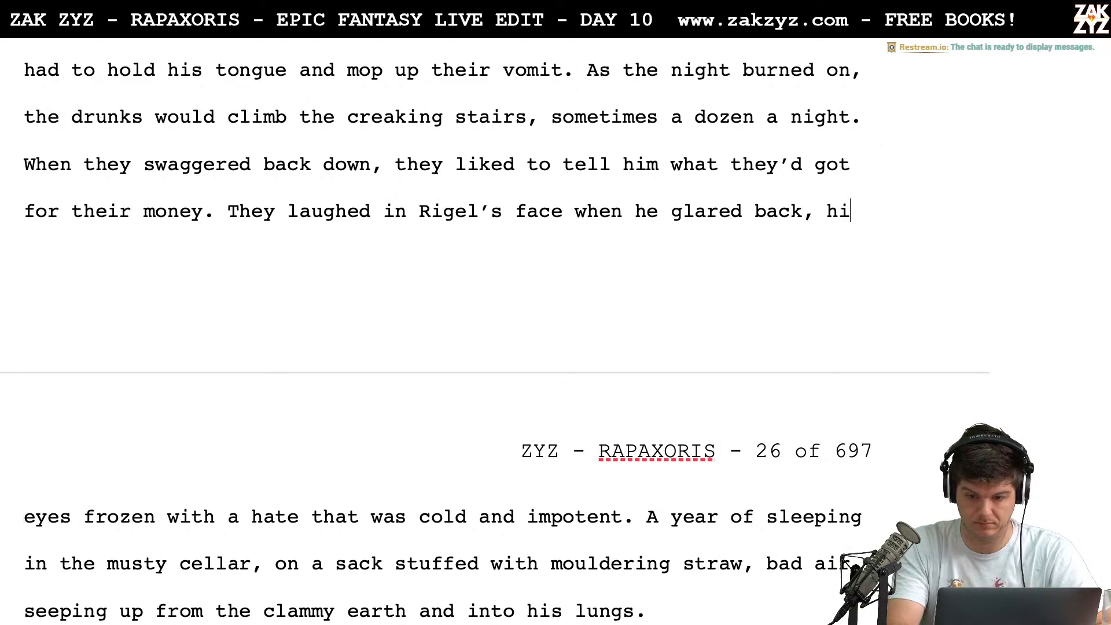
text(s eyes frozen with impotent )
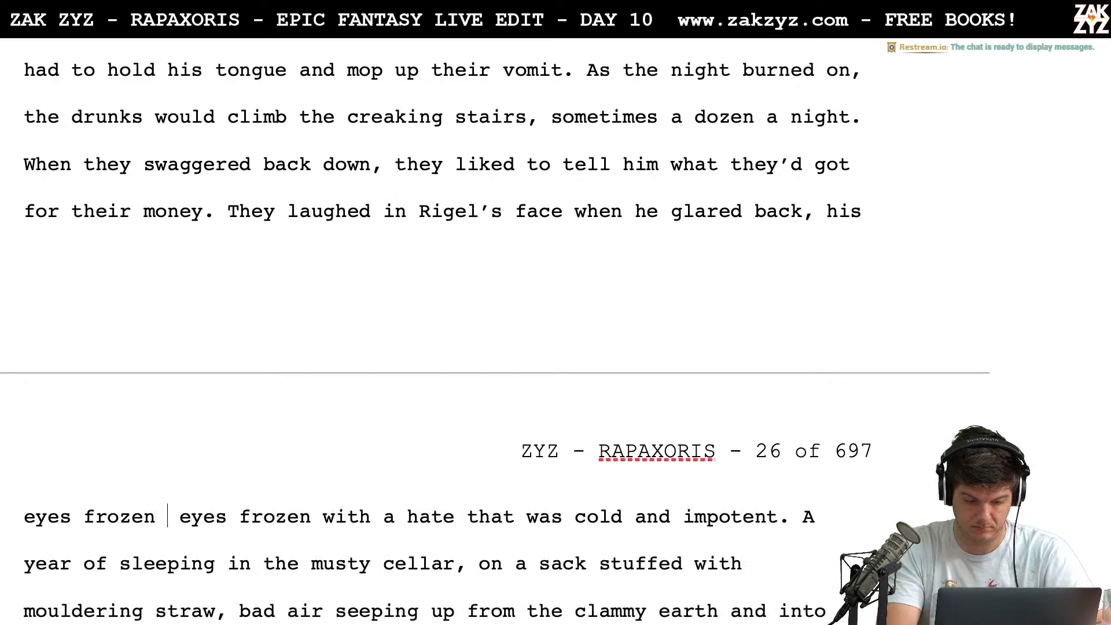
text(hate.)
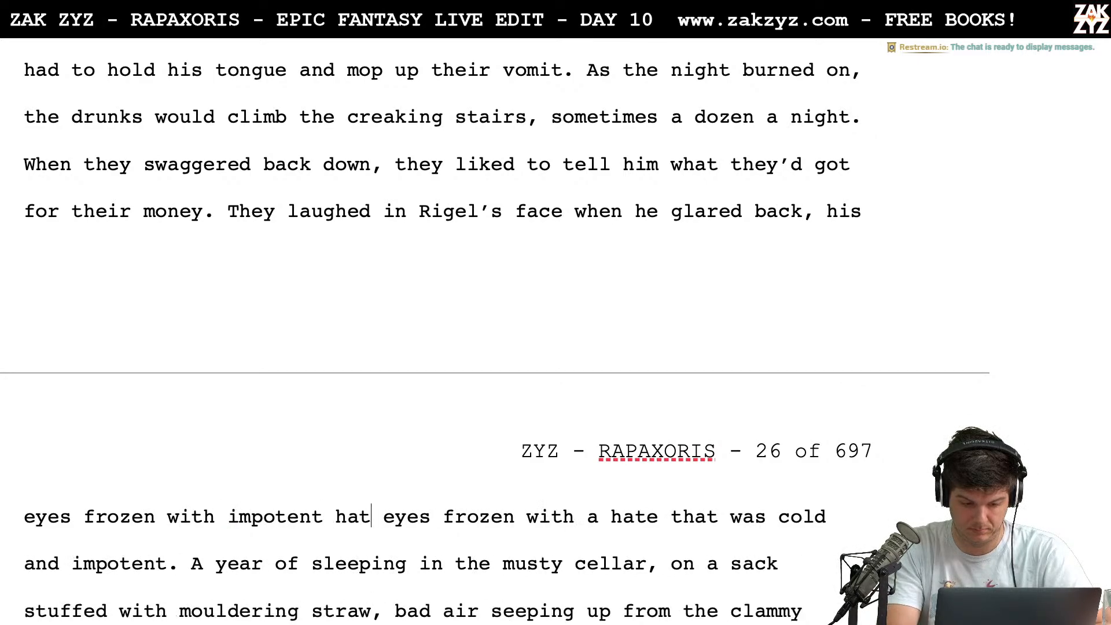
Delete the old wording "eyes frozen with a hate that was cold and impotent." before "A year of sleeping"
drag(408, 517, 396, 563)
key(shift+Left)
key(shift+Left)
key(shift+Left)
key(shift+Left)
key(shift+Left)
key(shift+Left)
key(shift+Left)
key(shift+Left)
key(shift+Left)
key(shift+Left)
key(shift+Left)
key(shift+Left)
key(shift+Left)
key(shift+Left)
key(shift+Left)
key(shift+Left)
key(shift+Left)
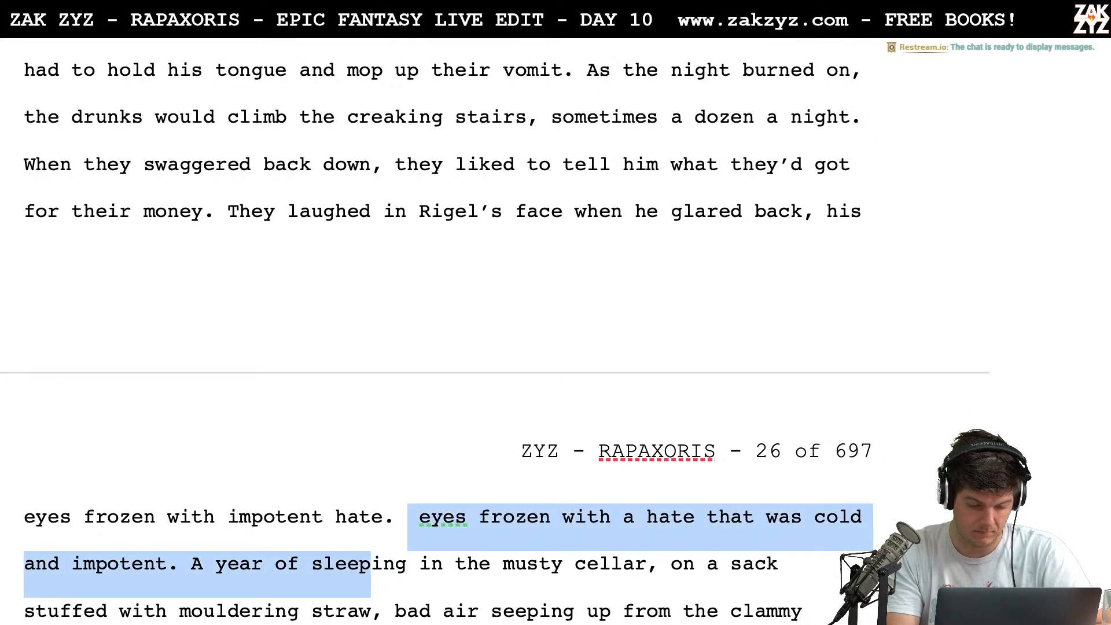
key(BackSpace)
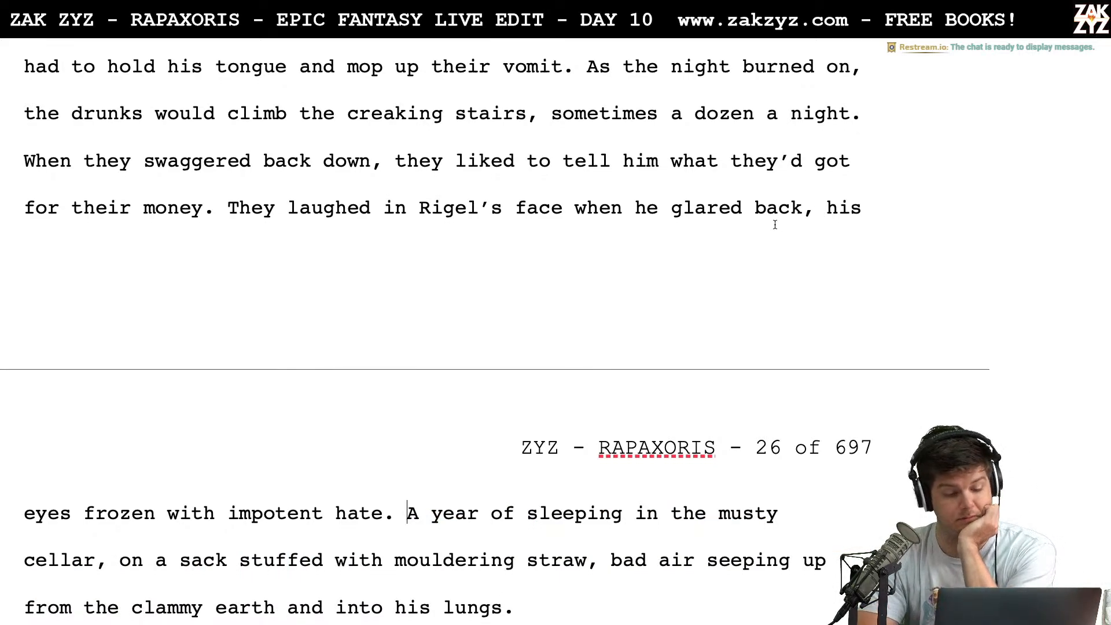
Delete "his" between "glared back," and "eyes frozen with impotent hate"
scroll(779, 217, down, 1)
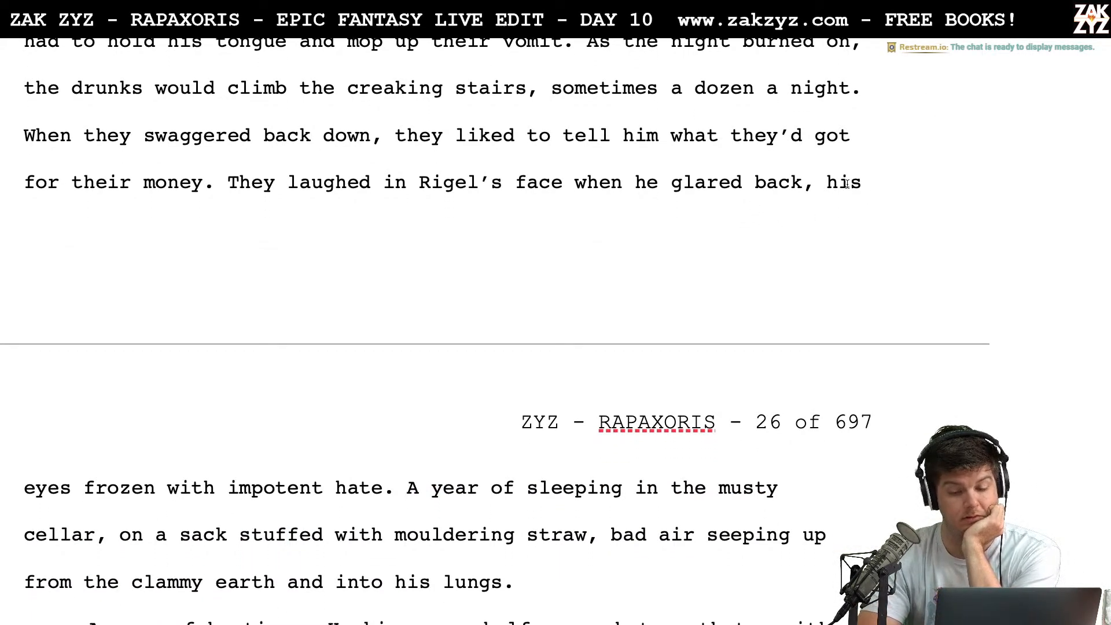
key(BackSpace)
key(BackSpace)
key(BackSpace)
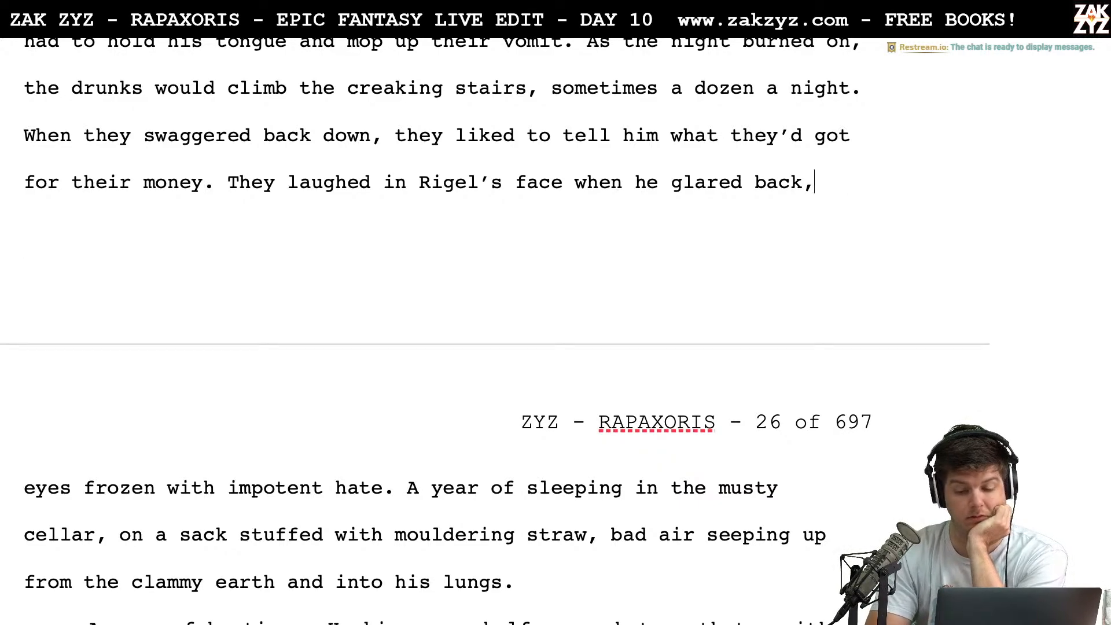
Remove the comma between "musty cellar" and "on a sack"
key(Down)
key(Down)
key(Down)
key(Down)
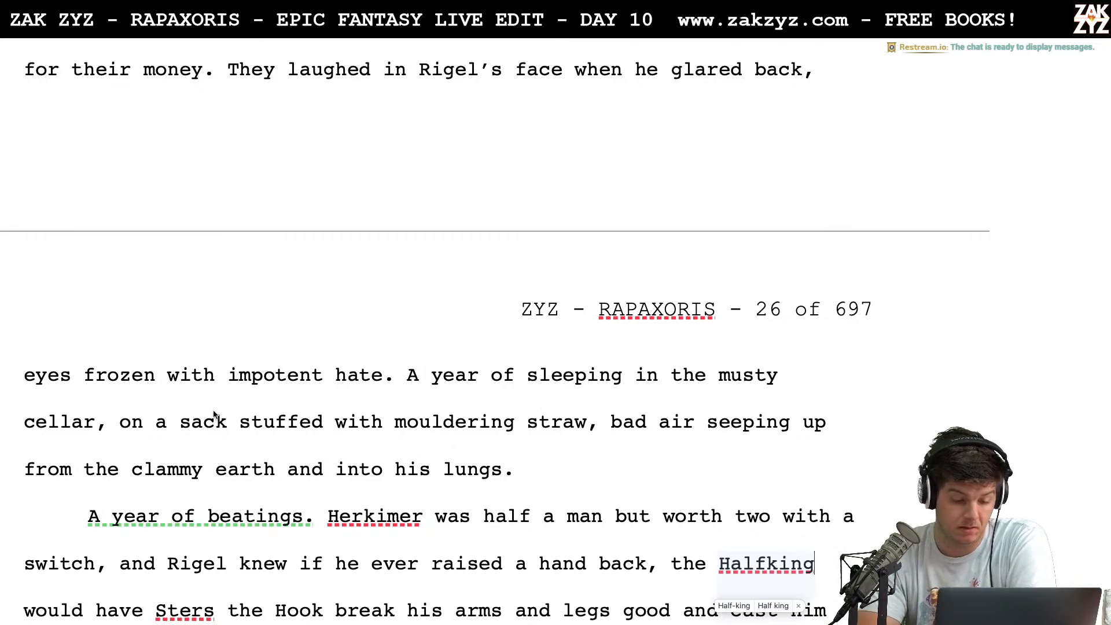
right_click(110, 434)
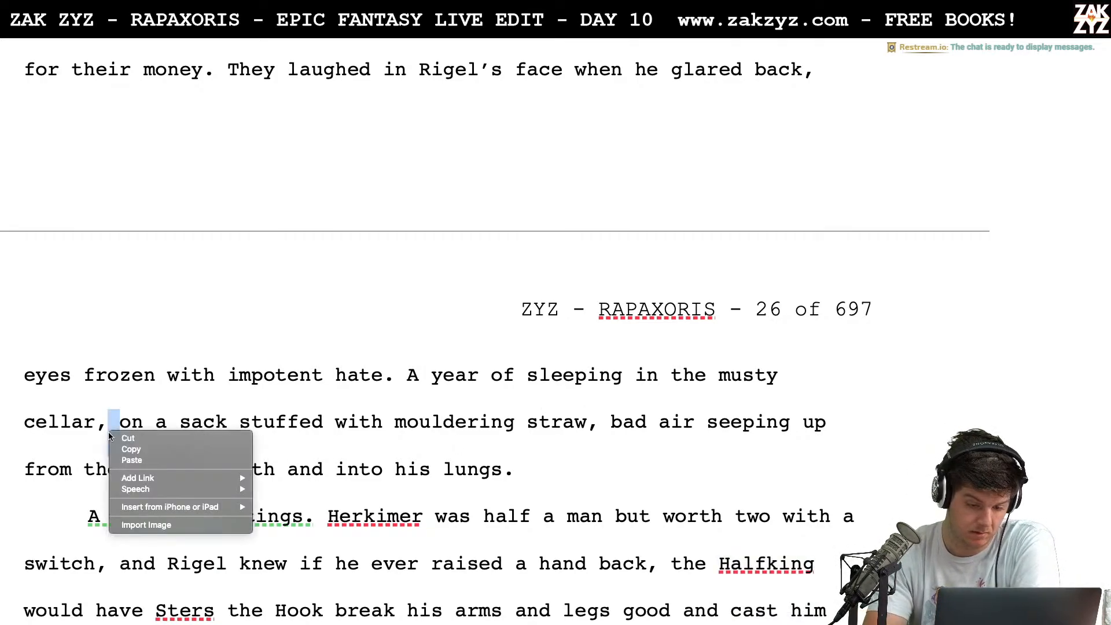
click(56, 428)
key(Right)
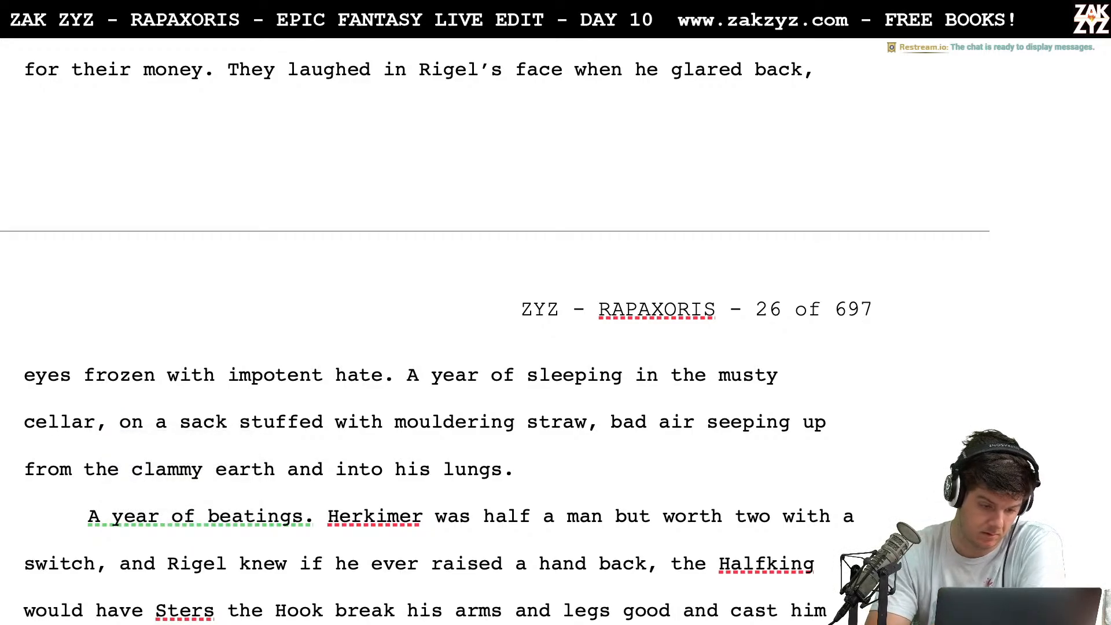
key(BackSpace)
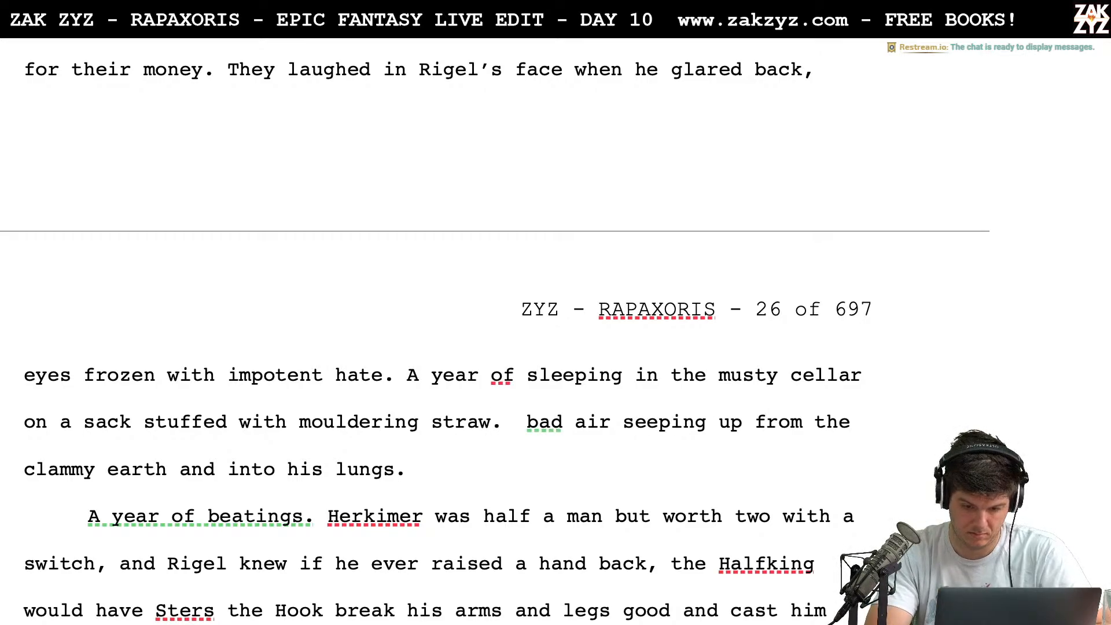
Join "bad air seeping up" to "mouldering straw" with ", with" in place of the period
text(B)
key(BackSpace)
key(BackSpace)
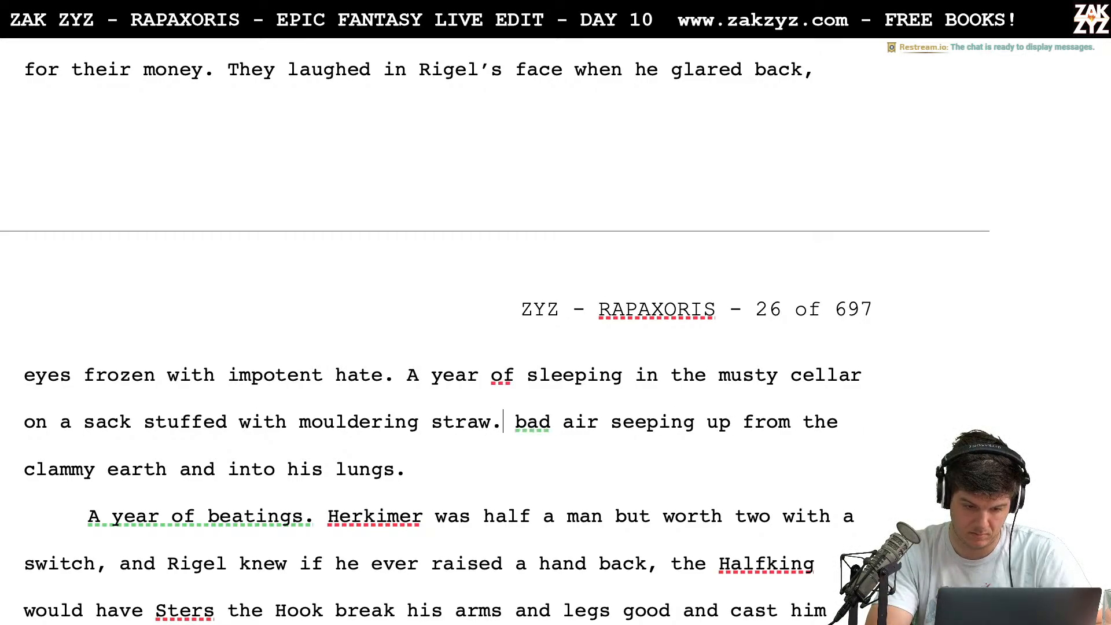
key(BackSpace)
text(, with)
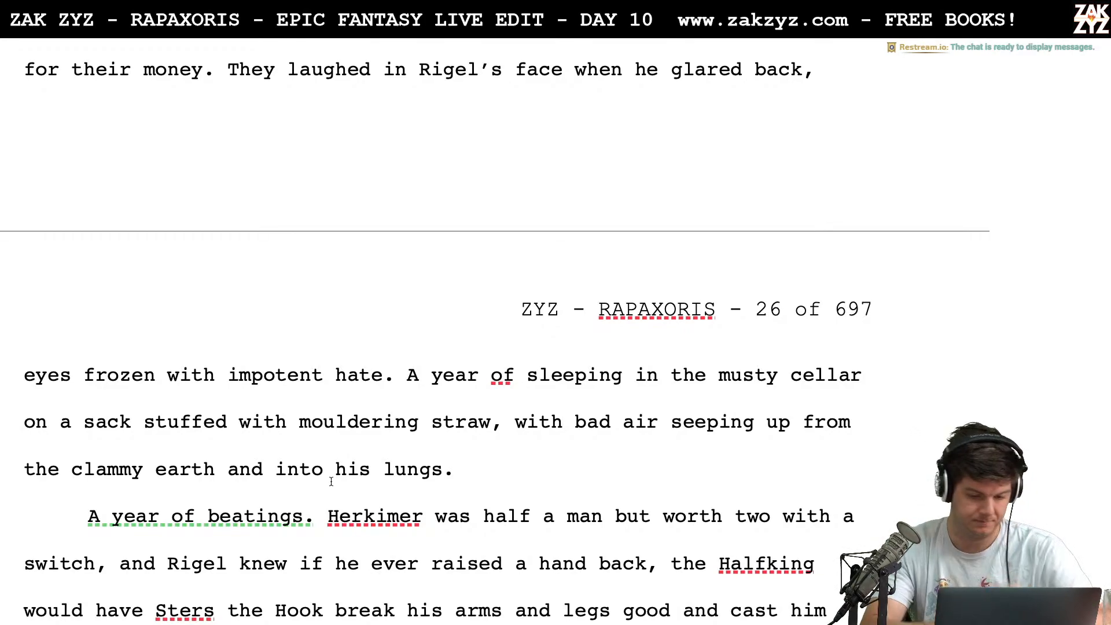
End the sentence at "mouldering straw." and delete ", with bad air seeping up from the clammy earth and into his lungs."
click(521, 438)
right_click(496, 424)
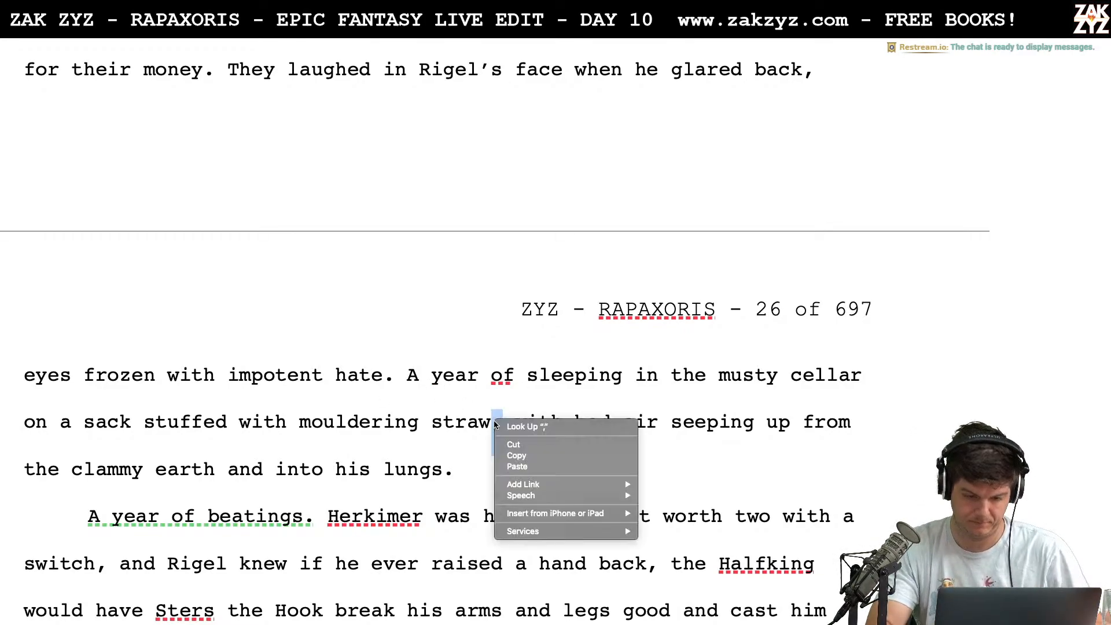
click(454, 418)
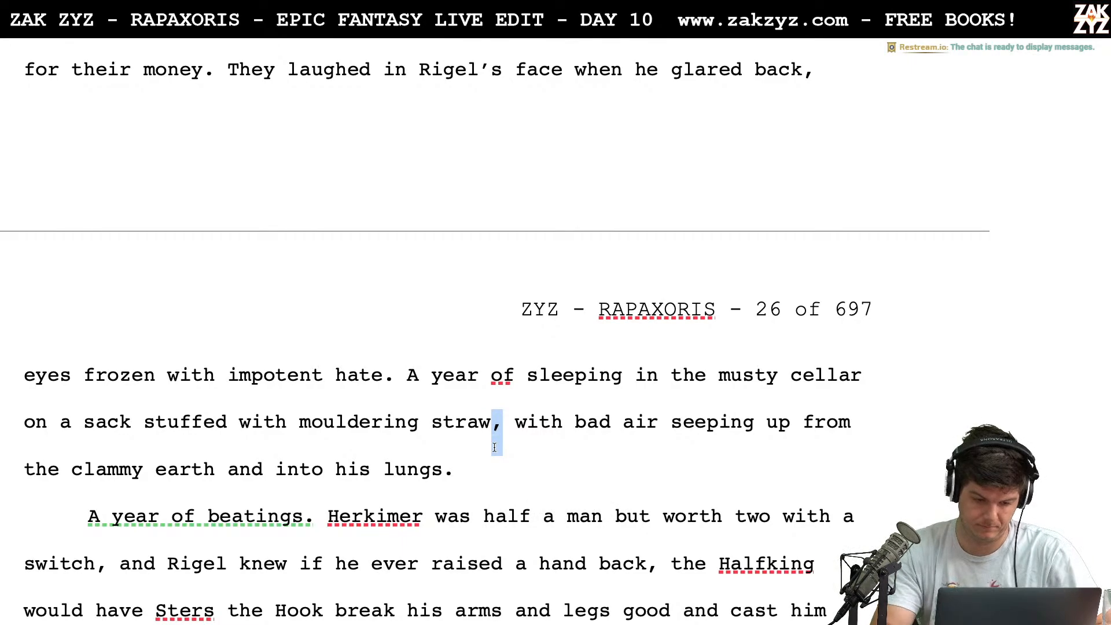
key(Right)
text(.)
key(alt+shift+Down)
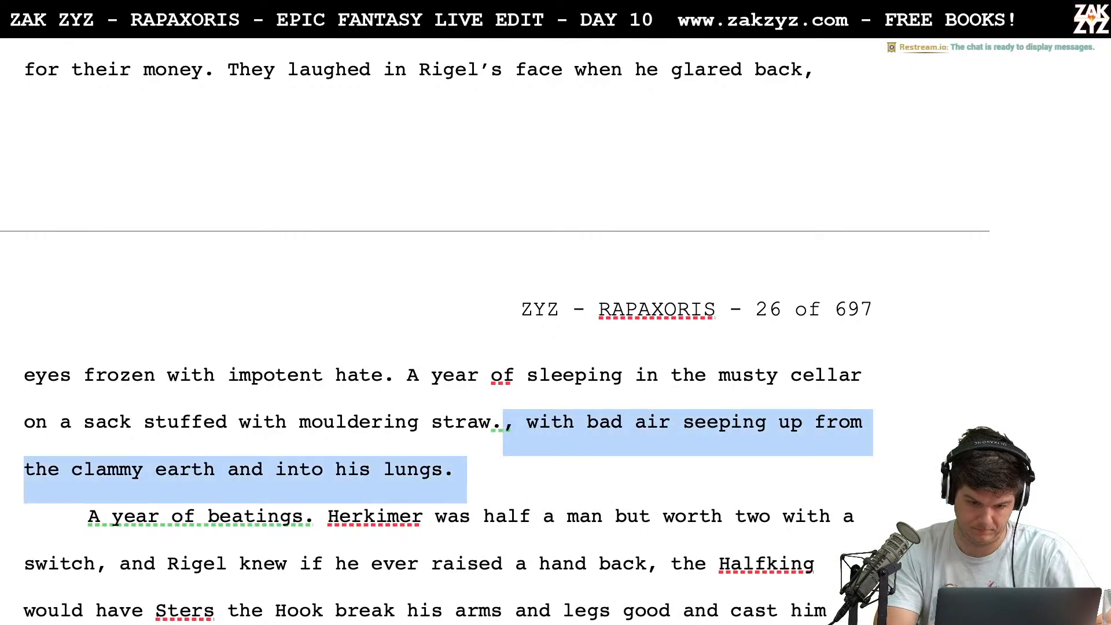
key(BackSpace)
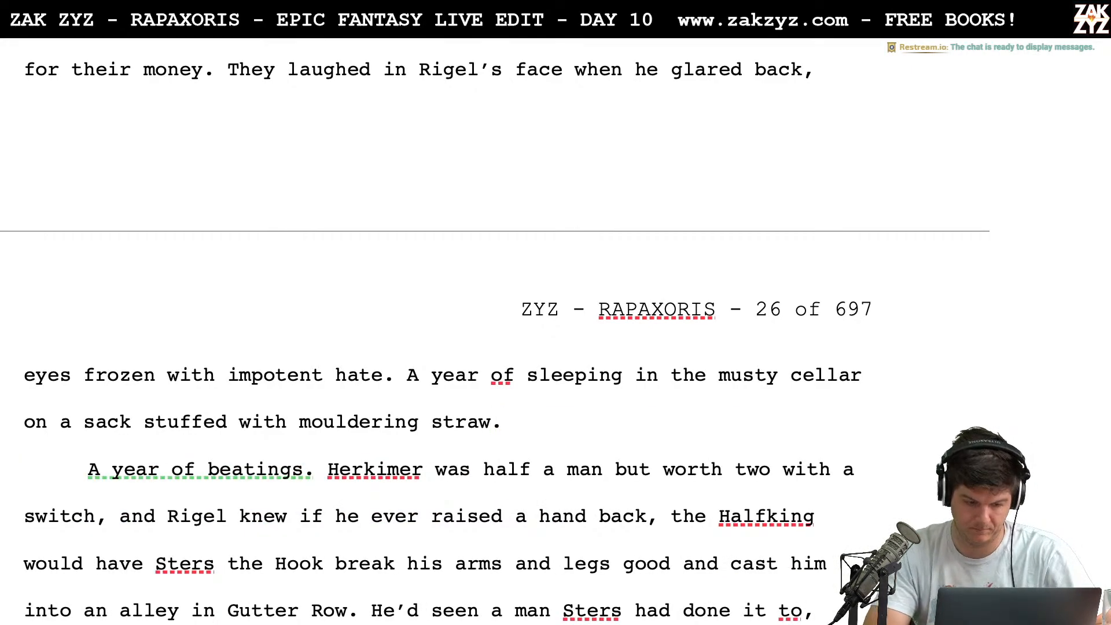
scroll(495, 347, down, 2)
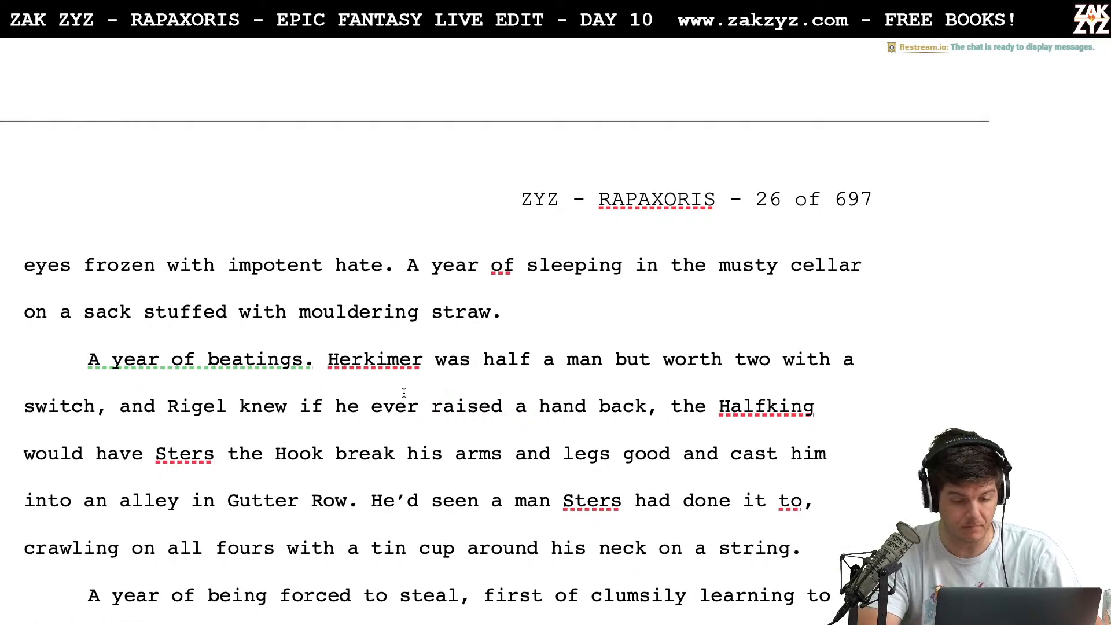
Insert "Halfking" after "Herkimer" in the paragraph beginning "A year of beatings."
click(420, 361)
key(Right)
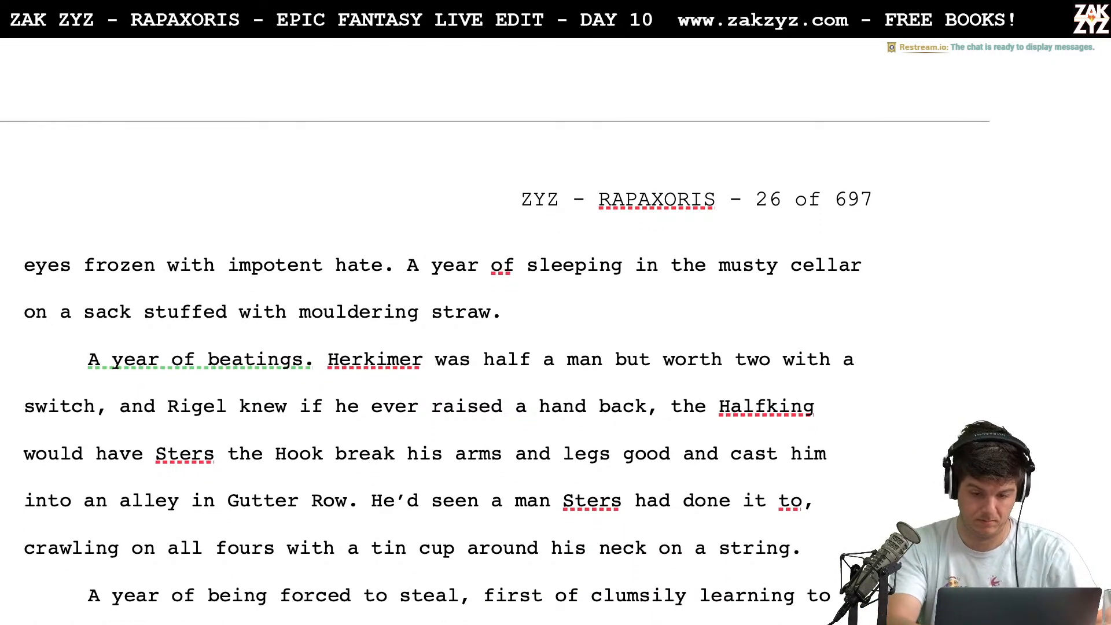
text(Halfking)
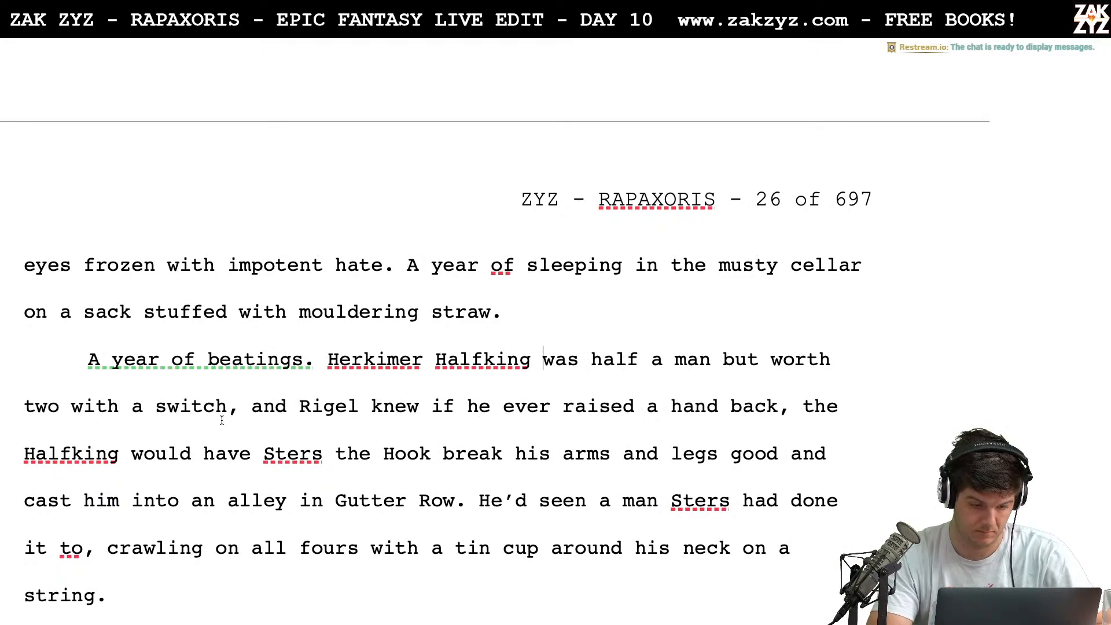
End the sentence with a period after "two with a switch" and delete "and" so a new sentence starts at "Rigel knew"
key(BackSpace)
text(.)
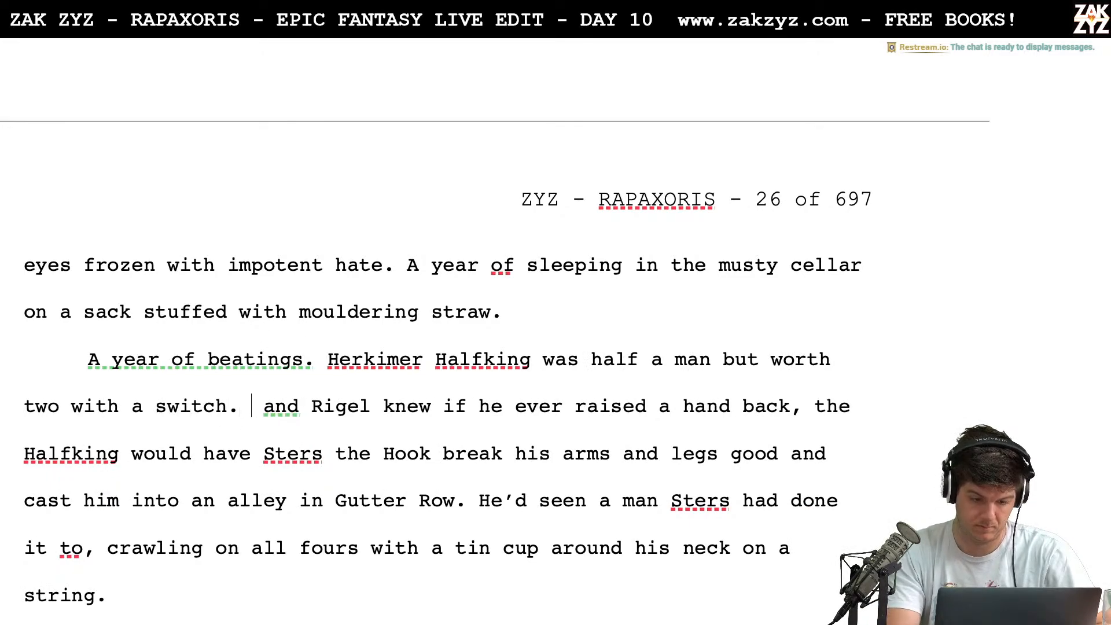
key(shift+Right)
key(shift+Right)
key(shift+Right)
key(shift+Right)
key(shift+Right)
key(BackSpace)
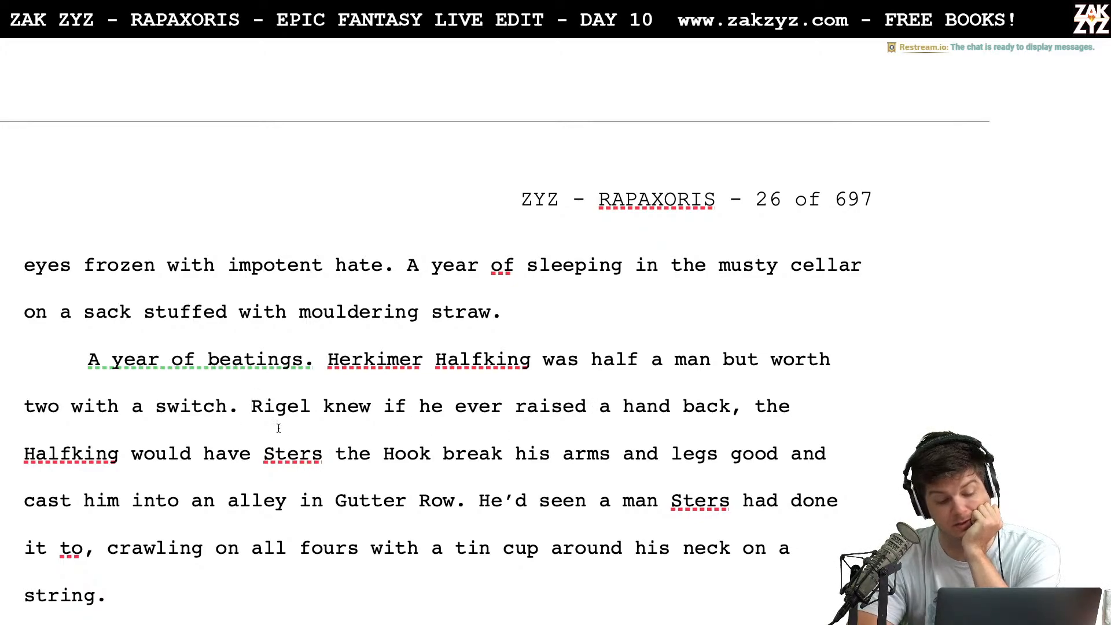
End the sentence after "break his arms and legs" and add "They'd toss him into an alley on Gutter Row."
scroll(279, 426, down, 1)
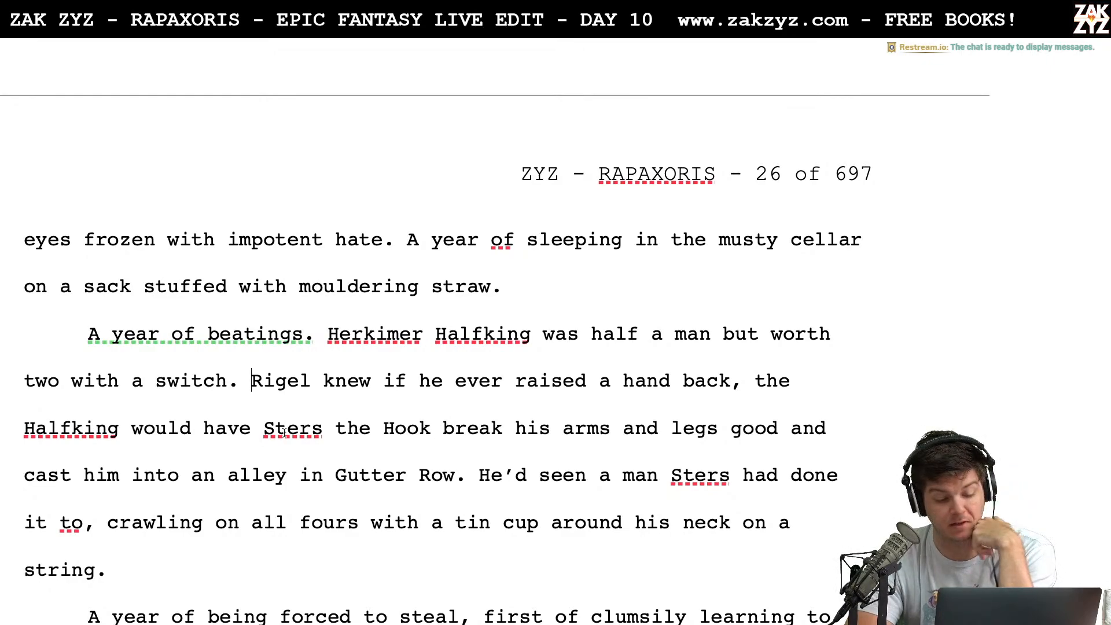
scroll(340, 471, down, 2)
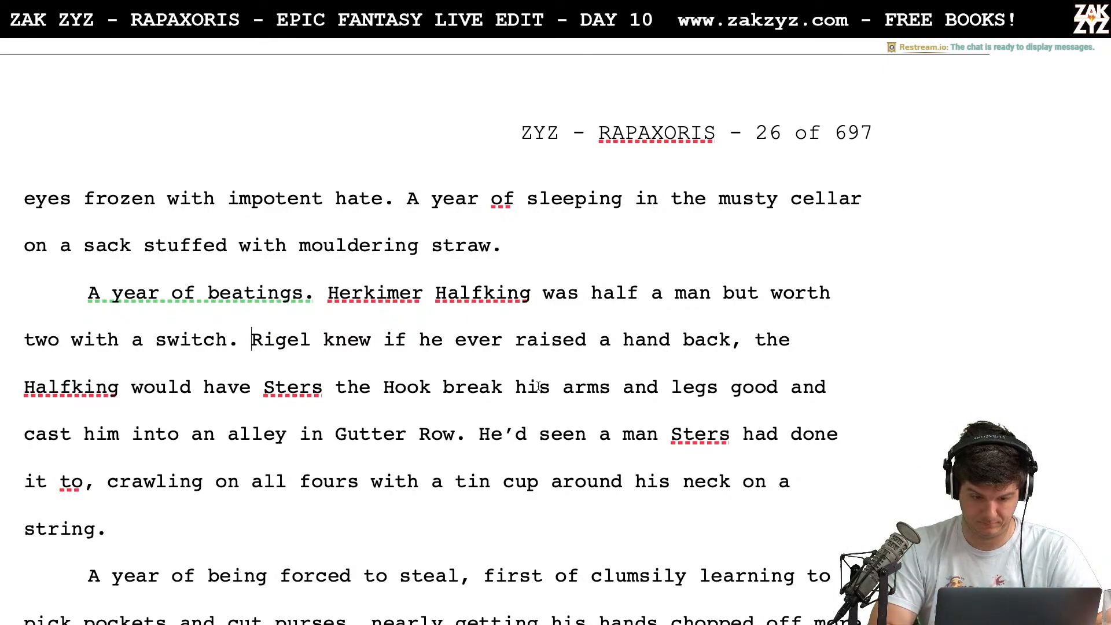
click(723, 387)
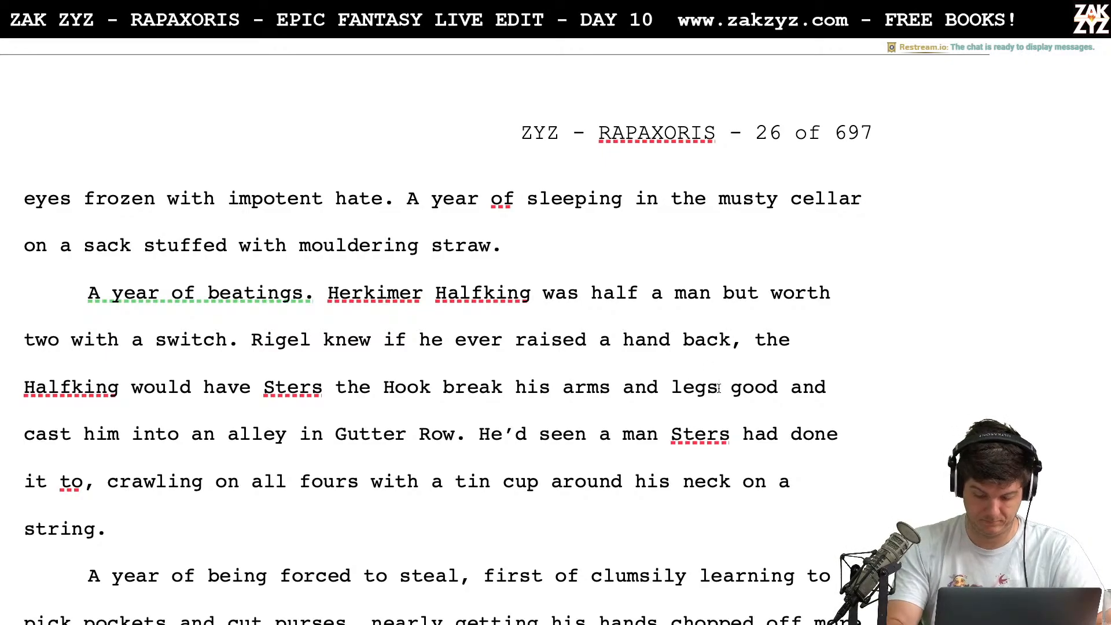
text(. )
text(They'd)
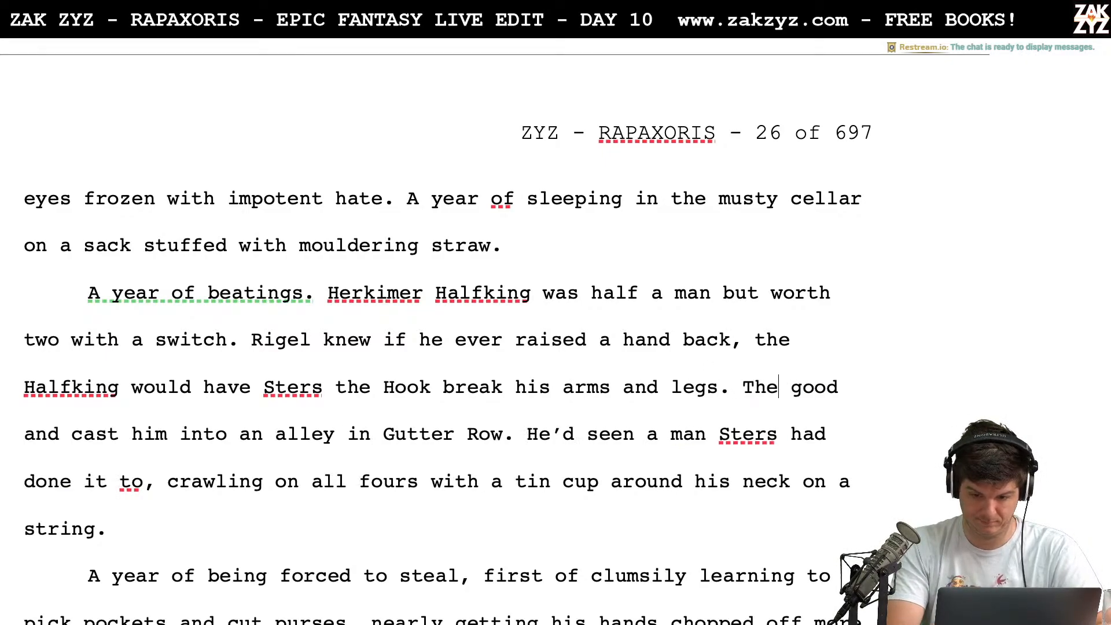
text( toss i good and cast him into an alley in Gutter Row. He’d seen a man)
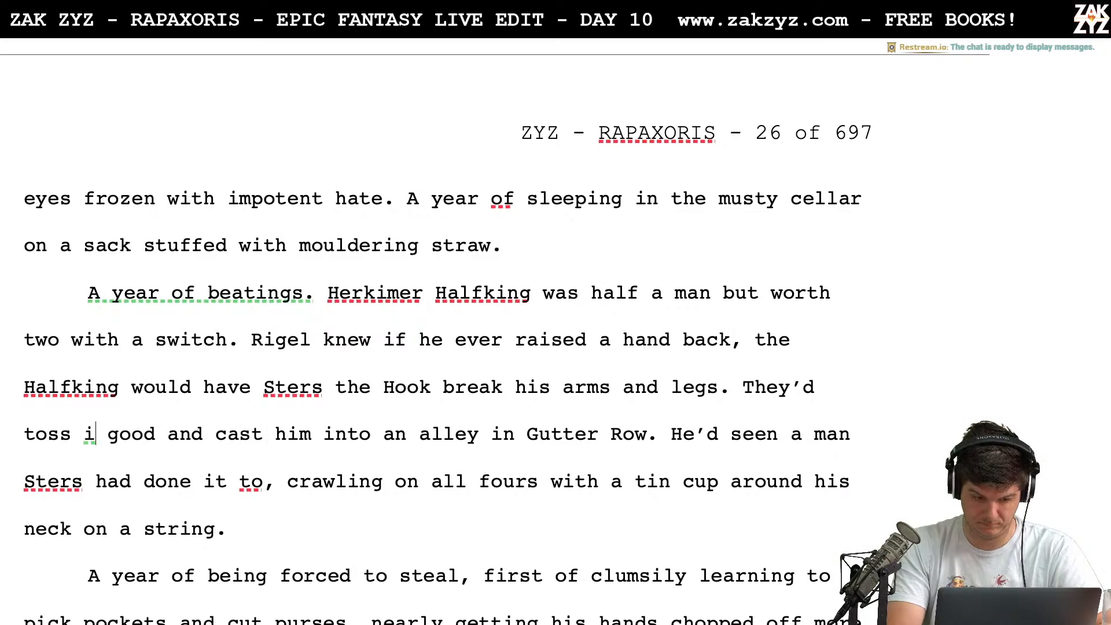
key(BackSpace)
text(him into an a)
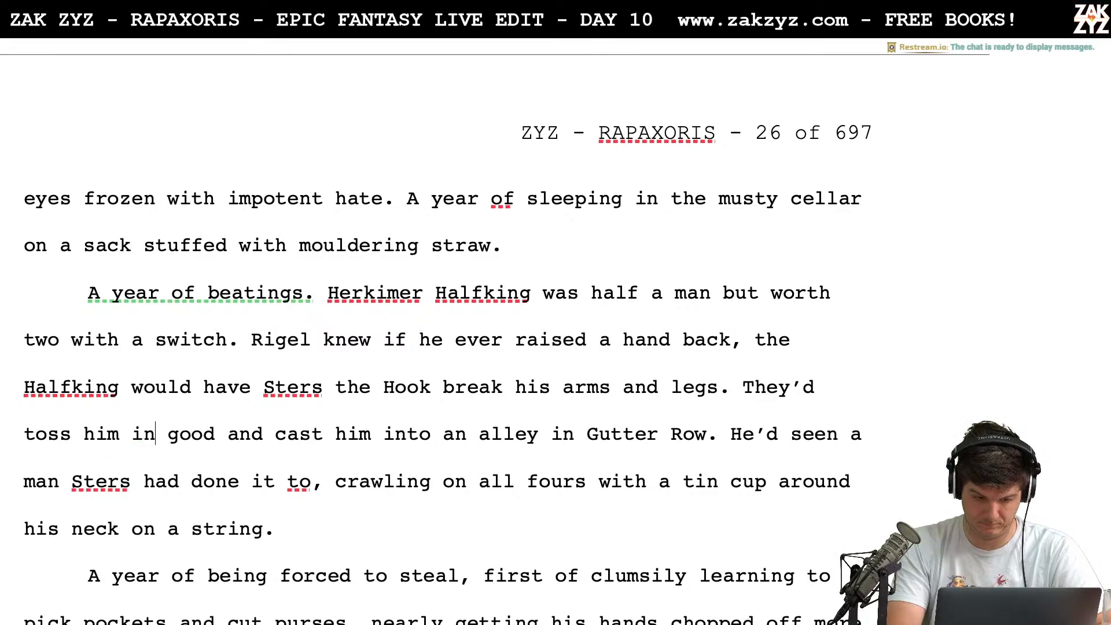
text(lley on gutte)
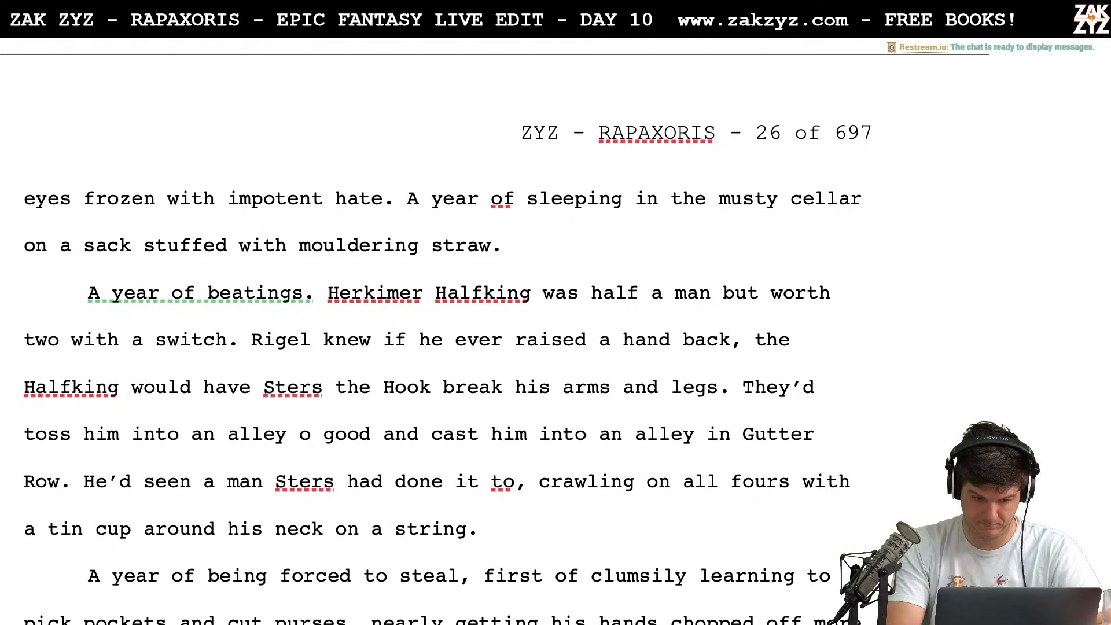
text(r)
key(BackSpace)
key(BackSpace)
key(BackSpace)
key(BackSpace)
key(BackSpace)
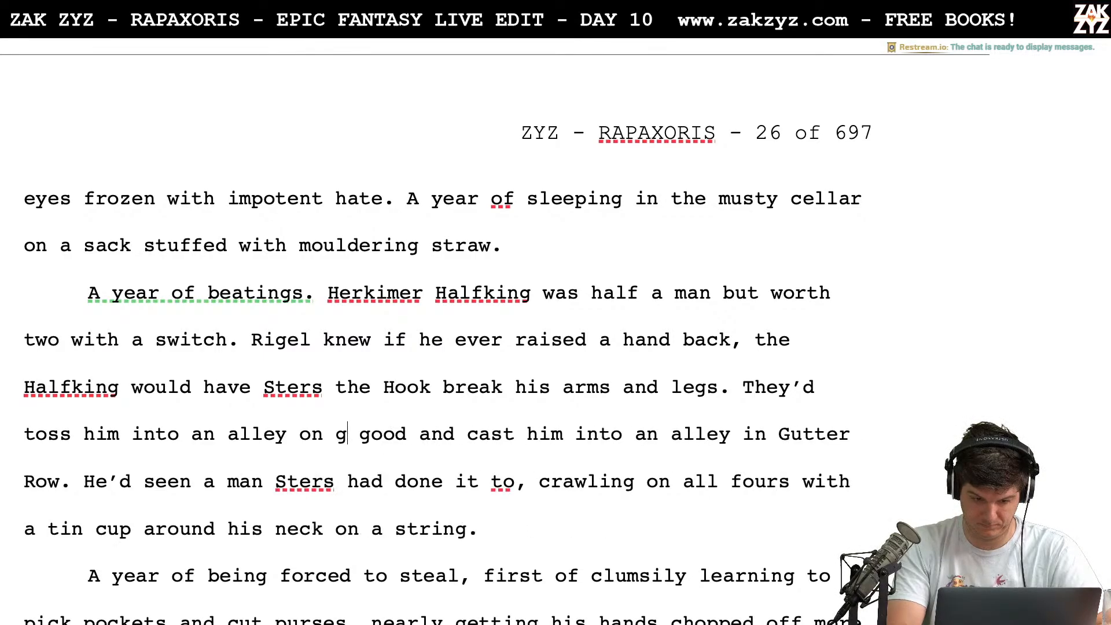
key(BackSpace)
text(Gutter Row.)
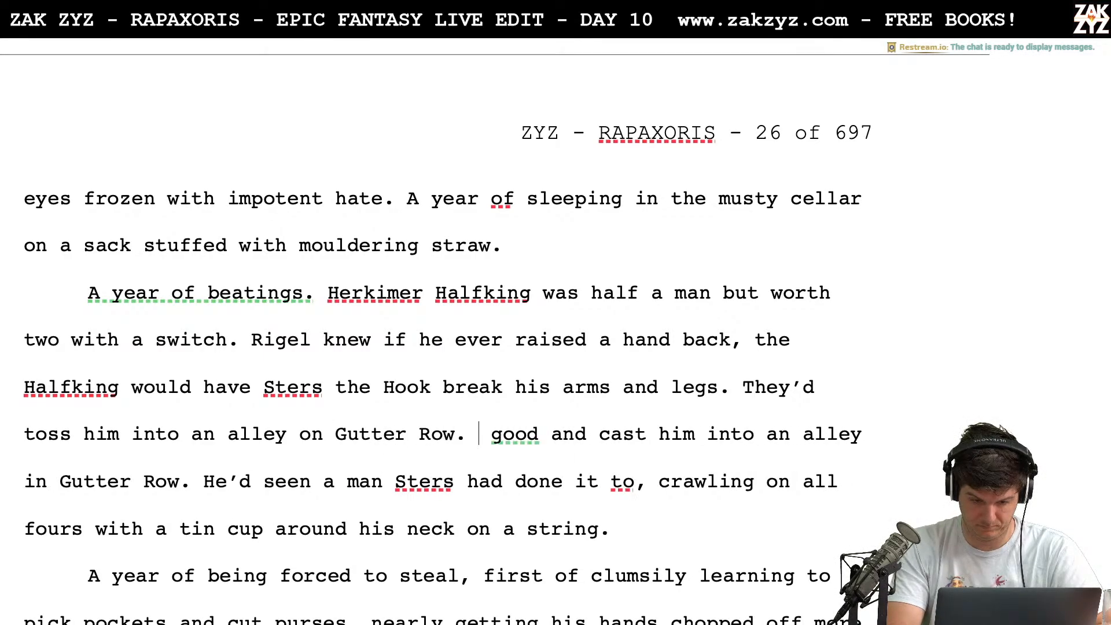
Delete the leftover text "good and cast him into an alley in Gutter Row." before "He'd seen a man"
key(shift+Down)
key(shift+Left)
key(shift+Left)
key(shift+Left)
key(shift+Left)
key(shift+Left)
key(shift+Left)
key(shift+Left)
key(shift+Left)
key(shift+Left)
key(shift+Left)
key(shift+Left)
key(shift+Left)
key(shift+Left)
key(shift+Left)
key(shift+Left)
key(shift+Left)
key(shift+Left)
key(shift+Left)
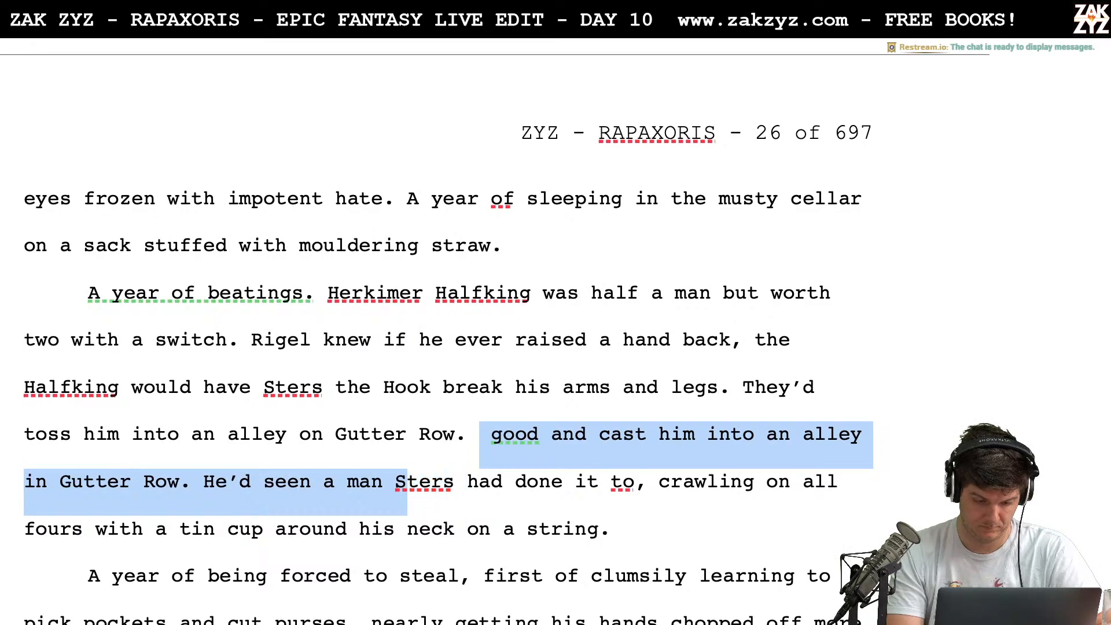
key(shift+Left)
key(shift+Left)
key(shift+Left)
key(shift+Left)
key(shift+Left)
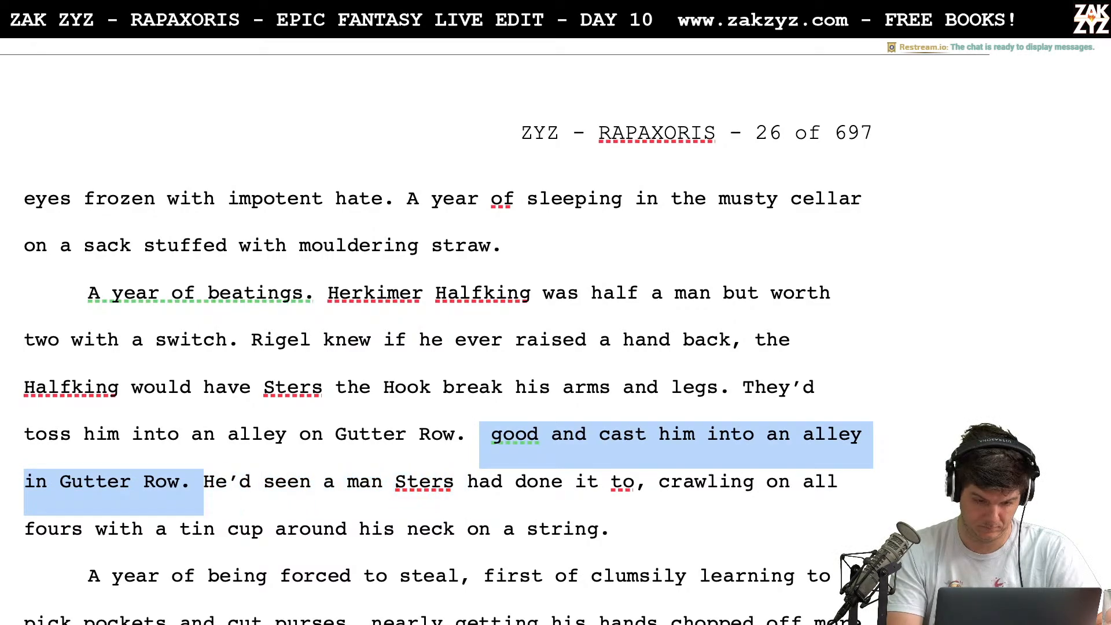
key(BackSpace)
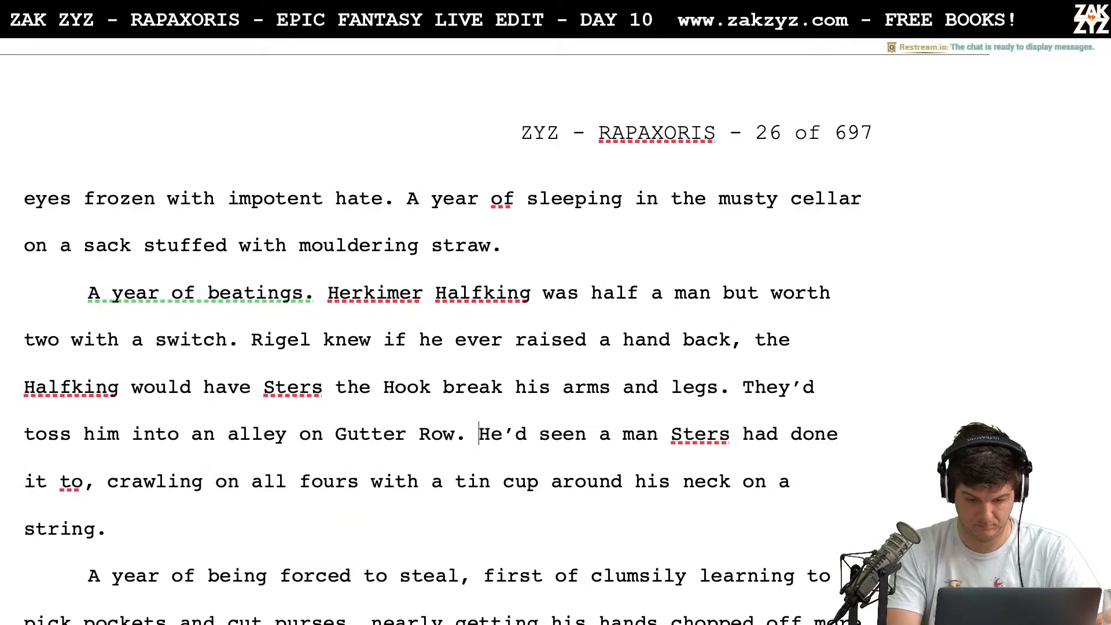
Replace "He'd seen" with "Rigel saw" in the sentence about the man on all fours
text(Rigel)
text( saw)
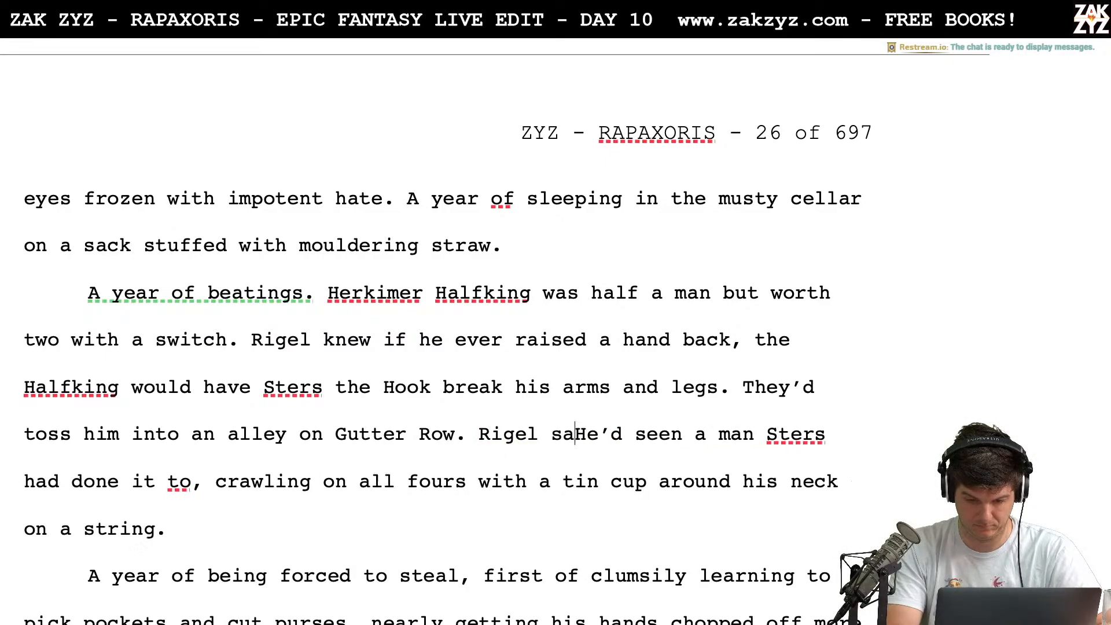
key(shift+Right)
key(shift+Right)
key(shift+Right)
key(shift+Right)
key(shift+Right)
key(shift+Right)
key(shift+Right)
key(shift+Right)
key(shift+Right)
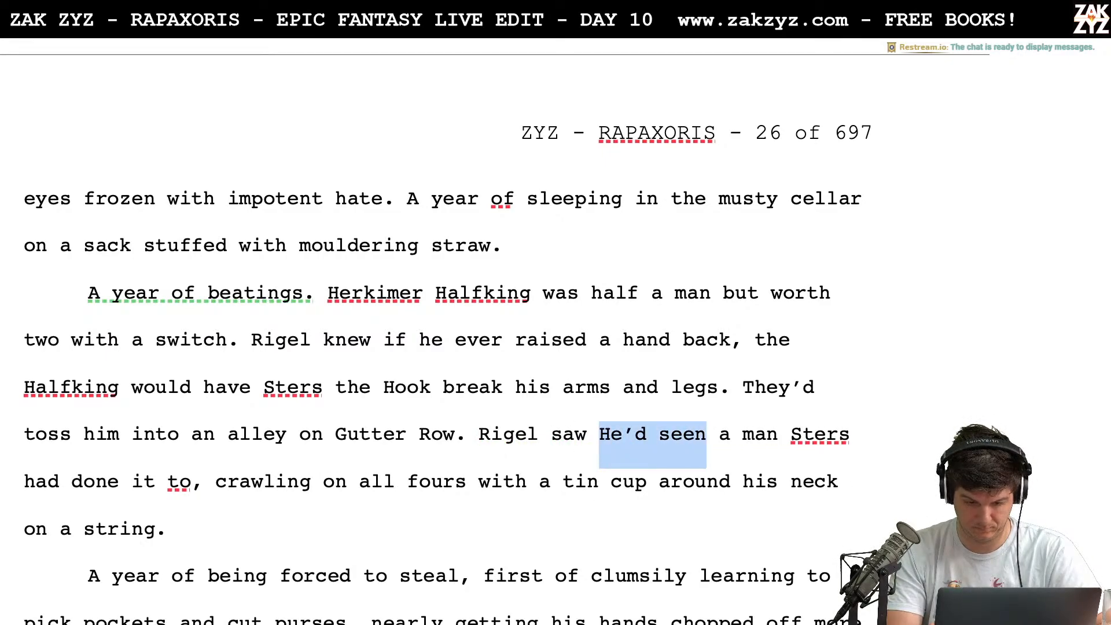
key(BackSpace)
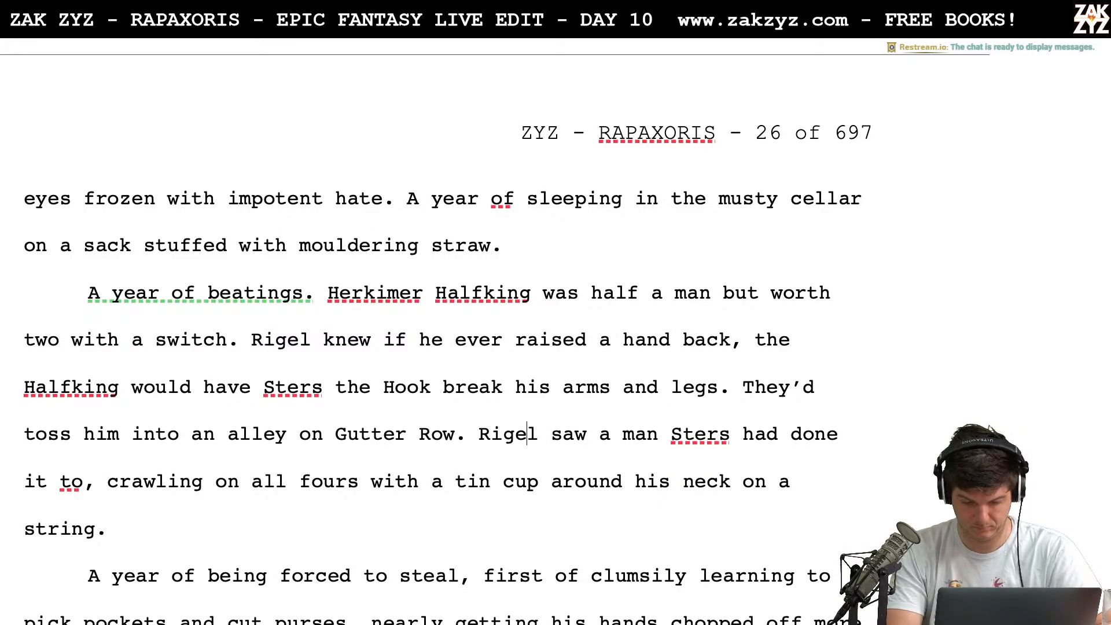
Insert "once" between "Rigel" and "saw a man"
key(Left)
key(Left)
text(O)
key(BackSpace)
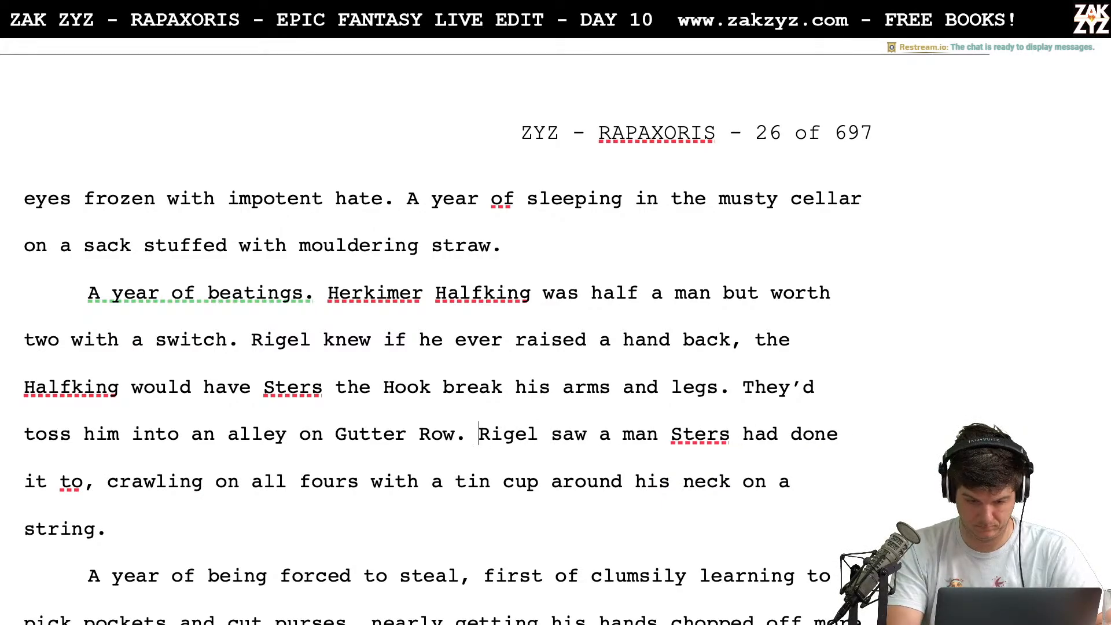
key(Right)
key(Right)
key(Right)
key(Right)
text(once)
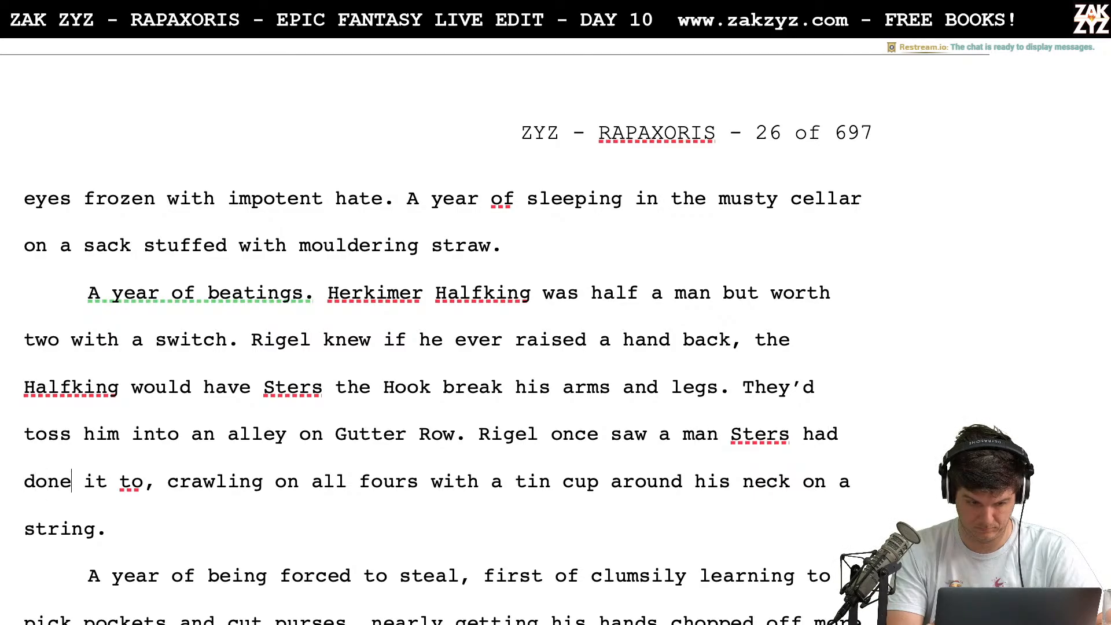
Delete "had done it to" between "Sters" and the comma before "crawling"
key(Right)
key(BackSpace)
key(BackSpace)
key(BackSpace)
key(BackSpace)
key(BackSpace)
key(BackSpace)
key(BackSpace)
key(BackSpace)
key(BackSpace)
key(BackSpace)
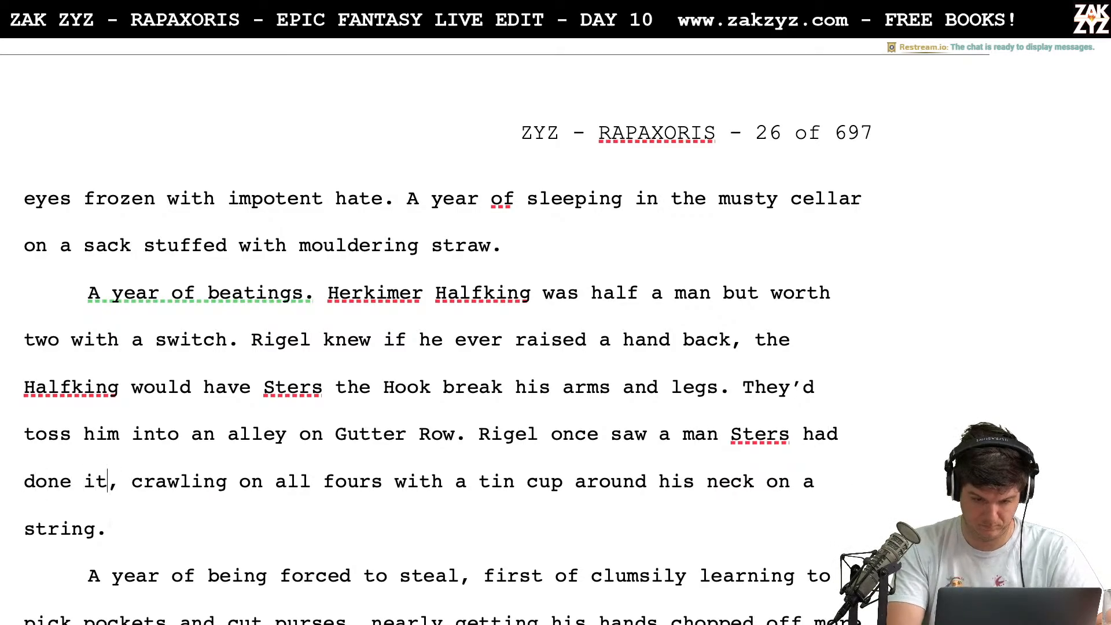
key(BackSpace)
key(BackSpace)
key(BackSpace)
key(BackSpace)
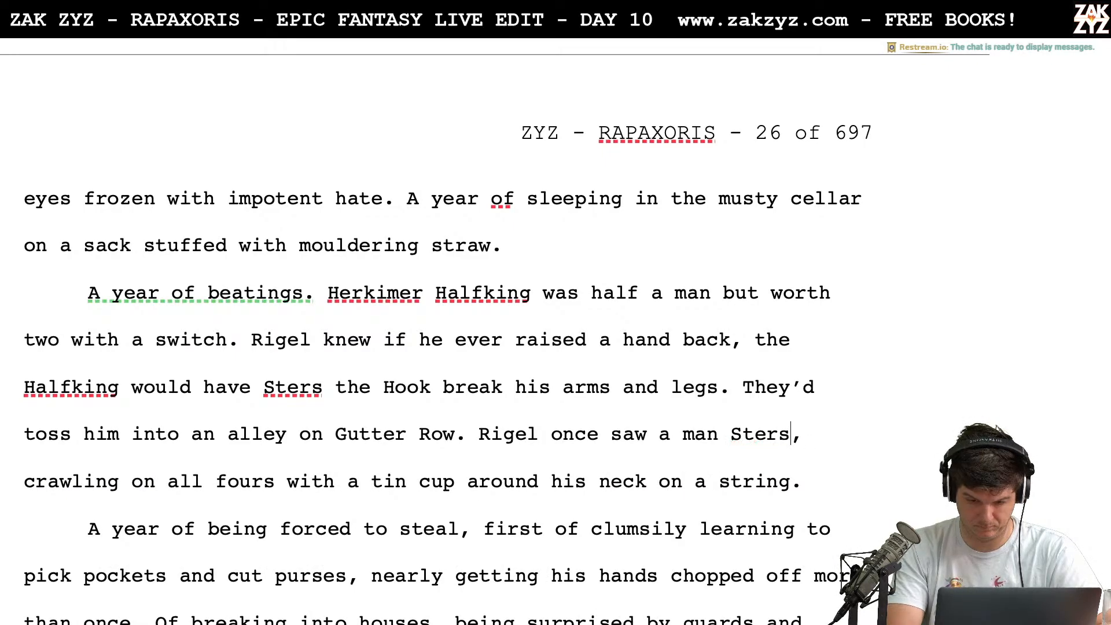
text(wrk)
key(BackSpace)
key(BackSpace)
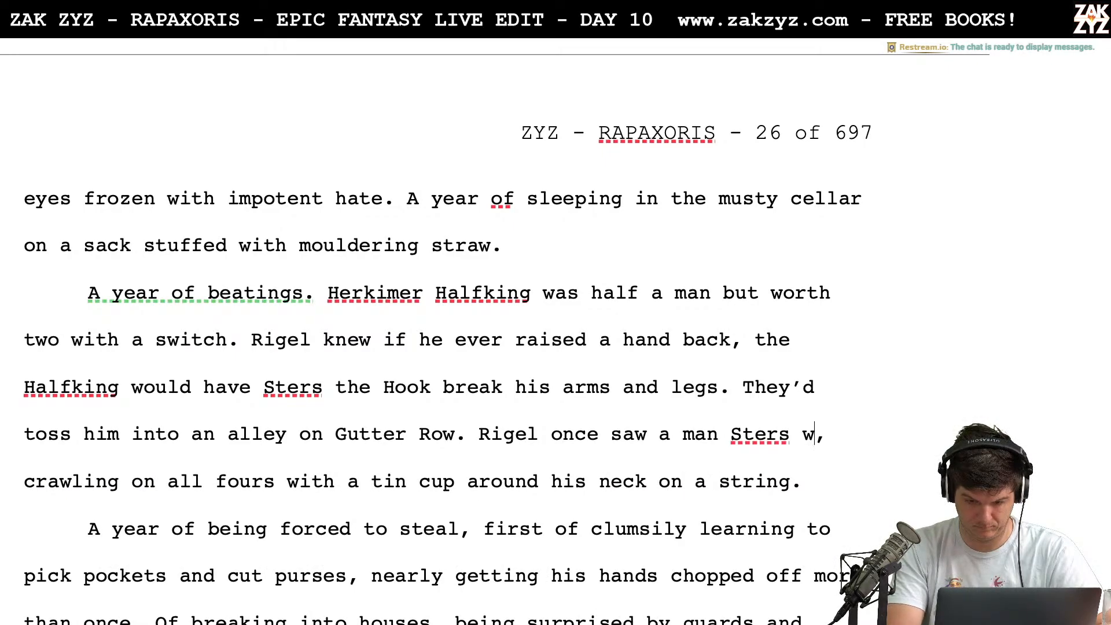
key(BackSpace)
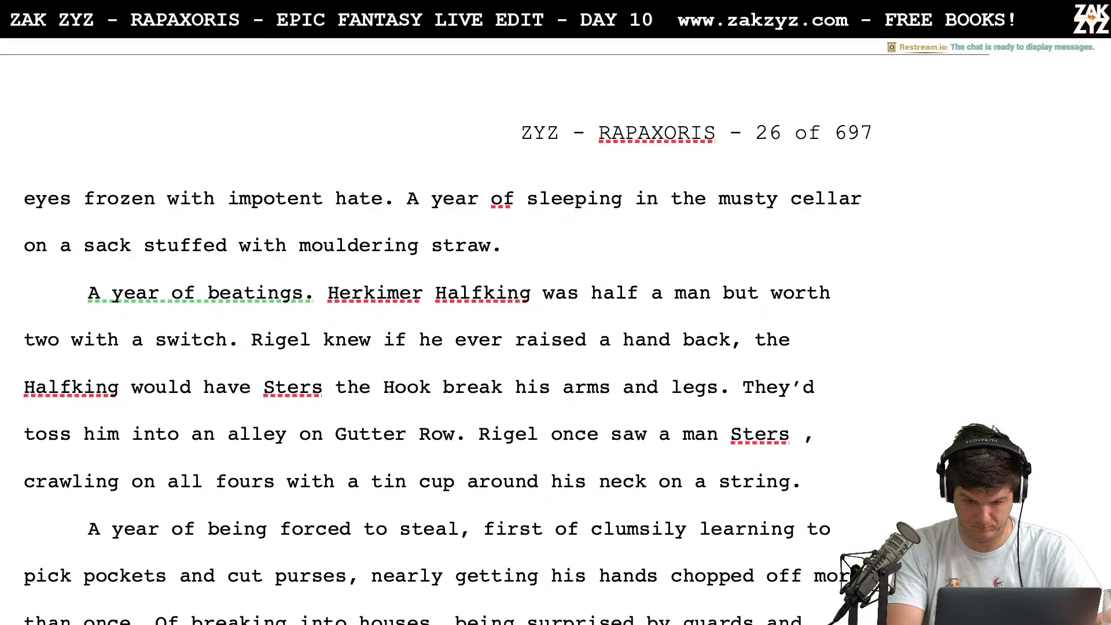
text(had)
key(BackSpace)
key(BackSpace)
key(BackSpace)
key(BackSpace)
key(BackSpace)
key(BackSpace)
key(BackSpace)
key(BackSpace)
key(BackSpace)
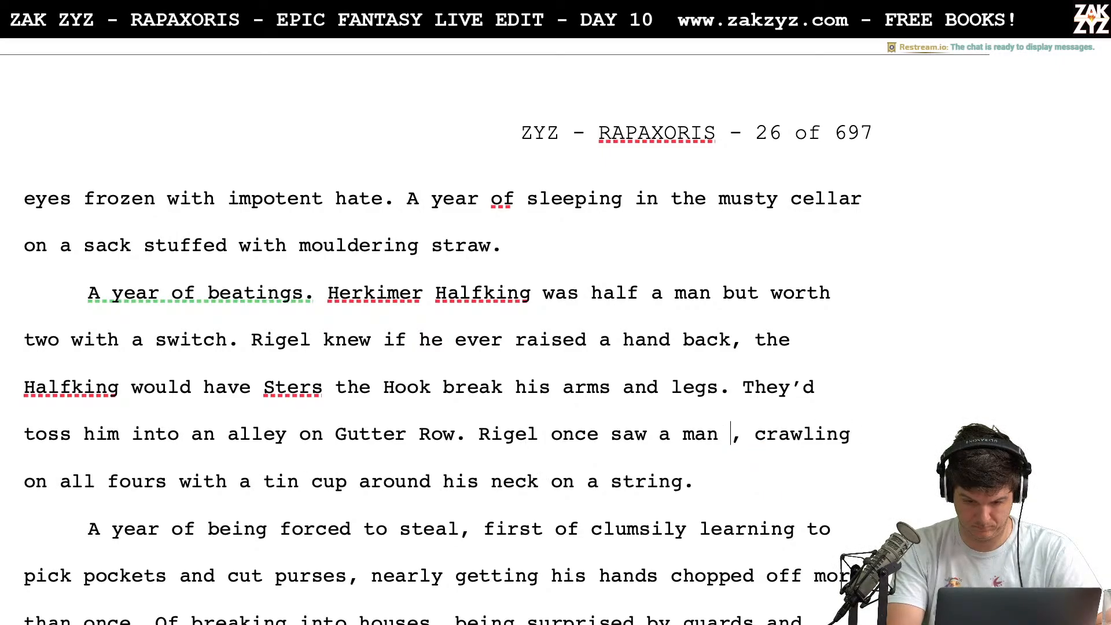
Rewrite the words after "Rigel once saw a man" as "Sters had broken"
text(Sters had bro)
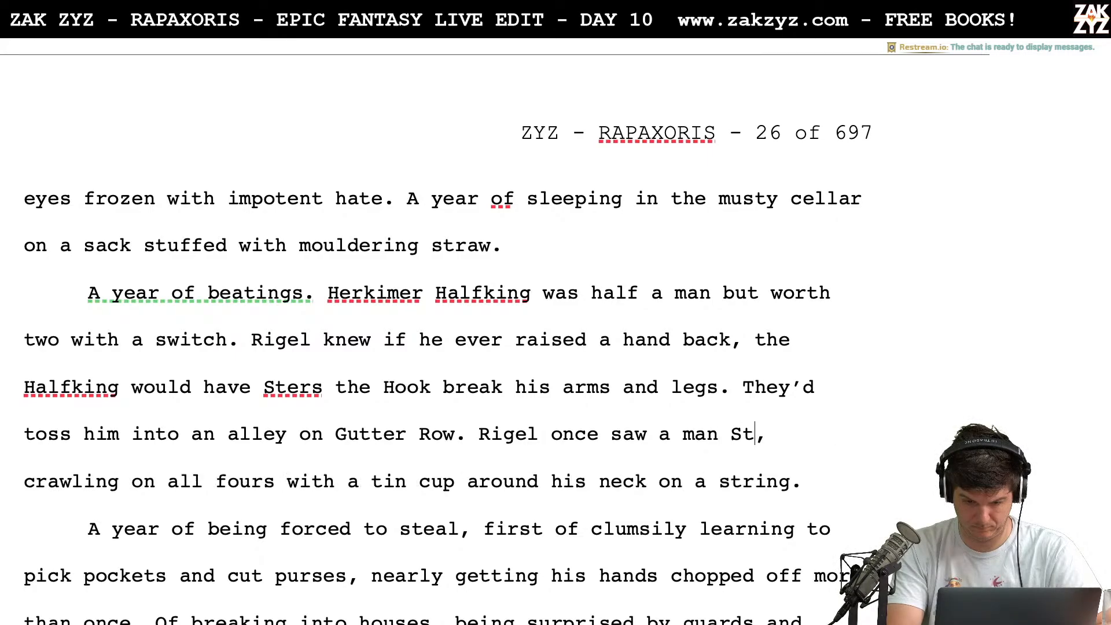
text(ken)
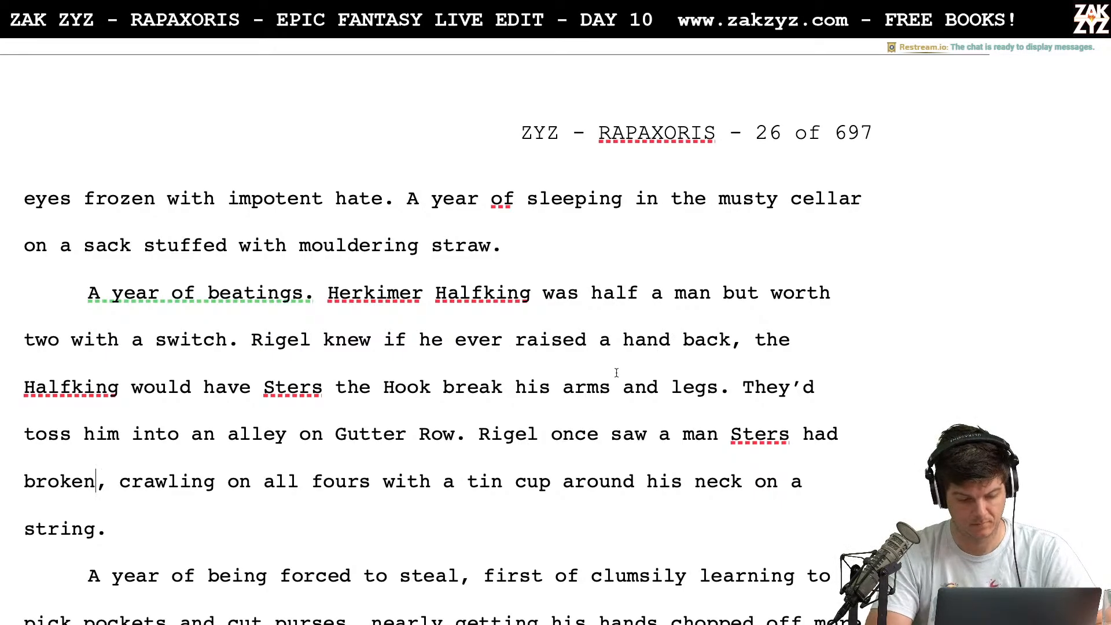
End the sentence after "had broken" and replace "crawling" with "He crawled" to begin a new sentence
scroll(554, 413, down, 1)
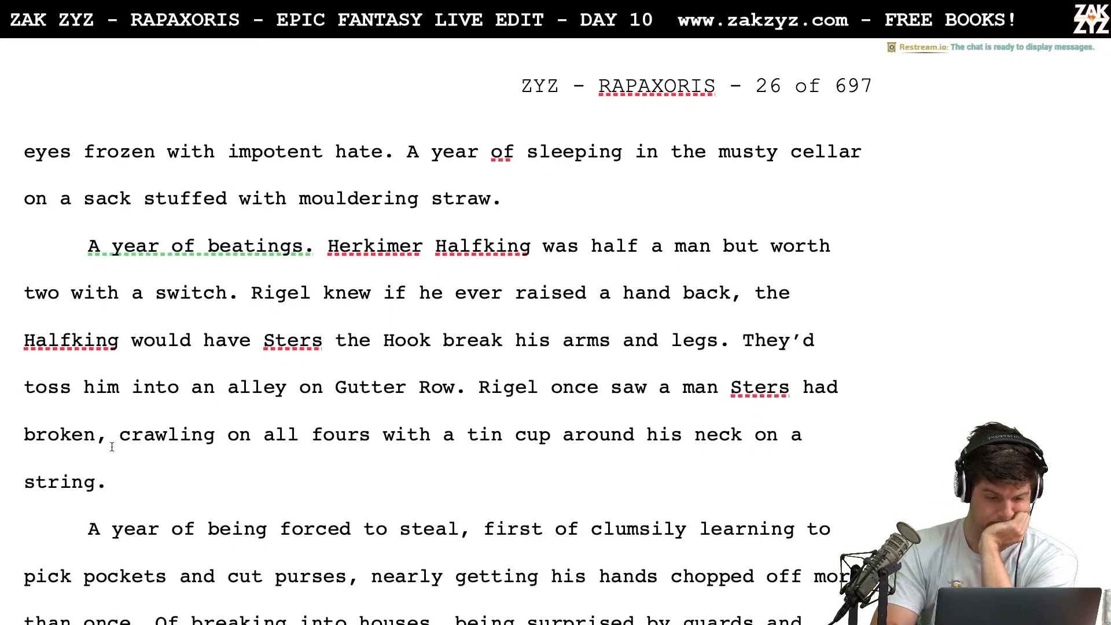
key(BackSpace)
text(. He c)
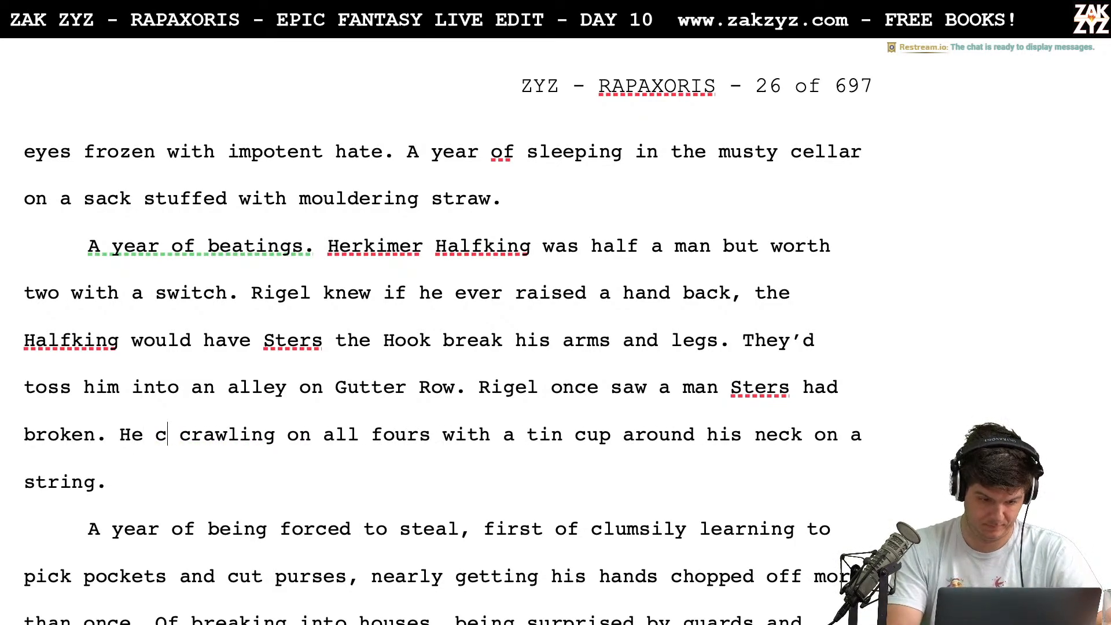
text(r)
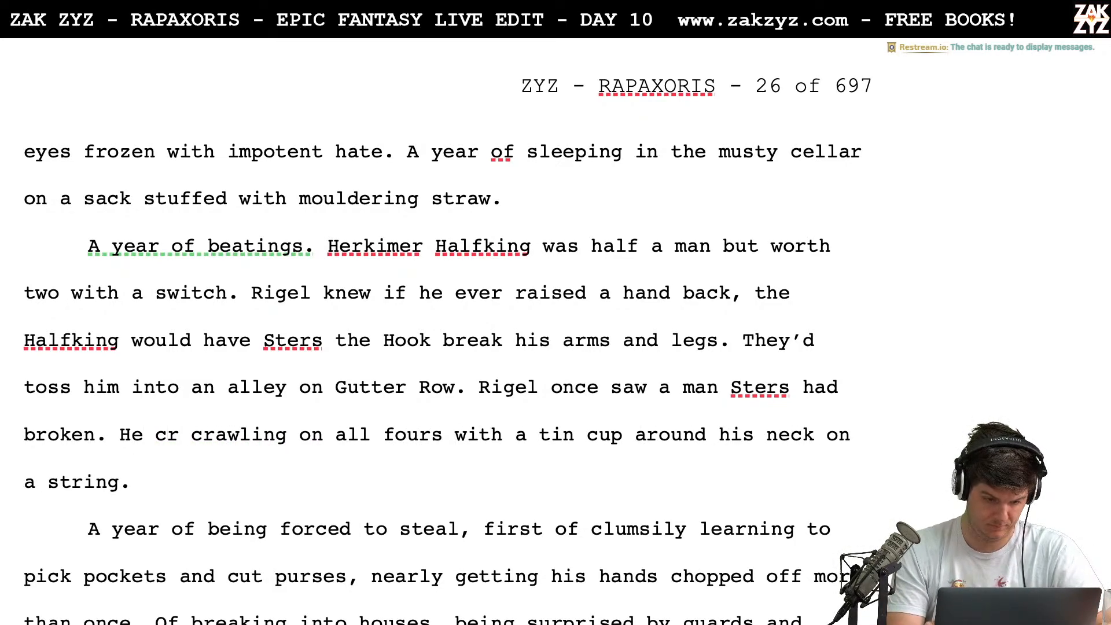
drag(181, 443, 289, 445)
text(awled)
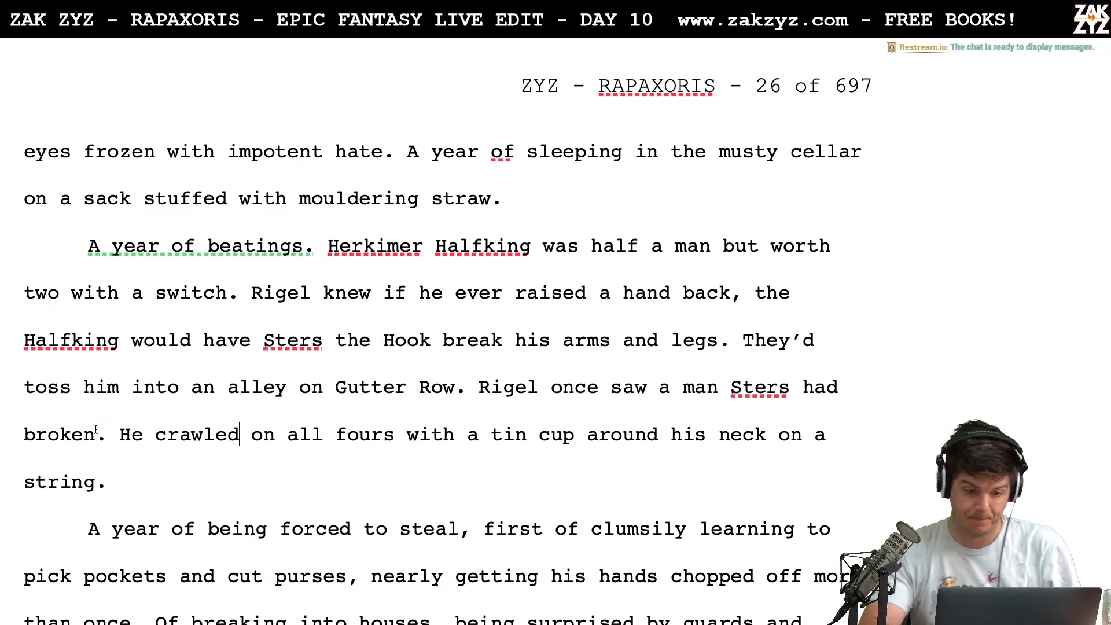
Delete "Rigel knew" and capitalize "If" so the sentence begins "If he ever raised a hand back"
text(,)
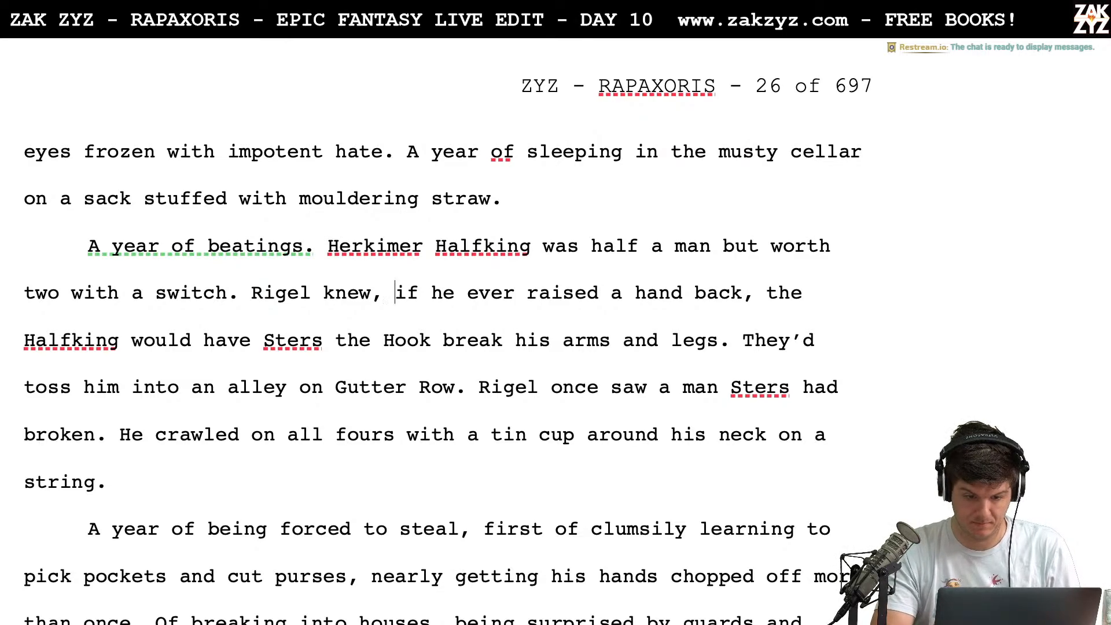
key(BackSpace)
key(BackSpace)
key(BackSpace)
key(BackSpace)
key(BackSpace)
key(BackSpace)
key(BackSpace)
key(BackSpace)
key(BackSpace)
key(BackSpace)
key(BackSpace)
key(BackSpace)
key(BackSpace)
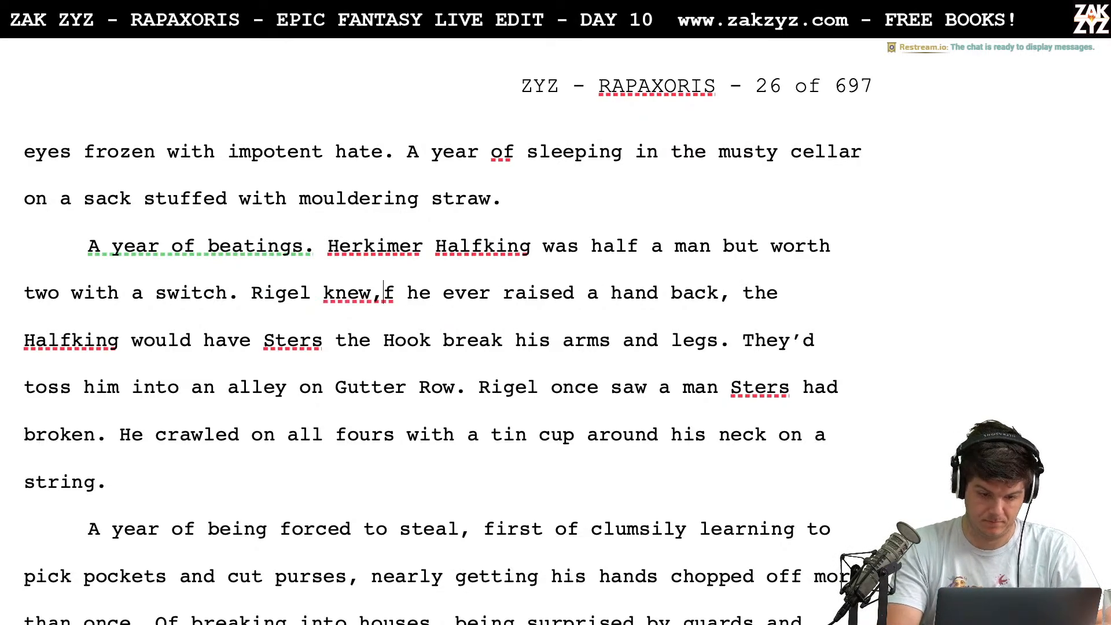
text(I)
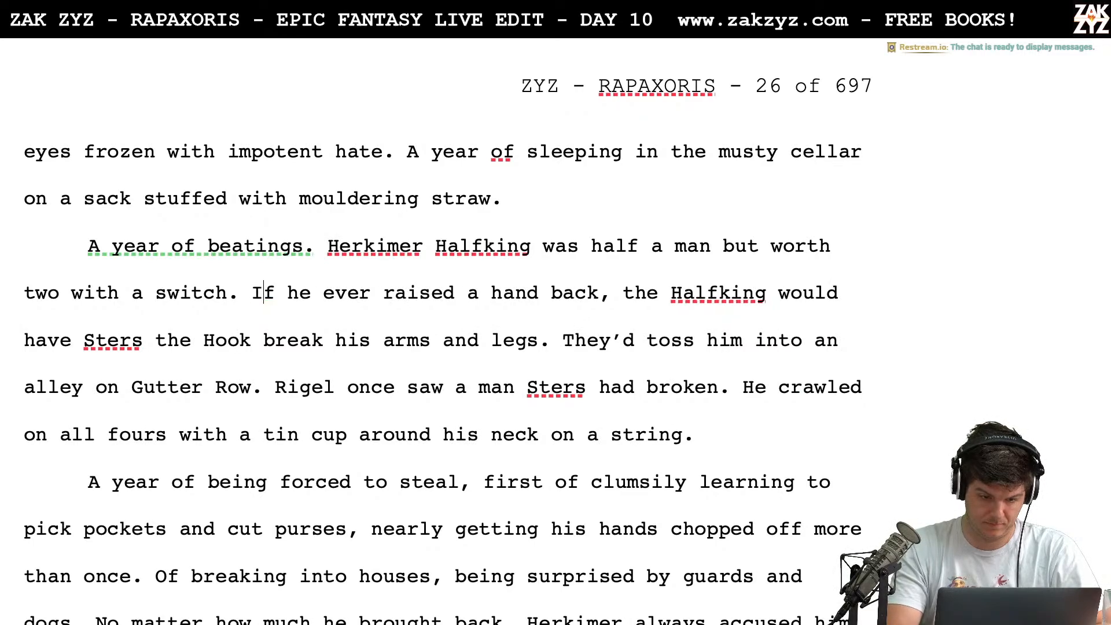
Replace "he" with "Rigel" so the sentence begins "If Rigel ever raised a hand back"
key(Right)
key(Right)
key(Right)
key(Right)
key(BackSpace)
key(BackSpace)
text(rigel)
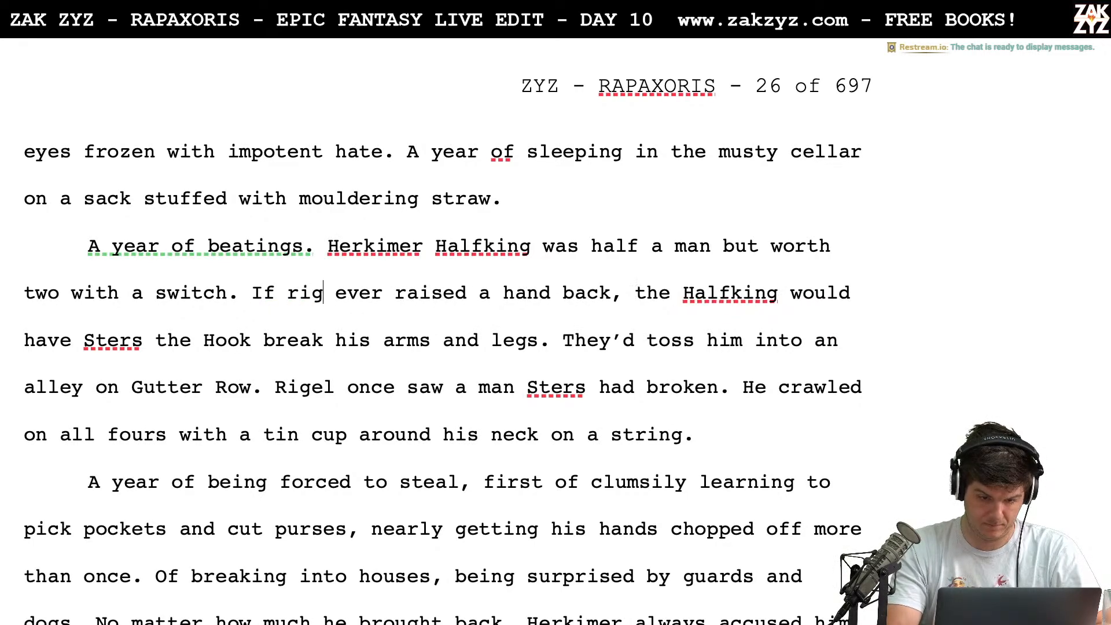
key(BackSpace)
key(BackSpace)
key(BackSpace)
key(BackSpace)
key(BackSpace)
text(Rigel)
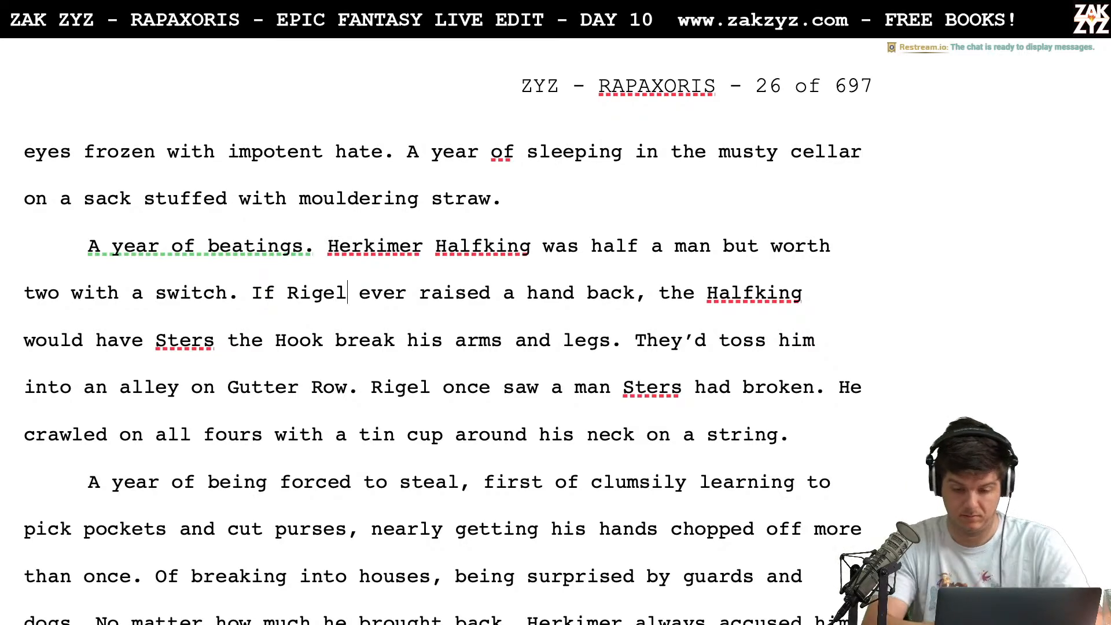
Add "that way" after "Sters had broken" and replace "He" with "The wretch" before "crawled on all fours"
text(that way)
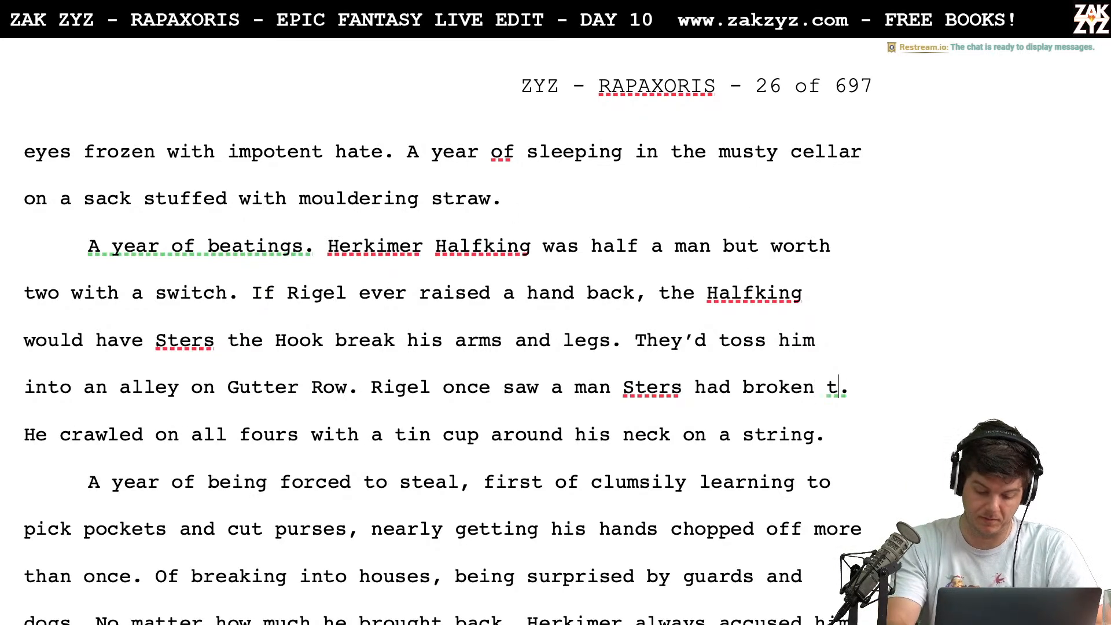
key(Down)
key(Down)
key(Down)
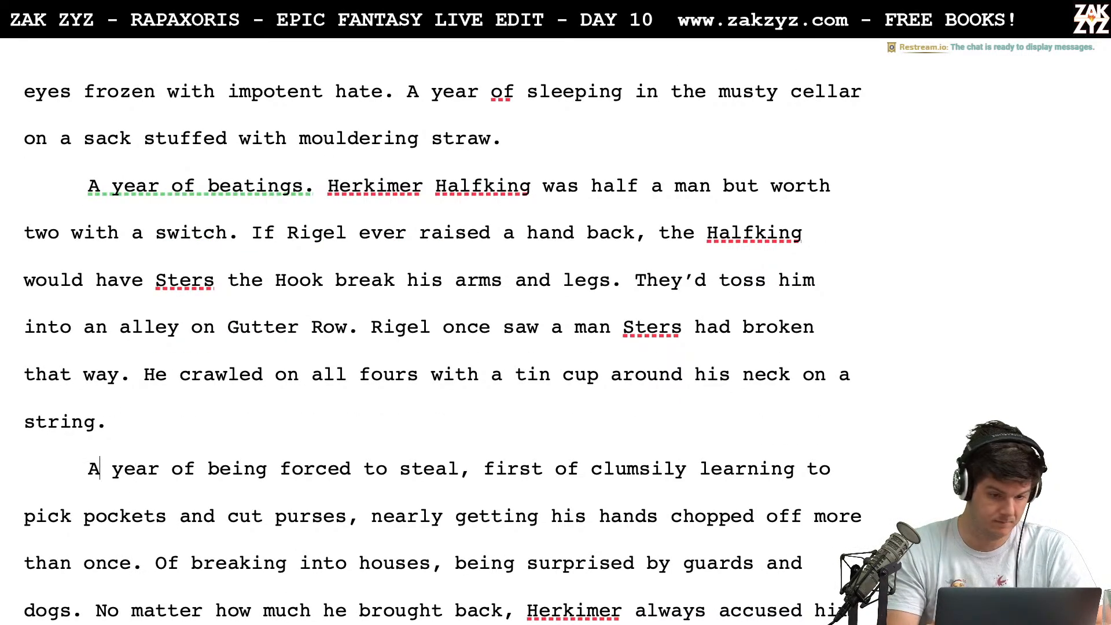
key(BackSpace)
key(BackSpace)
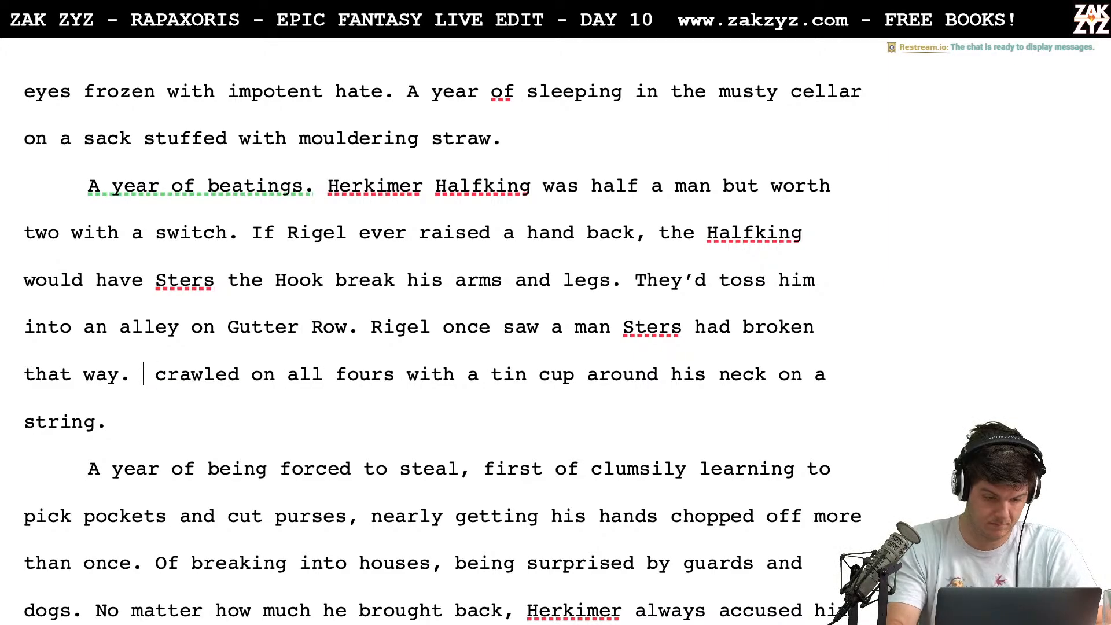
text(The wretch)
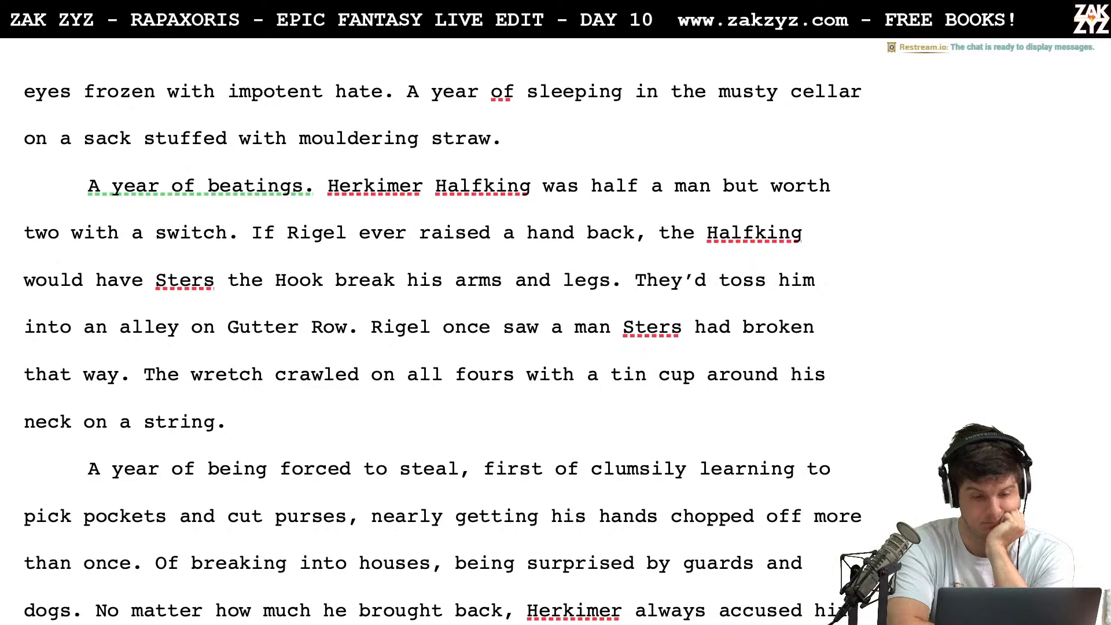
Start a new paragraph above "A year of being forced to steal" with the words "It wasn't just the bar"
scroll(495, 335, up, 18)
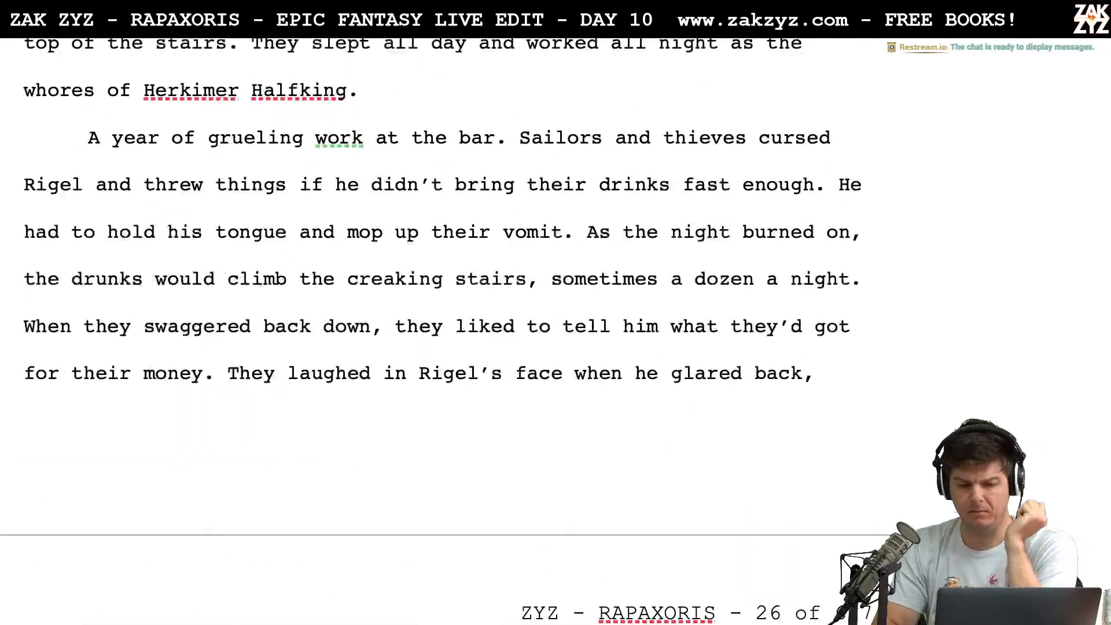
scroll(445, 333, up, 1)
scroll(444, 333, down, 12)
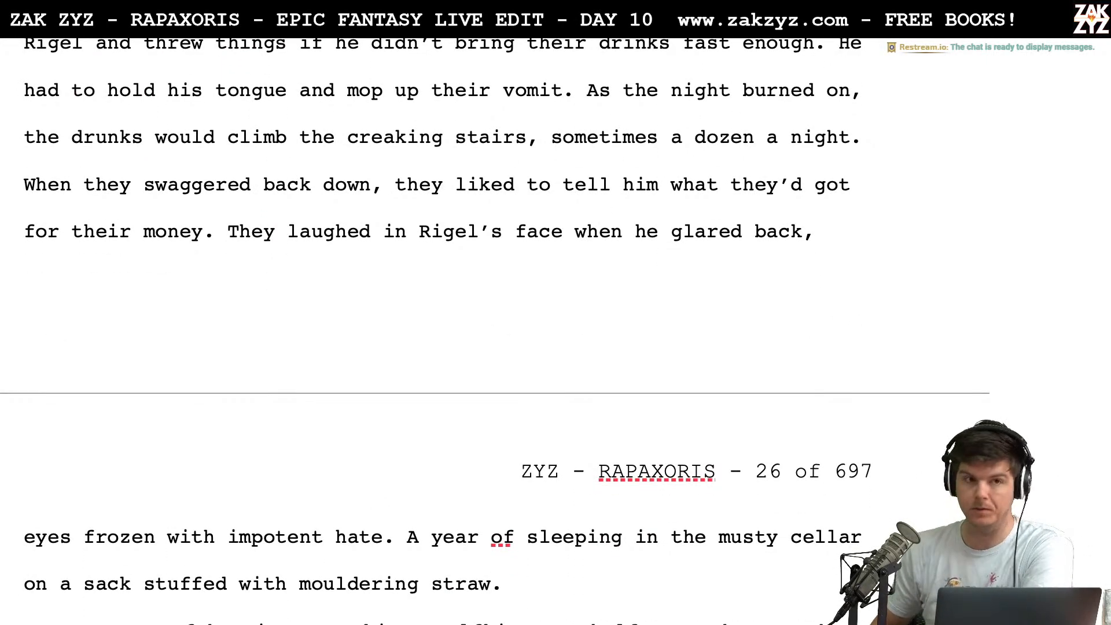
scroll(445, 333, down, 6)
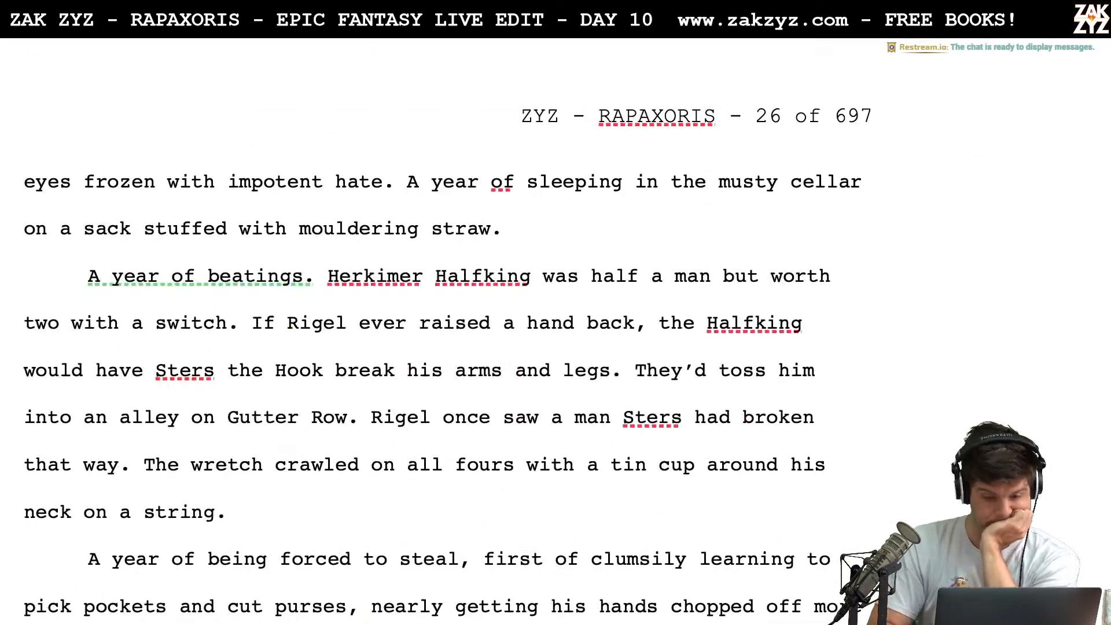
scroll(855, 456, down, 6)
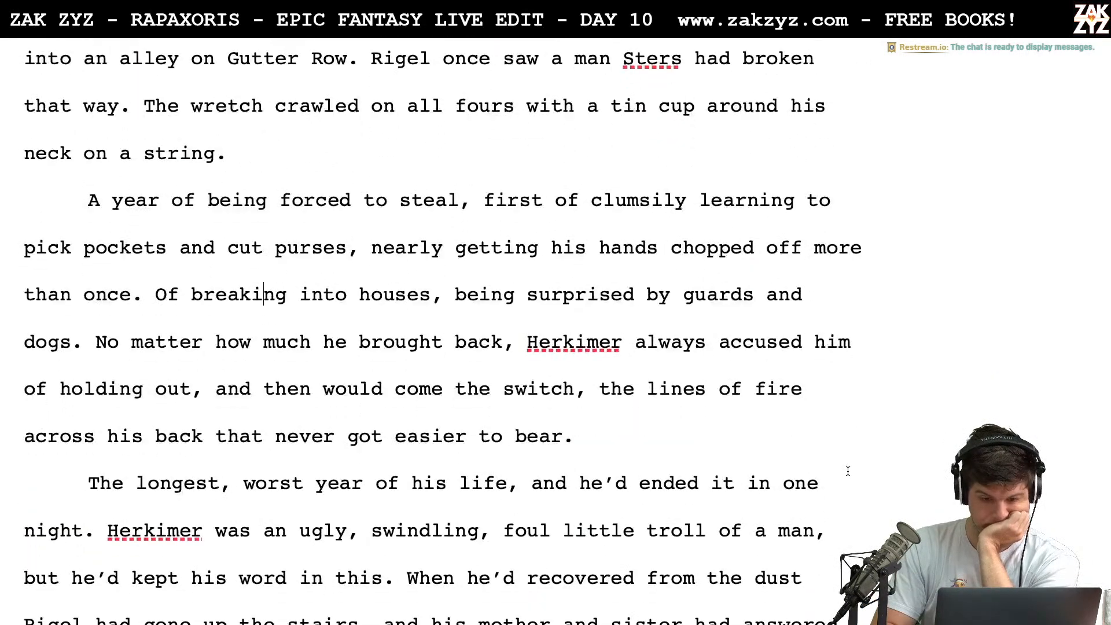
scroll(848, 471, down, 1)
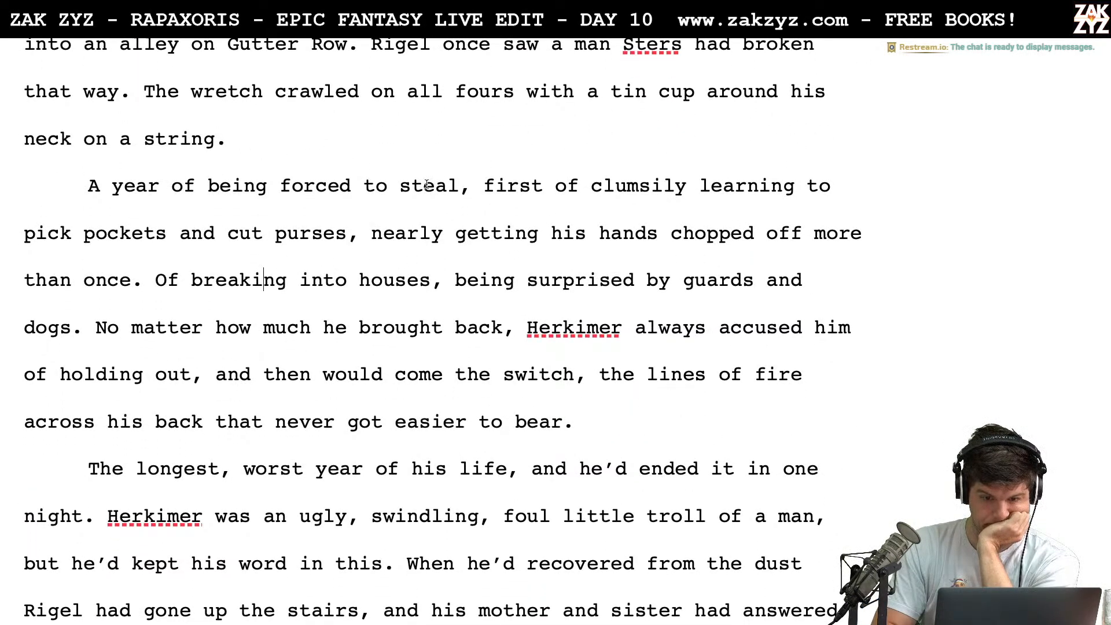
click(388, 152)
key(Return)
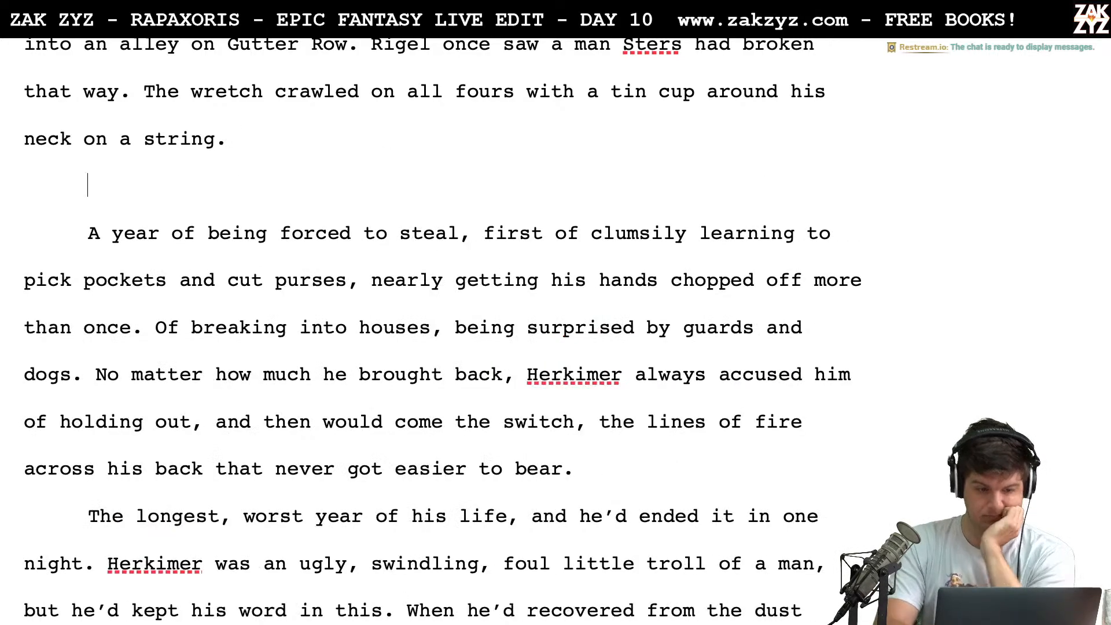
text(It wasn't just the bar)
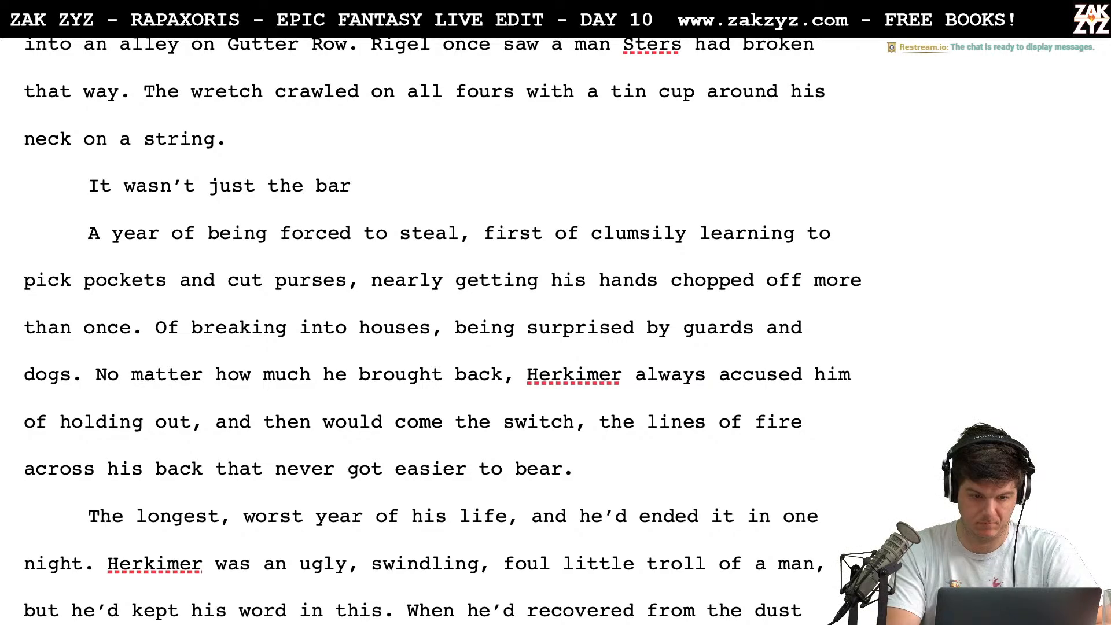
Reword the new paragraph's opening as "It wasn't just slaving at the bar." and continue with "He'd been forced to steal,"
key(BackSpace)
key(BackSpace)
key(BackSpace)
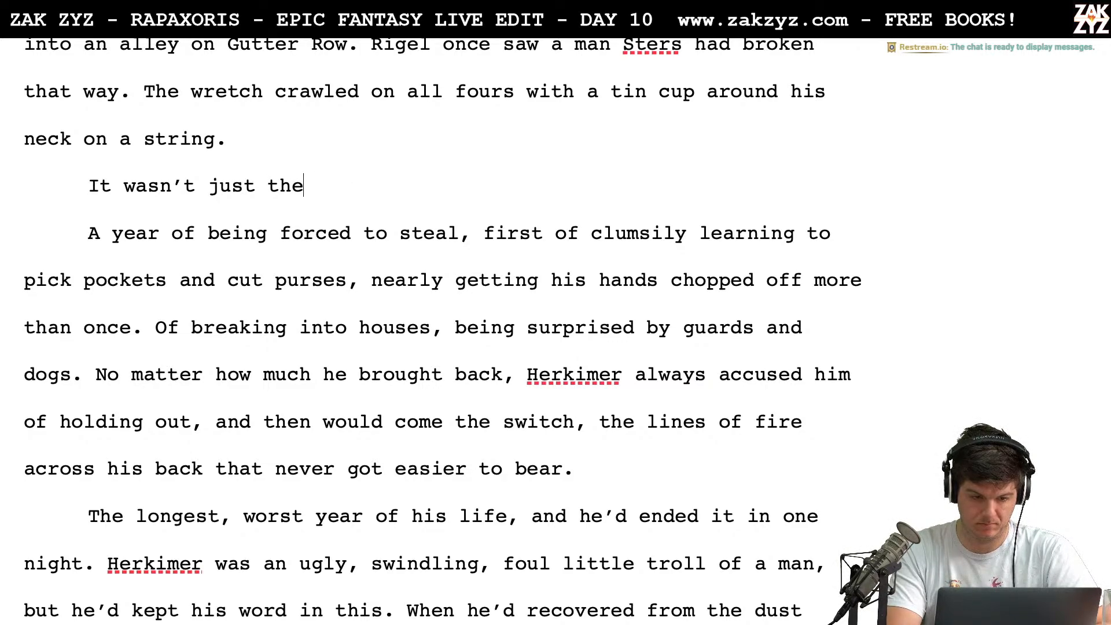
key(BackSpace)
key(BackSpace)
key(BackSpace)
key(BackSpace)
key(BackSpace)
text(ts)
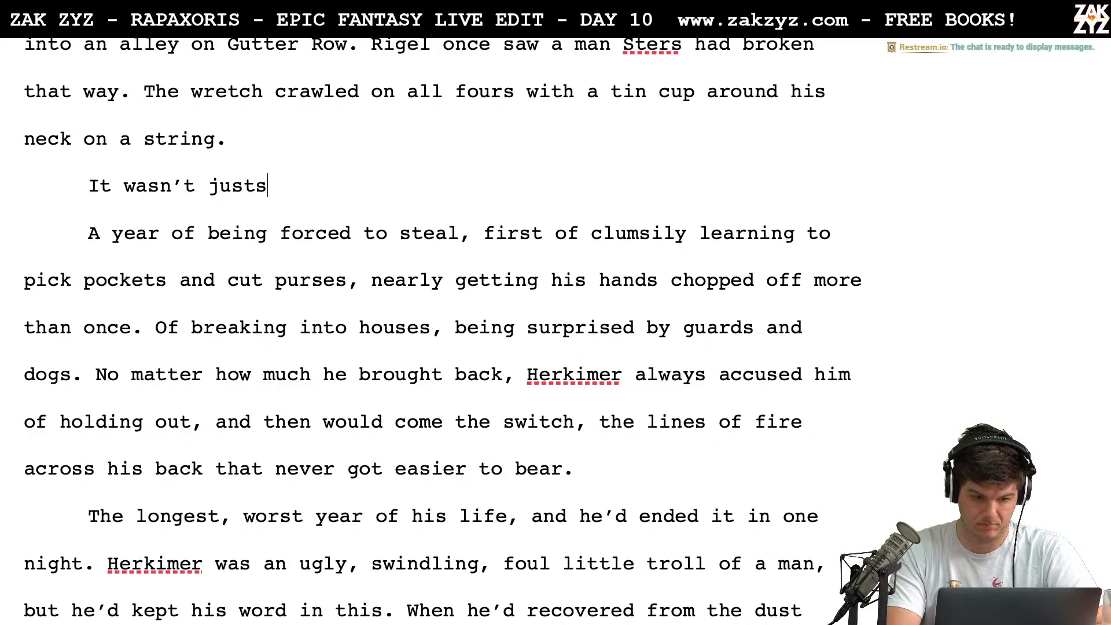
key(BackSpace)
text(slaving )
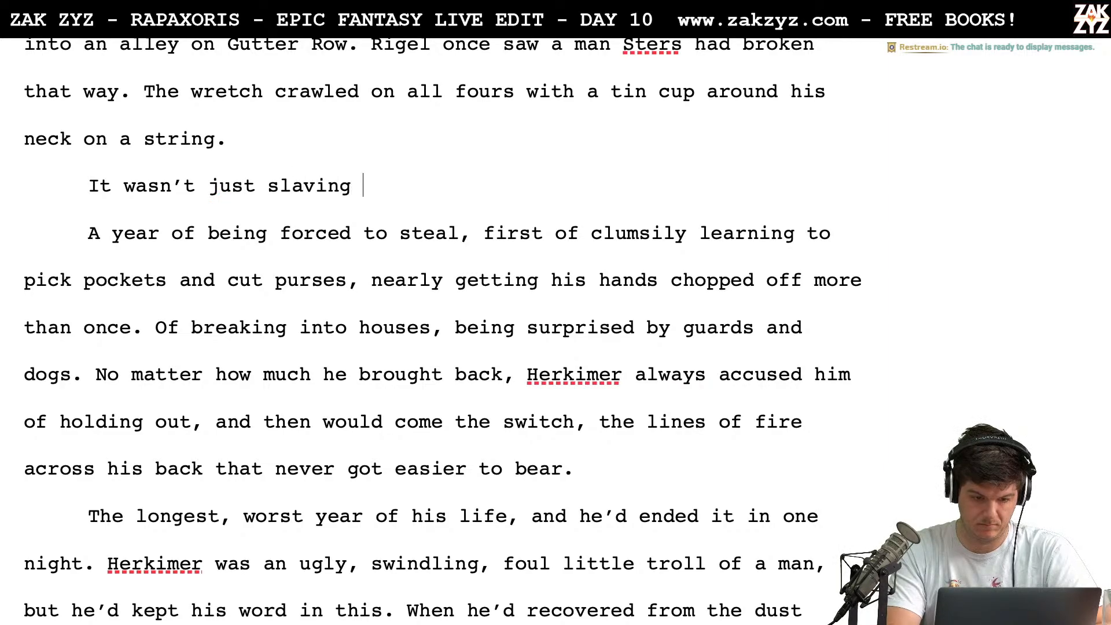
text(at the bar)
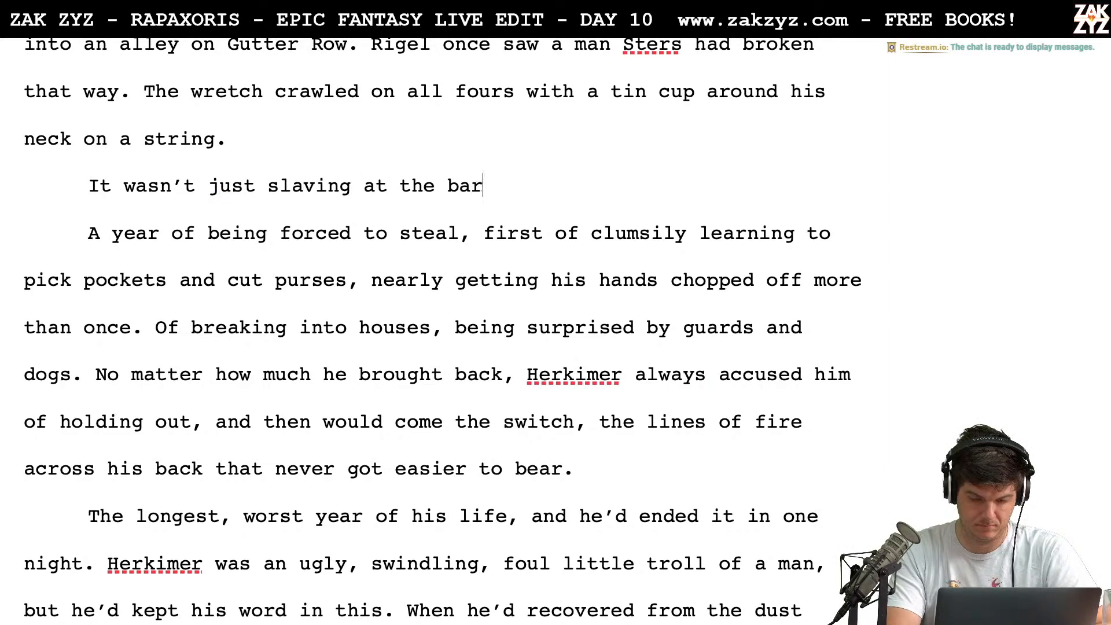
text(. )
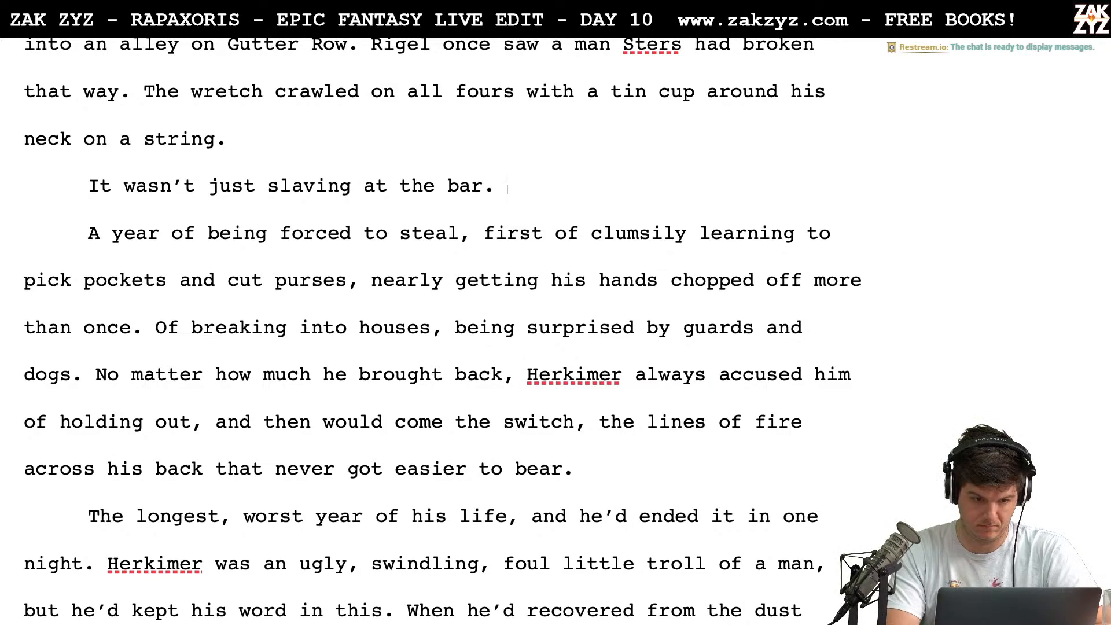
text(He'd been forc)
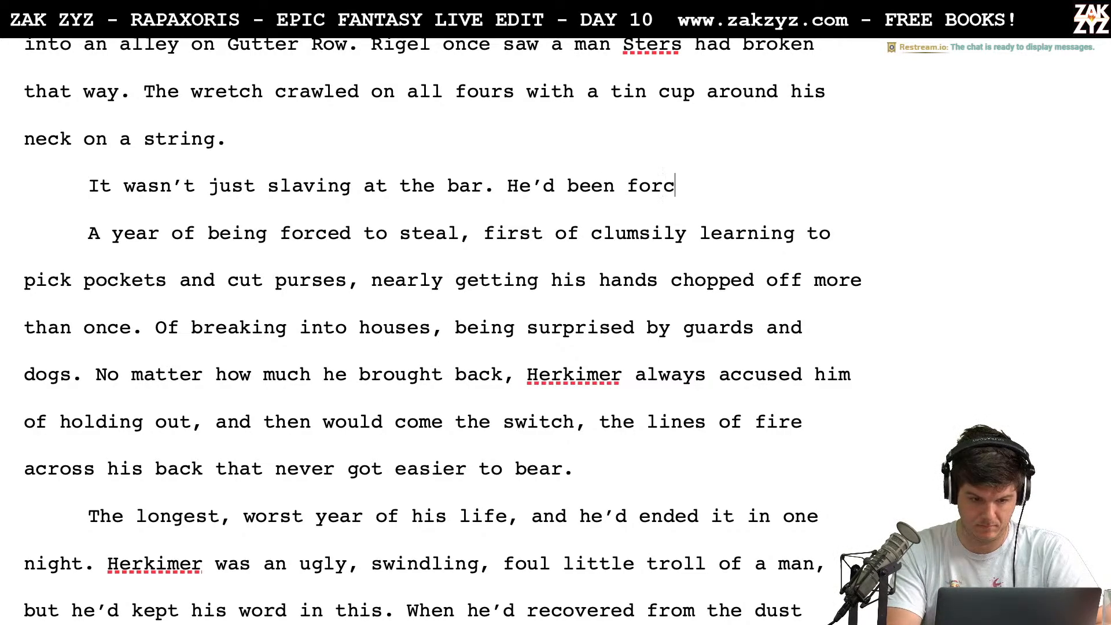
text(ed to steal, )
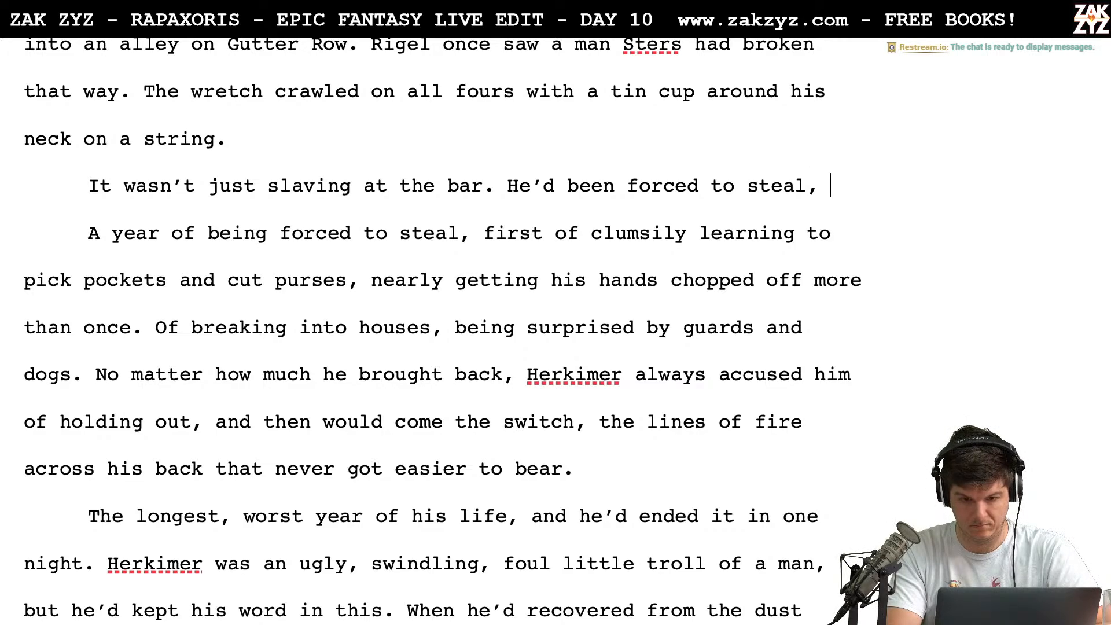
text(first learn)
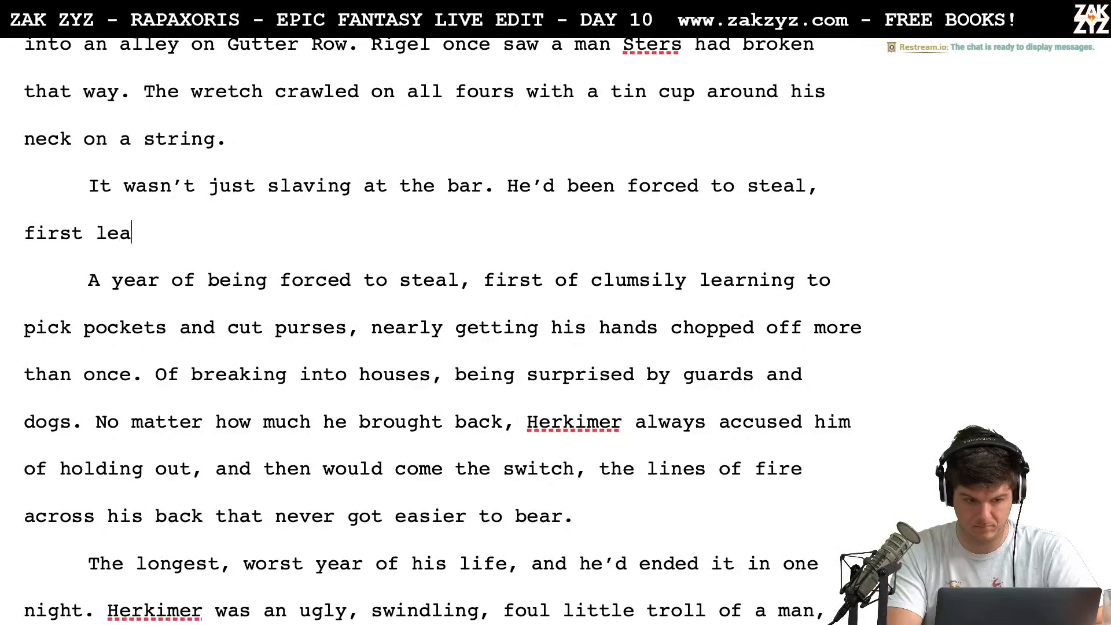
key(BackSpace)
key(BackSpace)
key(BackSpace)
key(BackSpace)
key(BackSpace)
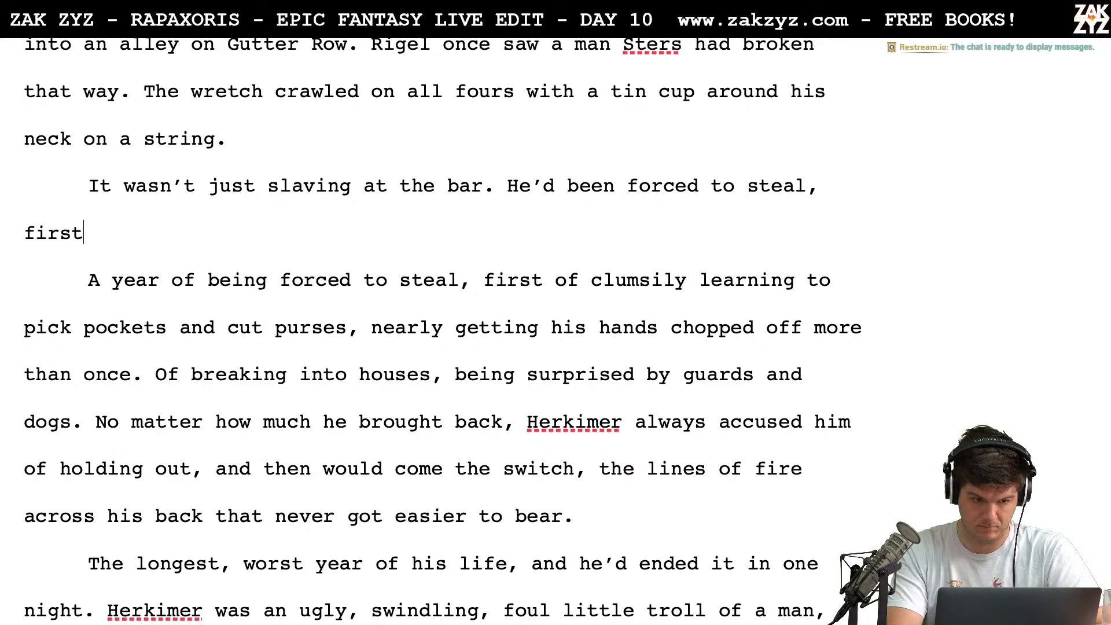
key(BackSpace)
key(BackSpace)
key(BackSpace)
key(BackSpace)
key(BackSpace)
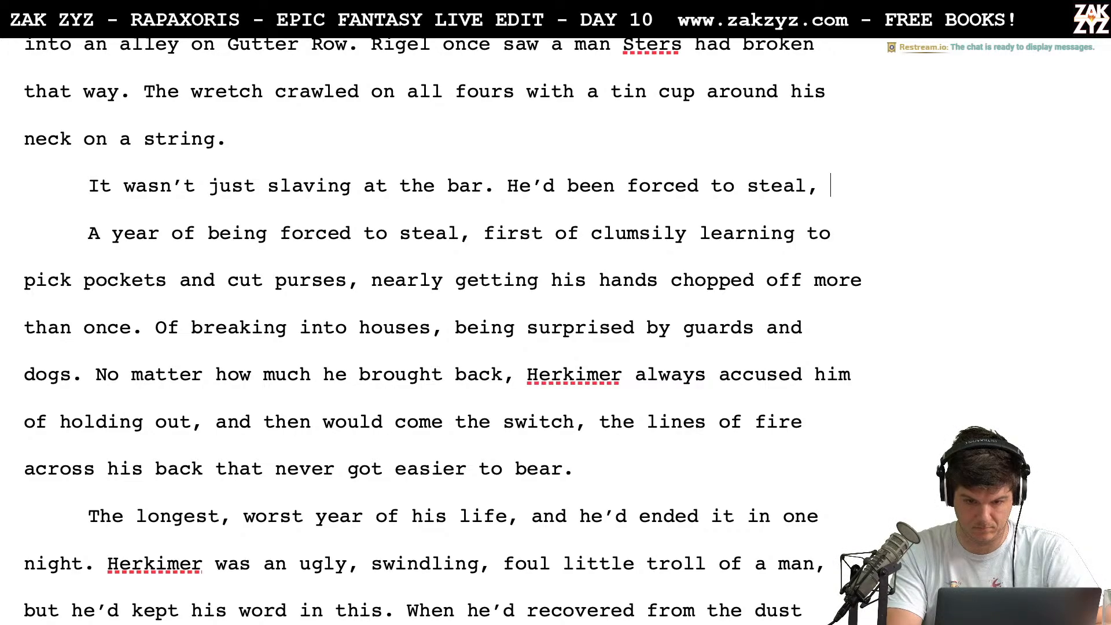
text(a)
key(BackSpace)
text(nea)
key(BackSpace)
key(BackSpace)
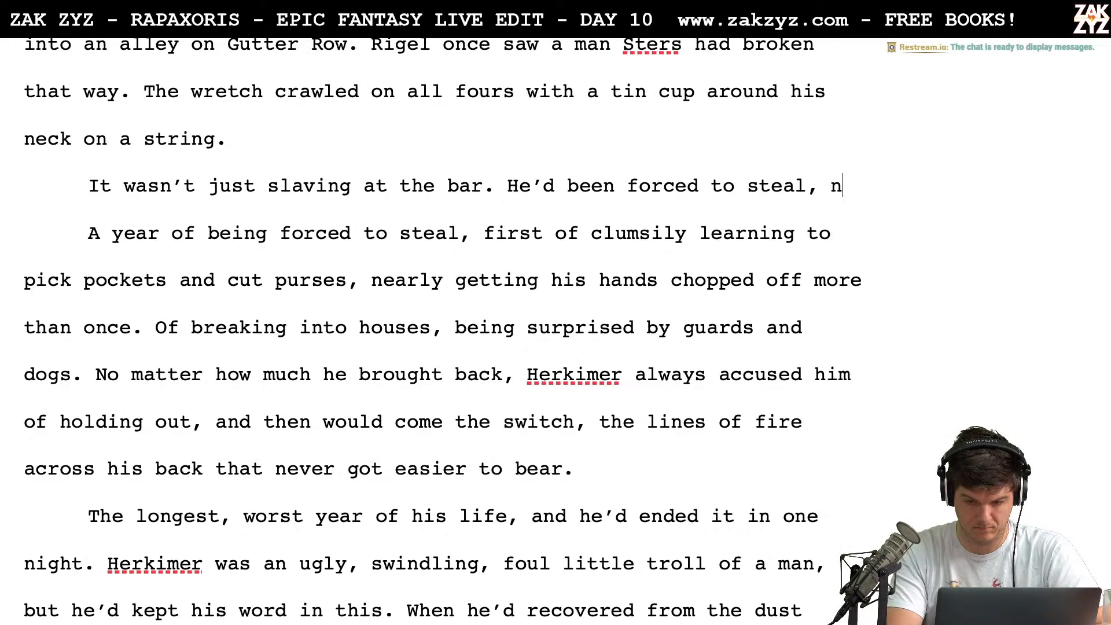
key(BackSpace)
text(nearly)
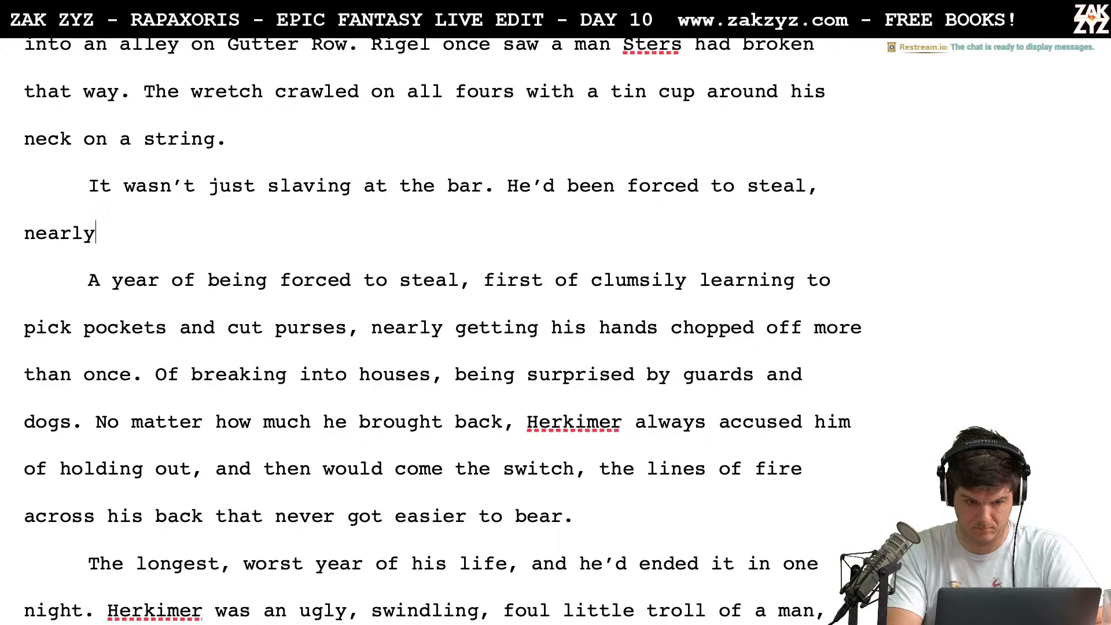
text( getting h)
key(BackSpace)
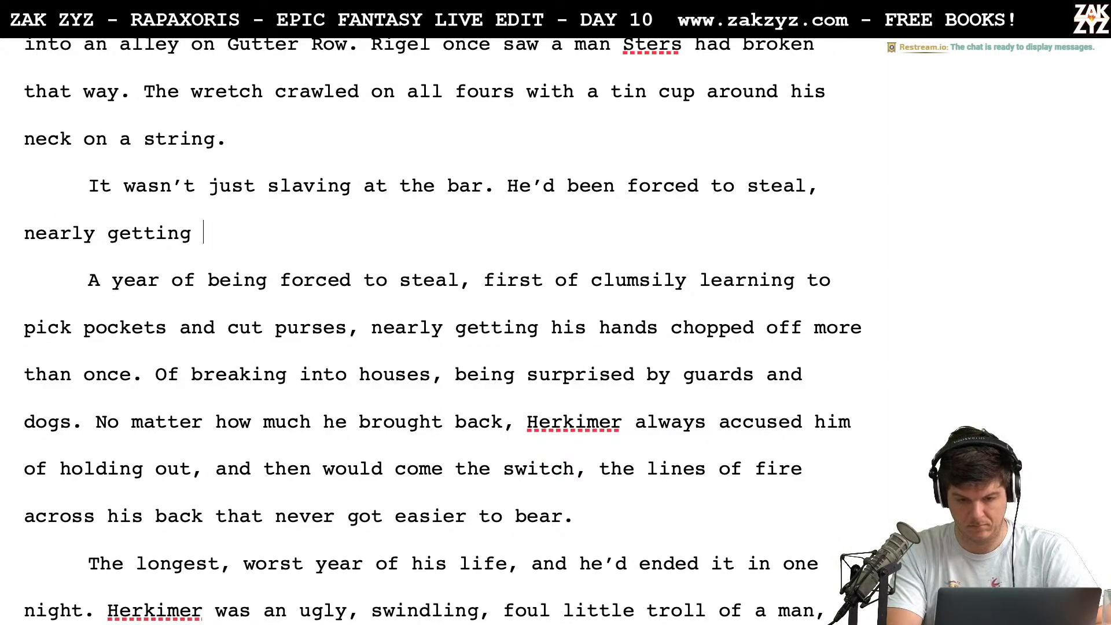
key(BackSpace)
key(BackSpace)
key(BackSpace)
key(BackSpace)
key(BackSpace)
key(BackSpace)
key(BackSpace)
key(BackSpace)
key(BackSpace)
key(BackSpace)
key(BackSpace)
key(BackSpace)
key(BackSpace)
key(BackSpace)
key(BackSpace)
key(BackSpace)
key(BackSpace)
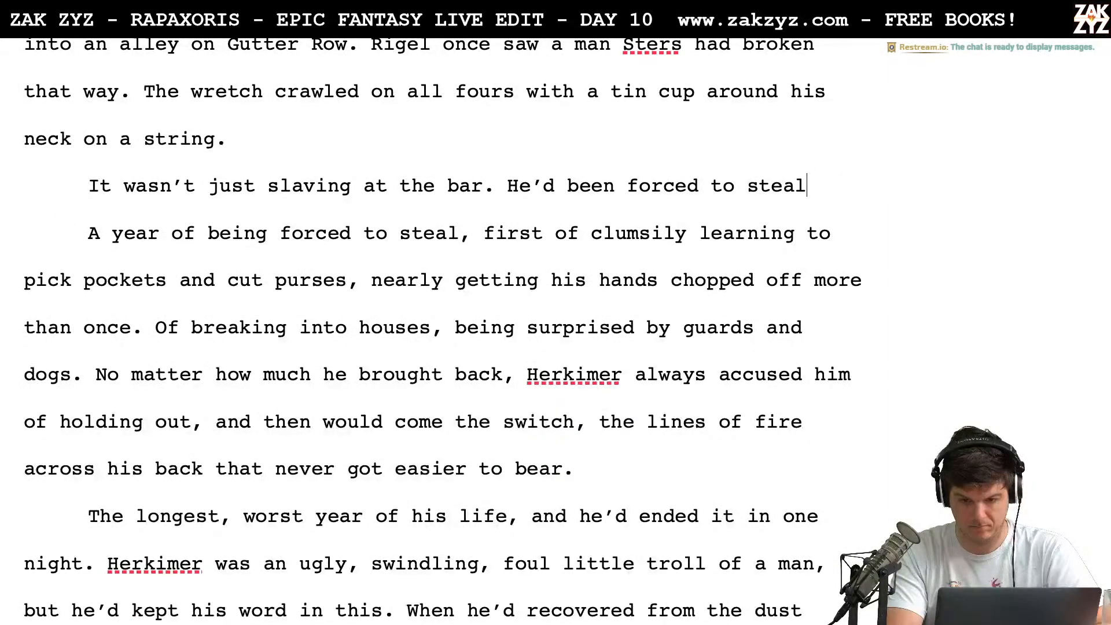
text(, barely )
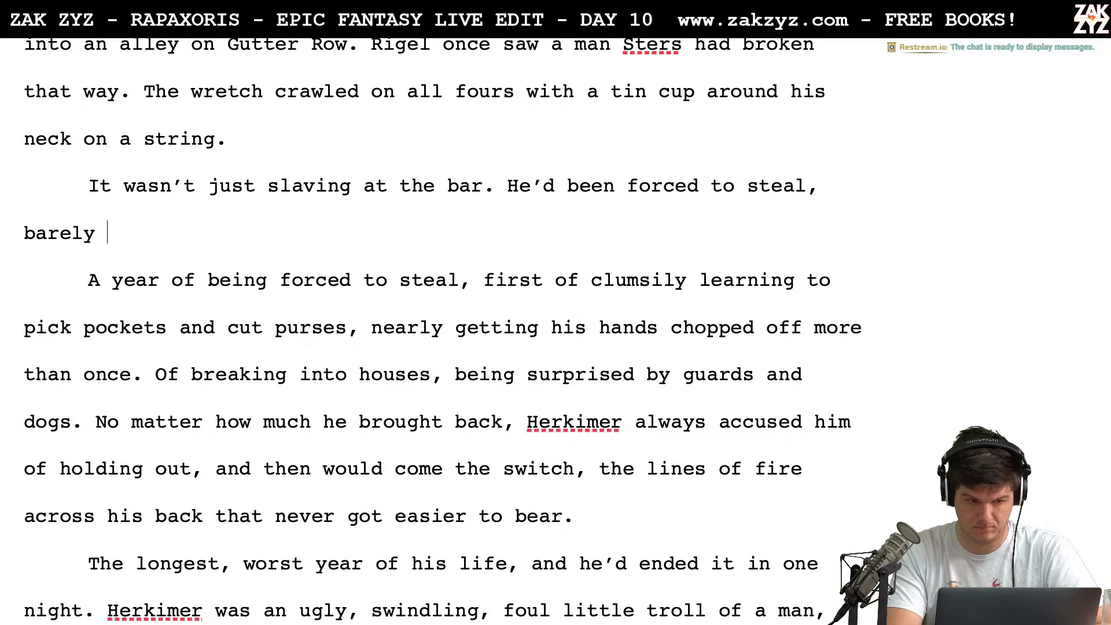
text(avoiding)
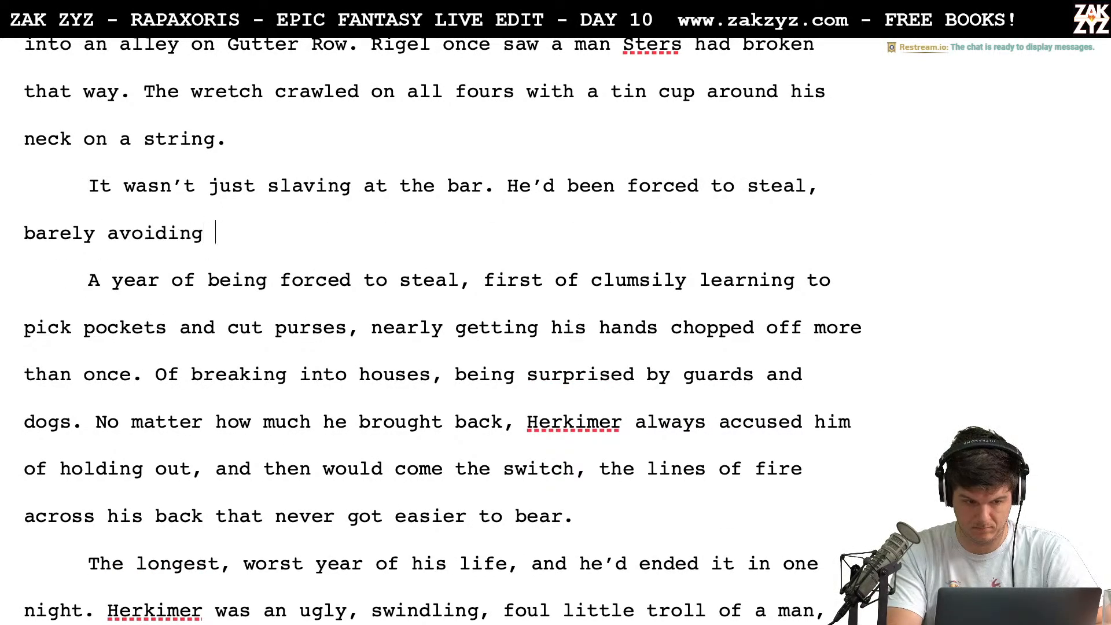
key(BackSpace)
key(BackSpace)
key(BackSpace)
key(BackSpace)
key(BackSpace)
key(BackSpace)
key(BackSpace)
key(BackSpace)
key(BackSpace)
key(BackSpace)
key(BackSpace)
key(BackSpace)
key(BackSpace)
key(BackSpace)
key(BackSpace)
key(BackSpace)
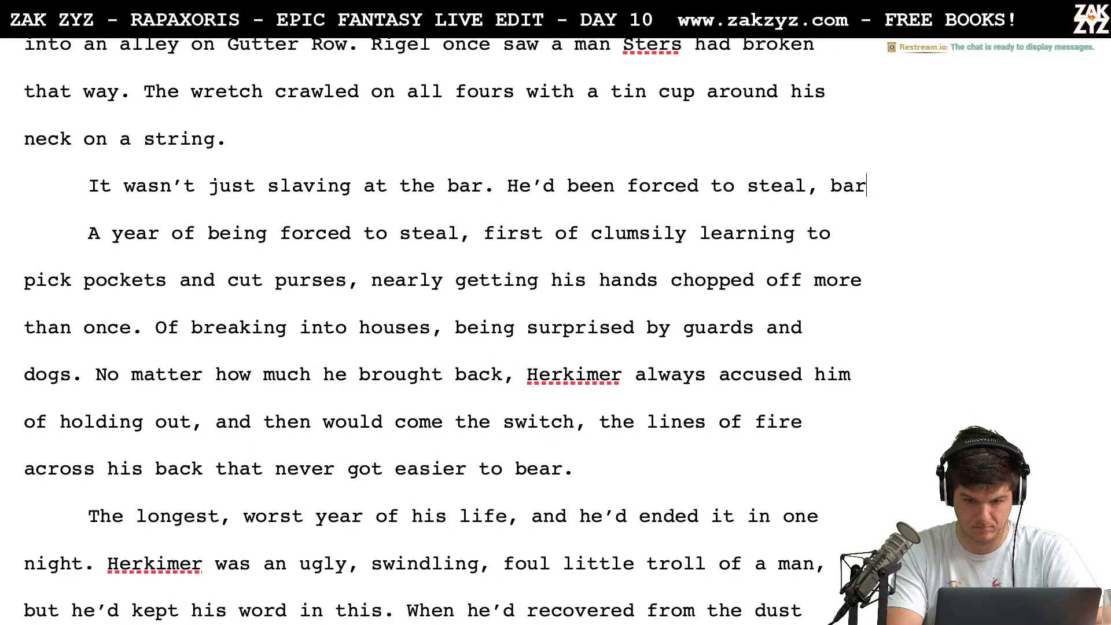
Complete the sentence after "forced to steal," with "almost losing a hand for his first clumsy attempt at pickpocketing."
text(alm)
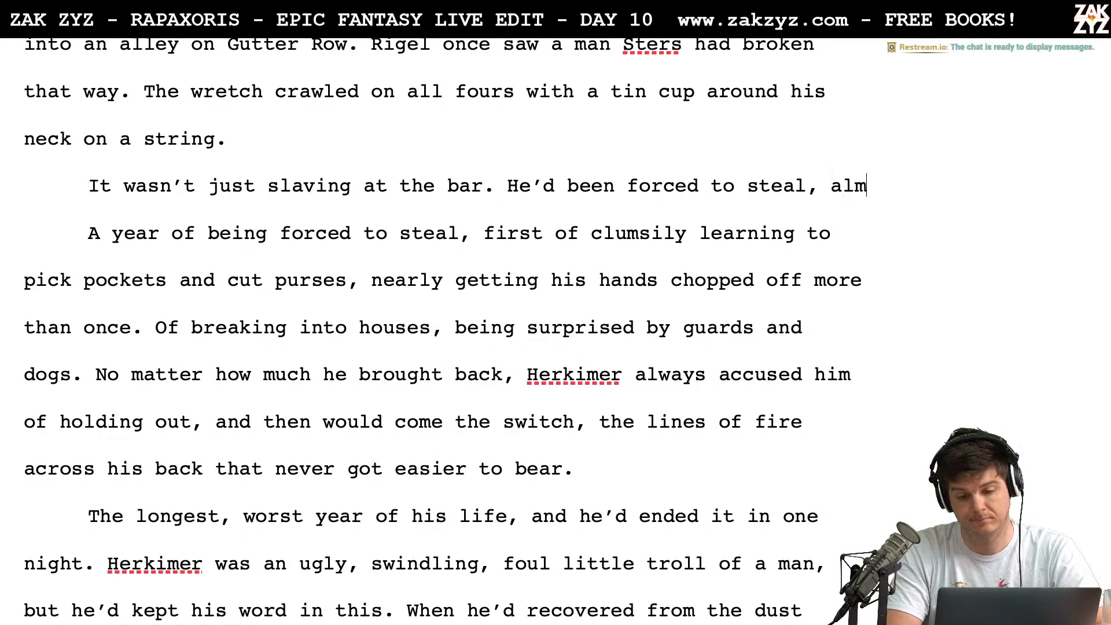
text(ost losing a hand)
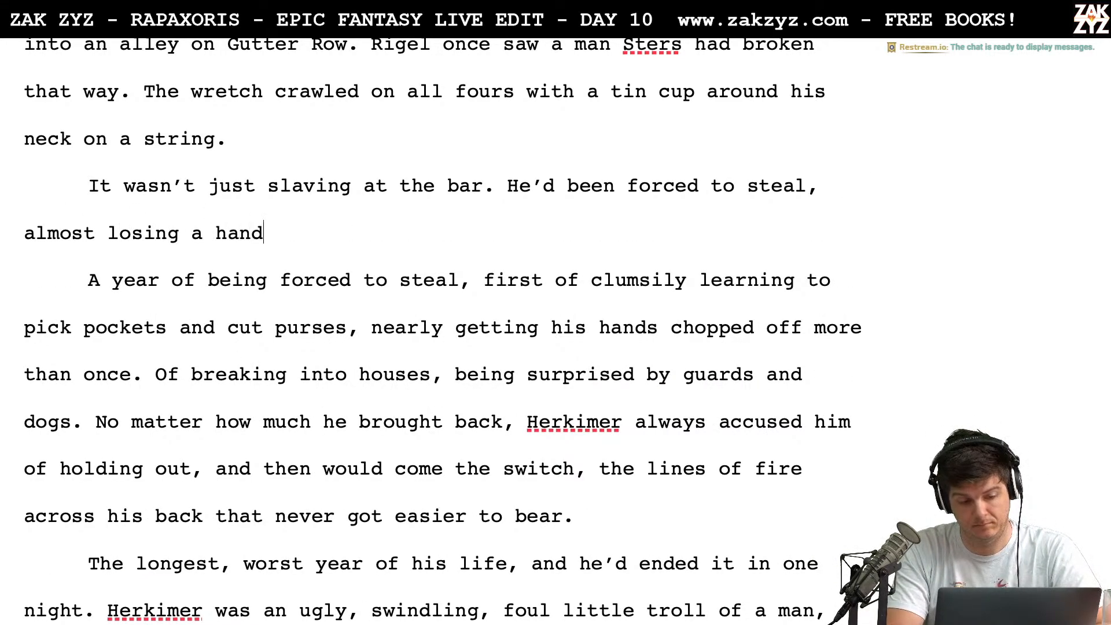
text( for his first clumb)
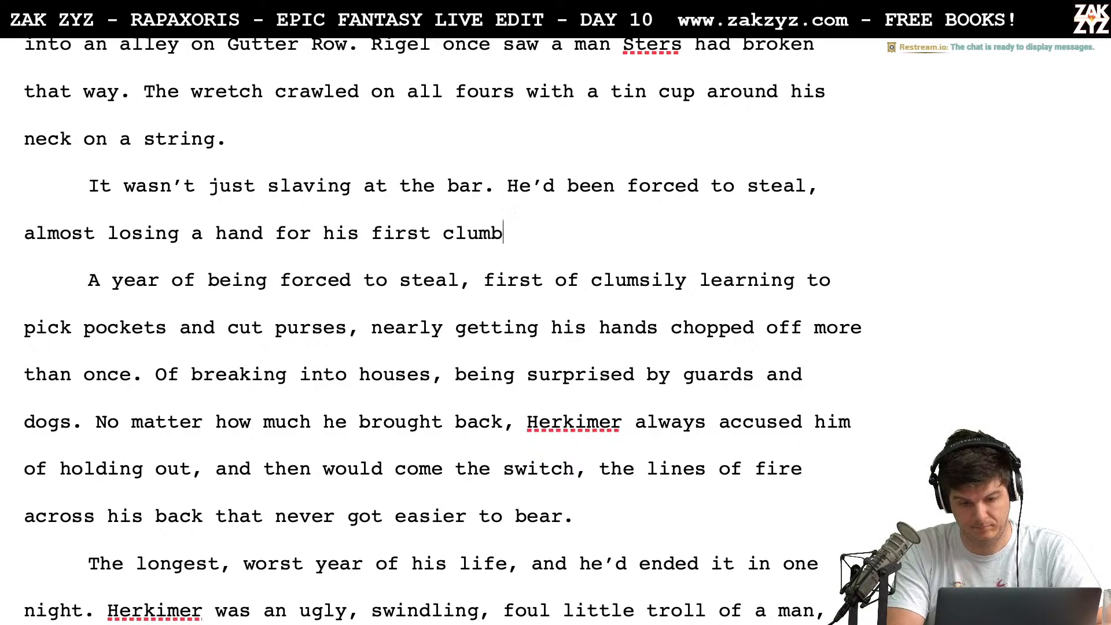
key(BackSpace)
text(sy atte)
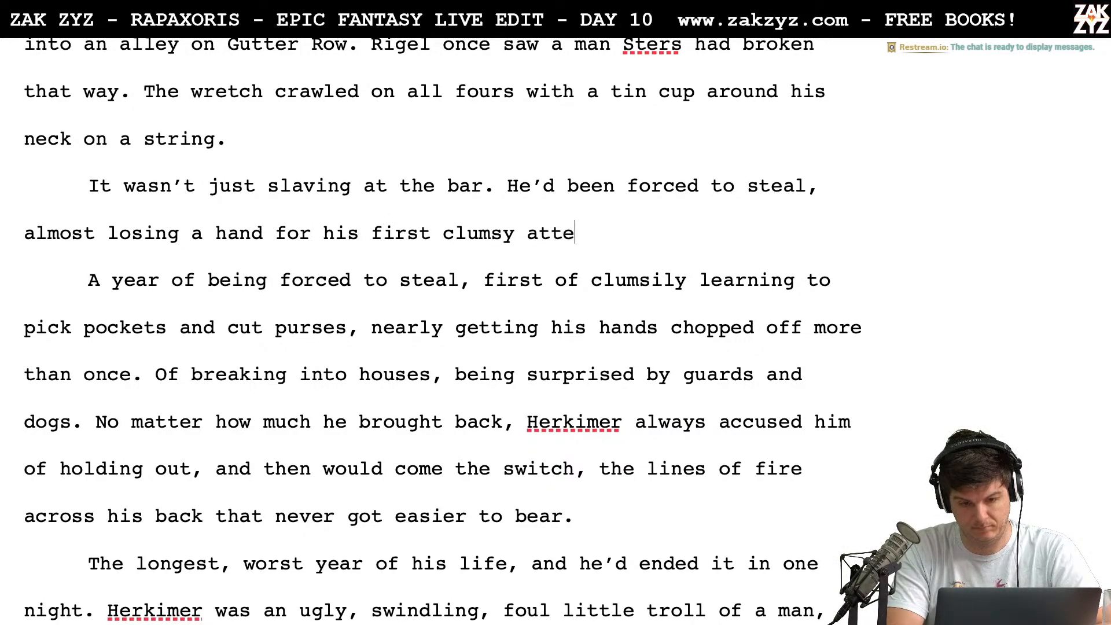
text(mpt at pickpocketing.)
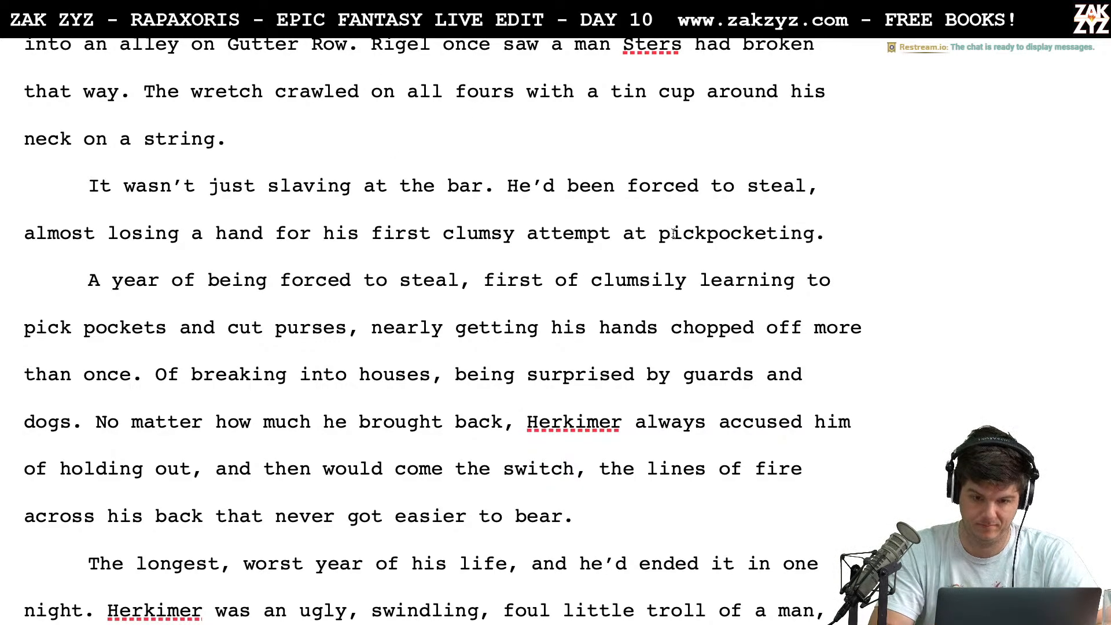
Split off "He'd been forced to steal" into its own paragraph and write "They made him steal" after "slaving at the bar."
click(518, 186)
key(Return)
key(Return)
key(Left)
key(Left)
text(The)
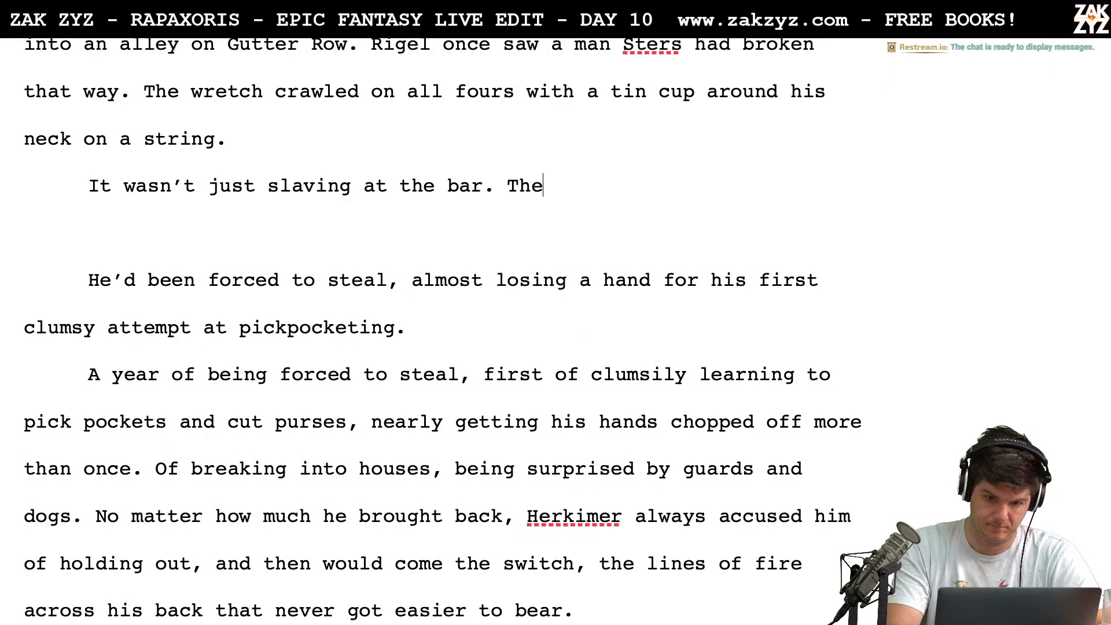
text(y made him steal)
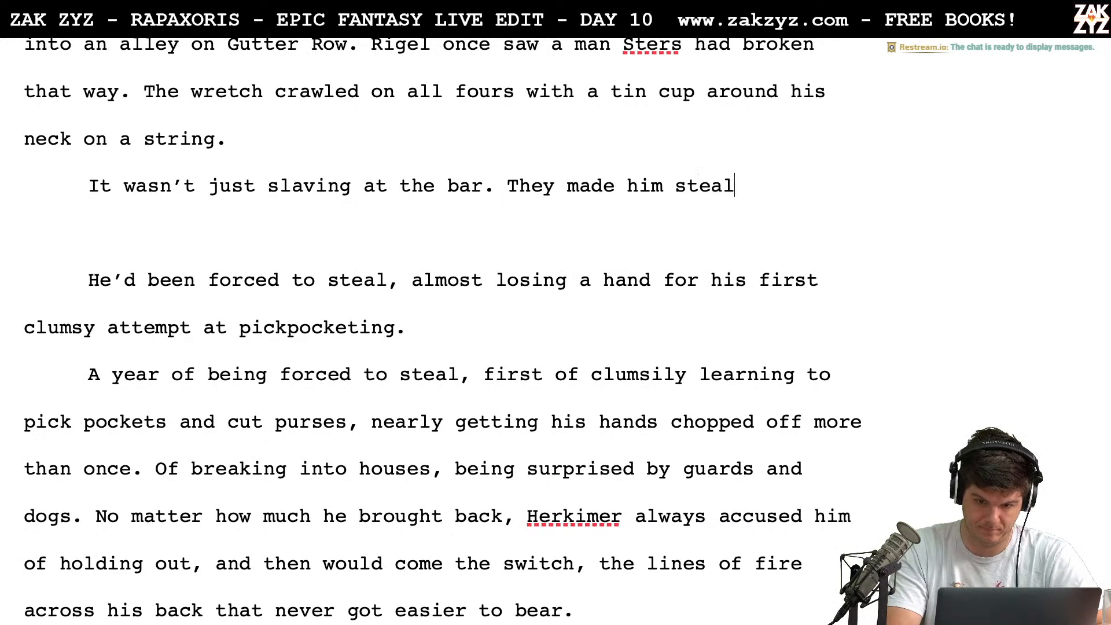
text(. Rigel almost )
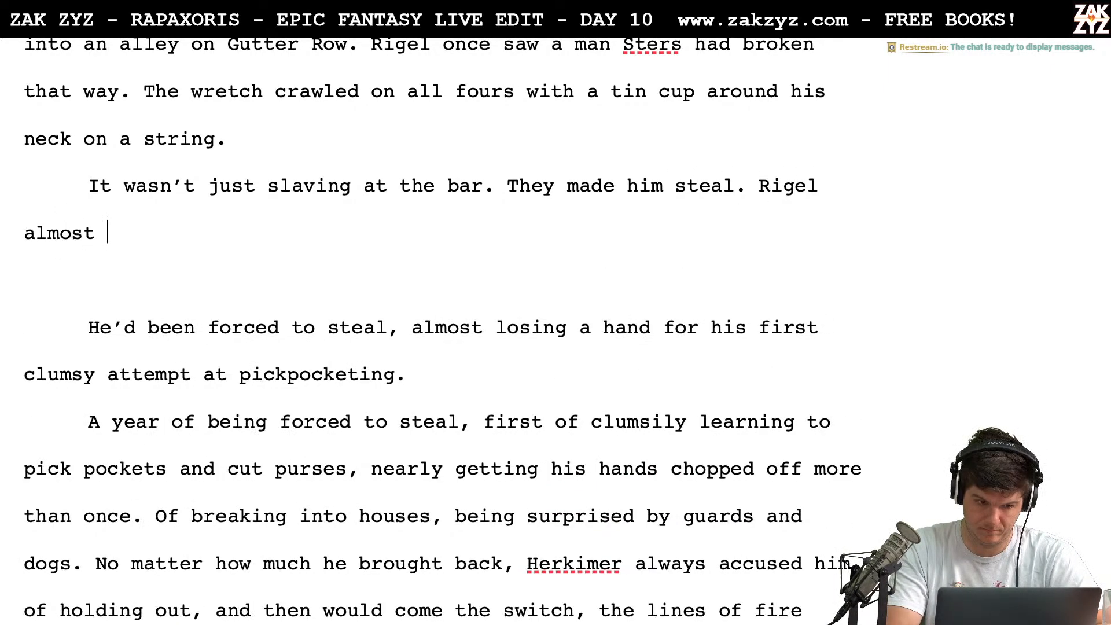
text(lost a huand)
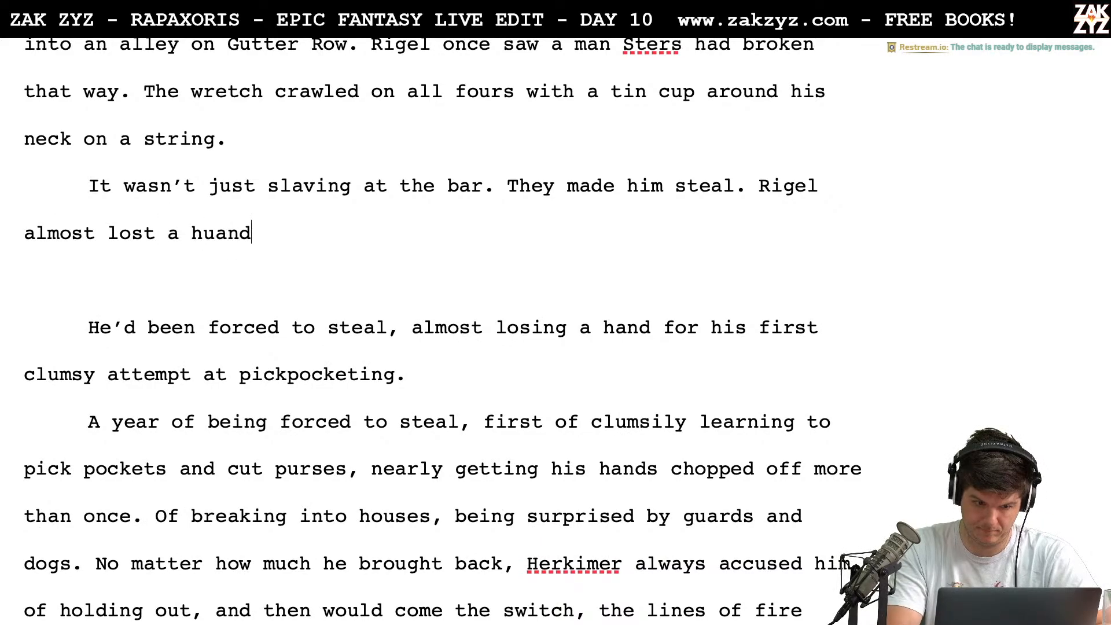
End the "They made him steal" sentence and add "Rigel almost lost a hand during his first clumsy attempt at picking a pocket."
key(BackSpace)
key(BackSpace)
key(BackSpace)
key(BackSpace)
text(and during hi)
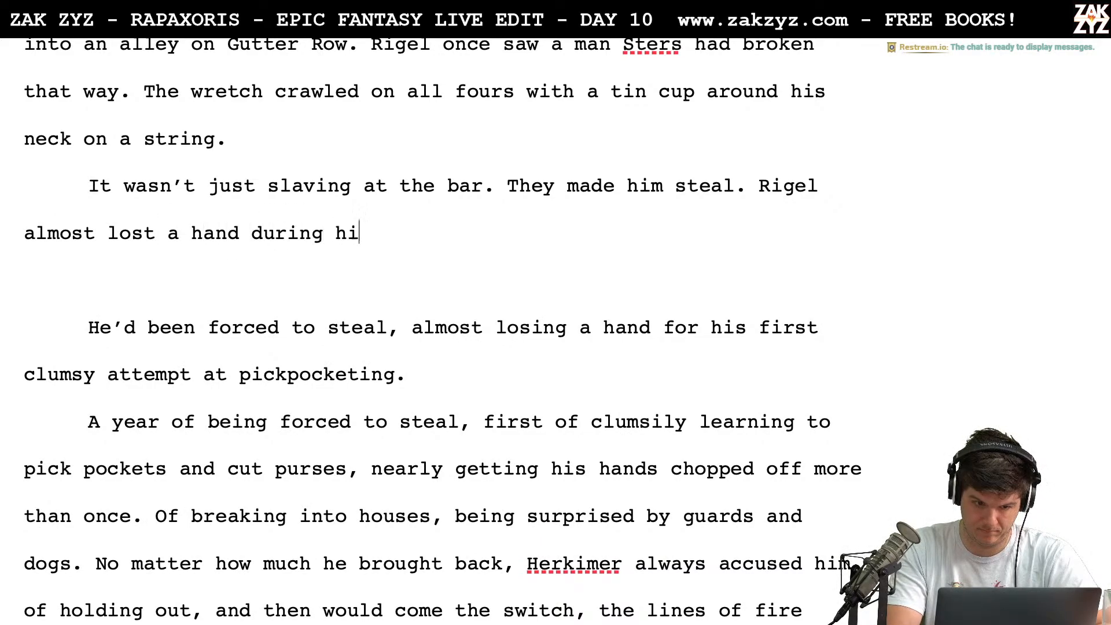
text(s first clums)
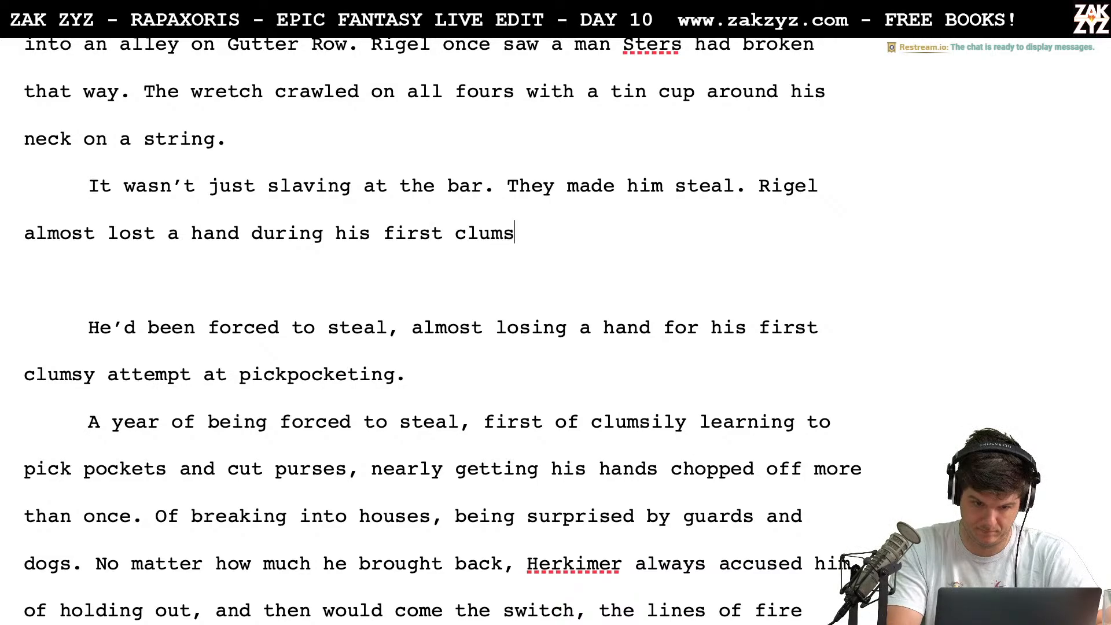
text(y attempt at pic)
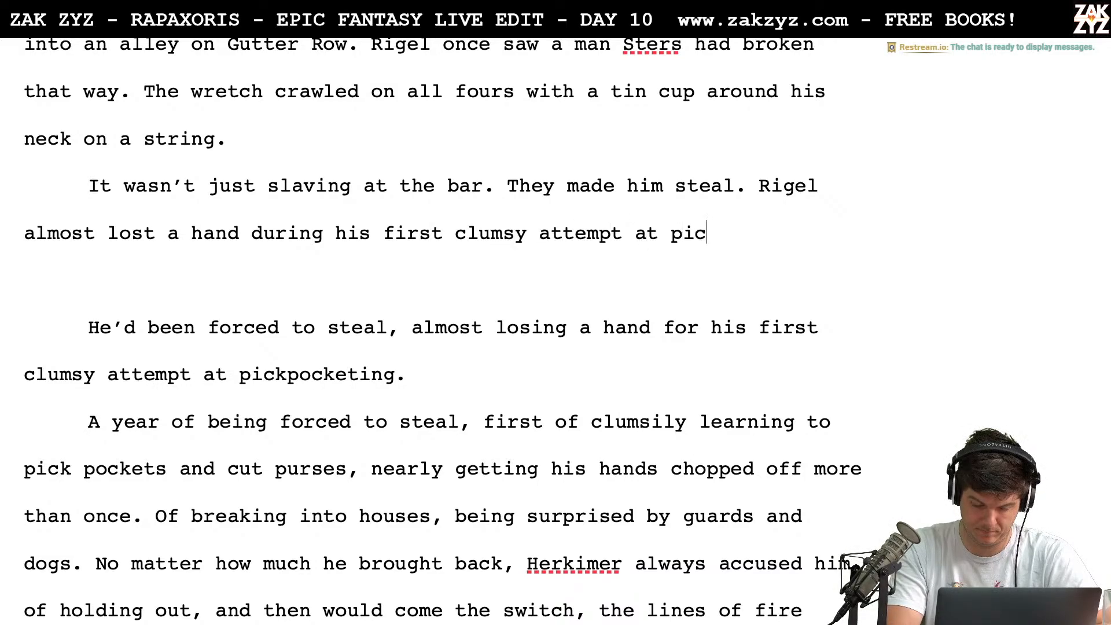
text(king a pocket.)
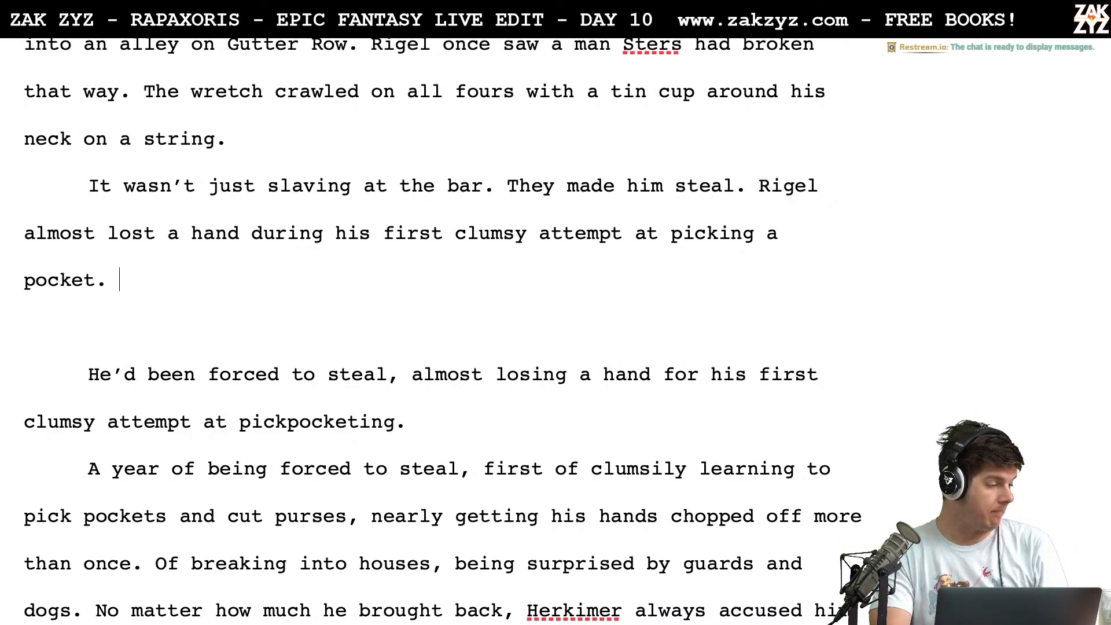
text(He)
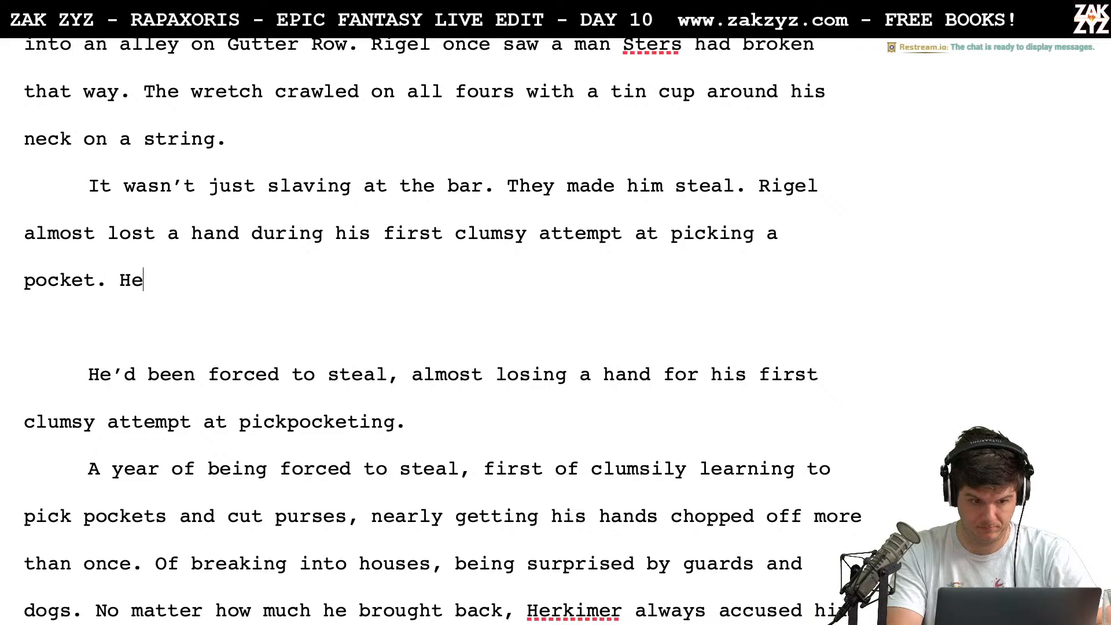
key(BackSpace)
key(BackSpace)
text(Hehead)
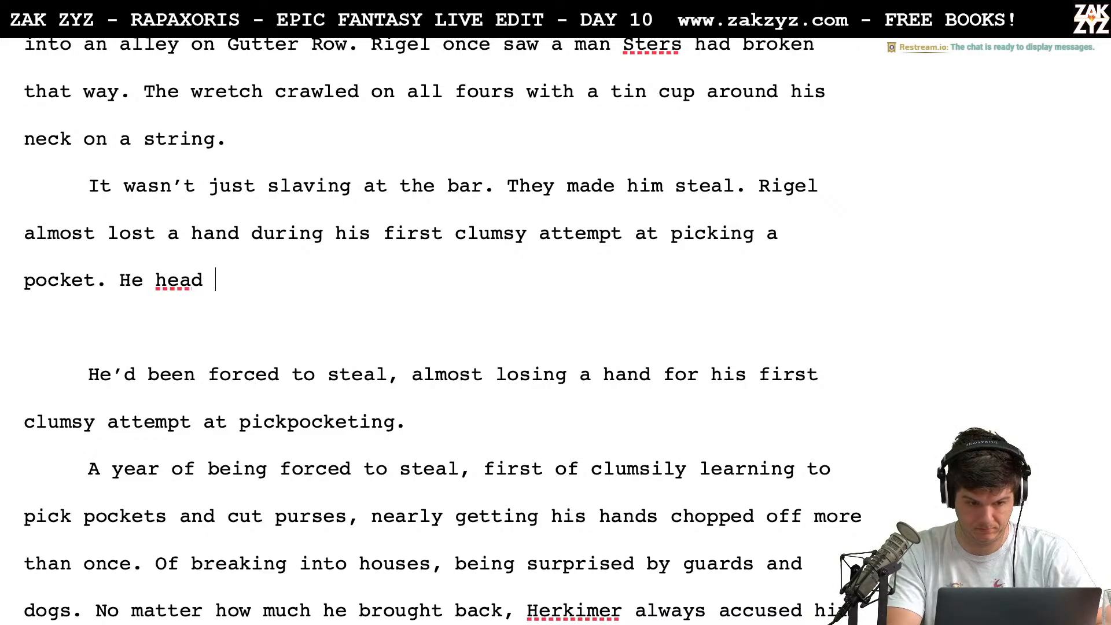
key(BackSpace)
key(BackSpace)
key(BackSpace)
key(BackSpace)
key(BackSpace)
key(BackSpace)
key(BackSpace)
text(H)
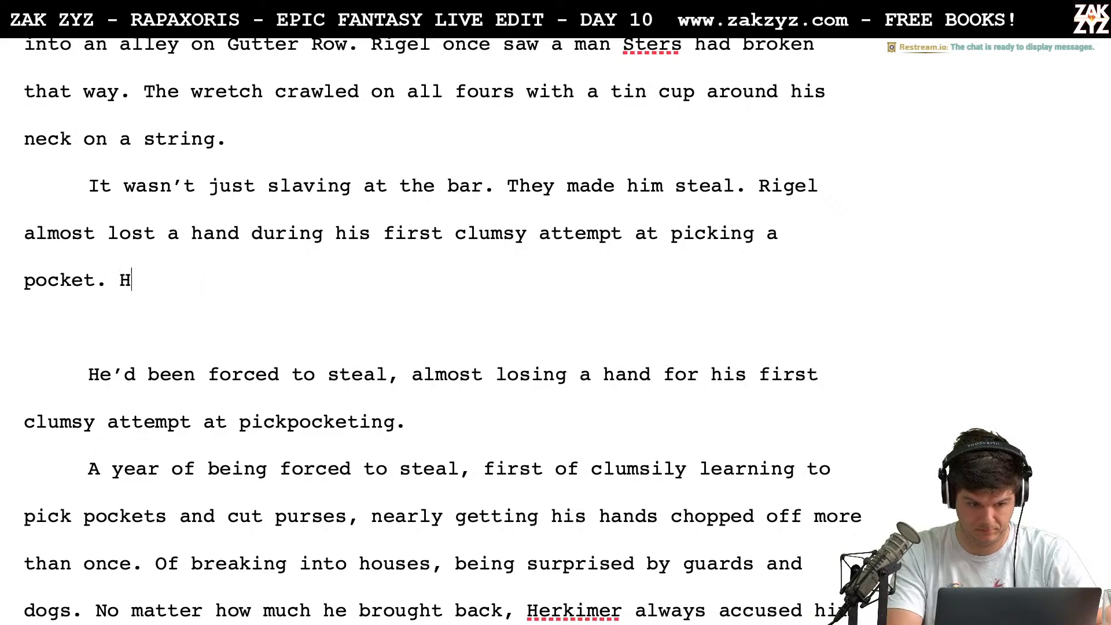
text(e climbed into)
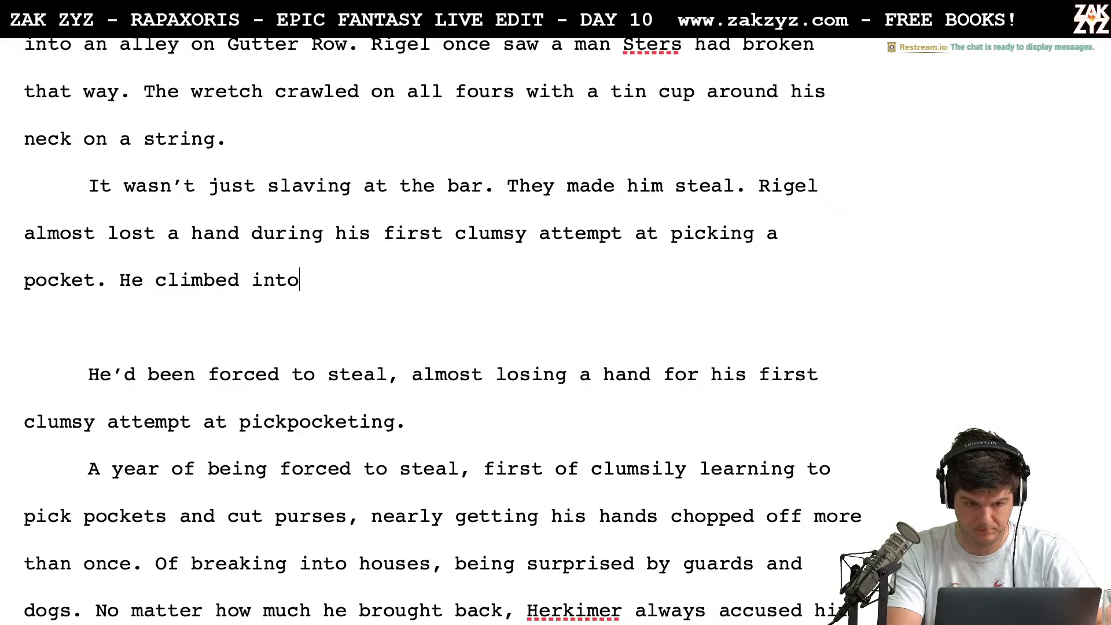
key(BackSpace)
key(BackSpace)
key(BackSpace)
key(BackSpace)
key(BackSpace)
key(BackSpace)
key(BackSpace)
key(BackSpace)
key(BackSpace)
key(BackSpace)
key(BackSpace)
key(BackSpace)
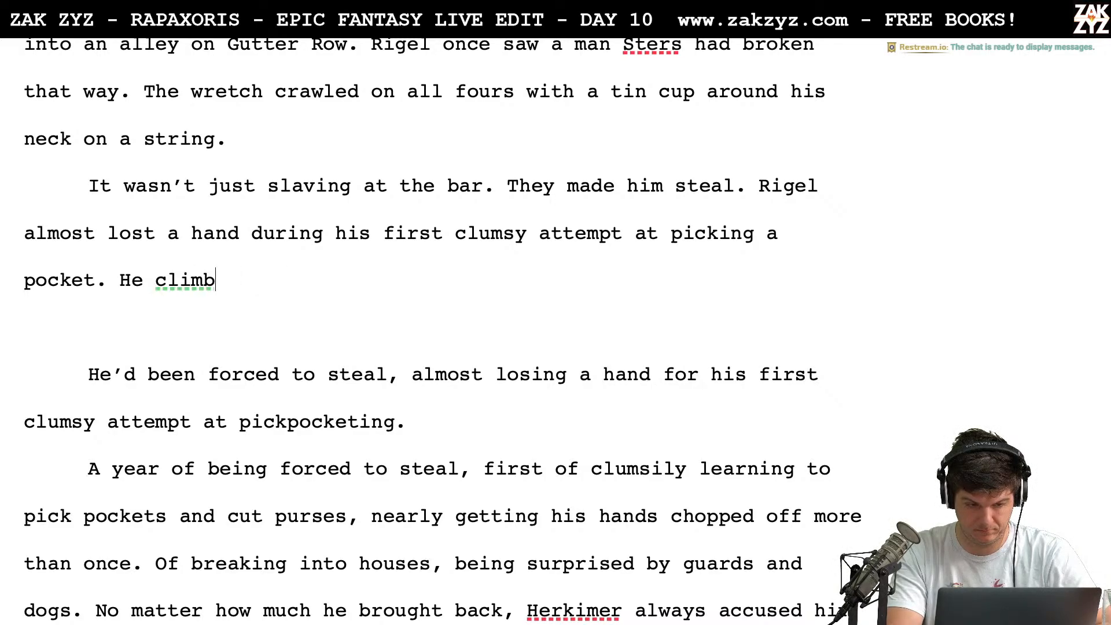
Continue after "picking a pocket." with "He had to learn to climb through windows, to avoid"
text(had to lea)
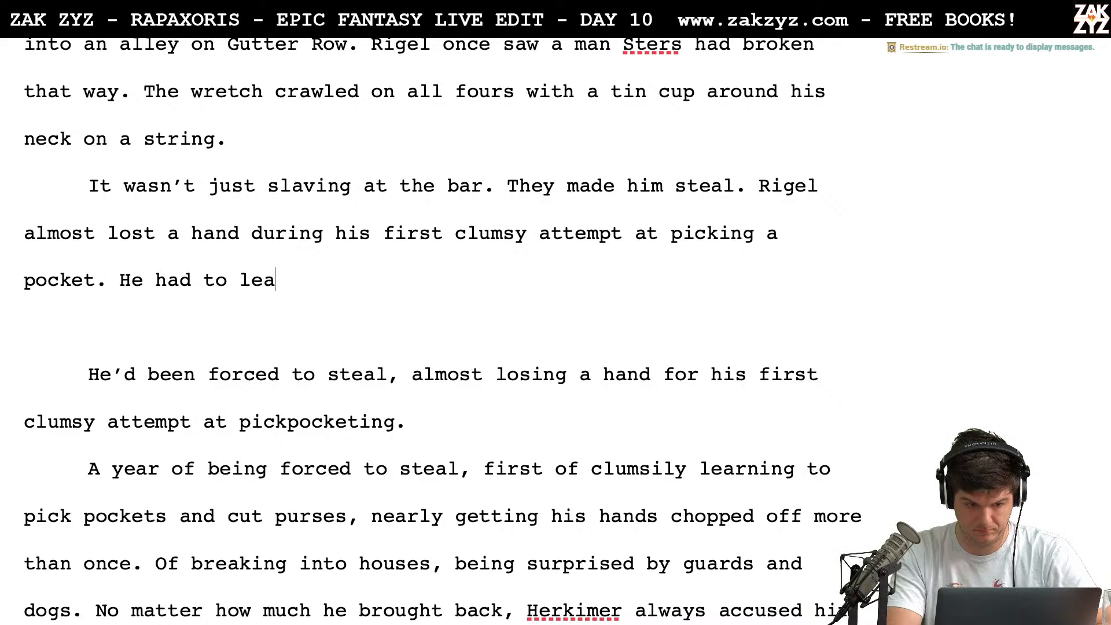
text(rn to avoid guart)
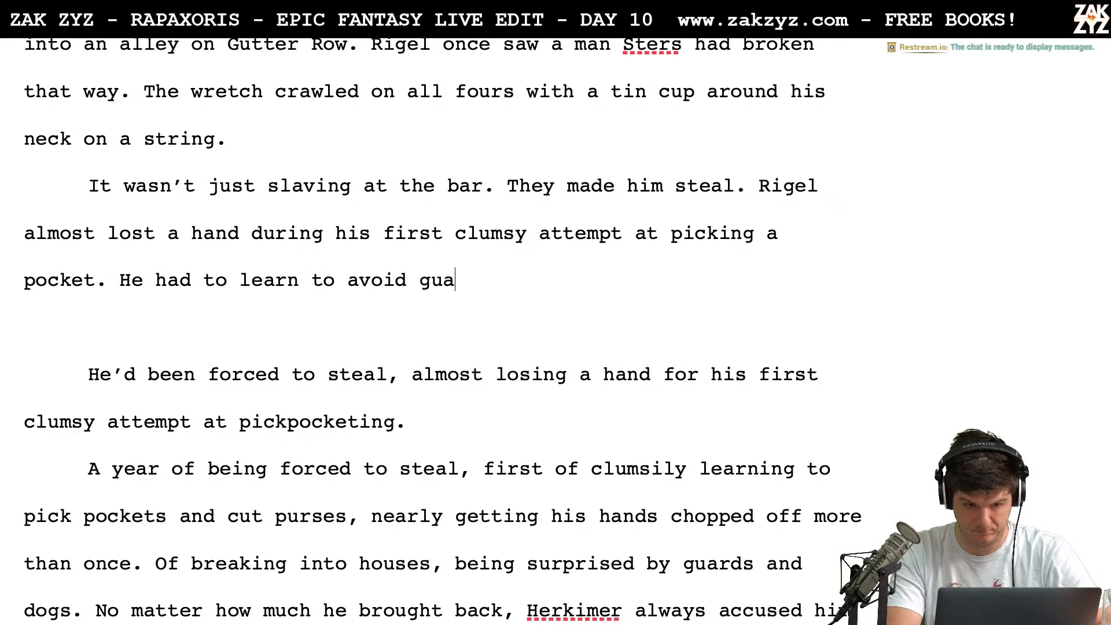
key(BackSpace)
key(BackSpace)
key(BackSpace)
key(BackSpace)
key(BackSpace)
key(BackSpace)
key(BackSpace)
key(BackSpace)
key(BackSpace)
key(BackSpace)
key(BackSpace)
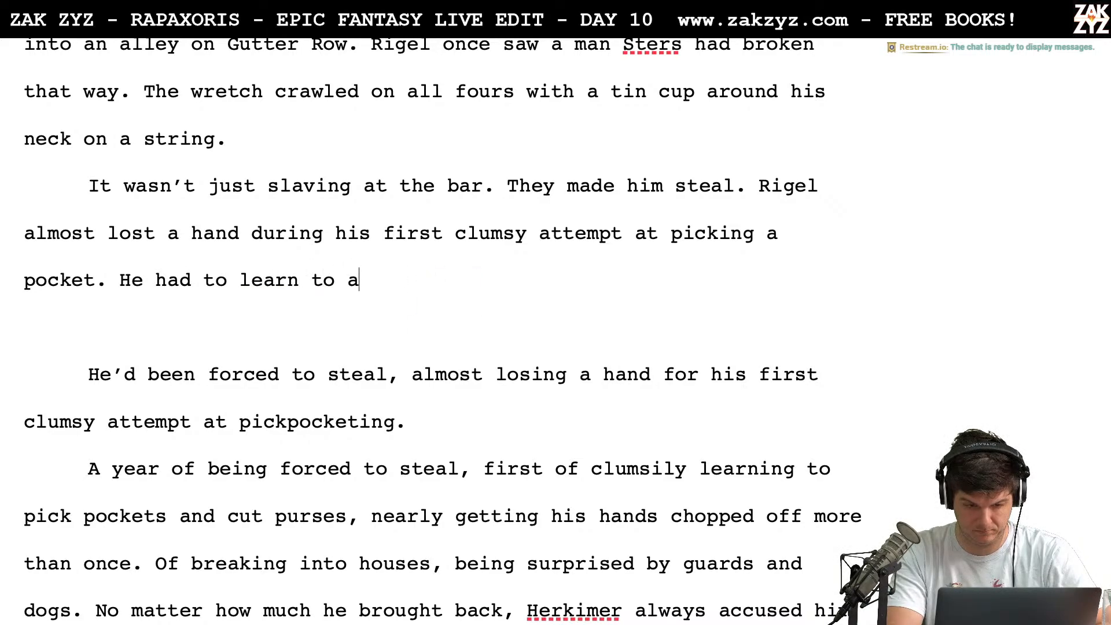
text(climb through wi)
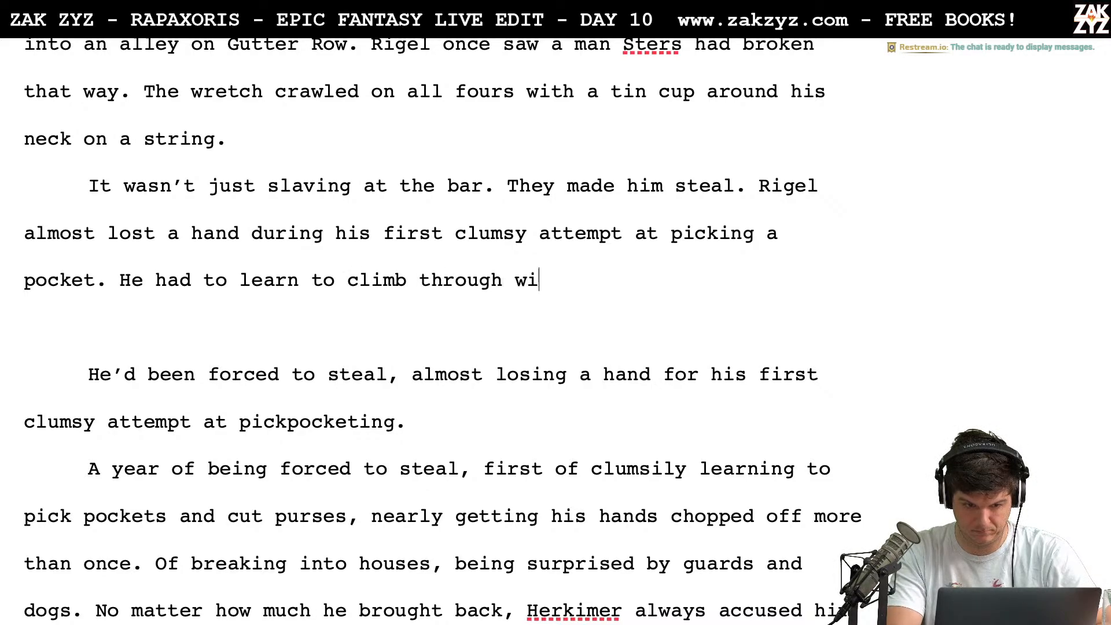
text(ndows, to)
text(avoid)
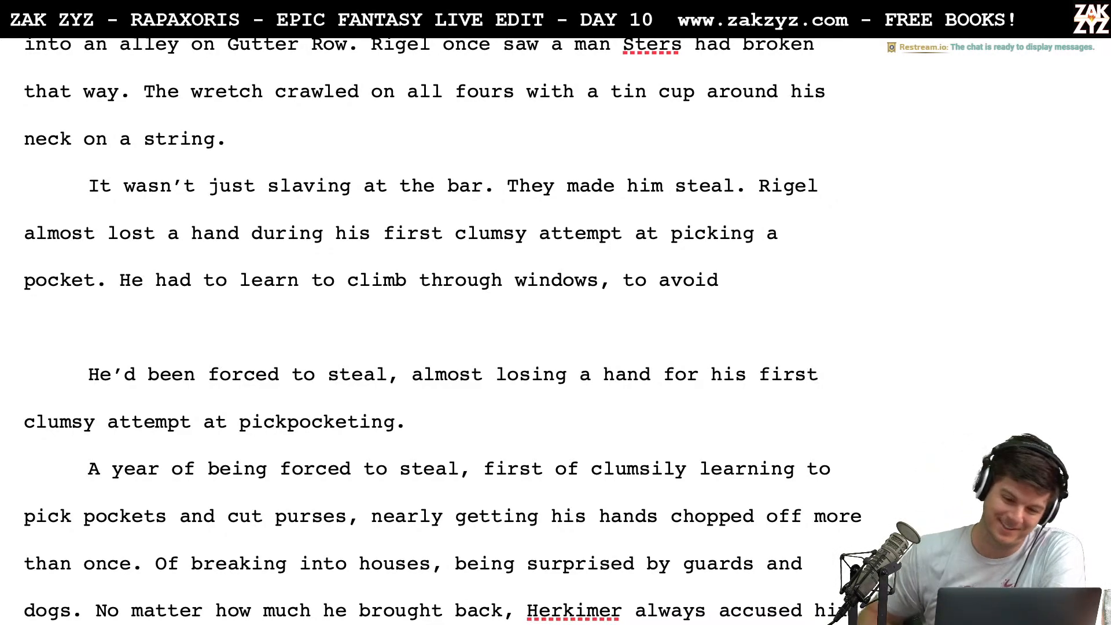
Start a new paragraph above "It wasn't just slaving at the bar." with "If it was only toiling at the bar, Rigel could have"
scroll(443, 331, up, 1)
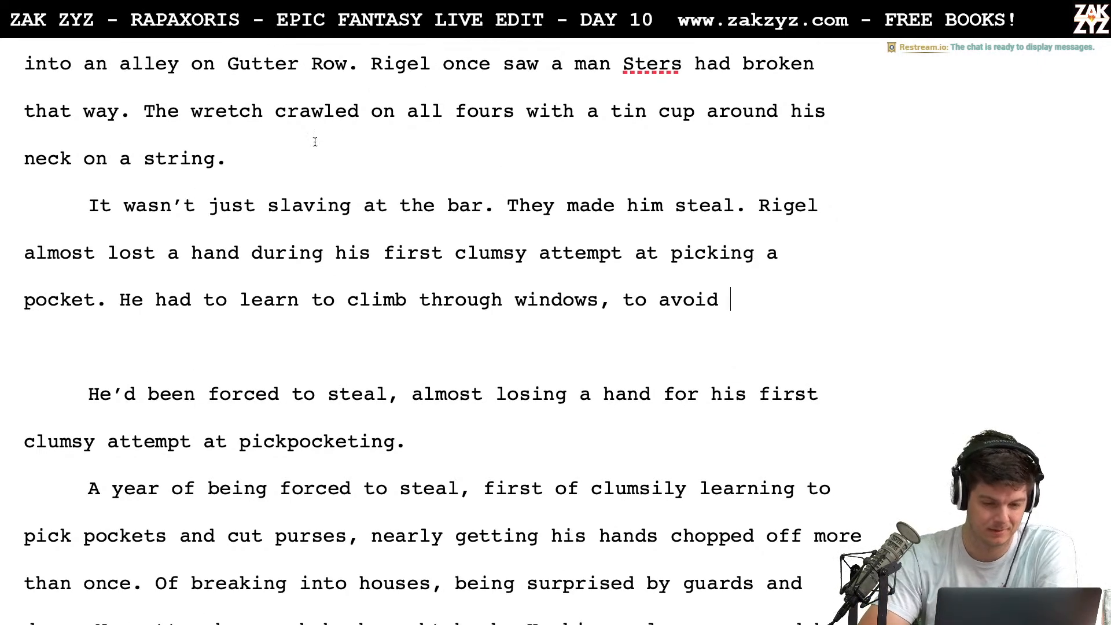
click(297, 165)
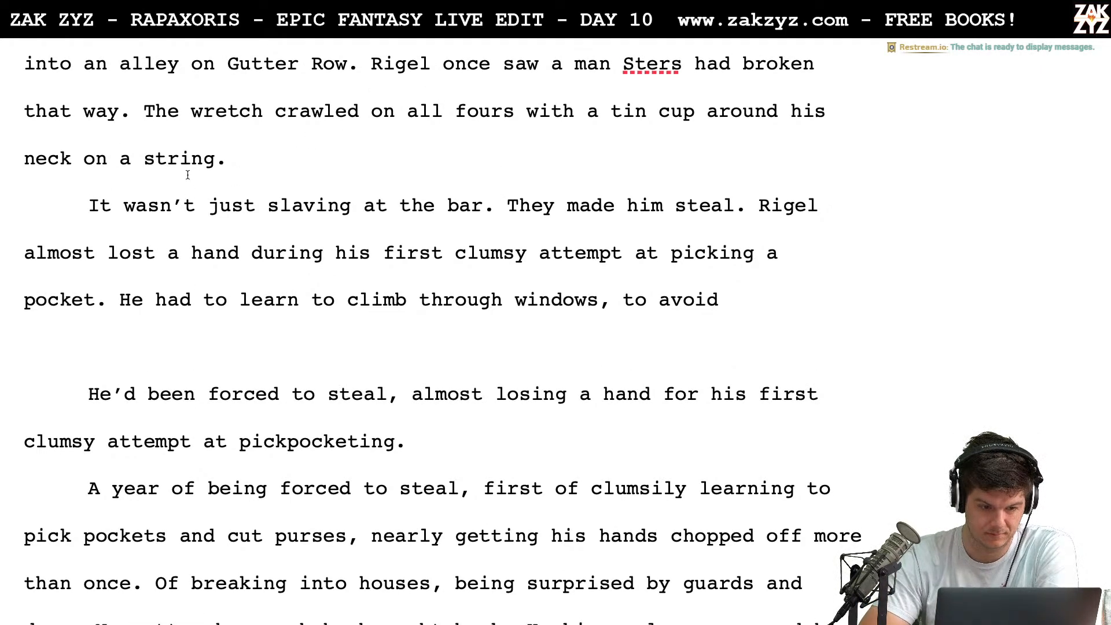
click(86, 206)
key(Return)
key(Up)
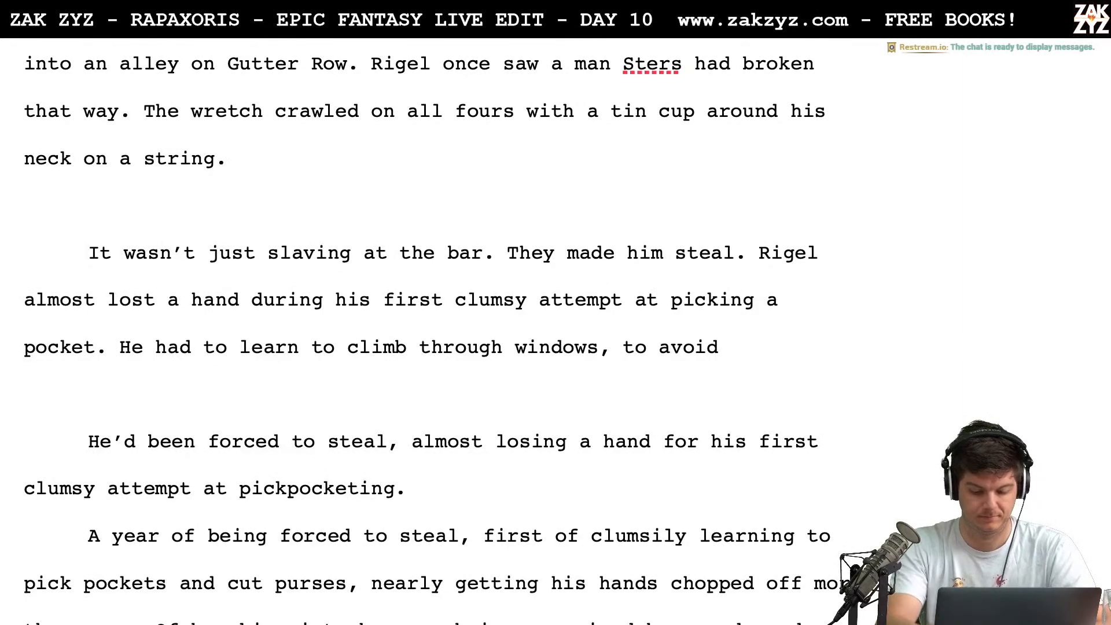
text(If it ws o)
key(BackSpace)
key(BackSpace)
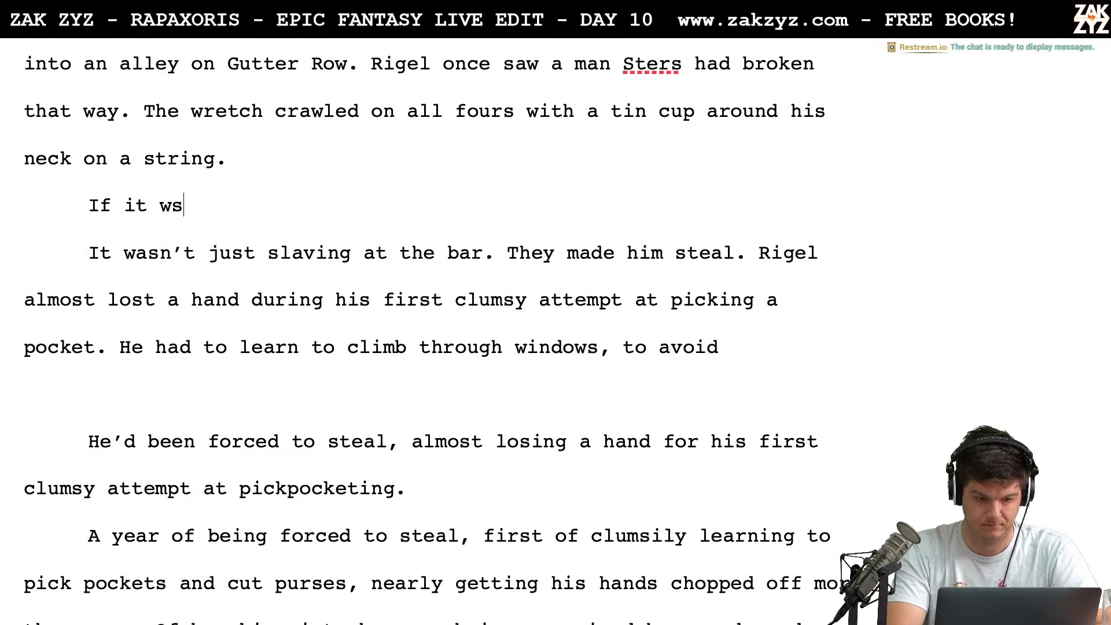
key(BackSpace)
text(as only toiling )
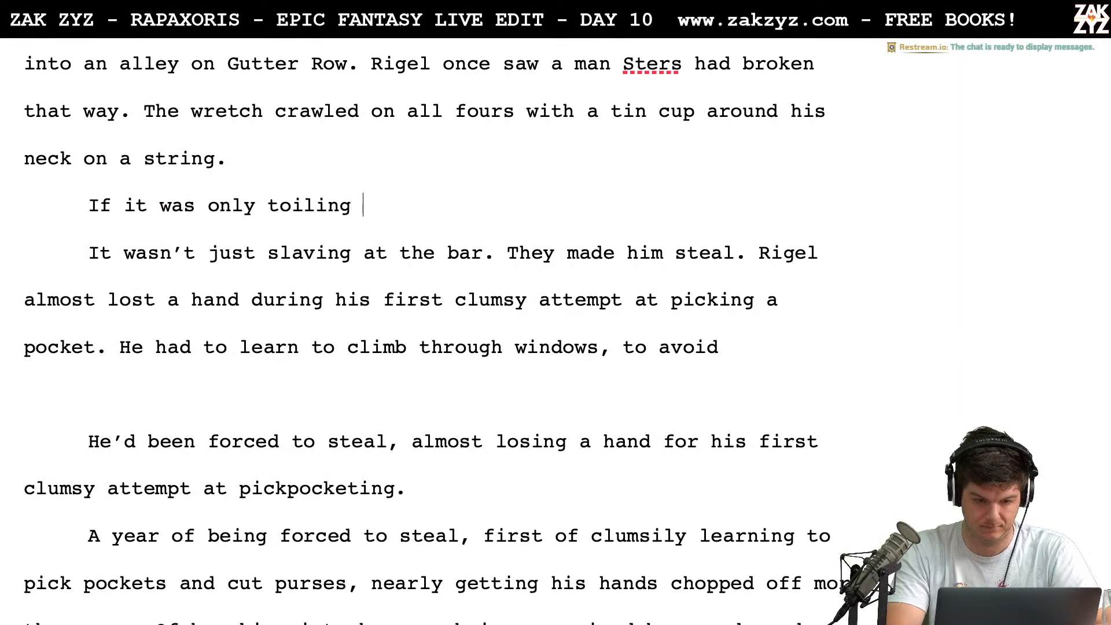
text(at the bar, Rig)
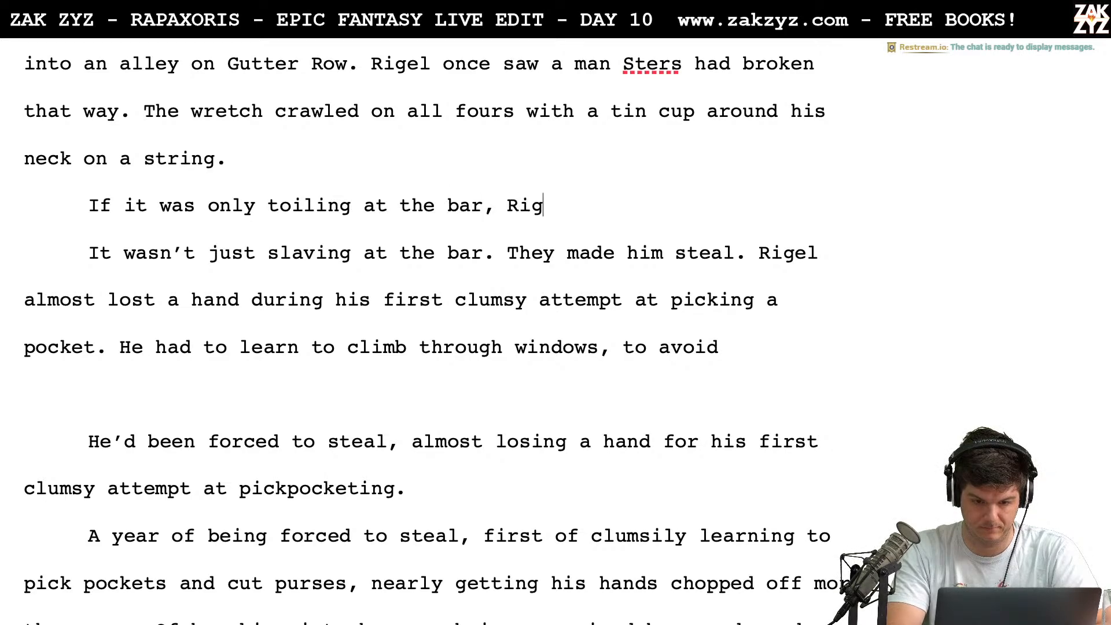
text(el could have)
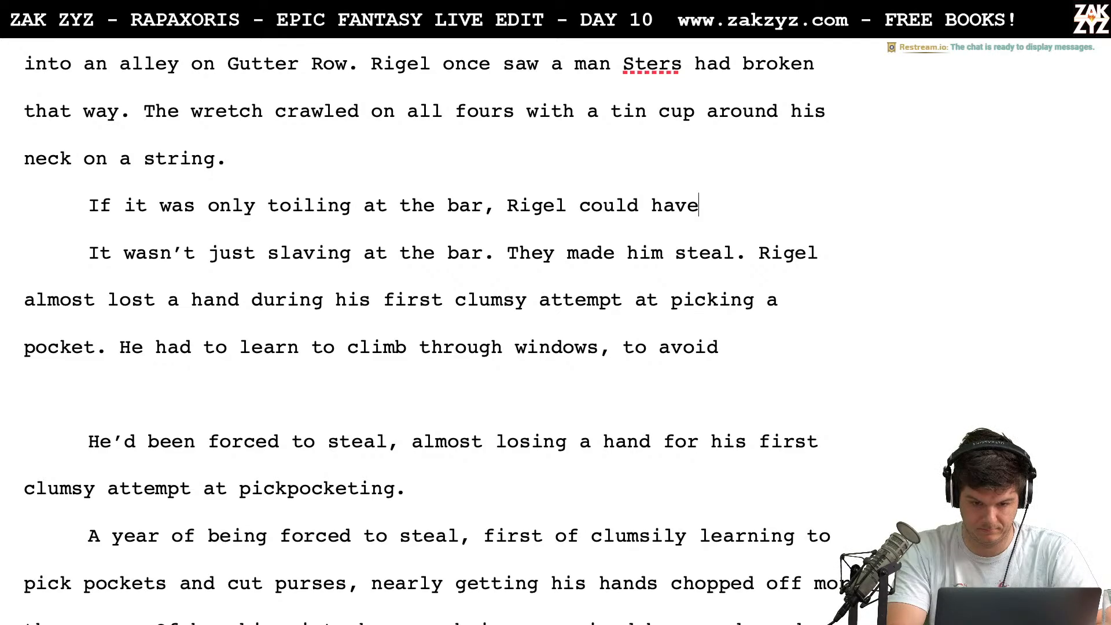
Complete the new paragraph's opening sentence after "Rigel could have" with "borne it."
key(BackSpace)
key(BackSpace)
text(ve bor)
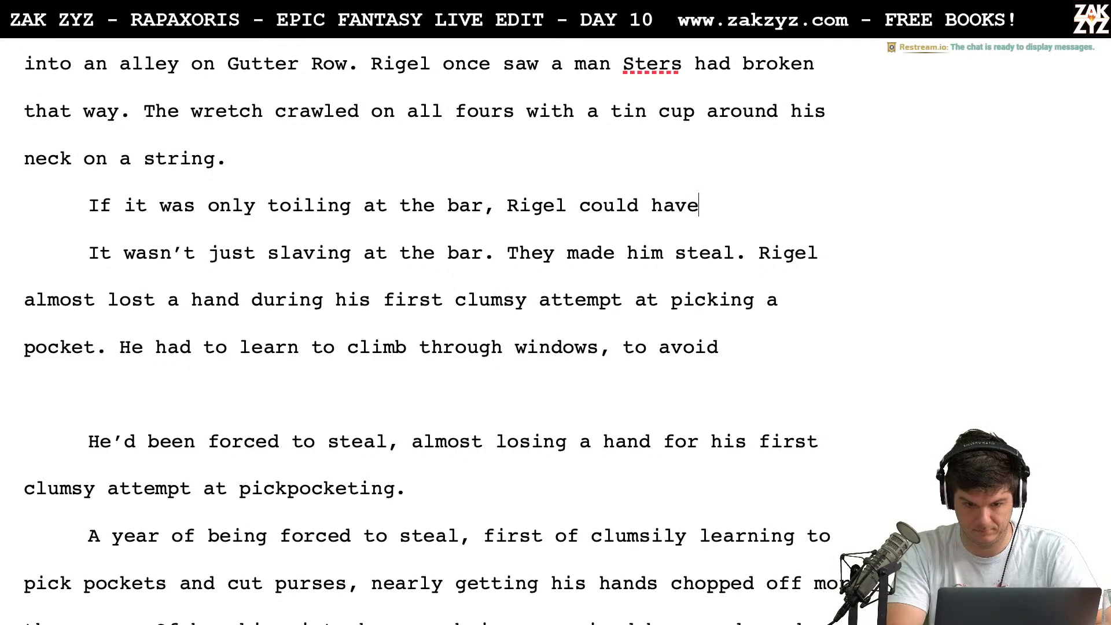
key(BackSpace)
key(BackSpace)
text(r)
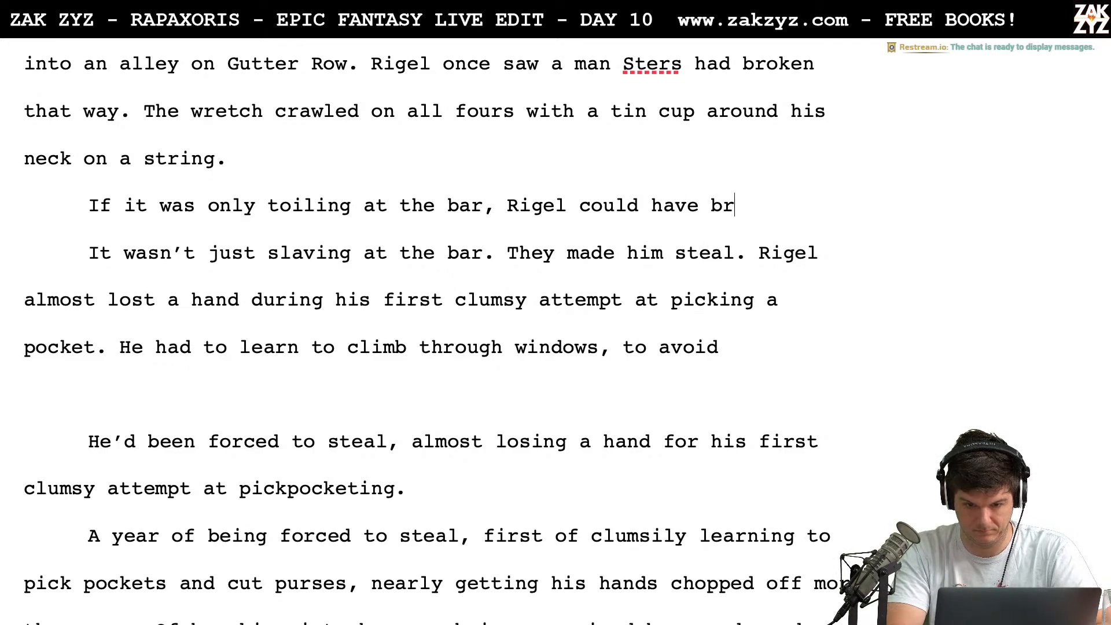
key(BackSpace)
text(orn it)
key(BackSpace)
key(BackSpace)
key(BackSpace)
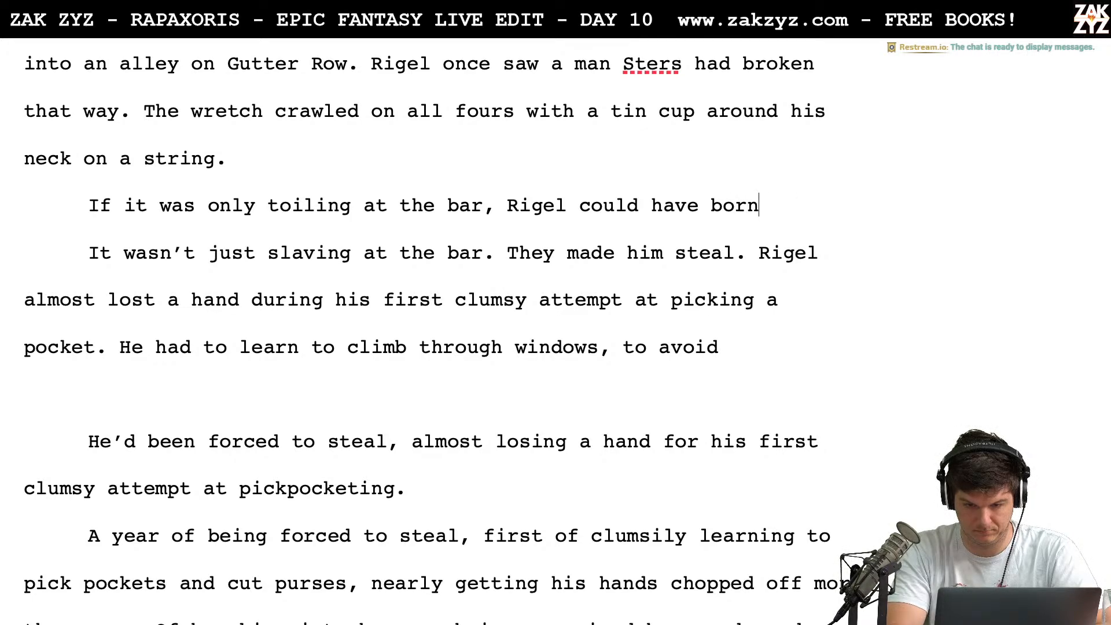
text(e it. But the)
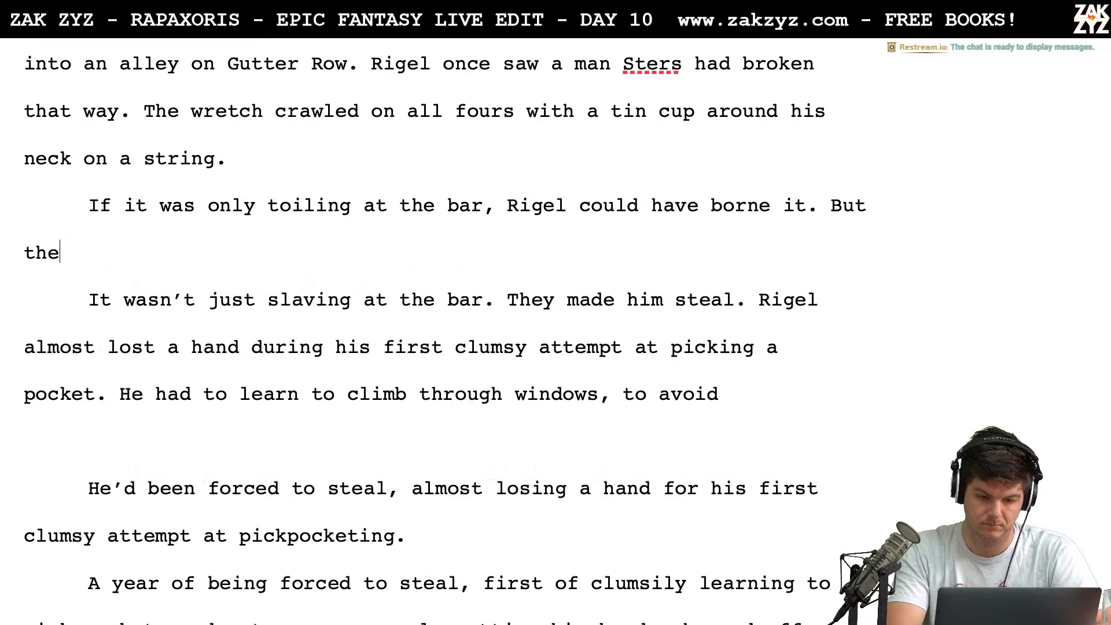
text(y made him steal)
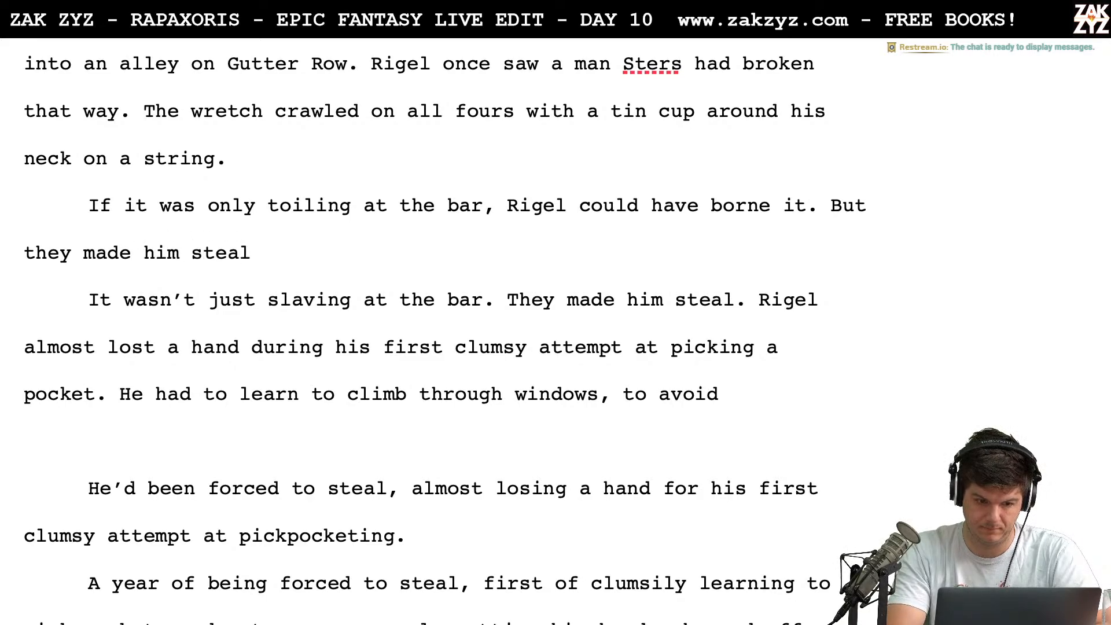
text(l)
Add "But they made him steal." after "borne it." and begin the following sentence with "Rigel"
key(BackSpace)
text(. Rei)
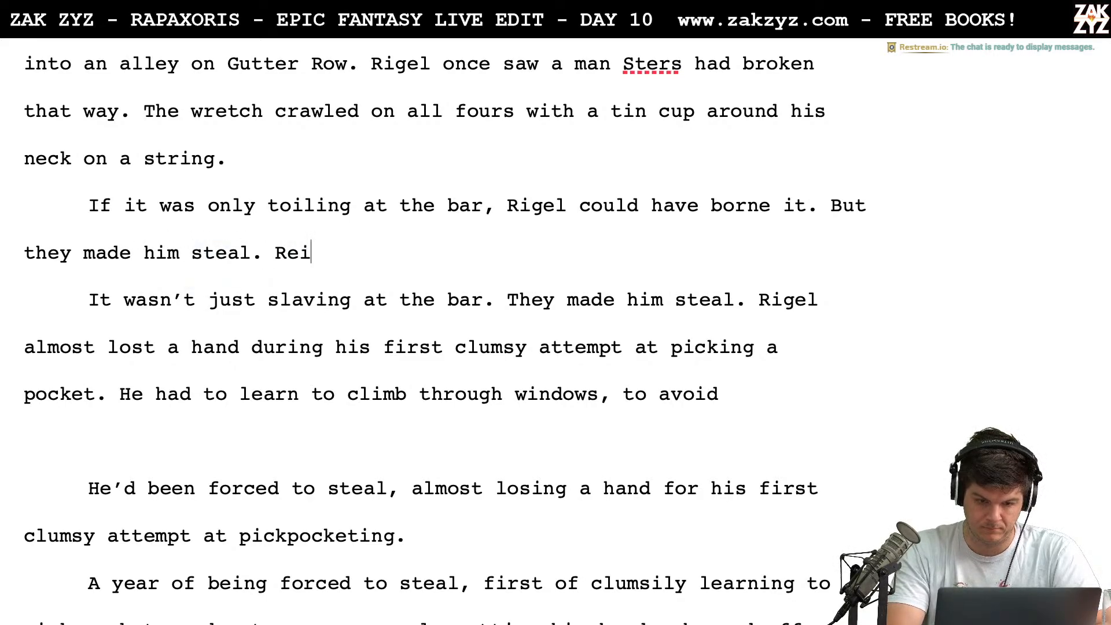
key(BackSpace)
key(BackSpace)
text(igel)
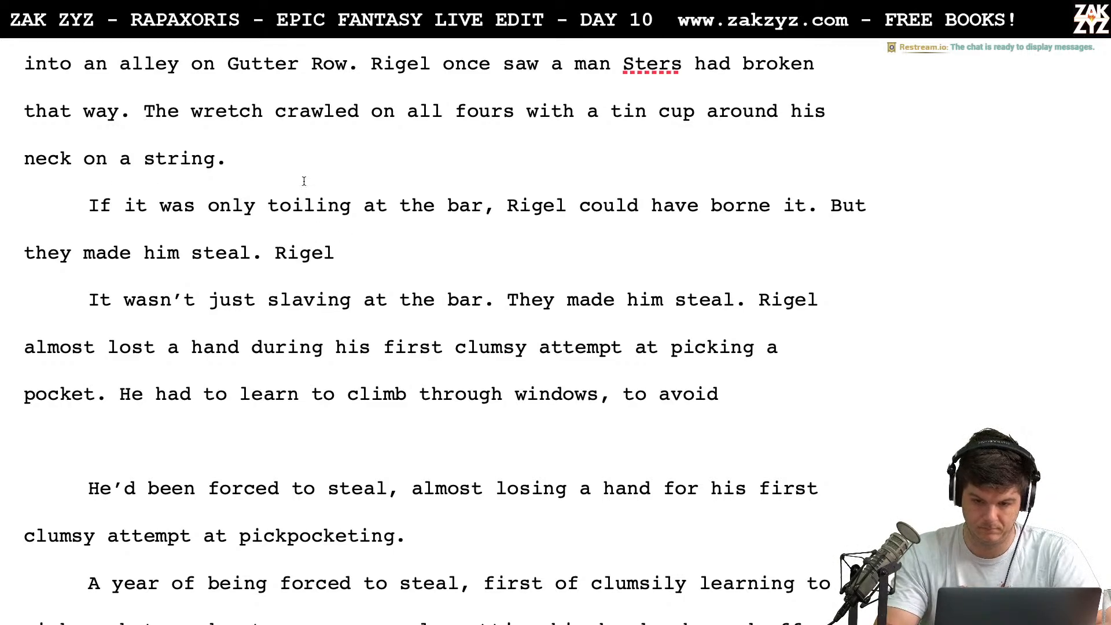
Replace "they" with "Herkimer" before "made him steal" in the new paragraph
click(61, 253)
key(Right)
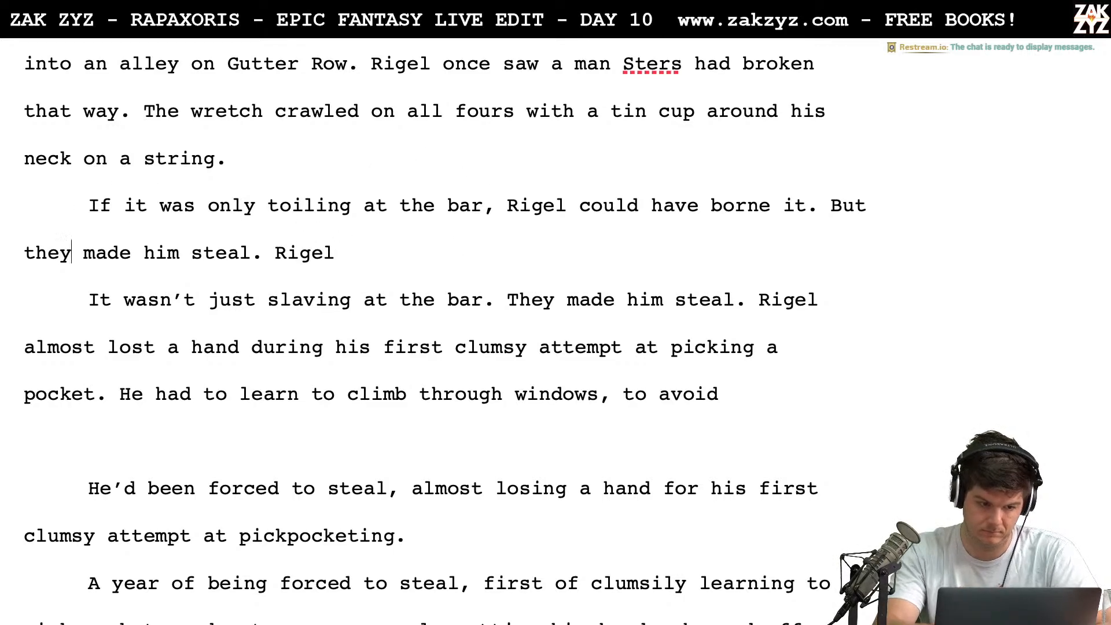
key(BackSpace)
key(BackSpace)
key(BackSpace)
key(BackSpace)
text(Hi)
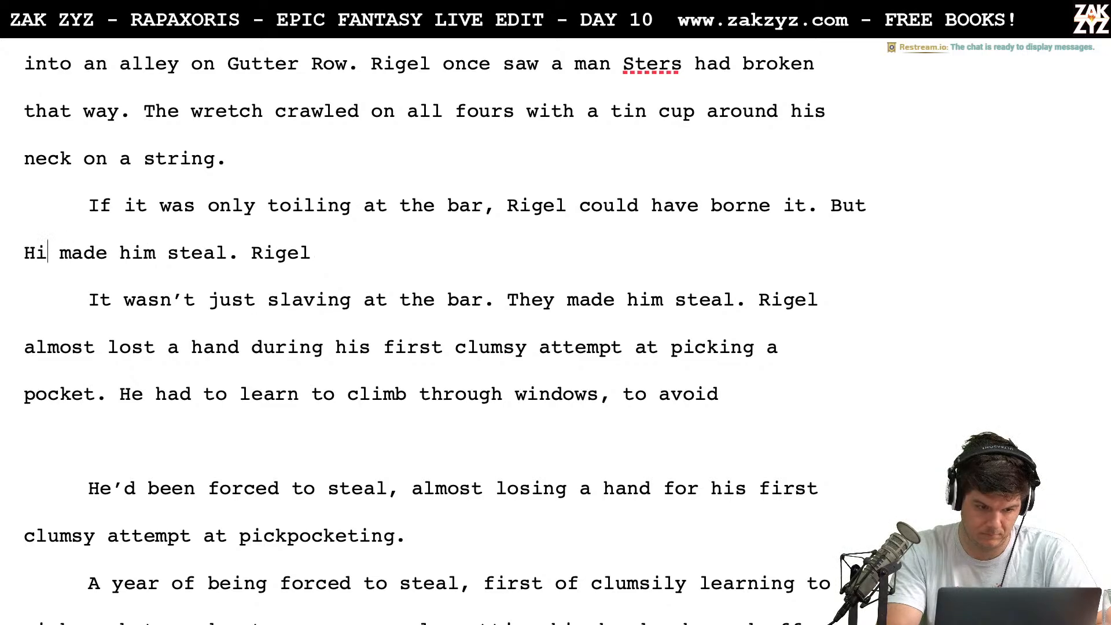
key(BackSpace)
text(erkimer)
key(Left)
key(Down)
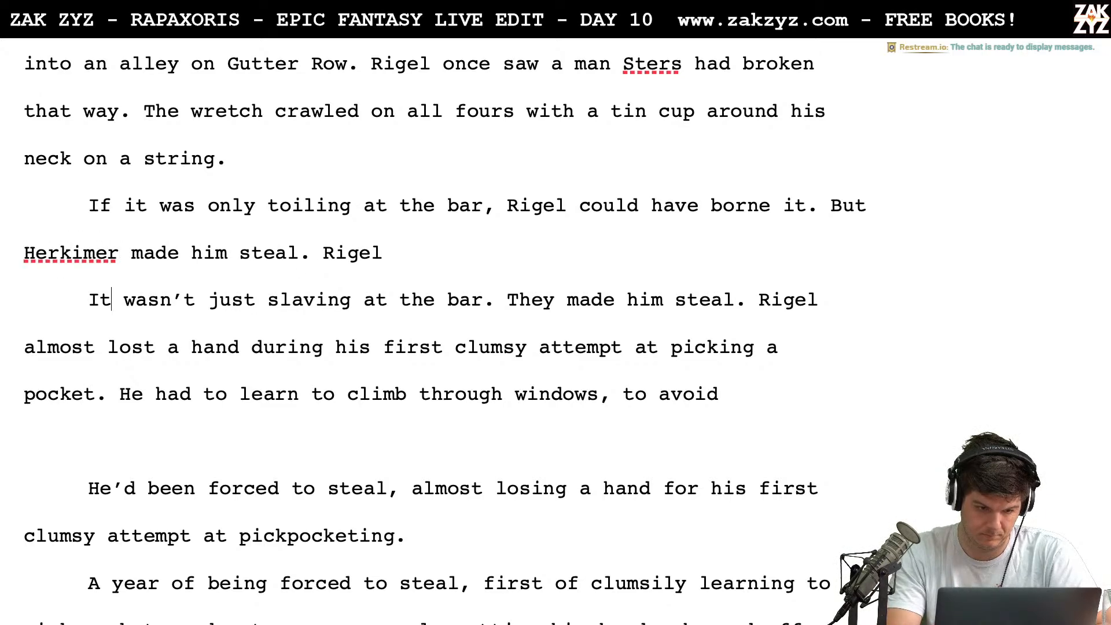
Continue the new paragraph's unfinished sentence after "Rigel" with "nearly lost a hand during"
key(Up)
key(Left)
key(Down)
key(Down)
key(Left)
key(Left)
key(Up)
key(Up)
key(End)
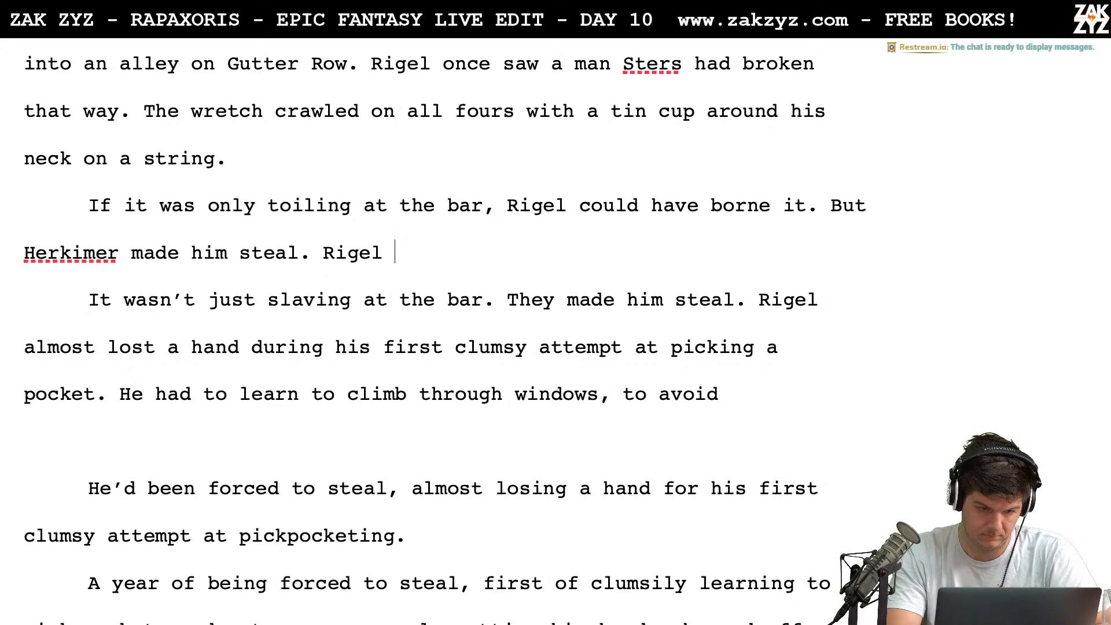
text(nearly lost)
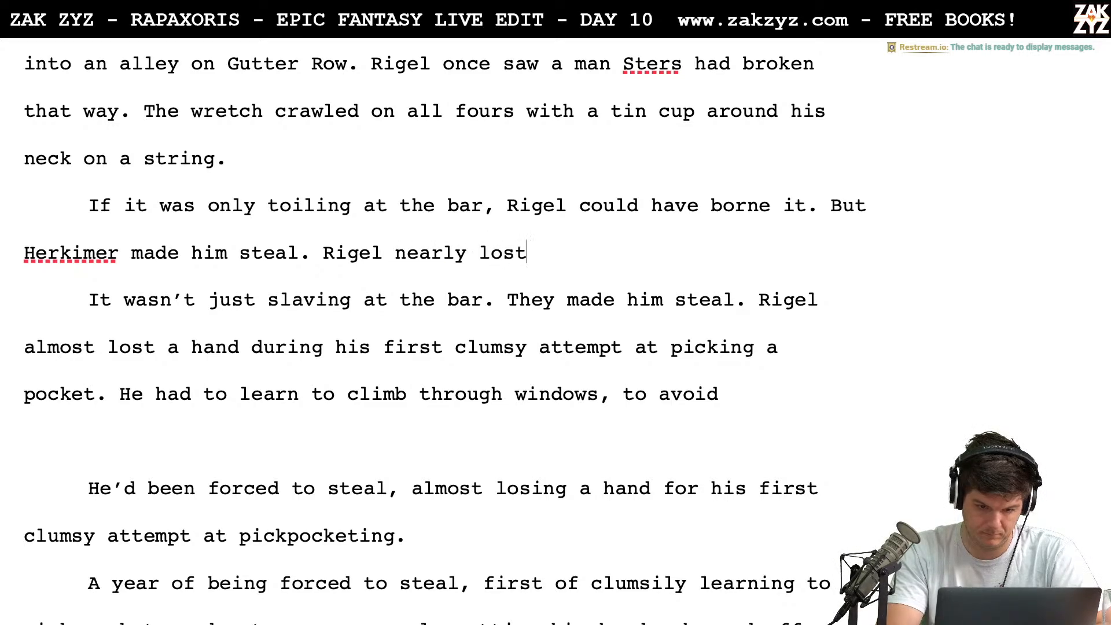
text( a hand during hi)
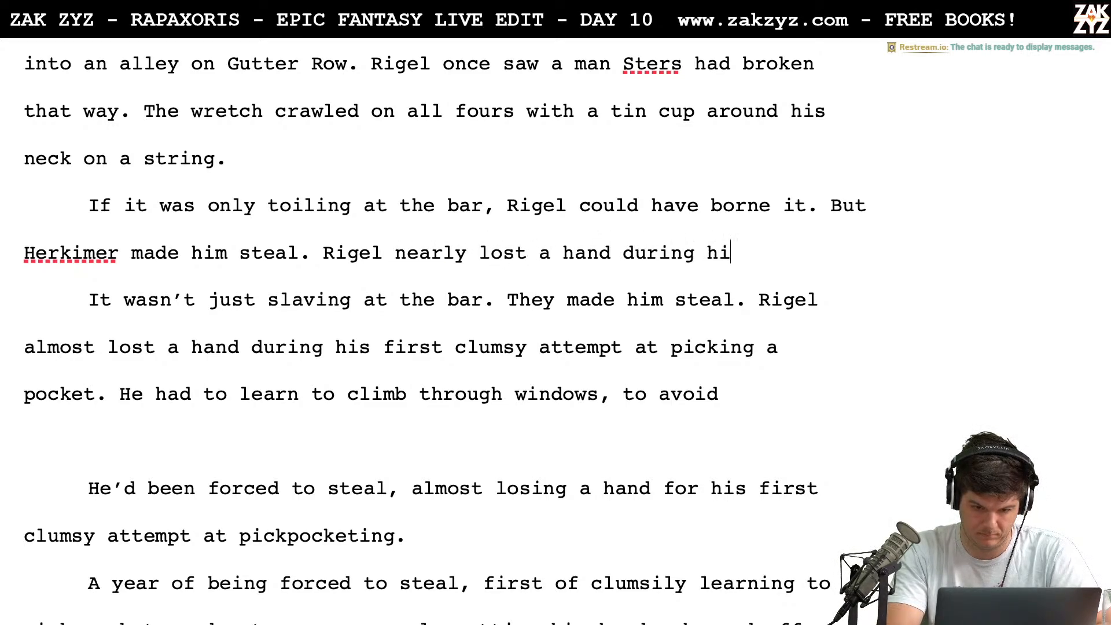
text(s first cl)
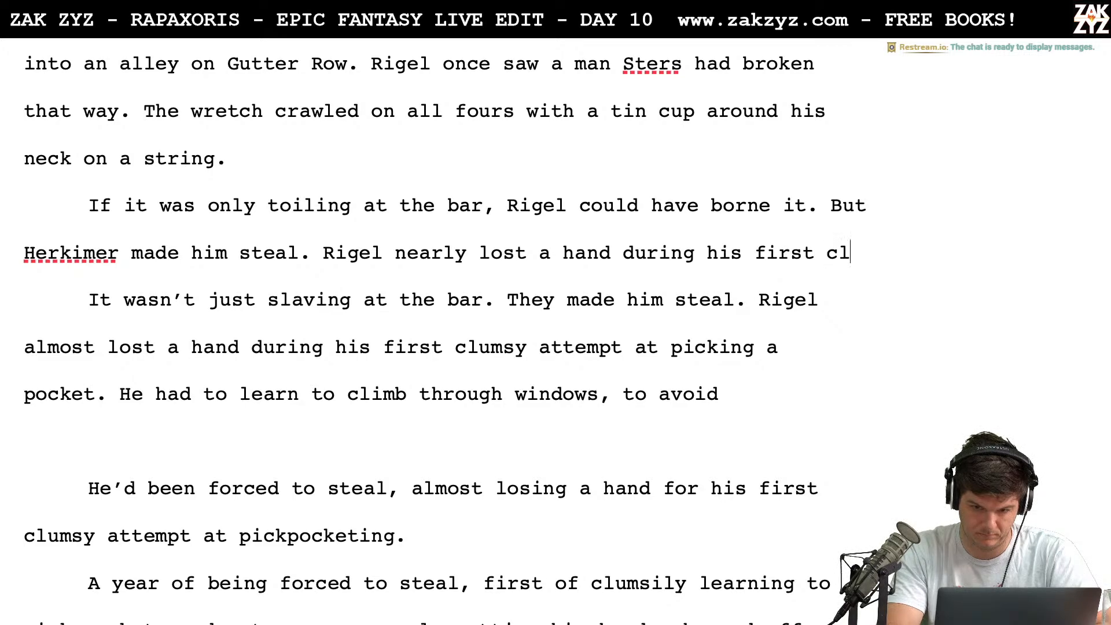
Extend the sentence about Rigel's hand with "his first clumsy attempt"
text(ums)
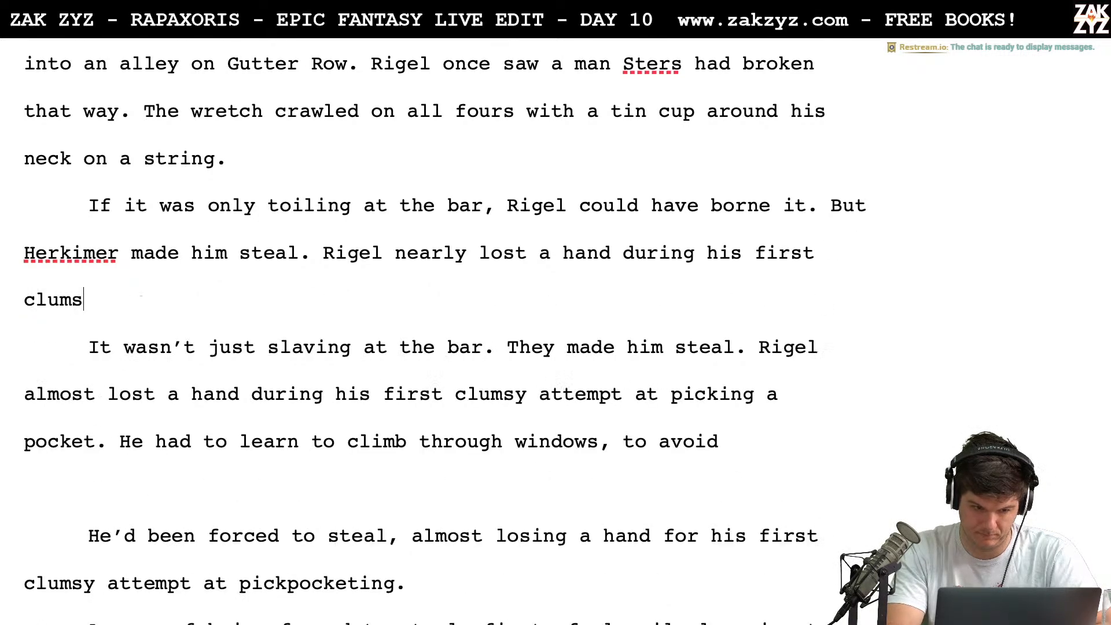
text(y attempt)
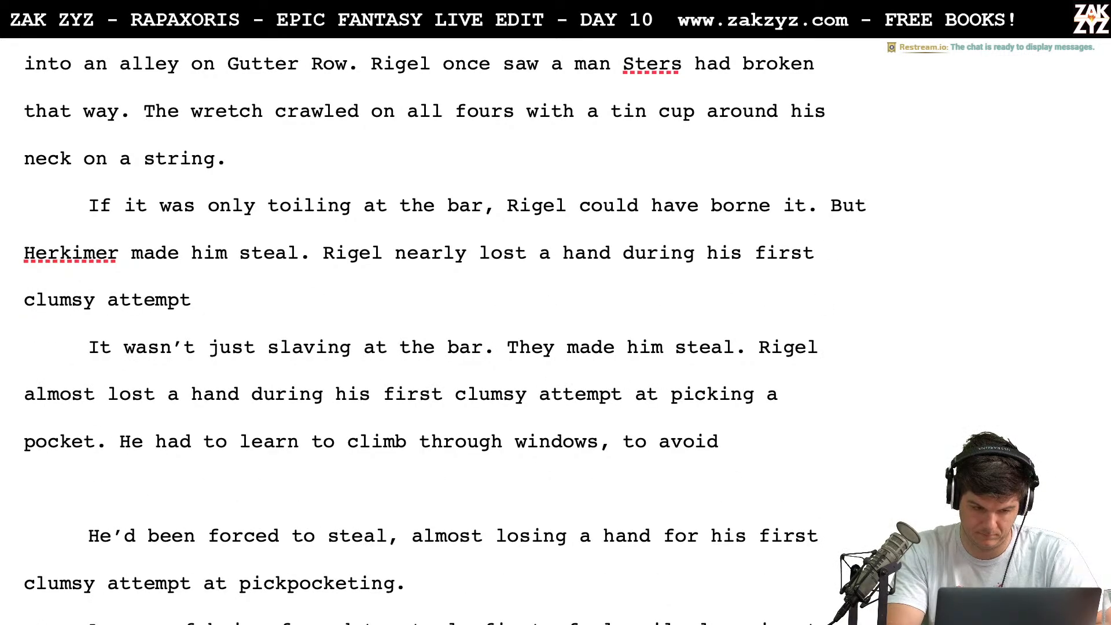
Rework the ending after "clumsy" as "attempt at picking a pocket." and begin the following sentence with "He had"
key(BackSpace)
key(BackSpace)
key(BackSpace)
key(BackSpace)
key(BackSpace)
key(BackSpace)
key(BackSpace)
text(pick)
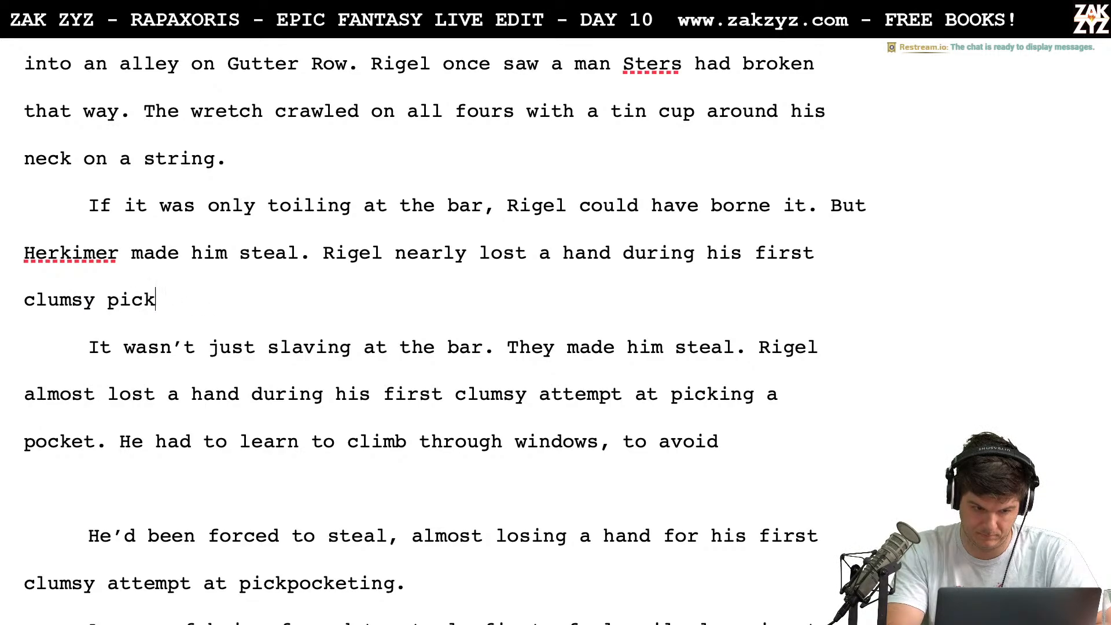
key(BackSpace)
key(BackSpace)
key(BackSpace)
key(BackSpace)
text(ate)
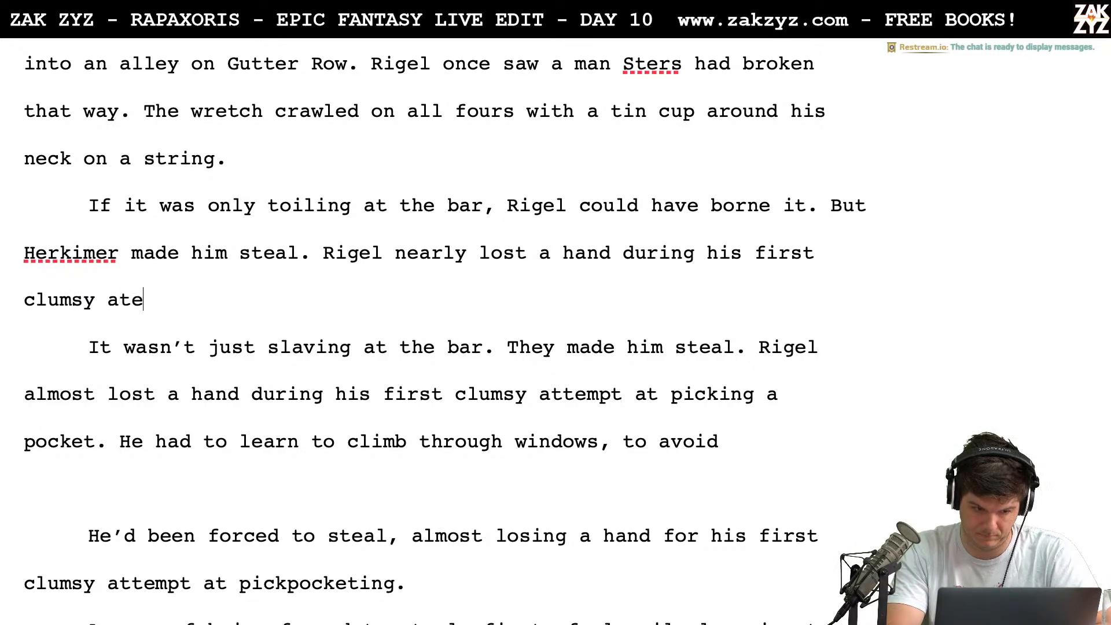
key(BackSpace)
text(tempt at pickin)
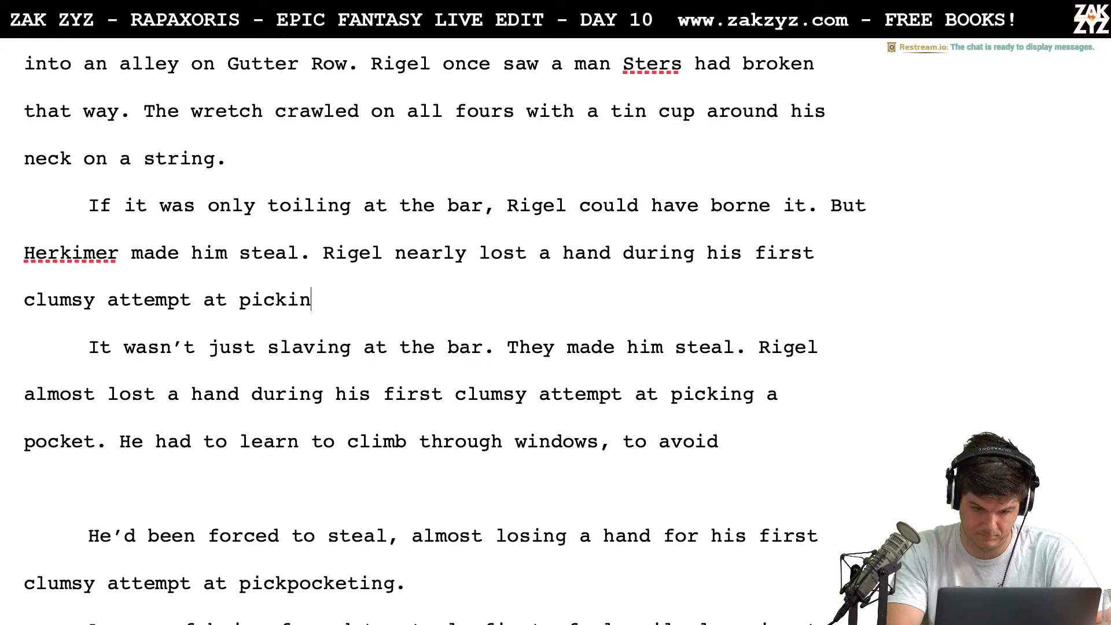
text(g a pocket. He)
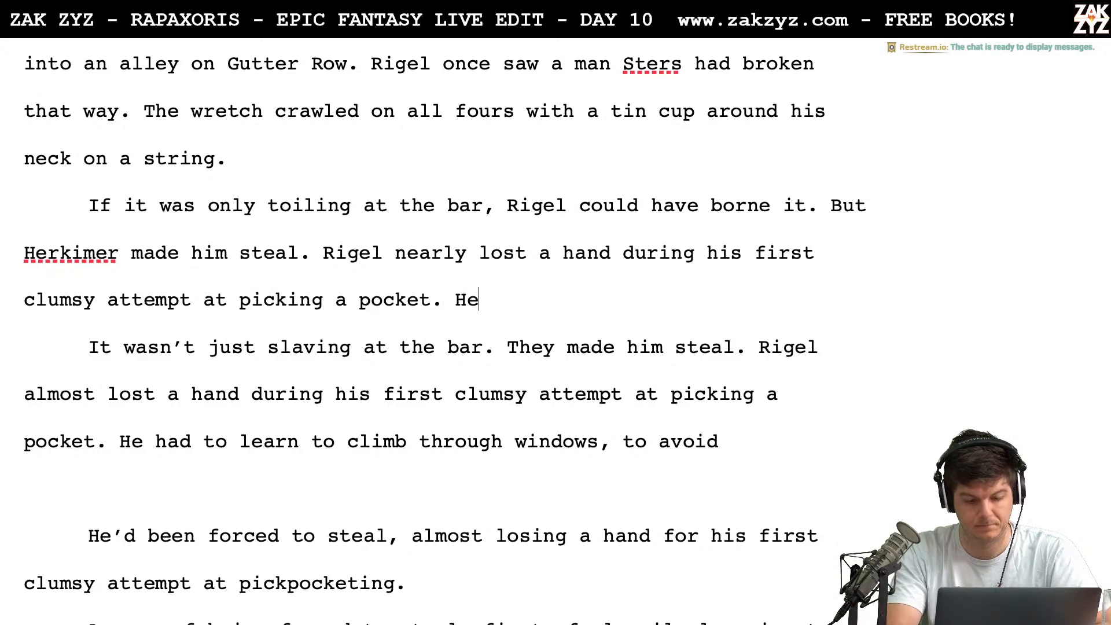
text( had to learn how )
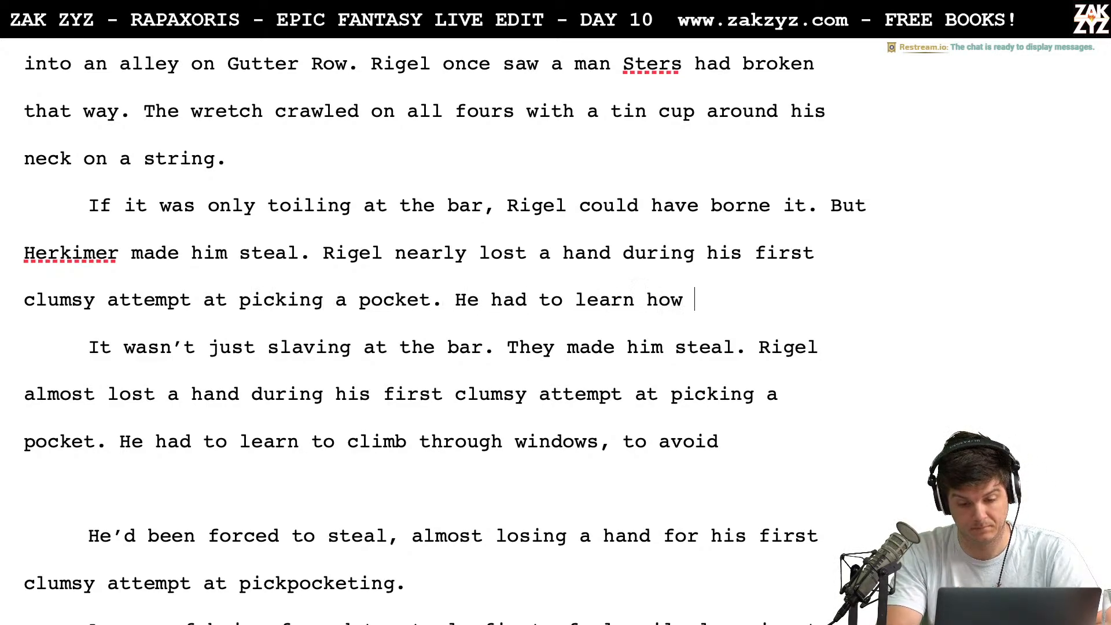
text(to climb windo)
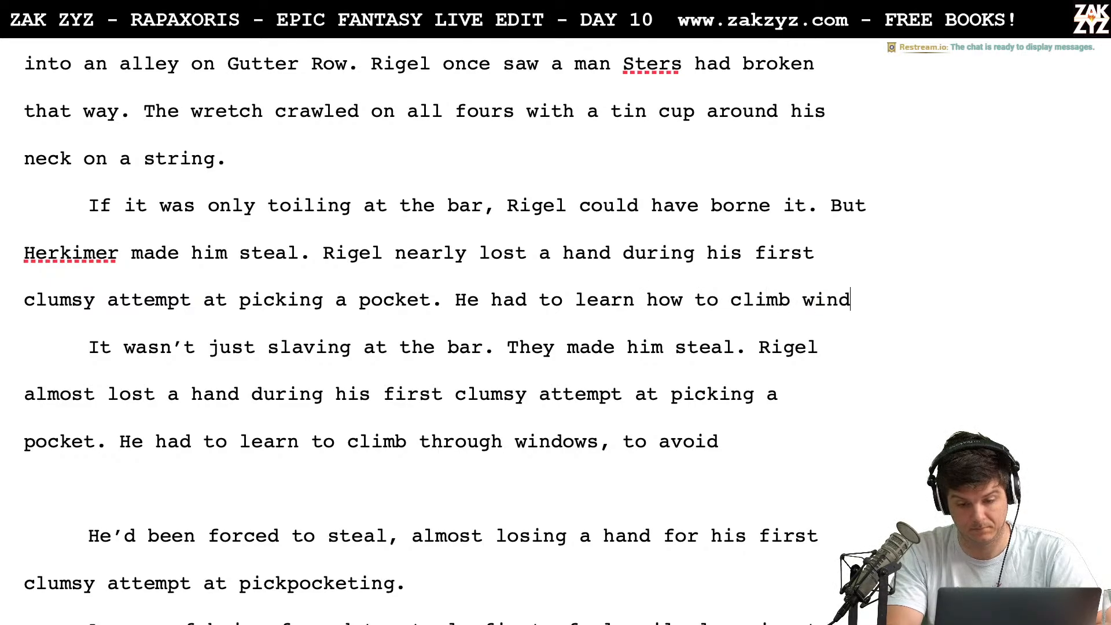
Continue the sentence after "He had" with "to learn how to climb silently, to"
key(BackSpace)
key(BackSpace)
key(BackSpace)
key(BackSpace)
key(BackSpace)
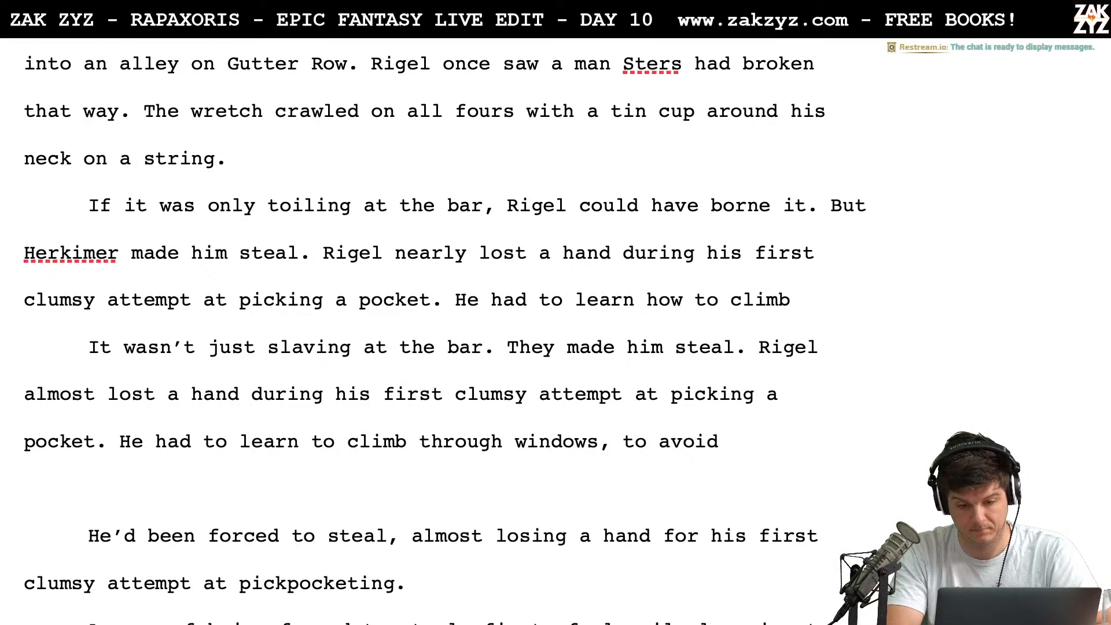
text(silently, )
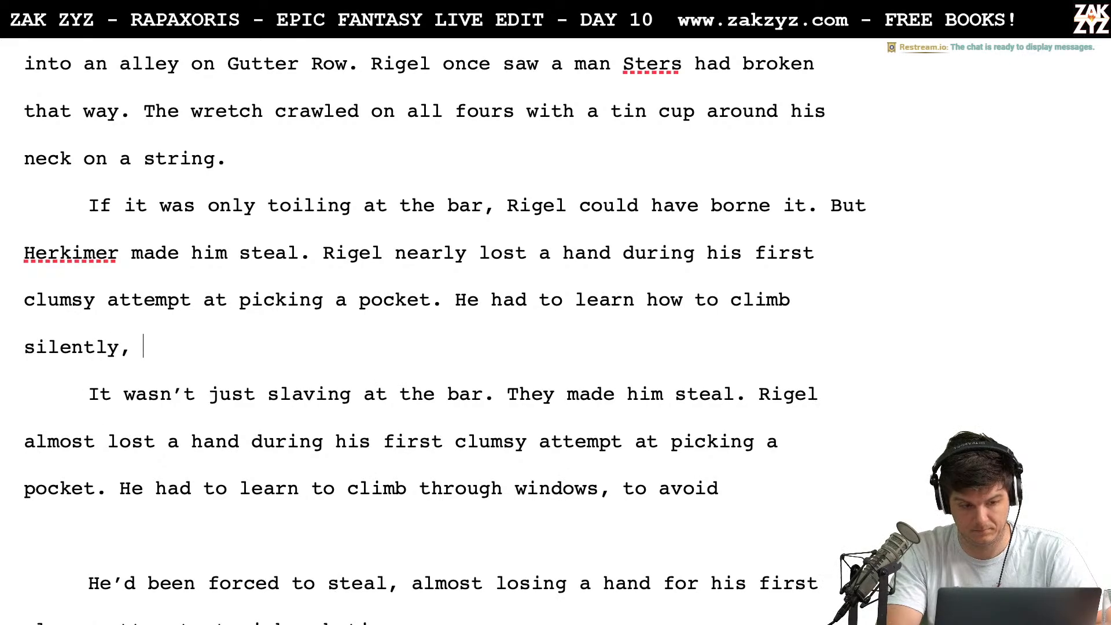
text(to g)
Finish the sentence after "climb silently, to" with "sneak past guards and avoid dogs."
key(BackSpace)
text(b)
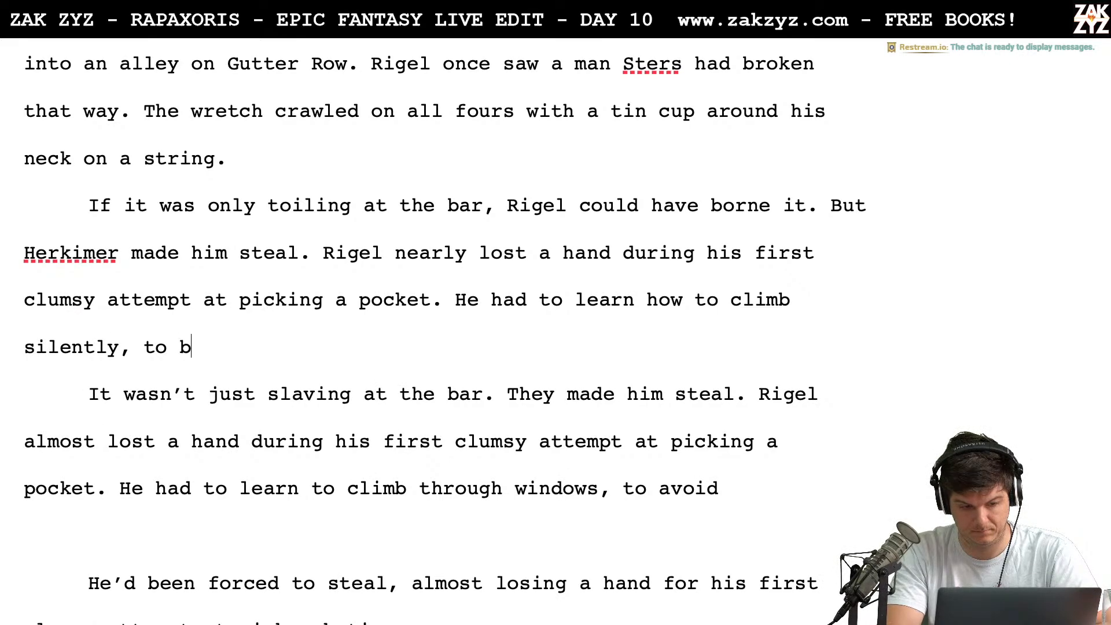
key(BackSpace)
text(sneak p)
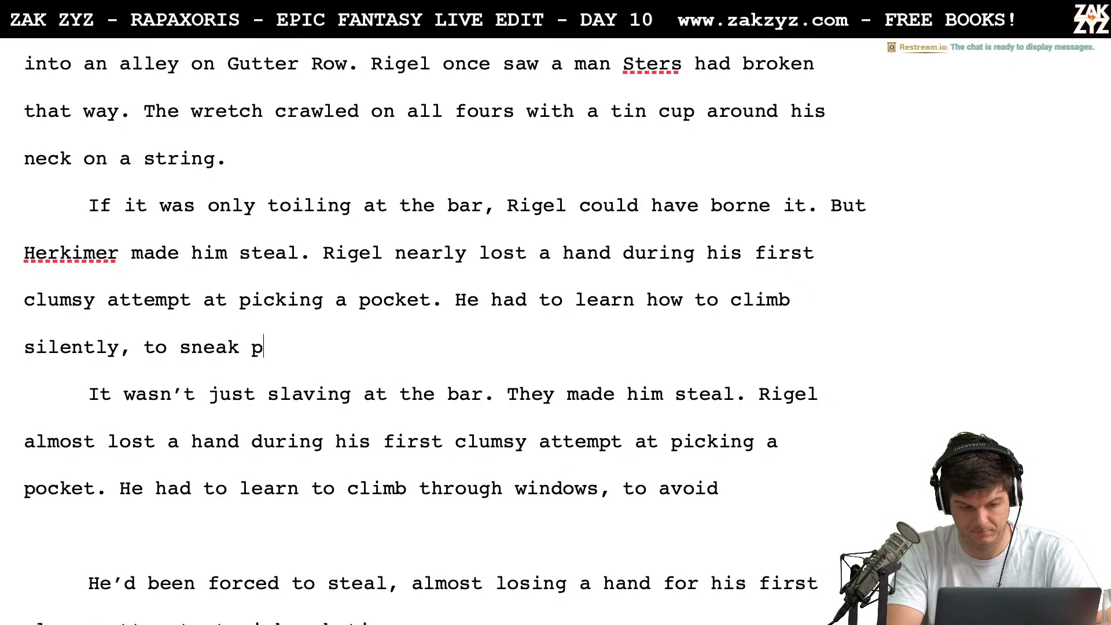
text(ast guards and )
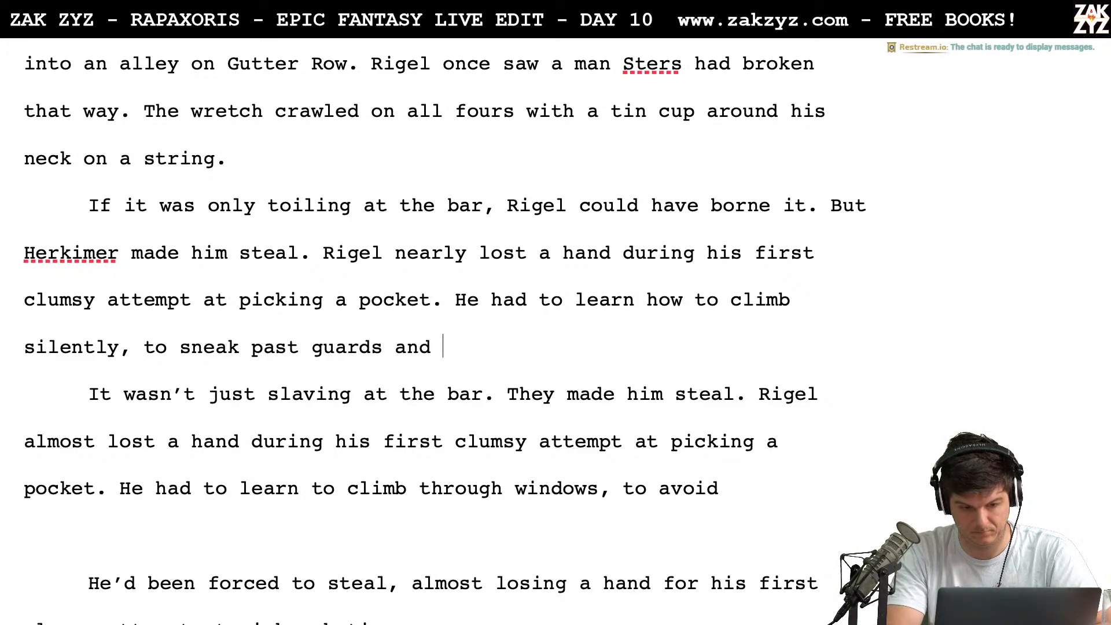
text(avoid dogs.)
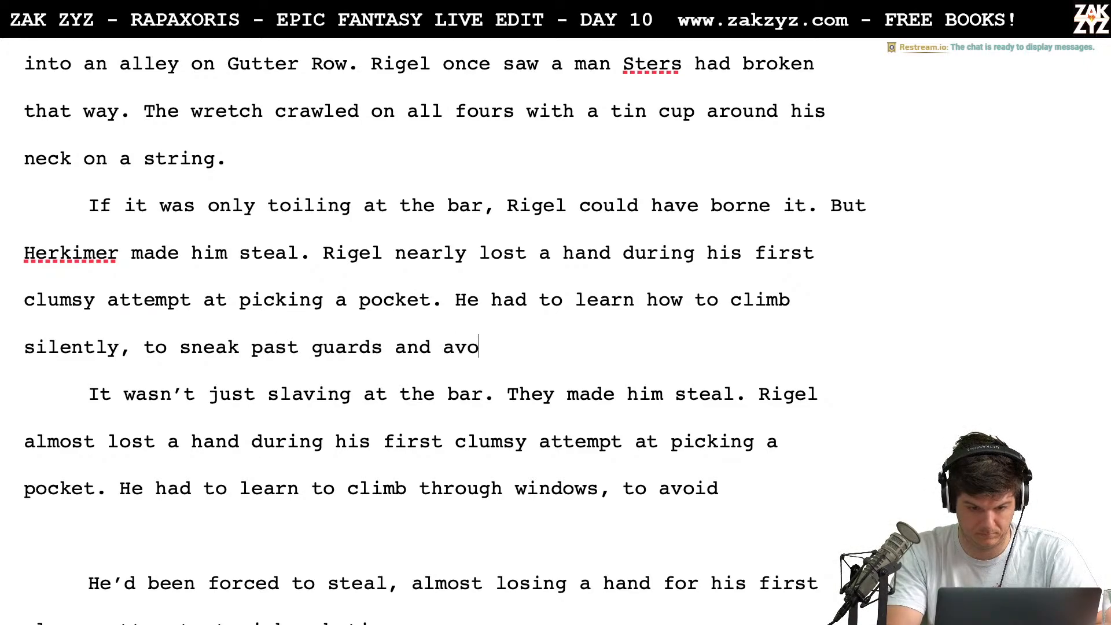
Delete the old drafts from "It wasn't just slaving" through "surprised by guards and dogs.", starting a new paragraph at "No matter how much he brought back"
key(shift+Down)
key(shift+Down)
key(shift+Down)
key(shift+Down)
key(shift+Down)
key(shift+Down)
key(shift+Down)
key(shift+Down)
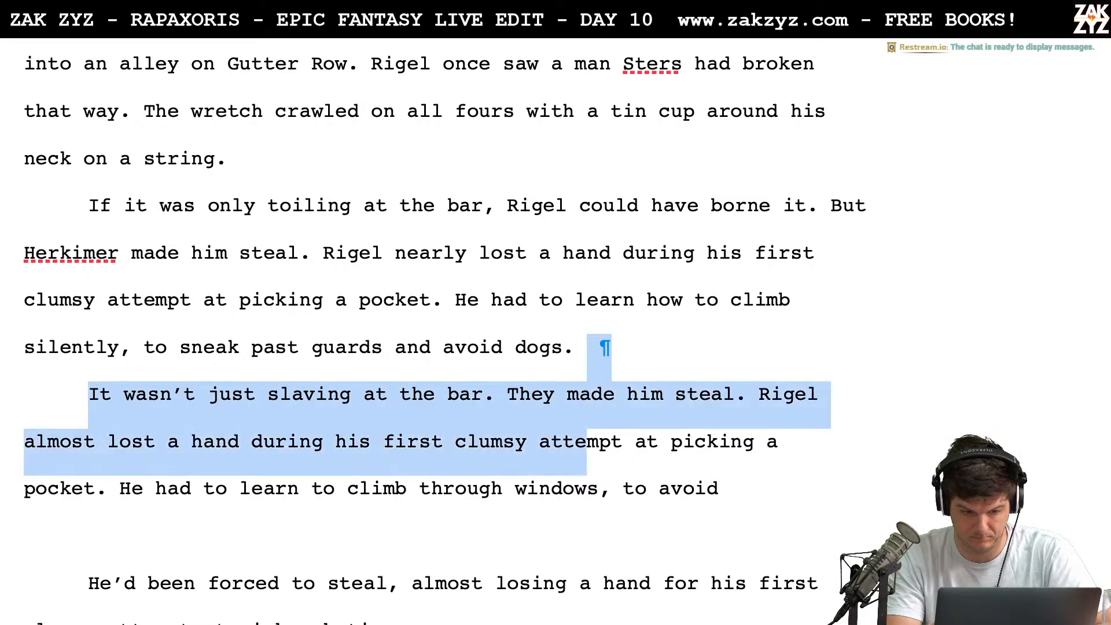
key(shift+Down)
key(shift+Down)
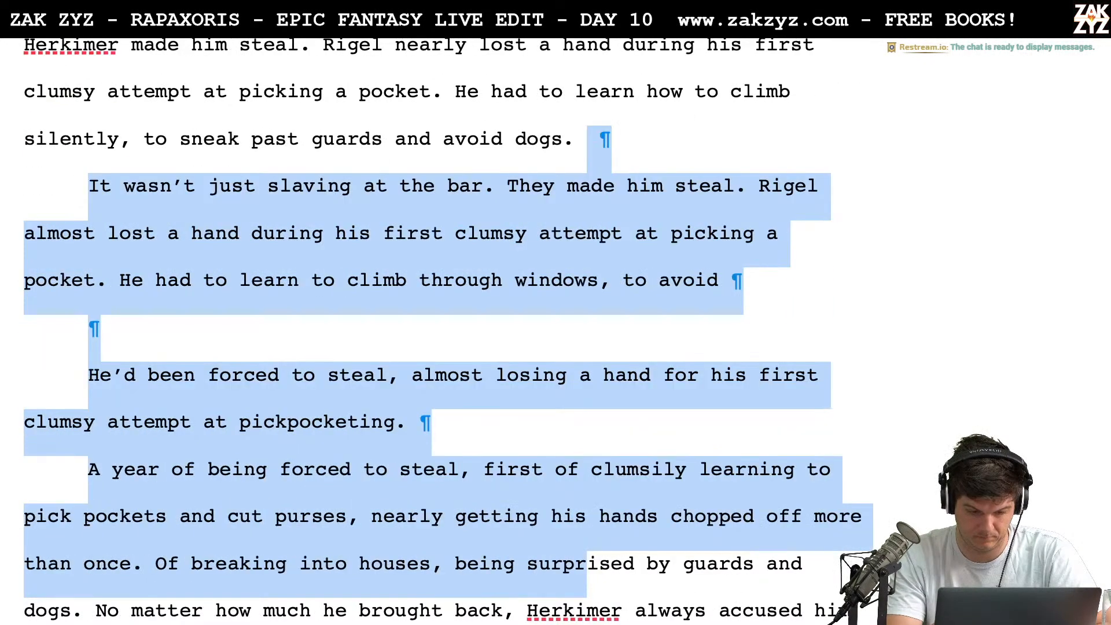
key(shift+Up)
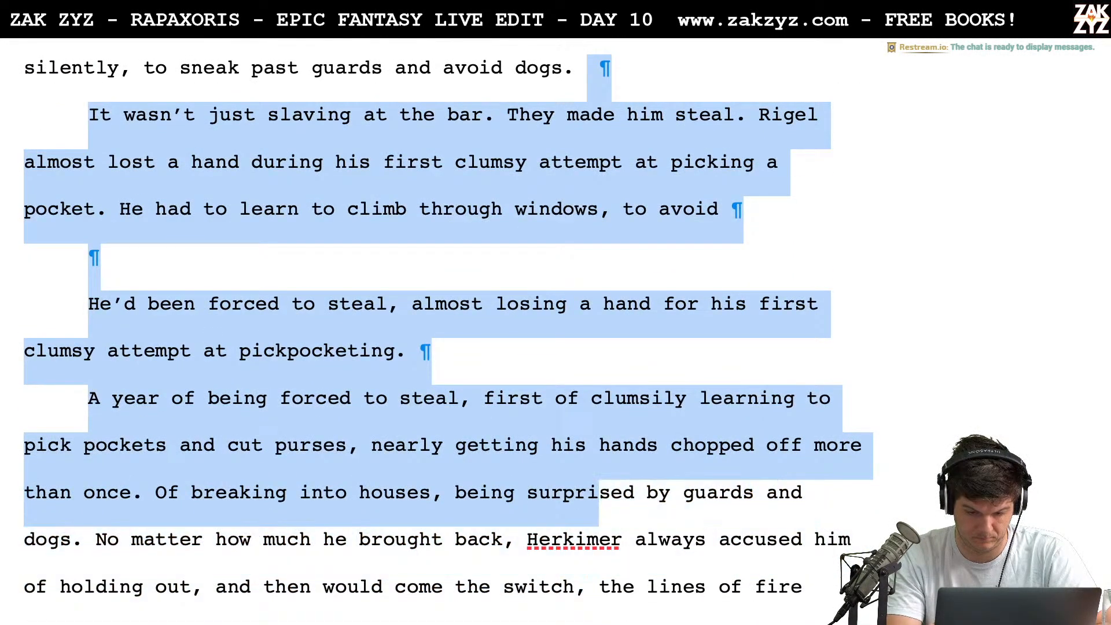
key(shift+Up)
key(shift+Right)
key(shift+Right)
key(shift+Right)
key(shift+Right)
key(shift+Right)
key(shift+Right)
key(shift+Right)
key(shift+Right)
key(shift+Right)
key(shift+Right)
key(shift+Right)
key(shift+Right)
key(shift+Right)
key(shift+Right)
key(shift+Right)
key(shift+Right)
key(shift+Right)
key(shift+Right)
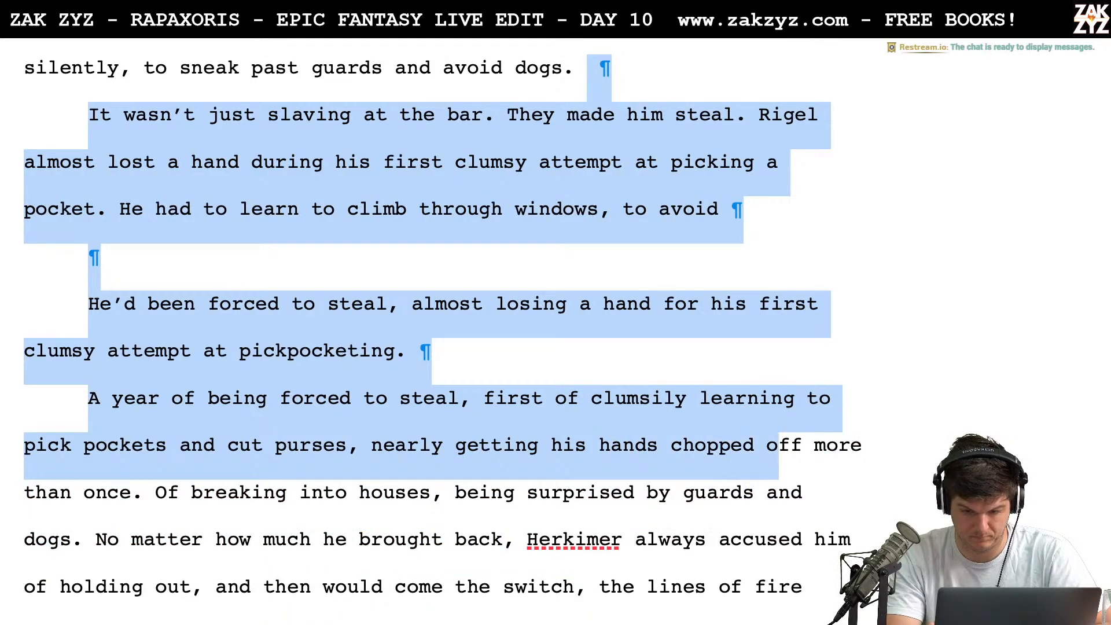
key(shift+Down)
key(shift+Right)
key(shift+Right)
key(shift+Right)
key(shift+Right)
key(shift+Right)
key(shift+Right)
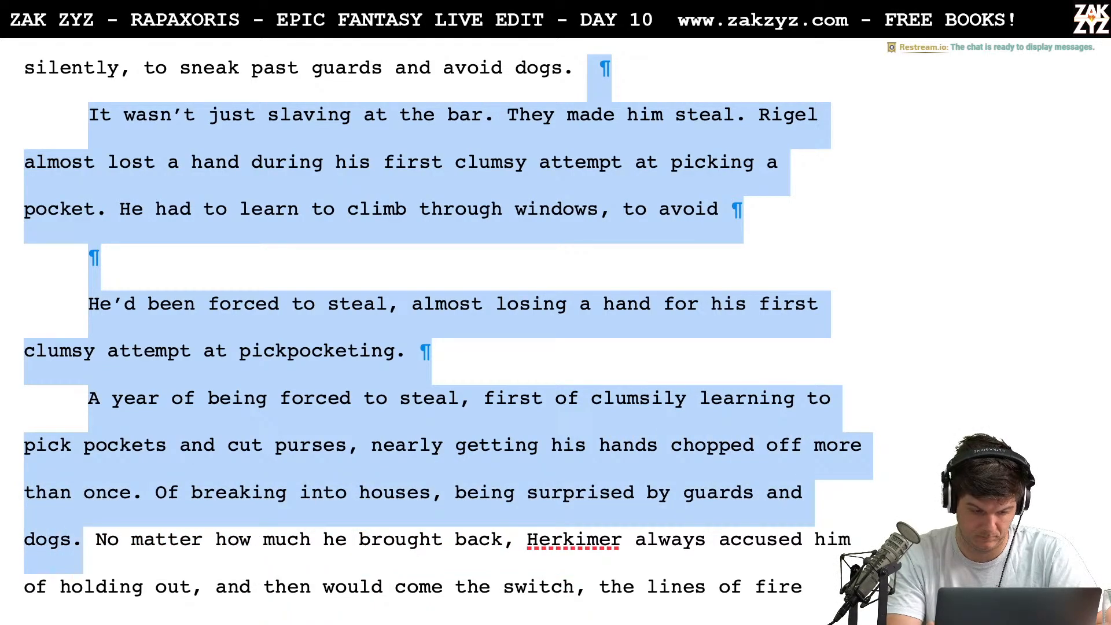
key(BackSpace)
key(Return)
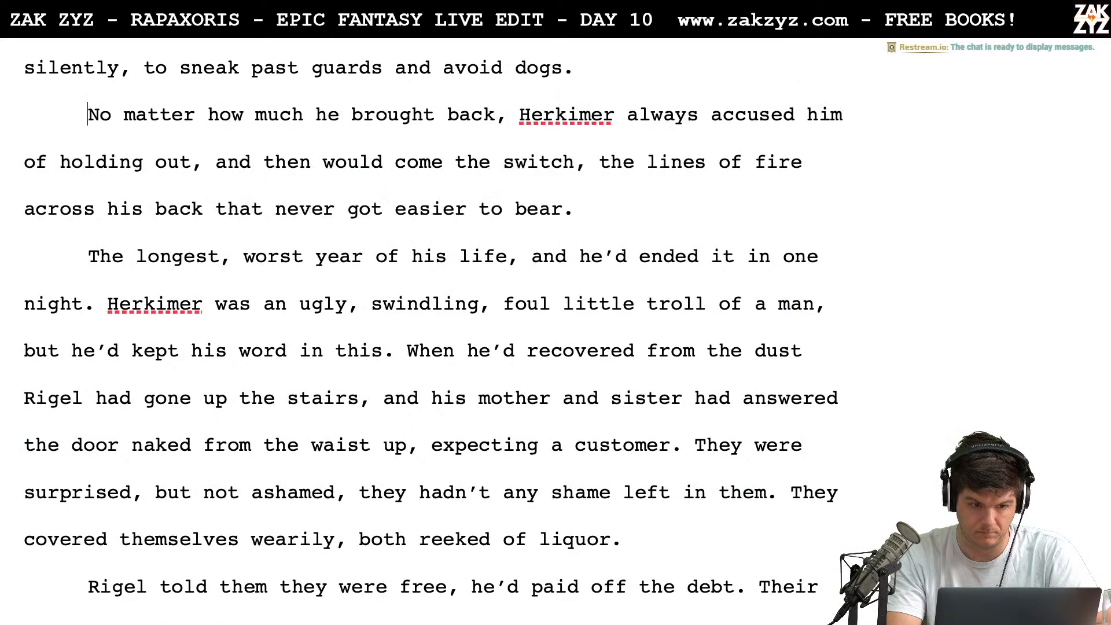
key(Left)
text(No)
key(BackSpace)
key(BackSpace)
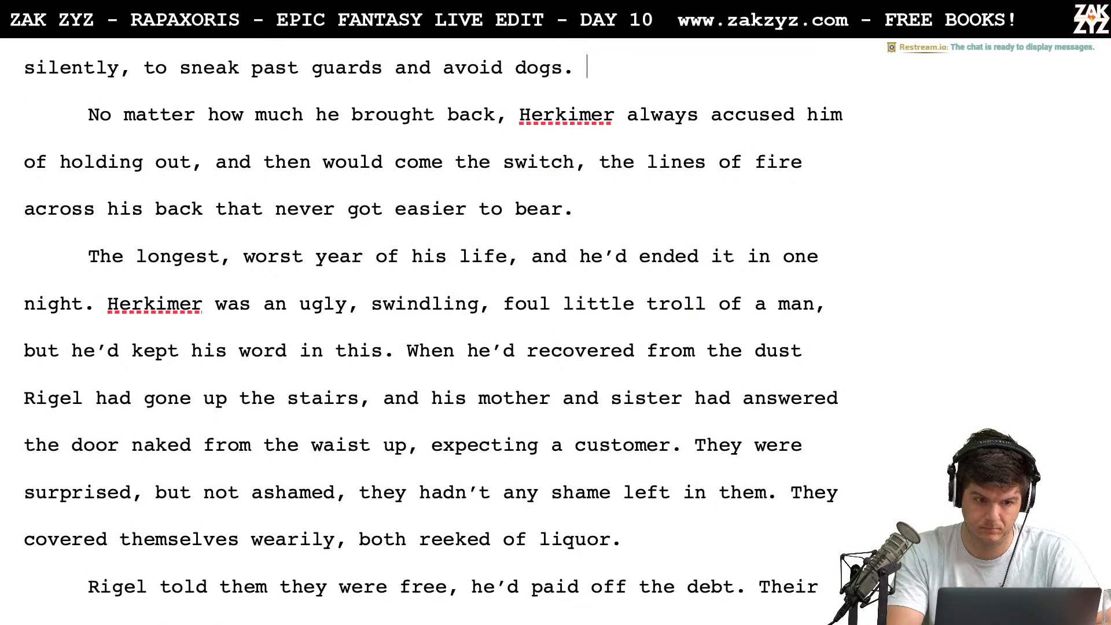
Break the line after "climb silently," and add "to jimmy" before the break
scroll(433, 332, up, 2)
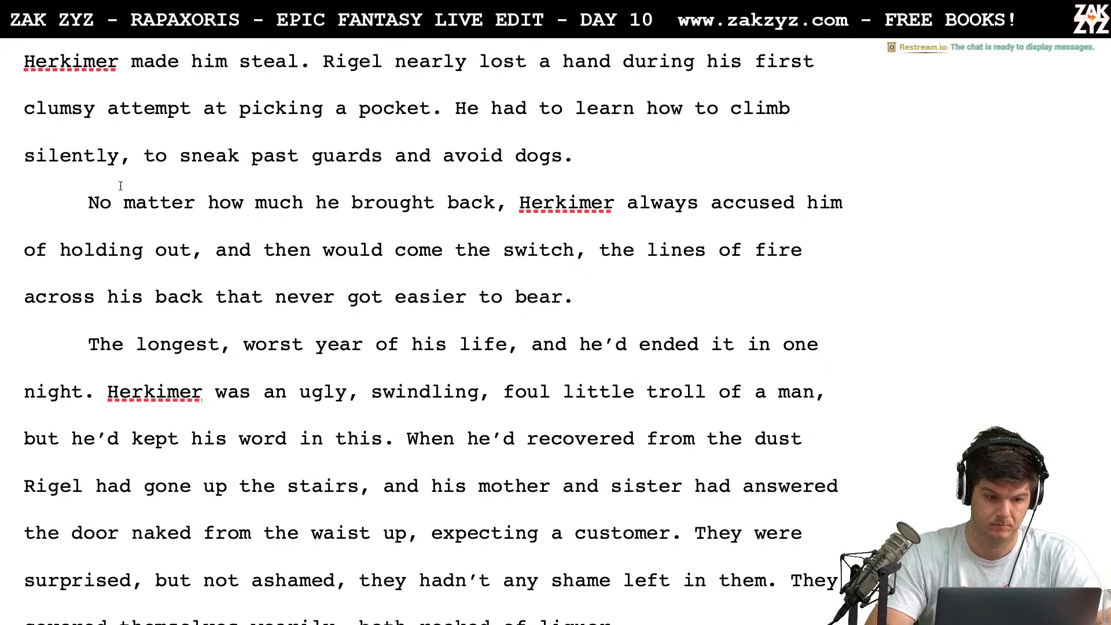
click(136, 165)
key(Return)
key(Left)
text(t)
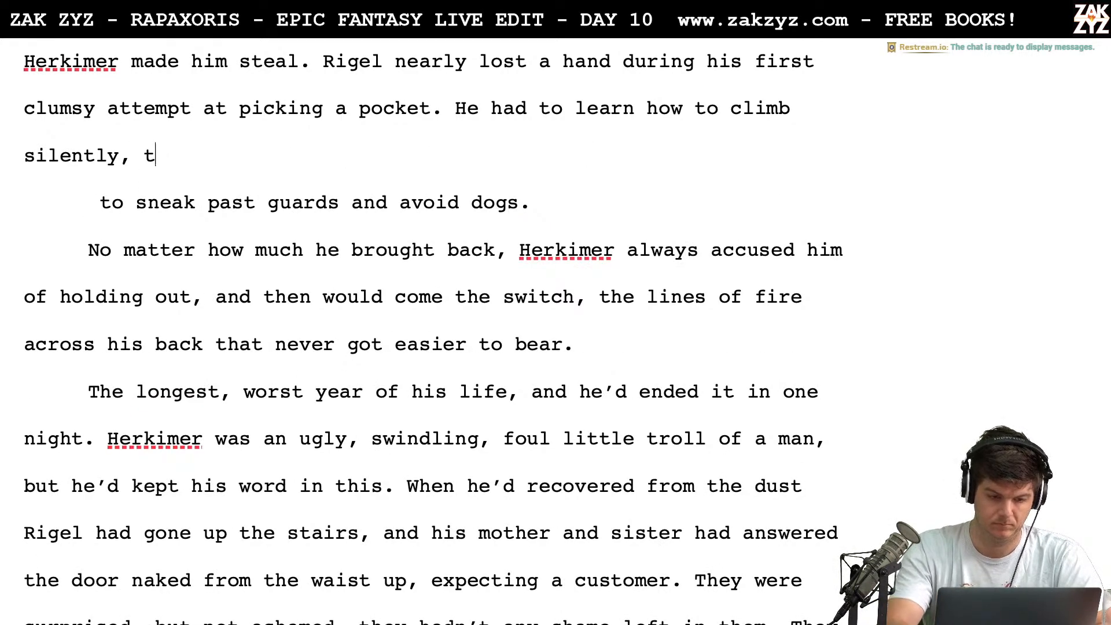
text(o jimy)
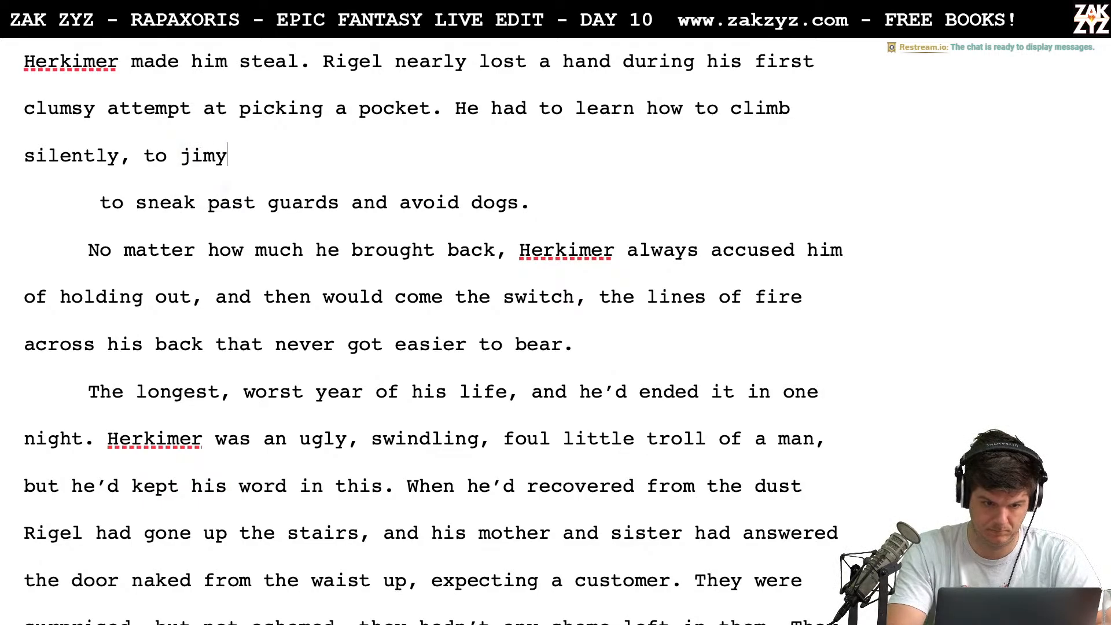
key(BackSpace)
key(BackSpace)
text(mmy)
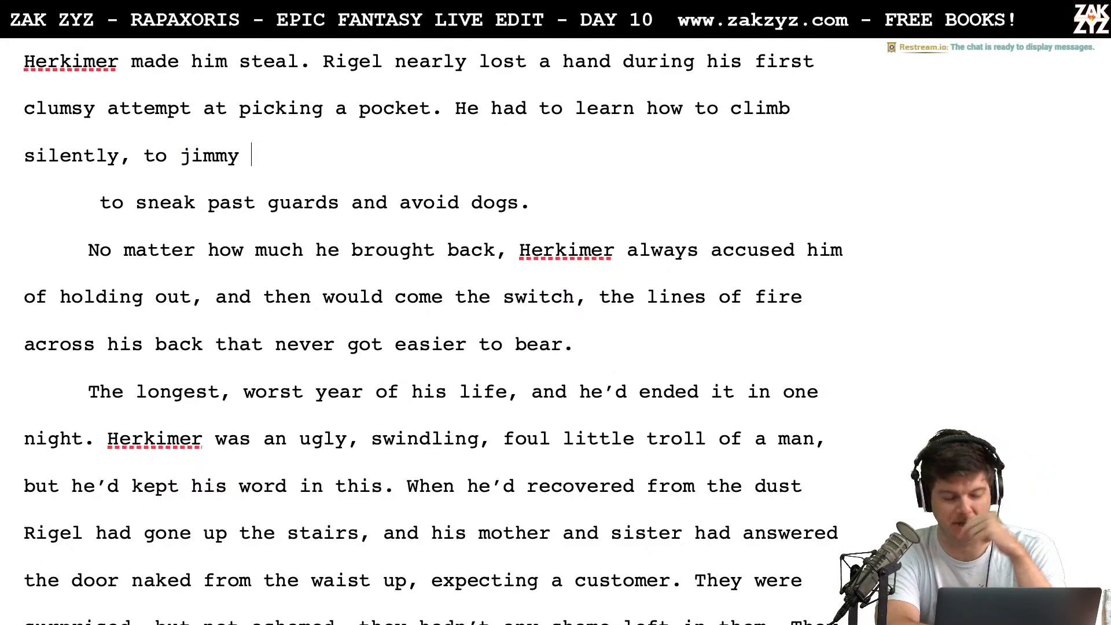
Switch to Safari, look up synonyms for "jimmy" on Thesaurus.com, and examine the synonyms for "pry"
key(super+Tab)
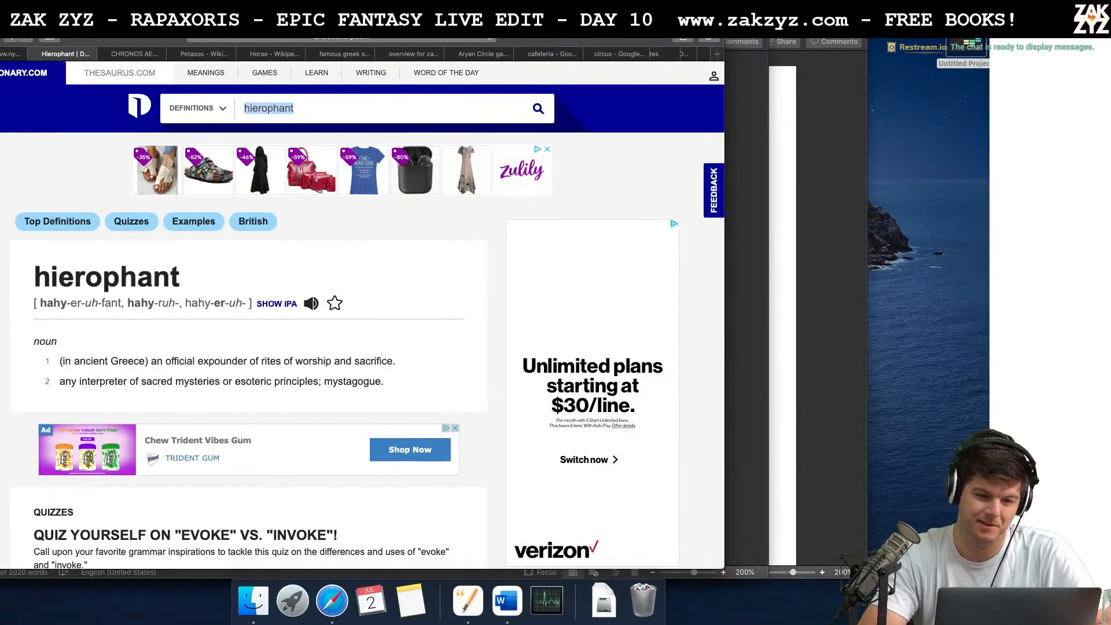
key(super+l)
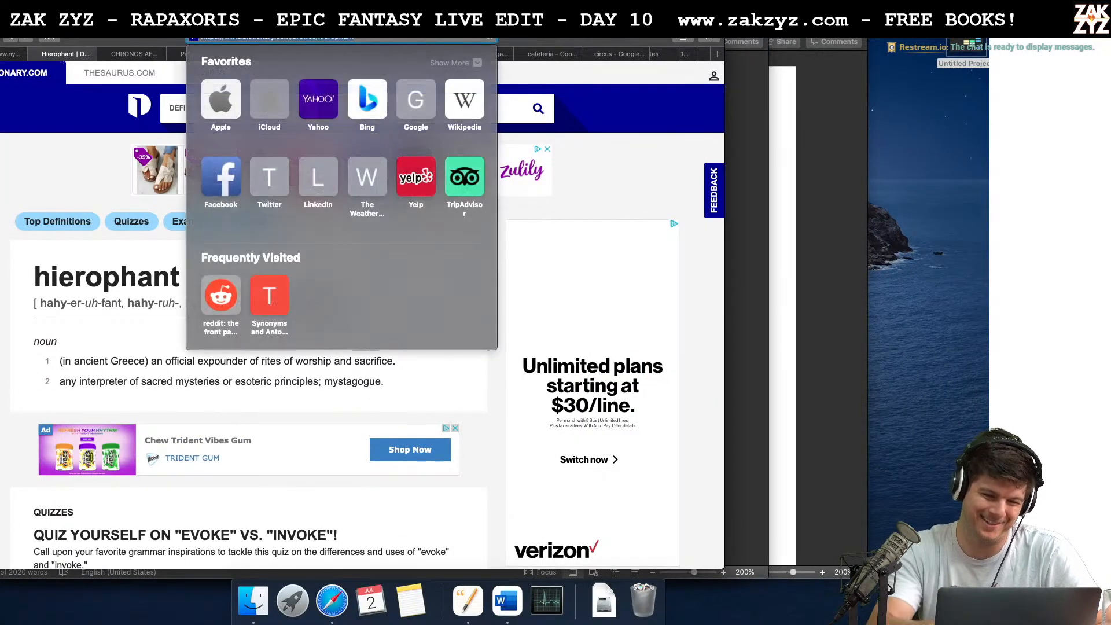
text(thesaurus.com)
key(Return)
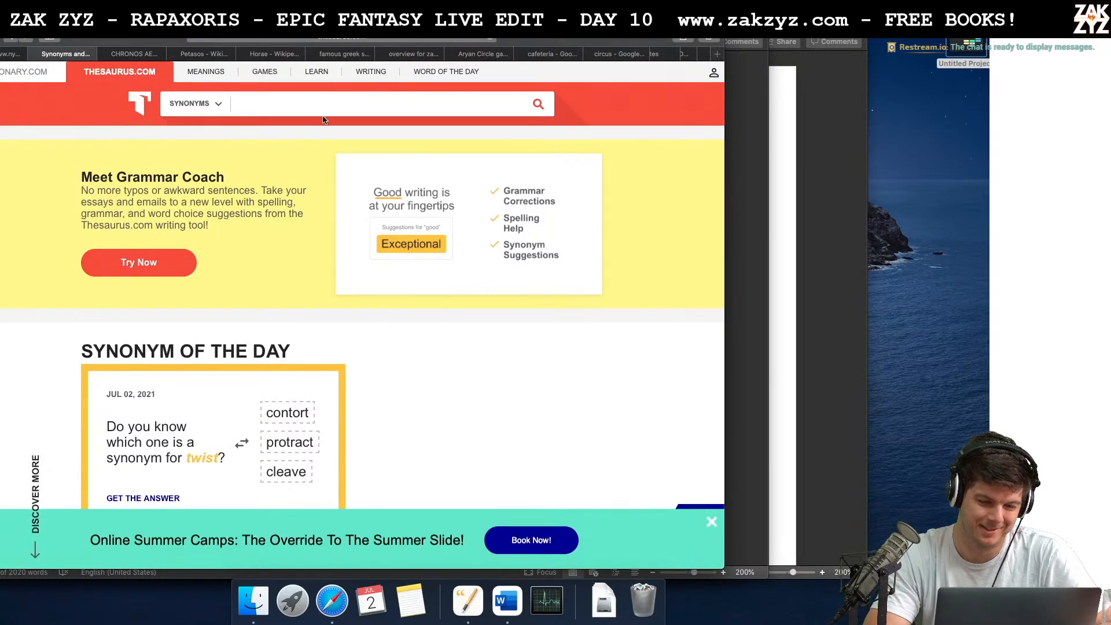
text(jimmy)
key(Return)
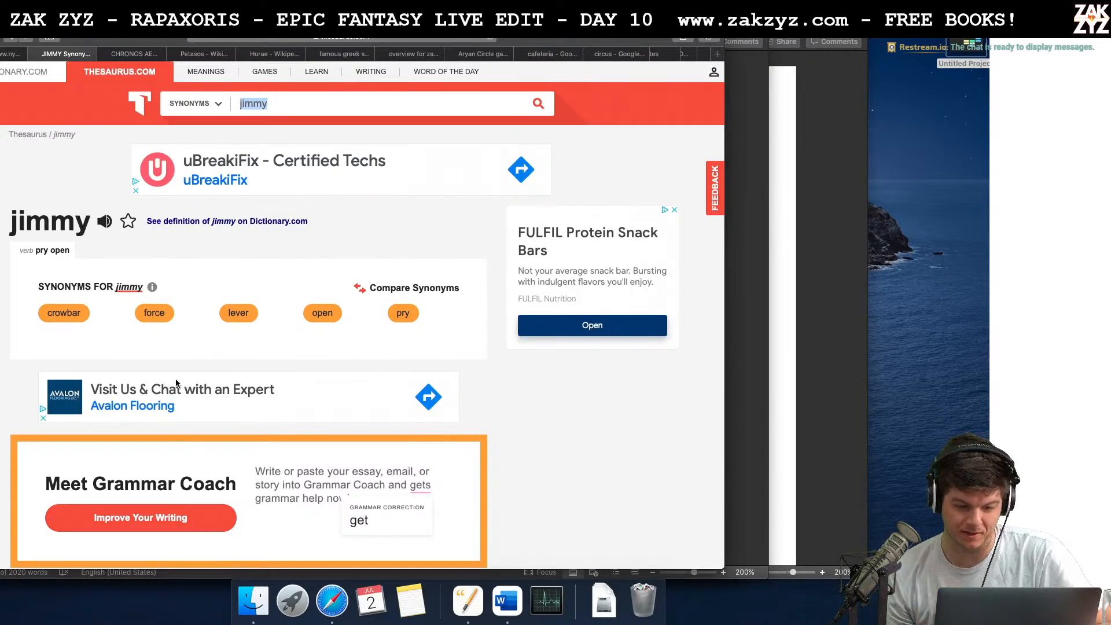
click(401, 313)
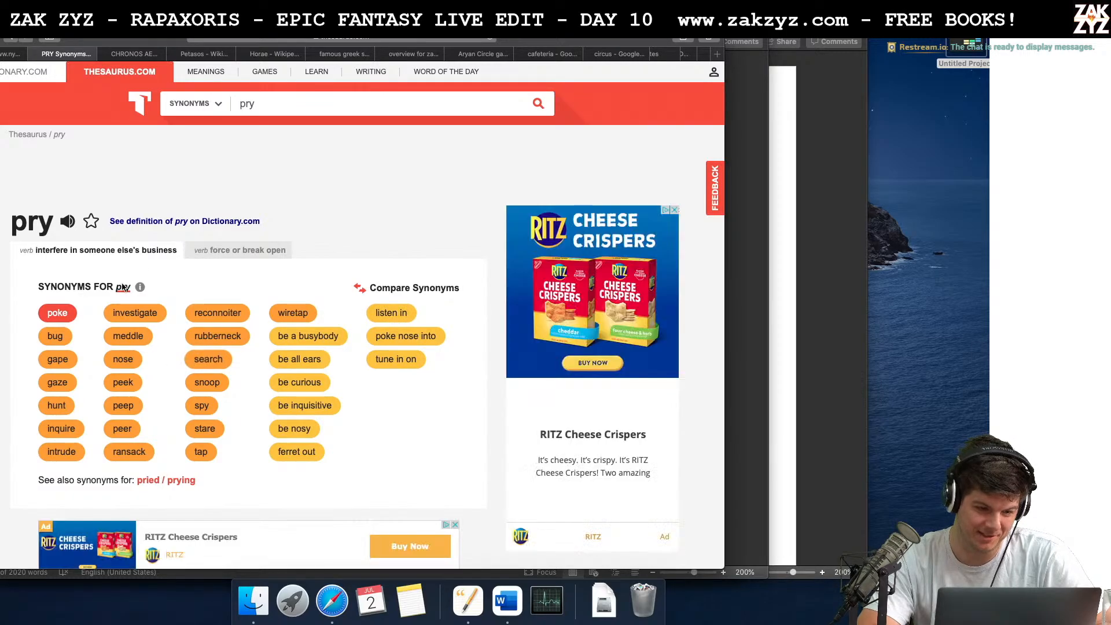
scroll(201, 428, down, 1)
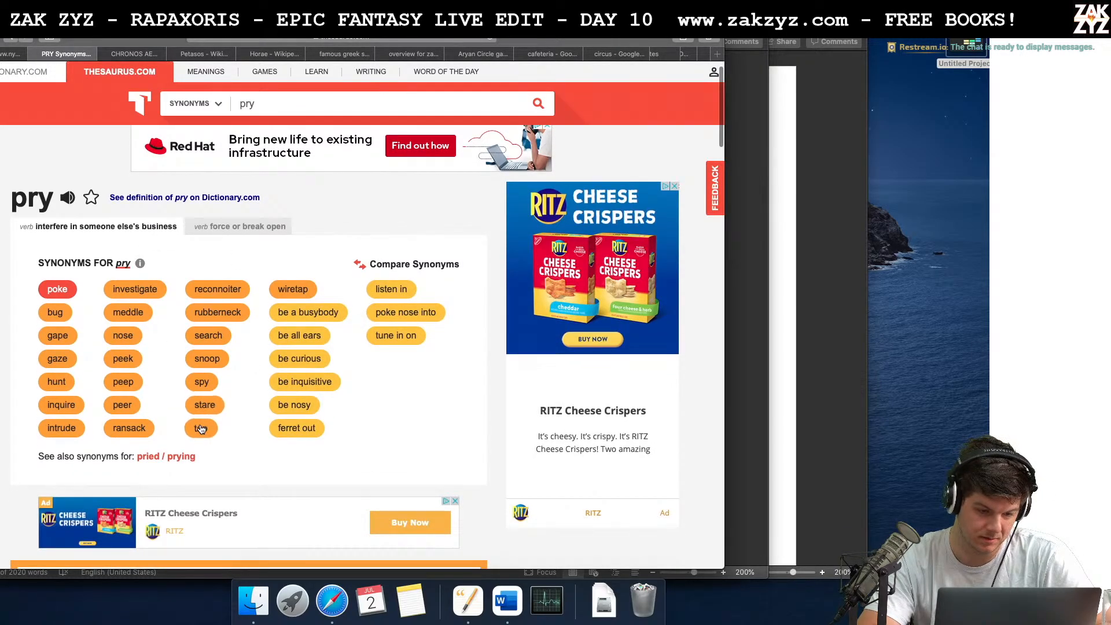
Examine the "force or break open" synonyms for "pry" and switch back to the manuscript in Word
scroll(201, 428, down, 1)
scroll(201, 429, down, 1)
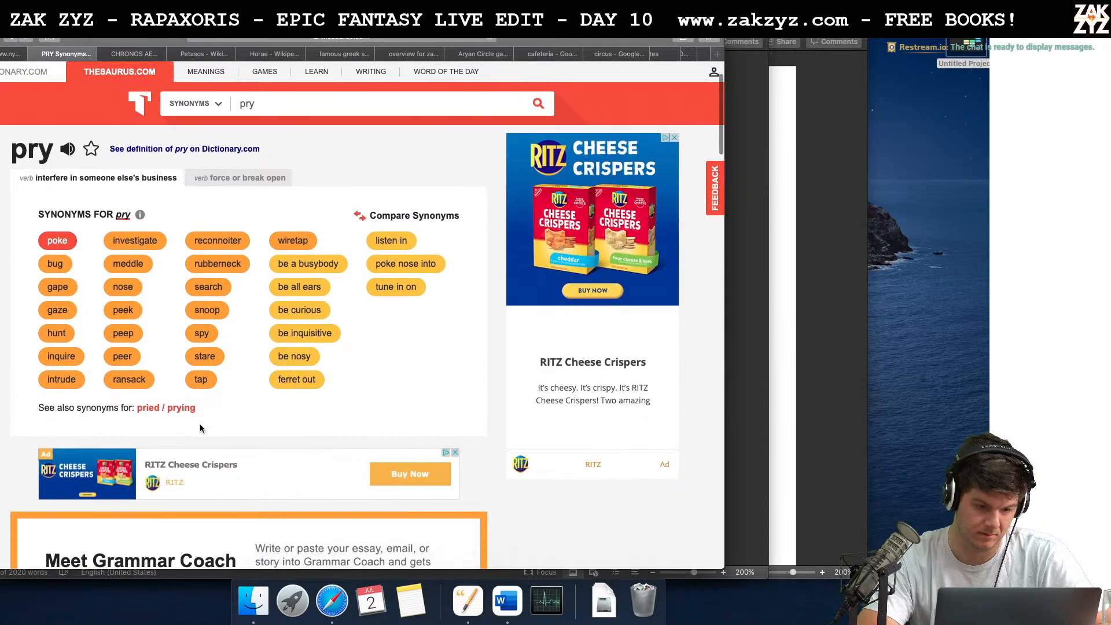
scroll(200, 429, up, 2)
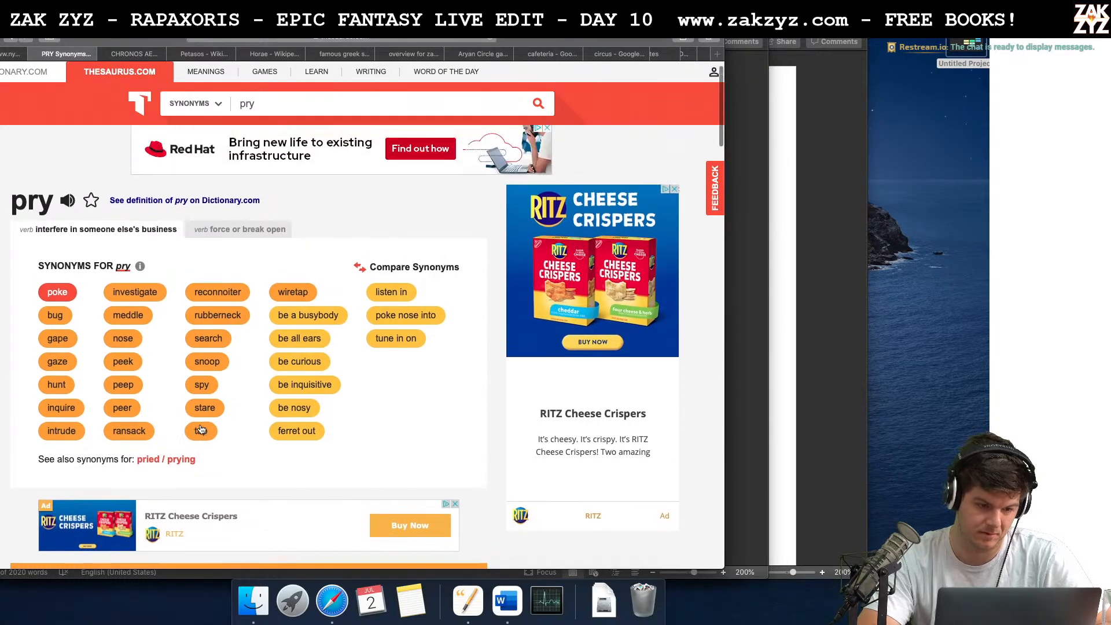
click(242, 229)
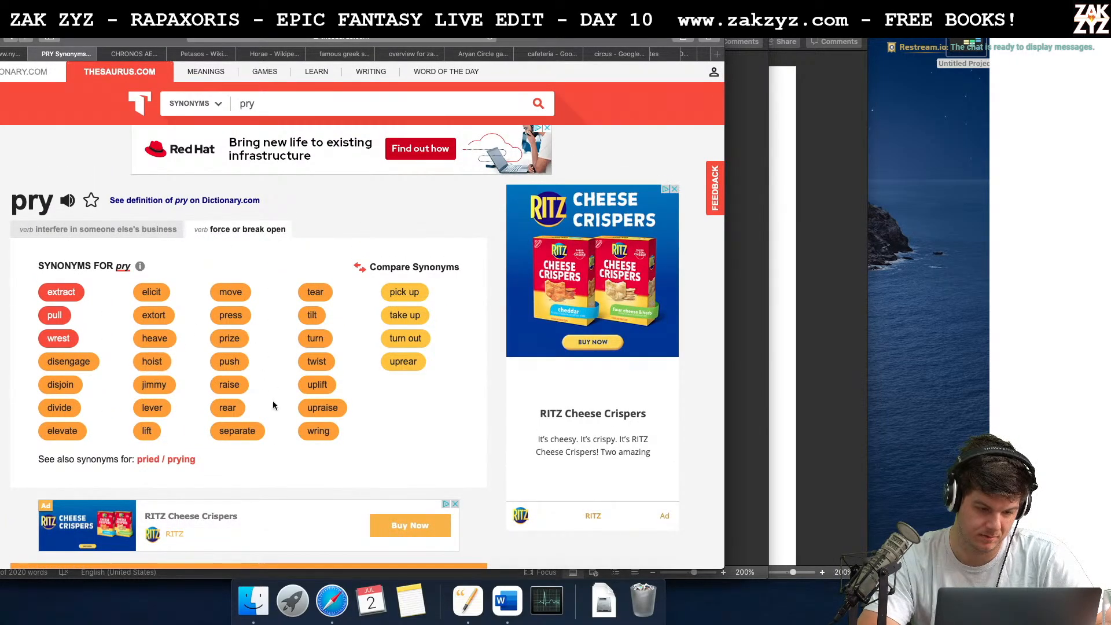
key(super+Tab)
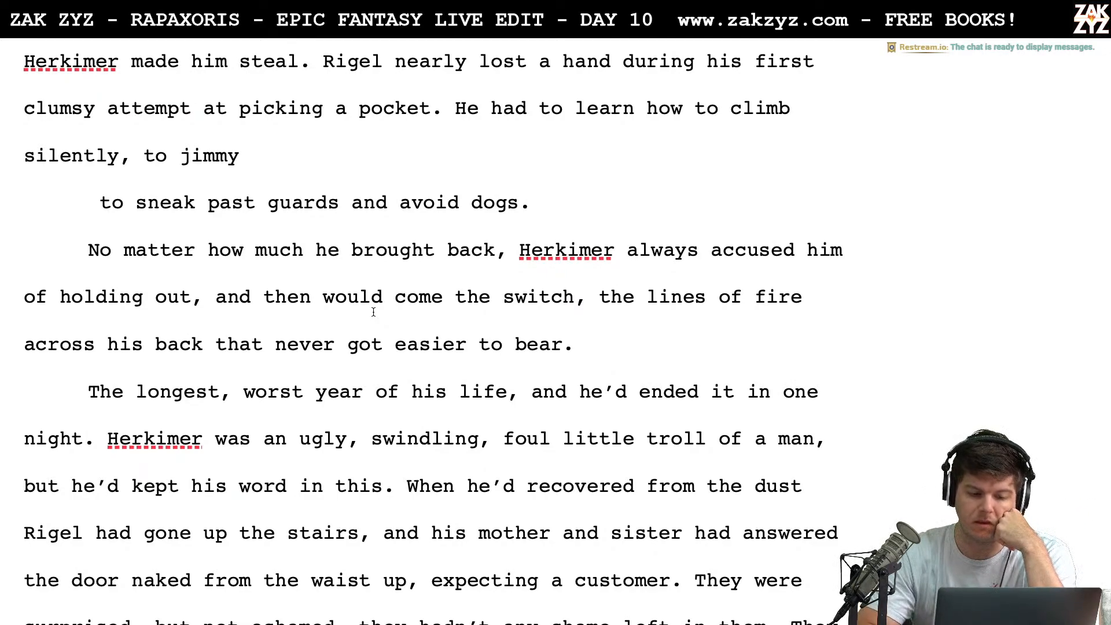
Continue the line after "silently, to jimmy" with "windows and"
click(408, 178)
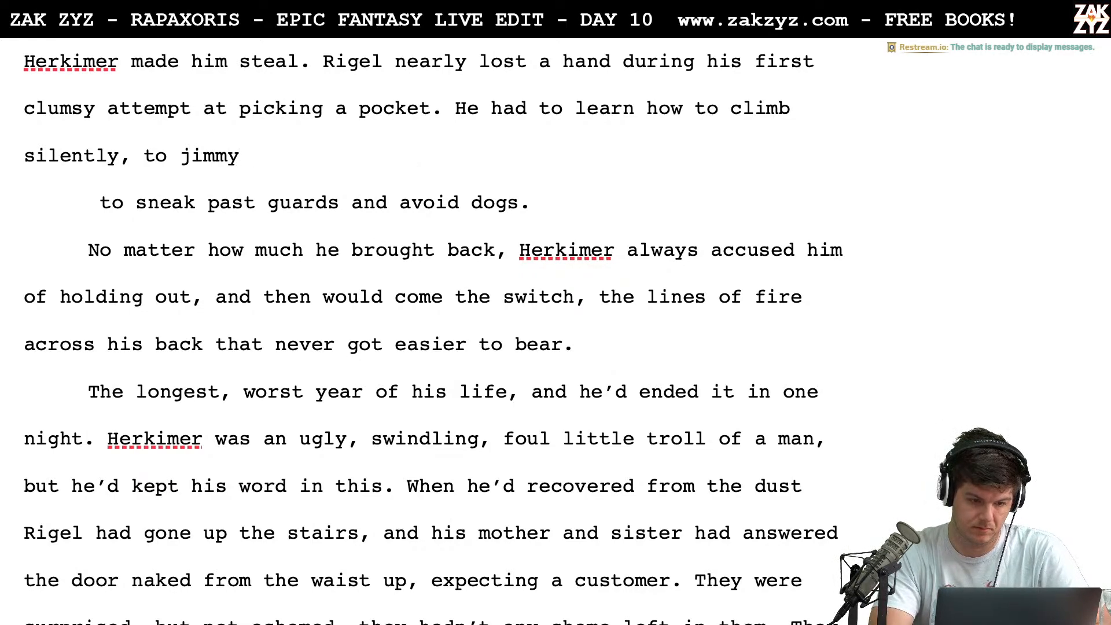
text(windows and)
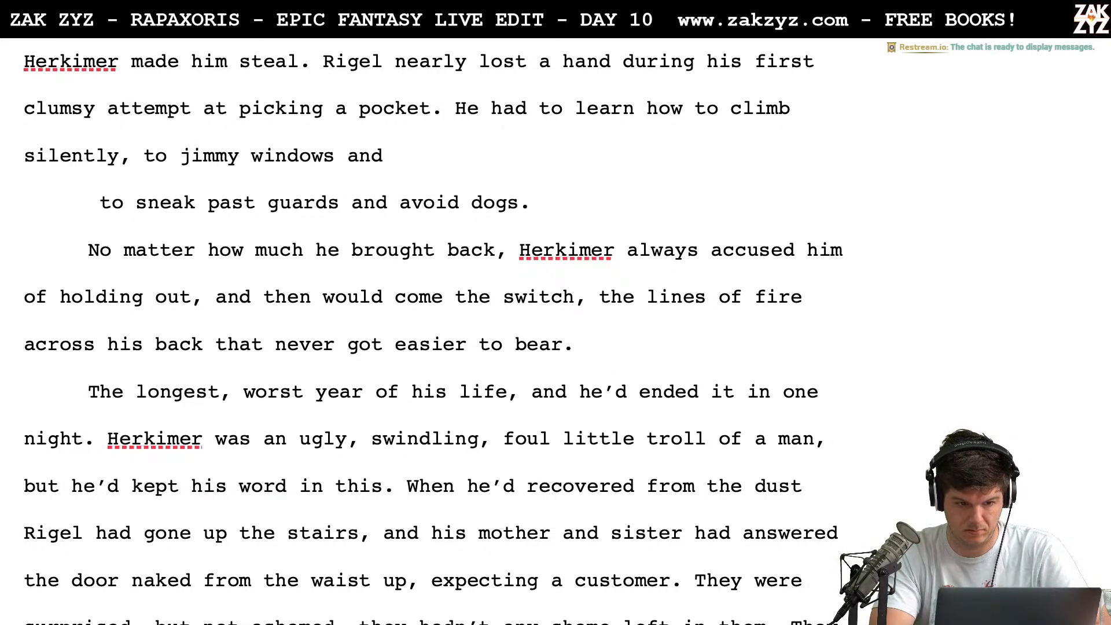
key(BackSpace)
key(BackSpace)
key(BackSpace)
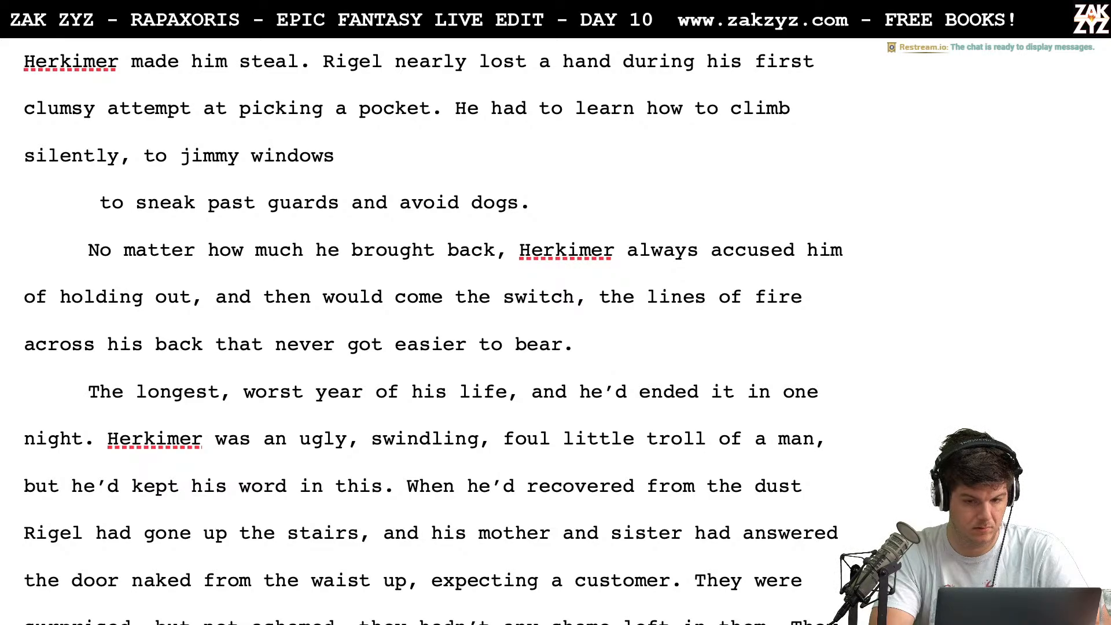
text(and)
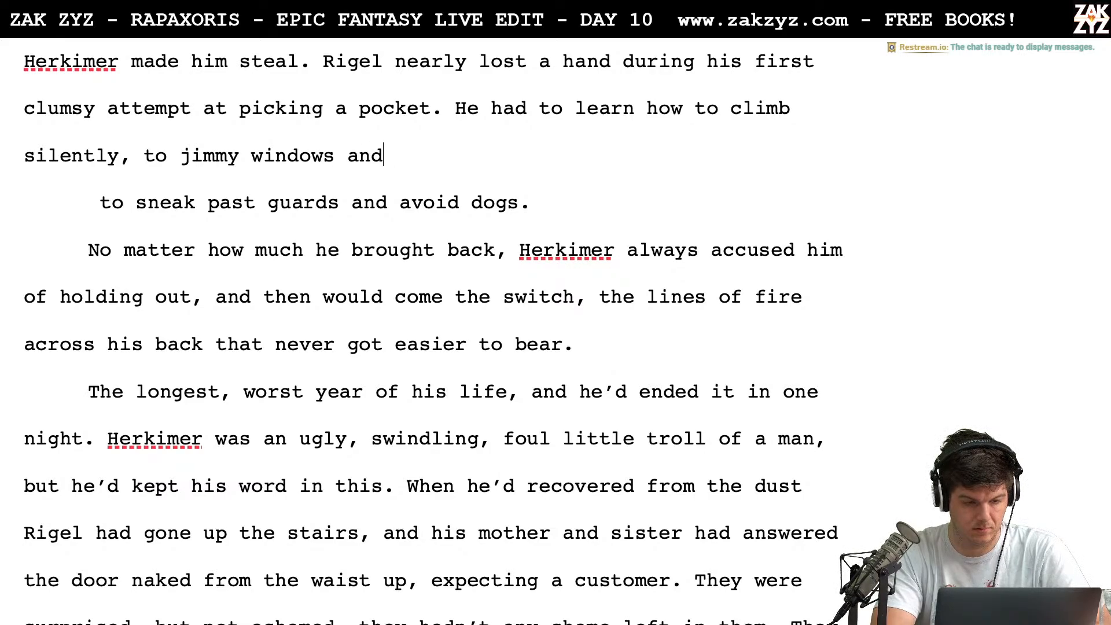
Delete "climb silently, to jimmy windows and" so the sentence breaks off after "He had to learn how to"
key(BackSpace)
key(BackSpace)
key(BackSpace)
key(BackSpace)
key(BackSpace)
key(BackSpace)
key(BackSpace)
key(BackSpace)
key(BackSpace)
key(BackSpace)
key(BackSpace)
key(BackSpace)
key(BackSpace)
key(BackSpace)
key(BackSpace)
key(BackSpace)
key(BackSpace)
key(BackSpace)
key(BackSpace)
key(BackSpace)
key(BackSpace)
key(BackSpace)
key(BackSpace)
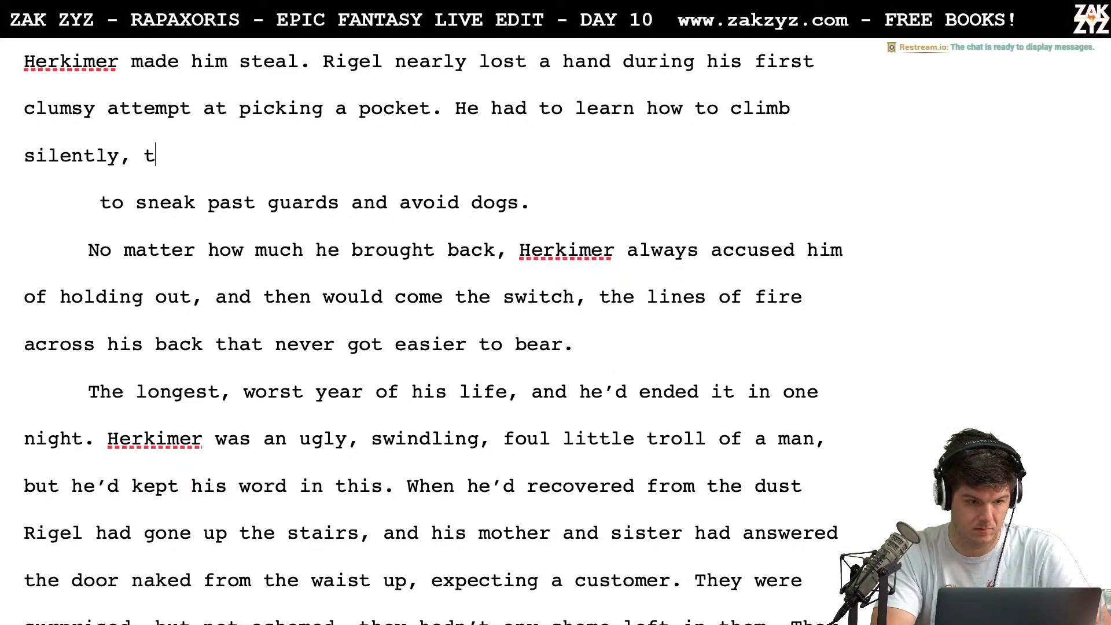
text(y,)
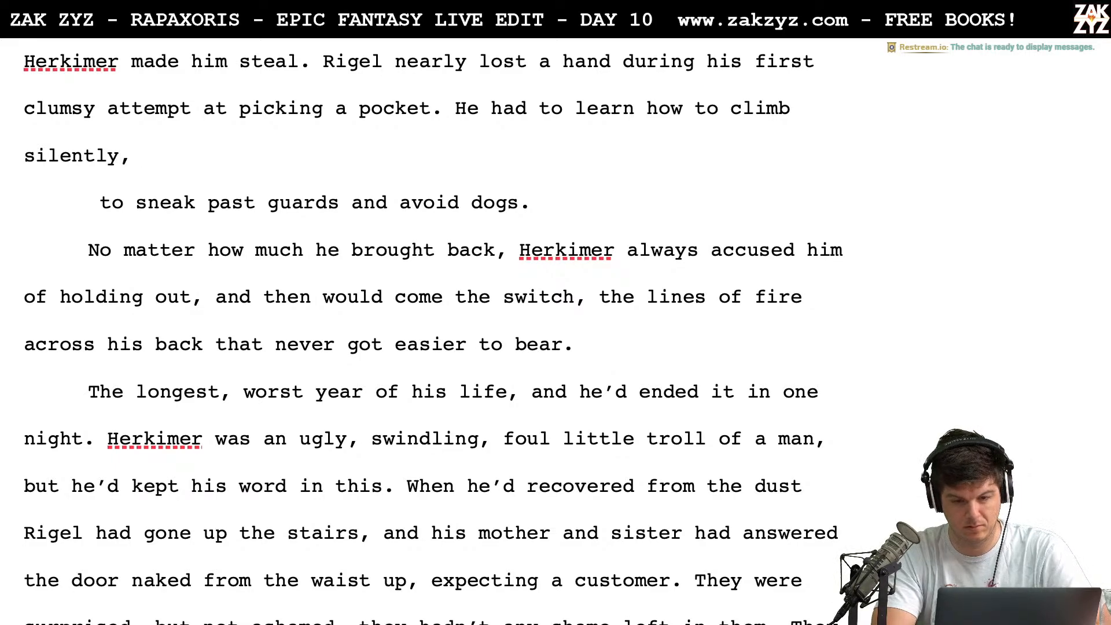
key(BackSpace)
key(BackSpace)
key(BackSpace)
key(BackSpace)
key(BackSpace)
key(BackSpace)
key(BackSpace)
key(BackSpace)
key(BackSpace)
key(BackSpace)
key(BackSpace)
key(BackSpace)
key(BackSpace)
key(BackSpace)
key(BackSpace)
key(BackSpace)
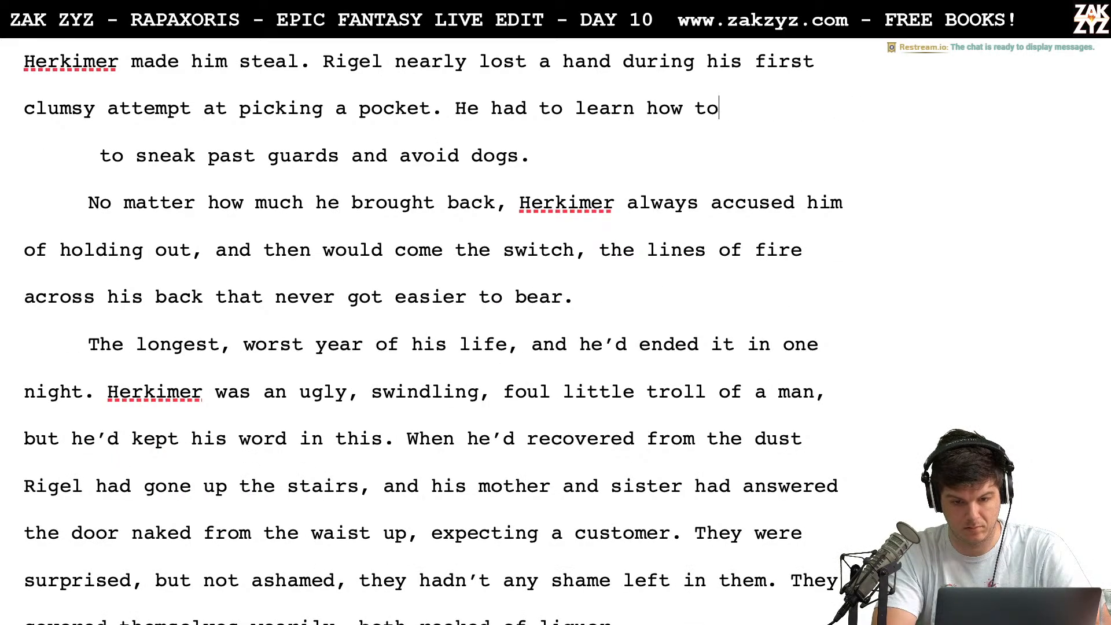
Complete the sentence after "He had to learn how to" with "sneak past guards, to jimmy windows and pick locks."
text(sneak pas)
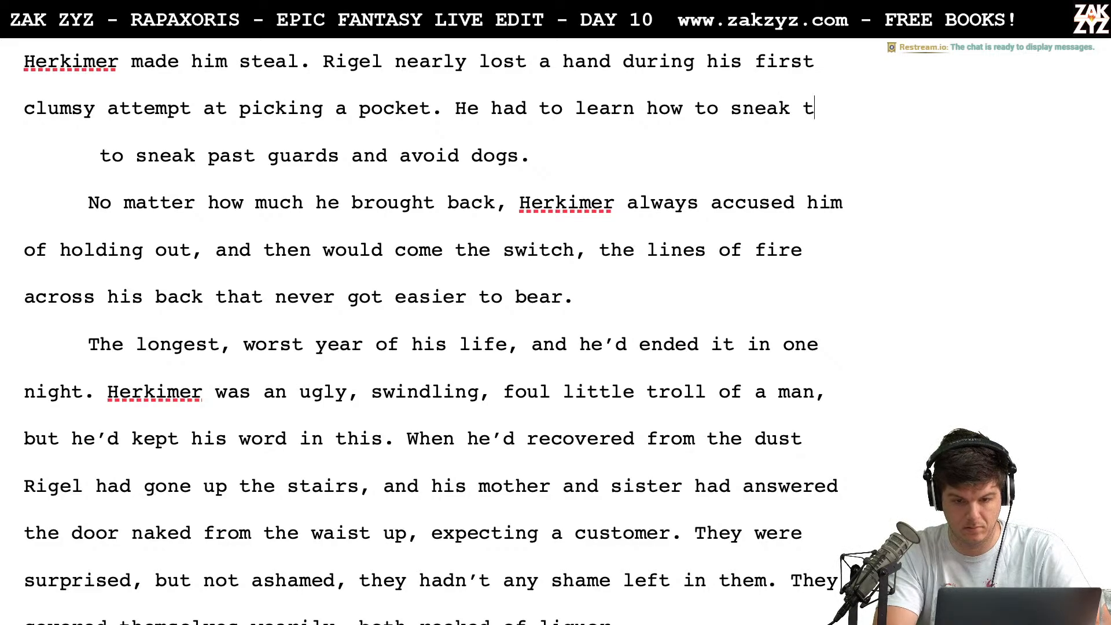
text(t guards, to )
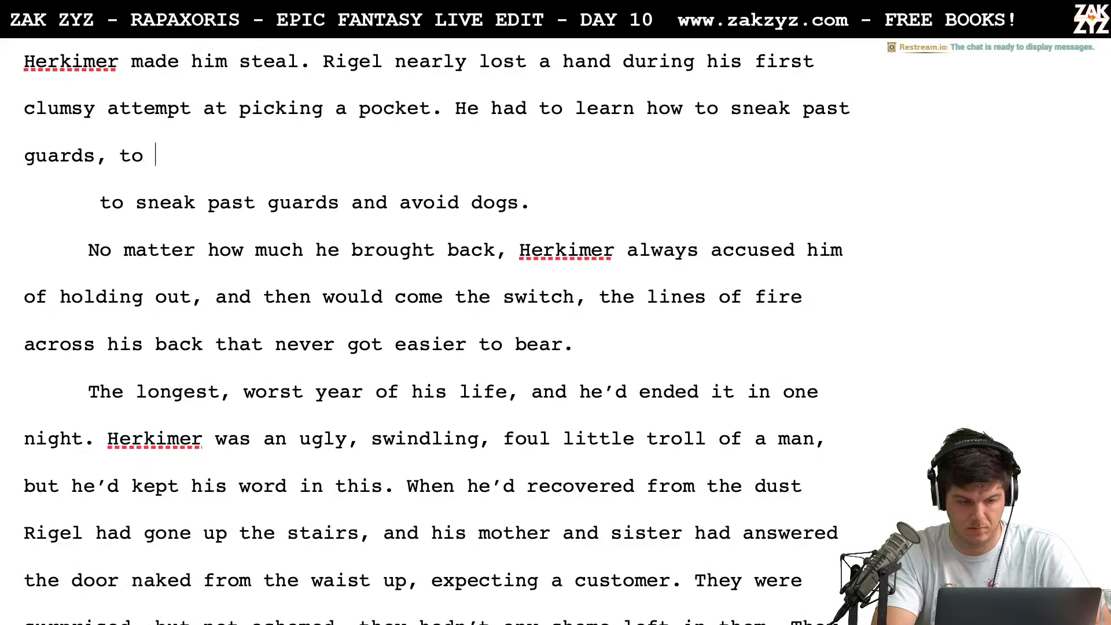
text(jm)
key(BackSpace)
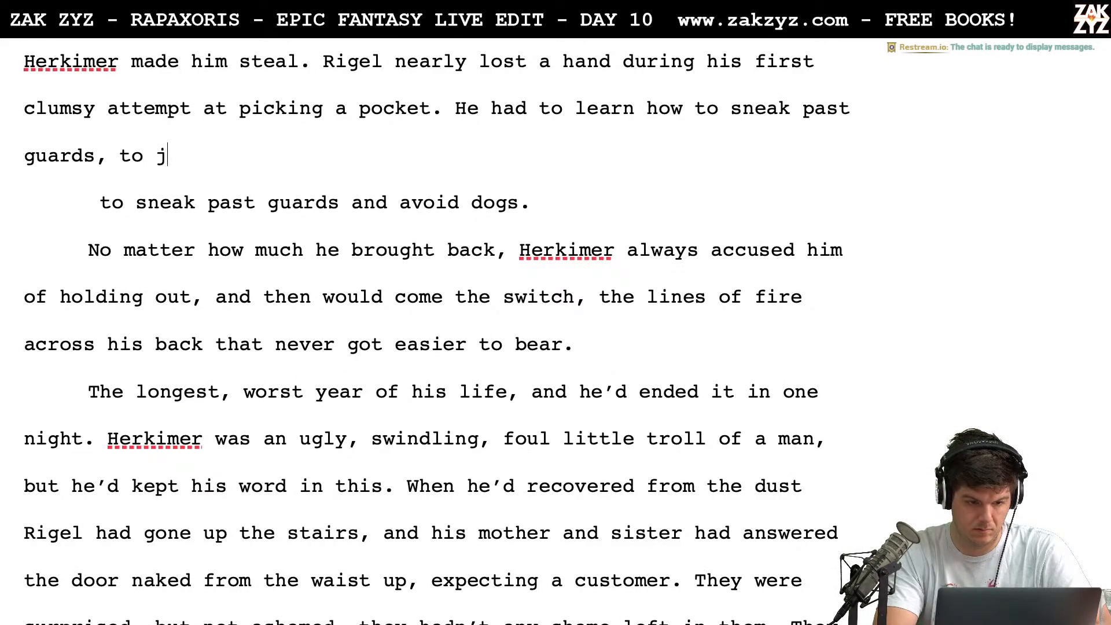
text(immy windo)
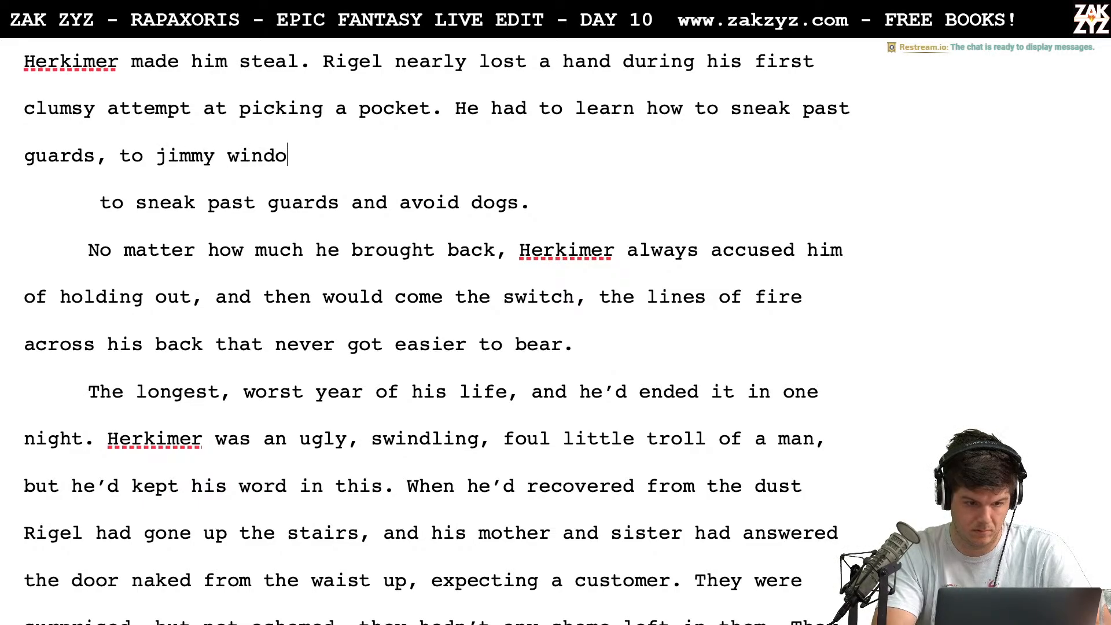
text(ws and pick locks.)
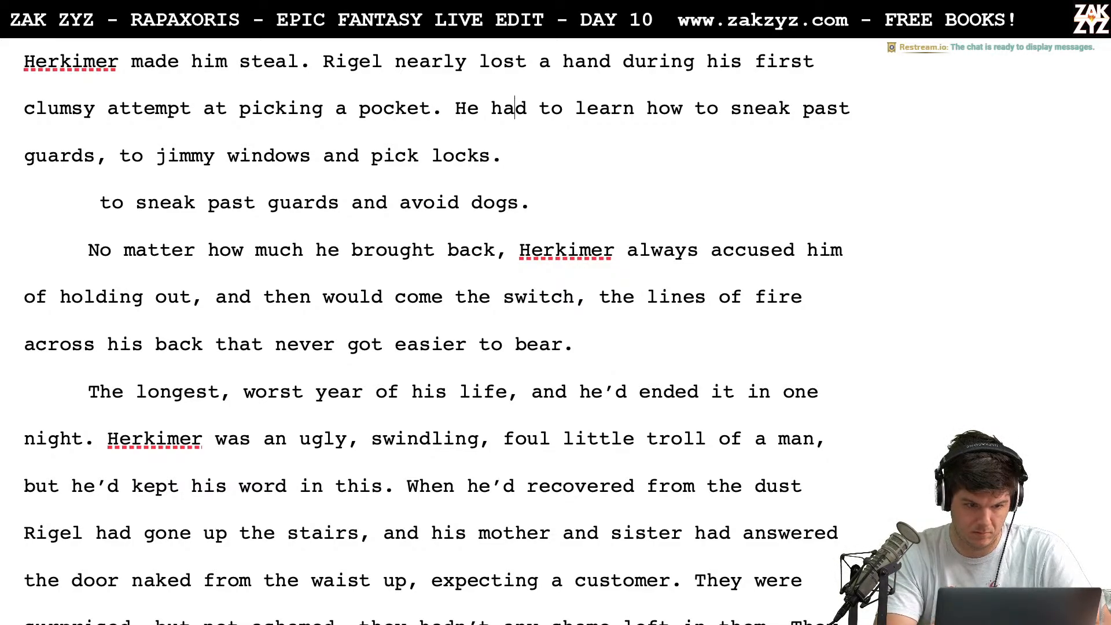
Move "sneak past guards, to jimmy windows and pick locks." down below a blank line and add "scale" after "learn how to"
key(Left)
key(Up)
key(Right)
key(Right)
key(Right)
key(Right)
key(Right)
key(Right)
key(Right)
key(Right)
key(Right)
key(Right)
key(Right)
key(Down)
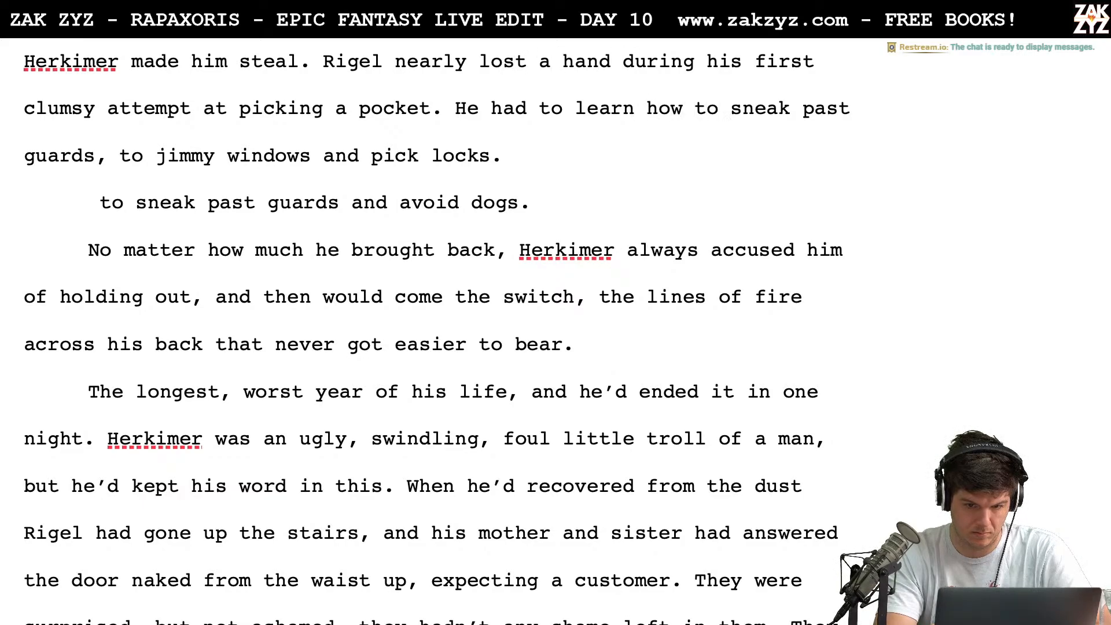
key(Return)
key(Return)
key(Left)
key(Left)
text(scale)
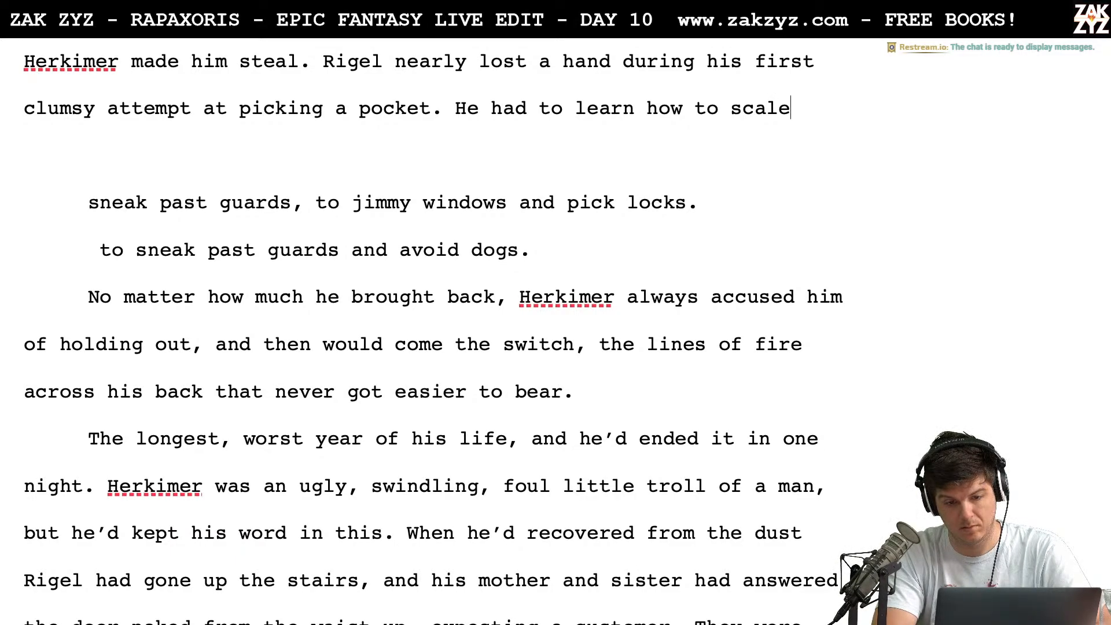
Replace "scale" with "climb silently, to jimmy windows, and to pick locks."
key(BackSpace)
key(BackSpace)
key(BackSpace)
key(BackSpace)
key(BackSpace)
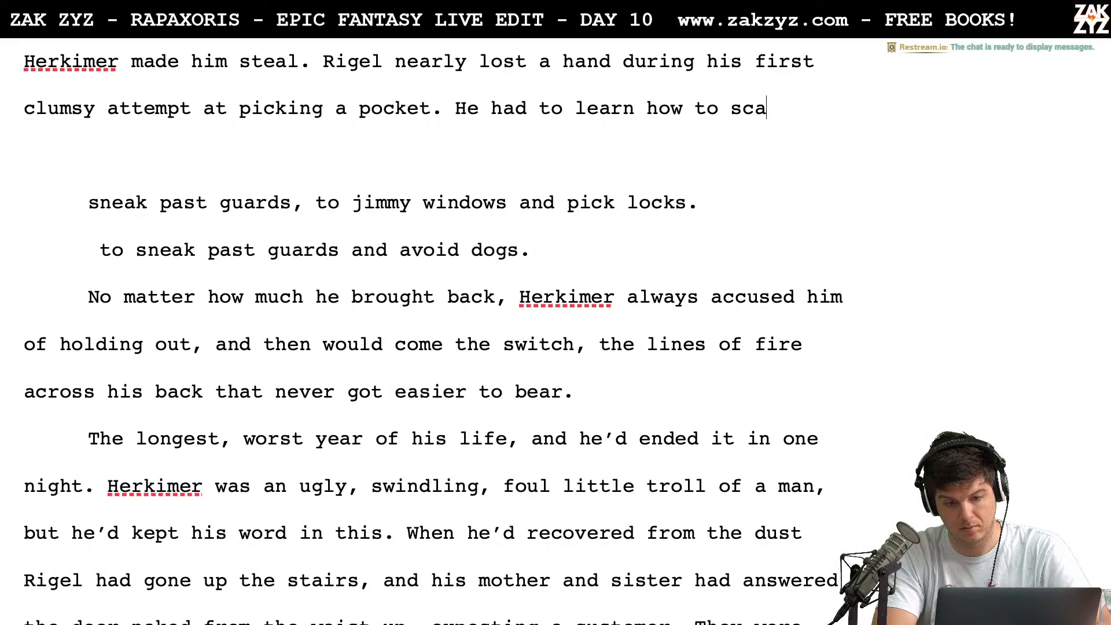
text(climb silentl)
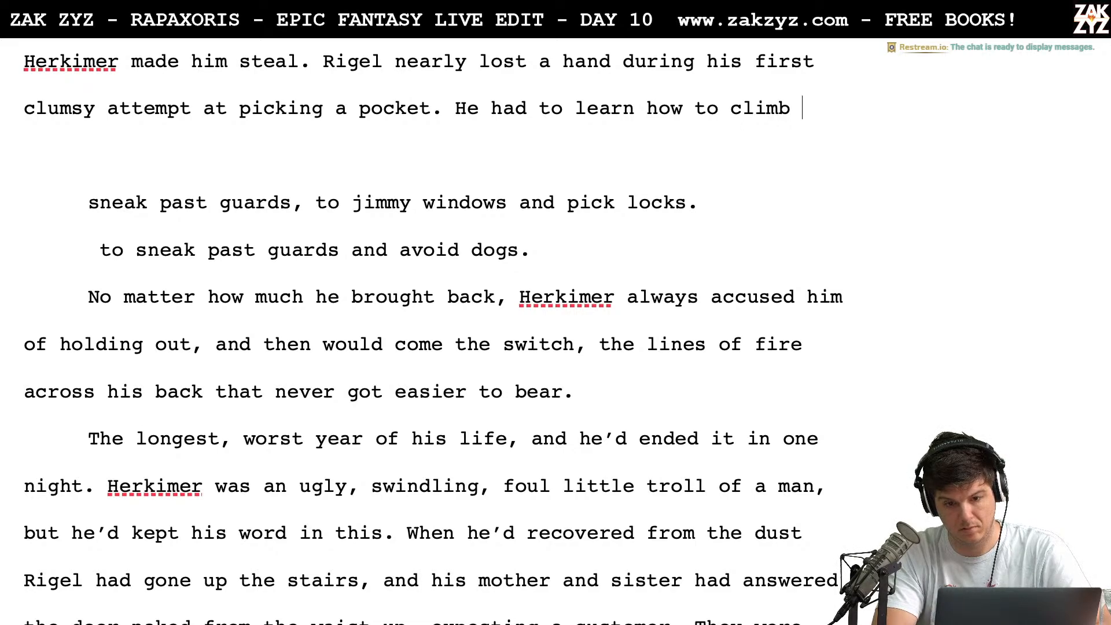
text(y, )
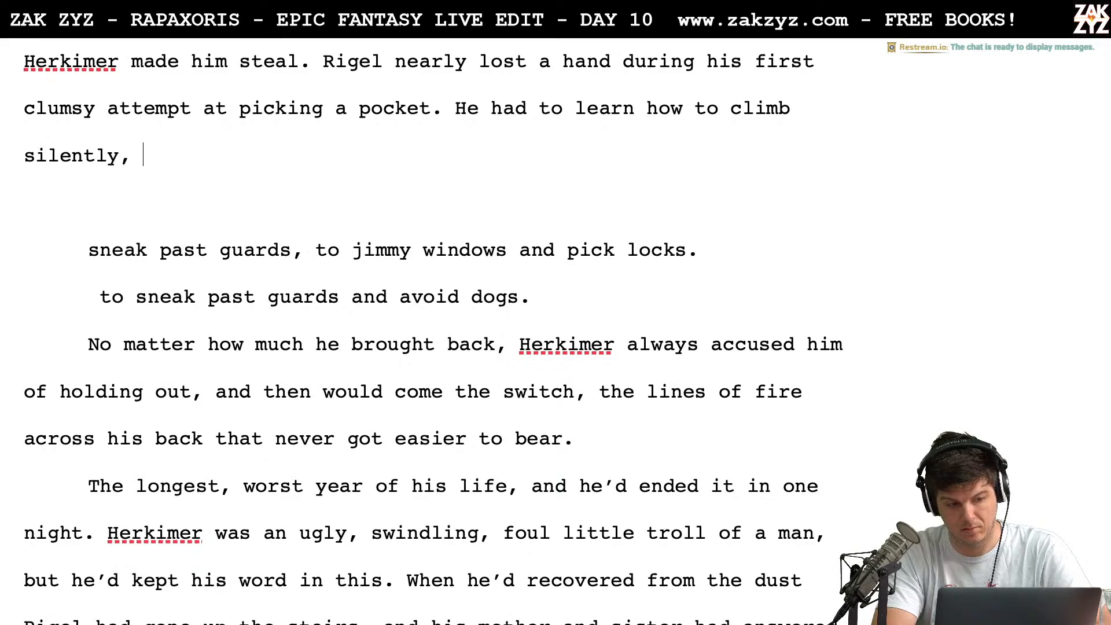
text(to jimmy windows)
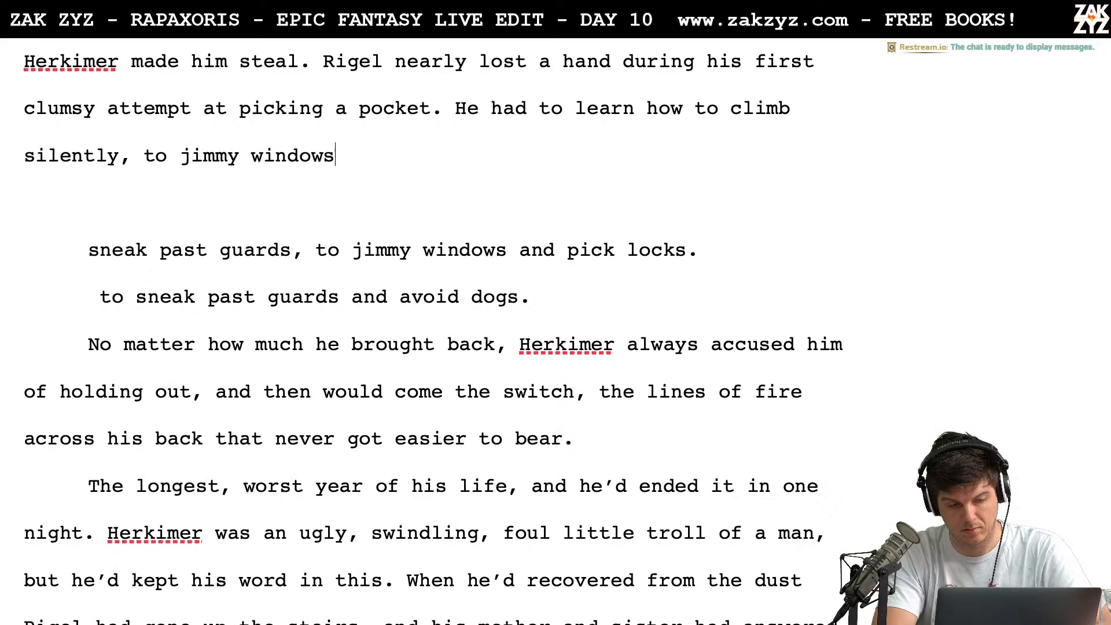
text(, and to pick locks. )
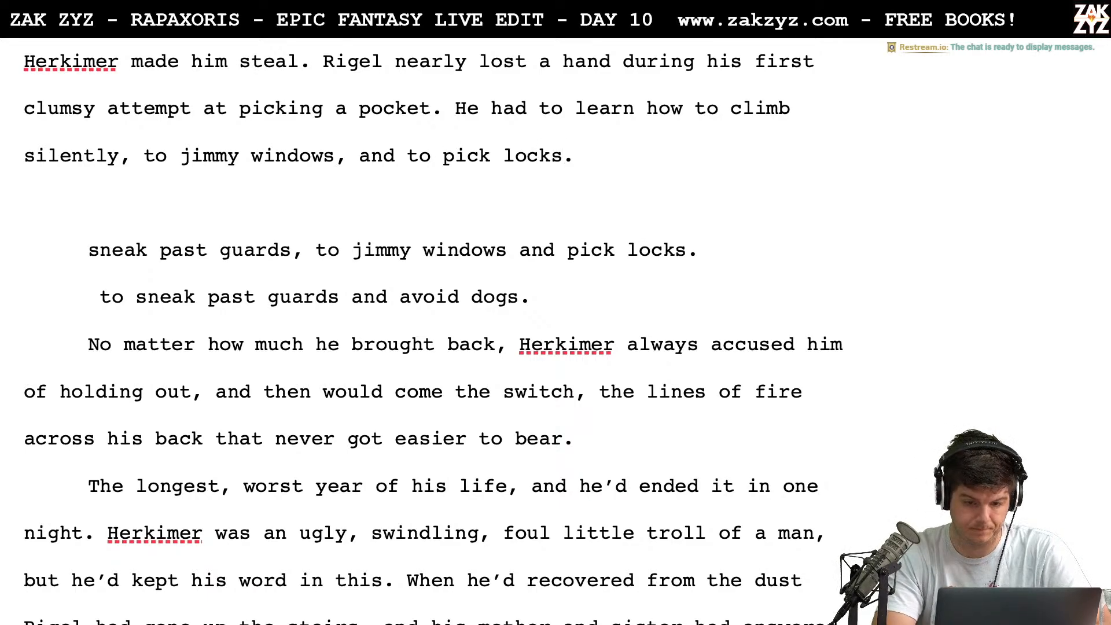
text(There were alway)
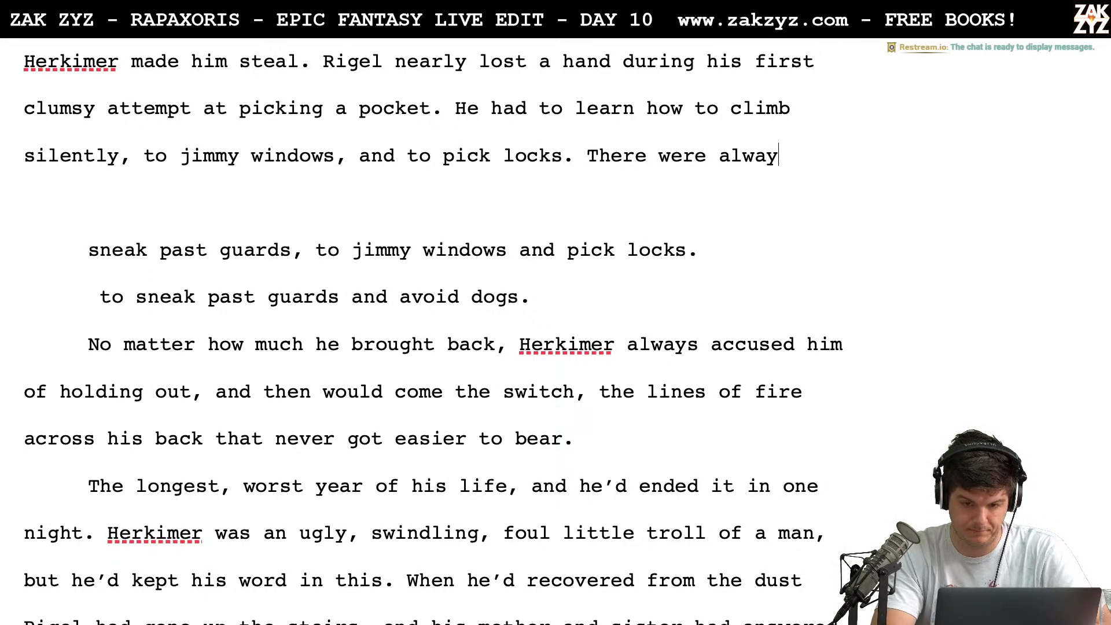
text(s guards and dogs)
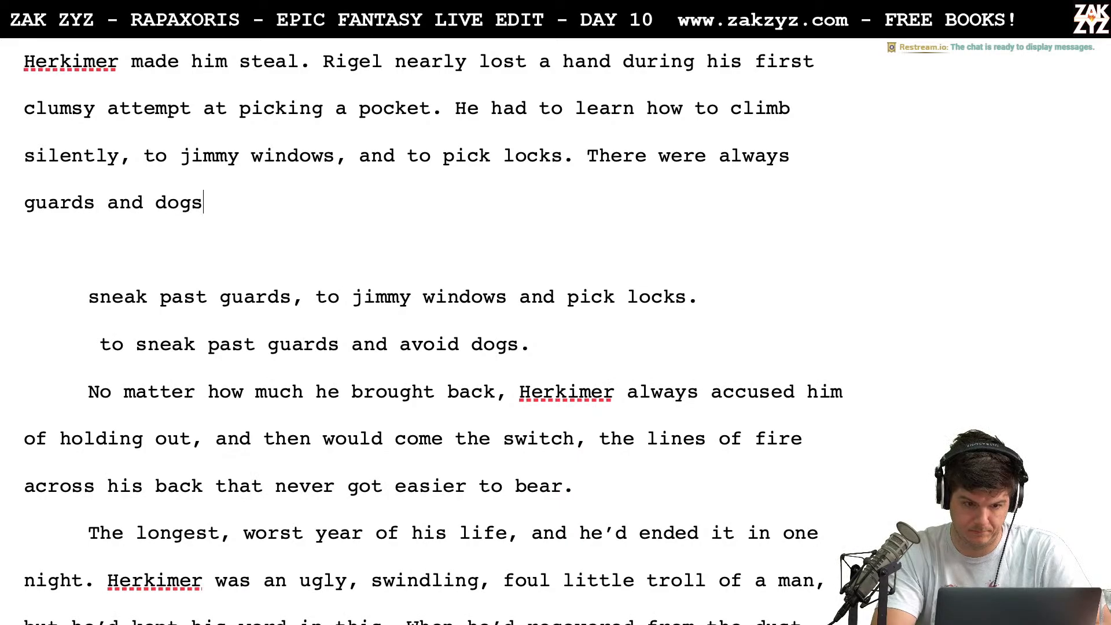
text(.)
Delete the two leftover "sneak past guards" draft lines and join "No matter how much he brought back" to the paragraph above
key(shift+Down)
key(shift+Down)
key(shift+Down)
key(shift+Down)
key(shift+Down)
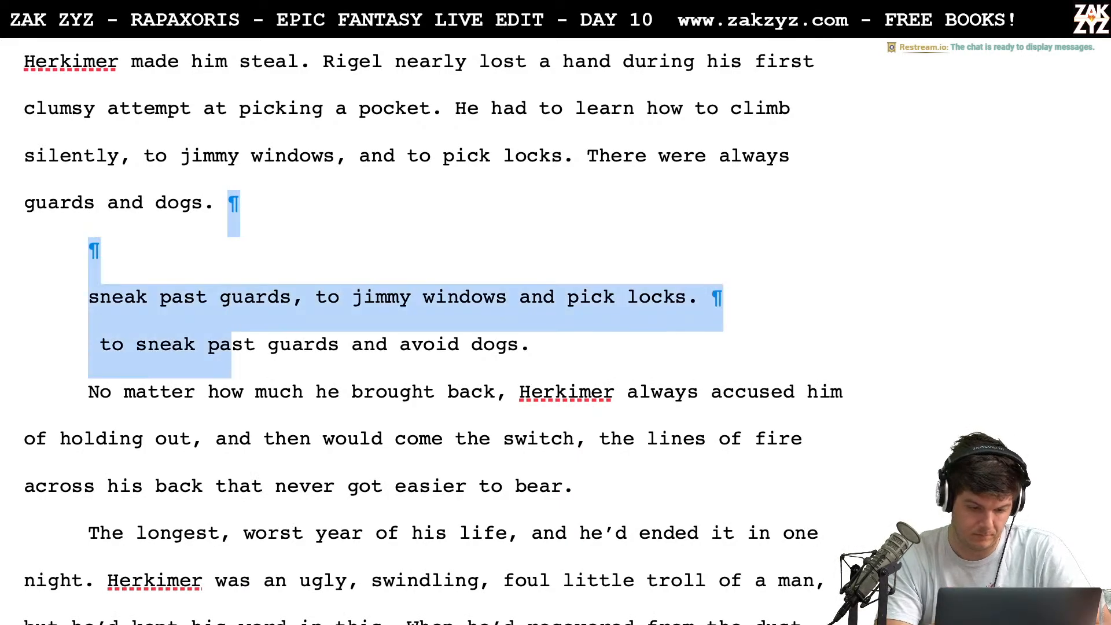
key(shift+Up)
key(shift+Up)
key(shift+Right)
key(shift+Right)
key(shift+Right)
key(shift+Right)
key(shift+Right)
key(shift+Right)
key(shift+Right)
key(shift+Right)
key(shift+Right)
key(shift+Right)
key(shift+Right)
key(shift+Right)
key(shift+Right)
key(shift+Right)
key(shift+Right)
key(shift+Right)
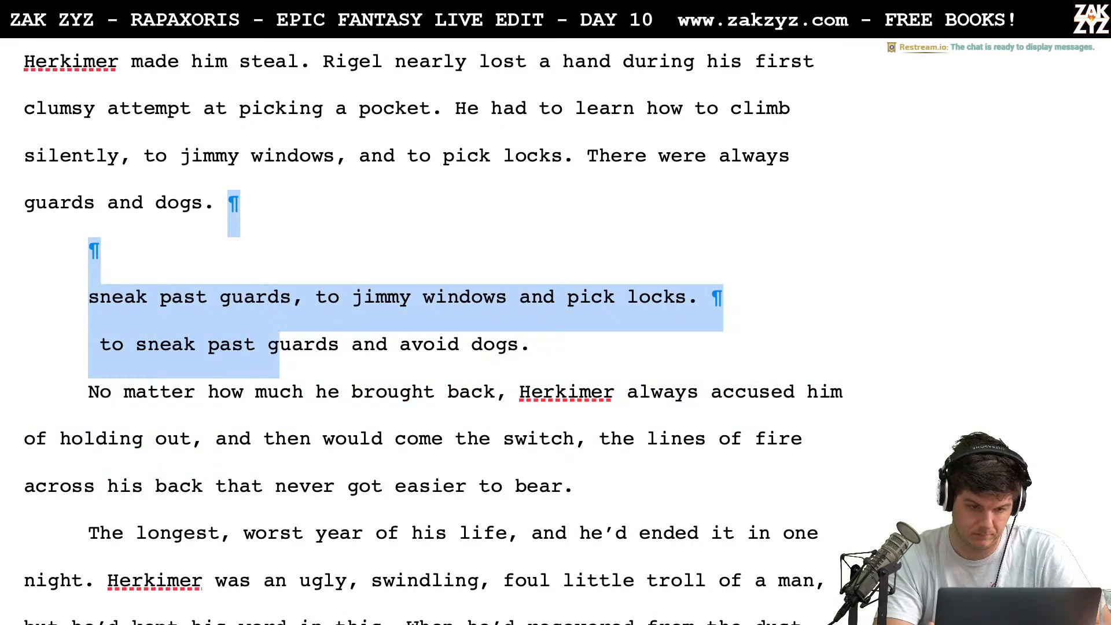
key(shift+Right)
key(shift+Right)
key(shift+Right)
key(shift+Right)
key(shift+Right)
key(shift+Right)
key(shift+Right)
key(shift+Right)
key(shift+Right)
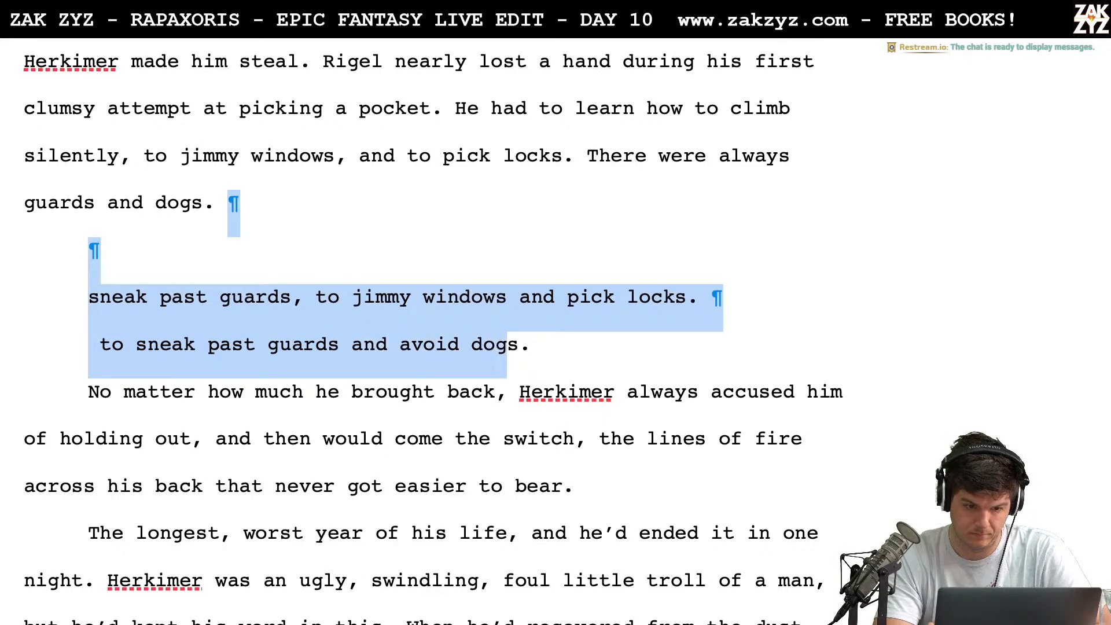
key(BackSpace)
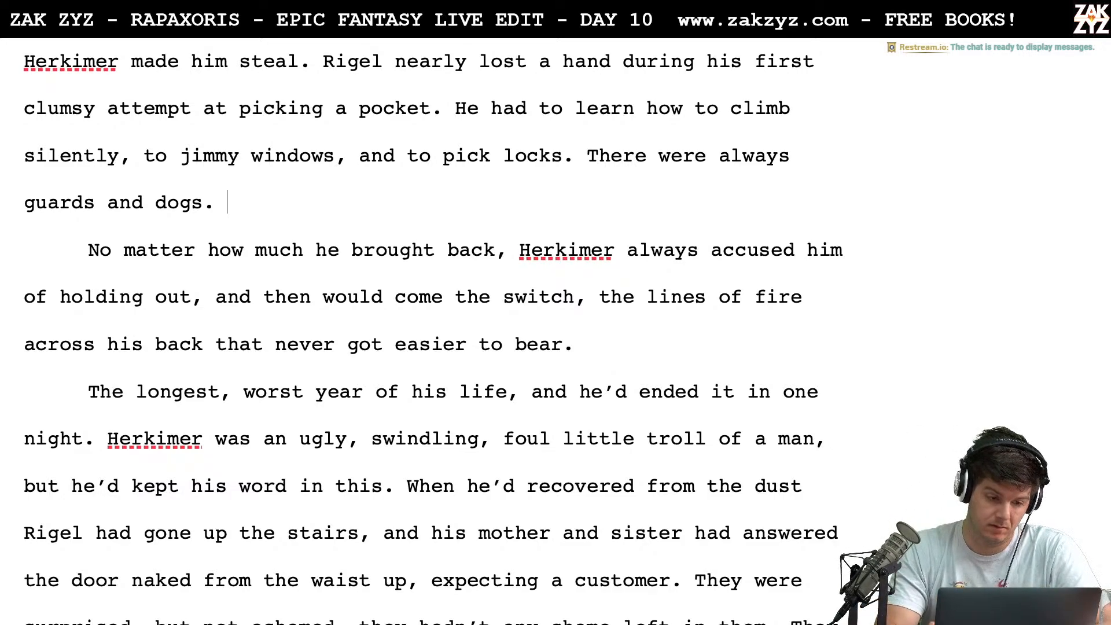
key(Right)
key(BackSpace)
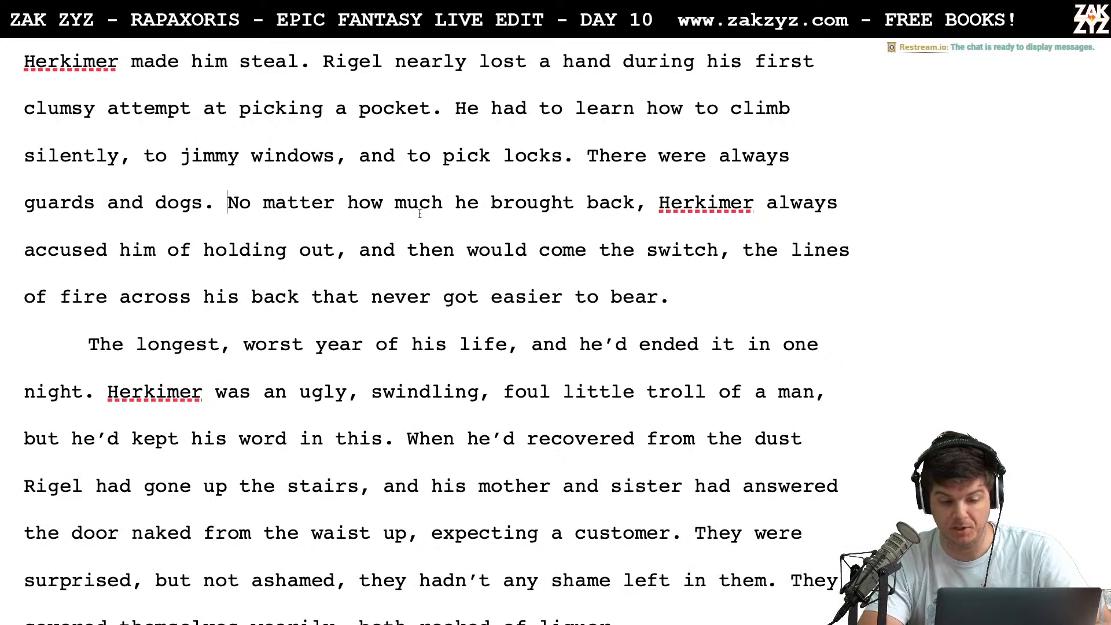
End the sentence after "accused him of holding out" with a period and start a new one with "Out came the switch,"
scroll(211, 272, down, 1)
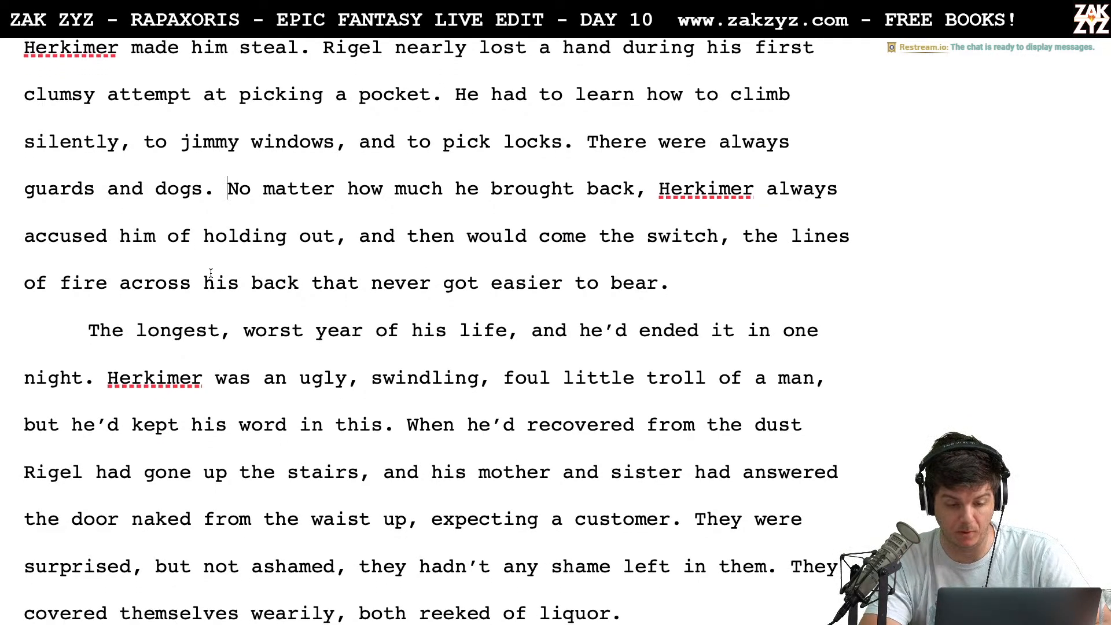
click(369, 246)
key(Left)
key(Down)
key(Left)
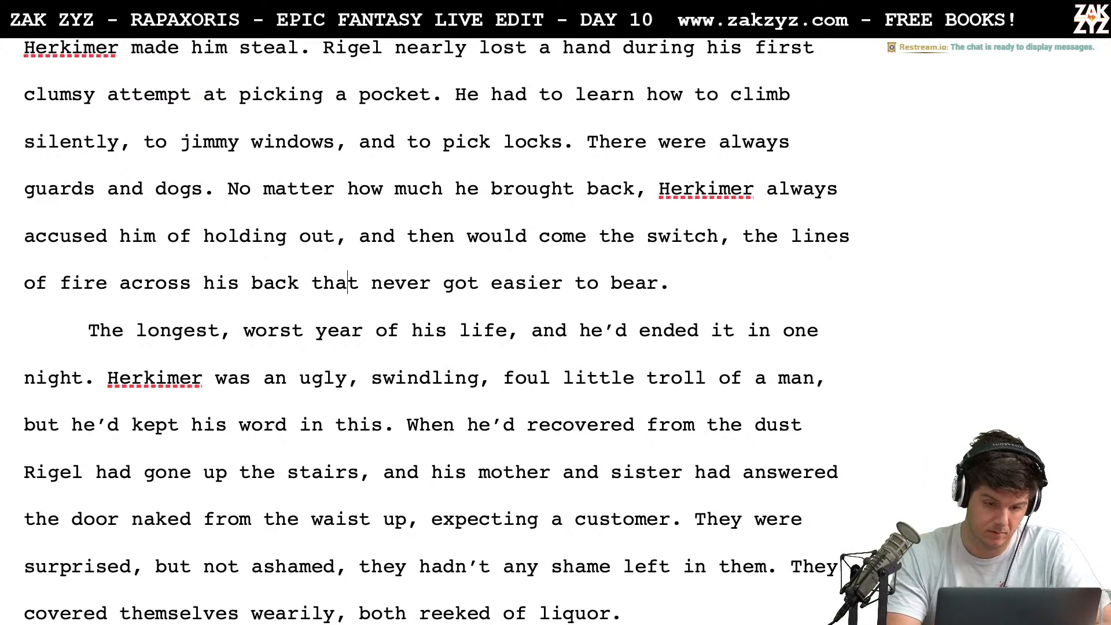
key(Up)
key(BackSpace)
text(. Out ca)
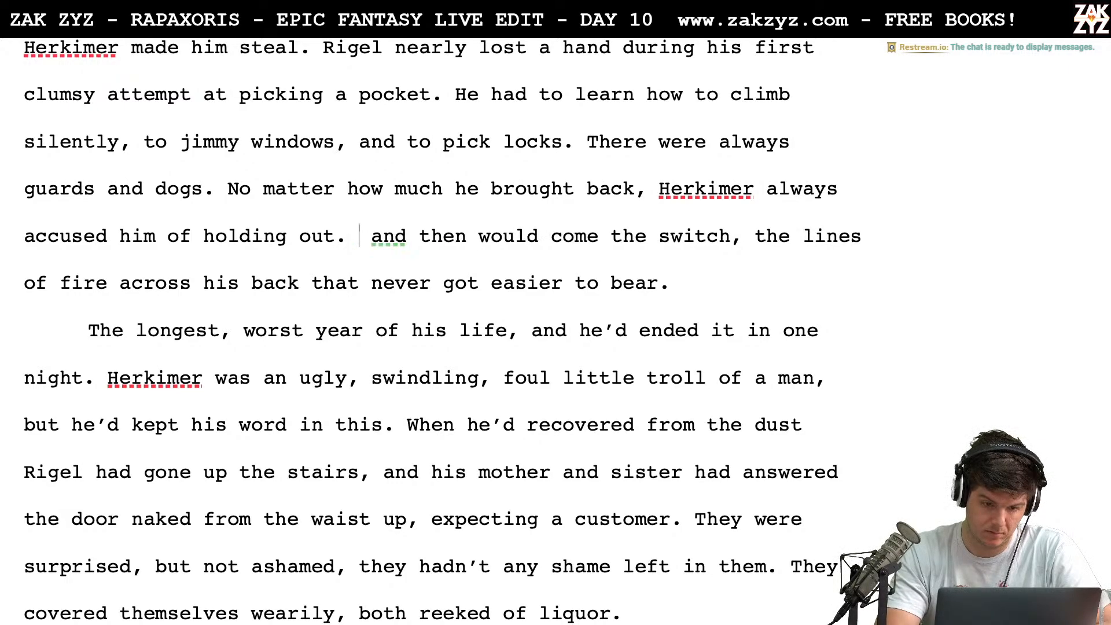
text(me the switch,)
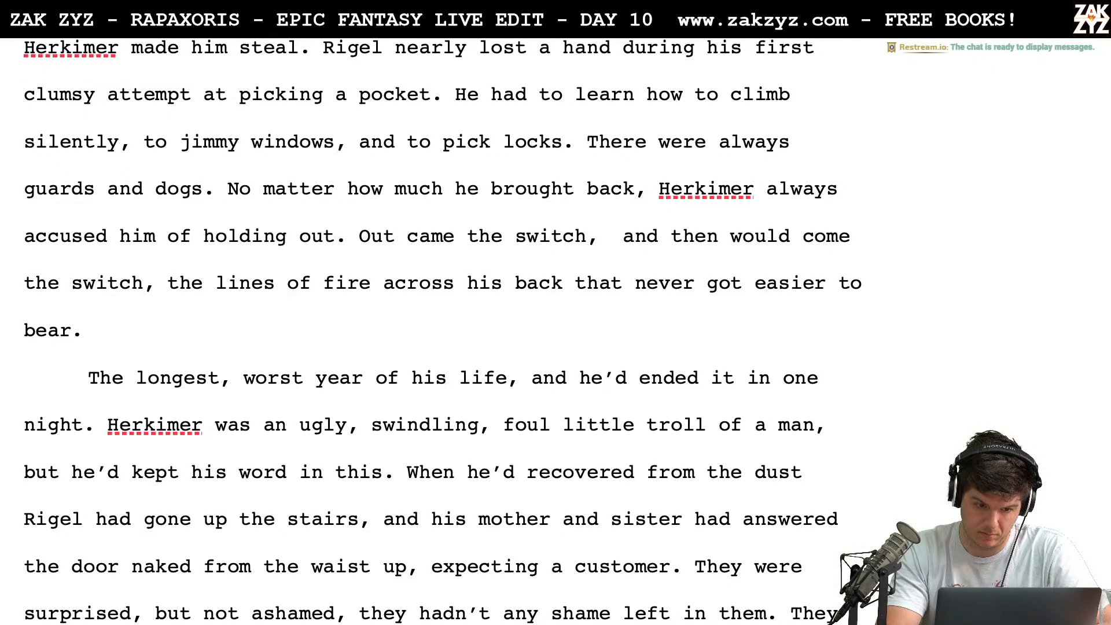
text( painting)
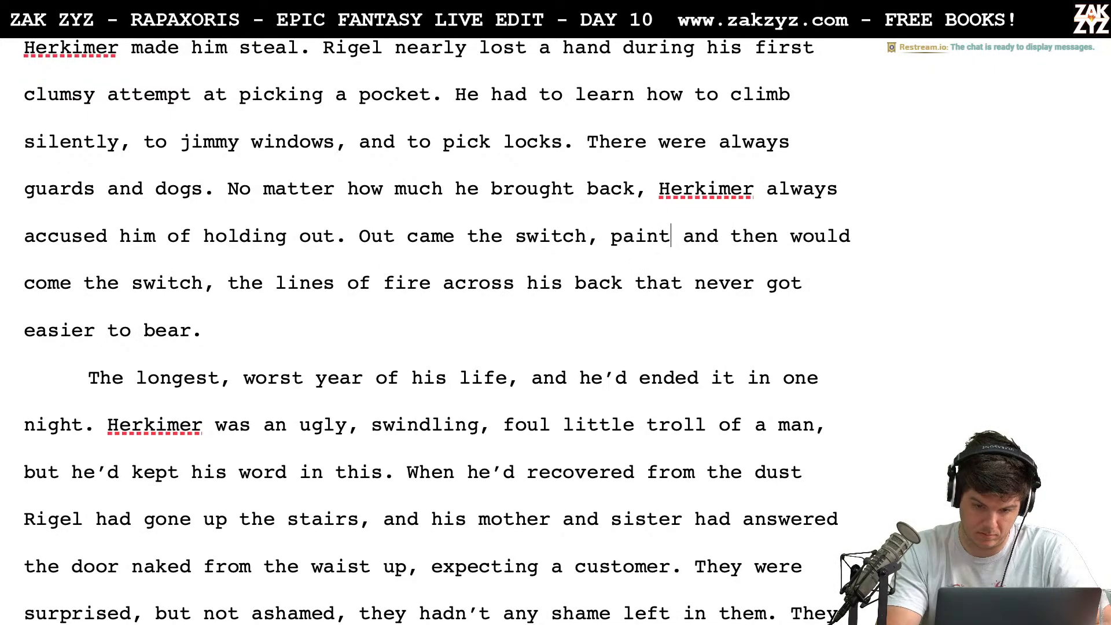
key(BackSpace)
key(BackSpace)
key(BackSpace)
key(BackSpace)
key(BackSpace)
key(BackSpace)
key(BackSpace)
key(BackSpace)
key(BackSpace)
key(BackSpace)
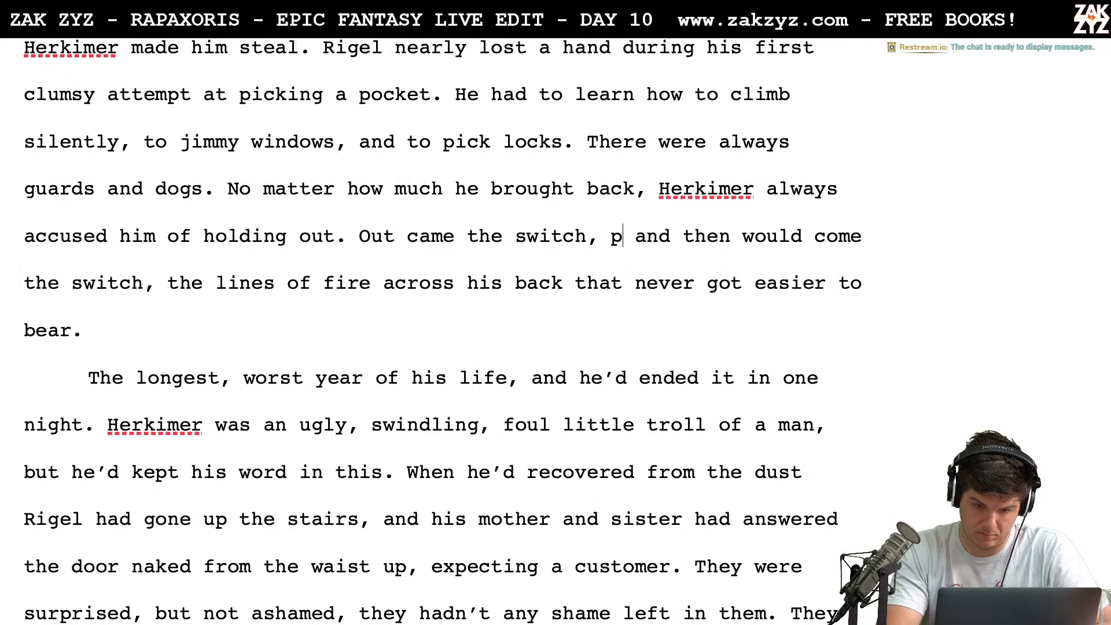
Move the old "and then would come the switch" text below a blank line and remove the stray "p" after "Out came the switch,"
key(Return)
key(Return)
key(Left)
key(Left)
key(BackSpace)
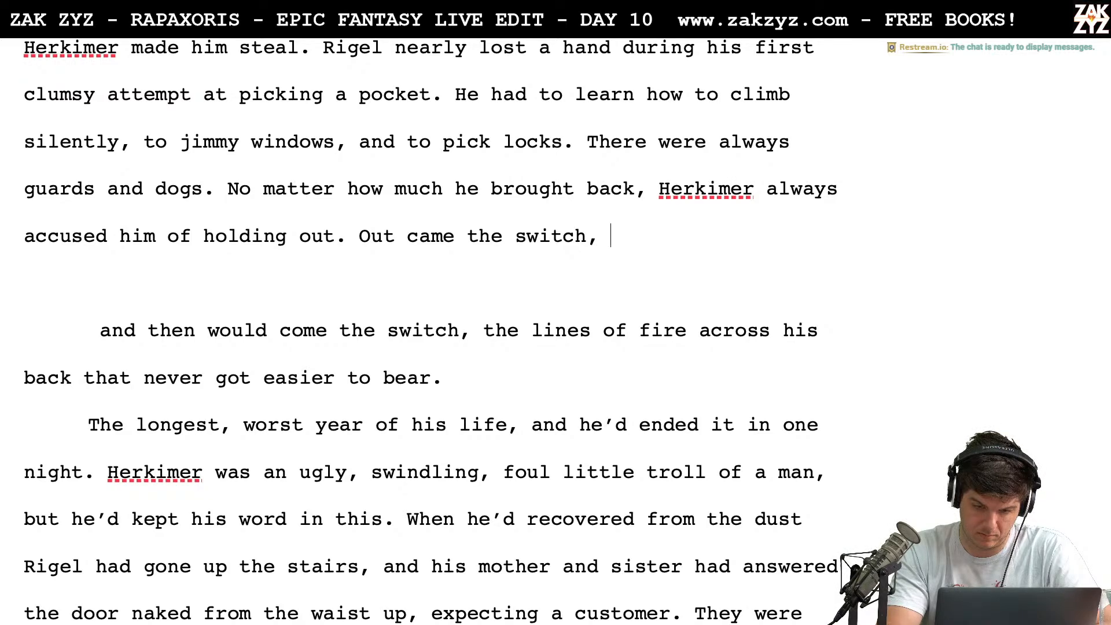
key(BackSpace)
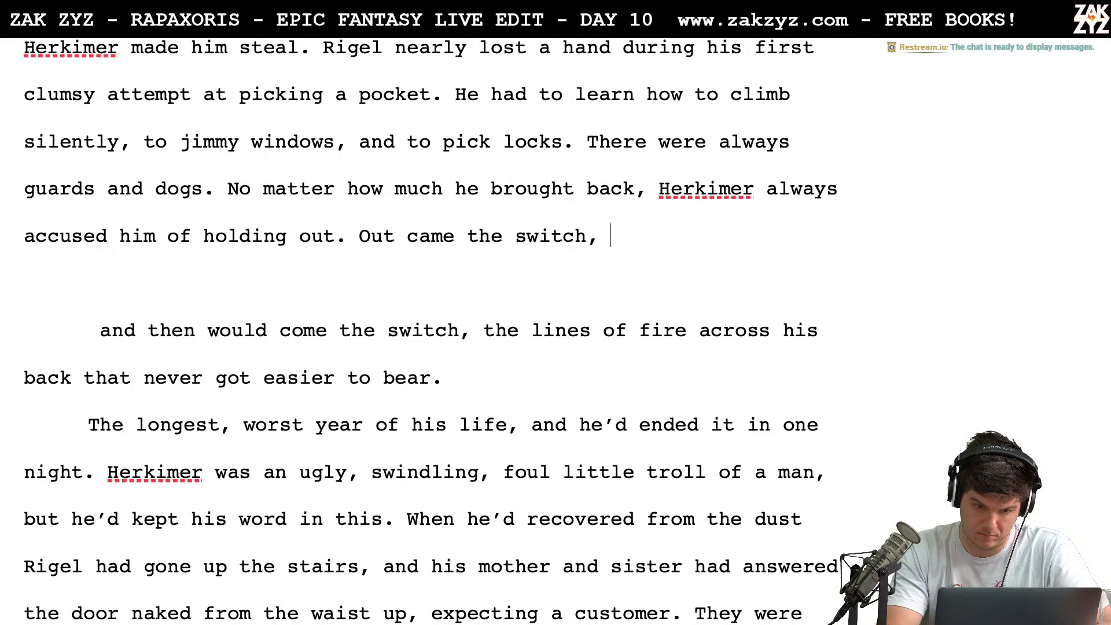
key(BackSpace)
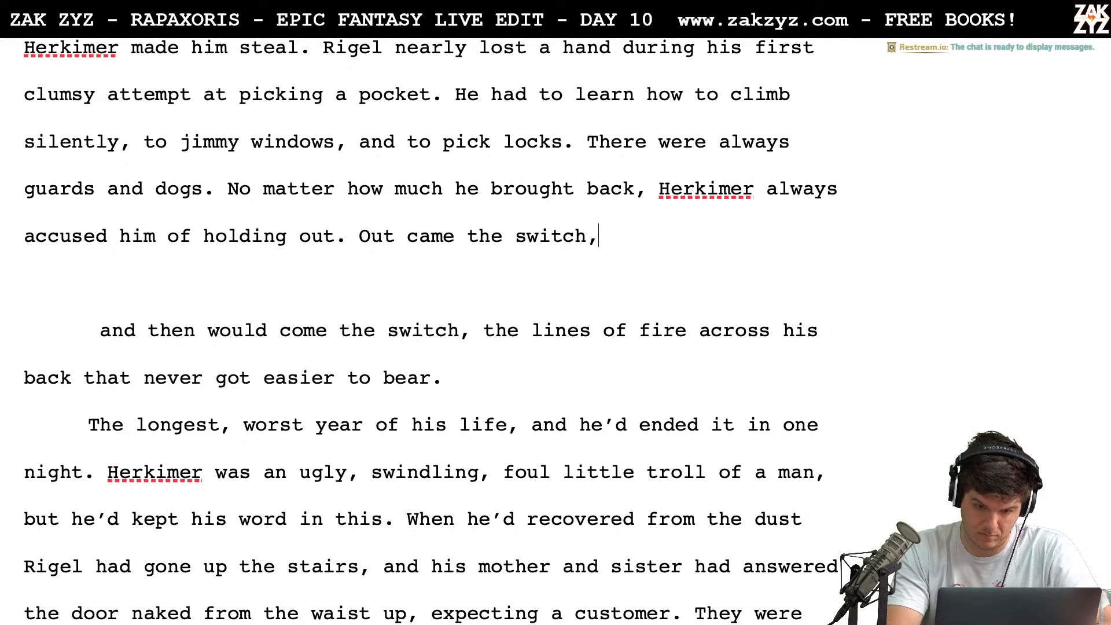
Complete the sentence after "Out came the switch," with "lines of fire painted across his back."
text(lines of f)
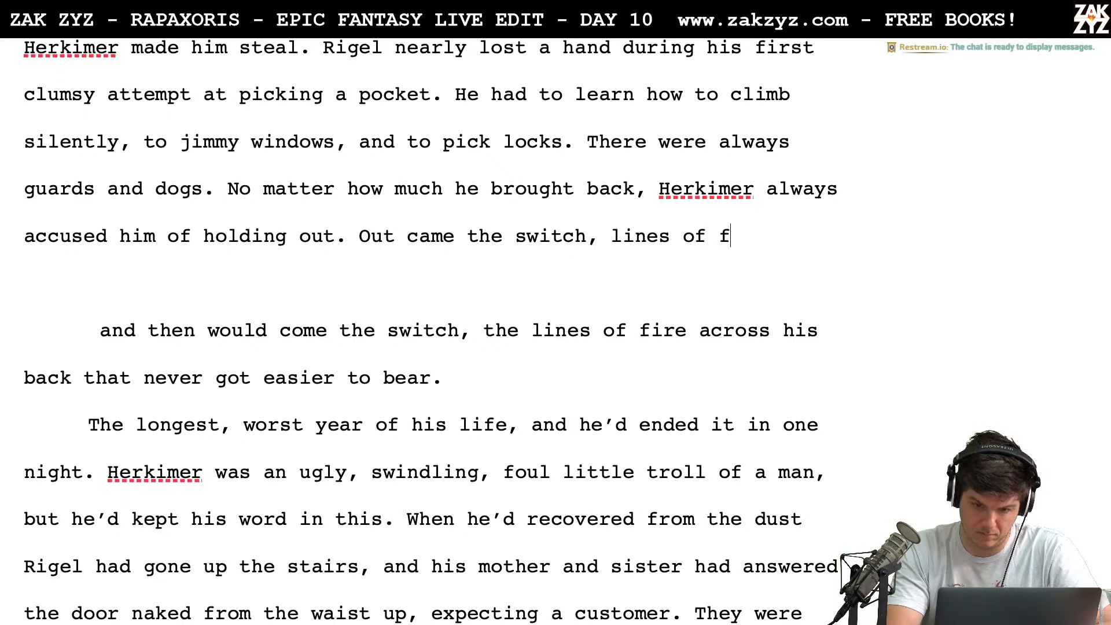
key(BackSpace)
text(fire p)
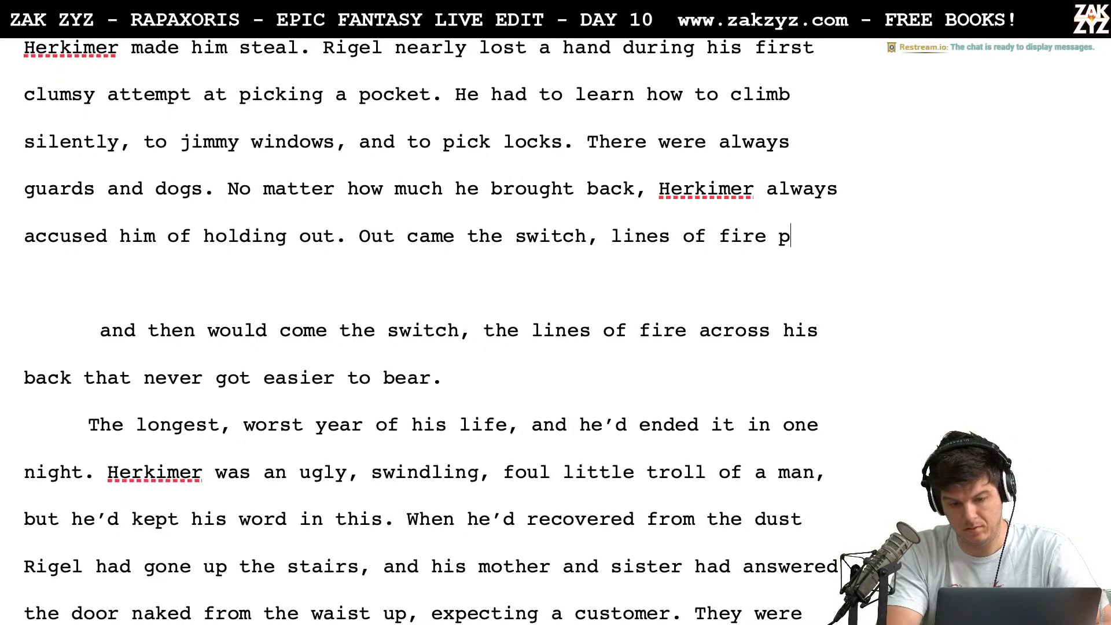
text(ainted acrosw)
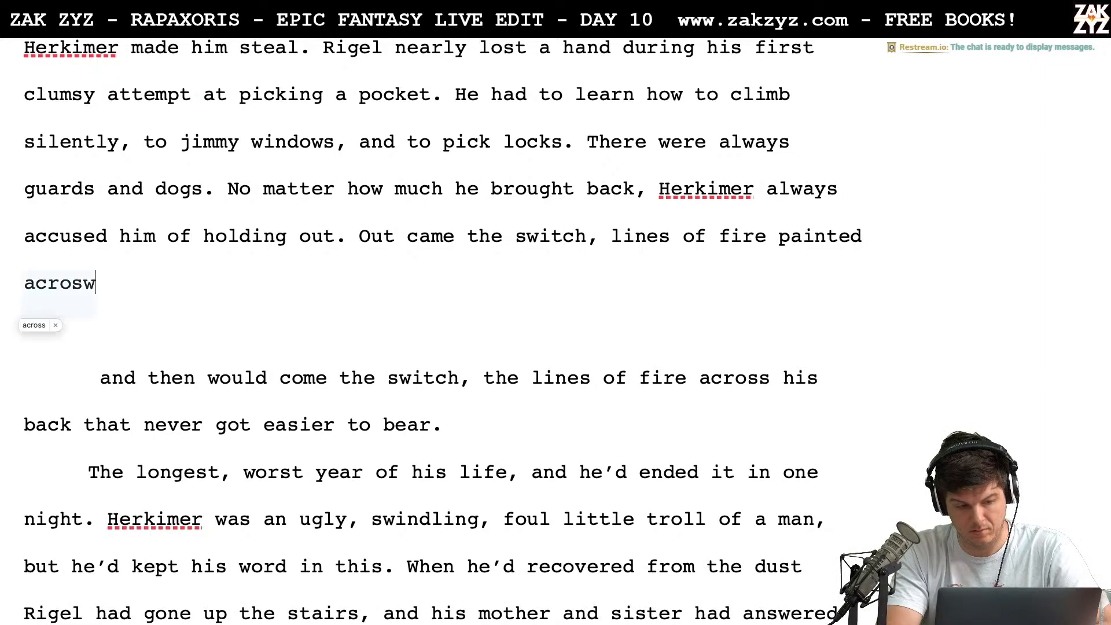
key(BackSpace)
text(ss)
key(BackSpace)
key(BackSpace)
text(his )
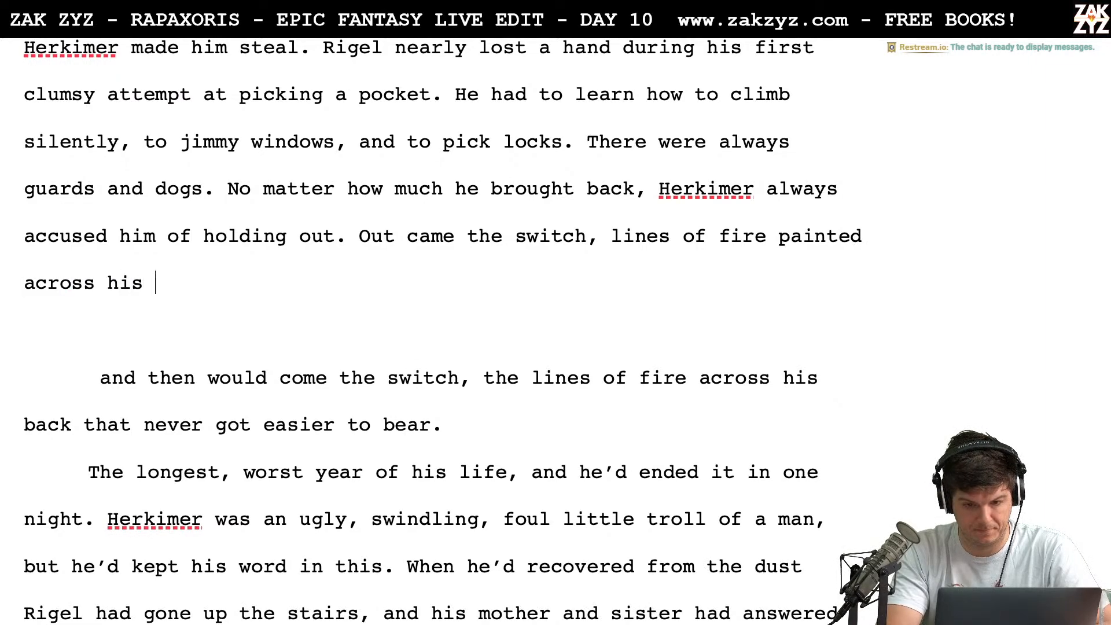
text(back. T)
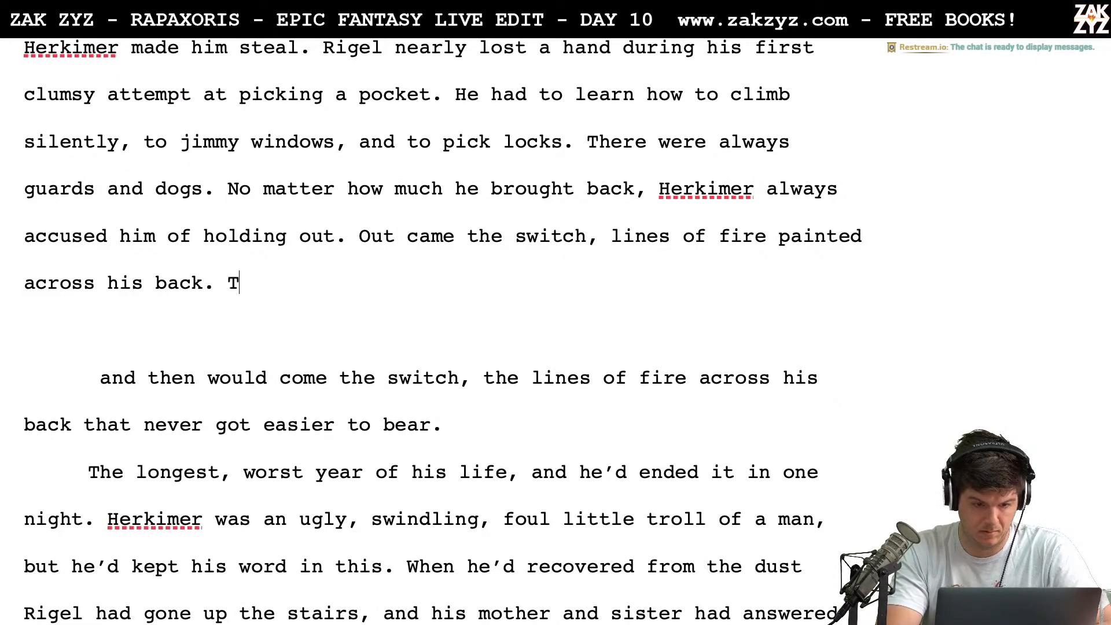
key(BackSpace)
key(BackSpace)
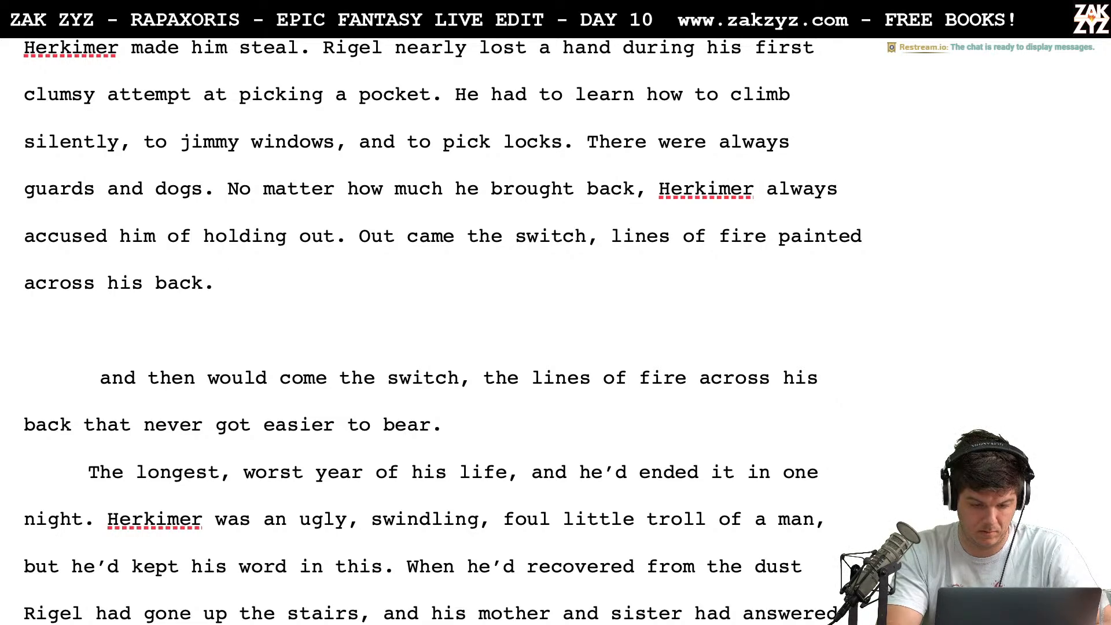
text(The beate)
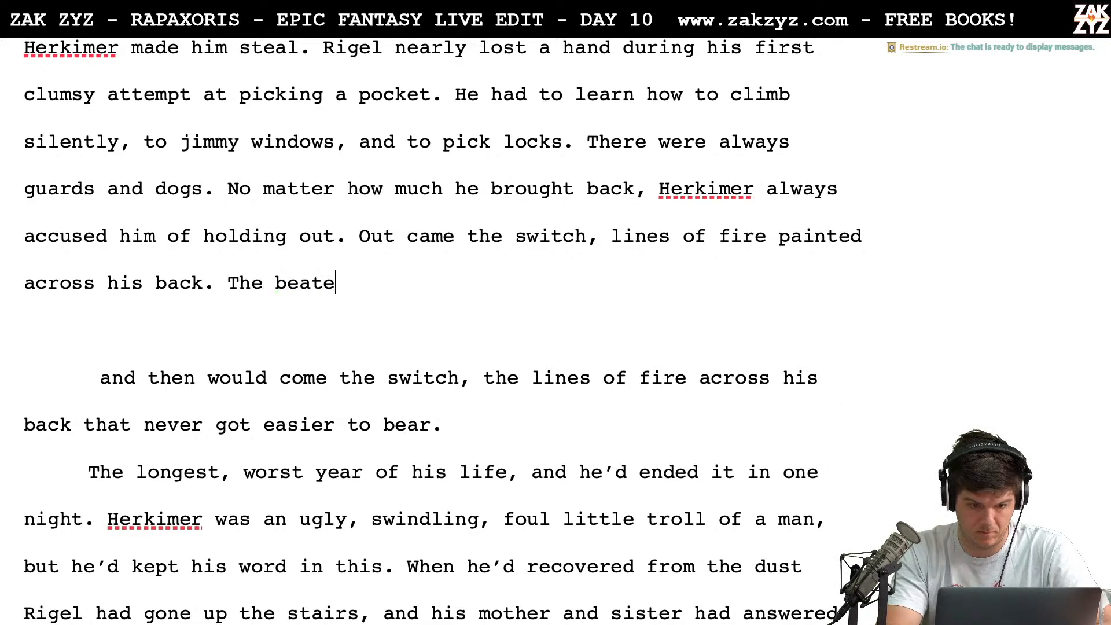
key(BackSpace)
text(ings )
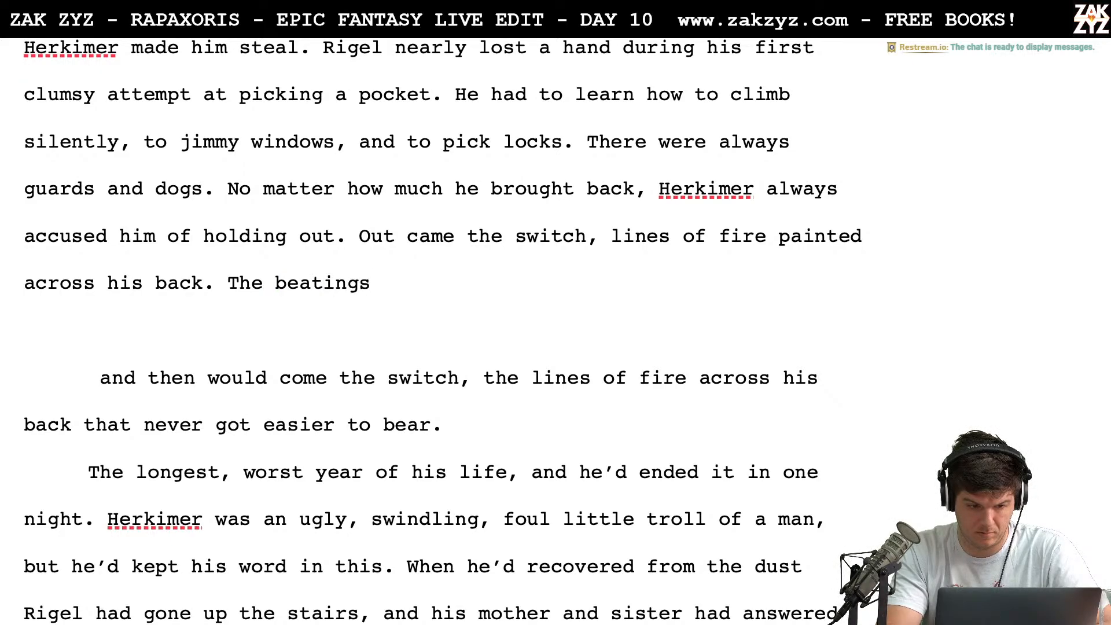
text(never)
key(BackSpace)
key(BackSpace)
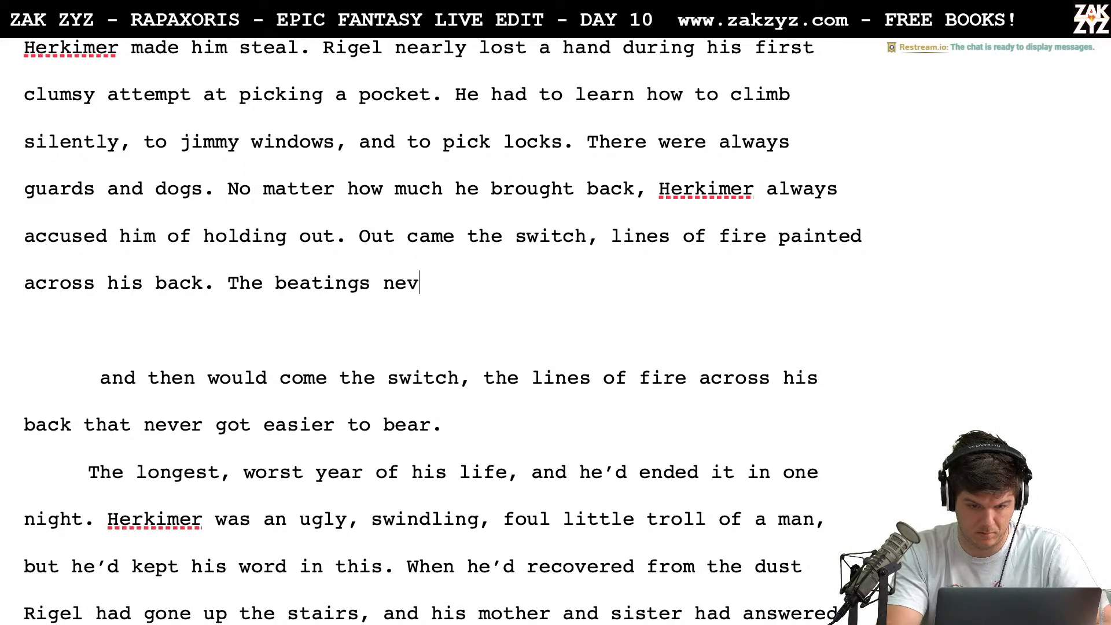
key(BackSpace)
key(BackSpace)
key(BackSpace)
key(BackSpace)
key(BackSpace)
key(BackSpace)
key(BackSpace)
key(BackSpace)
key(BackSpace)
key(BackSpace)
key(BackSpace)
key(BackSpace)
key(BackSpace)
key(BackSpace)
key(BackSpace)
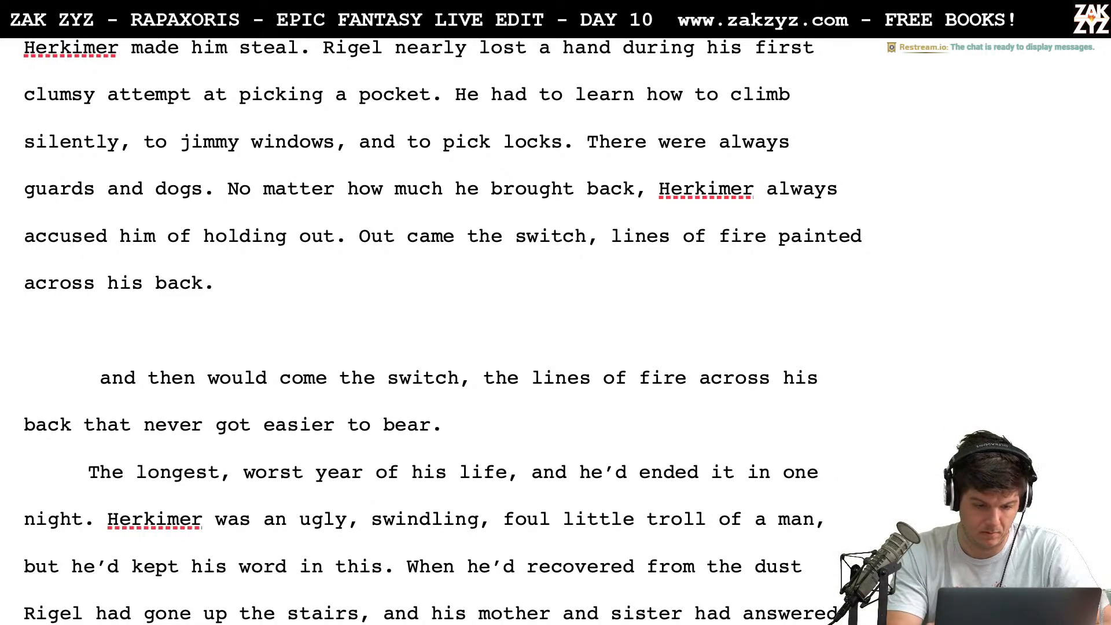
Replace the blank line and the leftover "and then would come the switch" draft with the sentence "It never got easier."
key(shift+Down)
key(shift+Down)
key(shift+Down)
key(shift+Right)
key(shift+Right)
key(shift+Right)
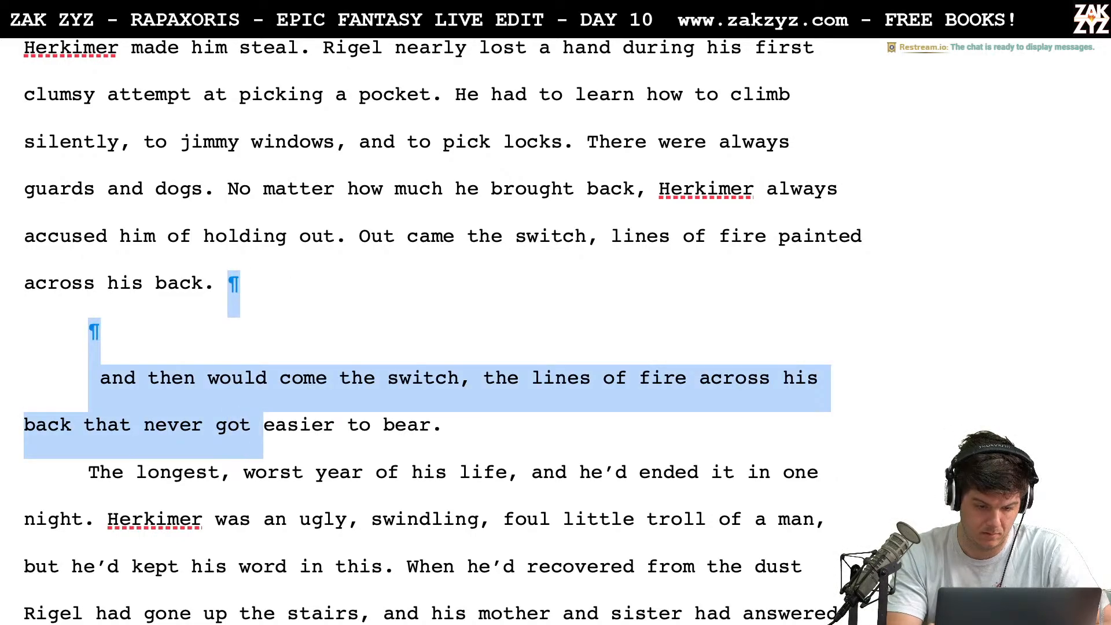
key(shift+Right)
key(shift+Right)
key(shift+Right)
key(shift+Right)
key(shift+Right)
key(shift+Right)
key(shift+Right)
key(shift+Right)
key(shift+Right)
key(shift+Right)
key(shift+Right)
key(shift+Right)
text(I)
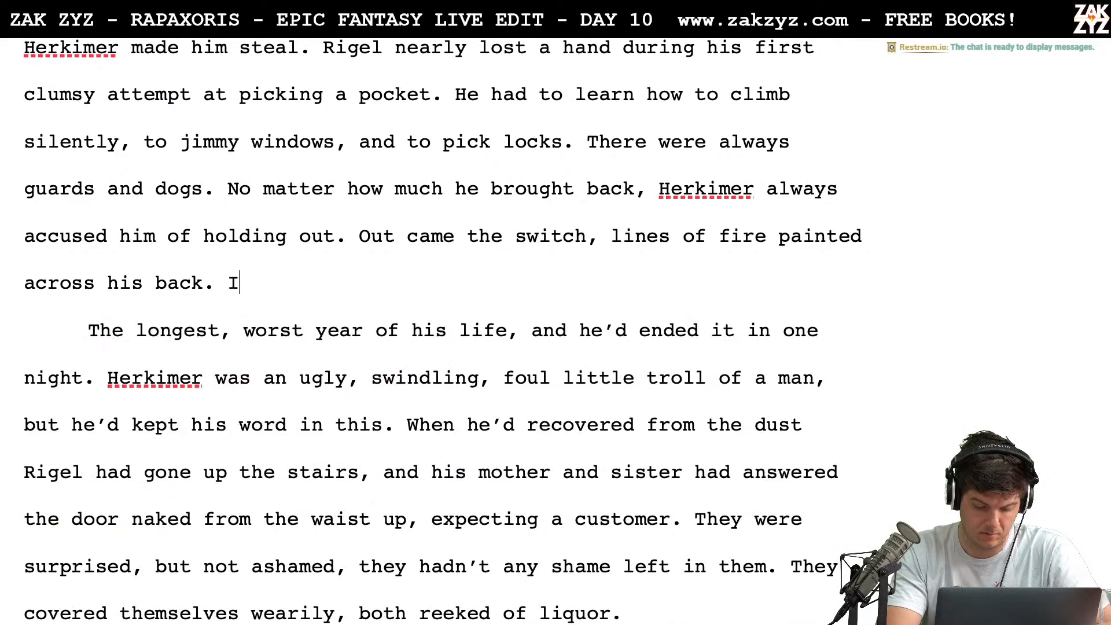
text(t never got easier)
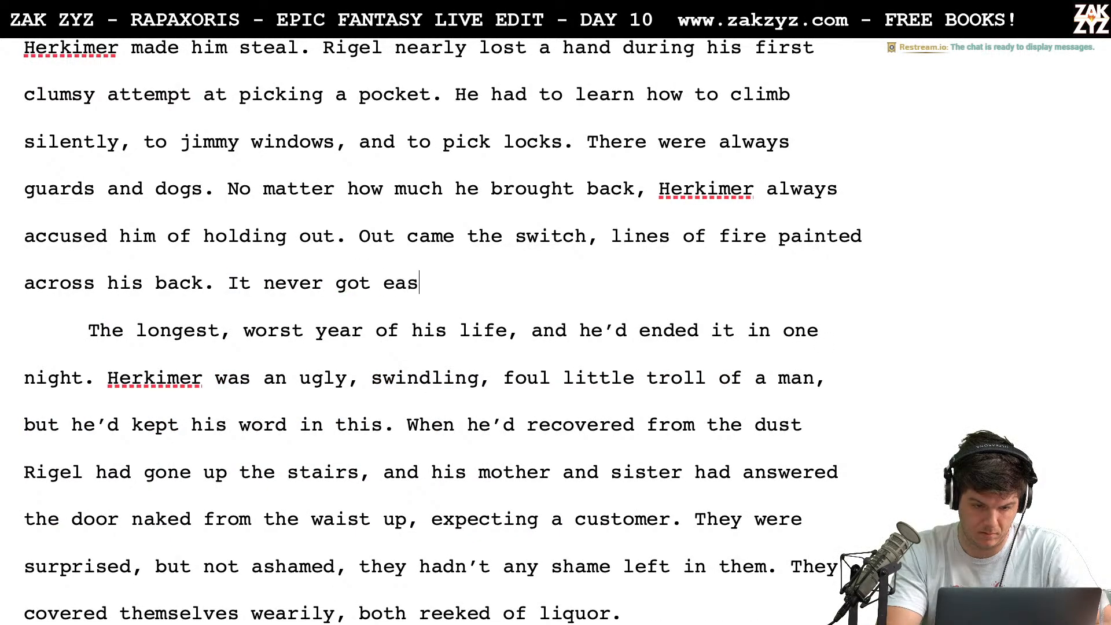
key(BackSpace)
key(BackSpace)
text(ier.)
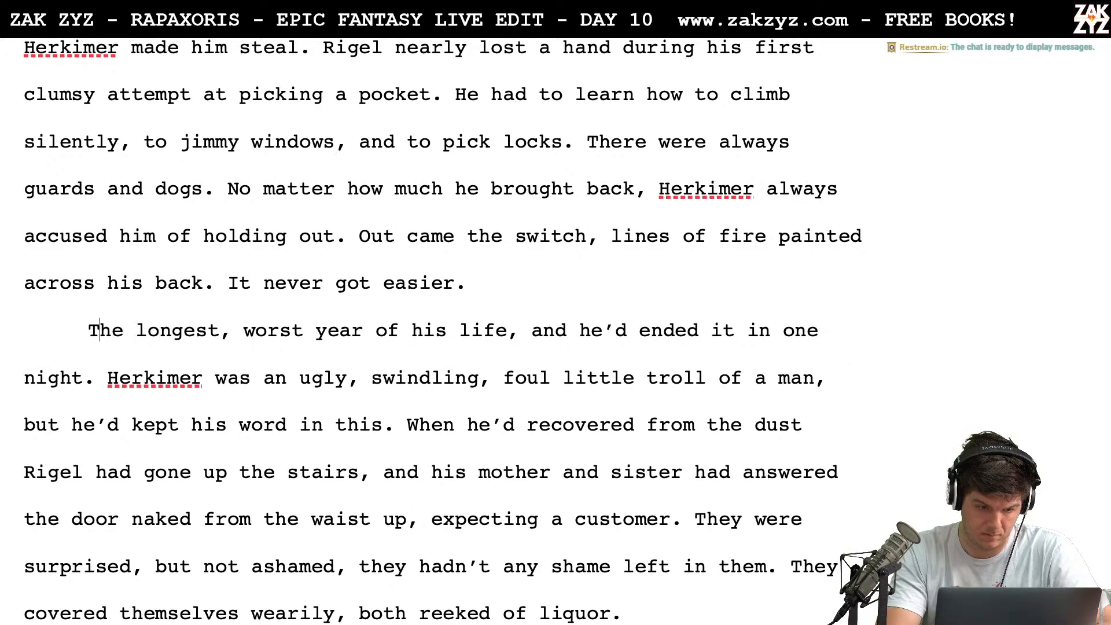
Insert the sentence "It was the longest, worst year of Rigel's life." at the start of the next paragraph, before "The longest"
text(It was the longe)
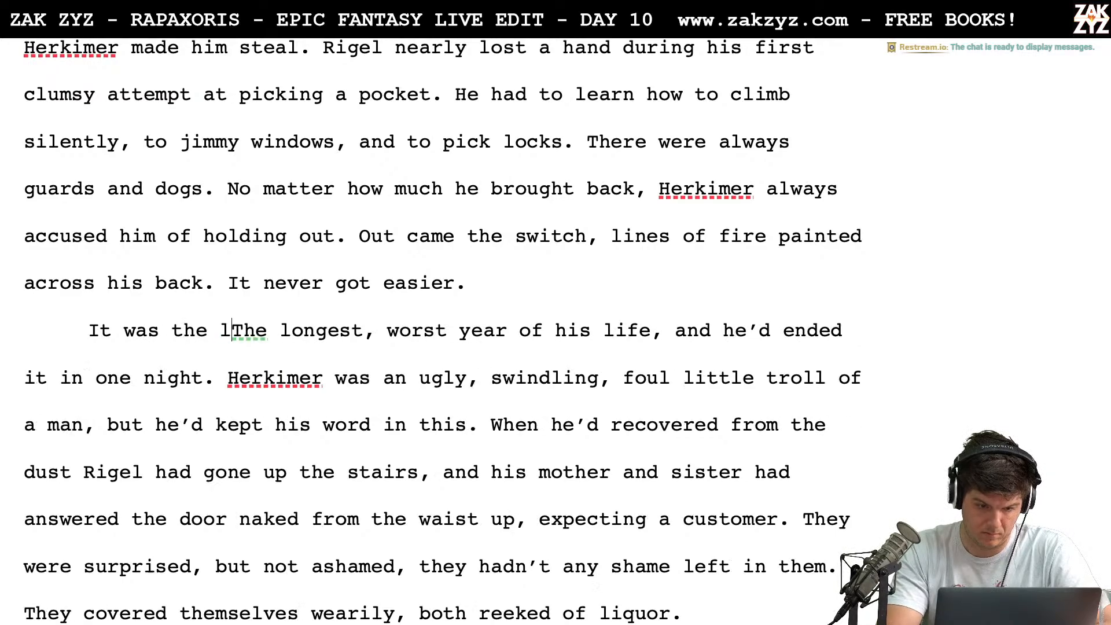
text(st, worst ye)
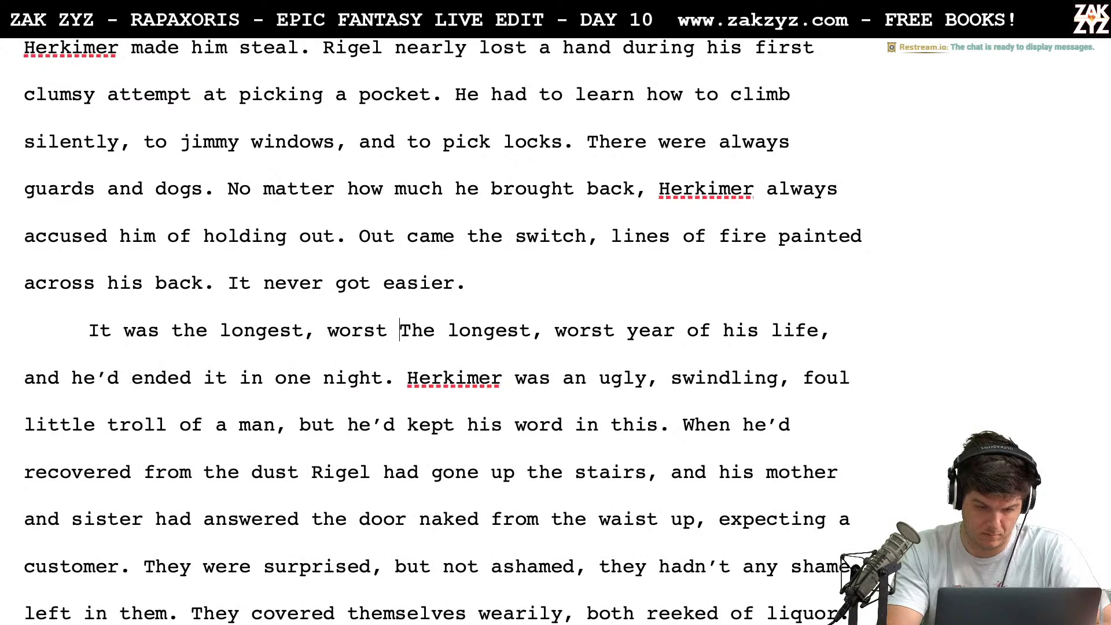
text(ar of Rigel)
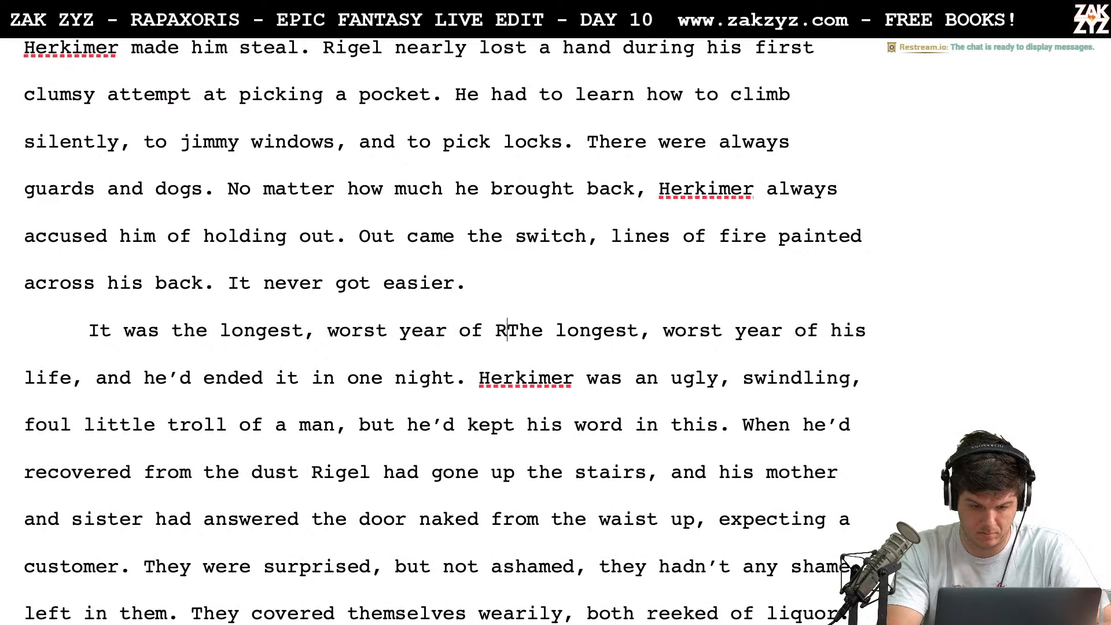
text('s life.)
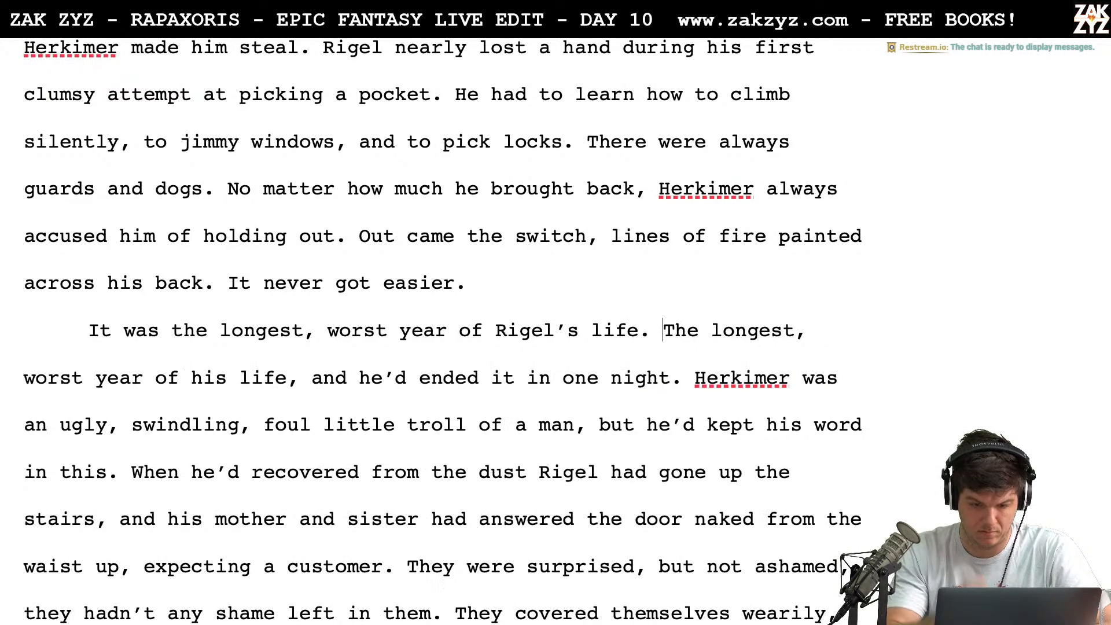
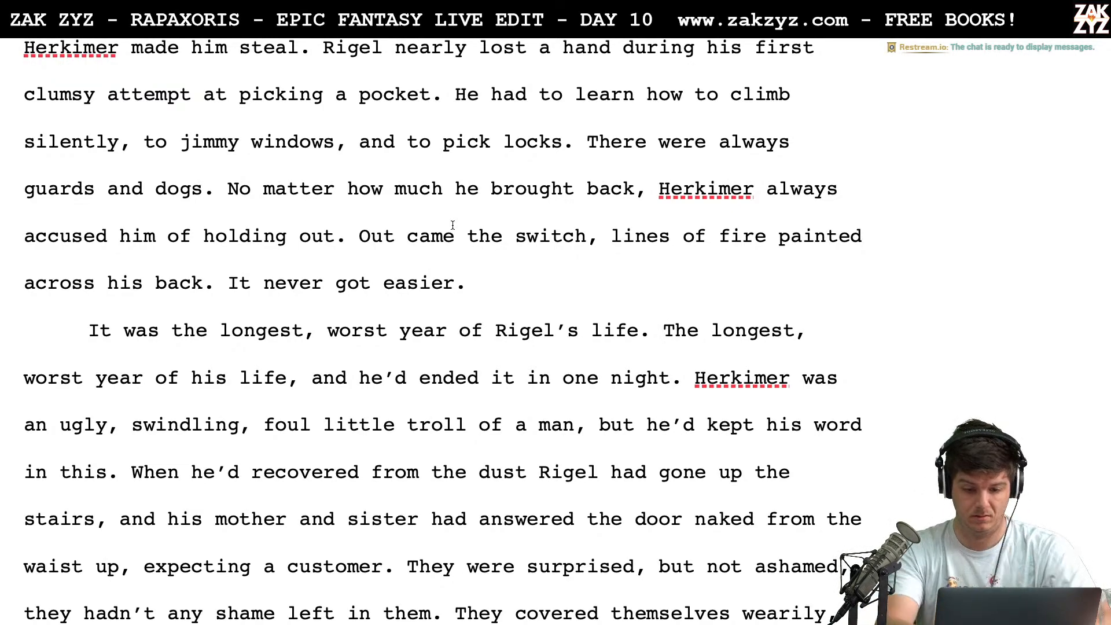
Split the paragraph after "It was the longest, worst year of Rigel’s life." and leave an empty line before the following text
key(Return)
key(Return)
key(Up)
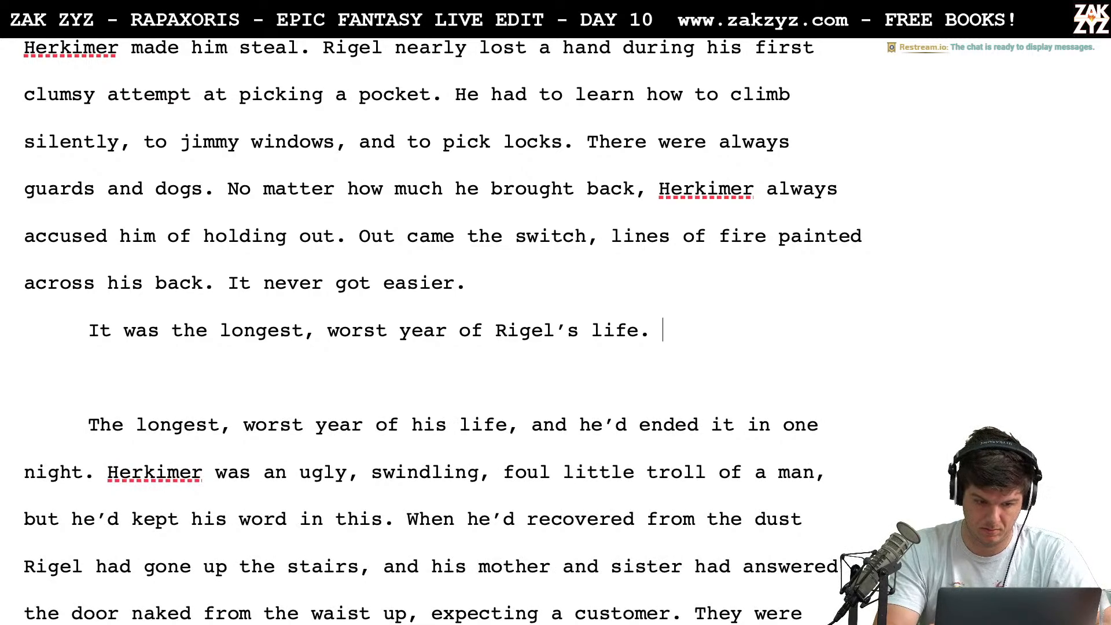
text(In a single s)
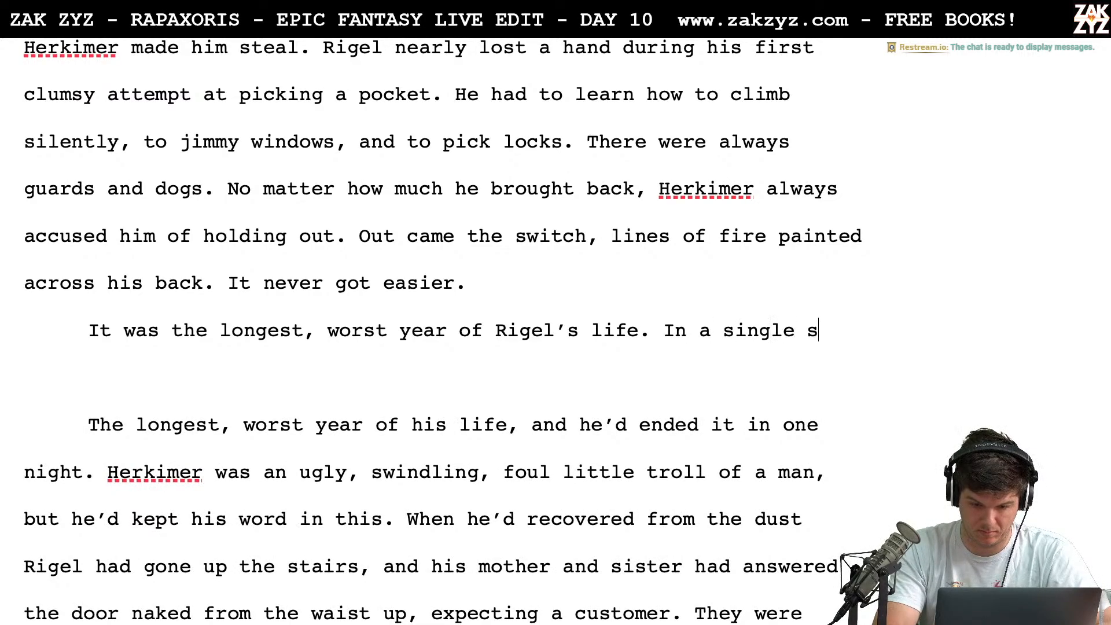
text(core, he’d end)
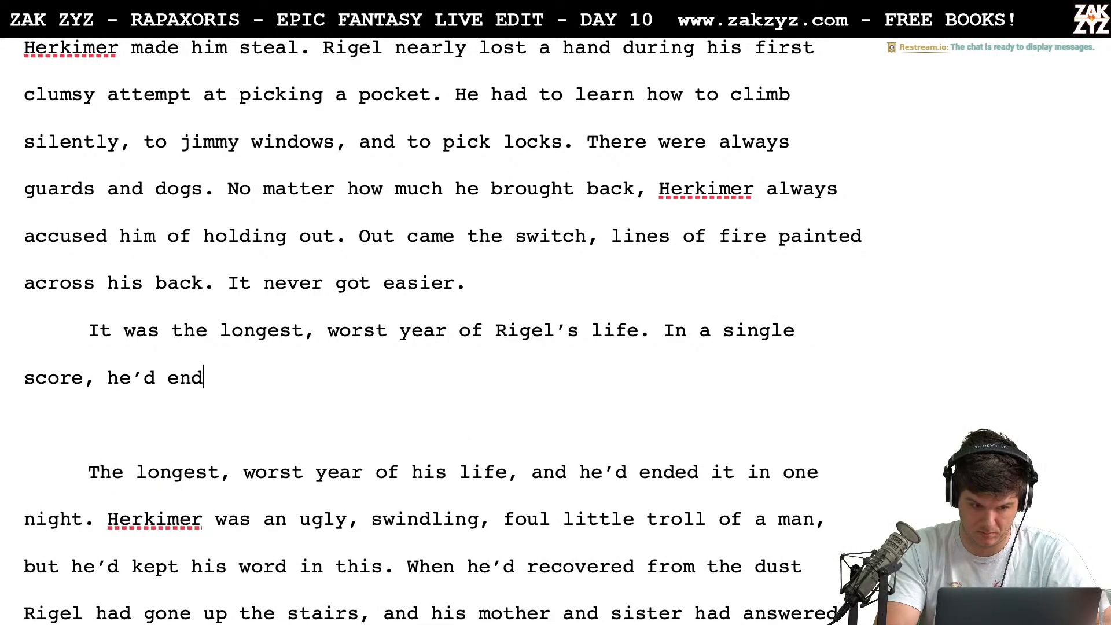
text(ed it.)
key(BackSpace)
key(BackSpace)
key(BackSpace)
key(BackSpace)
key(BackSpace)
key(BackSpace)
key(BackSpace)
key(BackSpace)
key(BackSpace)
key(BackSpace)
key(BackSpace)
key(BackSpace)
key(BackSpace)
key(BackSpace)
key(BackSpace)
key(BackSpace)
key(BackSpace)
key(BackSpace)
key(BackSpace)
key(BackSpace)
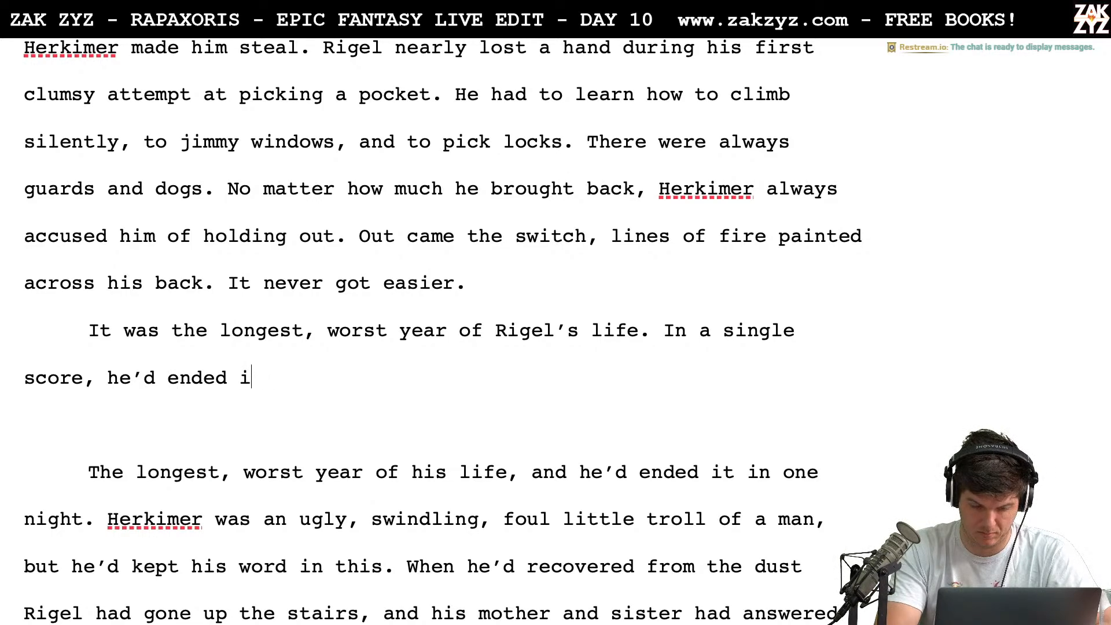
key(BackSpace)
key(BackSpace)
key(BackSpace)
key(BackSpace)
key(BackSpace)
key(BackSpace)
key(BackSpace)
key(BackSpace)
key(BackSpace)
key(BackSpace)
key(BackSpace)
key(BackSpace)
key(BackSpace)
key(BackSpace)
key(BackSpace)
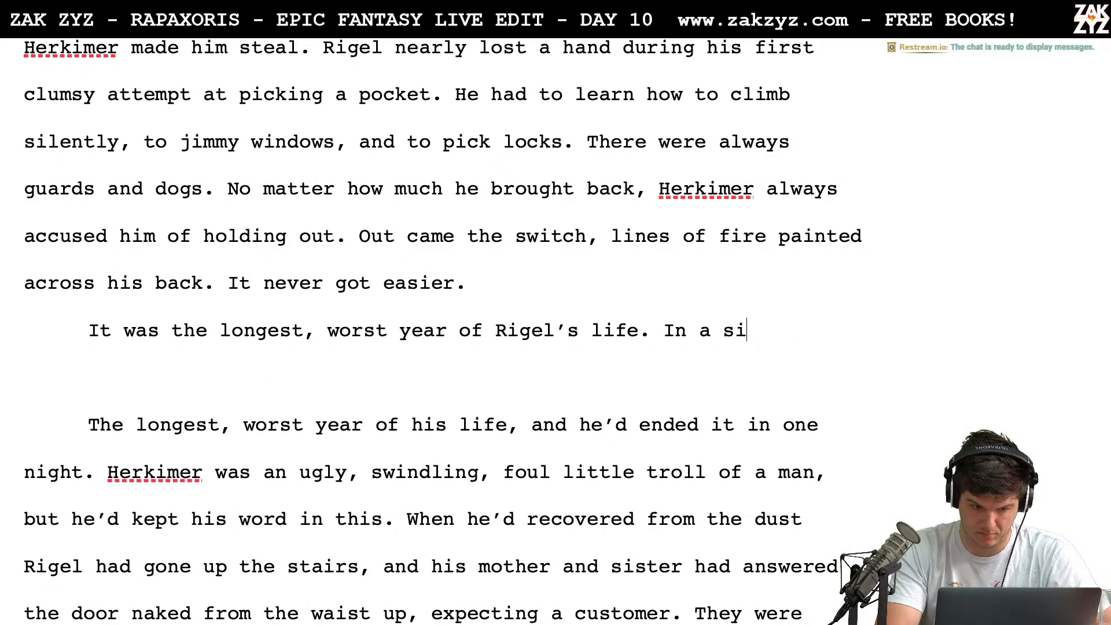
Continue "Rigel’s life" with "and it ended in a single score." and delete the old sentence from "The longest" to "one night."
text(and it e)
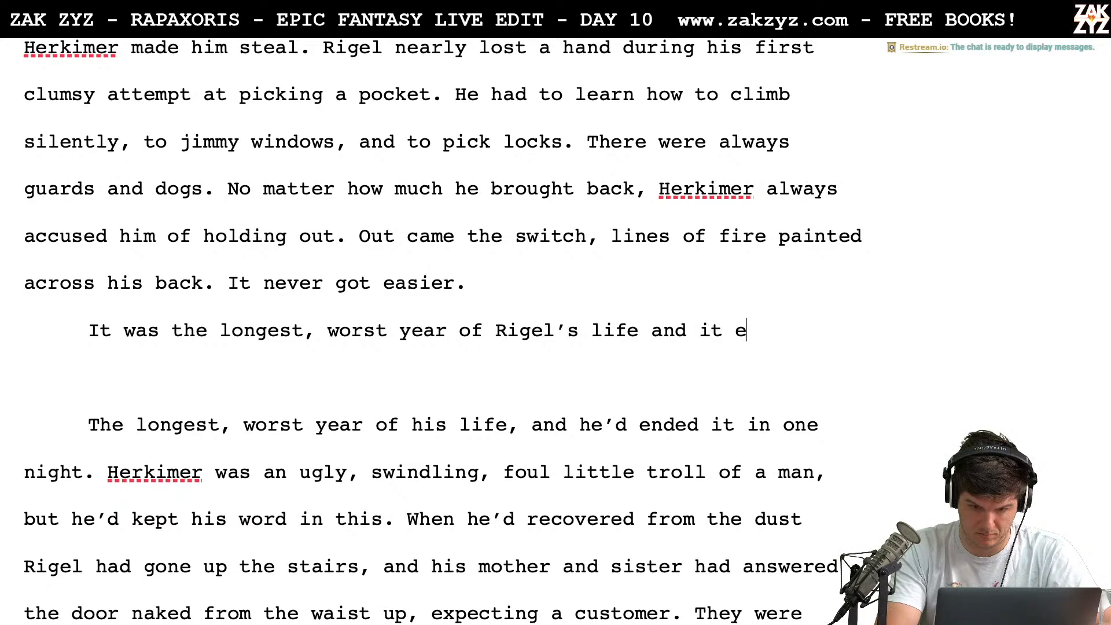
text(nded in a single score.)
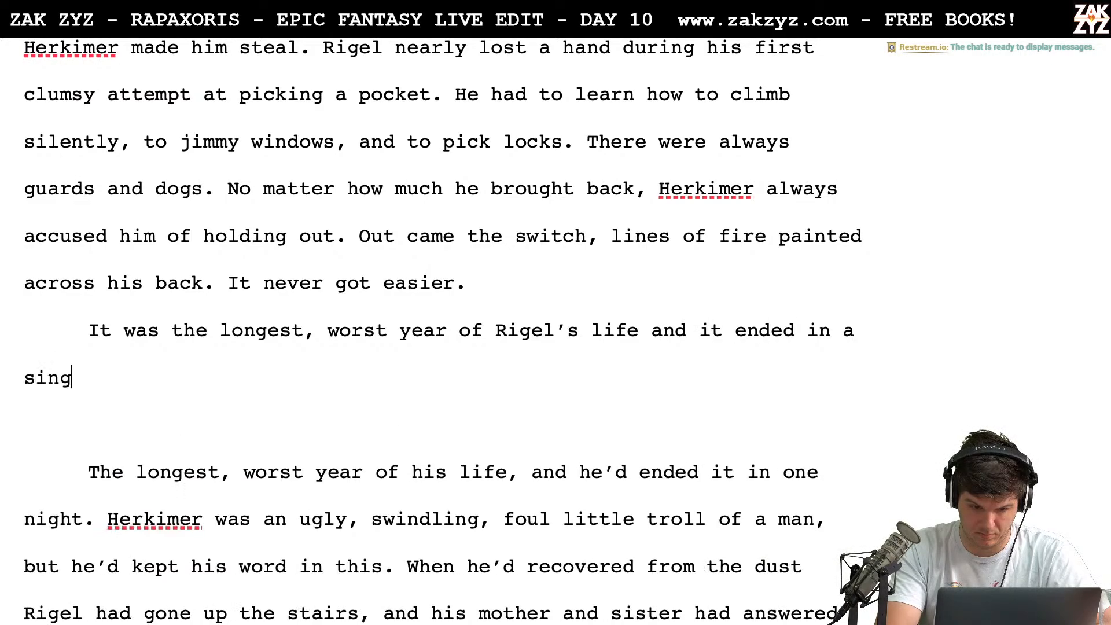
key(shift+Down)
key(shift+Down)
key(shift+Down)
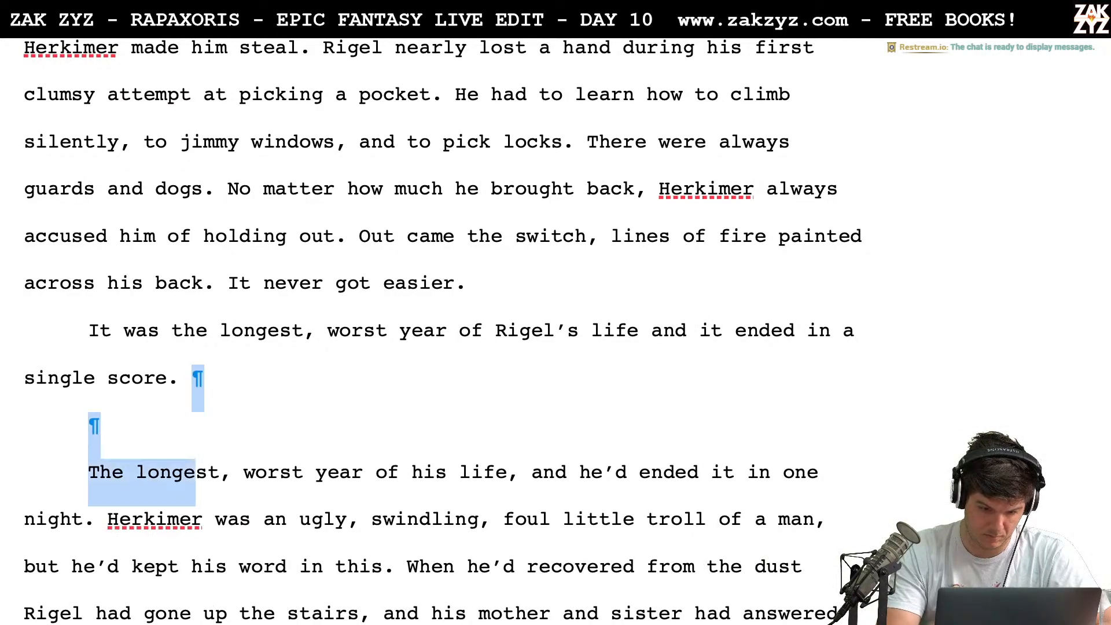
key(shift+Left)
key(shift+Left)
key(shift+Left)
key(shift+Left)
key(shift+Left)
key(shift+Left)
key(shift+Left)
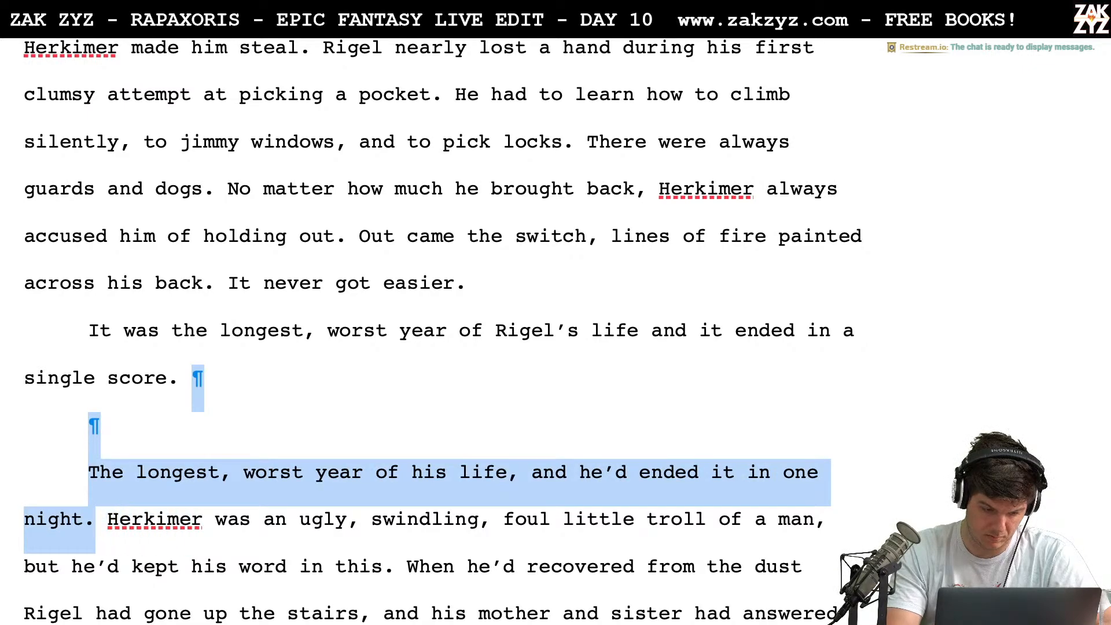
key(BackSpace)
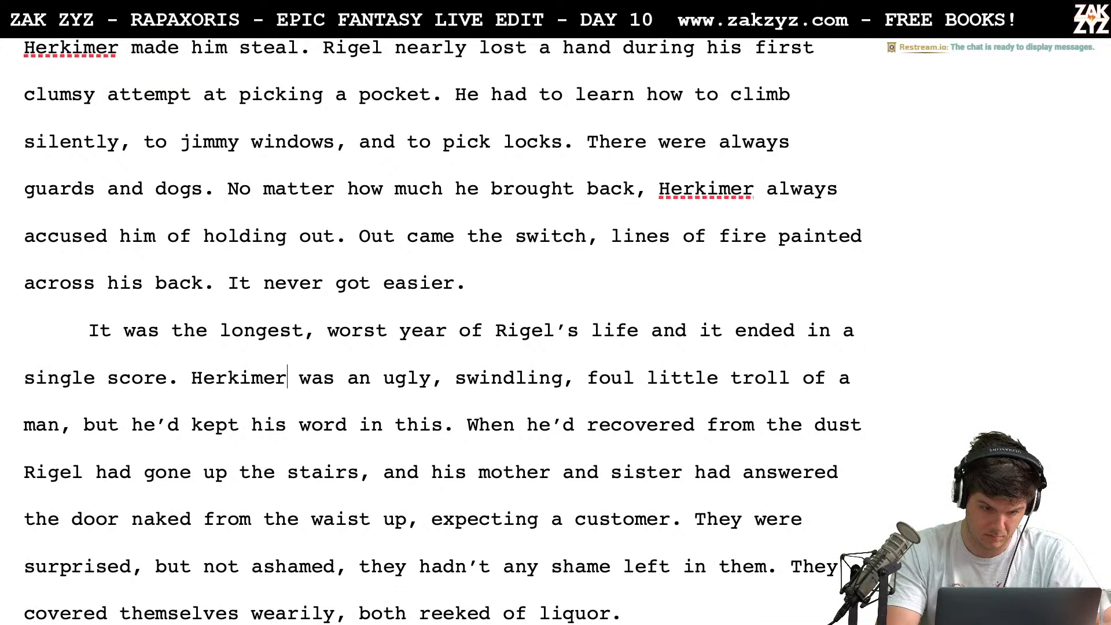
Add "Halfking" after "Herkimer" in the next sentence and change "he’d kept his word" to "he kept his word"
text(Halfking)
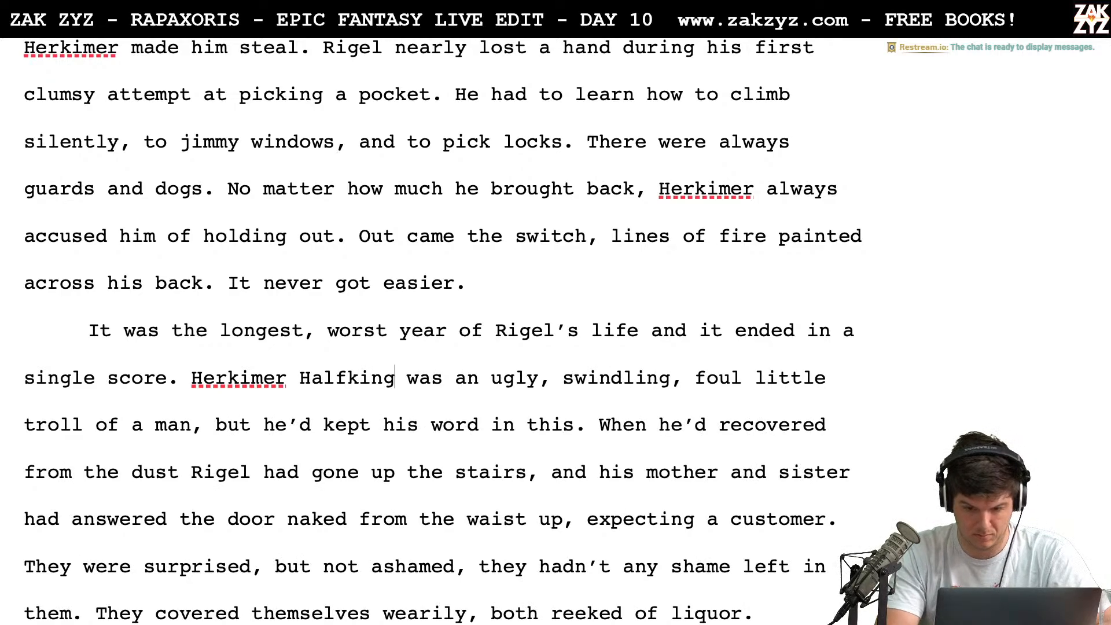
key(Right)
key(Right)
key(Right)
key(Right)
key(Right)
key(Right)
key(Right)
key(Right)
key(Right)
key(Right)
key(Right)
key(Right)
key(Right)
key(Right)
key(Right)
key(Right)
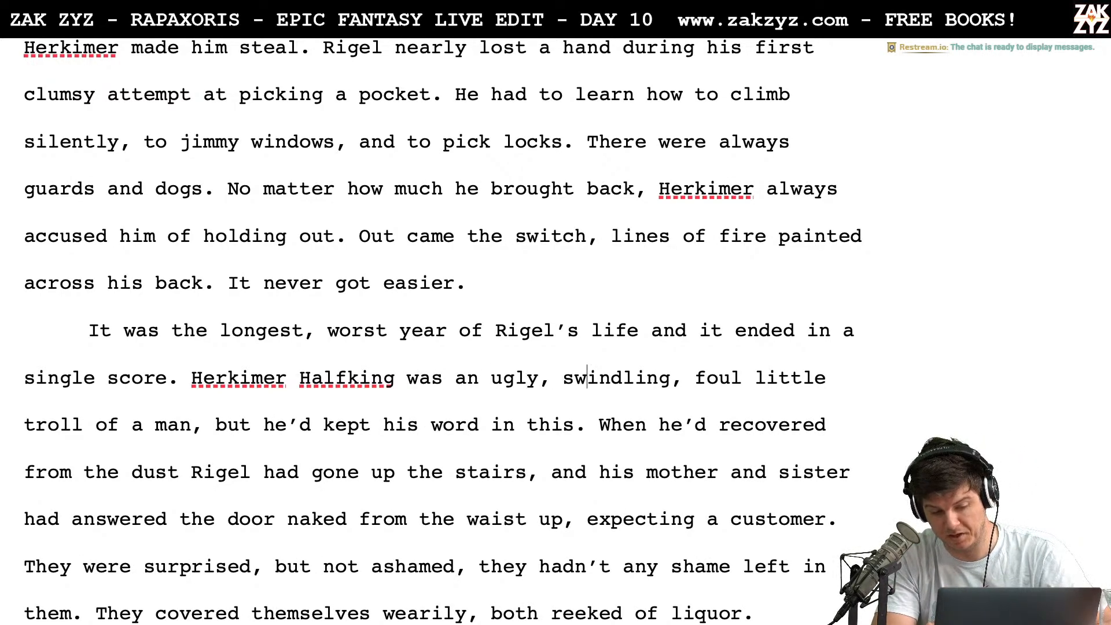
key(Right)
key(Right)
key(Right)
key(Right)
key(Right)
key(Right)
key(Right)
key(Right)
key(Right)
key(Right)
key(Right)
key(Right)
key(Right)
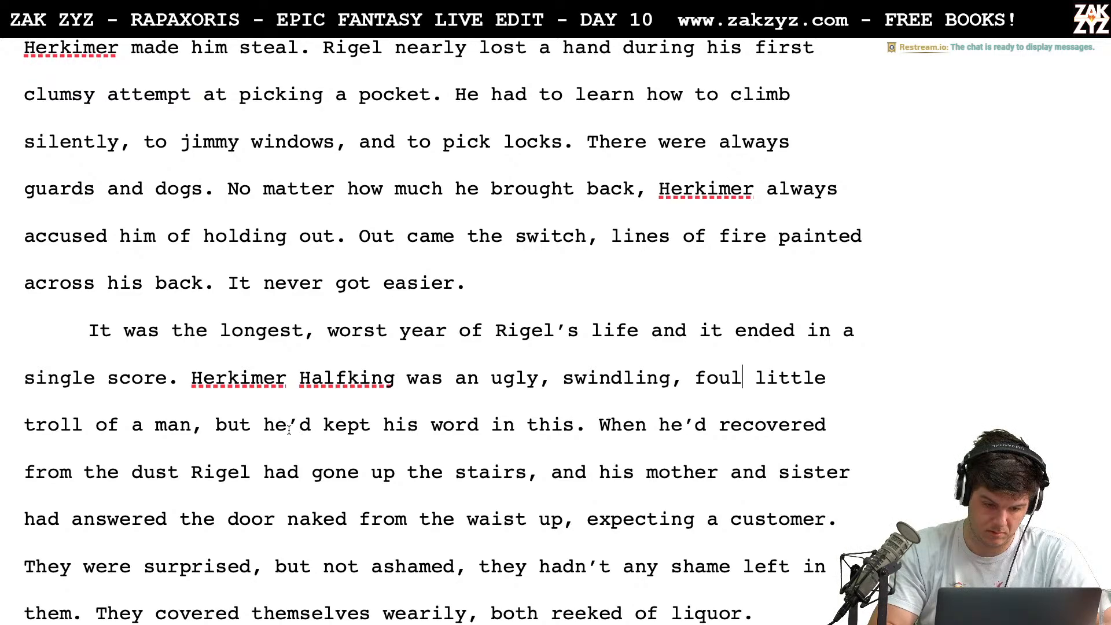
key(shift+Right)
key(shift+Right)
key(Delete)
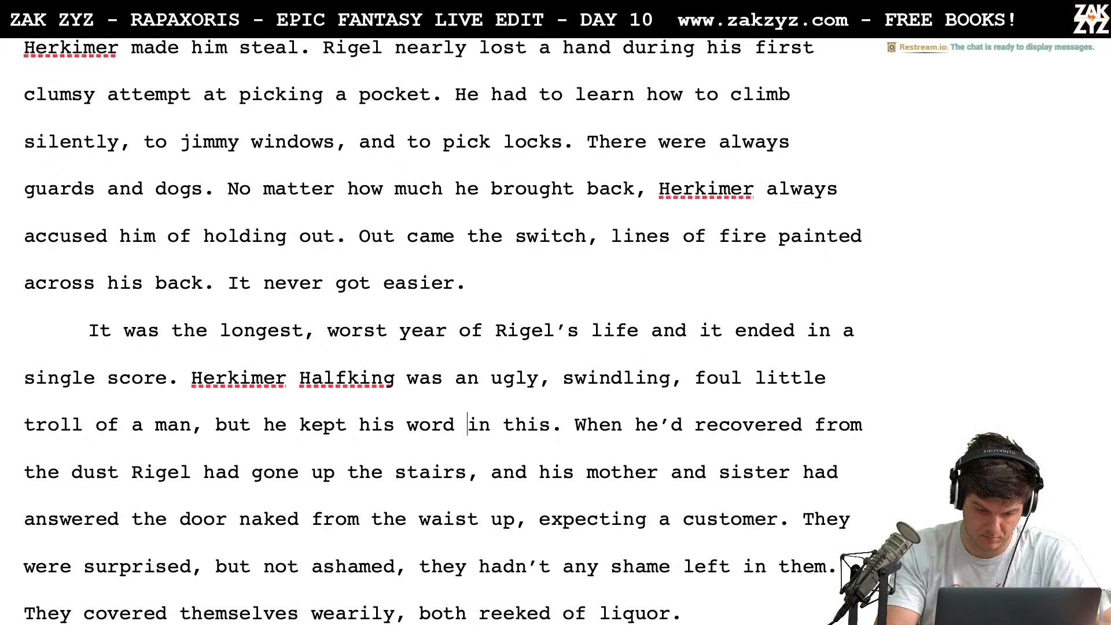
End the sentence after "he kept his word" with a period and start a new paragraph before "in this"
text(.)
key(Return)
key(Return)
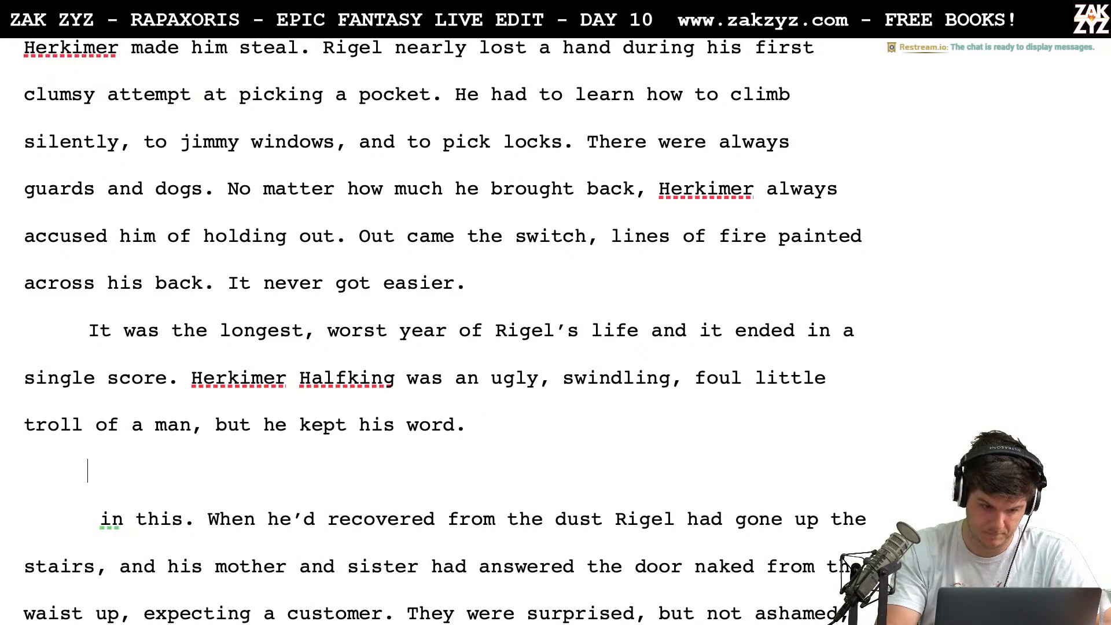
text(Rigl)
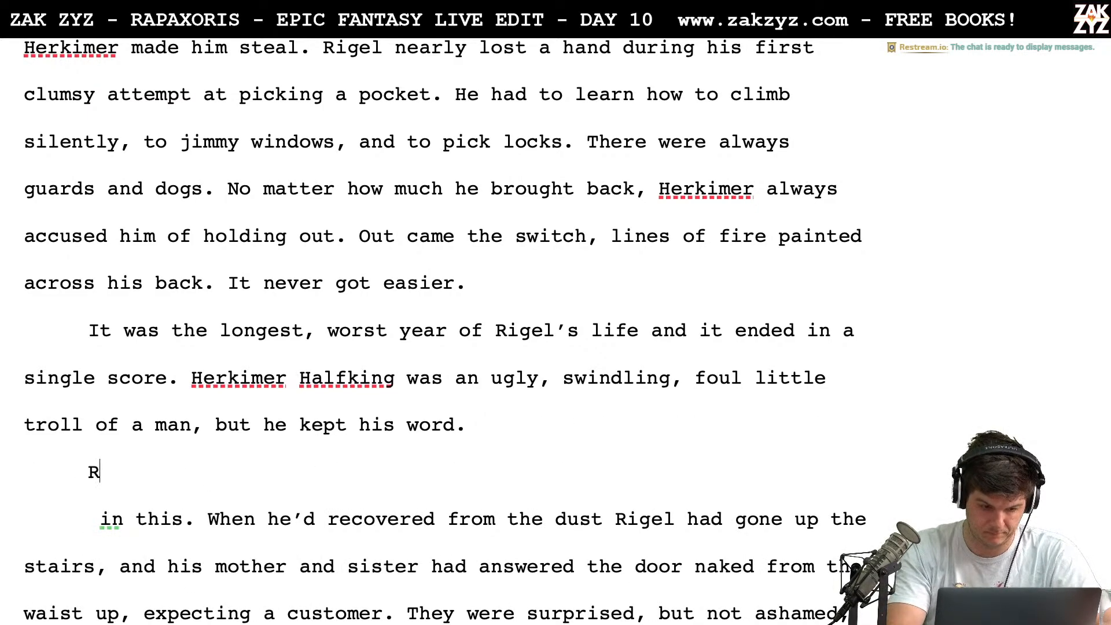
key(BackSpace)
key(BackSpace)
key(BackSpace)
key(BackSpace)
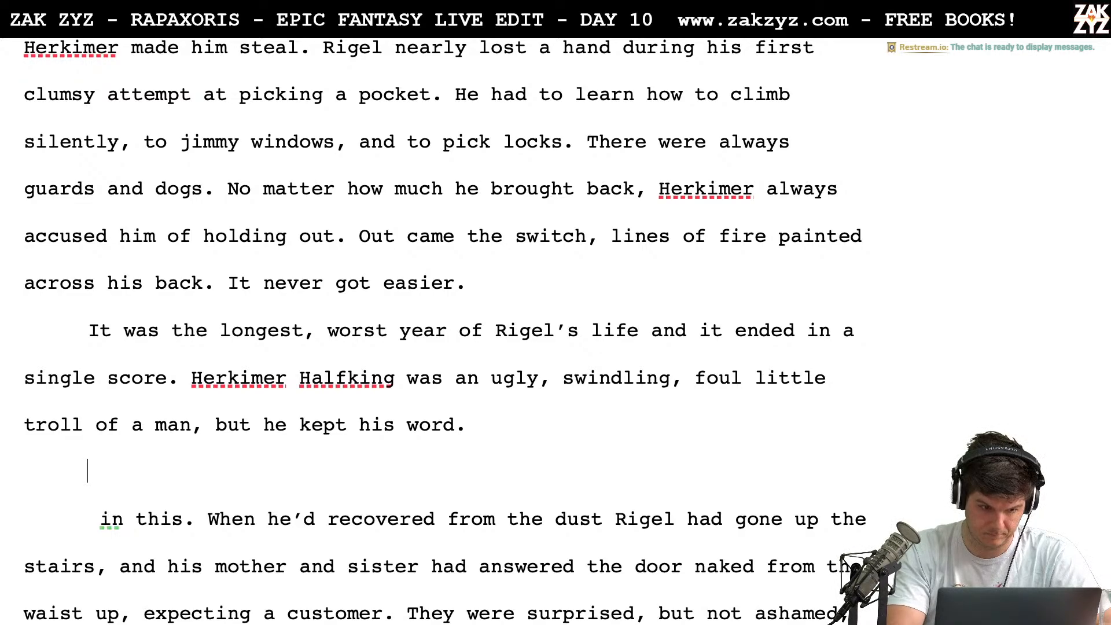
text(Last night, Rige)
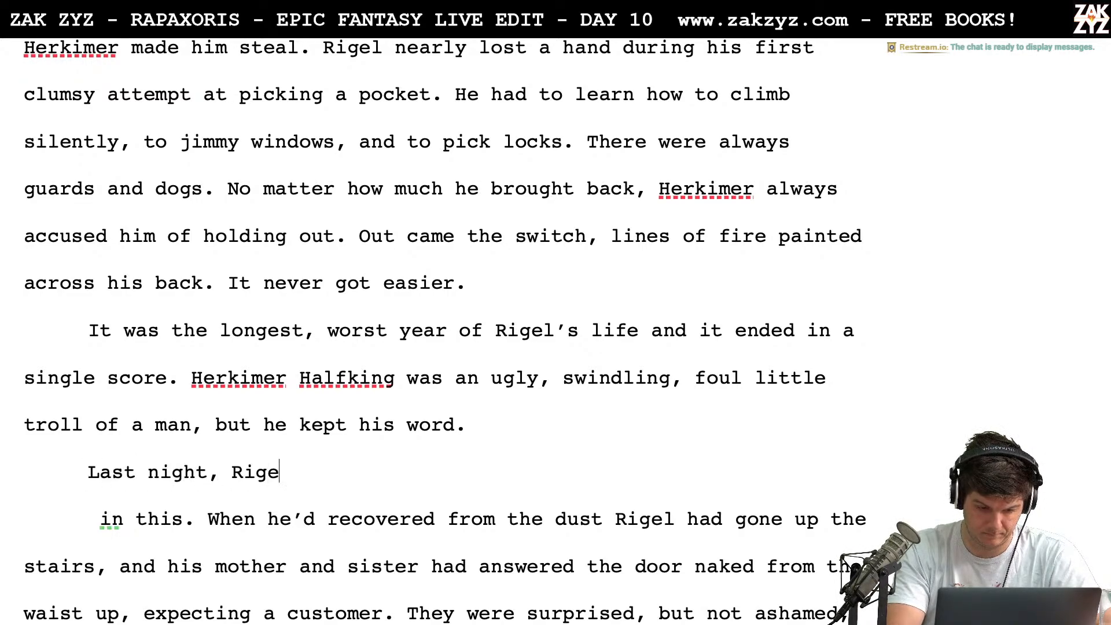
text(l went u)
key(BackSpace)
key(BackSpace)
key(BackSpace)
key(BackSpace)
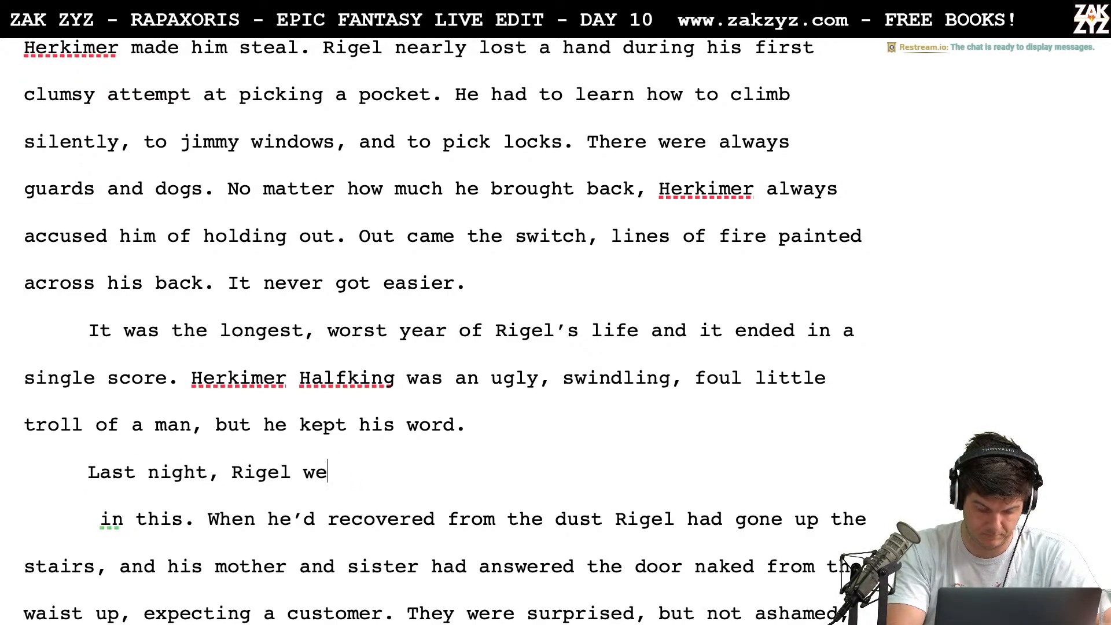
key(BackSpace)
key(BackSpace)
key(BackSpace)
key(BackSpace)
key(BackSpace)
key(BackSpace)
key(BackSpace)
key(BackSpace)
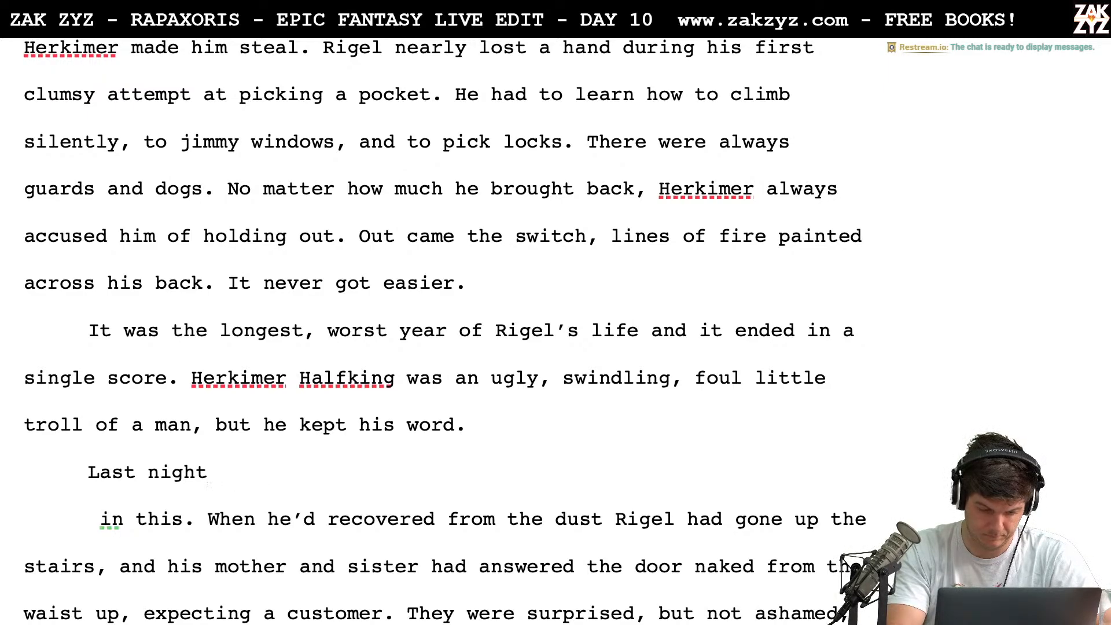
key(BackSpace)
key(BackSpace)
key(BackSpace)
key(BackSpace)
key(BackSpace)
key(BackSpace)
key(BackSpace)
key(BackSpace)
key(BackSpace)
key(BackSpace)
Write "When he recovered from the dust, Rigel climbed the creaking stairs." as the new paragraph's opening sentence
text(When )
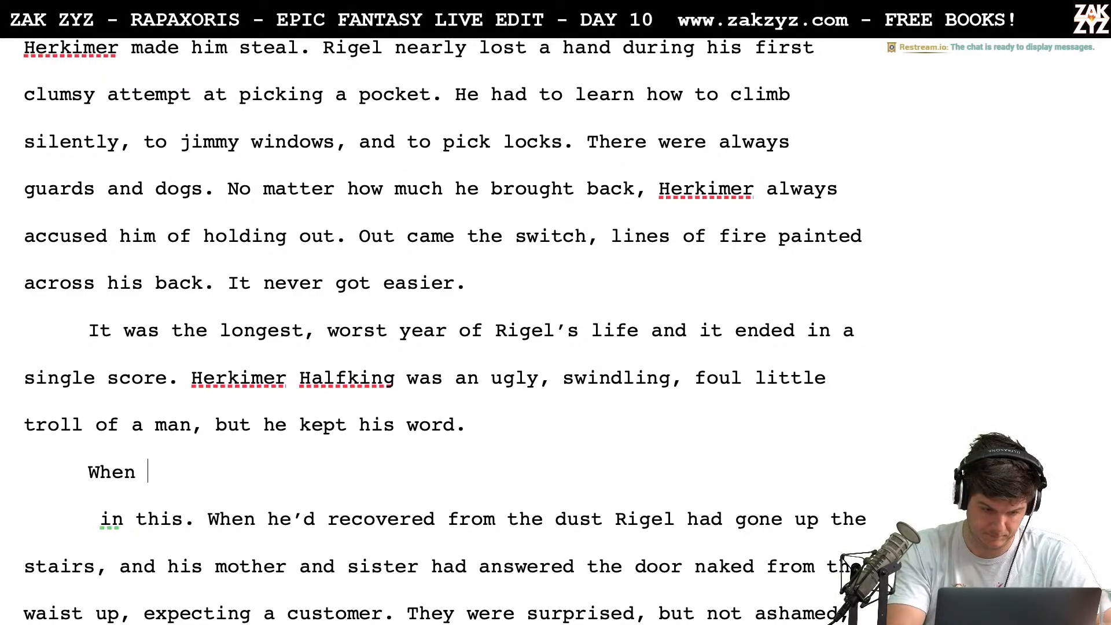
text(he recovered fro)
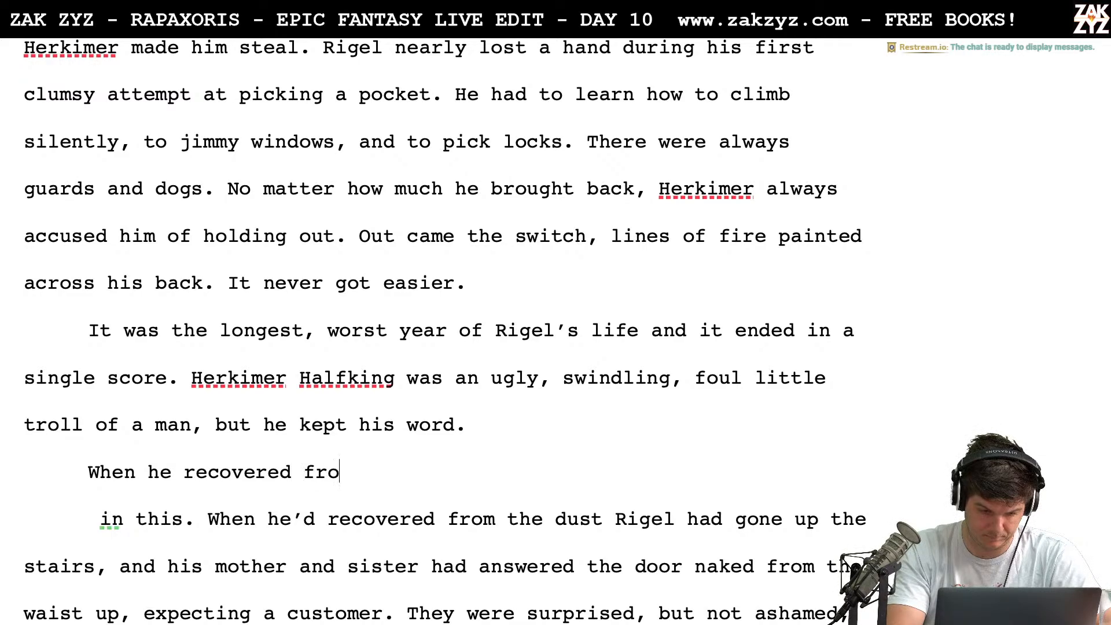
text(m the dust, Rigel we)
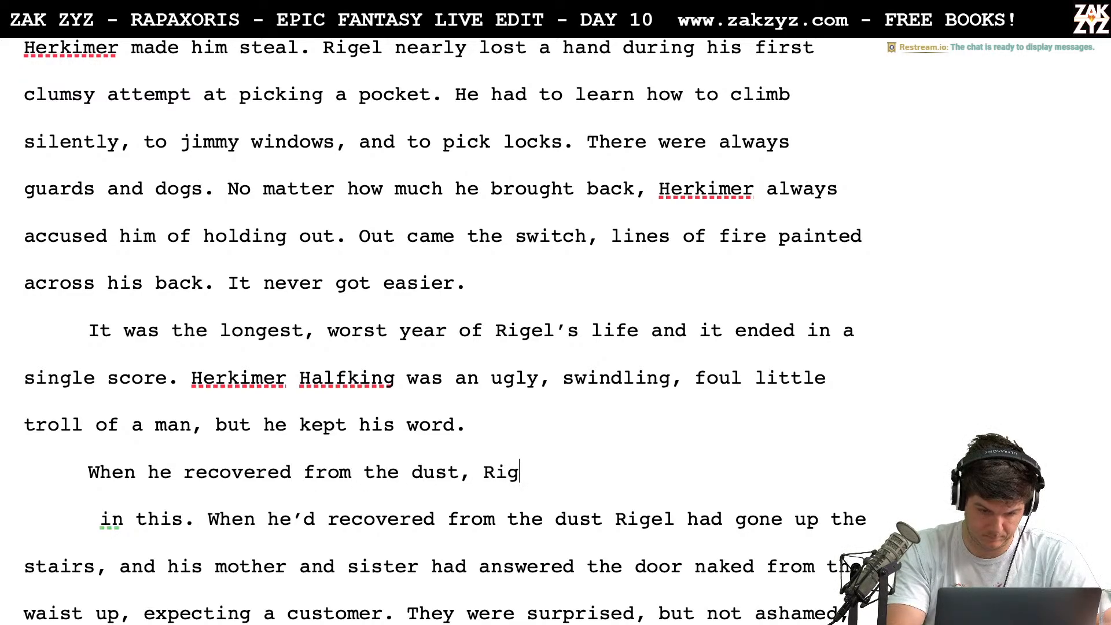
key(BackSpace)
key(BackSpace)
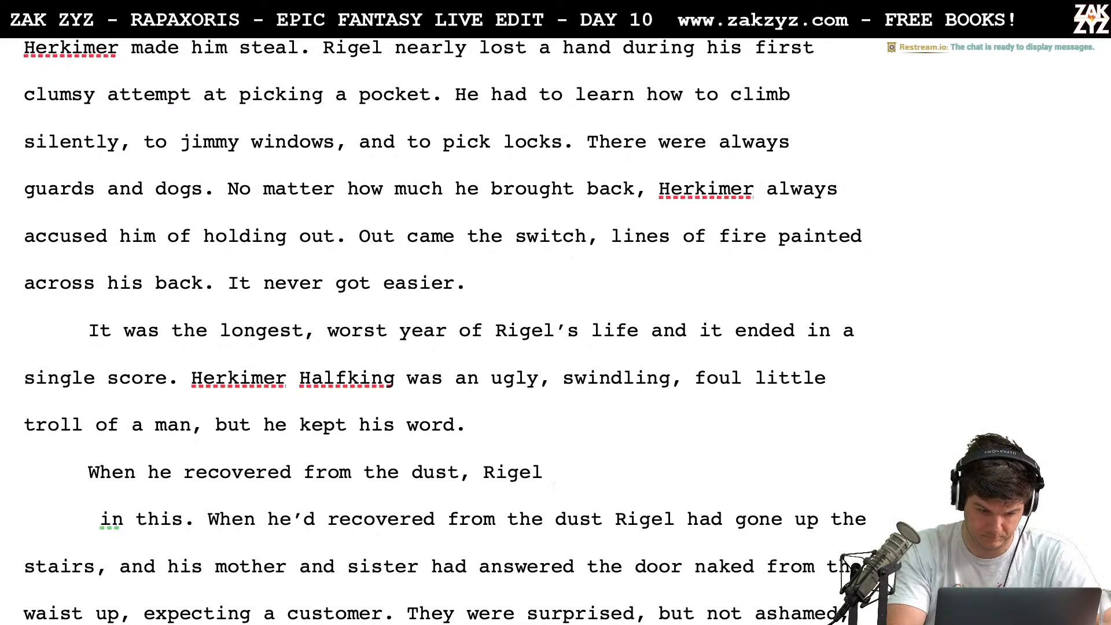
text(went)
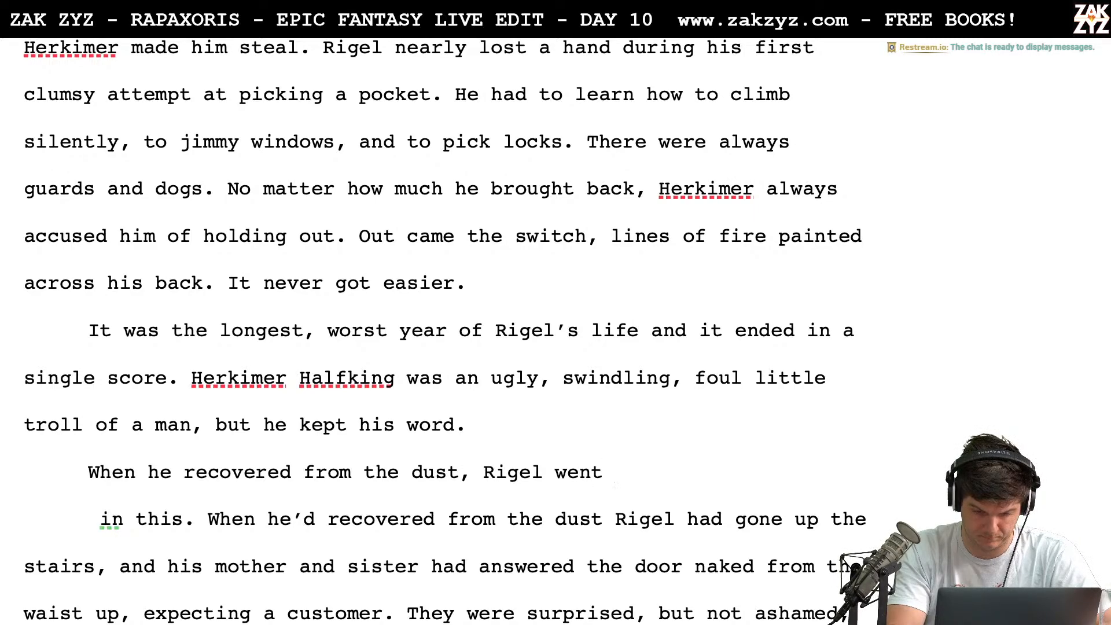
key(BackSpace)
key(BackSpace)
key(BackSpace)
key(BackSpace)
text(climbed t)
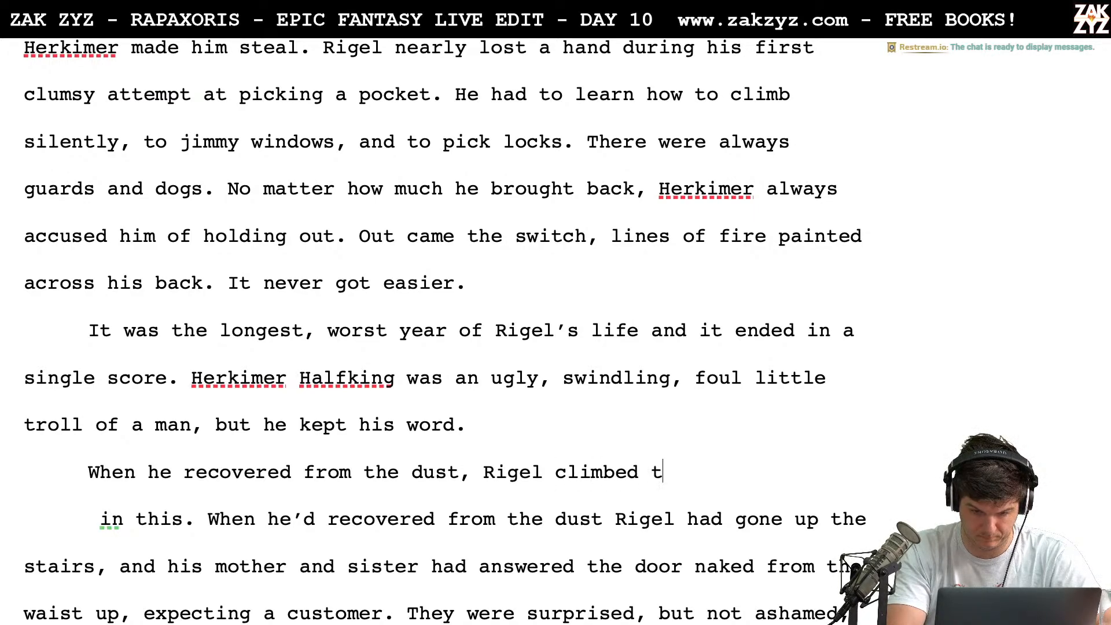
text(he creaking stairs.)
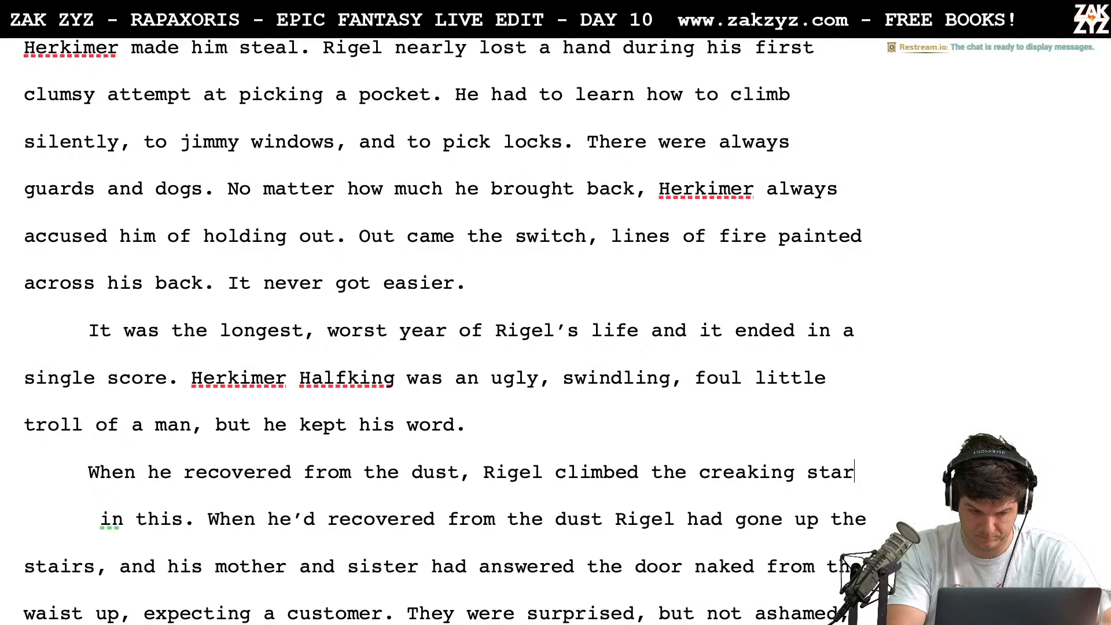
Replace the leftover text from "in this." through "and his" so that "His mother and sister" follows "stairs." in the same paragraph
key(shift+Down)
key(shift+Down)
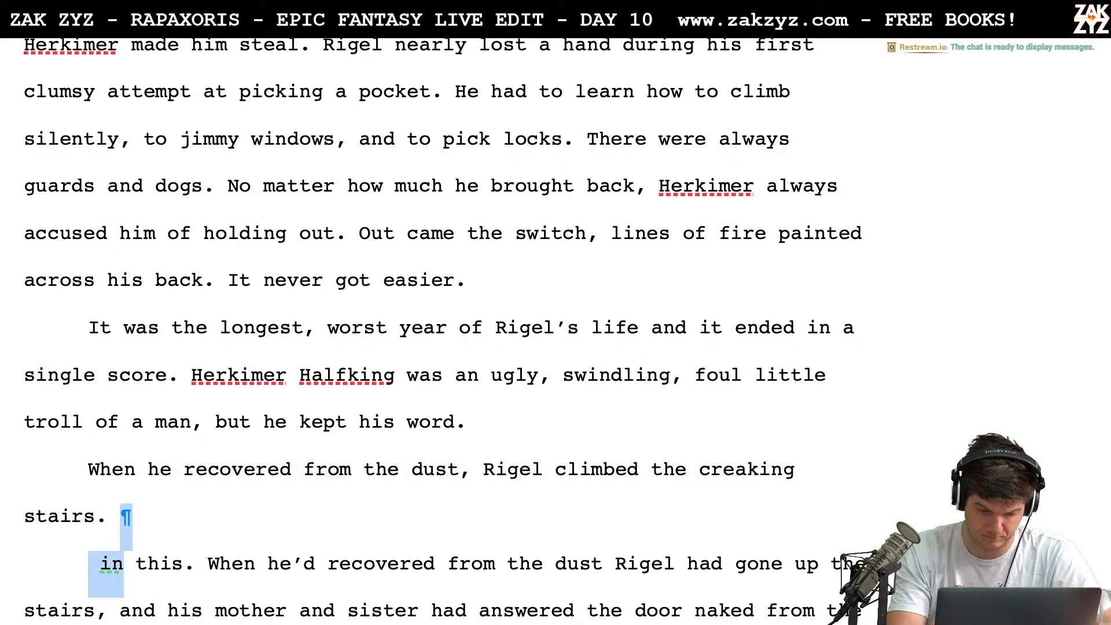
key(shift+Right)
key(shift+Right)
key(shift+Right)
key(shift+Right)
key(shift+Right)
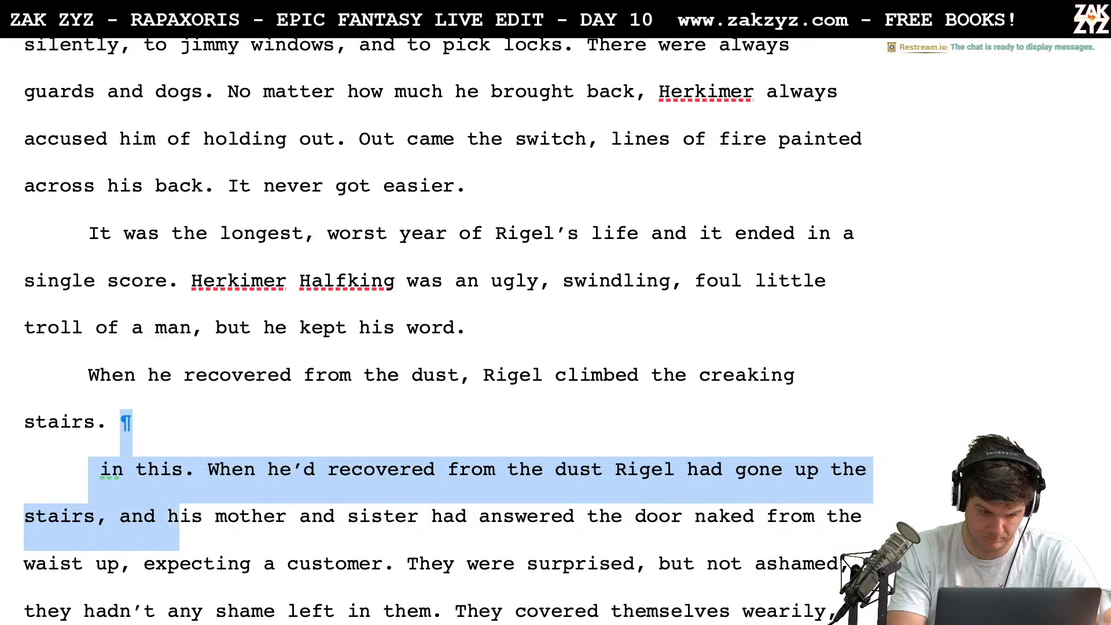
text(H)
Delete "but not ashamed," from the sentence beginning "They were surprised"
key(Down)
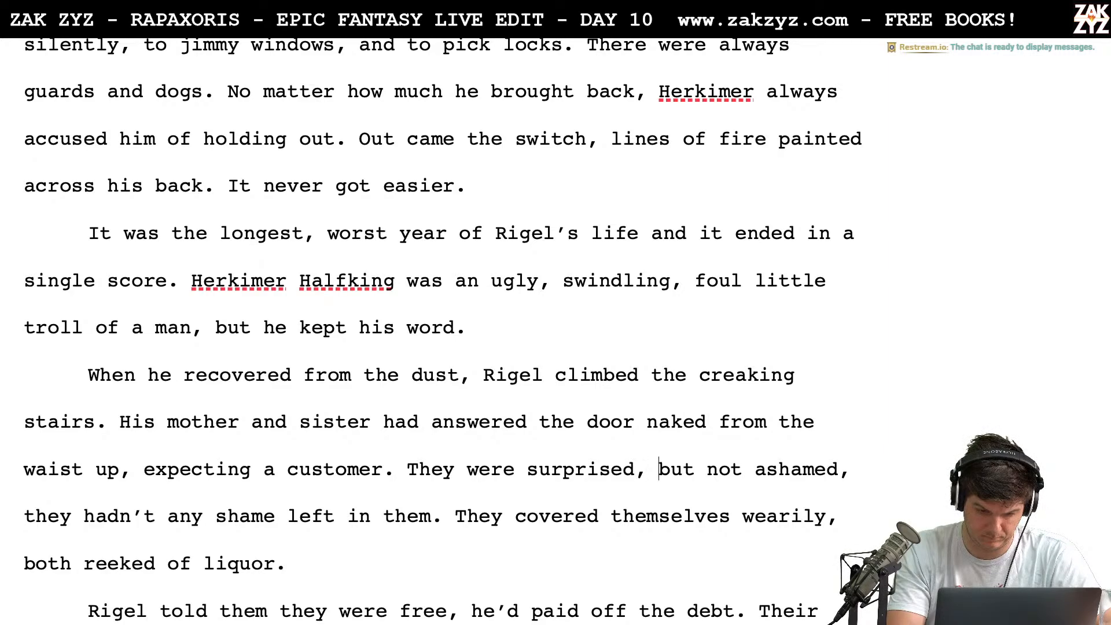
key(shift+Right)
key(shift+Right)
key(shift+Right)
key(shift+Right)
key(shift+Right)
key(shift+Right)
key(shift+Right)
key(shift+Right)
key(shift+Right)
key(shift+Right)
key(shift+Right)
key(shift+Right)
key(shift+Right)
key(shift+Right)
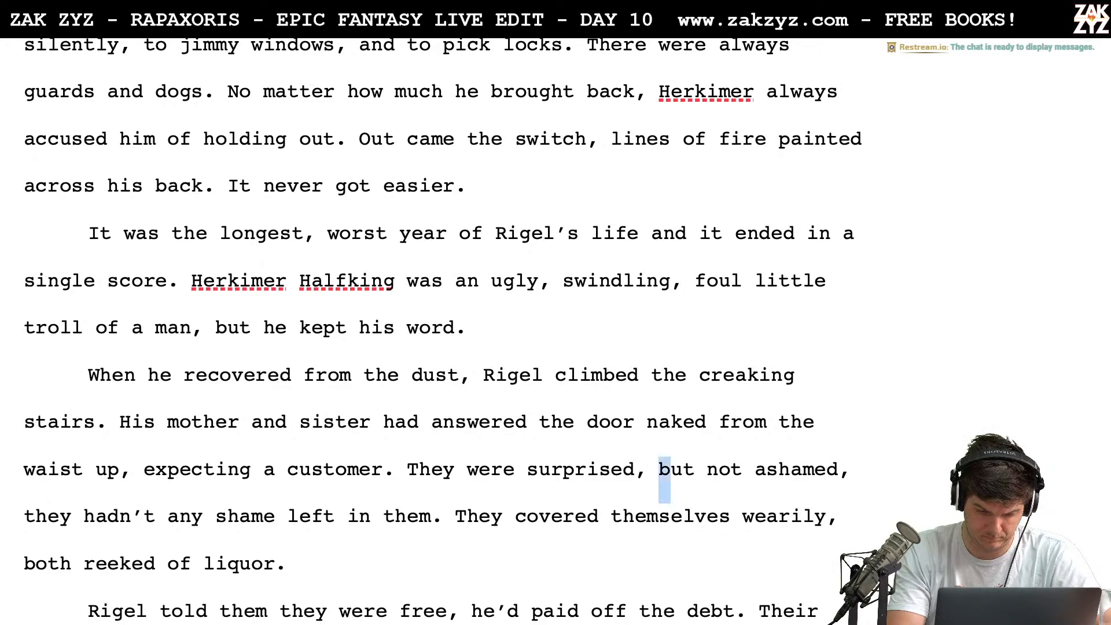
key(shift+Right)
key(shift+Right)
key(shift+Right)
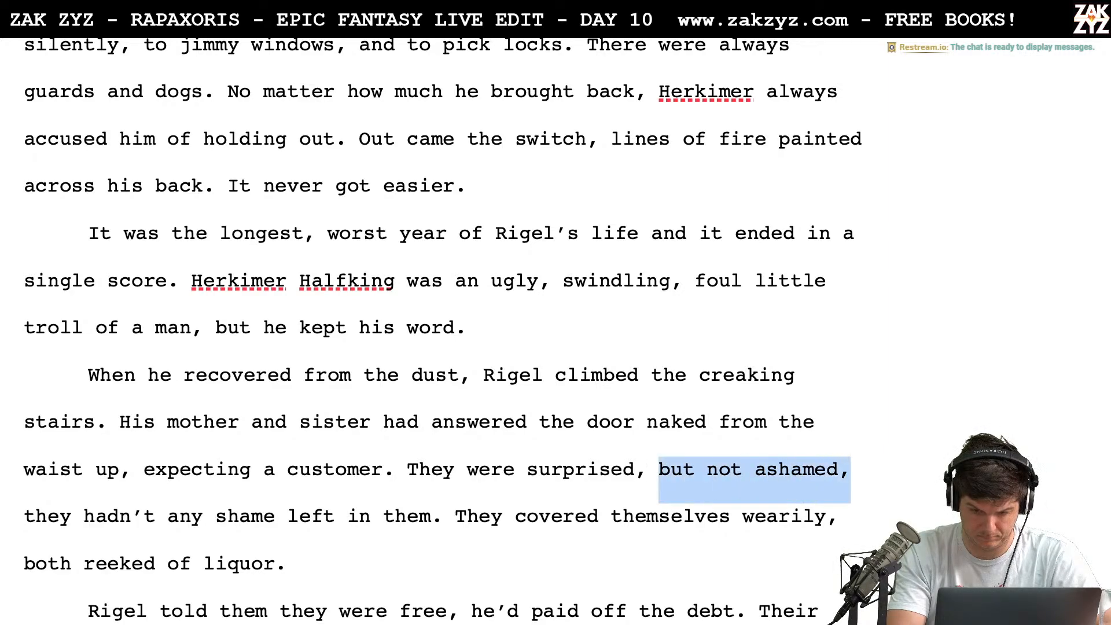
key(BackSpace)
Delete "They were surprised," after "expecting a customer." and capitalise the remaining "They hadn't any shame left in them."
key(Left)
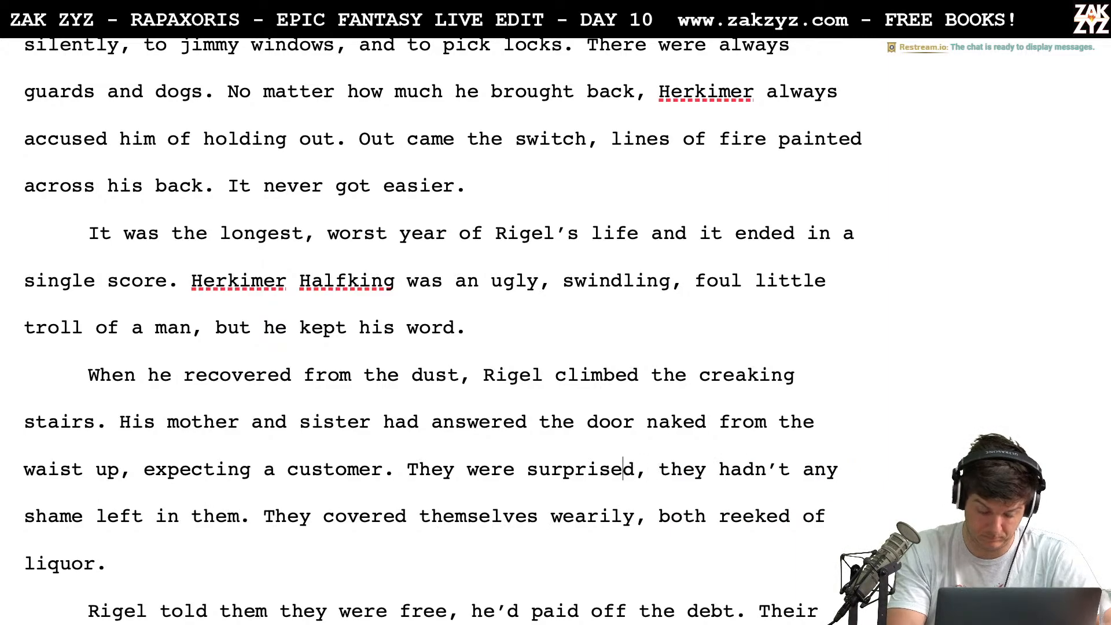
key(Left)
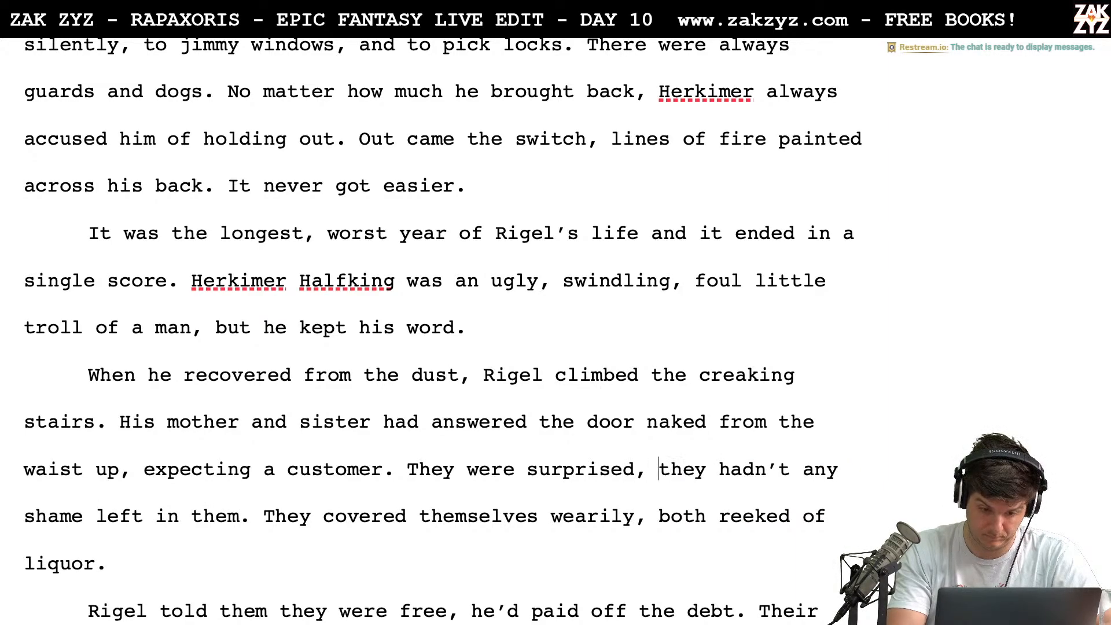
key(BackSpace)
key(BackSpace)
key(BackSpace)
key(BackSpace)
key(BackSpace)
key(BackSpace)
key(BackSpace)
key(BackSpace)
key(BackSpace)
key(BackSpace)
key(BackSpace)
key(BackSpace)
key(BackSpace)
key(BackSpace)
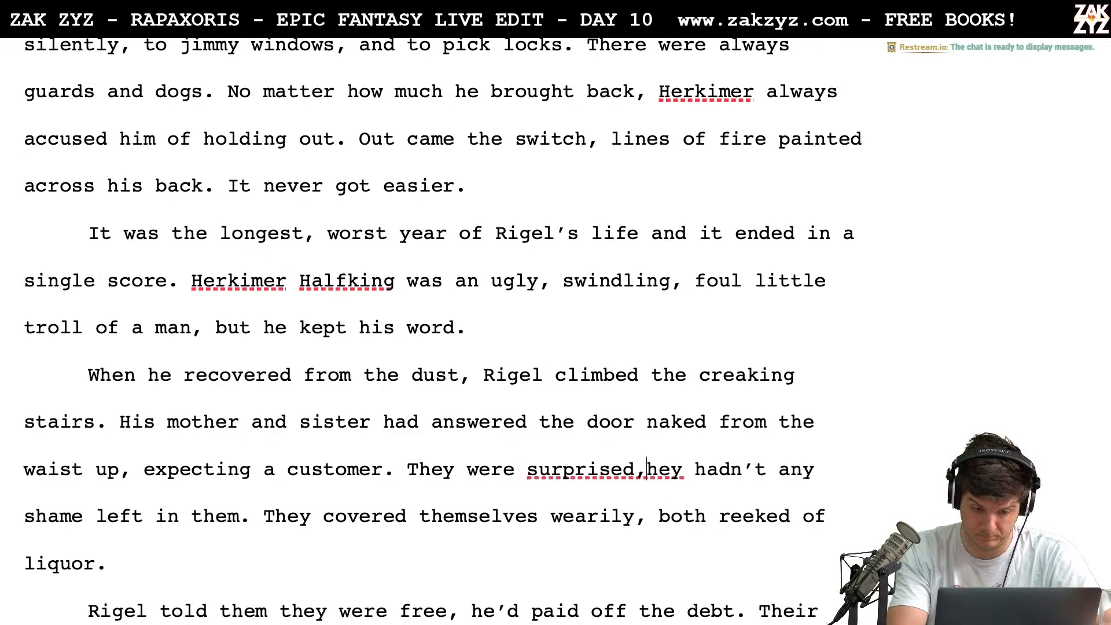
key(BackSpace)
key(BackSpace)
key(BackSpace)
key(BackSpace)
key(BackSpace)
key(BackSpace)
key(BackSpace)
key(BackSpace)
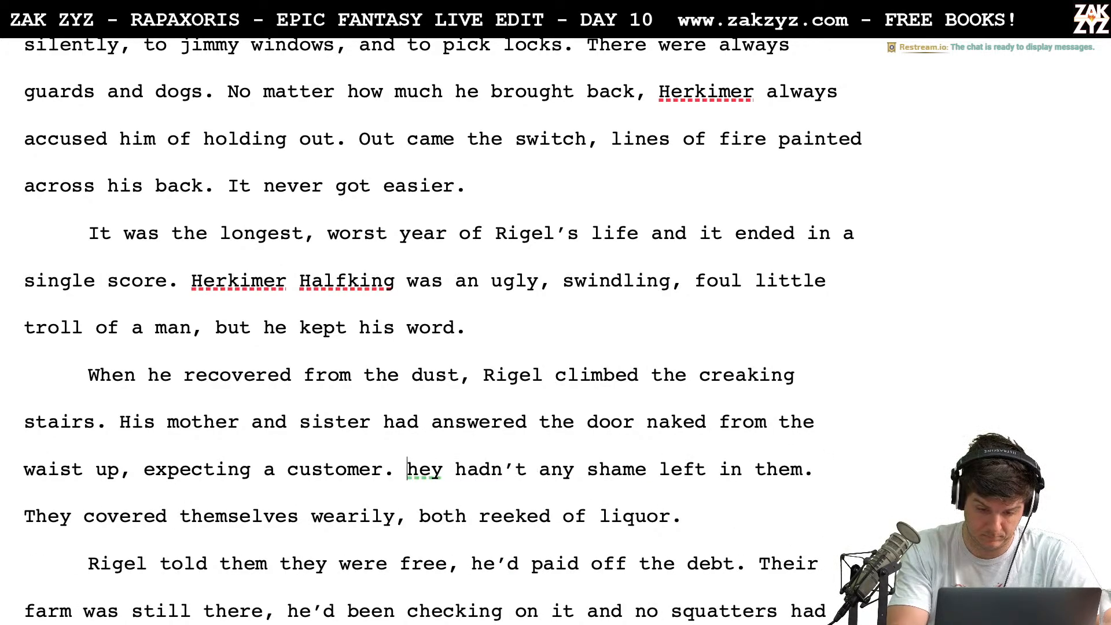
text(R)
key(BackSpace)
text(T)
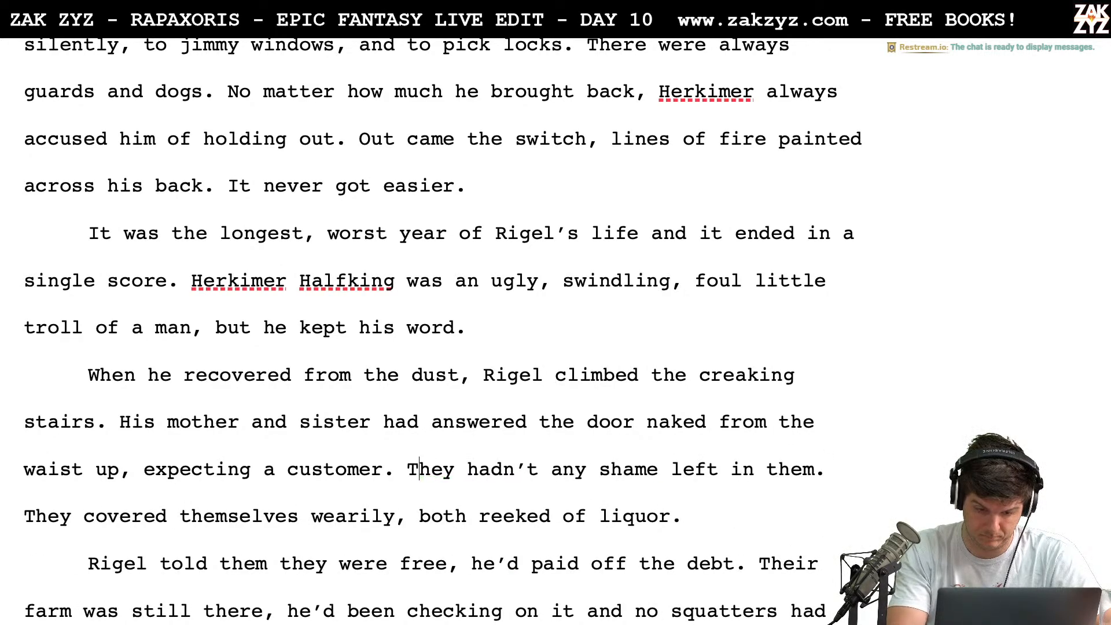
Rewrite "They hadn't any shame left in them." as "There was no shame left in them." and remove the old wording
key(BackSpace)
text(re was no sham)
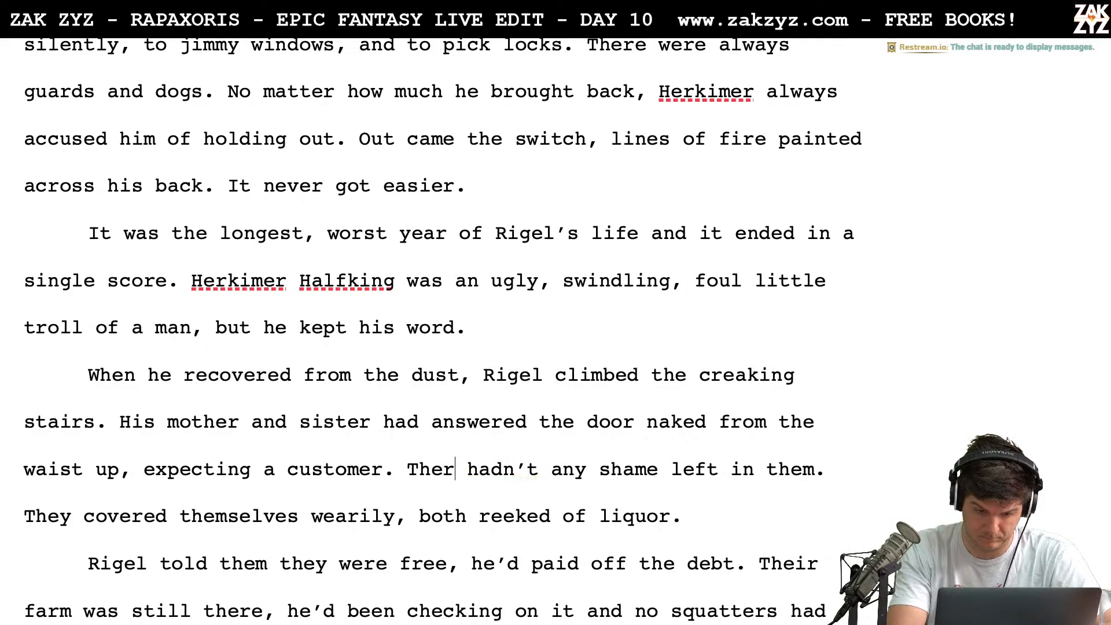
text(e)
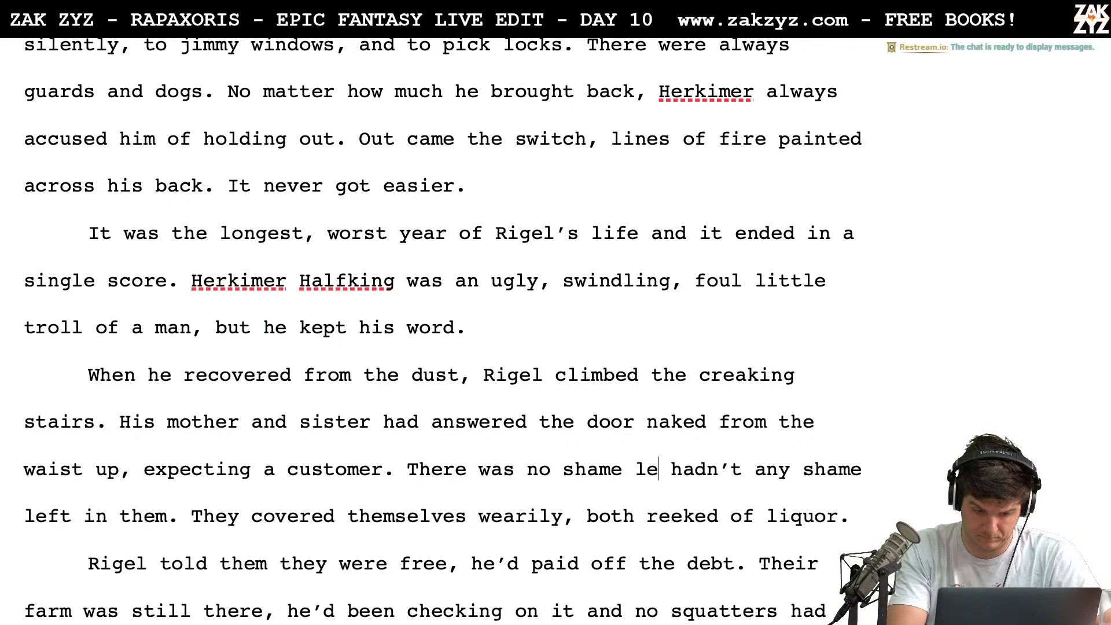
text( left in them.)
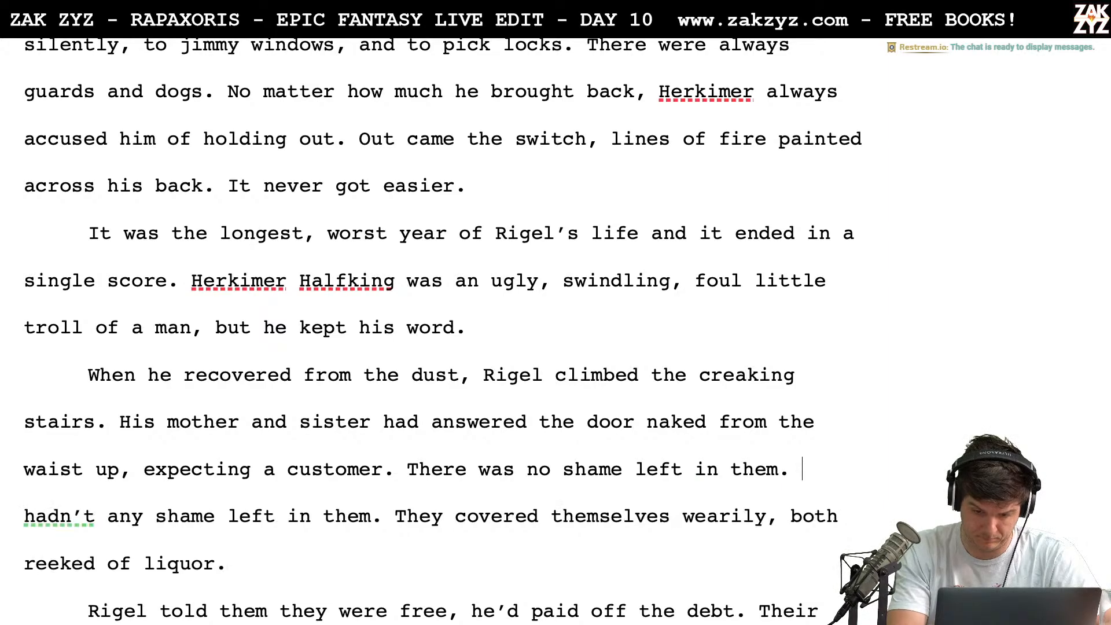
key(shift+Right)
key(shift+Right)
key(shift+Right)
key(shift+Right)
key(shift+Right)
key(shift+Right)
key(shift+Right)
key(shift+Right)
key(shift+Right)
key(shift+Right)
key(shift+Right)
key(shift+Right)
key(shift+Right)
key(shift+Right)
key(shift+Right)
key(shift+Right)
key(shift+Right)
key(shift+Right)
key(shift+Right)
key(shift+Right)
key(shift+Right)
key(shift+Right)
key(shift+Right)
key(shift+Right)
key(shift+Right)
key(shift+Right)
key(shift+Right)
key(shift+Right)
key(shift+Right)
key(shift+Right)
key(shift+Right)
key(shift+Right)
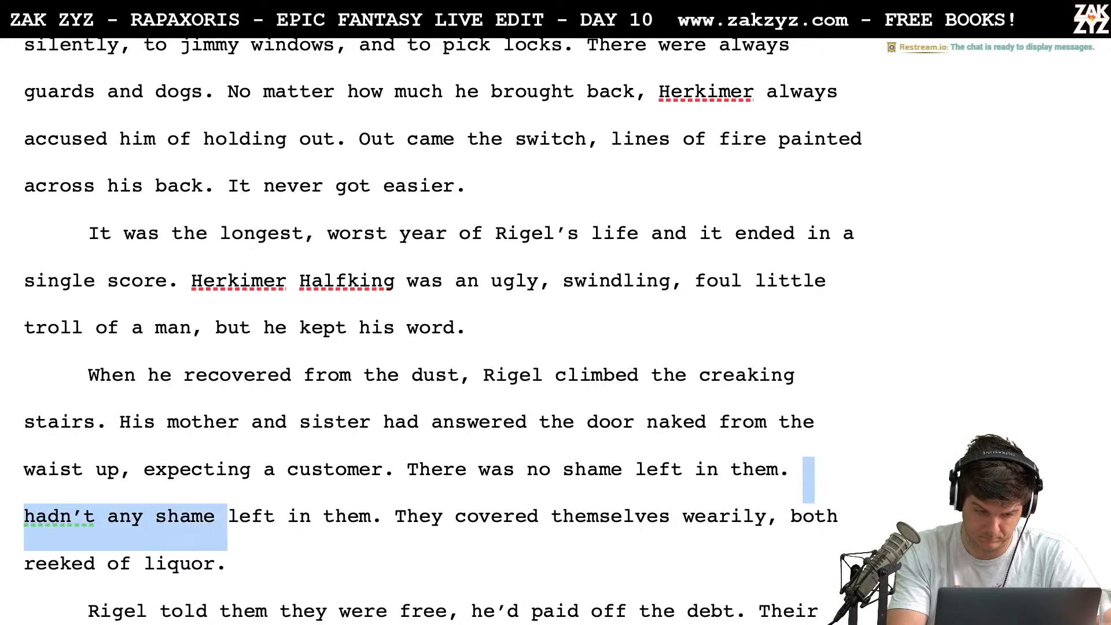
key(BackSpace)
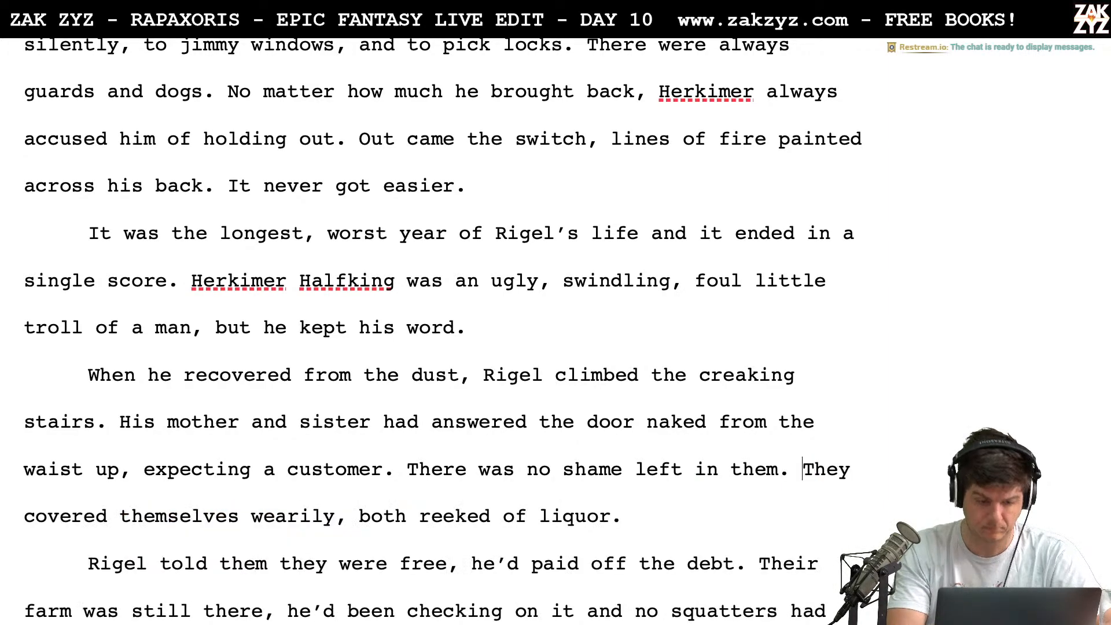
Delete "had" before "answered the door" in the sentence about his mother and sister
scroll(158, 533, down, 1)
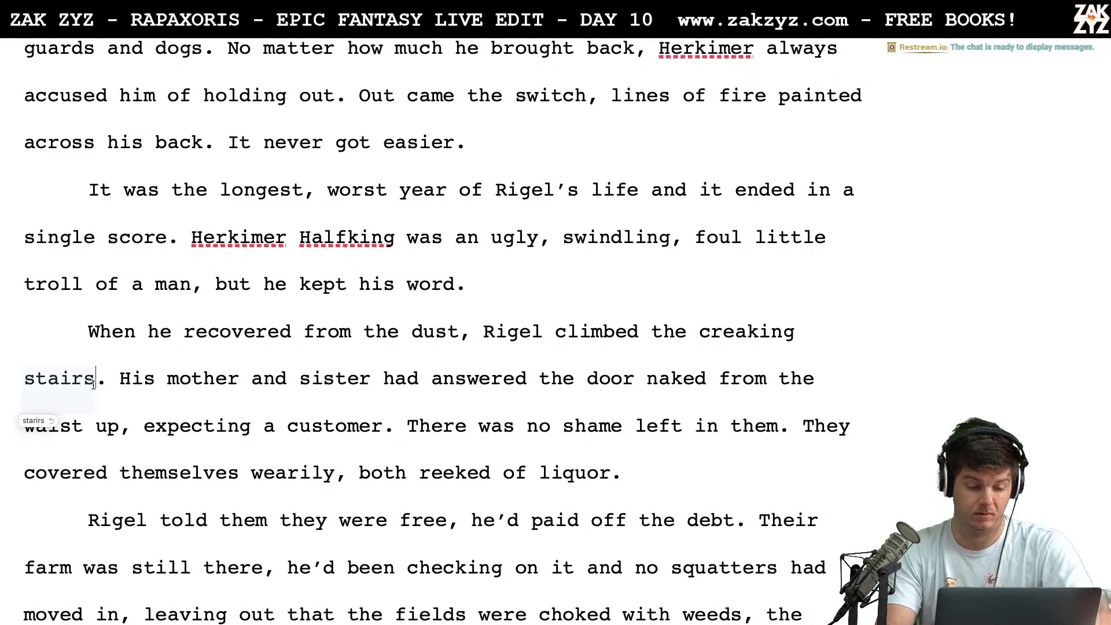
key(Right)
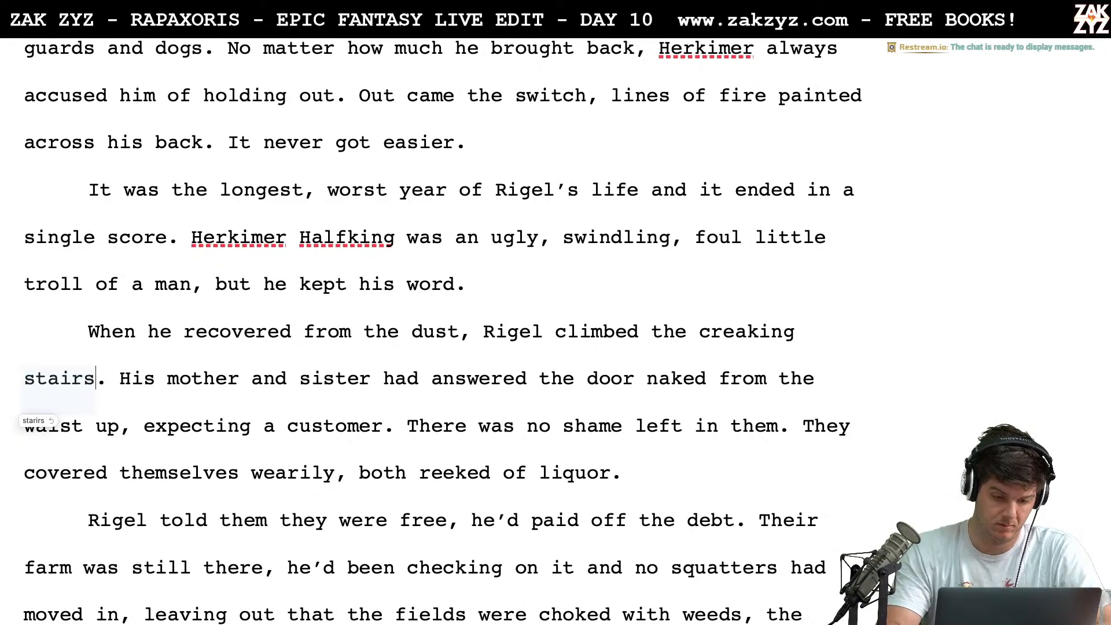
key(Right)
key(Right)
key(Right)
key(Right)
key(Right)
key(Right)
key(Right)
key(Right)
key(Right)
key(Right)
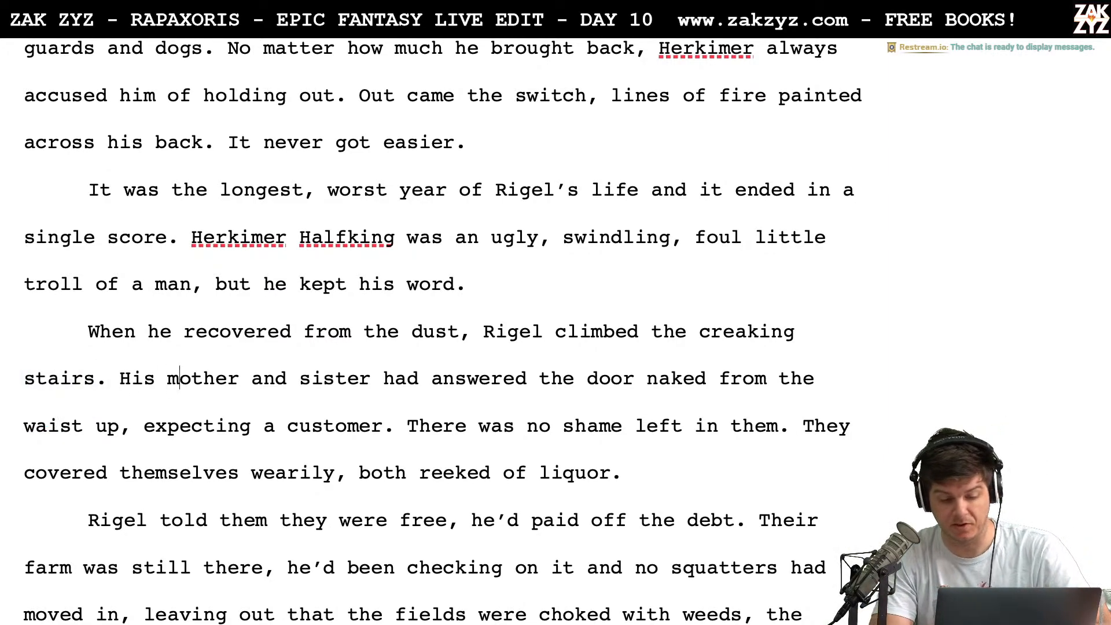
key(Down)
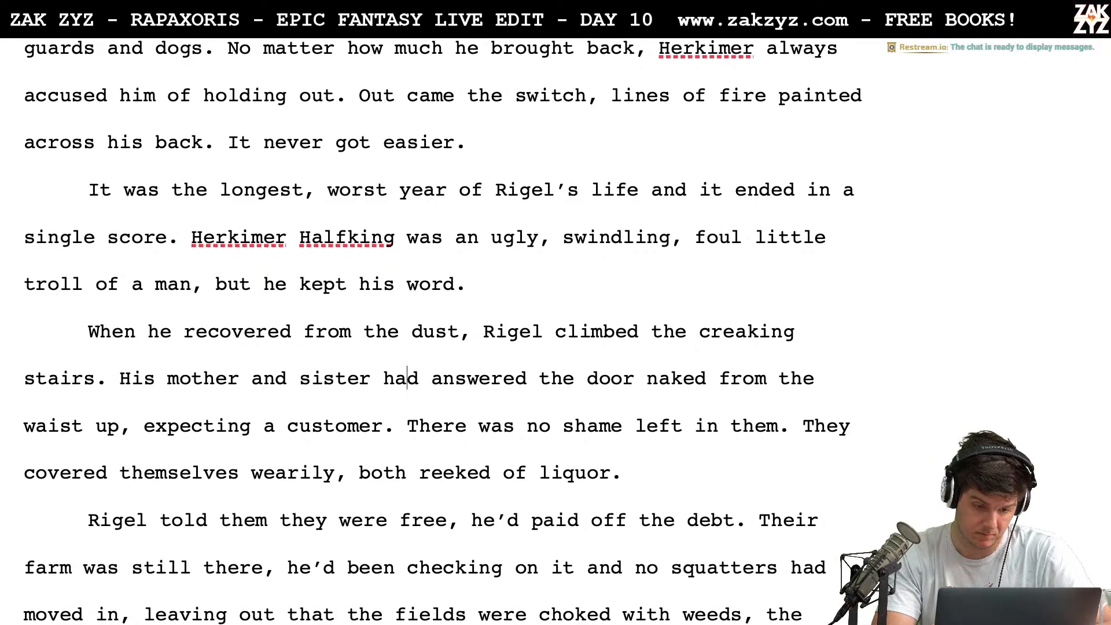
key(BackSpace)
key(BackSpace)
key(BackSpace)
key(BackSpace)
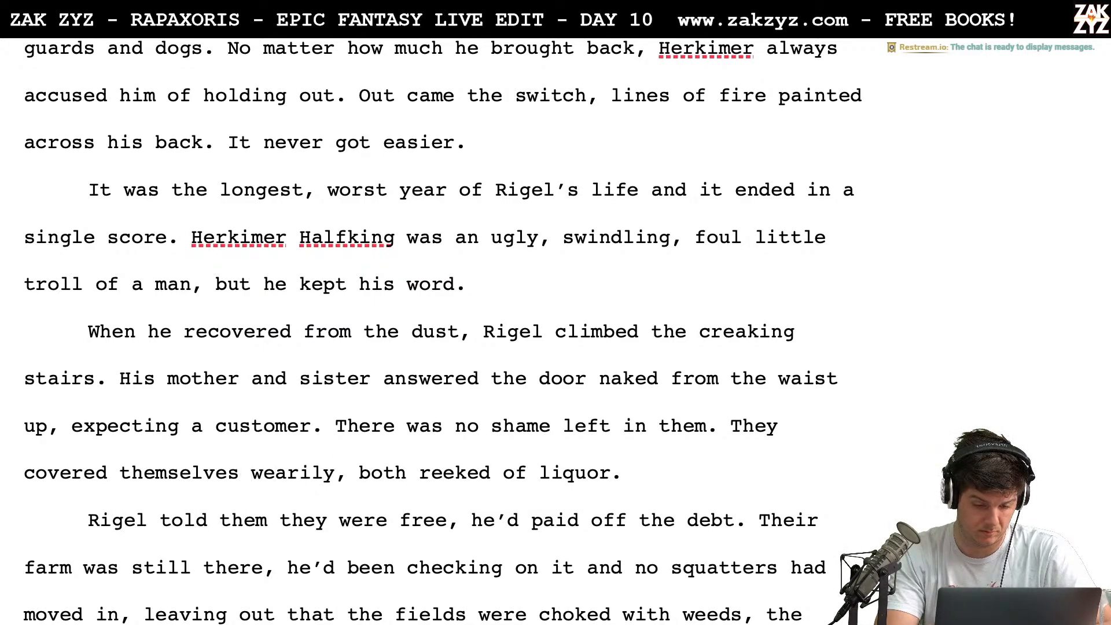
End "Rigel told them they were free" with a period and add the sentence "He'd paid the entire debt."
key(Down)
key(Down)
key(Down)
key(Down)
key(Up)
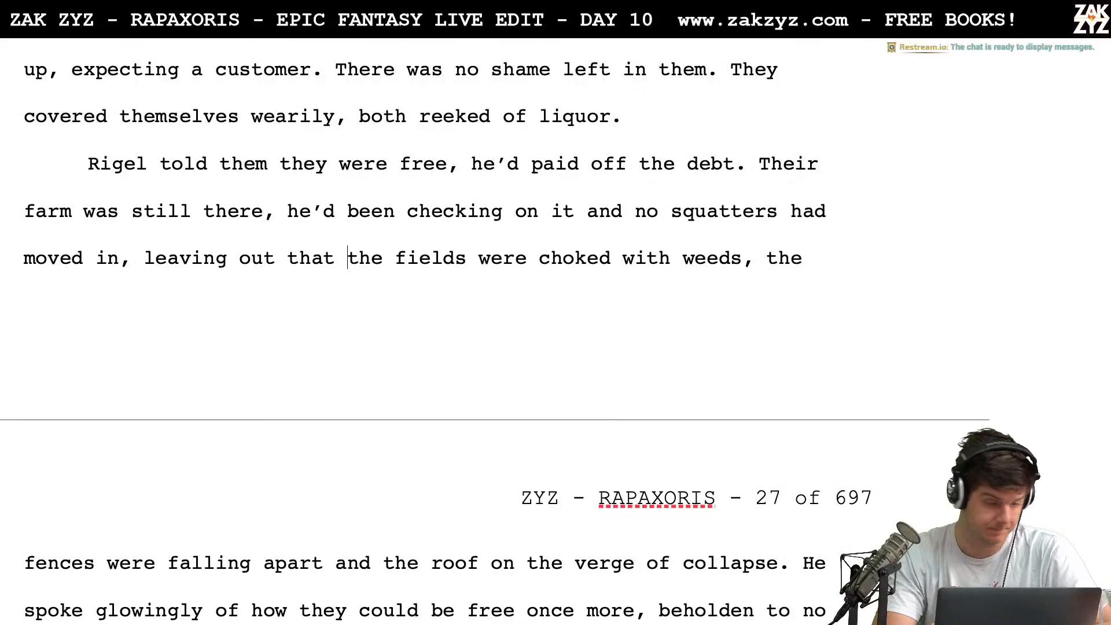
scroll(492, 330, down, 1)
scroll(147, 319, up, 3)
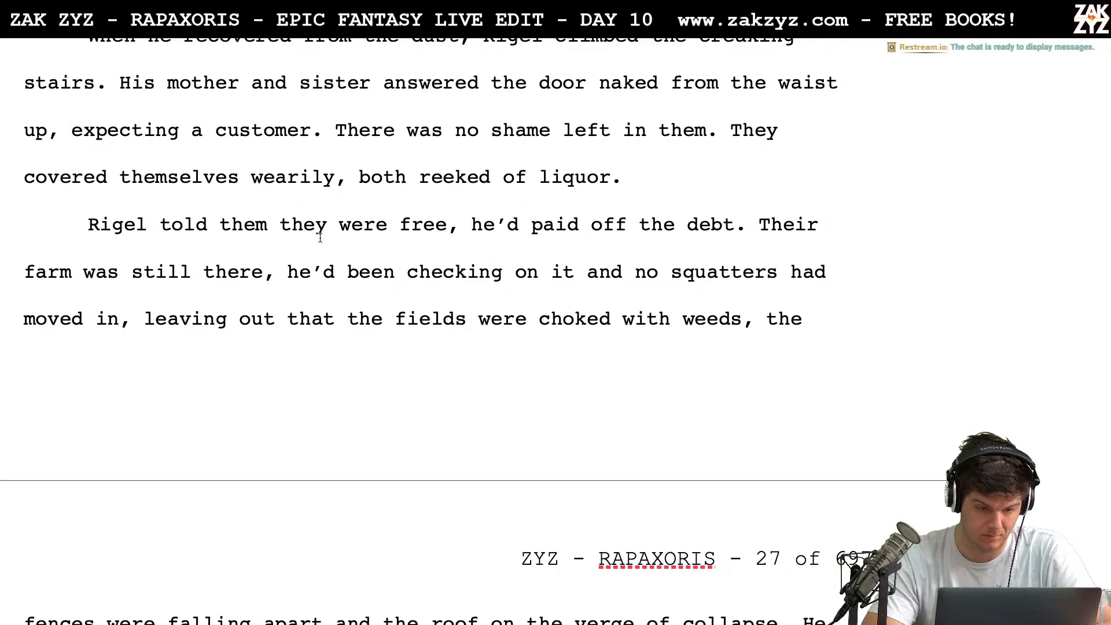
scroll(320, 237, down, 1)
click(464, 212)
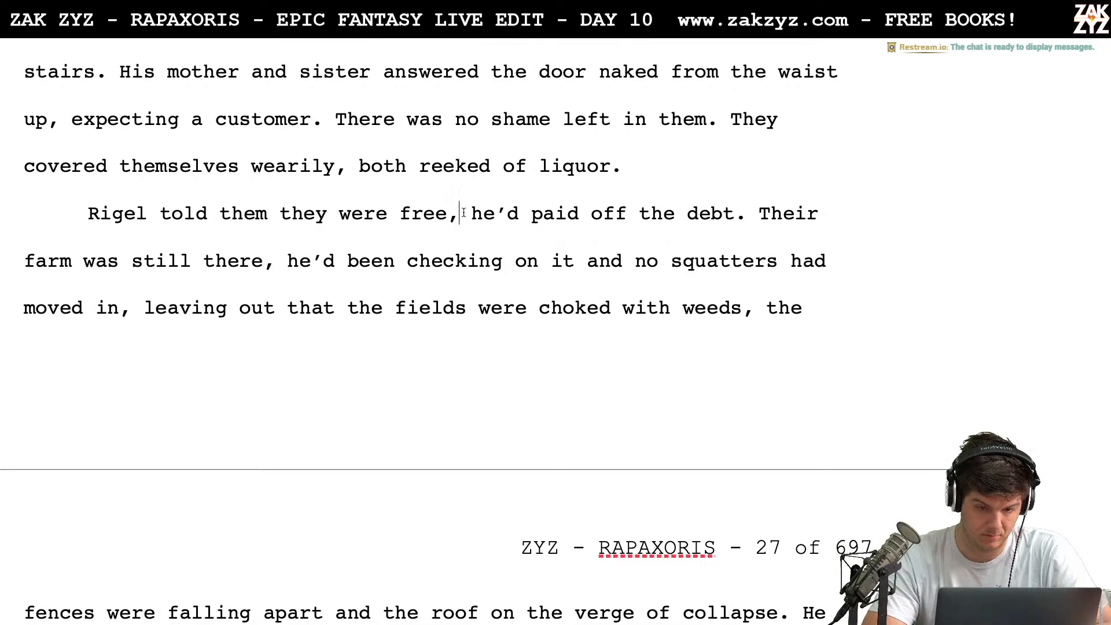
key(BackSpace)
text(. He'd )
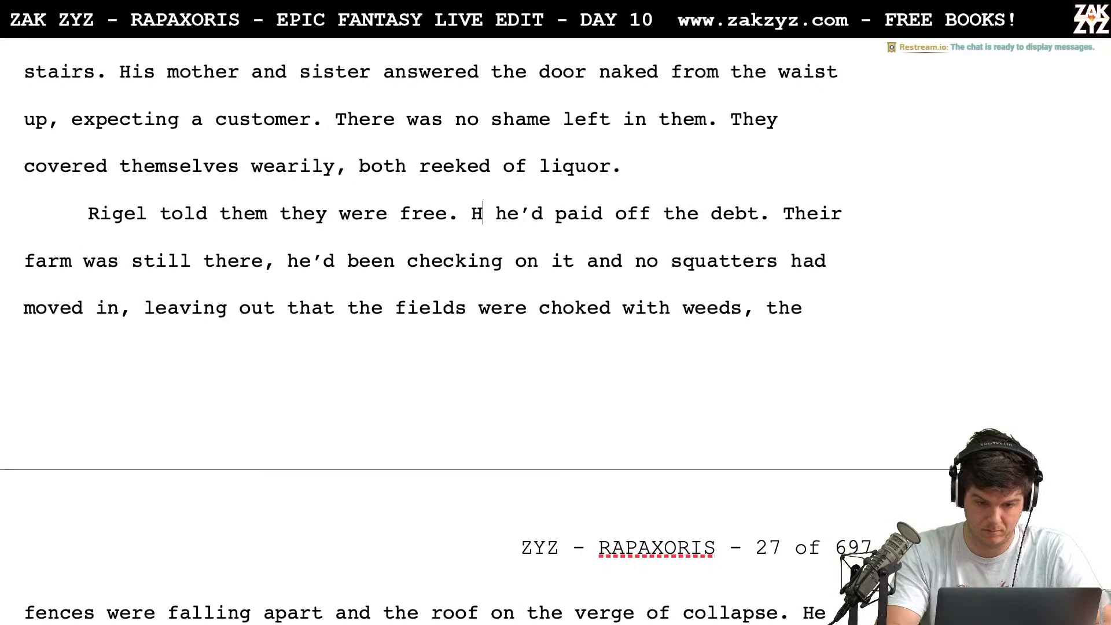
text(paid the)
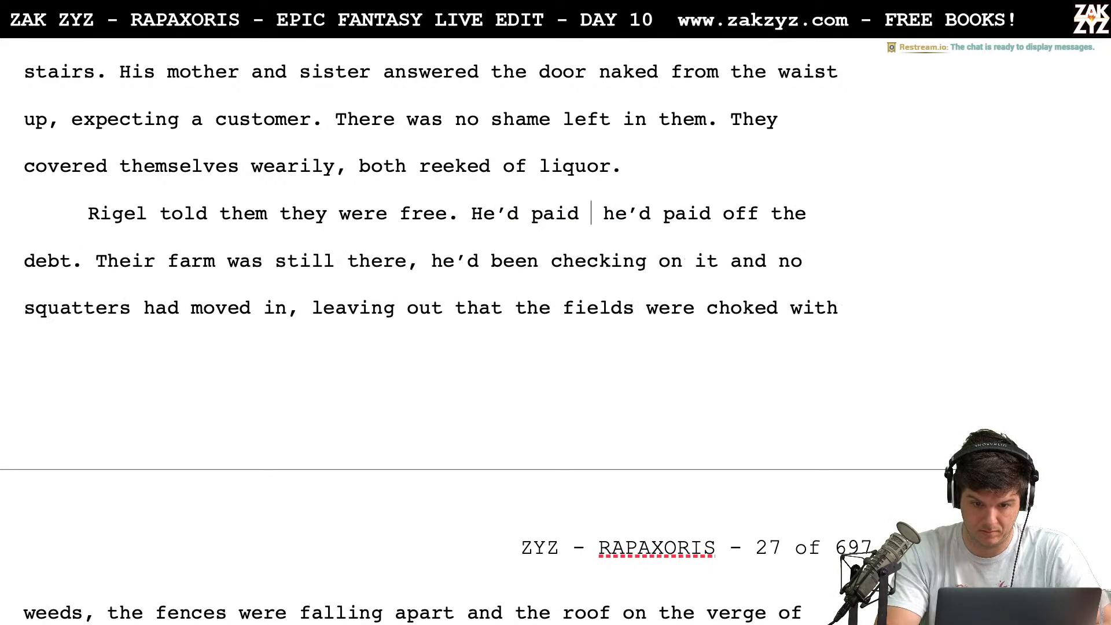
key(BackSpace)
key(BackSpace)
key(BackSpace)
key(BackSpace)
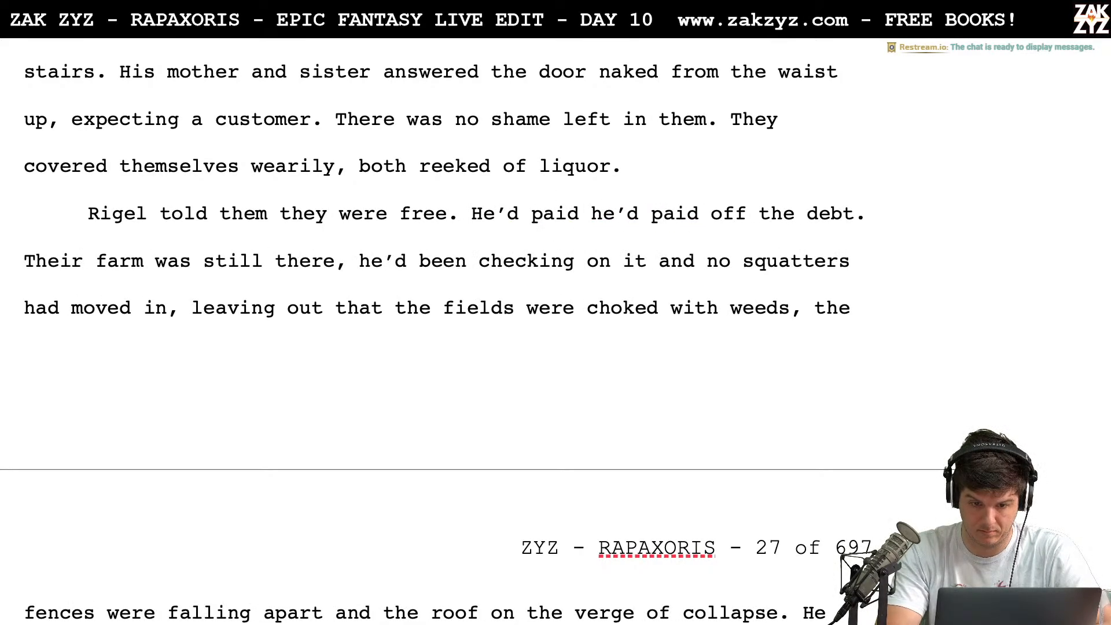
text(the entire d )
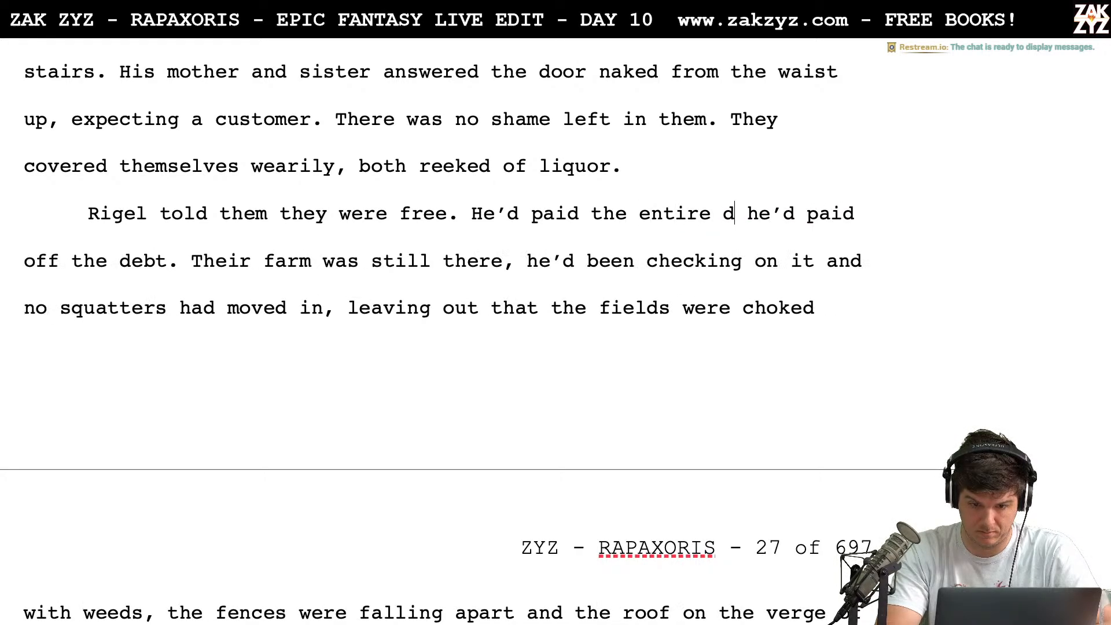
text(ebt.)
Delete the leftover "he'd paid off the debt." so that "Their farm" follows "the entire debt."
key(shift+Right)
key(shift+Right)
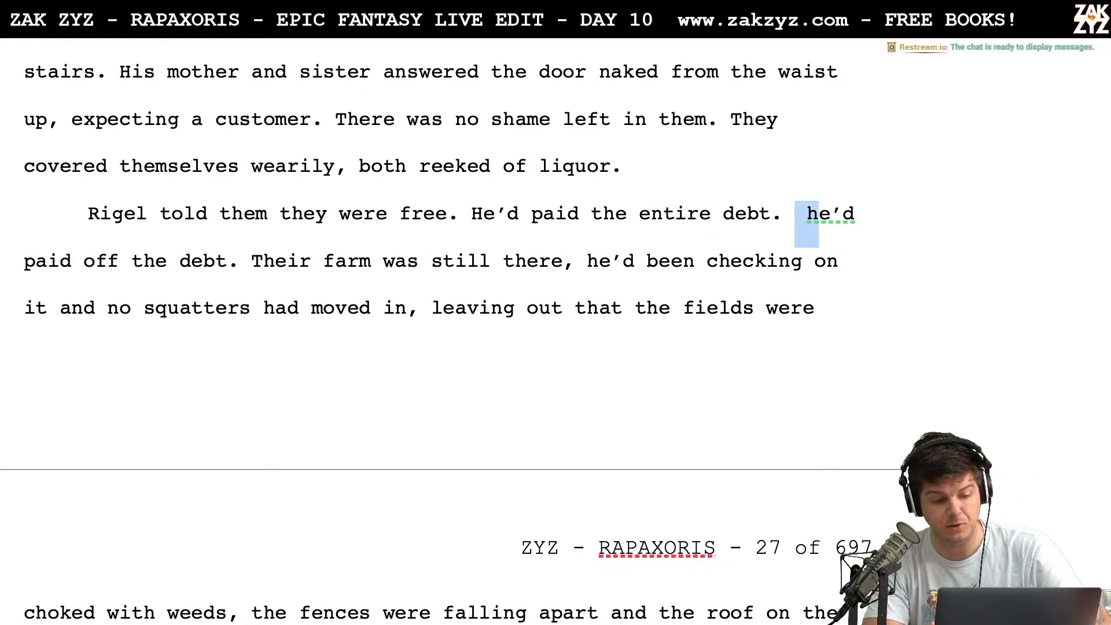
key(shift+Right)
key(shift+Right)
key(shift+Right)
key(shift+Right)
key(shift+Right)
key(shift+Right)
key(shift+Right)
key(shift+Right)
key(shift+Right)
key(shift+Right)
key(shift+Right)
key(shift+Right)
key(shift+Right)
key(shift+Right)
key(shift+Right)
key(shift+Right)
key(shift+Right)
key(shift+Right)
key(shift+Right)
key(shift+Right)
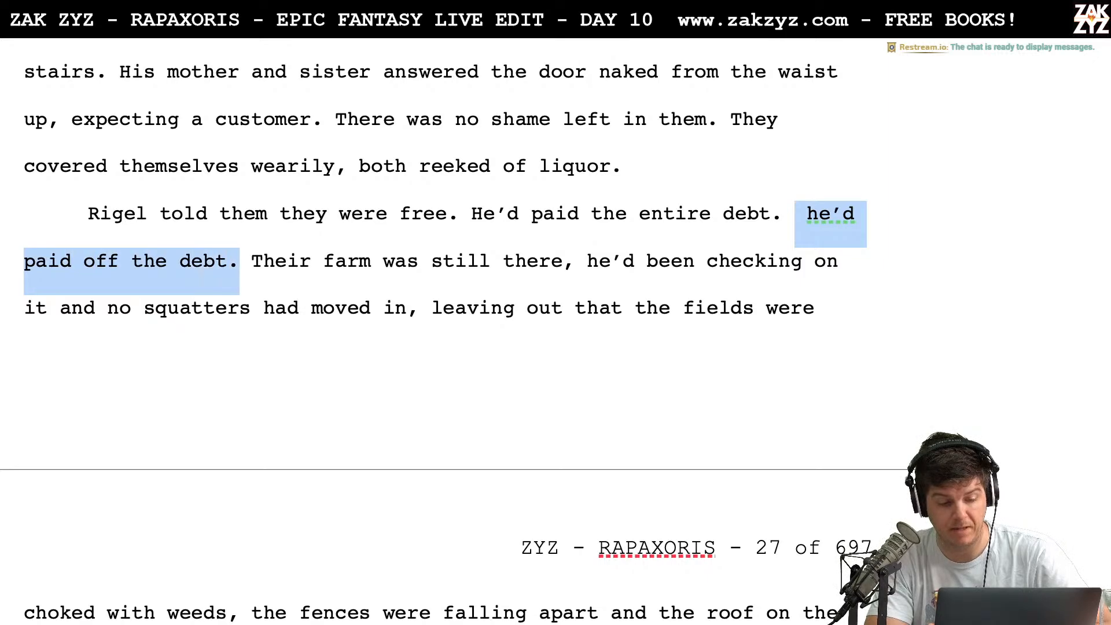
key(shift+Right)
key(BackSpace)
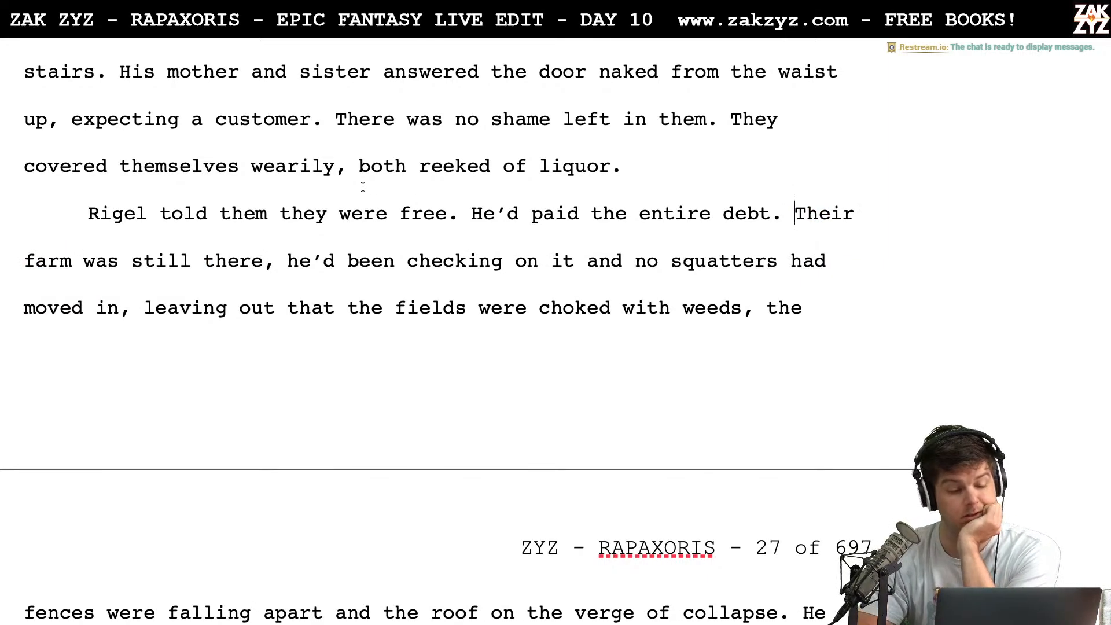
End the sentence after "still there" with a period and add "He'd checked on it regularly and made sure no squatters moved in."
scroll(372, 290, down, 1)
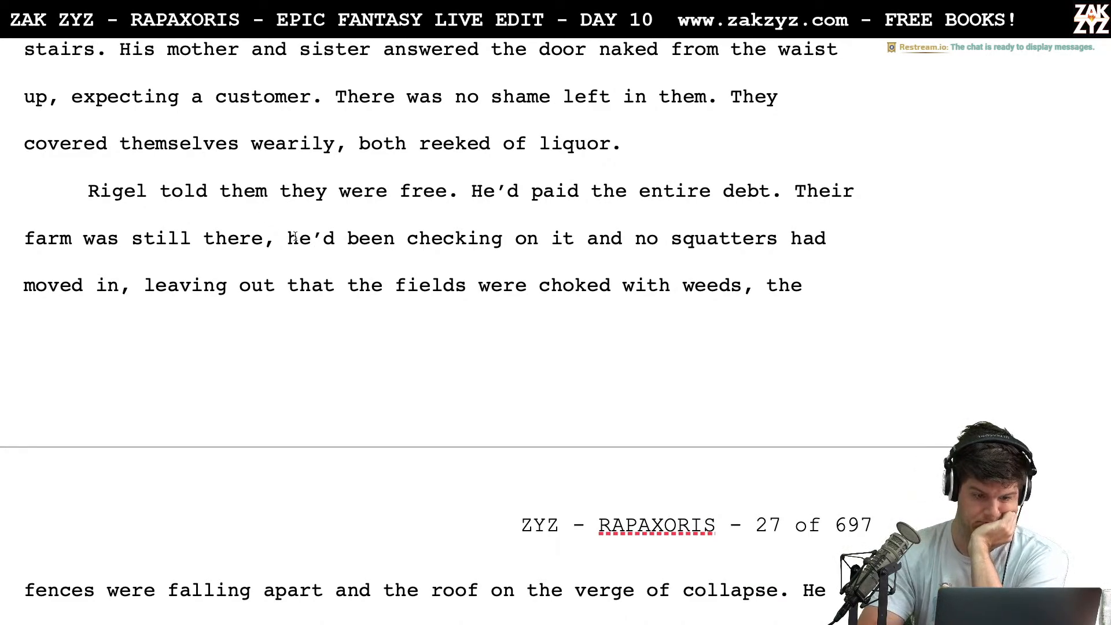
click(277, 239)
key(BackSpace)
text(. )
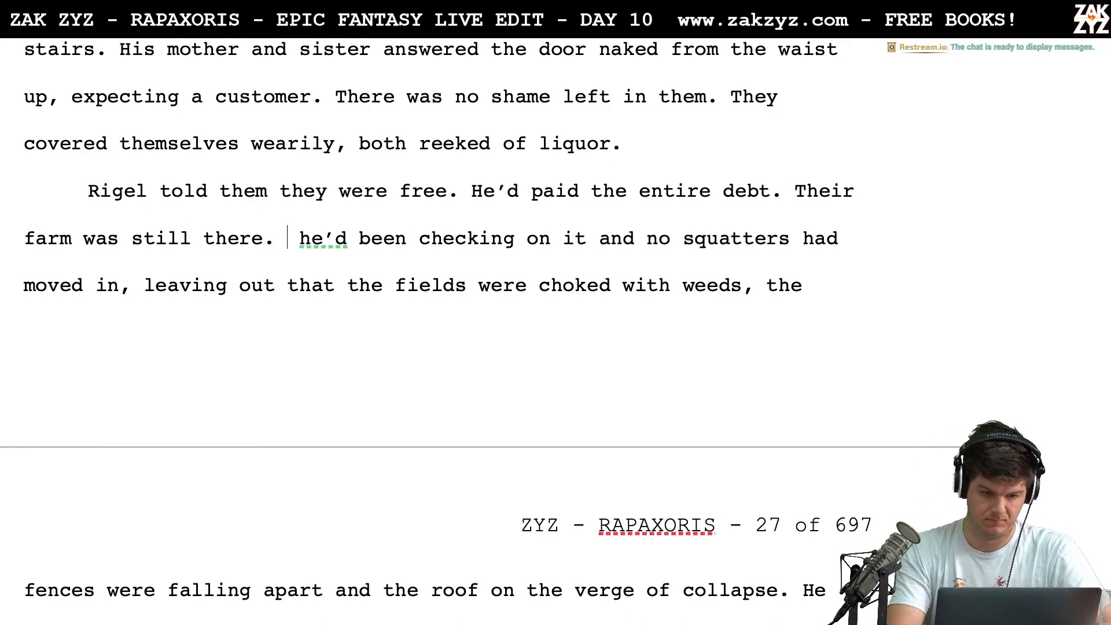
text(He'd )
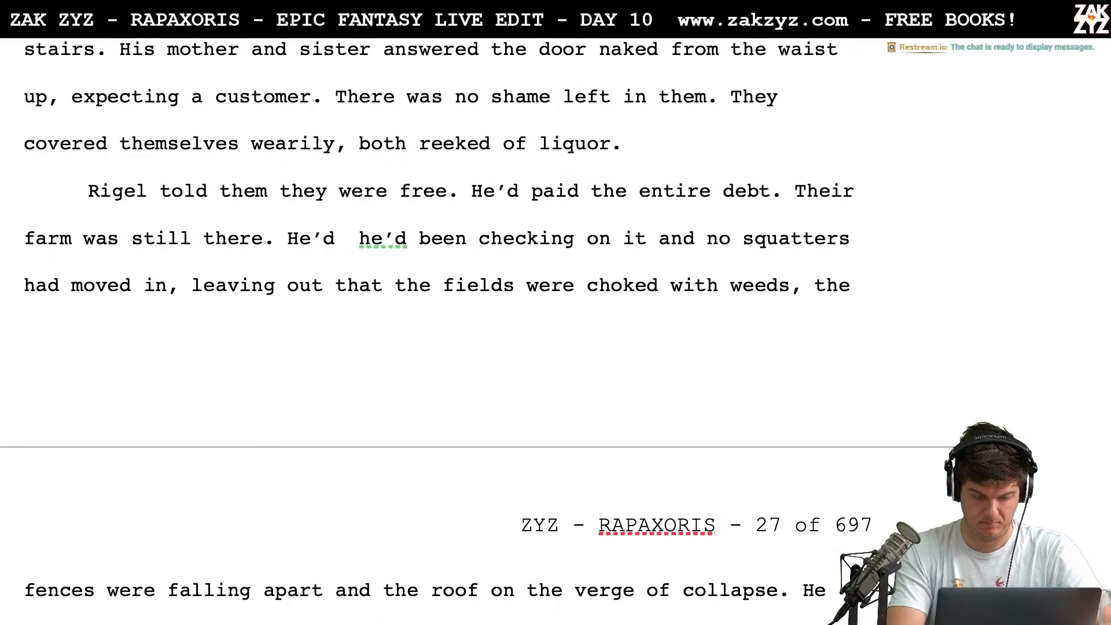
text(check)
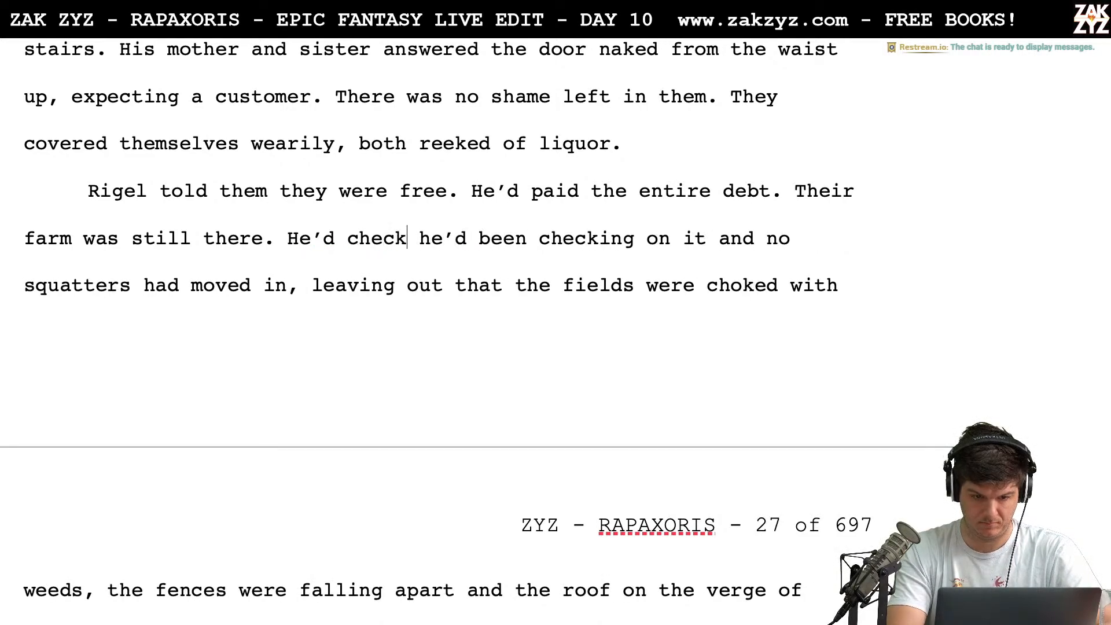
text(ed on it regu)
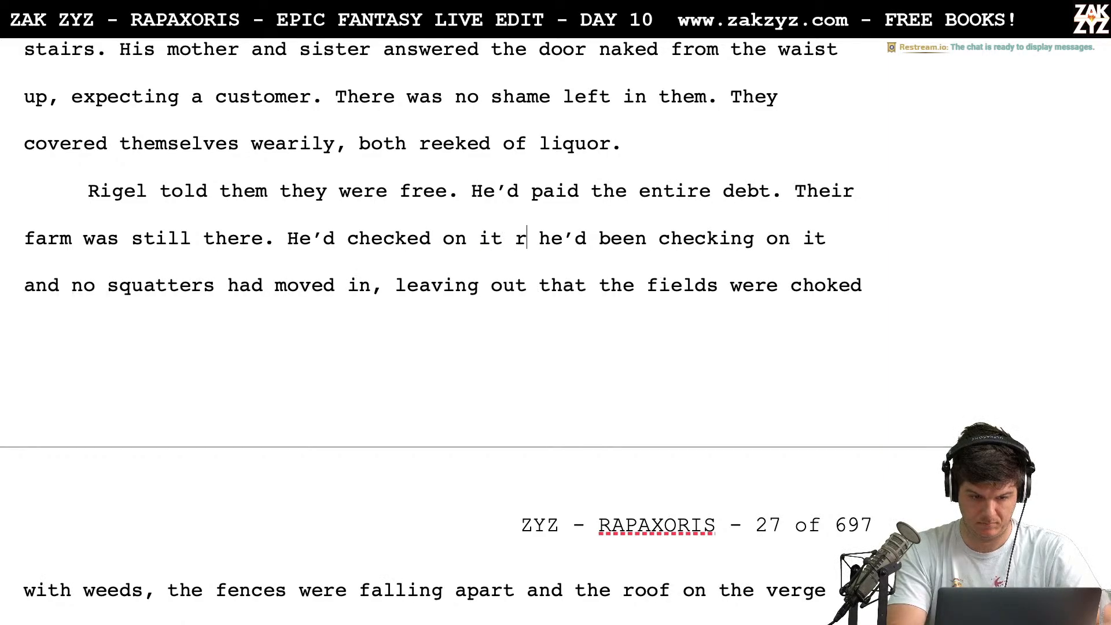
text(al)
key(BackSpace)
key(BackSpace)
text(larly an)
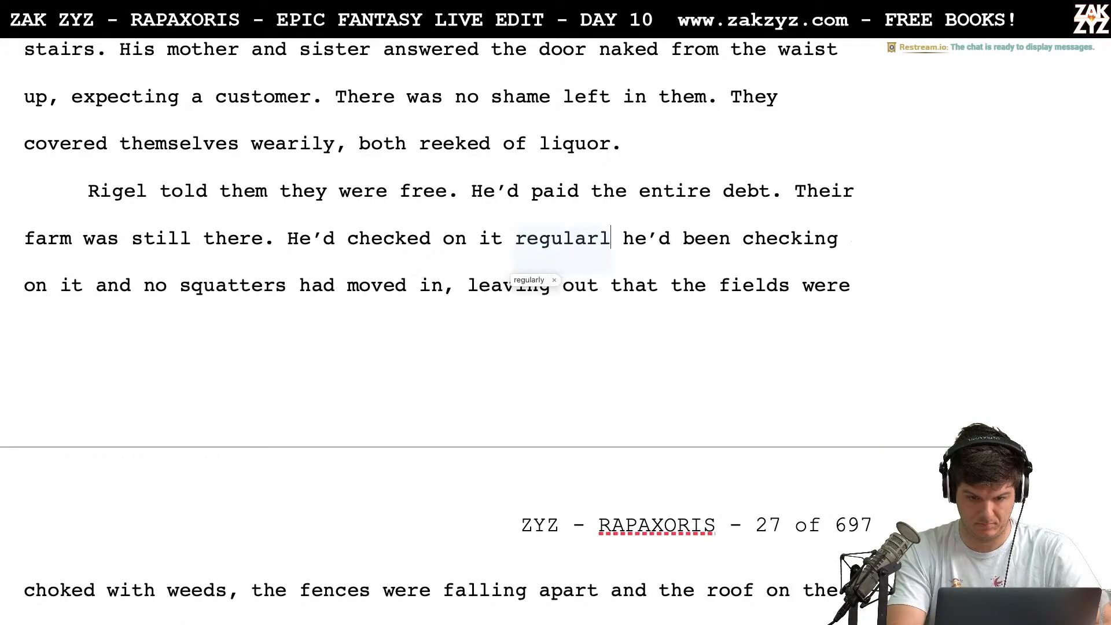
text(d)
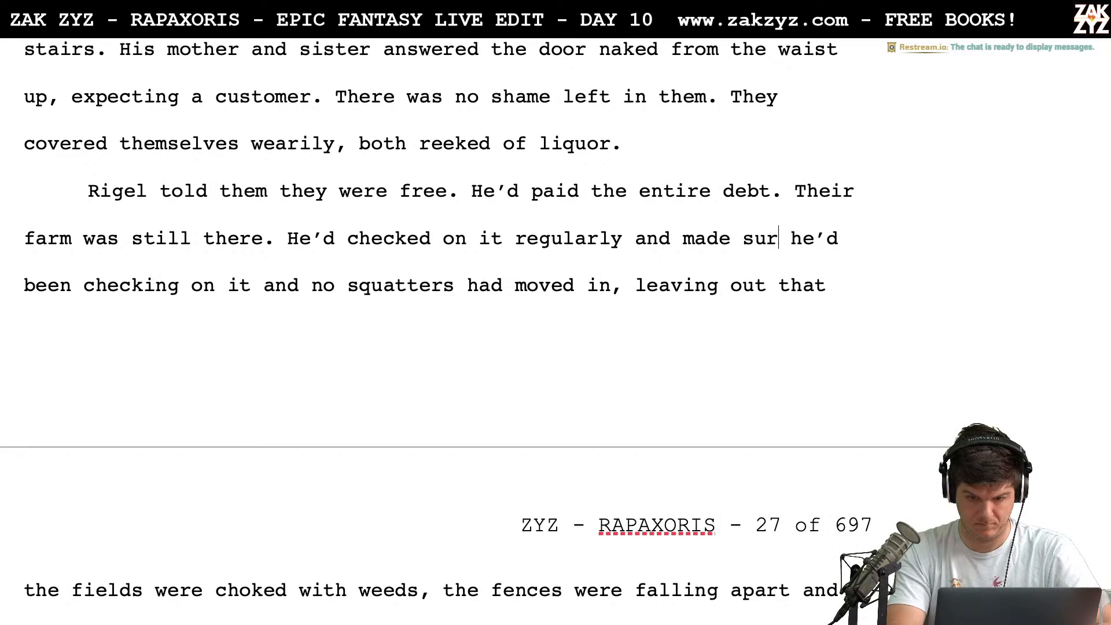
text( made sure no squatters m)
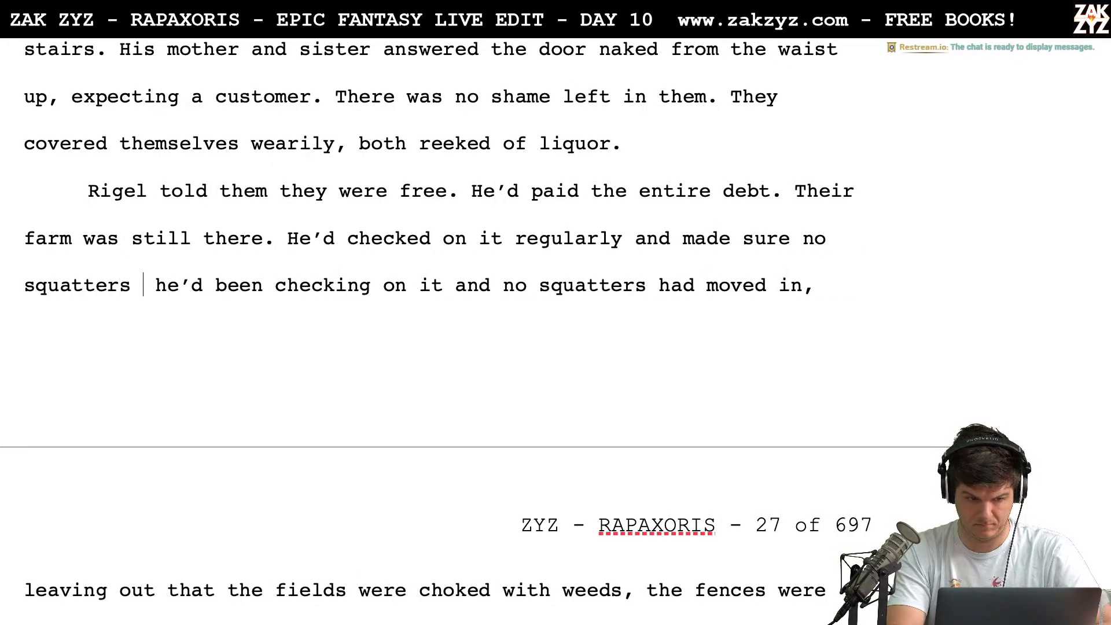
text(oved in.)
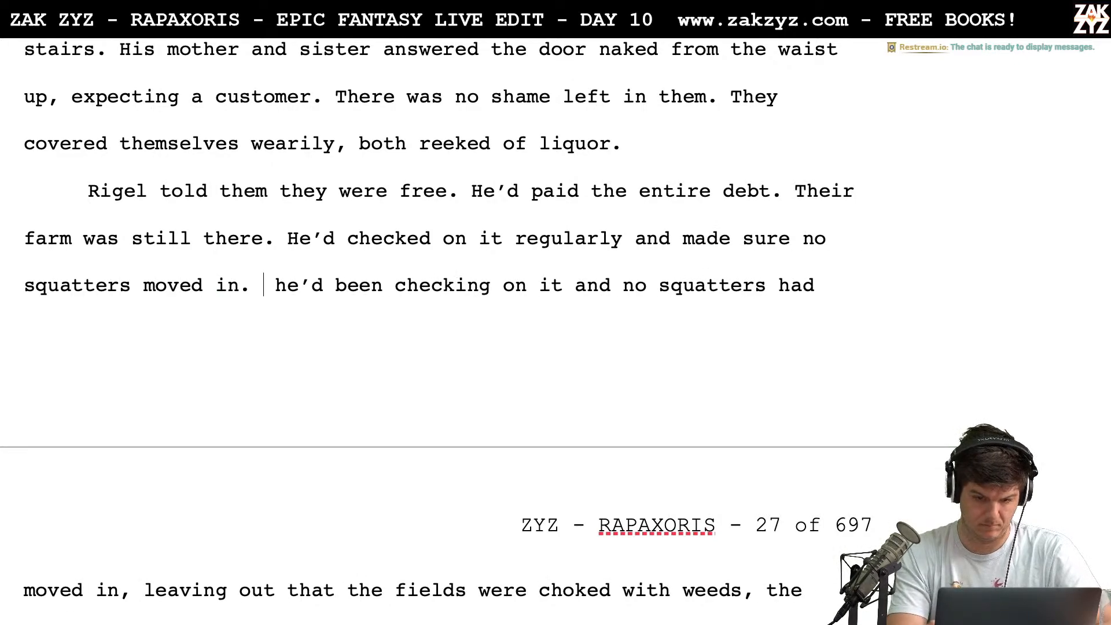
Delete the leftover text from "he'd been checking on it" through "leaving out", directly before "that the fields were choked"
key(shift+Right)
key(shift+Down)
key(shift+Down)
key(shift+Up)
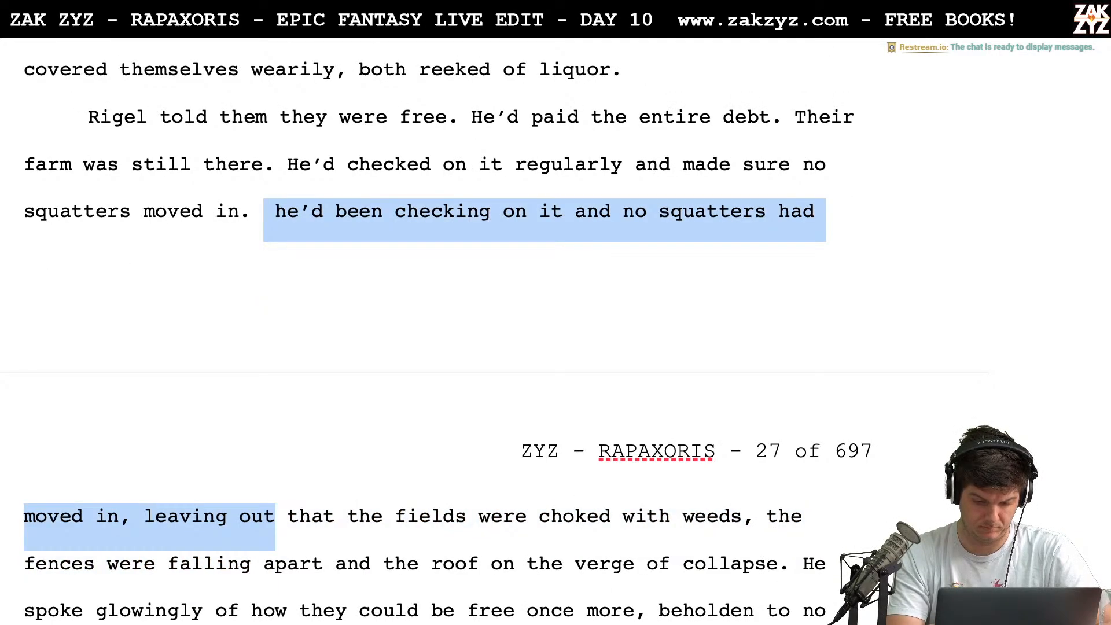
key(shift+Right)
key(shift+Left)
key(ctrl+shift+Left)
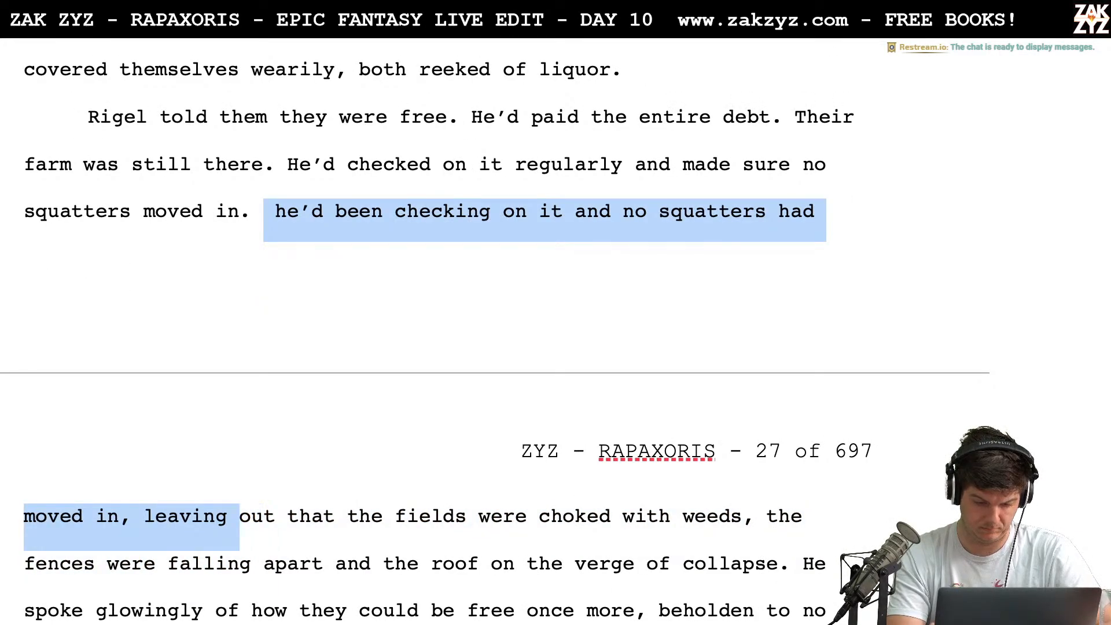
key(shift+Right)
key(shift+Right)
key(shift+Right)
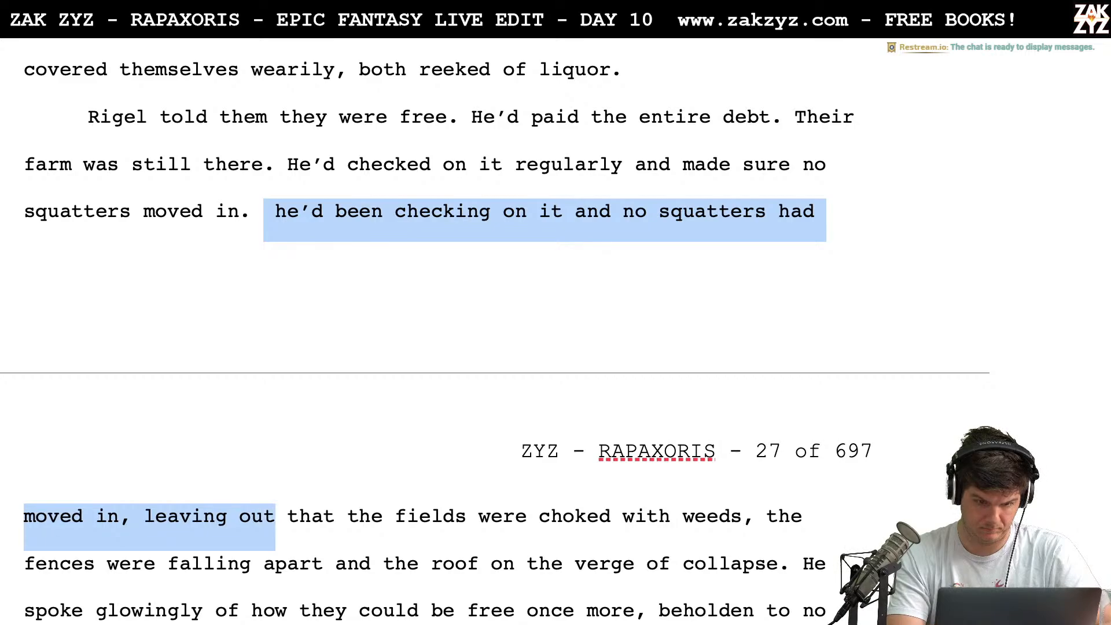
key(BackSpace)
Insert "He didn't tell them" before "that the fields were choked with weeds"
text(He didn')
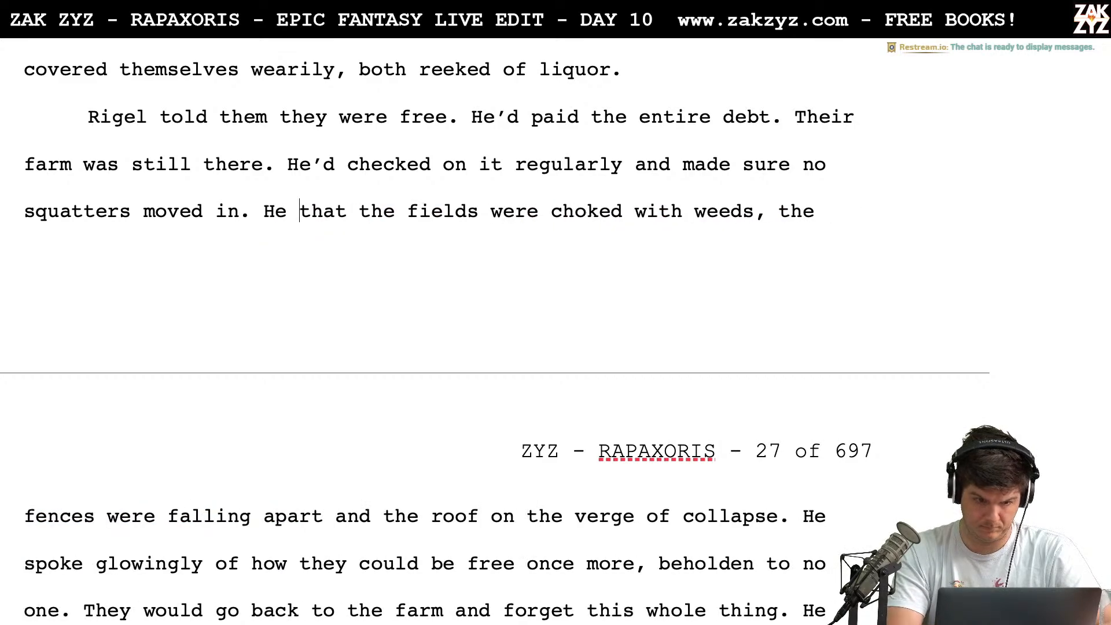
key(Return)
text(T tell)
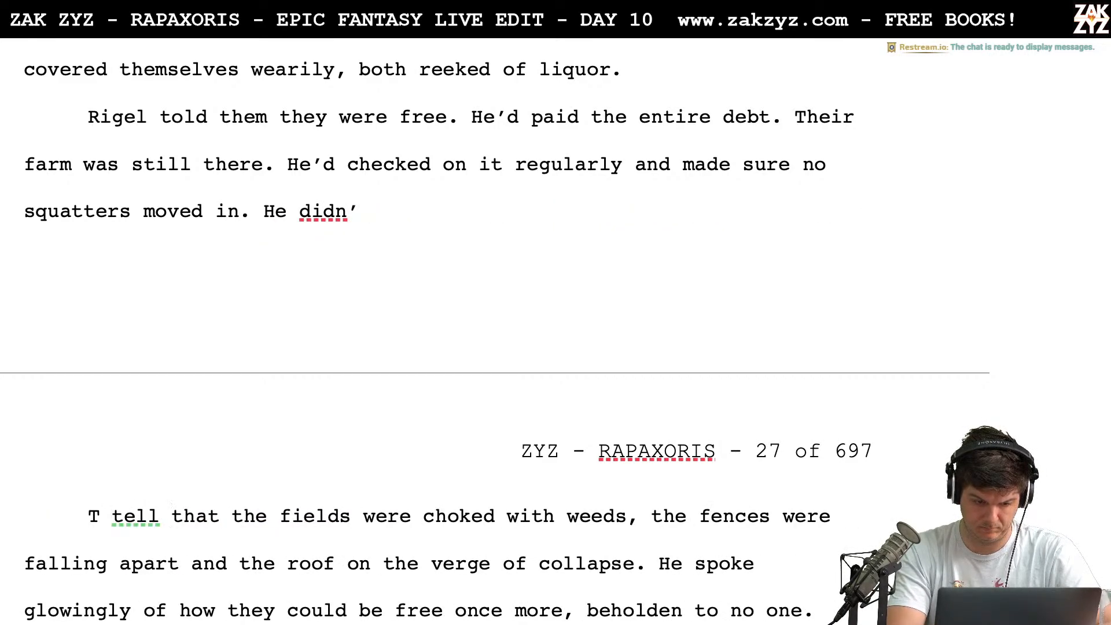
key(BackSpace)
key(BackSpace)
key(BackSpace)
key(BackSpace)
key(BackSpace)
key(BackSpace)
key(BackSpace)
key(BackSpace)
text(t)
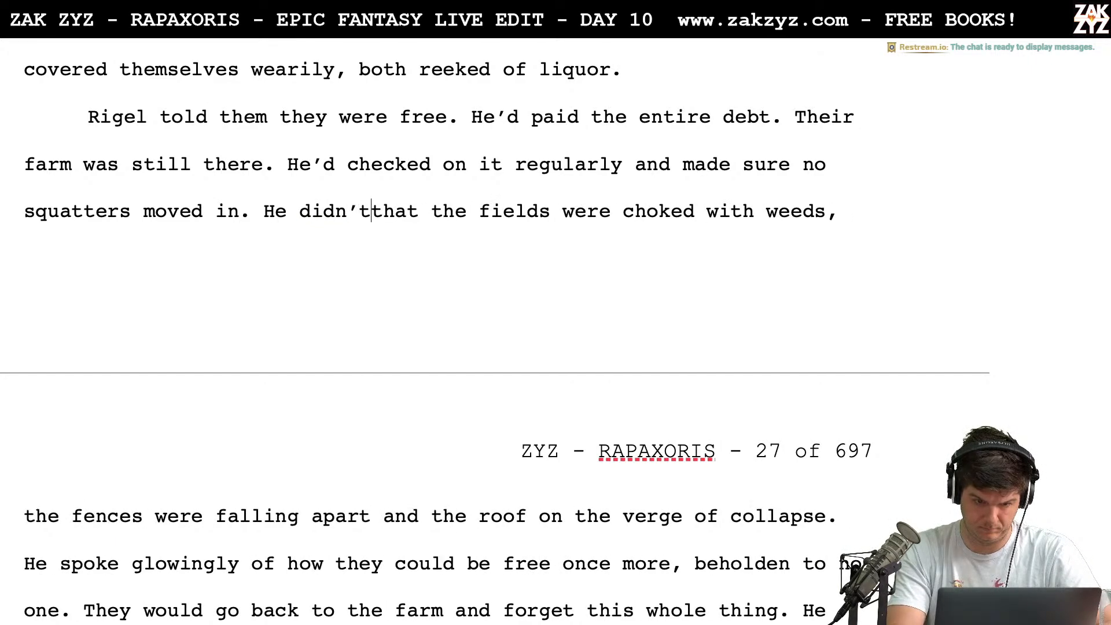
text( tell them)
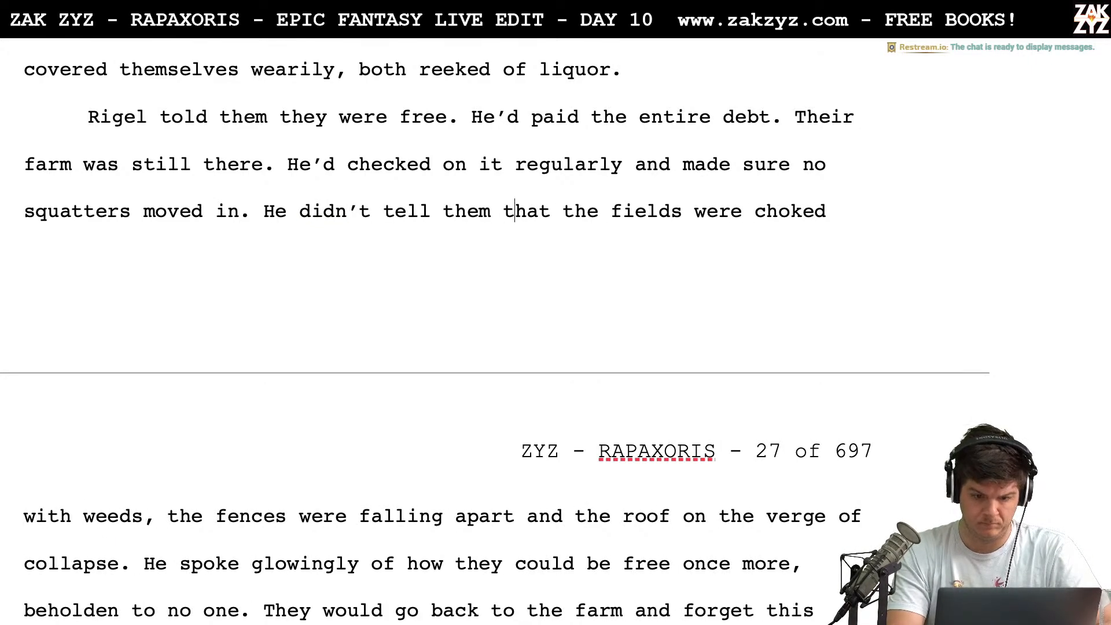
Change "He spoke glowingly" to "Instead, he spoke glowingly" in the sentence after "the verge of collapse"
scroll(490, 563, down, 2)
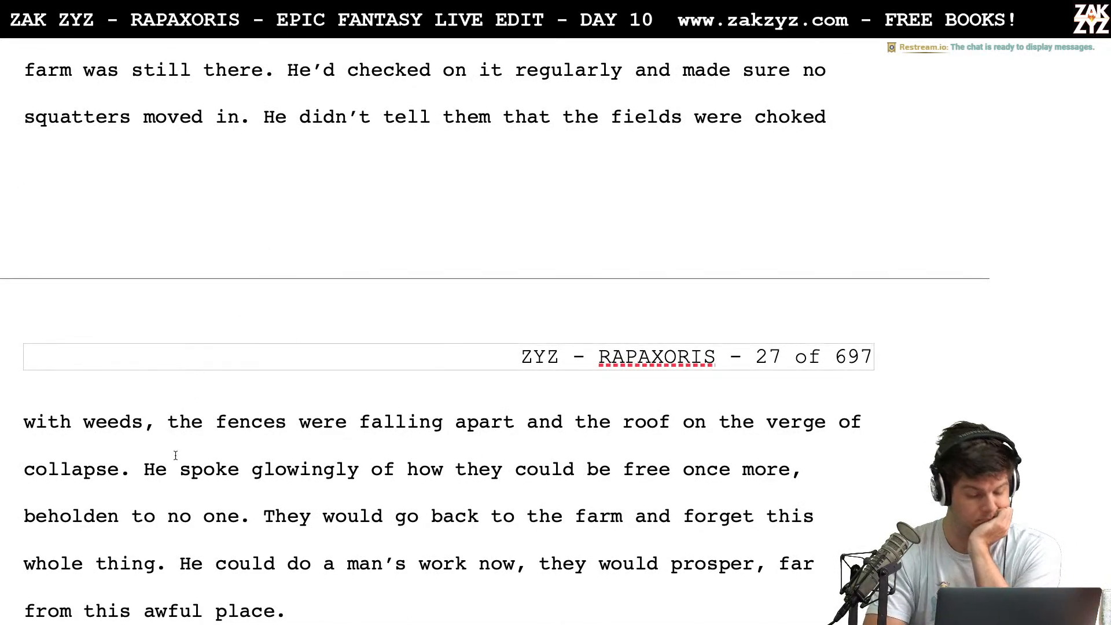
click(150, 473)
key(Left)
text(Instead,)
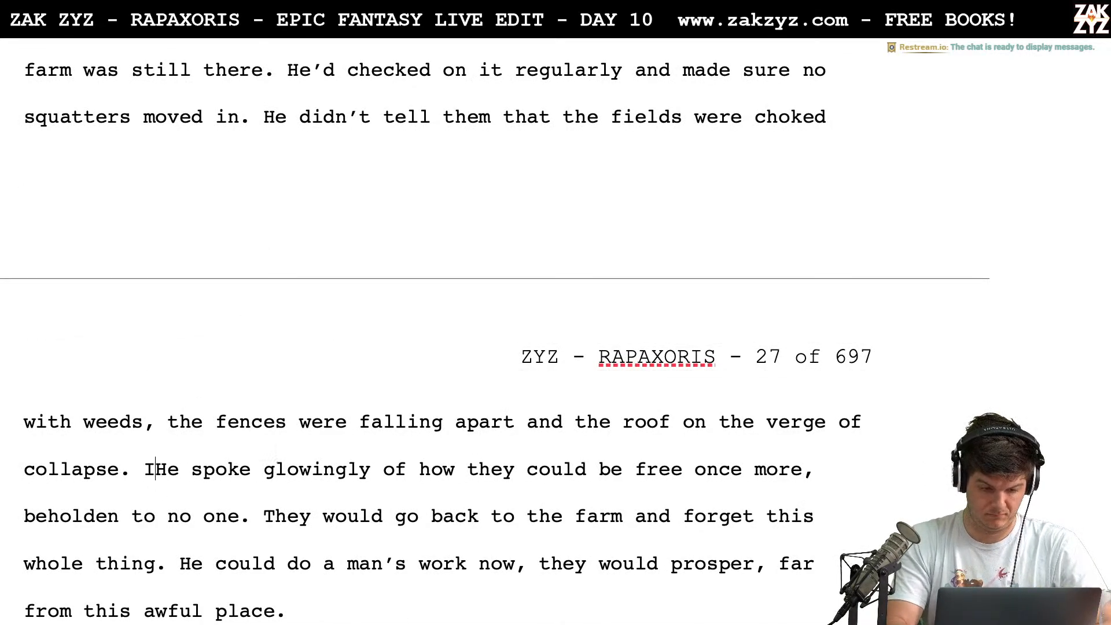
key(Delete)
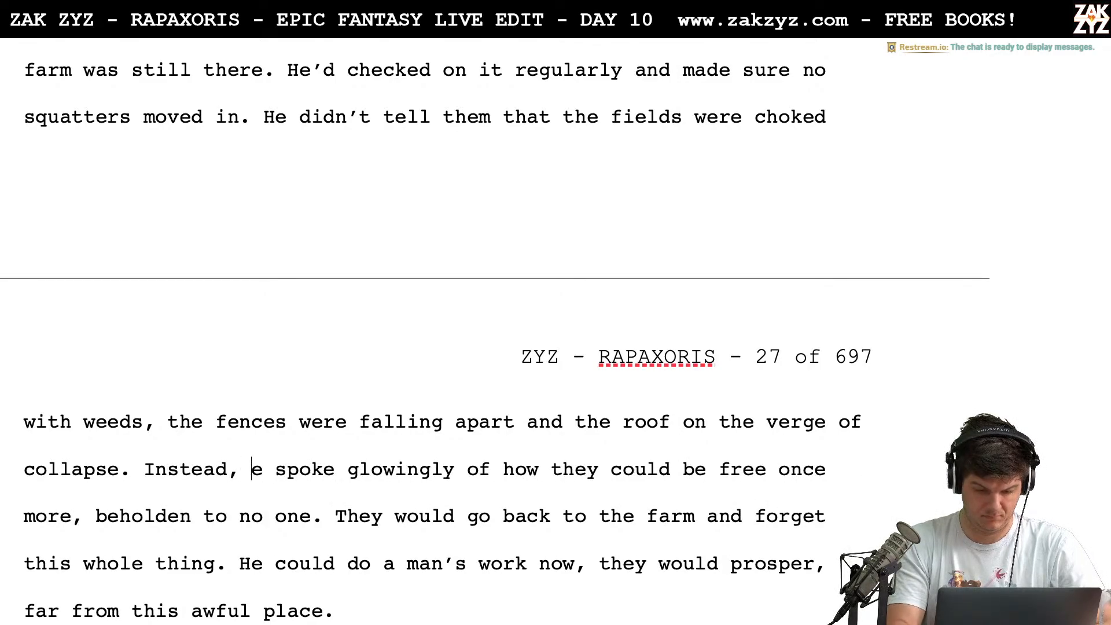
text(h)
Start a new paragraph at "Their farm was still there" and add "They could return to their farm." after "the entire debt."
scroll(495, 333, up, 1)
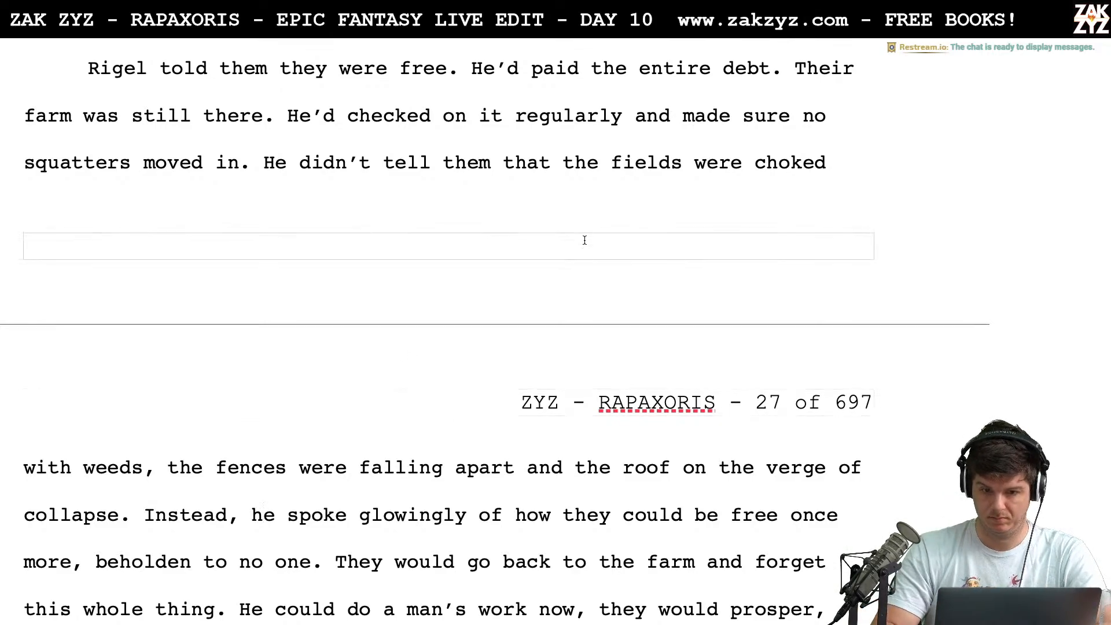
click(794, 67)
key(Return)
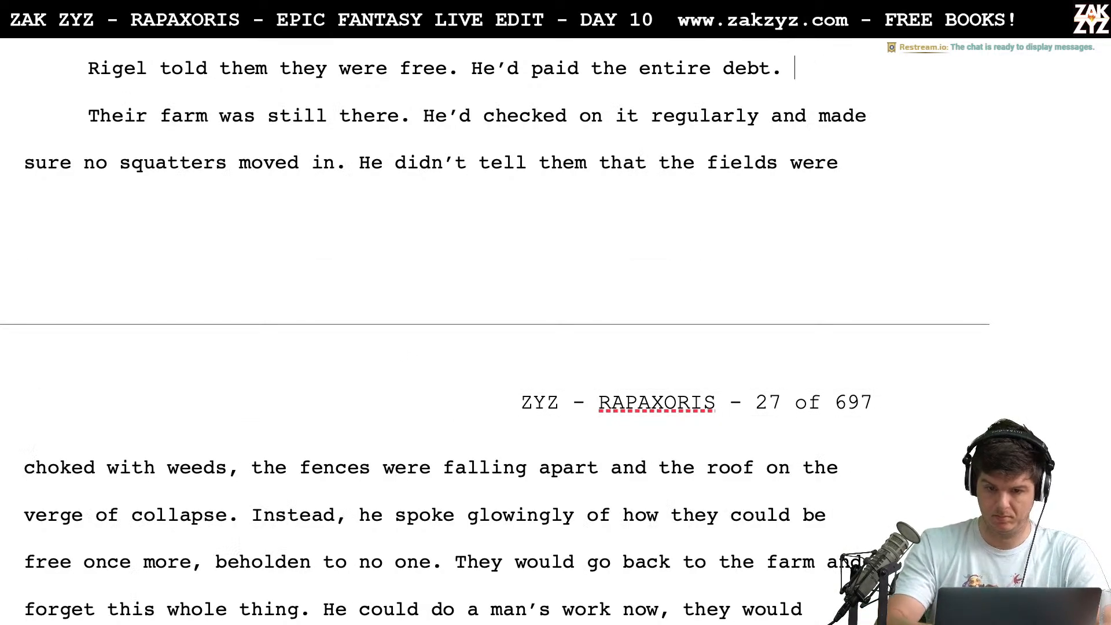
text(The could reutrn)
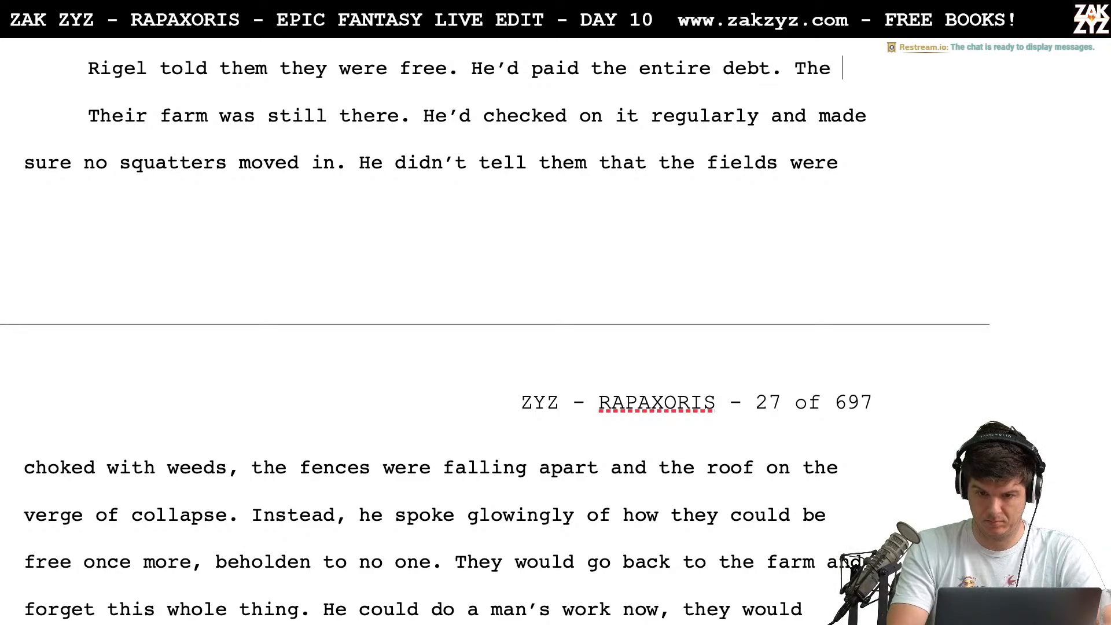
key(BackSpace)
key(BackSpace)
key(BackSpace)
key(BackSpace)
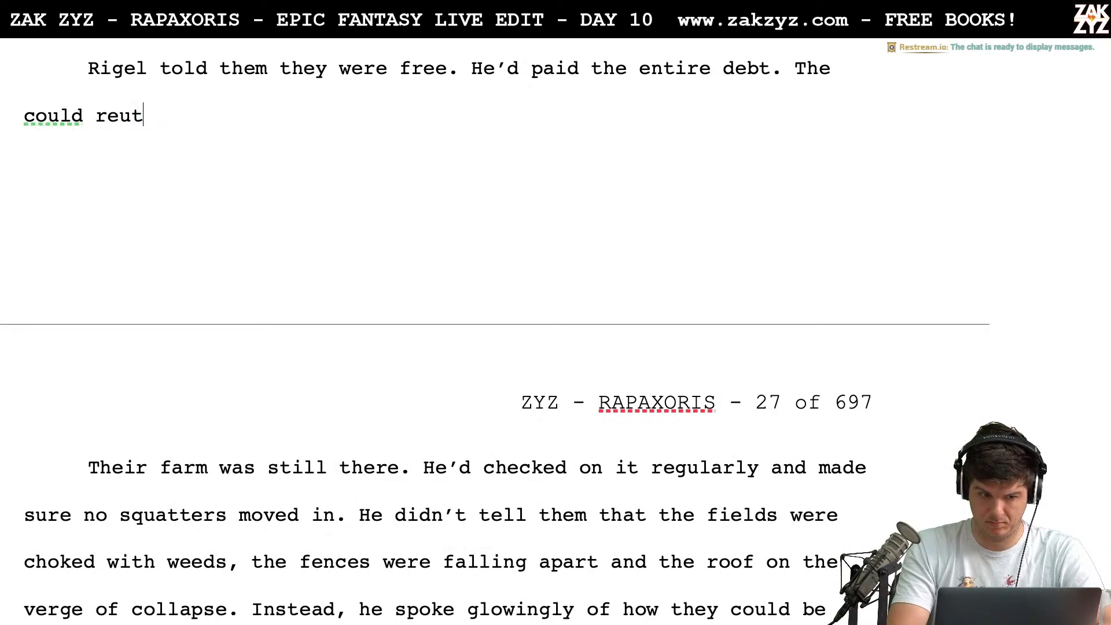
text(turn to their farm.)
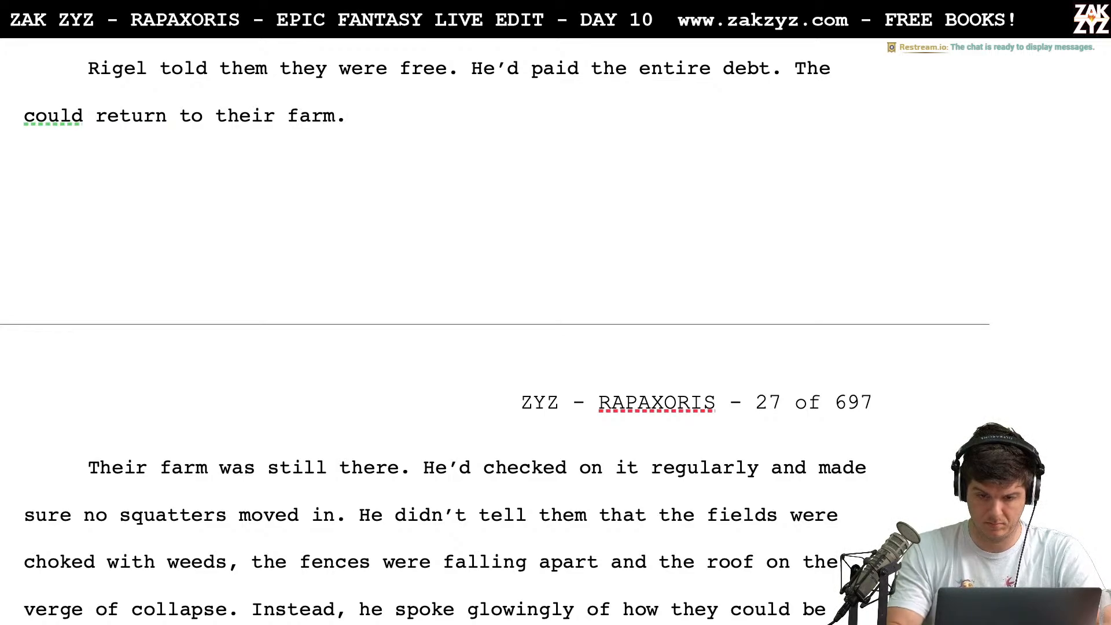
click(832, 68)
text(y)
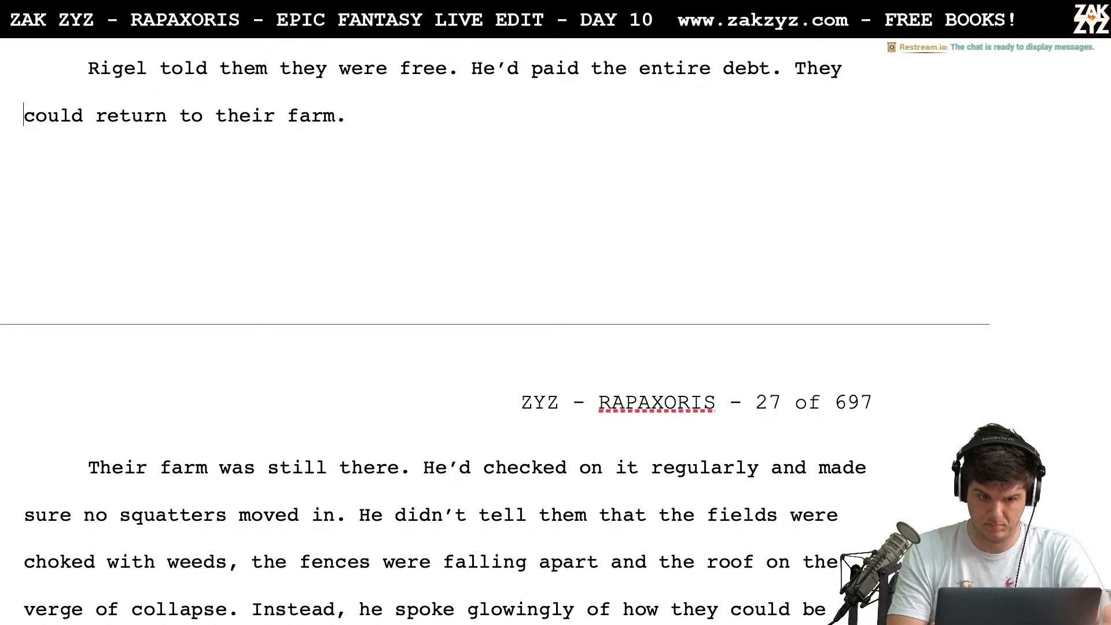
text( rig)
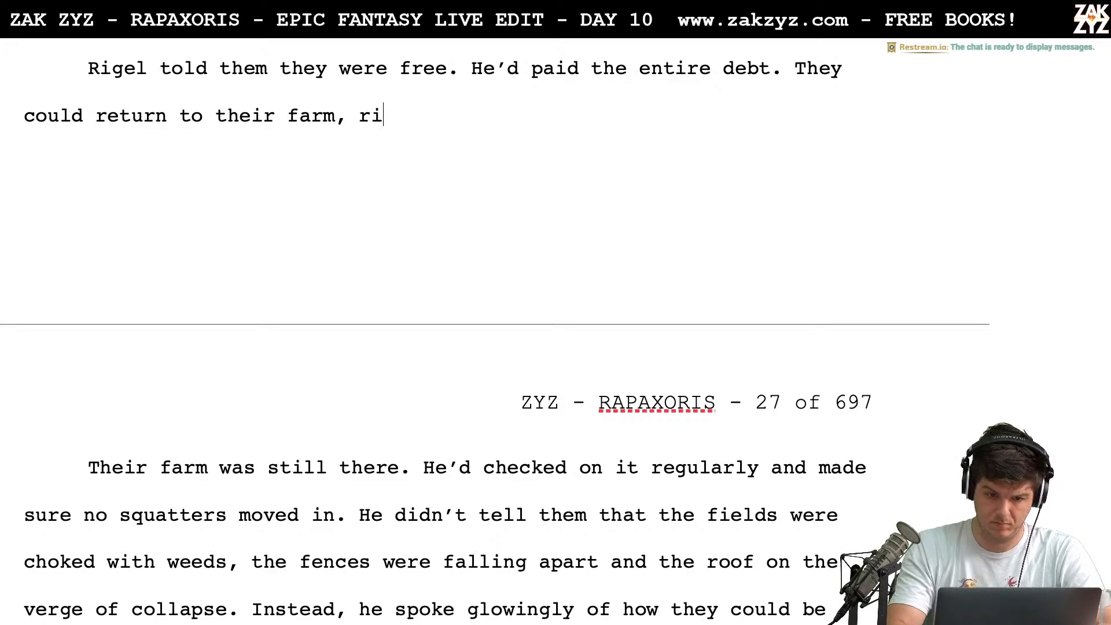
Extend the sentence after "return to their farm" with a comma and "Rigel had kept an eye on it, no squatters had moved in."
key(BackSpace)
key(BackSpace)
key(BackSpace)
text(Rigel )
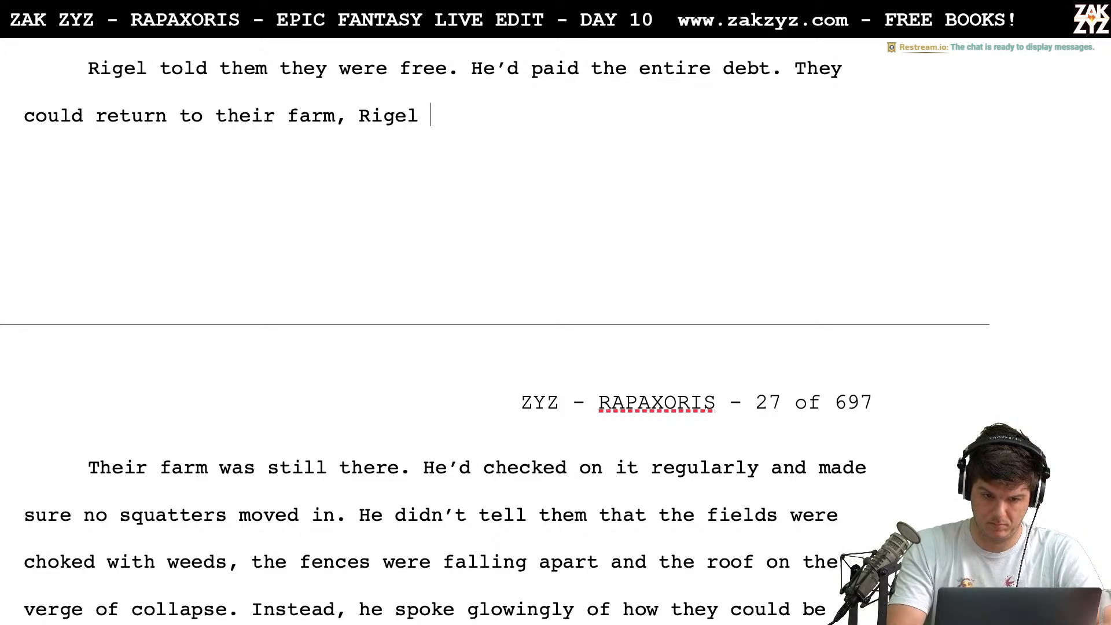
text(had kept an eye on it)
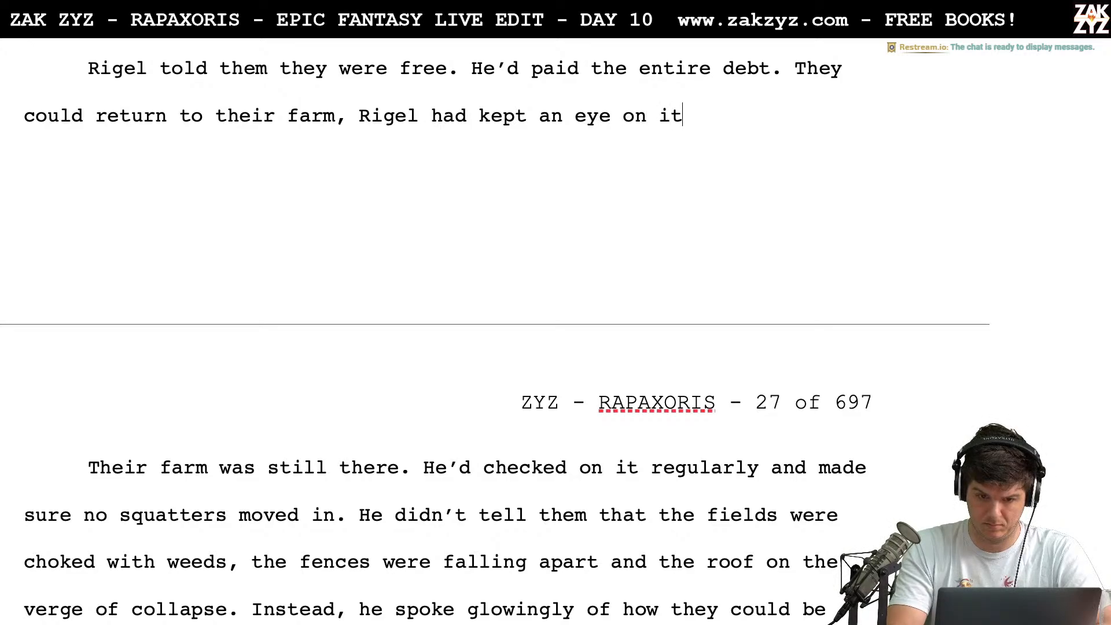
text(, no squa)
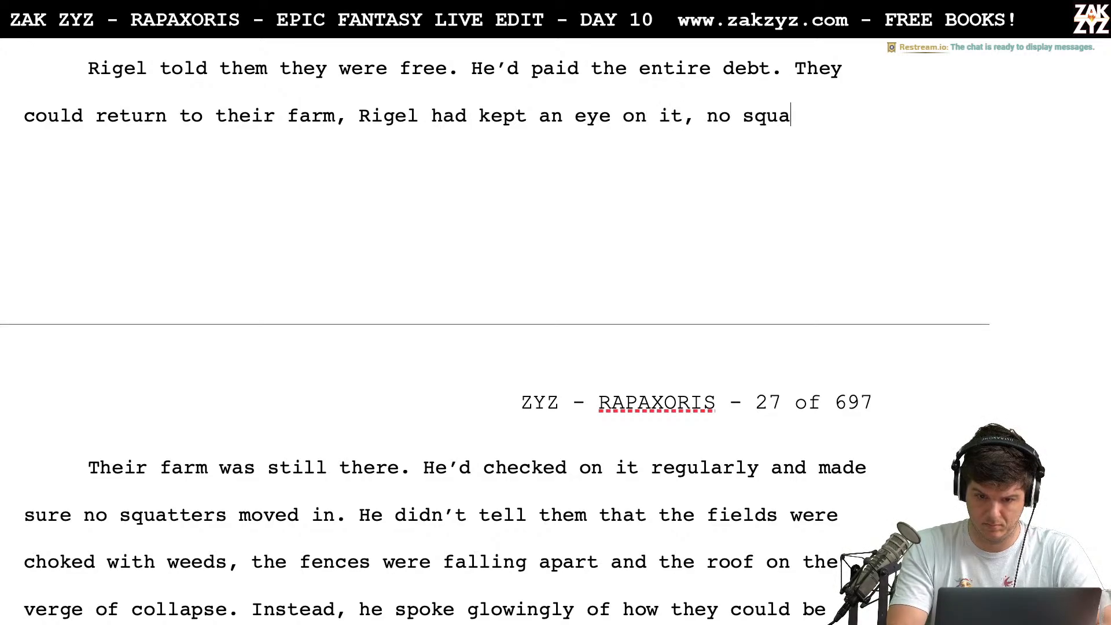
text(tters had m)
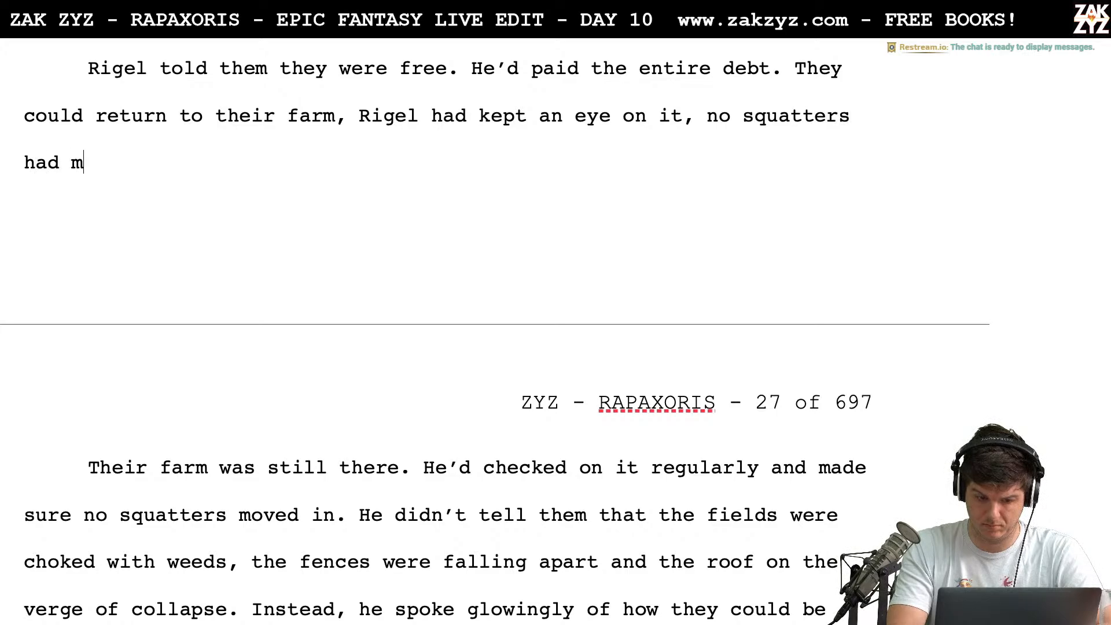
text(oved in.)
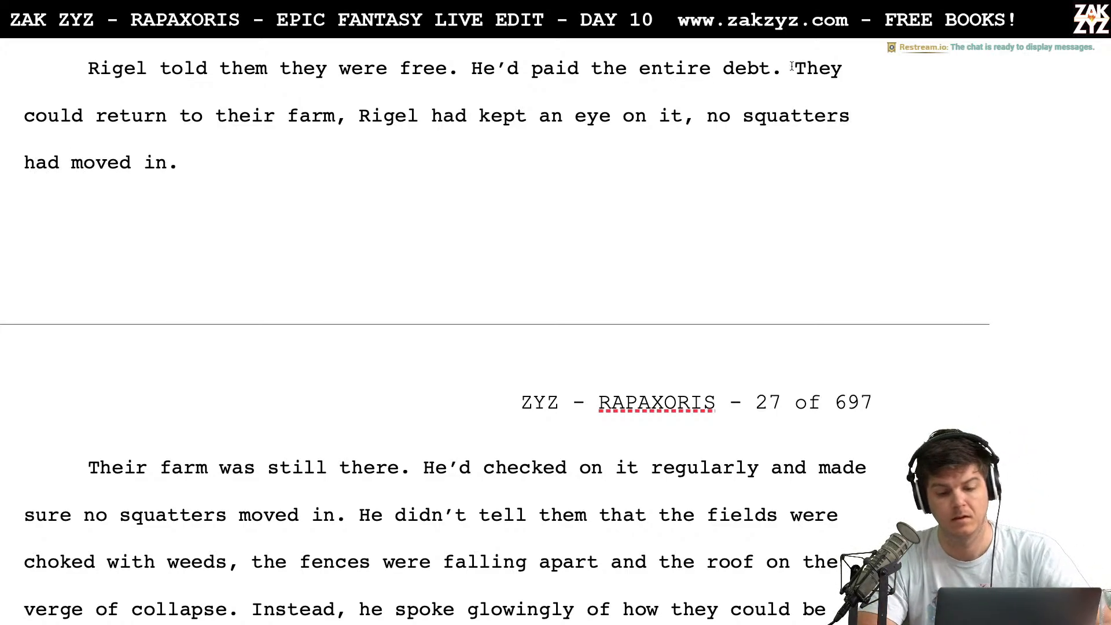
Replace the comma after "return to their farm" with a period so "Rigel had kept an eye on it" begins its own sentence
click(359, 131)
key(Left)
key(BackSpace)
text(.)
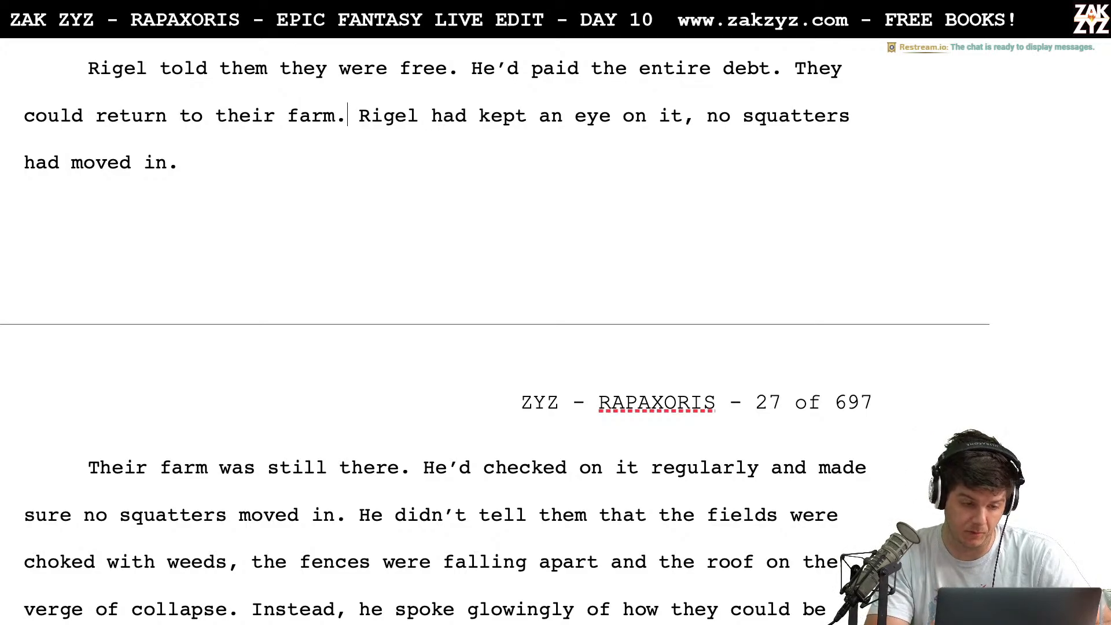
key(BackSpace)
key(BackSpace)
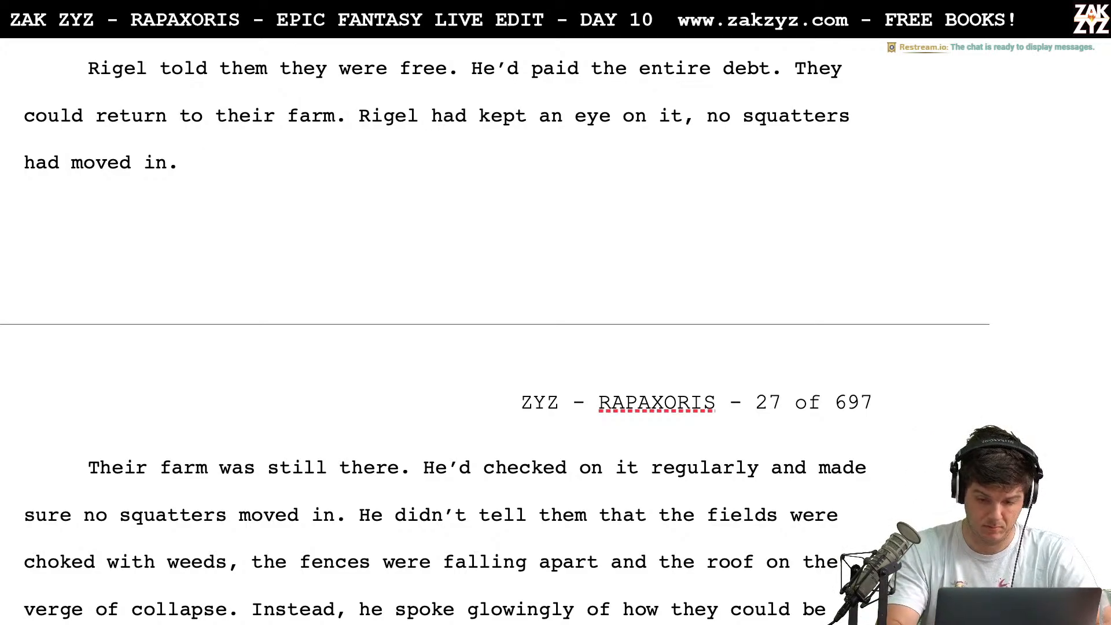
Add "The fields were choked with weeds and the fences were falling apart, but all of that could be fixed." after "had moved in."
text(The fields )
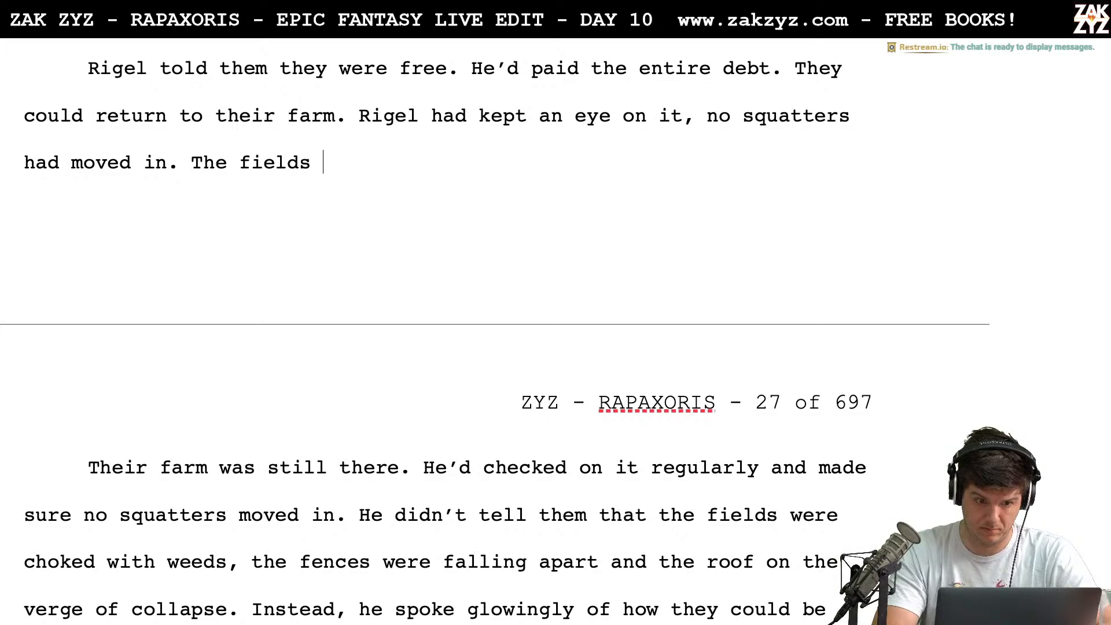
text(were choked with )
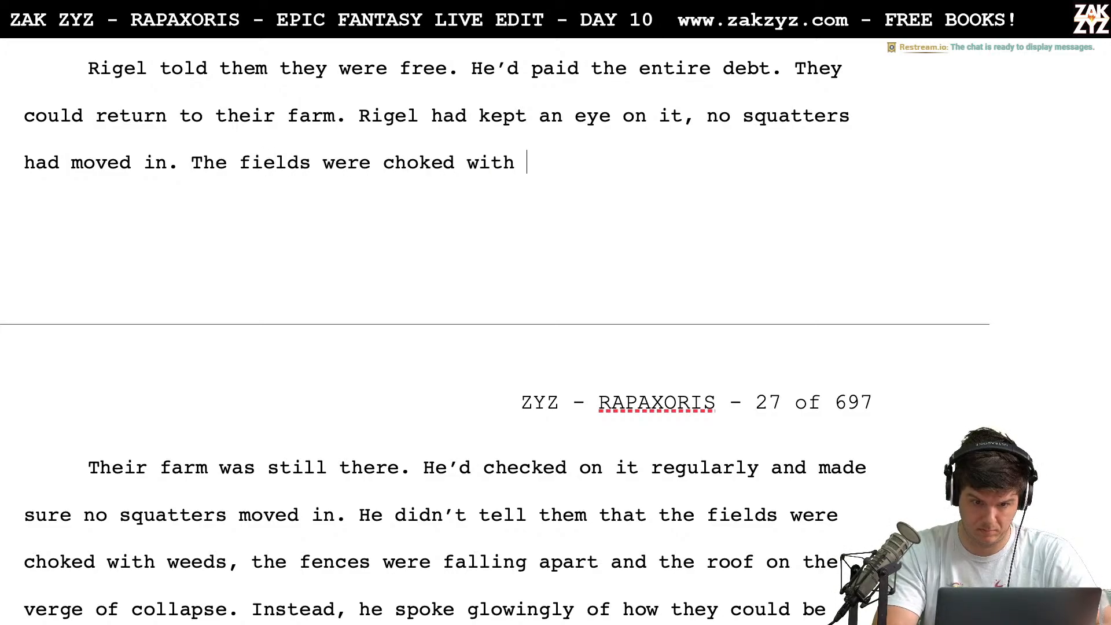
text(weeds,)
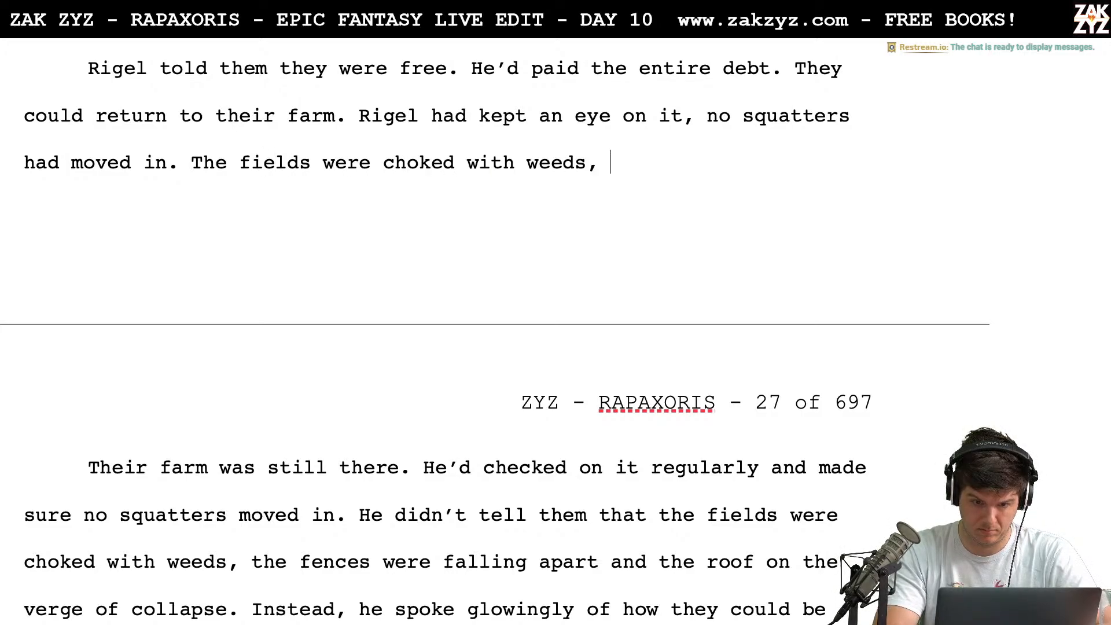
key(BackSpace)
key(BackSpace)
text(and the fences w)
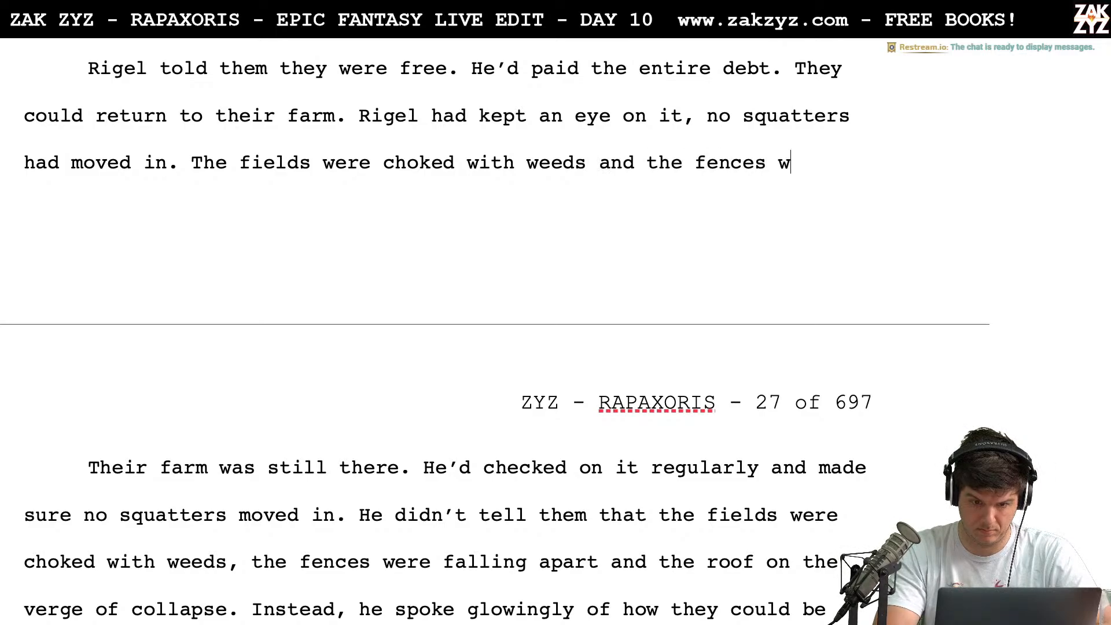
text(ere falling apart,)
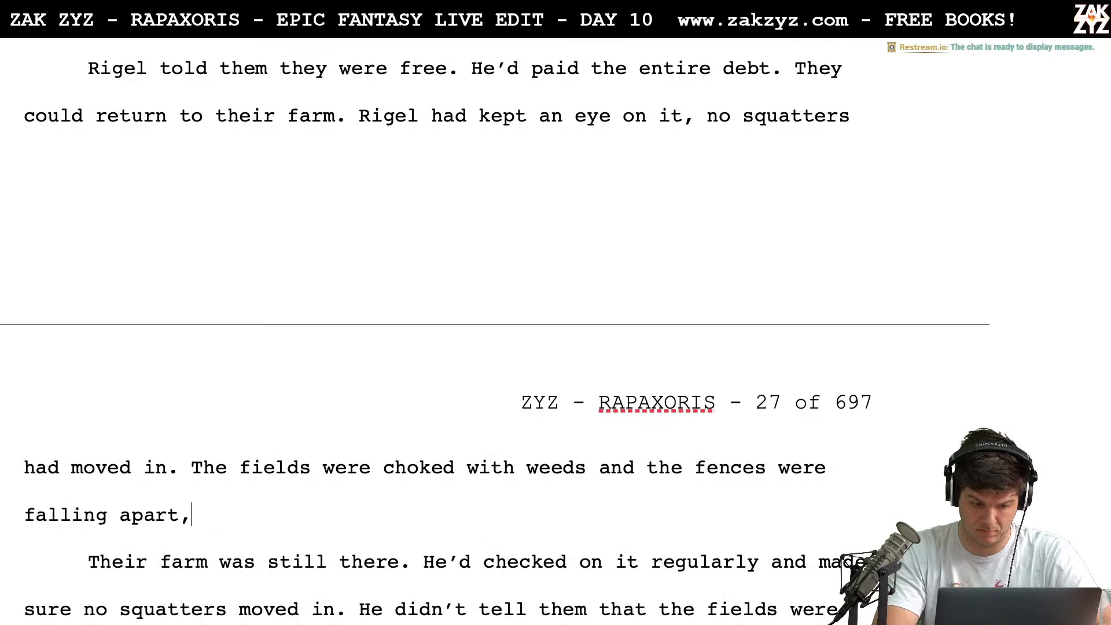
text( but all of that )
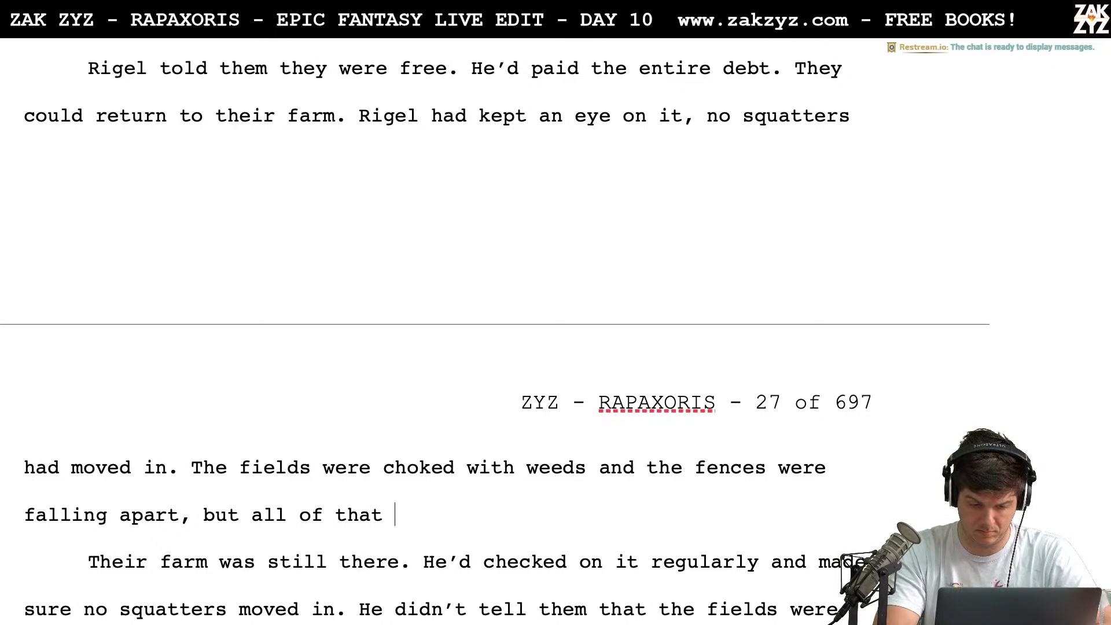
text(could be fixed.)
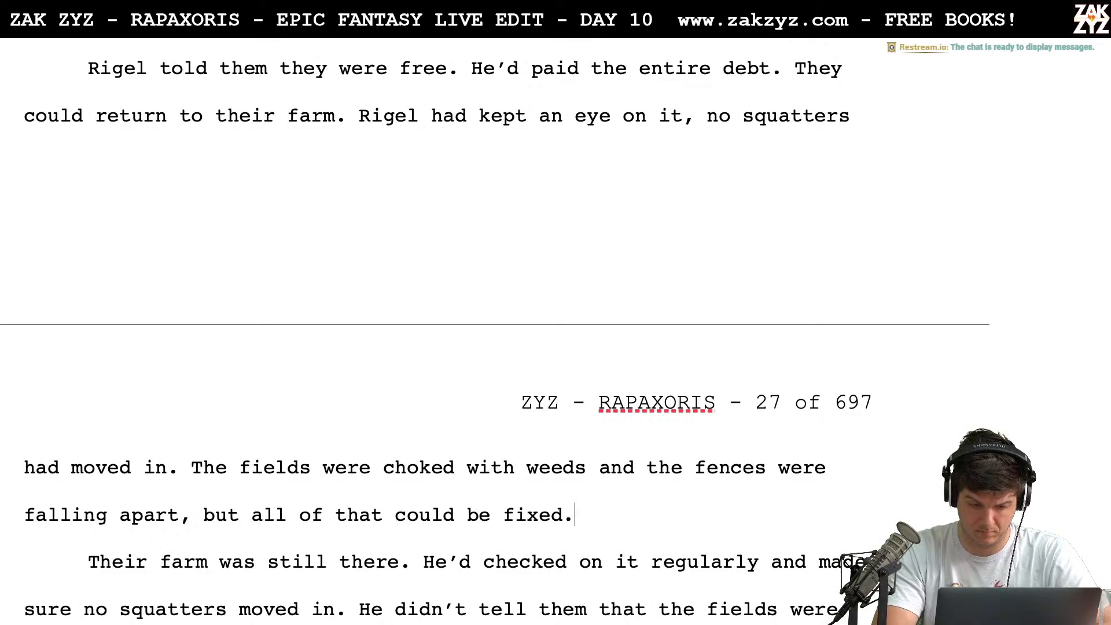
Replace the text from the paragraph break before "Their farm was still there" through "Instead, he" with "Rigel", joining it to the paragraph above
key(shift+Down)
key(shift+Down)
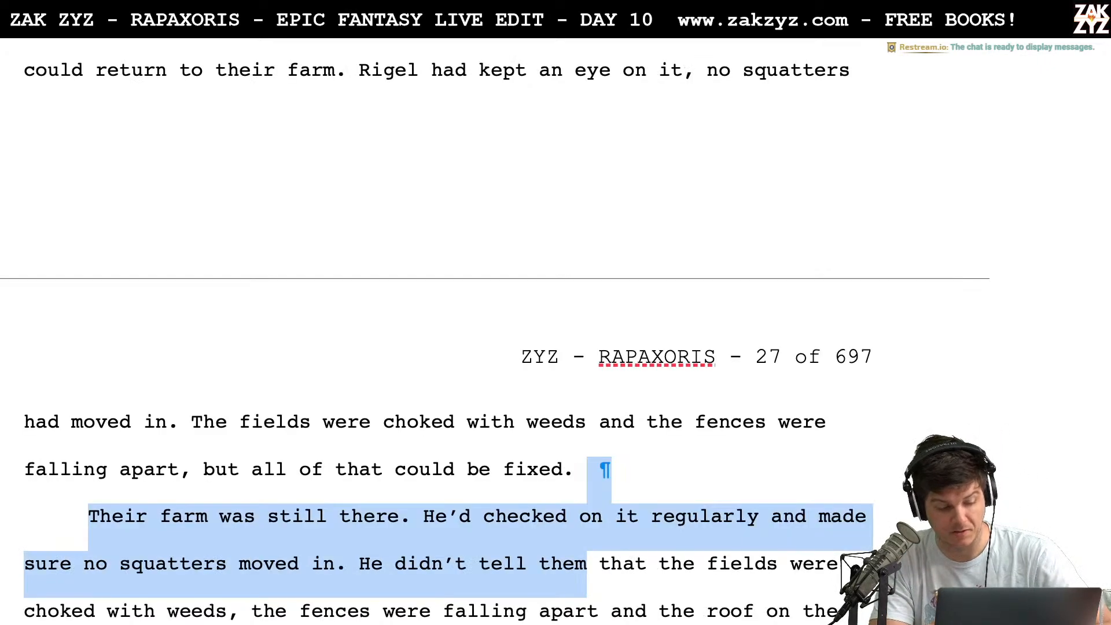
key(shift+Down)
key(shift+Up)
key(shift+Down)
key(shift+Down)
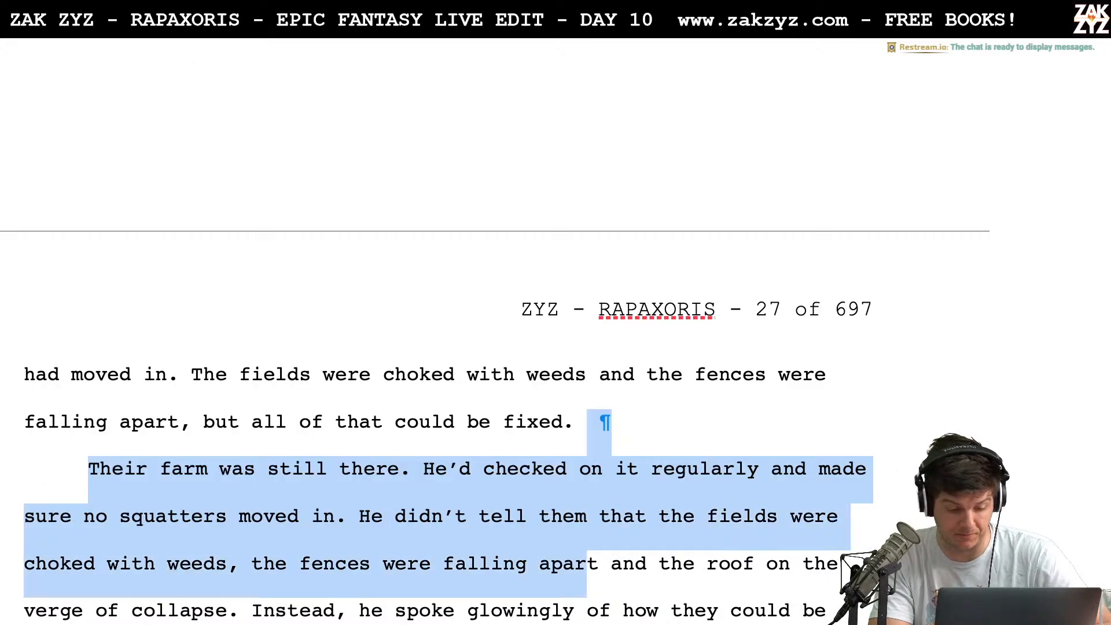
key(shift+Left)
key(shift+Left)
key(shift+Left)
key(shift+Left)
key(shift+Left)
key(shift+Left)
key(shift+Left)
key(shift+Left)
key(shift+Left)
key(shift+Left)
key(shift+Left)
key(shift+Left)
key(shift+Left)
key(shift+Left)
key(shift+Left)
key(shift+Left)
key(shift+Left)
key(shift+Left)
key(shift+Left)
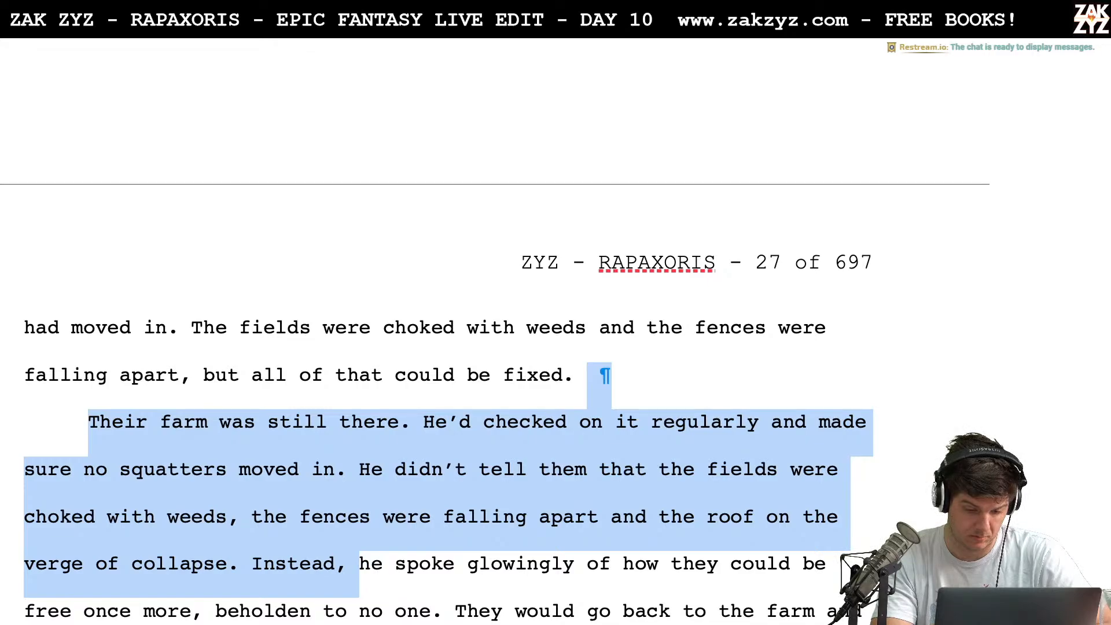
key(shift+Right)
key(shift+Left)
key(shift+Right)
key(shift+Right)
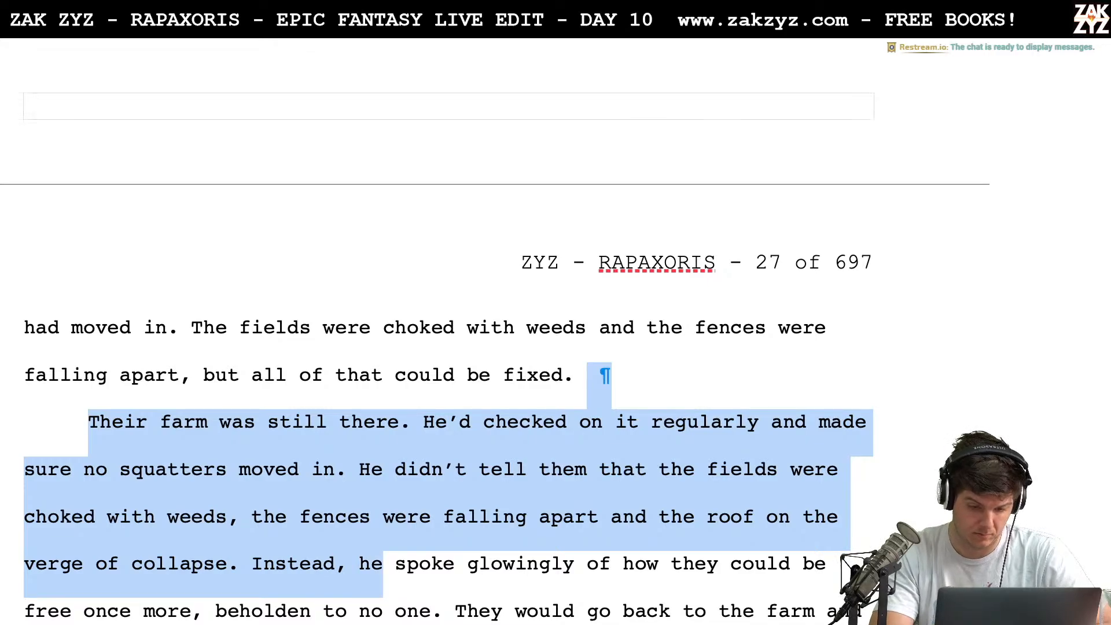
text(Rigel spoke glowingly)
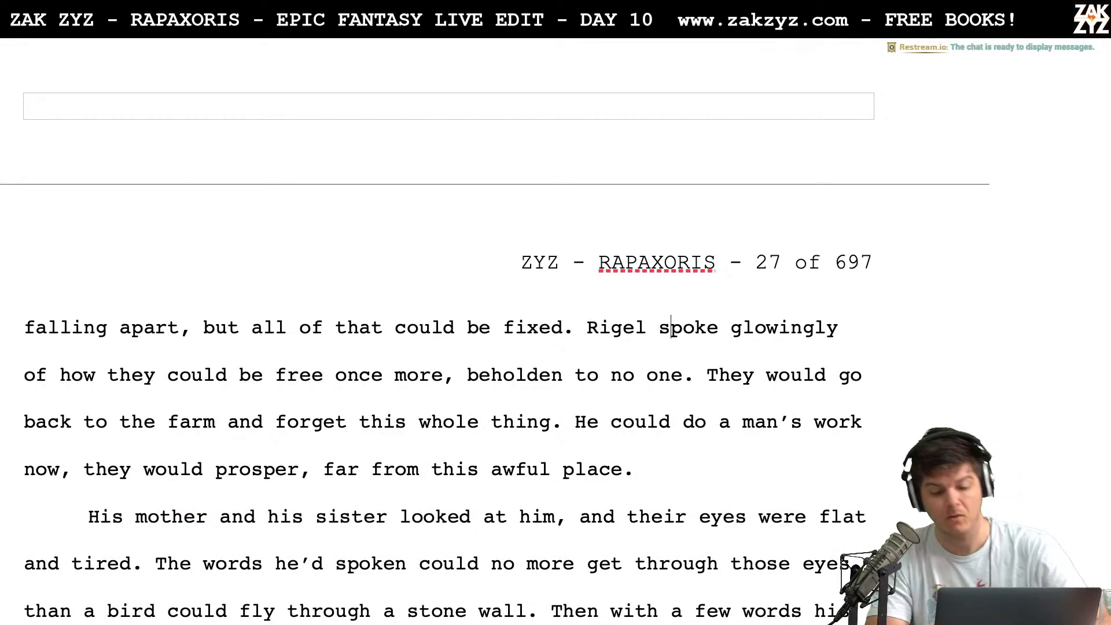
Remove "Rigel spoke glowingly of how" so the sentence begins with "They could be free once more"
key(Right)
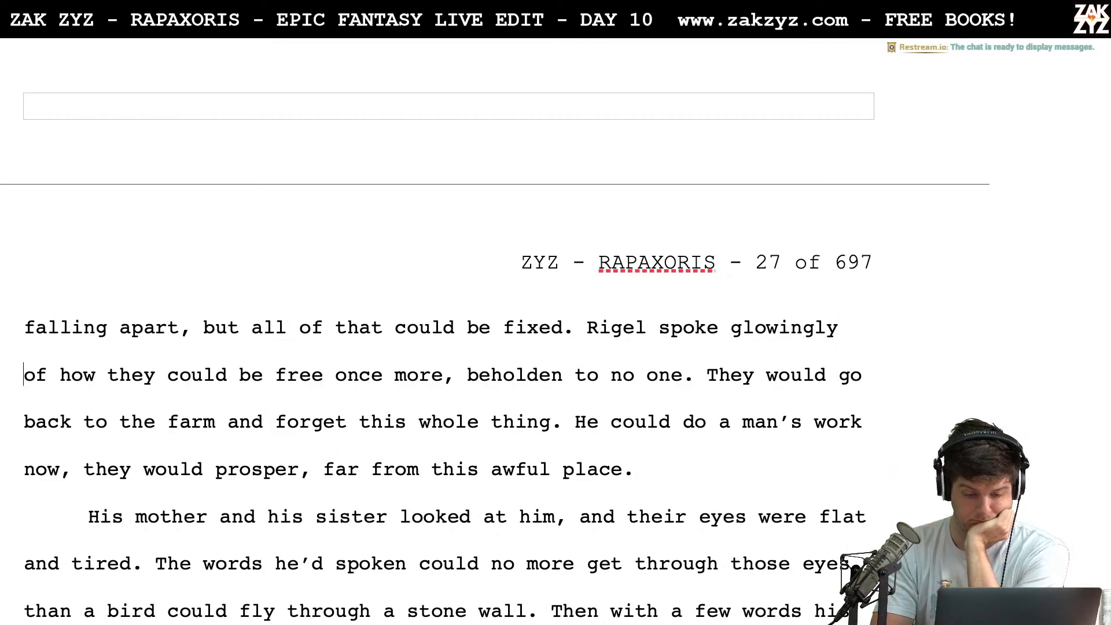
key(BackSpace)
key(BackSpace)
key(BackSpace)
key(BackSpace)
key(BackSpace)
key(BackSpace)
key(BackSpace)
key(BackSpace)
key(BackSpace)
key(BackSpace)
key(BackSpace)
key(BackSpace)
key(BackSpace)
key(BackSpace)
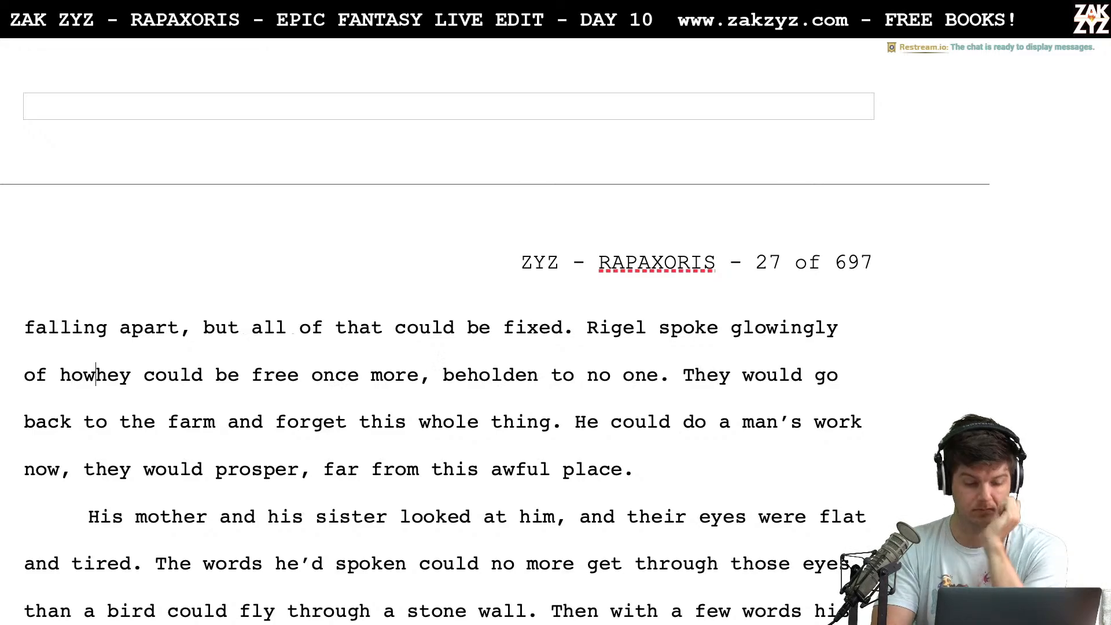
key(BackSpace)
key(BackSpace)
key(BackSpace)
key(BackSpace)
key(BackSpace)
key(BackSpace)
key(BackSpace)
key(BackSpace)
key(BackSpace)
key(BackSpace)
key(BackSpace)
key(BackSpace)
key(BackSpace)
key(BackSpace)
key(BackSpace)
key(BackSpace)
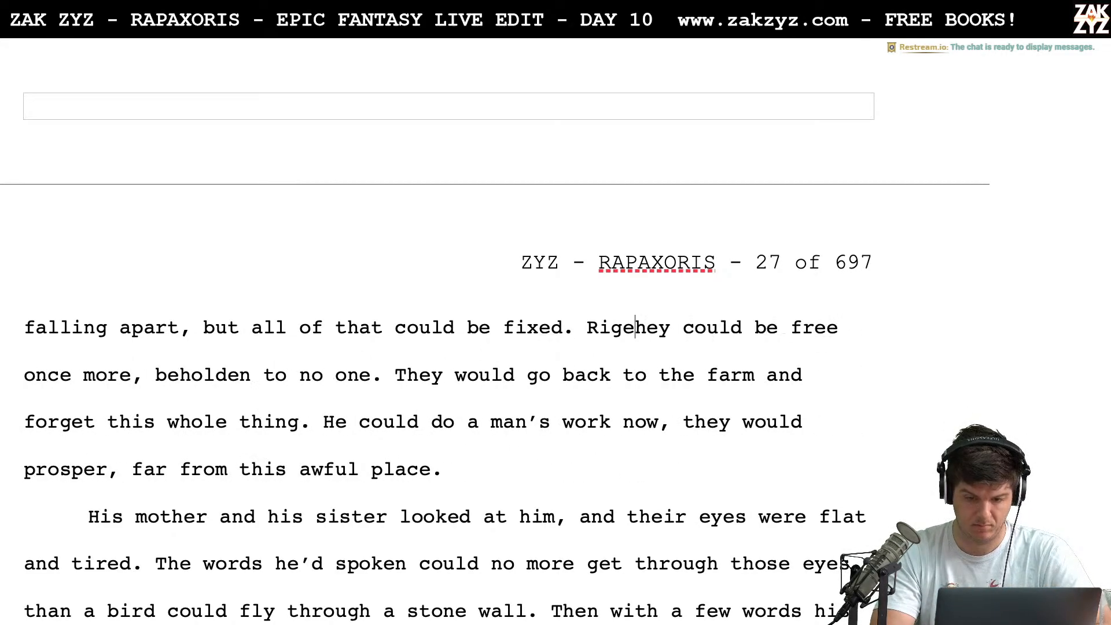
text(T)
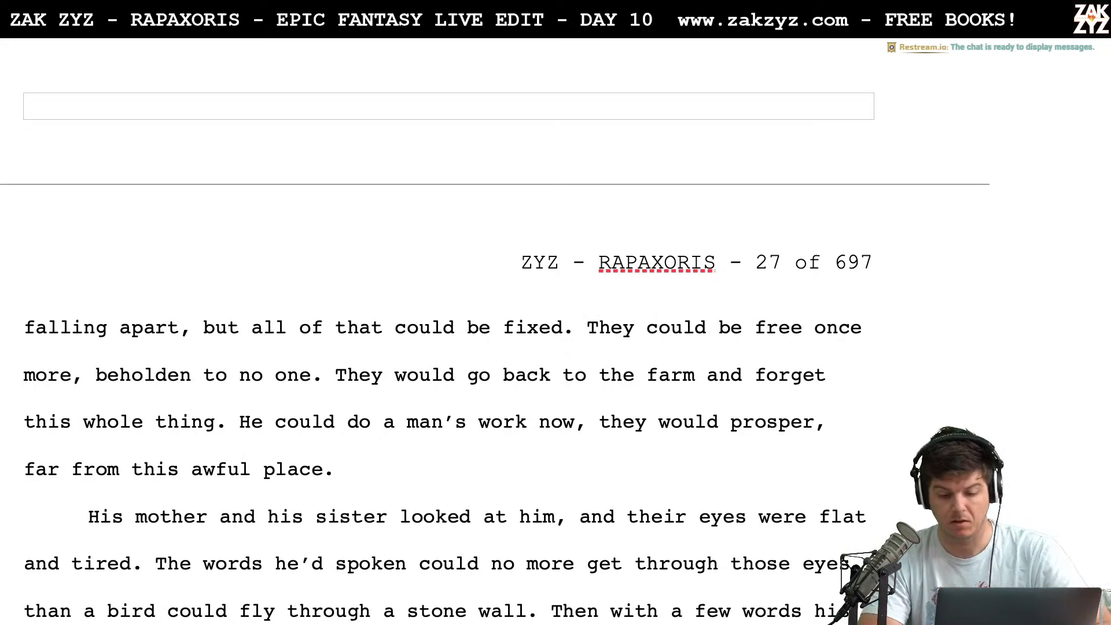
Replace "They would go back to the farm and" with "They could return and" before "forget this whole thing"
scroll(139, 355, down, 1)
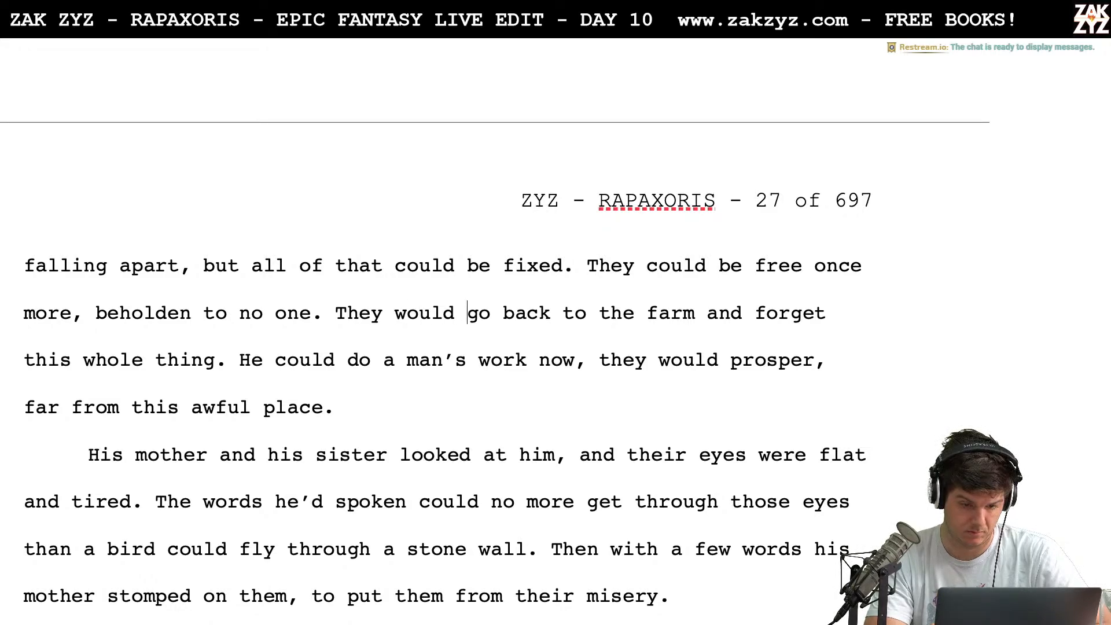
key(Left)
key(BackSpace)
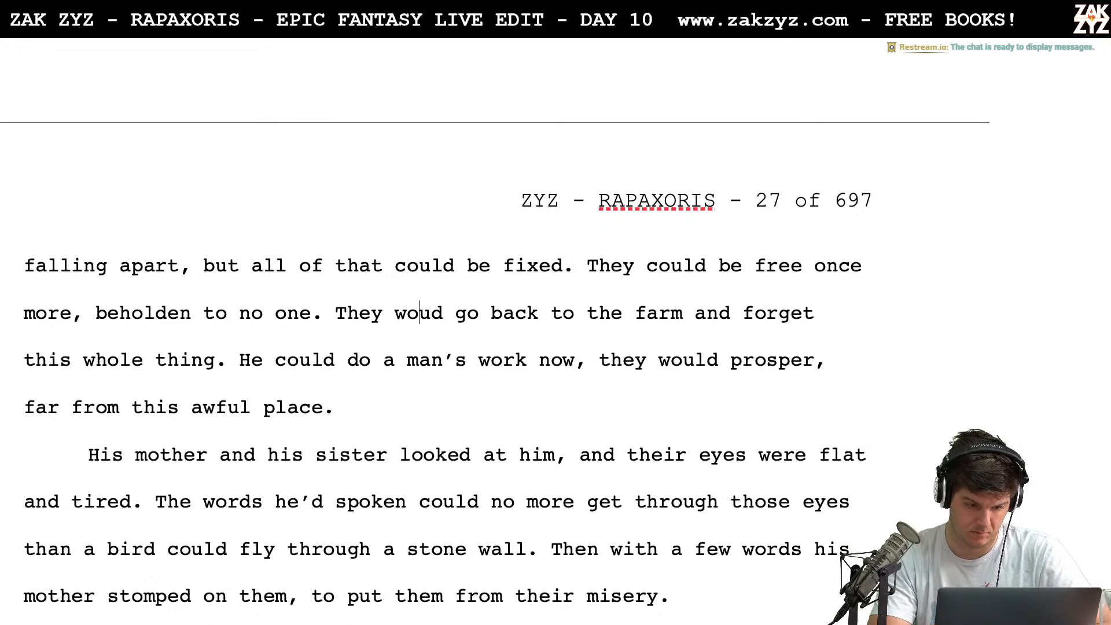
key(Left)
key(Left)
key(Left)
key(shift+Right)
key(shift+Right)
key(shift+Right)
key(shift+Right)
key(shift+Right)
key(shift+Right)
key(shift+Right)
key(shift+Right)
key(shift+Right)
key(shift+Right)
key(shift+Right)
key(shift+Right)
key(shift+Right)
key(shift+Right)
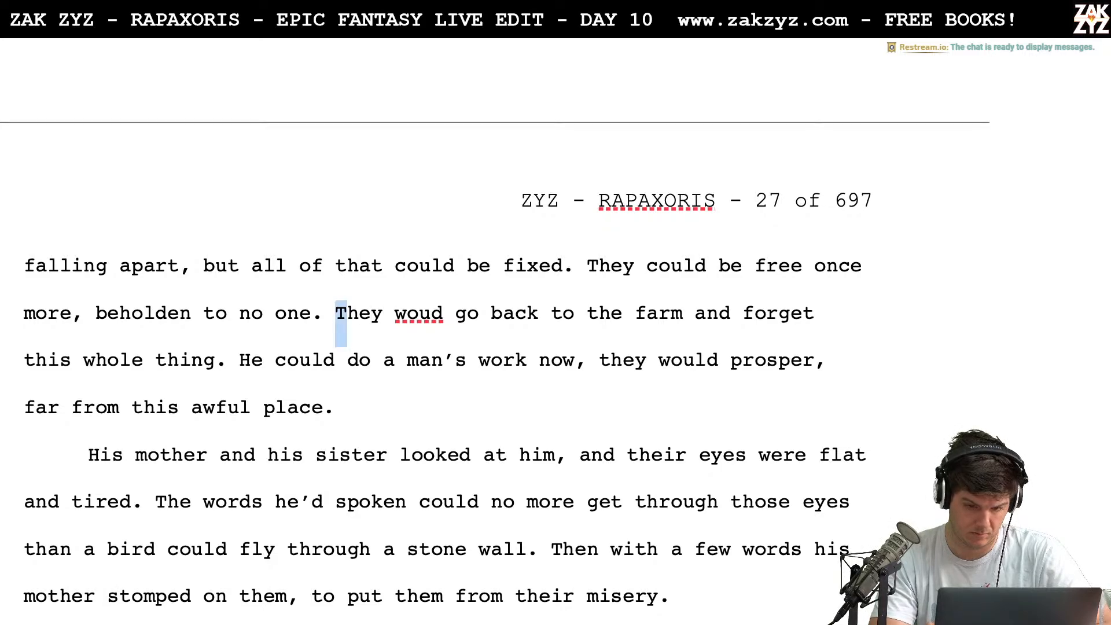
key(shift+Right)
key(shift+Right)
key(shift+Right)
key(shift+Right)
key(shift+Right)
key(shift+Right)
key(shift+Right)
key(shift+Right)
key(shift+Right)
key(shift+Right)
key(shift+Right)
key(shift+Right)
key(shift+Right)
key(shift+Right)
key(shift+Right)
key(shift+Right)
key(shift+Right)
key(shift+Right)
key(shift+Right)
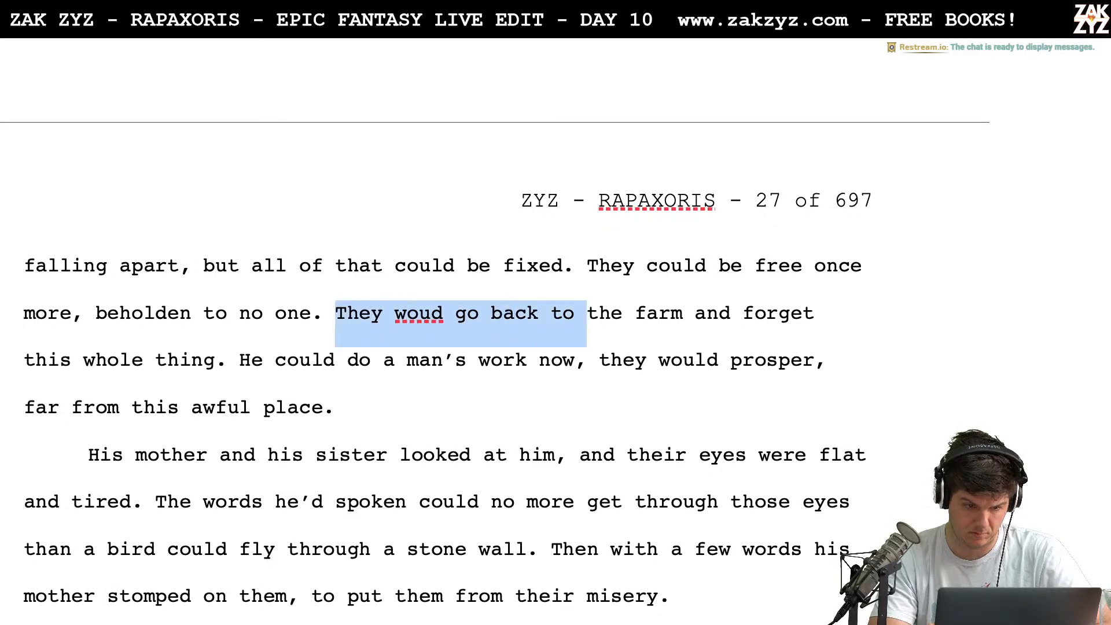
text(They could )
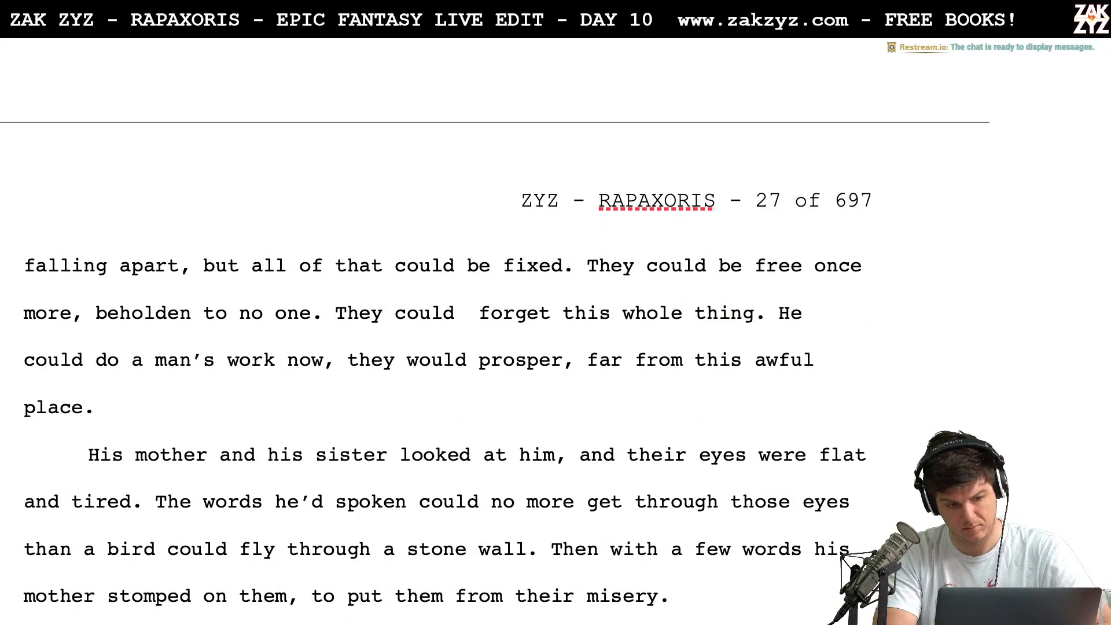
text(return and)
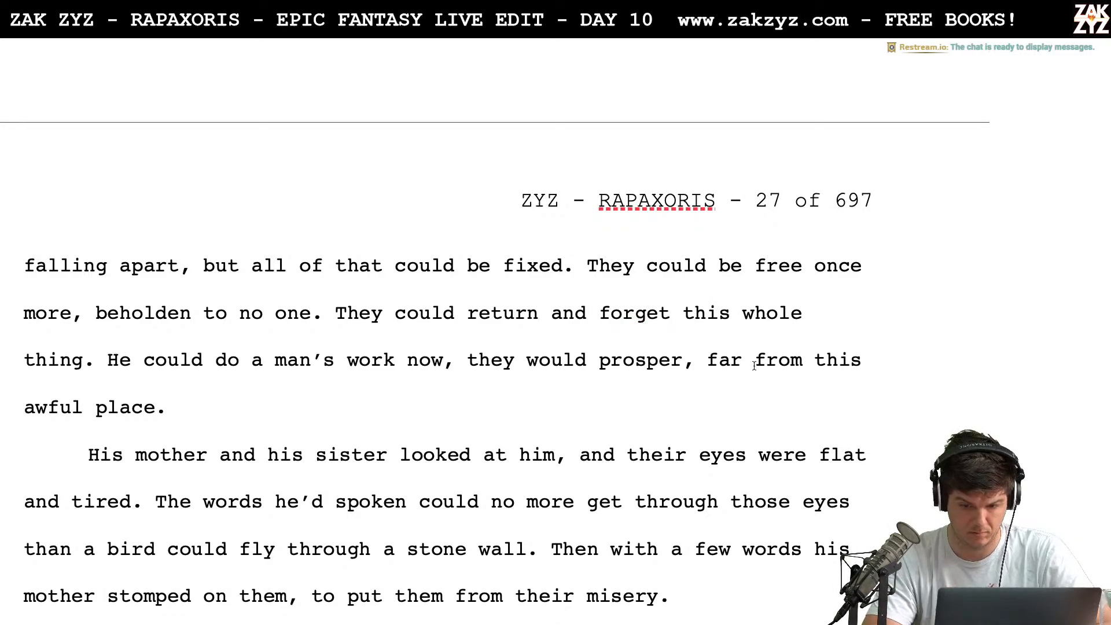
Change "this whole thing. He" to "this whole miserable year. Rigel" before "could do a man's work now"
click(815, 311)
text(m)
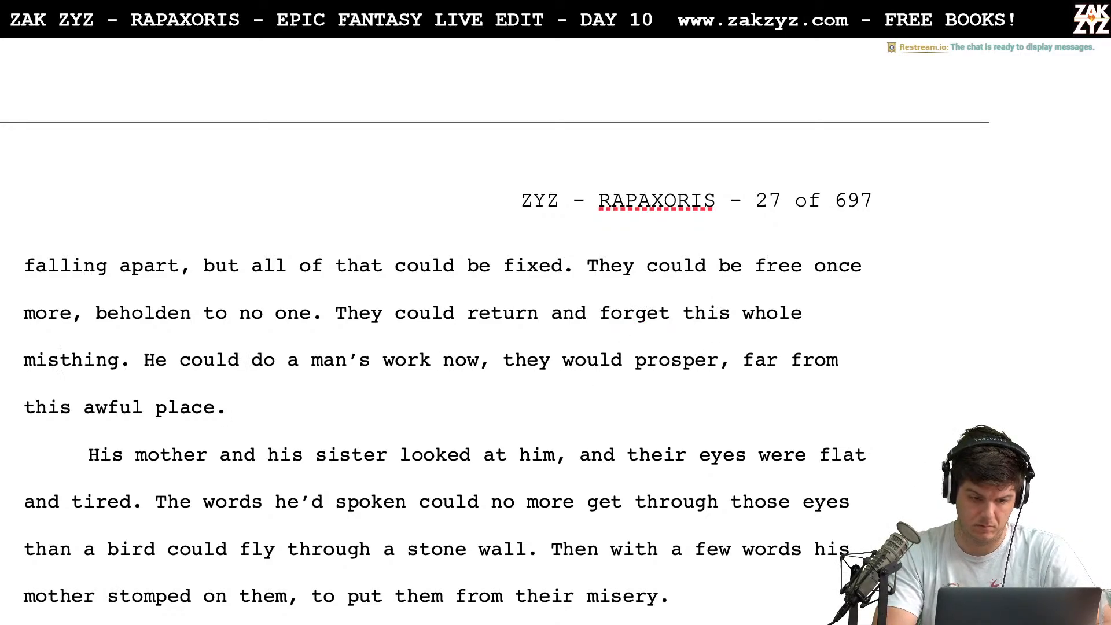
text(iserable year.)
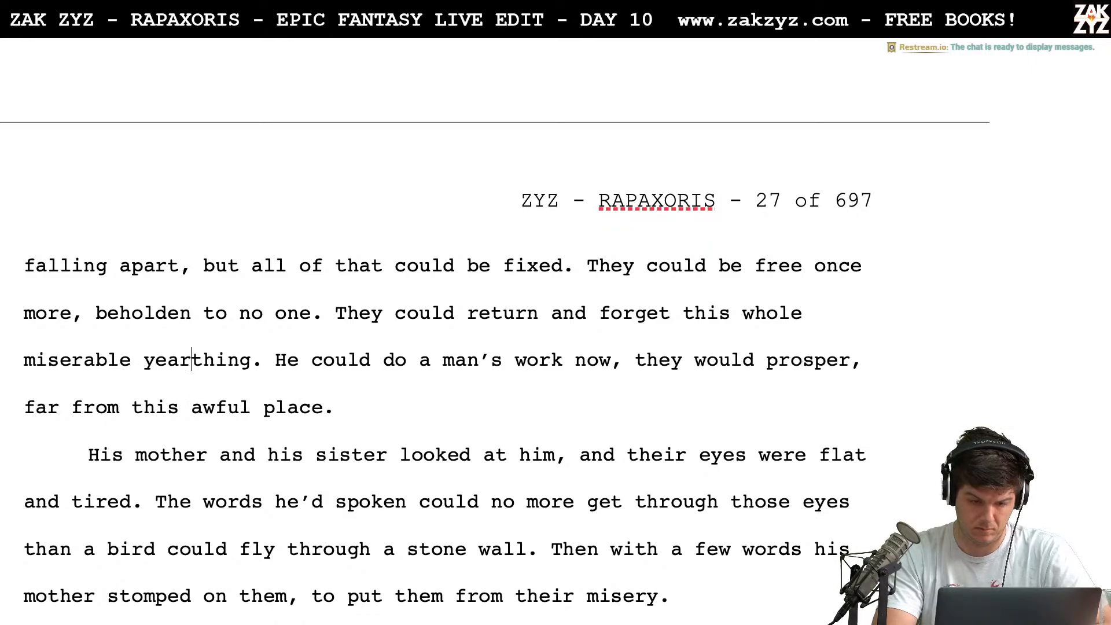
key(shift+Right)
key(shift+Right)
key(shift+Right)
key(shift+Right)
key(shift+Right)
key(shift+Right)
key(shift+Right)
key(shift+Right)
key(shift+Right)
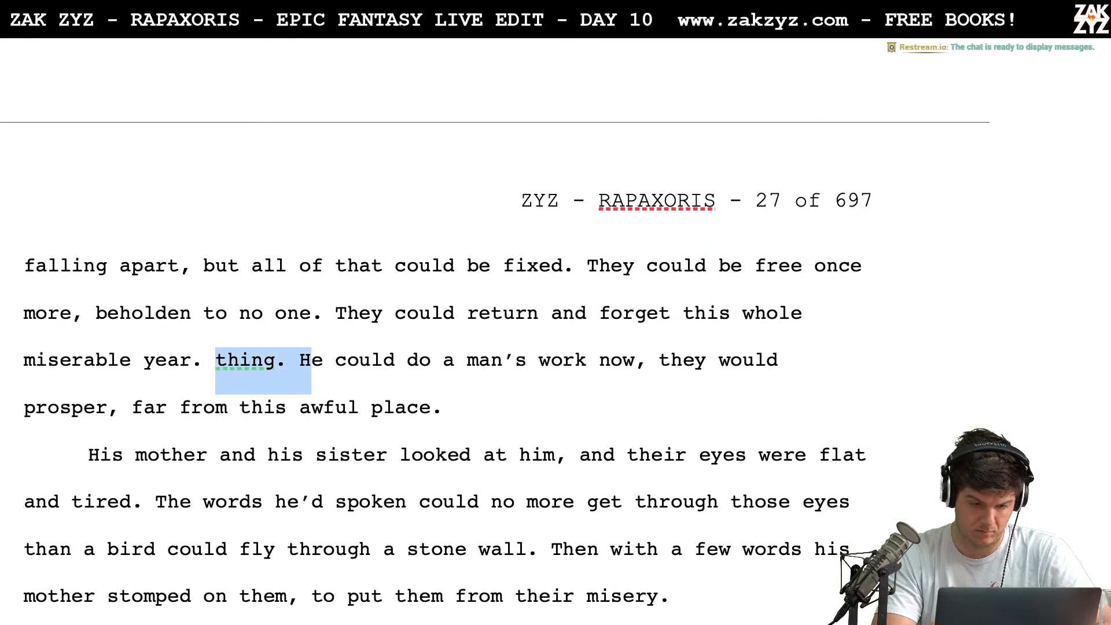
text(Rigel)
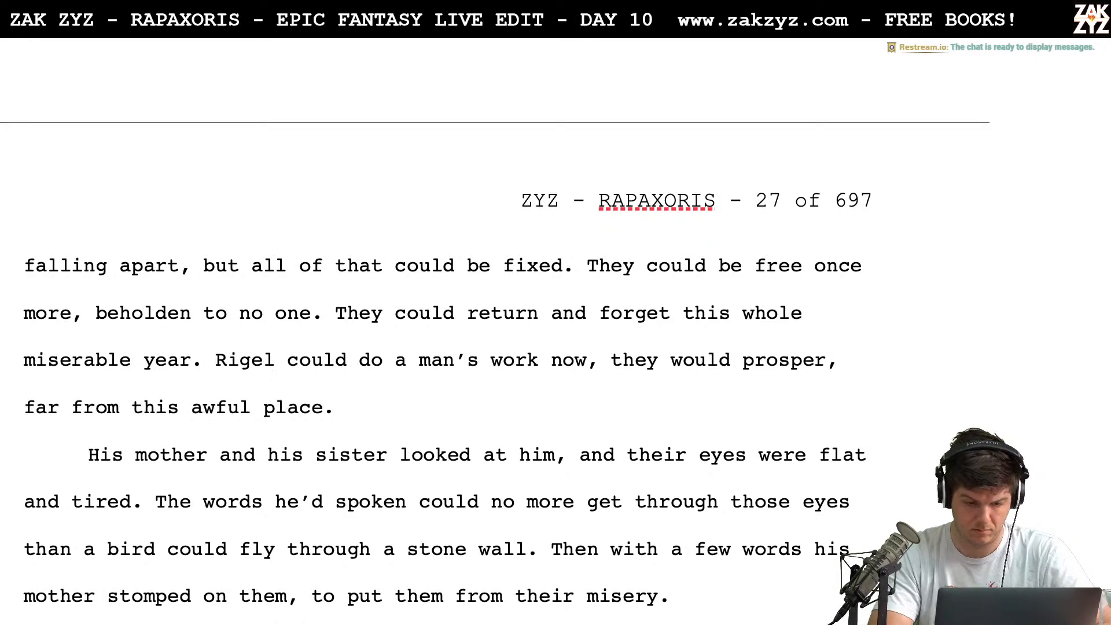
End the sentence after "a man's work now" with a period and add "They could rebuild, far from this awful place."
click(598, 361)
key(BackSpace)
text(. )
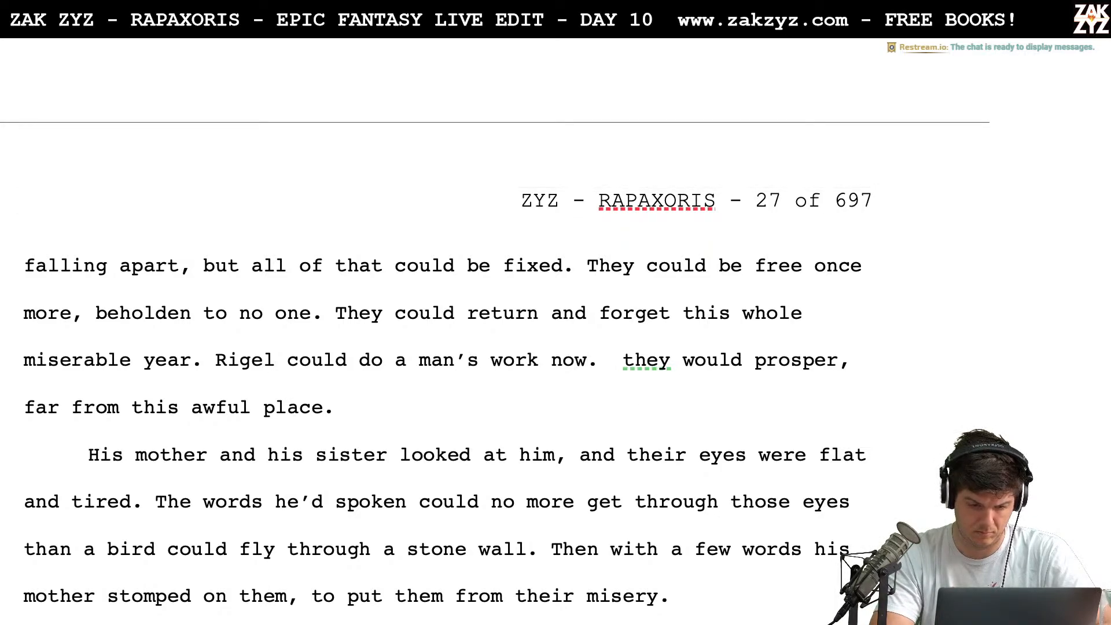
text(They could rebu)
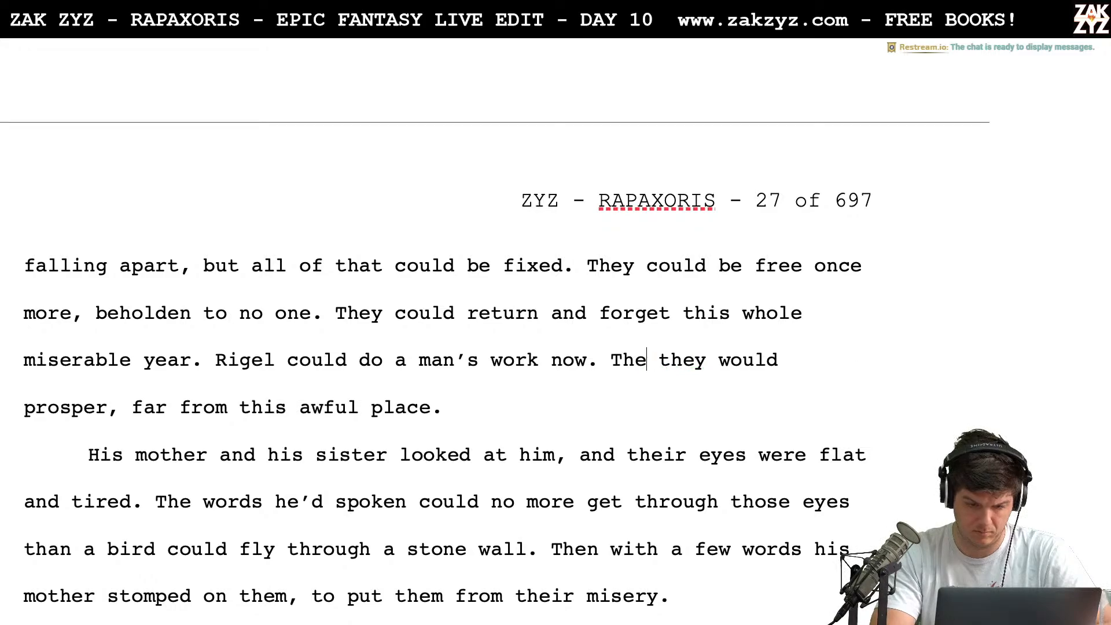
text(ild, far from )
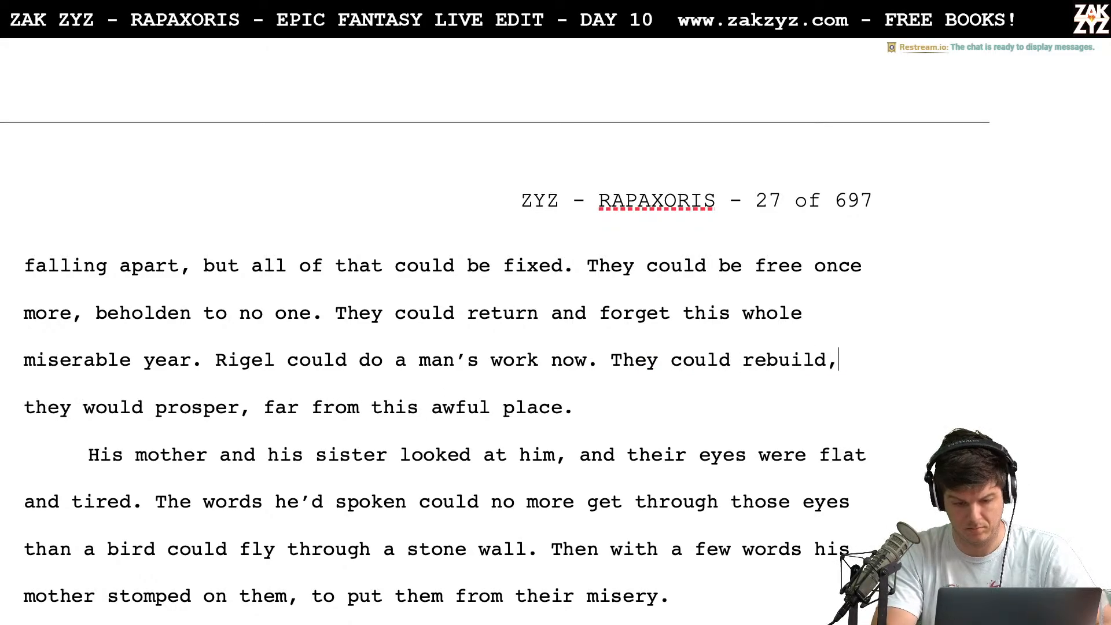
text(this awful pla)
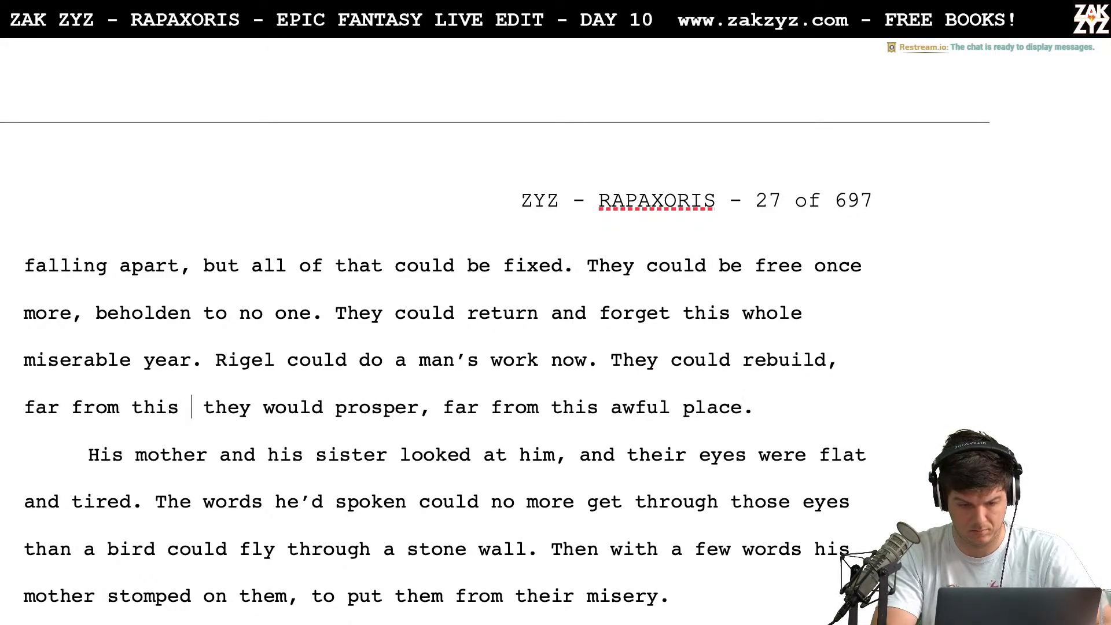
text(ce.)
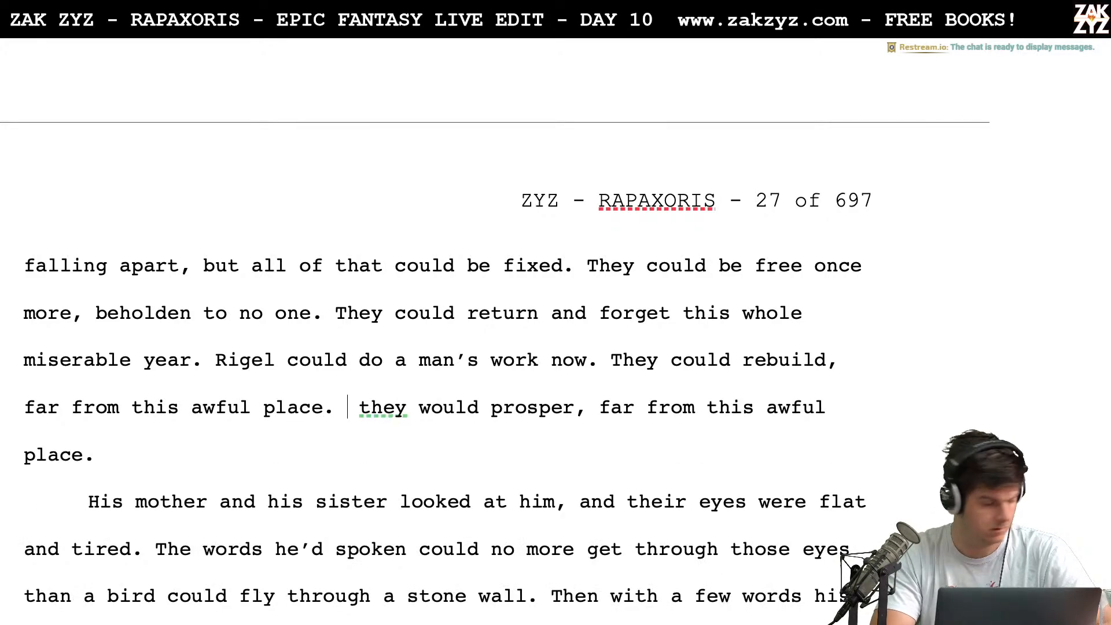
Delete the leftover "they would prosper, far from this awful place." at the end of the paragraph
key(shift+Up)
key(shift+Down)
key(shift+Down)
key(BackSpace)
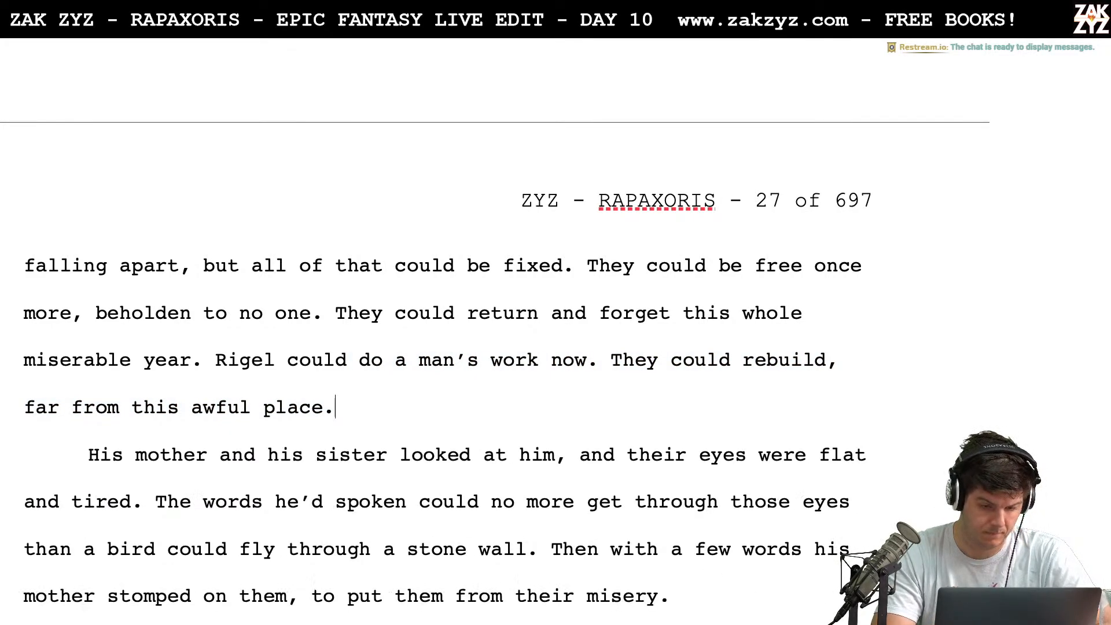
Delete "return and" so the sentence reads "They could forget this whole miserable year."
scroll(584, 365, up, 5)
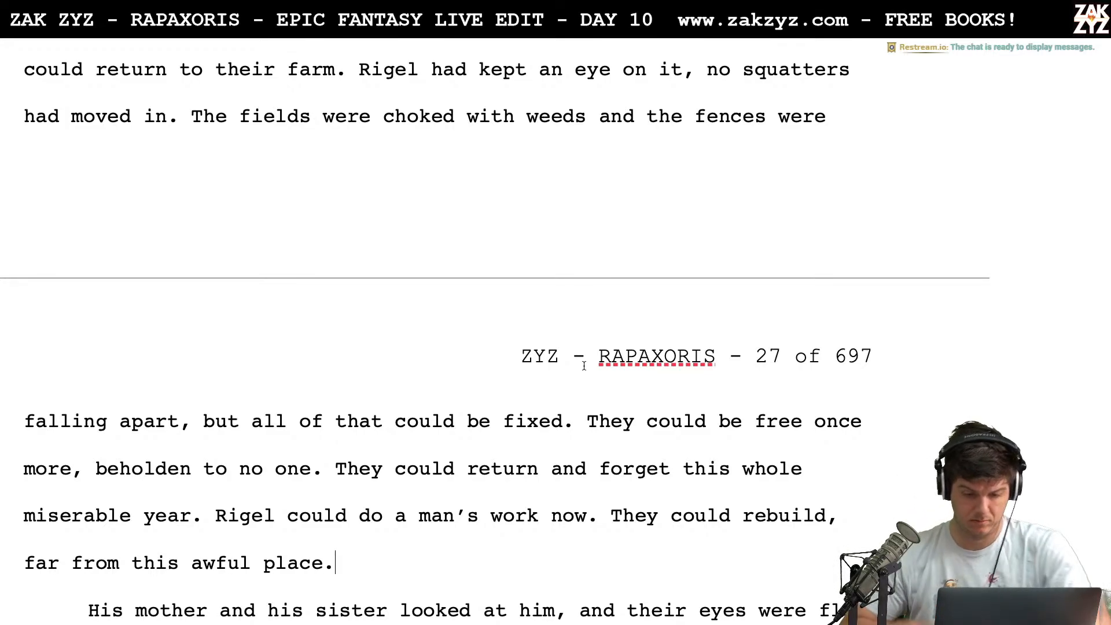
click(667, 470)
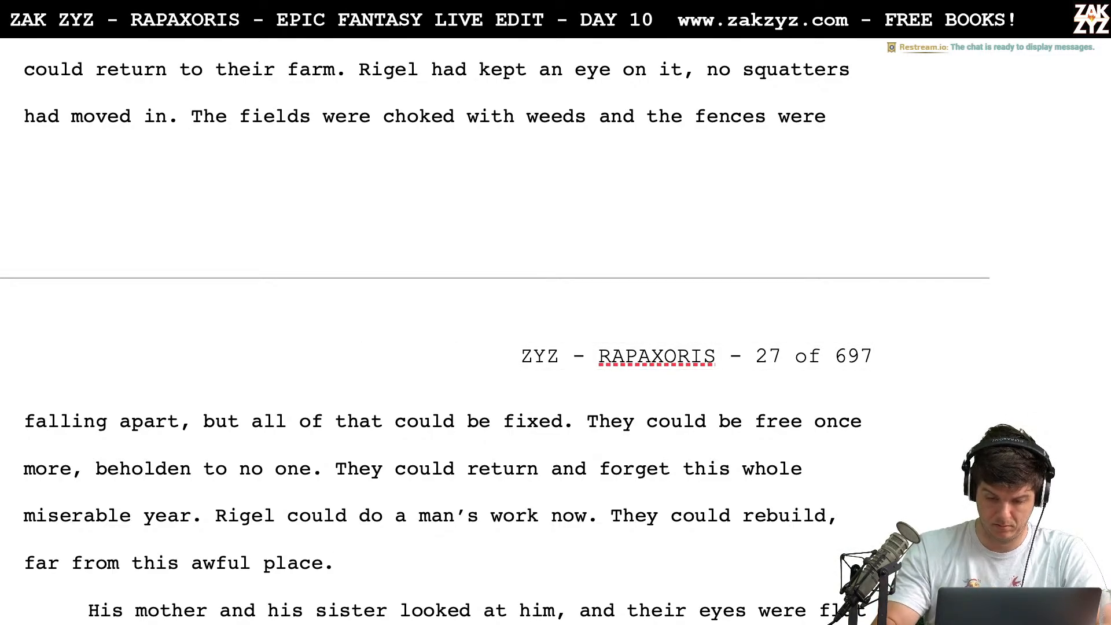
key(Left)
key(Left)
key(Left)
key(Left)
key(Left)
key(Left)
key(Left)
key(BackSpace)
key(BackSpace)
key(BackSpace)
key(BackSpace)
key(BackSpace)
key(BackSpace)
key(BackSpace)
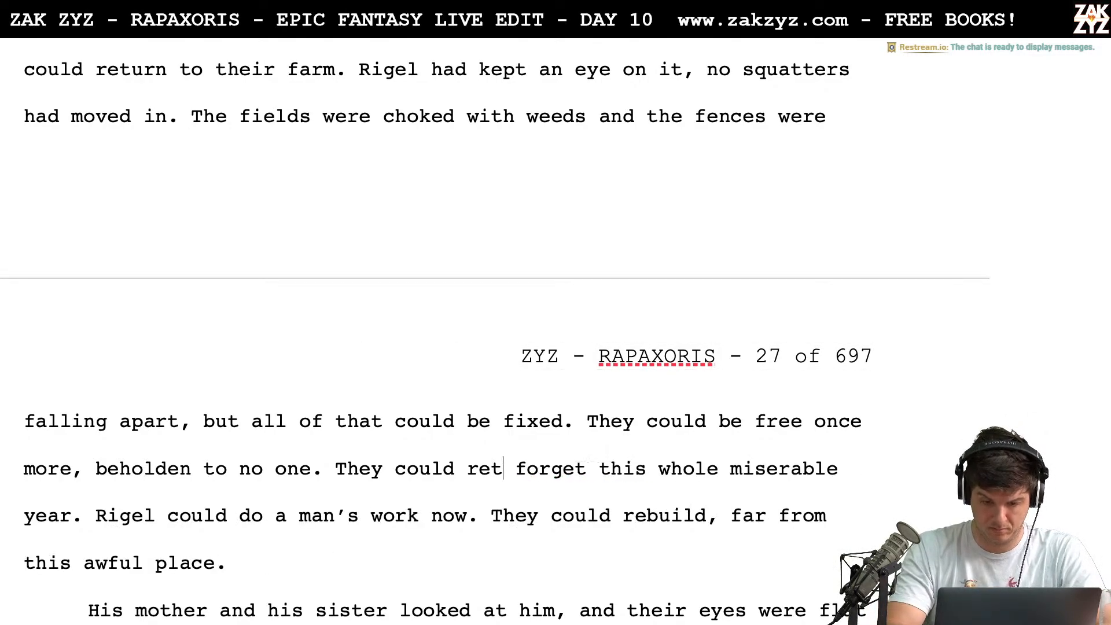
key(BackSpace)
key(BackSpace)
key(BackSpace)
key(BackSpace)
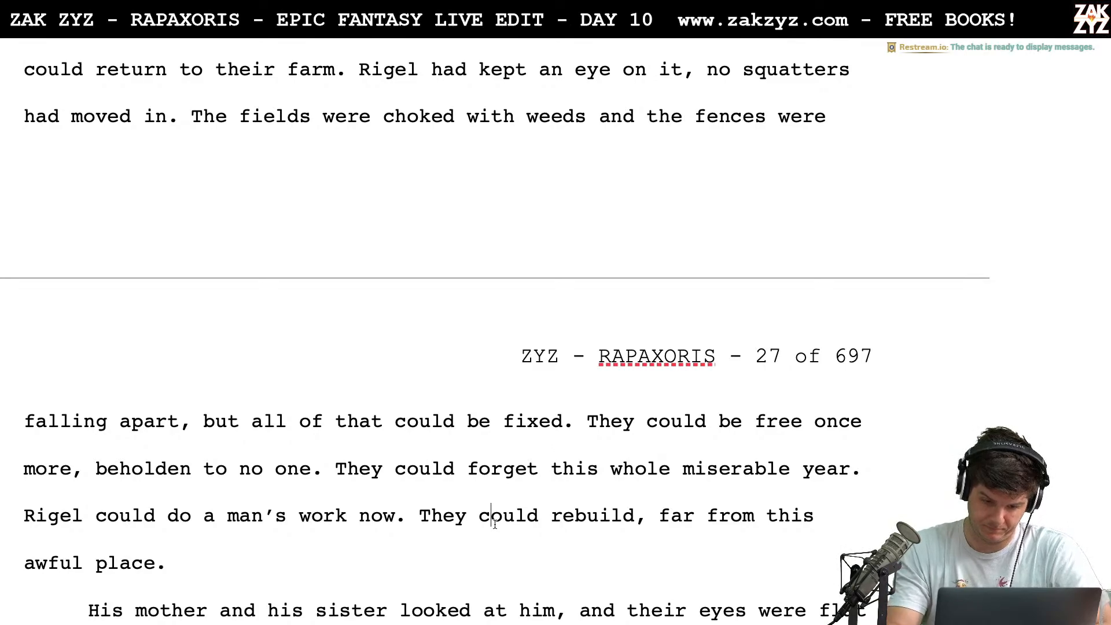
Change "could" to "would" in "They could rebuild, far from this awful place."
key(Left)
key(Left)
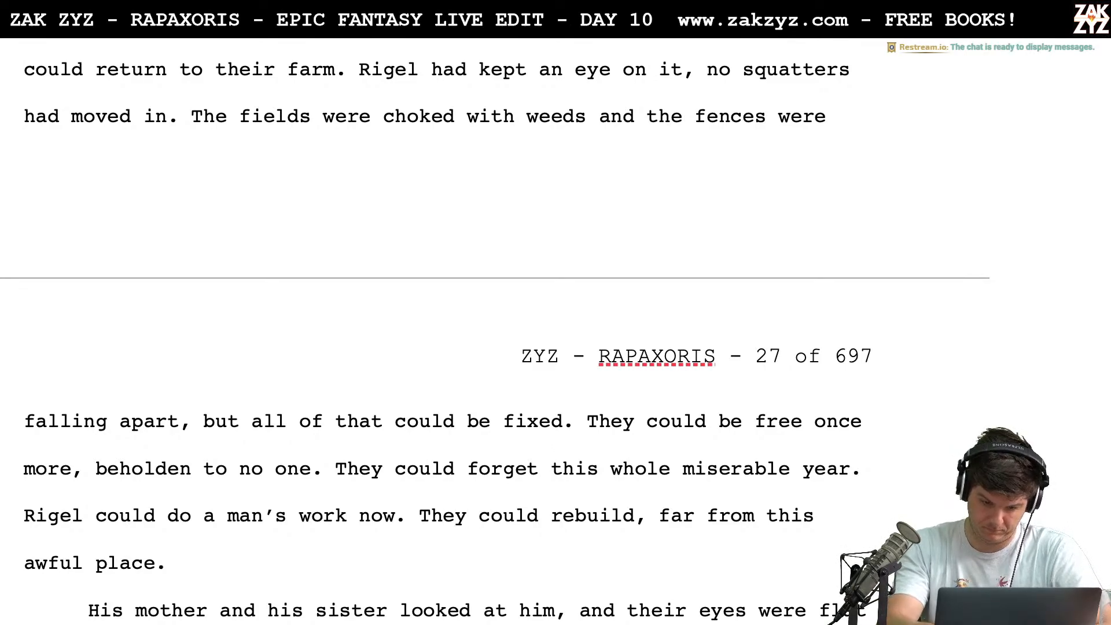
text(w)
text(ould)
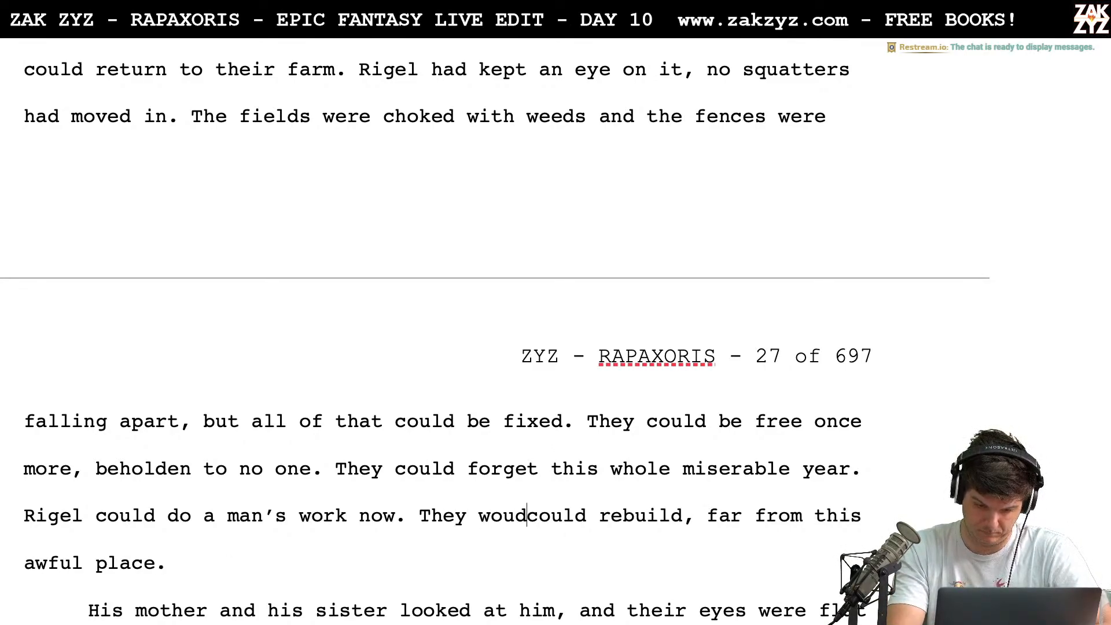
key(BackSpace)
text(ld)
key(shift+Right)
key(shift+Right)
key(shift+Right)
key(shift+Right)
key(shift+Right)
key(shift+Right)
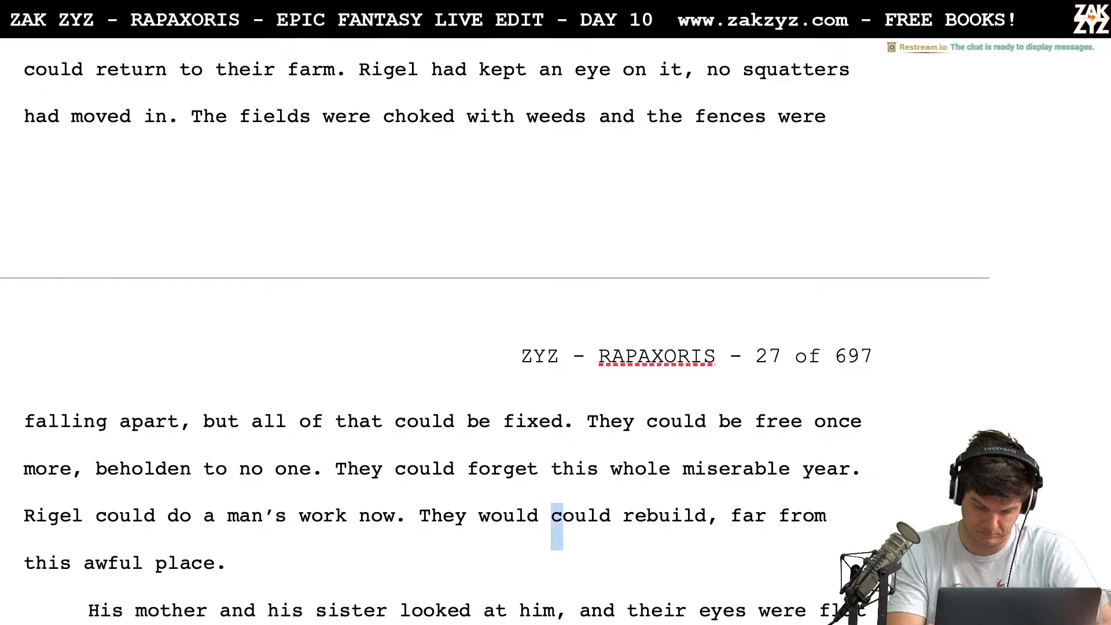
key(BackSpace)
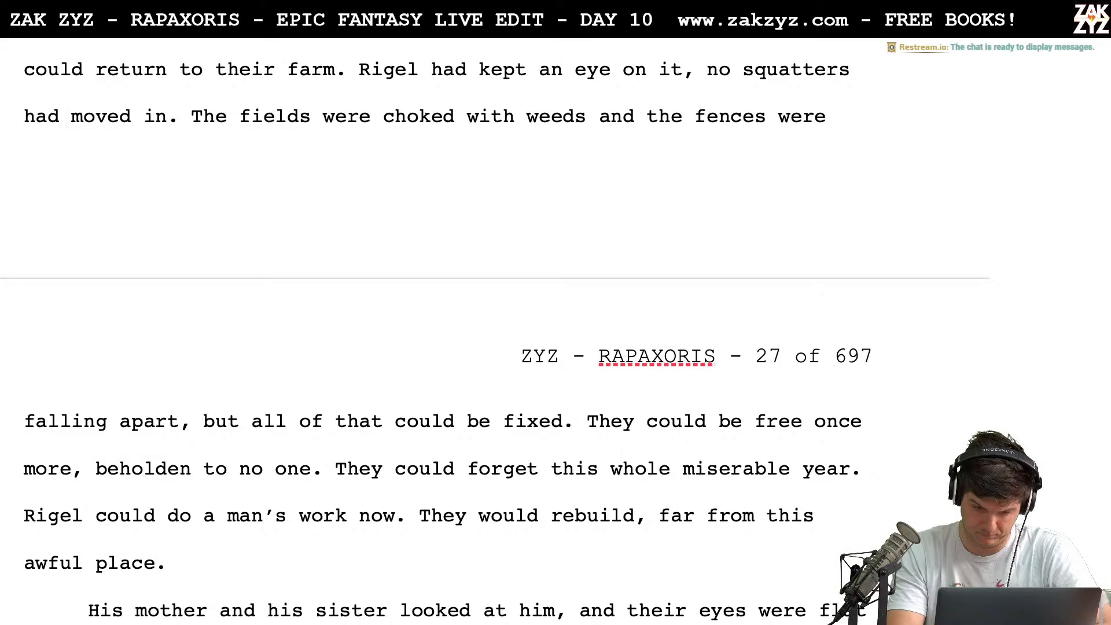
Change "far from this awful place" to "as far as possible from this awful place" after "They would rebuild,"
key(Down)
key(Left)
key(Left)
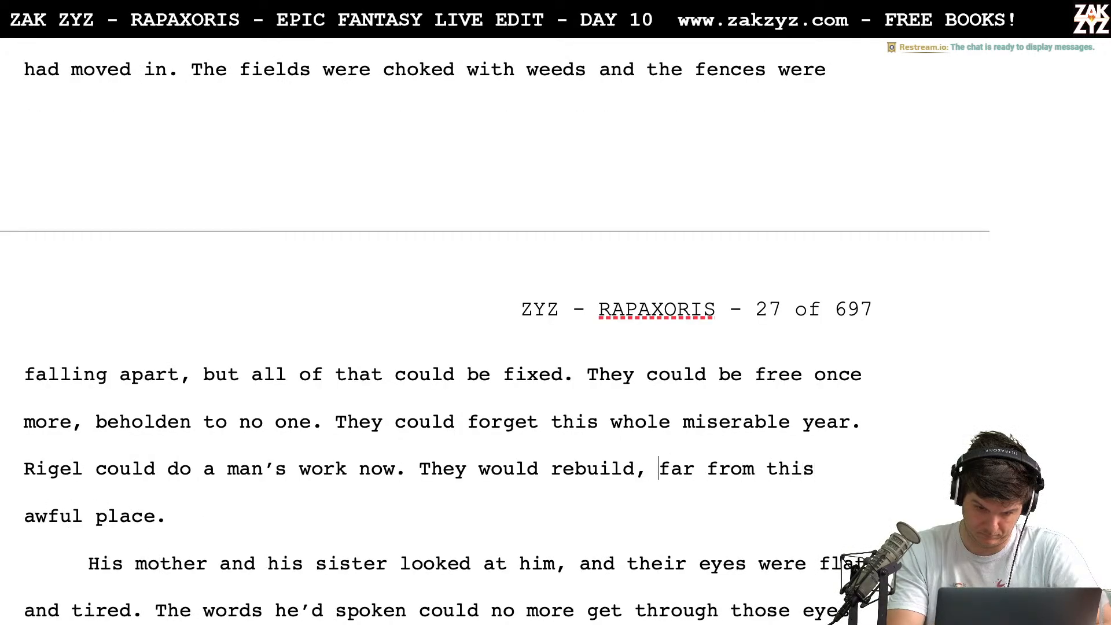
text(as far)
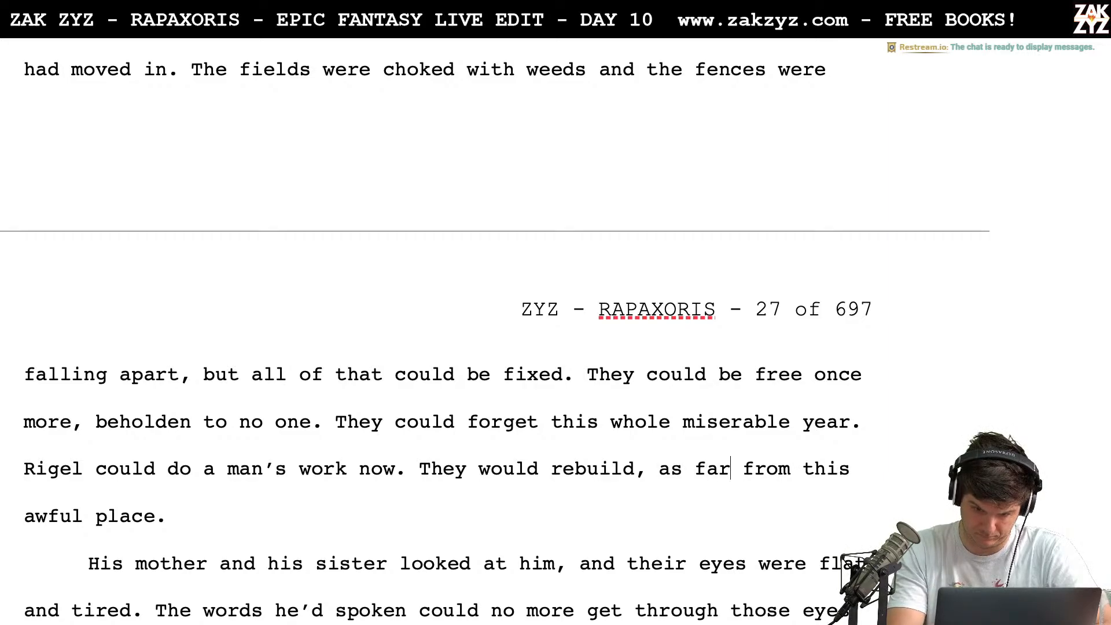
text( as possibl)
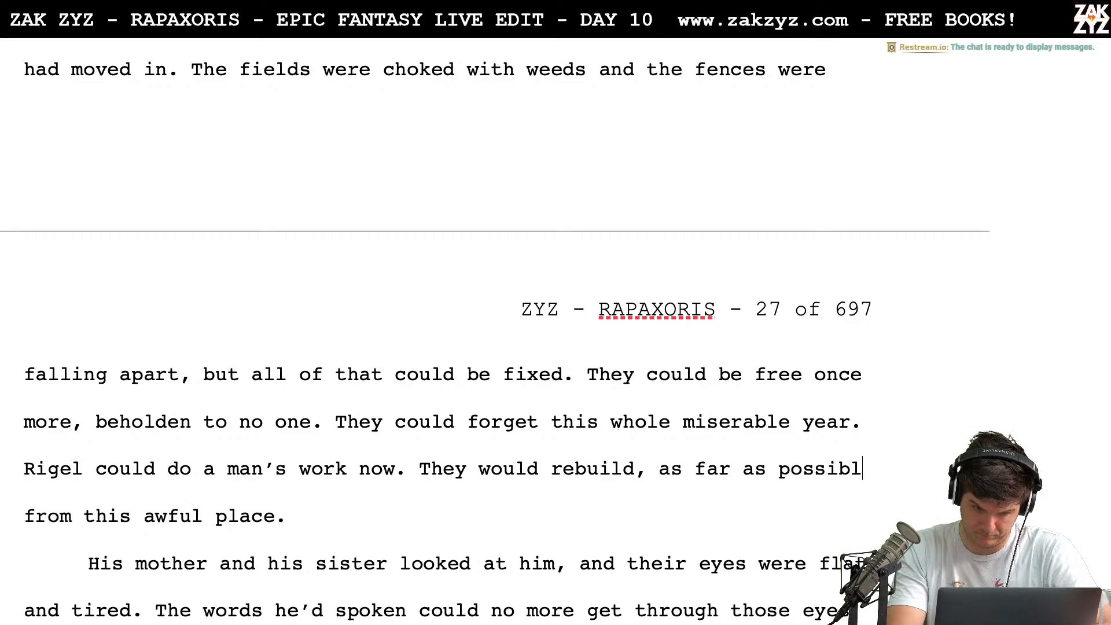
text(e from this awful place.)
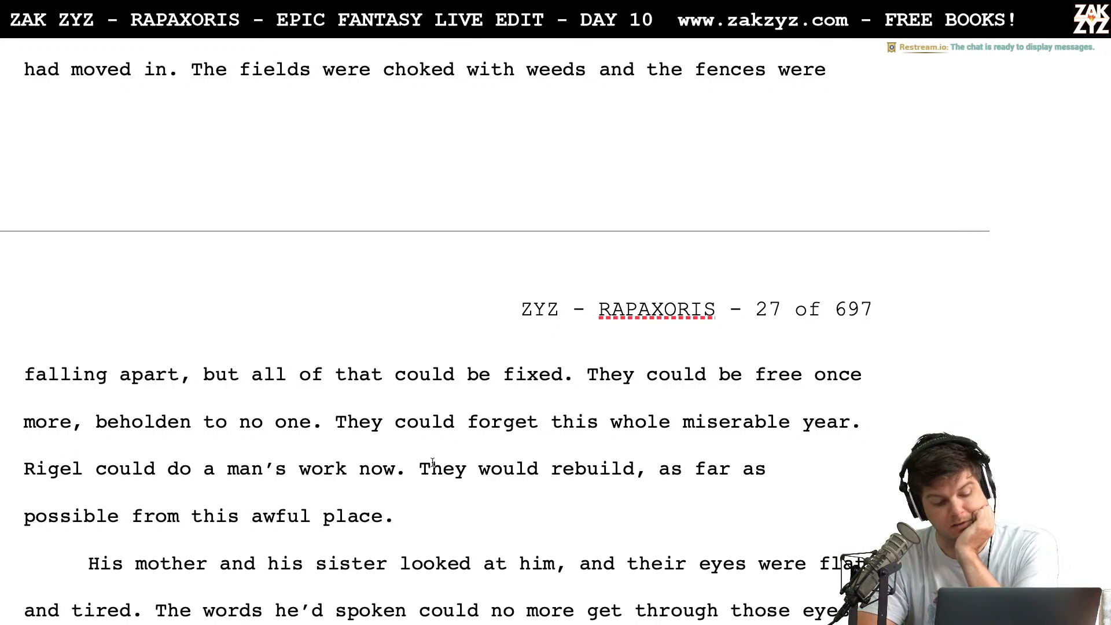
Open the paragraph that begins "His mother and his sister" with the new sentence "Rigel's mother and sister looked at him with pity."
scroll(339, 405, down, 5)
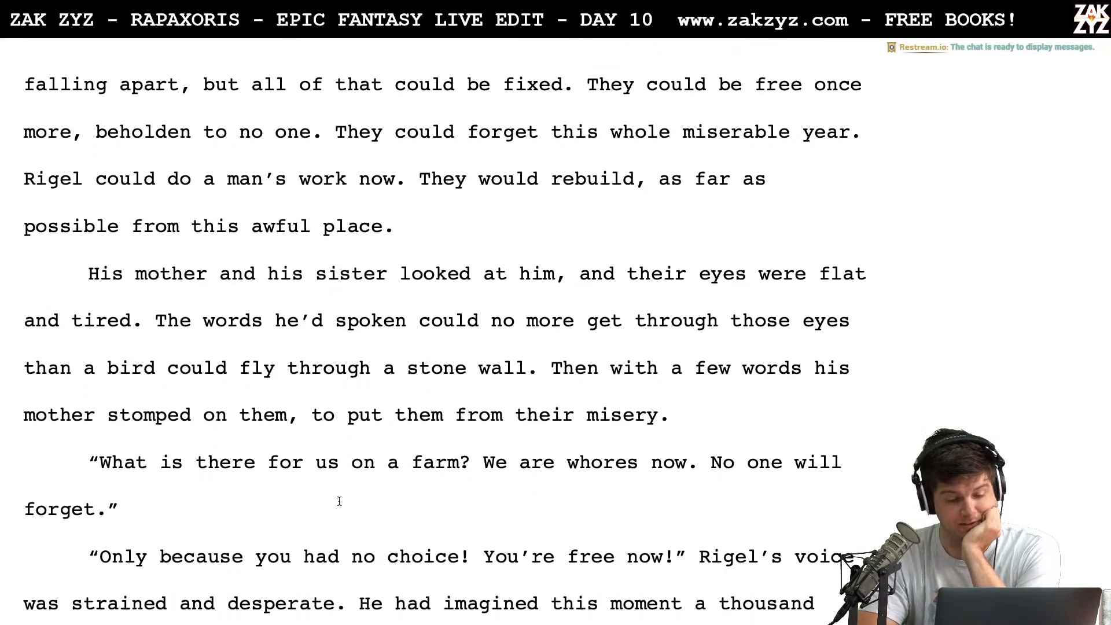
scroll(339, 501, down, 1)
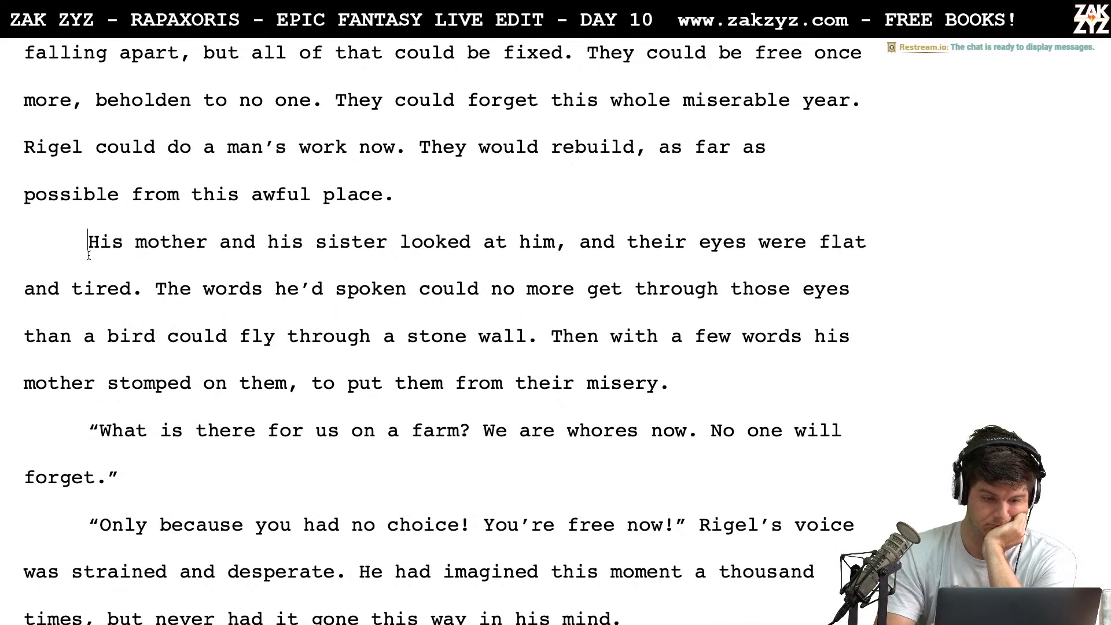
key(Left)
key(Right)
text(Rigel and)
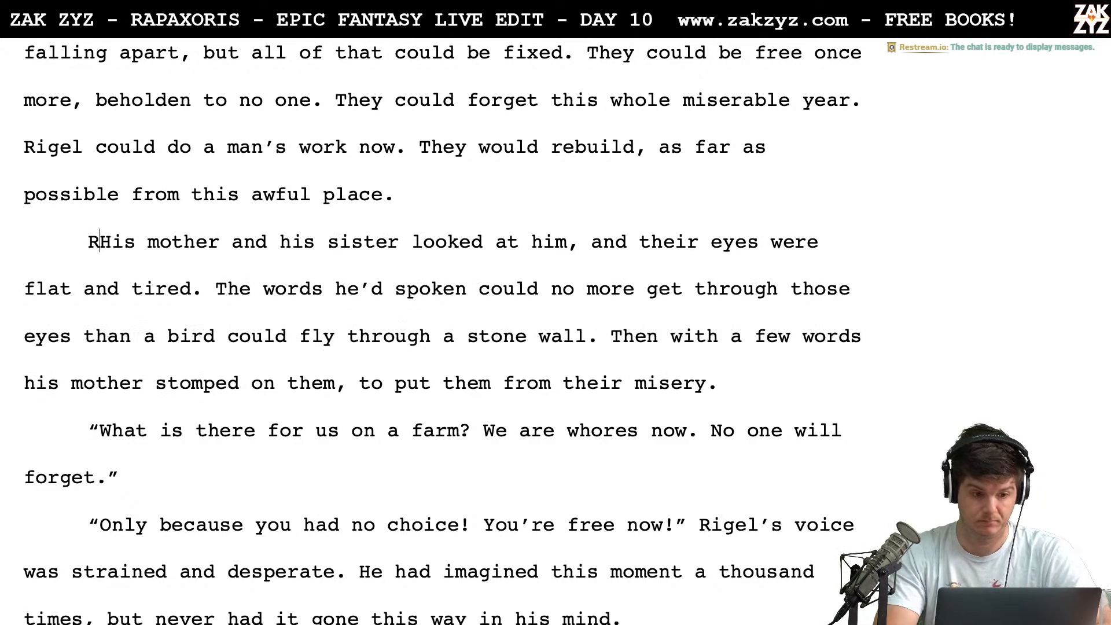
key(BackSpace)
key(BackSpace)
key(BackSpace)
key(BackSpace)
key(BackSpace)
text('s)
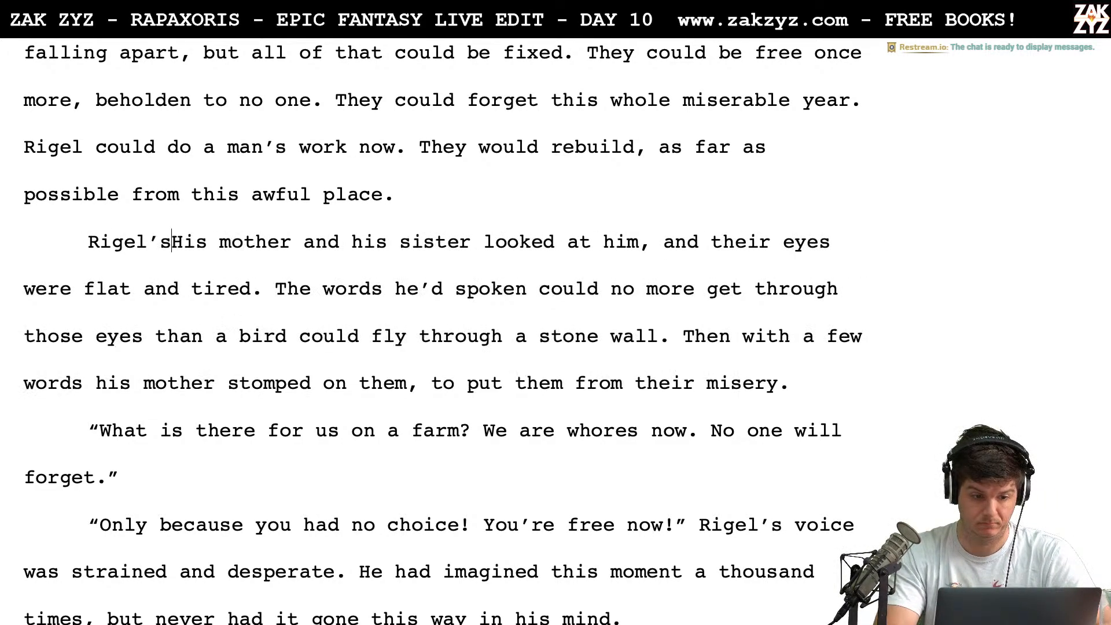
text(her and sister l)
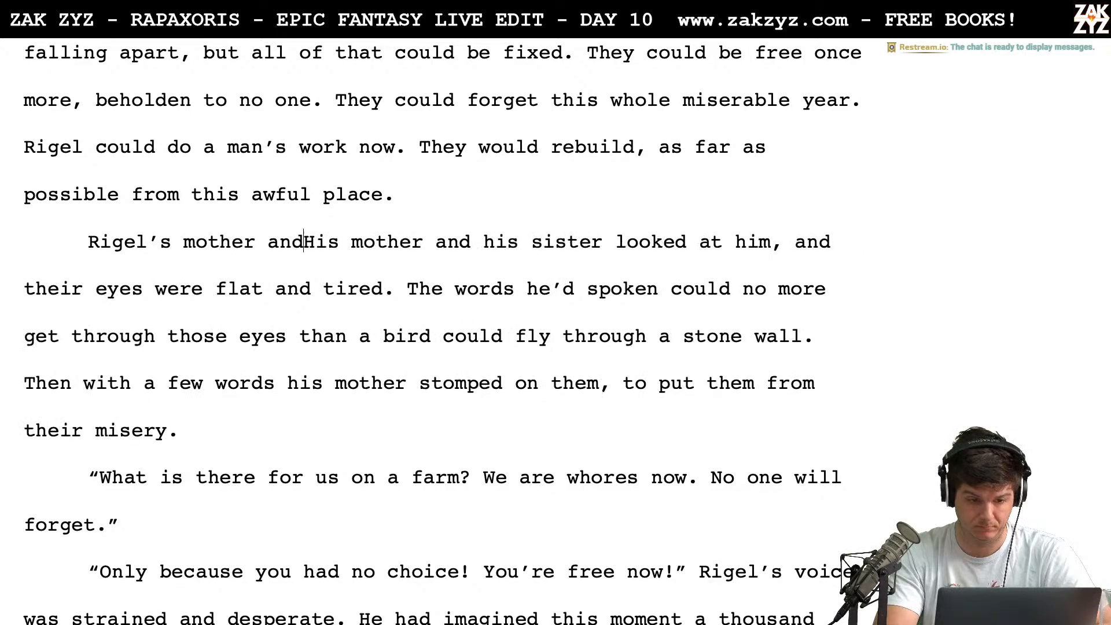
text(ooked)
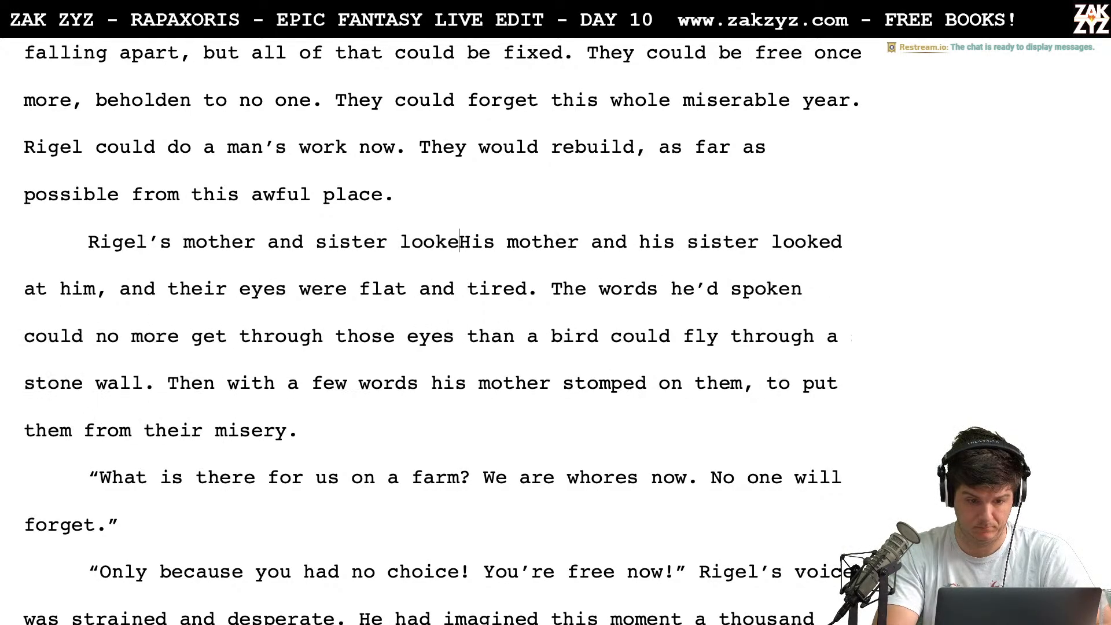
text( at him with pity.)
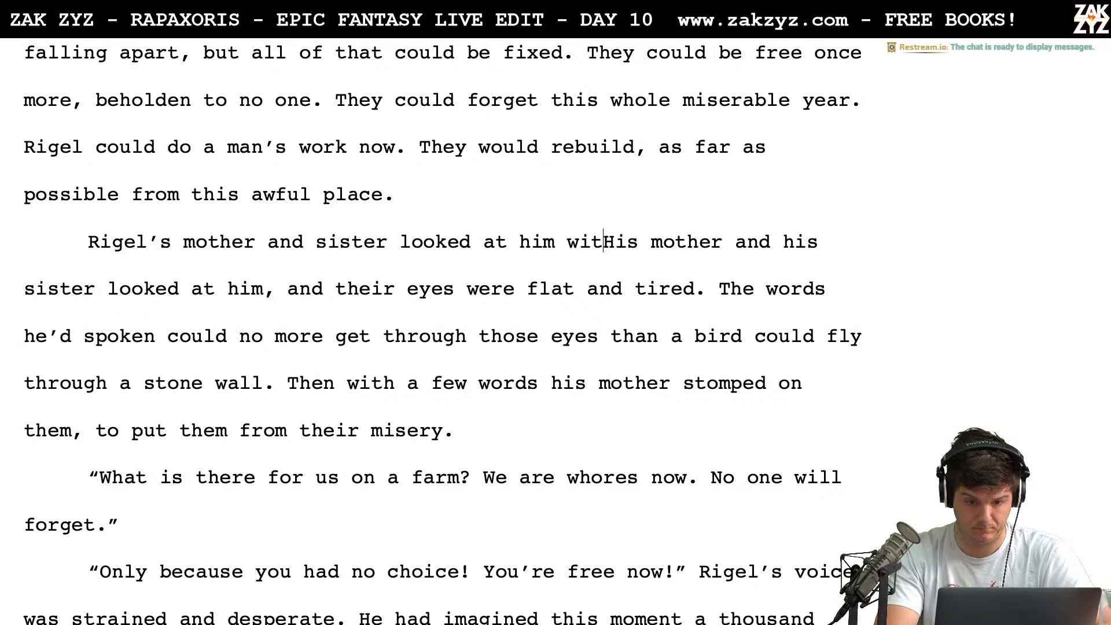
Replace "His mother and his sister looked at him, and their" with "Their" so the sentence starts "Their eyes were flat"
key(shift+Down)
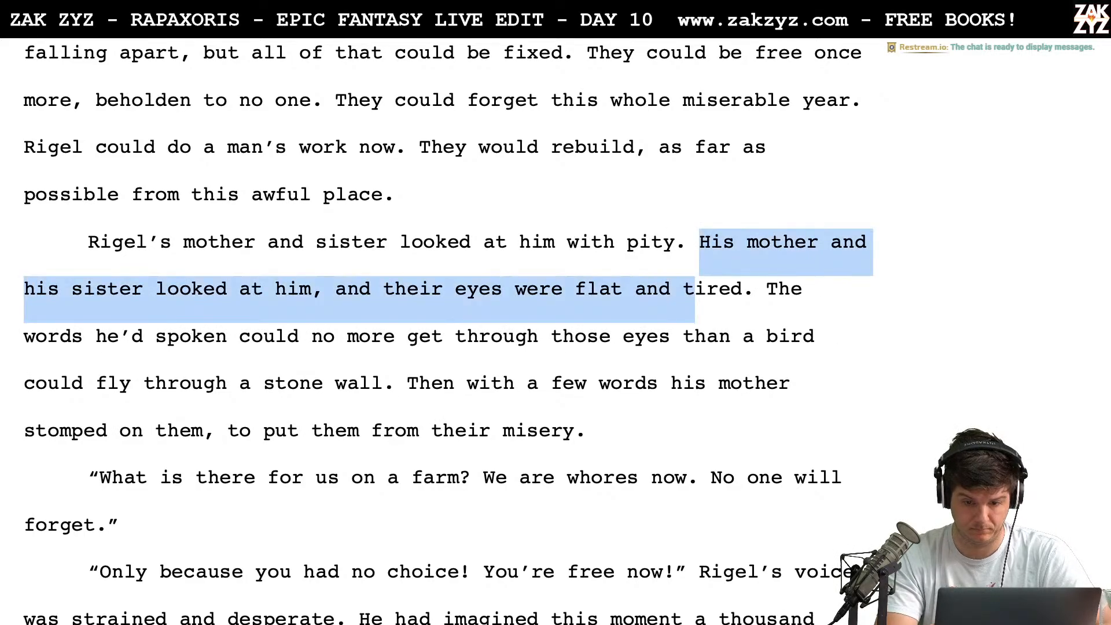
key(shift+Right)
key(shift+Left)
key(shift+Left)
key(shift+Left)
key(shift+Left)
key(shift+Left)
key(shift+Left)
key(shift+Left)
key(shift+Left)
key(shift+Left)
key(shift+Left)
key(shift+Left)
key(shift+Left)
key(shift+Left)
key(shift+Left)
key(shift+Left)
key(shift+Left)
key(shift+Left)
key(shift+Left)
key(shift+Left)
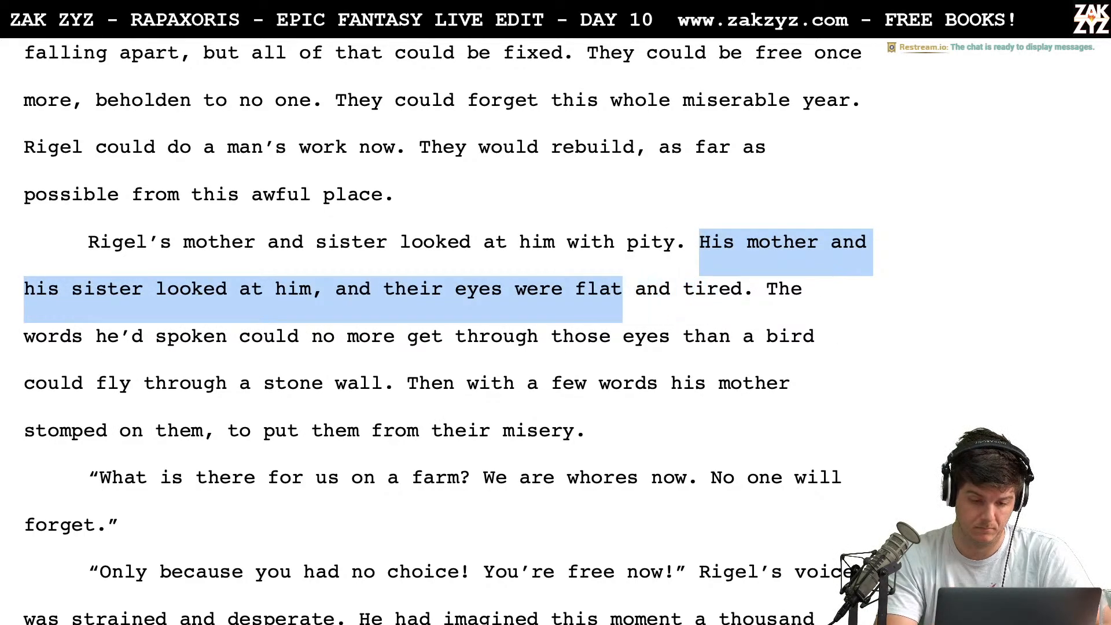
key(shift+Left)
key(shift+Left)
key(shift+Left)
key(shift+Left)
key(shift+Left)
key(shift+Left)
key(shift+Left)
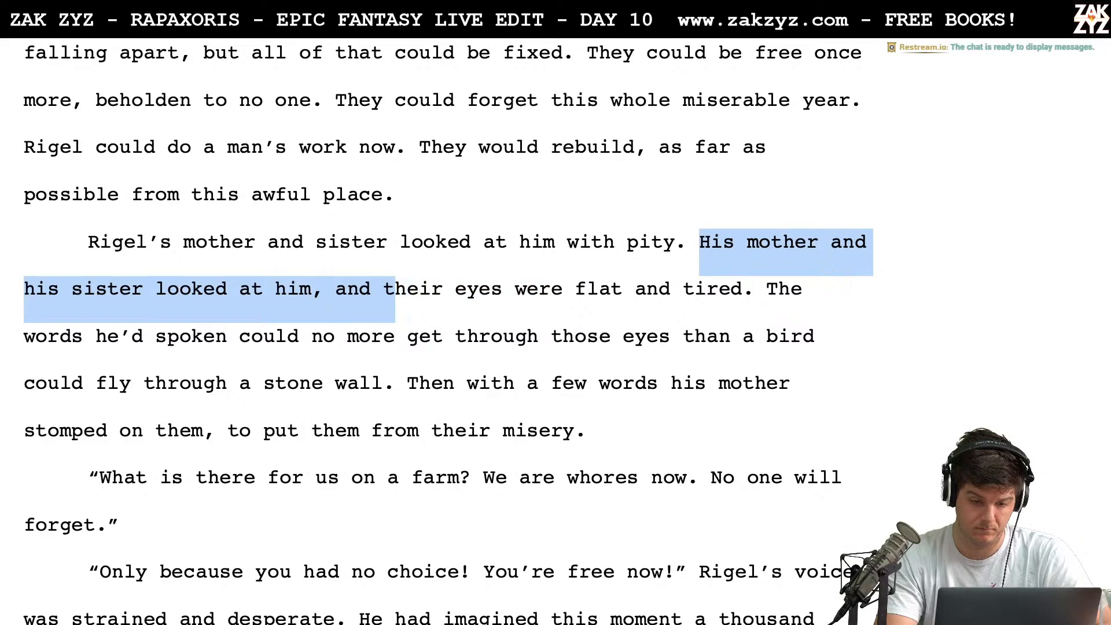
text(Thei)
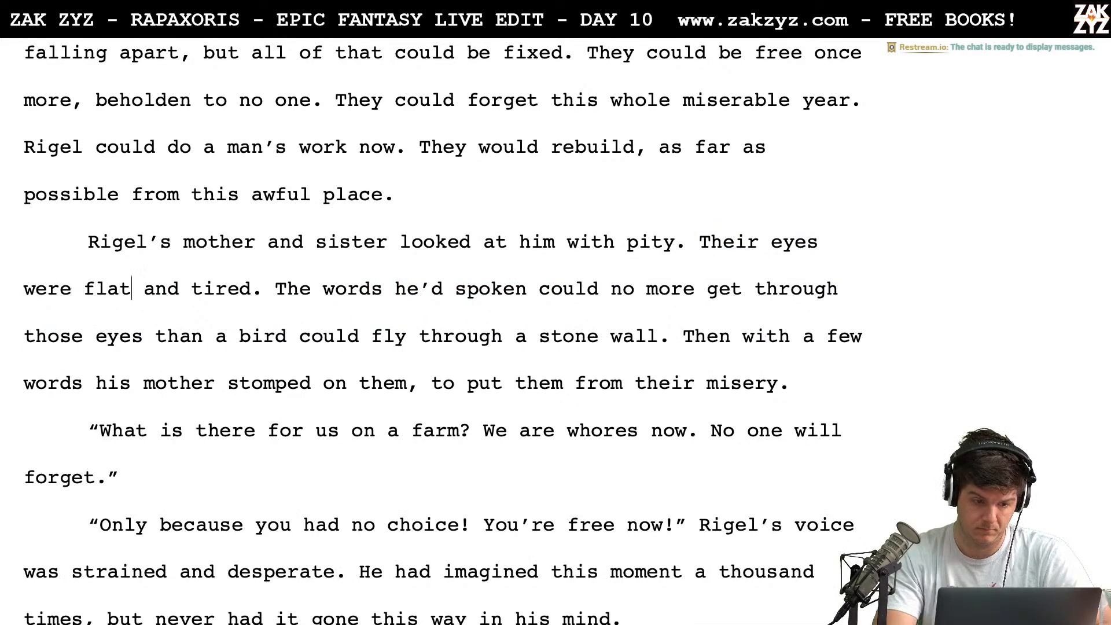
Replace "flat" with "dead" in the description of the women's eyes
key(BackSpace)
key(BackSpace)
key(BackSpace)
key(BackSpace)
text(dead)
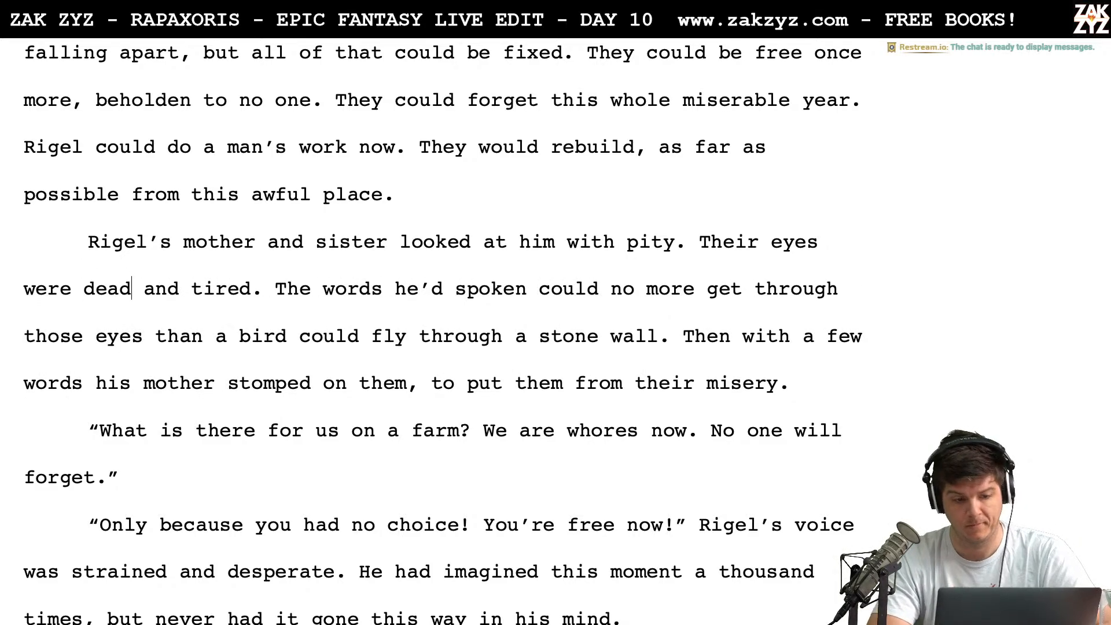
Reword "The words he'd spoken" as "The bright words he spoke"
scroll(144, 278, down, 1)
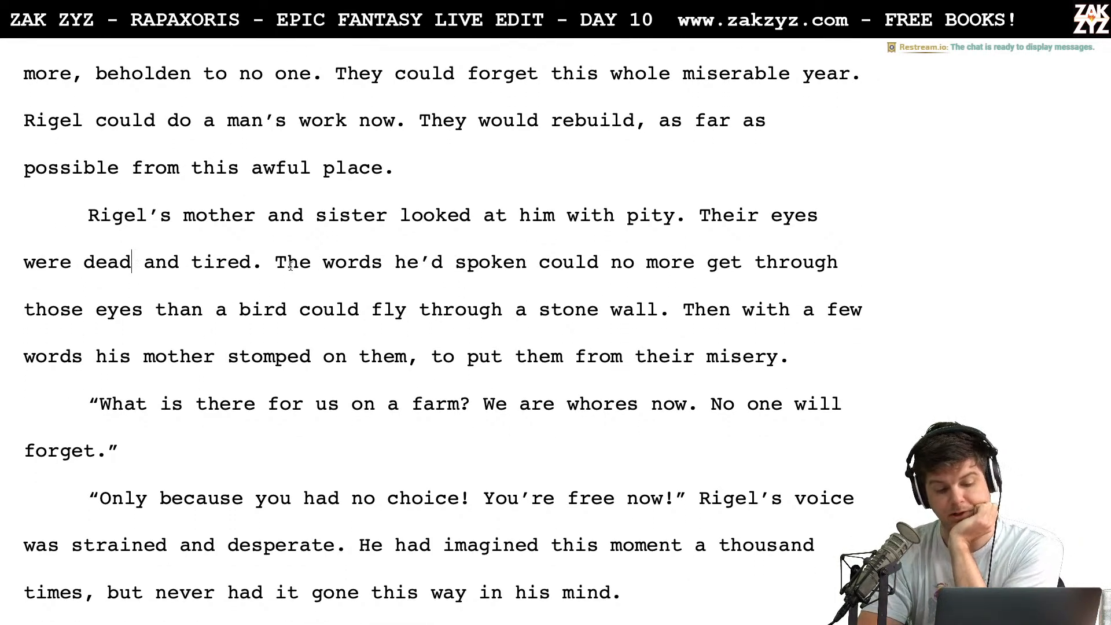
scroll(290, 265, down, 1)
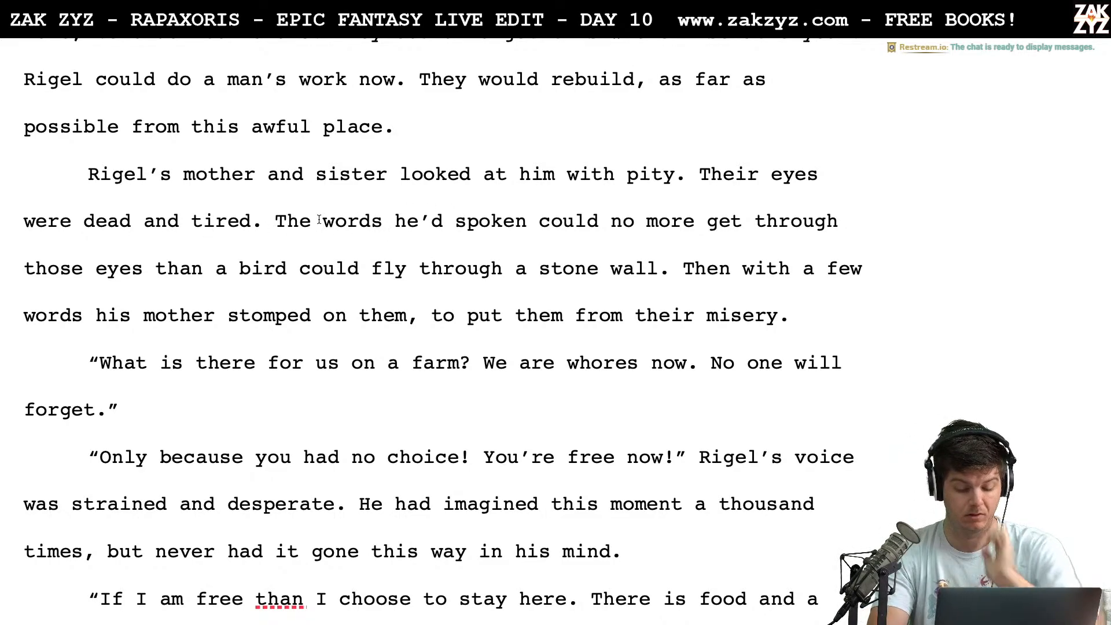
text(bright)
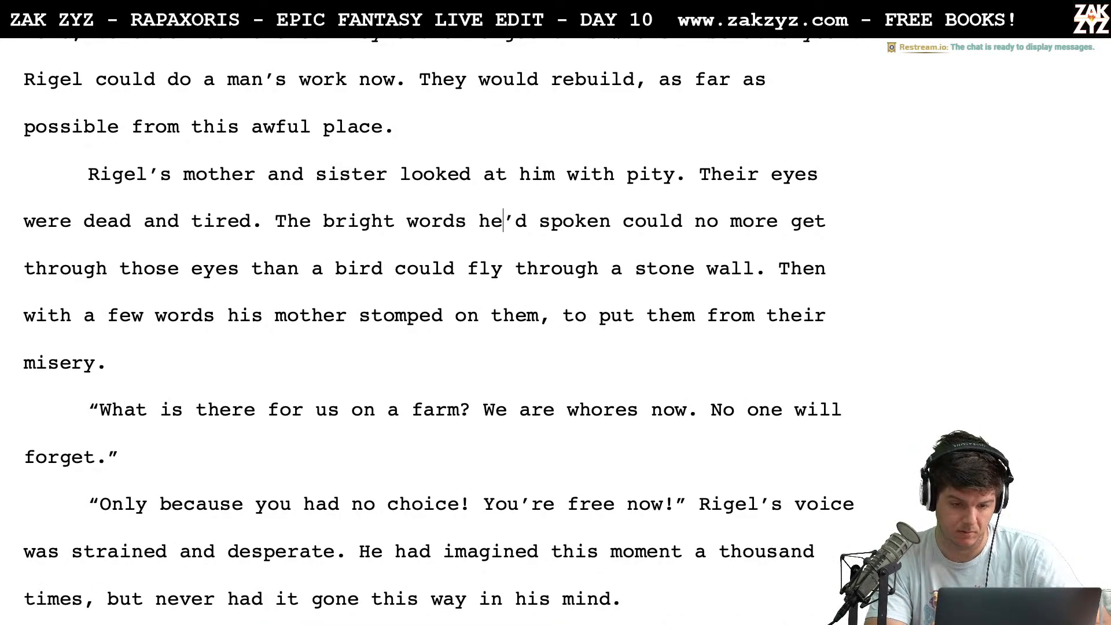
key(shift+Right)
key(shift+Right)
key(shift+Right)
key(shift+Left)
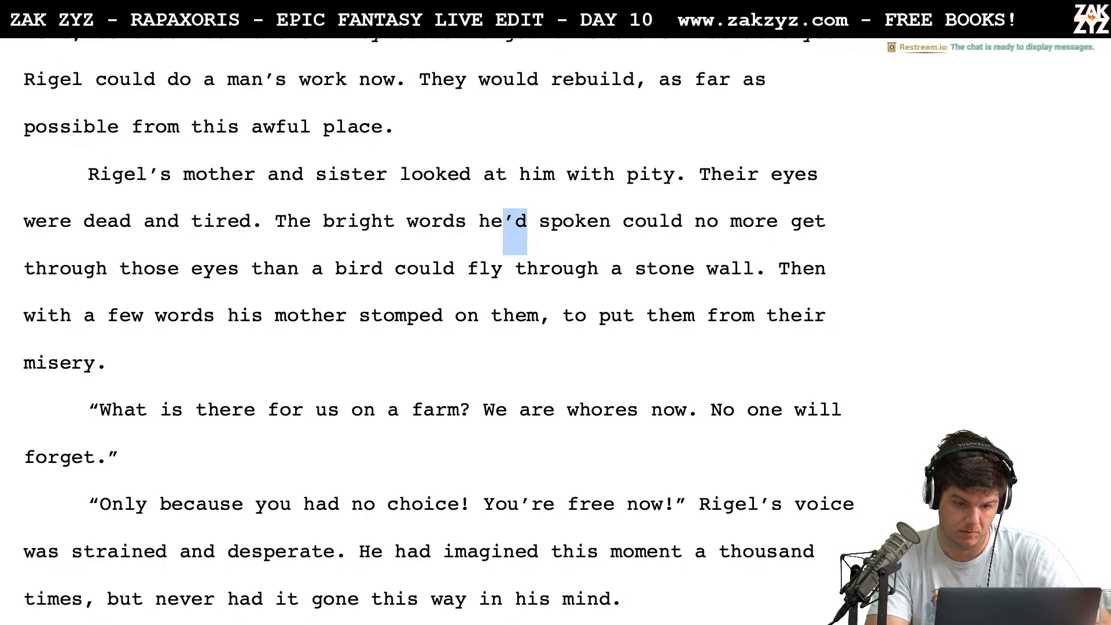
key(BackSpace)
key(Right)
key(BackSpace)
key(BackSpace)
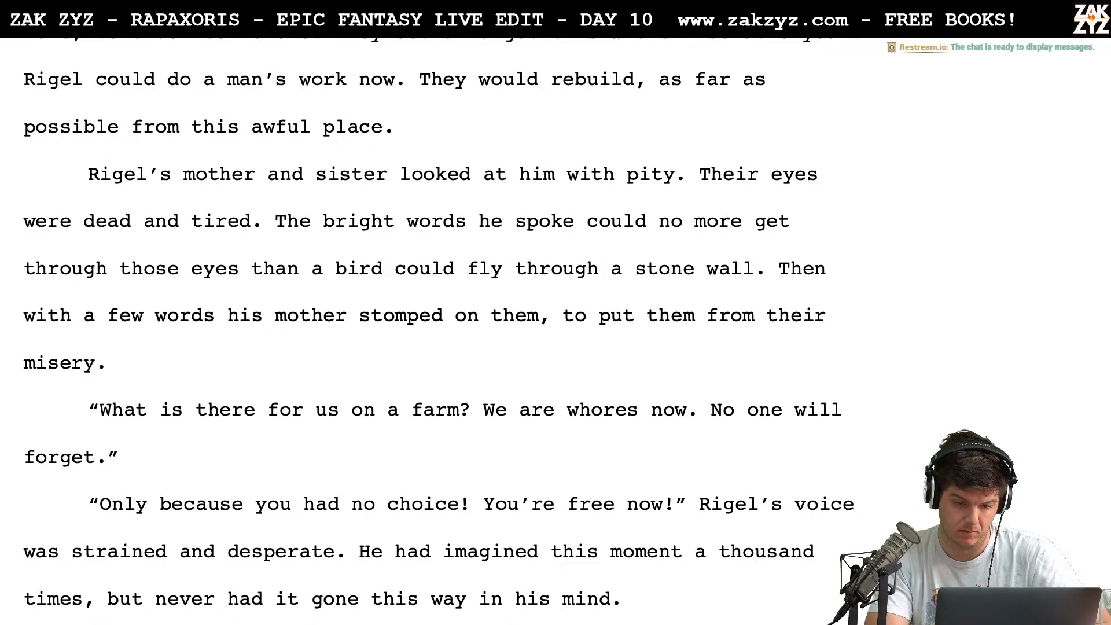
text(e)
key(Right)
key(Right)
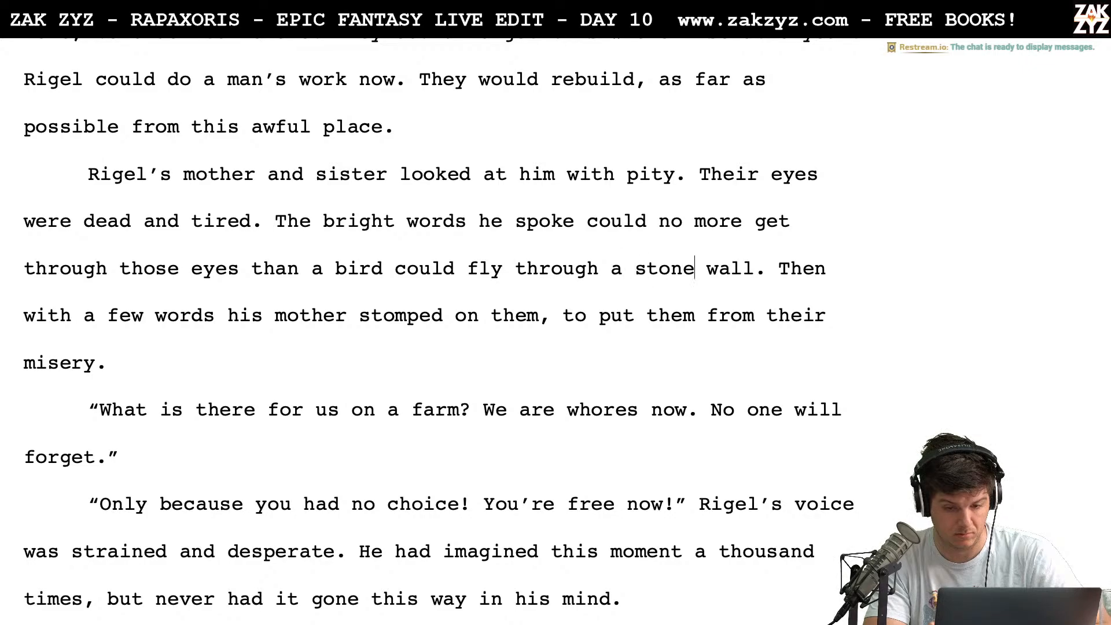
Delete the sentence "Then with a few words his mother stomped on them, to put them from their misery."
key(Left)
key(shift+Down)
key(shift+Down)
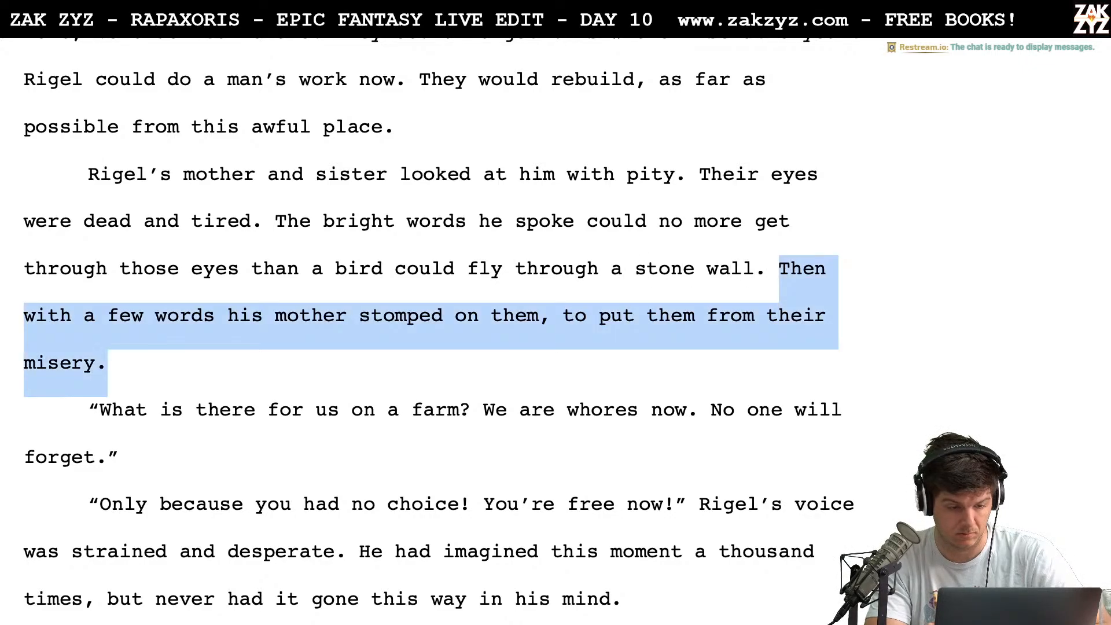
key(BackSpace)
key(BackSpace)
Delete "now" from the mother's line so it reads "We are whores."
scroll(37, 223, down, 1)
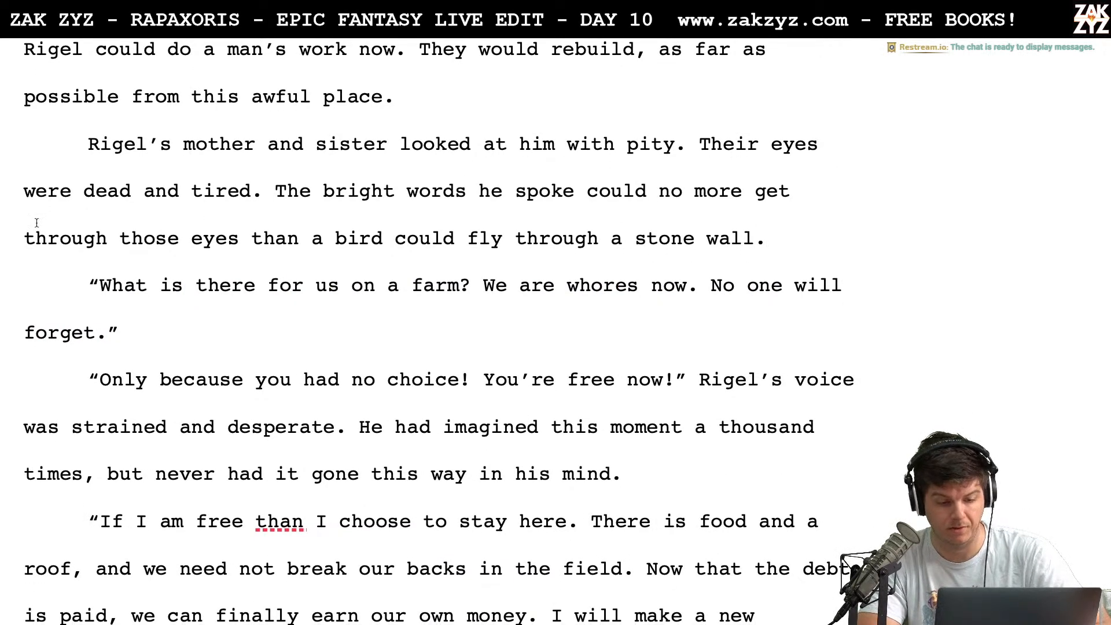
scroll(154, 285, down, 1)
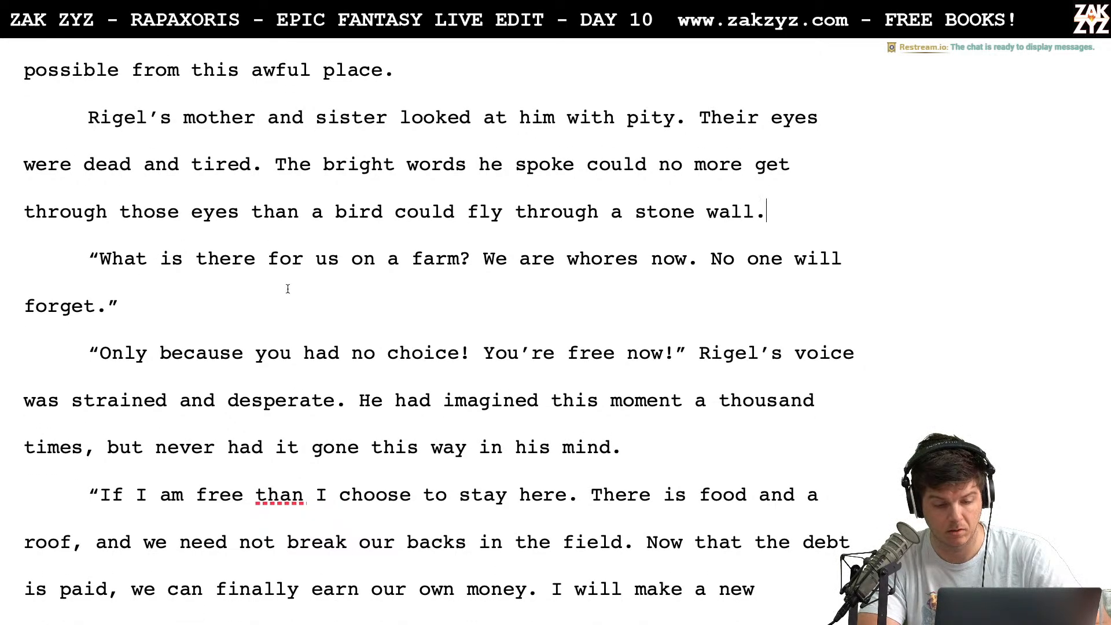
scroll(395, 307, down, 2)
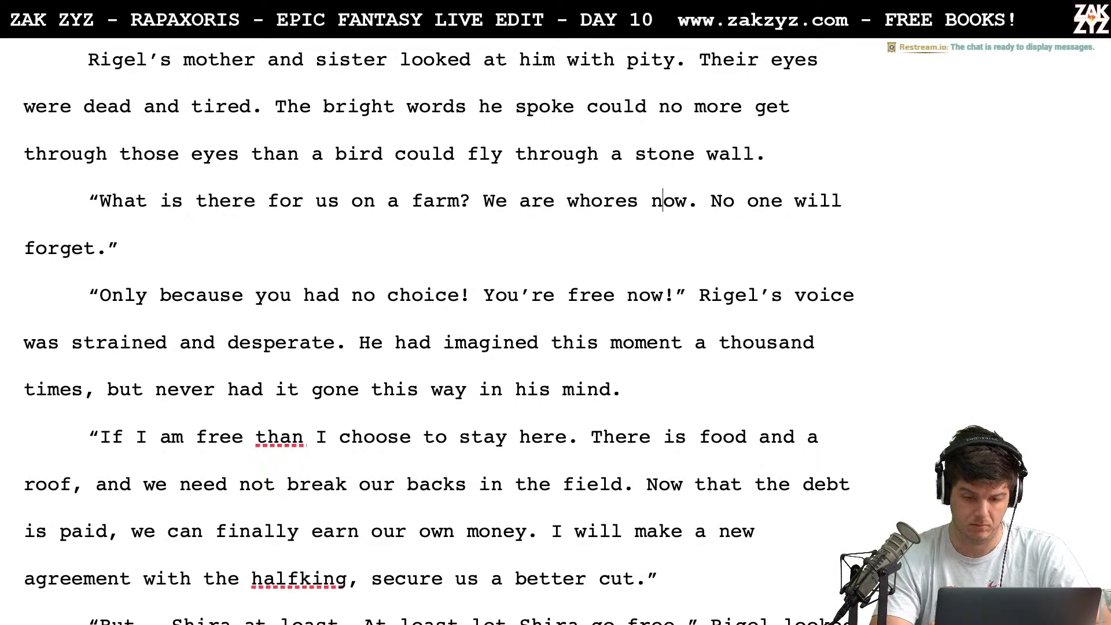
key(BackSpace)
key(BackSpace)
key(BackSpace)
key(BackSpace)
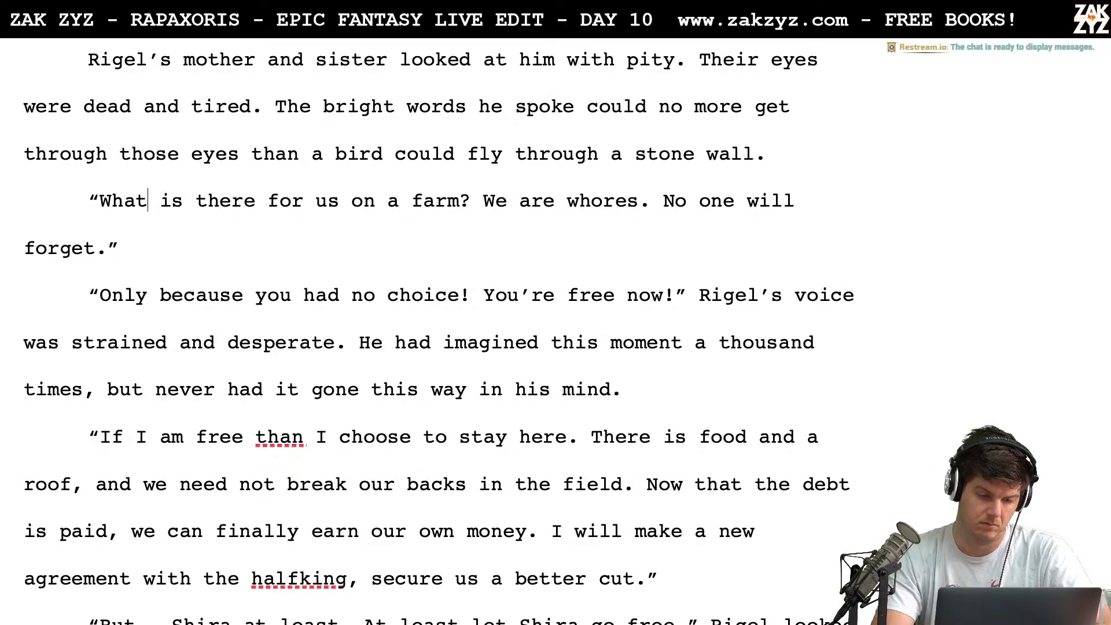
Rewrite the mother's question as "What's left for us on the farm?" and delete the leftover old wording
text('s left for )
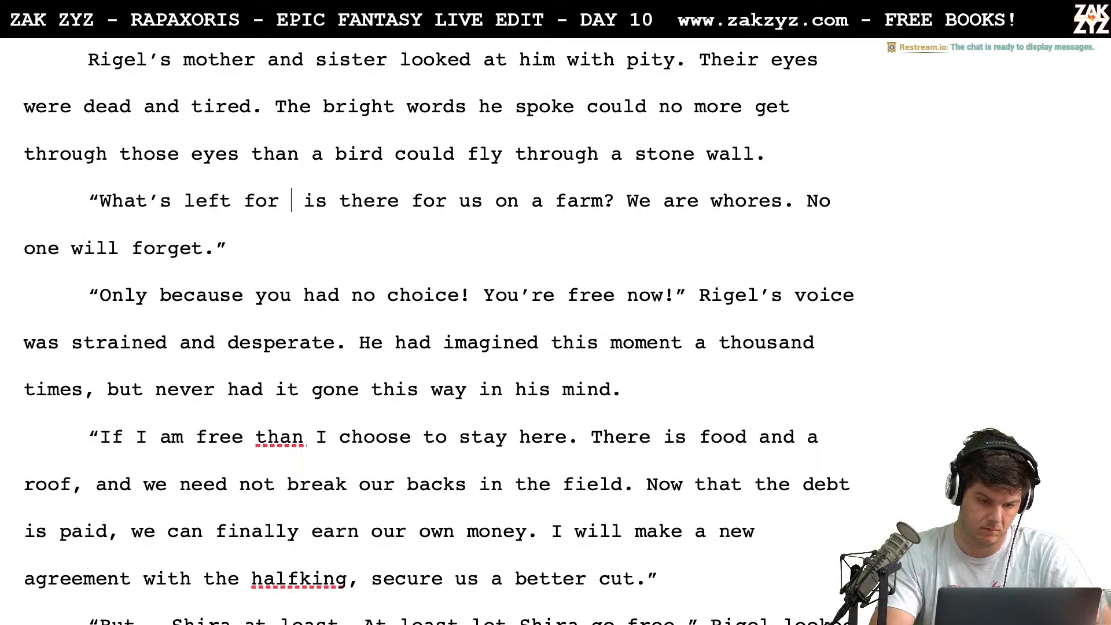
text(us on the farm?)
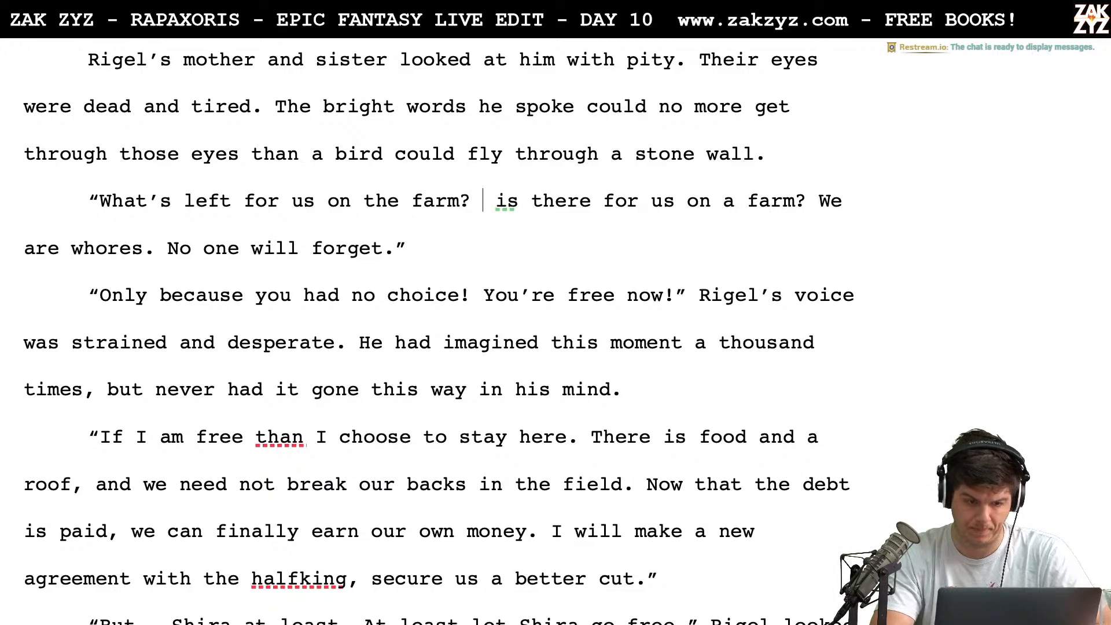
key(shift+Right)
key(shift+Right)
key(shift+Right)
key(shift+Right)
key(shift+Right)
key(shift+Right)
key(shift+Right)
key(shift+Right)
key(shift+Right)
key(shift+Right)
key(shift+Right)
key(shift+Right)
key(shift+Right)
key(shift+Right)
key(shift+Right)
key(shift+Right)
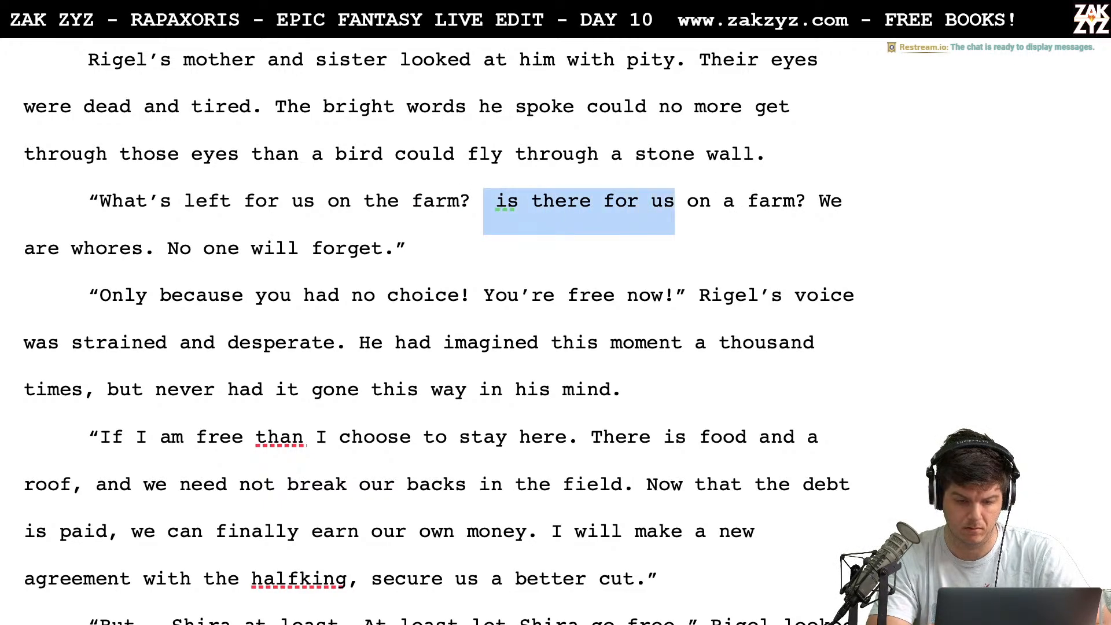
key(shift+Right)
key(shift+Right)
key(shift+Right)
key(shift+Right)
key(shift+Right)
key(shift+Right)
key(shift+Right)
key(shift+Right)
key(shift+Right)
key(shift+Right)
key(shift+Right)
key(shift+Right)
key(BackSpace)
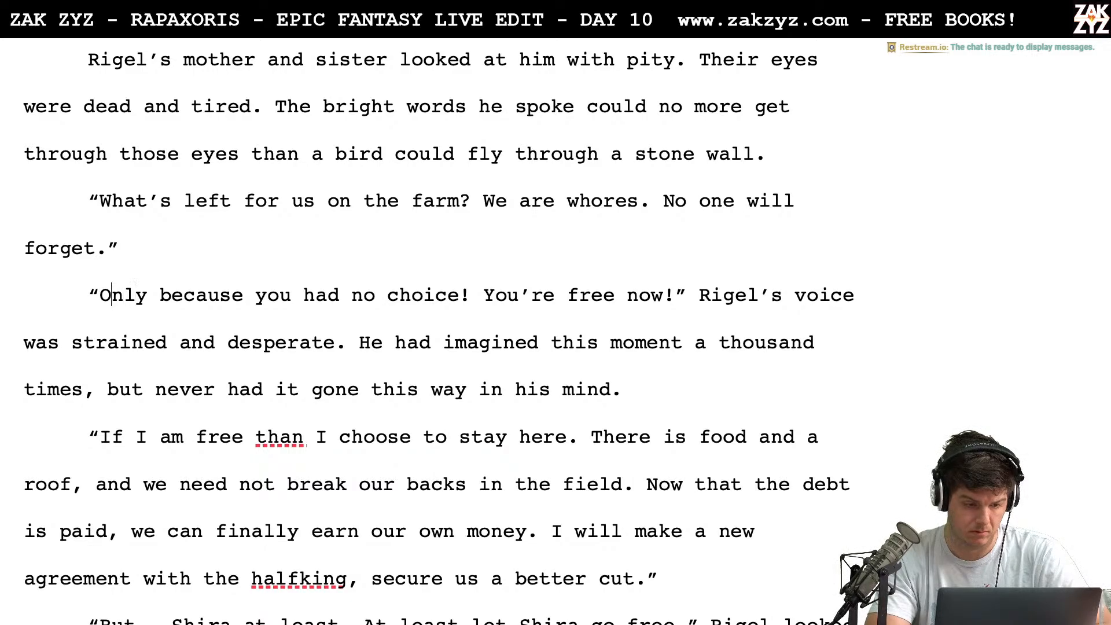
Insert "protested." after "Rigel" following the line "You're free now!"
key(Right)
key(Right)
key(Right)
key(Right)
key(Right)
key(Right)
key(Right)
key(Right)
key(Right)
key(Right)
key(Right)
key(Right)
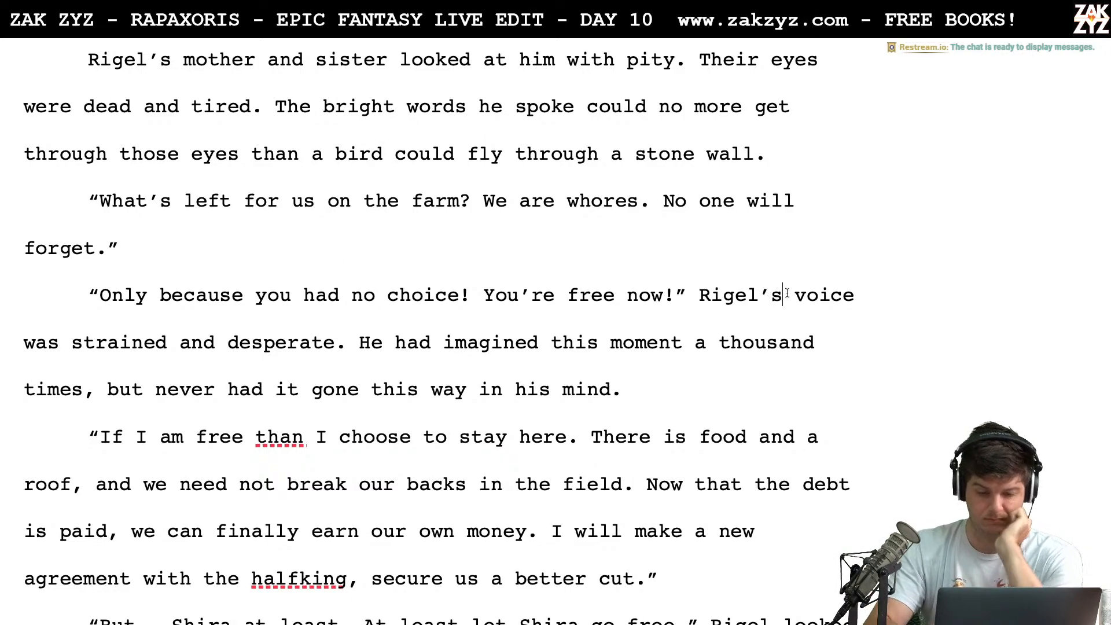
key(Left)
key(Left)
key(Left)
key(Right)
text(prot)
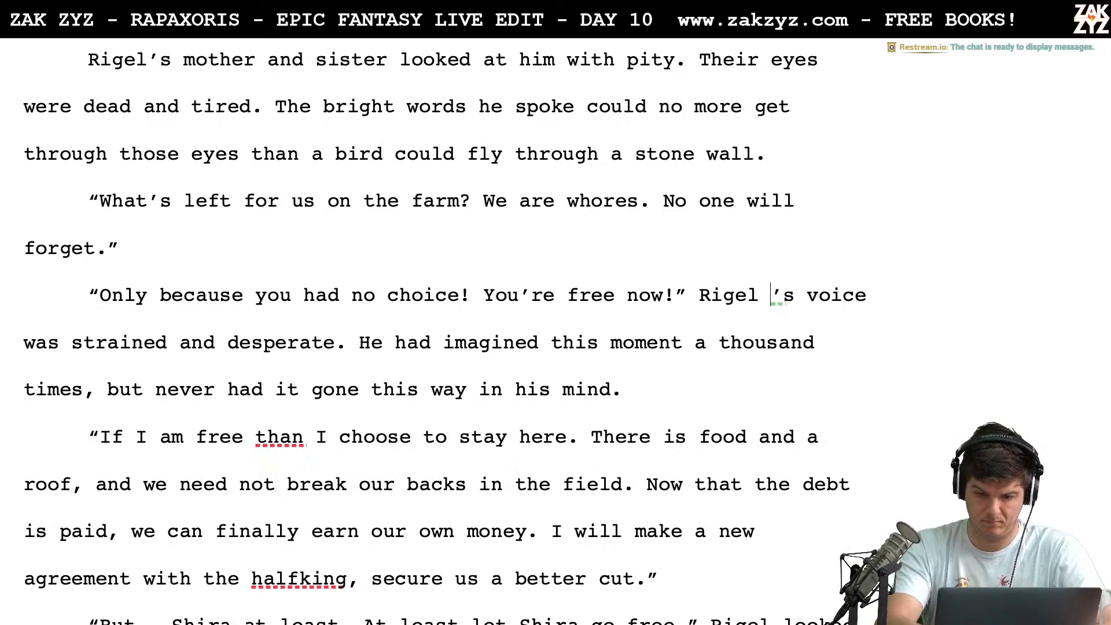
text(ested. ’s voice was strained and desperate. He had imagined this)
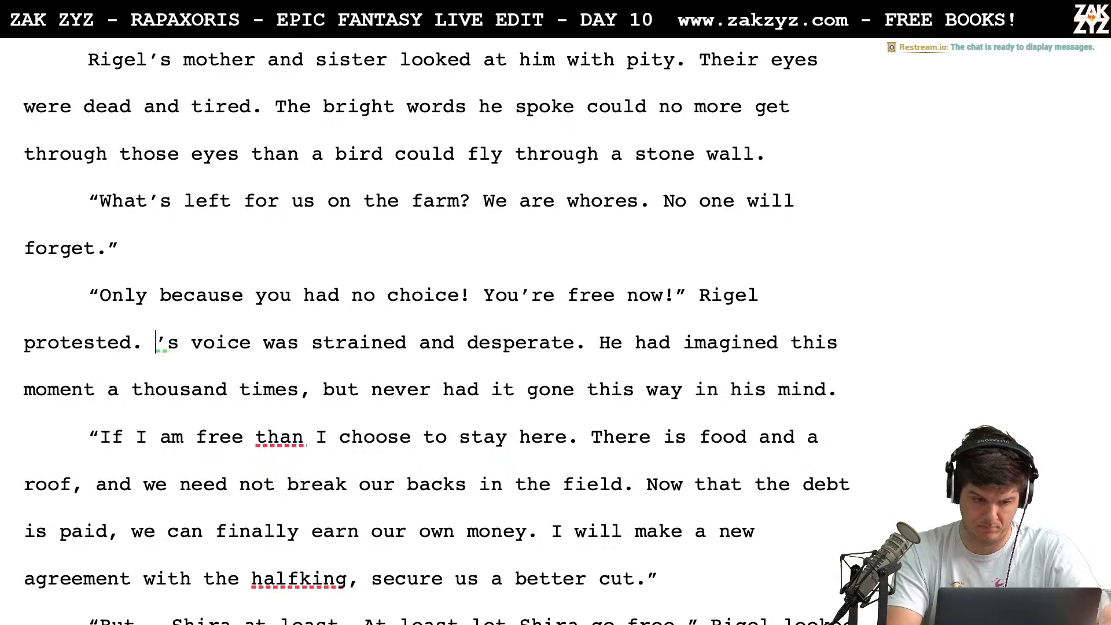
Replace the old text from "'s voice was strained" through "in his mind." with a new sentence beginning "He had dreamed"
key(shift+Down)
key(shift+Left)
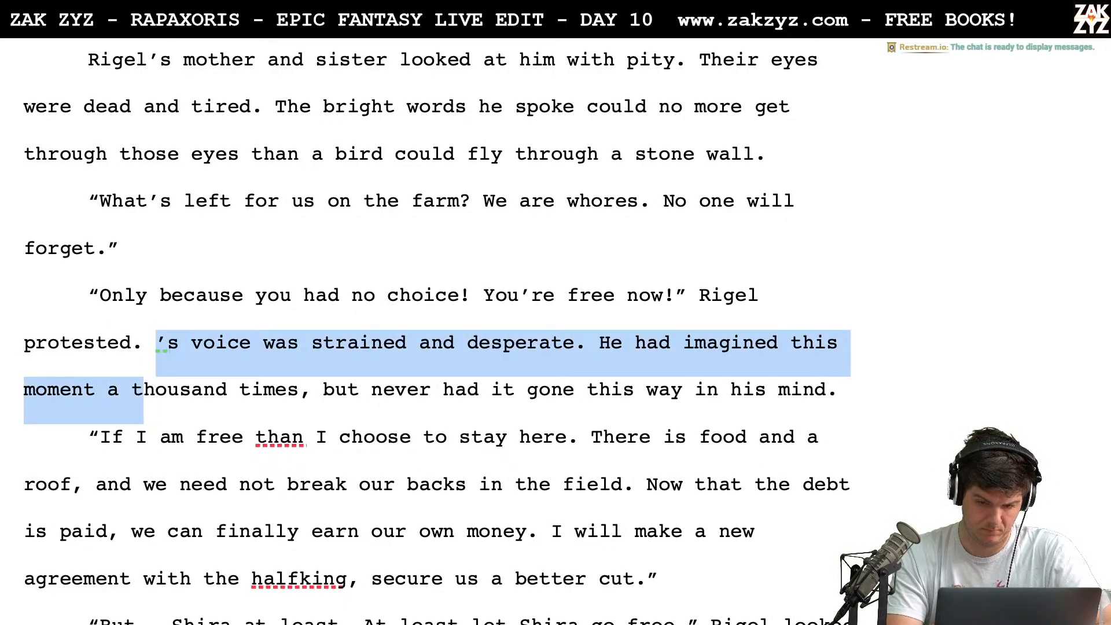
key(shift+Left)
key(shift+Right)
key(shift+Down)
key(shift+Left)
key(shift+Left)
key(shift+Left)
key(shift+Left)
key(shift+Left)
key(shift+Left)
key(shift+Left)
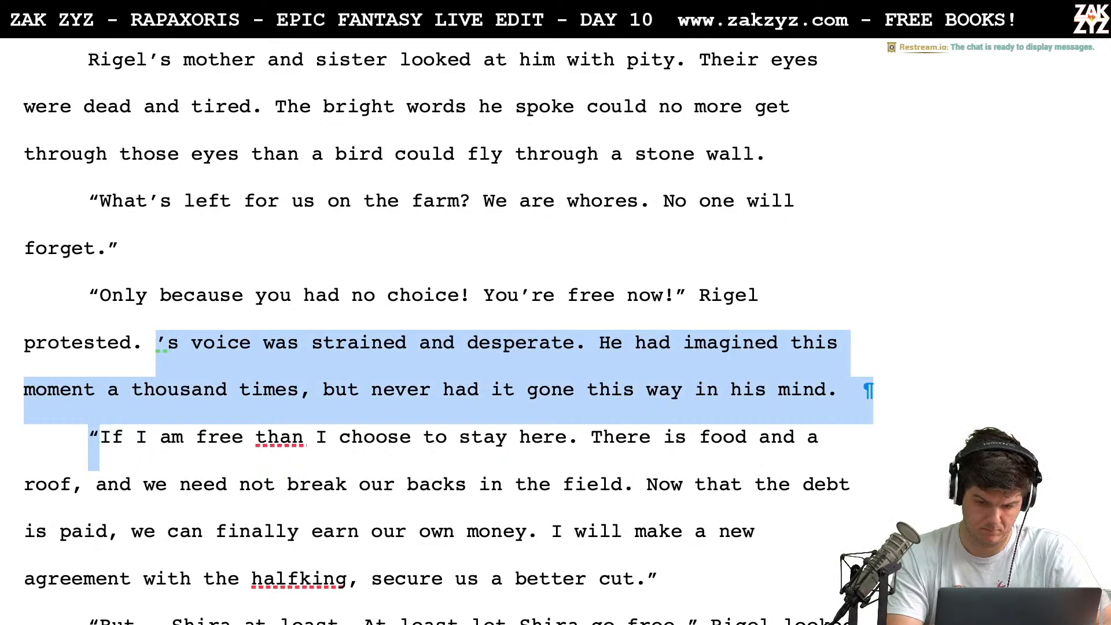
text(He had dreamed f)
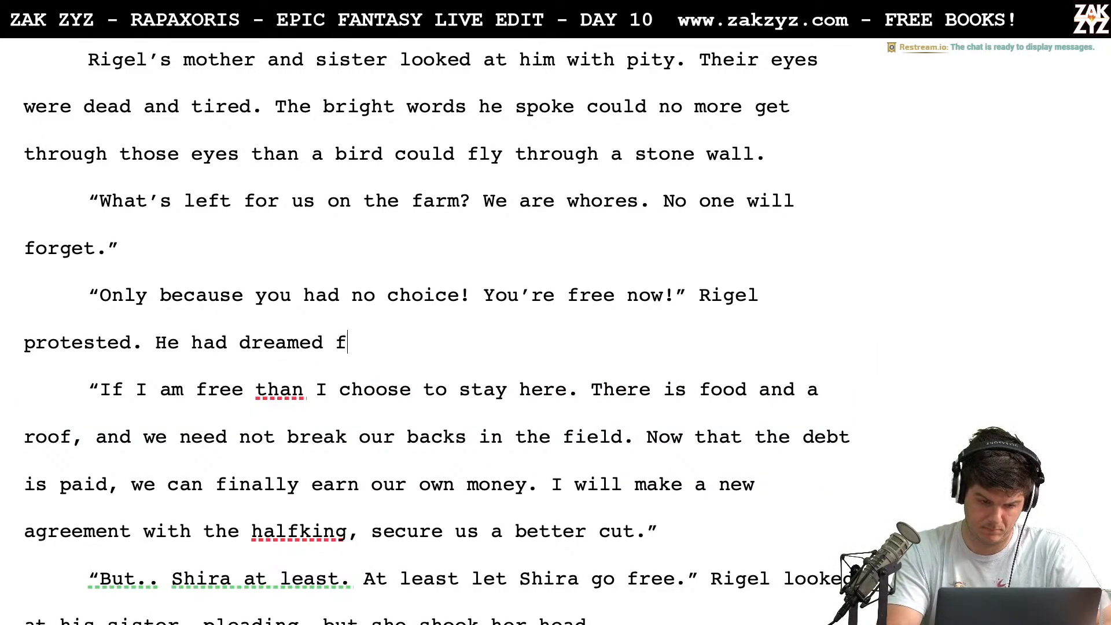
key(BackSpace)
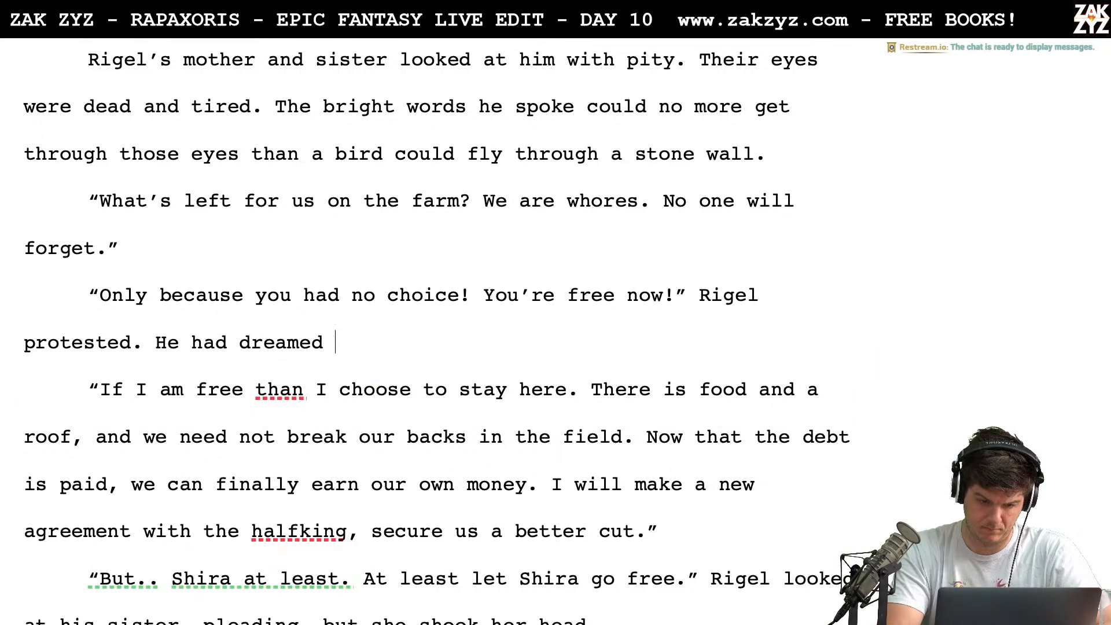
Reword the new sentence as "He dreamed of this moment for a year"
text(of th)
key(BackSpace)
key(BackSpace)
key(BackSpace)
key(BackSpace)
key(BackSpace)
key(BackSpace)
key(BackSpace)
key(BackSpace)
key(BackSpace)
key(BackSpace)
key(BackSpace)
key(BackSpace)
key(BackSpace)
key(BackSpace)
key(BackSpace)
key(BackSpace)
key(BackSpace)
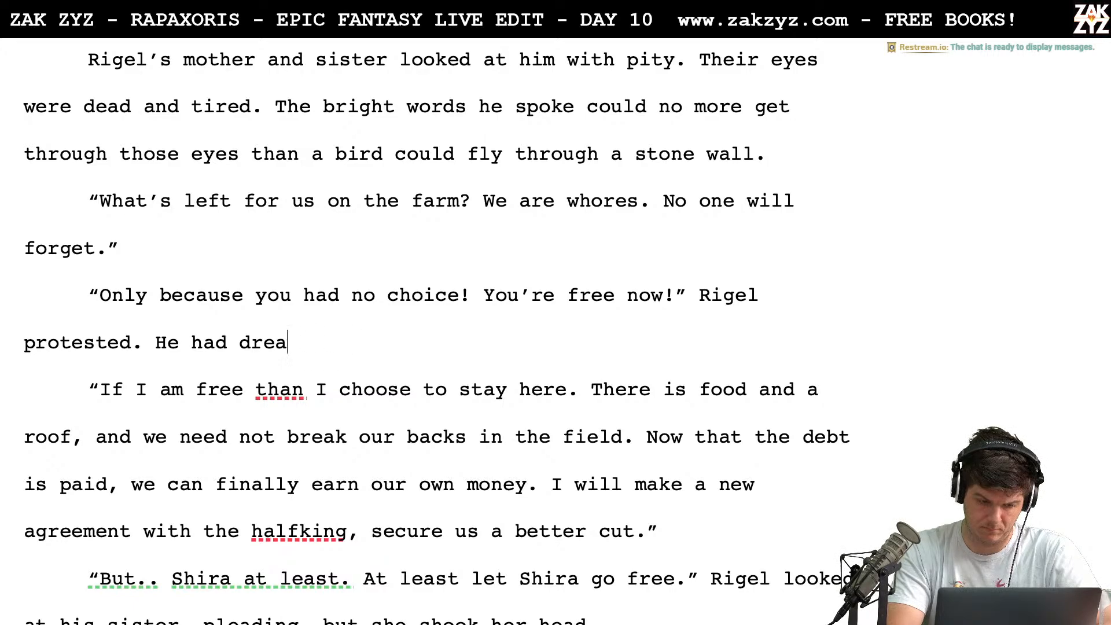
text(dreamed )
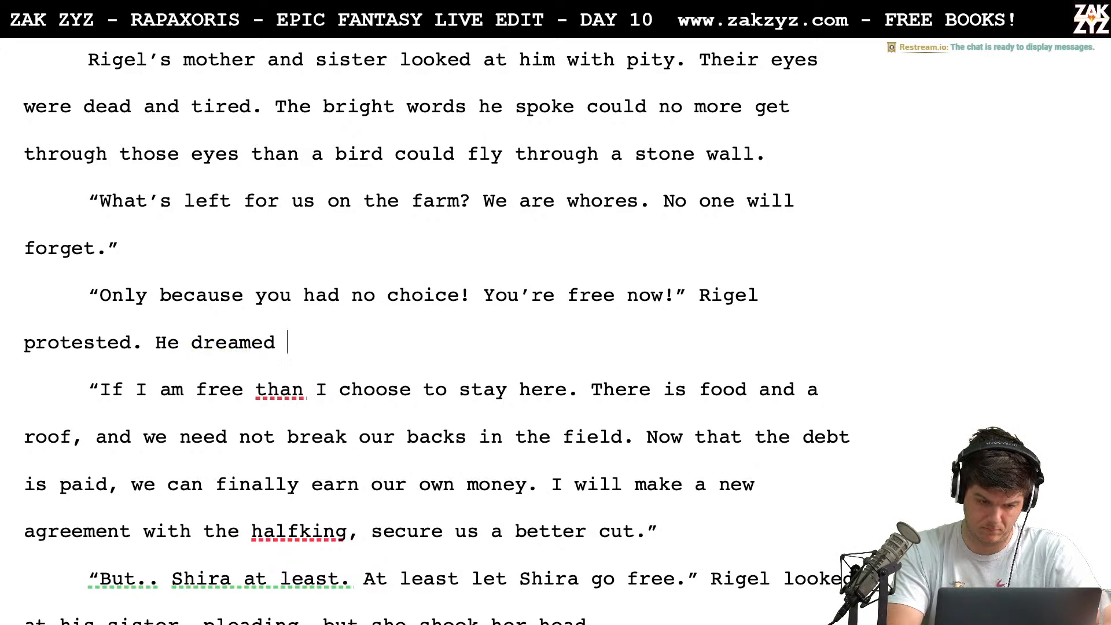
text(of this moment for e)
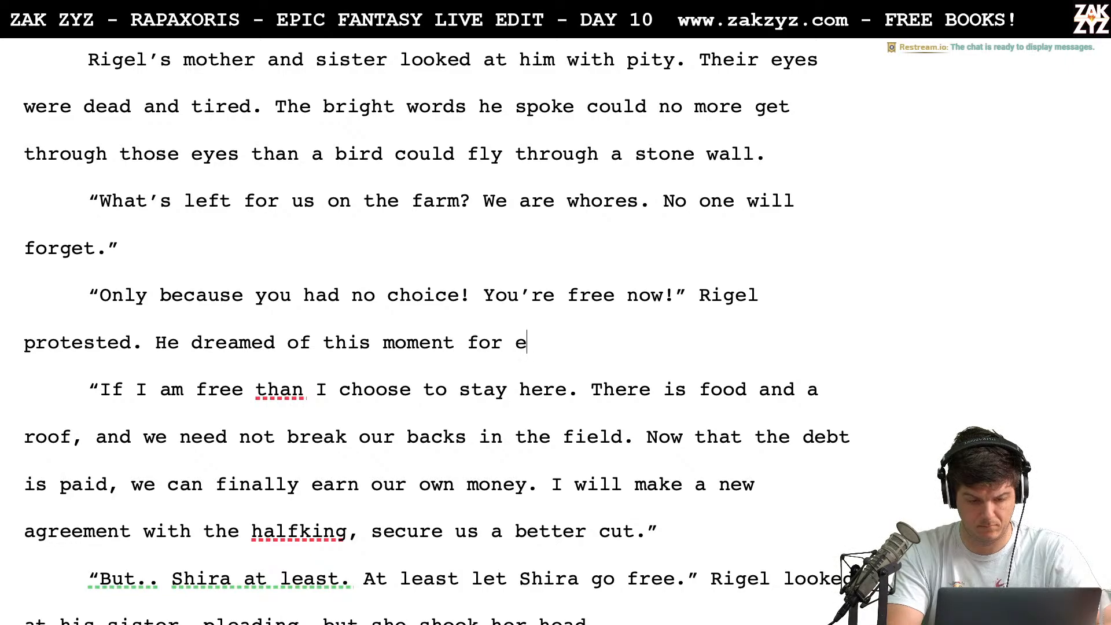
key(BackSpace)
text(a ye)
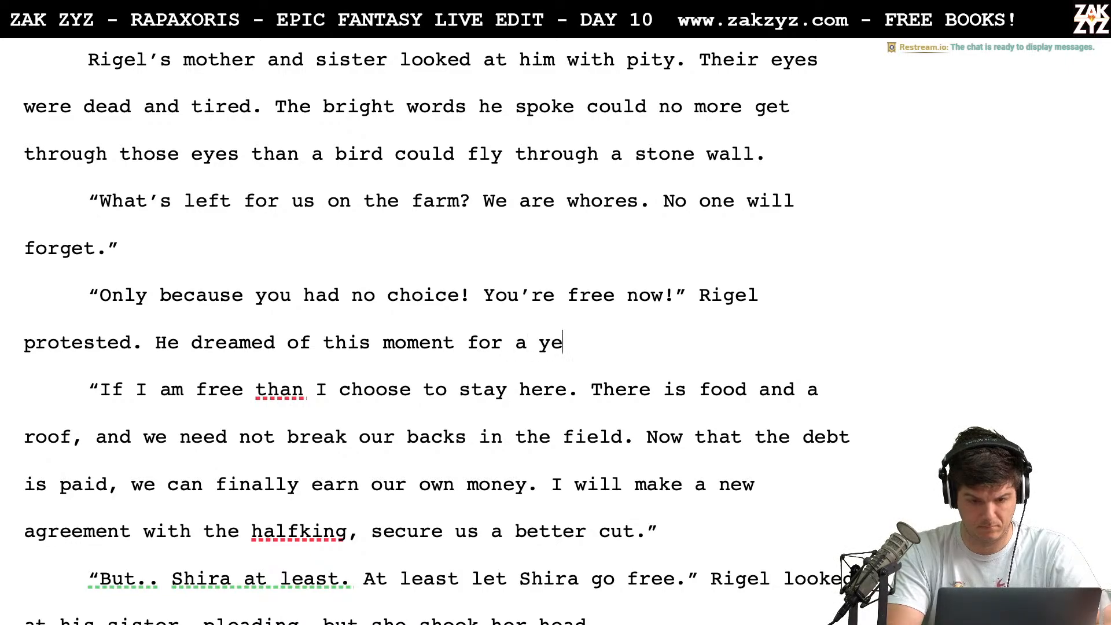
text(ar, it )
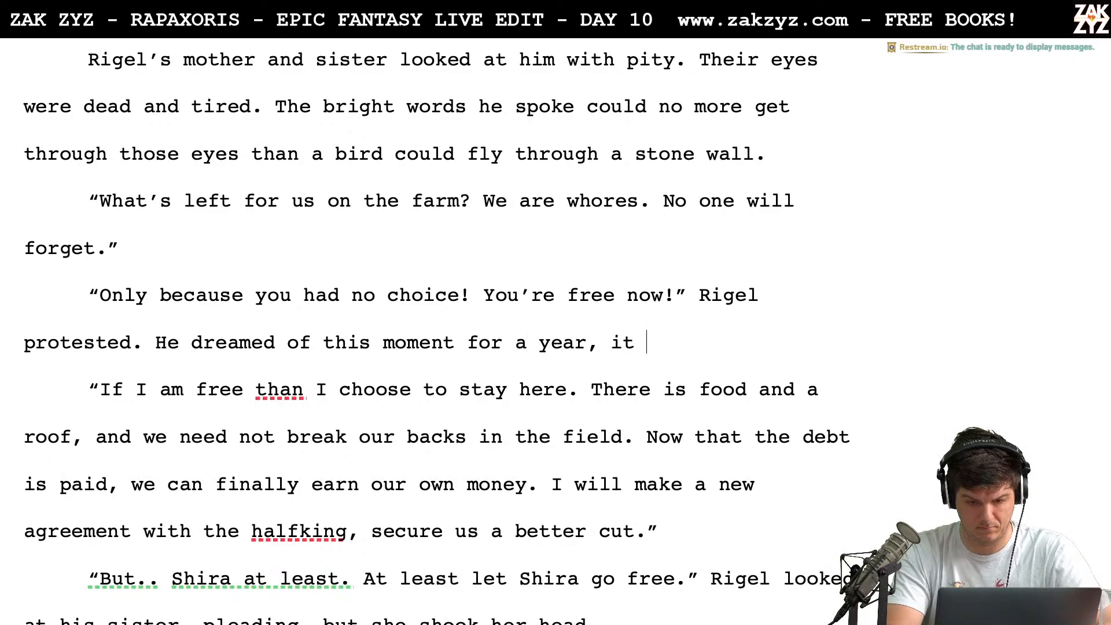
text(was going h)
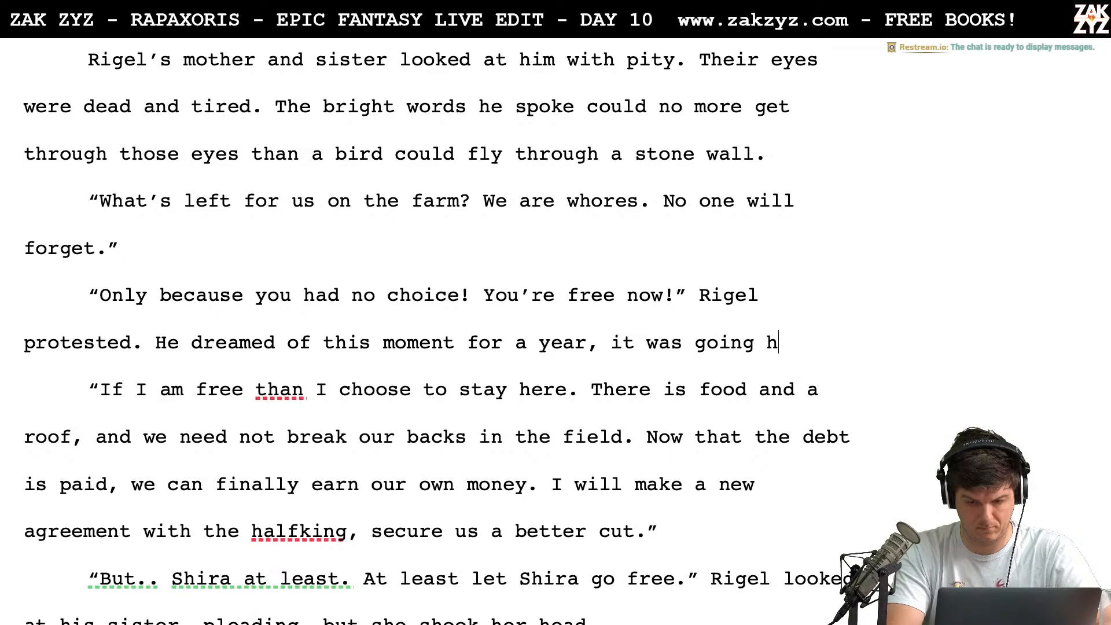
key(BackSpace)
key(BackSpace)
key(BackSpace)
key(BackSpace)
key(BackSpace)
key(BackSpace)
key(BackSpace)
key(BackSpace)
key(BackSpace)
key(BackSpace)
key(BackSpace)
key(BackSpace)
key(BackSpace)
key(BackSpace)
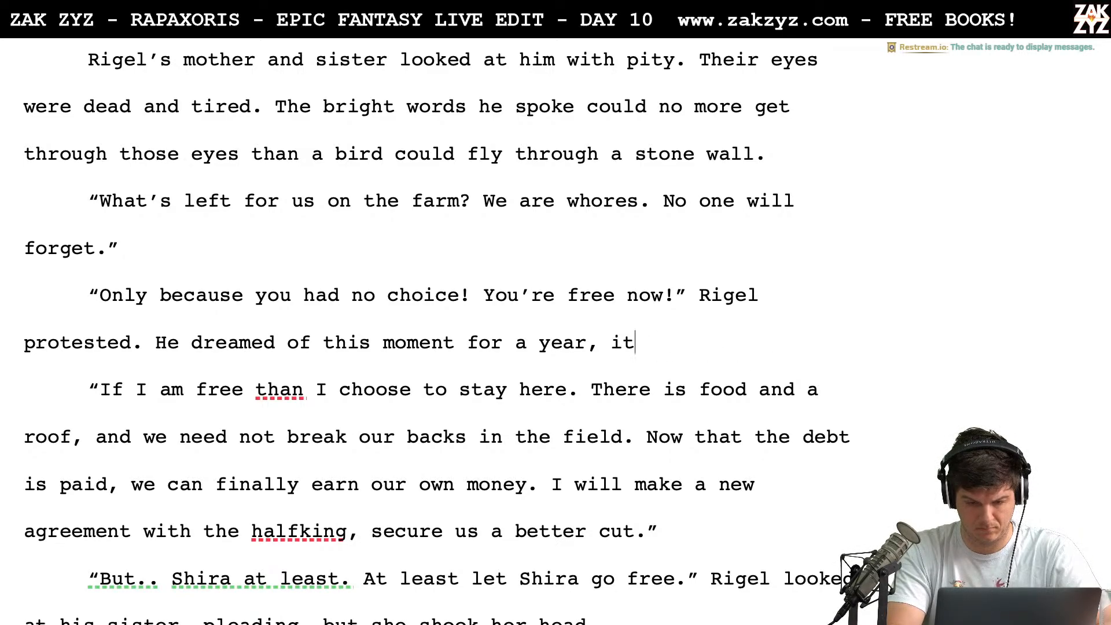
text(th)
key(BackSpace)
key(BackSpace)
text(ev)
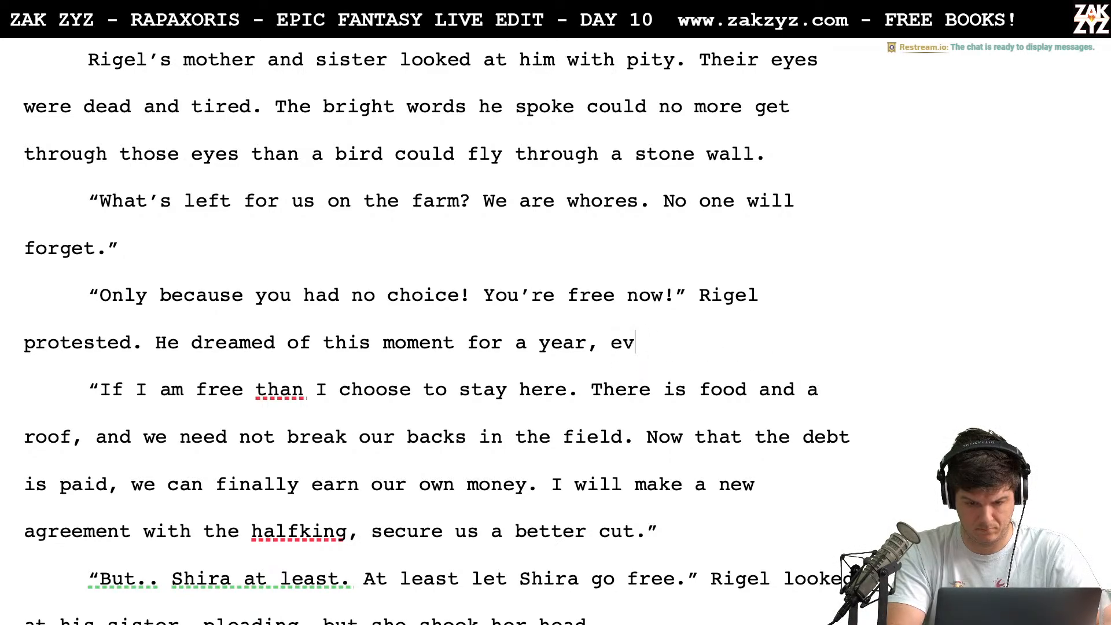
text(erything )
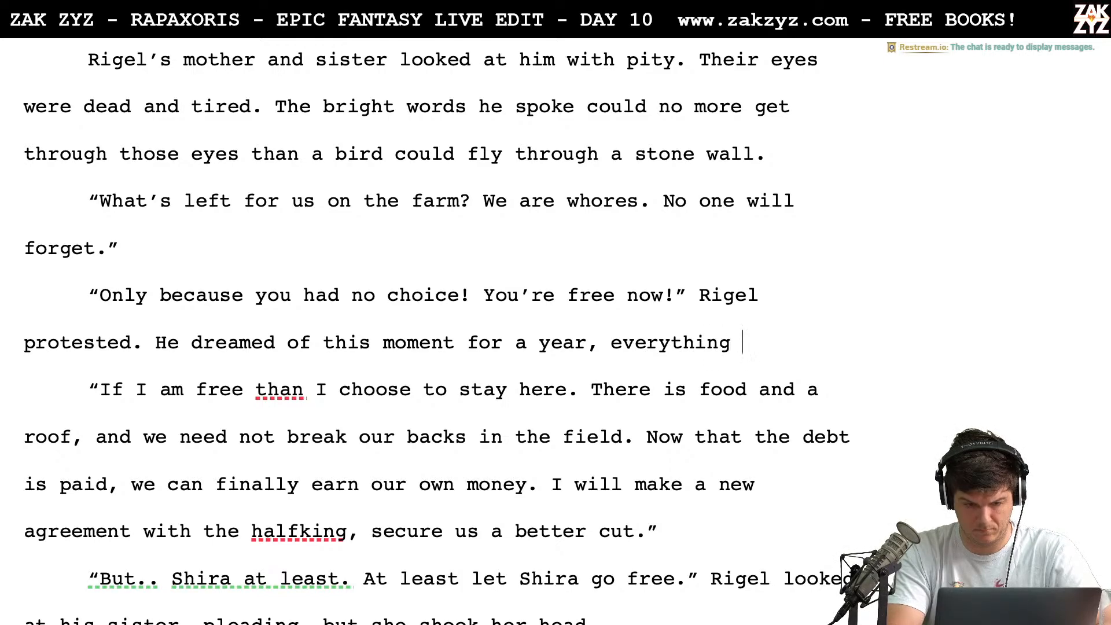
text(wa)
key(BackSpace)
key(BackSpace)
key(BackSpace)
key(BackSpace)
key(BackSpace)
key(BackSpace)
key(BackSpace)
key(BackSpace)
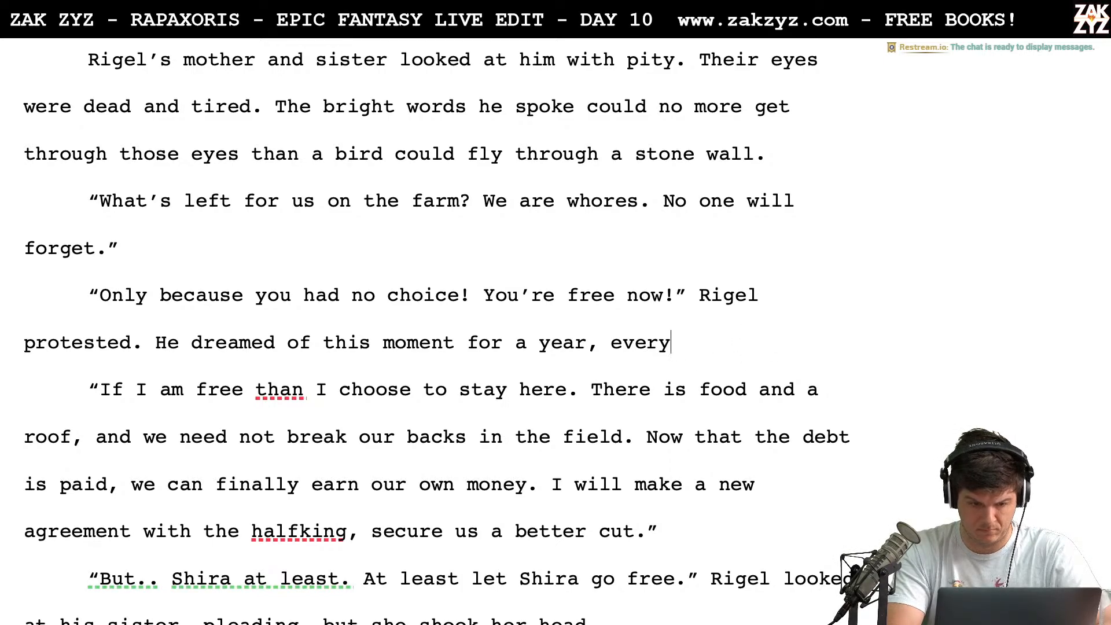
key(BackSpace)
key(BackSpace)
key(BackSpace)
key(BackSpace)
key(BackSpace)
key(BackSpace)
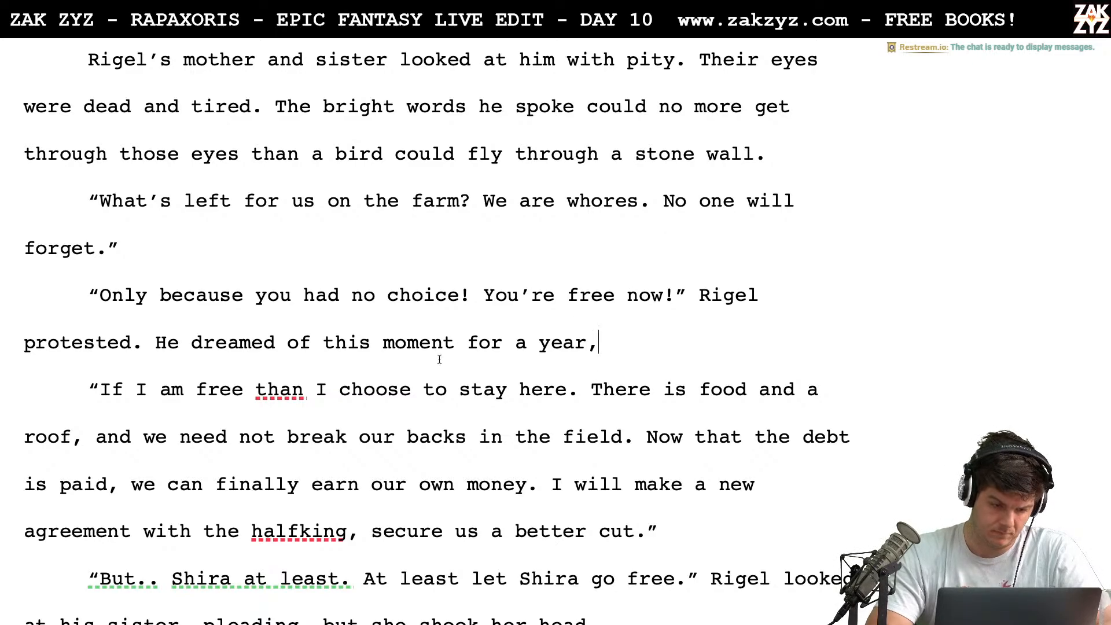
Set the draft sentence apart below "protested." and start a fresh version reading "He had dreamed of this moment for a year,"
click(149, 351)
key(Return)
key(Return)
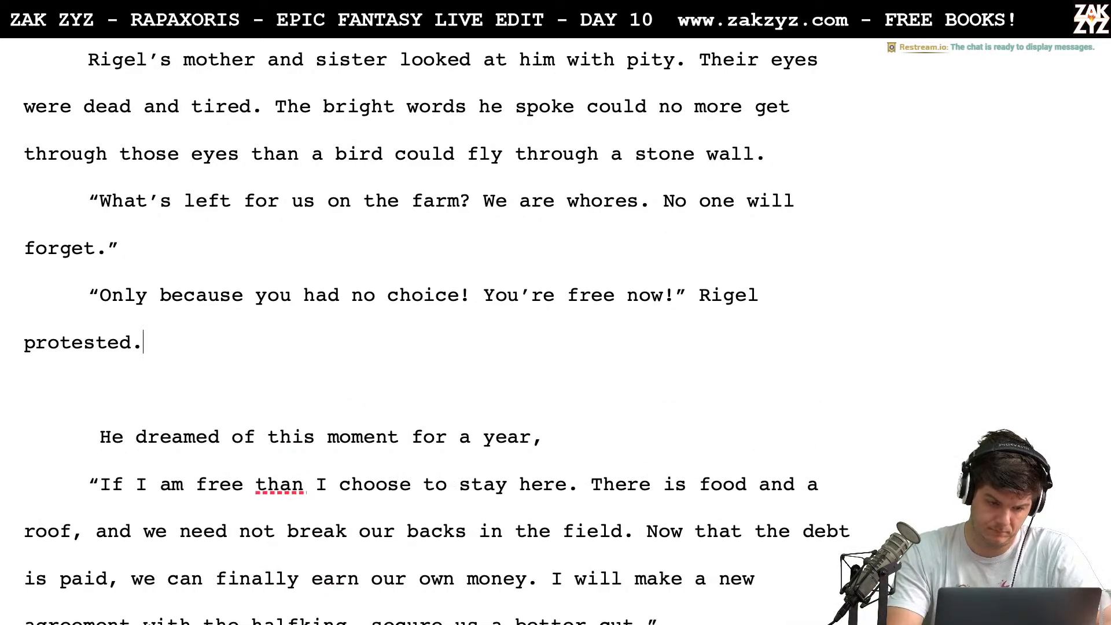
text(He had drea)
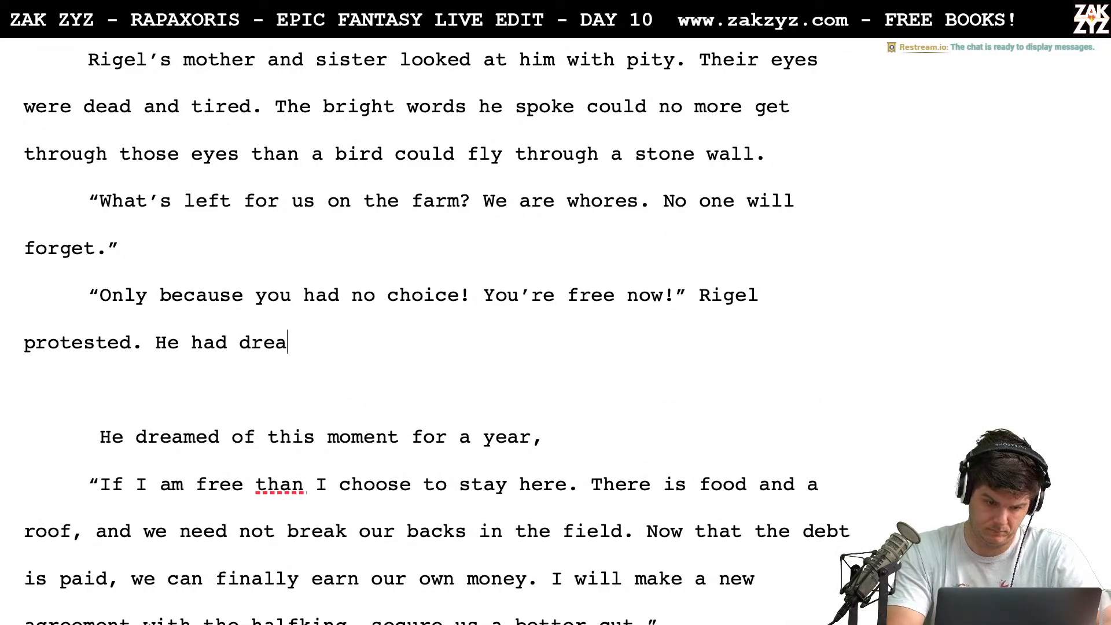
text(med of this mome)
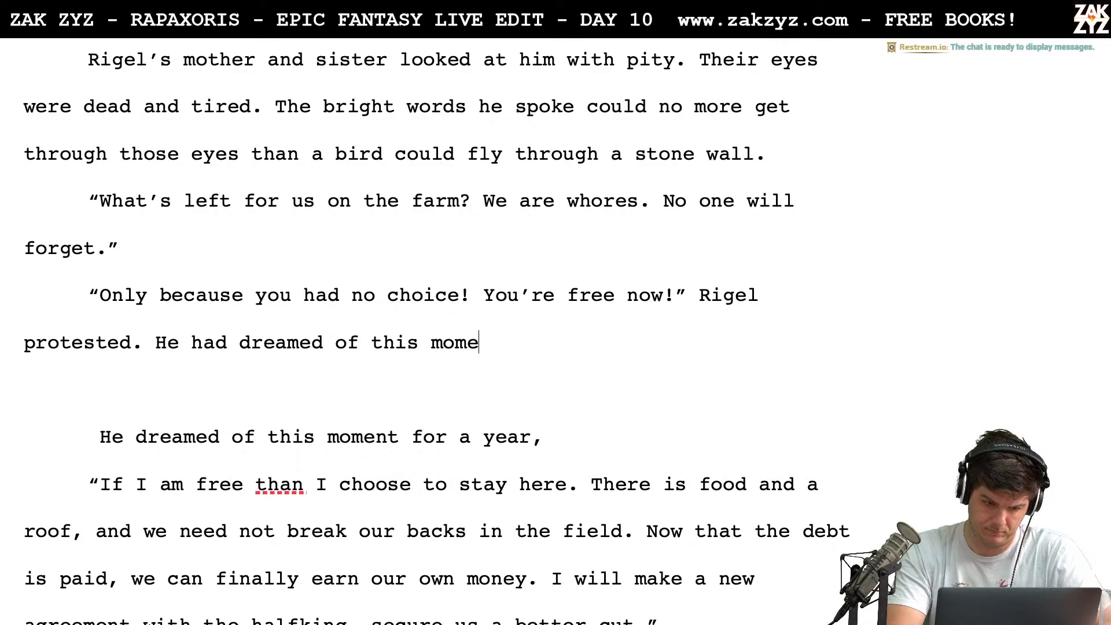
text(nt for a year, )
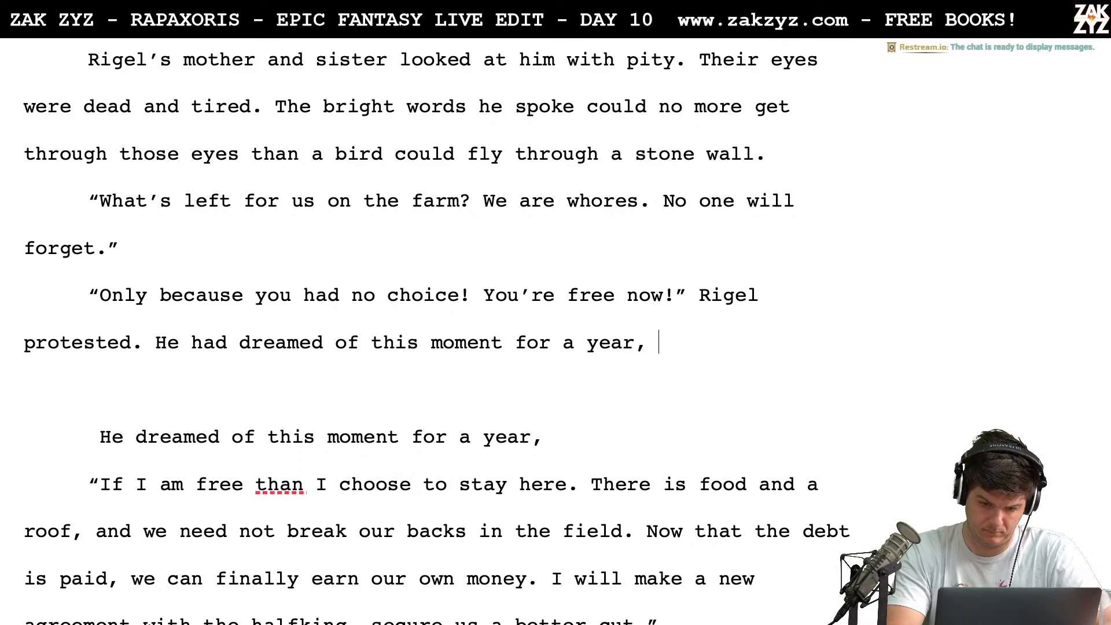
text(it was all going t)
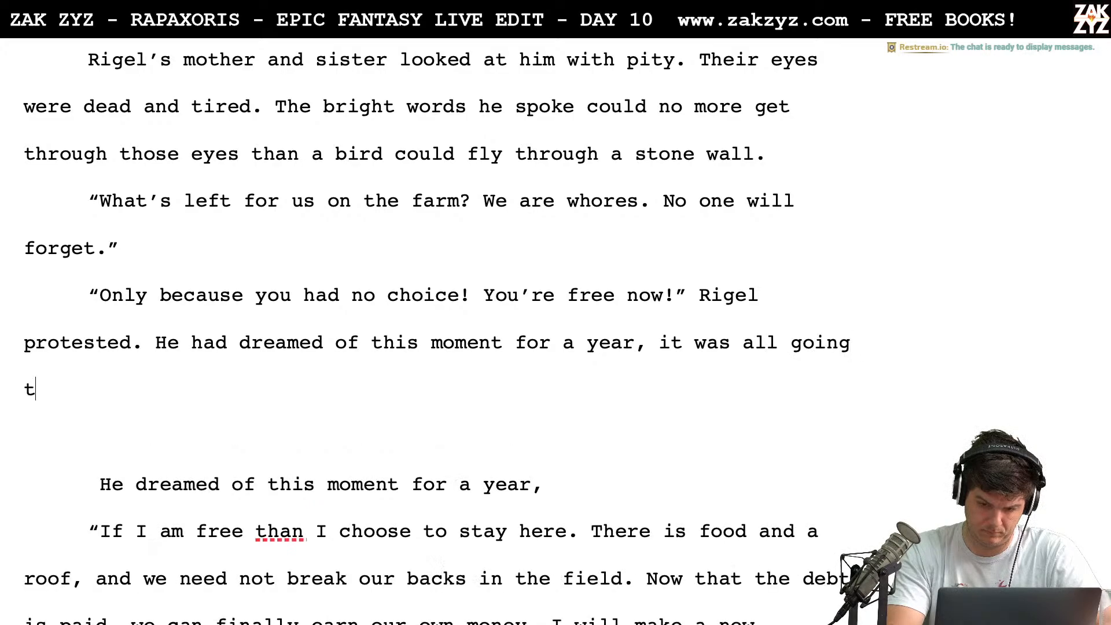
text(errible y)
Finish the sentence about Rigel's dream with "it was all going terribly wrong."
key(BackSpace)
key(BackSpace)
text(y)
key(BackSpace)
key(BackSpace)
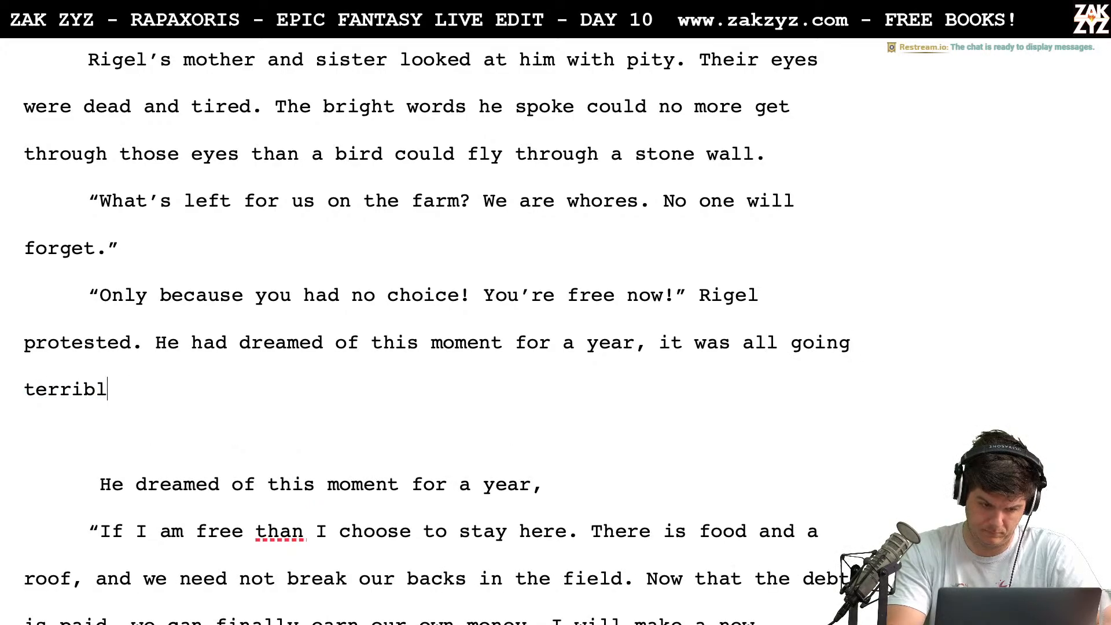
key(BackSpace)
text(y)
key(BackSpace)
text(ly wrong.)
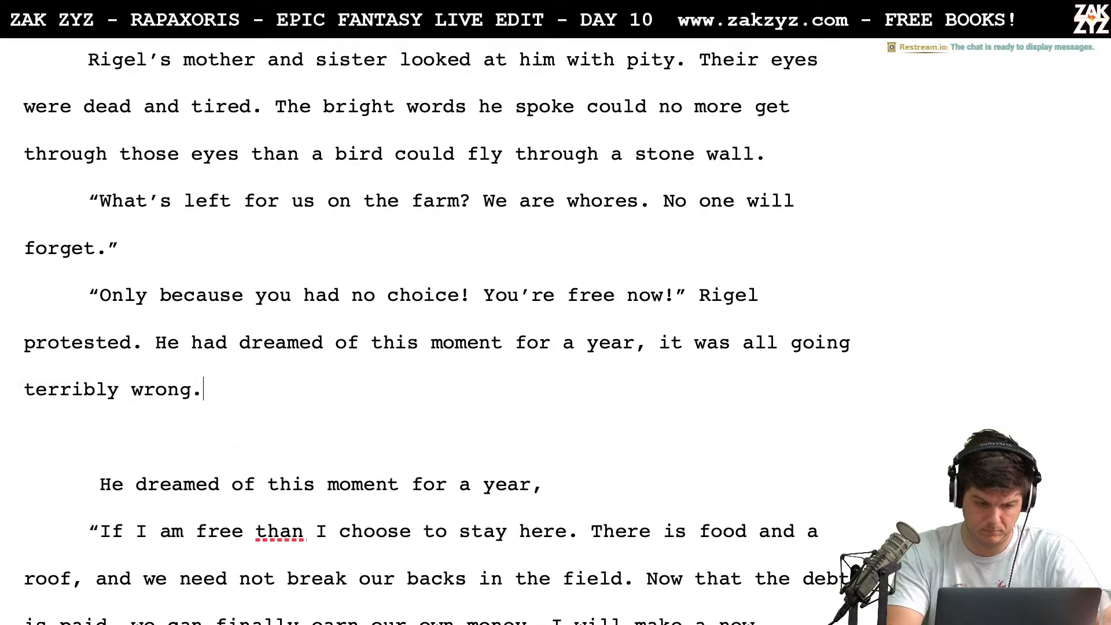
Delete the blank paragraph and the leftover draft "He dreamed of this moment for a year,"
key(shift+Down)
key(shift+Down)
key(shift+Down)
key(shift+Up)
key(shift+Right)
key(shift+Right)
key(shift+Right)
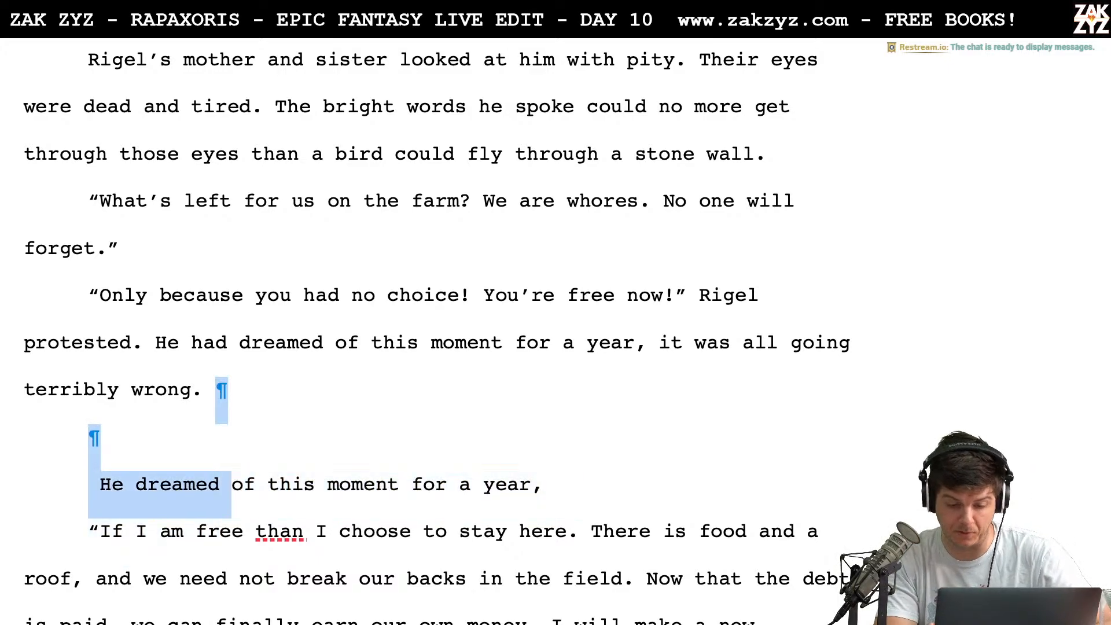
key(shift+Right)
key(shift+Right)
key(shift+Right)
key(shift+Right)
key(shift+Right)
key(shift+Right)
key(shift+Right)
key(shift+Right)
key(shift+Right)
key(shift+Right)
key(shift+Right)
key(shift+Right)
key(shift+Right)
key(shift+Right)
key(shift+Right)
key(shift+Right)
key(shift+Right)
key(shift+Right)
key(shift+Right)
key(shift+Right)
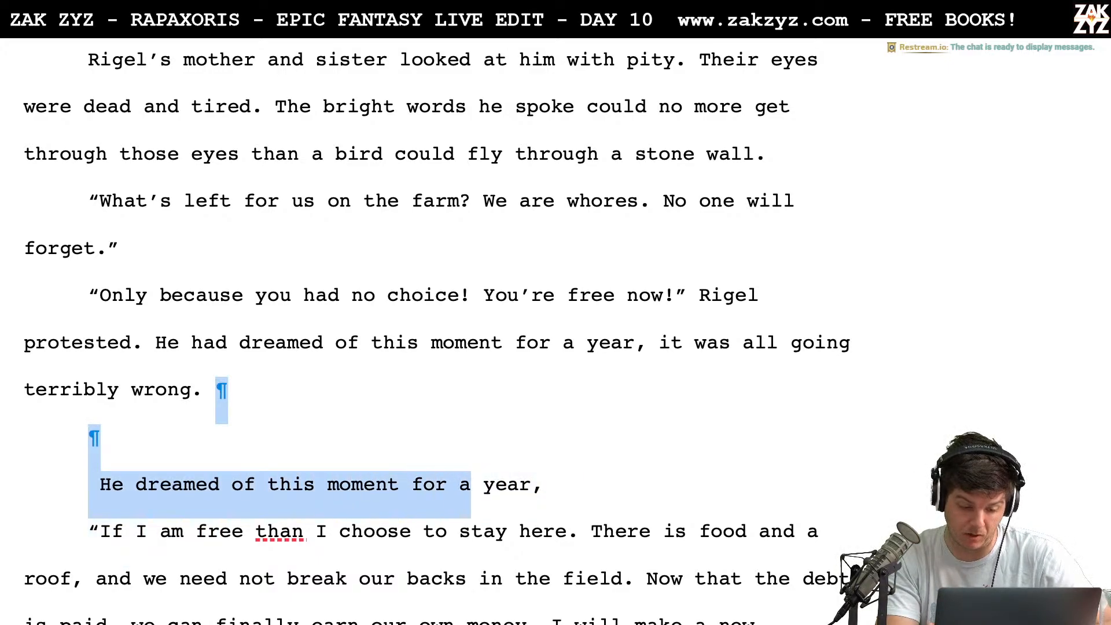
key(shift+Right)
key(BackSpace)
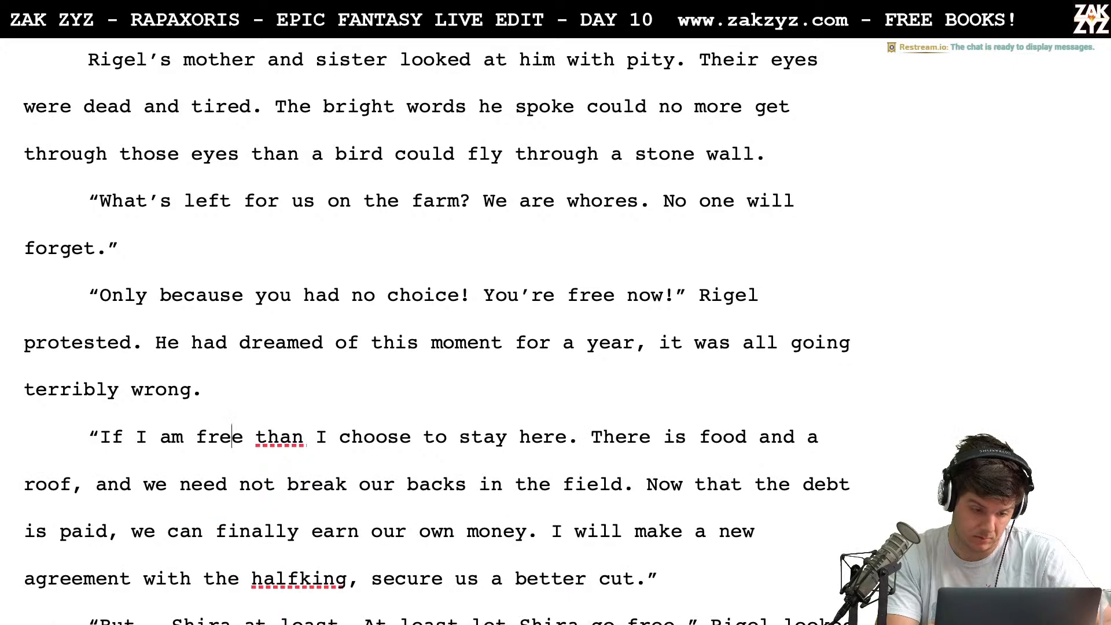
Correct the mother's reply to read "If I am free, then I choose to stay here."
text(, then)
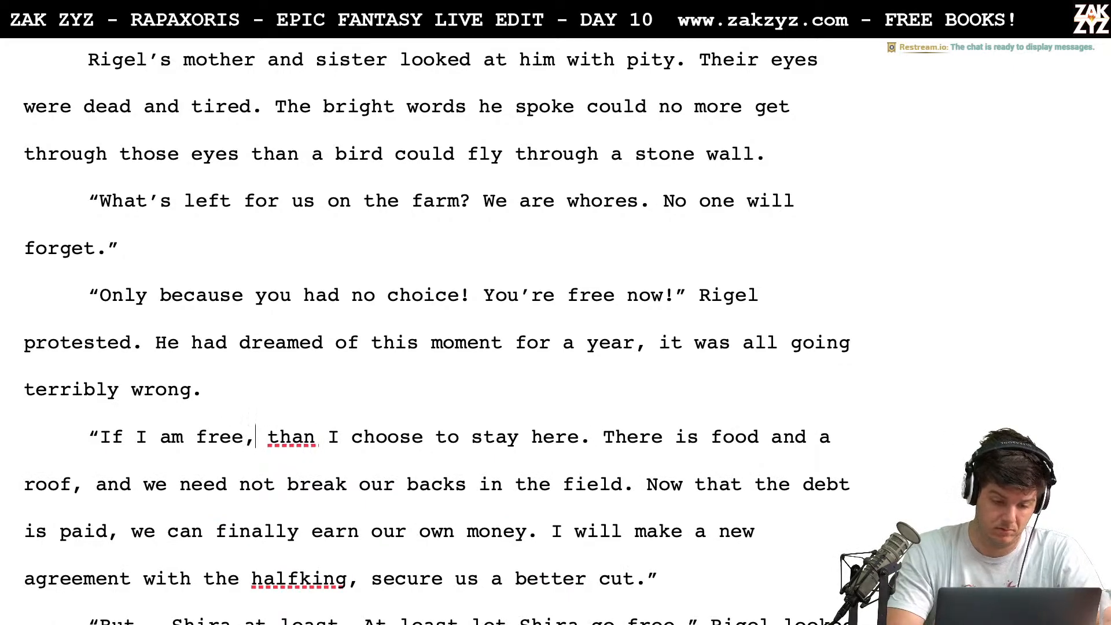
key(shift+Right)
key(shift+Right)
key(shift+Right)
key(shift+Right)
key(shift+Right)
key(shift+Right)
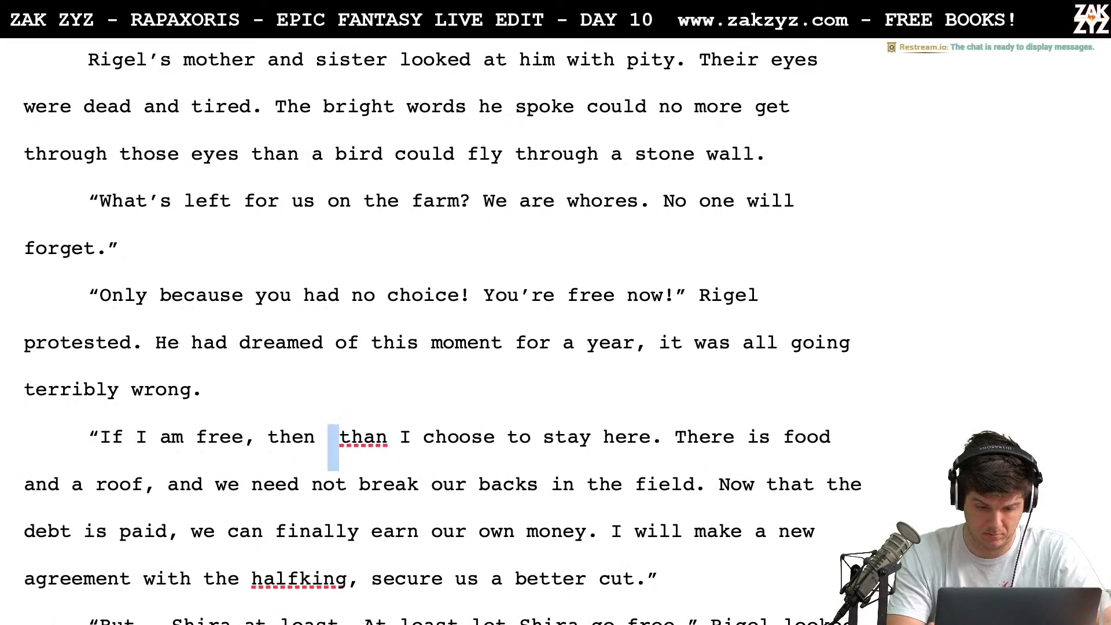
key(BackSpace)
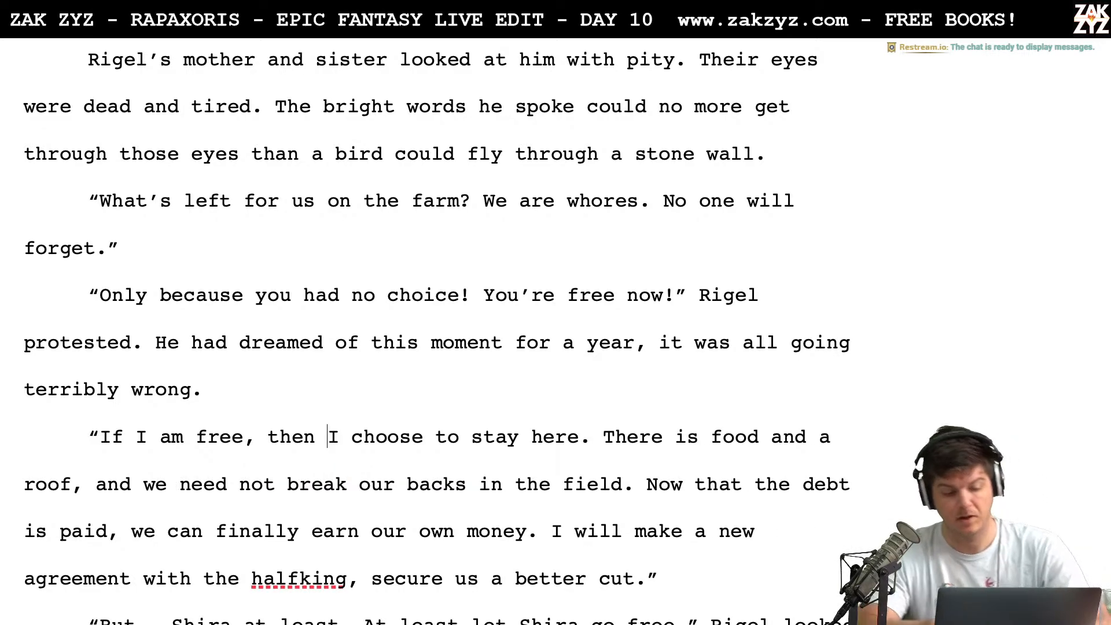
Split the mother's sentence after "roof", replacing ", and we" so the second sentence begins "We need not break our backs"
scroll(127, 367, down, 1)
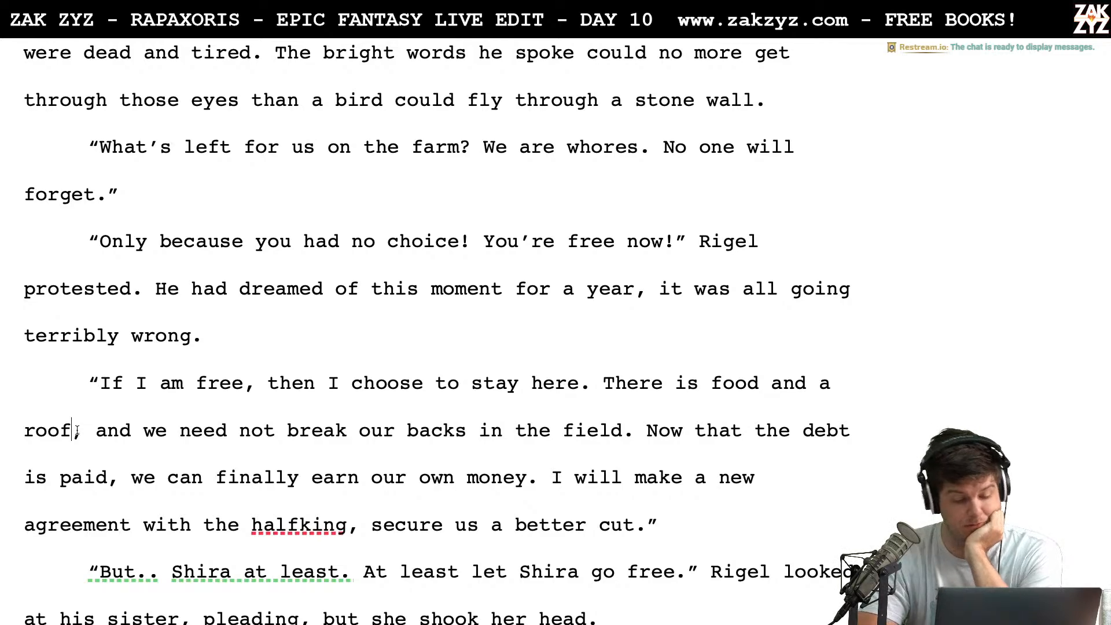
key(BackSpace)
text(/)
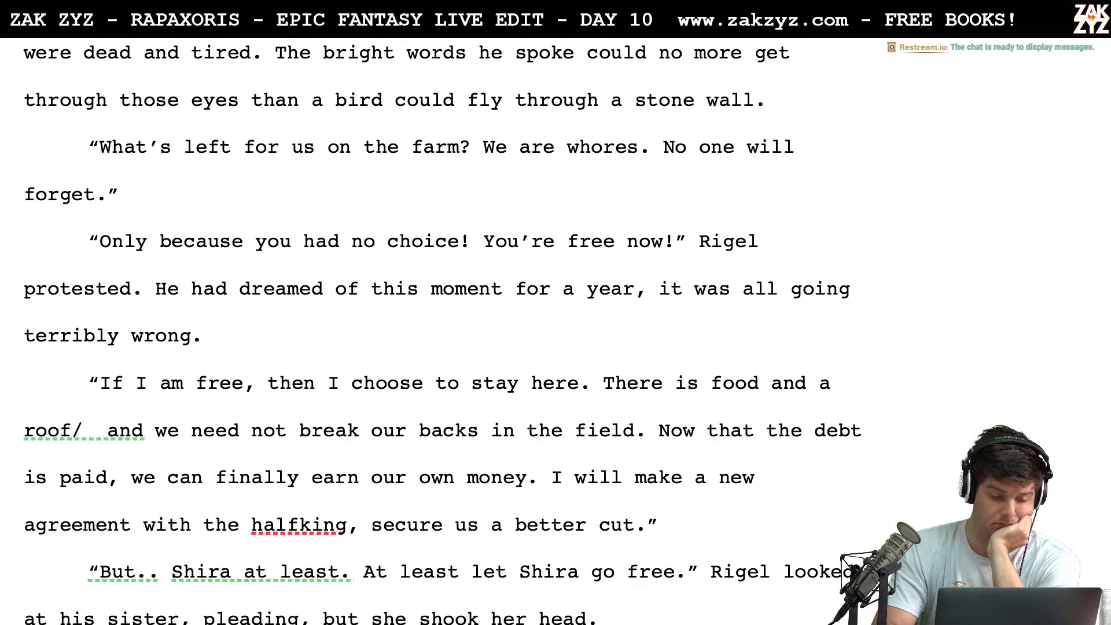
key(BackSpace)
key(BackSpace)
text(.)
key(shift+Right)
key(shift+Right)
key(shift+Right)
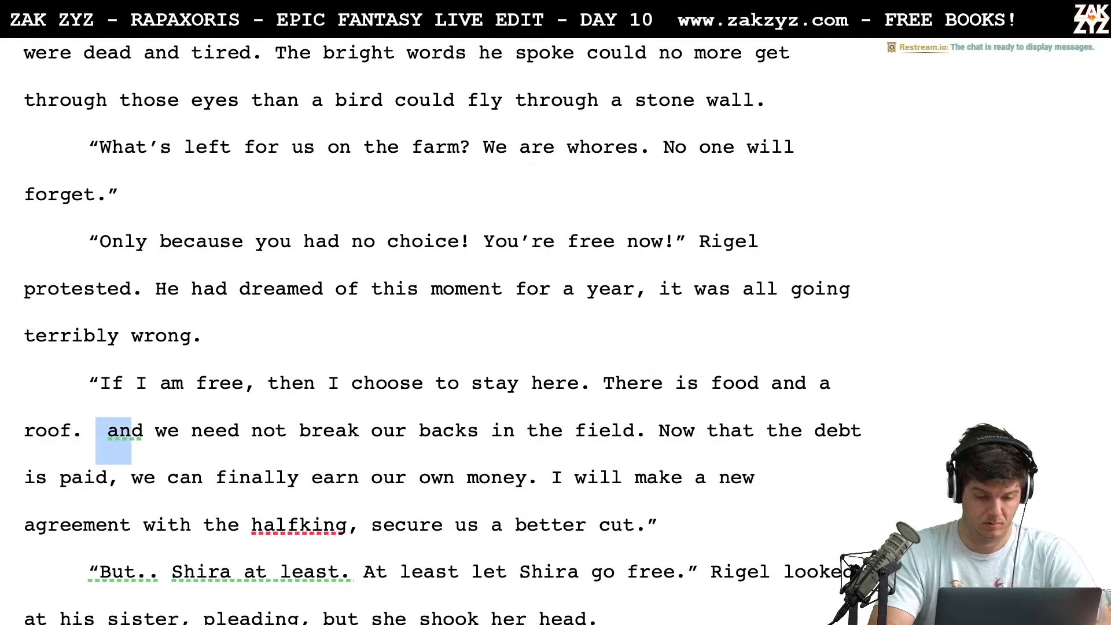
key(shift+Right)
key(shift+Right)
key(shift+Right)
text(W)
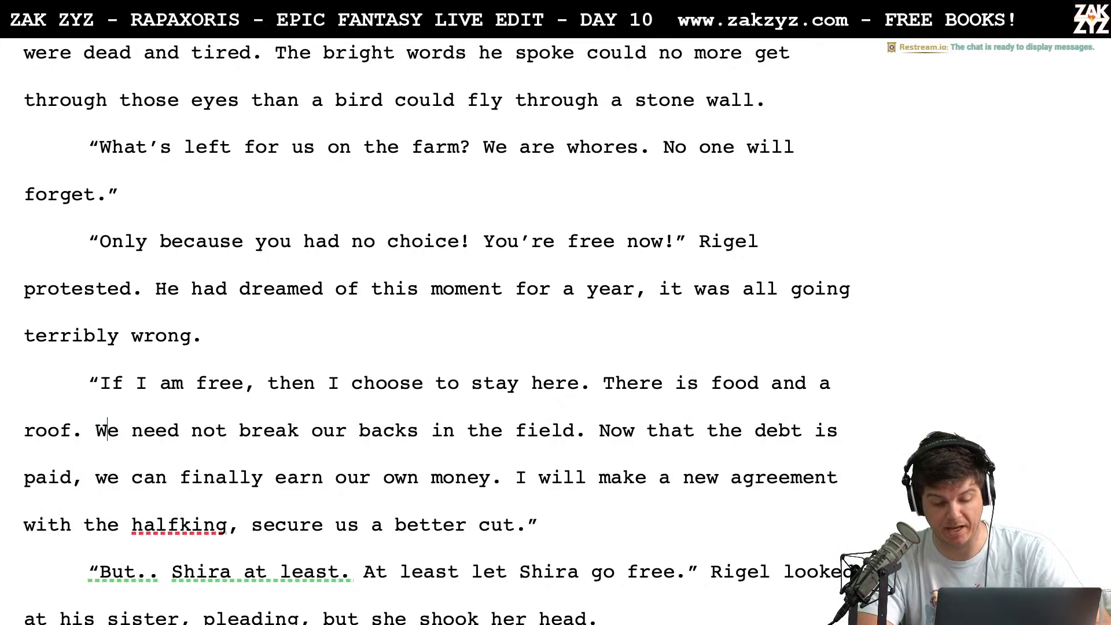
Split the mother's speech after "field." and add "If the debt is paid, I will make a new agreement with Halfking, we can get a better cut."
scroll(140, 509, down, 1)
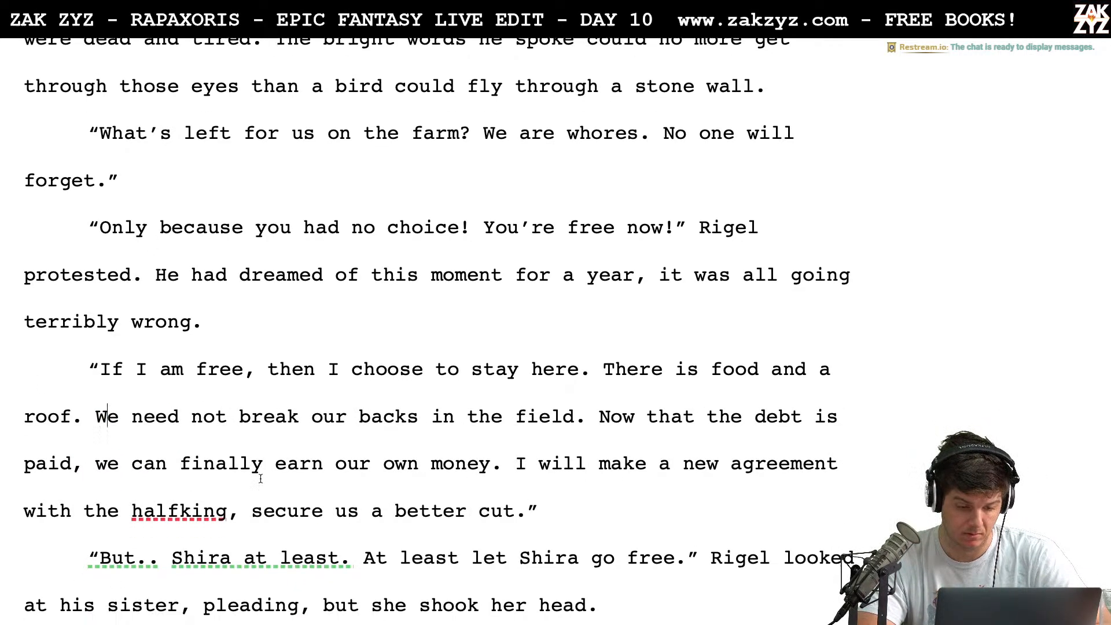
click(610, 426)
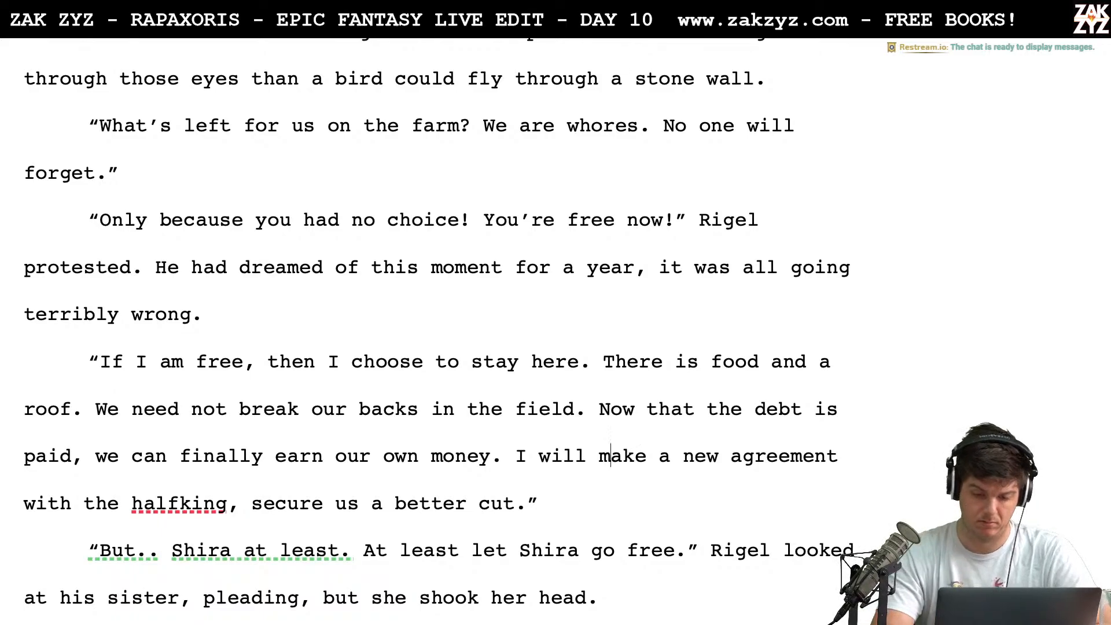
key(Return)
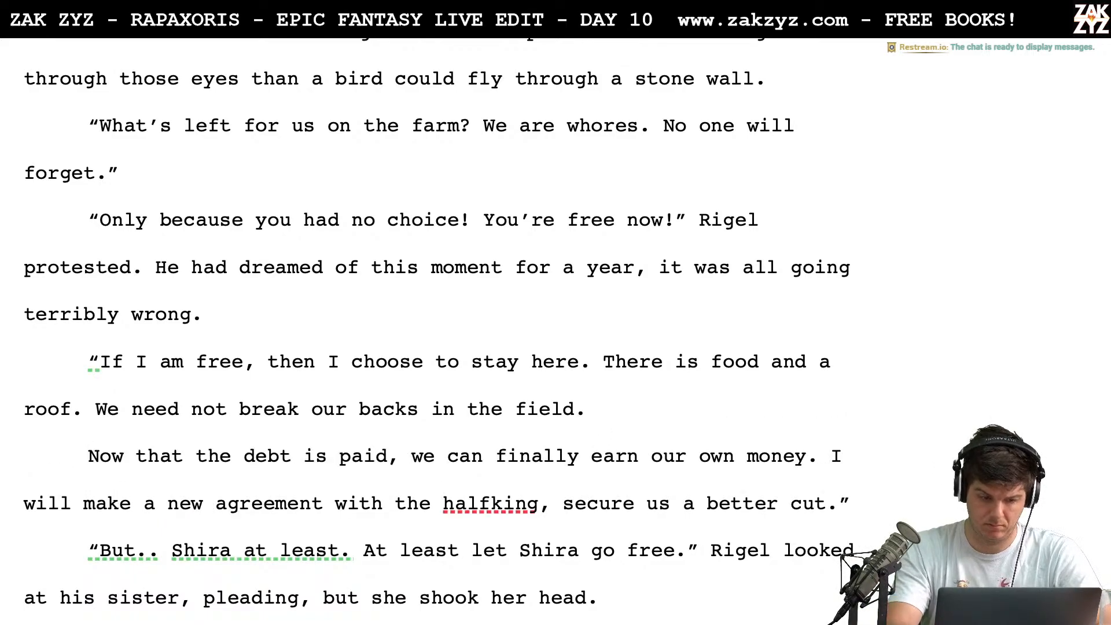
text(If the)
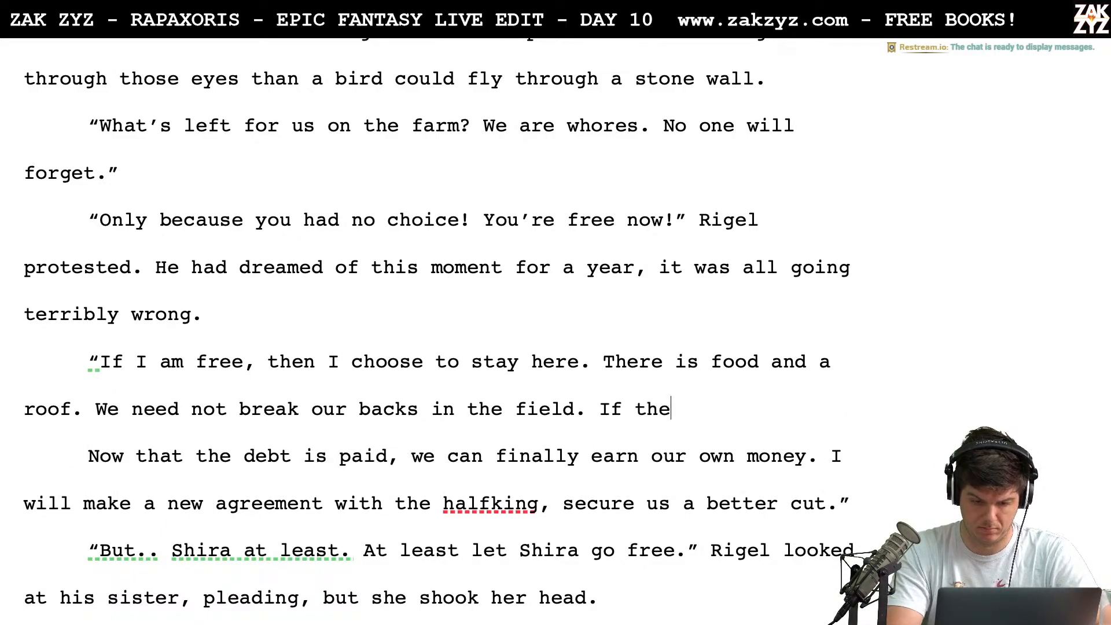
text( debt is pai)
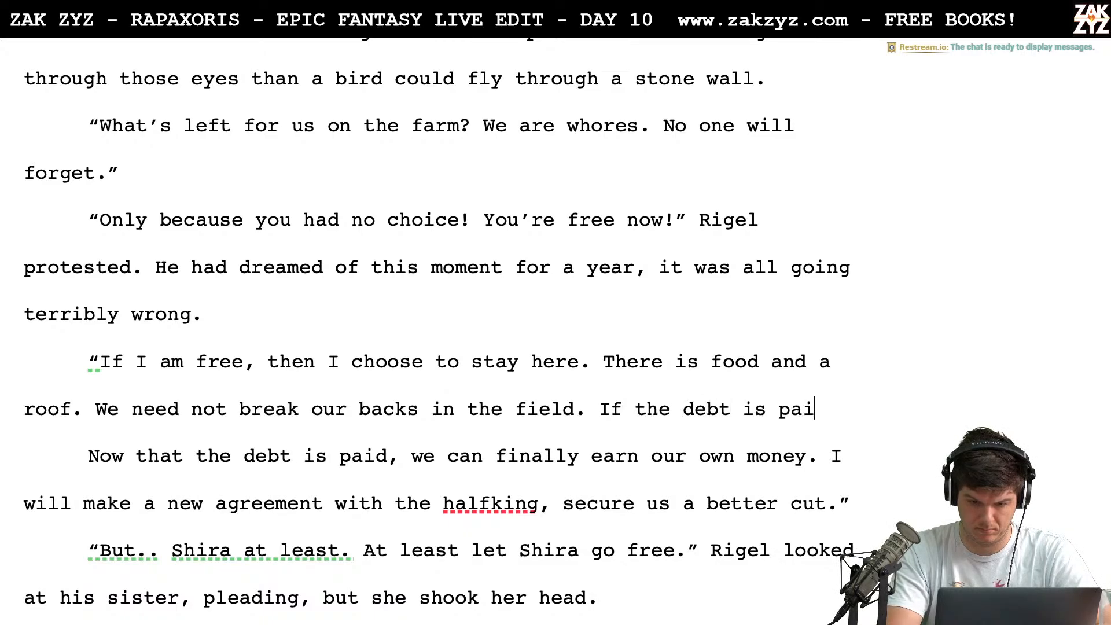
text(d, I will make )
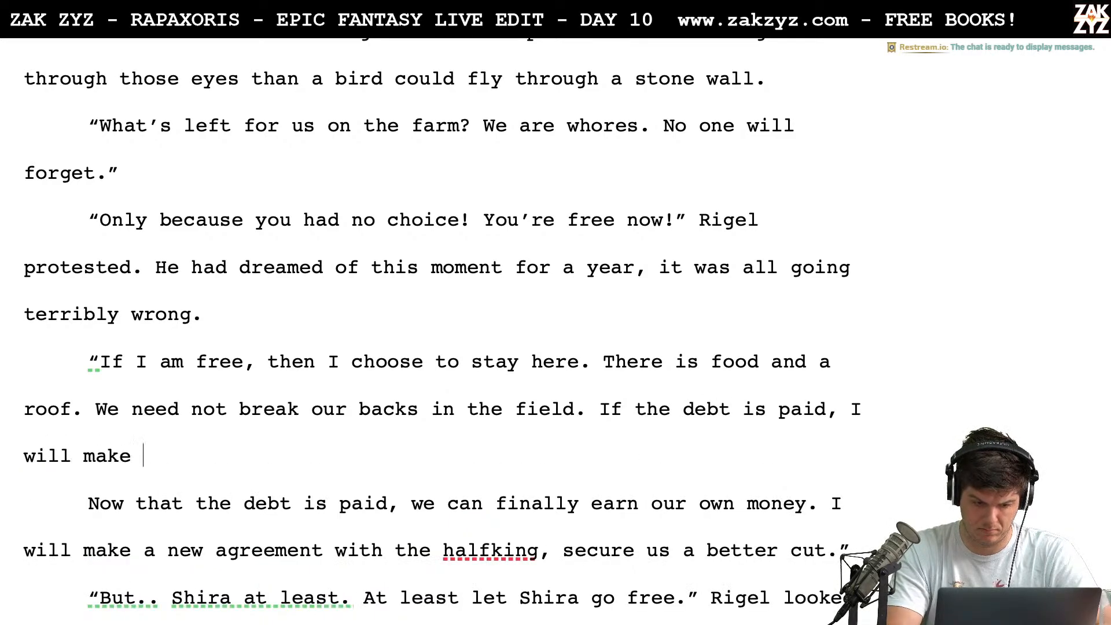
text(a new agreemen)
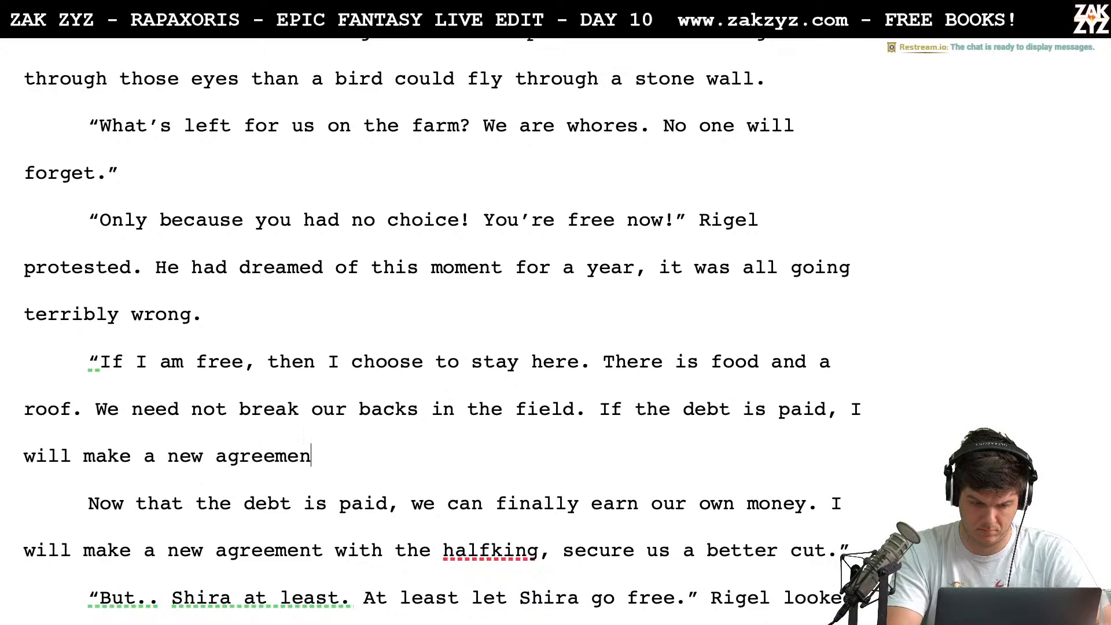
text(t with Halfking, we g)
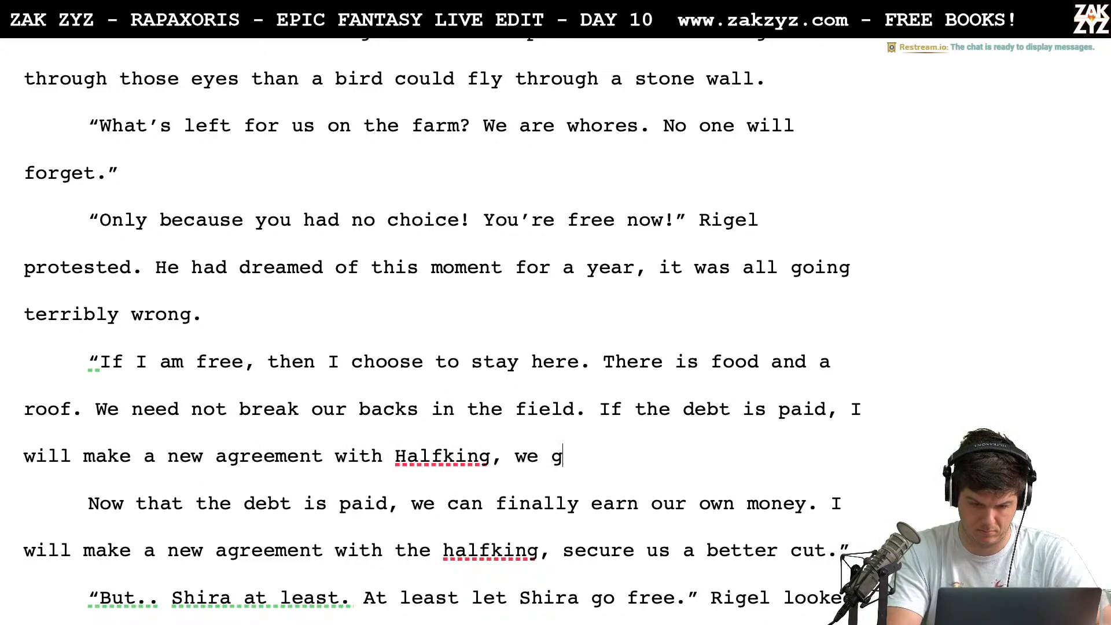
key(BackSpace)
text(c)
text(an get a better cut.")
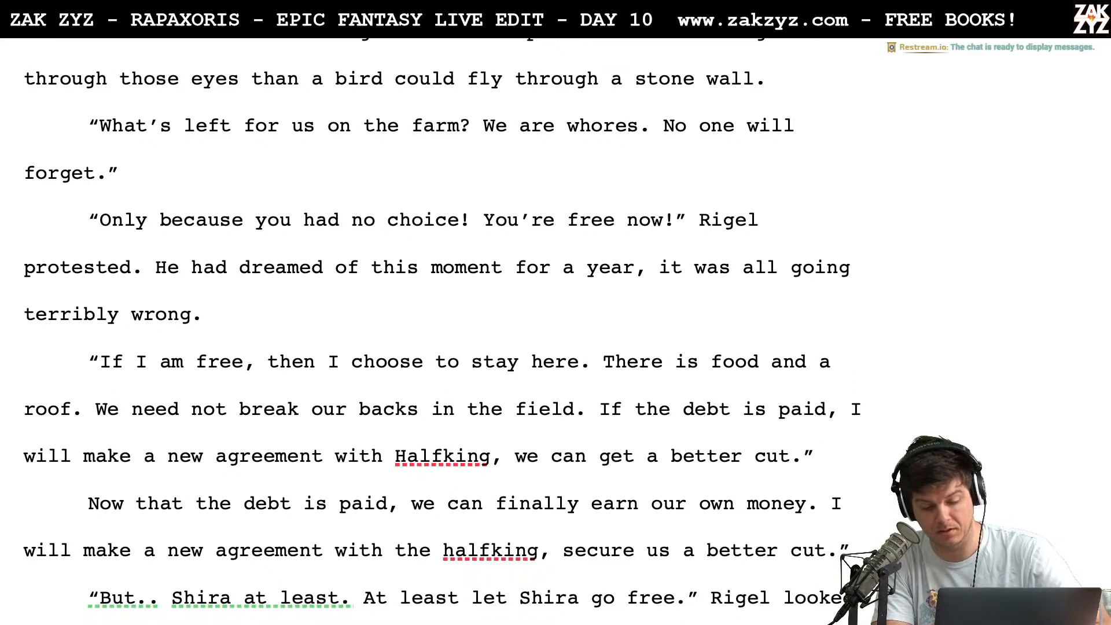
Remove "If the debt is paid," from the mother's new sentence and shorten its opening to "I'll make a new agreement"
key(Right)
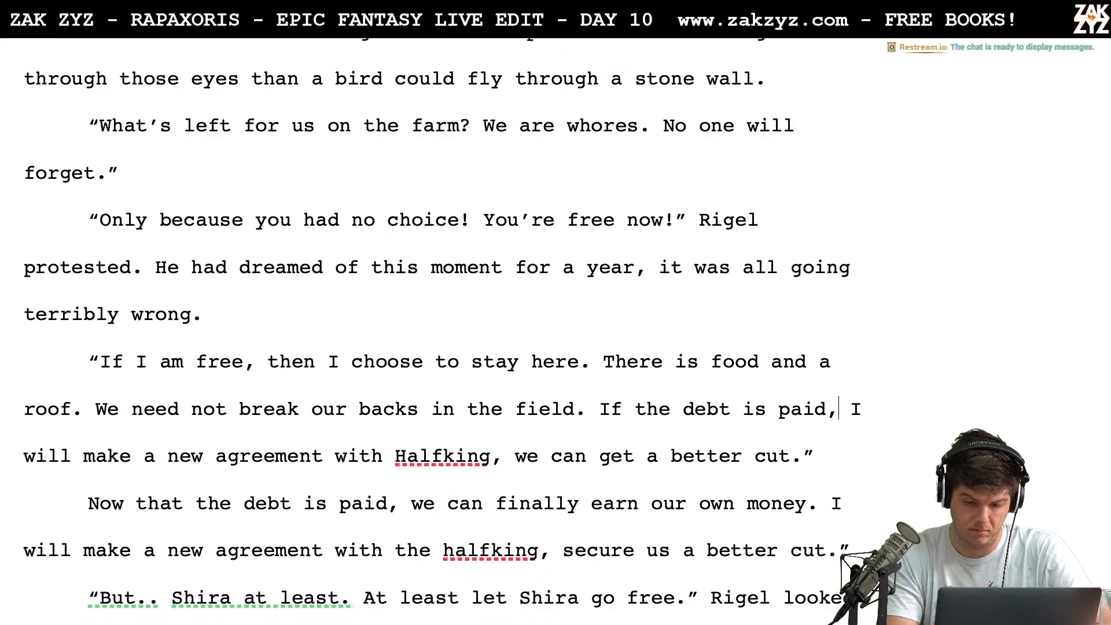
key(BackSpace)
key(BackSpace)
key(BackSpace)
key(BackSpace)
key(BackSpace)
key(BackSpace)
key(BackSpace)
key(BackSpace)
key(BackSpace)
key(BackSpace)
key(BackSpace)
key(BackSpace)
key(BackSpace)
key(BackSpace)
key(BackSpace)
key(BackSpace)
key(BackSpace)
key(BackSpace)
key(BackSpace)
key(BackSpace)
key(BackSpace)
key(BackSpace)
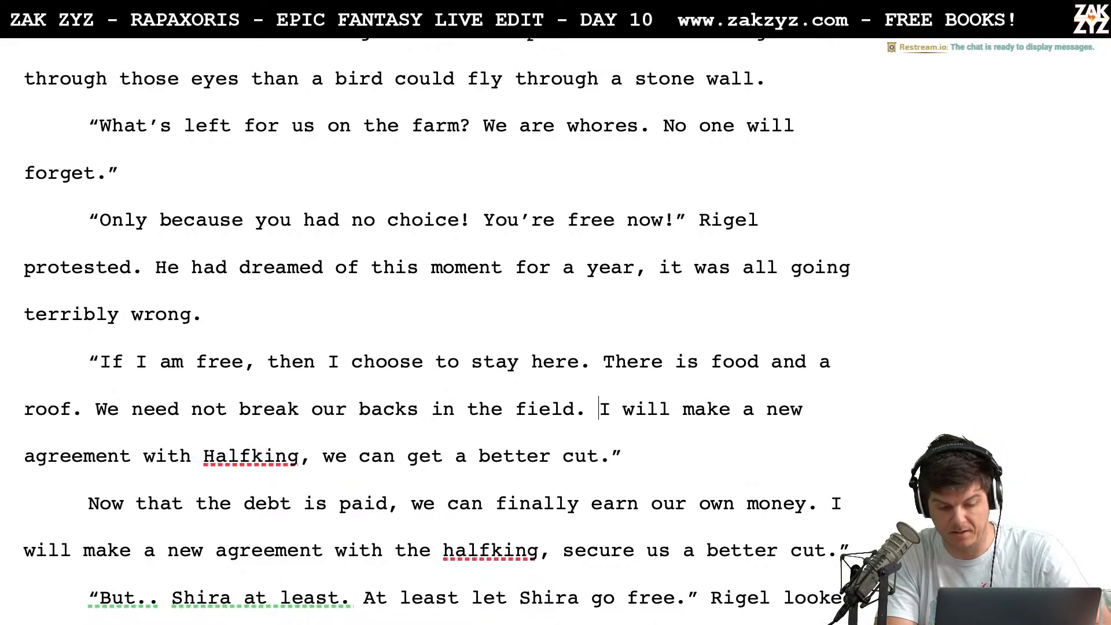
text('ll make)
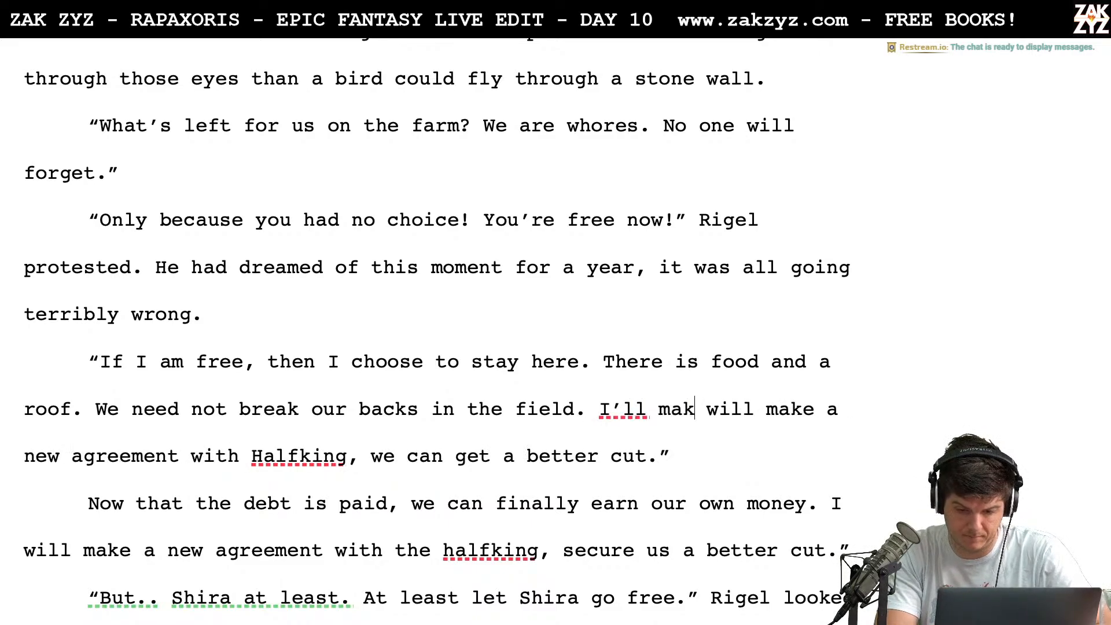
key(shift+Right)
key(shift+Right)
key(shift+Right)
key(shift+Right)
key(shift+Right)
key(shift+Right)
key(shift+Right)
key(shift+Right)
key(shift+Right)
key(shift+Right)
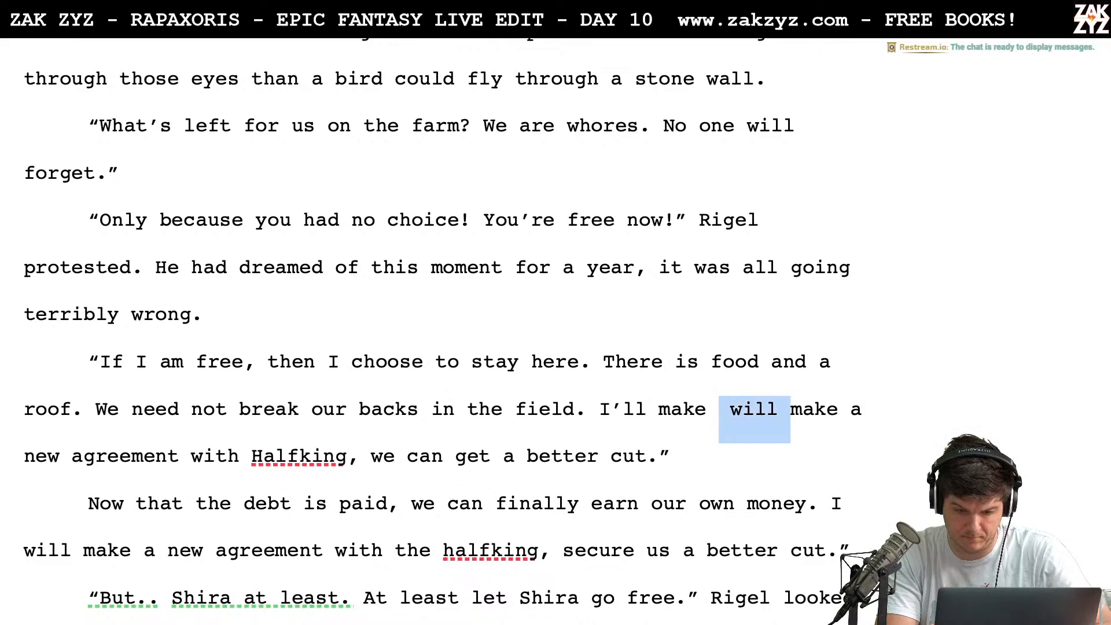
key(BackSpace)
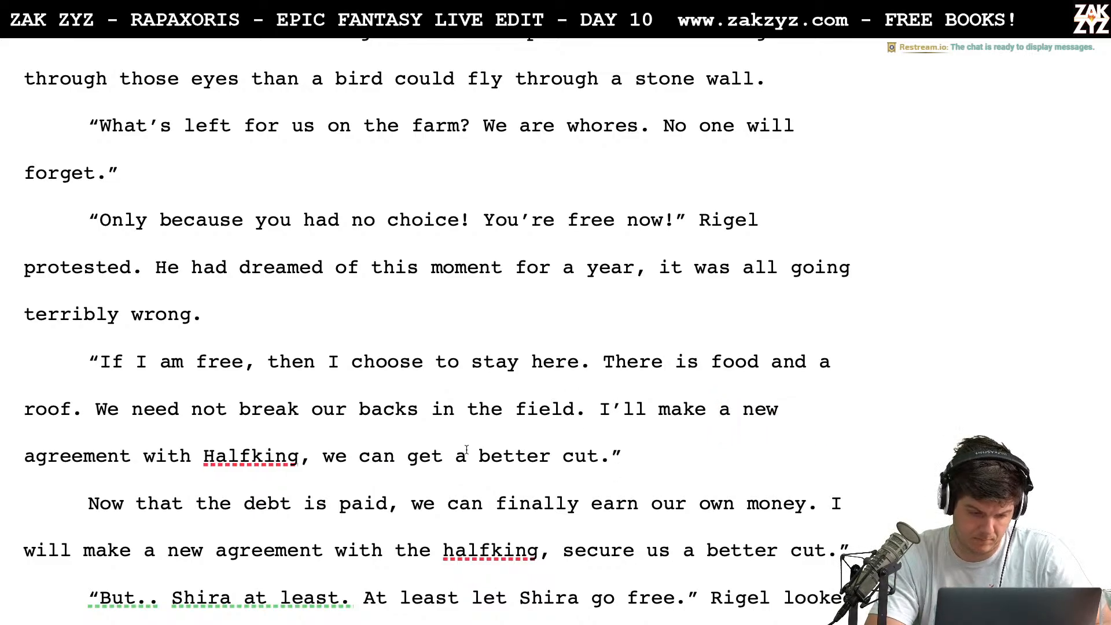
Rewrite the clause after "Halfking," as "we can get a better cut." and delete the duplicate wording behind it
text(we can get a )
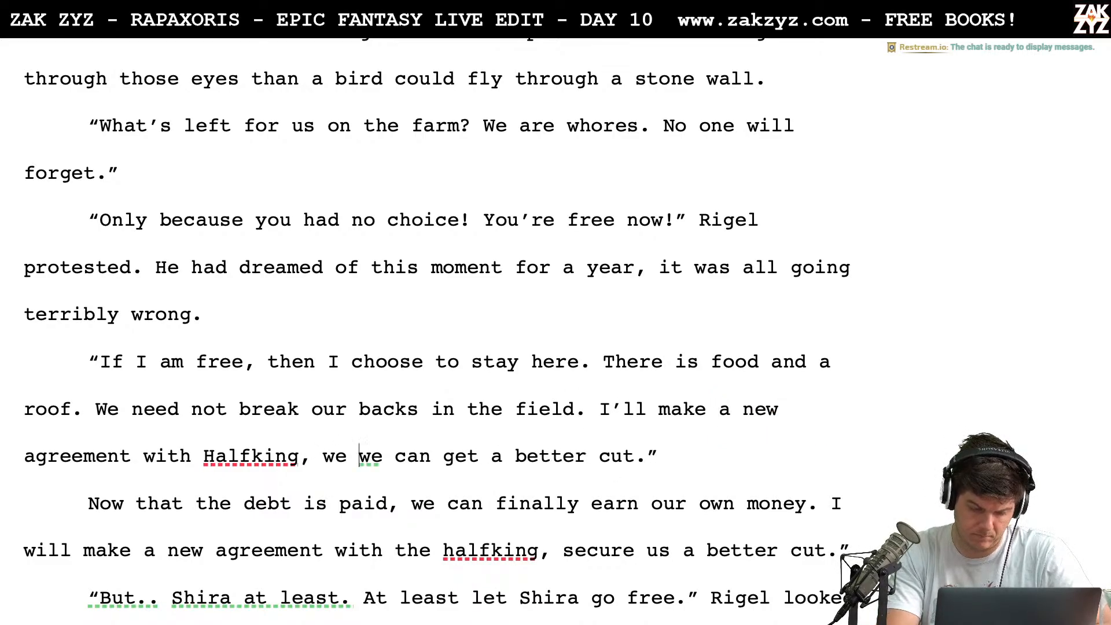
text(better cut.)
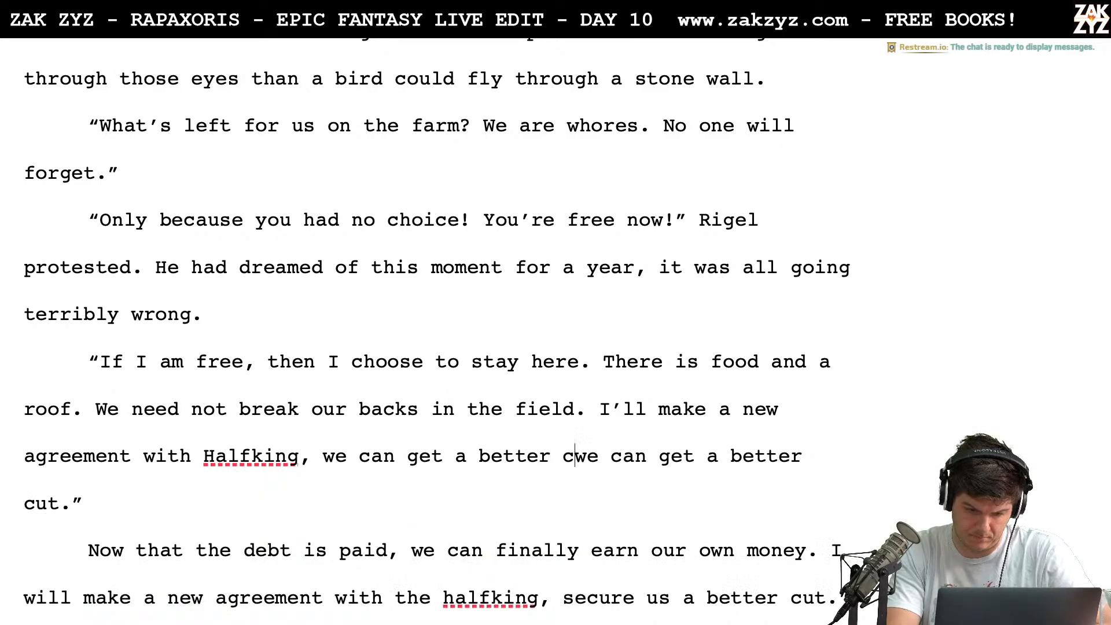
key(shift+Down)
key(shift+Left)
key(shift+Left)
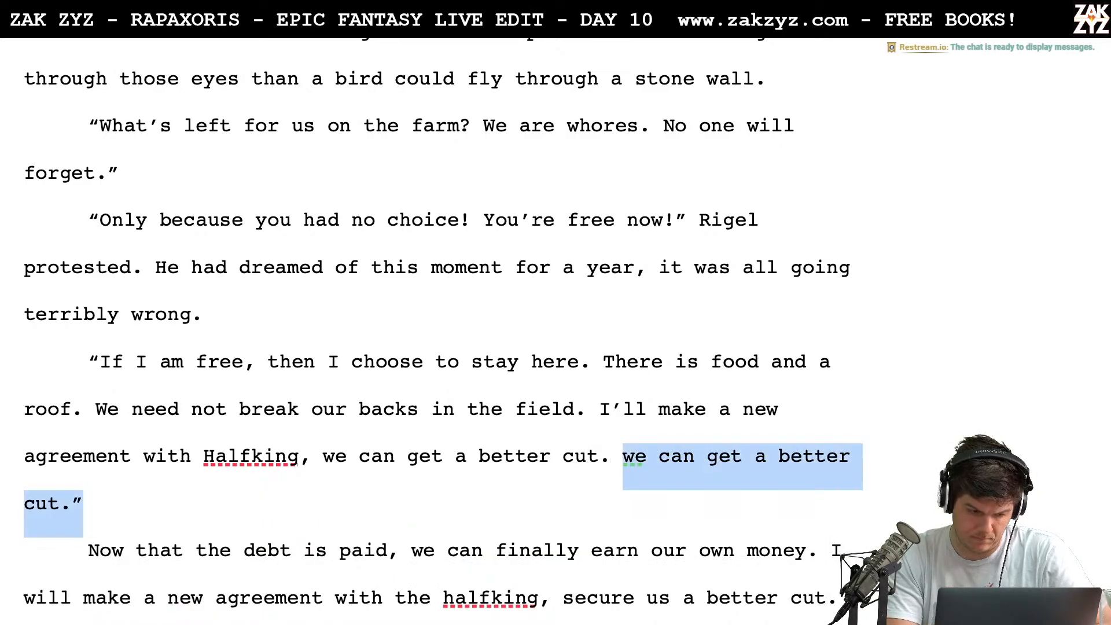
key(BackSpace)
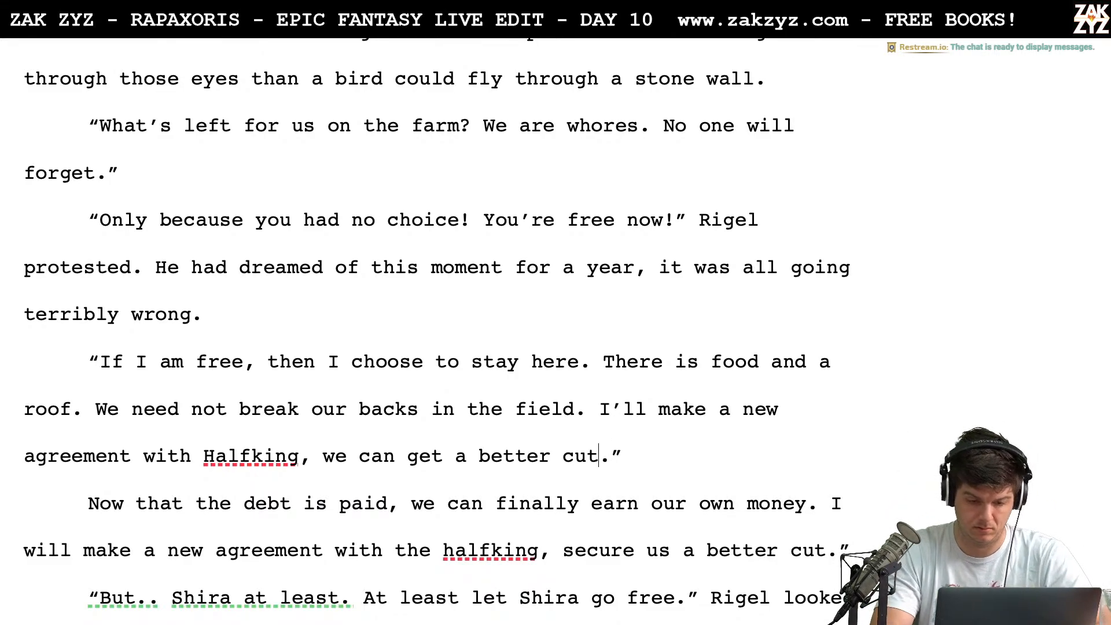
Extend the mother's last sentence with "if the debt is paid" and delete the leftover paragraph starting "Now that the debt is paid"
text(if the debt is)
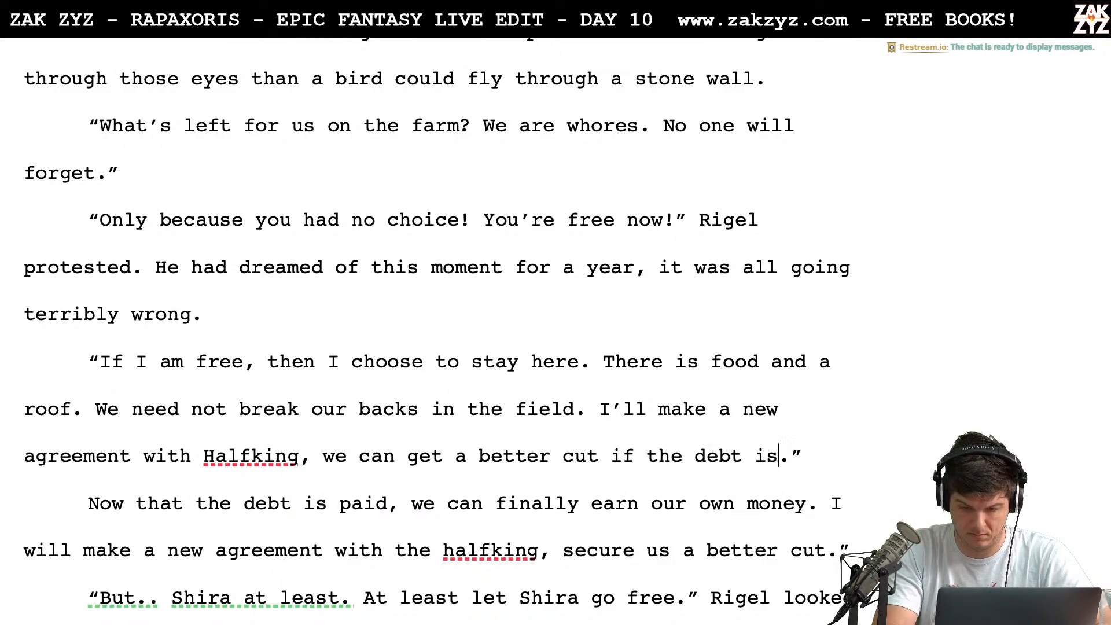
text( paid)
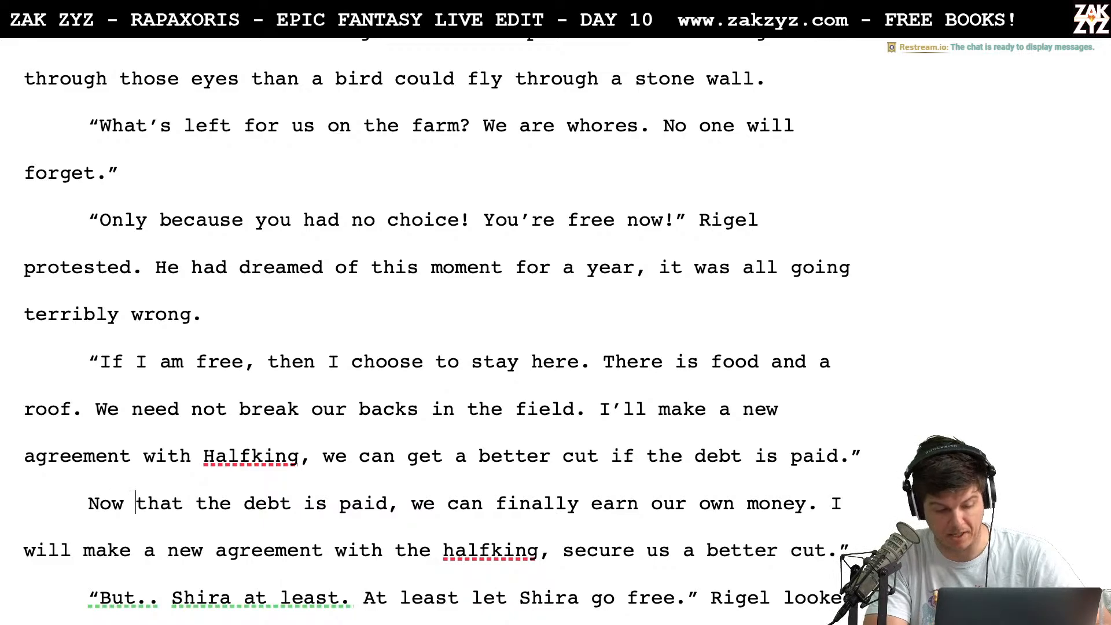
key(ctrl+shift+Down)
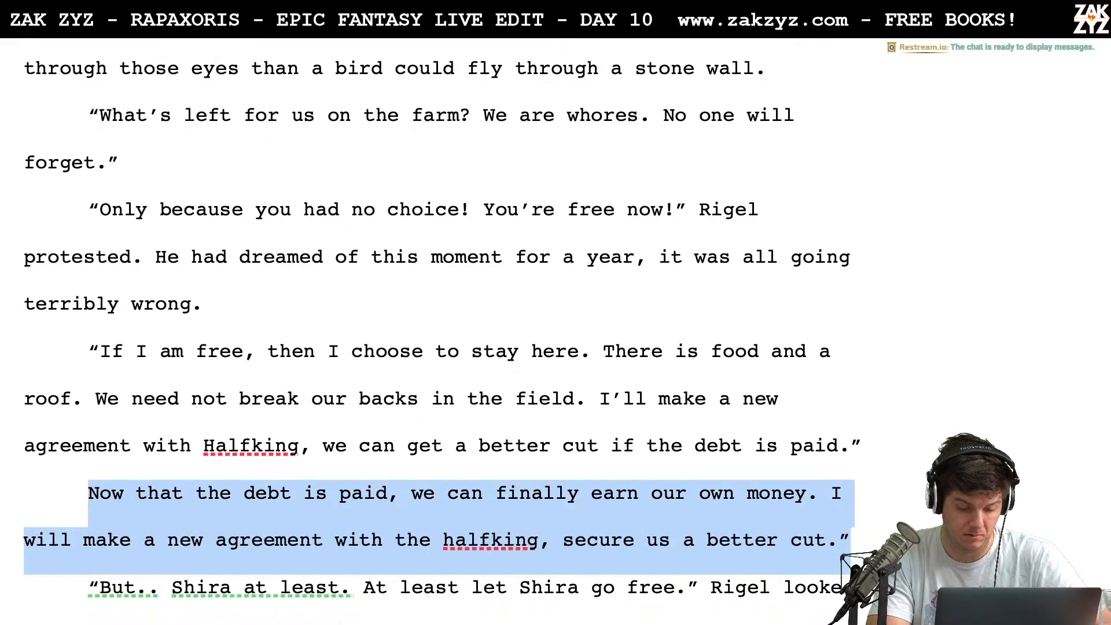
key(BackSpace)
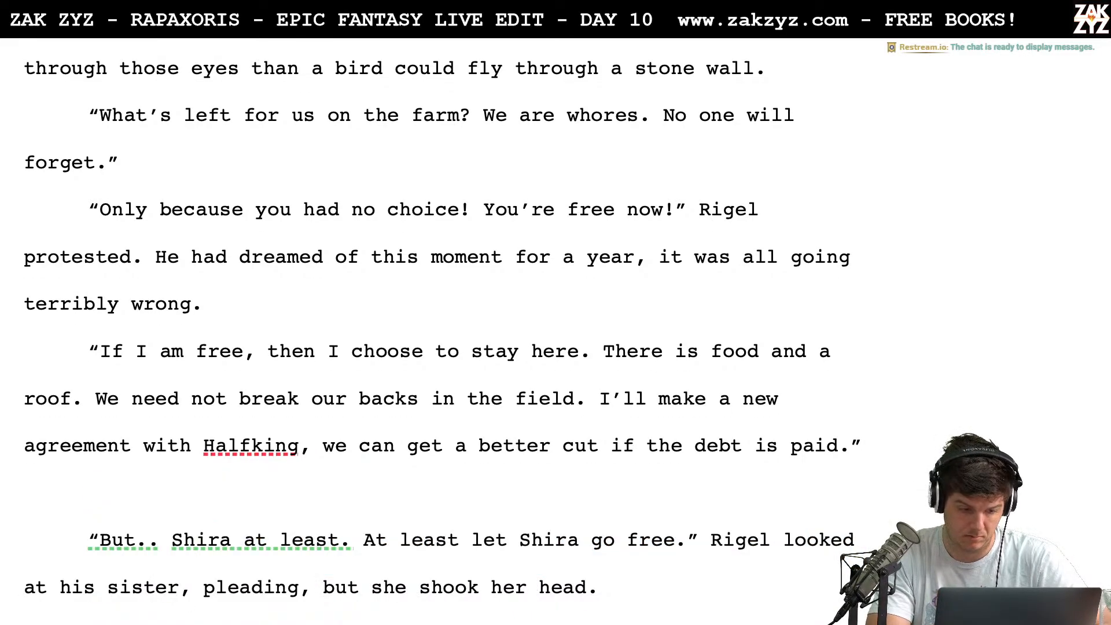
key(BackSpace)
Change the "But.." that opens Rigel's plea for Shira to "But, but…"
key(Right)
key(Right)
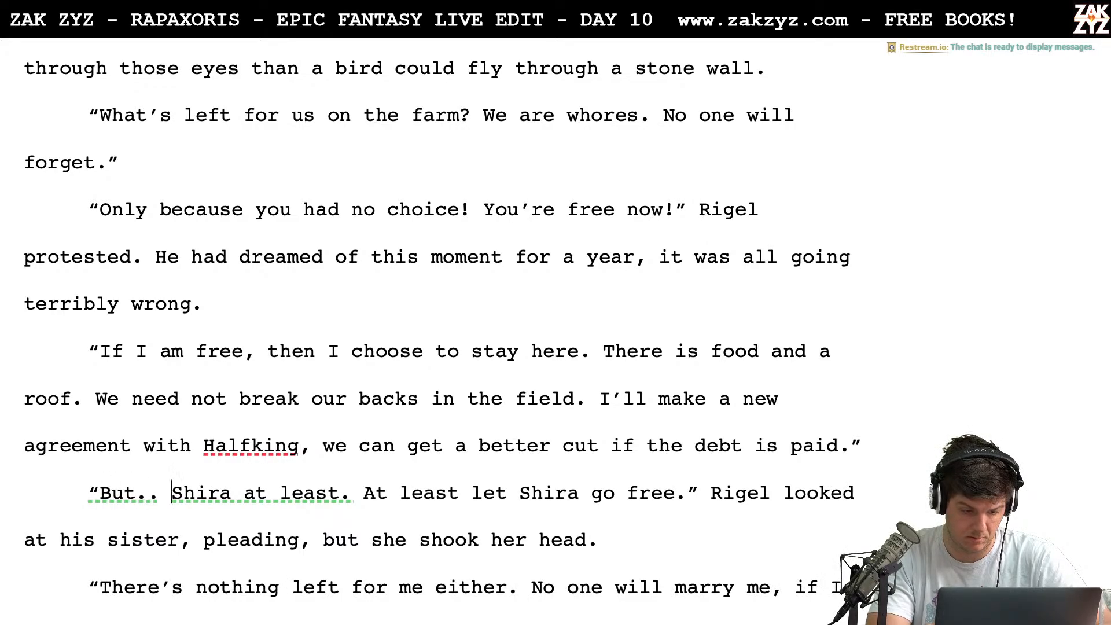
key(BackSpace)
key(BackSpace)
key(BackSpace)
text(,)
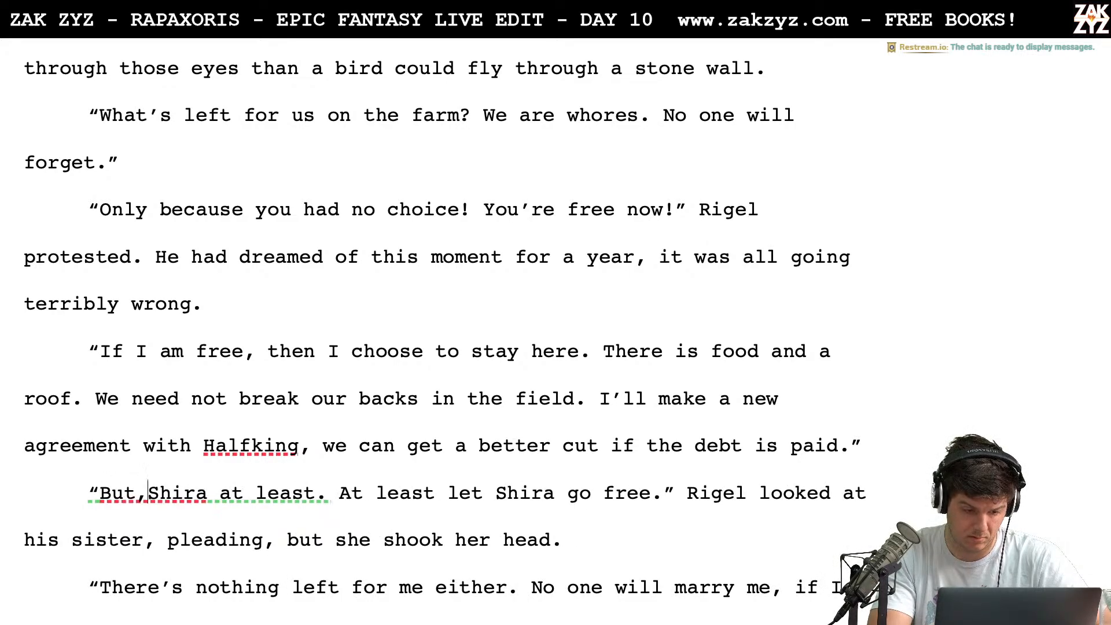
text( but...)
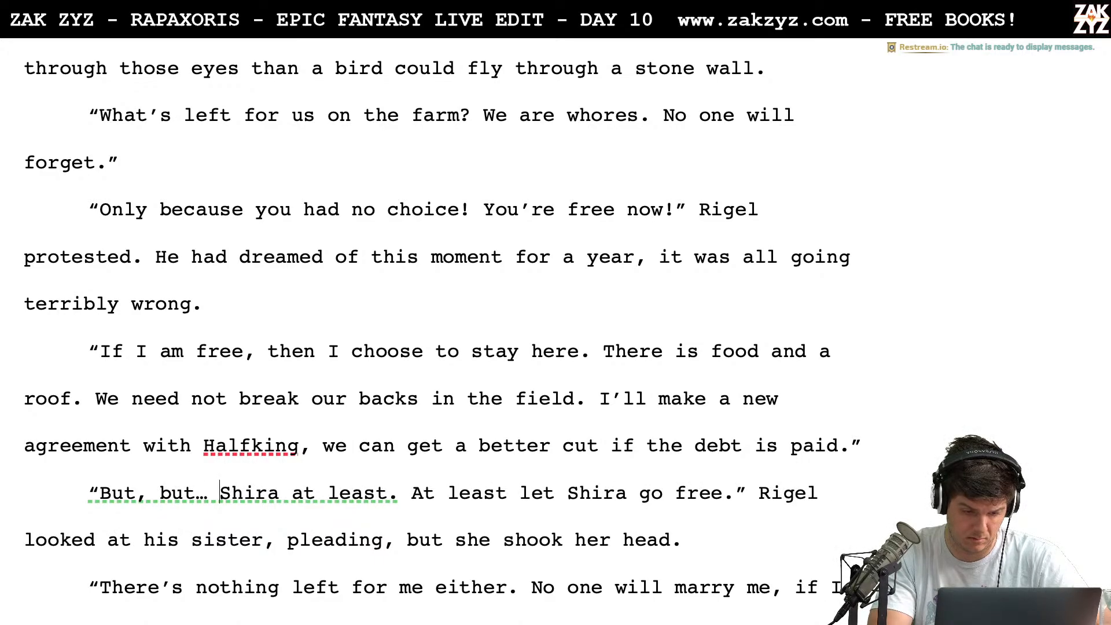
Replace the comma and ellipsis in Rigel's stammer with em dashes so it reads "But—but—Shira" without spaces
click(159, 492)
key(BackSpace)
key(BackSpace)
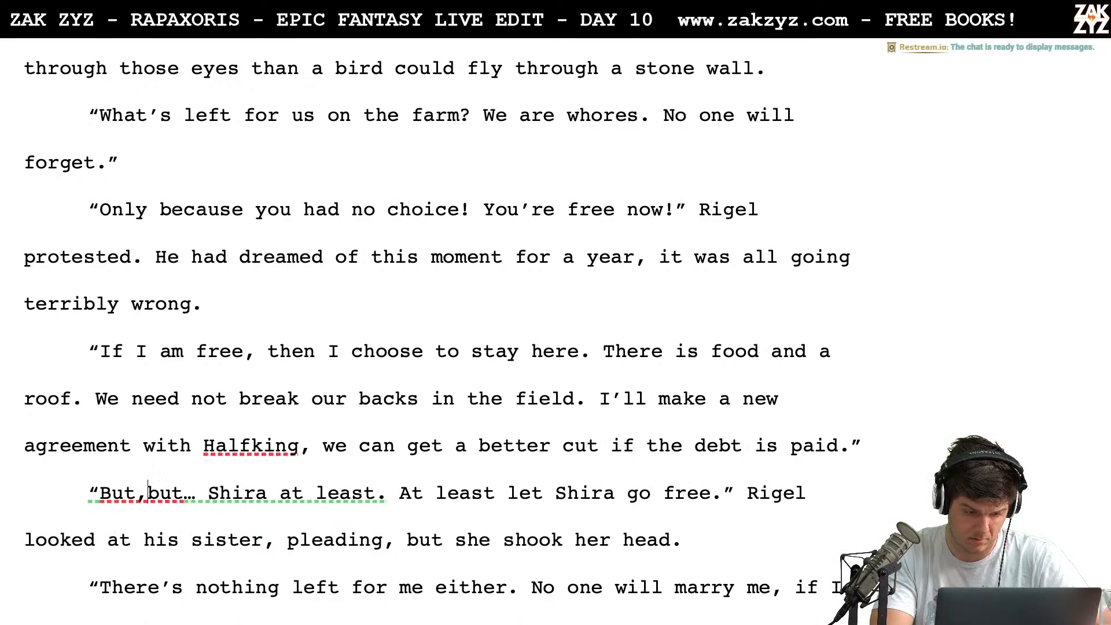
text(=)
key(BackSpace)
text(-)
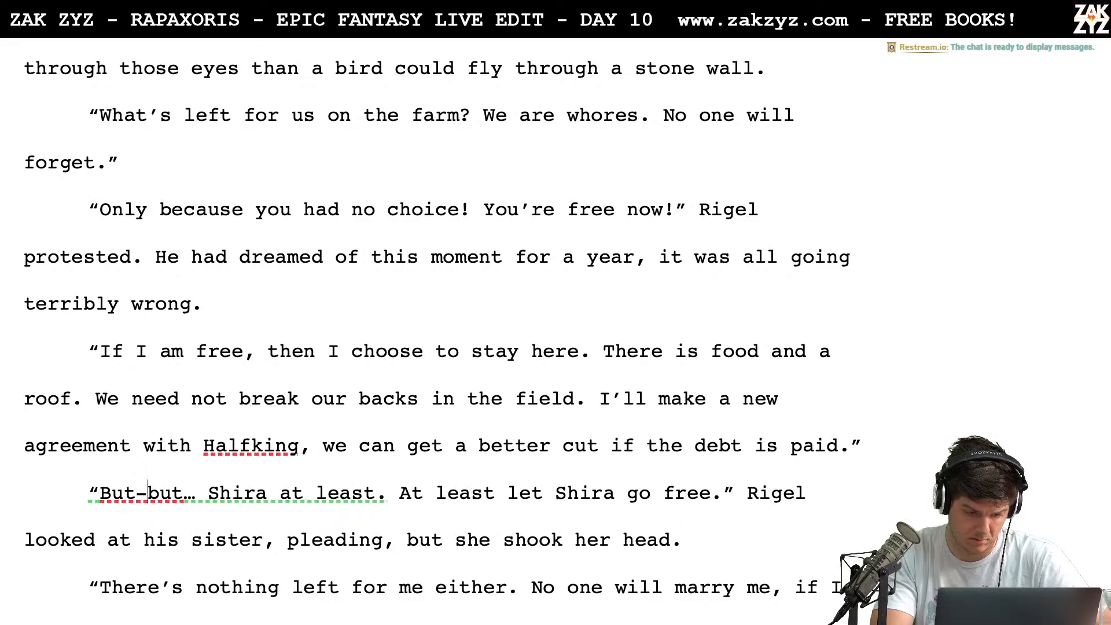
key(Right)
key(BackSpace)
text(-)
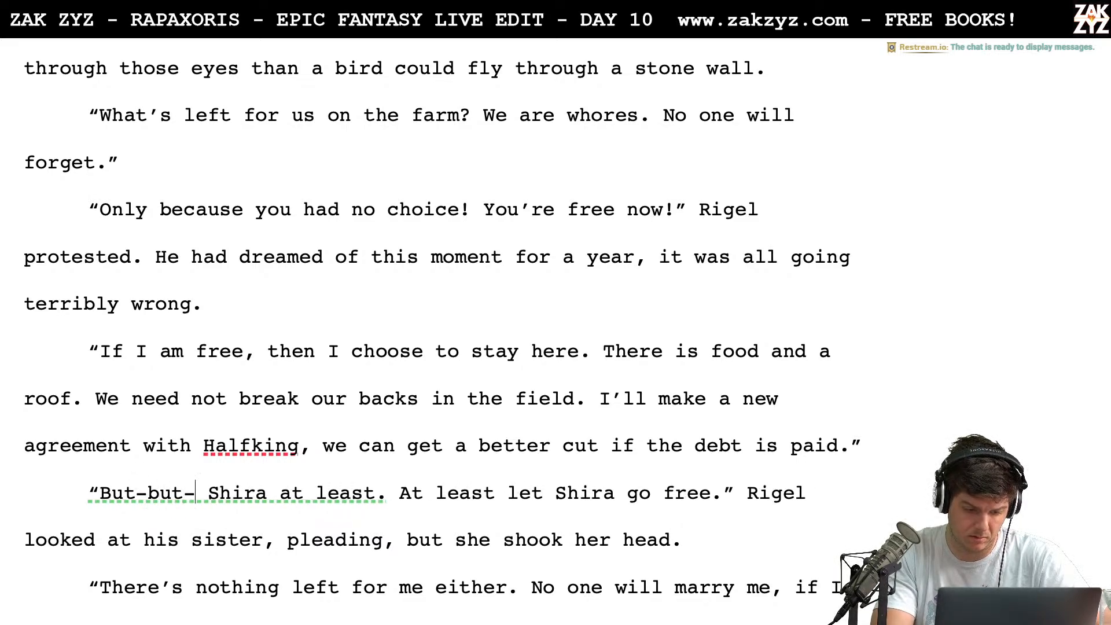
key(BackSpace)
text(--)
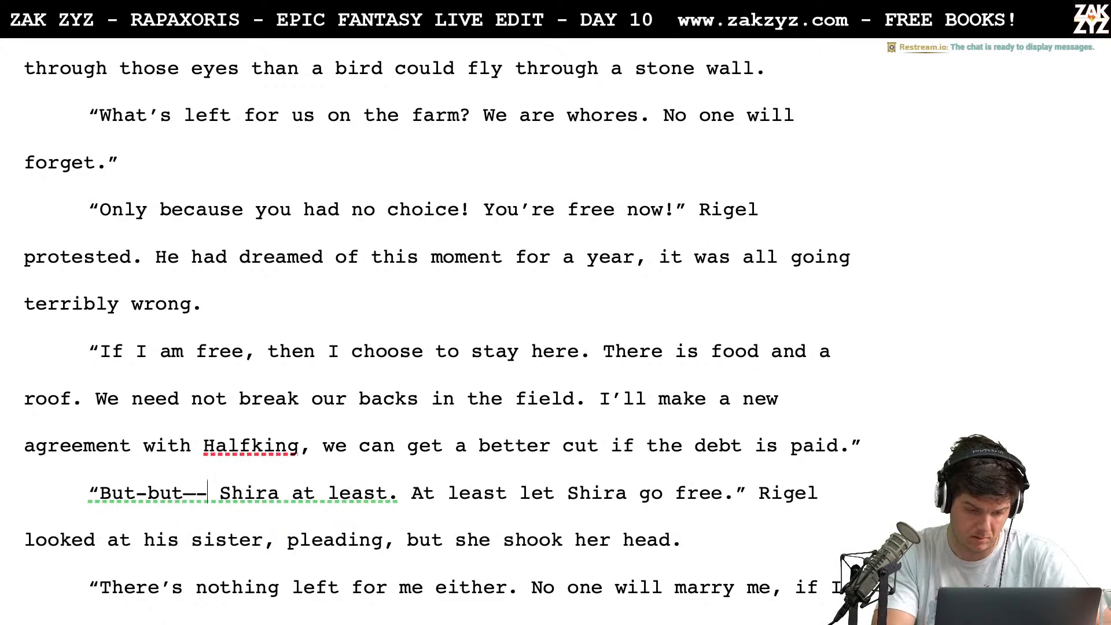
key(BackSpace)
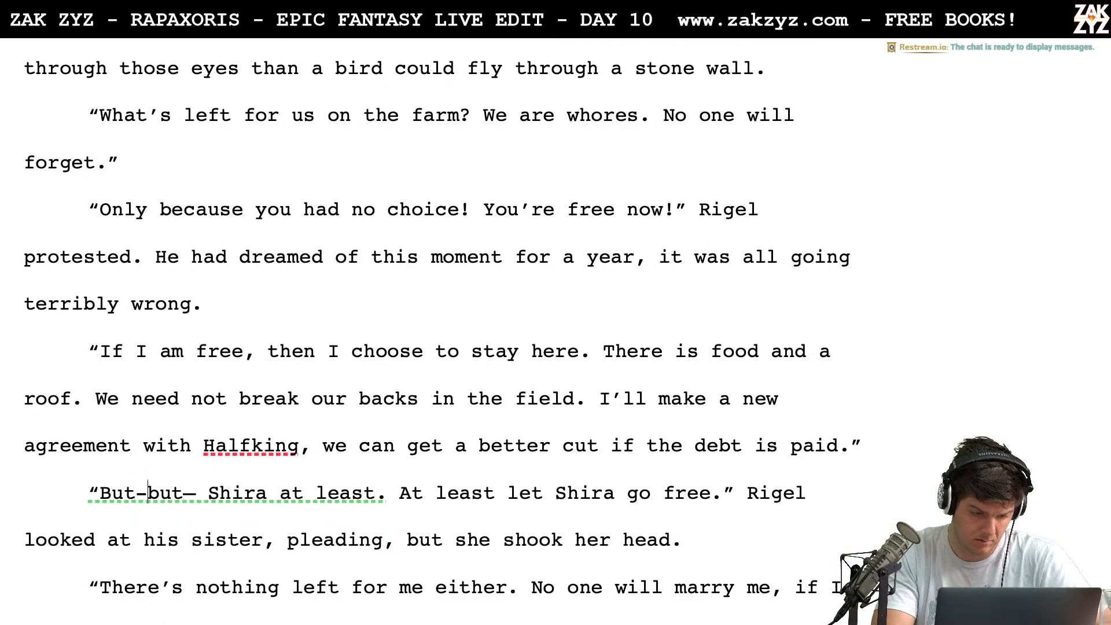
key(BackSpace)
text(—)
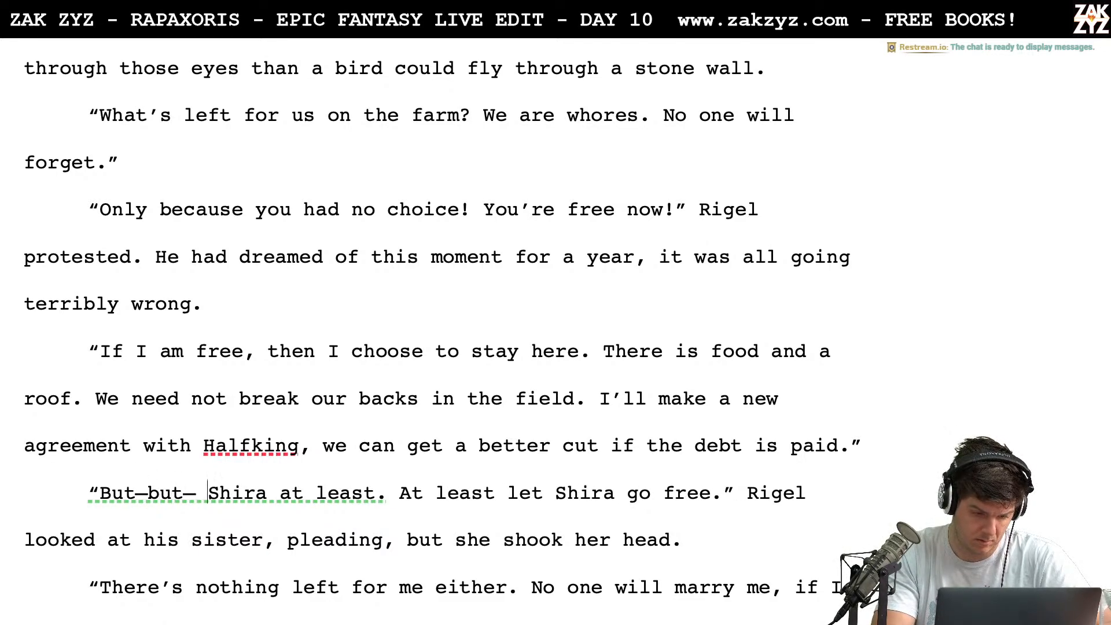
key(BackSpace)
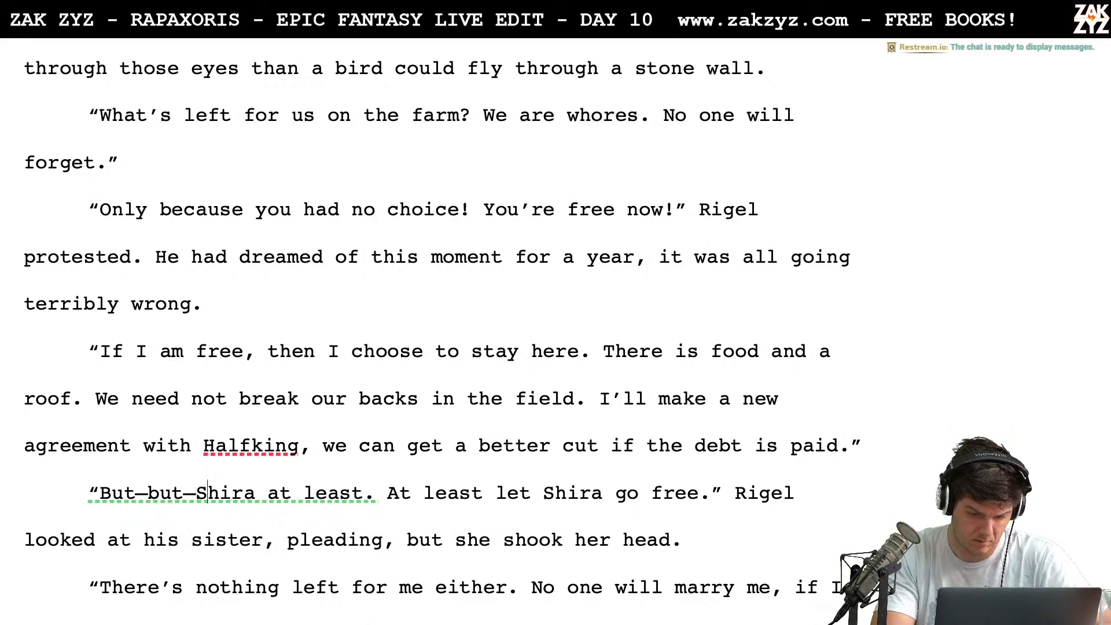
Replace the period after "Shira at least" with an exclamation mark
key(Right)
key(Right)
key(Right)
key(Right)
key(Right)
key(Right)
key(Right)
key(Right)
key(Right)
key(Right)
key(Right)
key(Right)
key(Right)
key(Right)
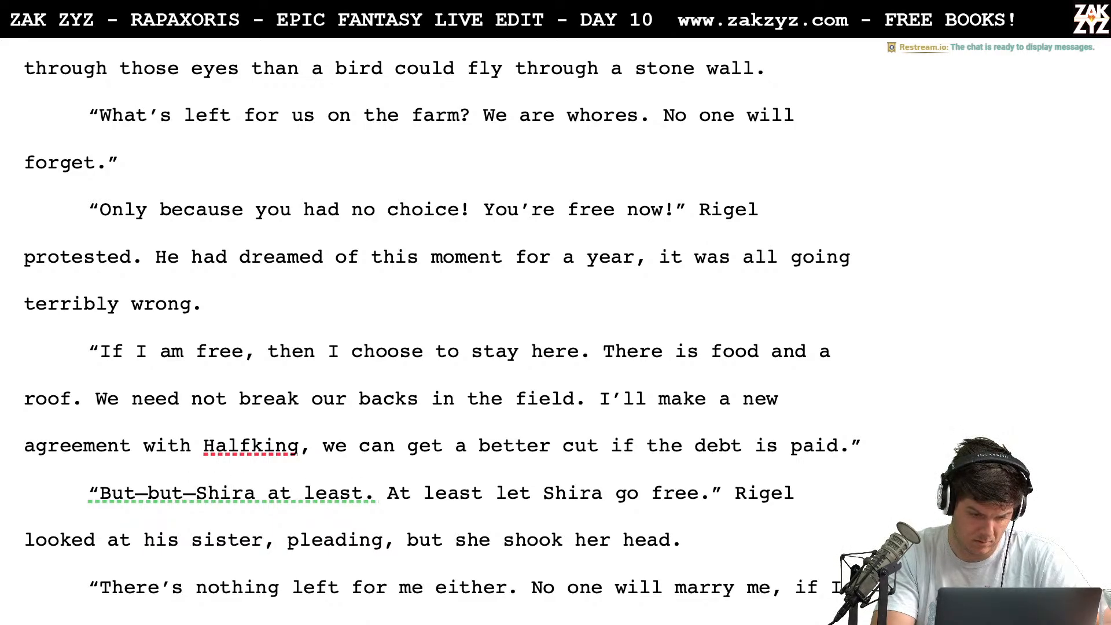
key(BackSpace)
text(!)
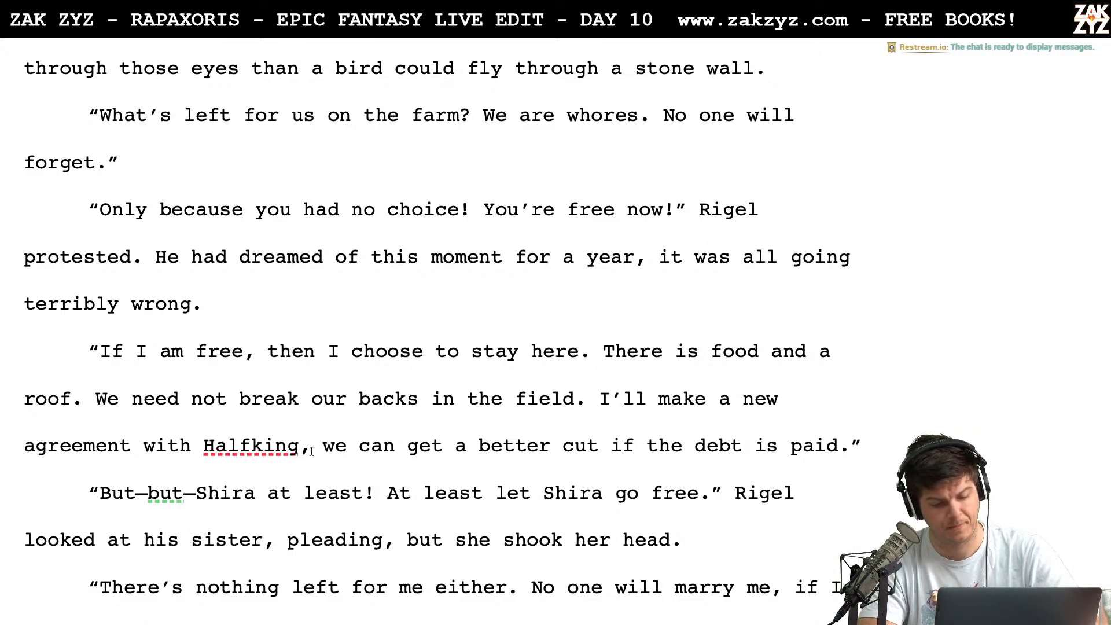
Cut the first "at least" from Rigel's plea so it opens "But—but—Shira! At least let Shira go free."
key(BackSpace)
key(BackSpace)
key(BackSpace)
key(BackSpace)
key(BackSpace)
key(BackSpace)
key(BackSpace)
key(BackSpace)
key(BackSpace)
key(BackSpace)
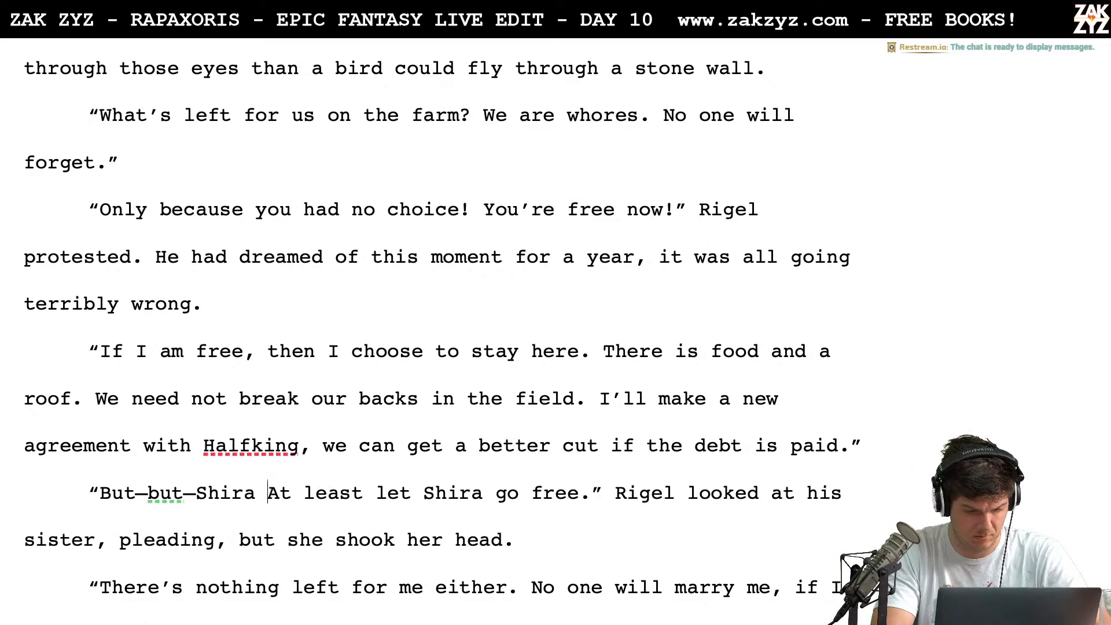
key(BackSpace)
key(BackSpace)
text(a!)
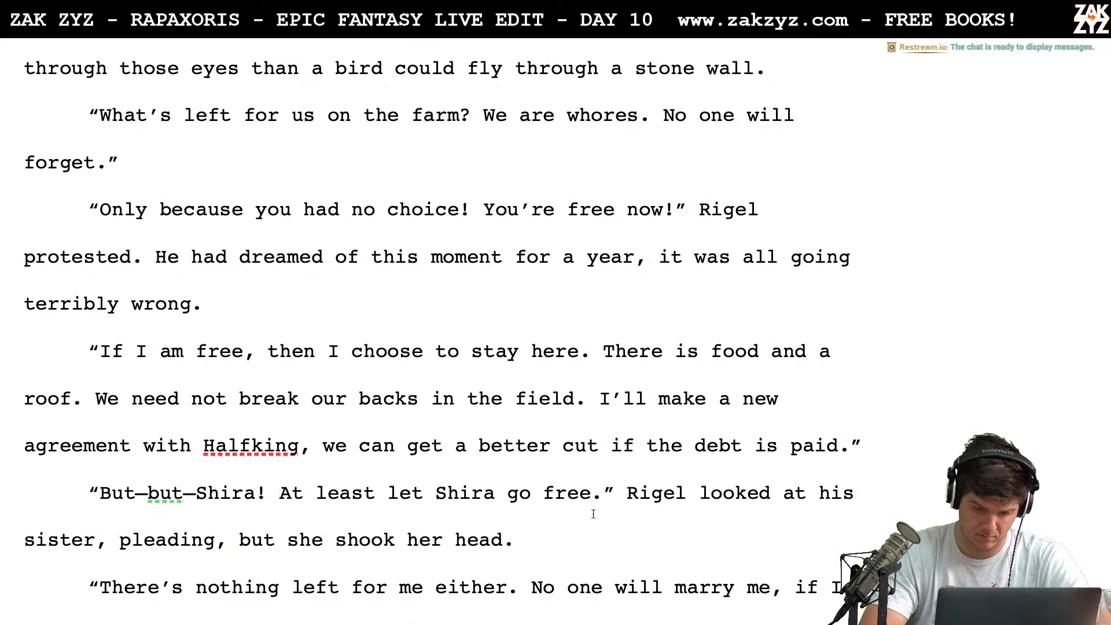
End Rigel's plea with a comma, tag it "Rigel pleaded." and begin the following sentence with "When he"
key(Right)
text(,)
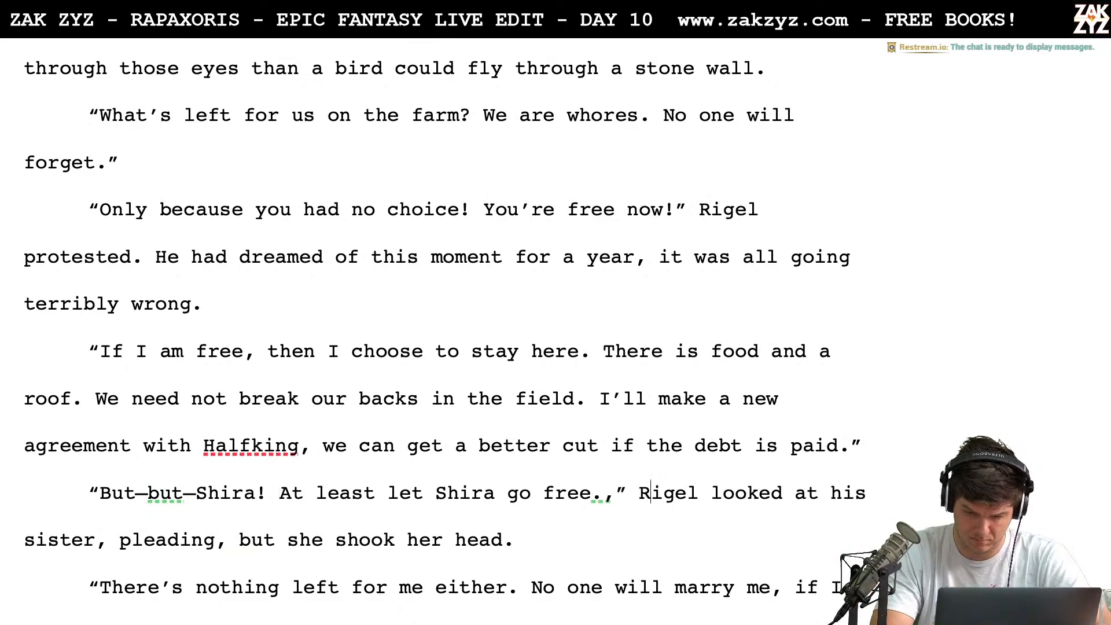
key(Right)
key(Right)
key(Right)
text(pl3)
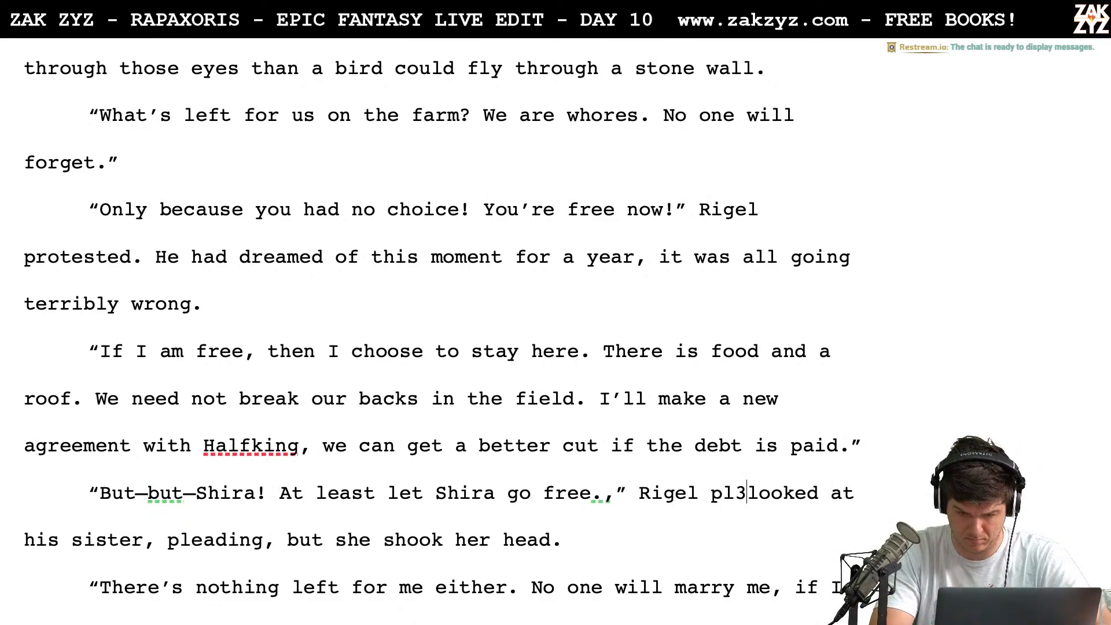
key(BackSpace)
key(BackSpace)
key(BackSpace)
key(BackSpace)
key(BackSpace)
key(BackSpace)
key(BackSpace)
key(BackSpace)
key(BackSpace)
key(BackSpace)
key(BackSpace)
key(BackSpace)
key(BackSpace)
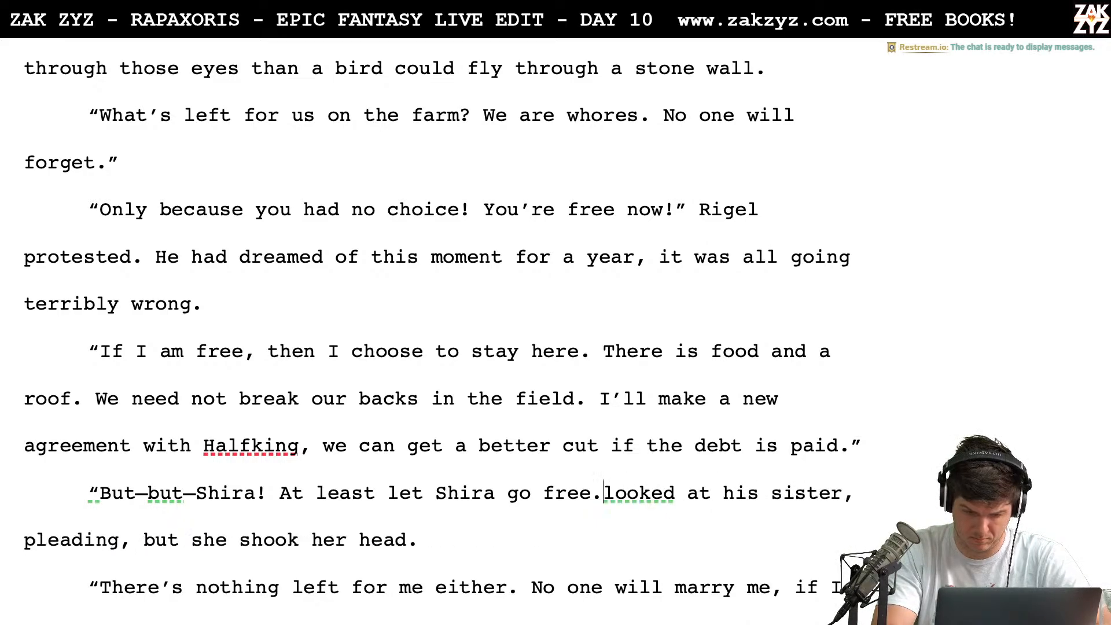
text(," R)
text(ieg)
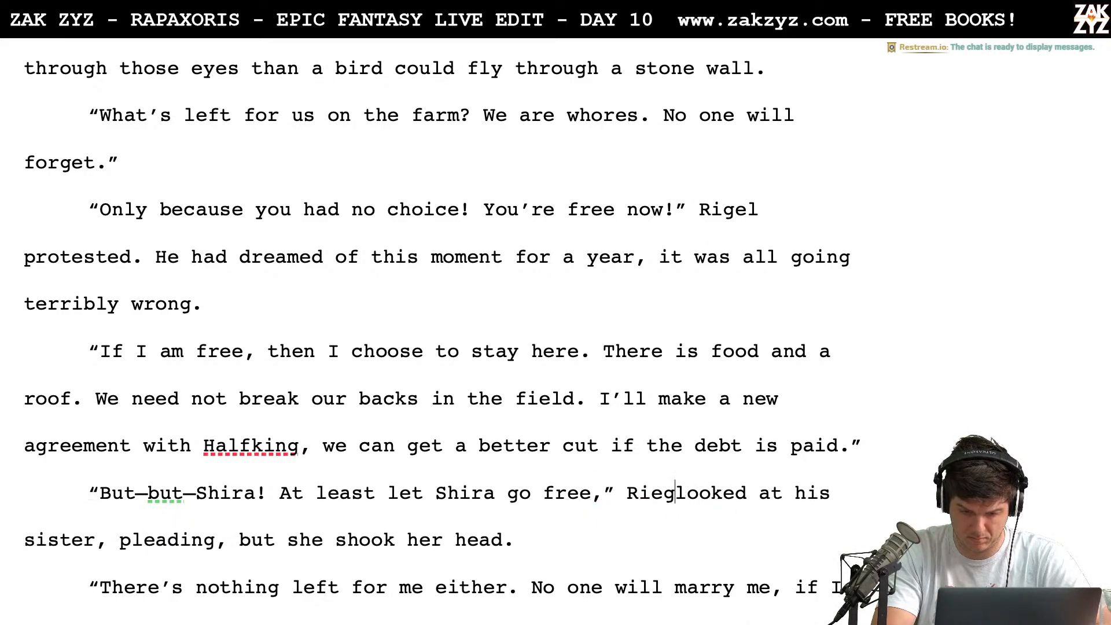
key(BackSpace)
key(BackSpace)
text(gel plea)
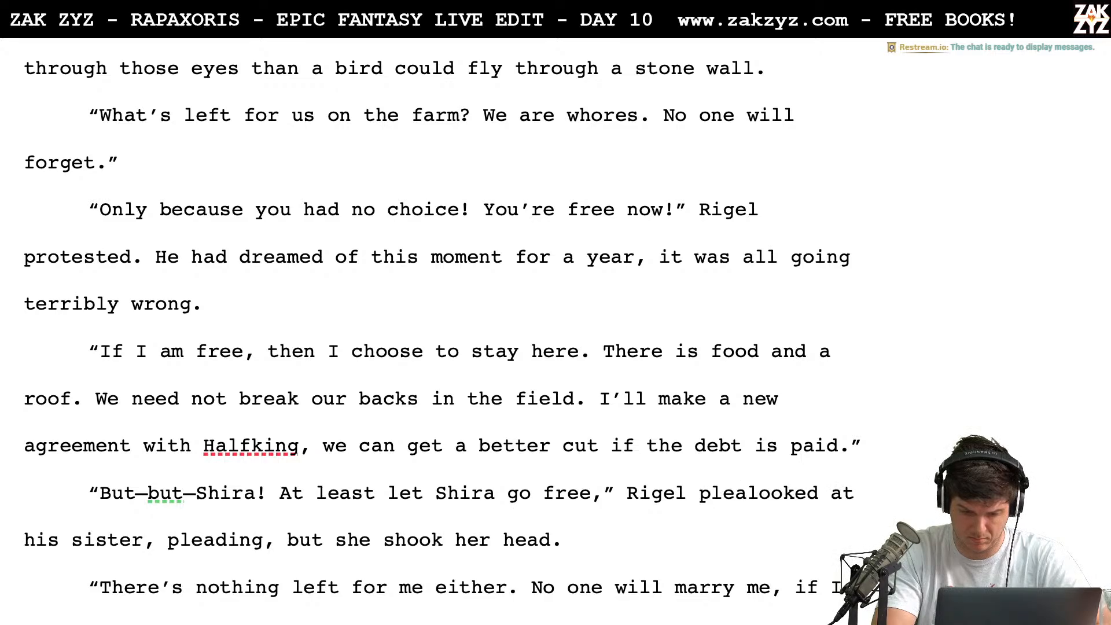
text(ded. When he )
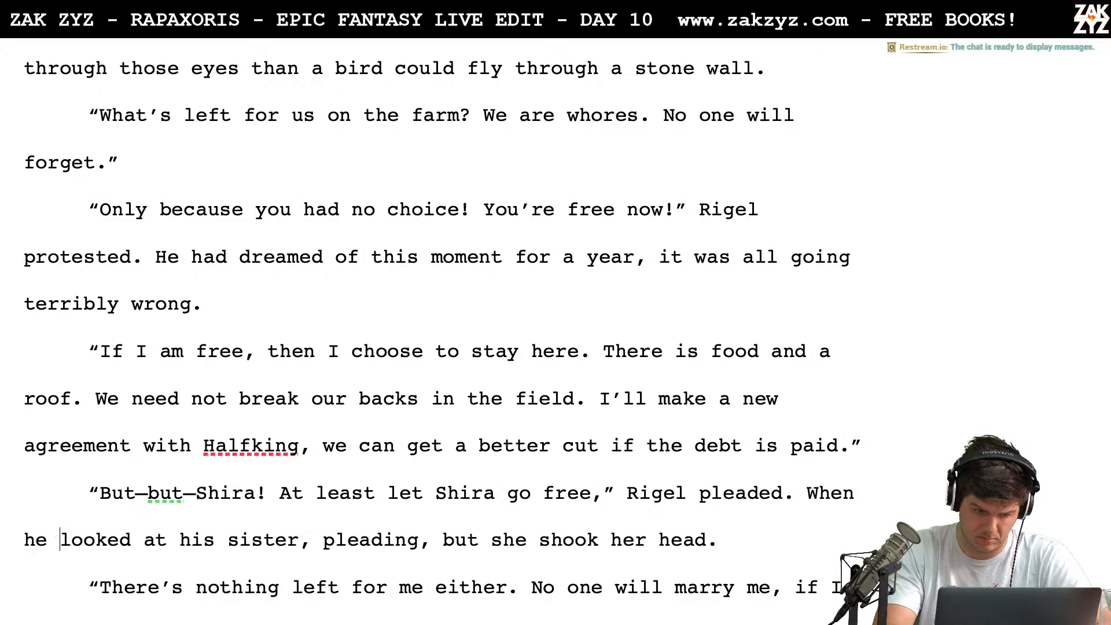
text(looked at his si)
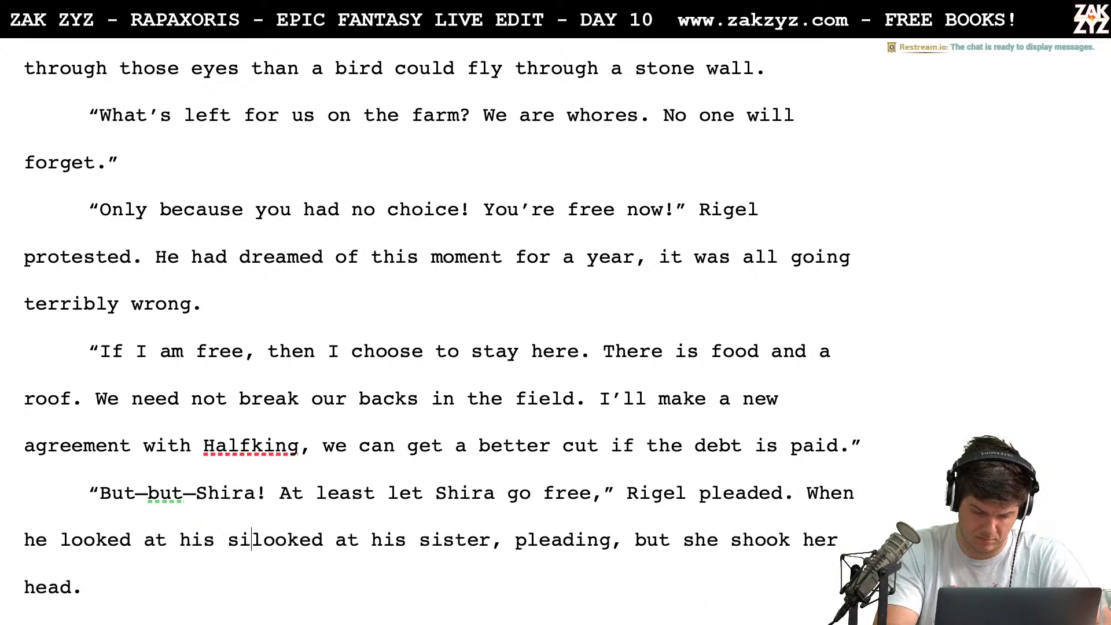
text(ster, she shook )
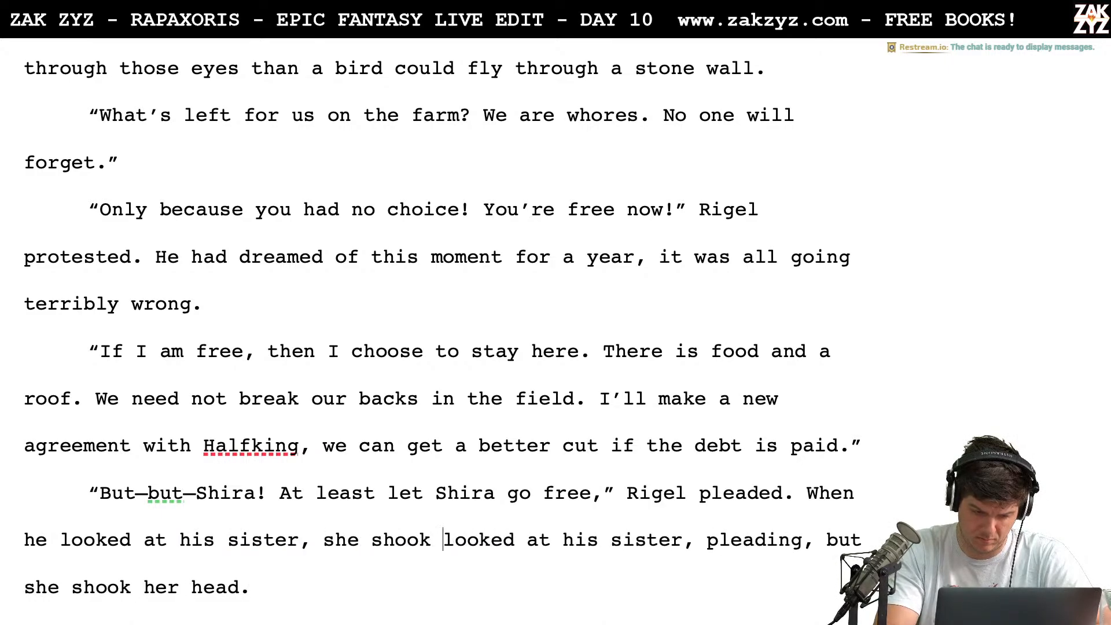
text(her head.)
Complete the sentence as "When he looked at his sister, she shook her head." and delete the old version after it
key(ctrl+shift+Down)
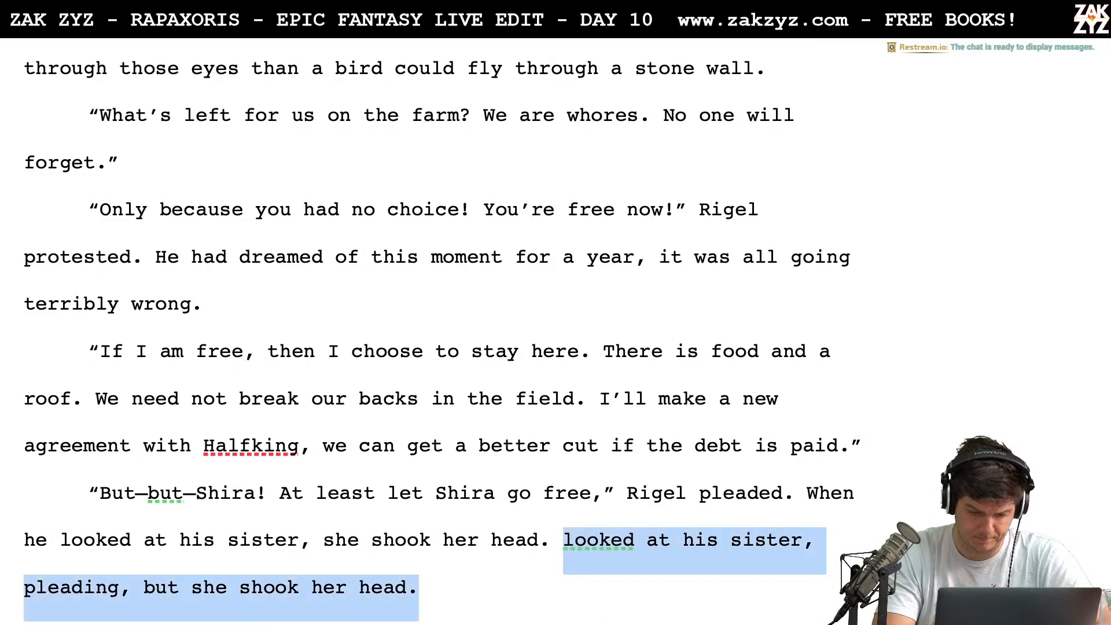
key(BackSpace)
Remove "either" from the sister's line "There's nothing left for me either."
scroll(419, 456, down, 3)
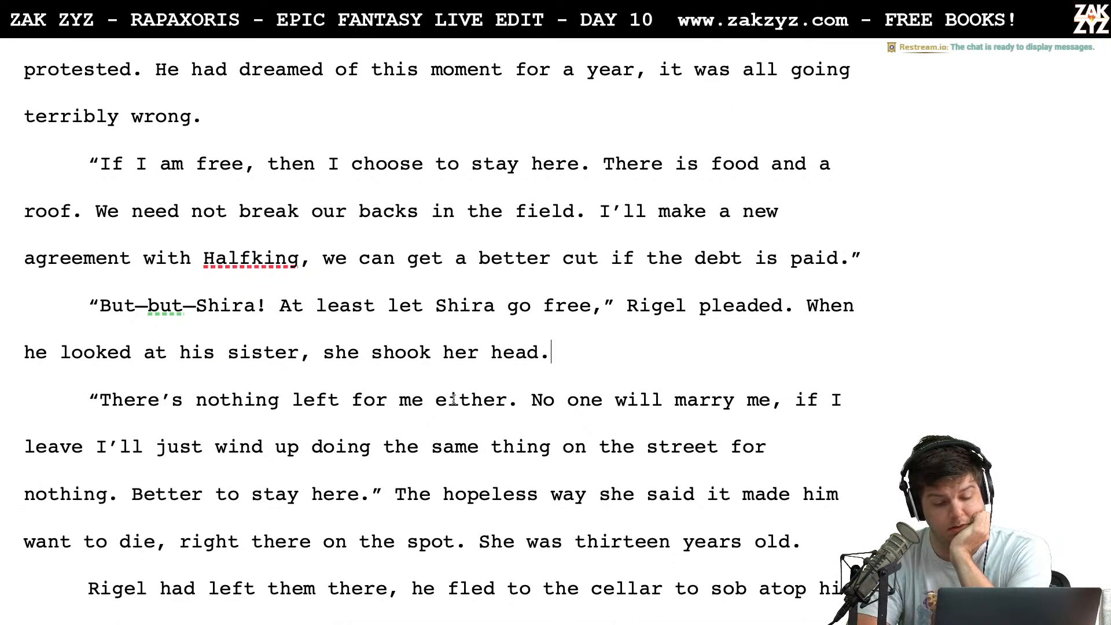
scroll(423, 460, down, 1)
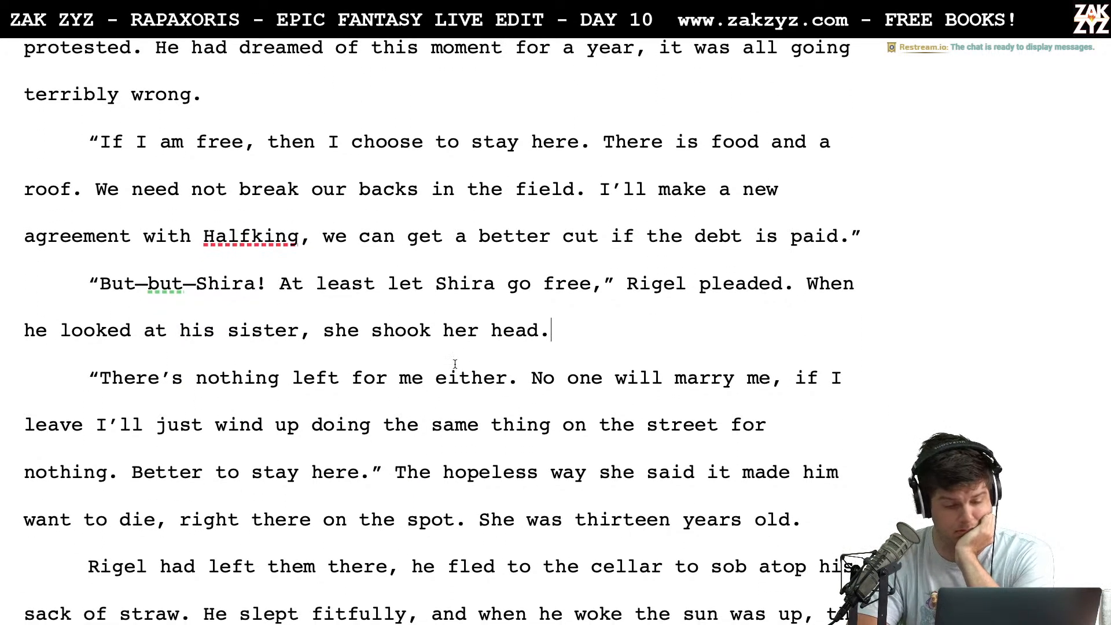
click(497, 382)
key(BackSpace)
key(BackSpace)
key(BackSpace)
key(BackSpace)
key(BackSpace)
key(BackSpace)
key(BackSpace)
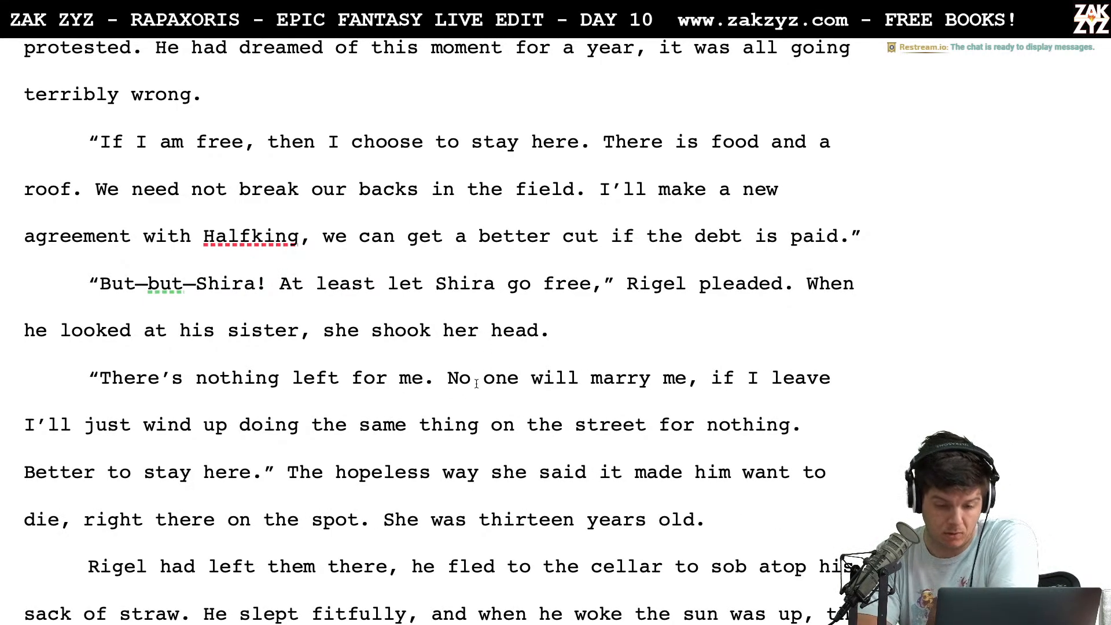
Split the sister's sentence after "No one will marry me" and start the new one with "If I leave," including the comma
click(710, 385)
key(BackSpace)
text(.)
key(Right)
key(Right)
key(BackSpace)
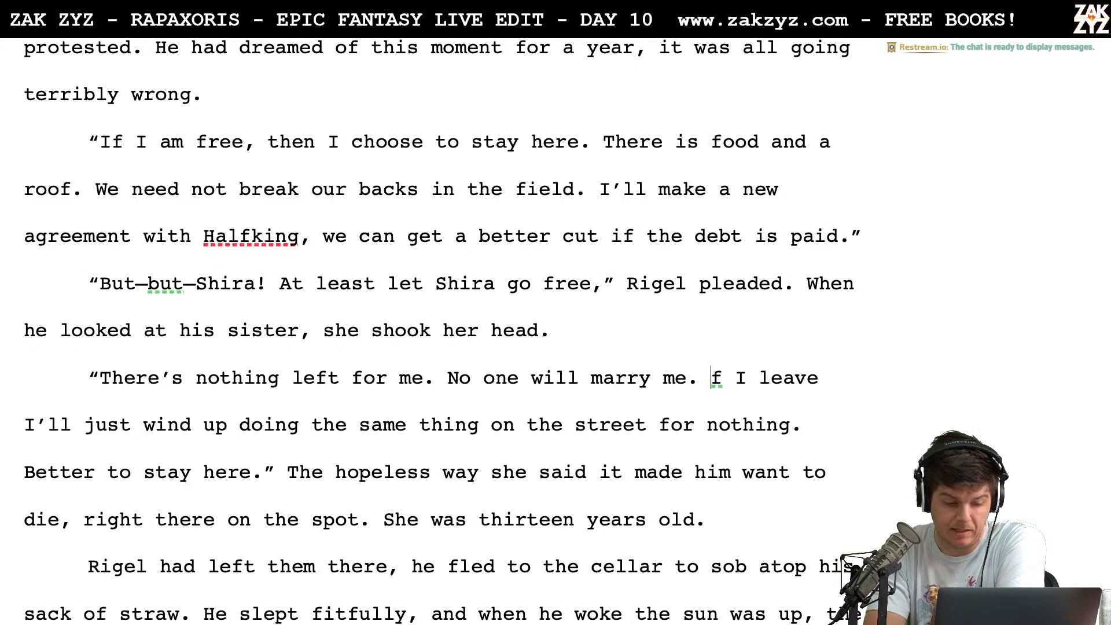
text(I)
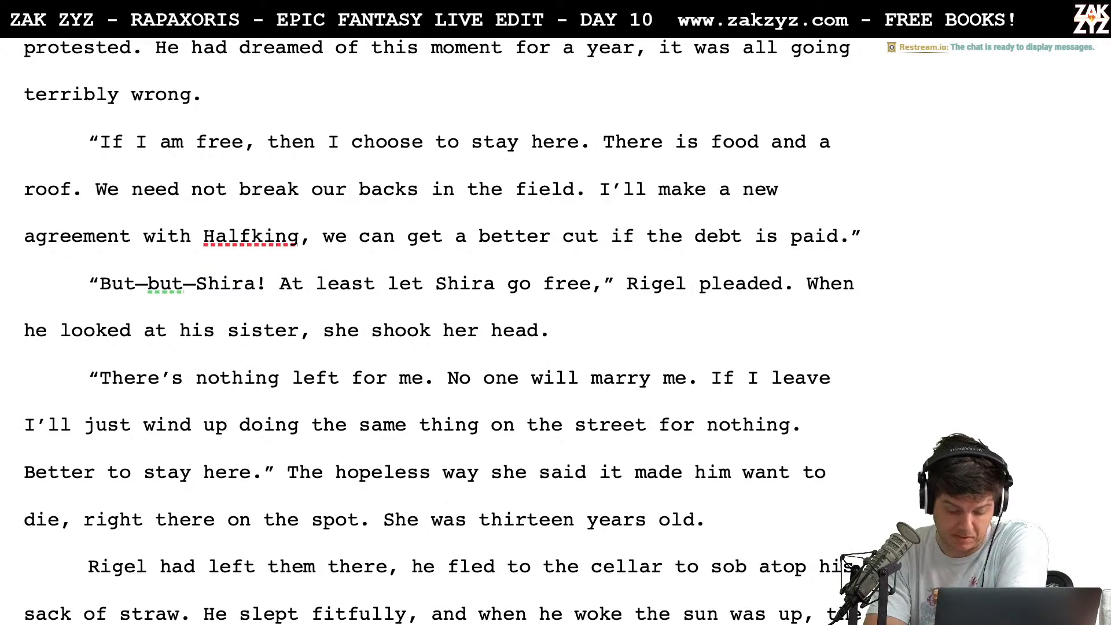
key(Down)
key(Left)
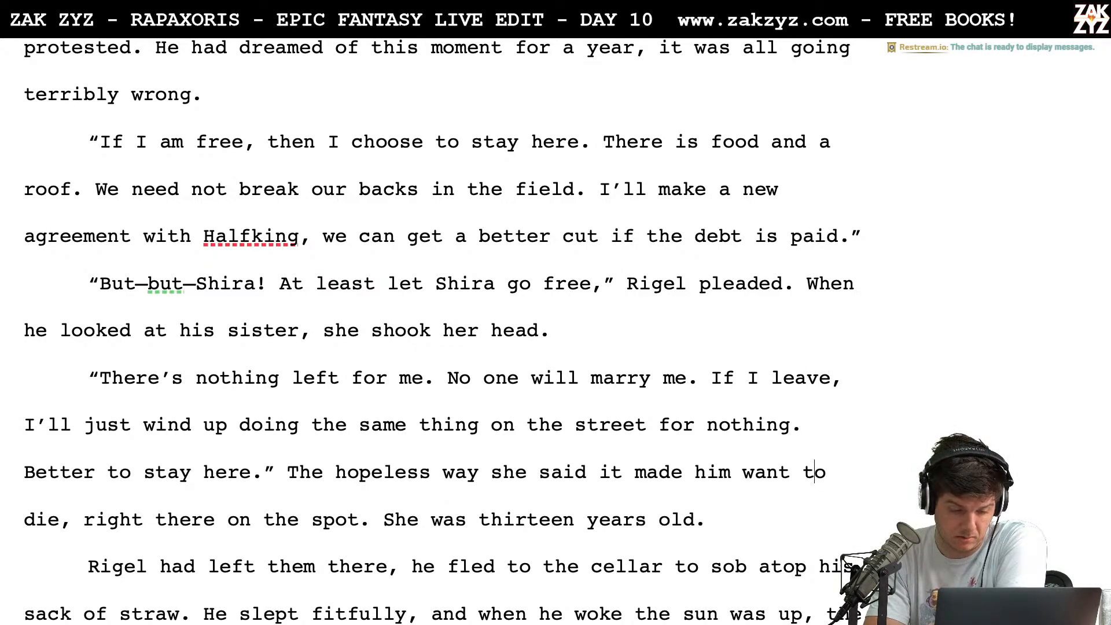
Move the narration starting "The hopeless way she said it" into its own paragraph after the sister's speech
key(Right)
key(Left)
key(Left)
key(Left)
key(Left)
key(Left)
key(Left)
key(Left)
key(Left)
key(Left)
key(Left)
key(Left)
key(Left)
key(Left)
key(Left)
key(Left)
key(Left)
key(Left)
key(Left)
key(Left)
key(Left)
key(Left)
key(Left)
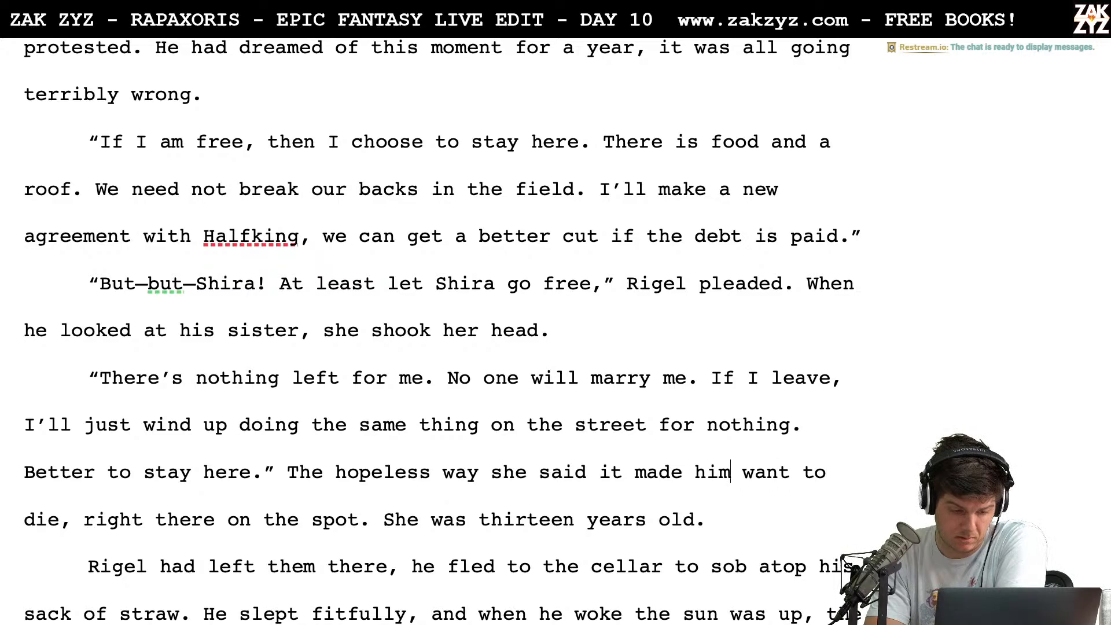
key(Left)
key(Left)
key(Left)
key(Left)
key(Left)
key(Left)
key(Left)
key(Left)
key(Left)
key(Left)
key(Left)
key(Left)
key(Left)
key(Left)
key(Left)
key(Left)
key(Left)
key(Left)
key(Left)
key(Return)
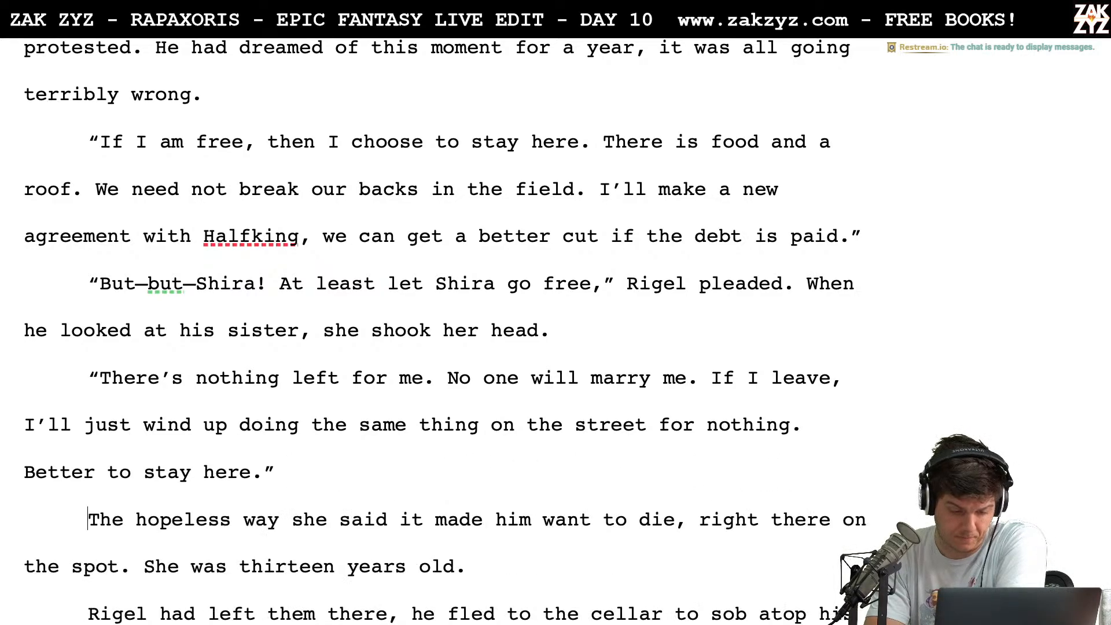
Replace "she said" after "The hopeless way" with "spoke made Rigel want to die."
key(Right)
key(Right)
key(Right)
key(Right)
key(Right)
key(Right)
key(Right)
key(Right)
key(Right)
key(Right)
key(Right)
key(Right)
key(Right)
key(Right)
key(Right)
key(Right)
key(Right)
key(Right)
key(Right)
key(Right)
key(Right)
key(Right)
key(Right)
key(Right)
key(Right)
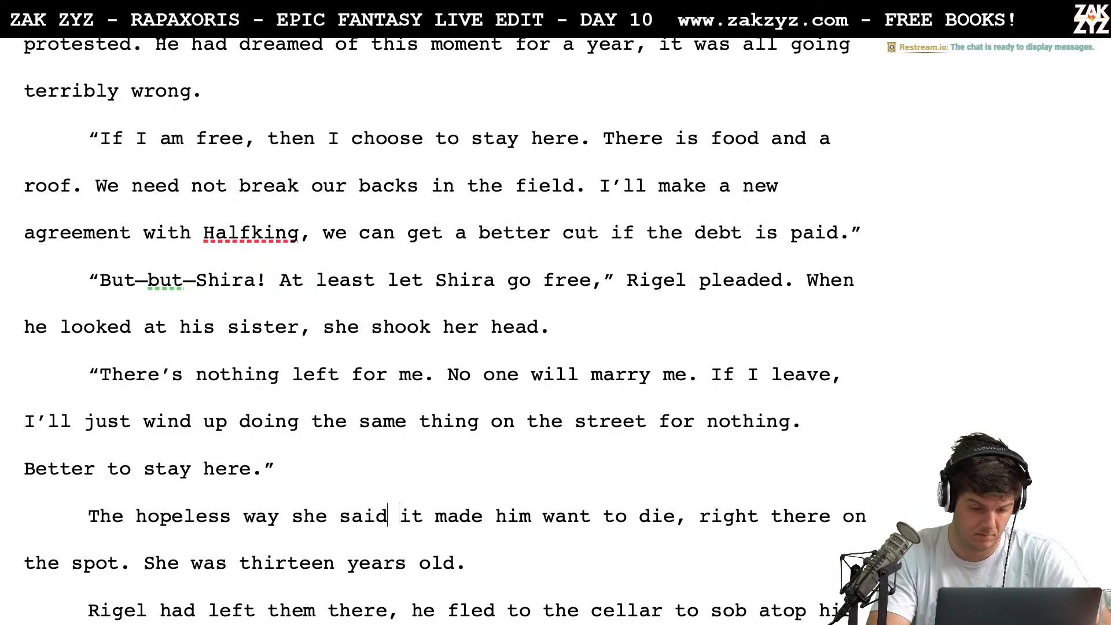
key(BackSpace)
key(BackSpace)
key(BackSpace)
key(BackSpace)
key(BackSpace)
key(BackSpace)
key(BackSpace)
key(BackSpace)
text(spoke mag)
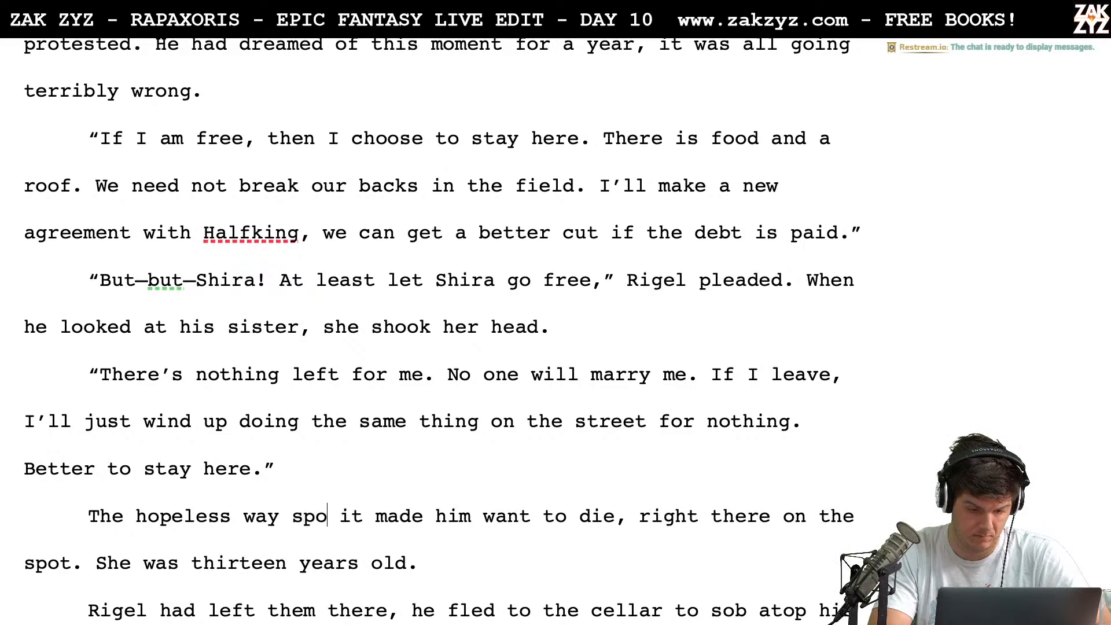
key(BackSpace)
text(de Rigel w)
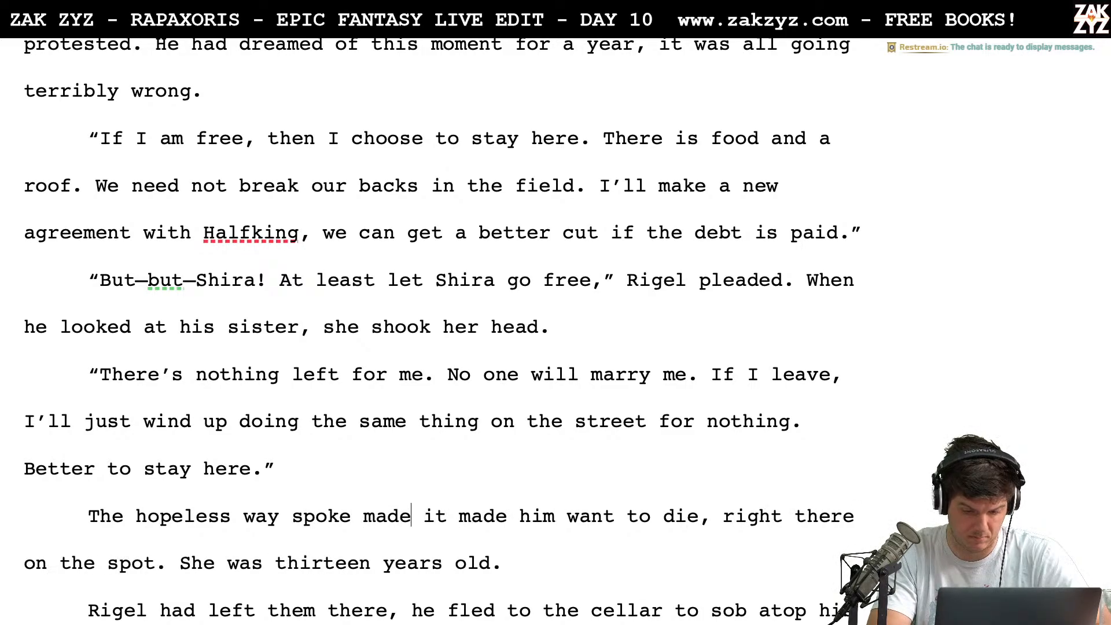
text(ant to die.)
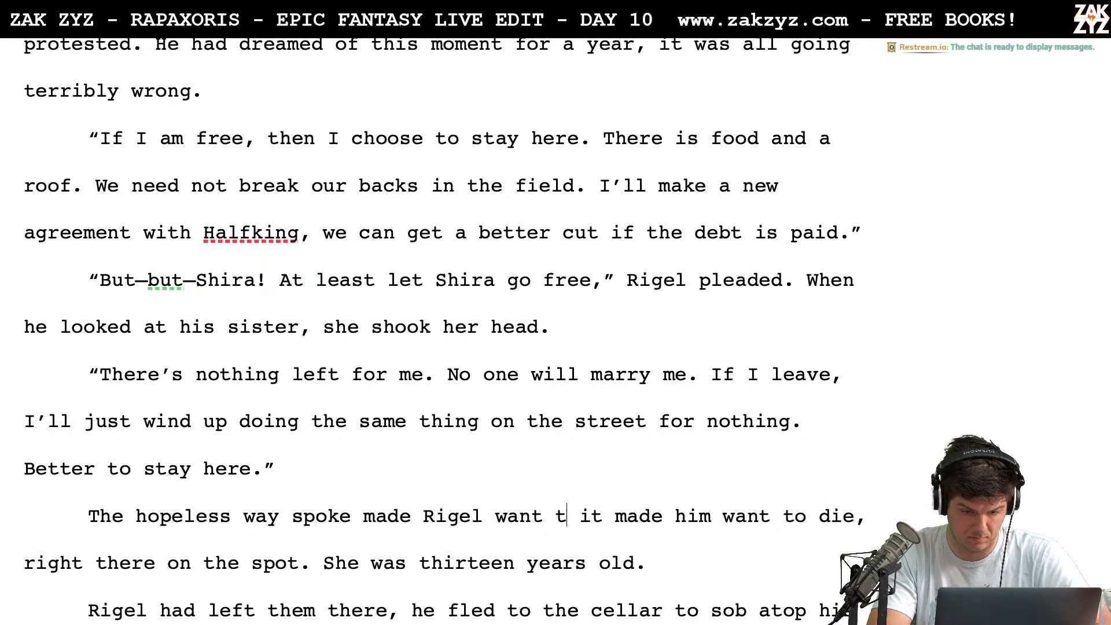
Delete the leftover "it made him want to die, right there on the spot." before "She was thirteen years old."
key(shift+Down)
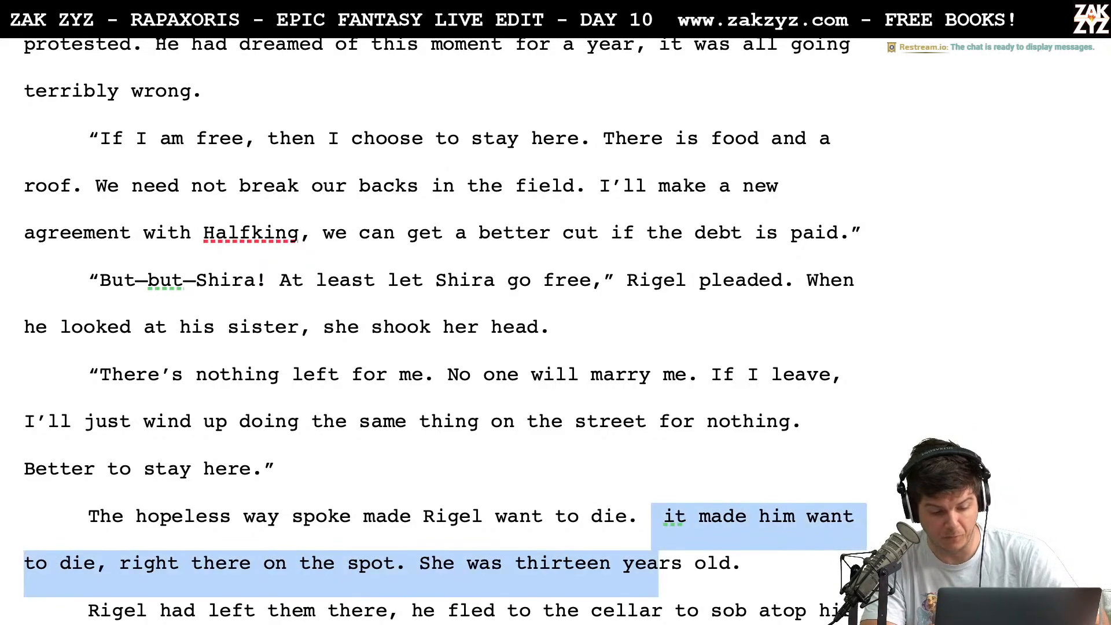
key(shift+Left)
key(shift+Left)
key(shift+Left)
key(shift+Left)
key(shift+Left)
key(shift+Left)
key(shift+Left)
key(shift+Left)
key(shift+Left)
key(shift+Left)
key(shift+Left)
key(shift+Left)
key(shift+Left)
key(shift+Left)
key(shift+Left)
key(shift+Left)
key(shift+Left)
key(shift+Left)
key(shift+Left)
key(shift+Left)
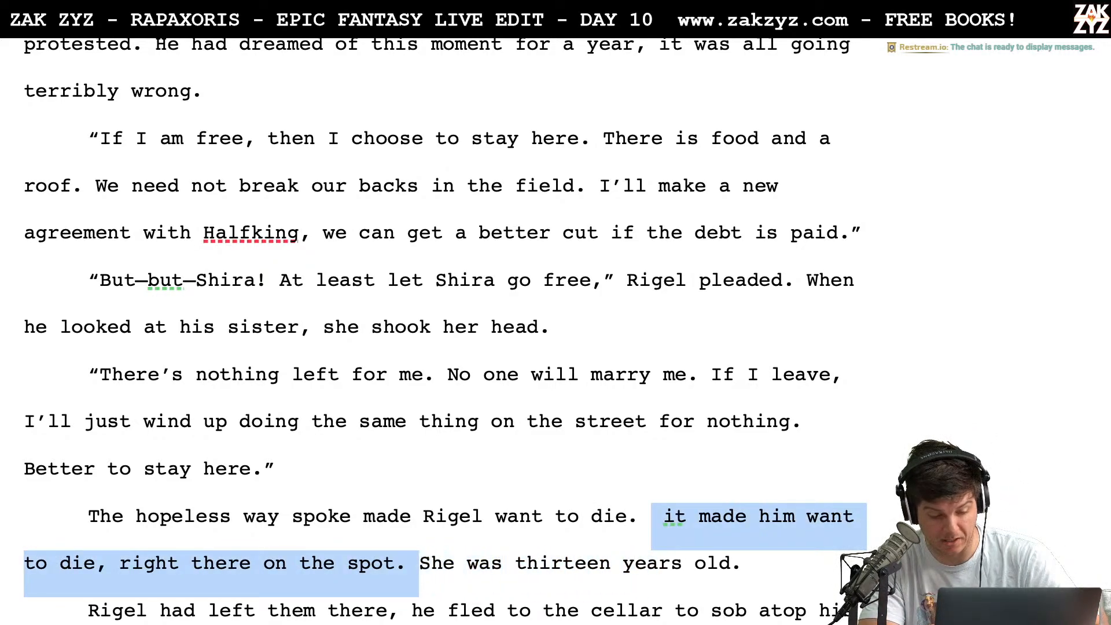
key(BackSpace)
key(Down)
key(Down)
key(Down)
key(Down)
key(Down)
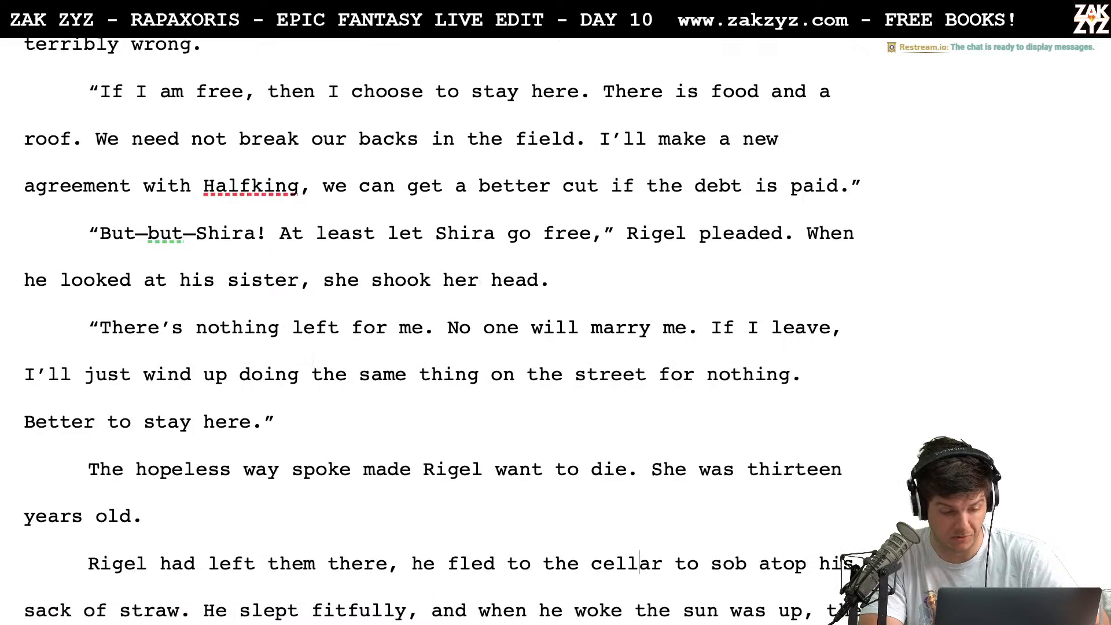
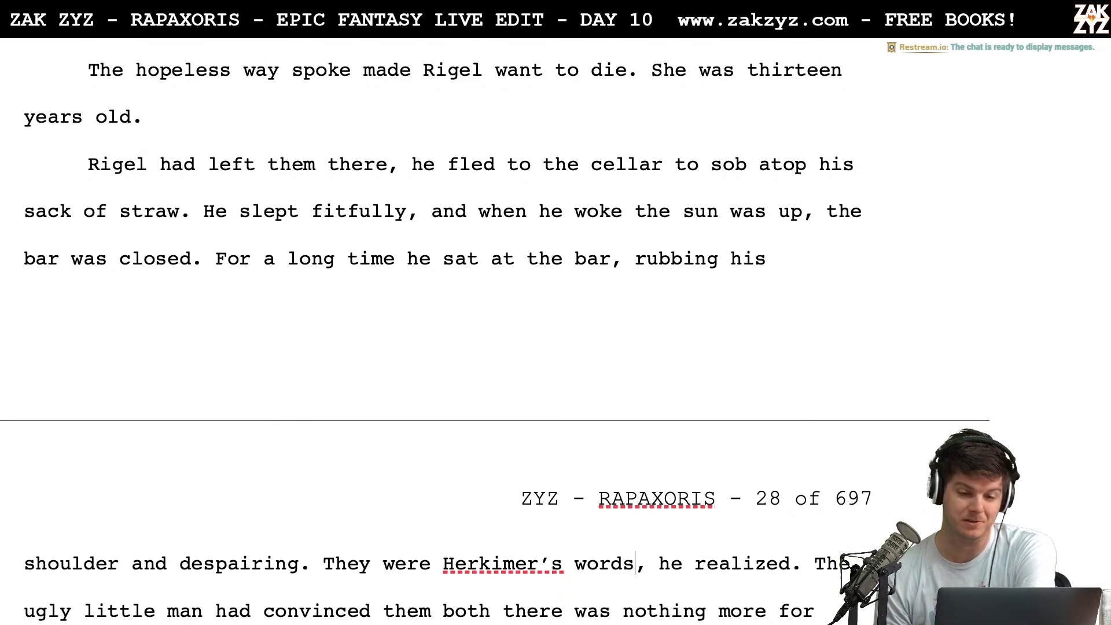
Change "left them there, he fled" to "left then and fled" in the paragraph about Rigel going to the cellar
scroll(495, 330, down, 1)
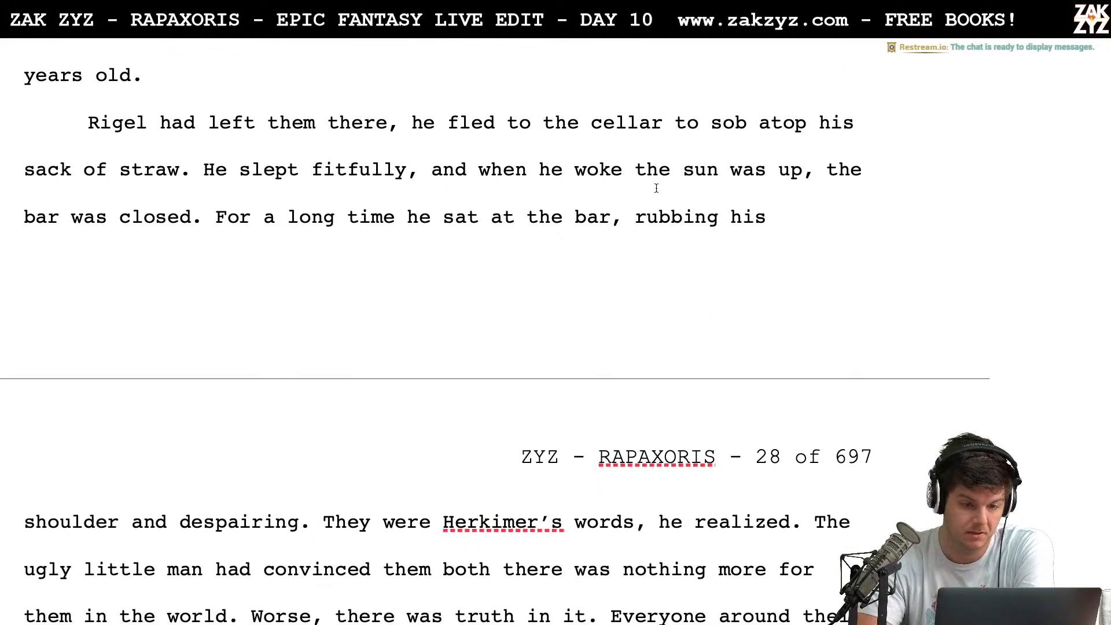
scroll(455, 168, down, 1)
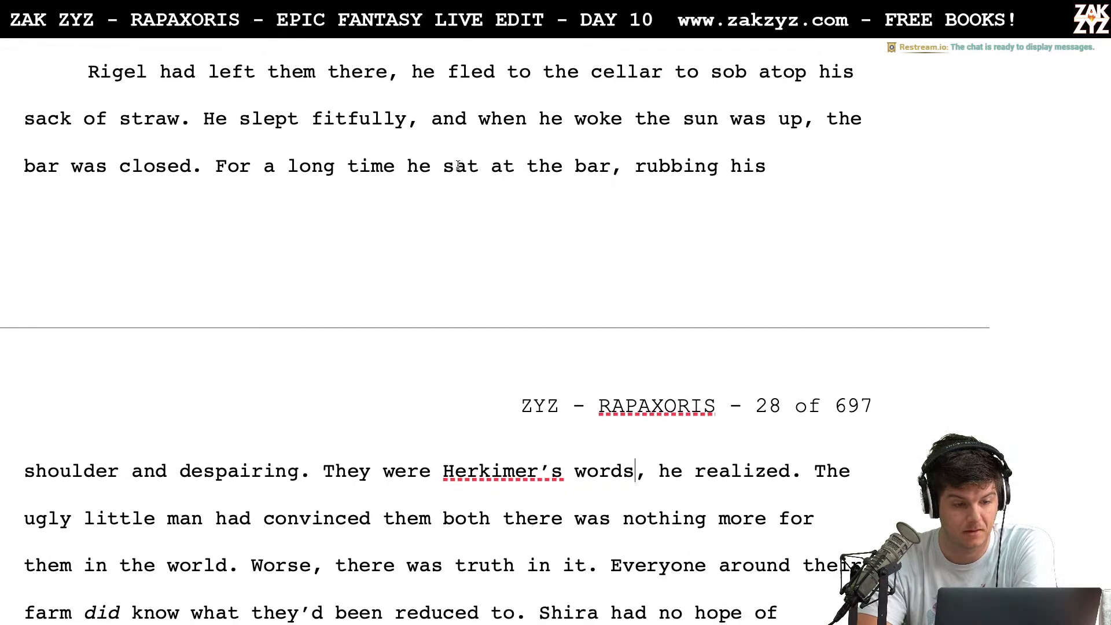
scroll(363, 74, up, 4)
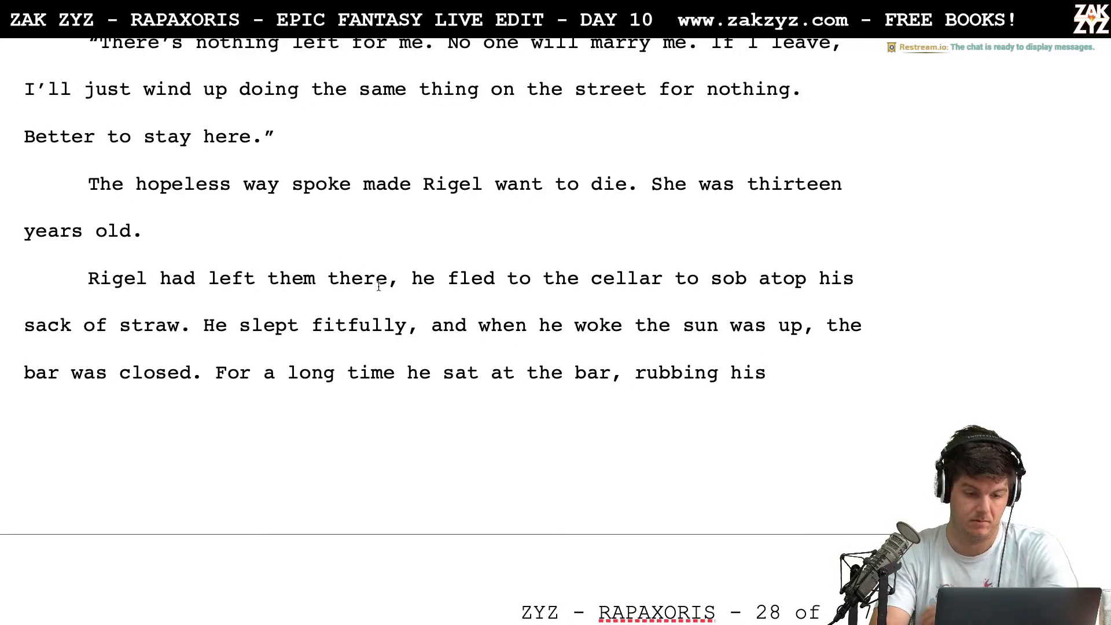
key(BackSpace)
key(BackSpace)
key(BackSpace)
key(BackSpace)
key(BackSpace)
key(BackSpace)
key(BackSpace)
key(BackSpace)
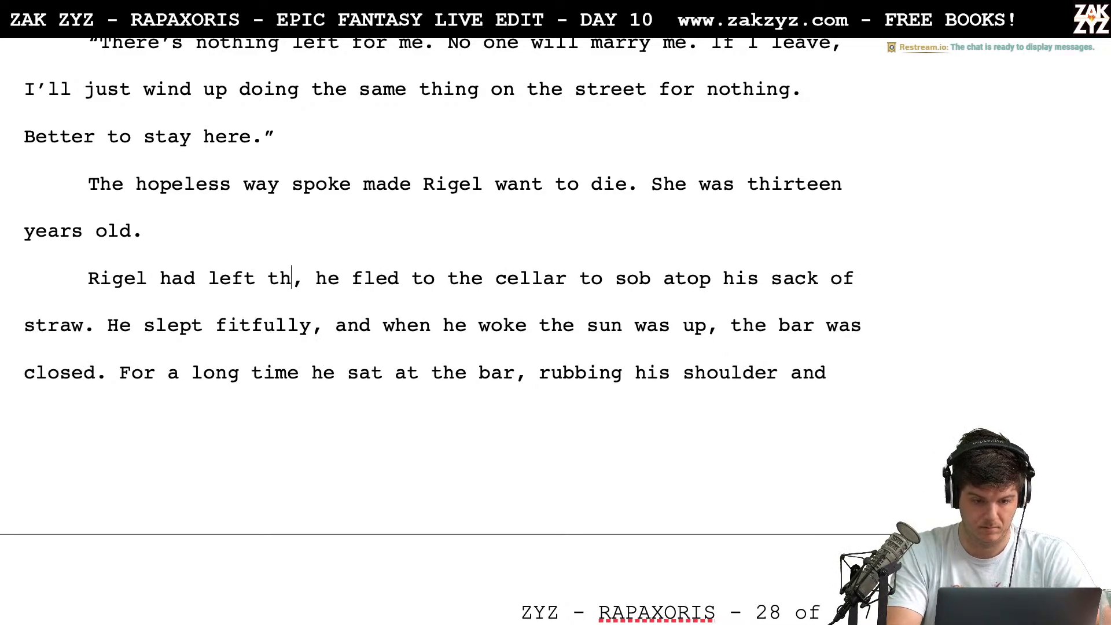
text(en and)
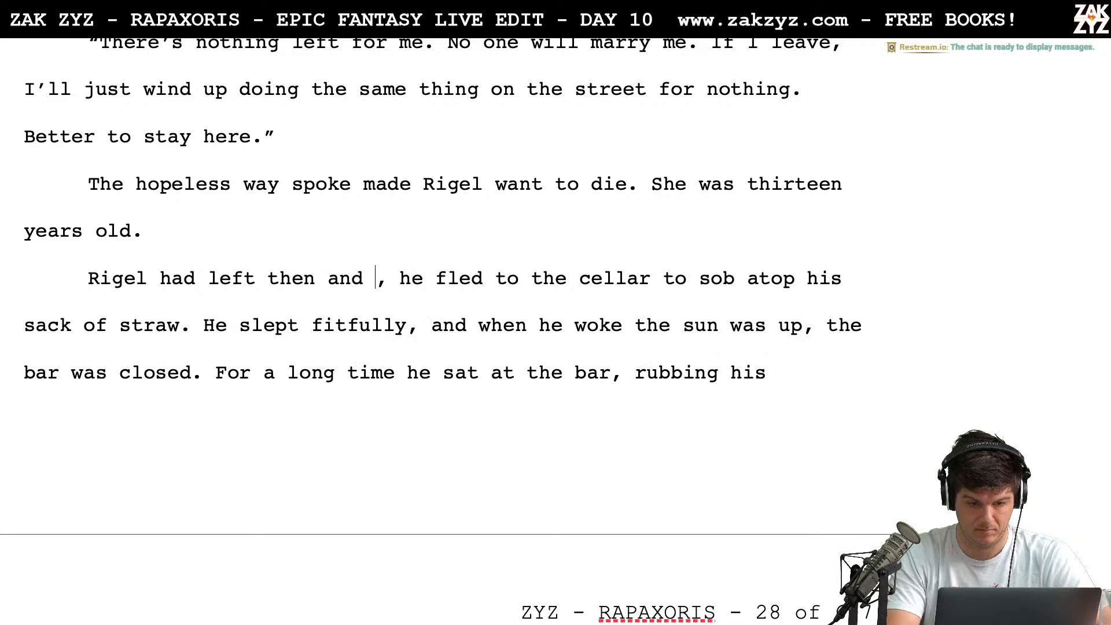
key(shift+Right)
key(shift+Right)
key(shift+Right)
key(shift+Right)
key(shift+Right)
key(BackSpace)
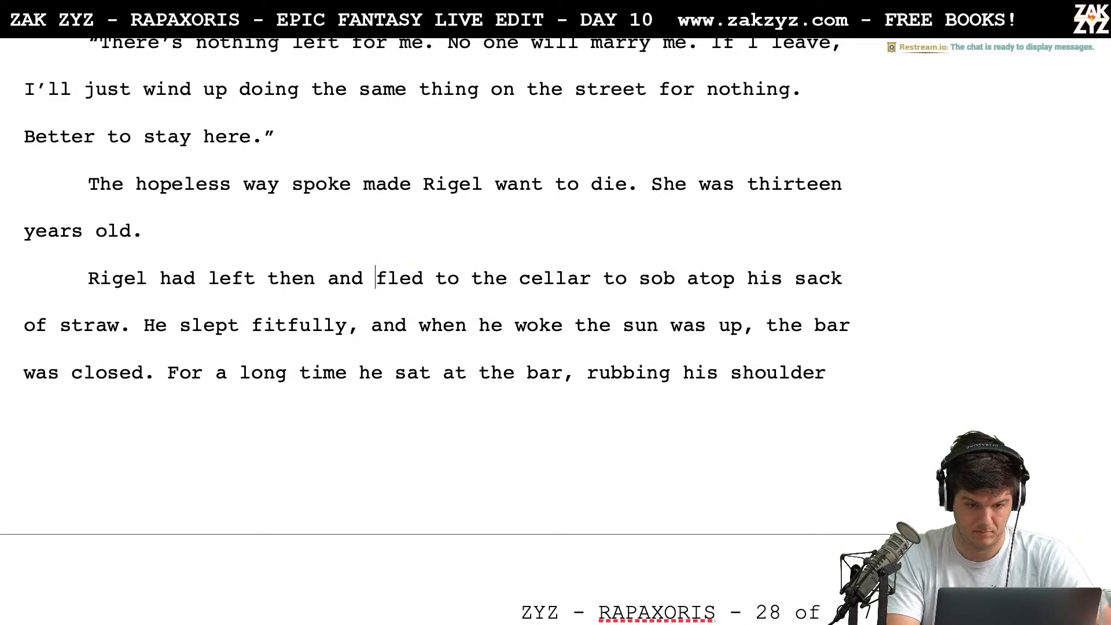
Delete "had" before "left then and fled" so the sentence begins "Rigel left then"
key(Left)
key(Left)
key(Left)
key(Left)
key(Left)
key(Left)
key(Left)
key(Left)
key(Left)
key(Left)
key(Left)
key(Left)
key(Left)
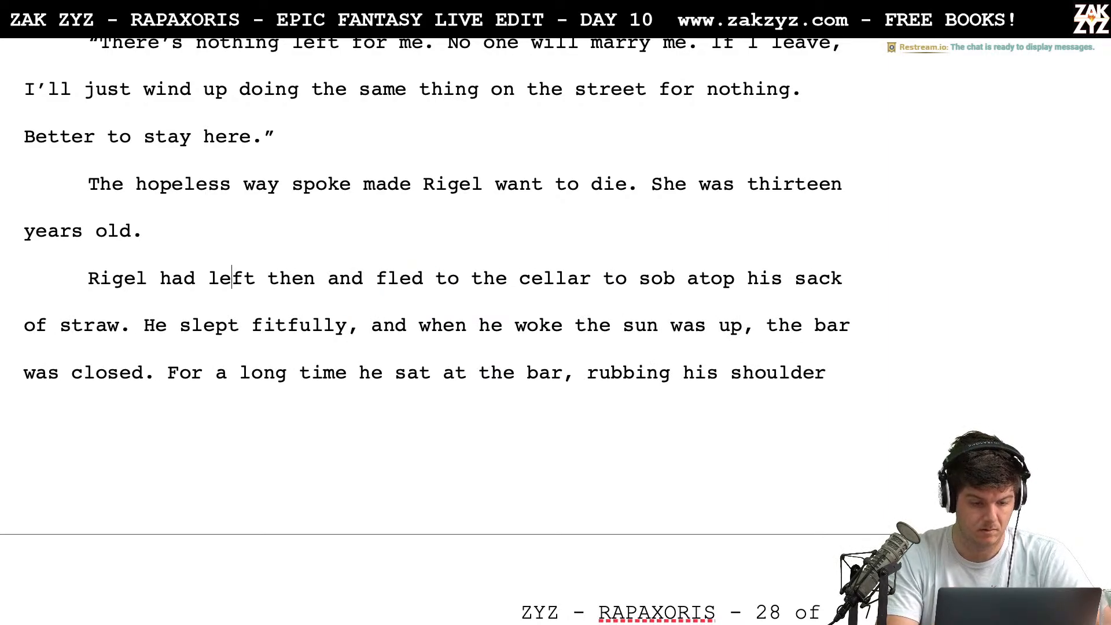
key(BackSpace)
key(BackSpace)
key(BackSpace)
key(BackSpace)
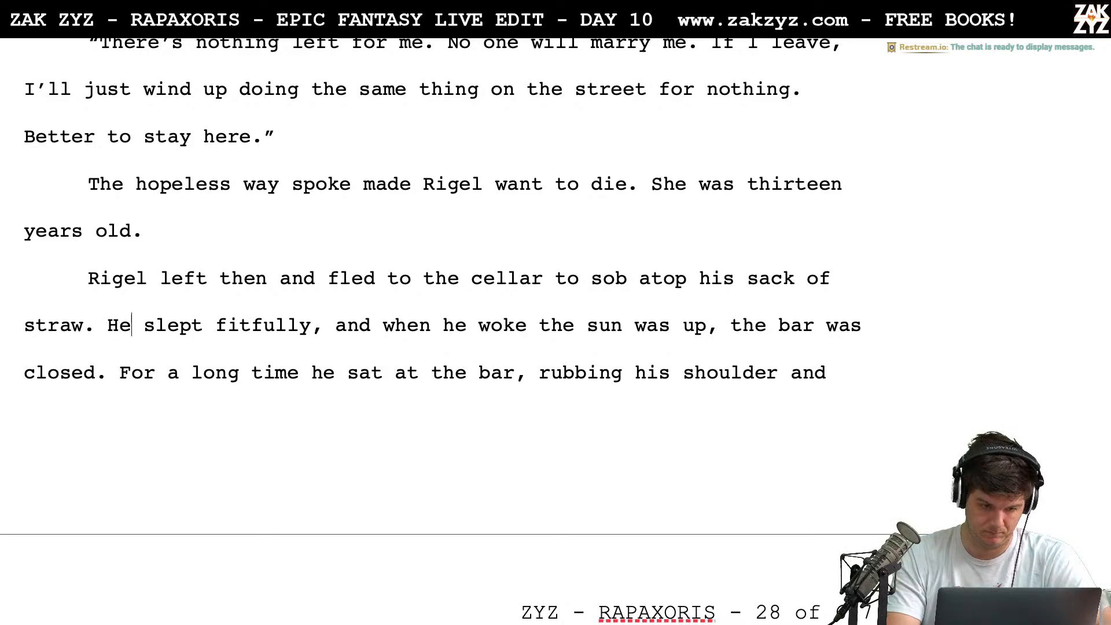
Delete the sentence starting "He slept fitfully" and break the paragraph before "For a long time he sat at the bar"
drag(108, 325, 107, 375)
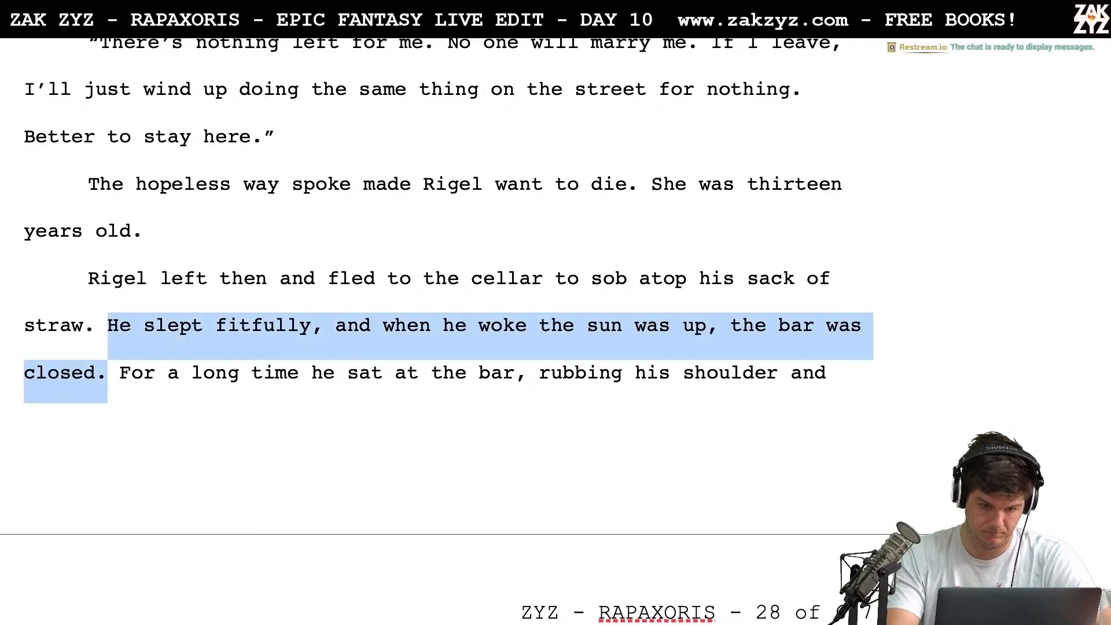
key(BackSpace)
key(Return)
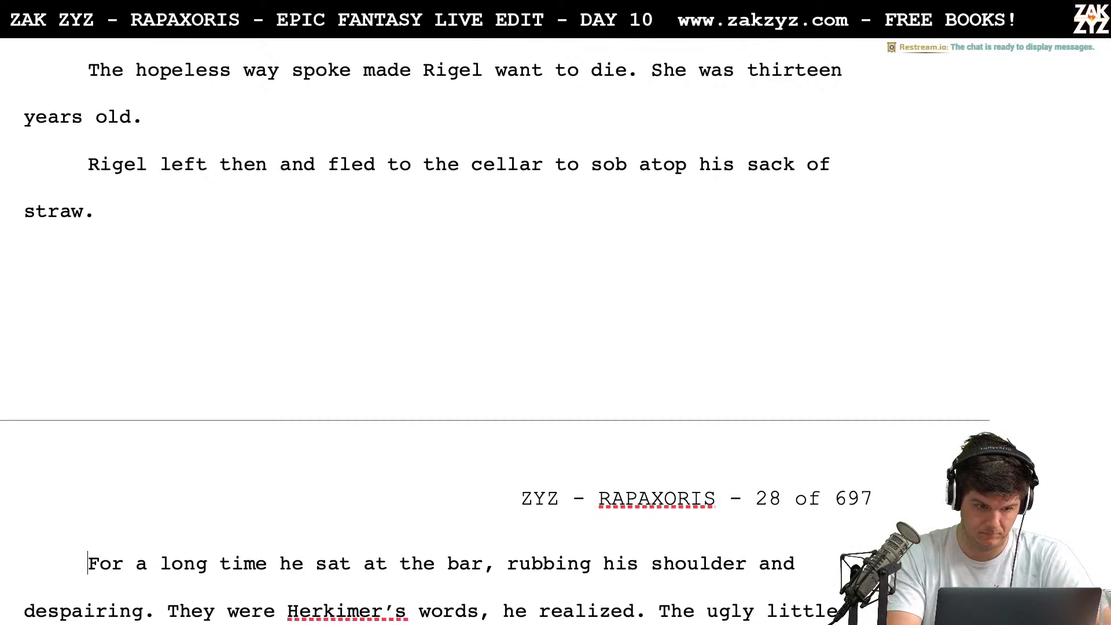
Add "After, he slunk to the bar to rub his shoulder and despair." after "sack of straw."
text(After, )
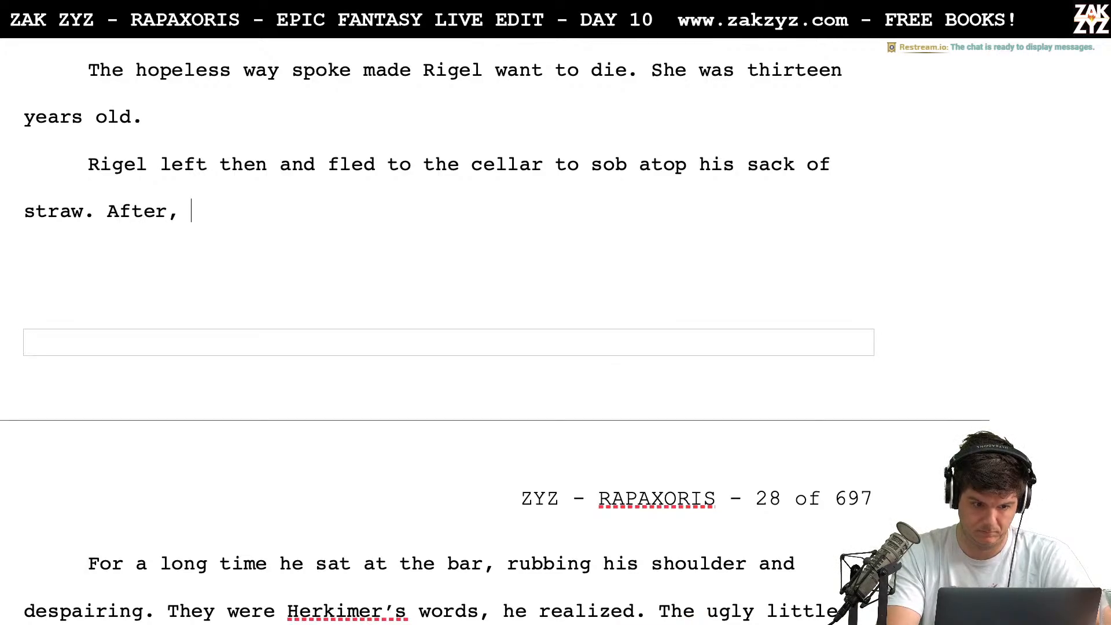
text(he slun)
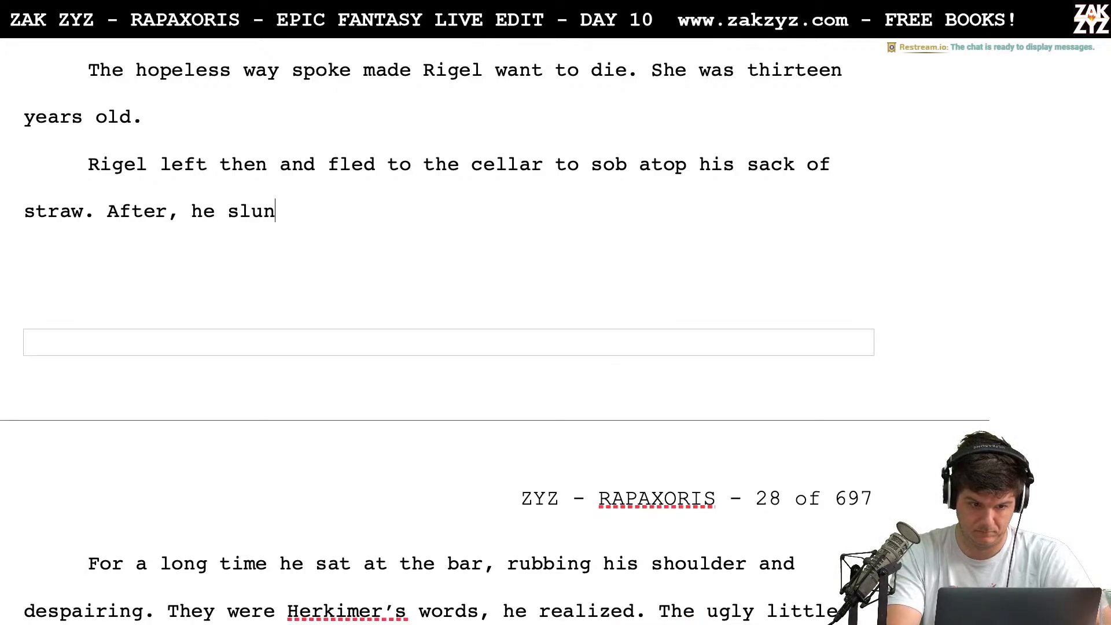
text(k to the bar)
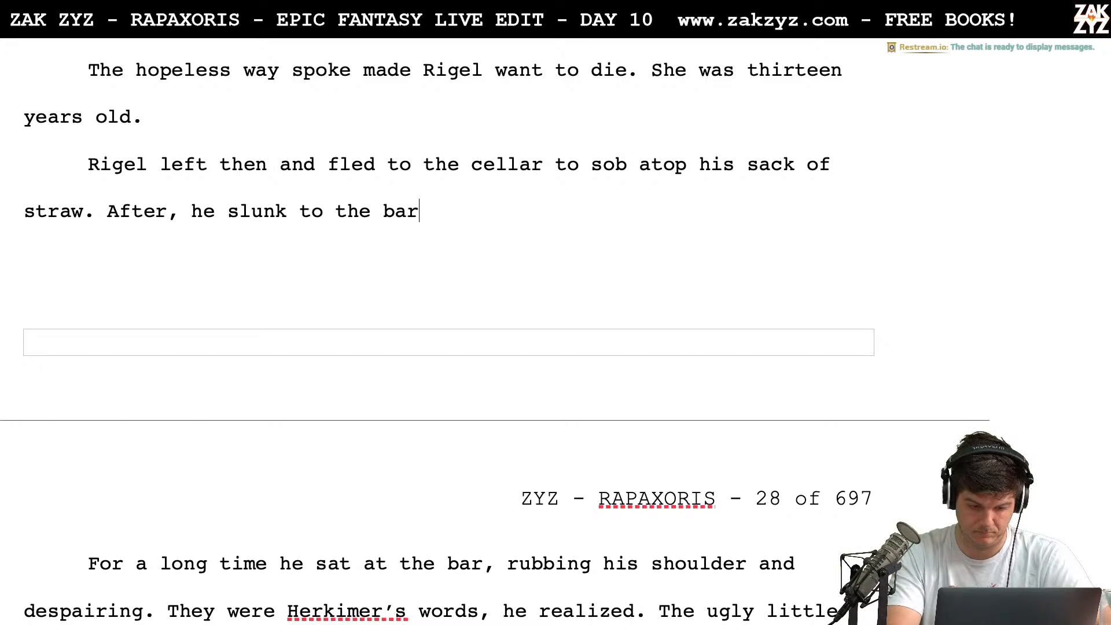
text( to rub his sh)
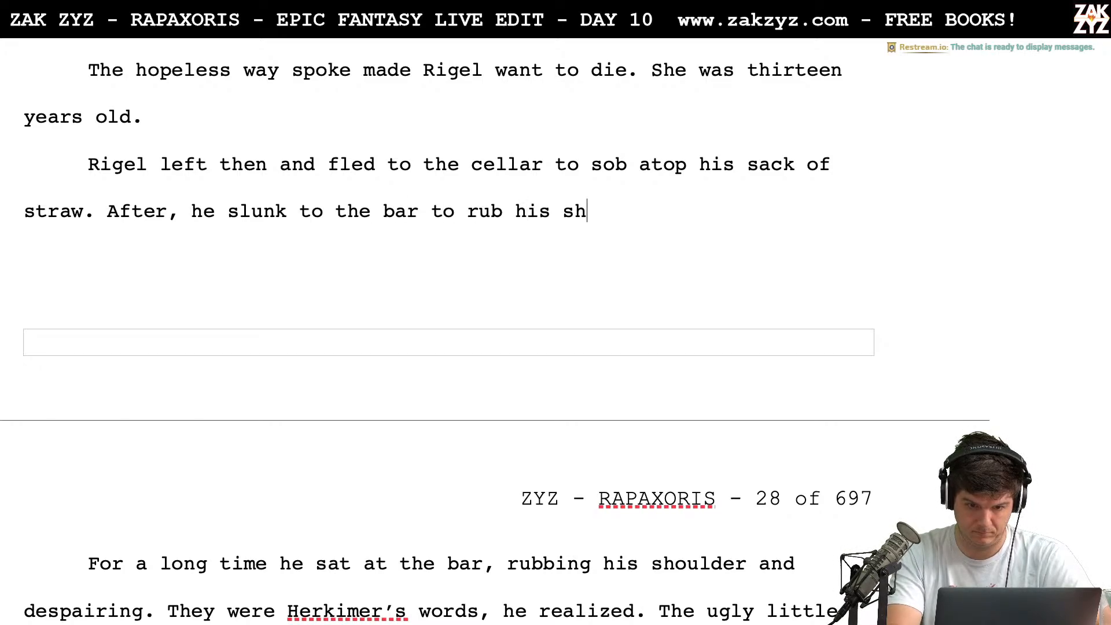
text(oulder and despair.)
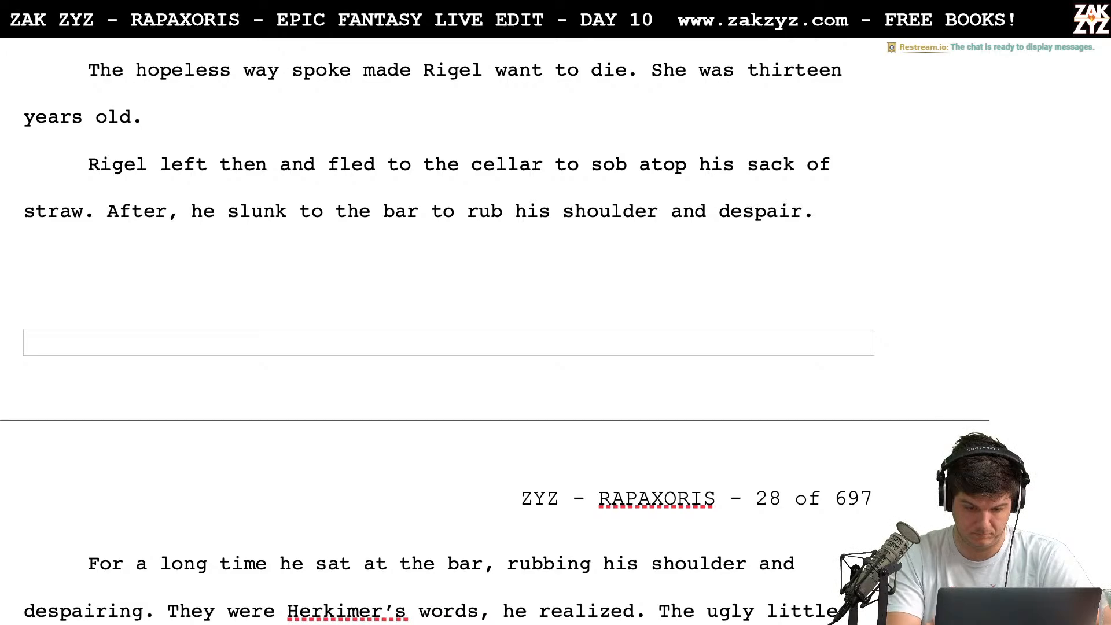
Delete the paragraph break and the old sentence "For a long time he sat at the bar, rubbing his shoulder and despairing."
key(shift+Down)
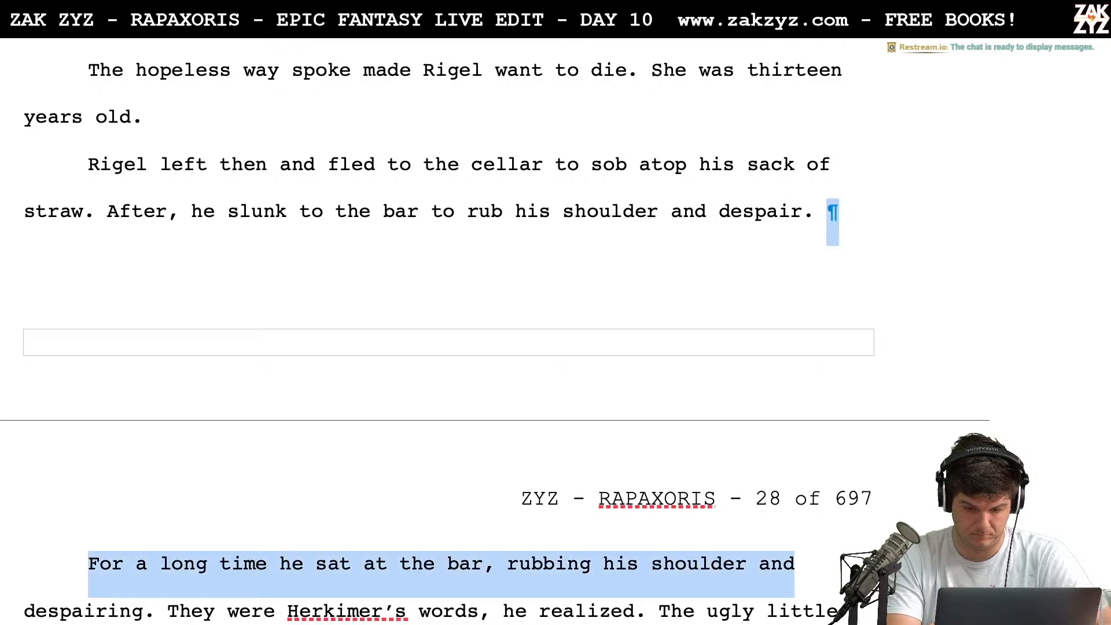
key(shift+Right)
key(shift+Right)
key(shift+Right)
key(shift+Right)
key(shift+Right)
key(shift+Right)
key(shift+Right)
key(shift+Right)
key(shift+Right)
key(shift+Right)
key(shift+Right)
key(shift+Right)
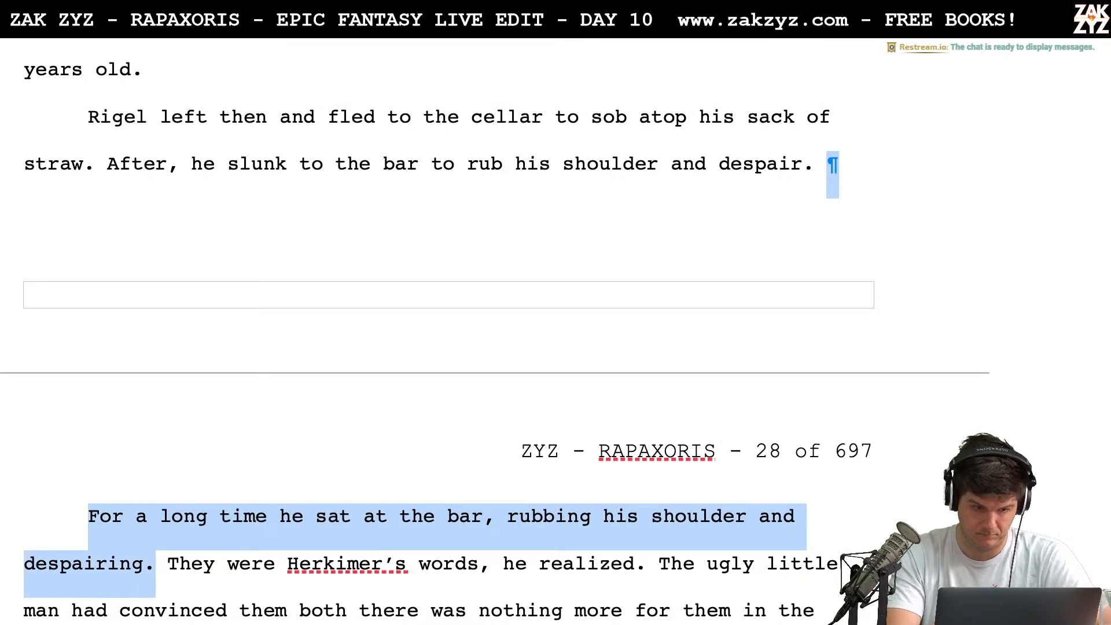
key(Delete)
Insert the sentence "He realized they were Herkimer's words." after "rub his shoulder and despair."
text(He realized )
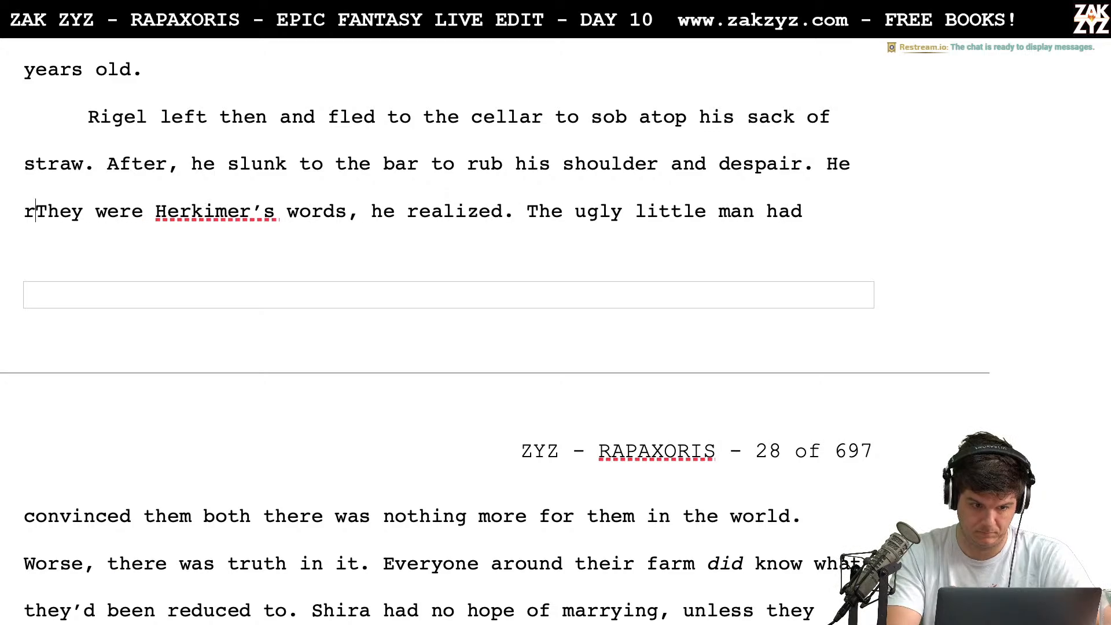
text(they were He)
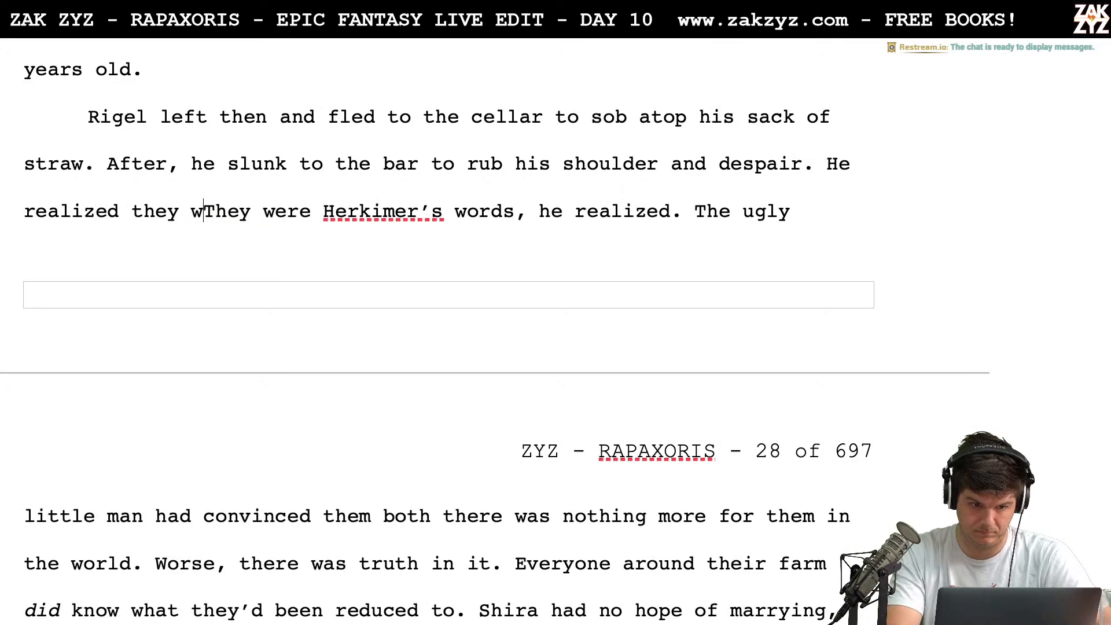
text(rkimer's w)
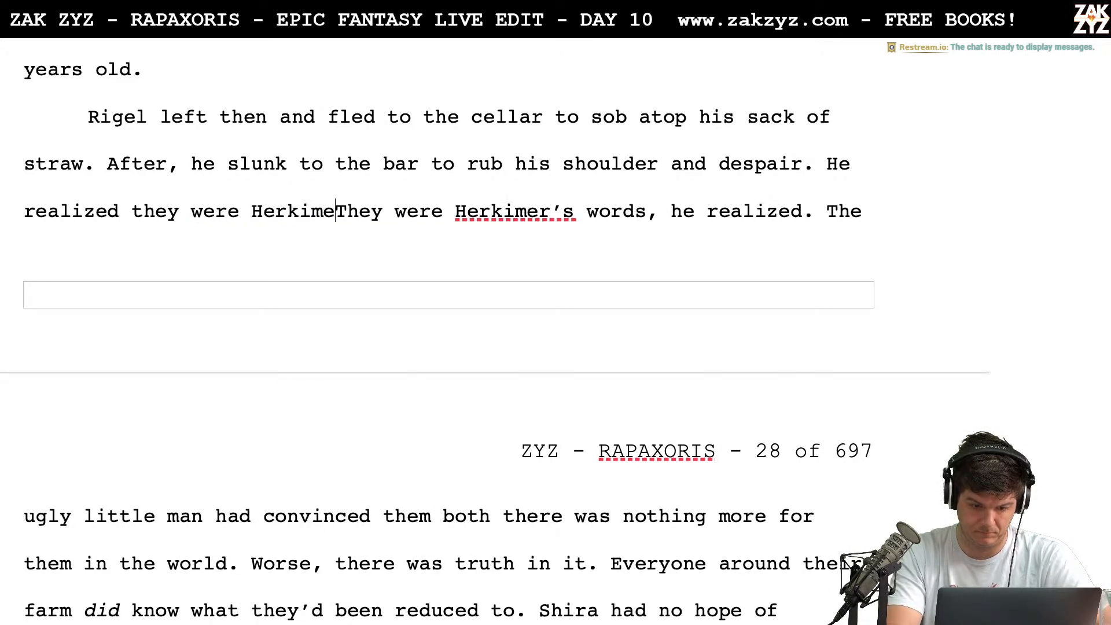
text(ords.)
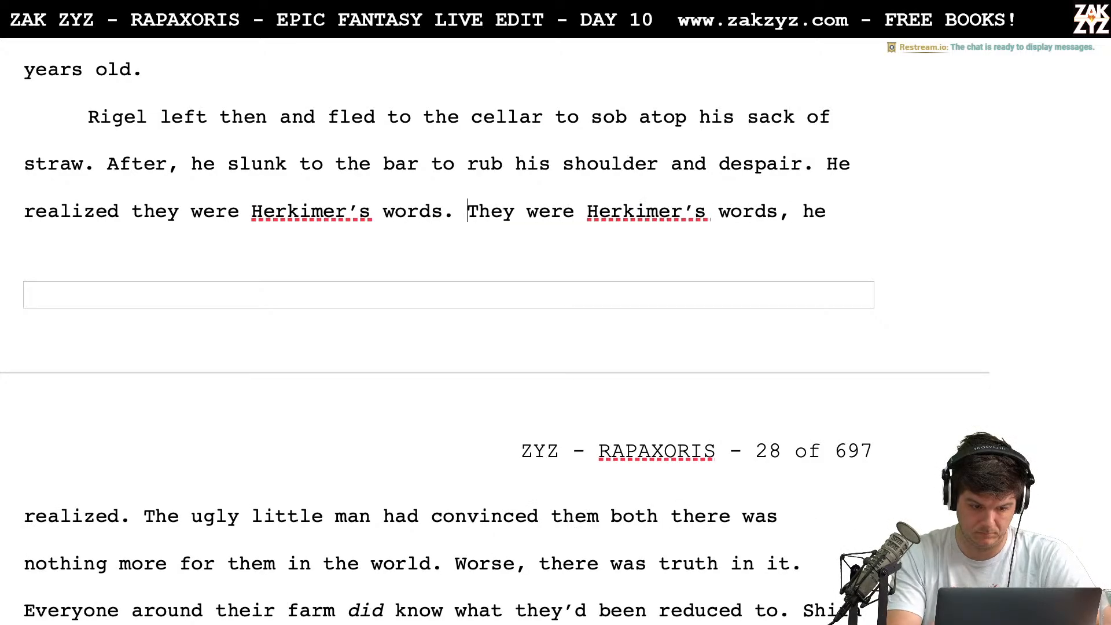
Delete the redundant sentence "They were Herkimer's words, he realized." before "The ugly little man"
key(shift+Down)
key(shift+Left)
key(shift+Left)
key(shift+Left)
key(shift+Left)
key(shift+Left)
key(shift+Left)
key(shift+Left)
key(shift+Left)
key(shift+Left)
key(shift+Left)
key(shift+Left)
key(shift+Left)
key(shift+Left)
key(shift+Left)
key(shift+Left)
key(shift+Left)
key(shift+Left)
key(shift+Left)
key(shift+Left)
key(shift+Left)
key(shift+Left)
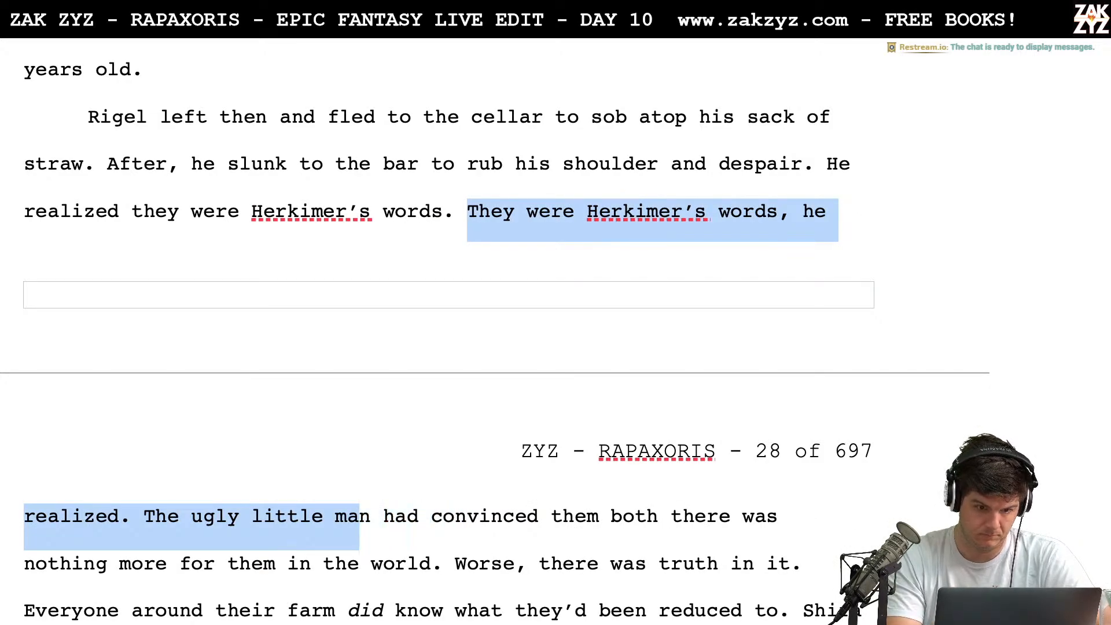
key(shift+Left)
key(shift+Left)
key(shift+Left)
key(shift+Left)
key(shift+Left)
key(shift+Left)
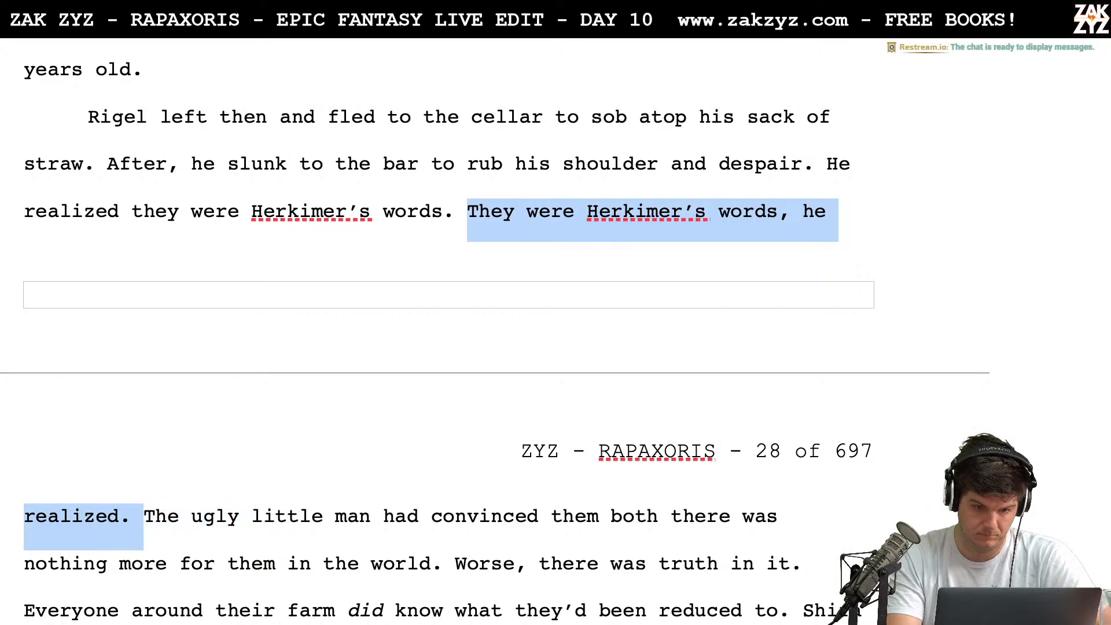
key(BackSpace)
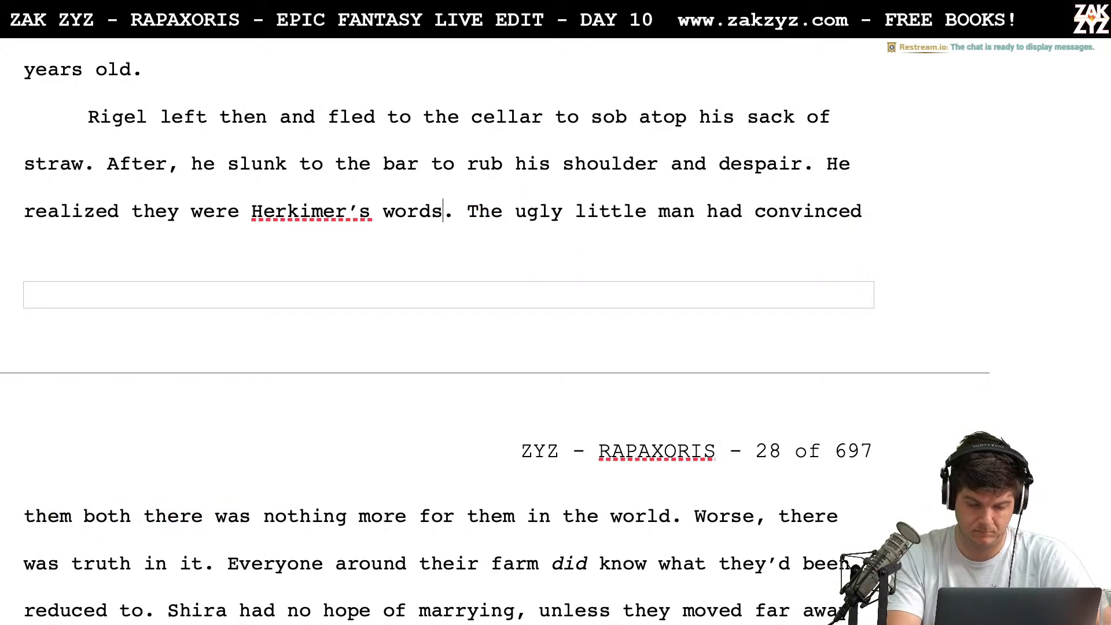
key(BackSpace)
text(,)
key(BackSpace)
key(BackSpace)
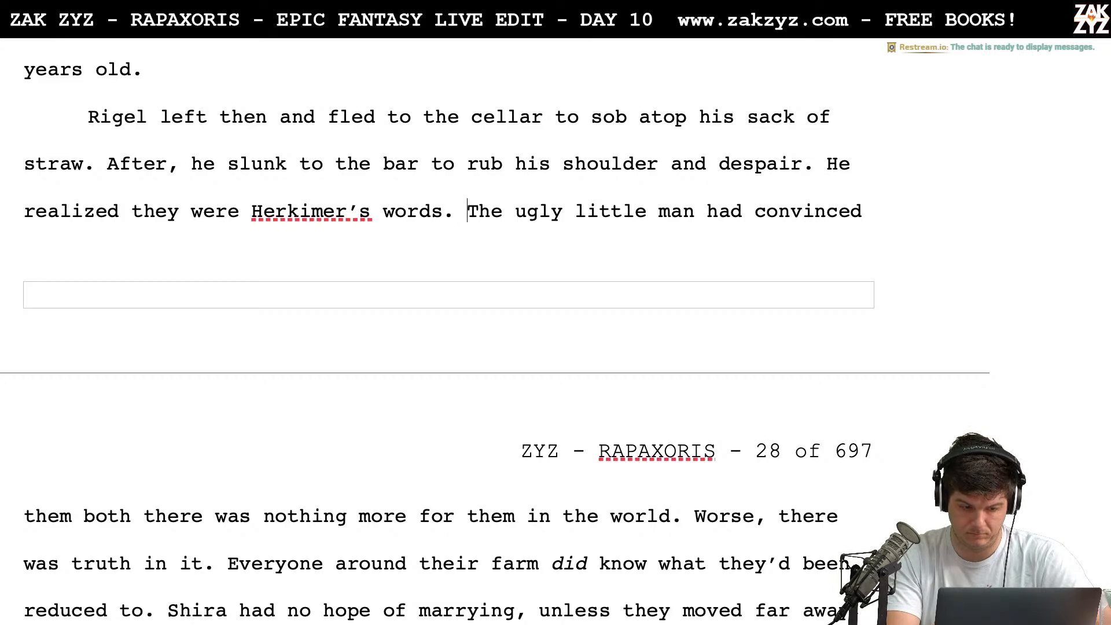
scroll(353, 220, down, 1)
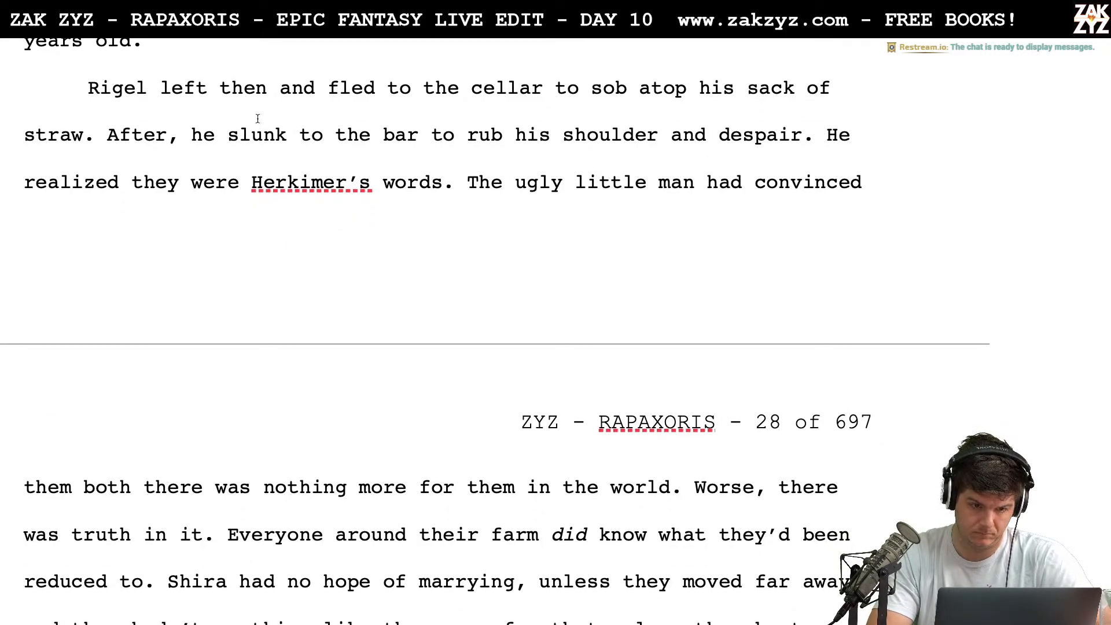
click(287, 134)
key(Right)
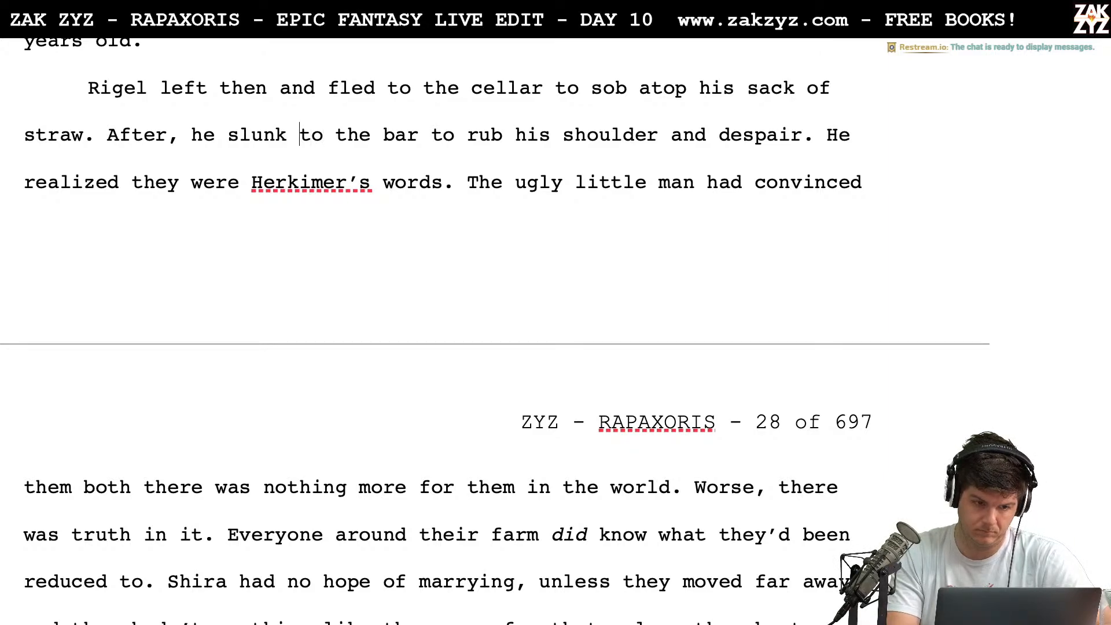
key(Left)
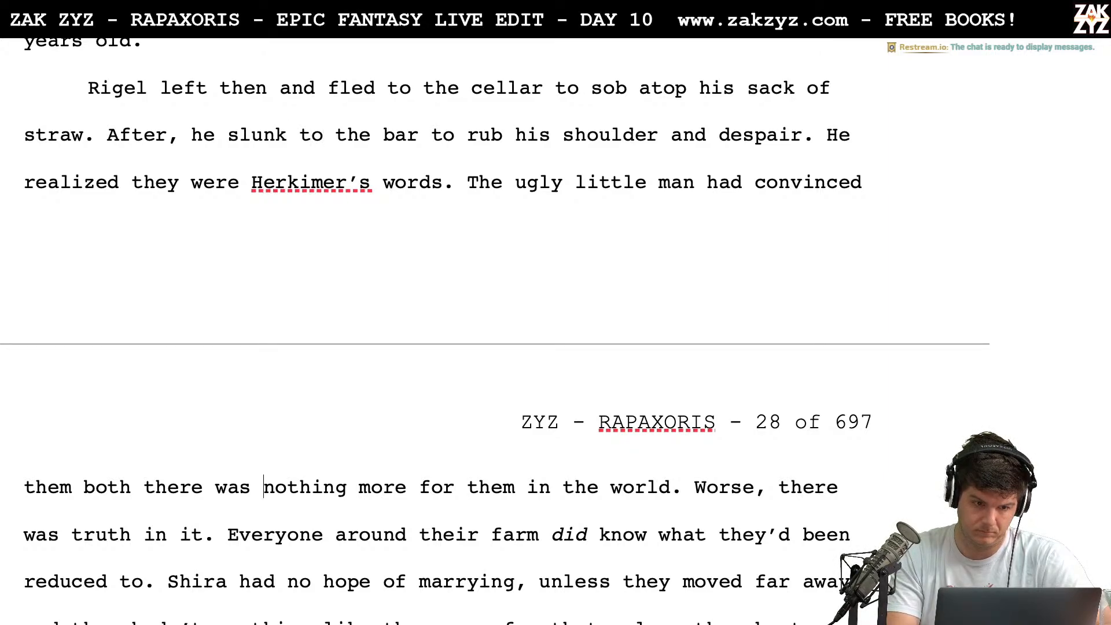
key(Up)
key(Up)
Replace "them" after "The ugly little man had convinced" with "his mother and sister"
scroll(362, 238, down, 2)
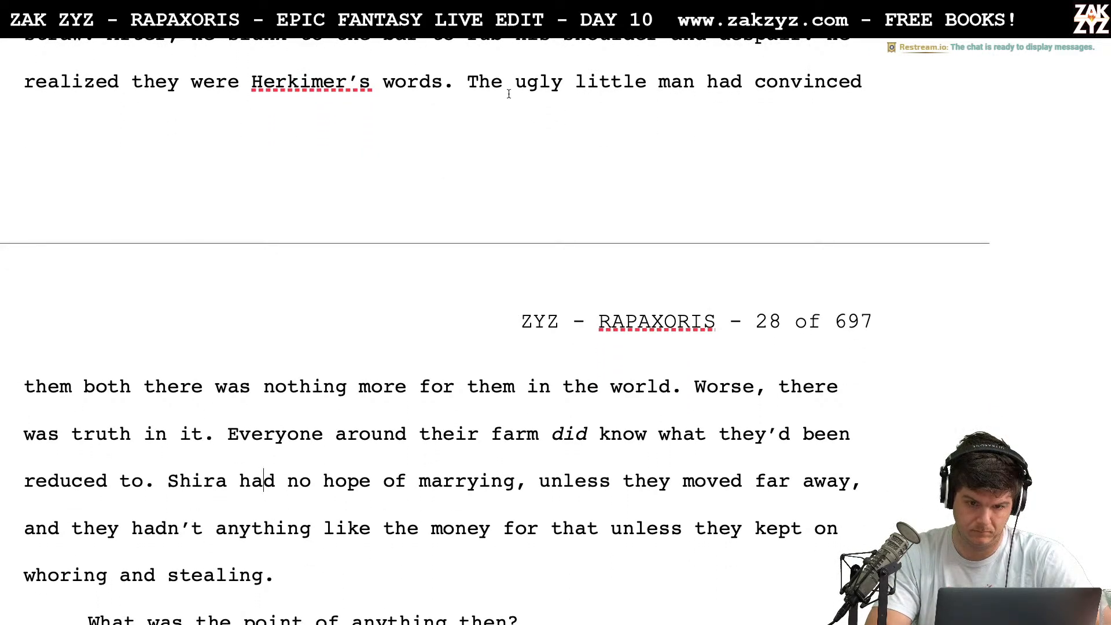
click(71, 387)
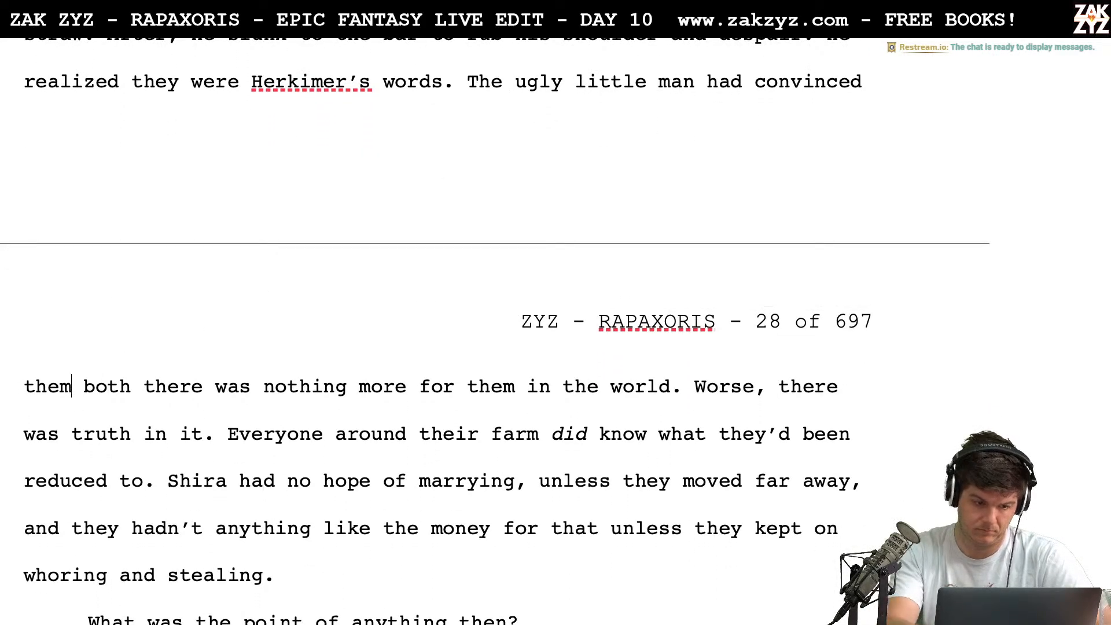
key(BackSpace)
key(BackSpace)
key(BackSpace)
key(BackSpace)
text(his mother )
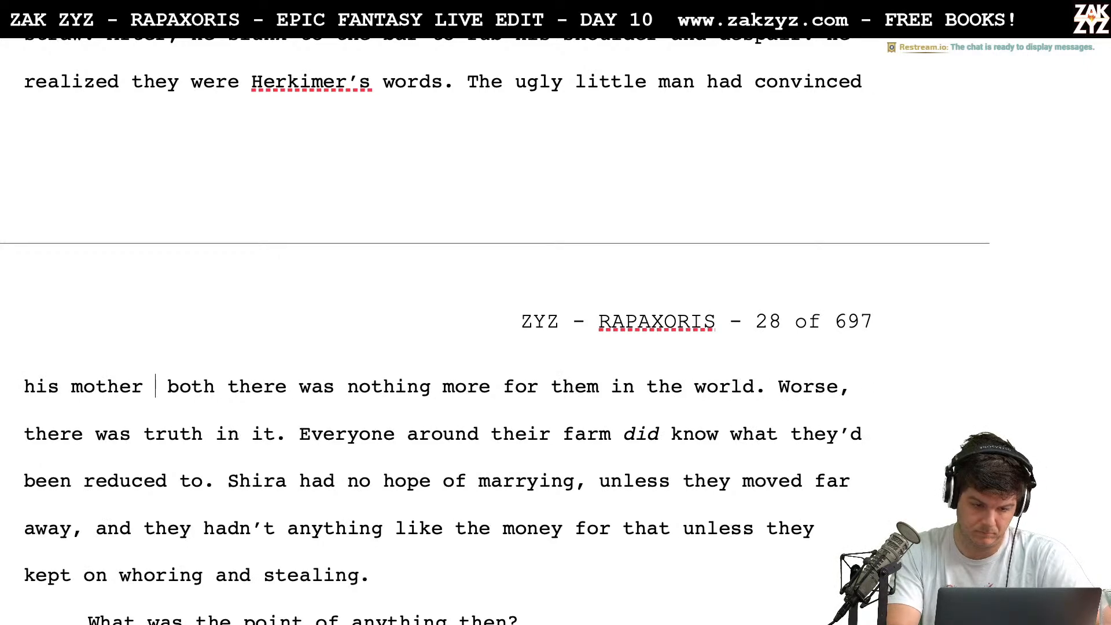
text(and Sister)
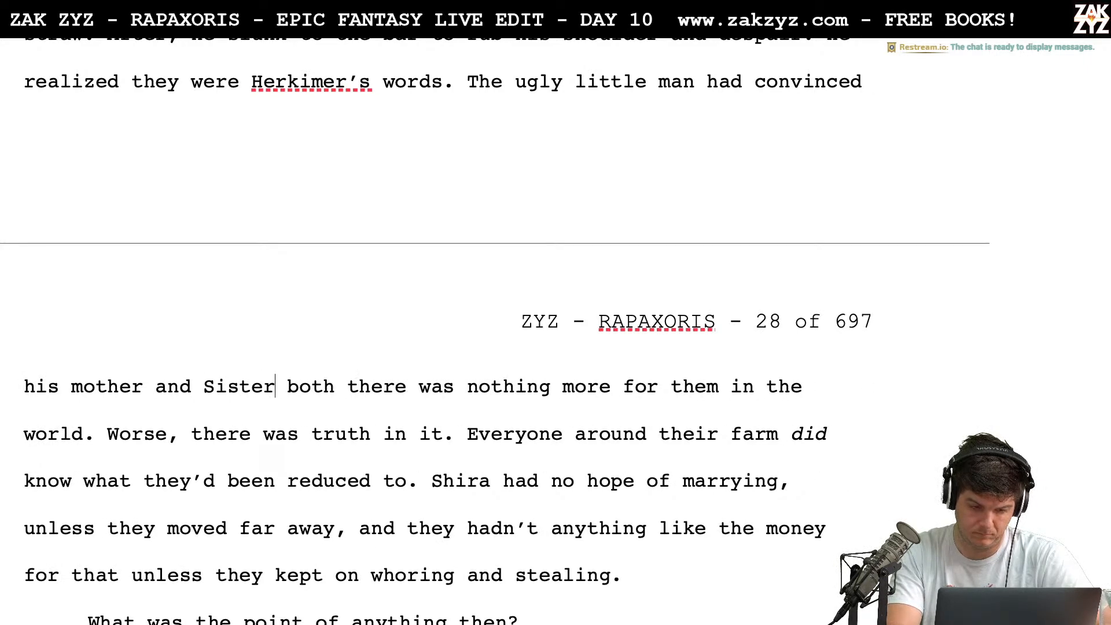
key(BackSpace)
key(BackSpace)
key(BackSpace)
key(BackSpace)
key(BackSpace)
key(BackSpace)
text(sister)
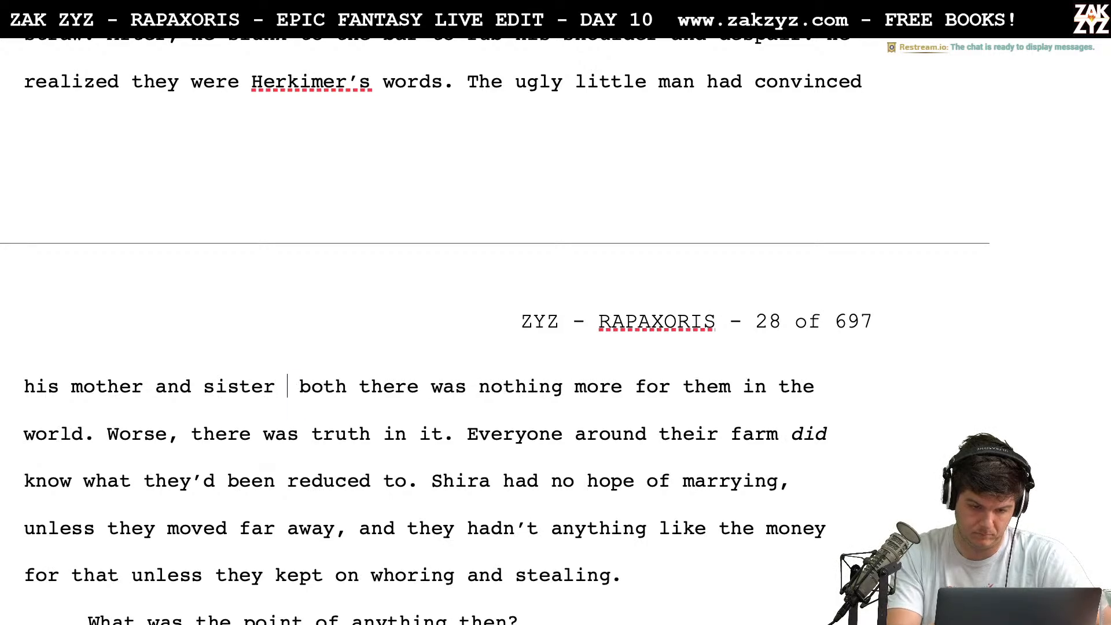
Delete the word "both" after "his mother and sister" in the sentence about the ugly little man
key(shift+Right)
key(shift+Right)
key(shift+Right)
key(shift+Right)
key(shift+Right)
key(shift+Right)
key(shift+Right)
key(shift+Right)
key(shift+Right)
key(shift+Right)
key(shift+Right)
key(shift+Right)
key(shift+Right)
key(shift+Right)
key(shift+Right)
key(shift+Right)
key(shift+Right)
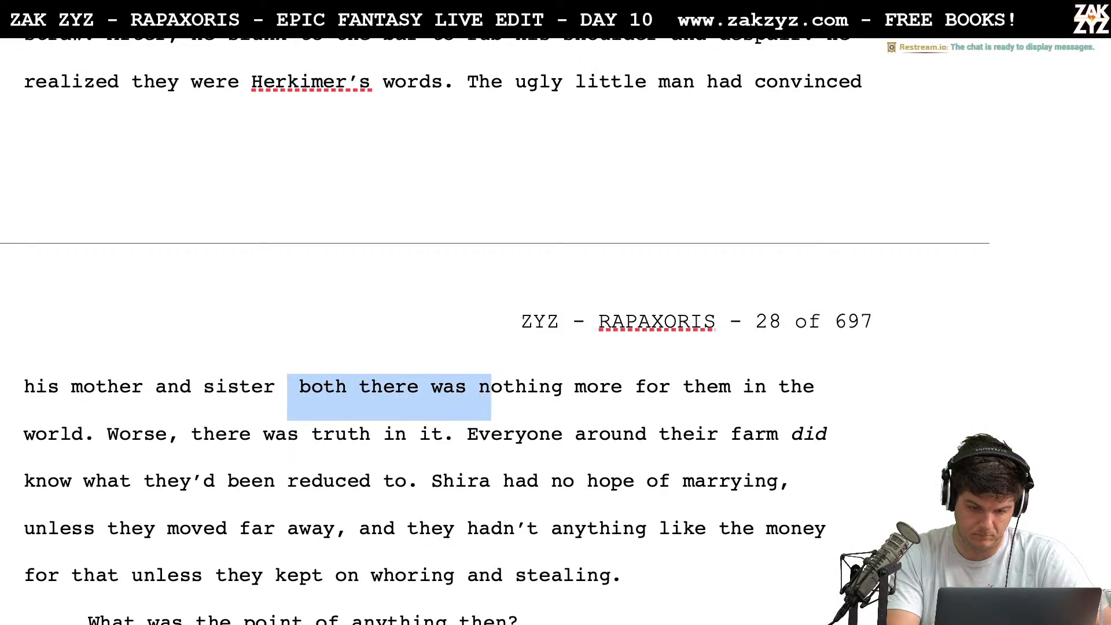
key(shift+Left)
key(shift+Left)
key(shift+Left)
key(shift+Left)
key(shift+Left)
key(shift+Left)
key(shift+Left)
key(shift+Left)
key(shift+Left)
key(shift+Left)
key(shift+Left)
key(shift+Left)
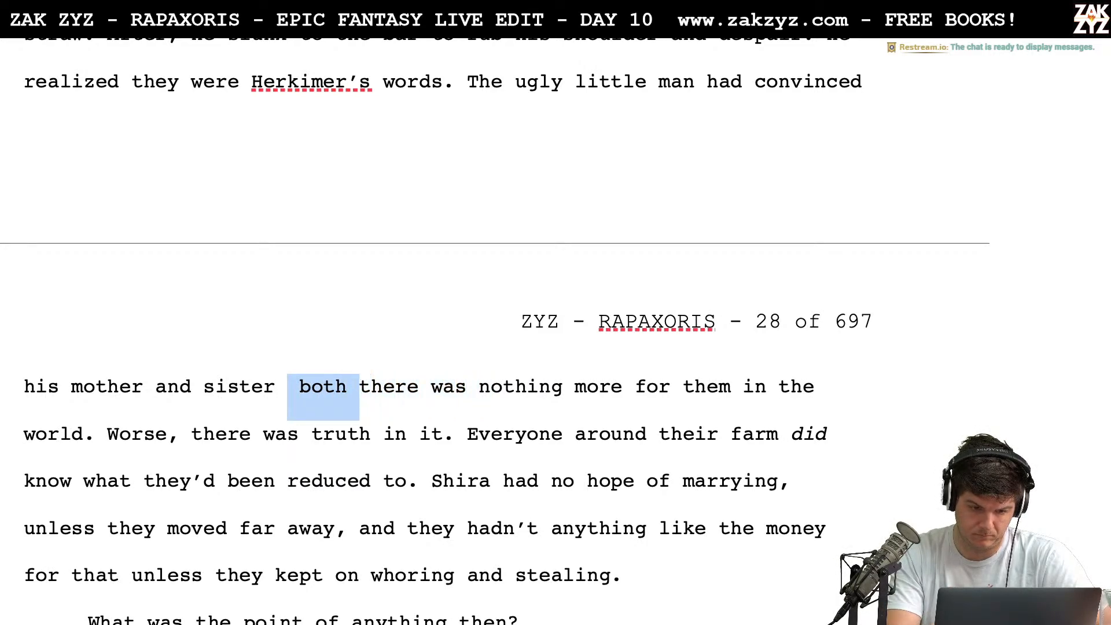
key(BackSpace)
Correct "then" to "them" in "Rigel left then and fled to the cellar"
scroll(494, 331, up, 1)
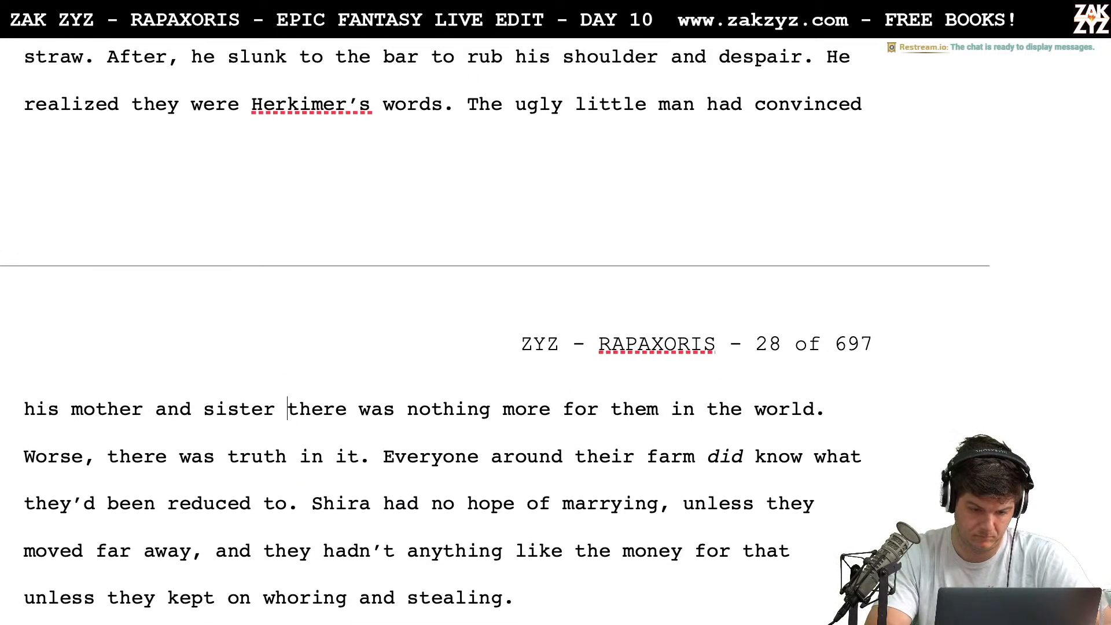
scroll(495, 332, down, 2)
scroll(495, 332, up, 5)
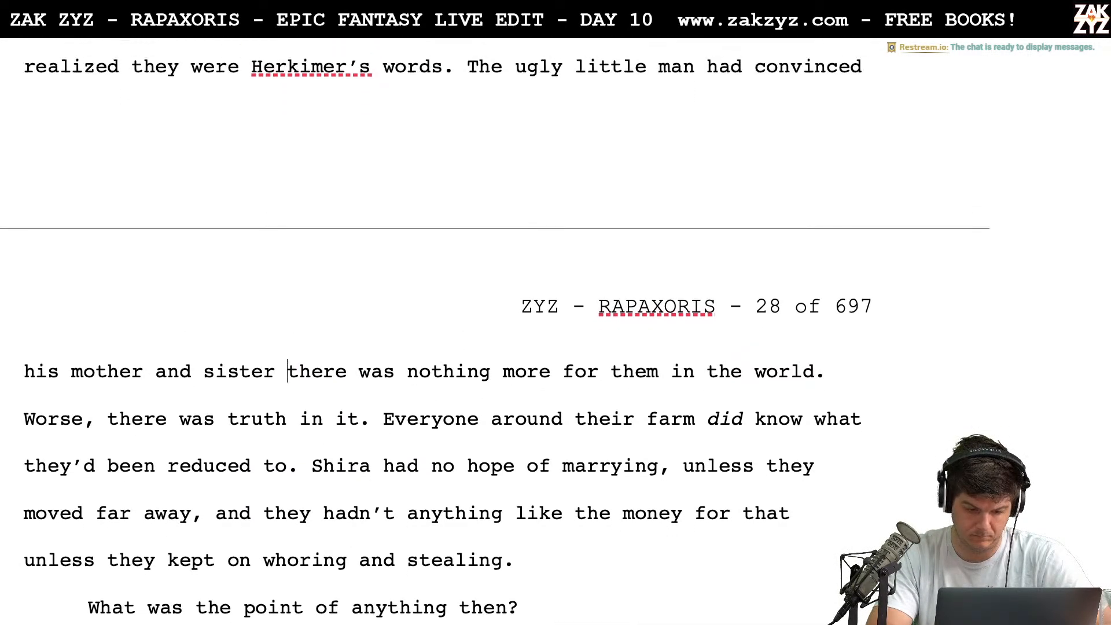
scroll(495, 331, down, 1)
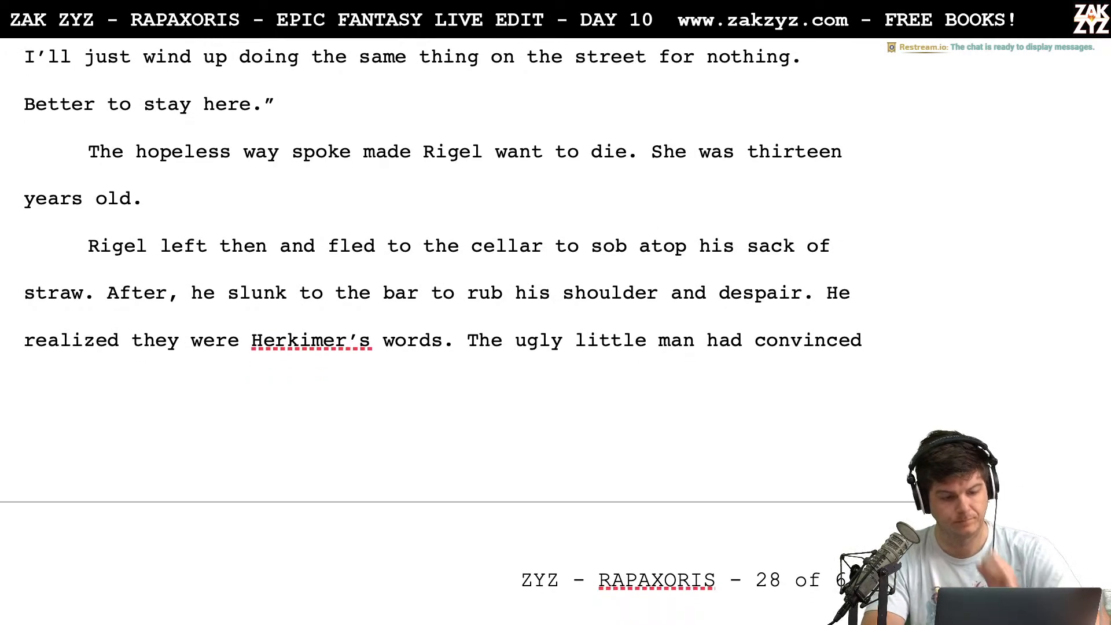
click(268, 246)
key(BackSpace)
text(m)
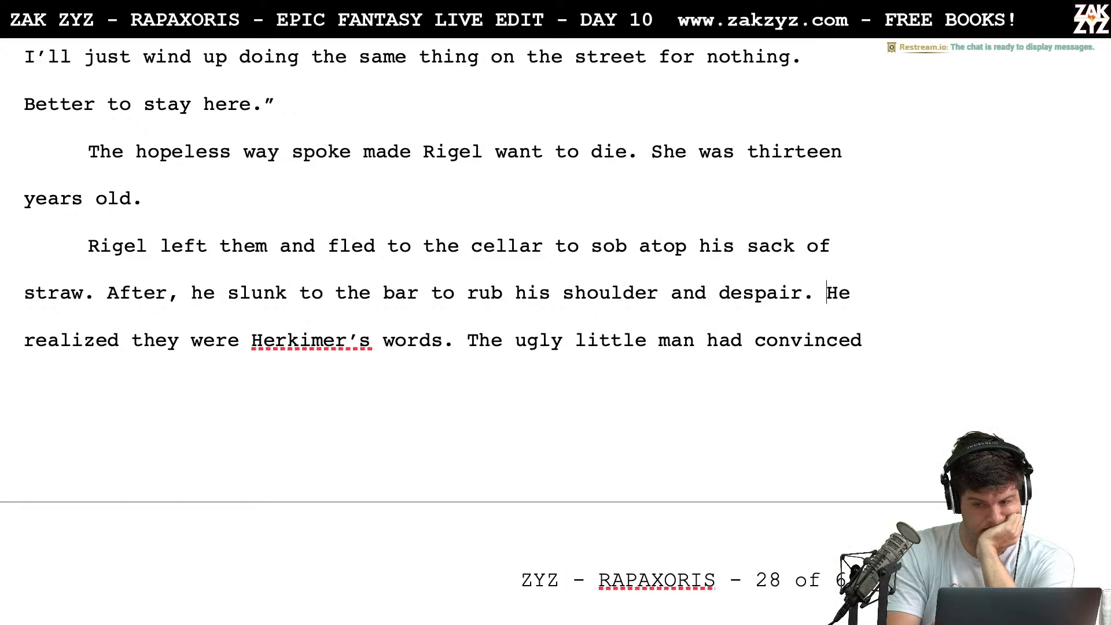
Shorten "He realized they were Herkimer's words." to "They were Herkimer's words."
key(Left)
key(shift+Right)
key(shift+Right)
key(shift+Right)
key(shift+Right)
key(shift+Right)
key(shift+Right)
key(shift+Right)
key(shift+Right)
key(shift+Right)
key(shift+Right)
key(shift+Right)
key(shift+Right)
key(shift+Right)
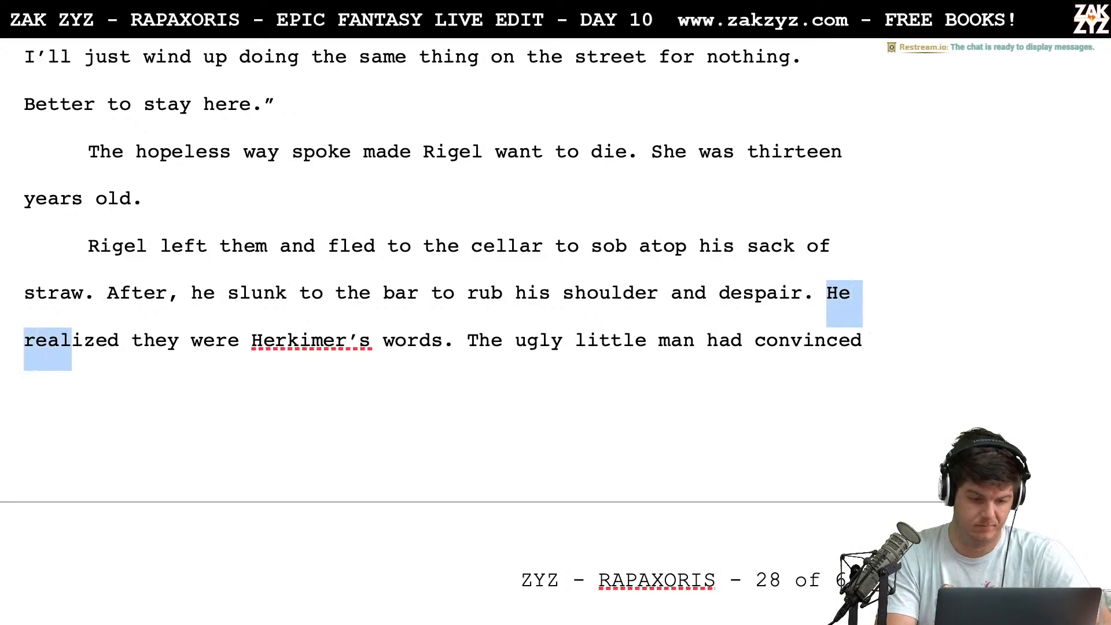
text(T)
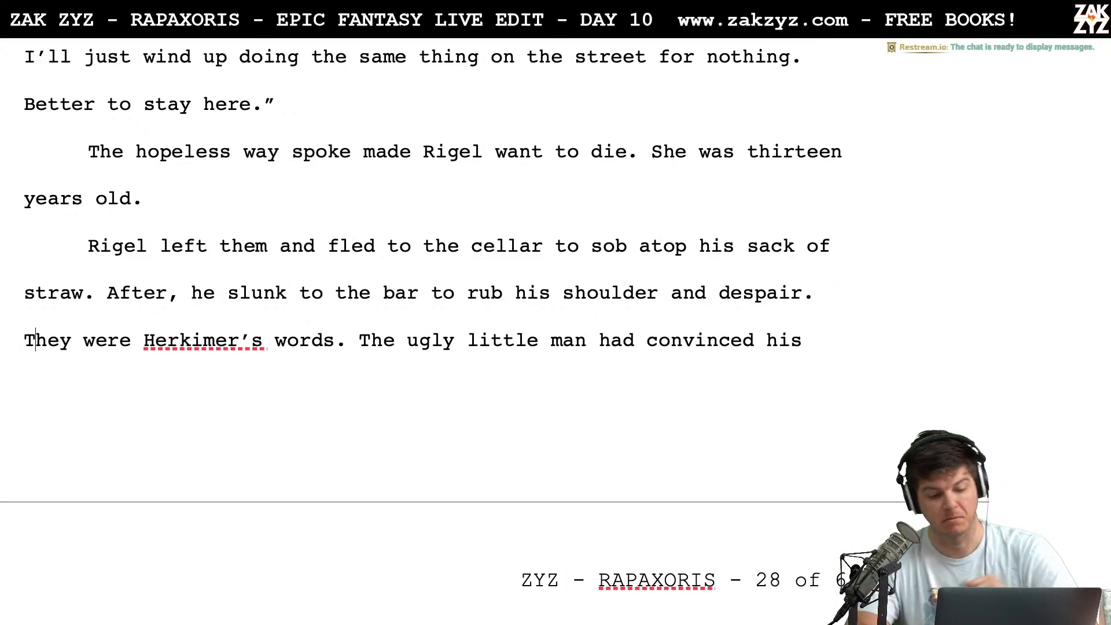
End the sentence after "there was nothing more for them" with a period and delete the trailing "in the world."
scroll(281, 330, down, 1)
scroll(282, 331, down, 2)
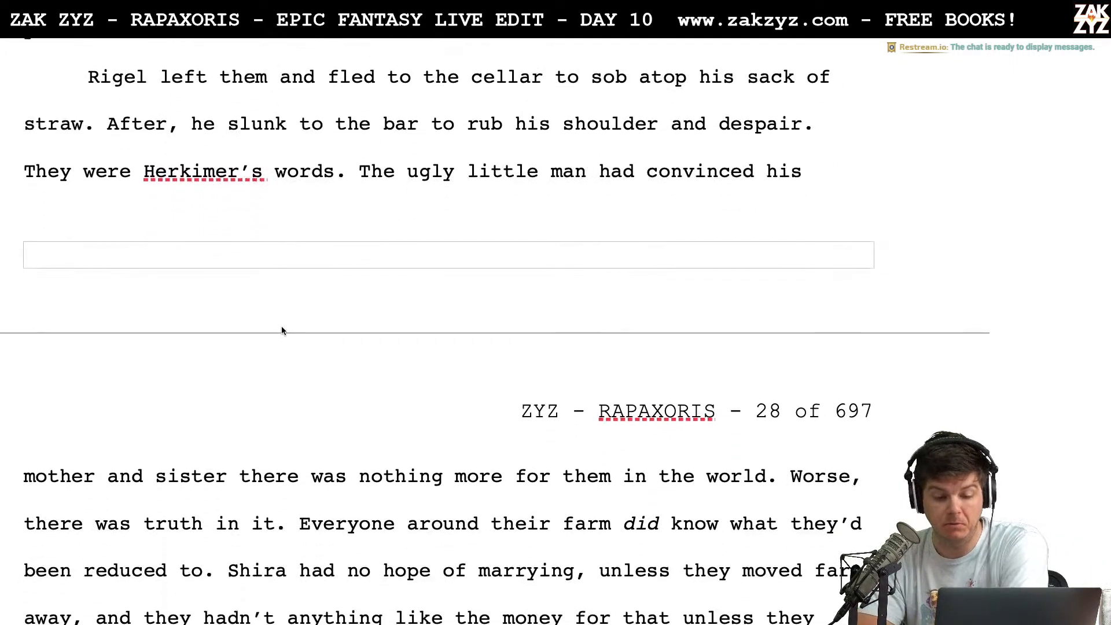
scroll(281, 331, down, 1)
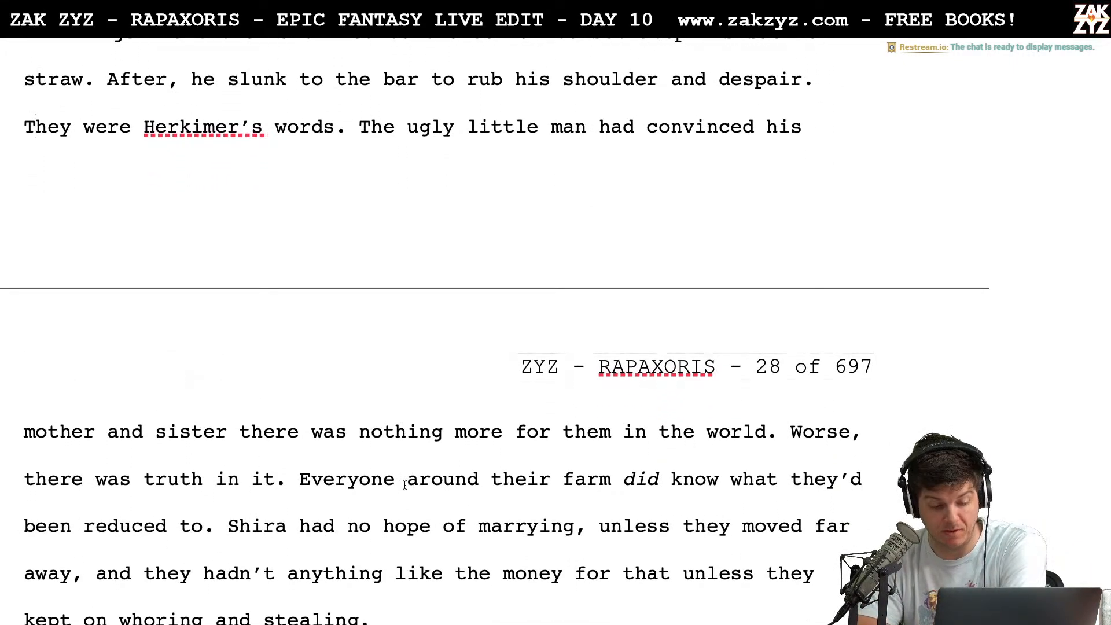
scroll(404, 485, down, 1)
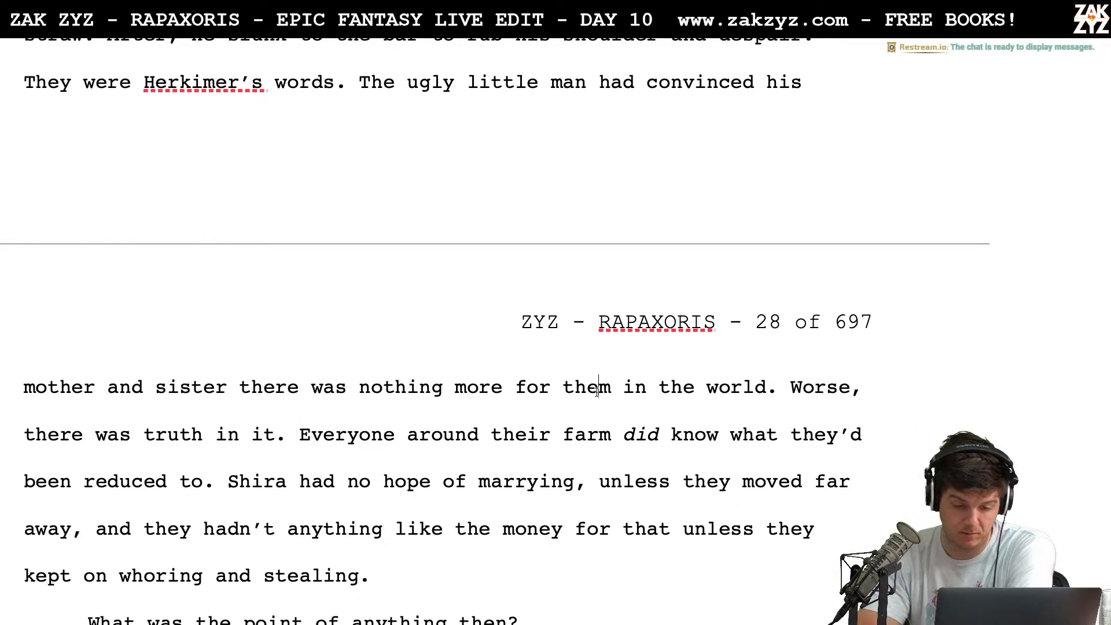
key(Right)
key(Right)
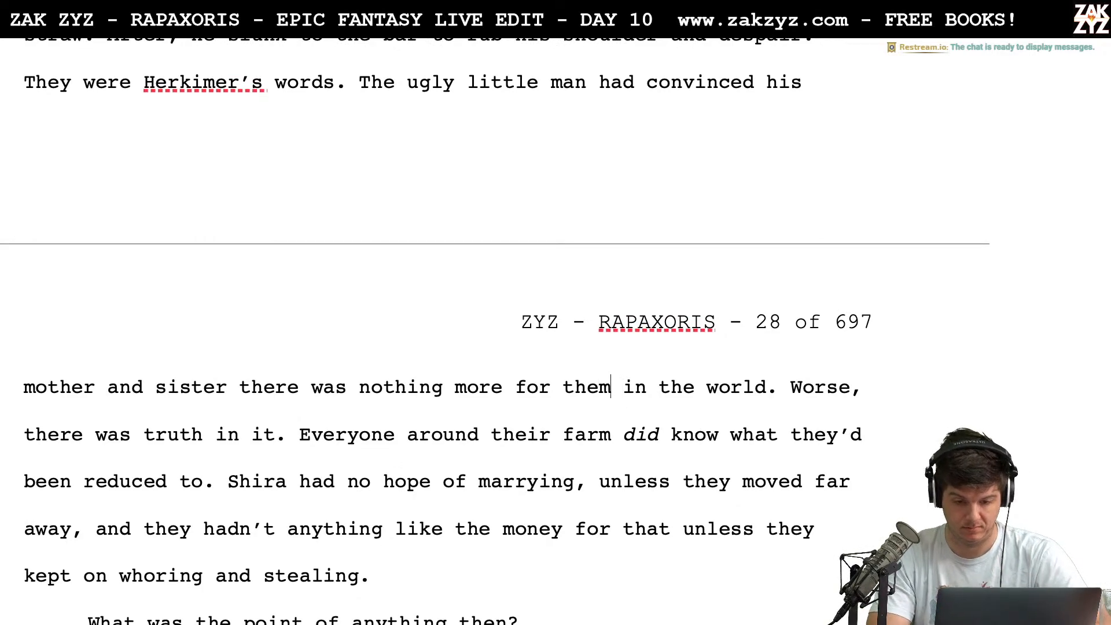
text(.)
key(shift+Right)
key(shift+Right)
key(shift+Right)
key(shift+Right)
key(shift+Right)
key(shift+Right)
key(shift+Right)
key(shift+Right)
key(shift+Right)
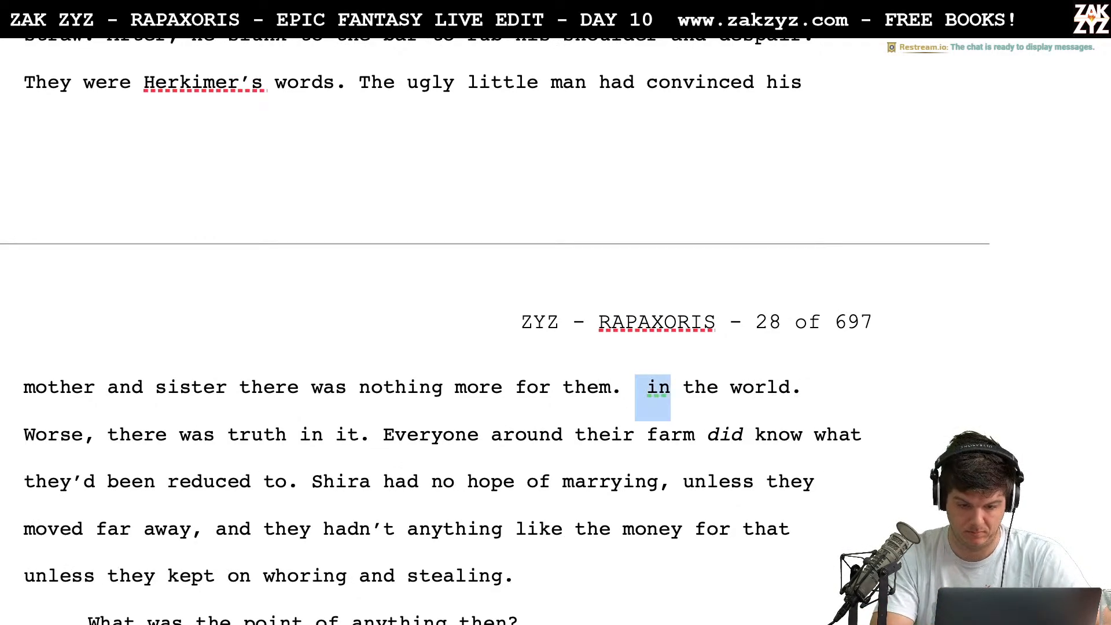
key(shift+Right)
key(shift+Right)
key(shift+Right)
key(shift+Right)
key(shift+Right)
key(shift+Right)
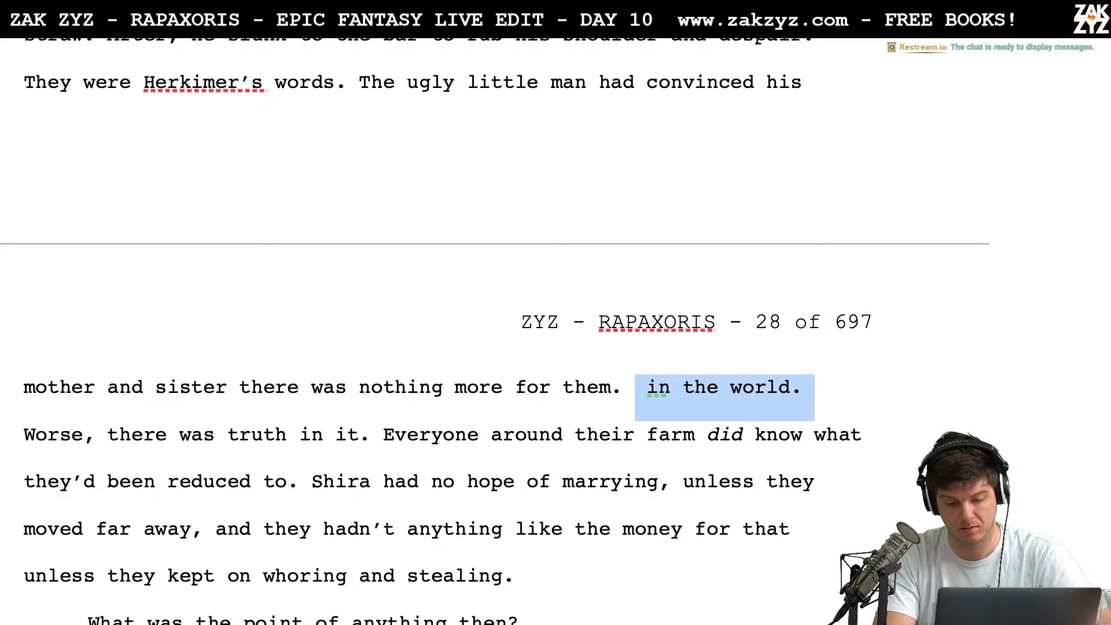
key(shift+Left)
key(BackSpace)
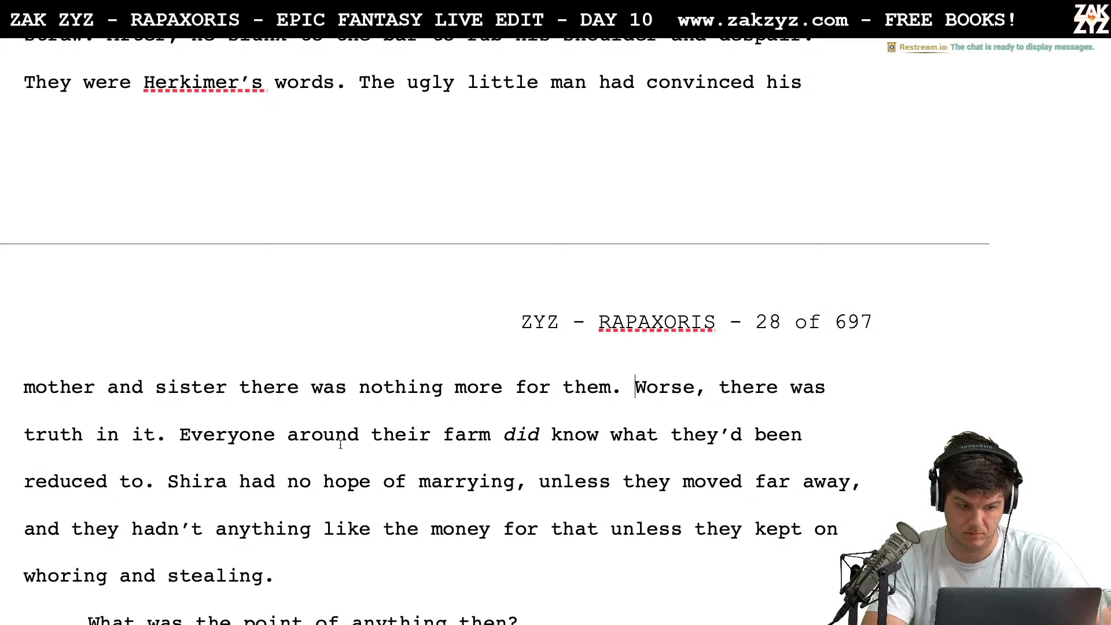
text(what h)
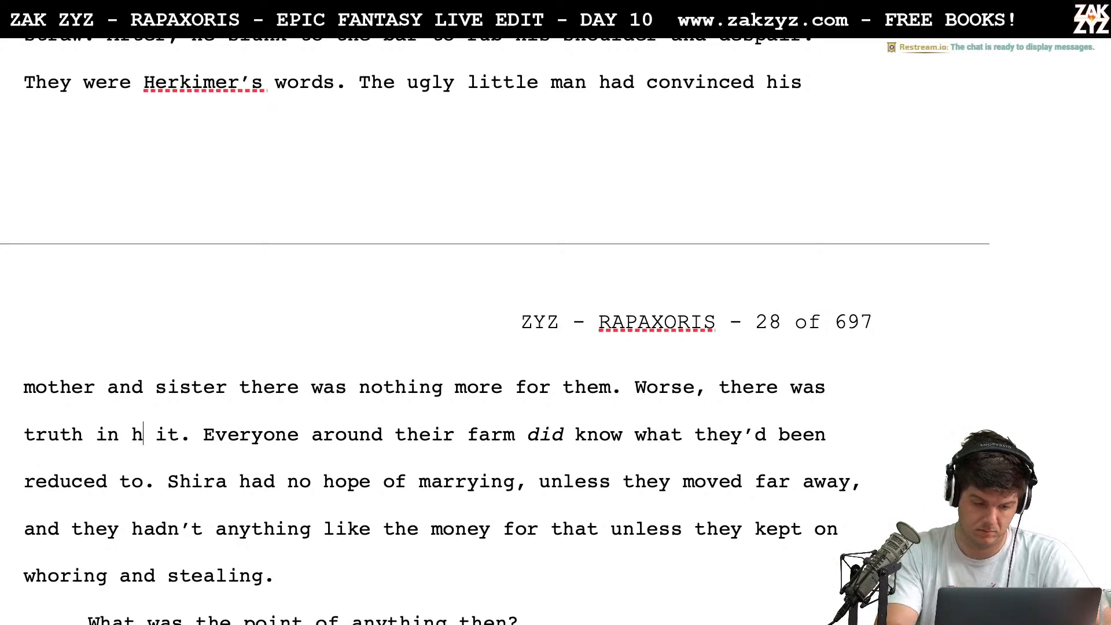
text(e saidl)
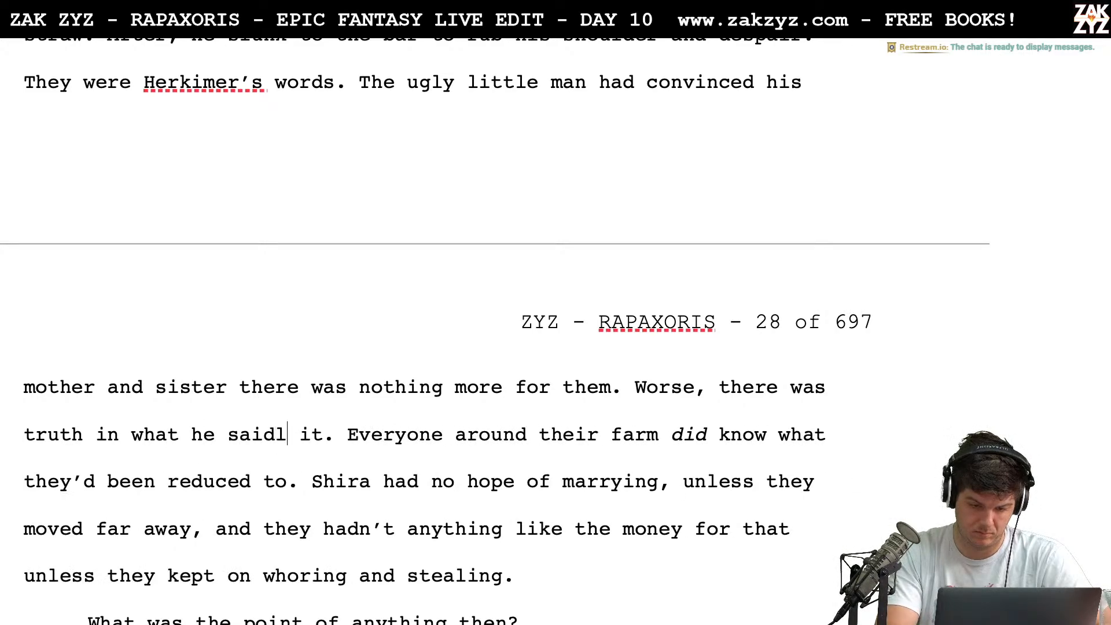
key(BackSpace)
key(BackSpace)
Replace "there was truth in it." after "Worse," with "he wasn't wrong."
key(BackSpace)
key(BackSpace)
key(BackSpace)
key(BackSpace)
key(BackSpace)
key(BackSpace)
key(BackSpace)
key(BackSpace)
key(BackSpace)
key(BackSpace)
key(BackSpace)
key(BackSpace)
key(BackSpace)
key(BackSpace)
key(BackSpace)
key(BackSpace)
key(BackSpace)
key(BackSpace)
key(BackSpace)
key(BackSpace)
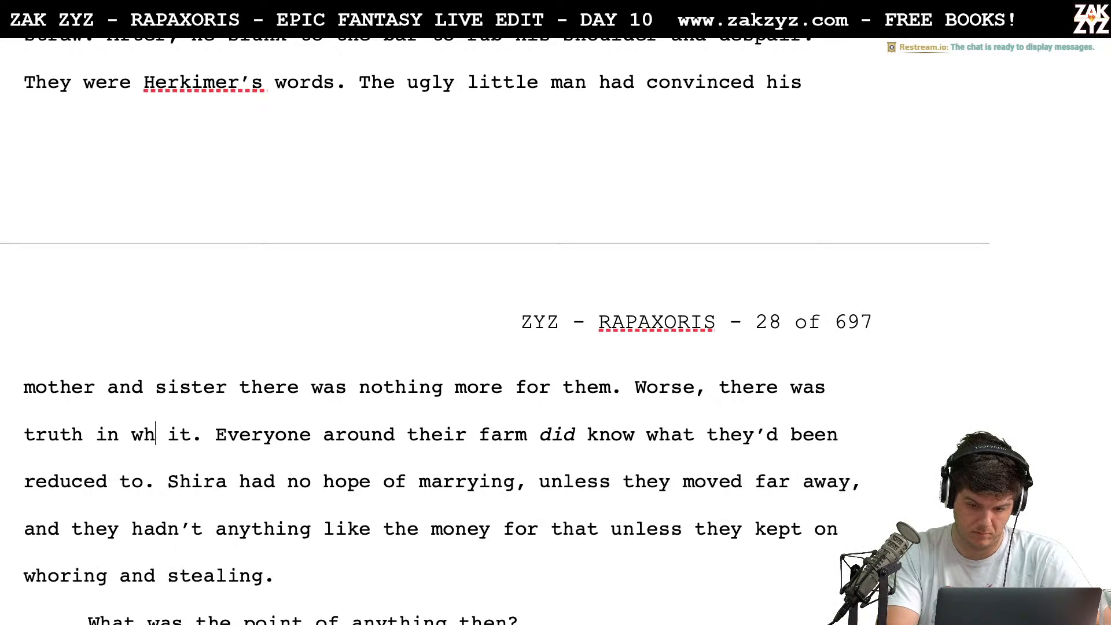
key(BackSpace)
key(BackSpace)
key(BackSpace)
key(BackSpace)
key(BackSpace)
key(BackSpace)
key(BackSpace)
key(BackSpace)
key(BackSpace)
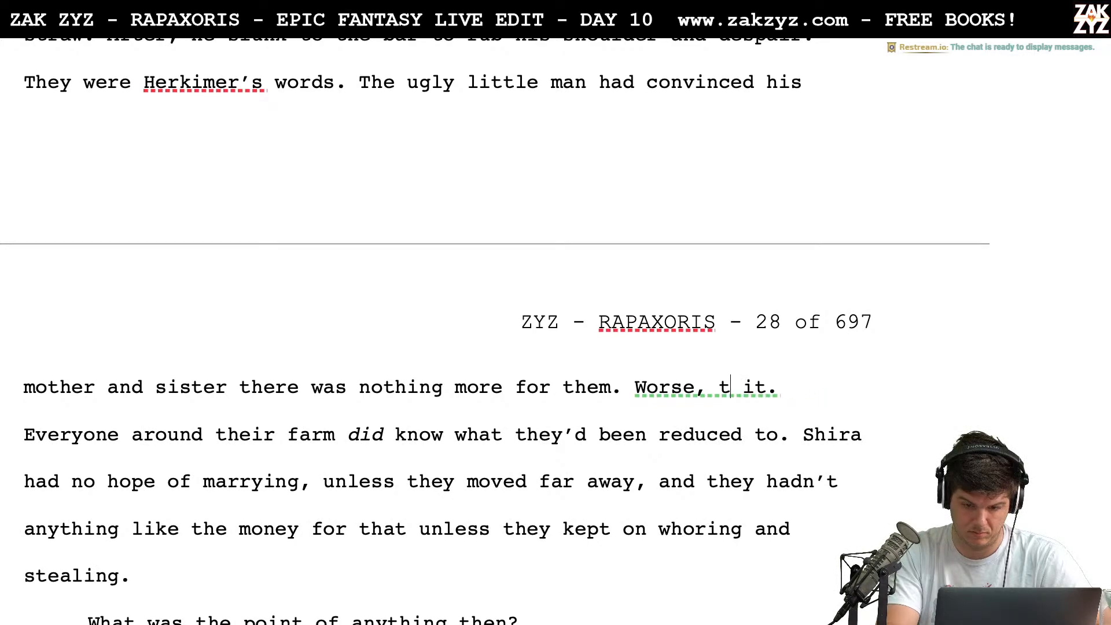
text(he wasn't wrong.)
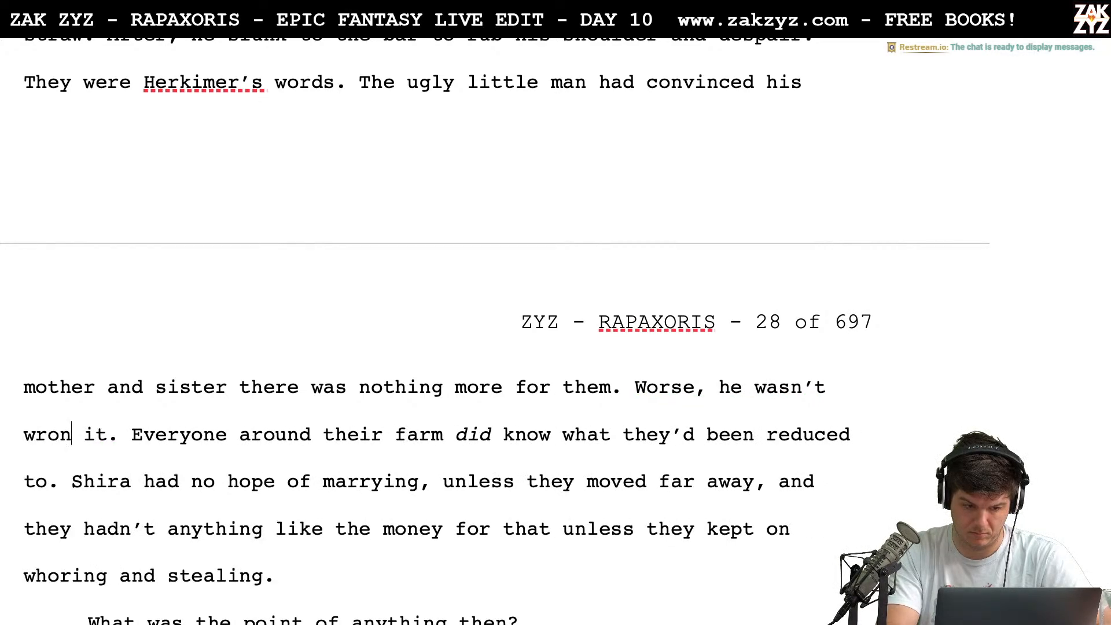
key(shift+Right)
key(shift+Right)
key(shift+Right)
key(shift+Right)
key(shift+Right)
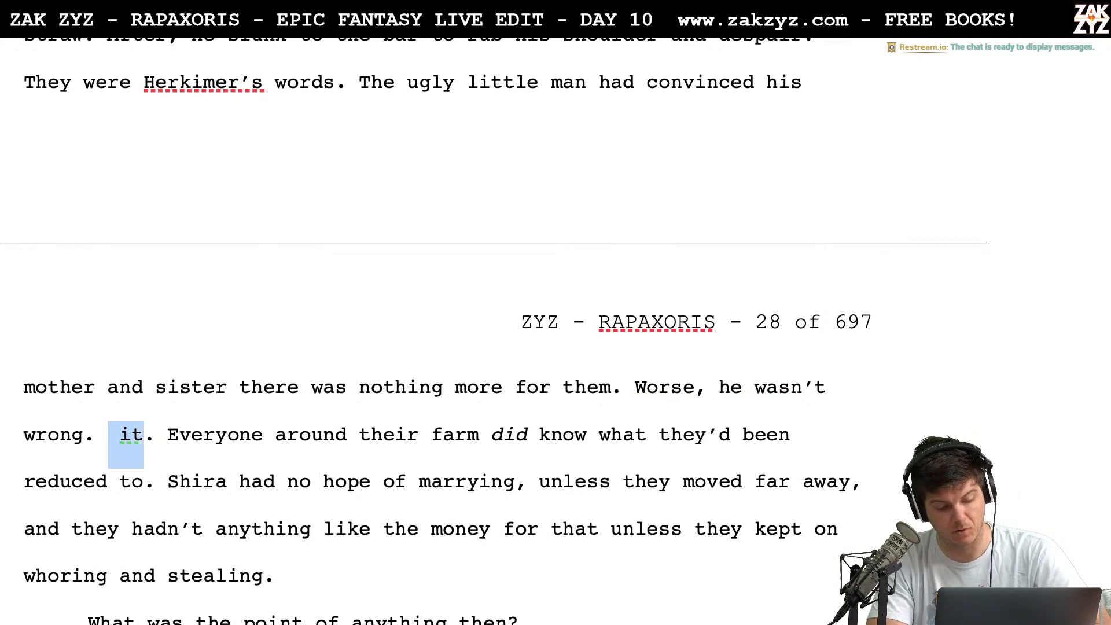
key(BackSpace)
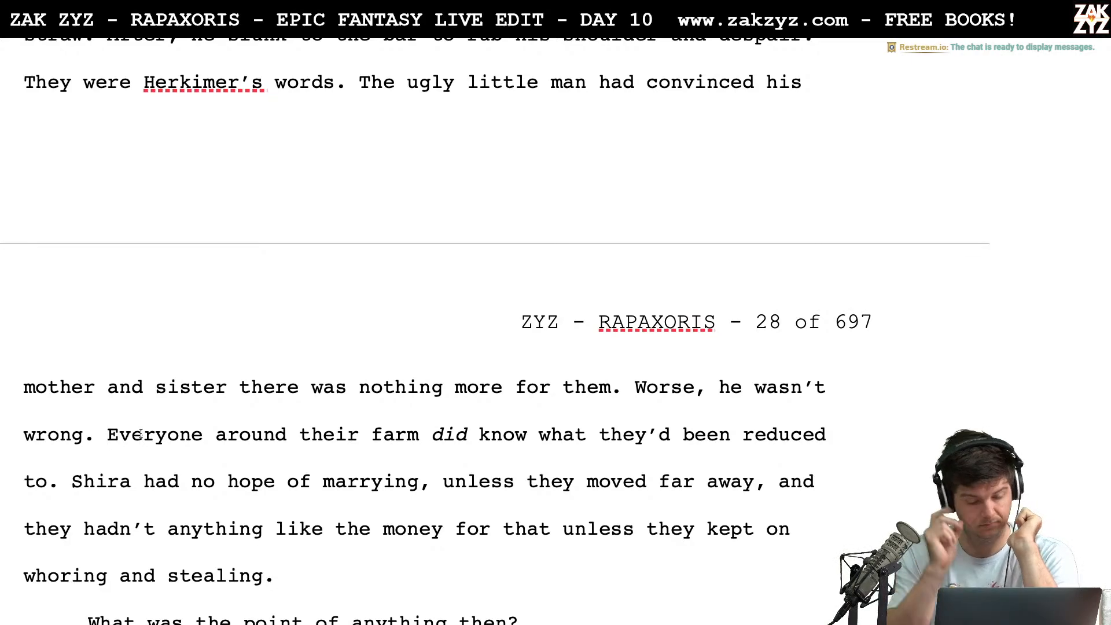
Replace the sentence beginning "Everyone around their farm" with "The villagers all knew what they'd been reduced to."
text(The village)
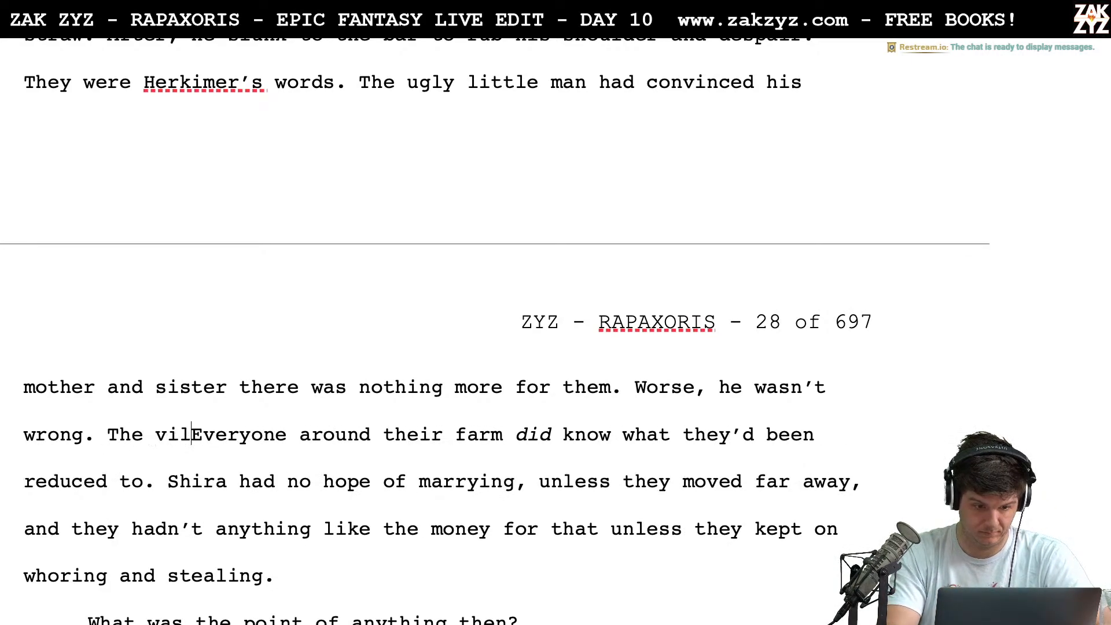
text(rs all knew what)
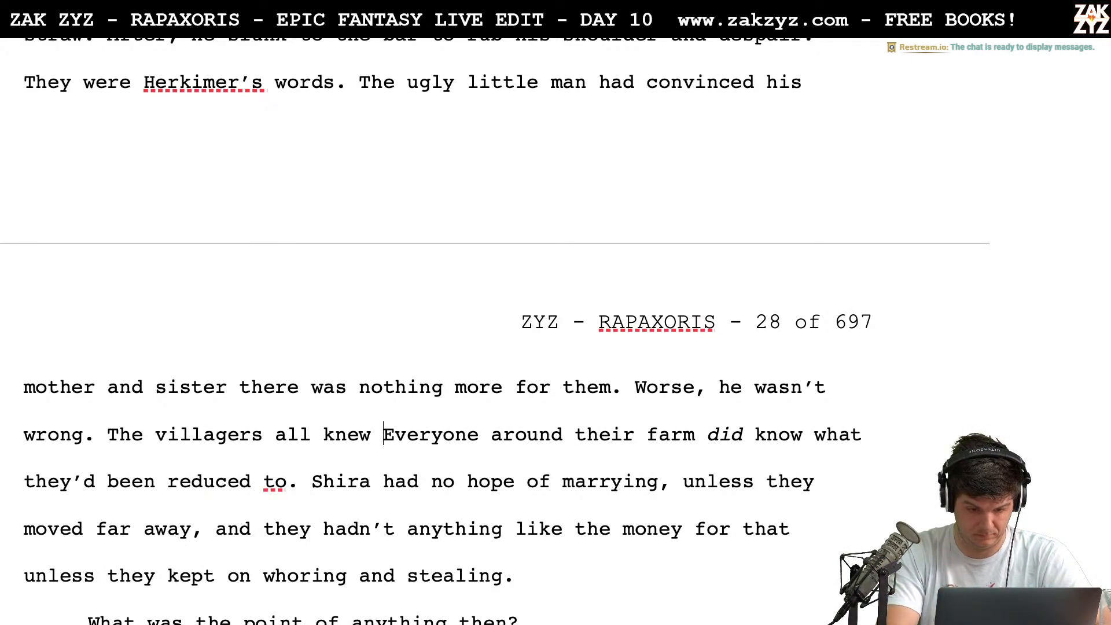
text( they'd been red)
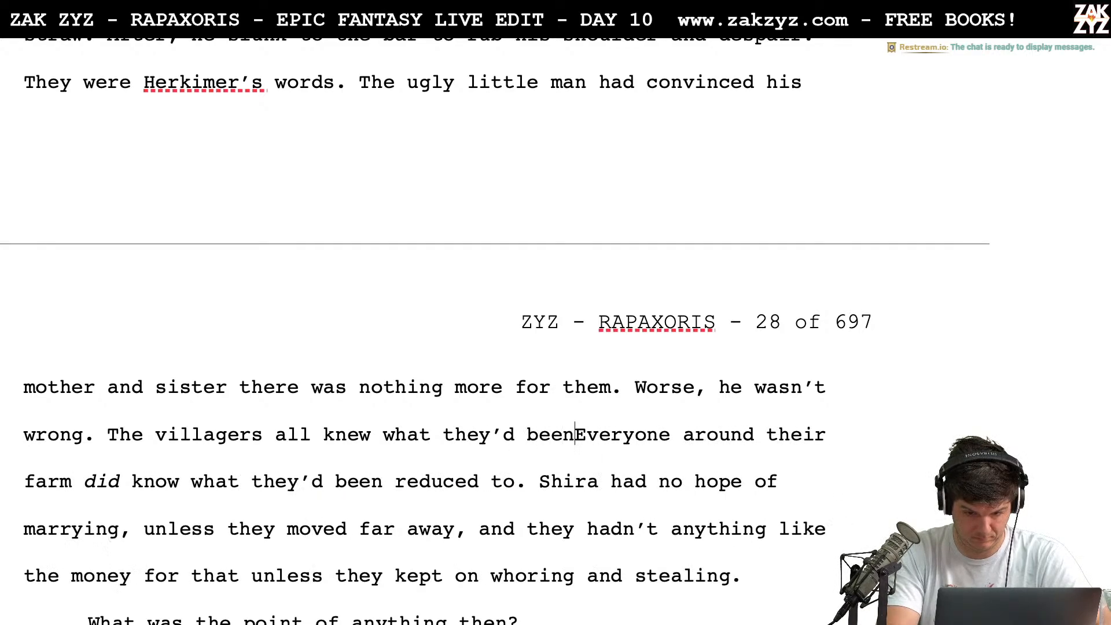
text(uced to.)
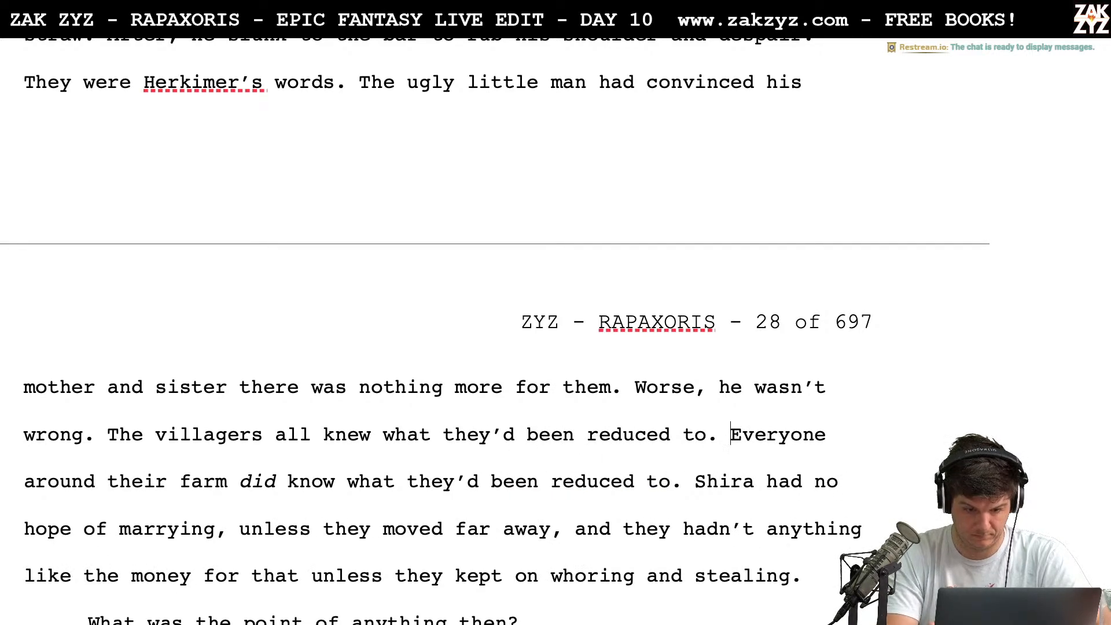
key(shift+Down)
key(shift+Left)
key(shift+Left)
key(shift+Left)
key(BackSpace)
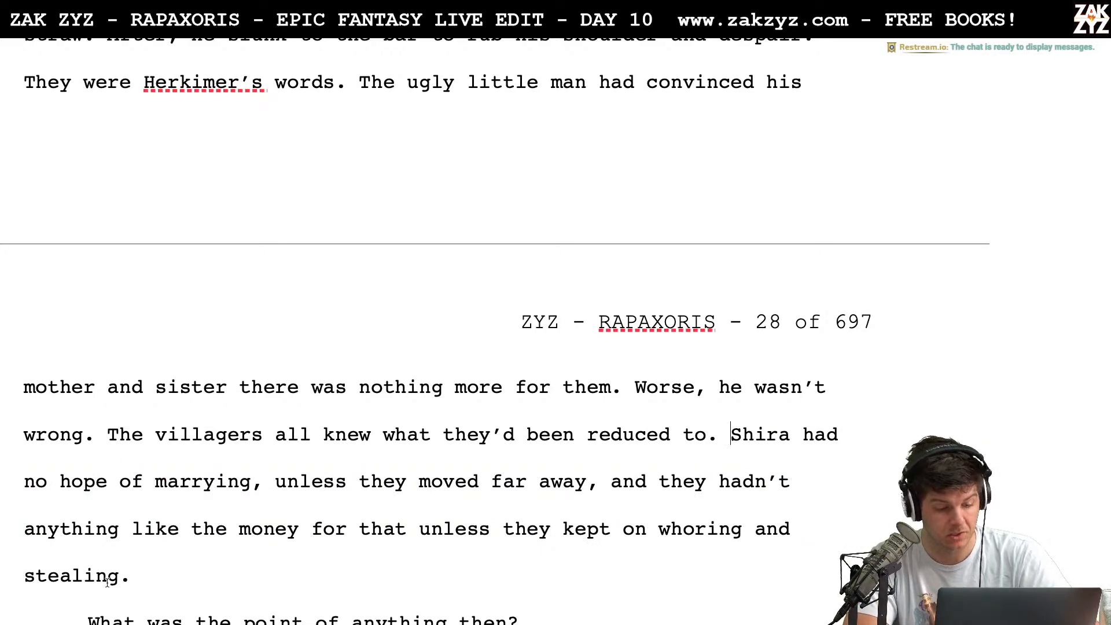
Replace the comma after "unless they moved far away" with a period to end Shira's sentence there
scroll(107, 582, down, 1)
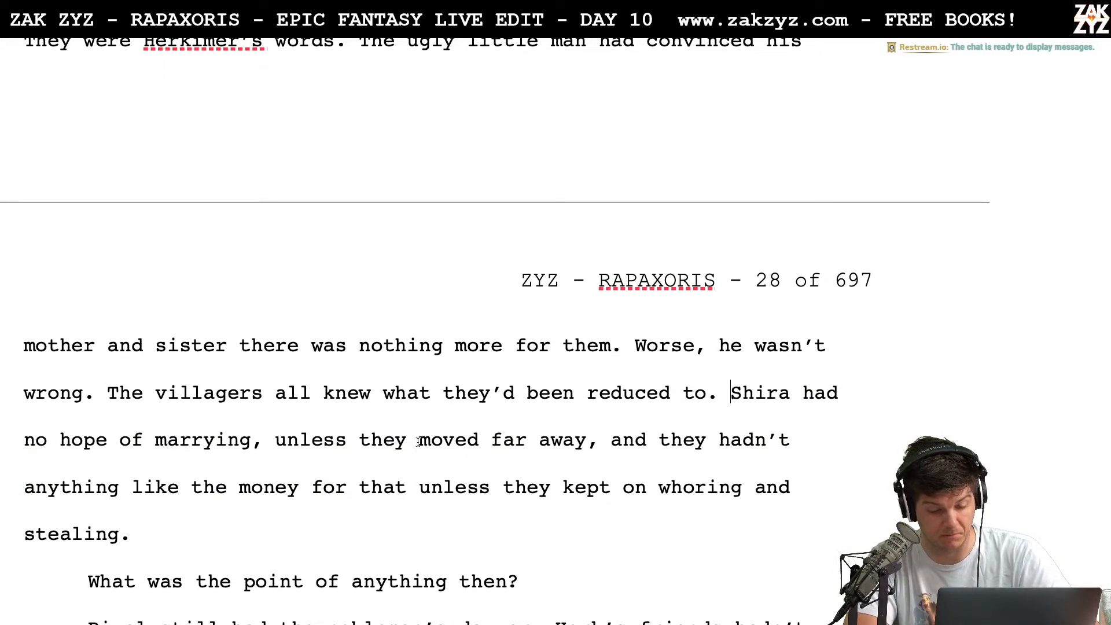
key(Left)
key(BackSpace)
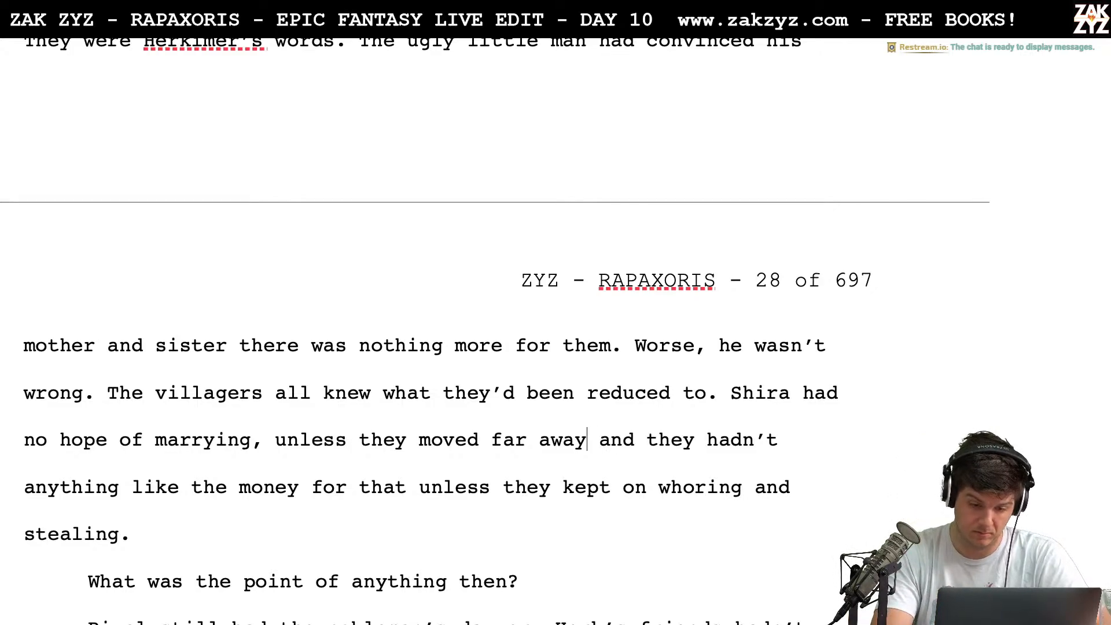
text(. )
text(They didn't hav)
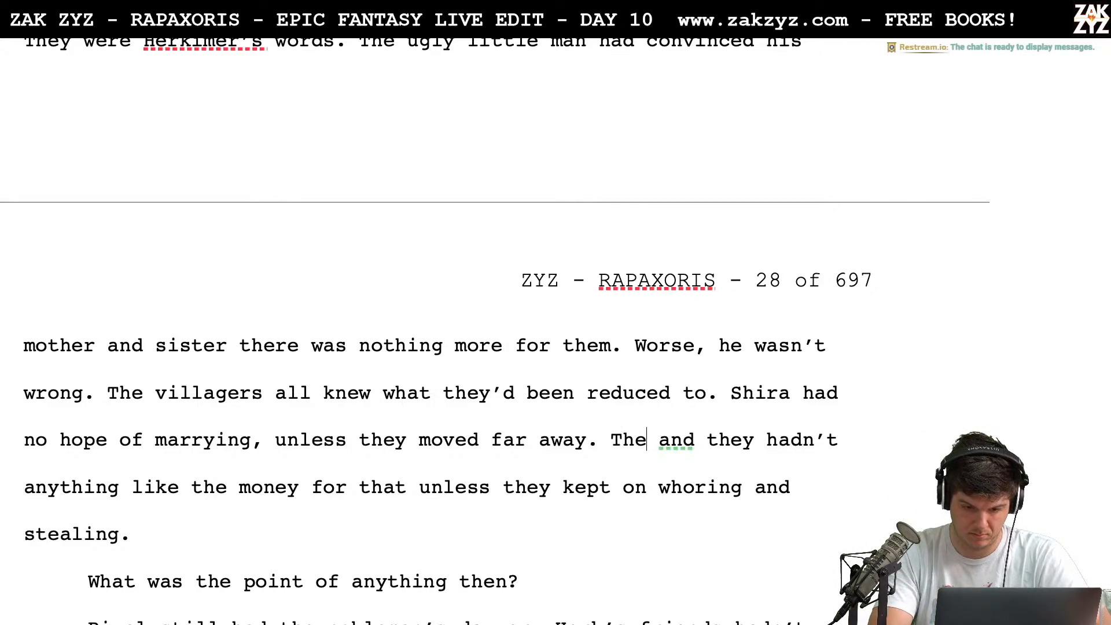
text(e the money)
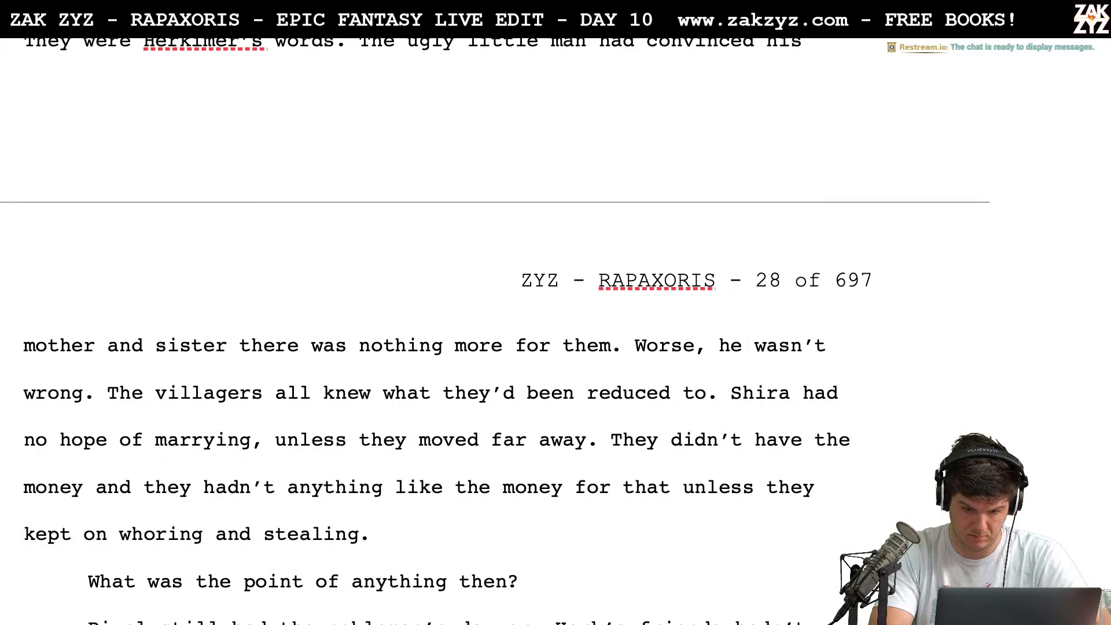
Begin a new sentence after "unless they moved far away." reading "They didn't have the money to travel,"
key(BackSpace)
key(BackSpace)
key(BackSpace)
key(BackSpace)
key(BackSpace)
key(BackSpace)
key(BackSpace)
key(BackSpace)
key(BackSpace)
key(BackSpace)
key(BackSpace)
key(BackSpace)
key(BackSpace)
key(BackSpace)
key(BackSpace)
key(BackSpace)
key(BackSpace)
key(BackSpace)
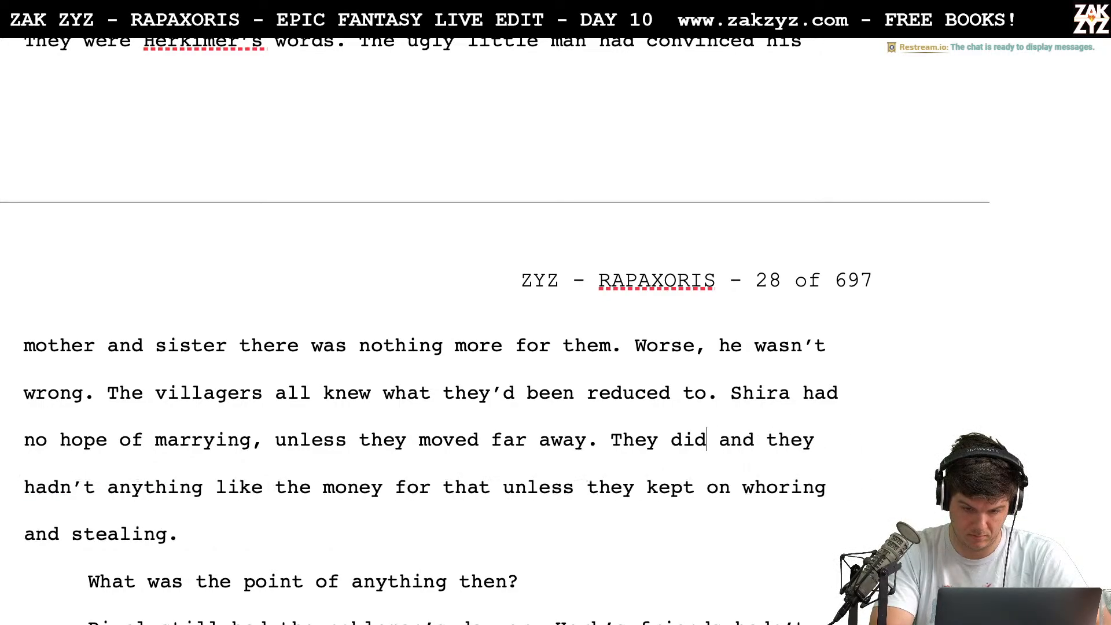
key(BackSpace)
key(BackSpace)
key(BackSpace)
key(BackSpace)
key(BackSpace)
key(BackSpace)
text(y )
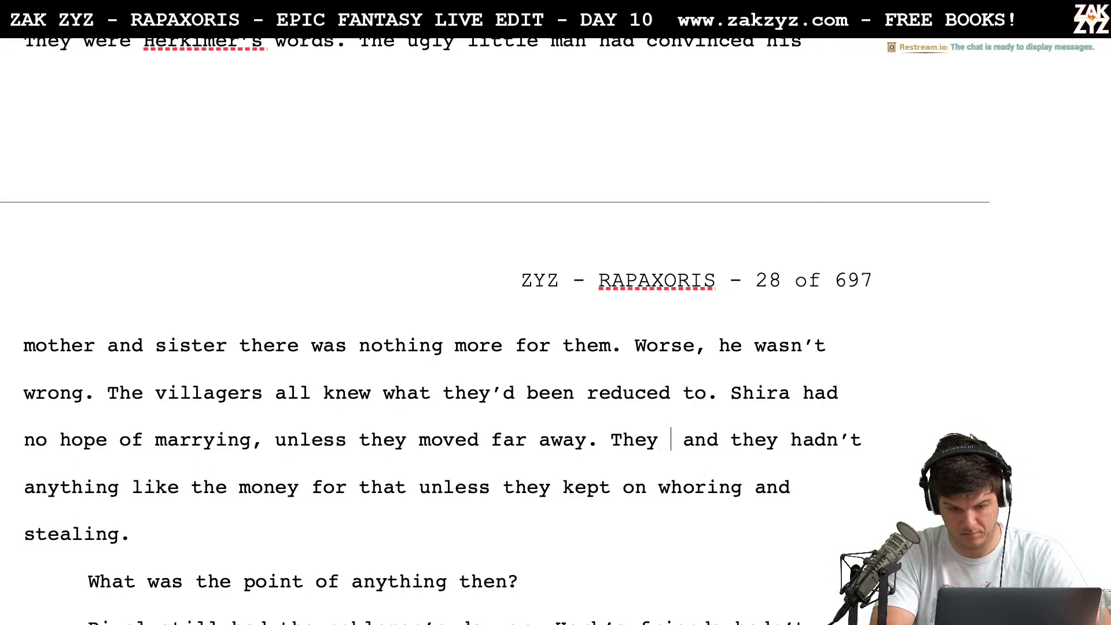
text(didn't ahve)
key(BackSpace)
key(BackSpace)
key(BackSpace)
key(BackSpace)
text(hav)
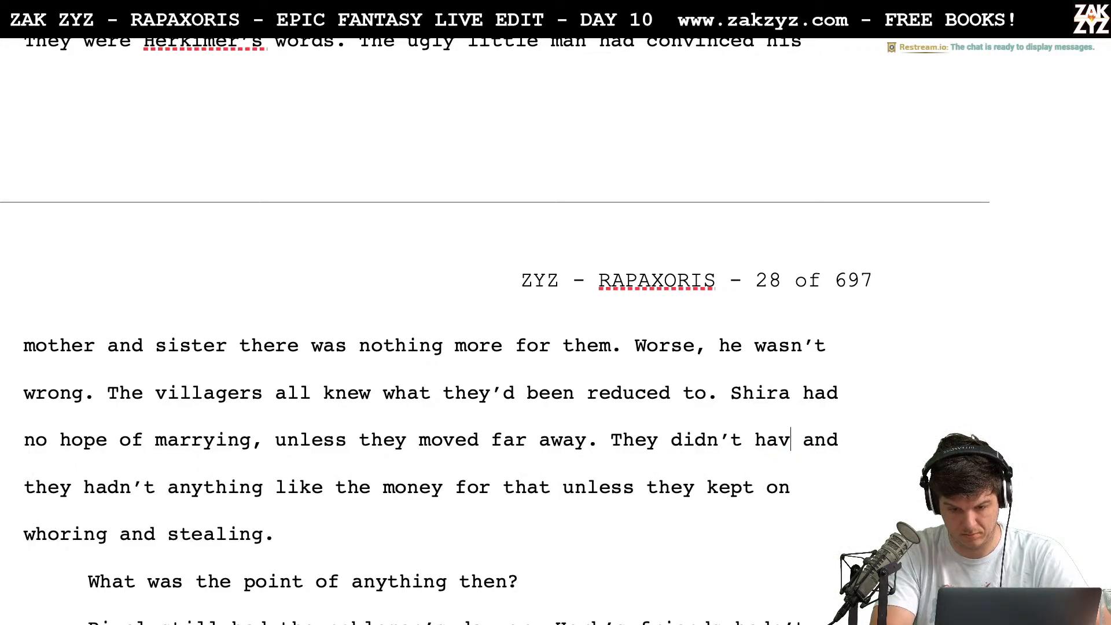
text(e the money )
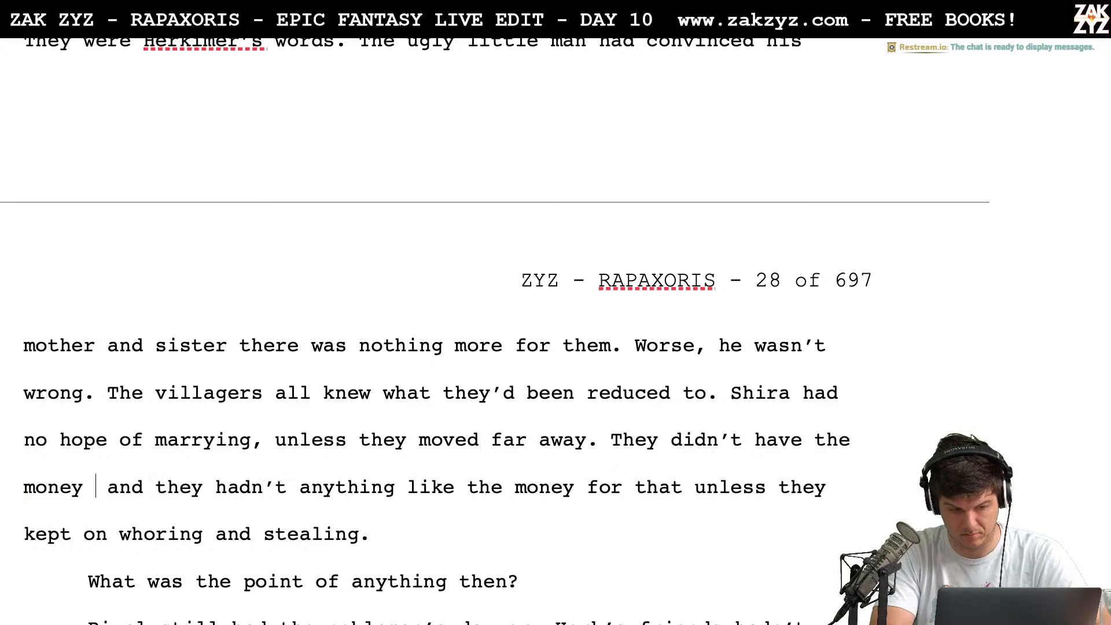
text(to travel,)
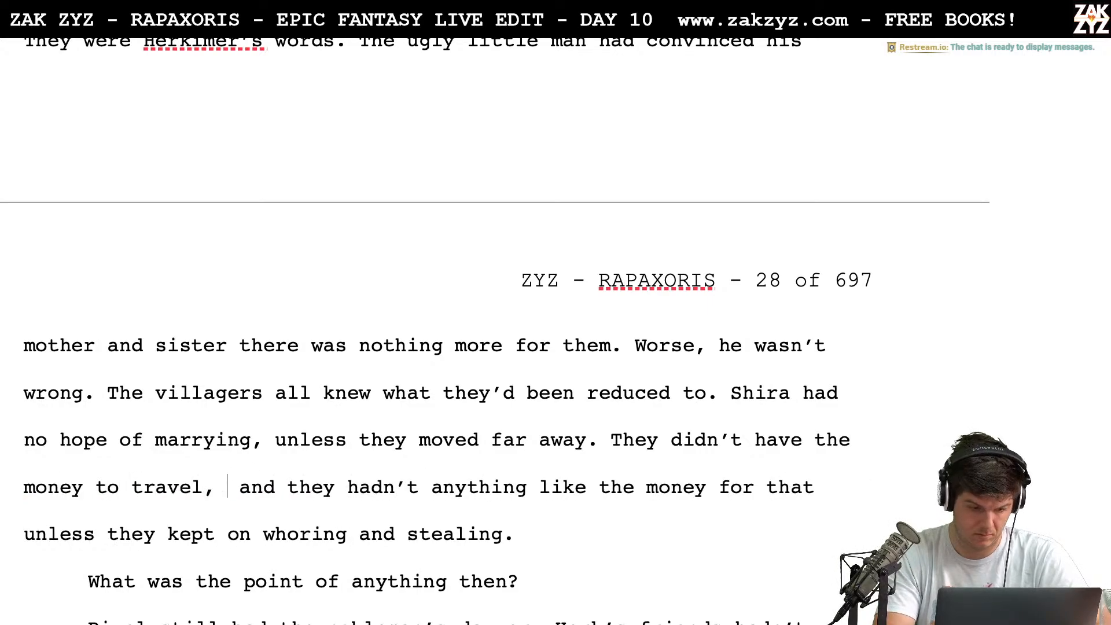
Replace "and they hadn't anything like the money for that" with "and couldn't get it" and delete the comma after "travel"
key(shift+Down)
key(shift+Left)
key(shift+Left)
key(shift+Left)
key(shift+Left)
key(shift+Left)
key(shift+Left)
key(shift+Left)
key(shift+Left)
key(shift+Left)
key(shift+Left)
key(shift+Left)
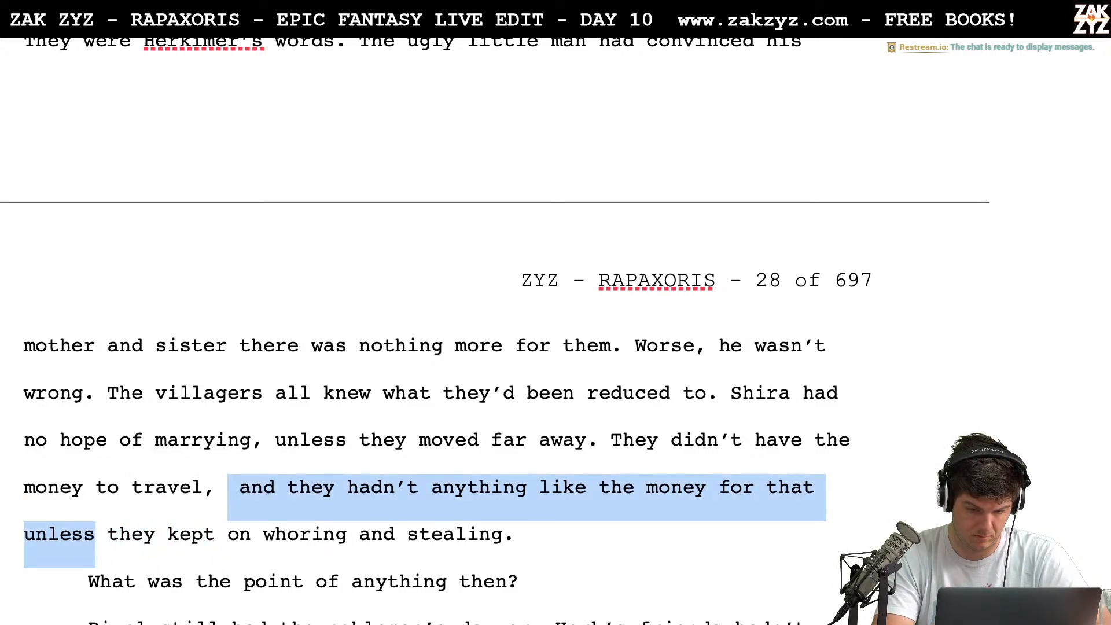
key(shift+Left)
key(shift+Left)
key(shift+Left)
key(shift+Left)
key(shift+Left)
key(shift+Left)
key(shift+Left)
key(shift+Left)
key(shift+Left)
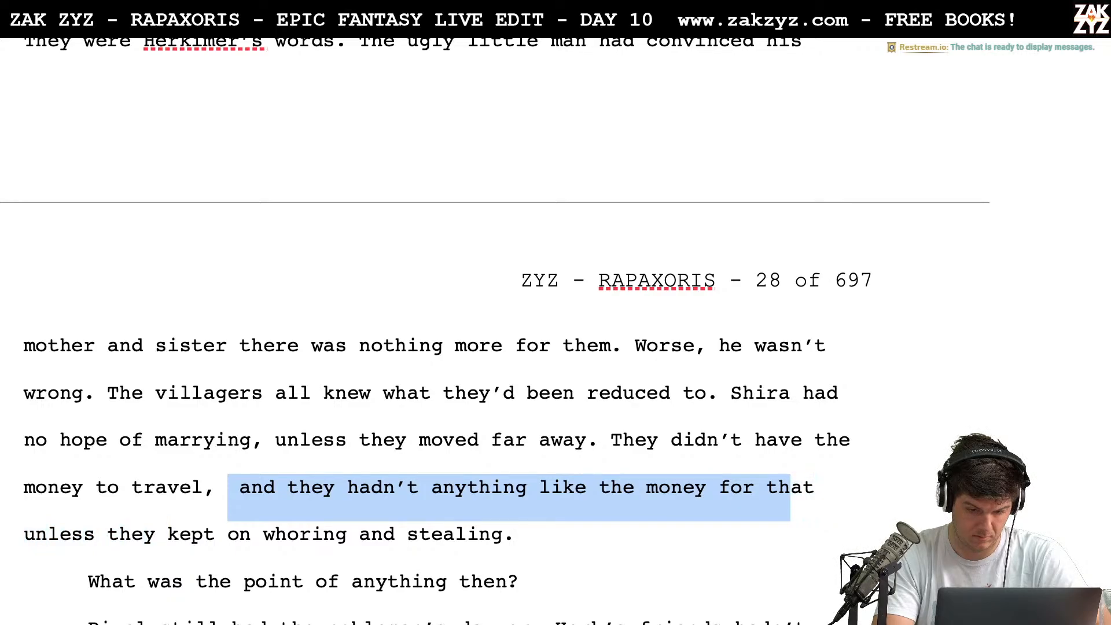
key(shift+Left)
key(shift+Left)
key(shift+Left)
key(shift+Left)
key(shift+Right)
key(shift+Right)
key(shift+Right)
key(shift+Right)
key(shift+Right)
key(shift+Right)
key(shift+Right)
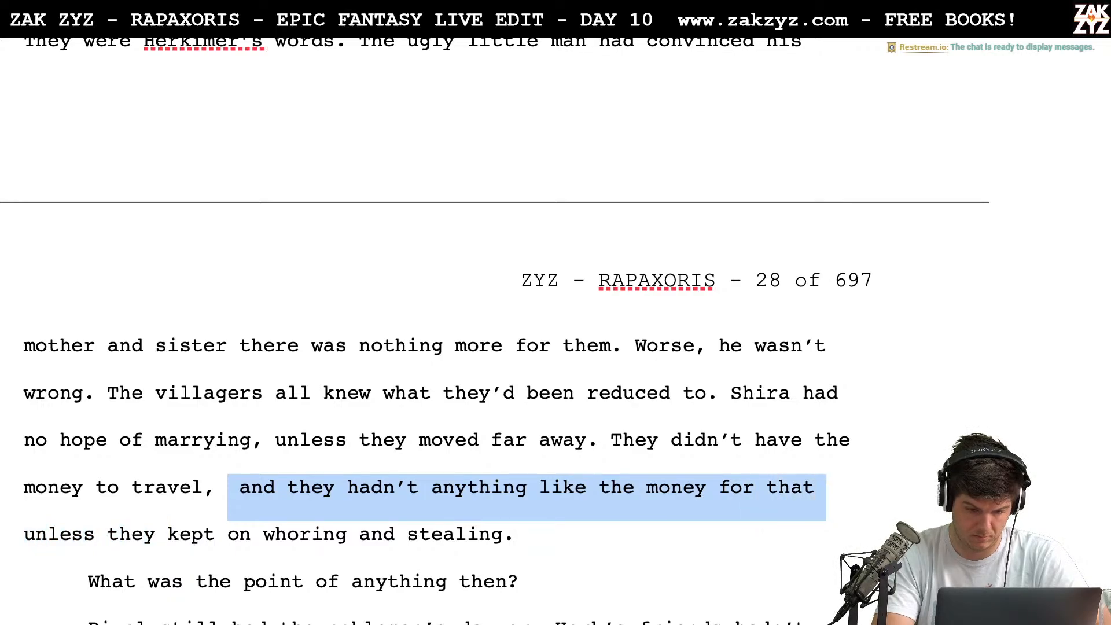
key(BackSpace)
text(and couldnunless )
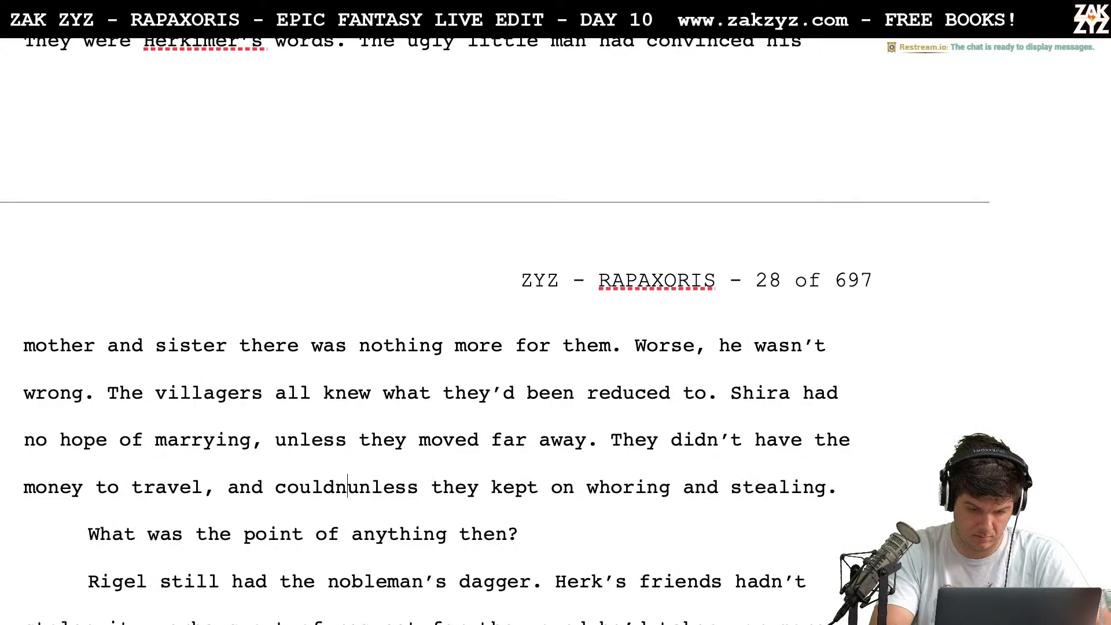
text('t get it)
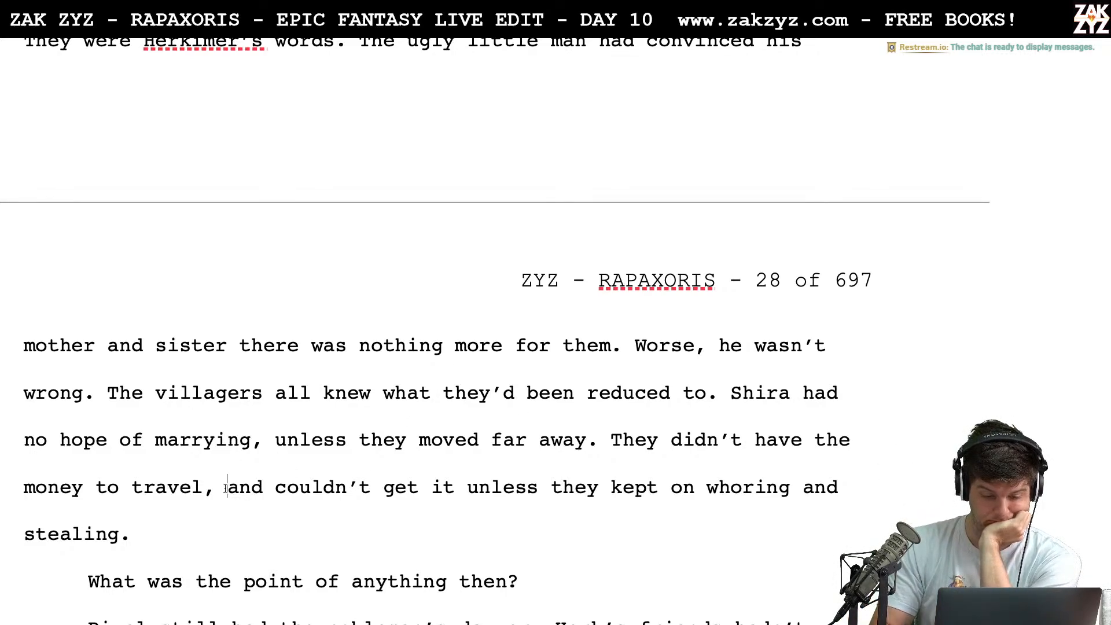
key(BackSpace)
Reword the question "What was the point of anything then?" as "What was the point of all this? Of anything?"
key(Down)
key(Down)
key(Down)
key(Down)
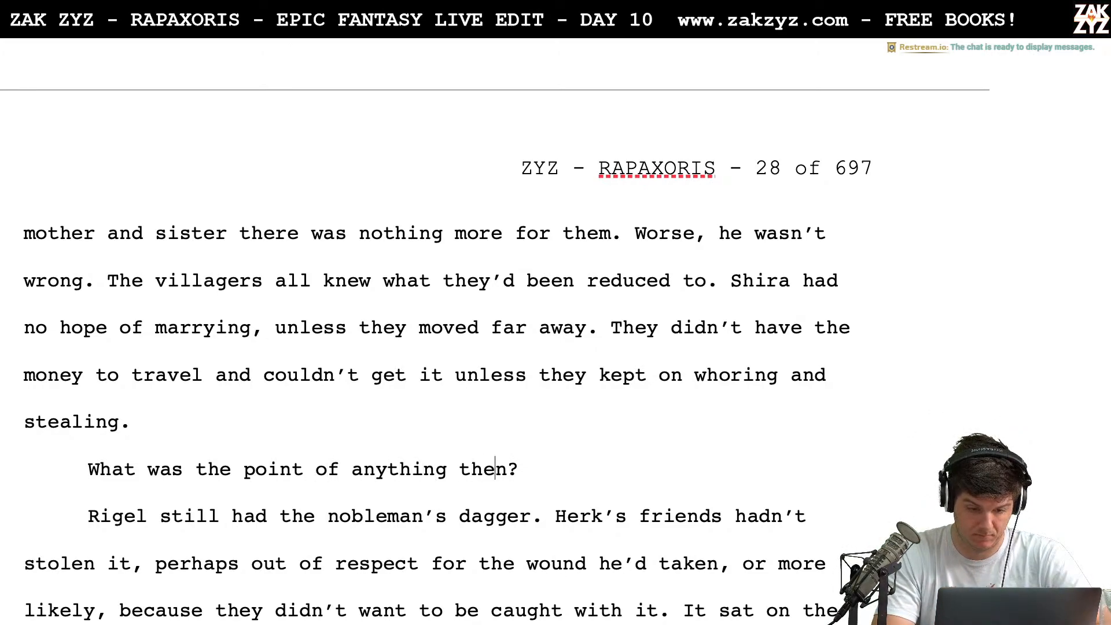
key(BackSpace)
key(BackSpace)
key(BackSpace)
key(BackSpace)
key(BackSpace)
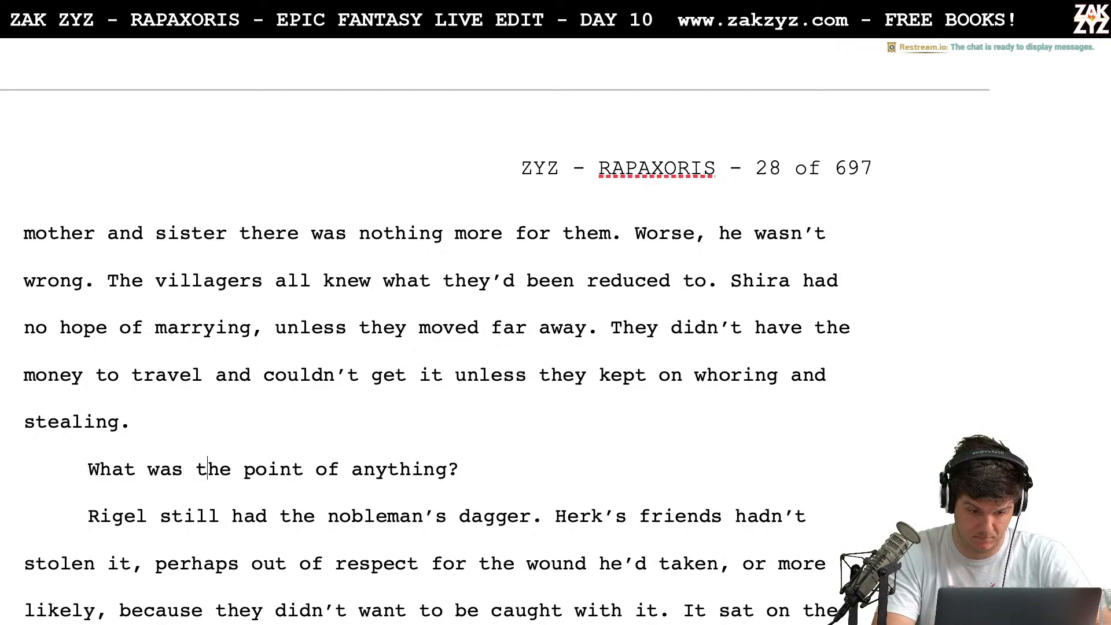
text(all this?)
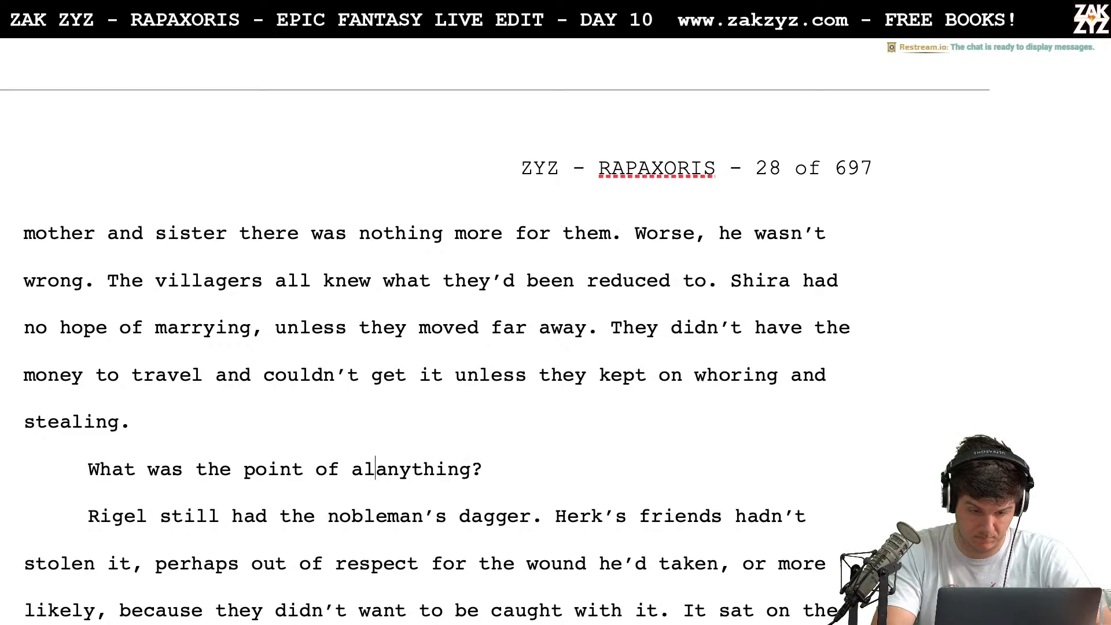
text( Of)
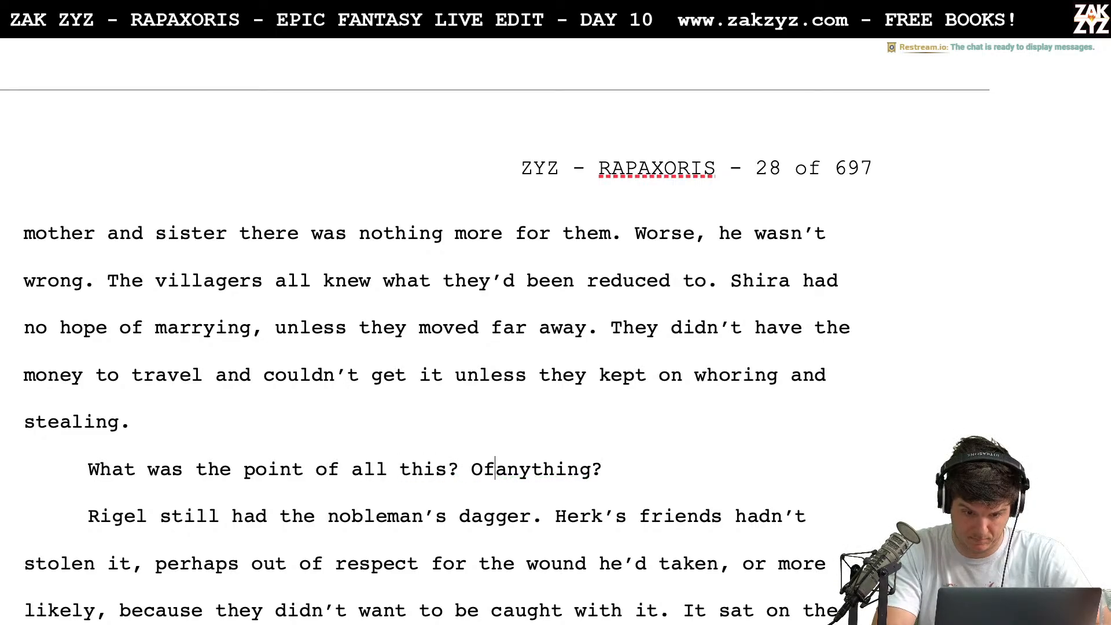
Italicize the whole line "What was the point of all this? Of anything?"
key(shift+Down)
key(shift+Left)
key(shift+Left)
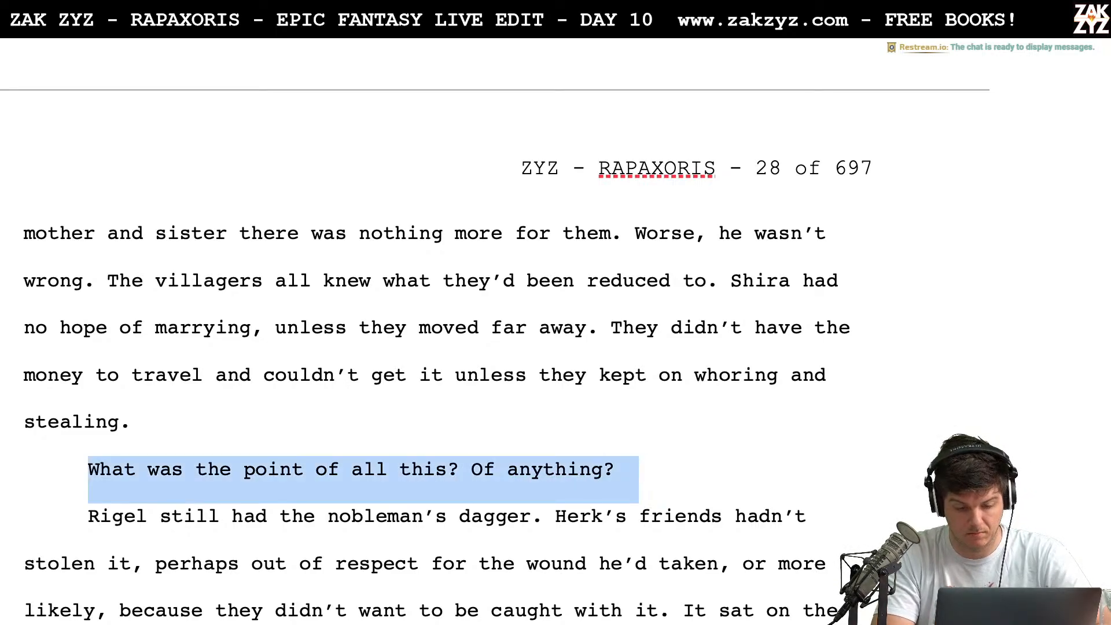
key(shift+Right)
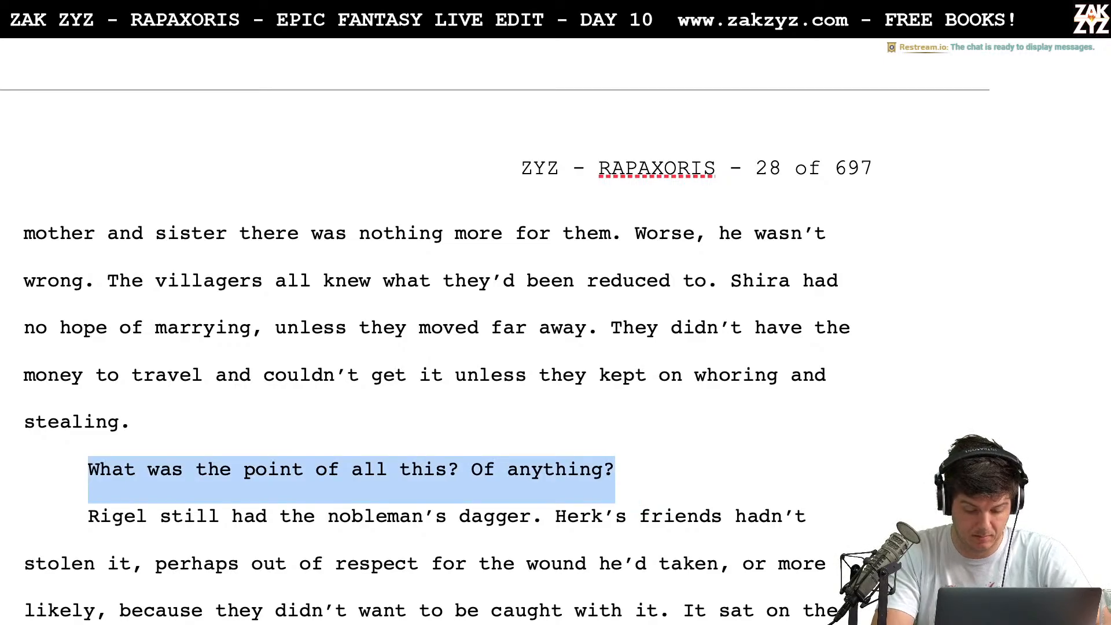
key(ctrl+i)
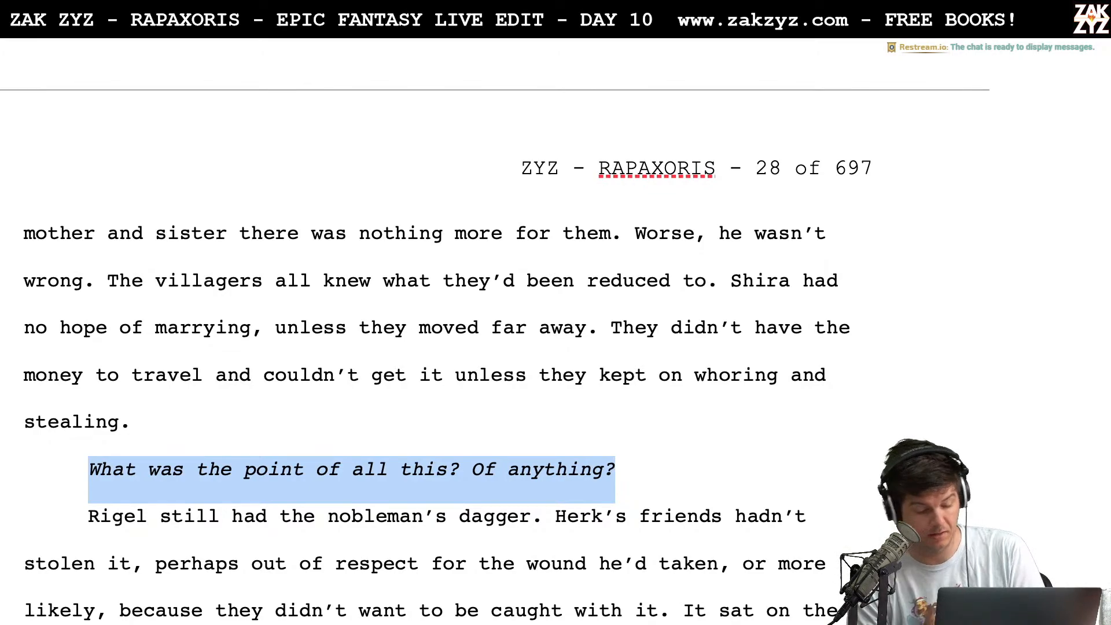
Replace the comma after "Herk's friends hadn't stolen it" with a period to end the sentence there
scroll(440, 544, down, 3)
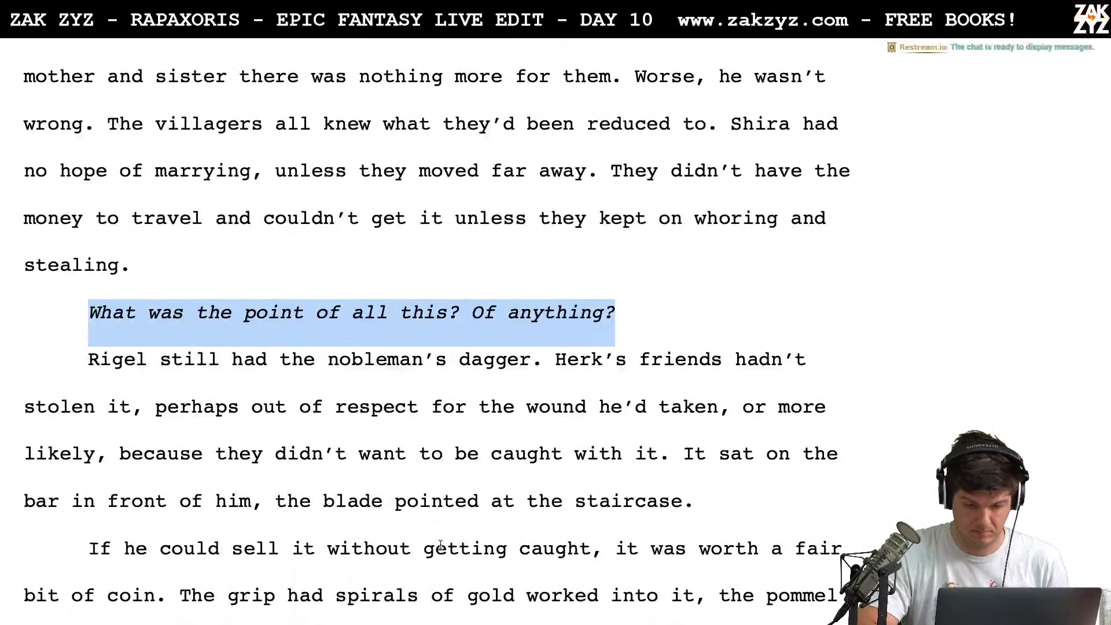
click(609, 365)
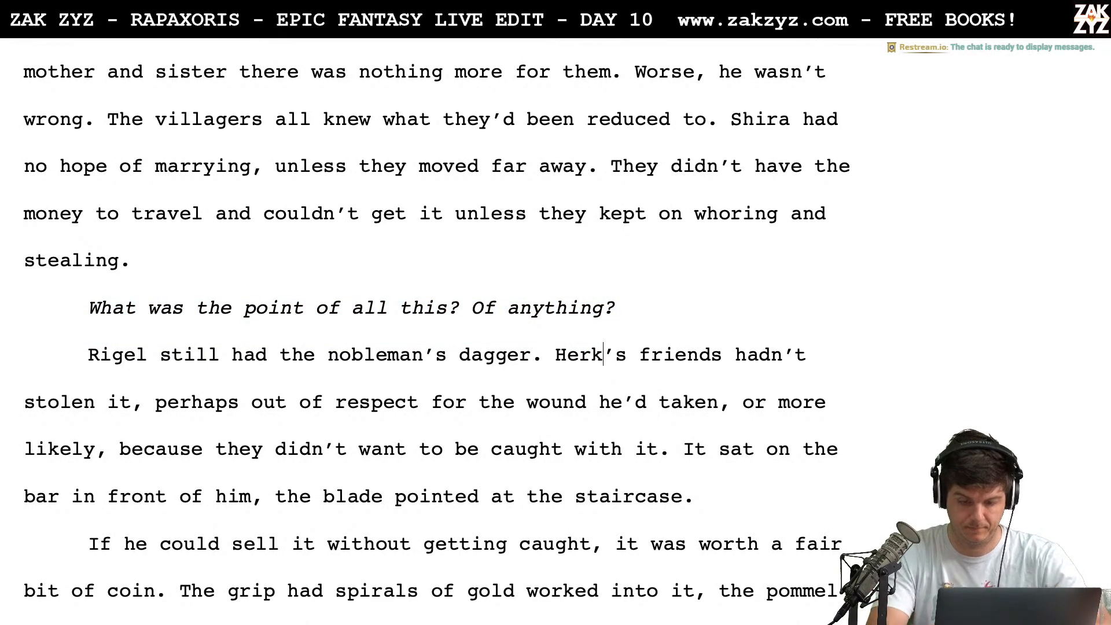
key(Left)
key(Left)
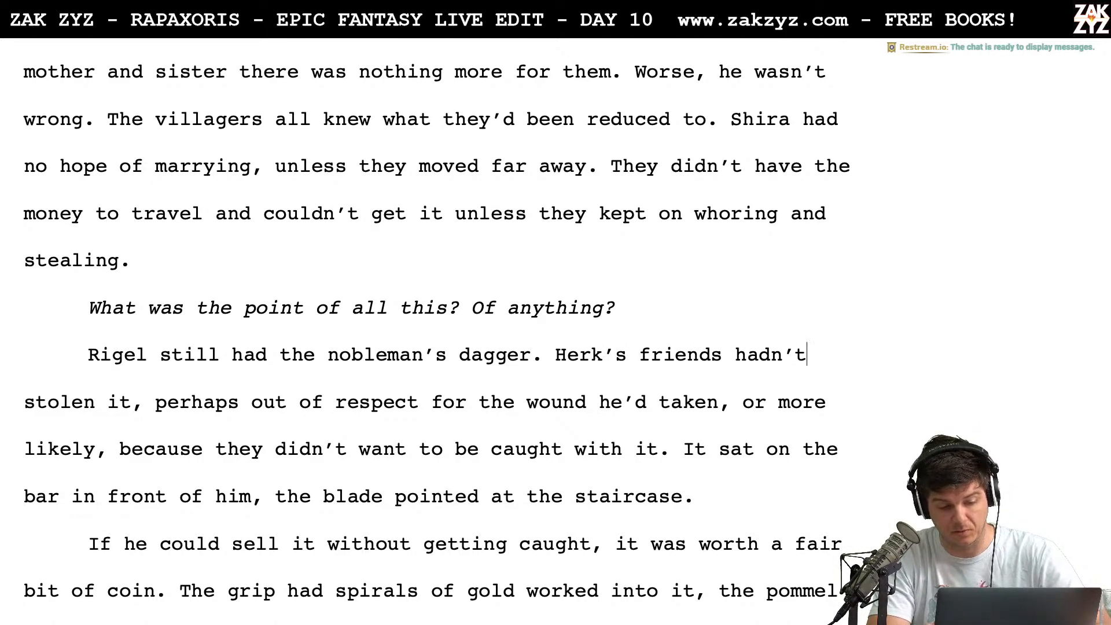
key(BackSpace)
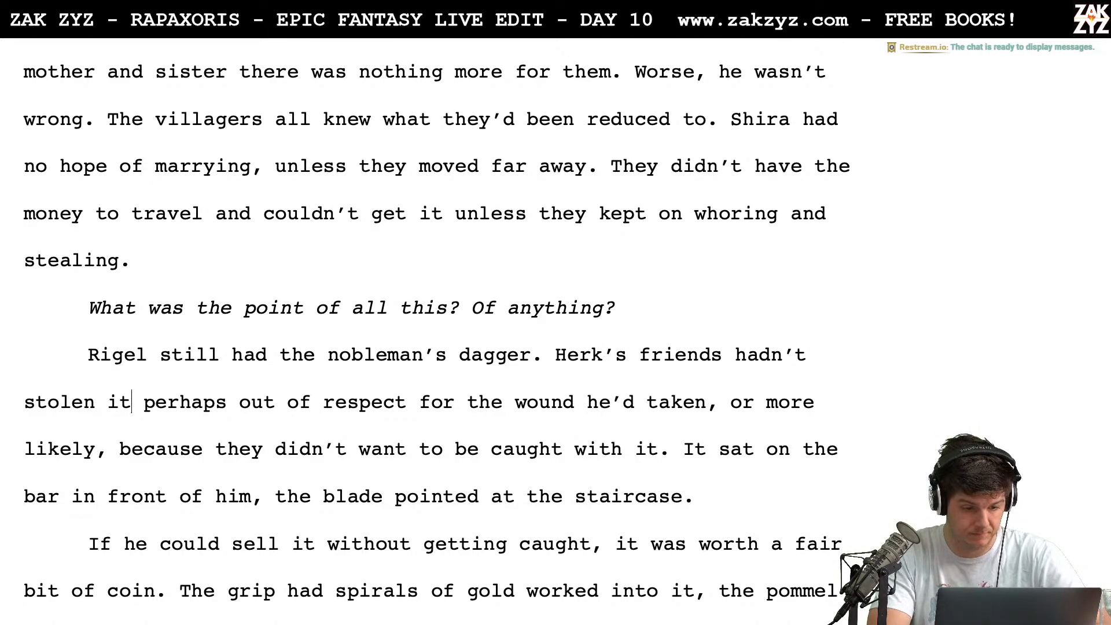
key(BackSpace)
text(. )
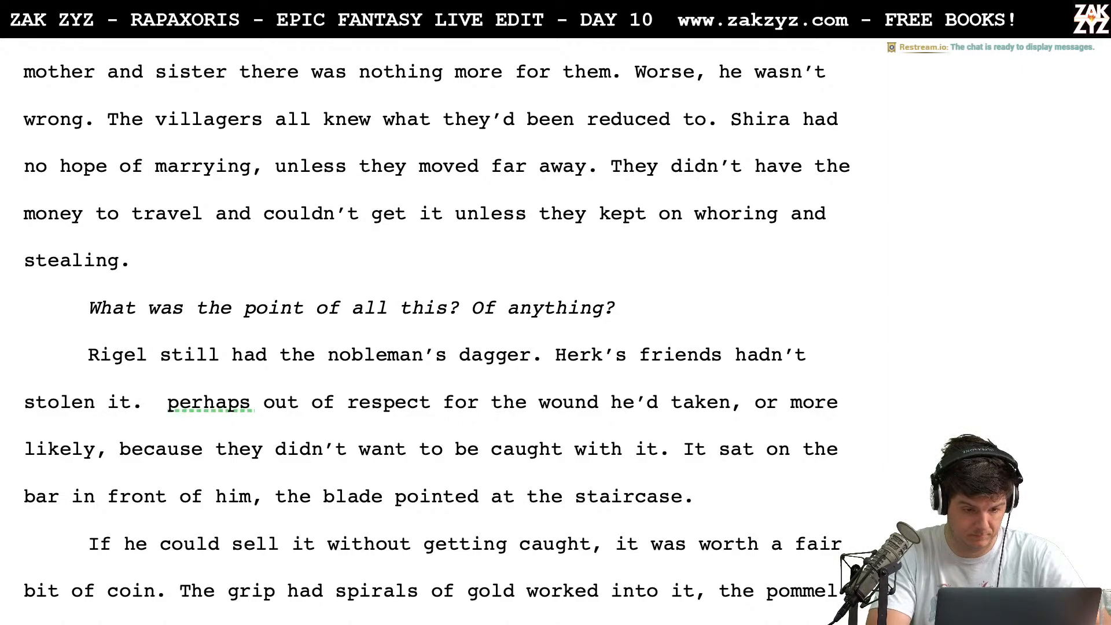
text(Maybe ou)
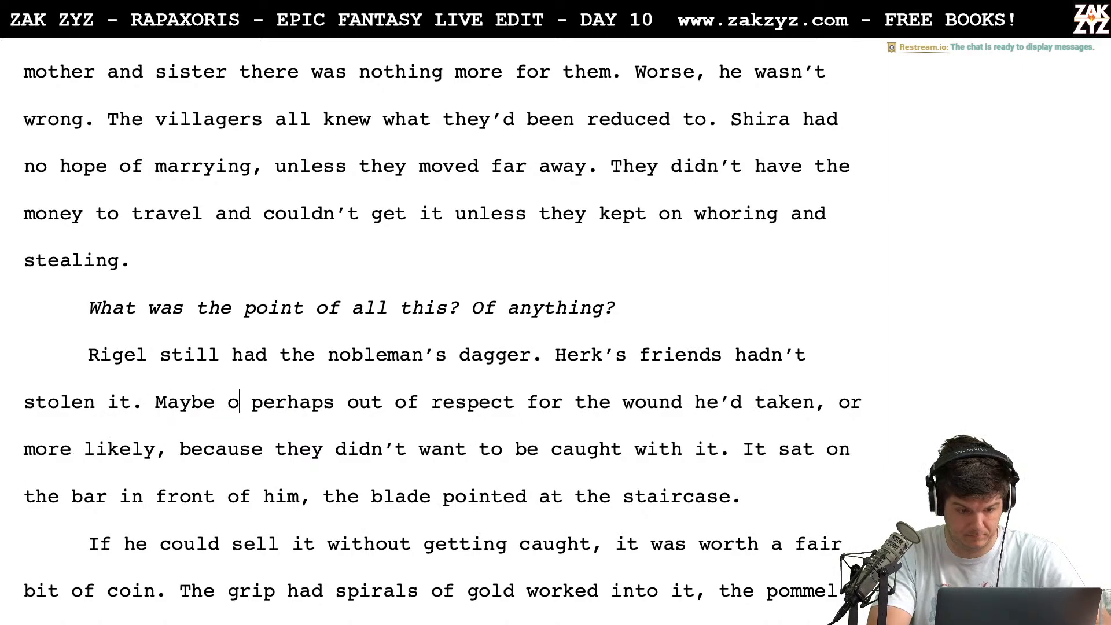
text(t of respect for the wound)
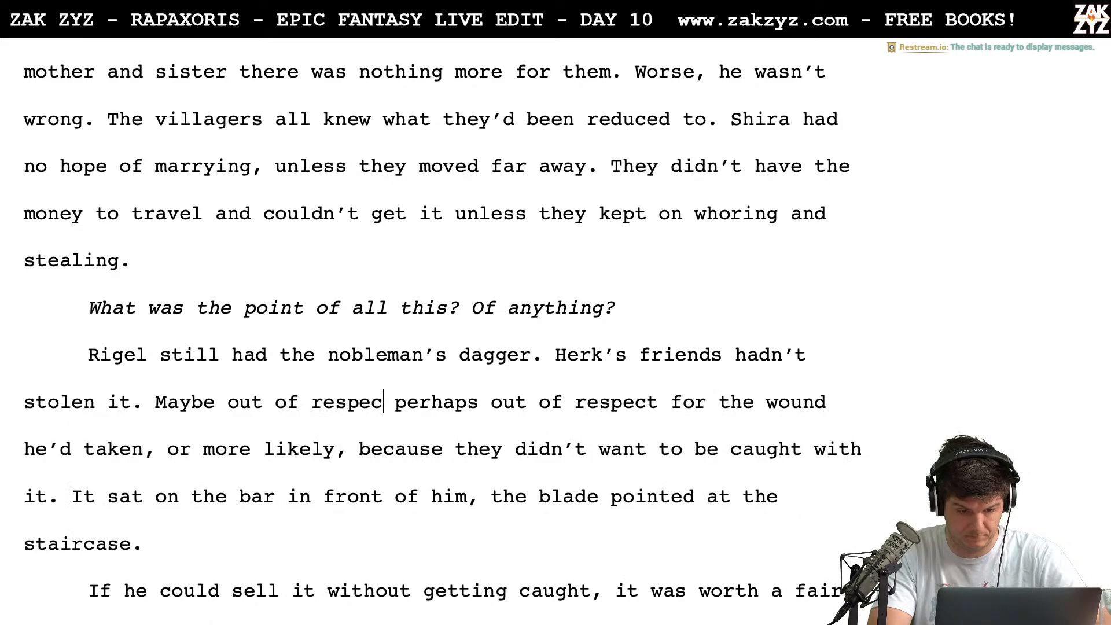
text( he')
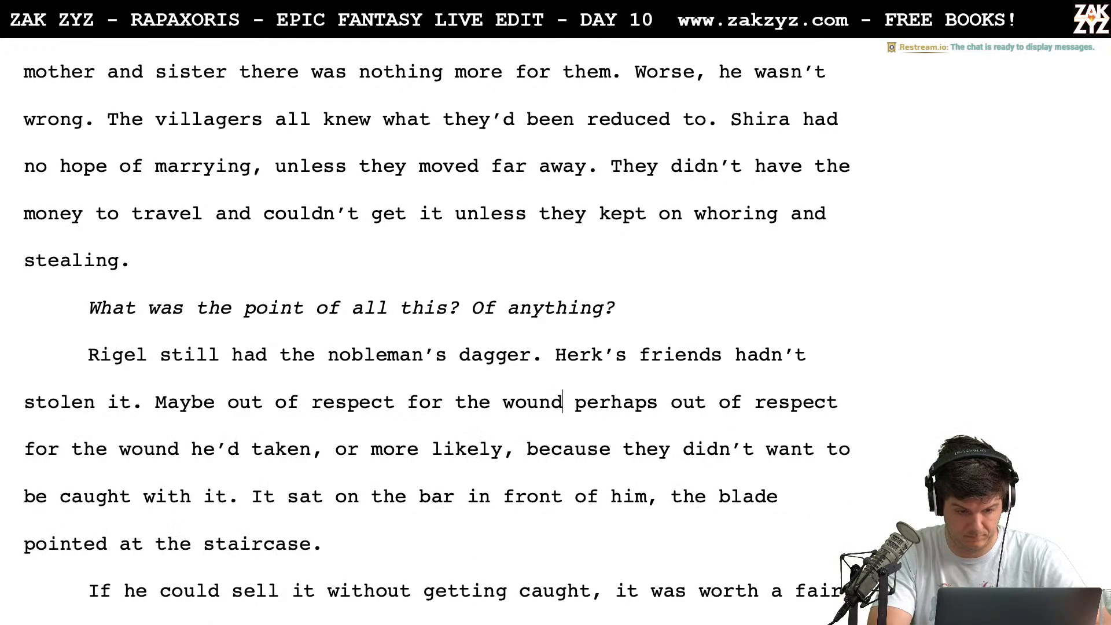
text(d taken. <)
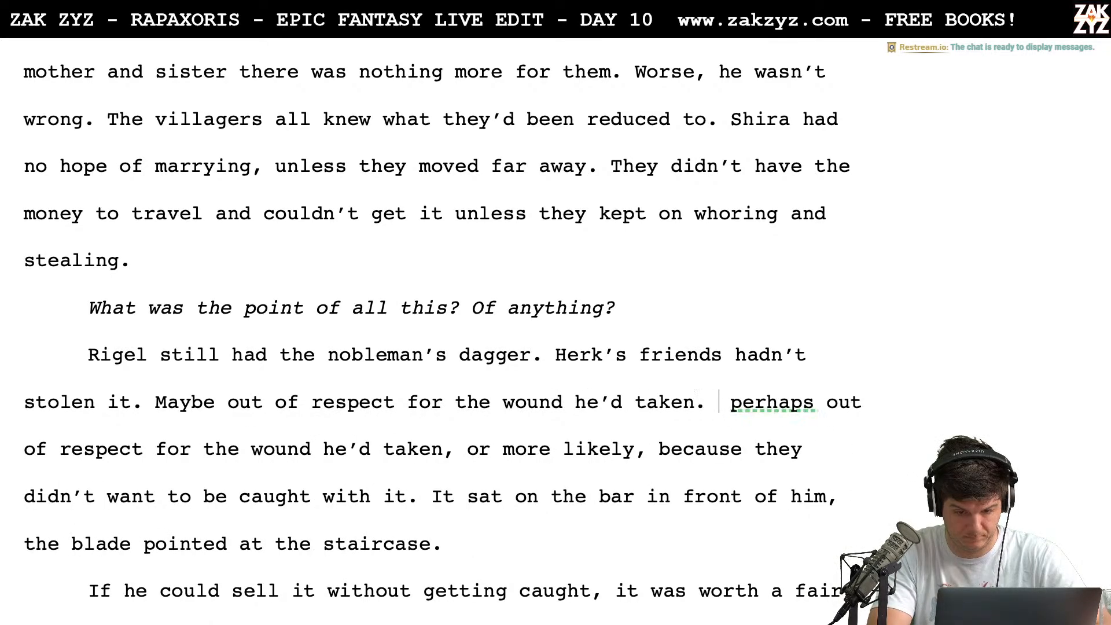
Add the sentence "Maybe out of respect for the wound he'd taken, but more likely they didn't want to get caught with it."
key(BackSpace)
key(BackSpace)
key(BackSpace)
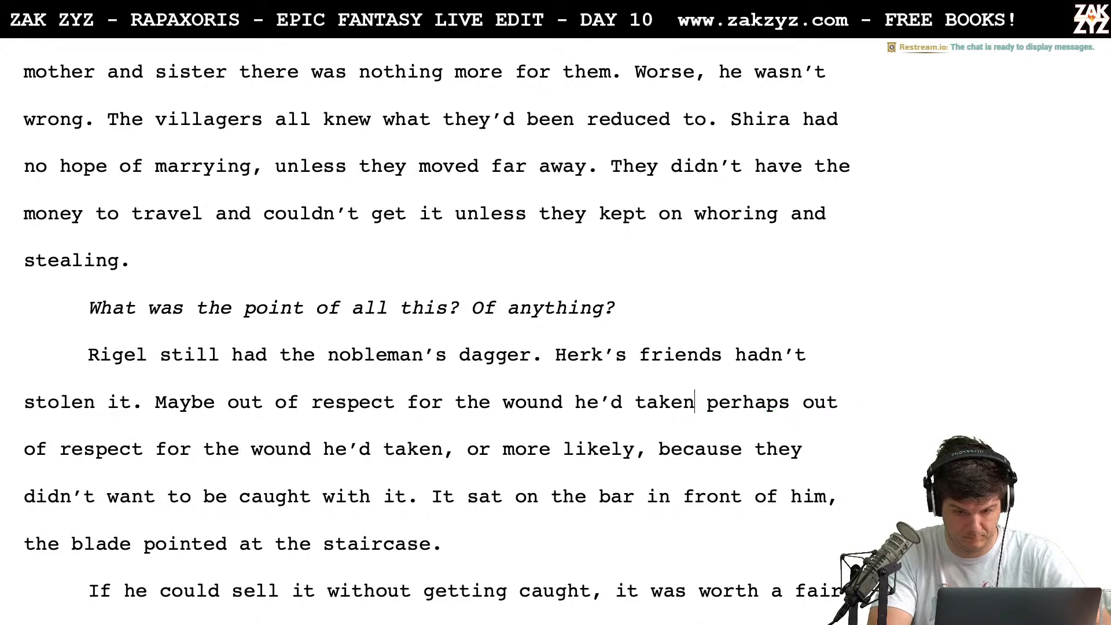
text(, but more likeyl)
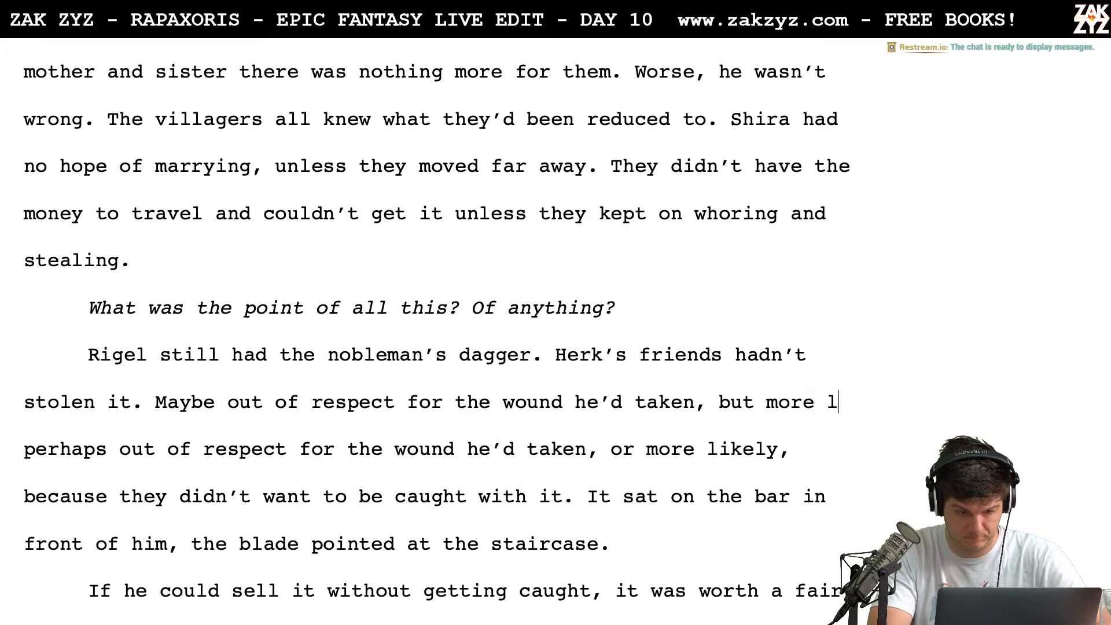
key(BackSpace)
key(BackSpace)
text(ly the)
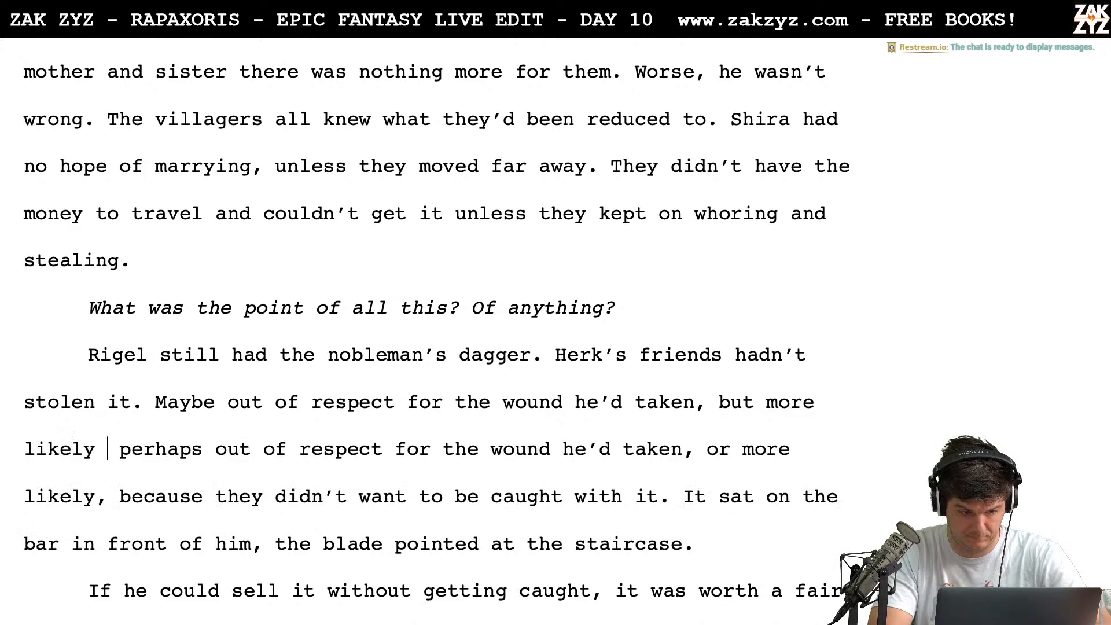
text(y didn't want to g)
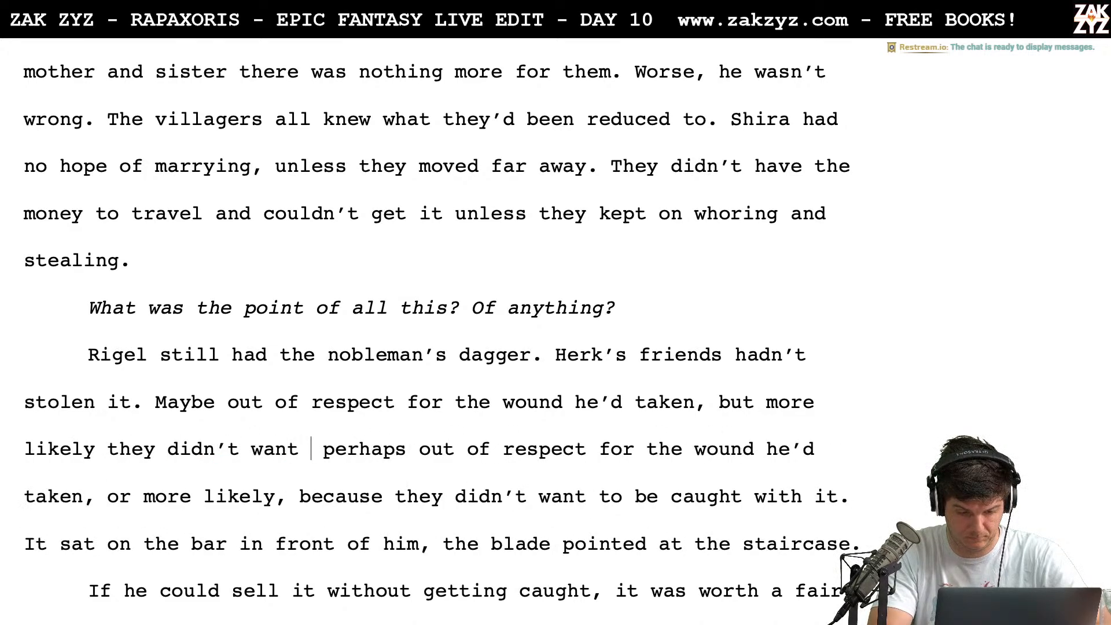
text(et caught with it)
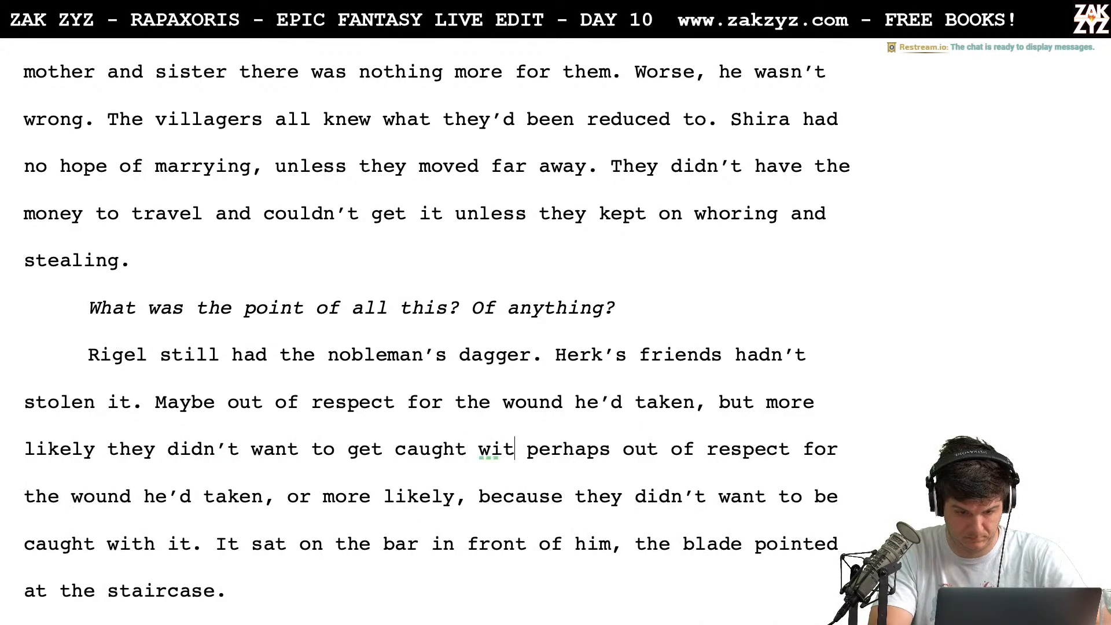
text(.)
Delete the leftover fragment "perhaps out of respect for the wound he'd taken, or more likely, because they didn't want to be caught with it."
key(shift+Down)
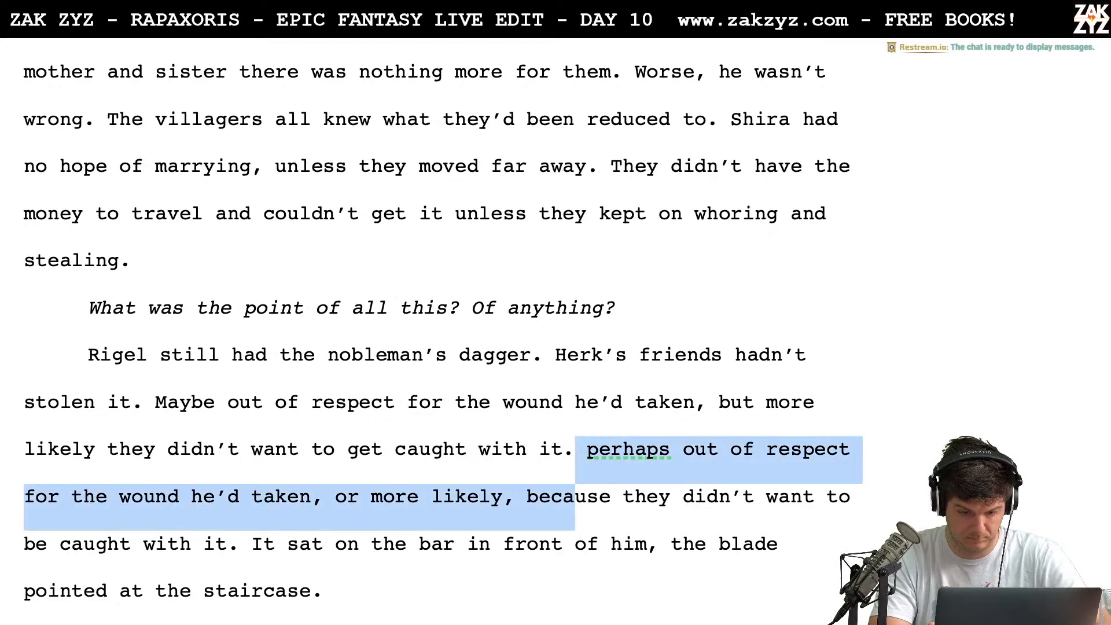
key(shift+Right)
key(shift+Right)
key(shift+Right)
key(shift+Right)
key(shift+Right)
key(shift+Right)
key(shift+Right)
key(shift+Right)
key(shift+Right)
key(shift+Right)
key(shift+Right)
key(shift+Right)
key(shift+Right)
key(shift+Right)
key(shift+Right)
key(shift+Right)
key(shift+Right)
key(shift+Right)
key(shift+Right)
key(shift+Right)
key(shift+Right)
key(shift+Right)
key(shift+Right)
key(shift+Right)
key(shift+Right)
key(shift+Right)
key(shift+Right)
key(shift+Right)
key(shift+Right)
key(shift+Right)
key(shift+Right)
key(shift+Right)
key(shift+Right)
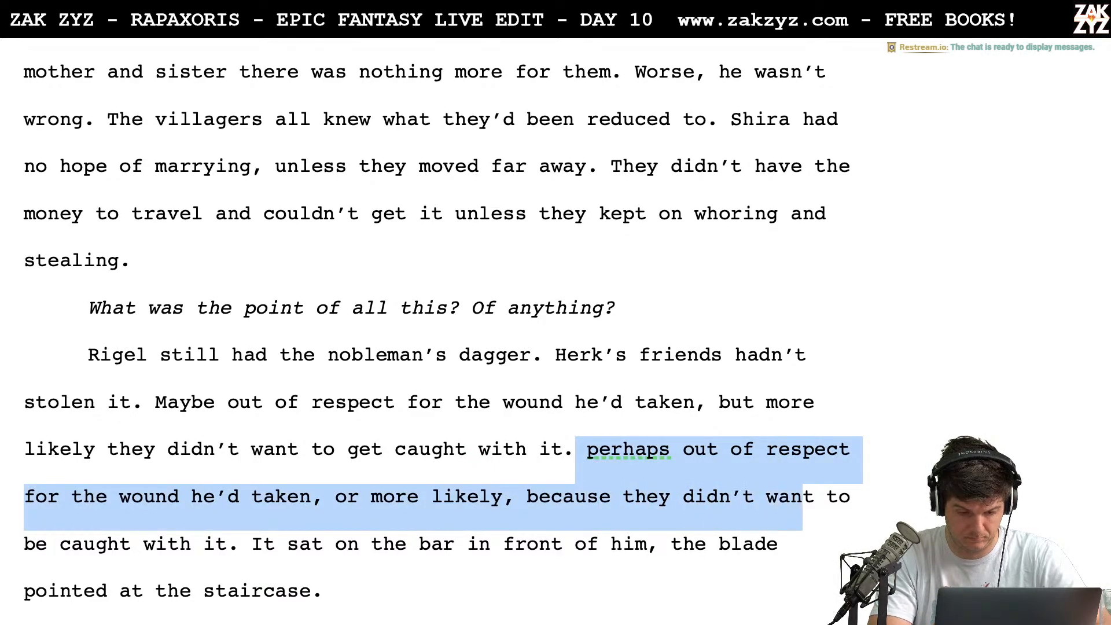
key(shift+Right)
key(shift+Right)
key(shift+Right)
key(shift+Right)
key(shift+Right)
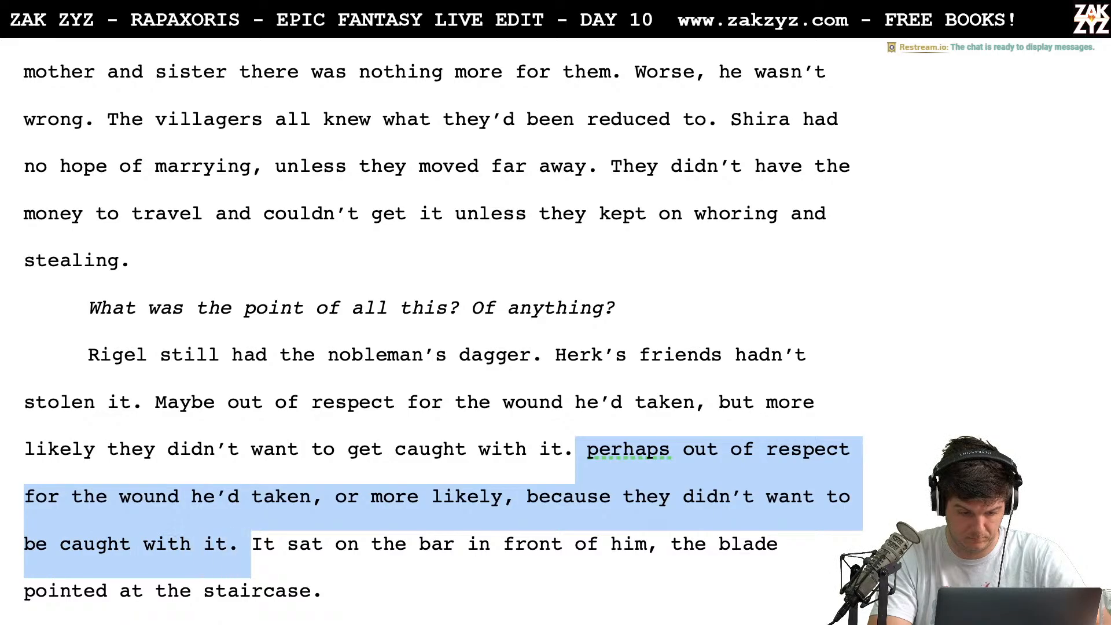
key(shift+Left)
key(BackSpace)
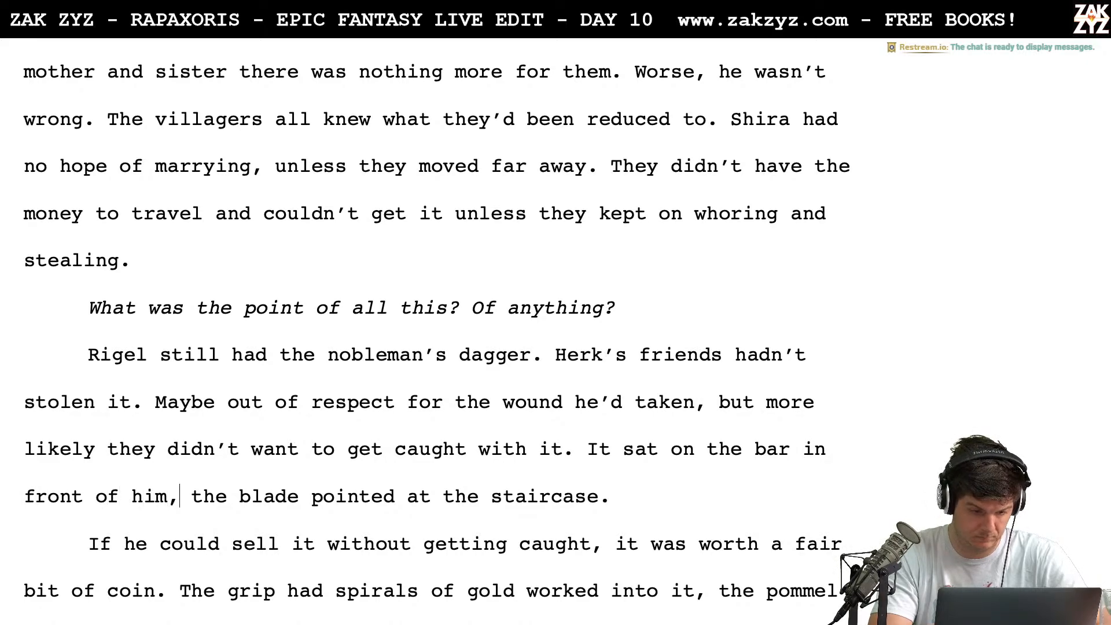
Replace "him" with "Rigel" in "in front of him" and insert "fencing" before "dagger" in the paragraph's first sentence
key(Left)
key(BackSpace)
key(BackSpace)
key(BackSpace)
text(Rog)
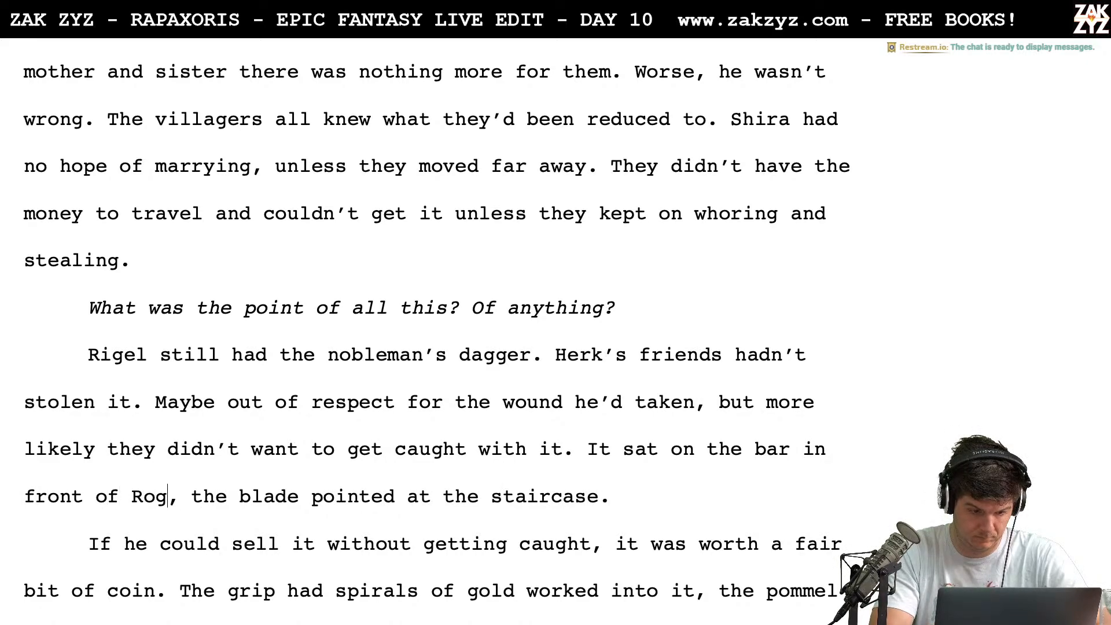
key(BackSpace)
key(BackSpace)
text(ige)
text(l)
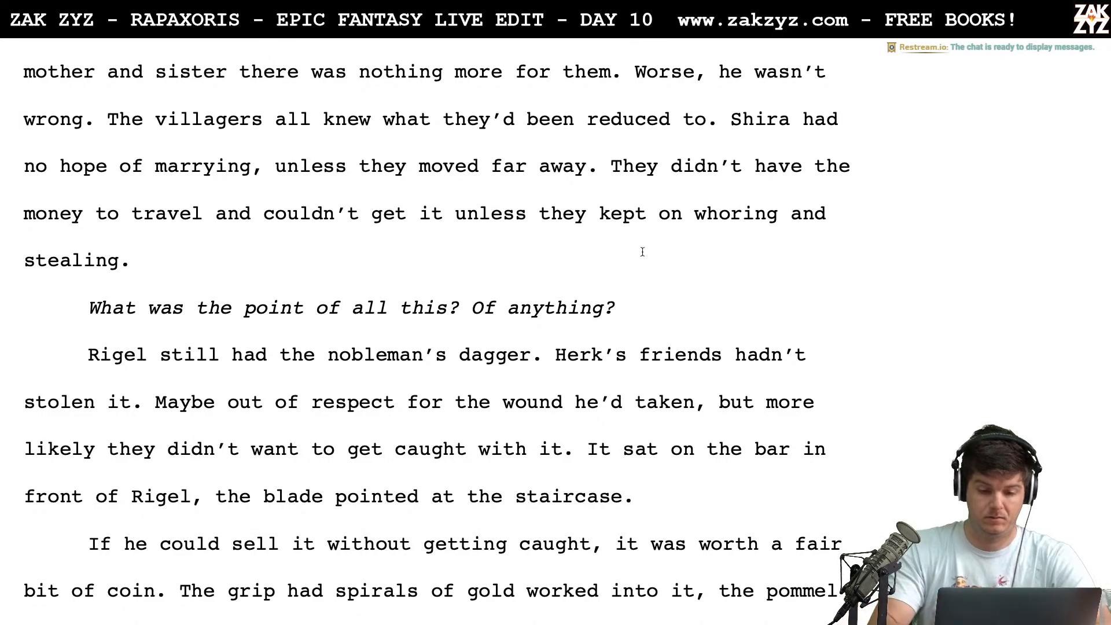
text(fencing)
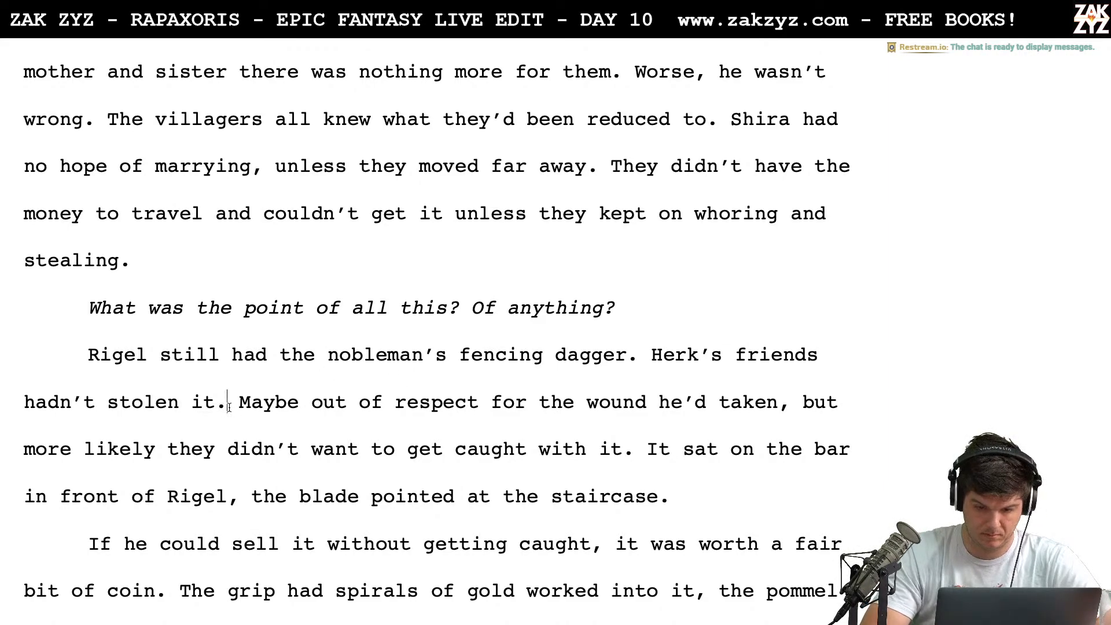
Extend the sentence "Herk's friends hadn't stolen it" with ", no one wanted to get caught with it."
key(BackSpace)
text(, )
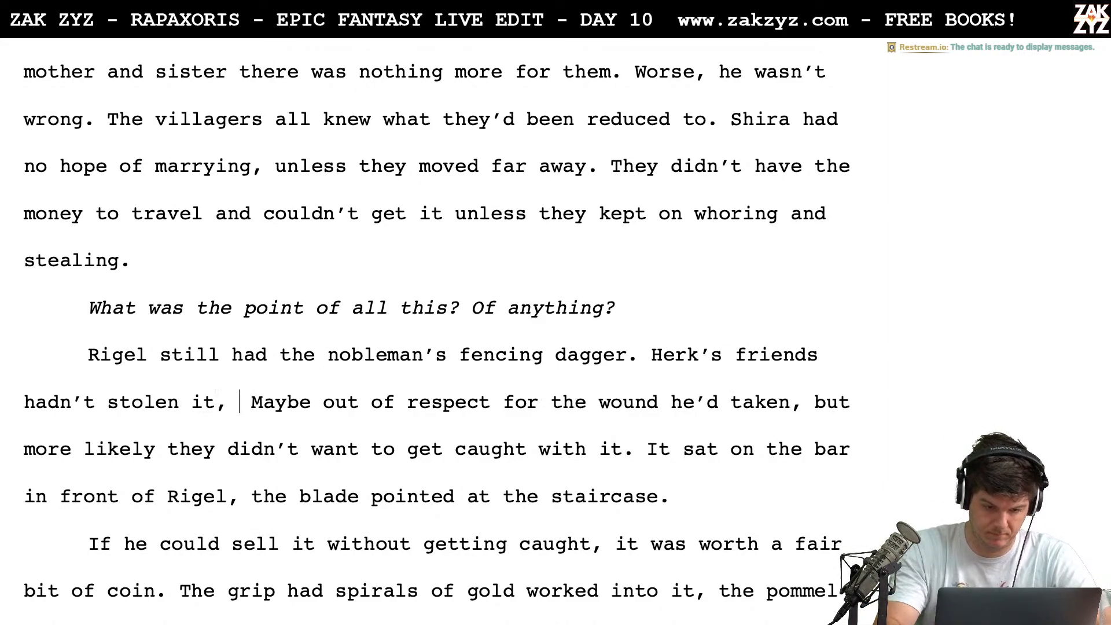
text(no one wante)
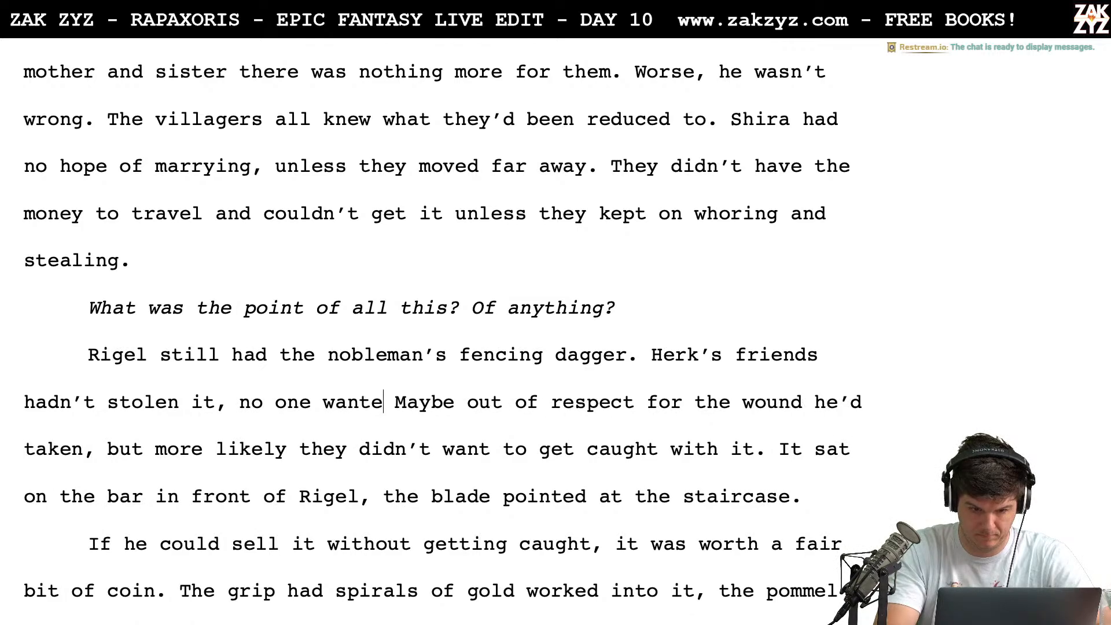
text(d to get cuaght )
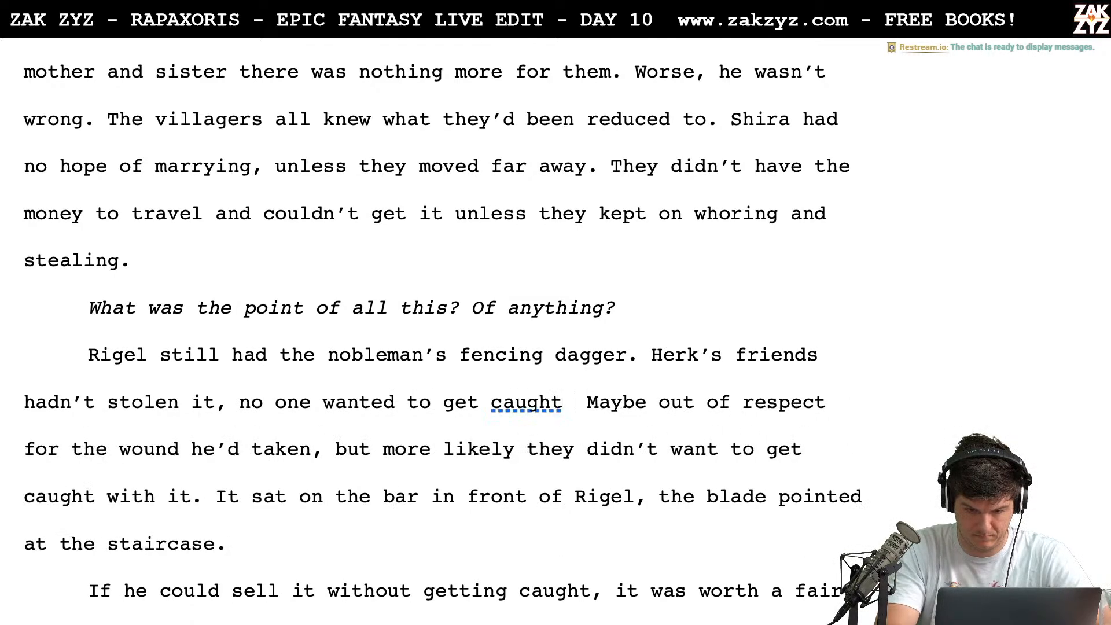
text(with it)
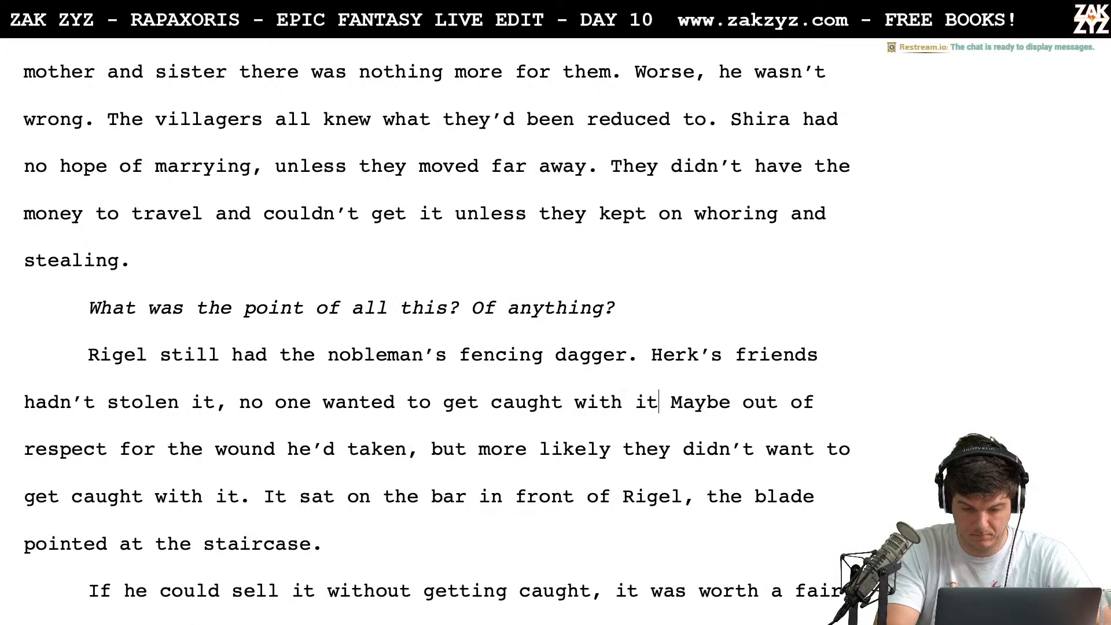
text(.)
Delete the sentence "Maybe out of respect for the wound he'd taken, but more likely they didn't want to get caught with it."
key(shift+Down)
key(shift+Right)
key(shift+Right)
key(shift+Right)
key(shift+Right)
key(shift+Right)
key(shift+Right)
key(shift+Right)
key(shift+Right)
key(shift+Right)
key(shift+Right)
key(shift+Right)
key(shift+Right)
key(shift+Right)
key(shift+Right)
key(shift+Right)
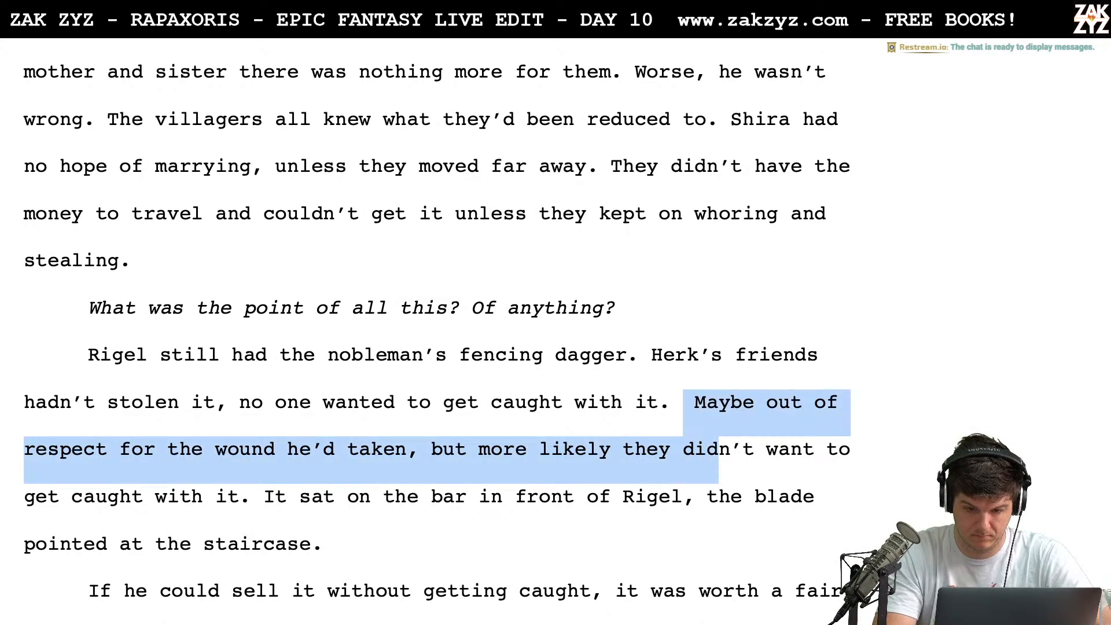
key(shift+Right)
key(shift+Right)
key(shift+Right)
key(shift+Right)
key(shift+Right)
key(shift+Right)
key(shift+Right)
key(shift+Right)
key(shift+Right)
key(shift+Right)
key(shift+Right)
key(shift+Right)
key(shift+Right)
key(shift+Right)
key(shift+Right)
key(shift+Right)
key(shift+Right)
key(shift+Right)
key(shift+Right)
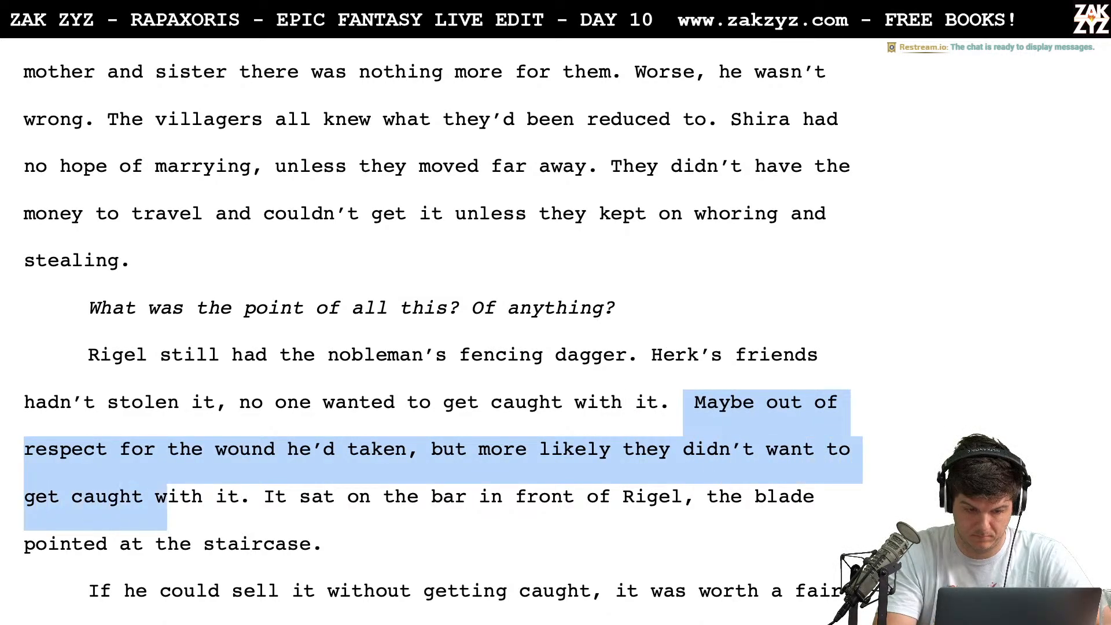
key(shift+Right)
key(shift+Left)
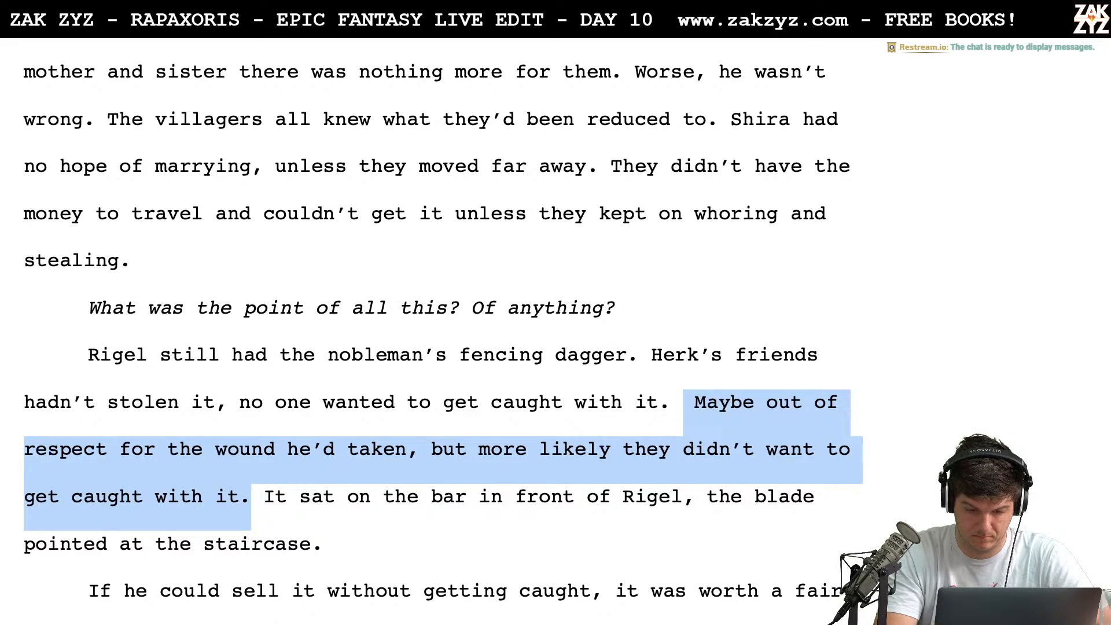
key(BackSpace)
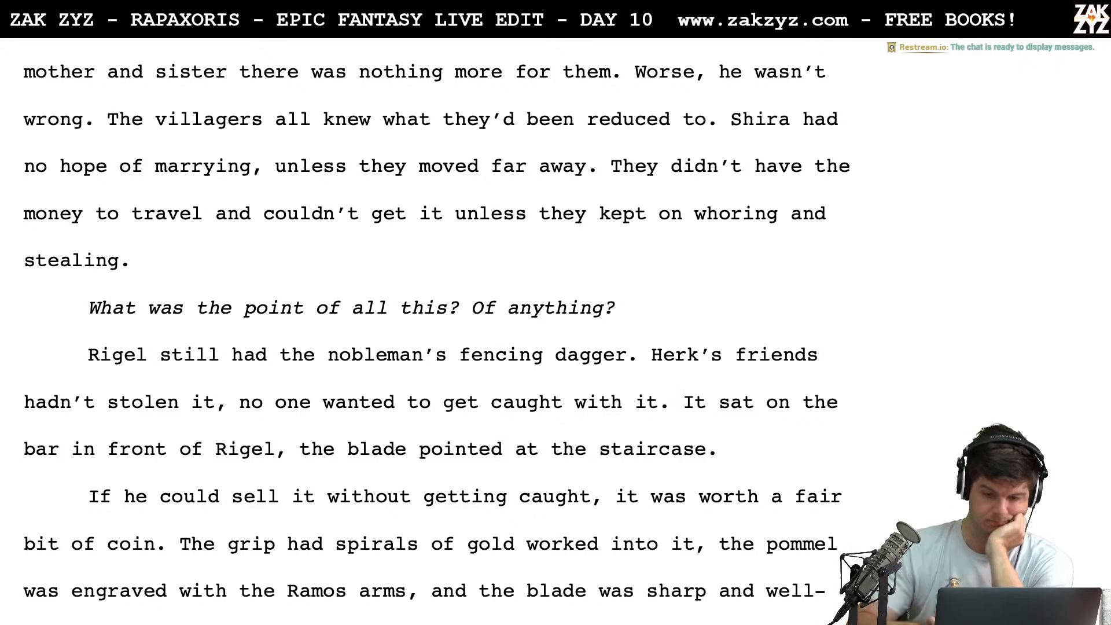
Break the paragraph before "Herk's friends" and add "It was inscribed, impossible to fence. No one wanted to get caught with it." after "fencing dagger."
click(652, 353)
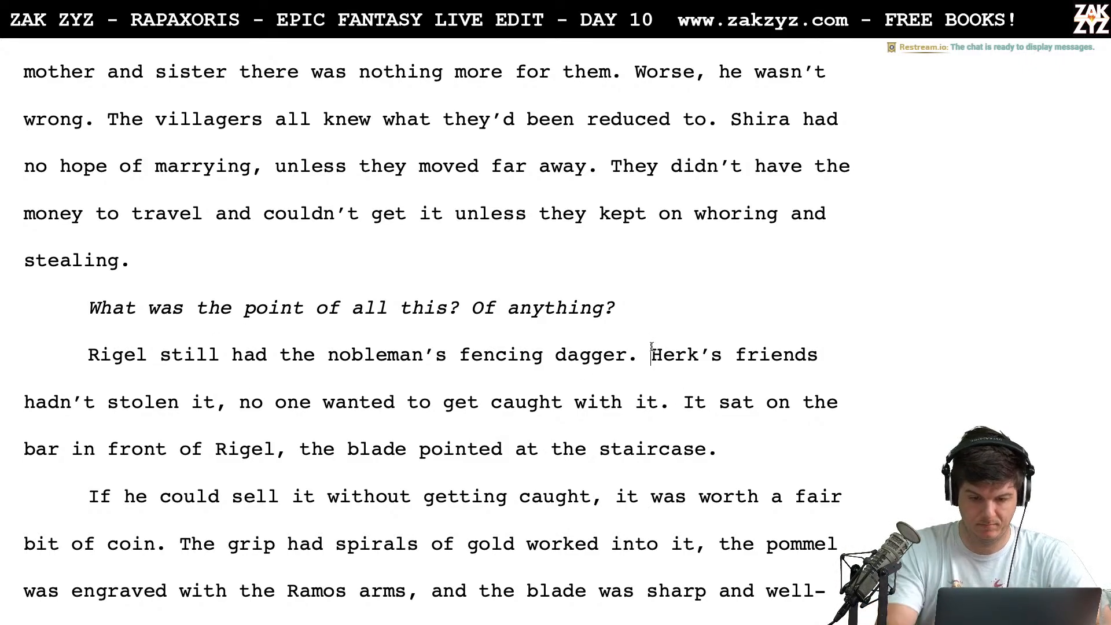
key(Return)
key(Up)
key(Left)
key(Down)
key(End)
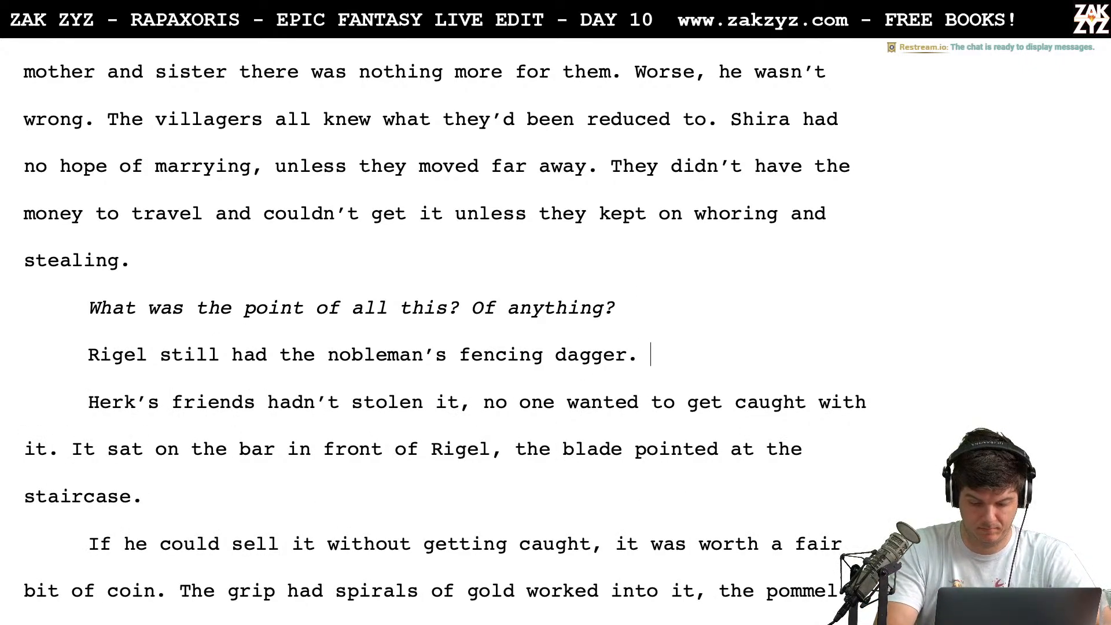
text(It was ins)
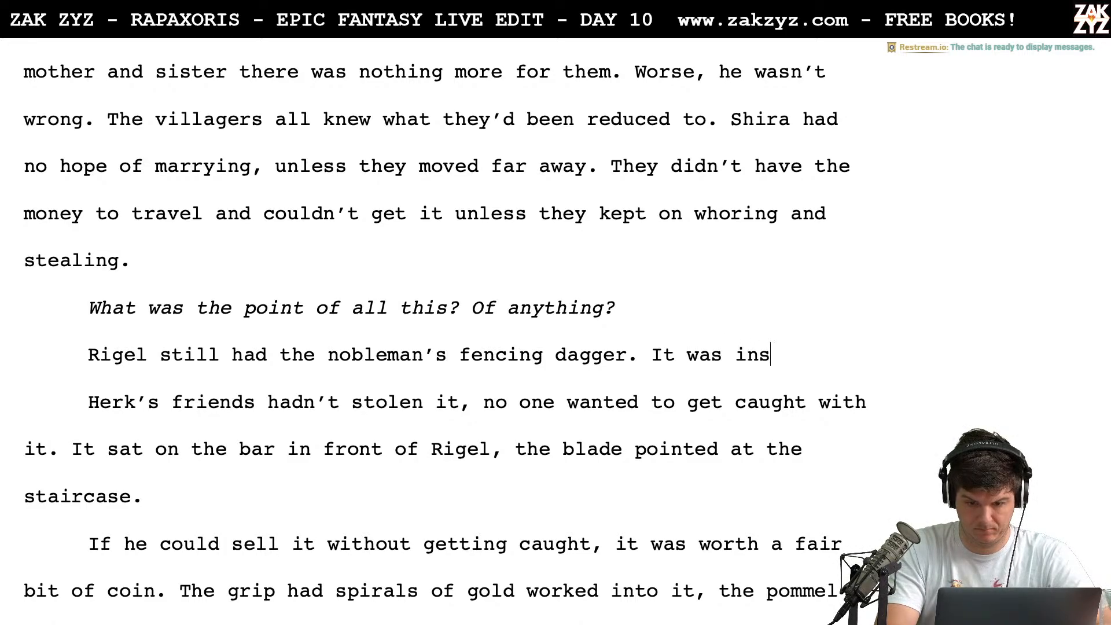
text(cribed, impossible to f)
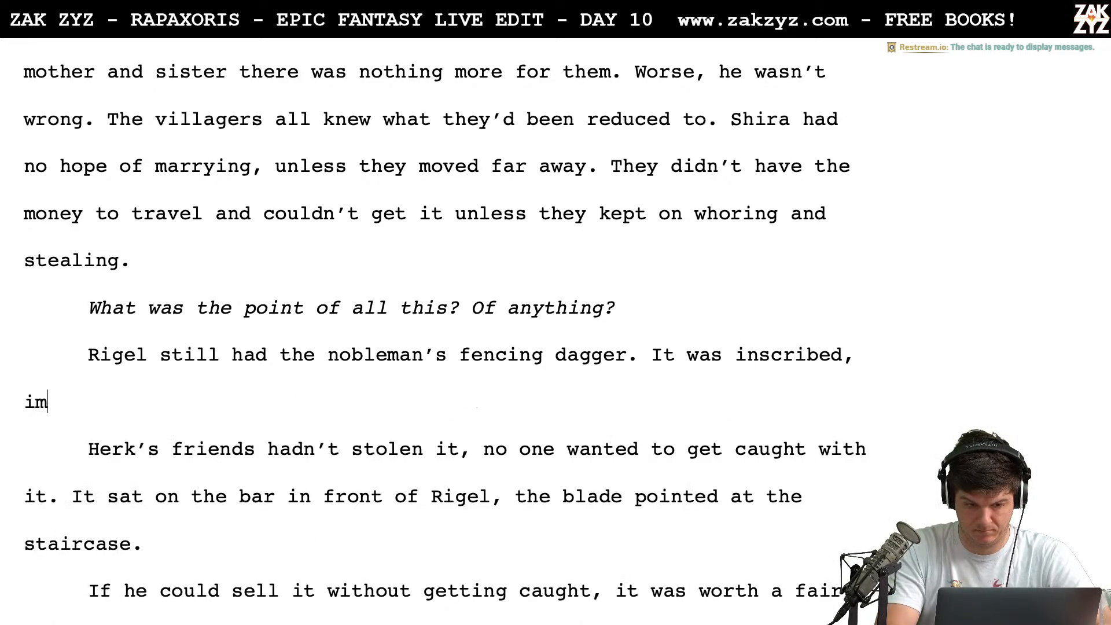
text(enc)
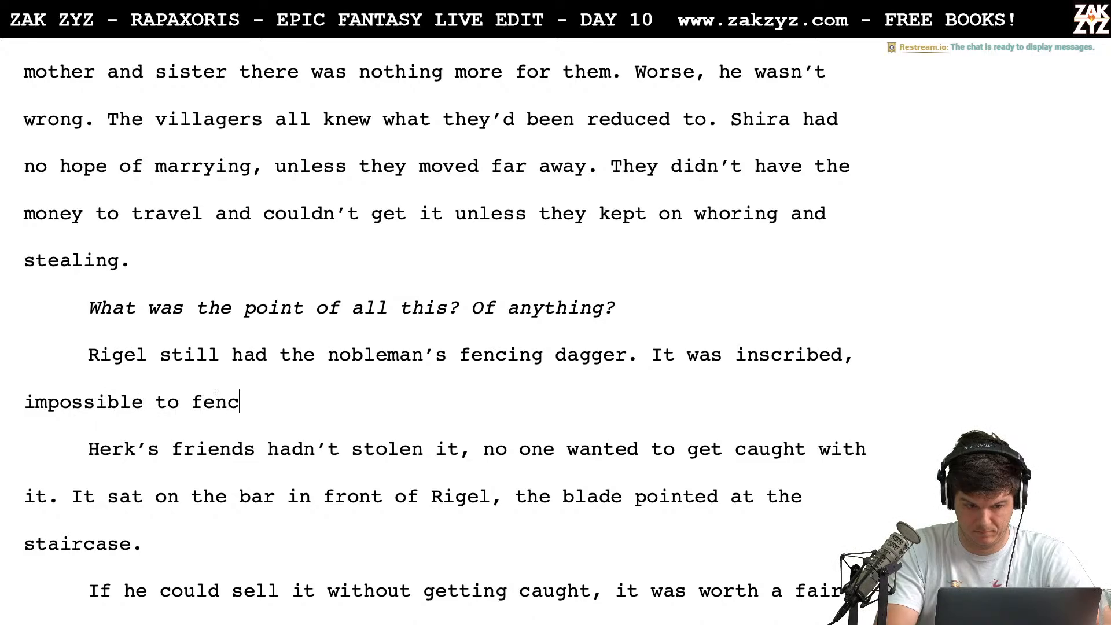
text(e. No one wa)
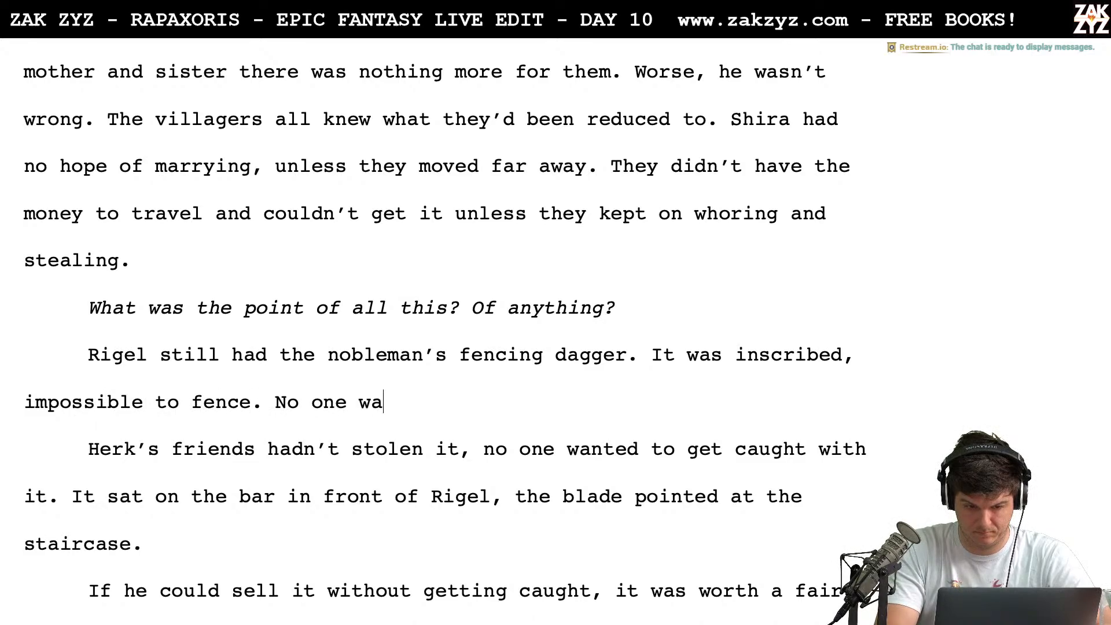
text(nted to get caught with it.)
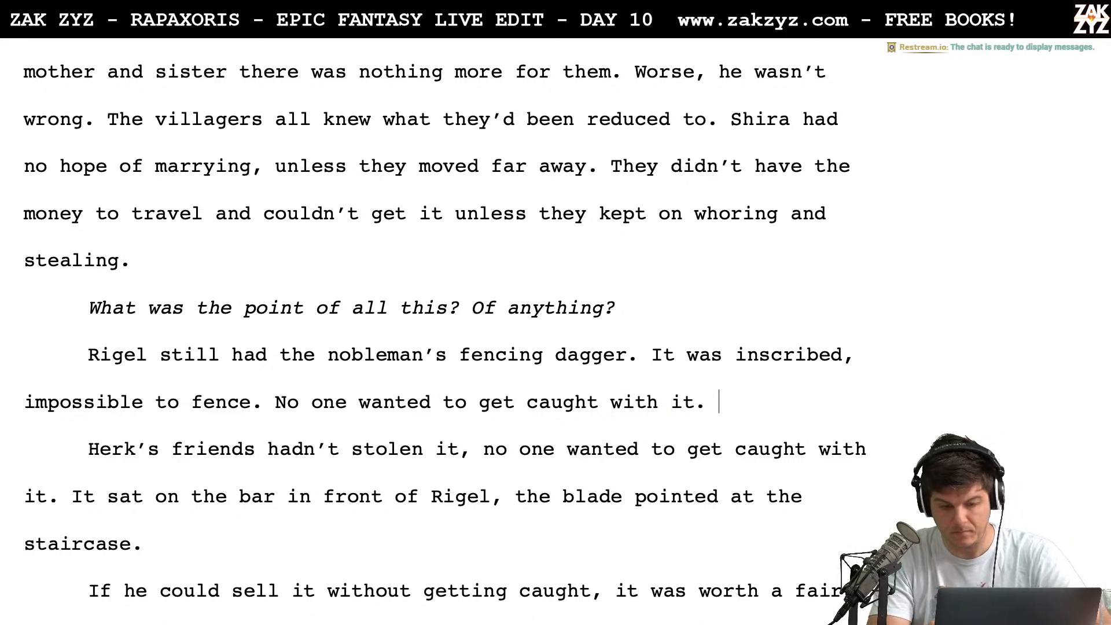
Delete the paragraph break and the sentence "Herk's friends hadn't stolen it, no one wanted to get caught with it."
key(shift+Down)
key(shift+Right)
key(shift+Right)
key(shift+Right)
key(shift+Right)
key(shift+Right)
key(shift+Right)
key(shift+Right)
key(shift+Right)
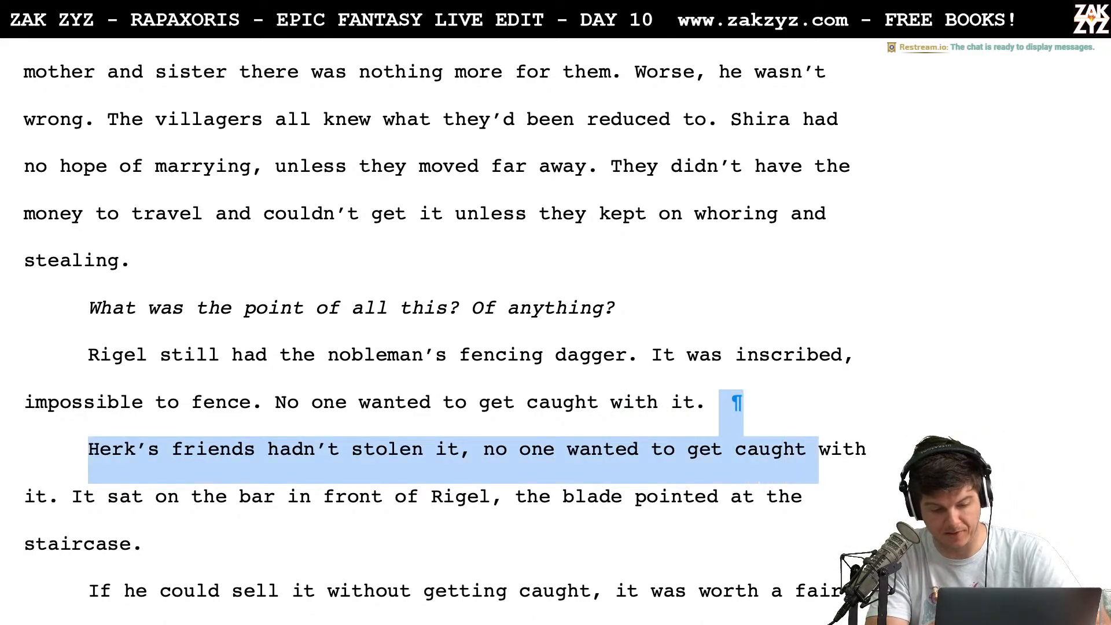
key(shift+Right)
key(shift+Right)
key(shift+Right)
key(shift+Right)
key(shift+Right)
key(shift+Right)
key(shift+Right)
key(shift+Right)
key(shift+Right)
key(shift+Right)
key(shift+Left)
key(Delete)
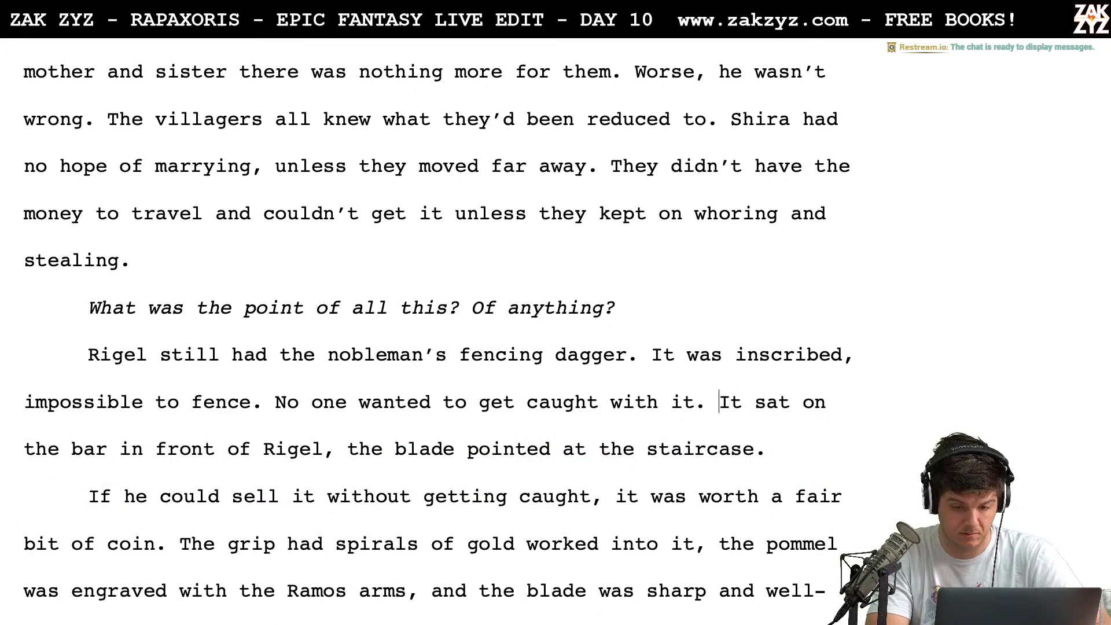
End the sentence after "in front of Rigel" with a period and capitalize "The" in "The blade pointed at the staircase."
key(Down)
key(Down)
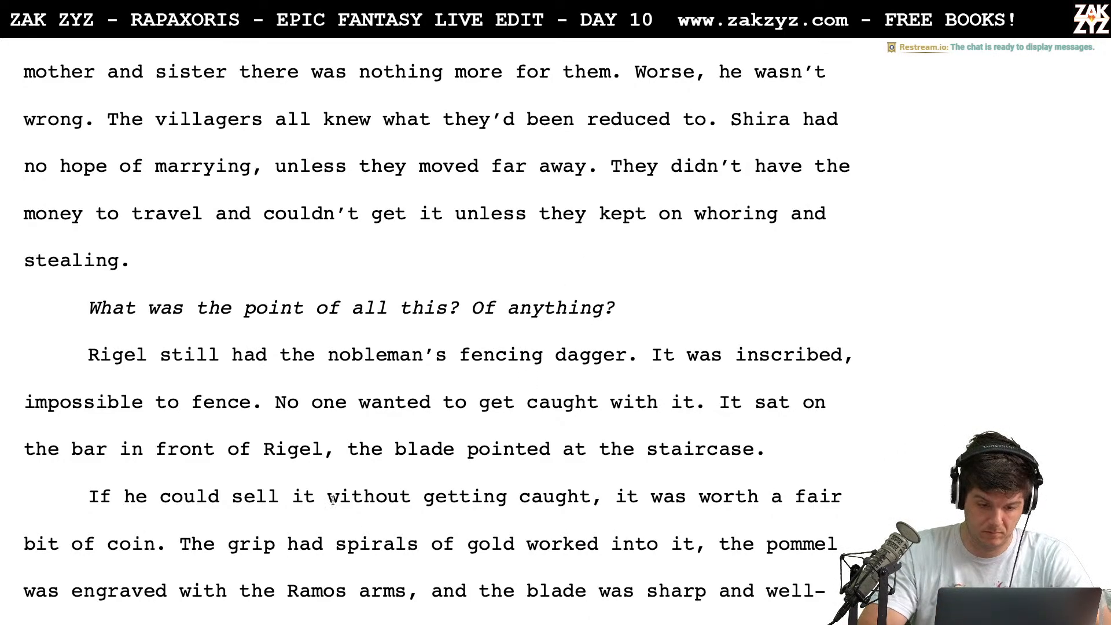
click(336, 449)
key(BackSpace)
text(.)
key(Right)
key(Right)
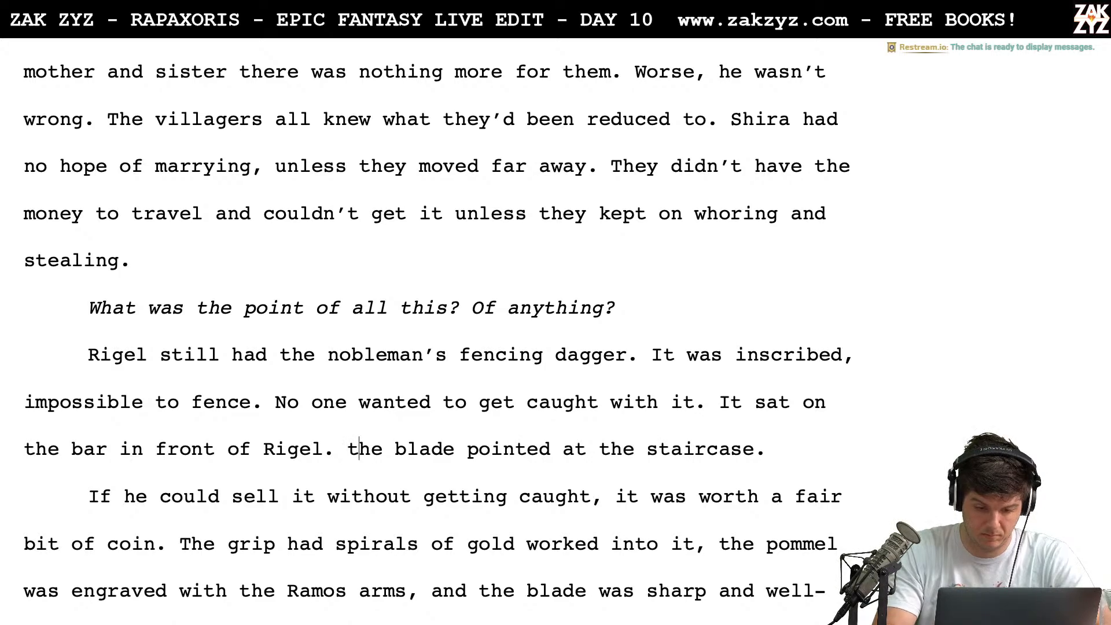
key(BackSpace)
text(T)
Insert "only" before "sell" in the sentence beginning "If he could sell it without getting caught"
key(Down)
key(Down)
key(Down)
key(Down)
key(Down)
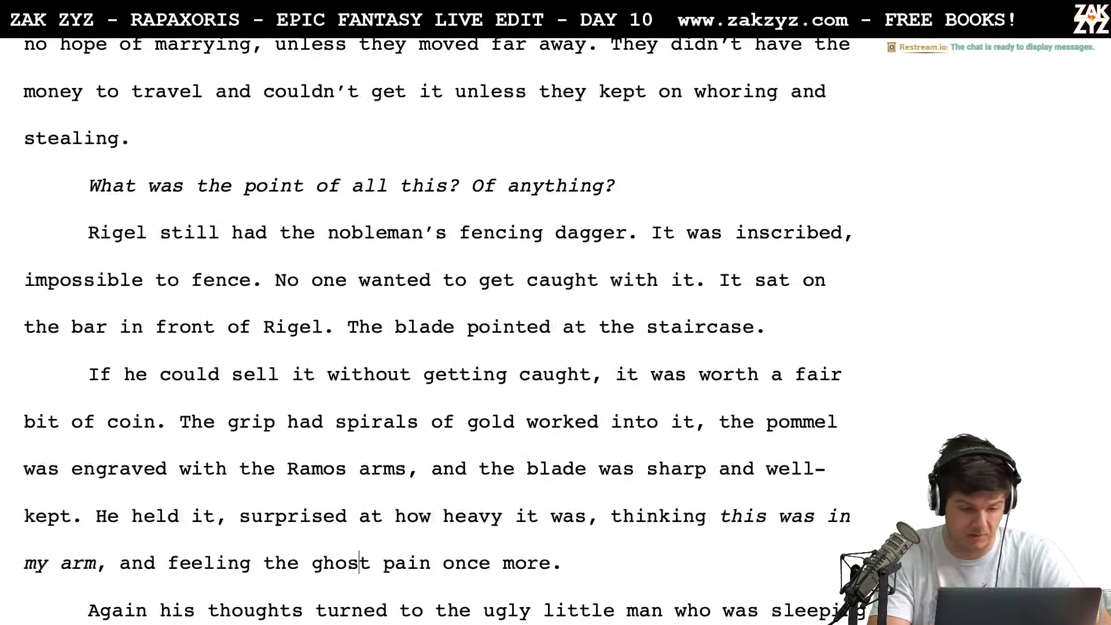
key(Up)
key(Up)
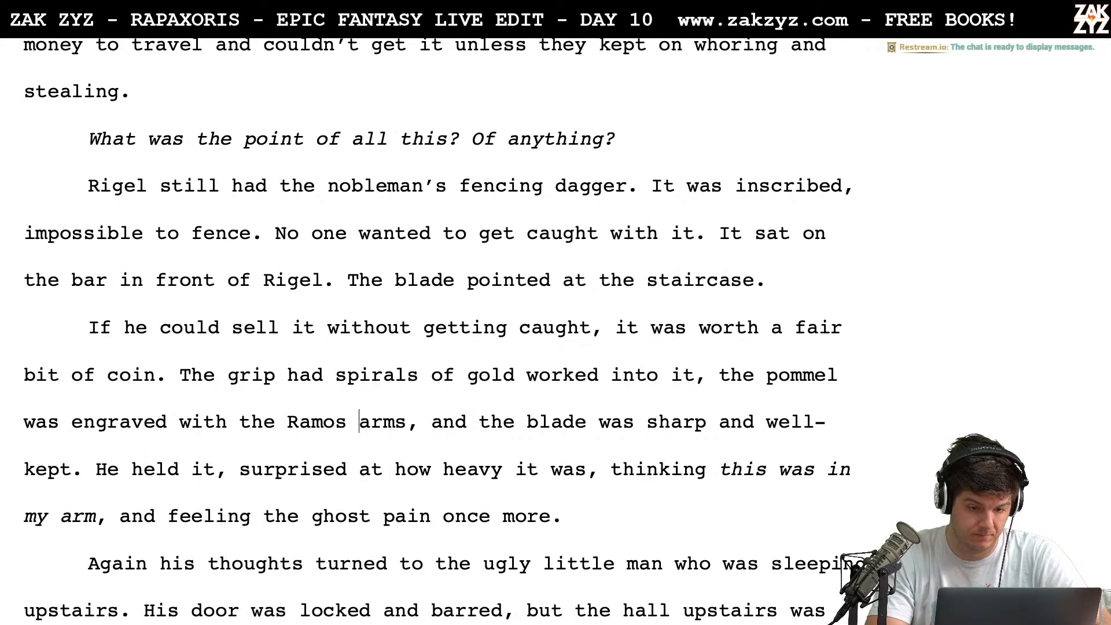
click(232, 337)
text(only)
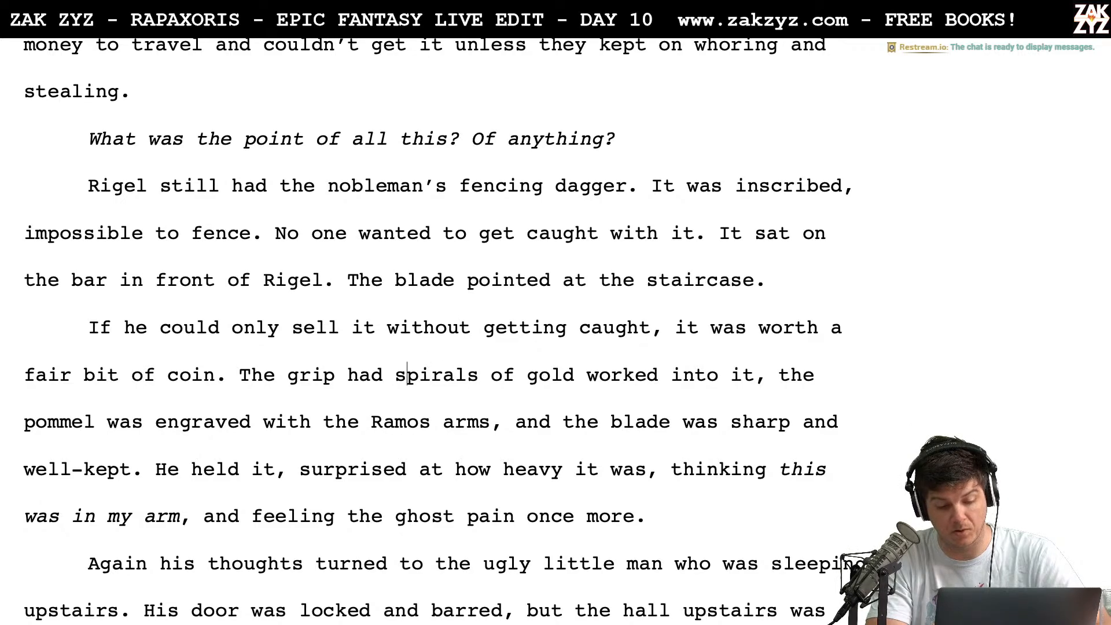
Delete "worked into it" after "The grip had spirals of gold"
key(Left)
key(Left)
key(Left)
key(Left)
key(Left)
key(Left)
key(Left)
key(Left)
key(Left)
key(Left)
key(Left)
key(Left)
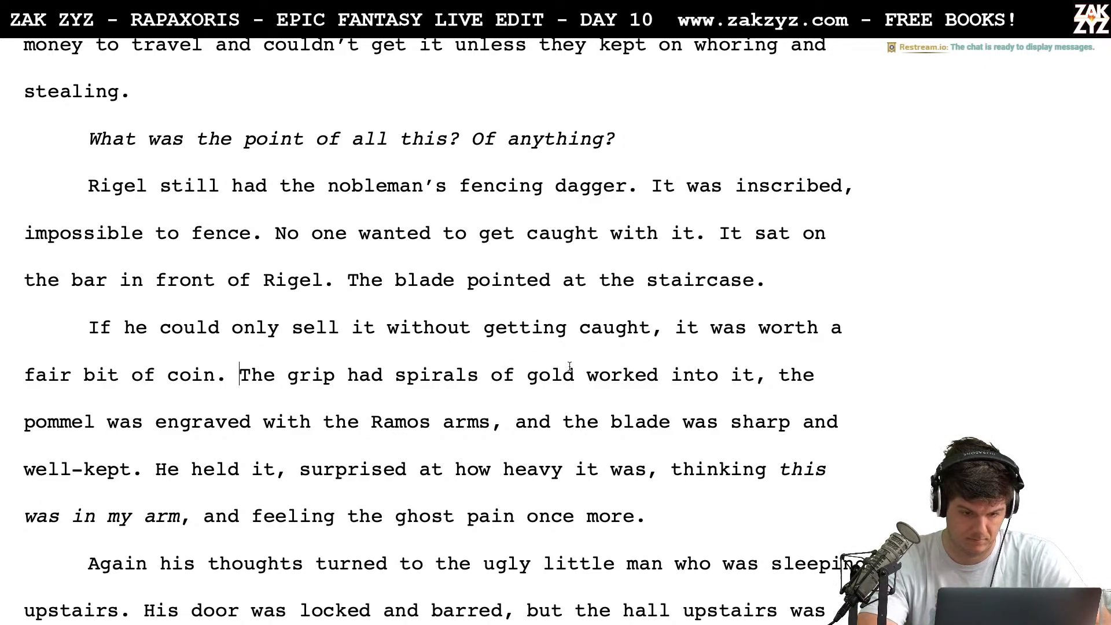
click(751, 377)
key(BackSpace)
key(BackSpace)
key(BackSpace)
key(BackSpace)
key(BackSpace)
key(BackSpace)
key(BackSpace)
key(BackSpace)
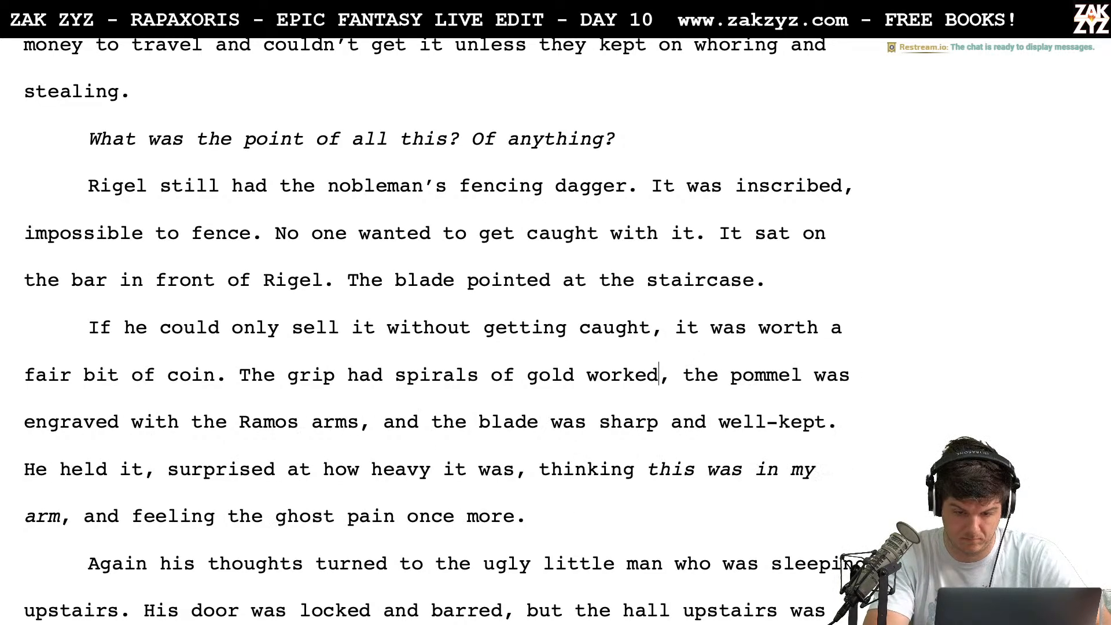
key(BackSpace)
key(BackSpace)
key(BackSpace)
key(BackSpace)
key(BackSpace)
key(BackSpace)
key(BackSpace)
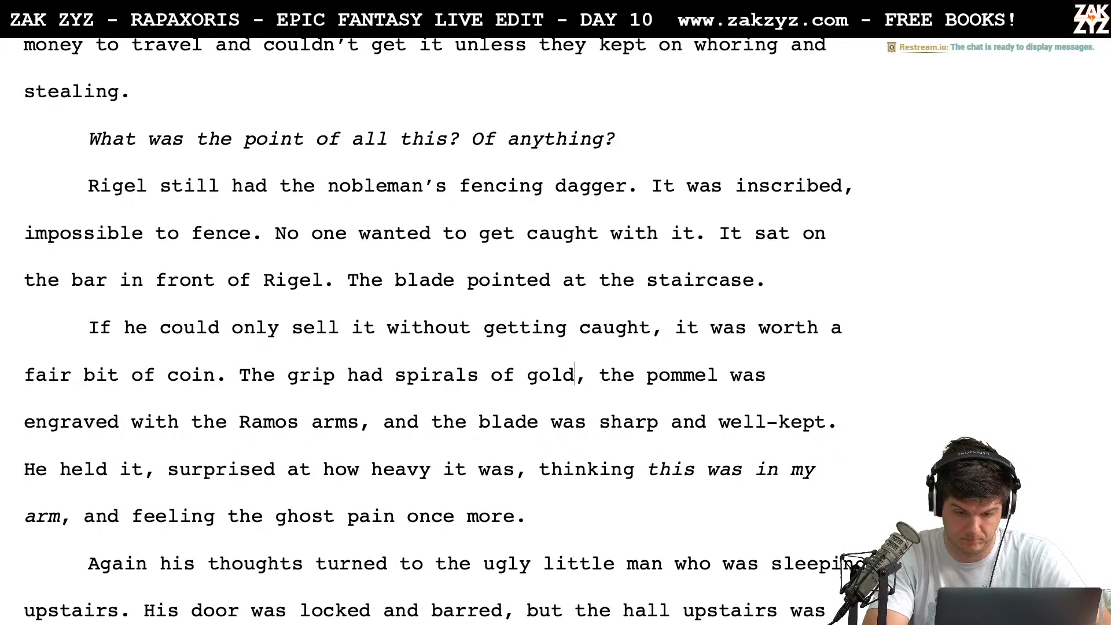
Insert "between leather pads." after "The grip had spirals of gold" in the dagger description
key(Right)
key(Right)
key(Right)
key(Right)
key(Right)
key(Right)
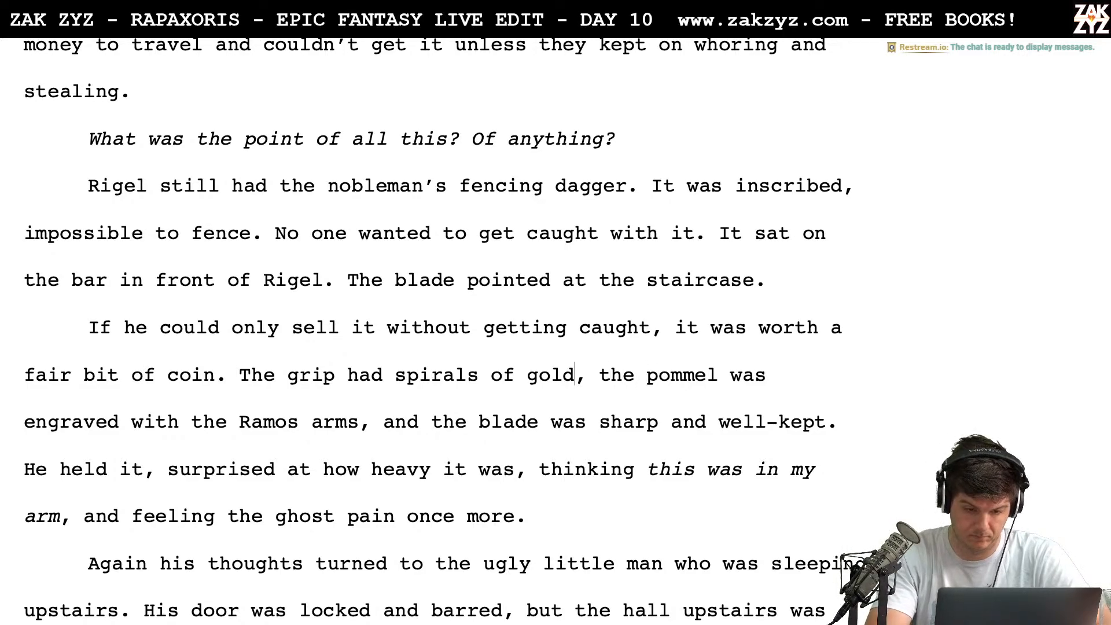
text(betwe)
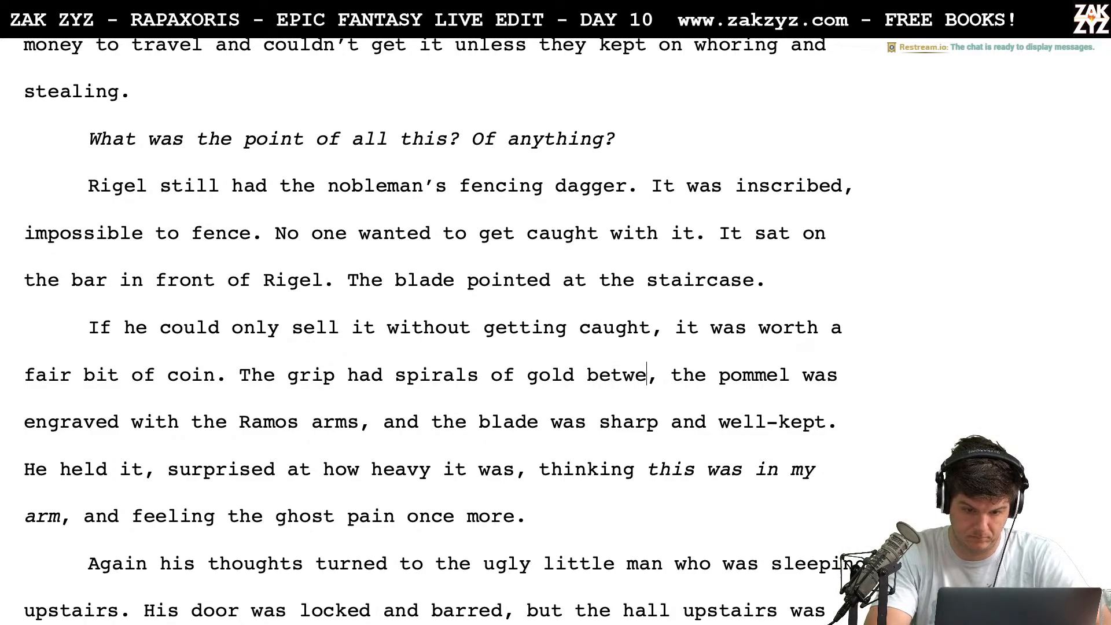
text(en leather pads.,)
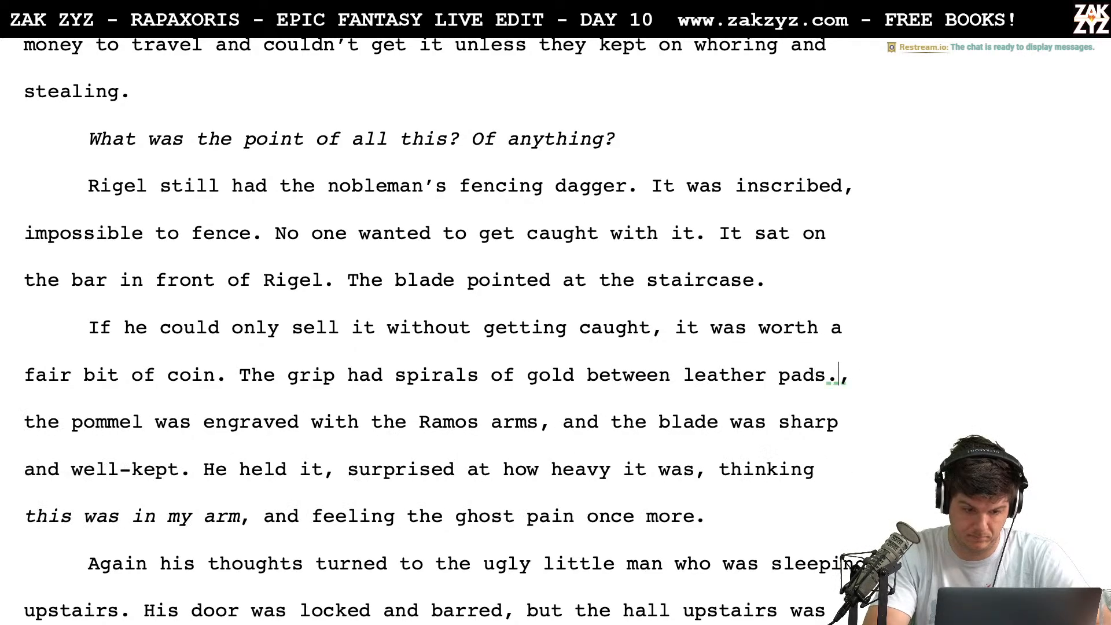
Replace the leftover comma and lowercase "the" before "pommel" with a capitalized "The" to start a new sentence
key(shift+Right)
key(shift+Right)
key(shift+Right)
key(shift+Right)
key(shift+Right)
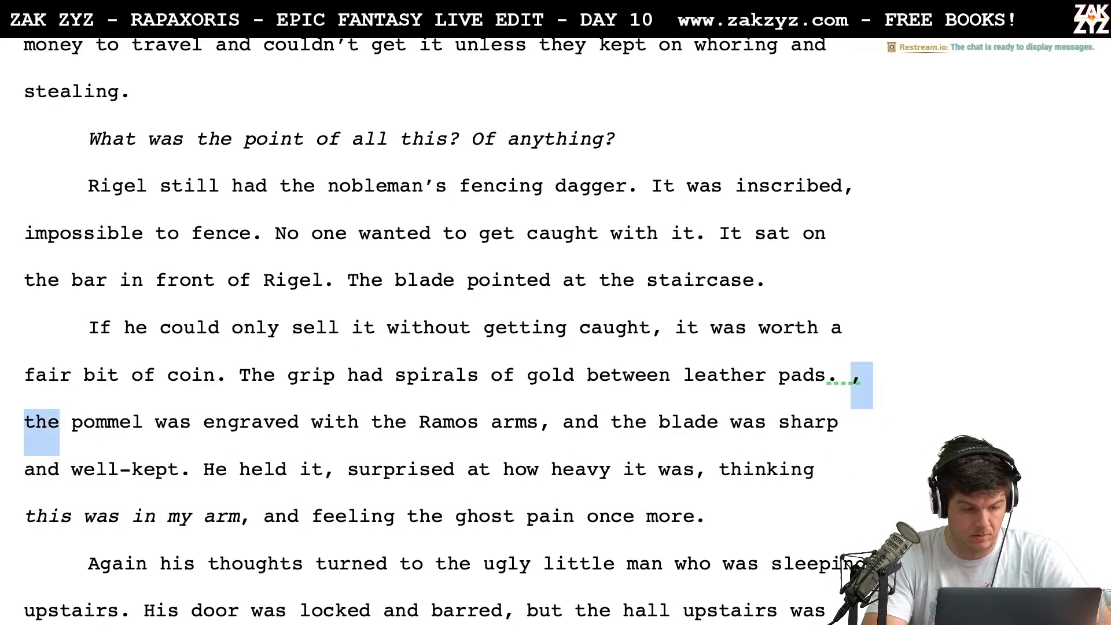
key(shift+Left)
key(shift+Left)
text(T)
key(Right)
Try adding "needle" before "sharp" in the clause "the blade was sharp and well-kept"
key(Down)
key(Down)
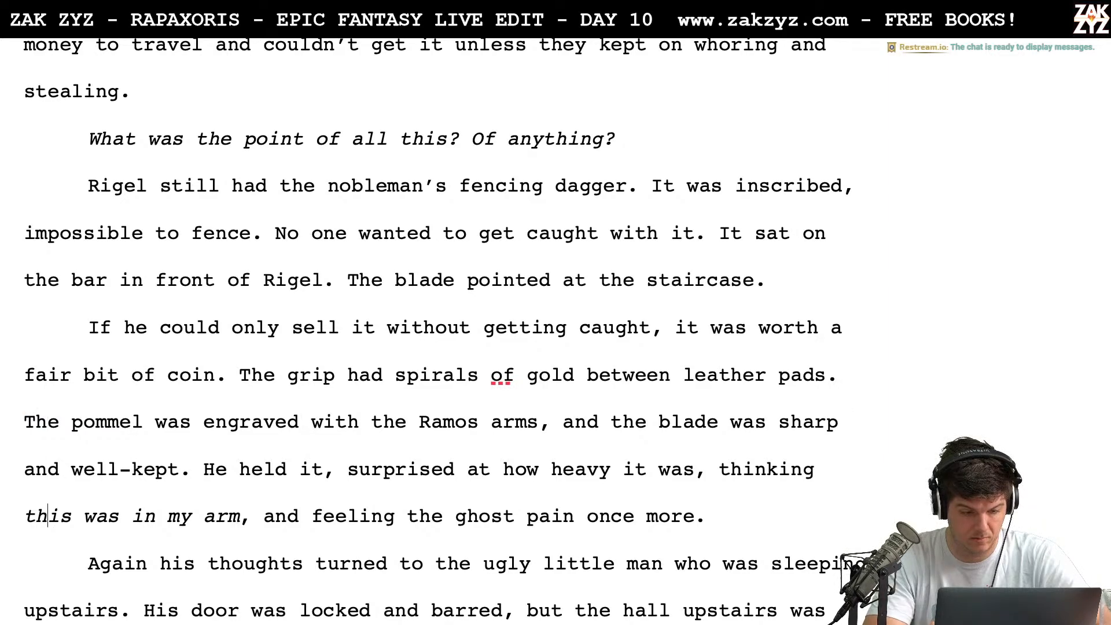
key(Left)
key(Left)
key(Up)
key(Left)
key(Left)
key(Right)
key(Left)
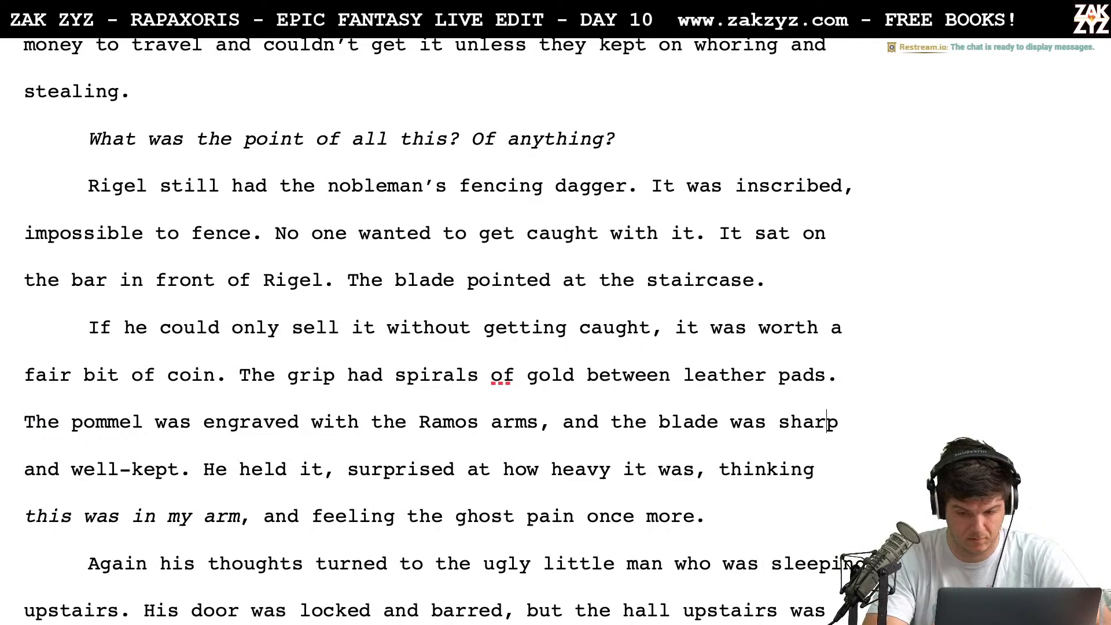
key(Right)
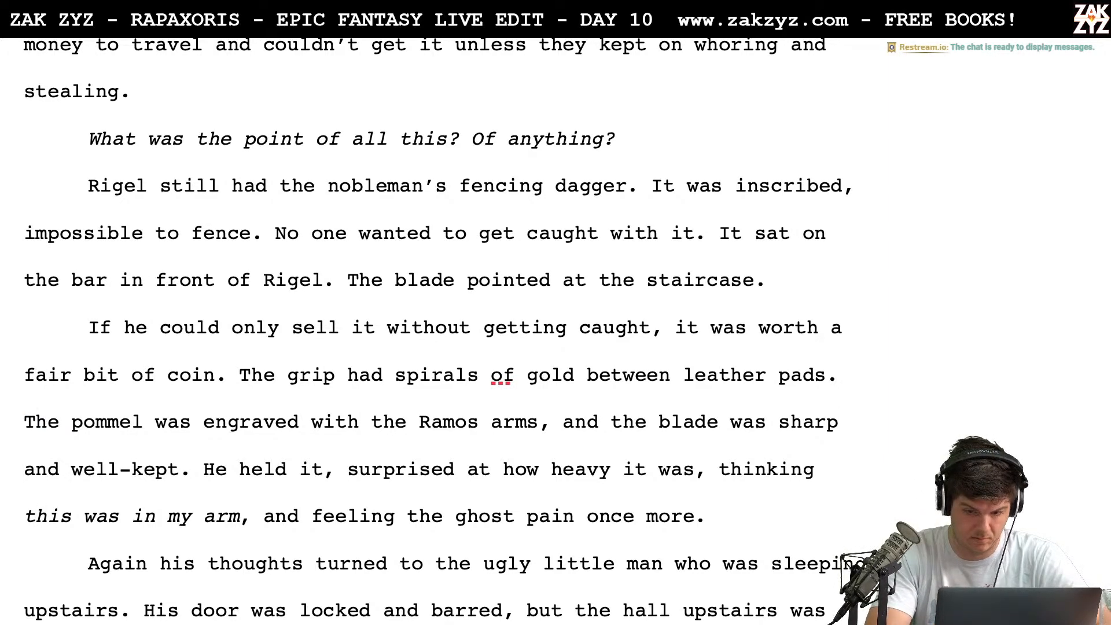
key(Left)
key(Left)
key(Left)
key(Left)
key(Left)
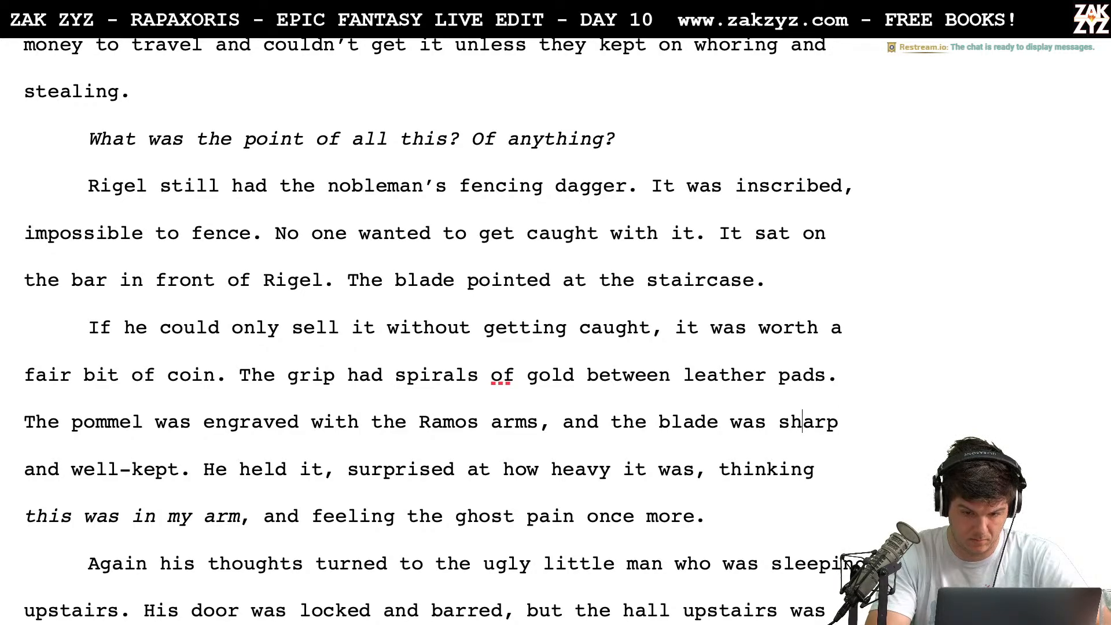
text(needle)
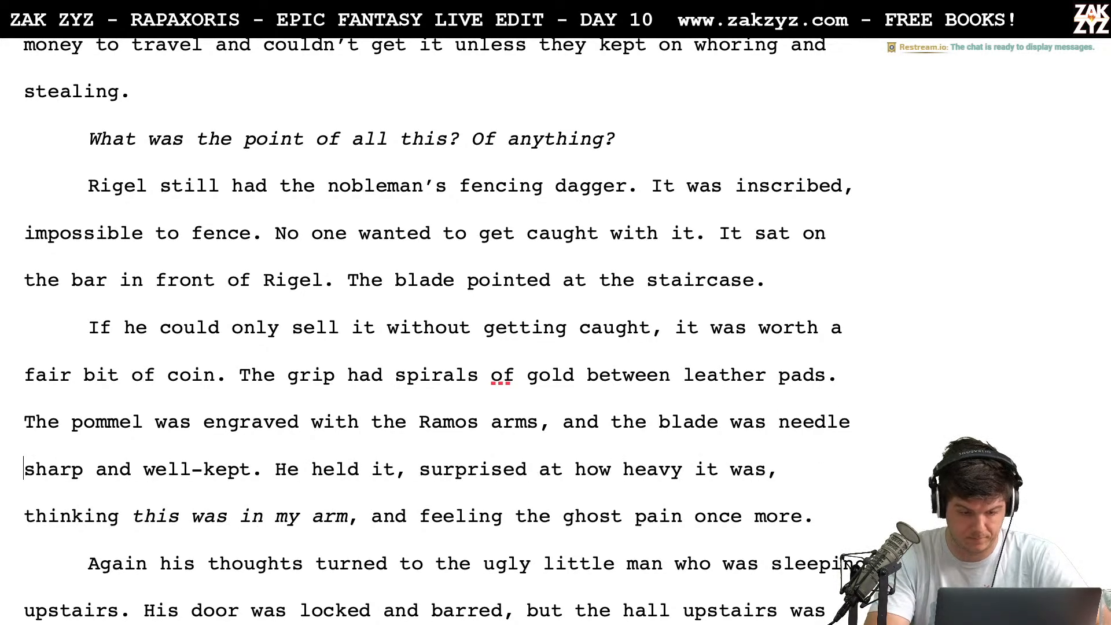
Try "razor" in place of "needle" before "sharp", and remove the trial modifier
key(BackSpace)
key(BackSpace)
key(BackSpace)
key(BackSpace)
key(BackSpace)
key(BackSpace)
key(BackSpace)
text(razo)
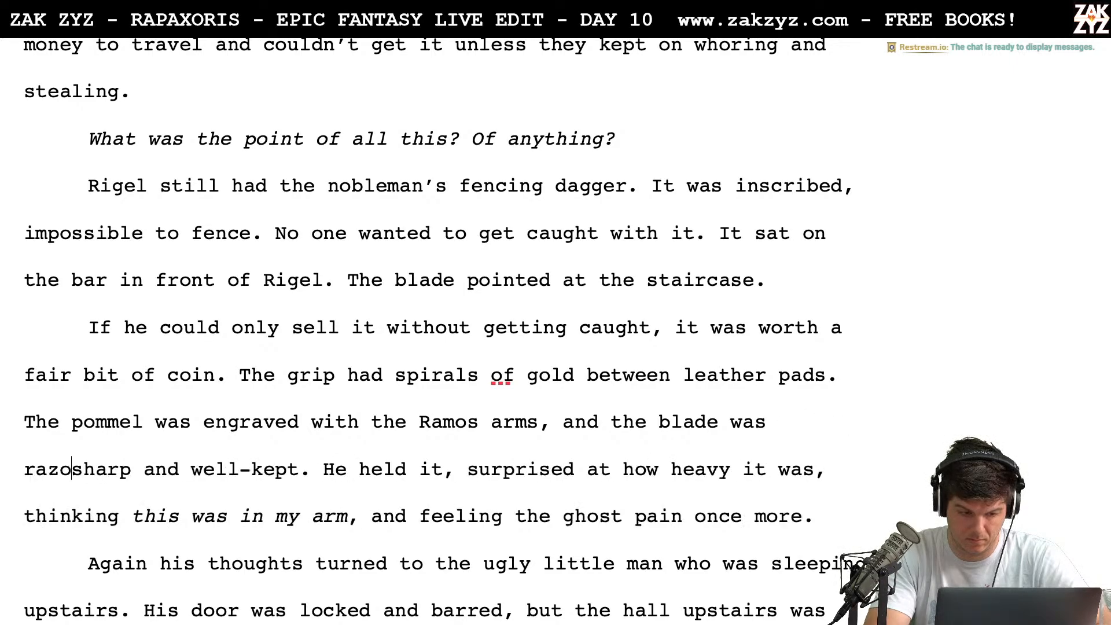
text(r)
key(BackSpace)
key(BackSpace)
key(BackSpace)
key(BackSpace)
key(BackSpace)
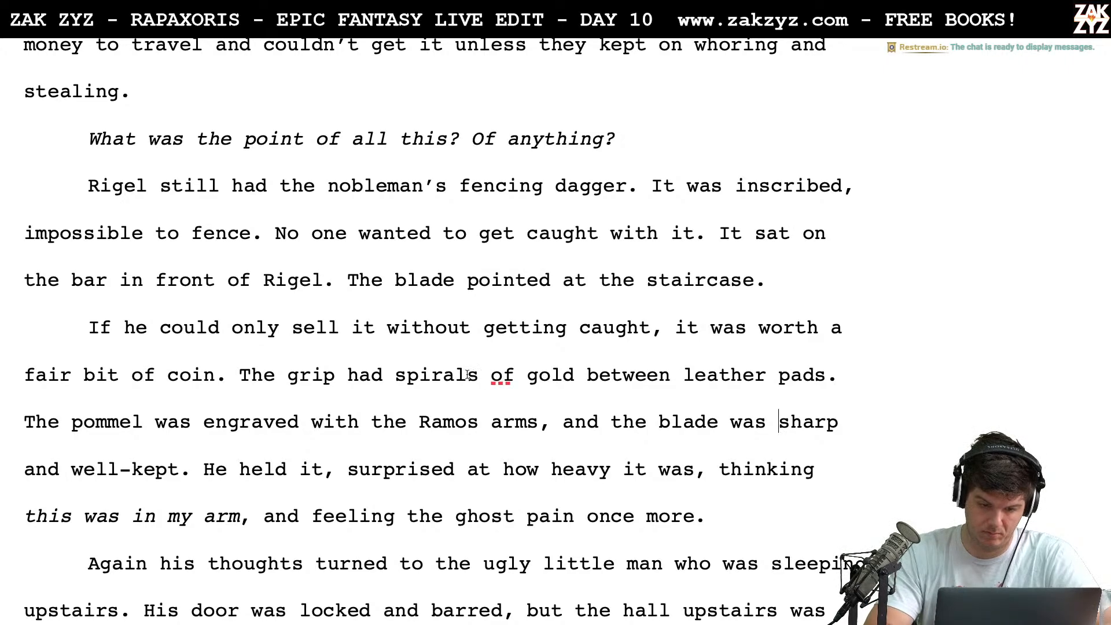
Insert "its" before "leather pads" in the sentence about the dagger's grip
scroll(672, 404, down, 1)
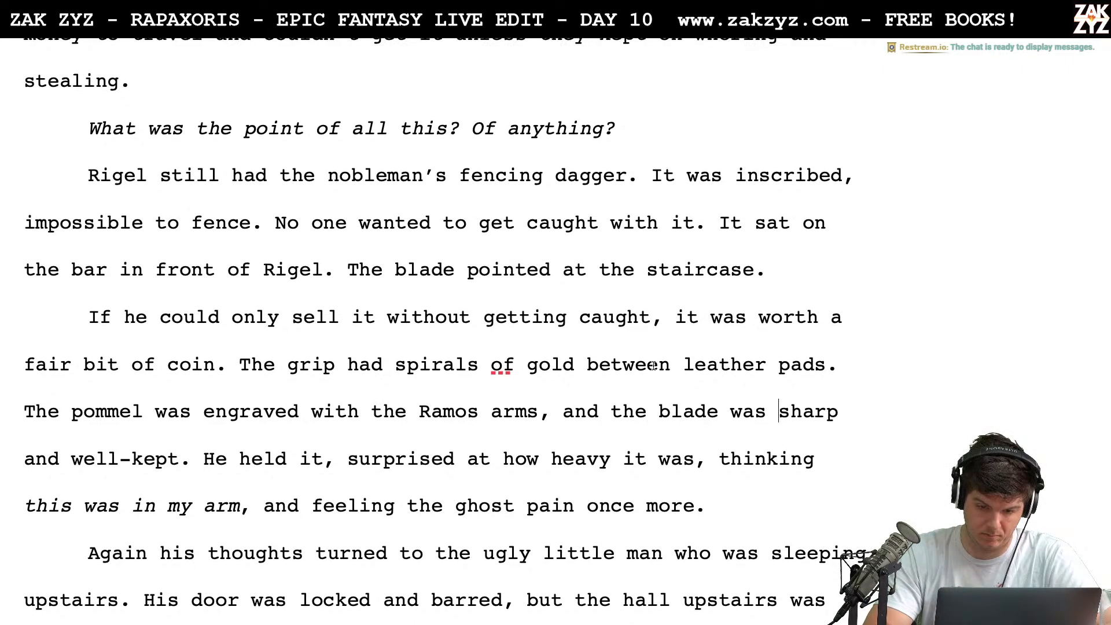
click(673, 365)
text(its)
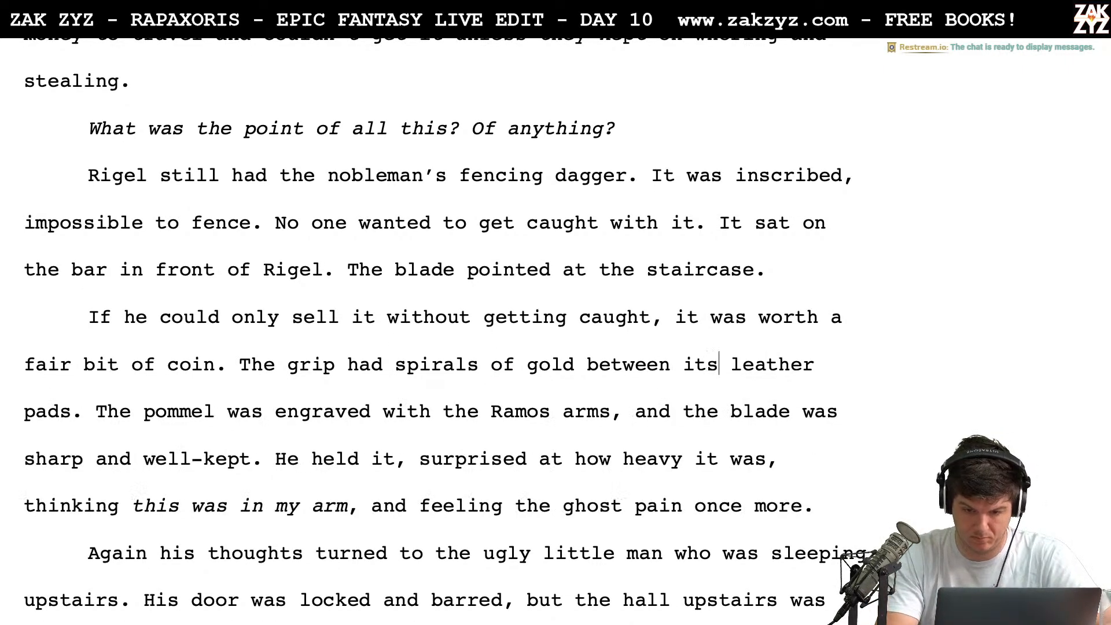
key(Right)
key(Right)
key(Right)
key(Right)
key(Right)
key(Right)
key(Right)
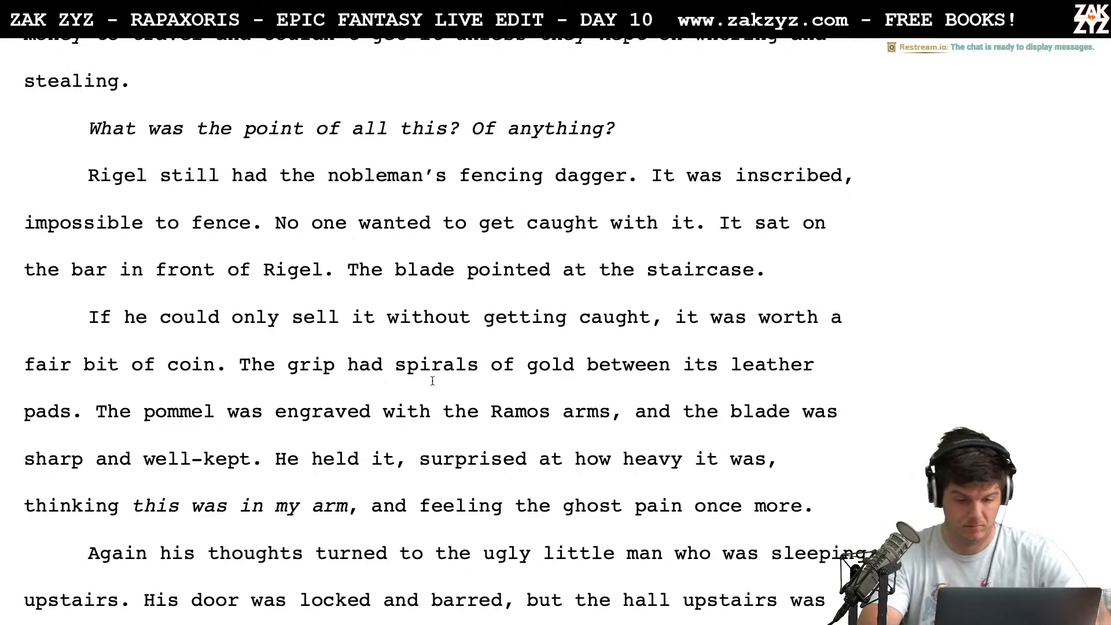
Replace "He" before "held it" with "Rigel picked it up, feeling the weight."
click(301, 456)
key(BackSpace)
key(BackSpace)
text(Rigel )
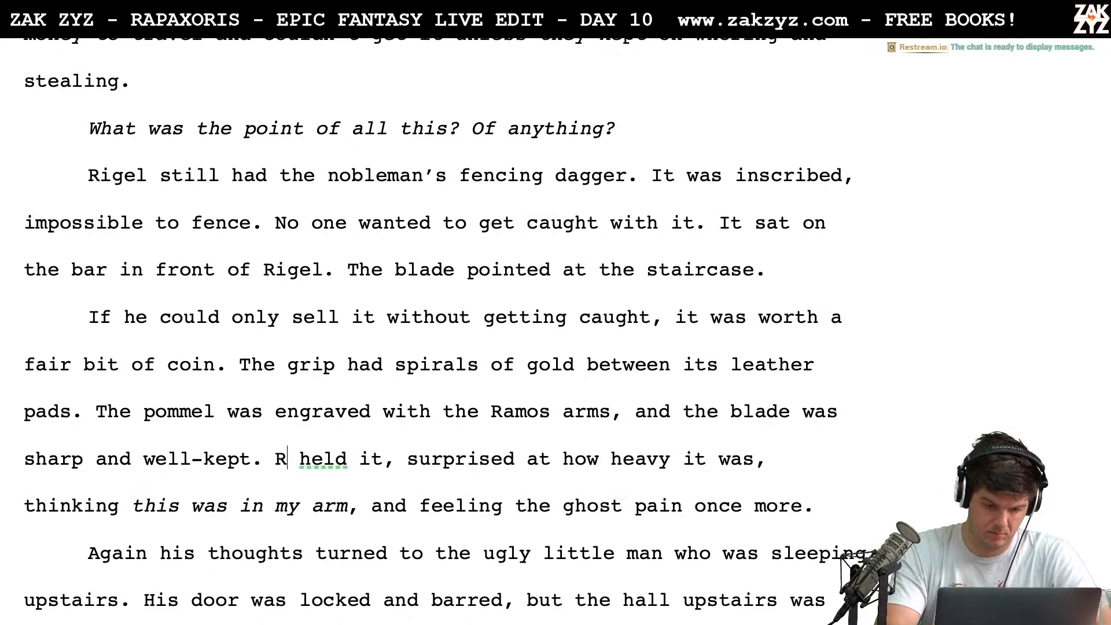
text(picked it u)
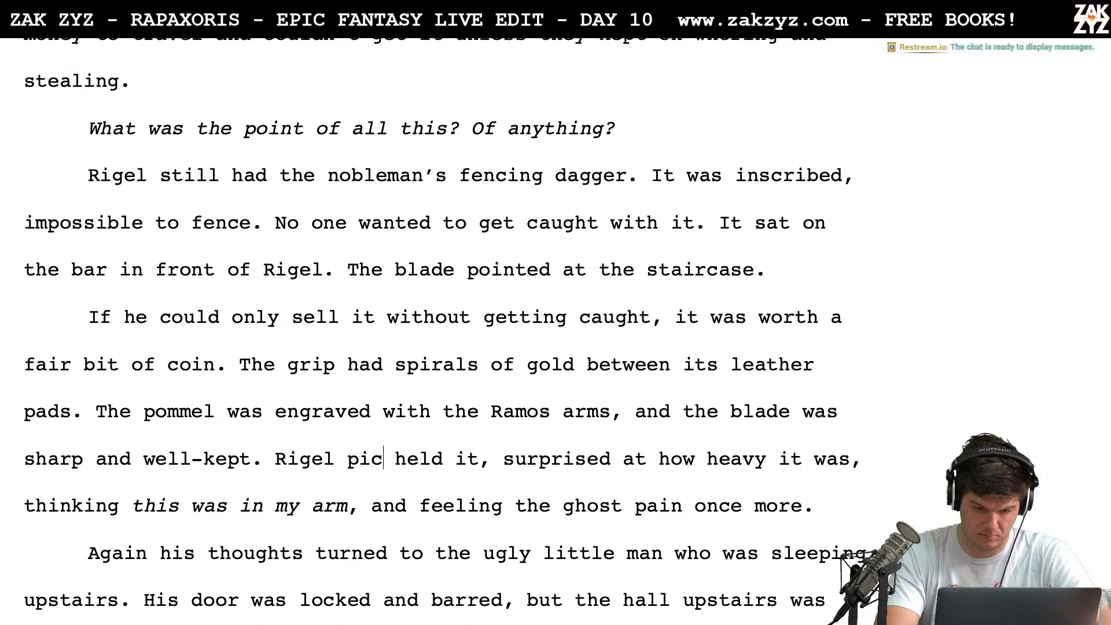
text(p, feeling the w)
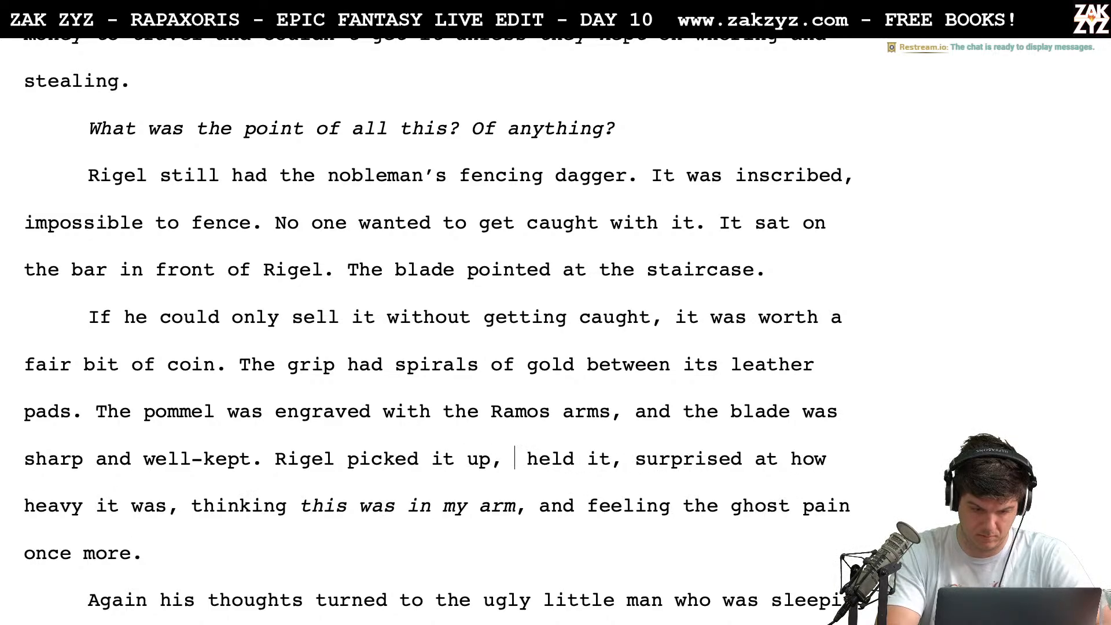
text(eight. )
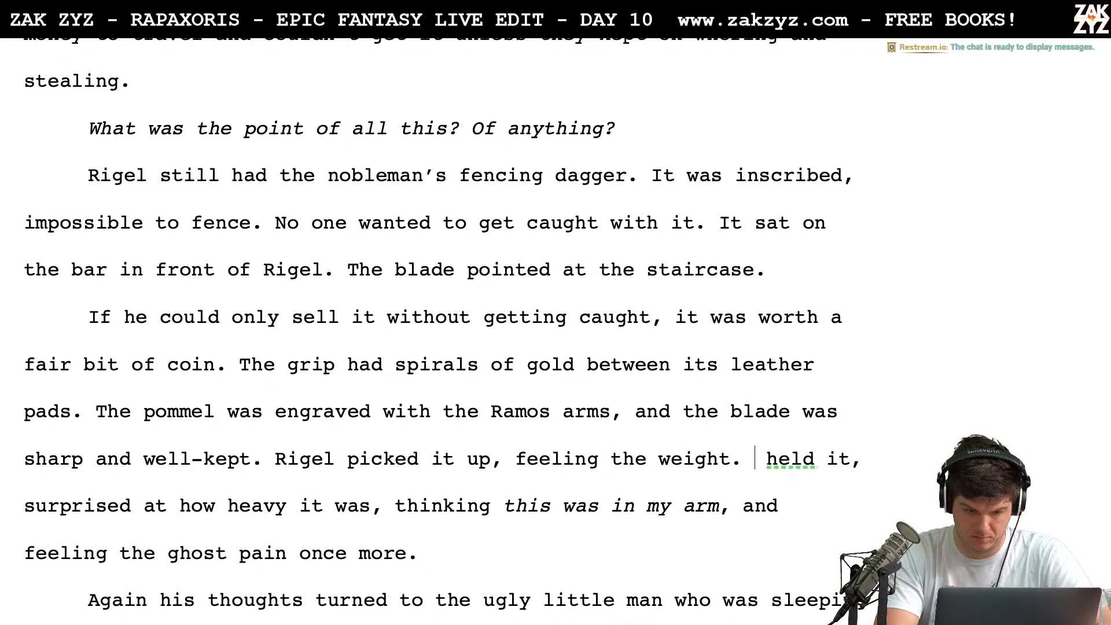
text(He)
key(BackSpace)
key(BackSpace)
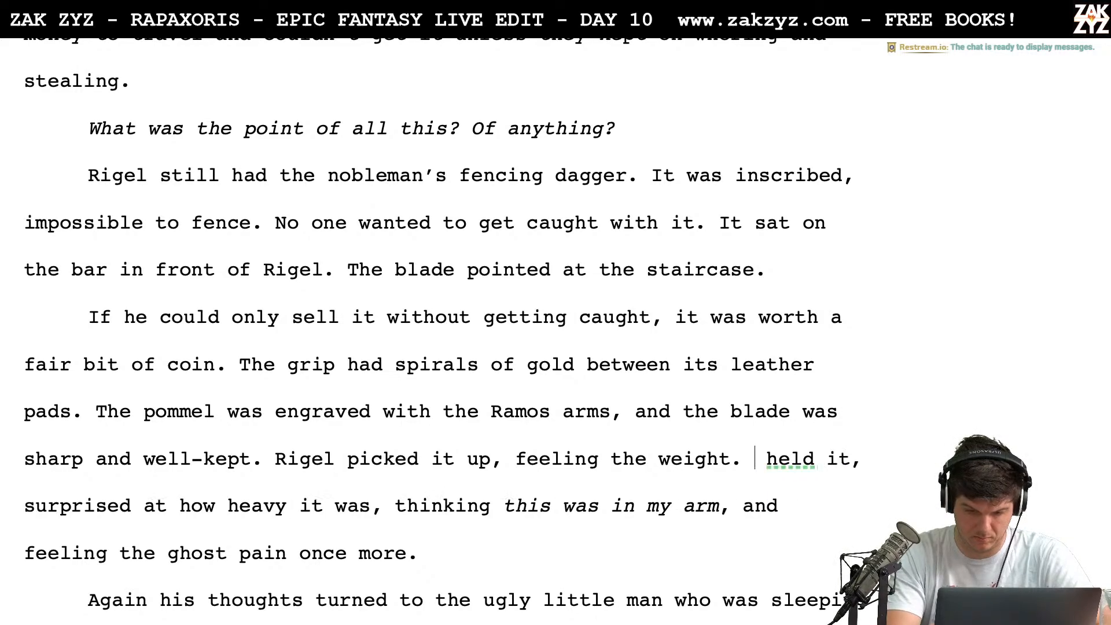
Delete "held it, surprised at how heavy it was, thinking" before the italic thought about Rigel's arm
key(shift+Right)
key(shift+Right)
key(shift+Right)
key(shift+Right)
key(shift+Right)
key(shift+Right)
key(shift+Right)
key(shift+Right)
key(shift+Right)
key(shift+Right)
key(shift+Right)
key(shift+Right)
key(shift+Right)
key(shift+Right)
key(shift+Right)
key(shift+Right)
key(shift+Right)
key(shift+Right)
key(shift+Right)
key(shift+Right)
key(shift+Right)
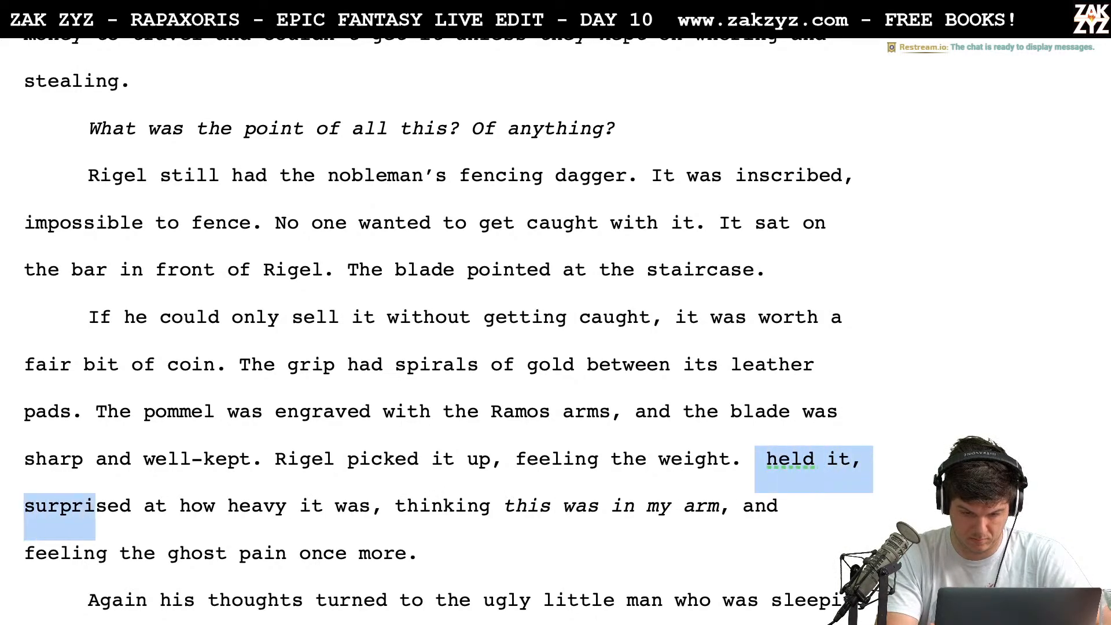
key(shift+Right)
key(shift+Right)
key(shift+Right)
key(shift+Right)
key(shift+Right)
key(shift+Right)
key(shift+Right)
key(shift+Right)
key(shift+Right)
key(shift+Right)
key(shift+Right)
key(shift+Right)
key(shift+Right)
key(shift+Right)
key(shift+Right)
key(shift+Right)
key(shift+Right)
key(shift+Right)
key(shift+Right)
key(shift+Right)
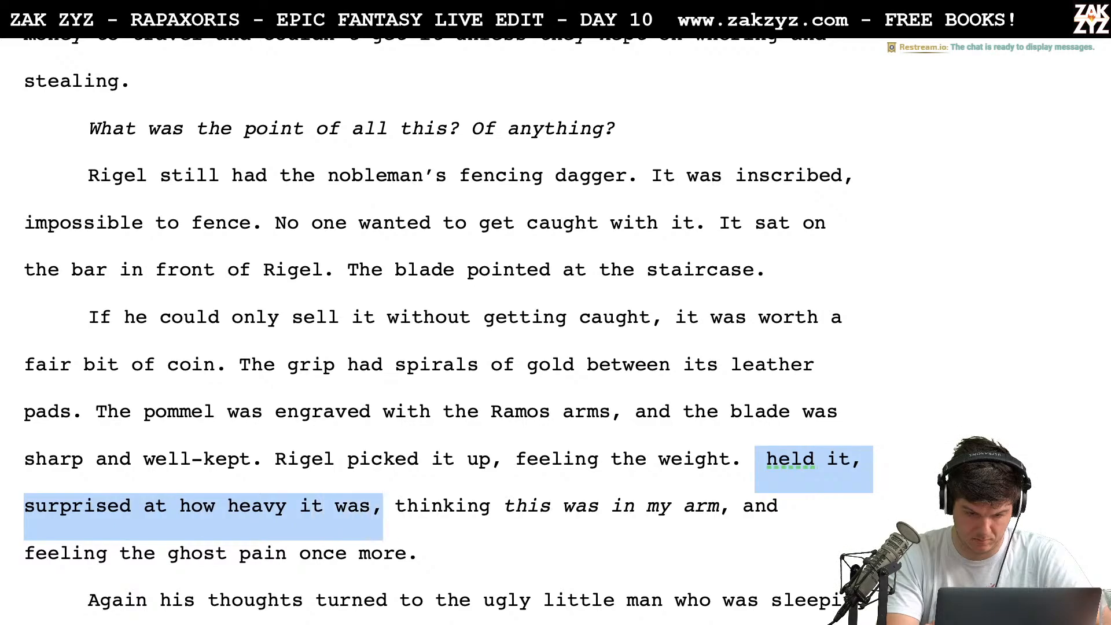
key(shift+Right)
key(shift+Right)
key(shift+Right)
key(shift+Right)
key(BackSpace)
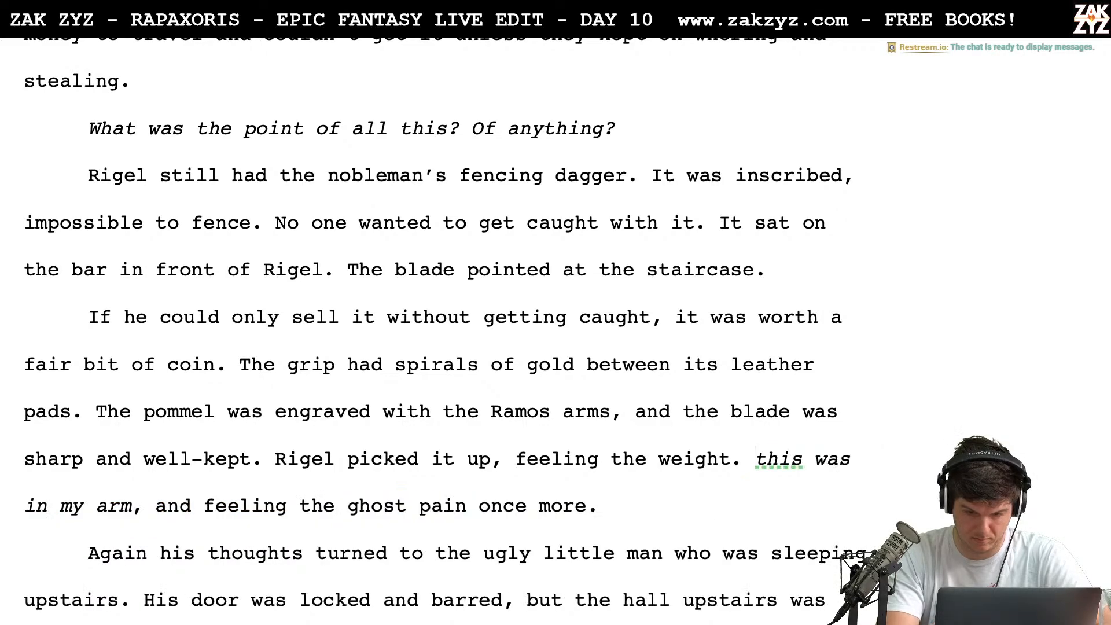
Capitalize the first word of the italic thought so it reads "This was in my arm", keeping the "T" italic
key(BackSpace)
text(Th)
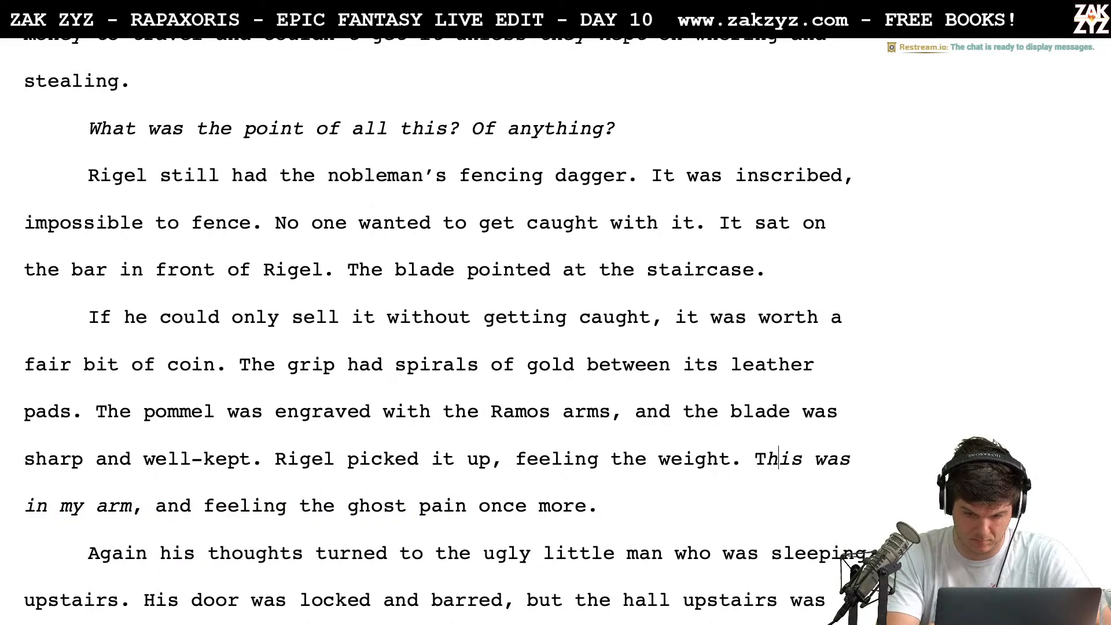
text(T)
key(BackSpace)
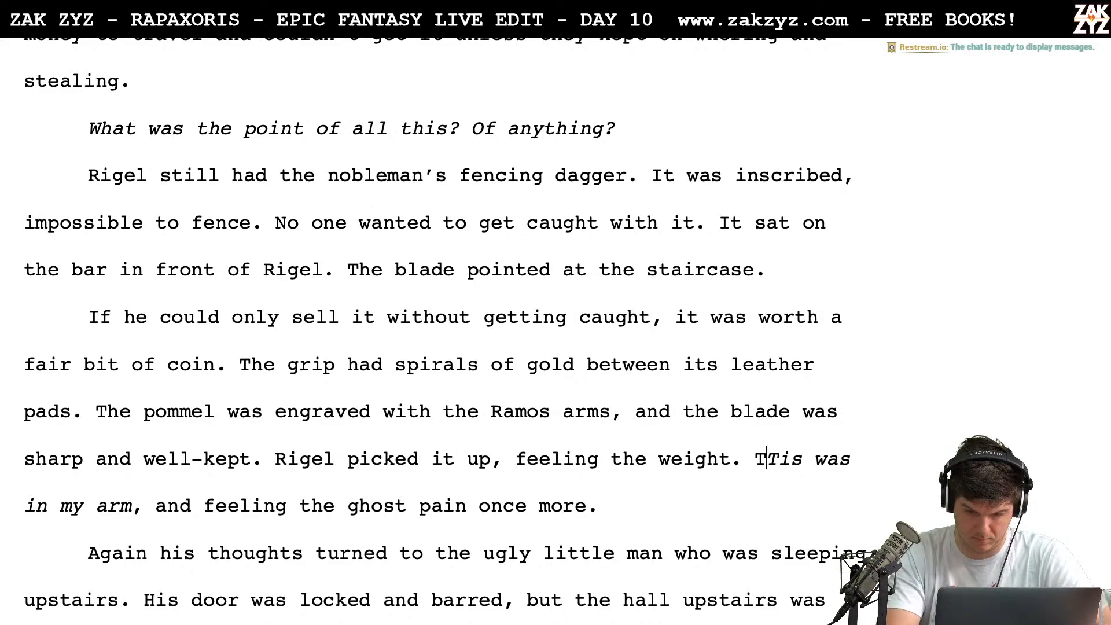
key(BackSpace)
key(Right)
key(Right)
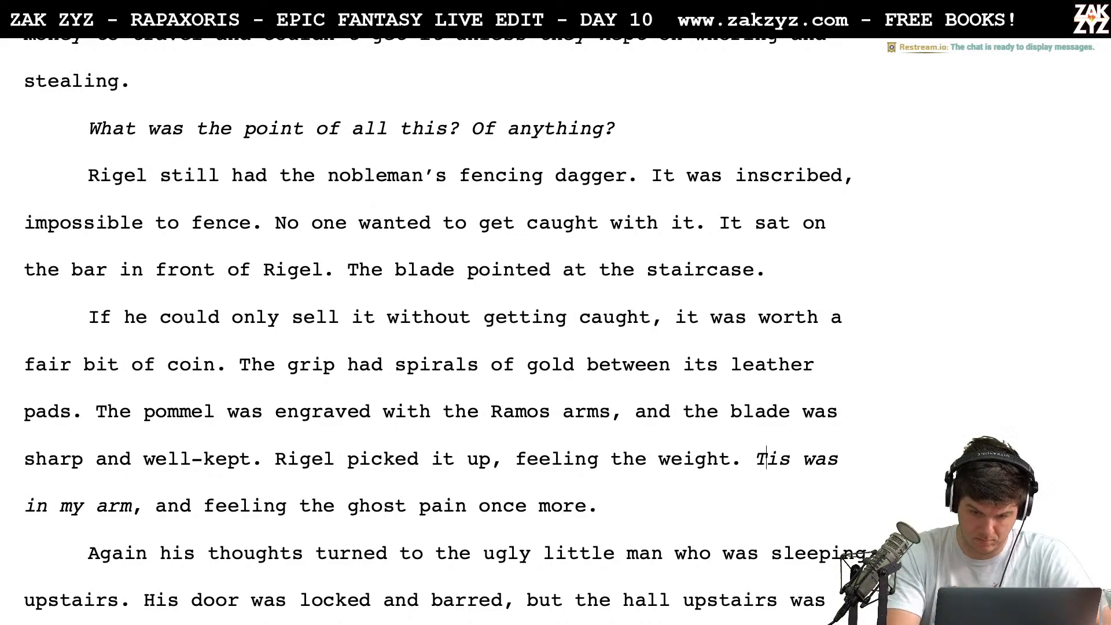
text(h)
Insert "he thought," after the italic "This was in my arm,"
key(Right)
key(Right)
key(Right)
key(Right)
key(Right)
key(Right)
key(Right)
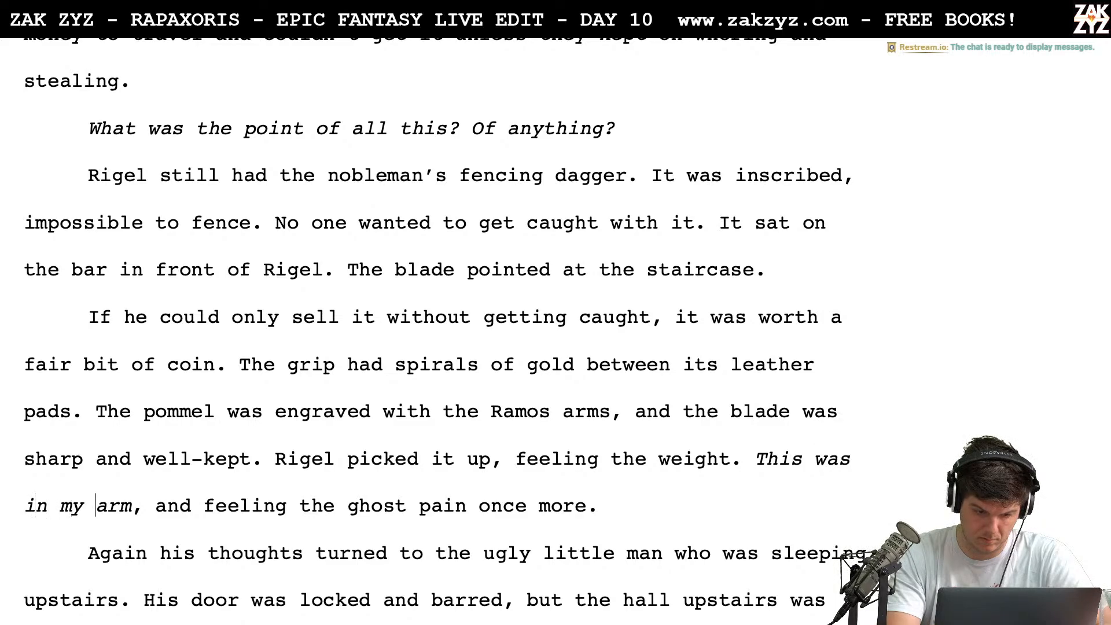
key(Right)
key(Right)
key(Right)
key(Right)
key(Right)
key(Right)
text(he thought)
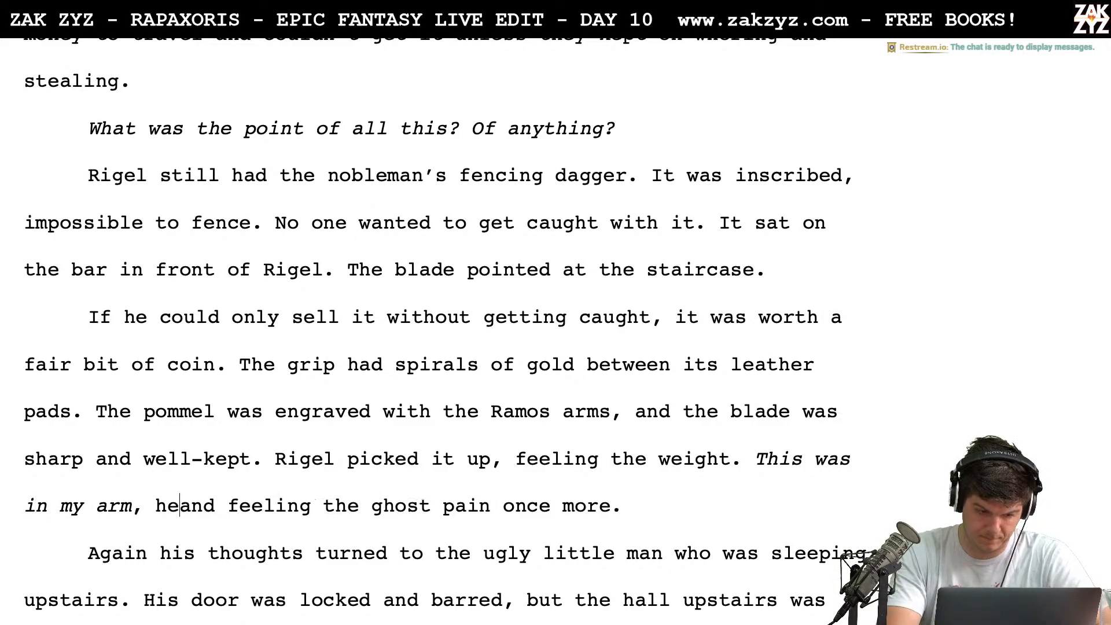
text(,)
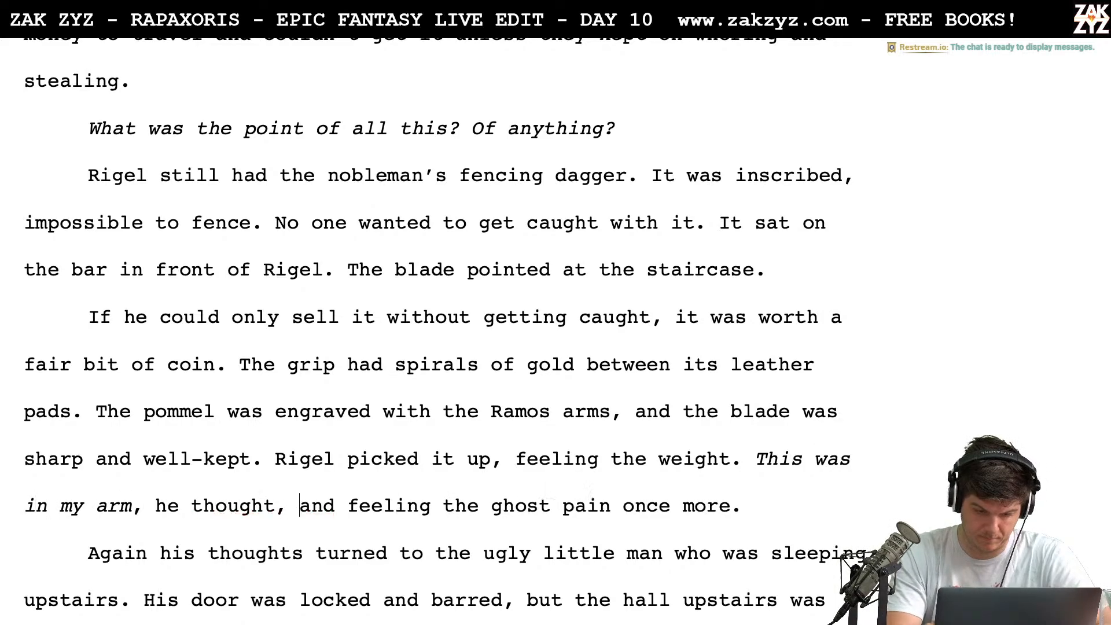
Delete "and" before "feeling the ghost pain"
key(shift+Right)
key(shift+Right)
key(shift+Right)
key(shift+Right)
key(shift+Right)
key(shift+Left)
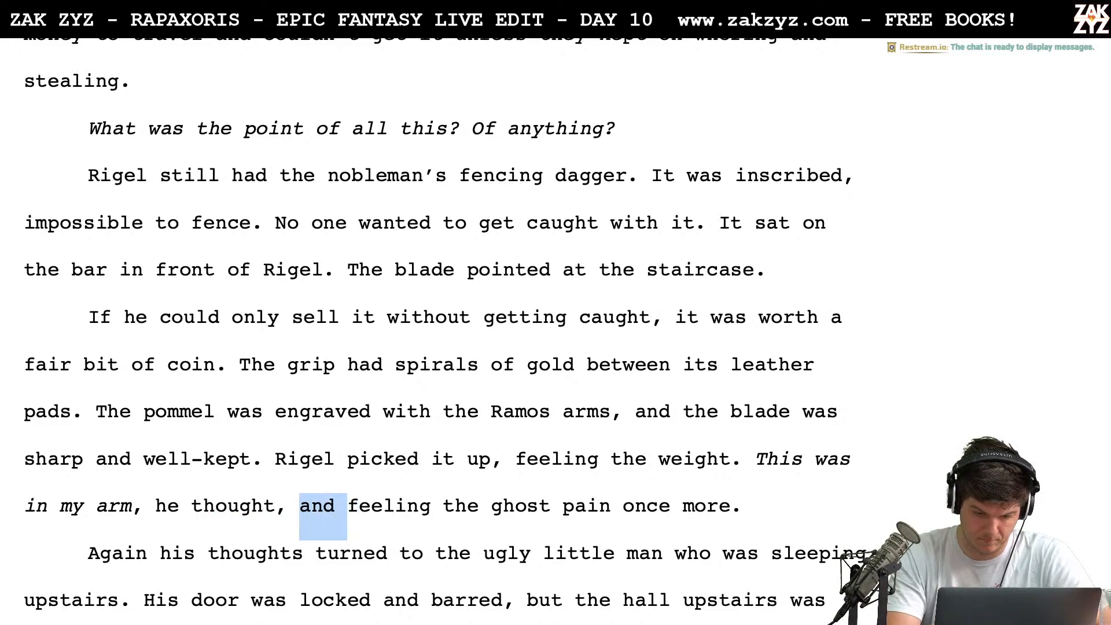
key(BackSpace)
Delete "once more" after "feeling the ghost pain", keeping the period
key(Right)
key(Right)
key(Right)
key(Right)
key(Right)
key(Right)
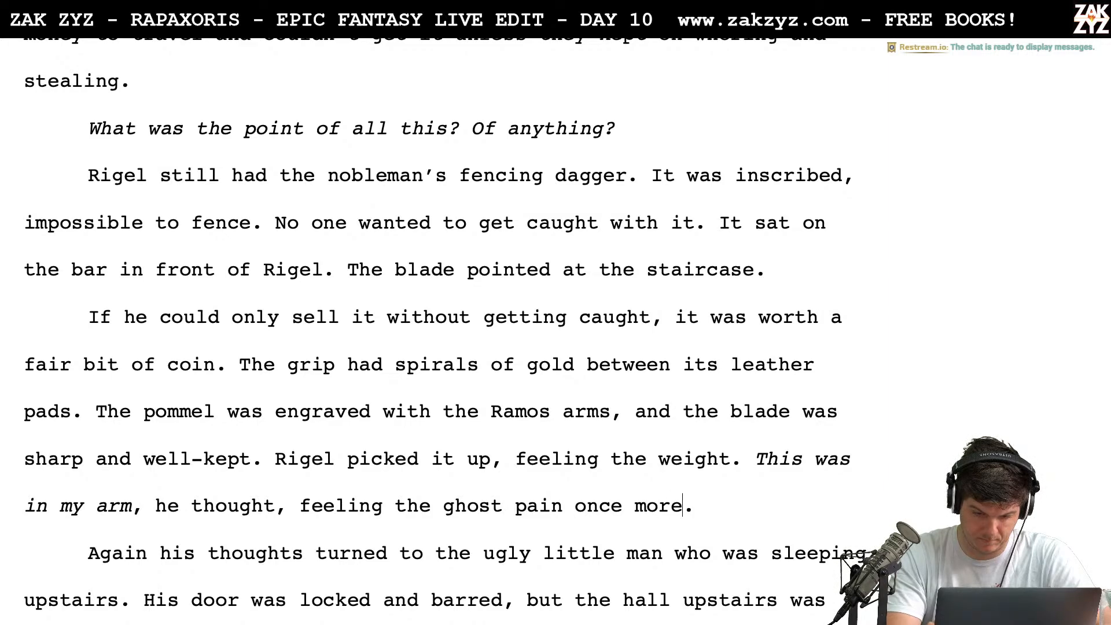
key(BackSpace)
key(BackSpace)
key(BackSpace)
key(BackSpace)
key(BackSpace)
key(BackSpace)
key(BackSpace)
key(BackSpace)
key(BackSpace)
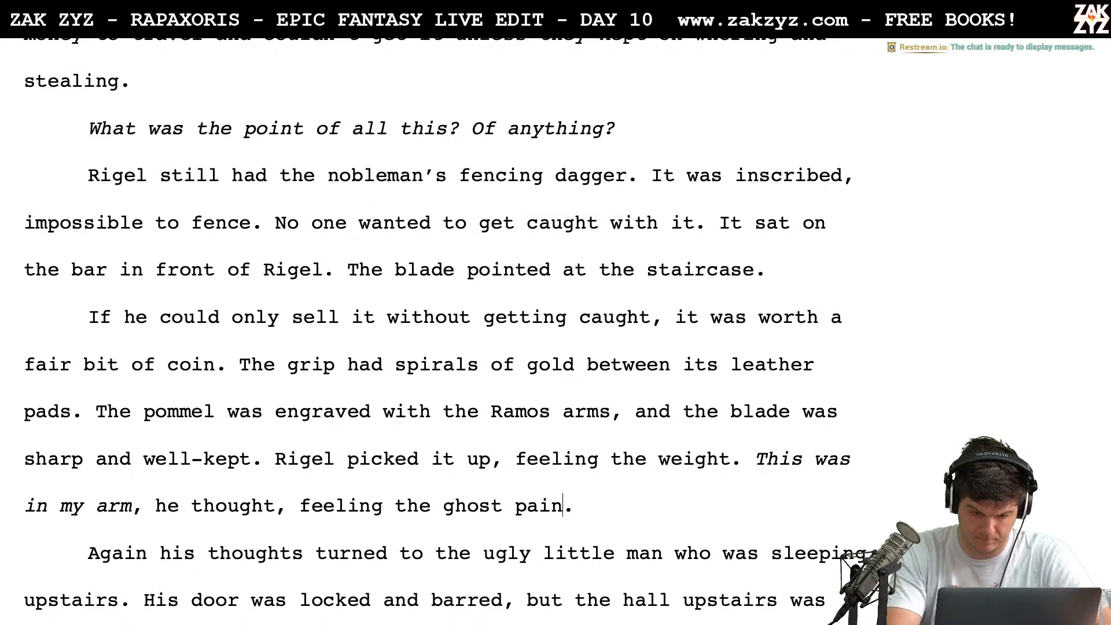
Replace "it" with "the dagger" in "If he could only sell it without getting caught"
scroll(436, 325, down, 2)
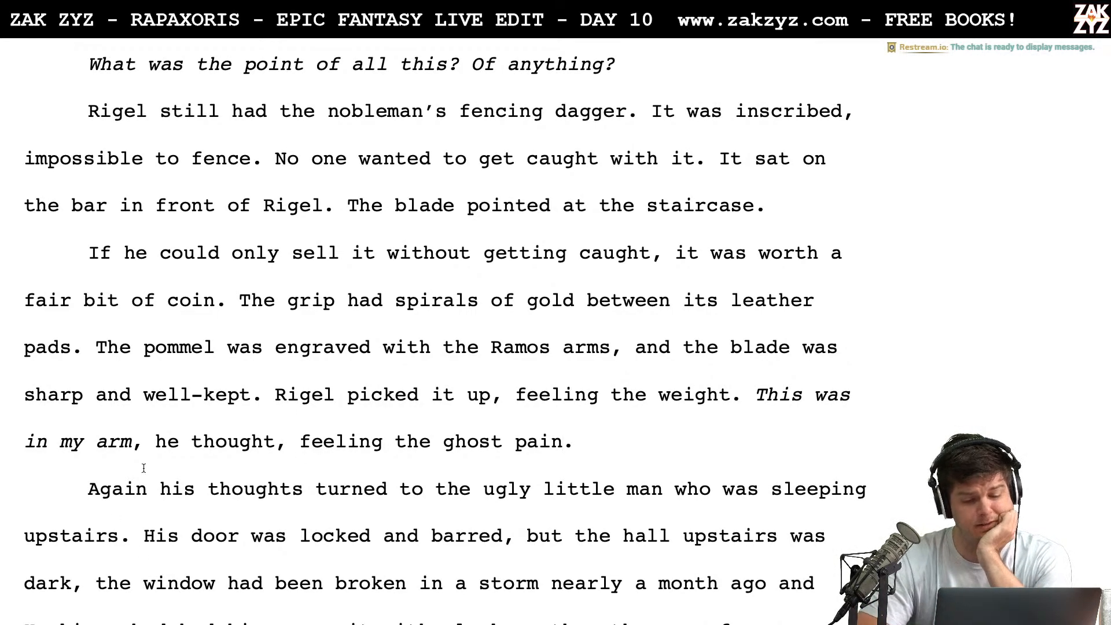
scroll(363, 384, down, 1)
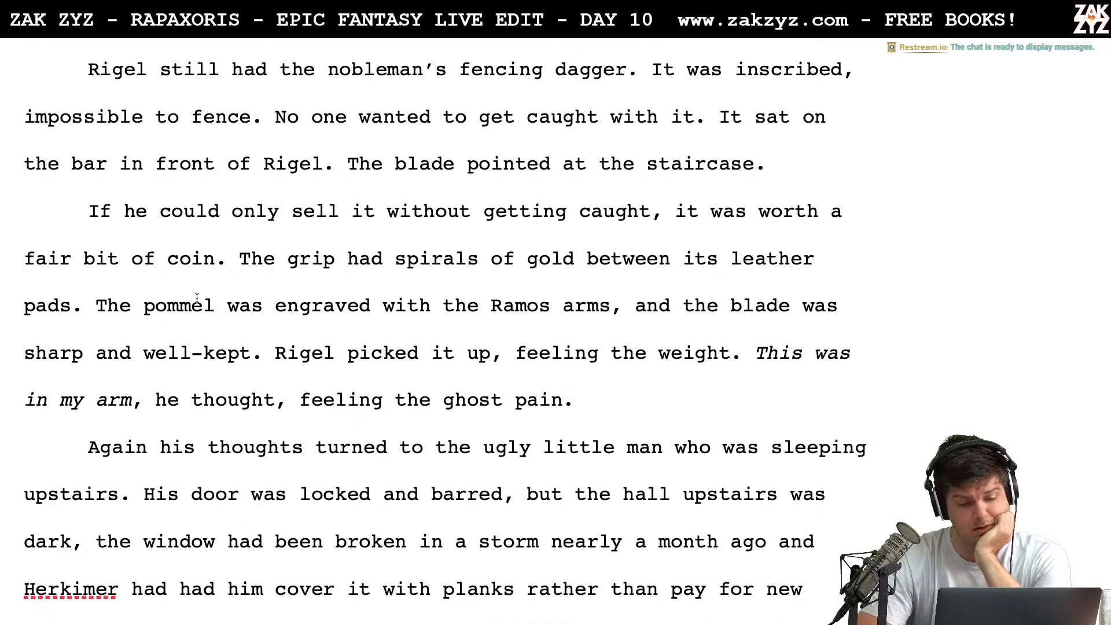
scroll(197, 298, down, 1)
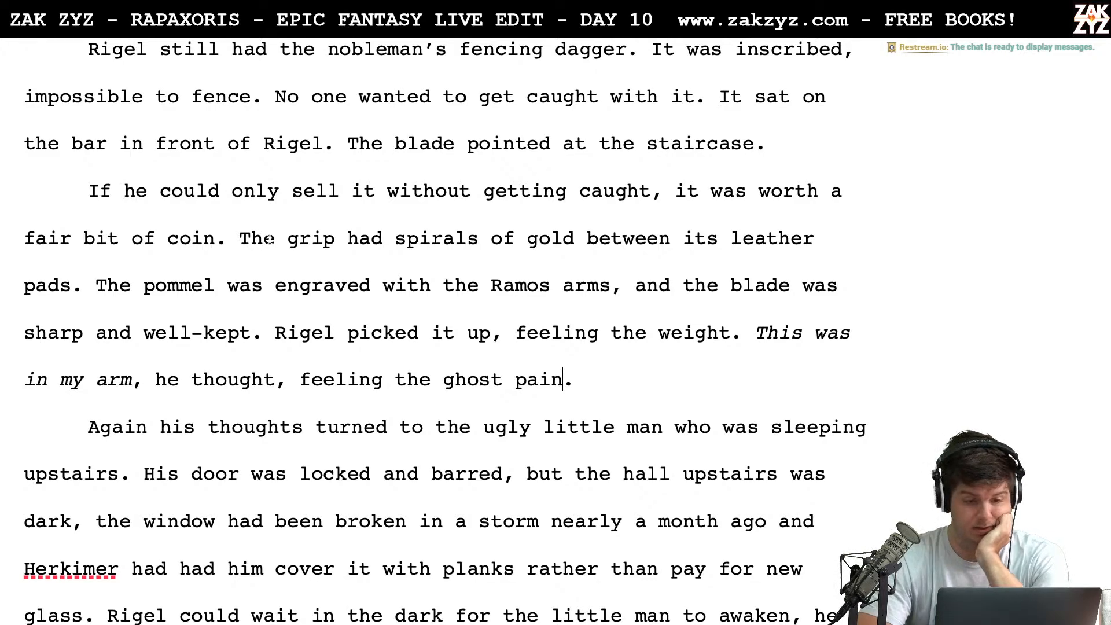
click(377, 191)
key(BackSpace)
key(BackSpace)
text(the)
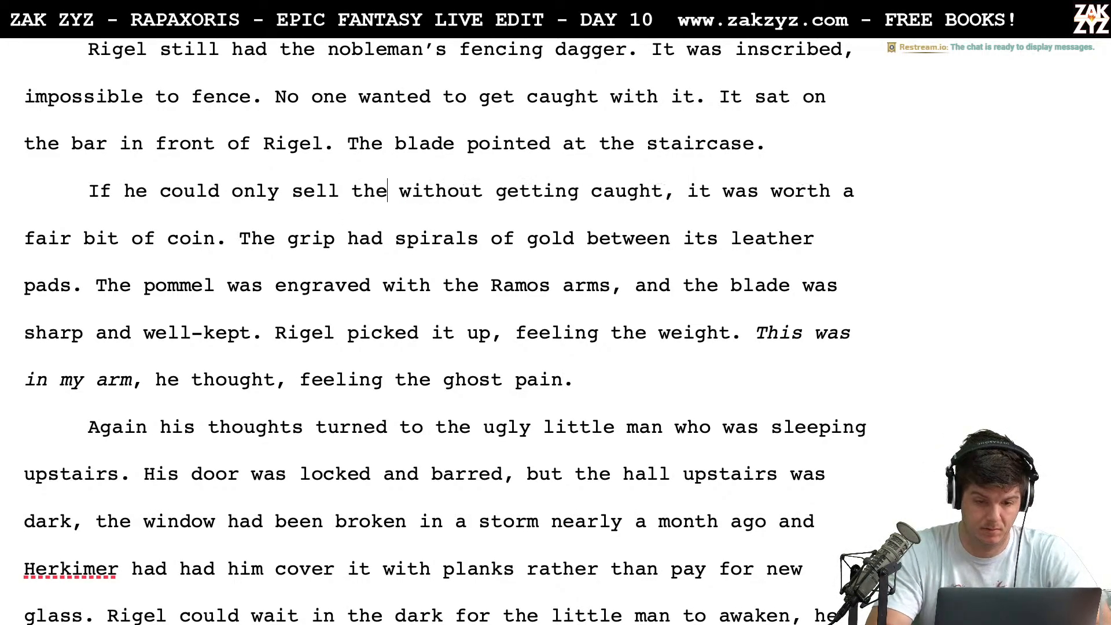
text( dagger)
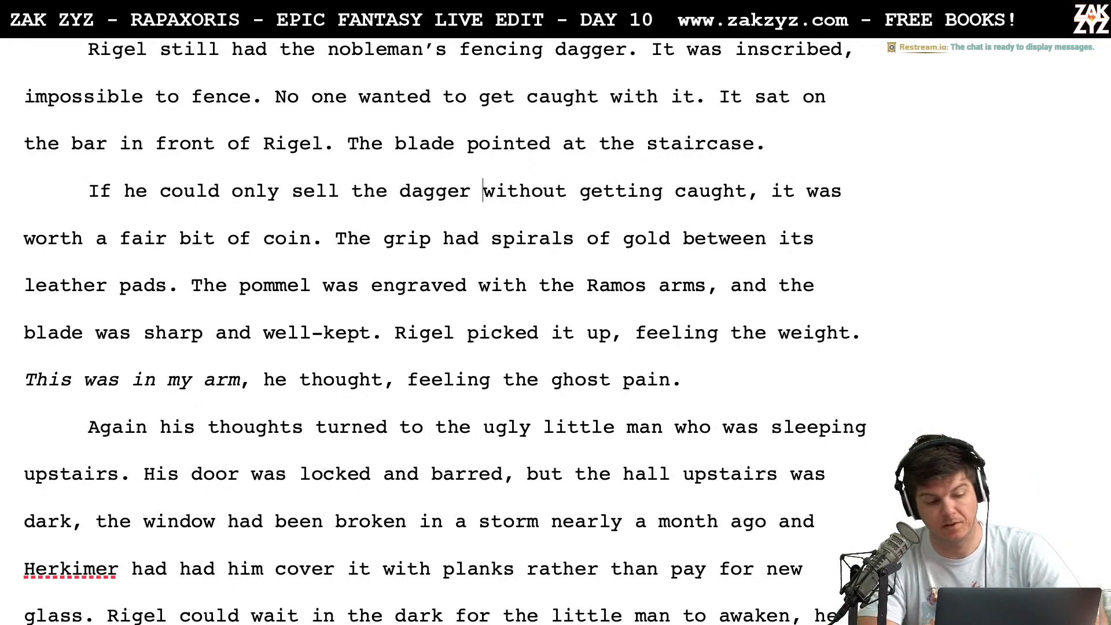
Insert "silver" before "blade was sharp and well-kept" in the dagger's description
key(Right)
key(Right)
key(Right)
key(Right)
key(Right)
key(Right)
key(Right)
key(Right)
key(Right)
key(Right)
key(Right)
key(Right)
key(Right)
key(Right)
key(Right)
key(Right)
key(Right)
key(Right)
key(Right)
key(Right)
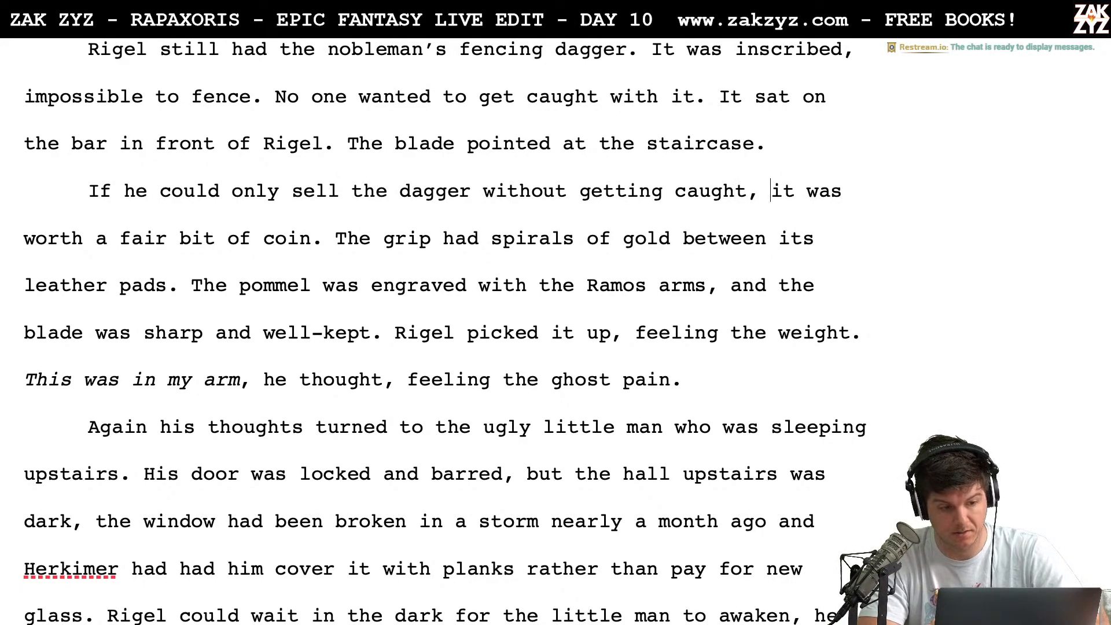
key(Right)
key(Right)
key(Right)
key(Right)
key(Right)
key(Right)
key(Right)
key(Right)
key(Right)
key(Right)
key(Right)
key(Right)
key(Right)
key(Right)
key(Right)
key(Right)
key(Right)
key(Right)
key(Right)
key(Right)
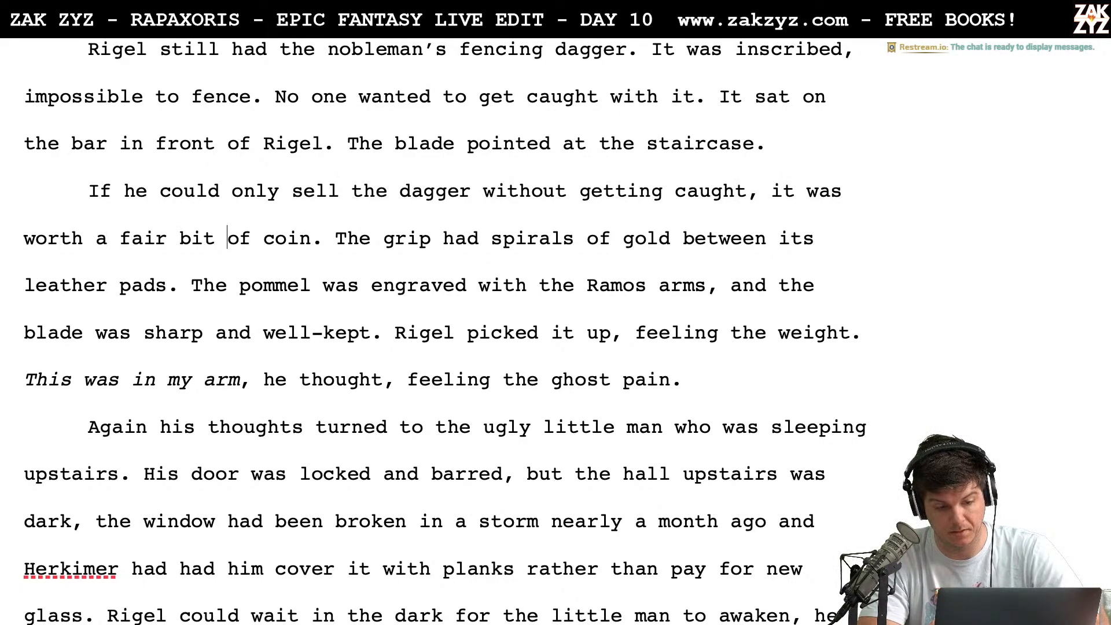
key(Right)
key(Right)
key(Right)
key(Right)
key(Right)
key(Right)
key(Right)
key(Right)
key(Right)
key(Right)
key(Right)
key(Right)
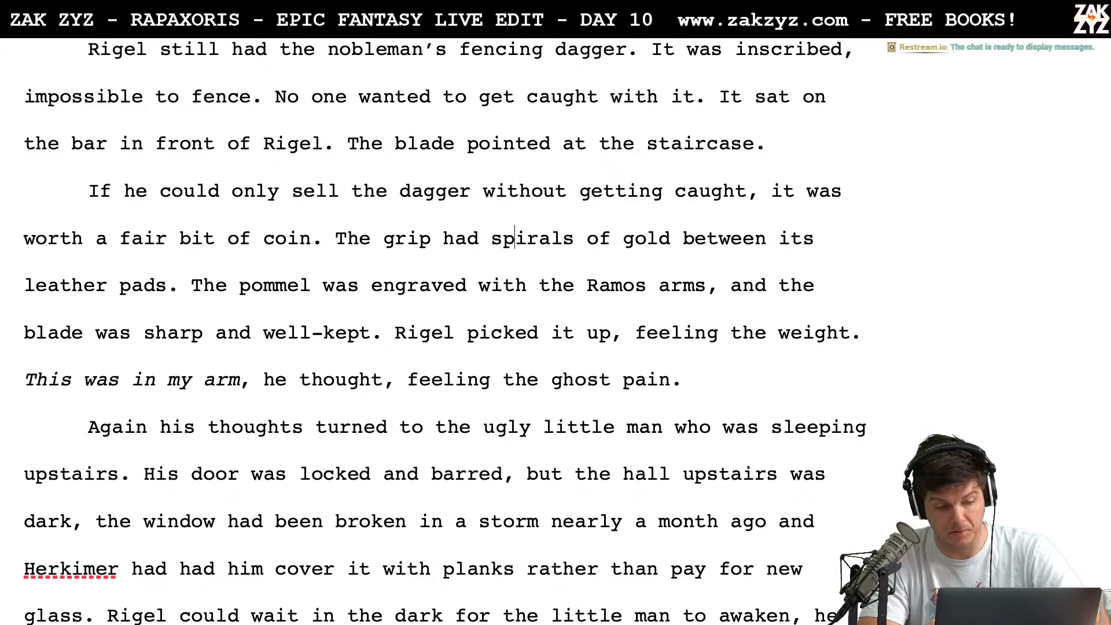
key(Right)
key(Right)
key(Right)
key(Right)
key(Right)
key(Right)
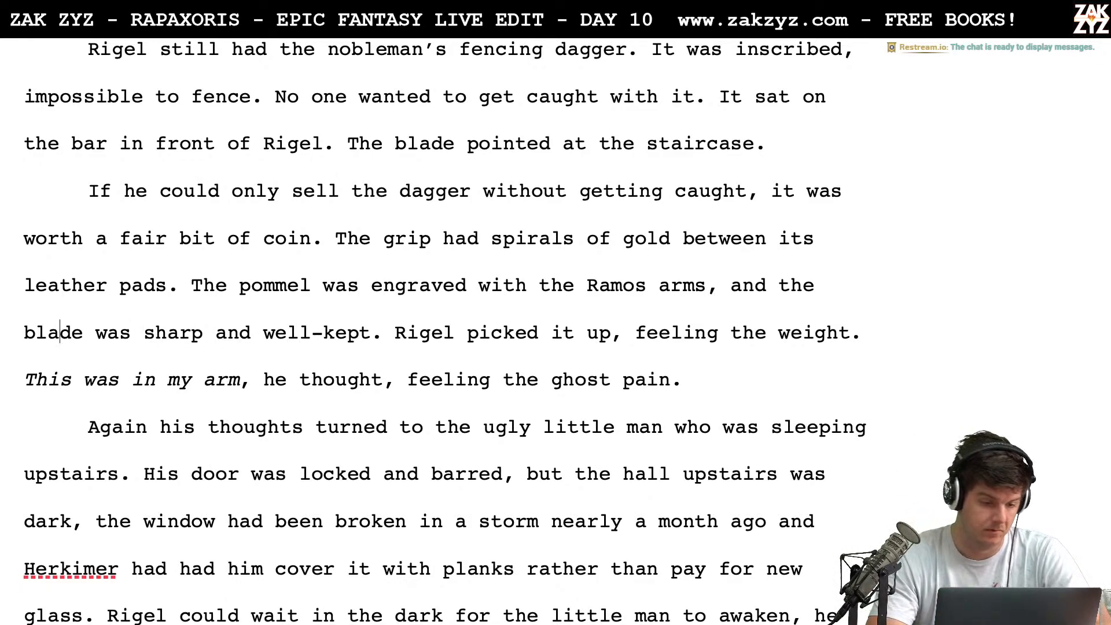
text(silver)
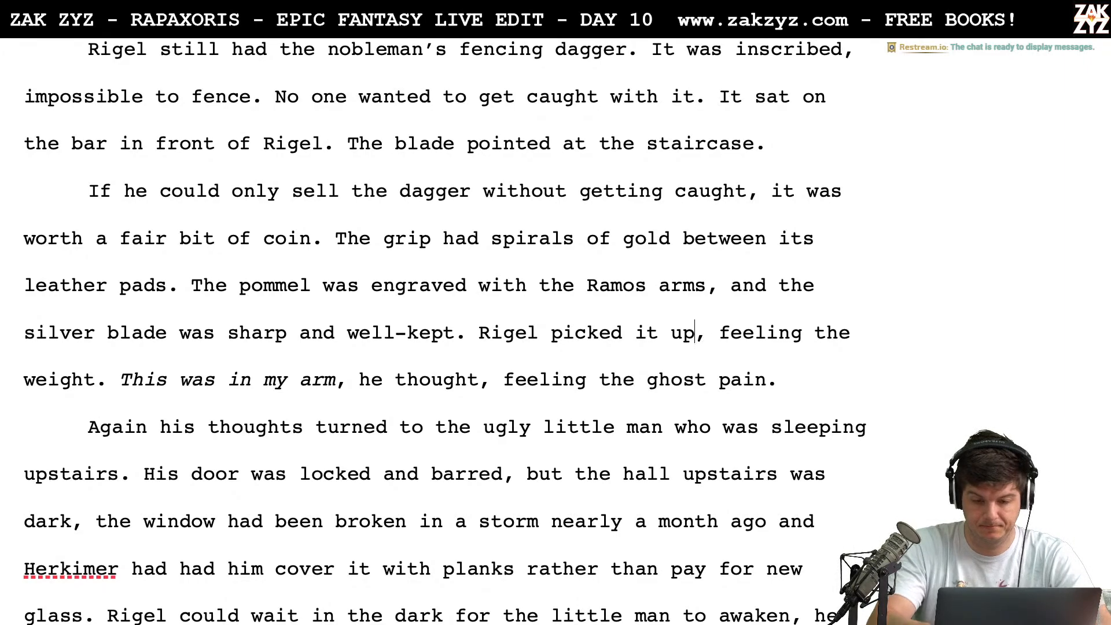
Reword "Rigel picked it up" as "Rigel picked up the dagger", keeping the comma after it
key(BackSpace)
key(BackSpace)
key(BackSpace)
key(BackSpace)
key(BackSpace)
text(up the dagg)
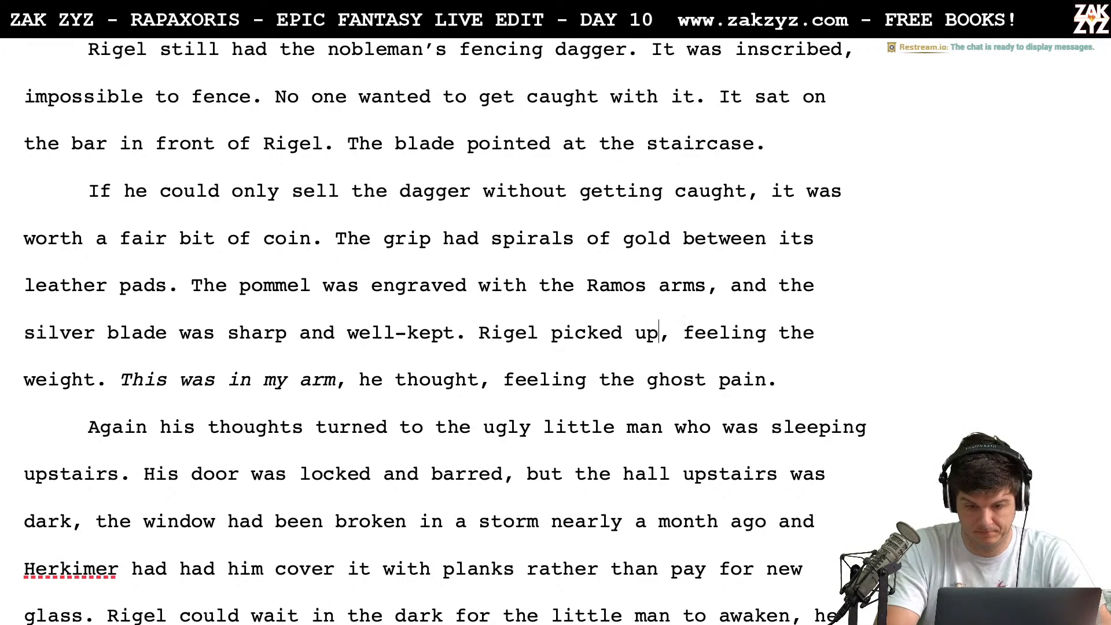
text(er,)
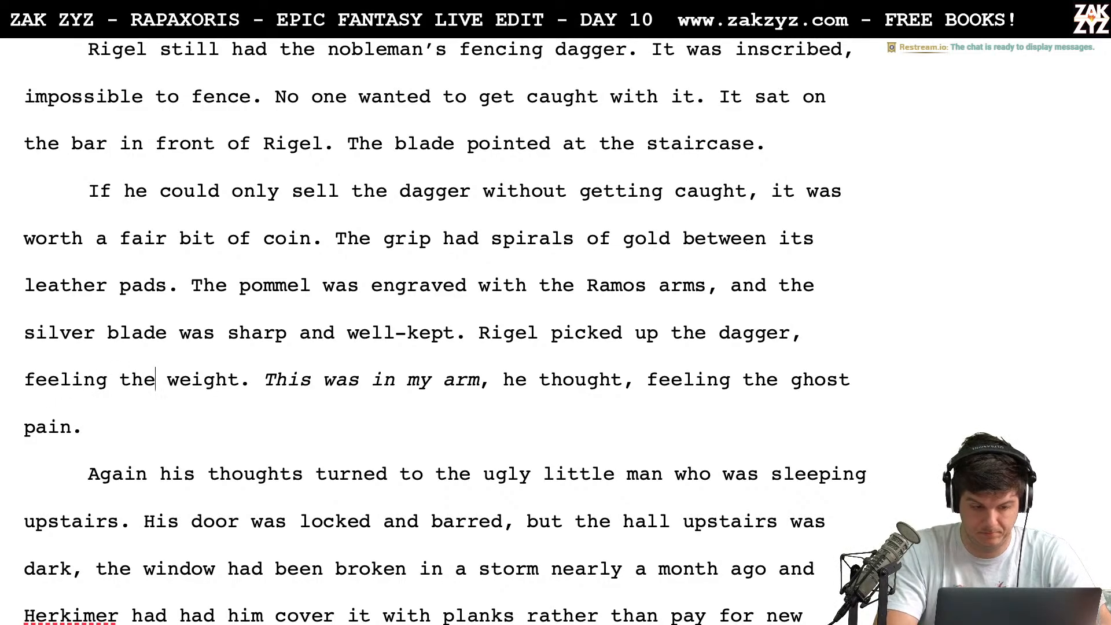
Replace "the" with "its" in "feeling the weight"
key(BackSpace)
key(BackSpace)
key(BackSpace)
text(its)
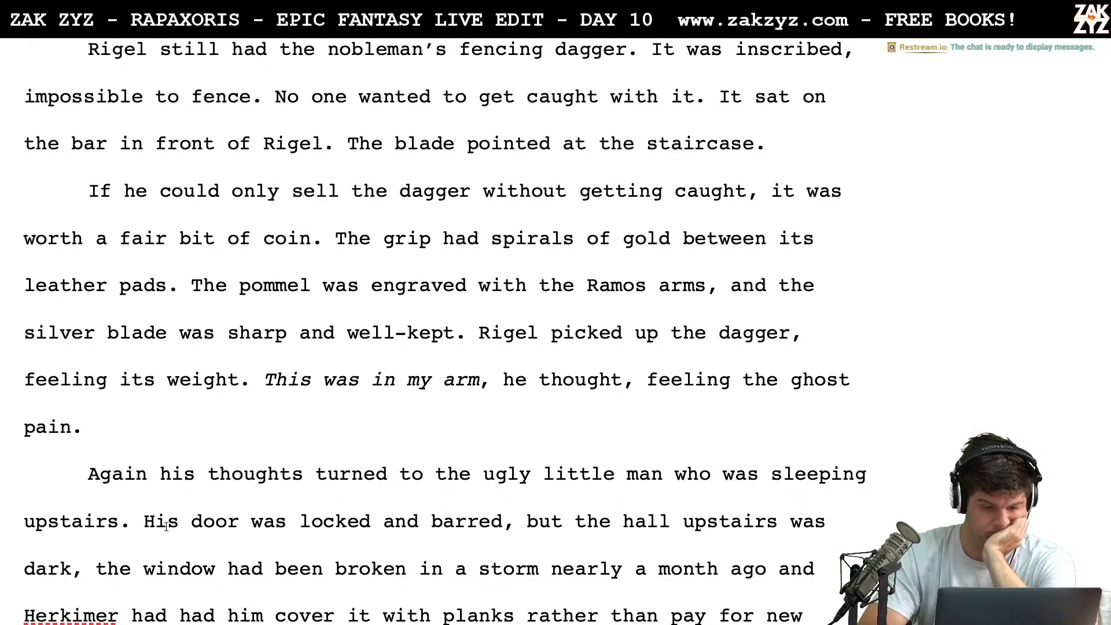
Delete "Again" from the start of the next paragraph so it begins with a capitalized "His thoughts turned"
click(173, 475)
key(BackSpace)
key(BackSpace)
key(BackSpace)
key(BackSpace)
key(BackSpace)
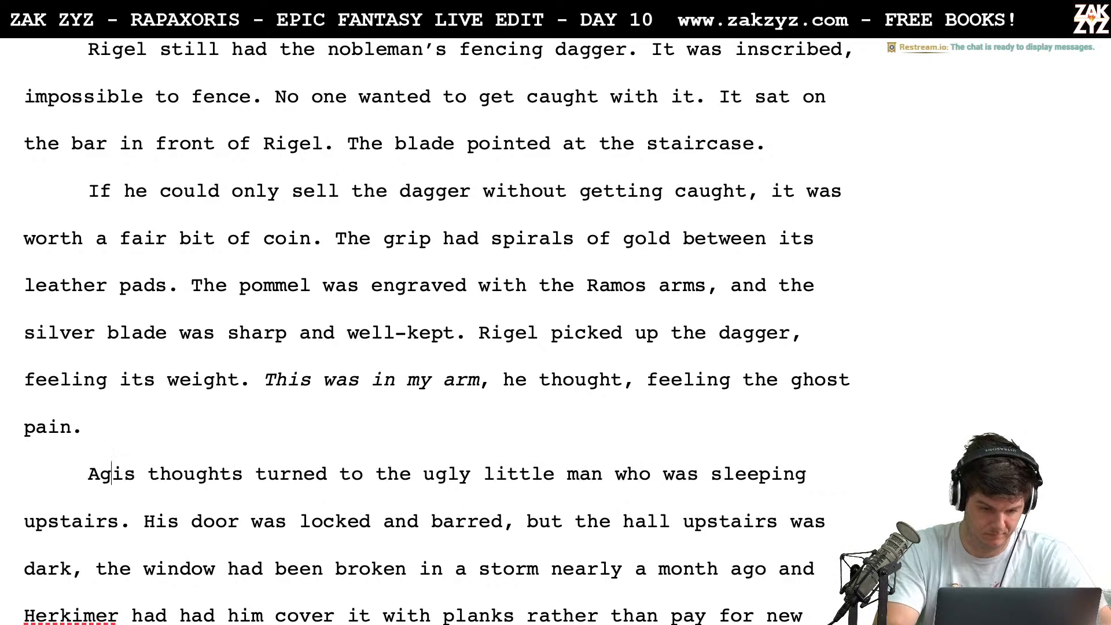
key(BackSpace)
key(BackSpace)
text(H)
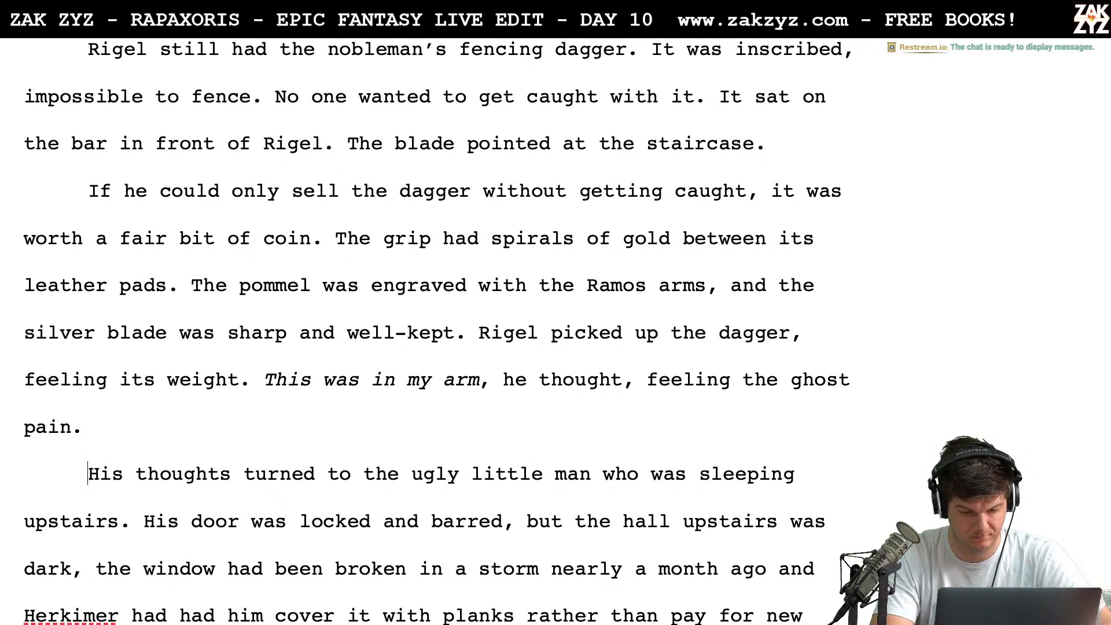
Insert "who slept upstairs." after "the ugly little man" to end the paragraph's first sentence
key(Down)
key(Down)
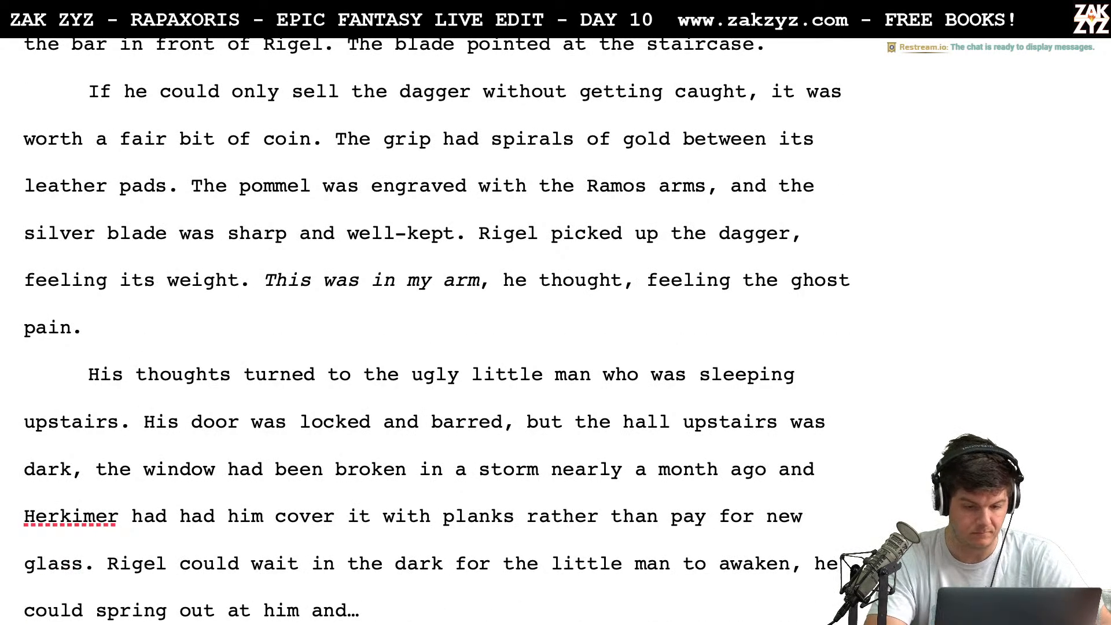
click(601, 374)
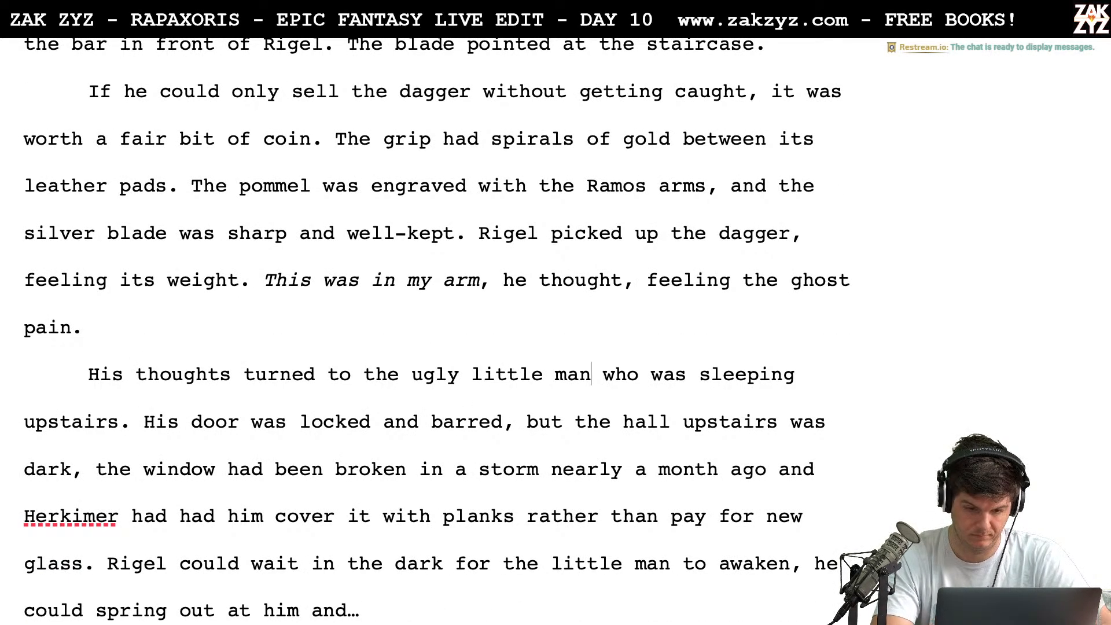
text(who slept )
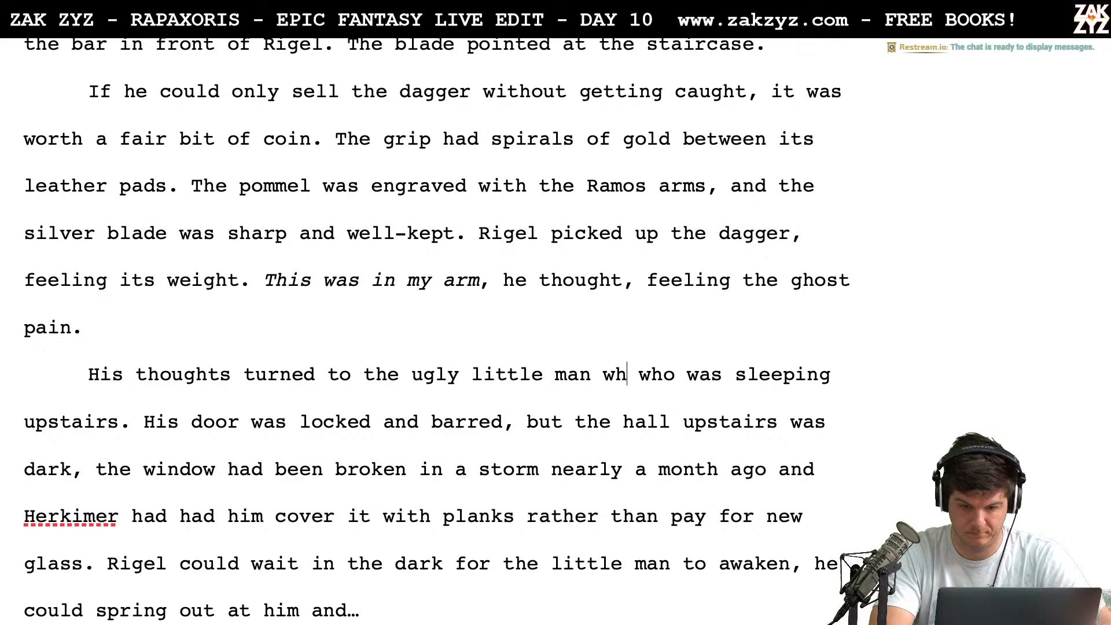
text(upstairs.)
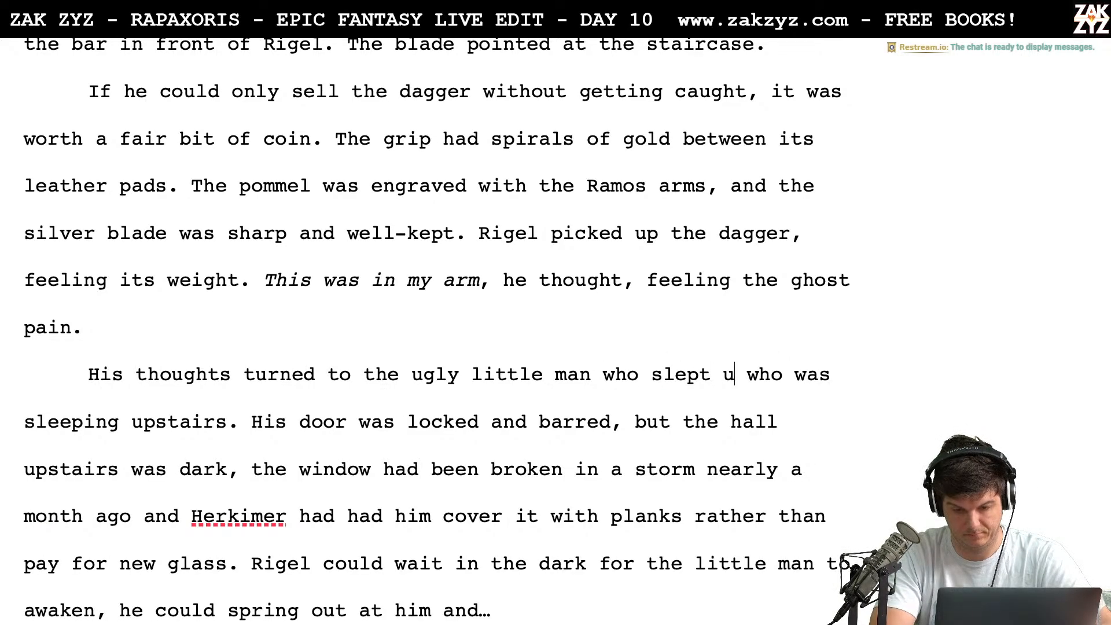
Delete the leftover "who was sleeping upstairs." before "His door was locked and barred"
key(shift+Right)
key(shift+Right)
key(shift+Right)
key(shift+Right)
key(shift+Right)
key(shift+Right)
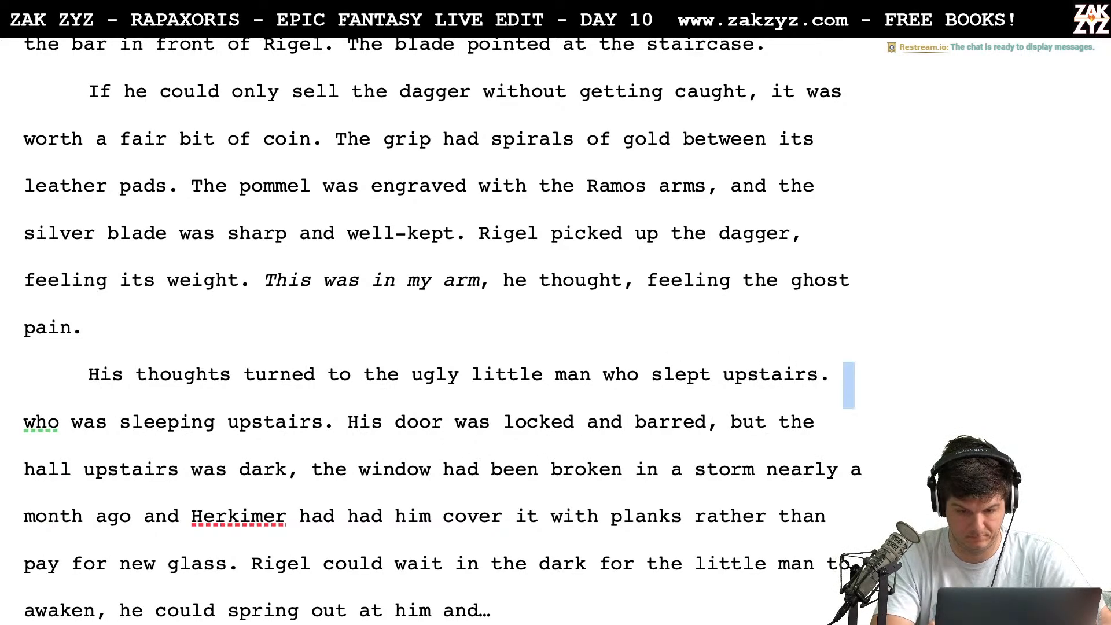
key(shift+Down)
key(shift+Left)
key(shift+Left)
key(shift+Left)
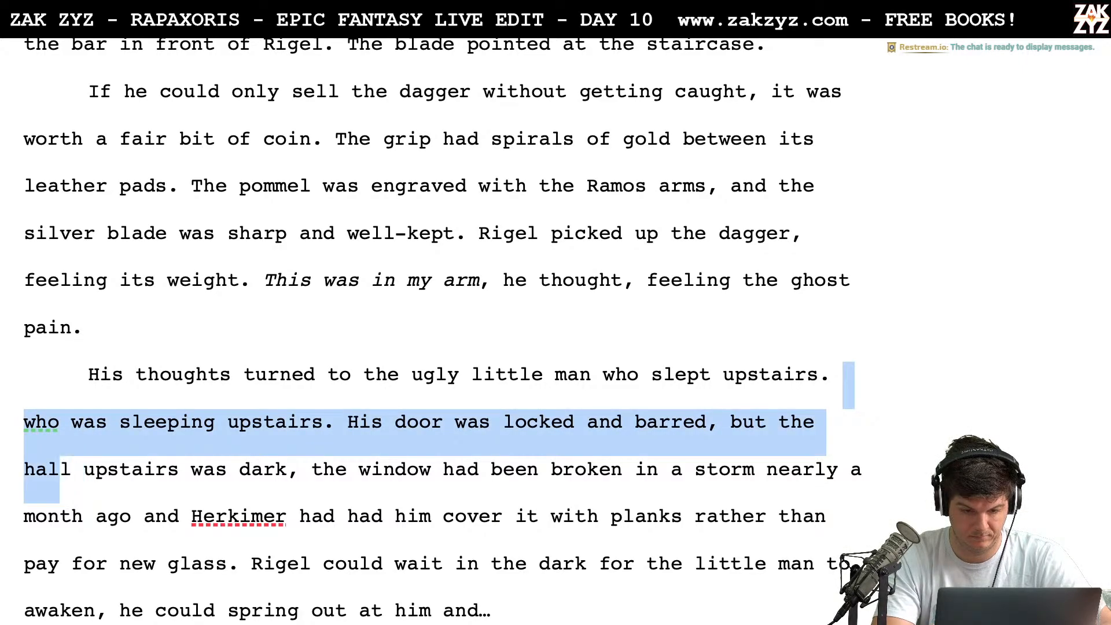
key(shift+Up)
key(shift+Right)
key(shift+Right)
key(shift+Right)
key(shift+Right)
key(shift+Right)
key(shift+Right)
key(shift+Right)
key(shift+Right)
key(shift+Right)
key(shift+Right)
key(shift+Right)
key(shift+Right)
key(shift+Right)
key(shift+Right)
key(shift+Right)
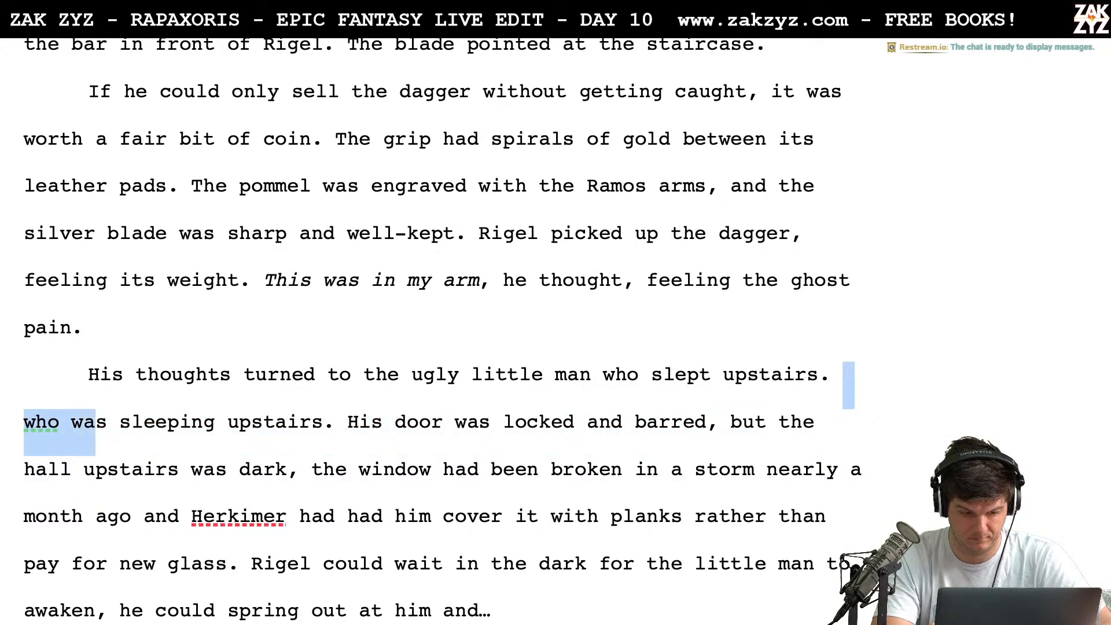
key(shift+Right)
key(shift+Right)
key(shift+Right)
key(shift+Right)
key(shift+Right)
key(shift+Right)
key(shift+Right)
key(shift+Right)
key(shift+Right)
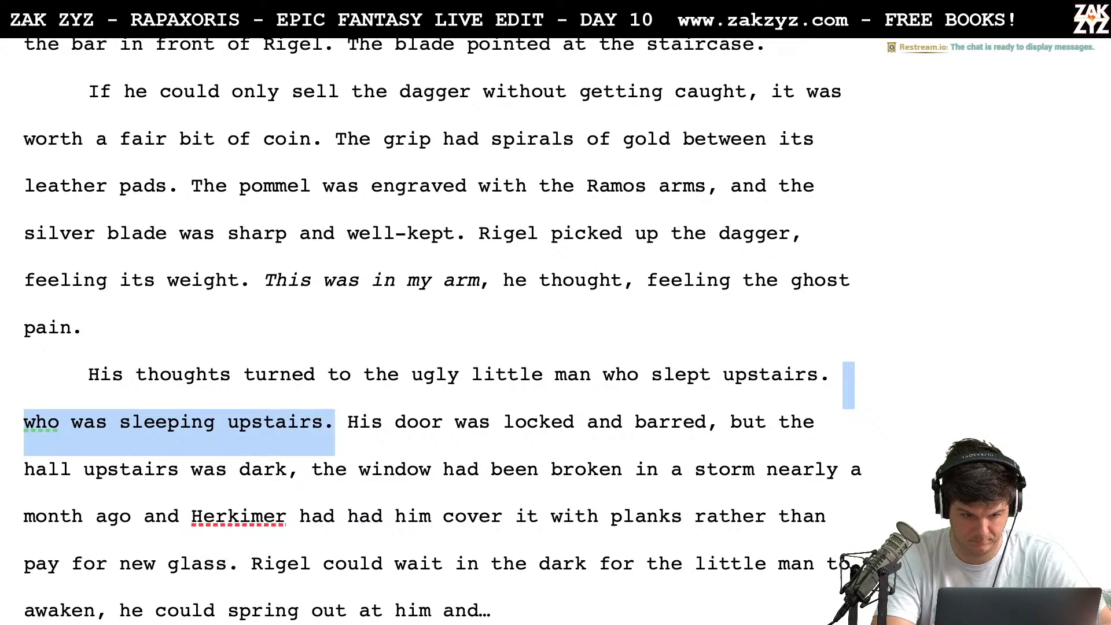
key(BackSpace)
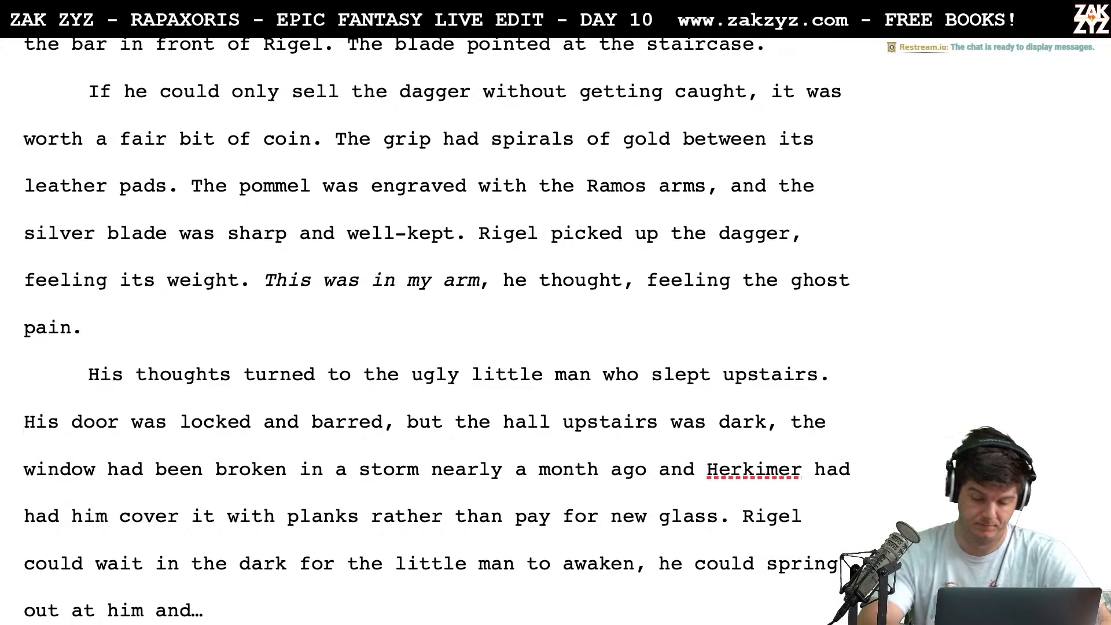
End the sentence with a period after "barred", drop "but", and start a new sentence with "The hall upstairs", single-spaced
click(395, 419)
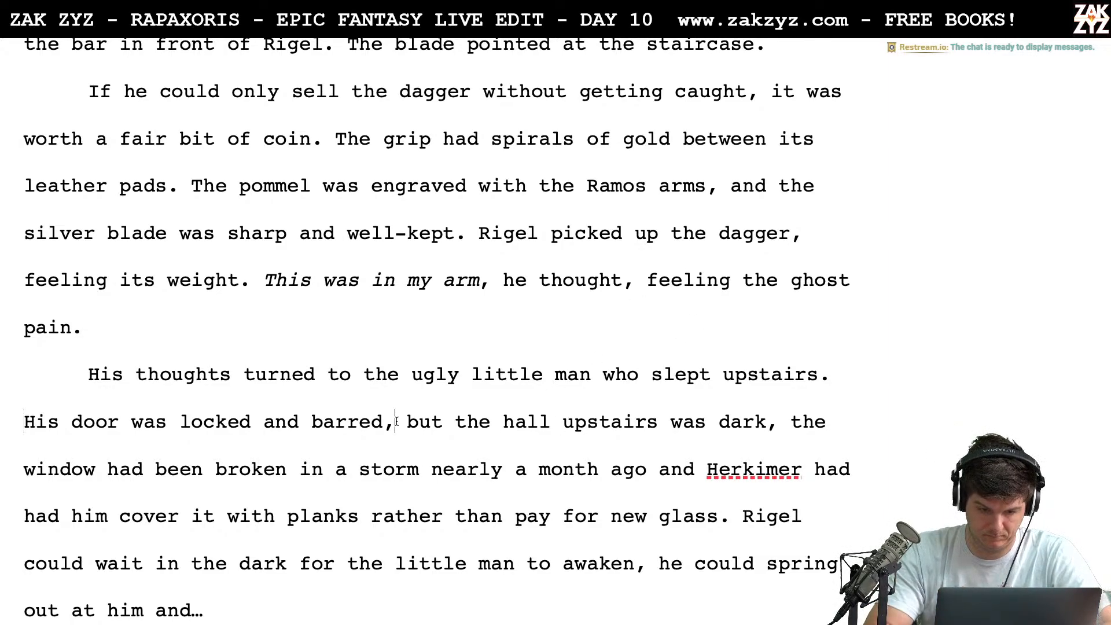
key(BackSpace)
text(.)
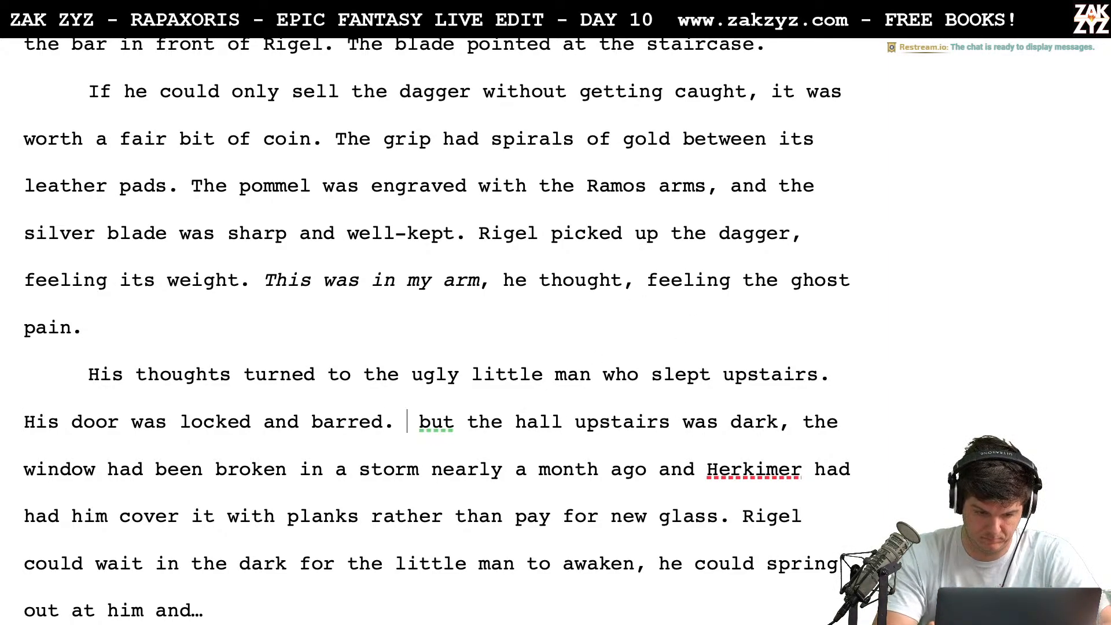
key(Return)
key(BackSpace)
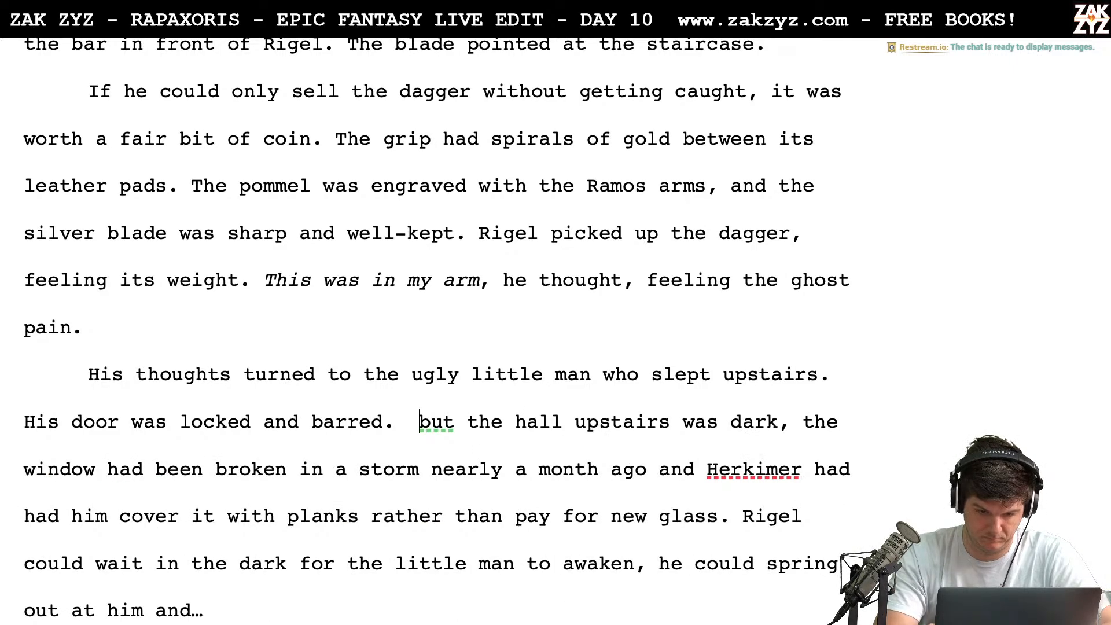
key(shift+Right)
key(shift+Right)
key(shift+Right)
key(shift+Right)
key(shift+Right)
text(T)
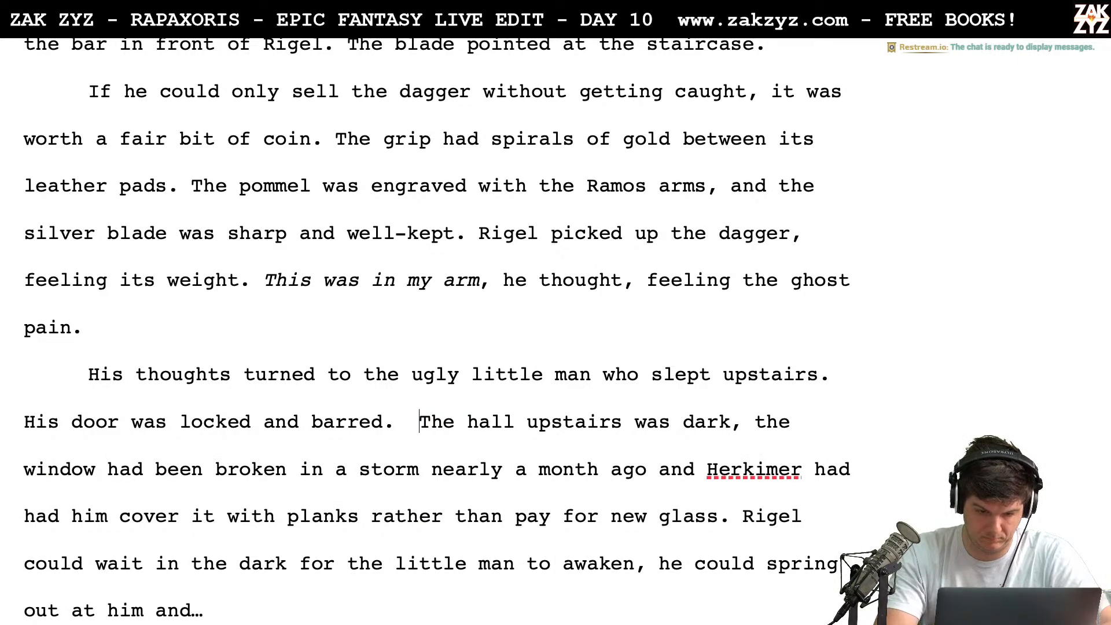
key(BackSpace)
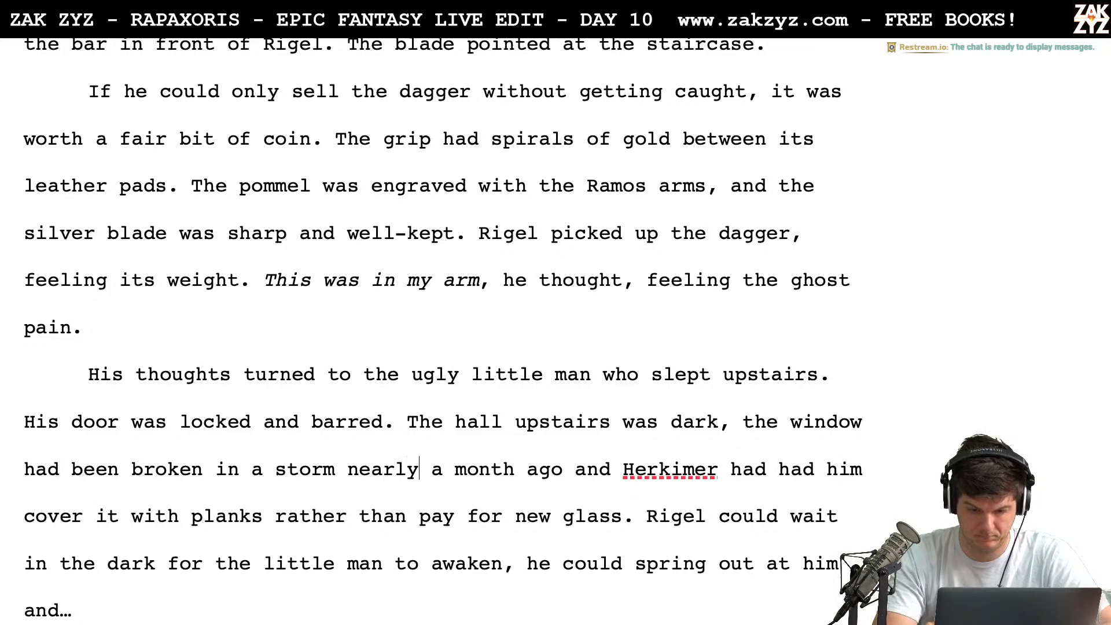
Insert "would be dark," after "The hall" and before "upstairs was dark"
key(Right)
key(Right)
key(Right)
key(Right)
key(Right)
key(Right)
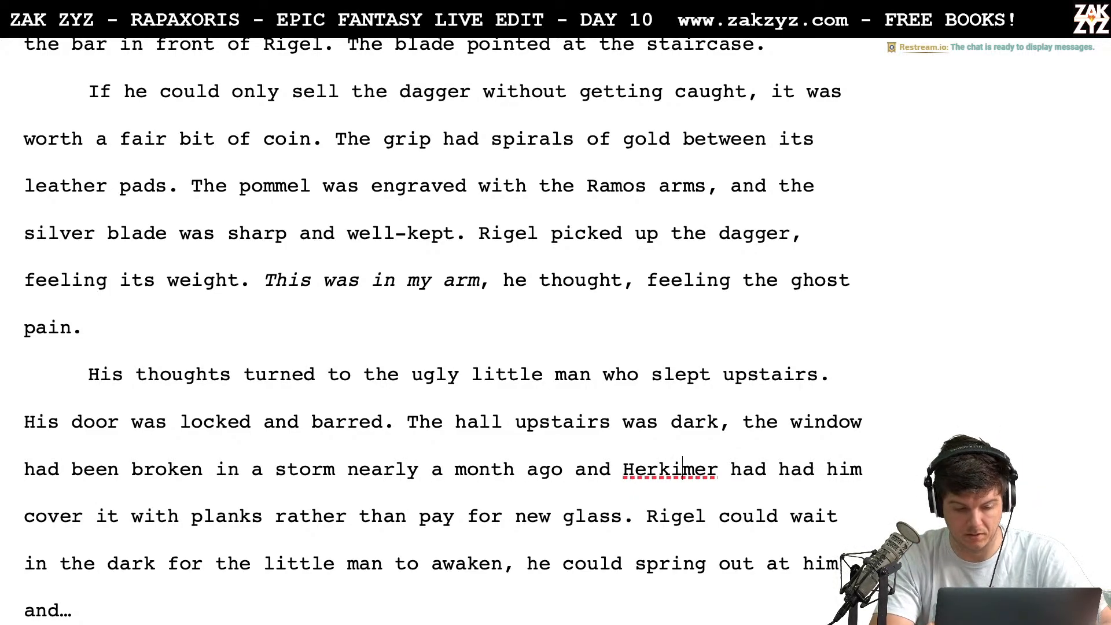
key(Right)
key(Right)
key(Right)
key(Right)
key(Right)
key(Right)
key(Right)
key(Right)
key(Up)
key(Right)
key(Right)
key(Left)
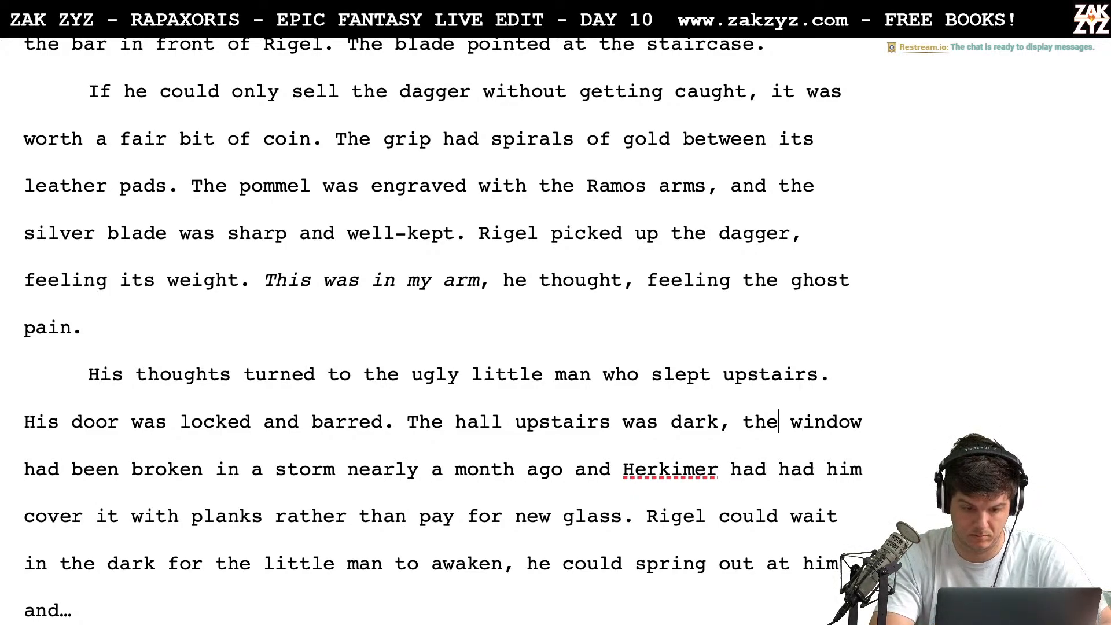
key(Left)
key(Left)
key(Left)
key(Left)
key(Left)
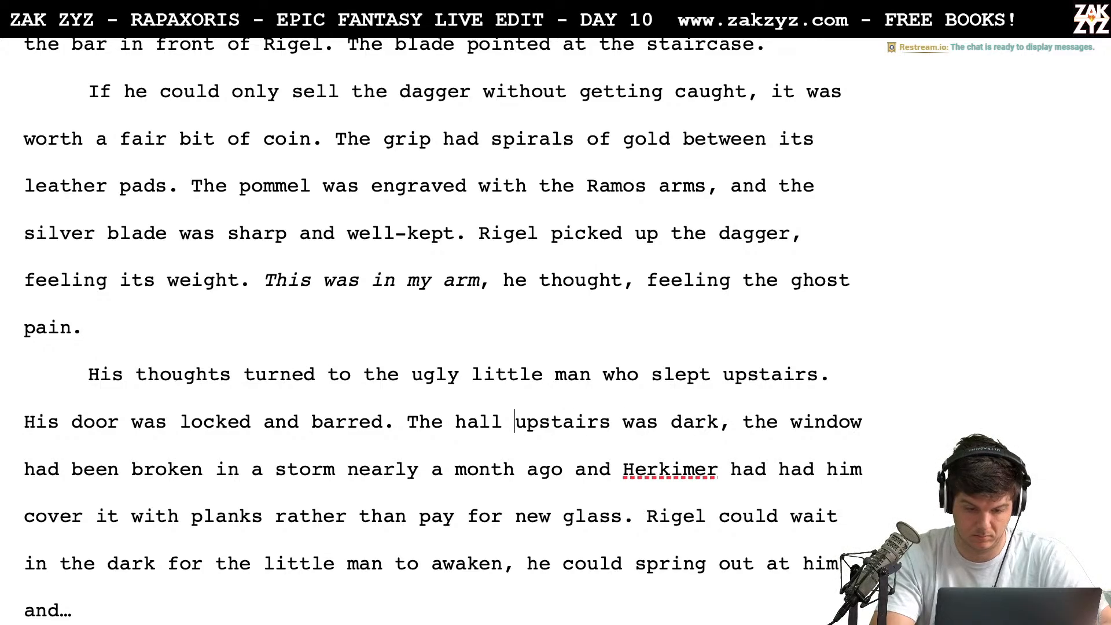
text(would be dark,)
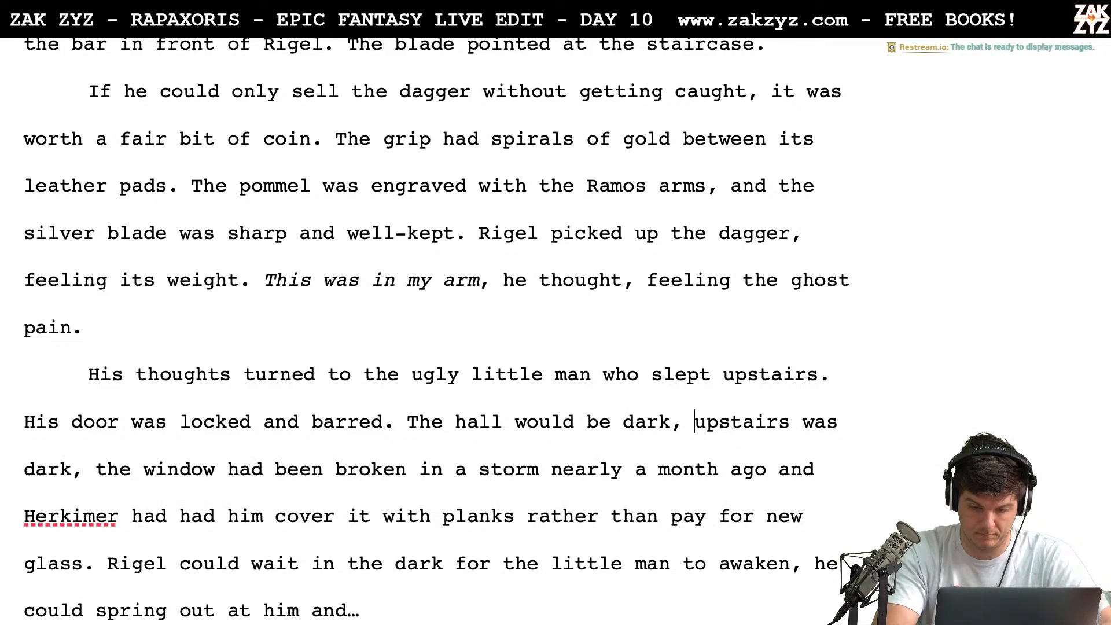
Delete the leftover "upstairs was dark," after "The hall would be dark,"
key(shift+Right)
key(shift+Right)
key(shift+Right)
key(shift+Right)
key(shift+Right)
key(shift+Right)
key(shift+Right)
key(shift+Right)
key(shift+Right)
key(shift+Right)
key(shift+Right)
key(shift+Right)
key(shift+Right)
key(shift+Right)
key(shift+Right)
key(shift+Right)
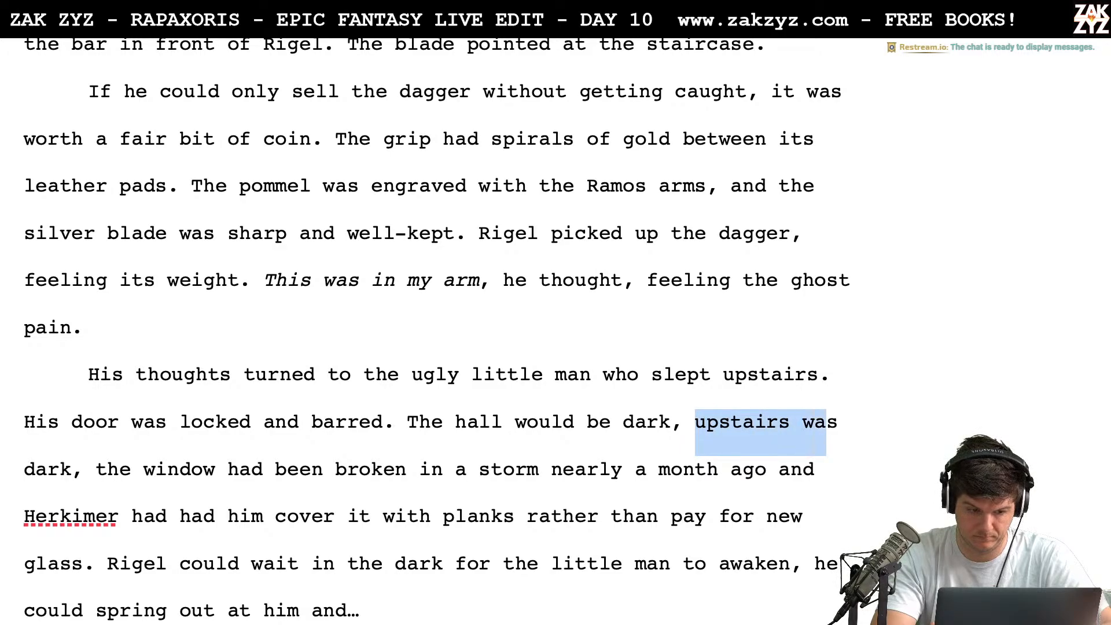
key(shift+Right)
key(shift+Right)
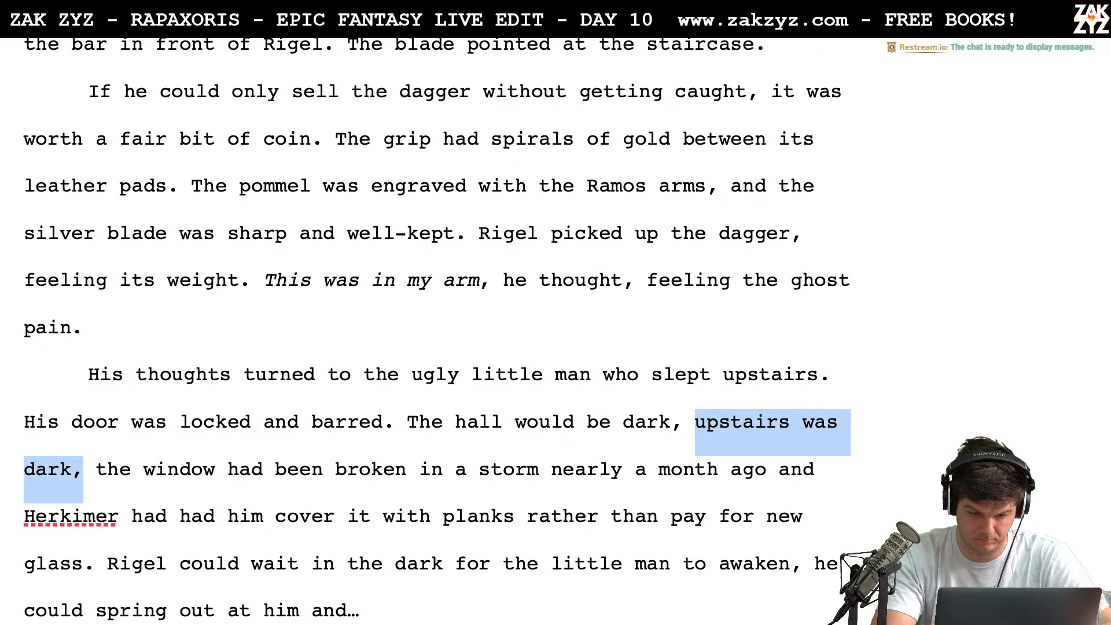
key(shift+Right)
key(BackSpace)
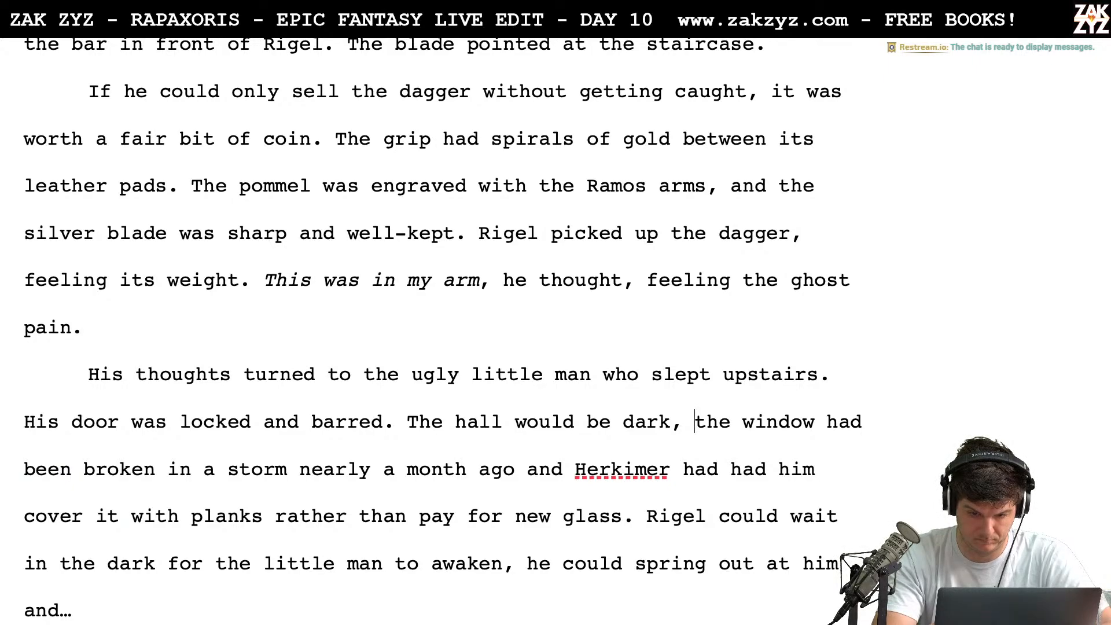
Split the old text from "the window had been broken" onward into its own paragraph below a blank line
key(Return)
key(Return)
key(Left)
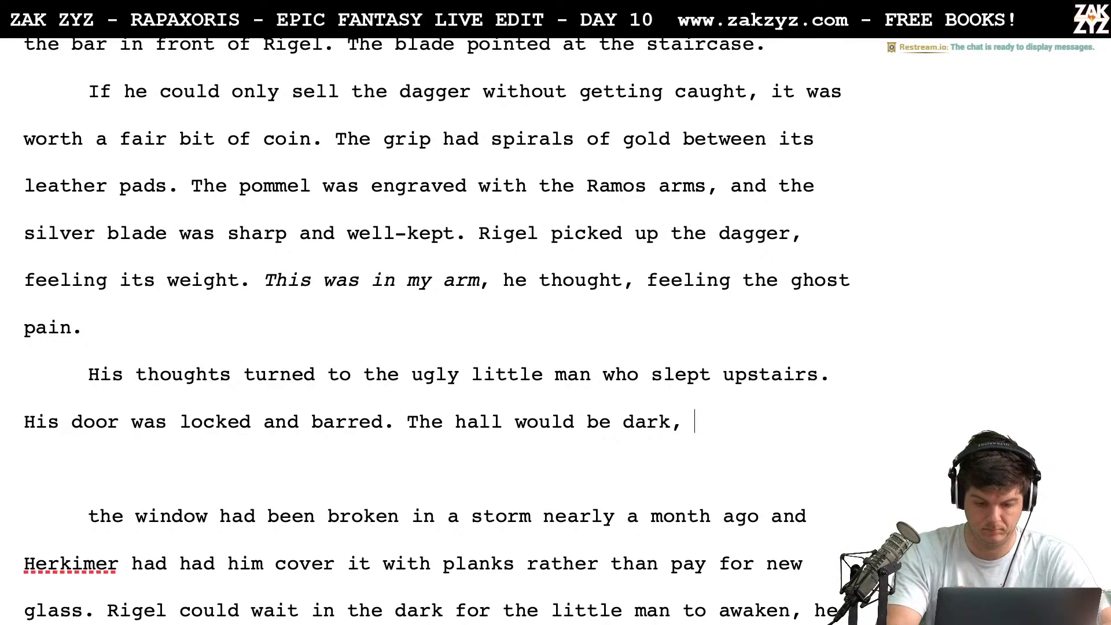
key(shift+Down)
key(shift+Down)
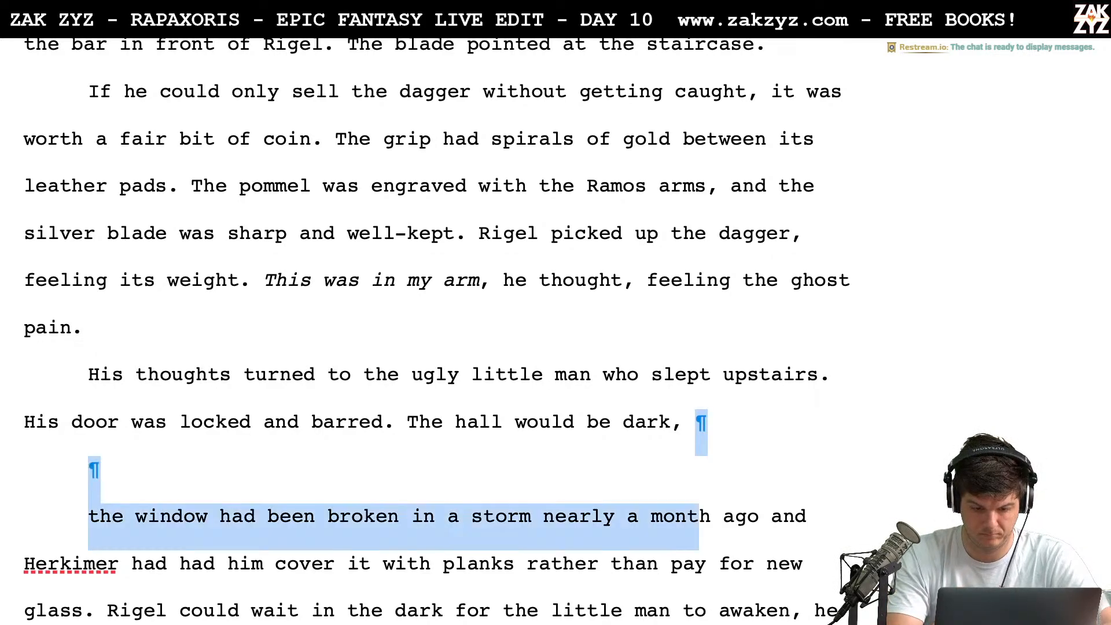
key(shift+Down)
key(shift+Right)
key(shift+Right)
key(shift+Right)
key(shift+Up)
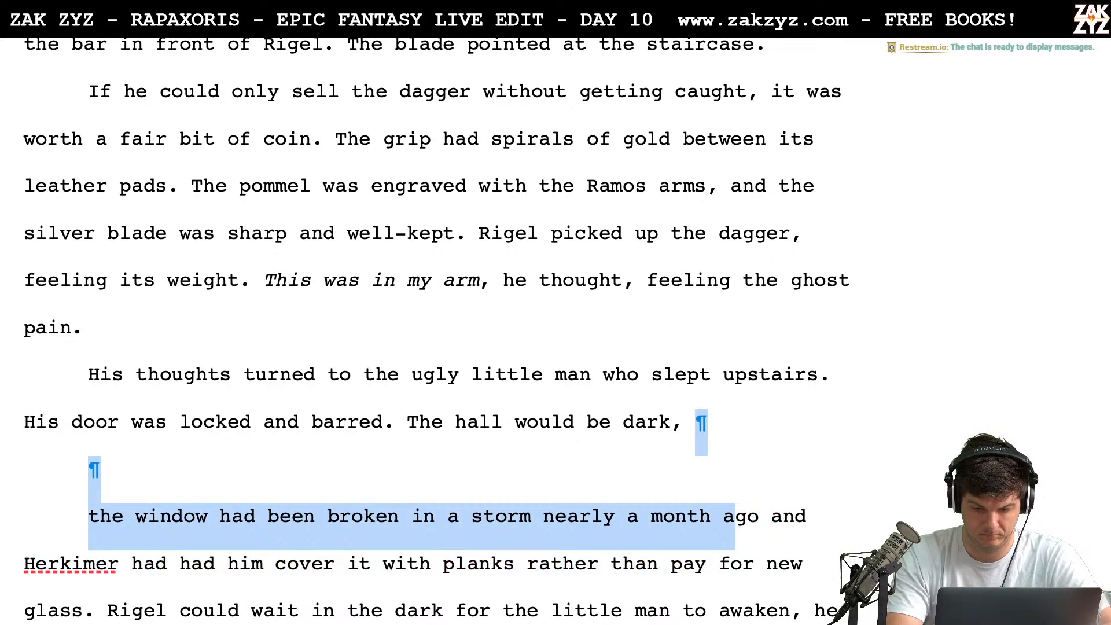
key(Down)
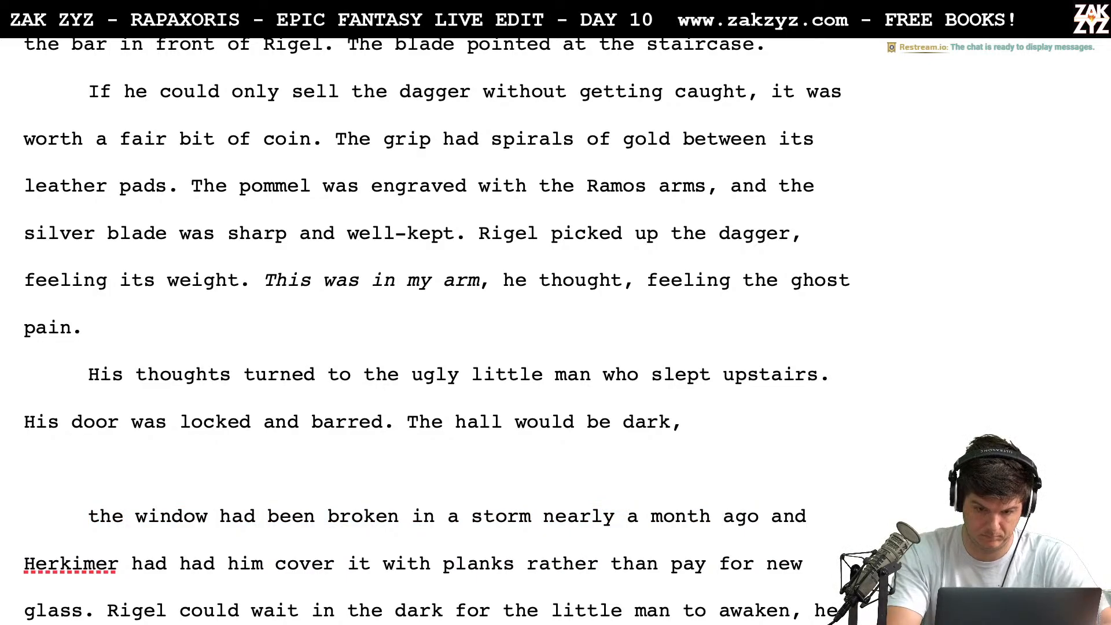
Continue "The hall would be dark," with "the window had broken in a storm a month ago and Rigel had boarded it over."
text(the wind)
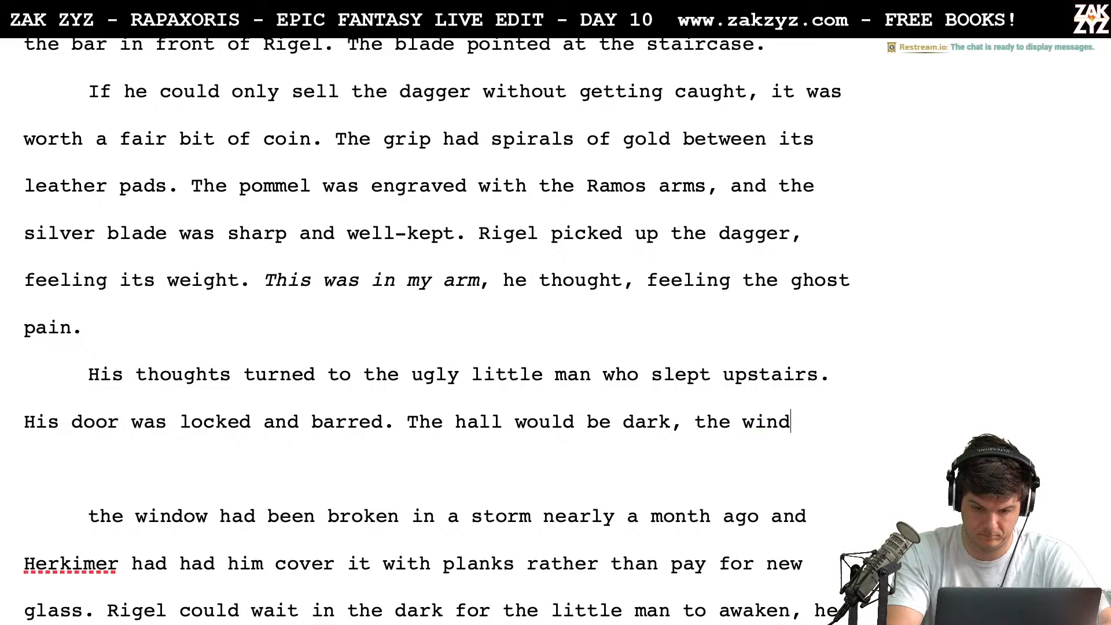
text(ow had)
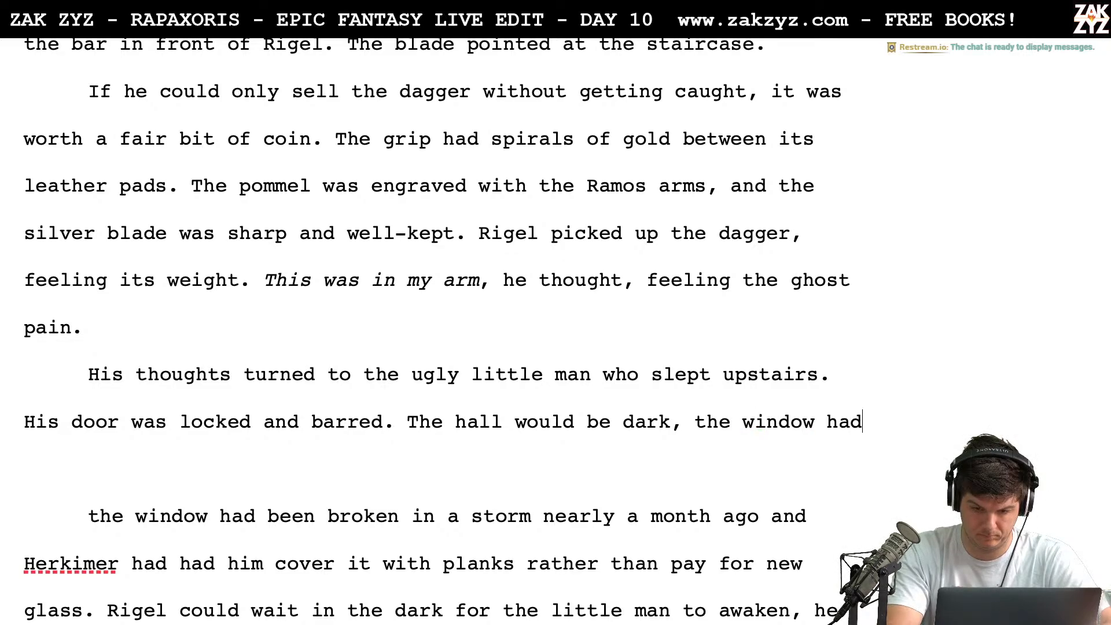
text( broken in a storm)
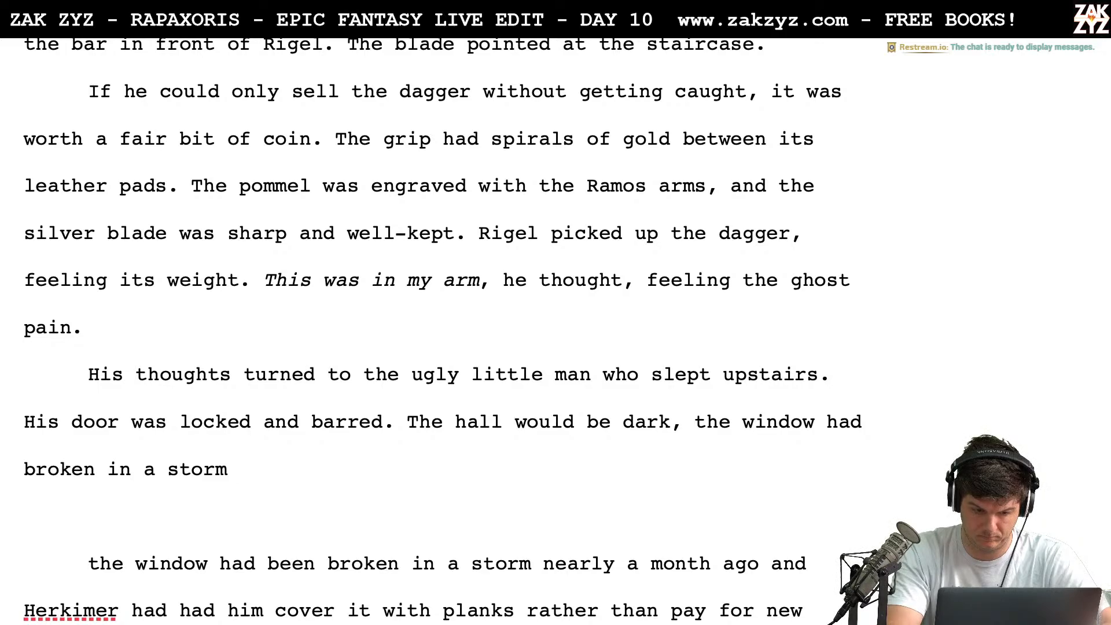
text( a month )
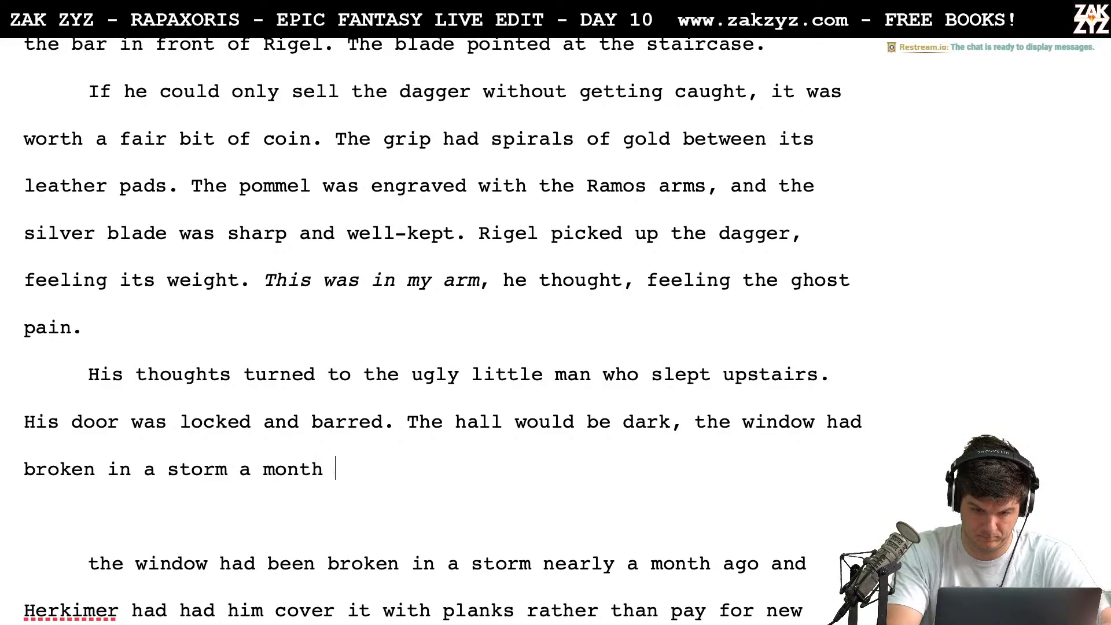
text(ago and Rigel )
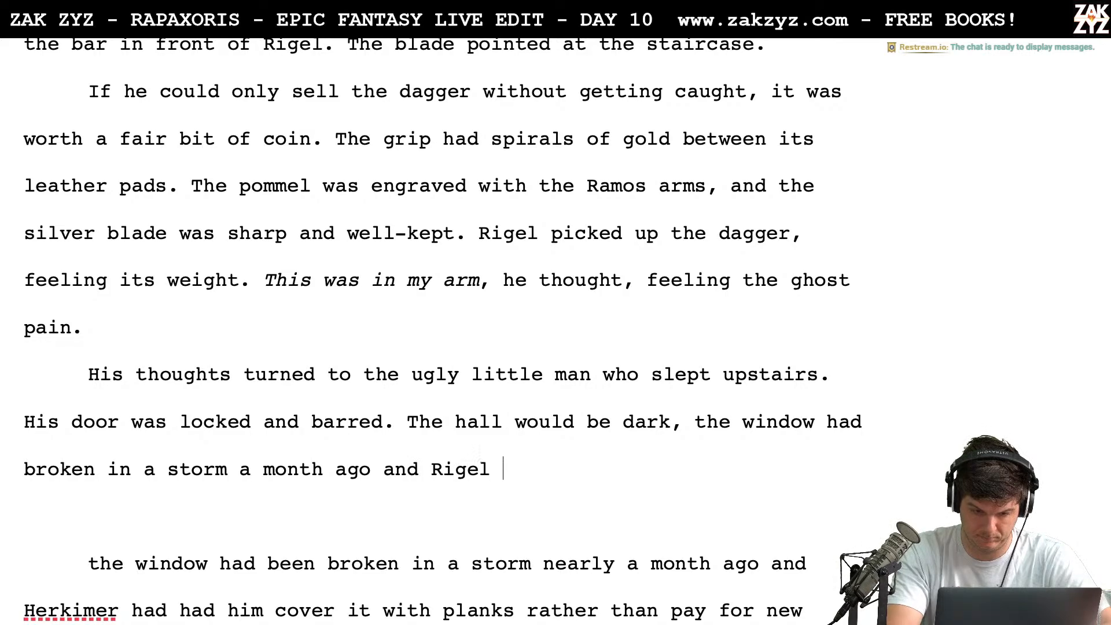
text(had boarde)
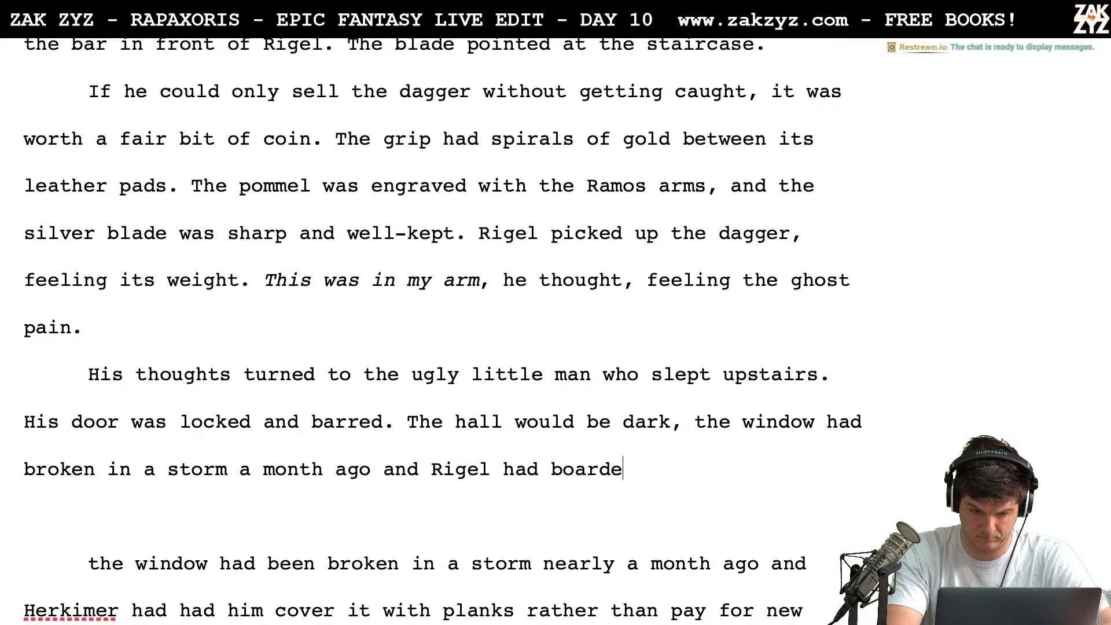
text(d it over.)
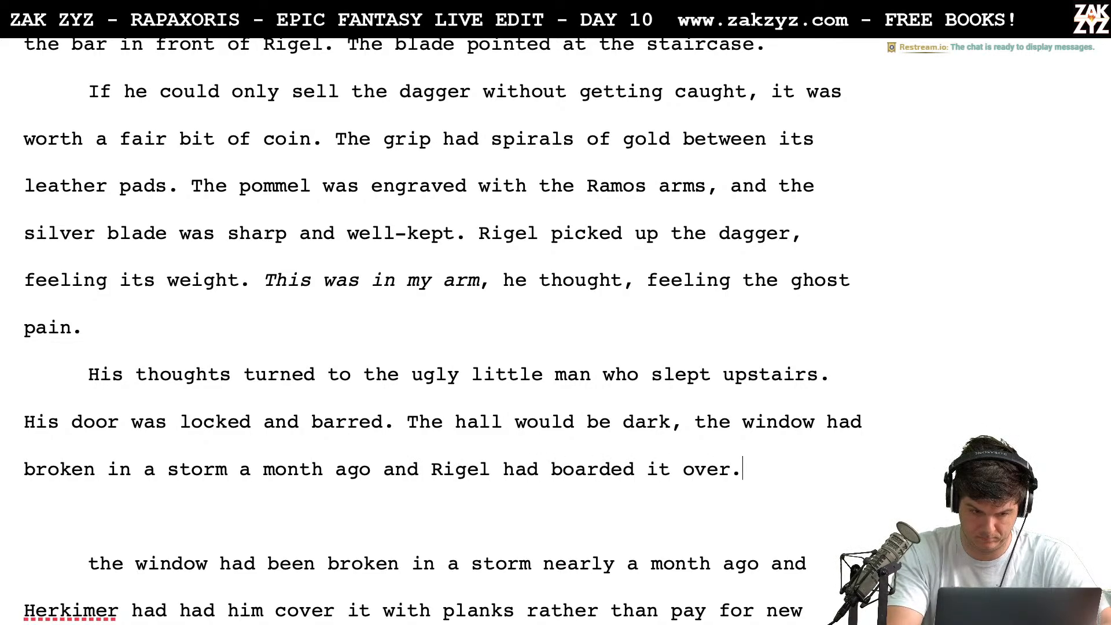
Delete the newly written window clause back to "The hall would be dark, the"
key(BackSpace)
key(BackSpace)
key(BackSpace)
key(BackSpace)
key(BackSpace)
key(BackSpace)
key(BackSpace)
key(BackSpace)
key(BackSpace)
key(BackSpace)
key(BackSpace)
key(BackSpace)
key(BackSpace)
key(BackSpace)
key(BackSpace)
key(BackSpace)
key(BackSpace)
key(BackSpace)
key(BackSpace)
key(BackSpace)
key(BackSpace)
key(BackSpace)
key(BackSpace)
key(BackSpace)
key(BackSpace)
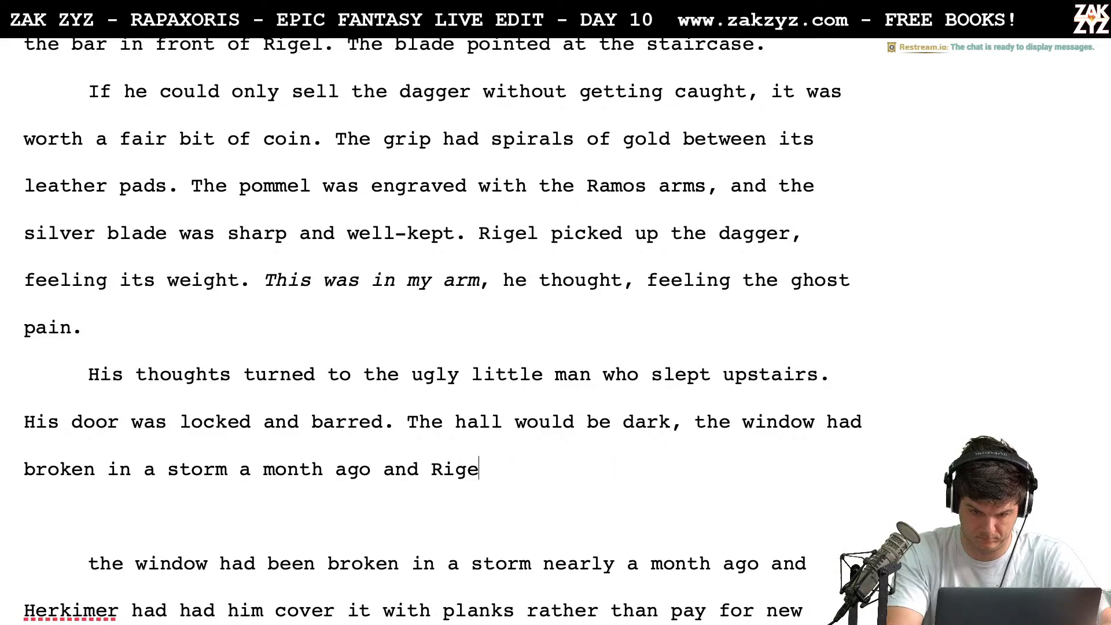
key(BackSpace)
key(BackSpace)
key(BackSpace)
key(BackSpace)
key(BackSpace)
key(BackSpace)
key(BackSpace)
key(BackSpace)
key(BackSpace)
key(BackSpace)
key(BackSpace)
key(BackSpace)
key(BackSpace)
key(BackSpace)
key(BackSpace)
key(BackSpace)
key(BackSpace)
key(BackSpace)
key(BackSpace)
key(BackSpace)
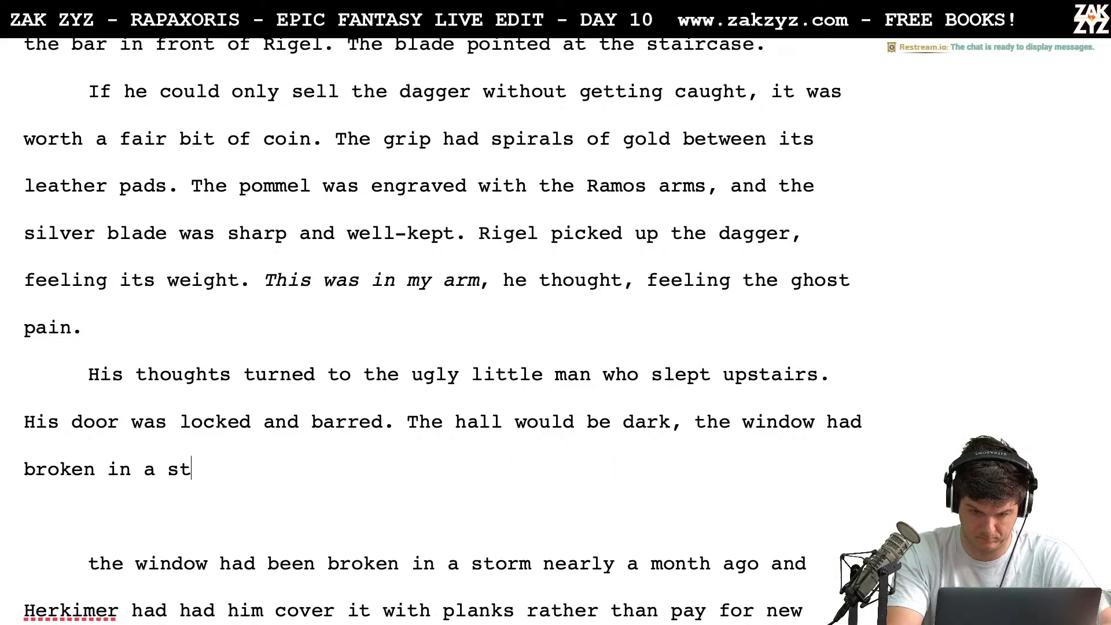
key(BackSpace)
key(BackSpace)
key(BackSpace)
key(BackSpace)
key(BackSpace)
key(BackSpace)
key(BackSpace)
key(BackSpace)
key(BackSpace)
key(BackSpace)
key(BackSpace)
key(BackSpace)
key(BackSpace)
key(BackSpace)
key(BackSpace)
key(BackSpace)
key(BackSpace)
key(BackSpace)
key(BackSpace)
key(BackSpace)
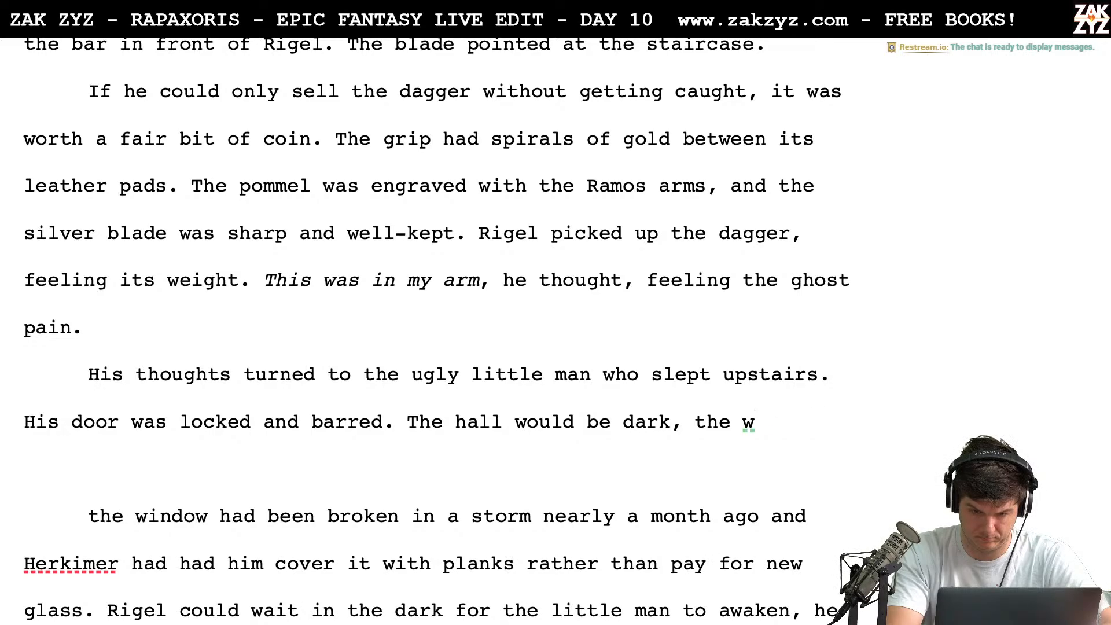
Try the openings "broken window" and "window had" after "The hall would be dark, the", removing each again
text(broken window)
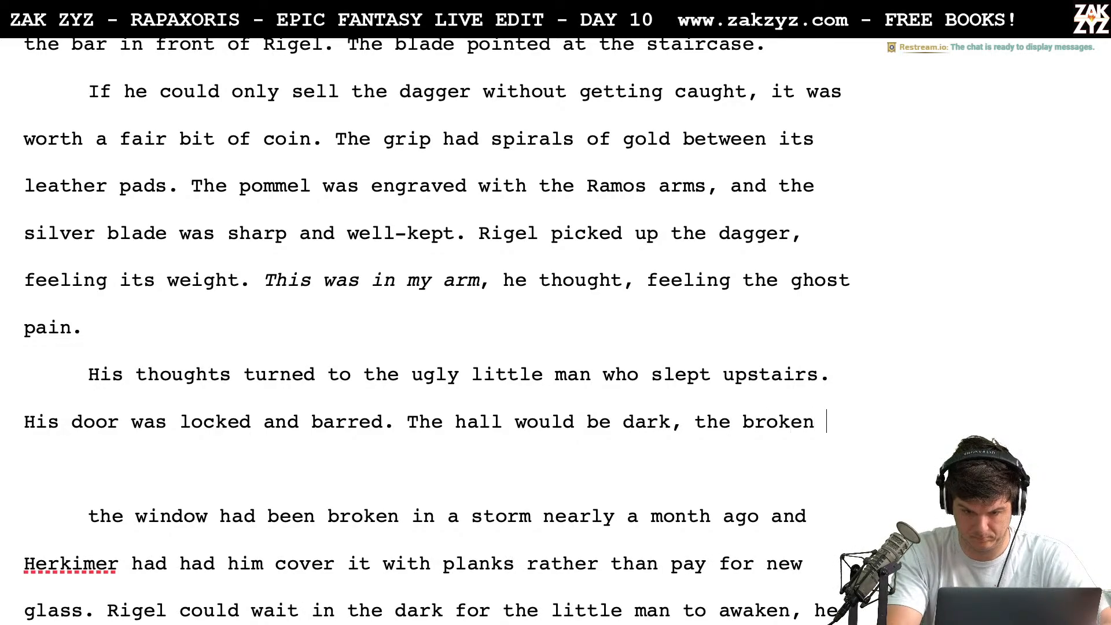
key(BackSpace)
key(BackSpace)
key(BackSpace)
key(BackSpace)
key(BackSpace)
key(BackSpace)
key(BackSpace)
key(BackSpace)
key(BackSpace)
key(BackSpace)
key(BackSpace)
key(BackSpace)
key(BackSpace)
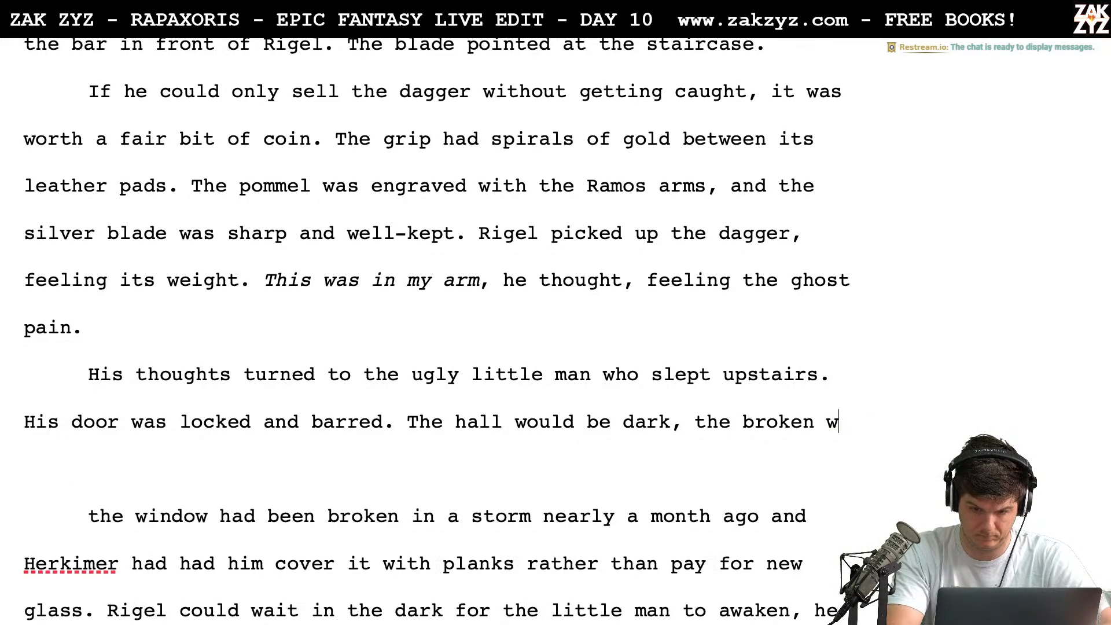
text(window had)
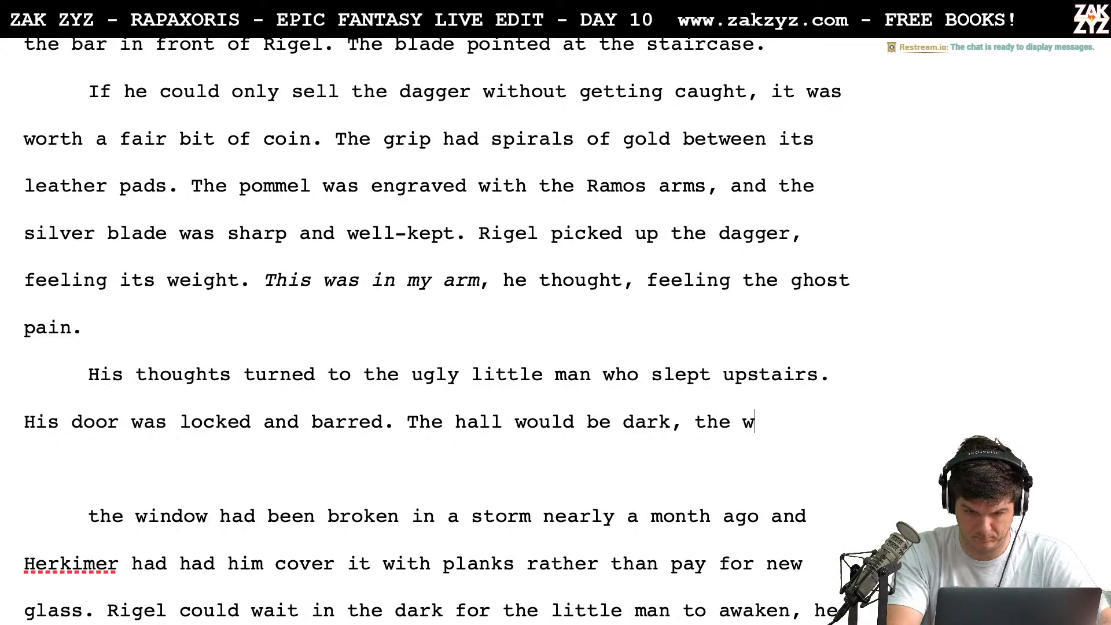
key(BackSpace)
key(BackSpace)
key(BackSpace)
key(BackSpace)
key(BackSpace)
key(BackSpace)
key(BackSpace)
key(BackSpace)
key(BackSpace)
key(BackSpace)
key(BackSpace)
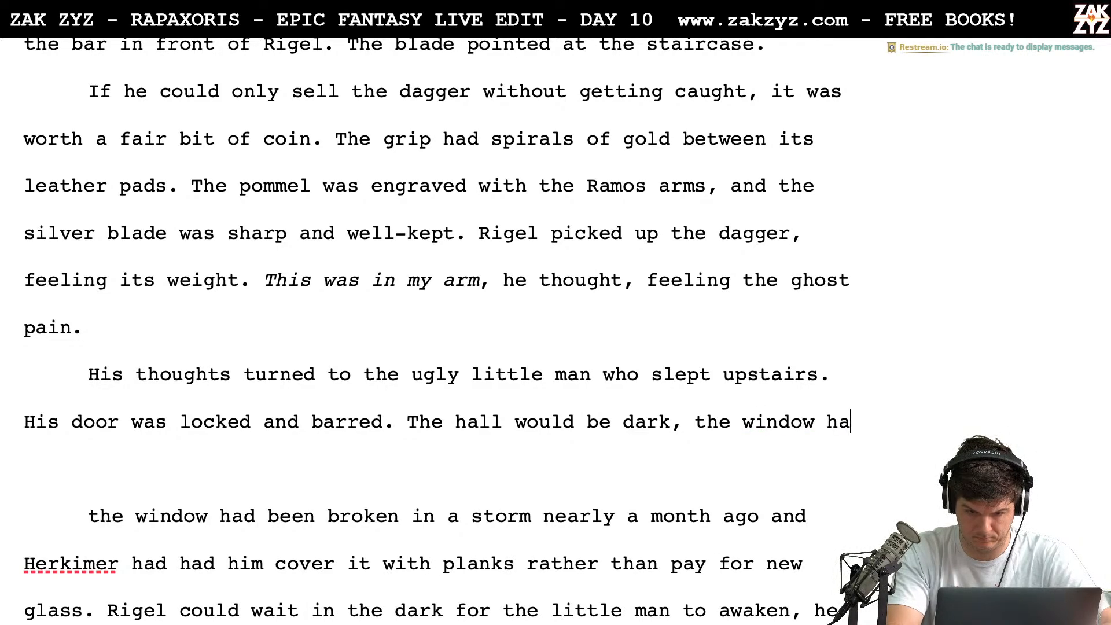
Continue the sentence after "the" with "window broke a month ago and they boarded it over rather than pay"
text(window broke)
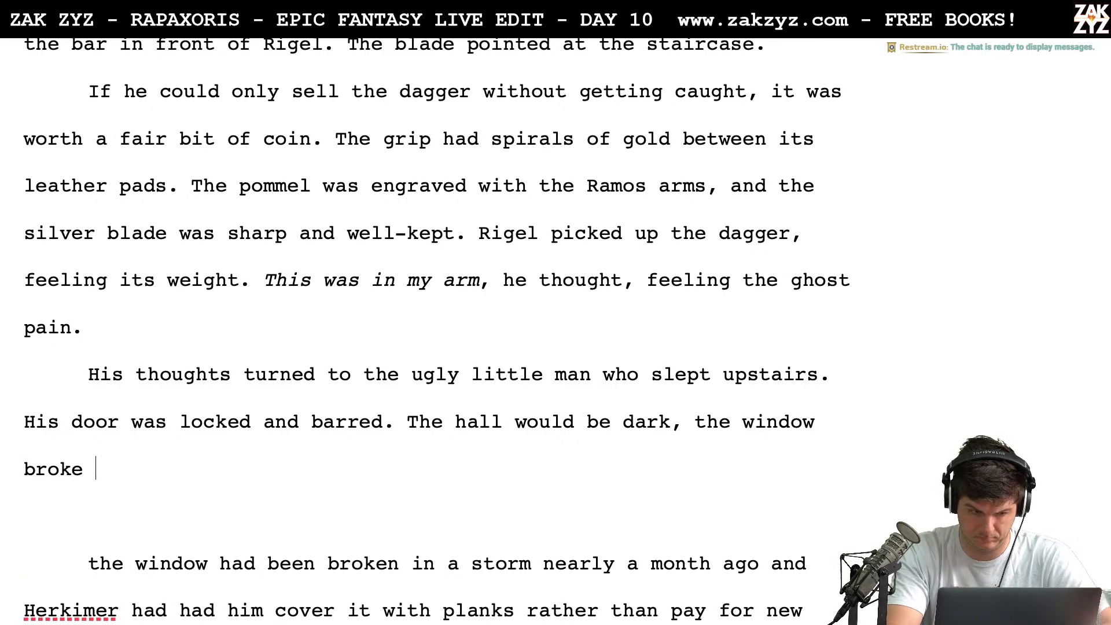
text( a mont)
key(BackSpace)
key(BackSpace)
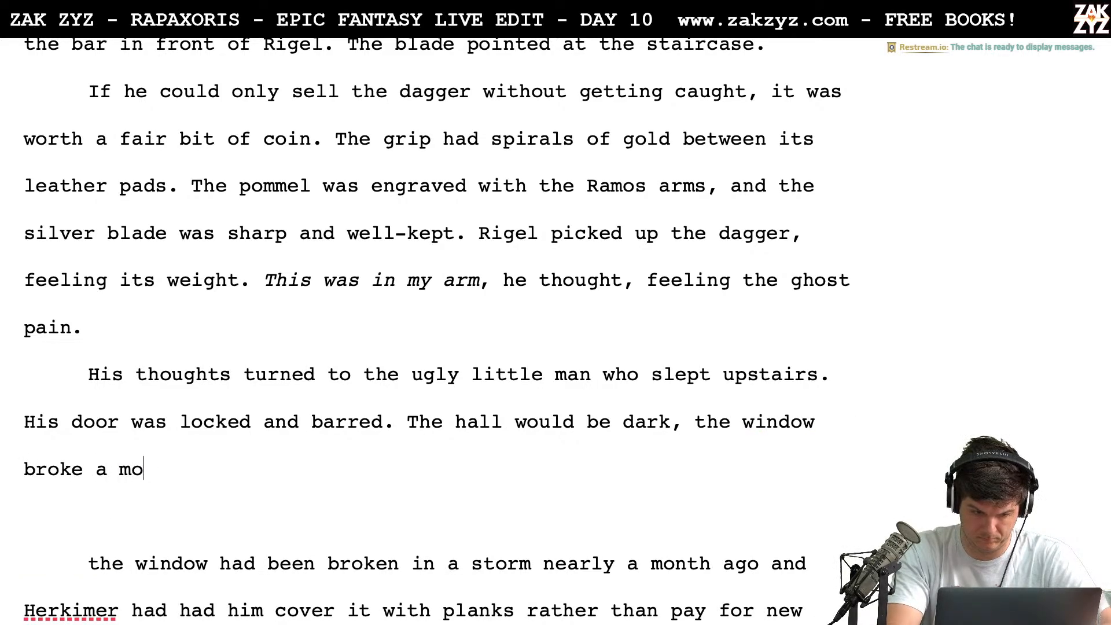
text(nth ago and they )
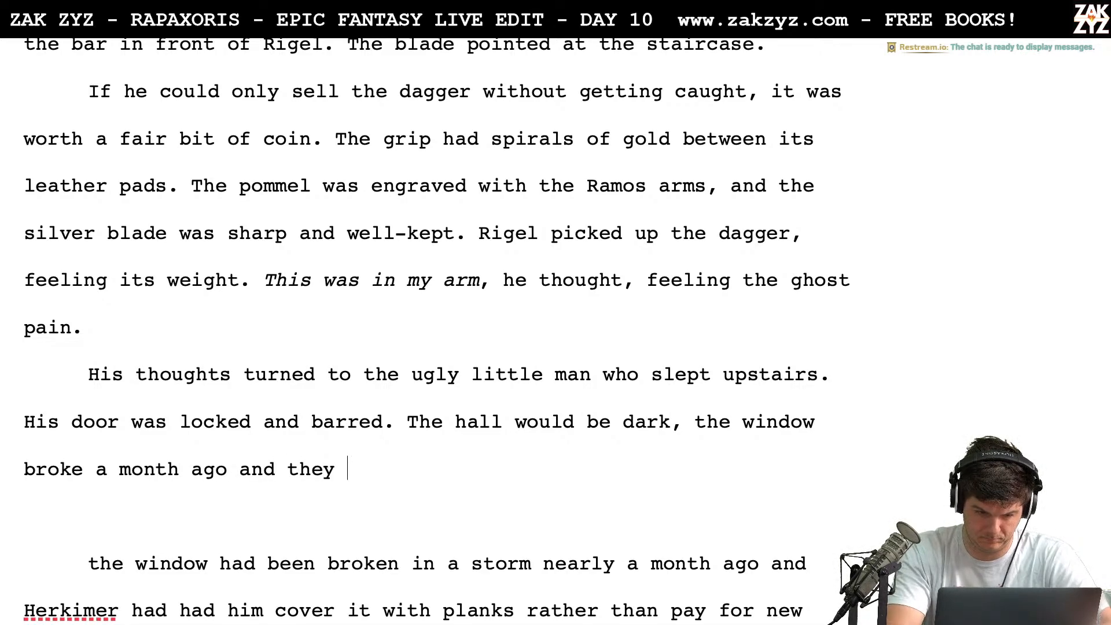
text(boarded it ove)
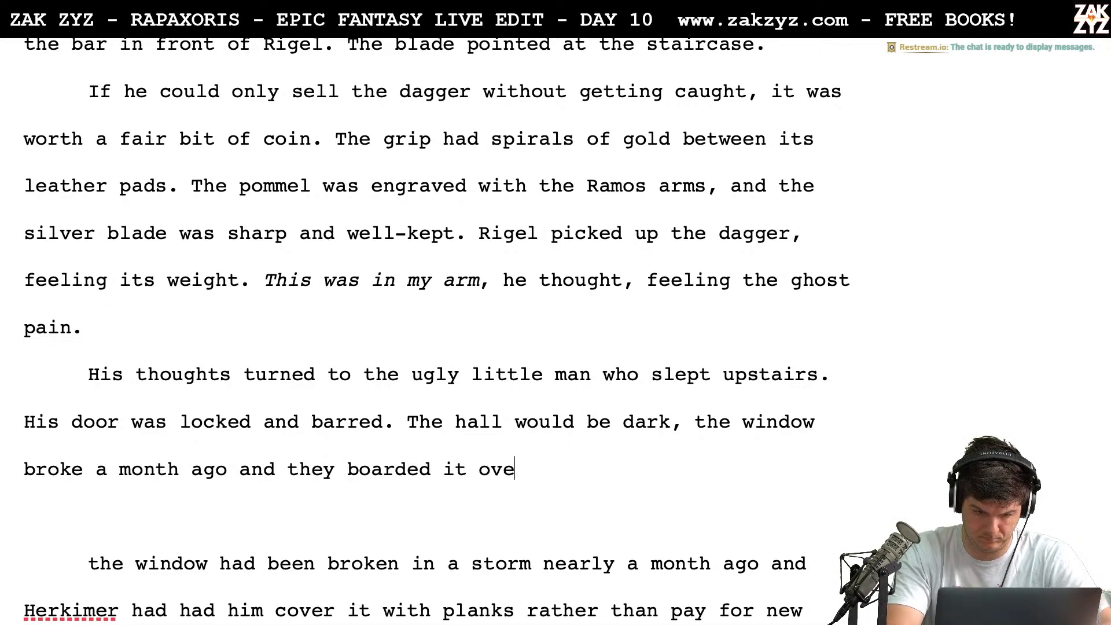
text(r rather than )
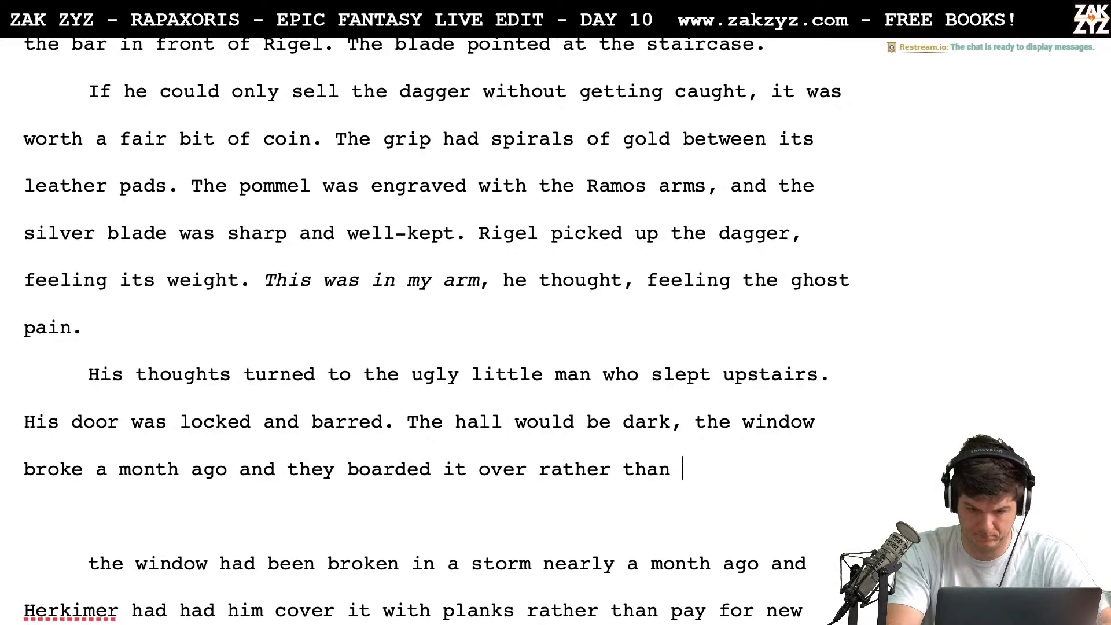
text(pay)
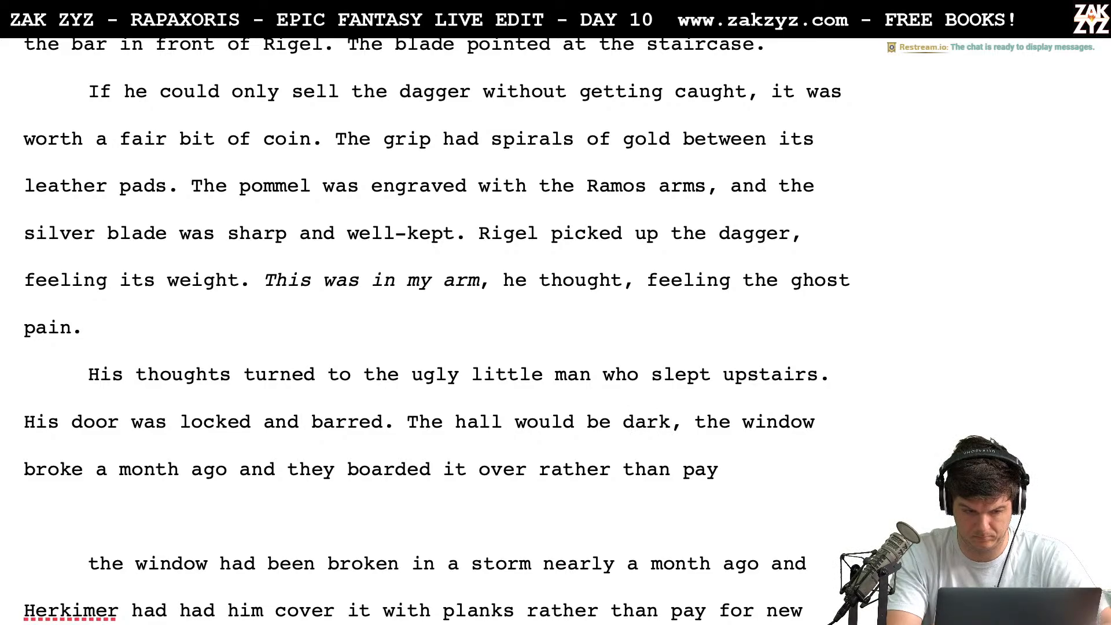
Delete both versions of the window explanation, from the comma after "dark" through "new glass." before "Rigel could wait"
key(shift+Down)
key(shift+Right)
key(shift+Right)
key(shift+Right)
key(shift+Right)
key(shift+Right)
key(shift+Right)
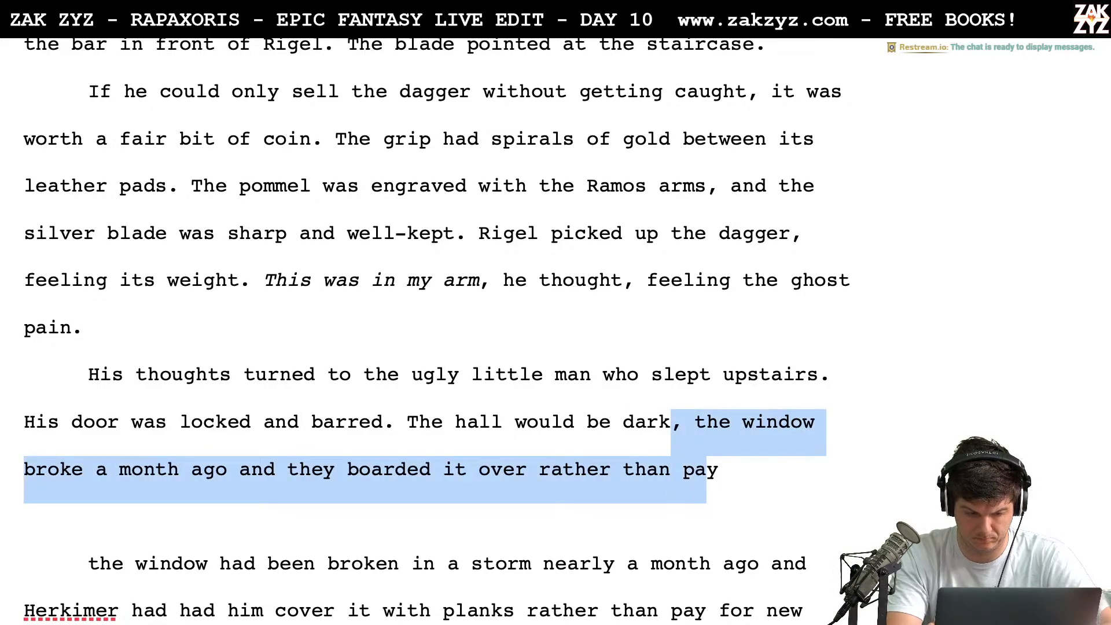
key(shift+Down)
key(shift+Down)
key(shift+Down)
key(shift+Up)
key(shift+Right)
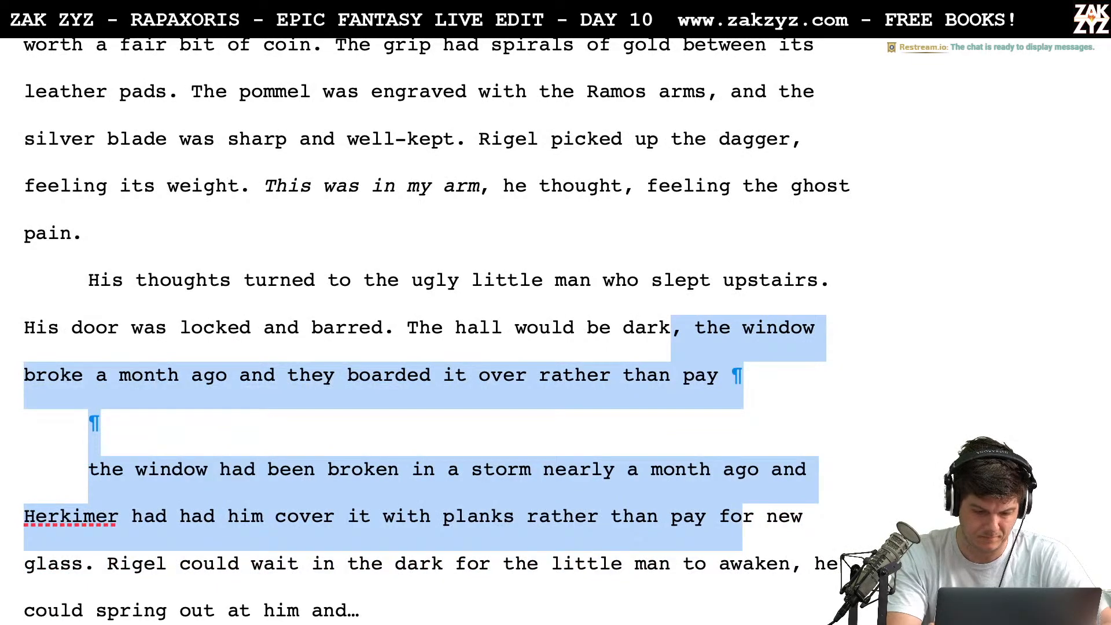
key(shift+Right)
key(shift+Right)
key(shift+Right)
key(shift+Right)
key(shift+Right)
key(shift+Right)
key(shift+Right)
key(shift+Right)
key(shift+Right)
key(shift+Right)
key(shift+Right)
key(shift+Right)
key(shift+Right)
key(shift+Right)
key(shift+Left)
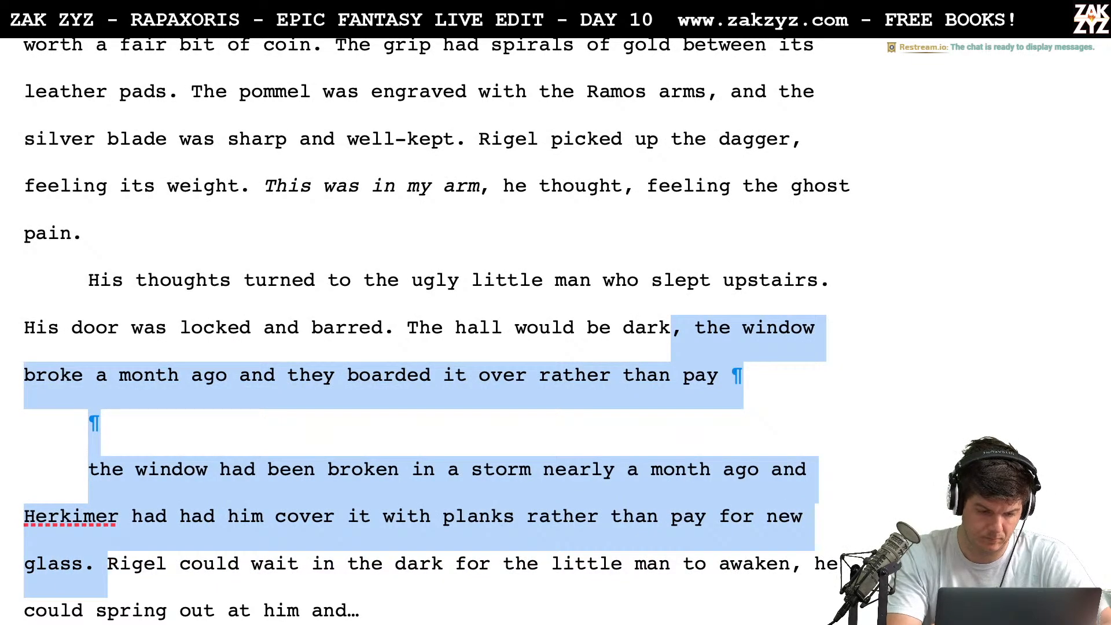
key(BackSpace)
Delete "The hall would be dark" and the preceding period, back to "His door was locked and barred"
key(BackSpace)
key(BackSpace)
key(BackSpace)
key(BackSpace)
key(BackSpace)
key(BackSpace)
key(BackSpace)
key(BackSpace)
key(BackSpace)
key(BackSpace)
key(BackSpace)
key(BackSpace)
key(BackSpace)
key(BackSpace)
key(BackSpace)
key(BackSpace)
key(BackSpace)
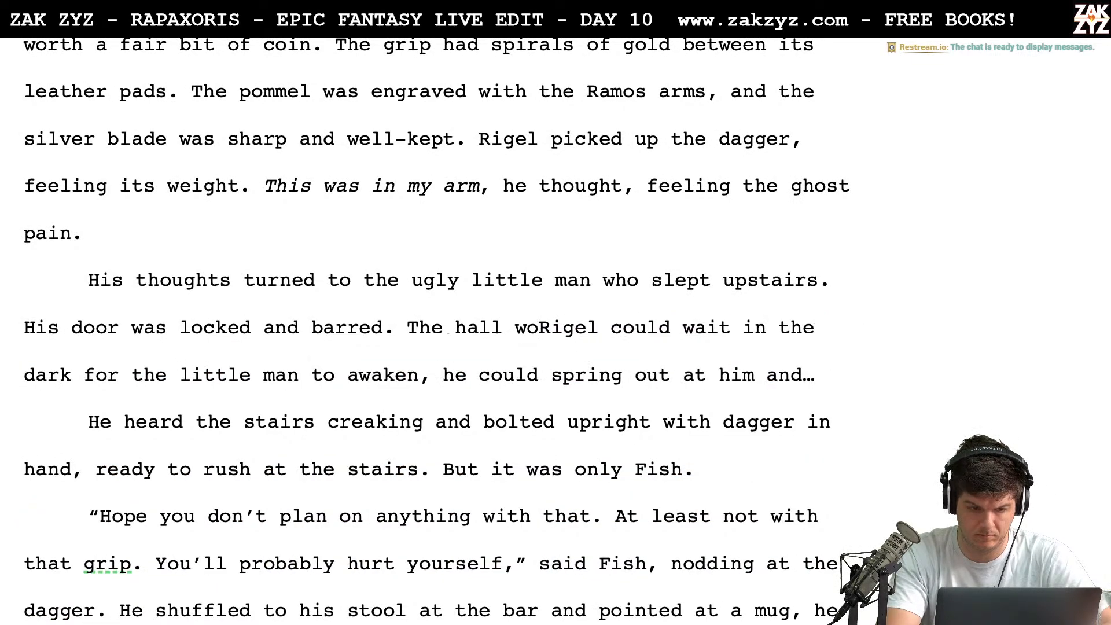
Continue the sentence after "His door was locked and barred" with ", but the hallway was dark."
key(BackSpace)
key(BackSpace)
key(BackSpace)
key(BackSpace)
key(BackSpace)
key(BackSpace)
key(BackSpace)
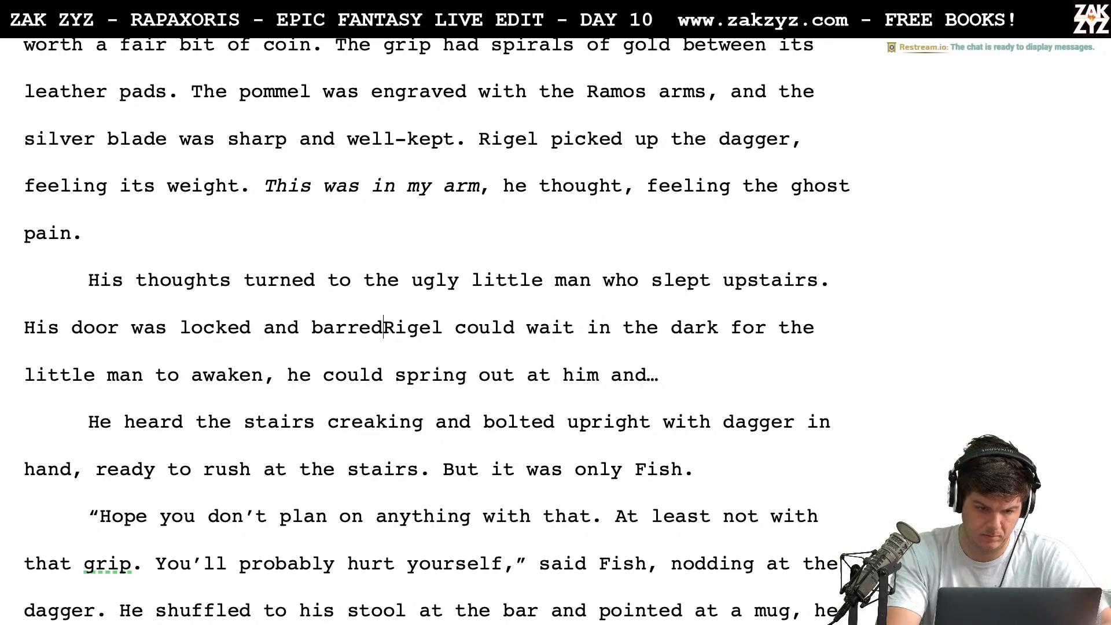
text(.)
key(BackSpace)
key(BackSpace)
text(, but the )
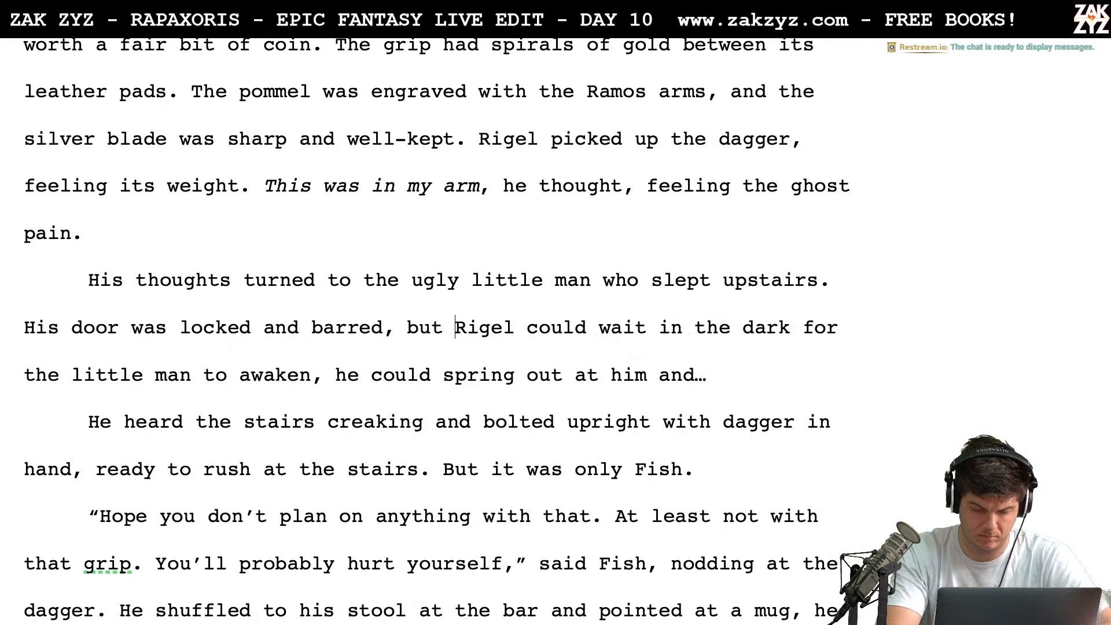
text(allway)
key(BackSpace)
key(BackSpace)
key(BackSpace)
key(BackSpace)
key(BackSpace)
key(BackSpace)
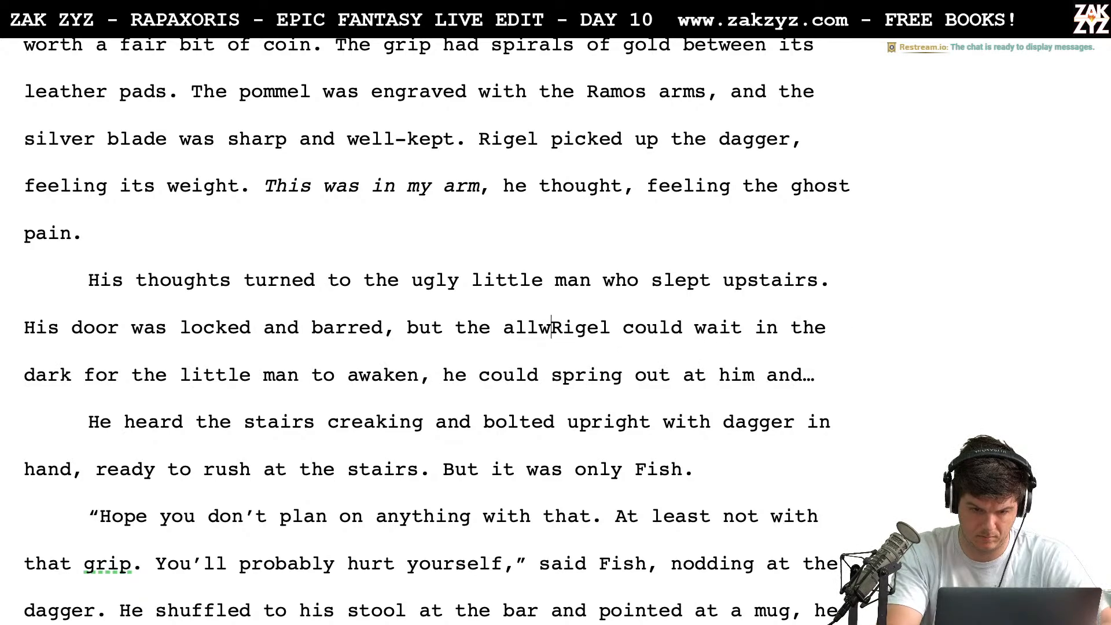
text(hallway was d)
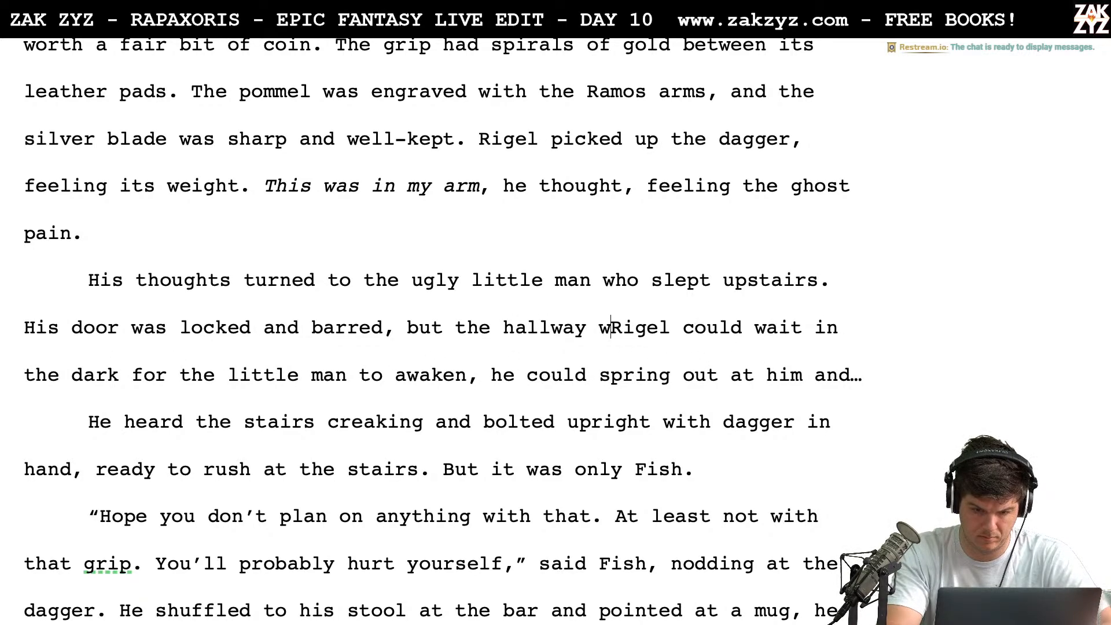
key(BackSpace)
key(BackSpace)
text(dark.)
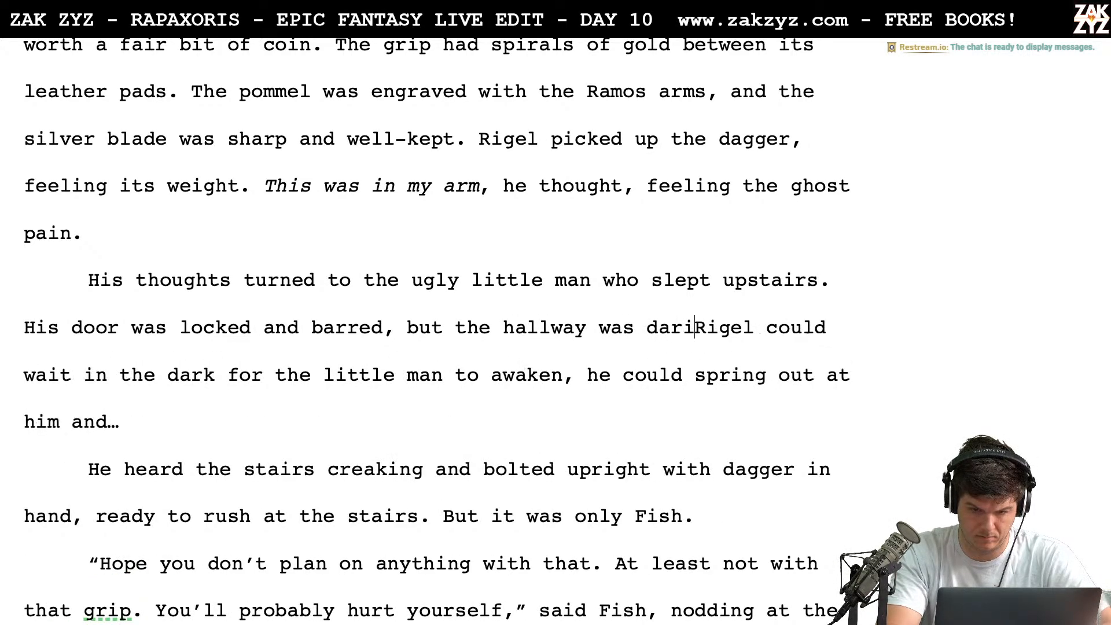
Replace "the dark" after "Rigel could wait in" with "the shadows for Herkimer to emerge."
key(Right)
key(Right)
key(Right)
key(Right)
key(Right)
key(Right)
key(Right)
key(Right)
key(Right)
key(Right)
key(Right)
key(Right)
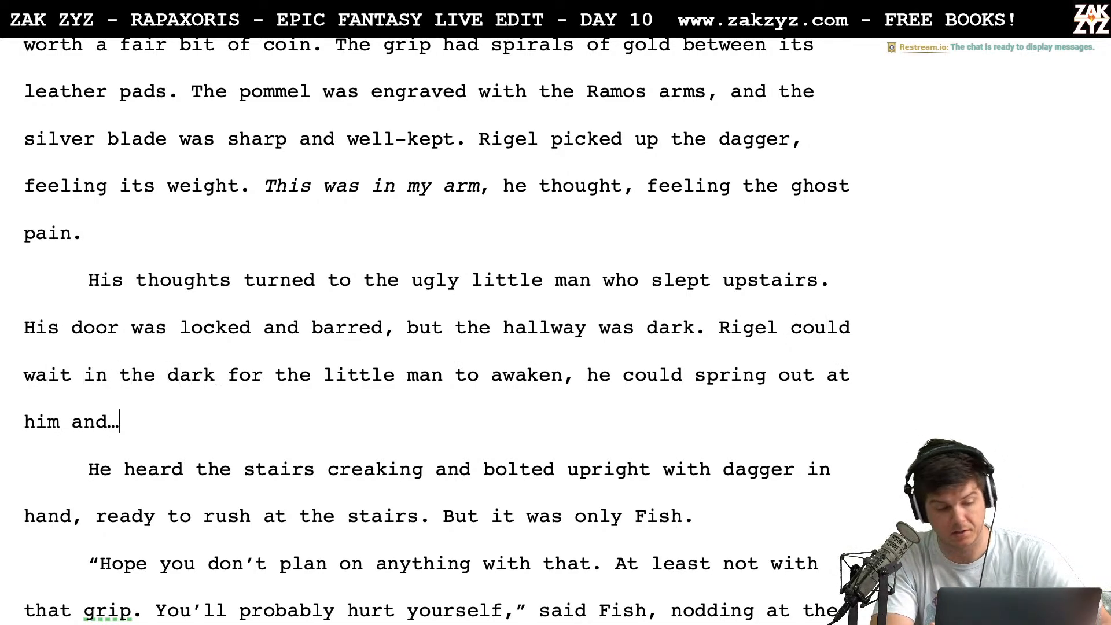
key(Up)
key(Down)
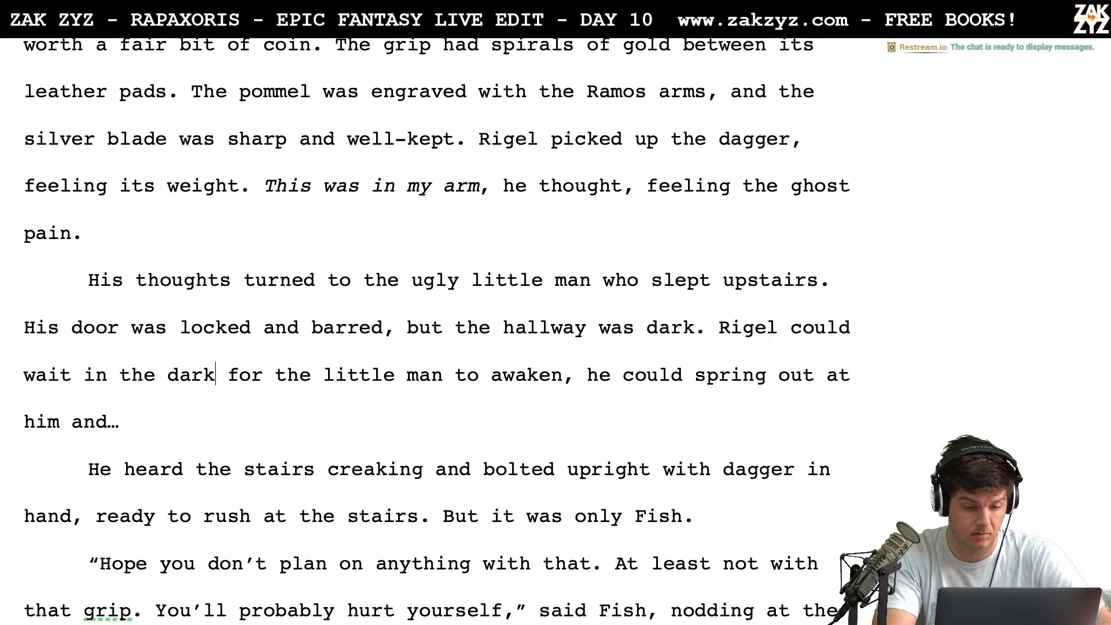
key(BackSpace)
key(BackSpace)
key(BackSpace)
key(BackSpace)
key(BackSpace)
key(BackSpace)
key(BackSpace)
key(BackSpace)
text(the shadows)
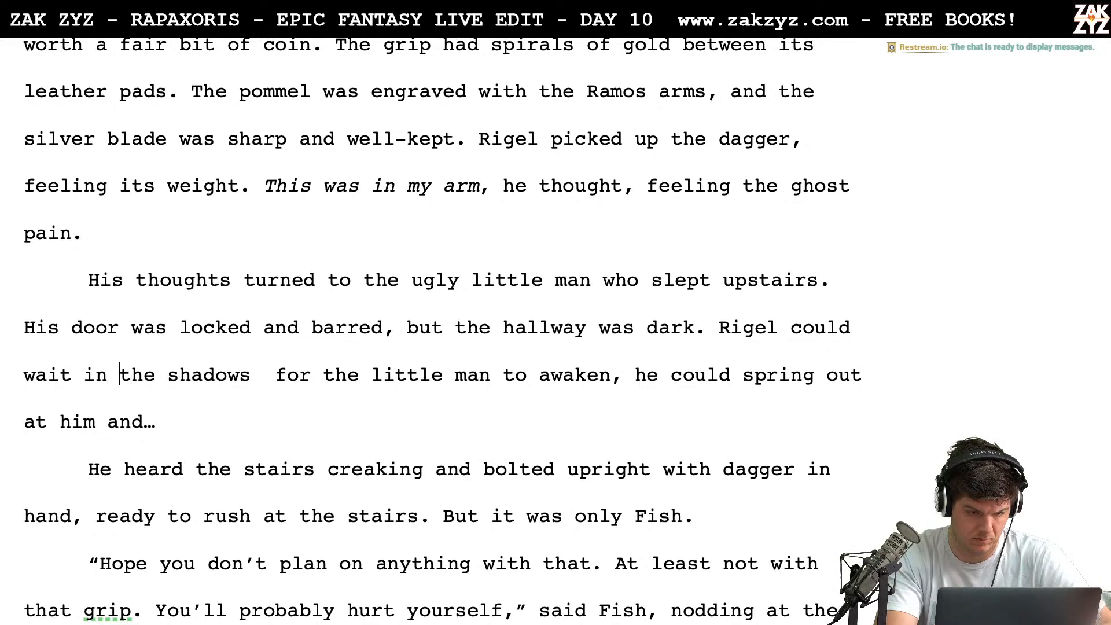
text(for Herkimer)
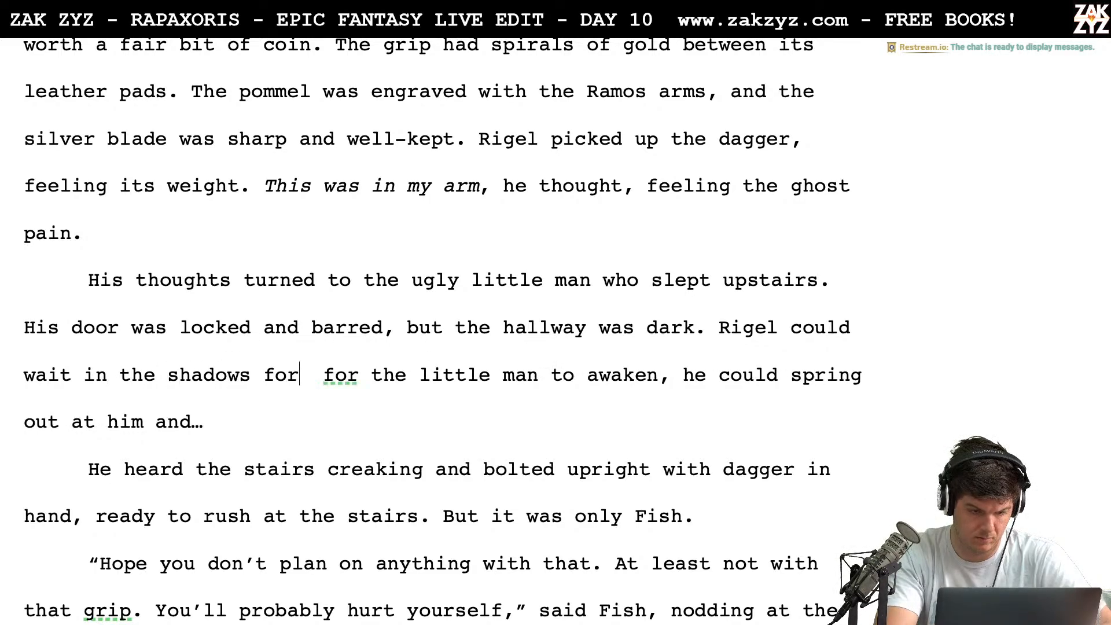
text( to emerge.)
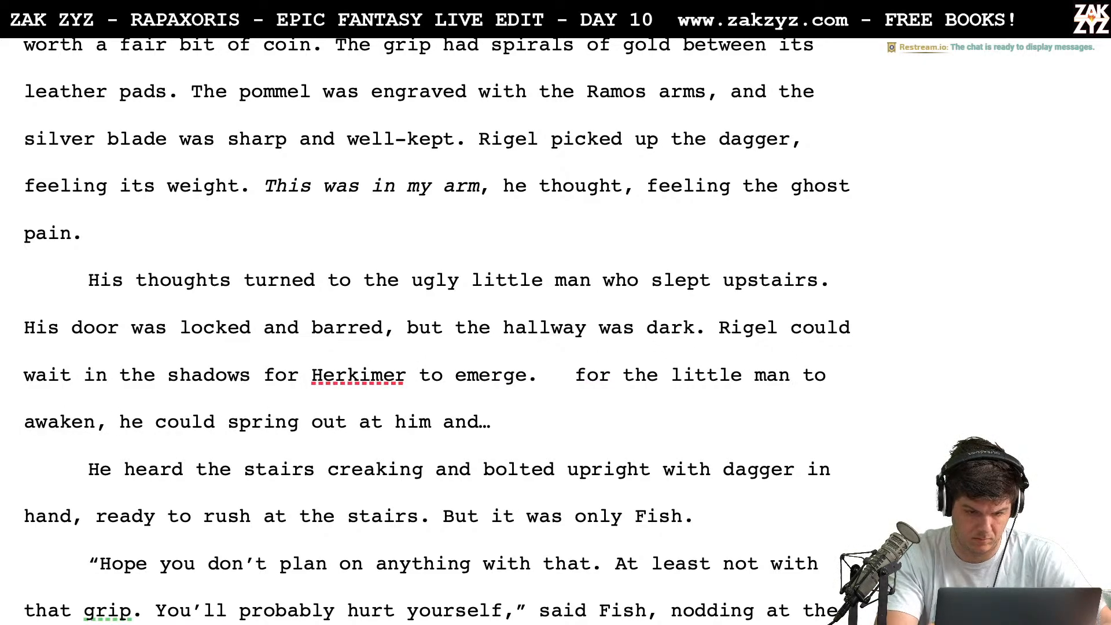
Replace the leftover "for the little man to awaken, he" with "He", starting a new sentence before "could spring out at him"
key(shift+Right)
key(shift+Right)
key(shift+Right)
key(shift+Right)
key(shift+Right)
key(shift+Right)
key(shift+Right)
key(shift+Right)
key(shift+Right)
key(shift+Right)
key(shift+Right)
key(shift+Right)
key(shift+Right)
key(shift+Right)
key(shift+Right)
key(shift+Right)
key(shift+Right)
key(shift+Right)
key(shift+Right)
key(shift+Right)
key(shift+Right)
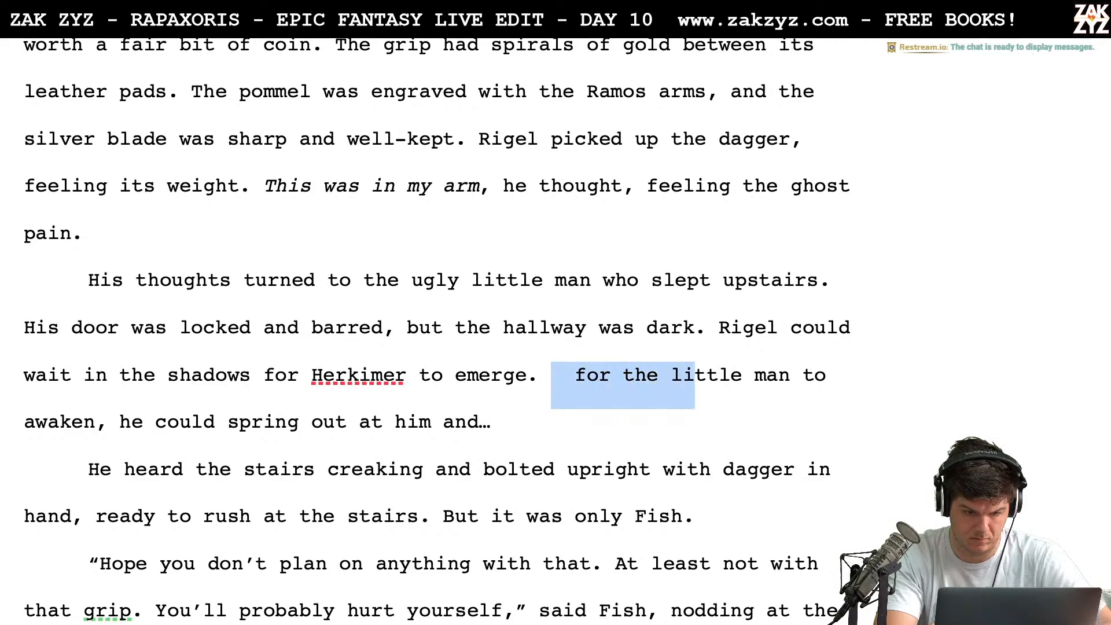
key(shift+Right)
key(shift+Right)
key(shift+Right)
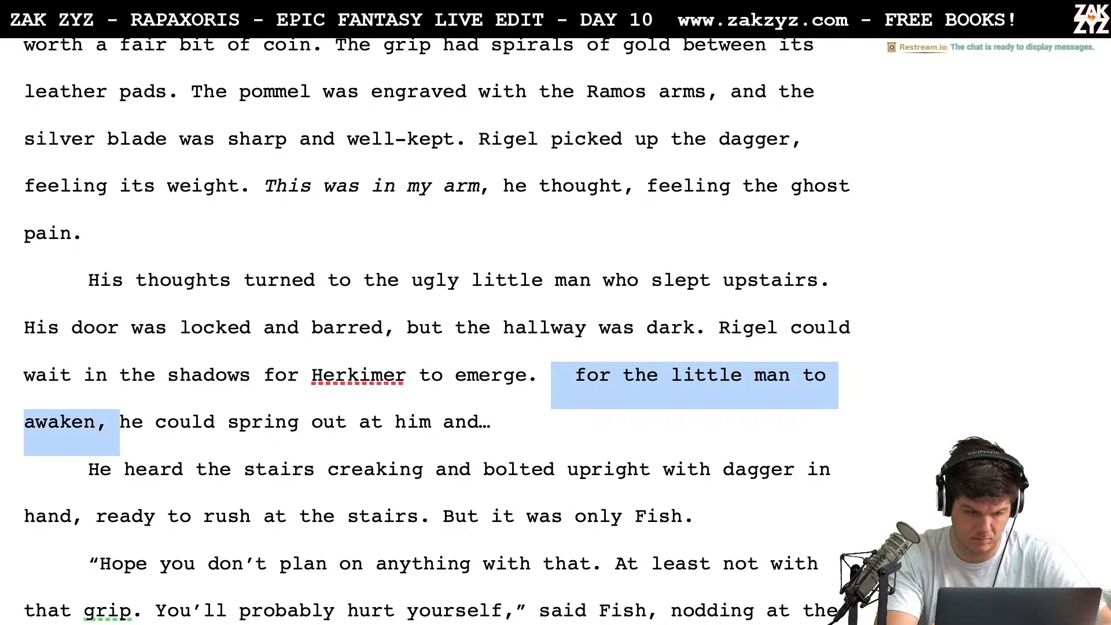
text(H)
Insert an empty paragraph between "and…" and "He heard the stairs creaking"
key(Down)
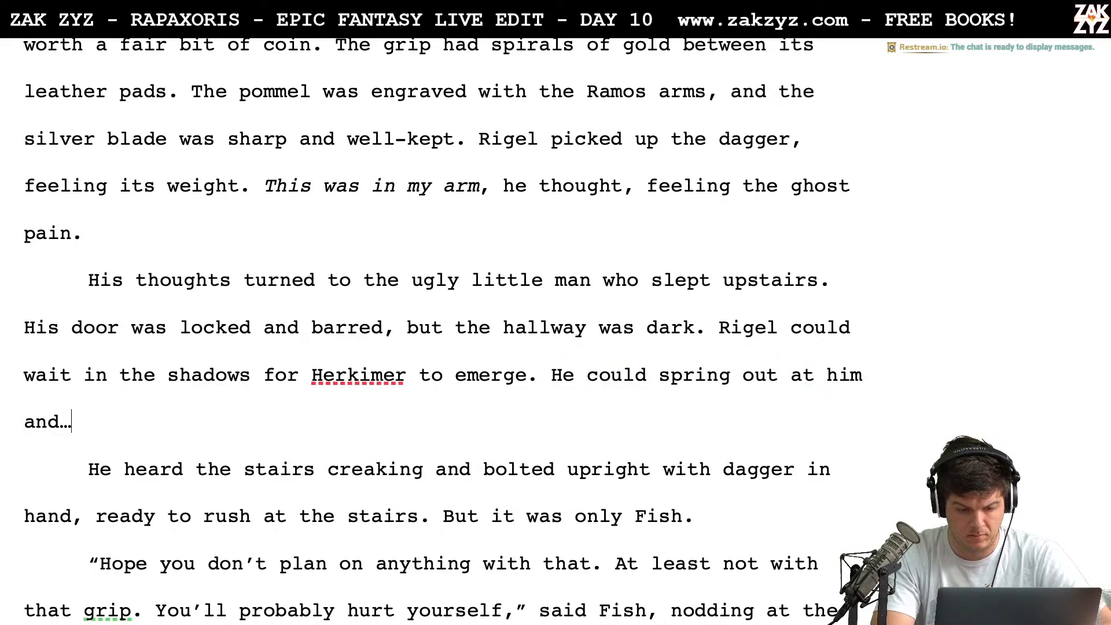
key(Down)
key(Up)
key(Left)
key(Right)
key(Right)
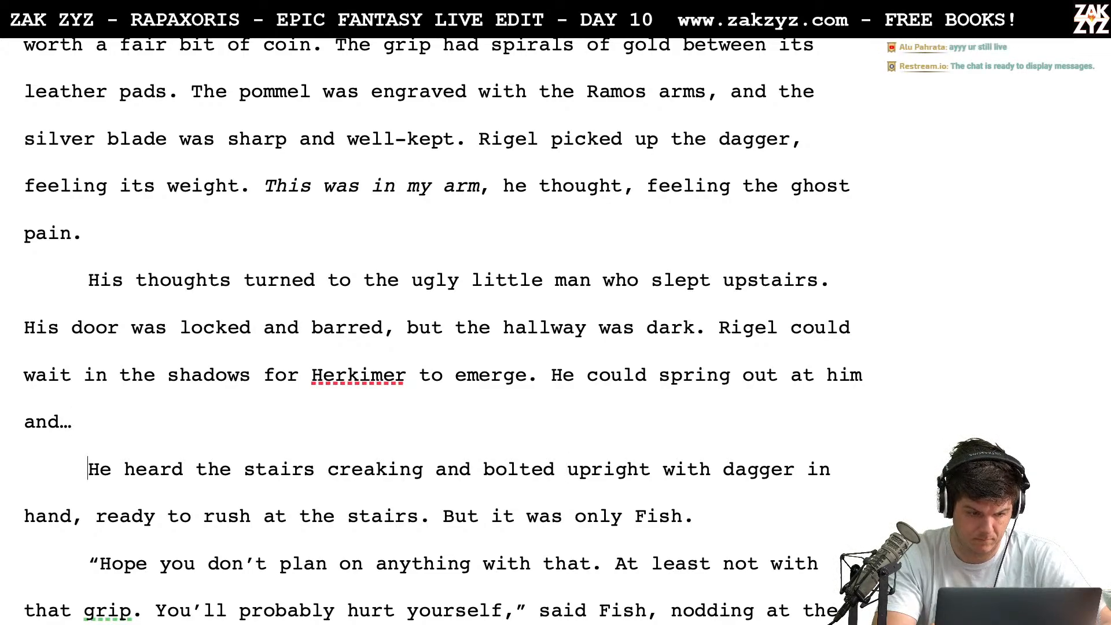
key(Down)
key(Up)
key(Down)
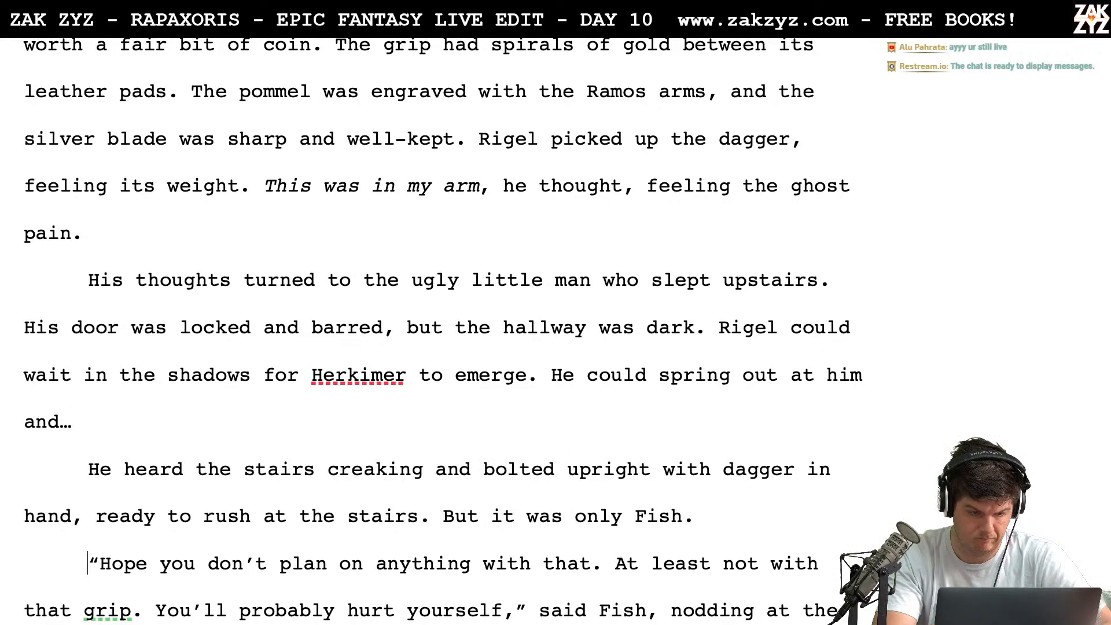
key(Up)
key(Up)
key(Return)
key(Up)
key(Up)
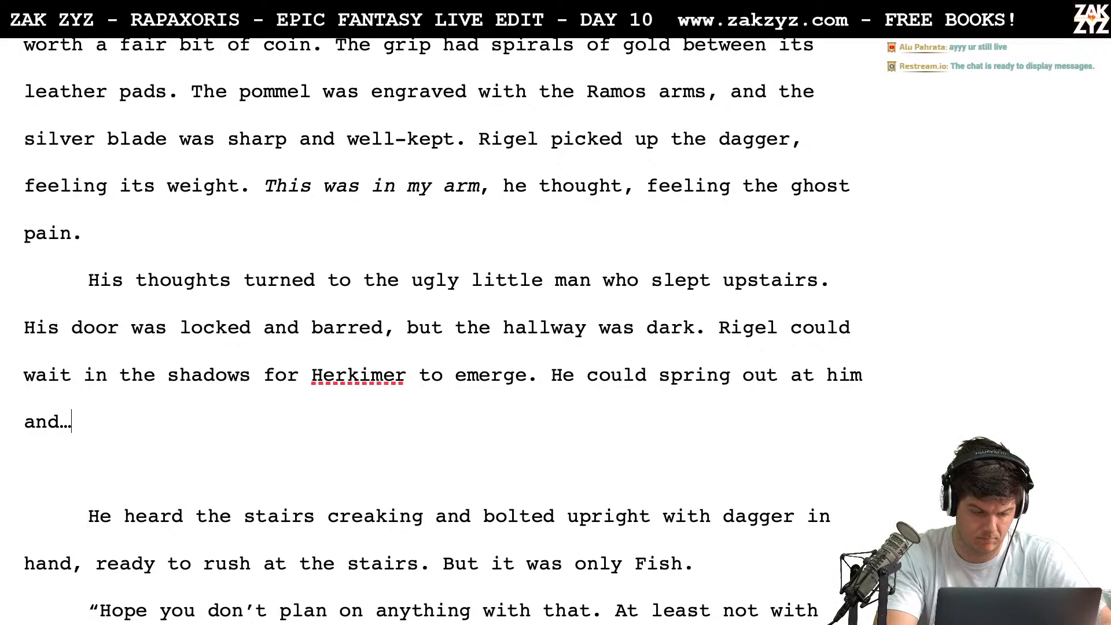
key(Down)
Write "The stairs creaked. Rigel bolted to his feet, dagger in hand." in the empty paragraph
text(The stair)
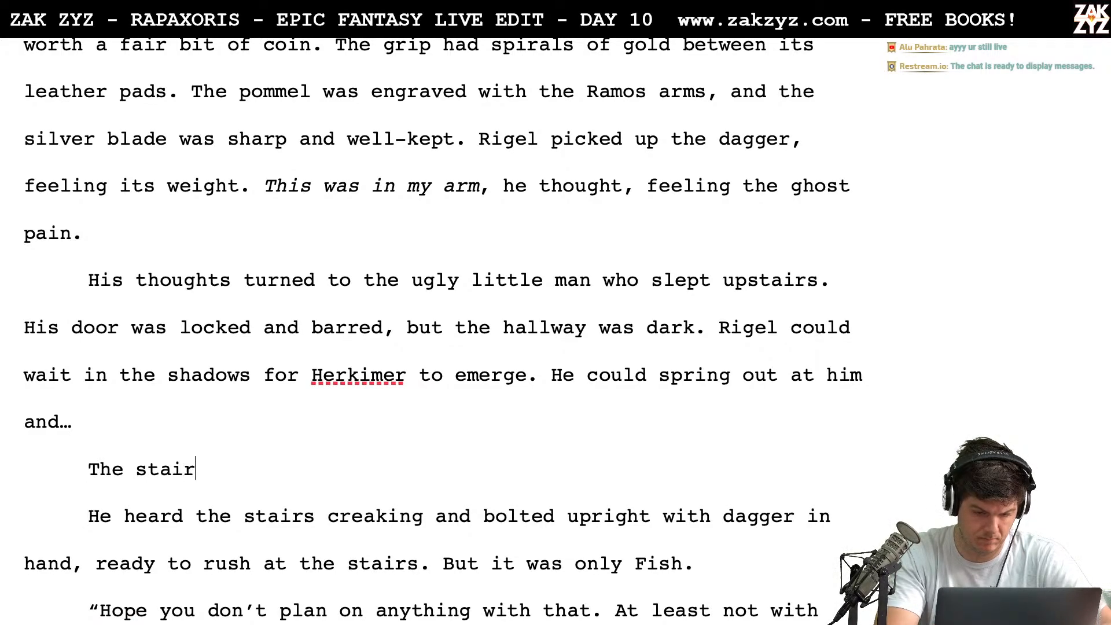
text(s creaked. R)
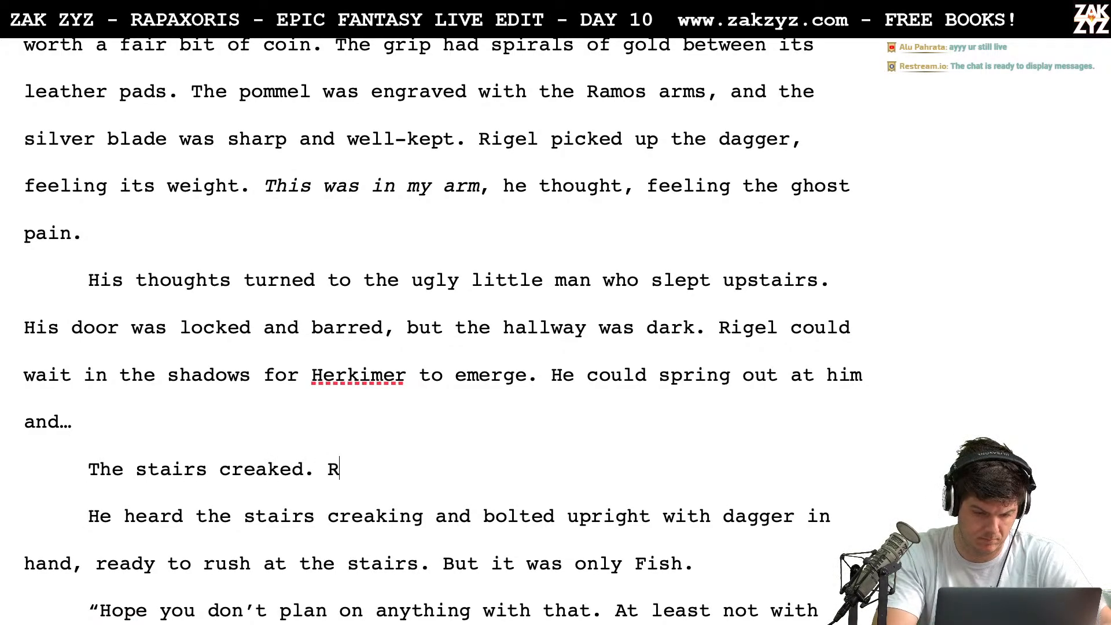
text(igel bolted )
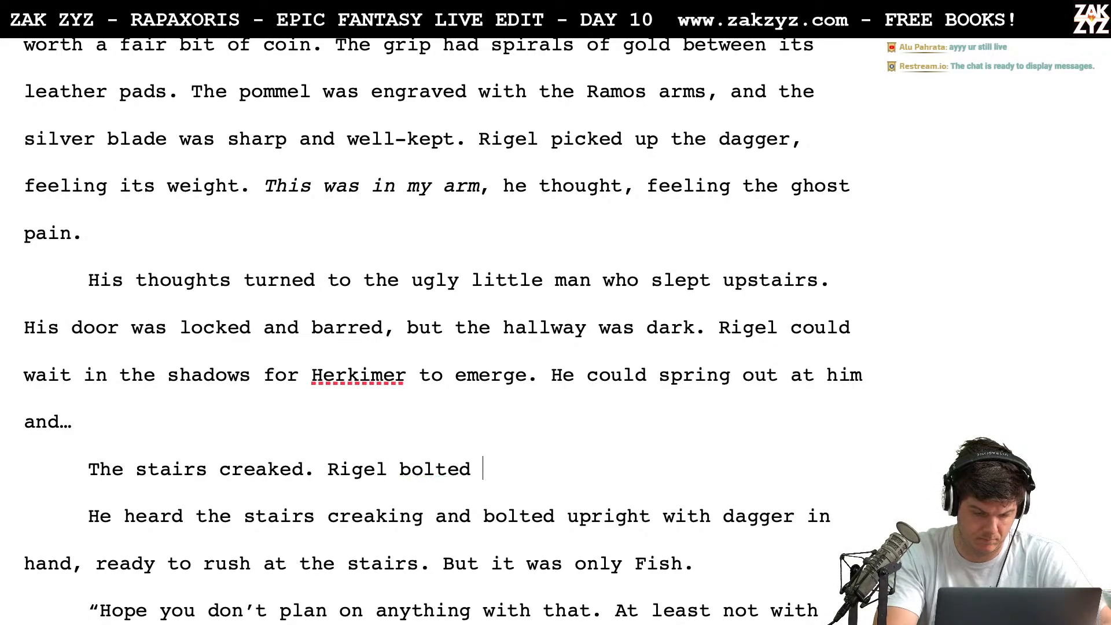
text(to his feet)
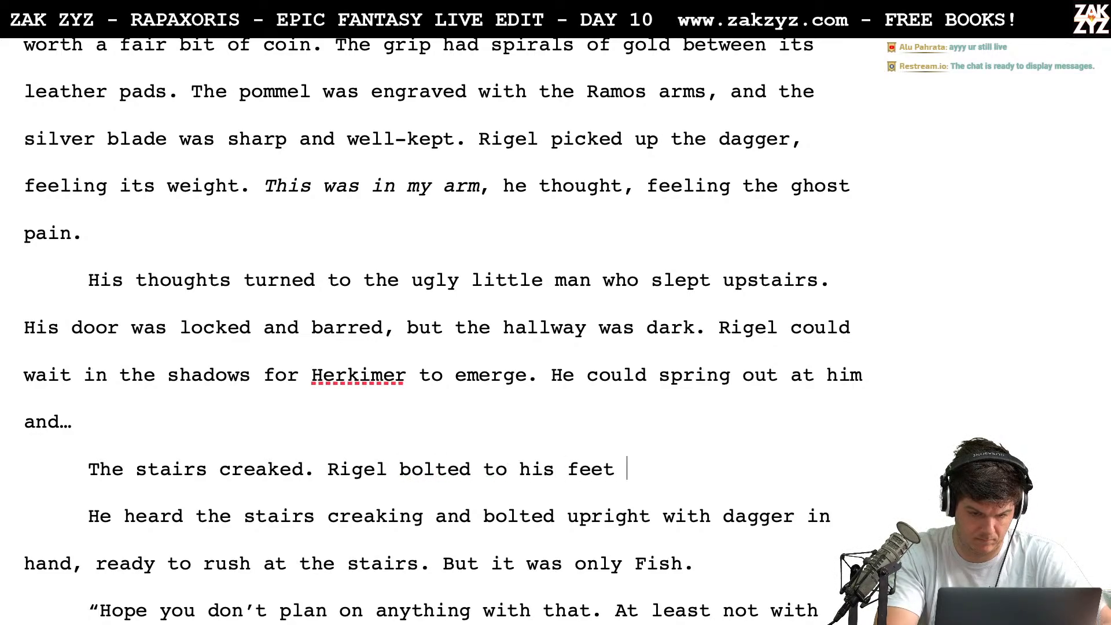
text(, dagger in hand.)
Remove the old text from "He heard the stairs creaking" through "But", leaving "It was only Fish." to end the new paragraph
key(shift+Down)
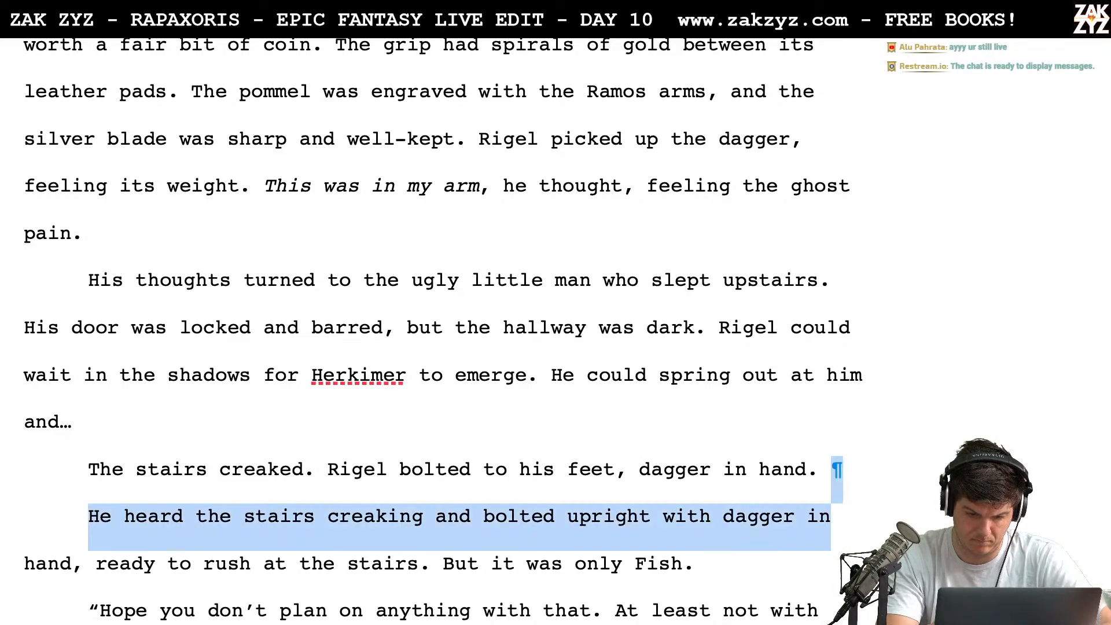
key(shift+Down)
key(shift+Left)
key(shift+Left)
key(shift+Left)
key(shift+Left)
key(shift+Left)
key(shift+Left)
key(shift+Left)
key(shift+Left)
key(shift+Left)
key(shift+Left)
key(shift+Left)
key(shift+Left)
key(shift+Left)
key(shift+Left)
key(shift+Left)
key(shift+Left)
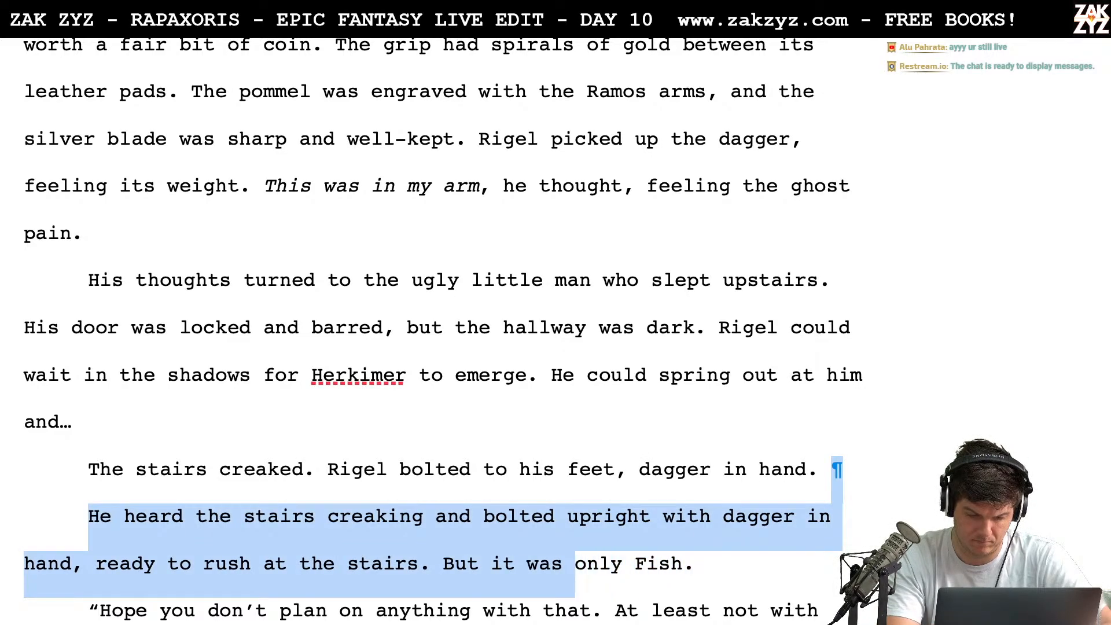
text(It)
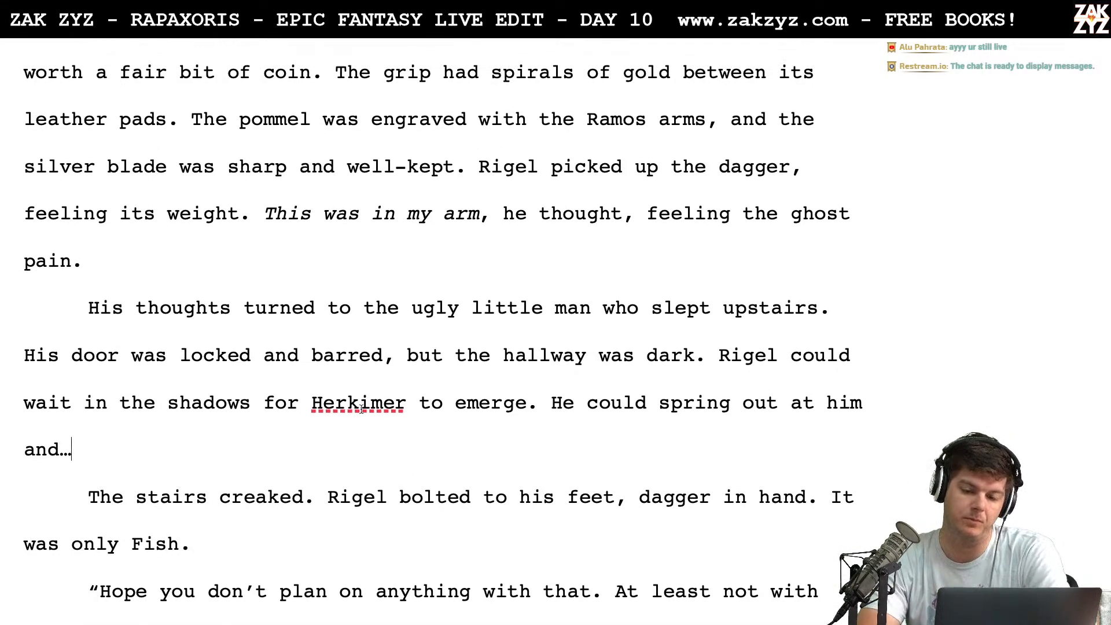
Select the passage from the start of section 1.5 through "He could spring out at him and…"
scroll(361, 409, up, 8)
scroll(361, 409, up, 20)
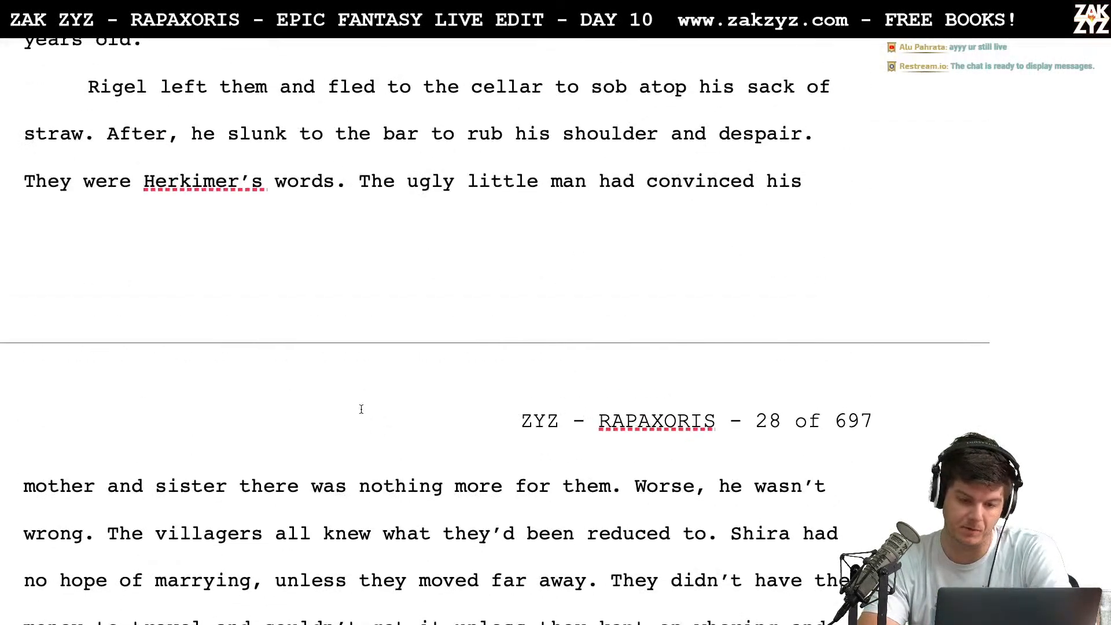
scroll(361, 409, up, 20)
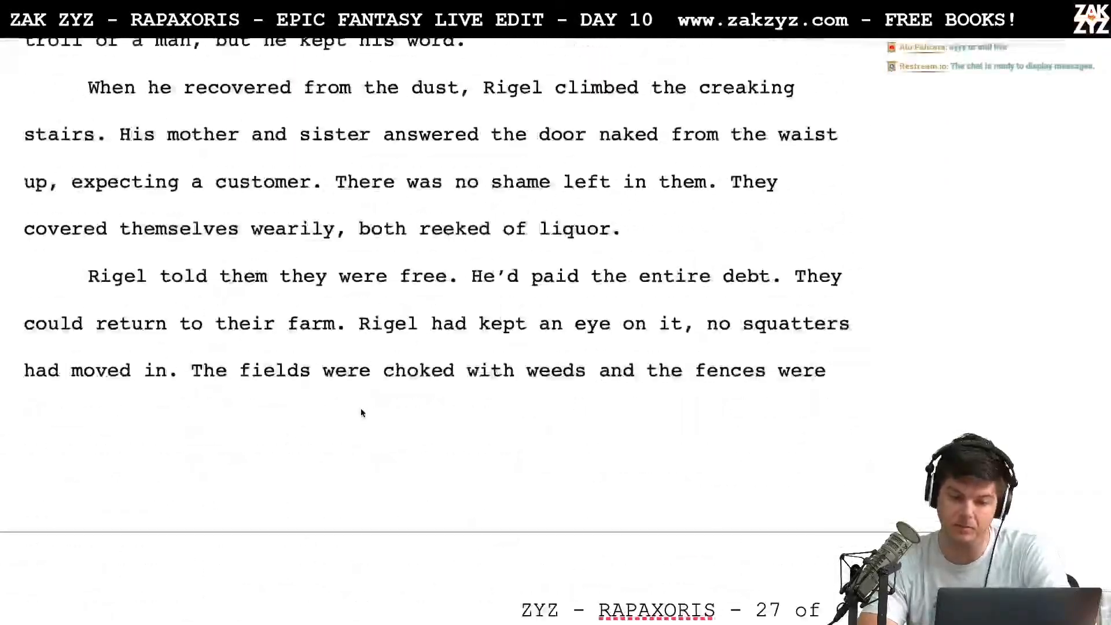
scroll(361, 409, up, 20)
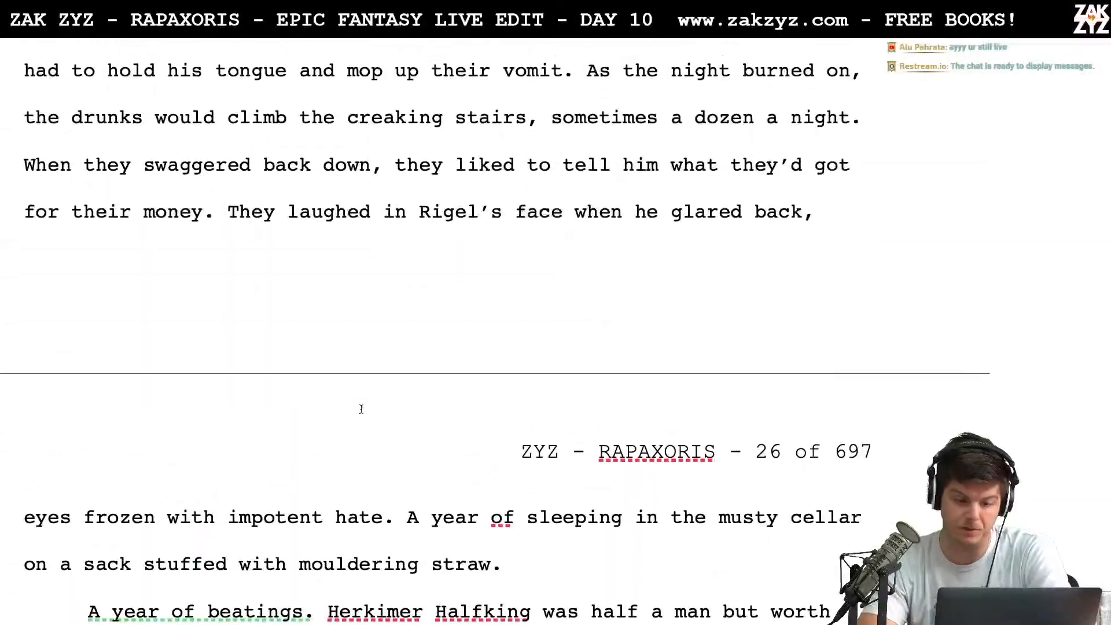
scroll(361, 409, up, 3)
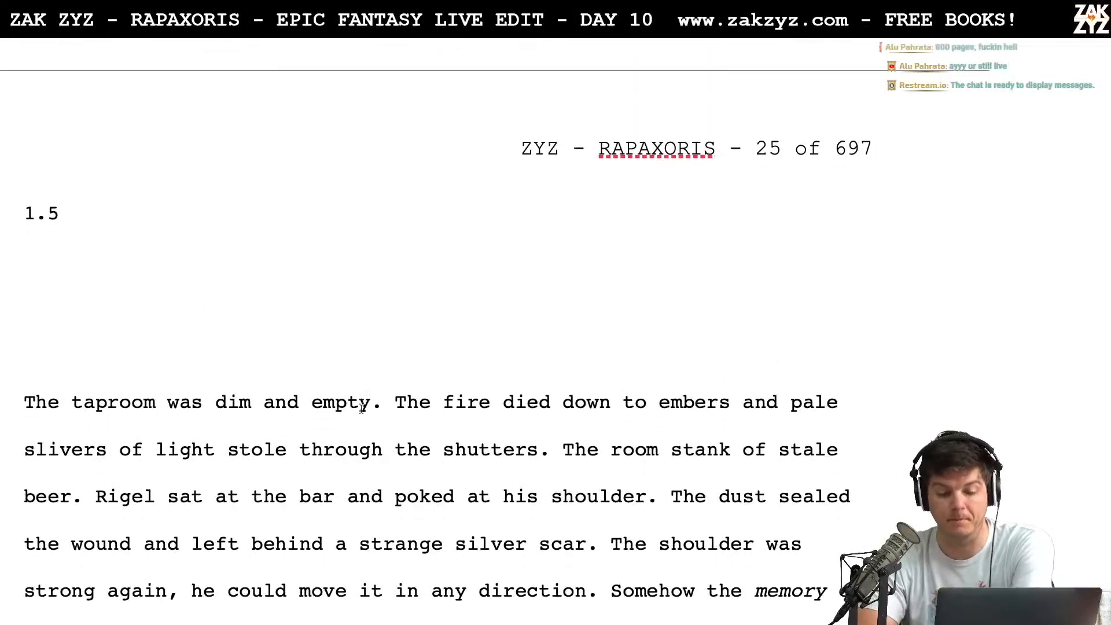
scroll(361, 409, down, 2)
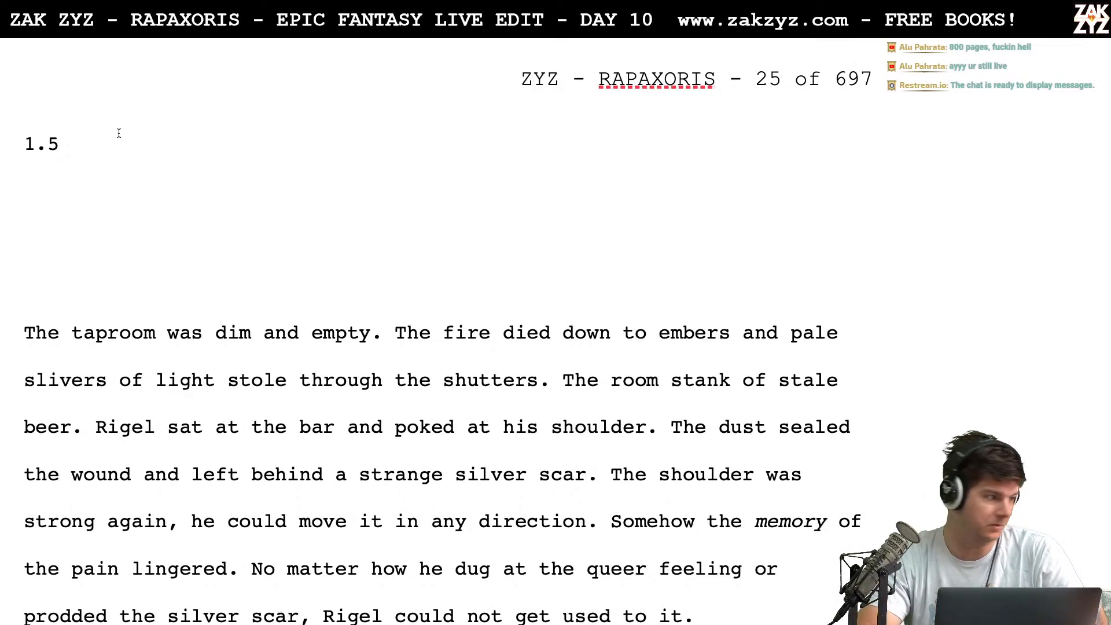
drag(29, 110, 245, 173)
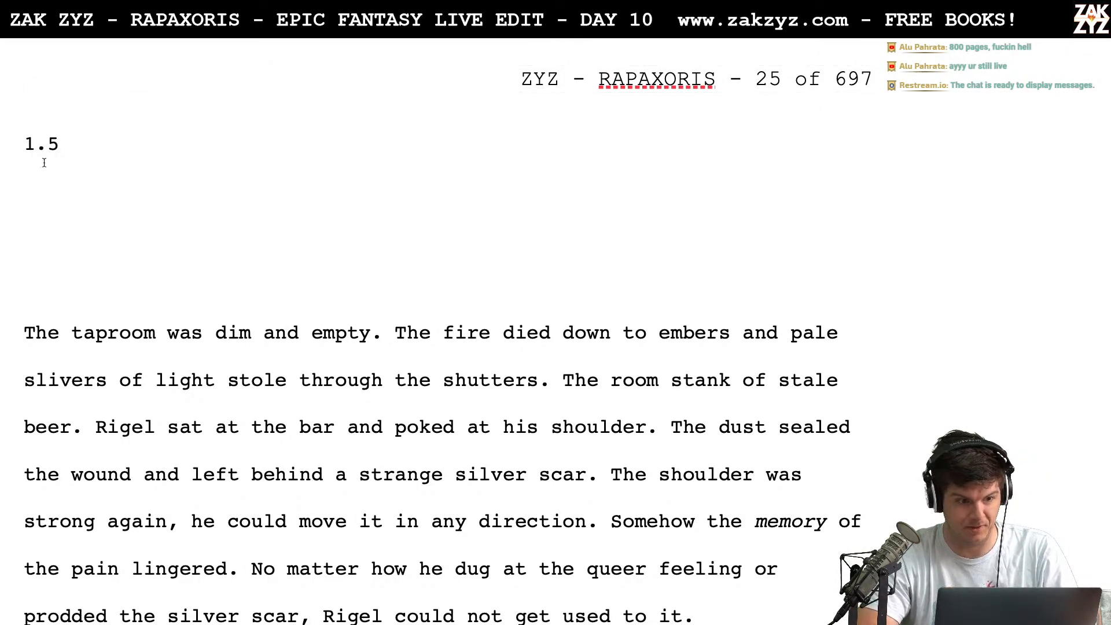
scroll(17, 143, down, 15)
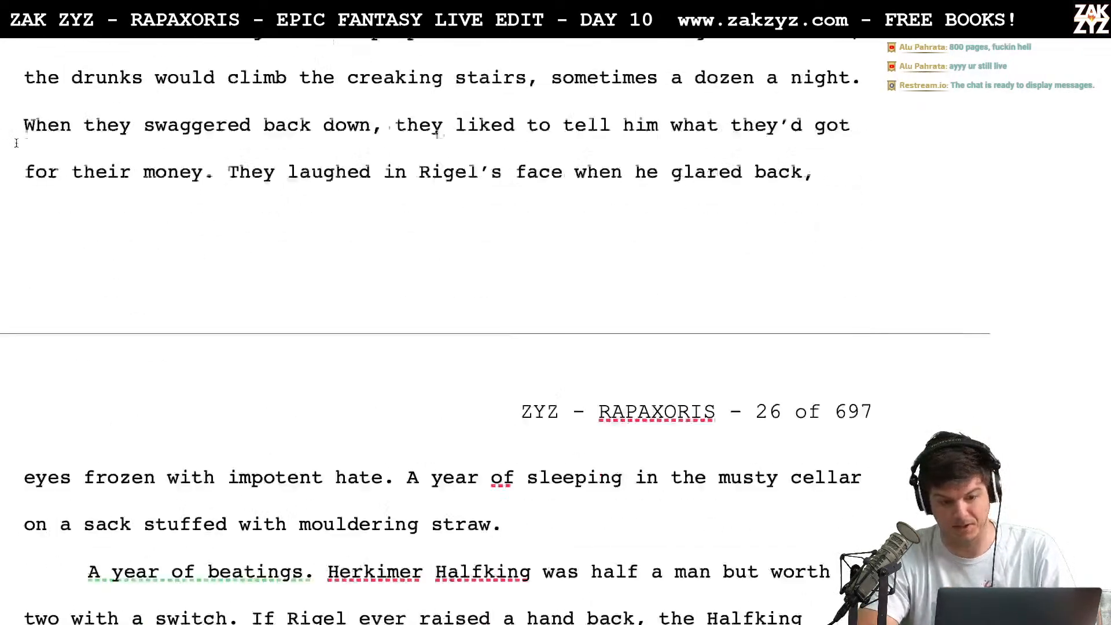
scroll(17, 145, down, 20)
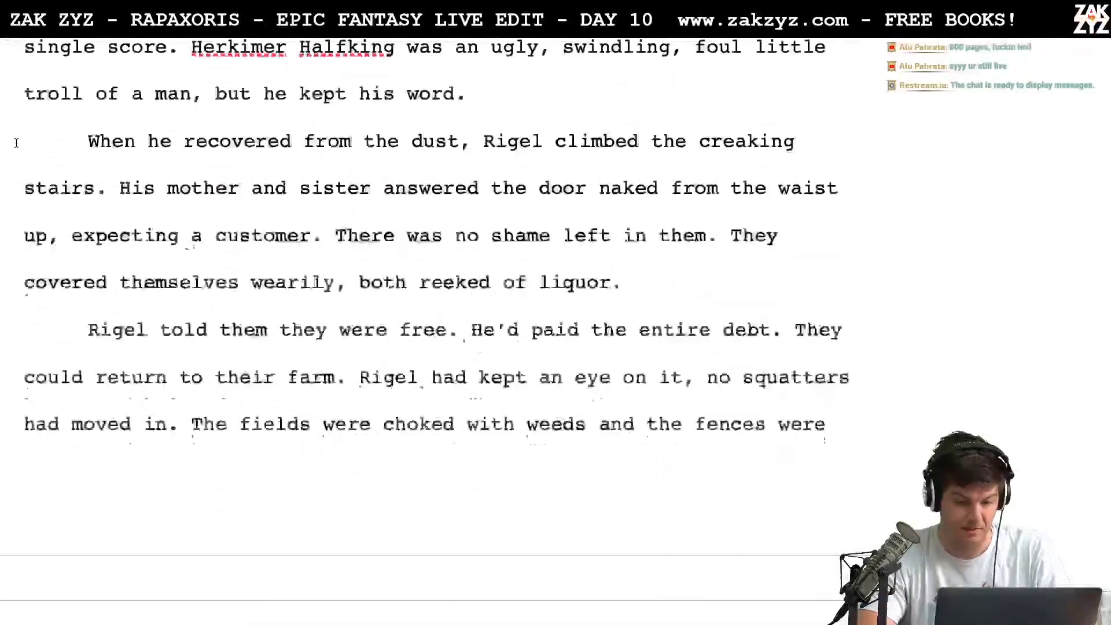
scroll(16, 143, down, 6)
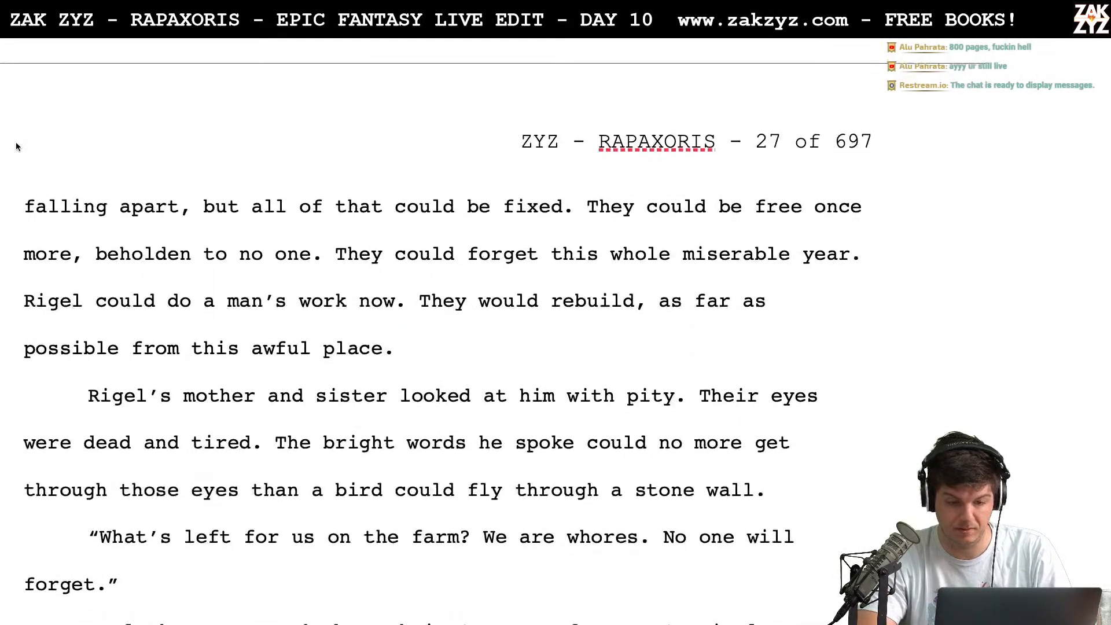
scroll(15, 142, down, 4)
scroll(138, 386, down, 4)
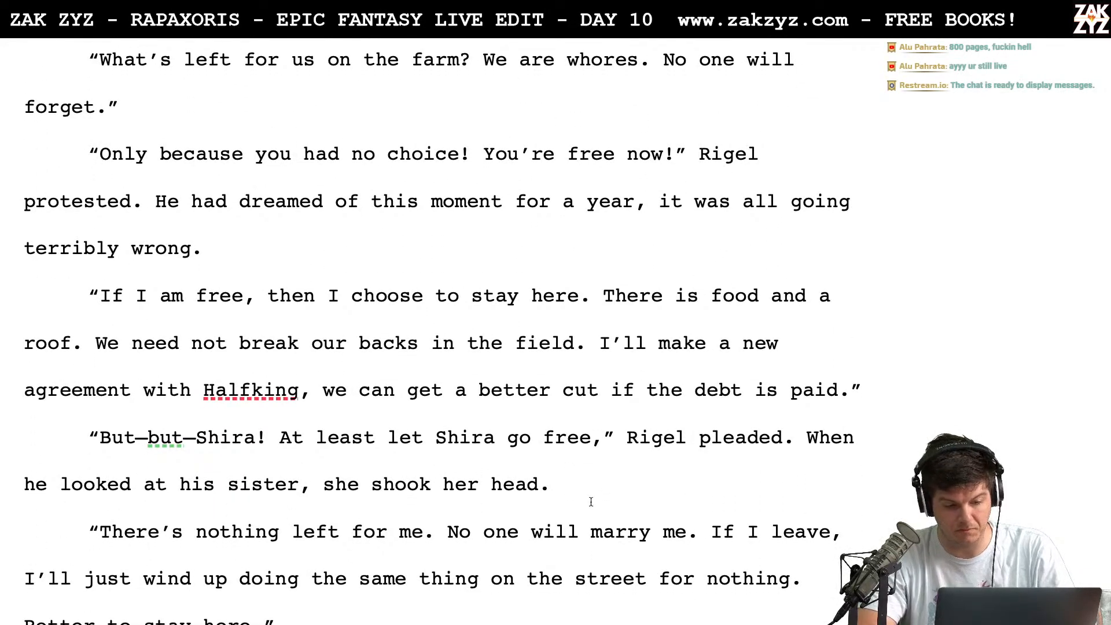
scroll(606, 466, down, 15)
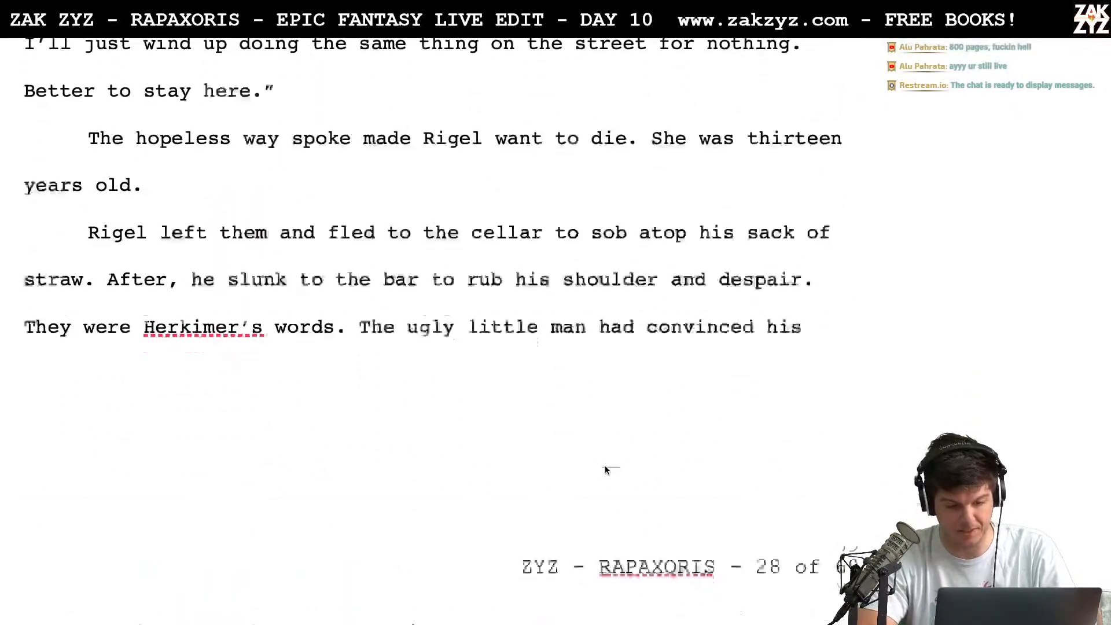
scroll(605, 468, down, 7)
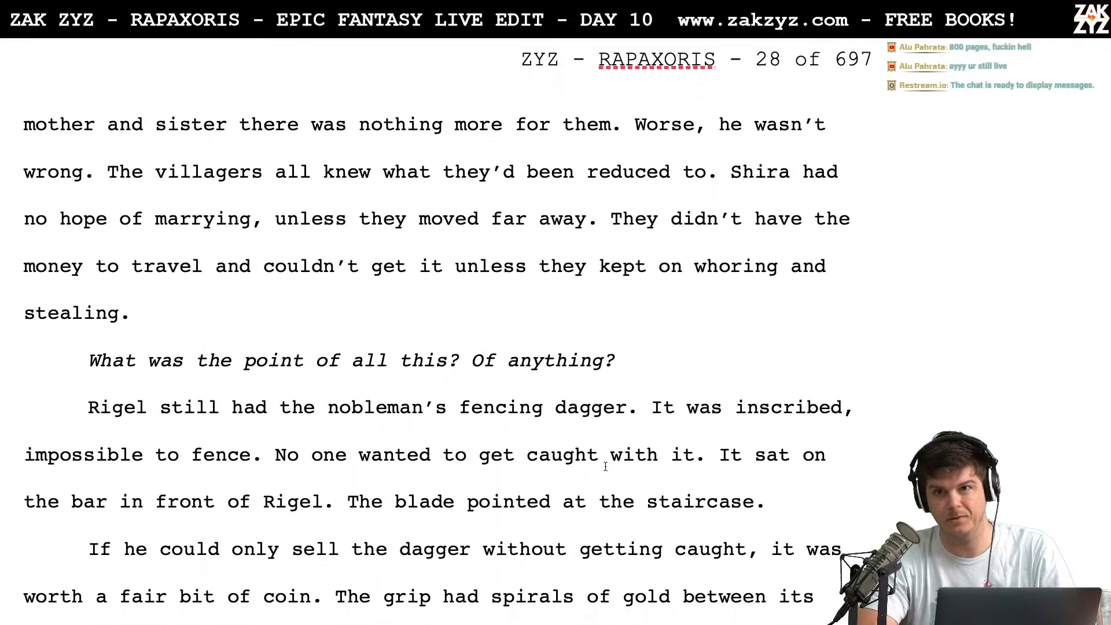
scroll(606, 467, down, 3)
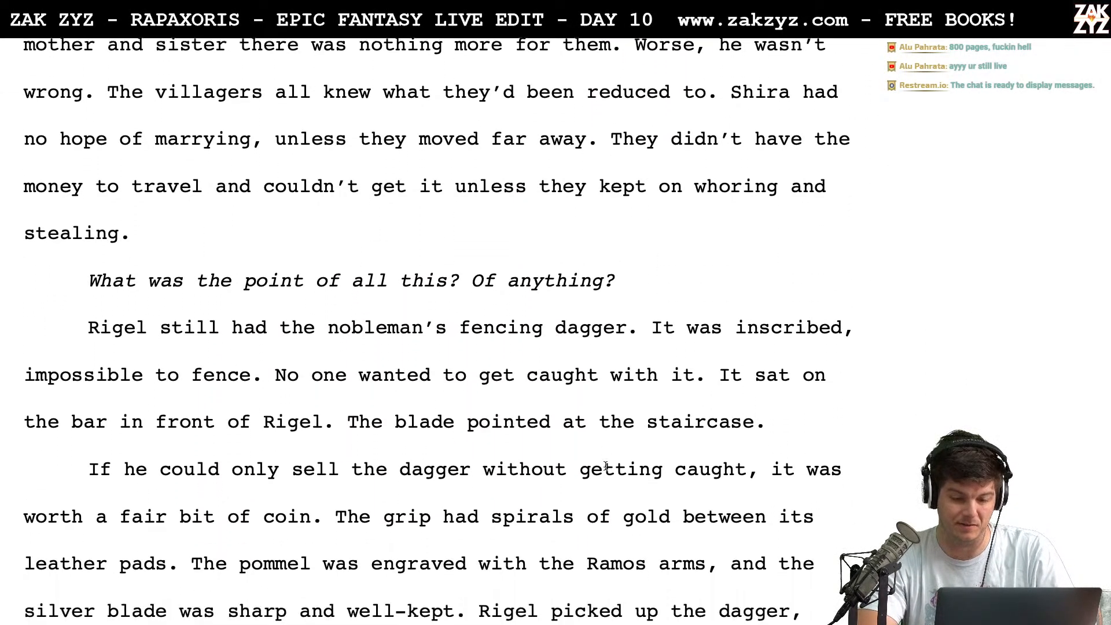
scroll(712, 438, down, 9)
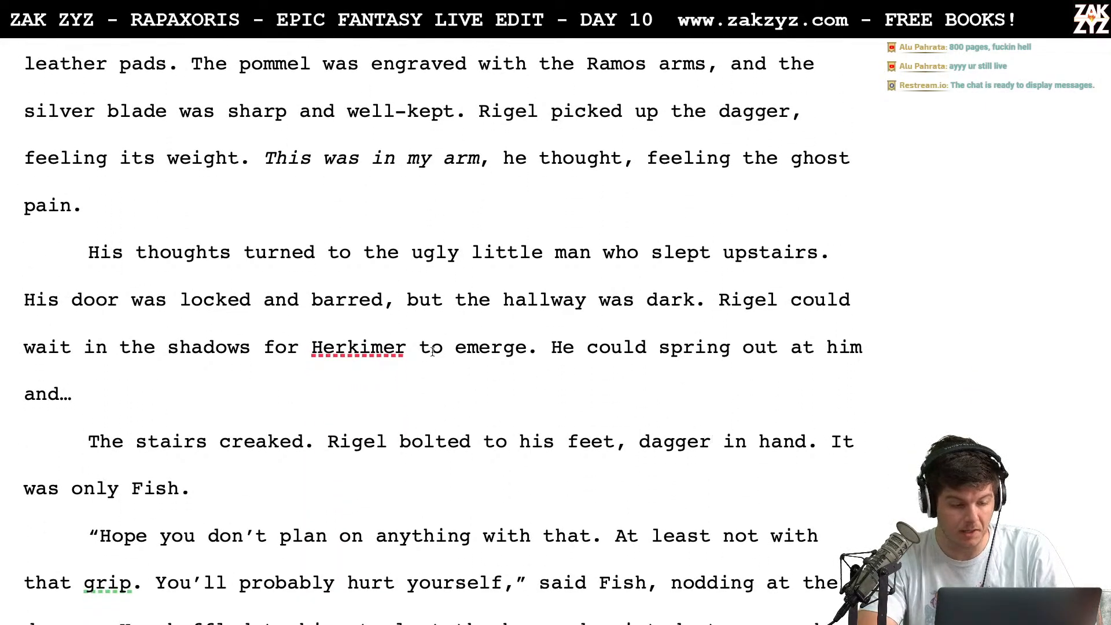
drag(343, 378, 313, 403)
key(super+Tab)
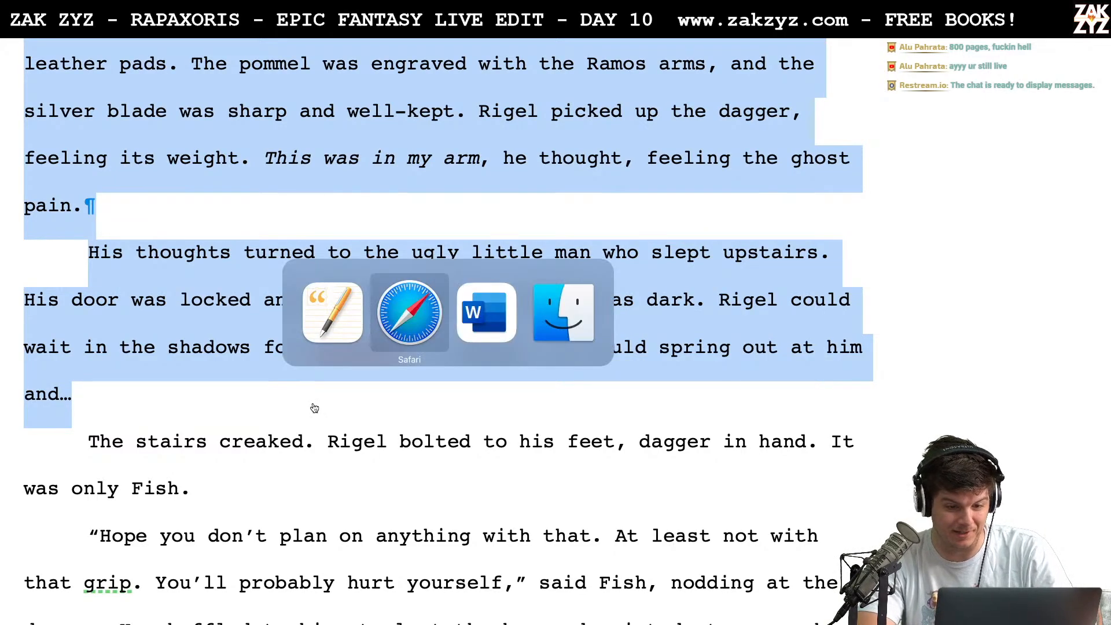
key(super+Tab)
key(super+Tab)
key(super+Tab)
key(super+Tab)
key(super+Tab)
key(super+Tab)
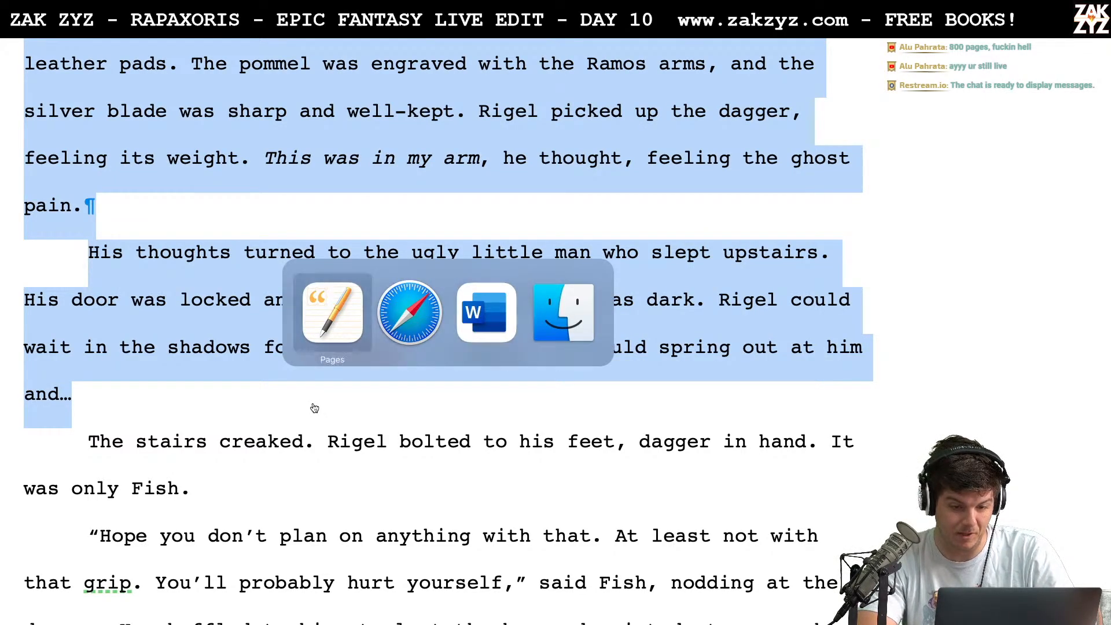
key(super+Tab)
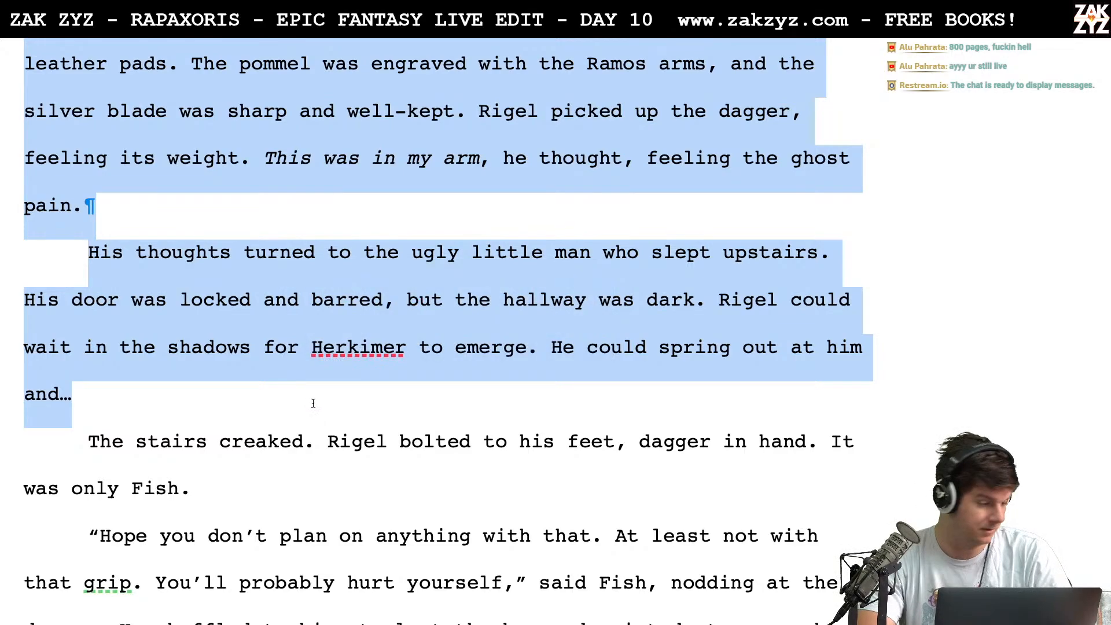